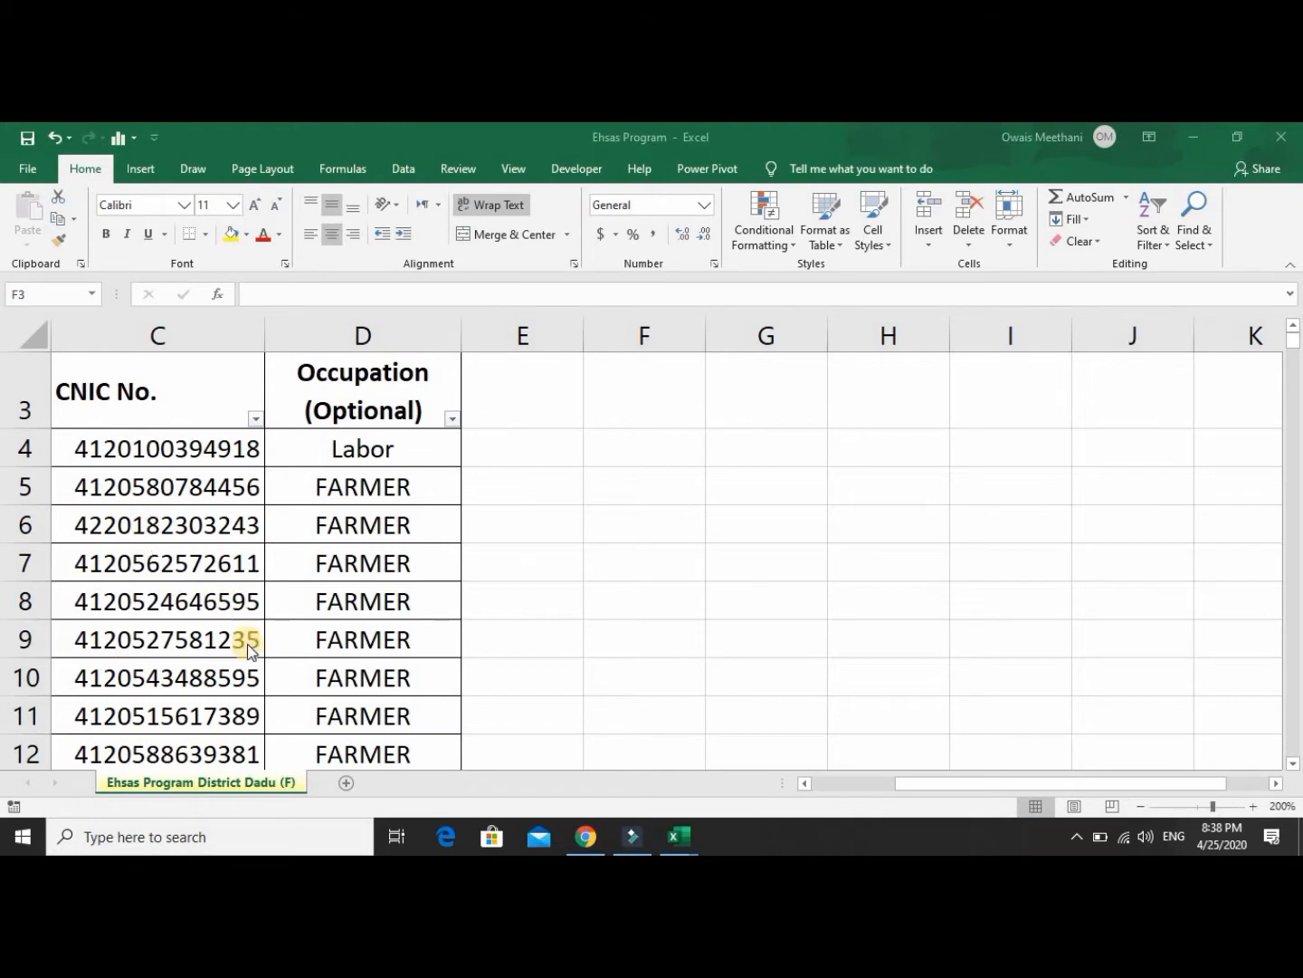
click(650, 461)
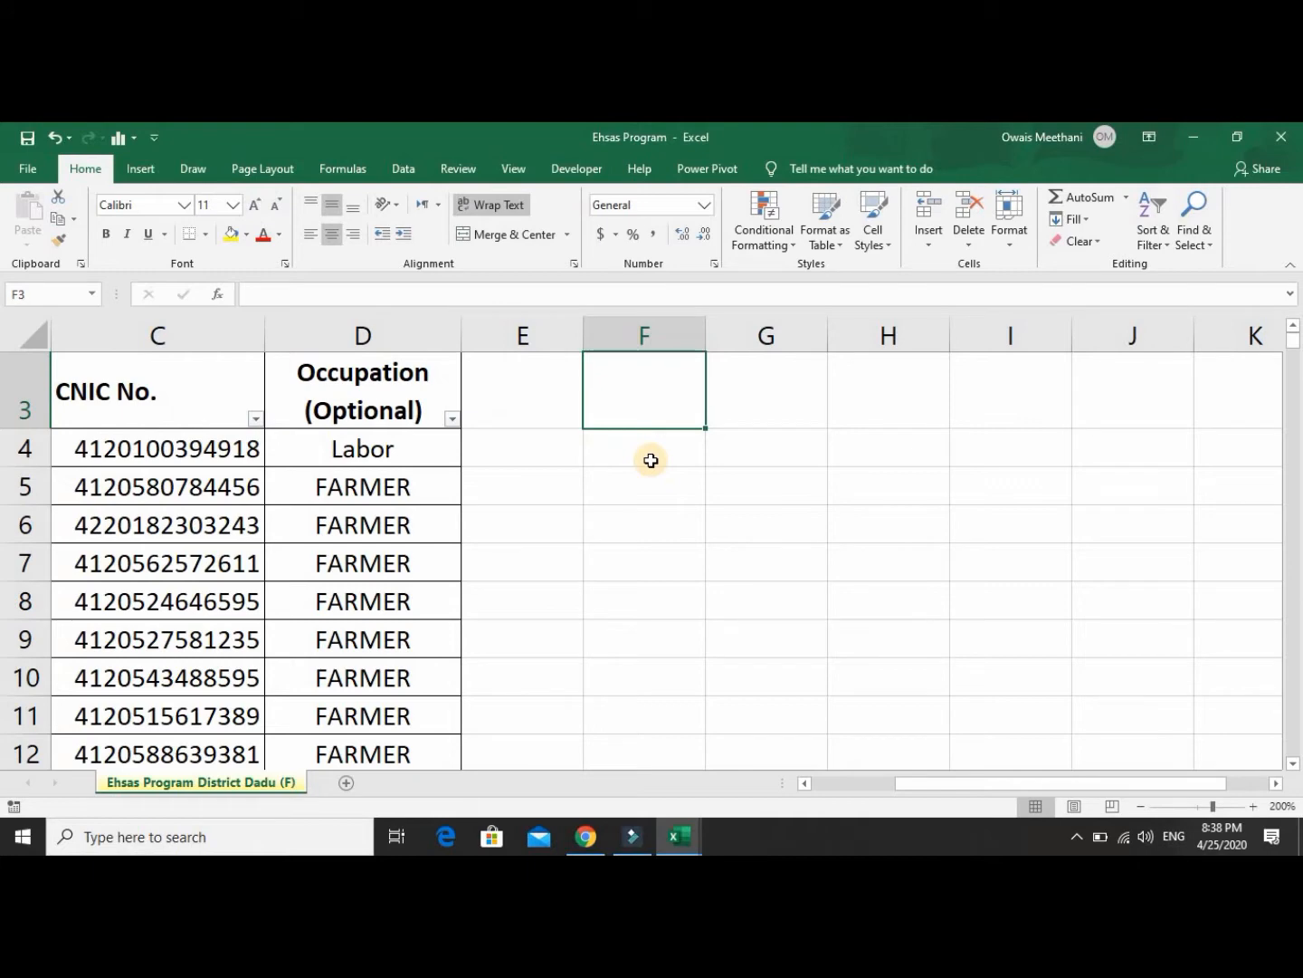
key(Down)
key(Down)
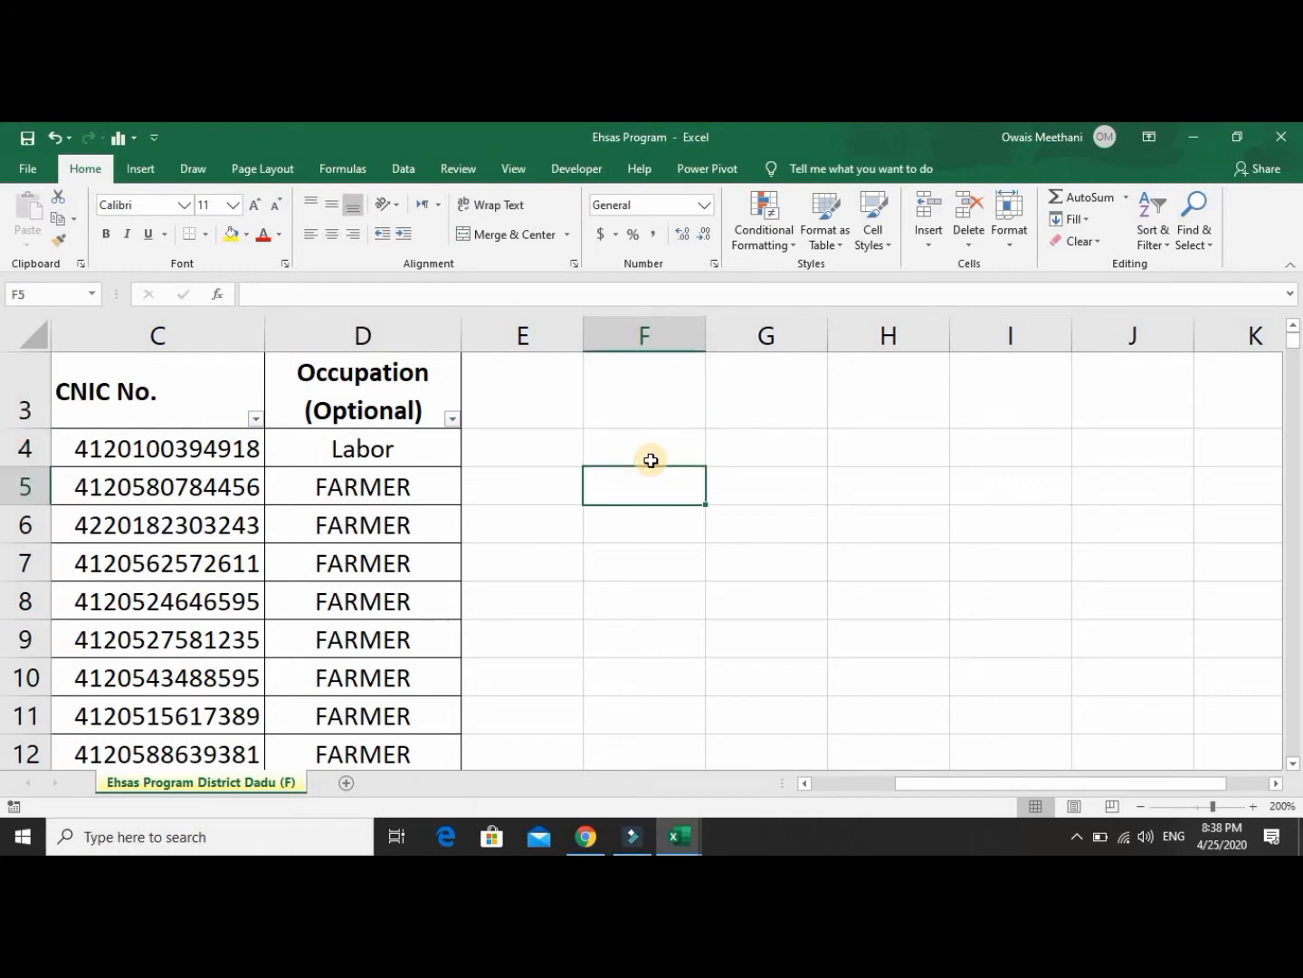
key(Left)
key(Left)
key(Left)
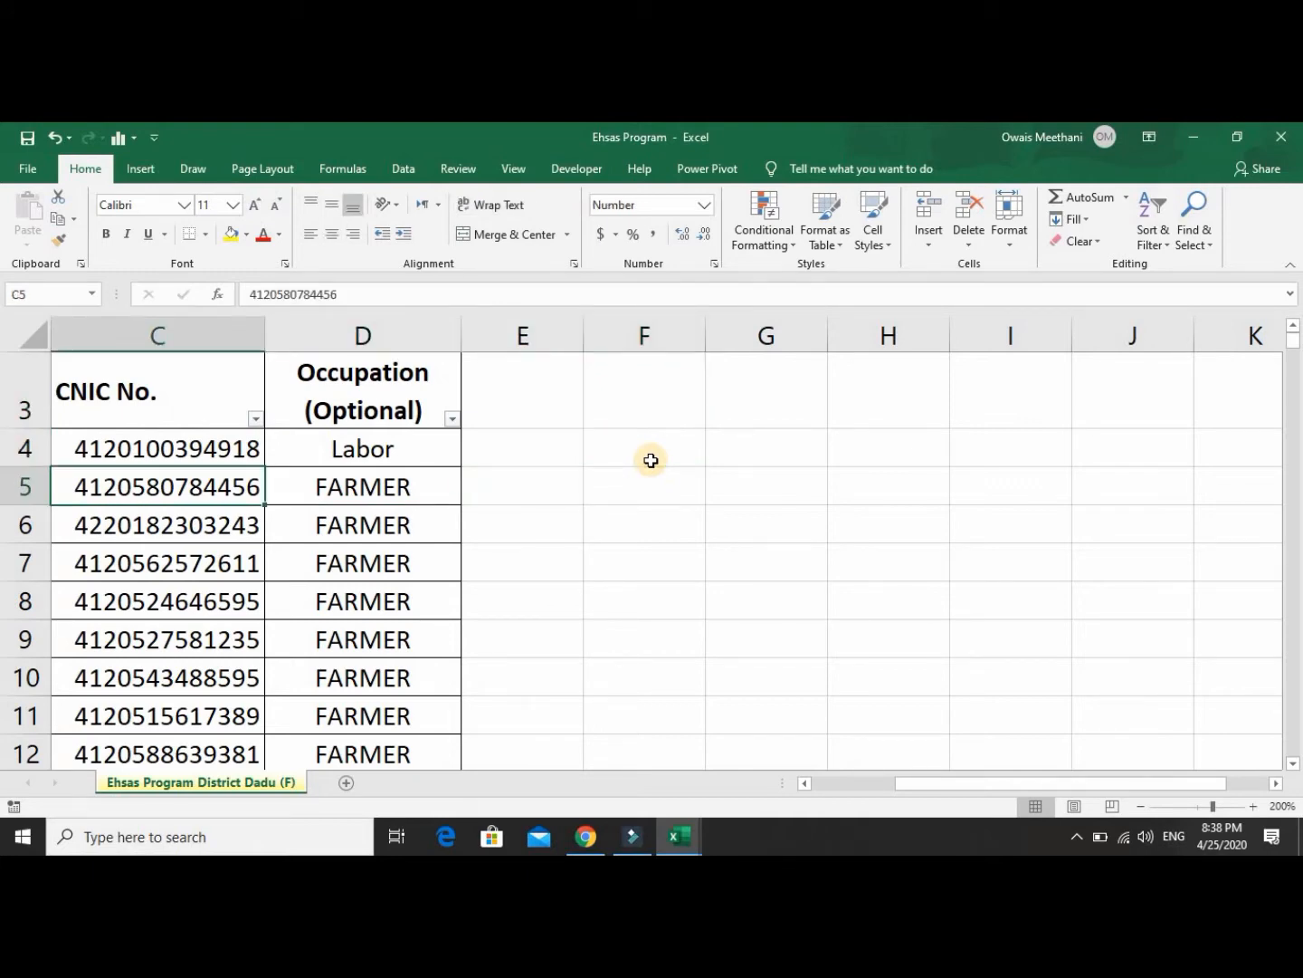
key(Right)
key(Right)
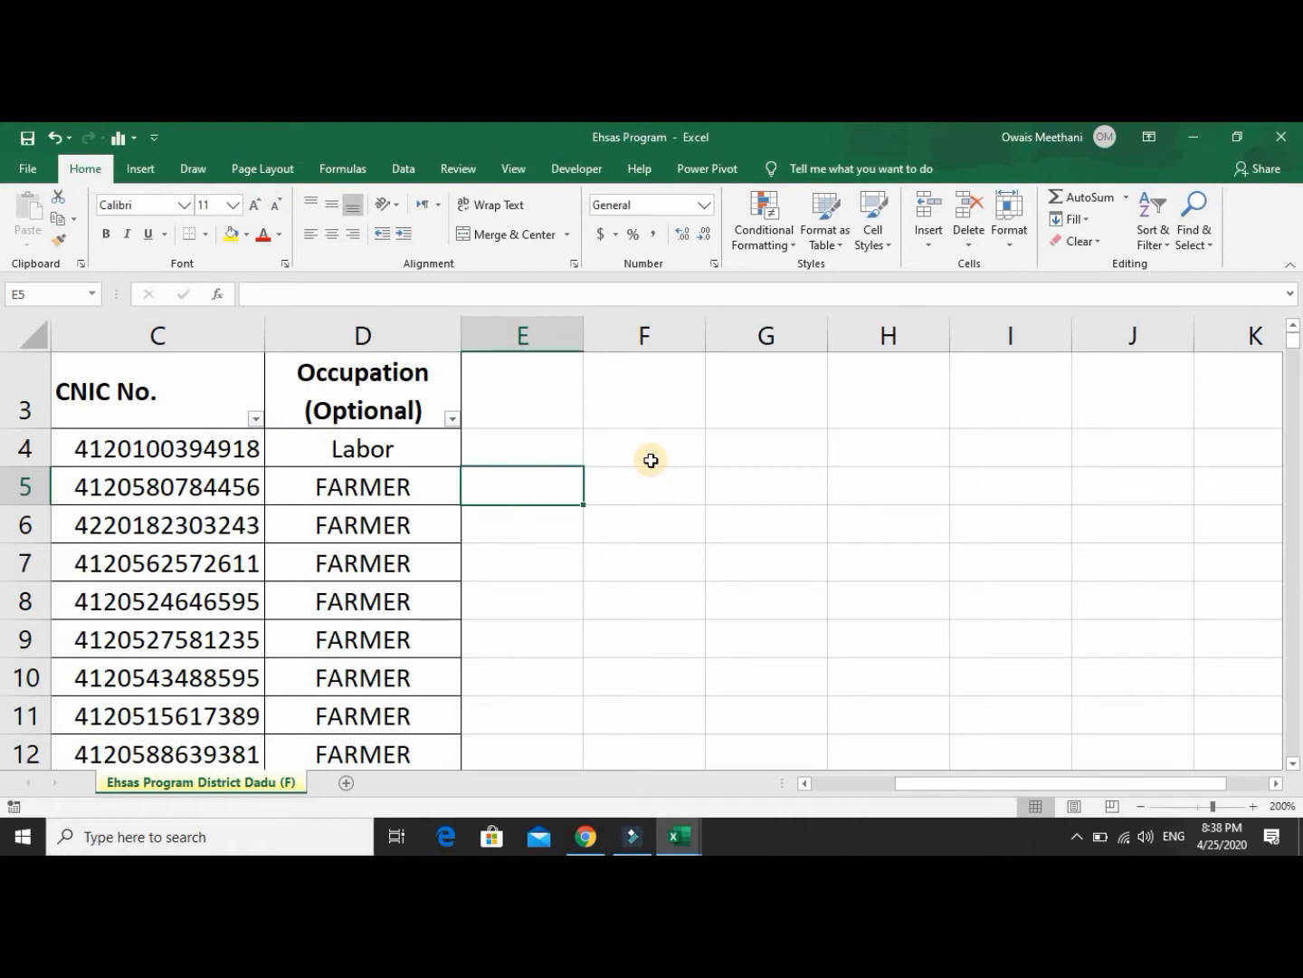
key(Up)
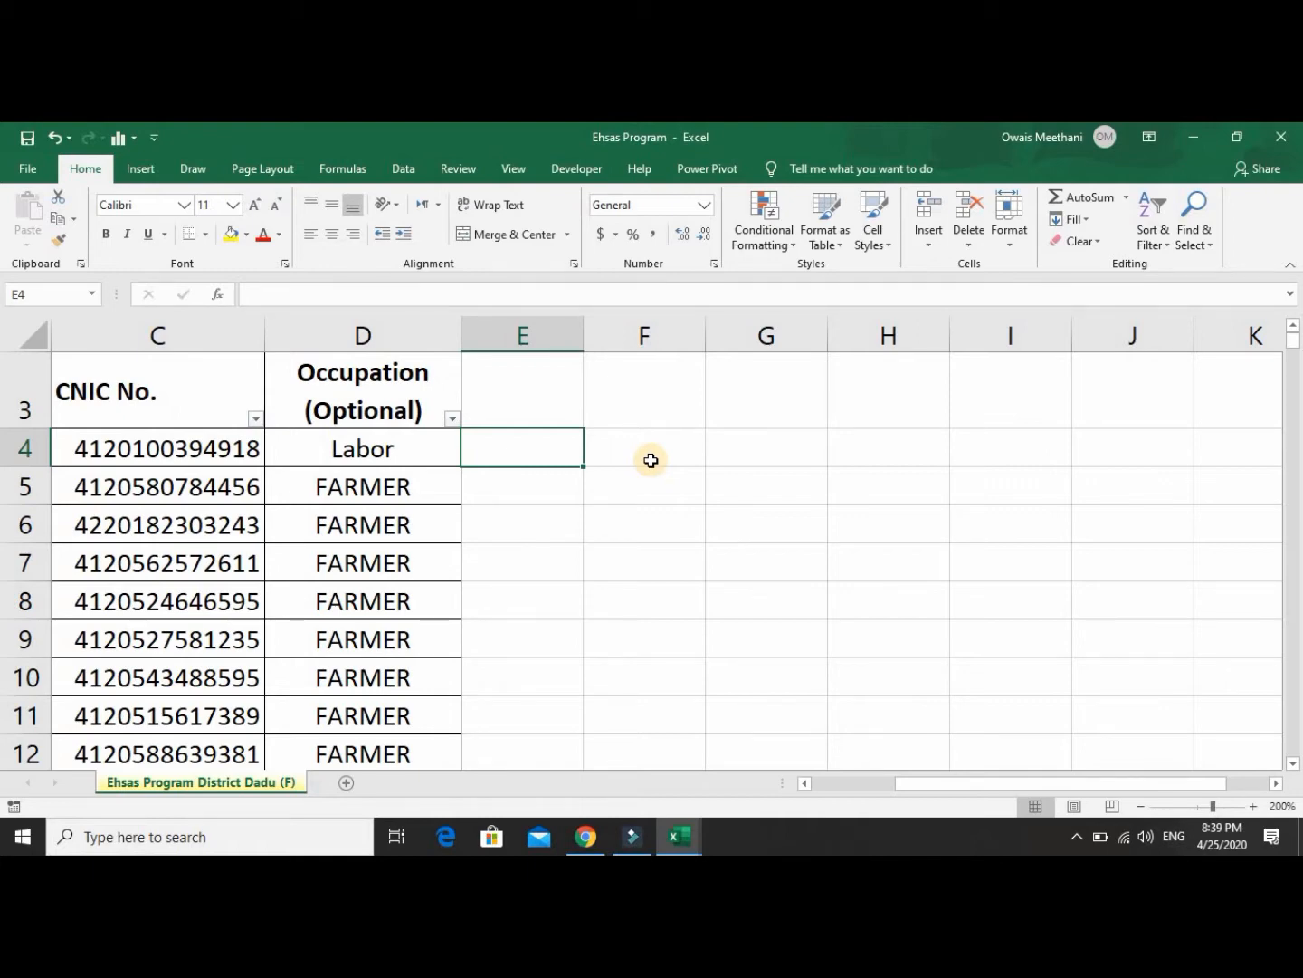
Enter the label AND in cell F4, beside the first record's empty result cell.
click(651, 460)
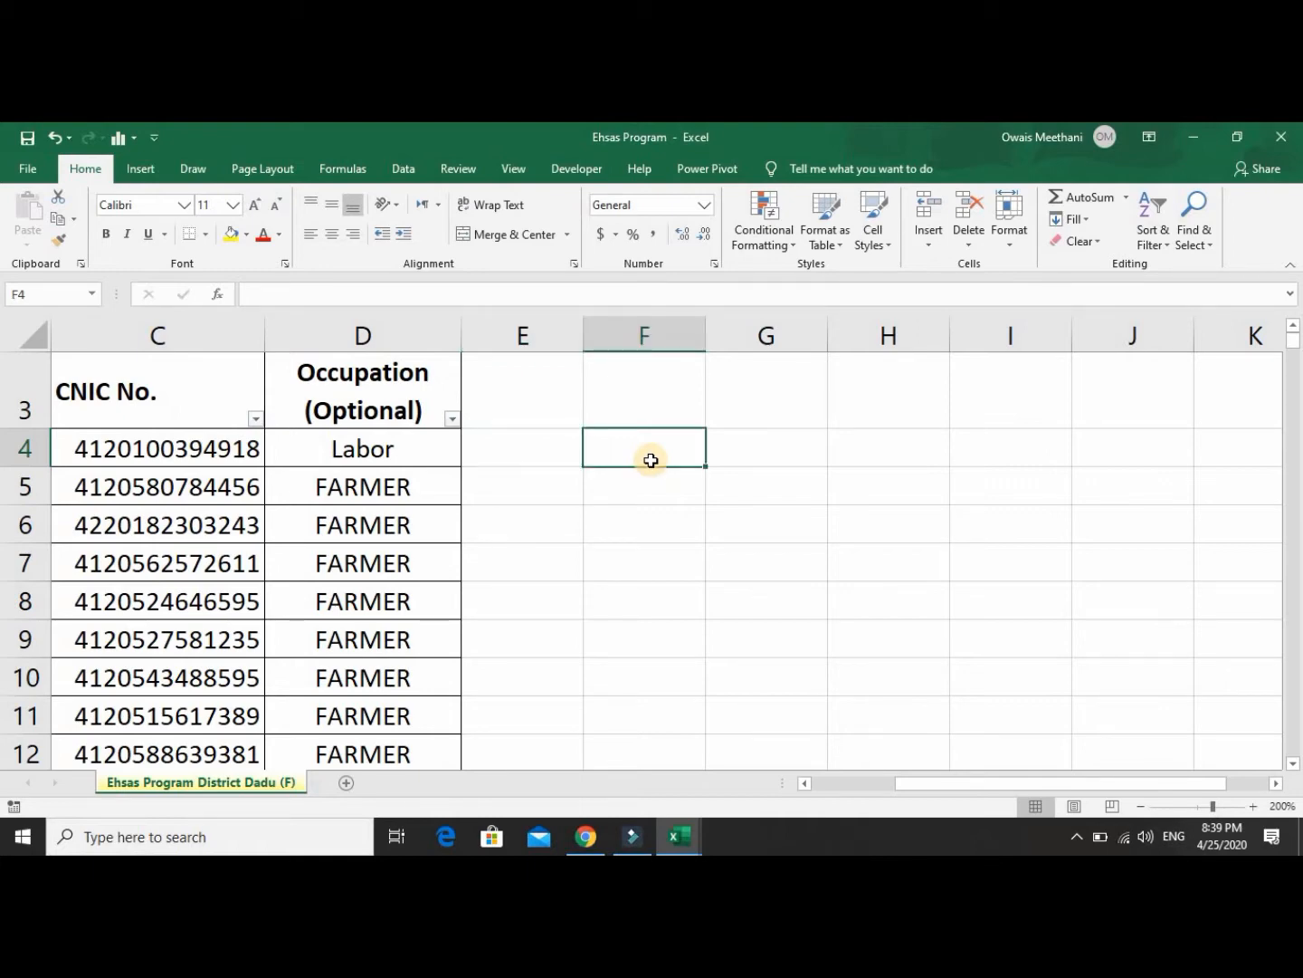
text(AND)
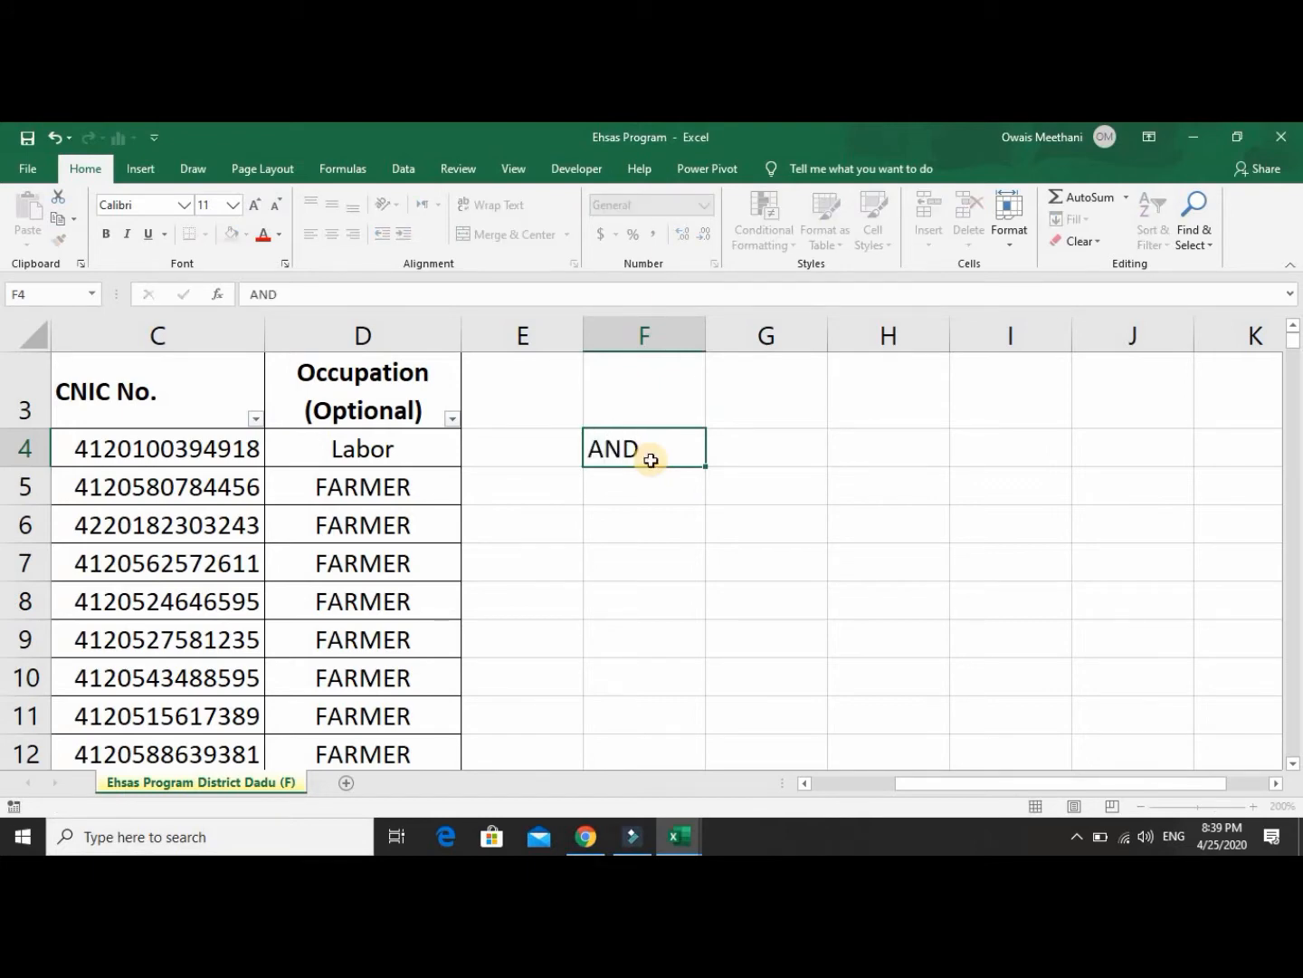
key(Return)
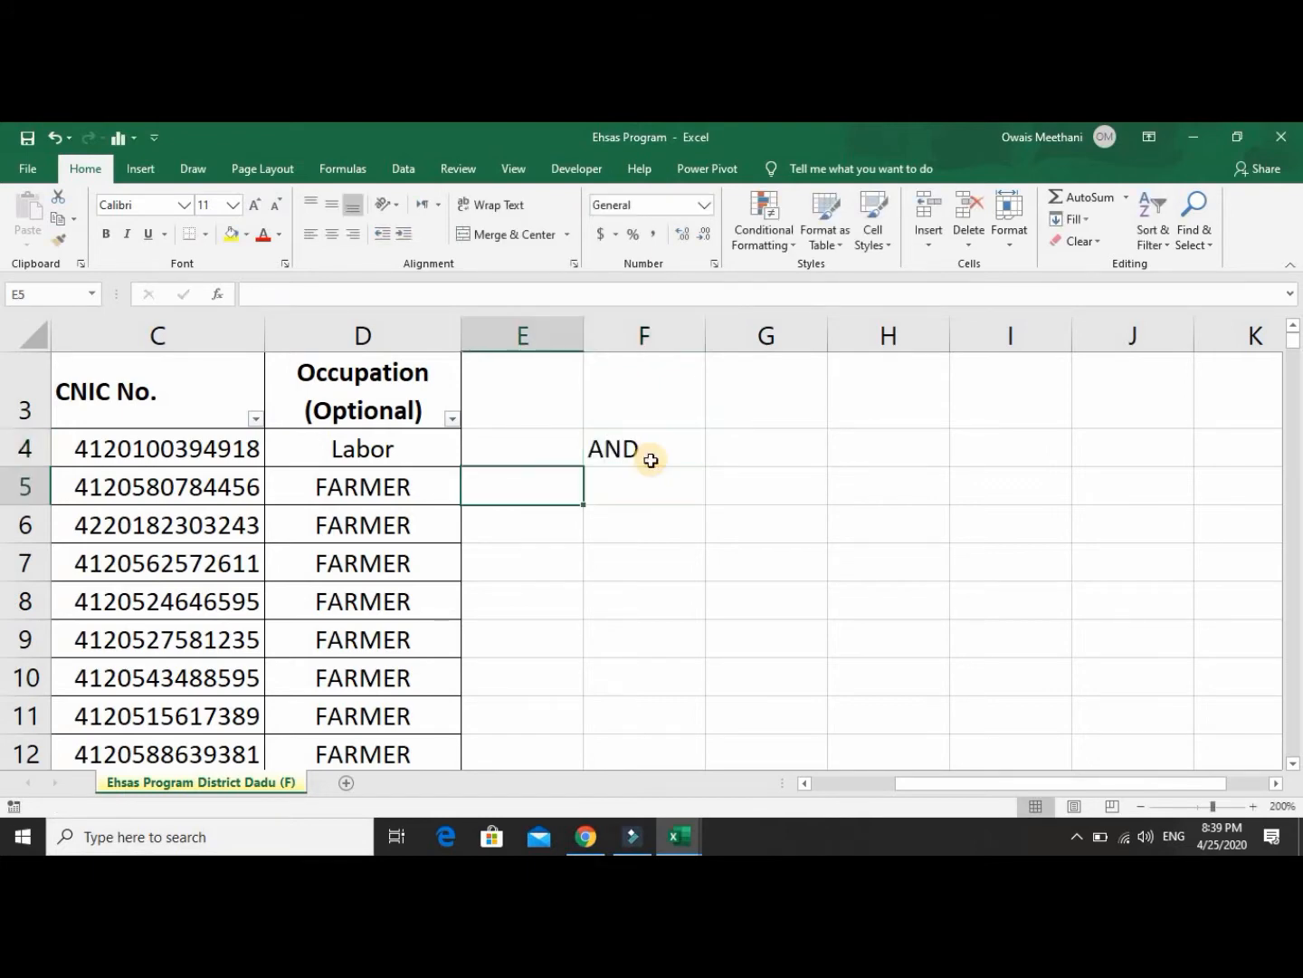
key(Up)
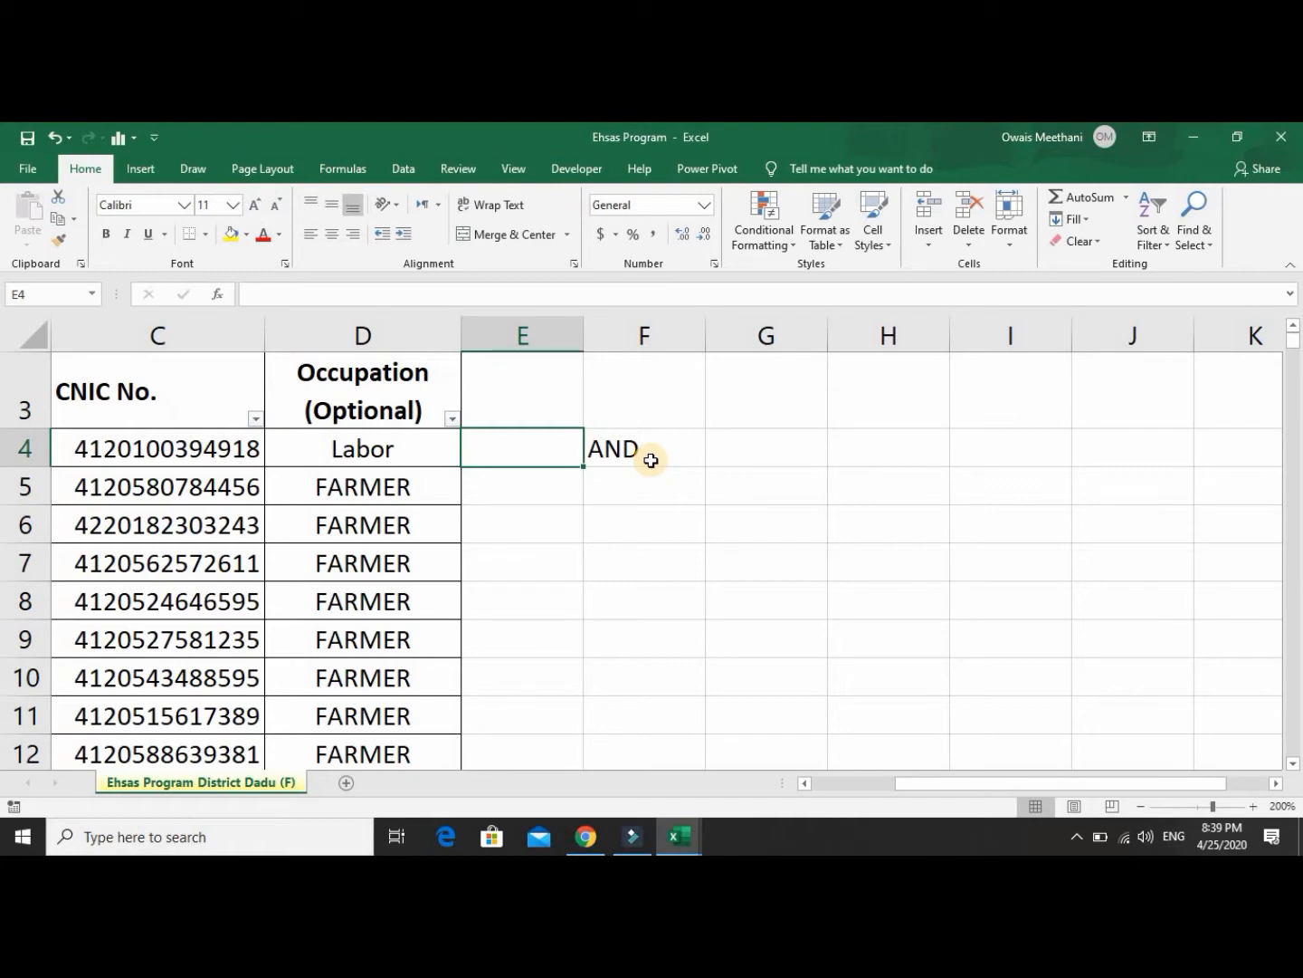
Examine the first record in row 4 across its serial number, name, CNIC and occupation columns.
key(Left)
key(Left)
key(Left)
key(Left)
key(Right)
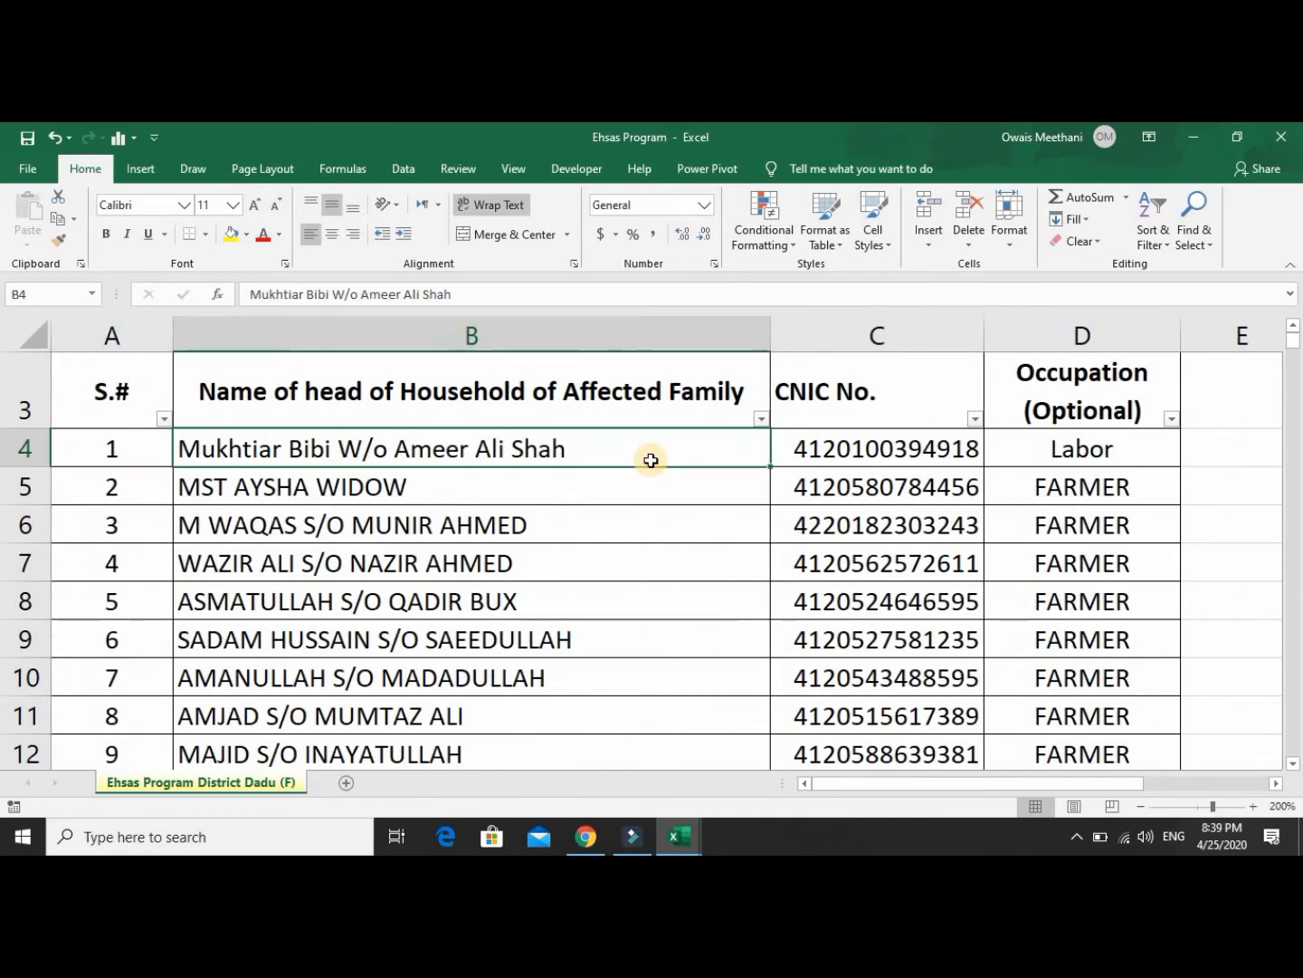
key(Right)
key(Right)
key(Right)
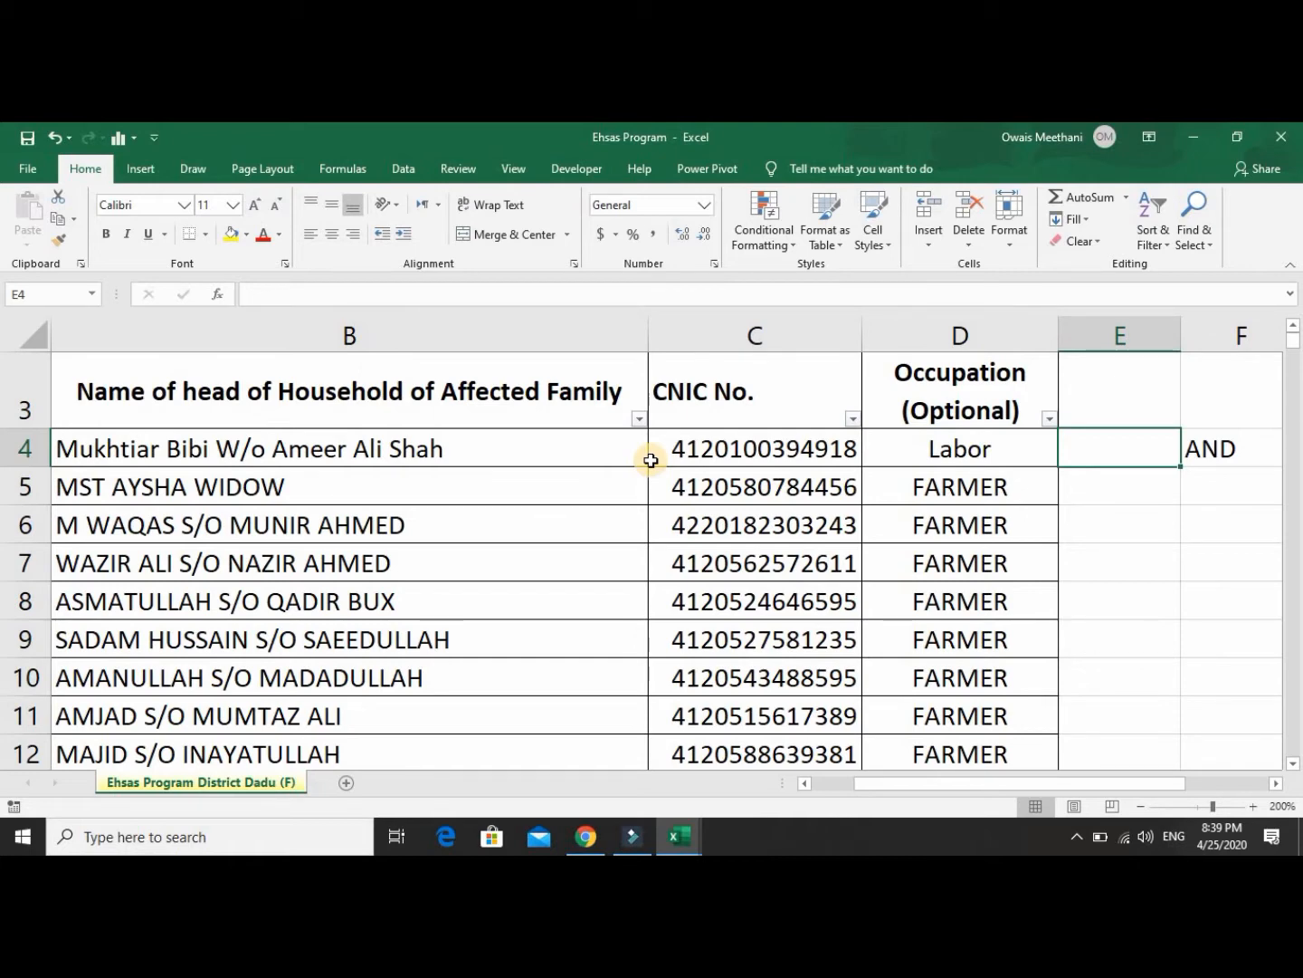
scroll(650, 460, right, 3)
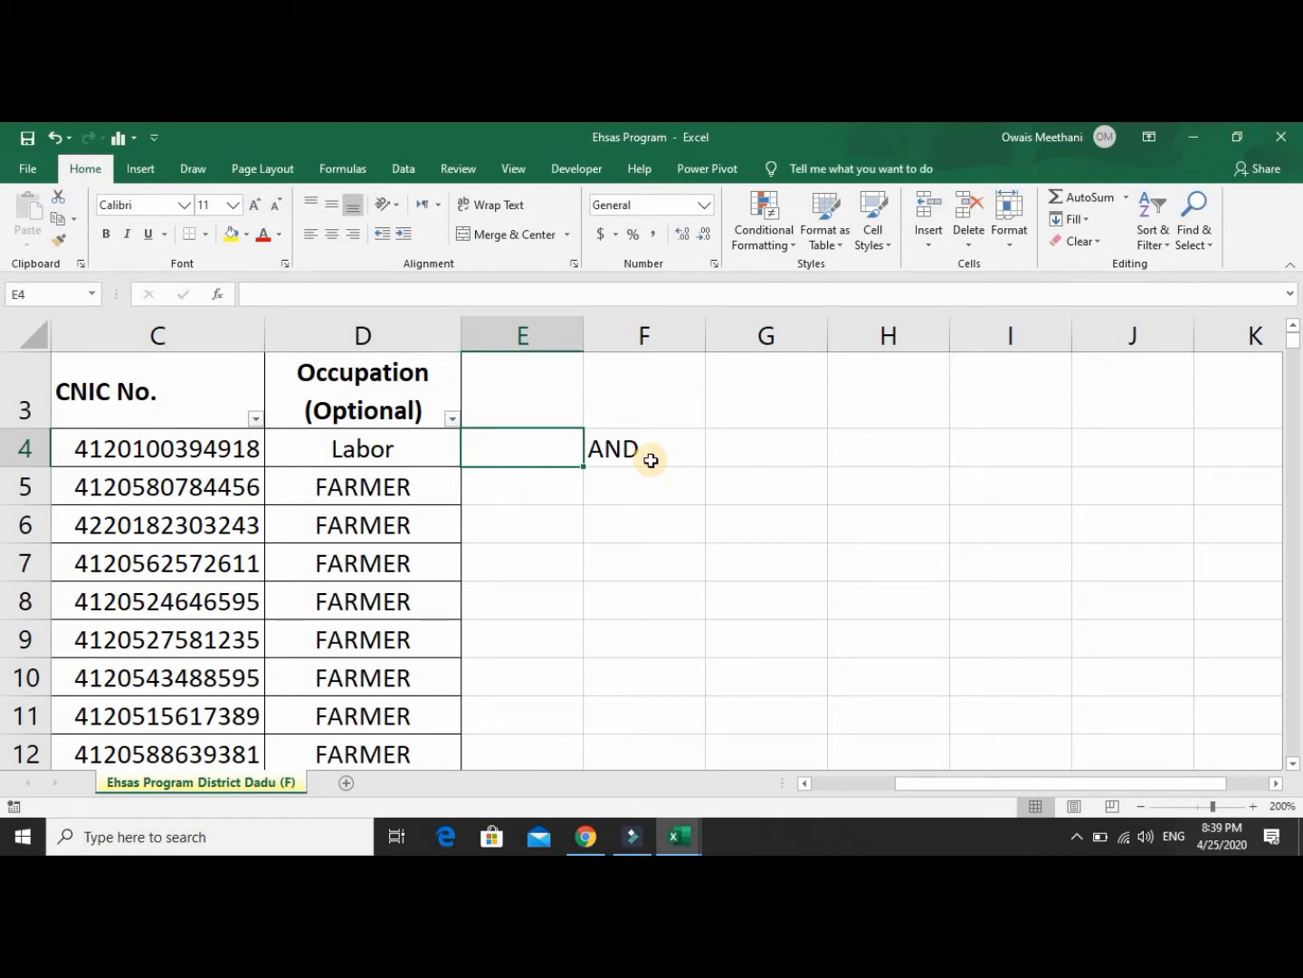
key(Left)
key(Left)
key(Left)
key(Left)
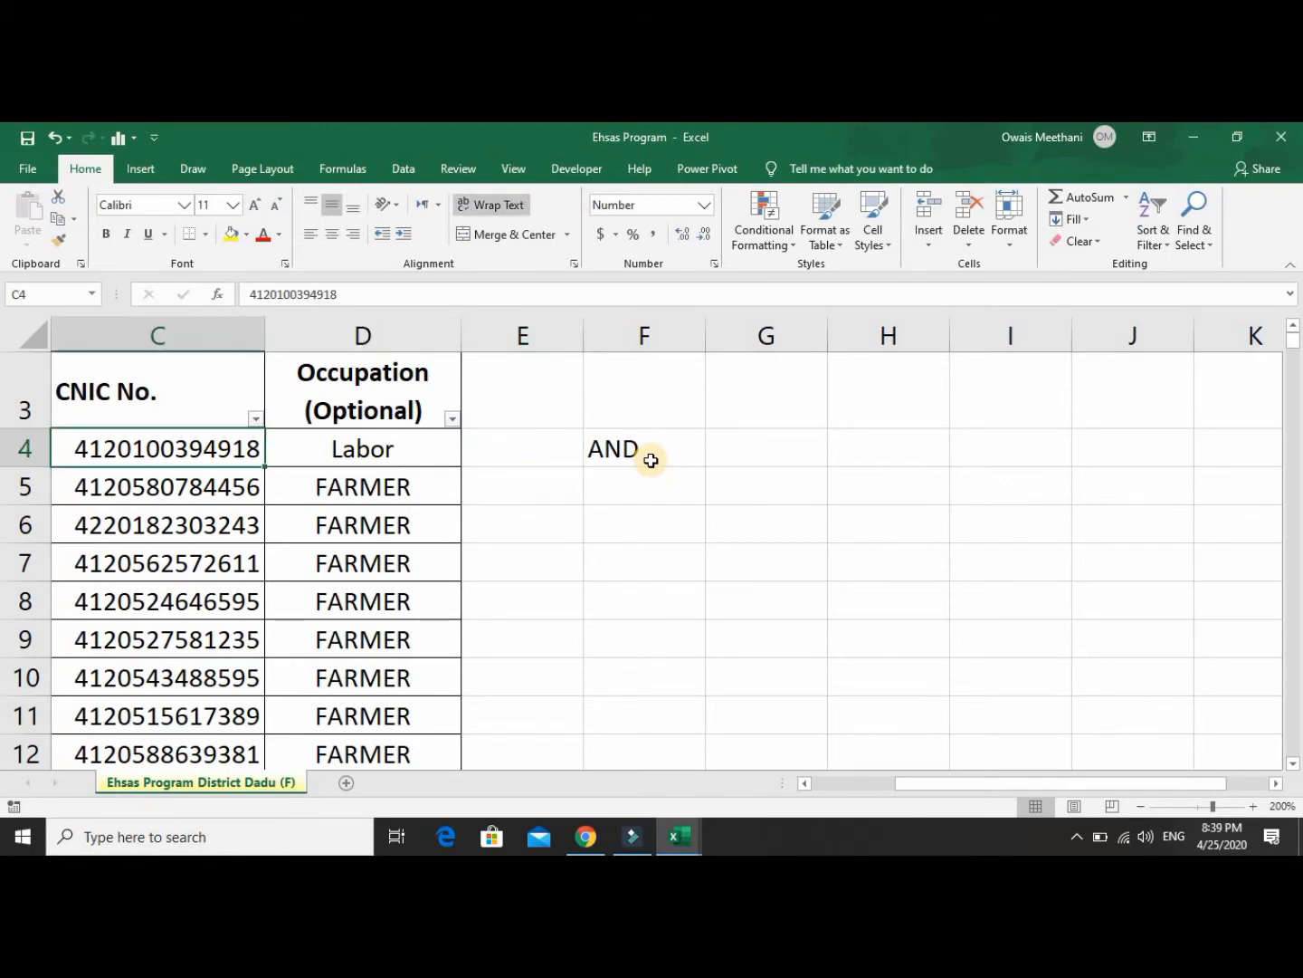
key(Right)
key(Right)
key(Right)
key(Right)
key(Right)
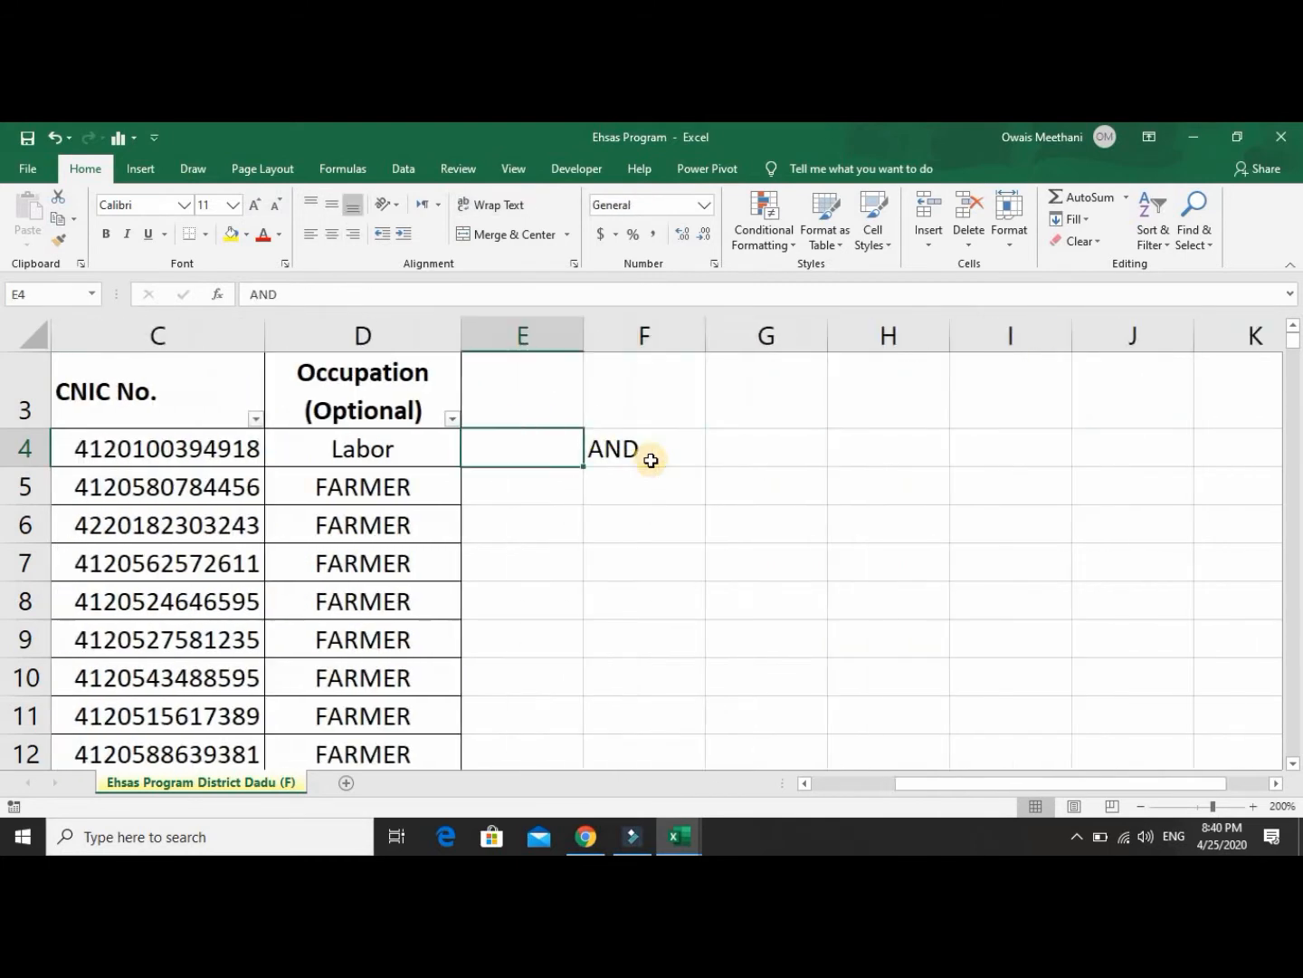
Select the serial numbers from A4 down to the last record to check their range, and return to A4.
key(Left)
key(Left)
key(Left)
key(Left)
key(Left)
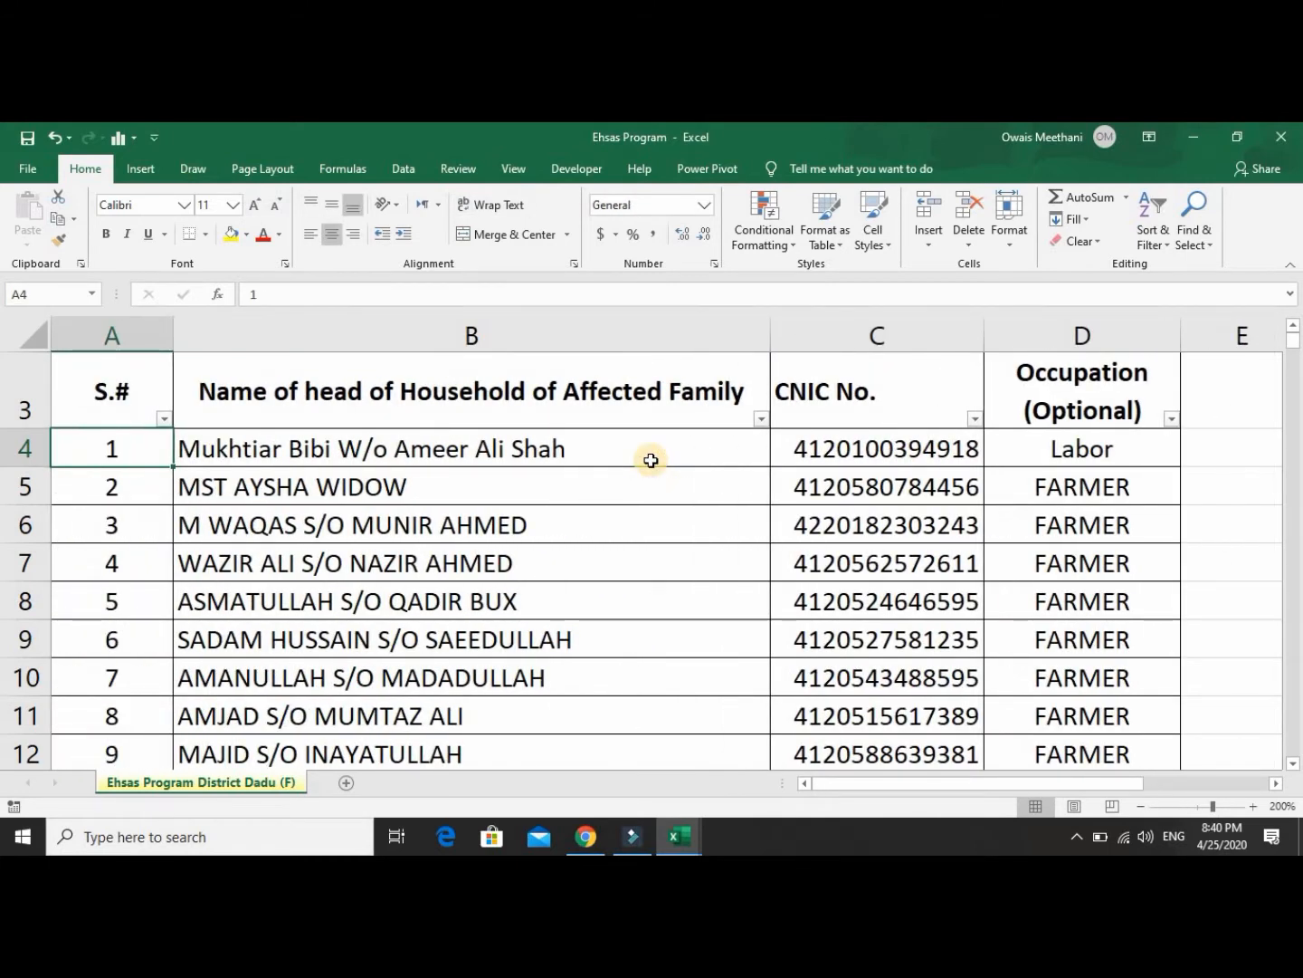
key(ctrl+shift+Down)
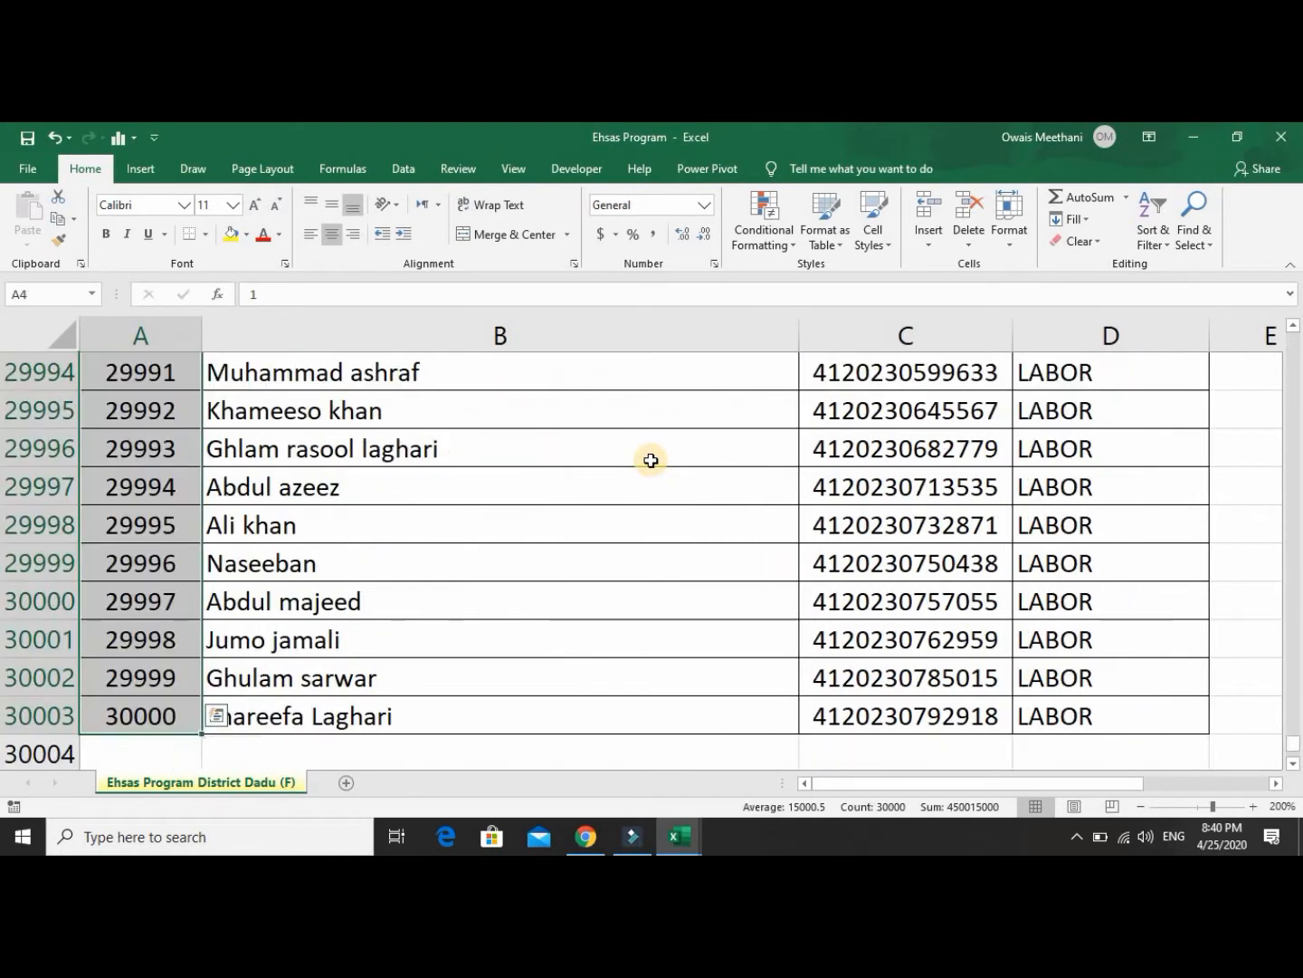
key(ctrl+Up)
key(Down)
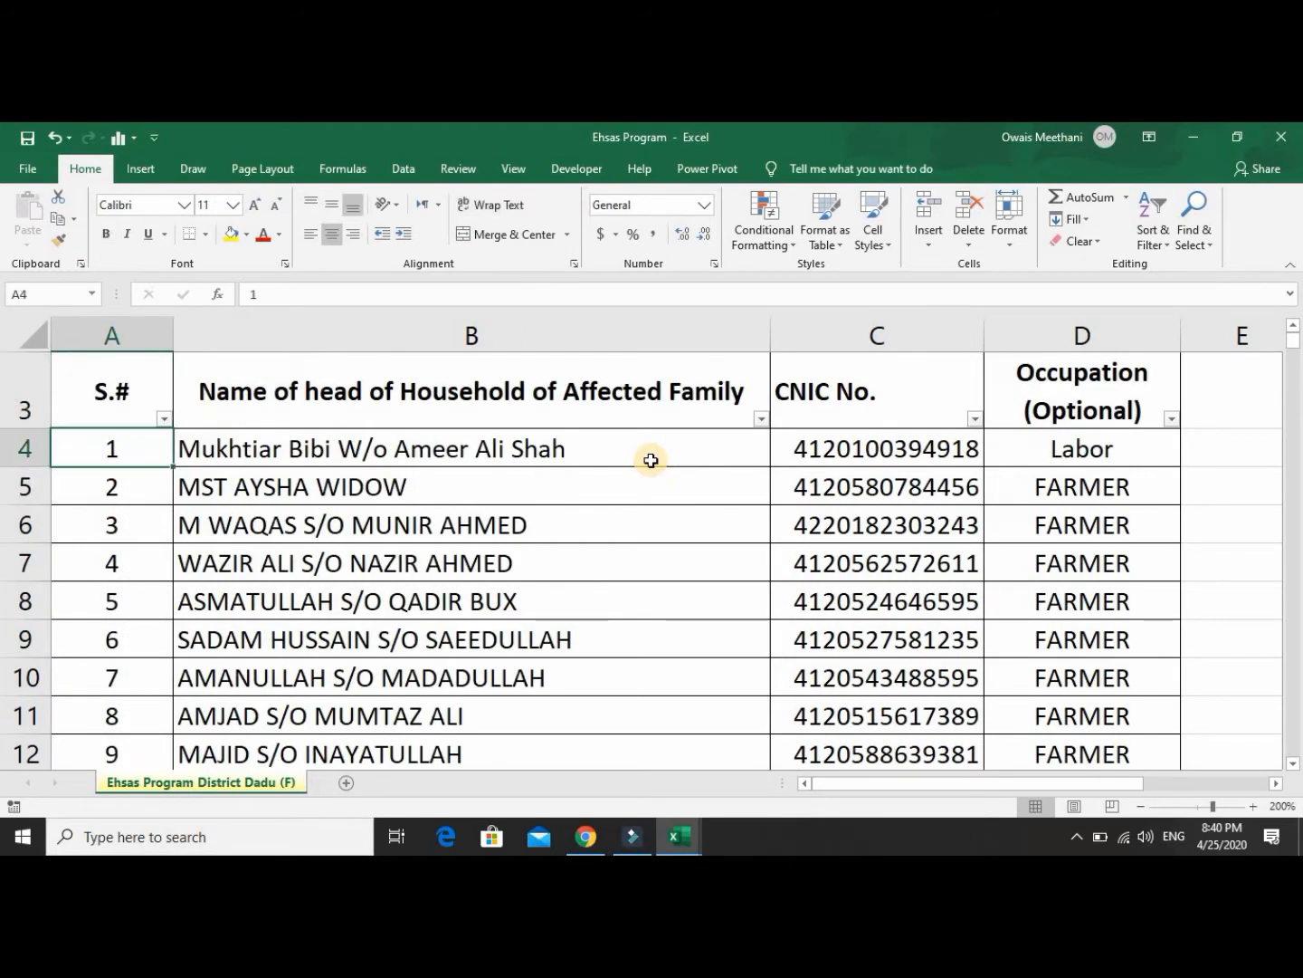
Compare the serial number and occupation fields of the first two records in rows 4 and 5.
key(Right)
key(Right)
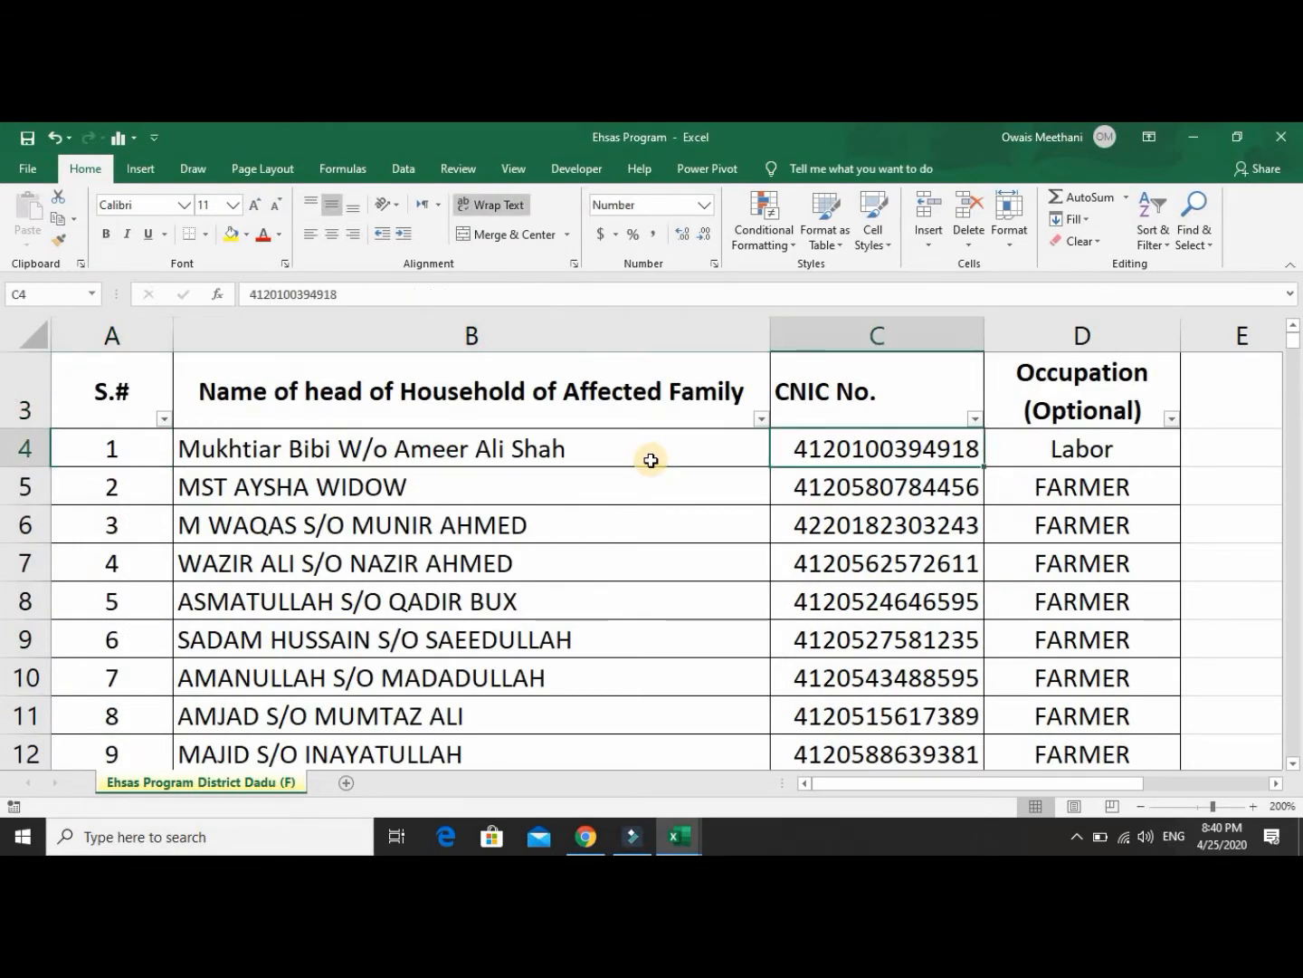
key(Right)
key(Right)
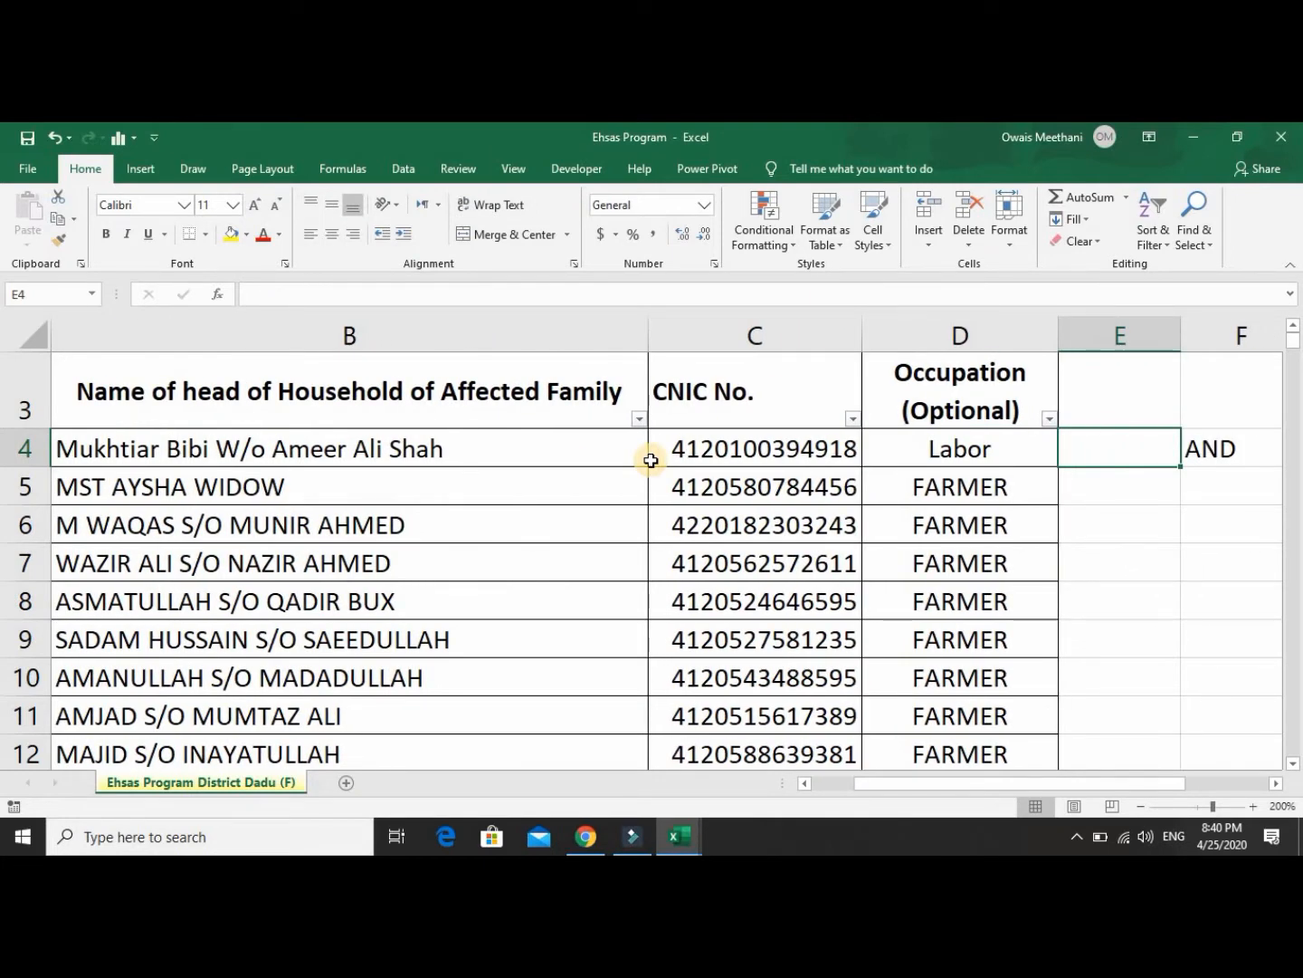
key(Down)
key(Left)
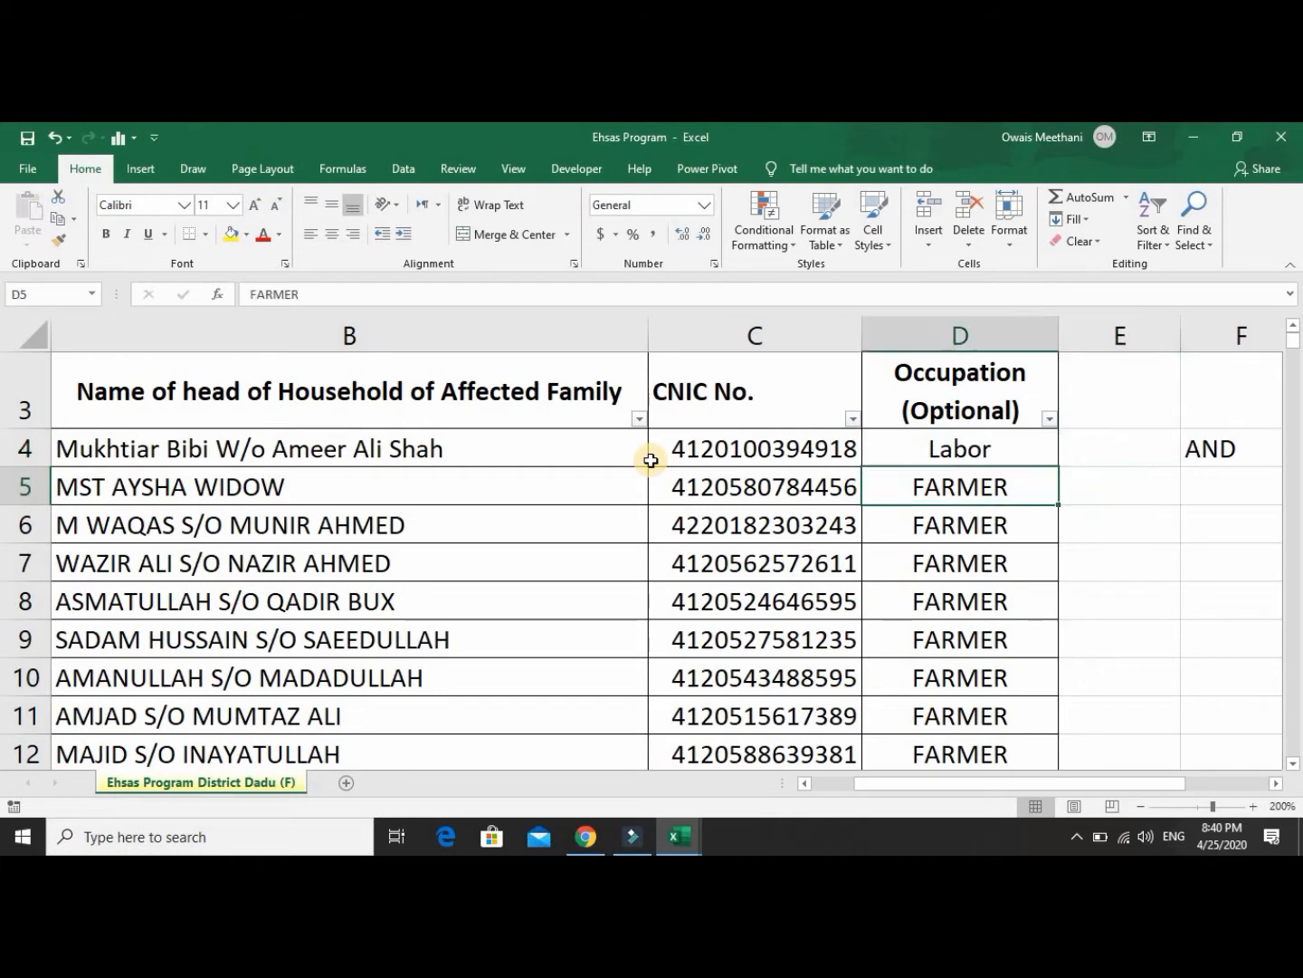
key(Left)
key(Left)
key(Left)
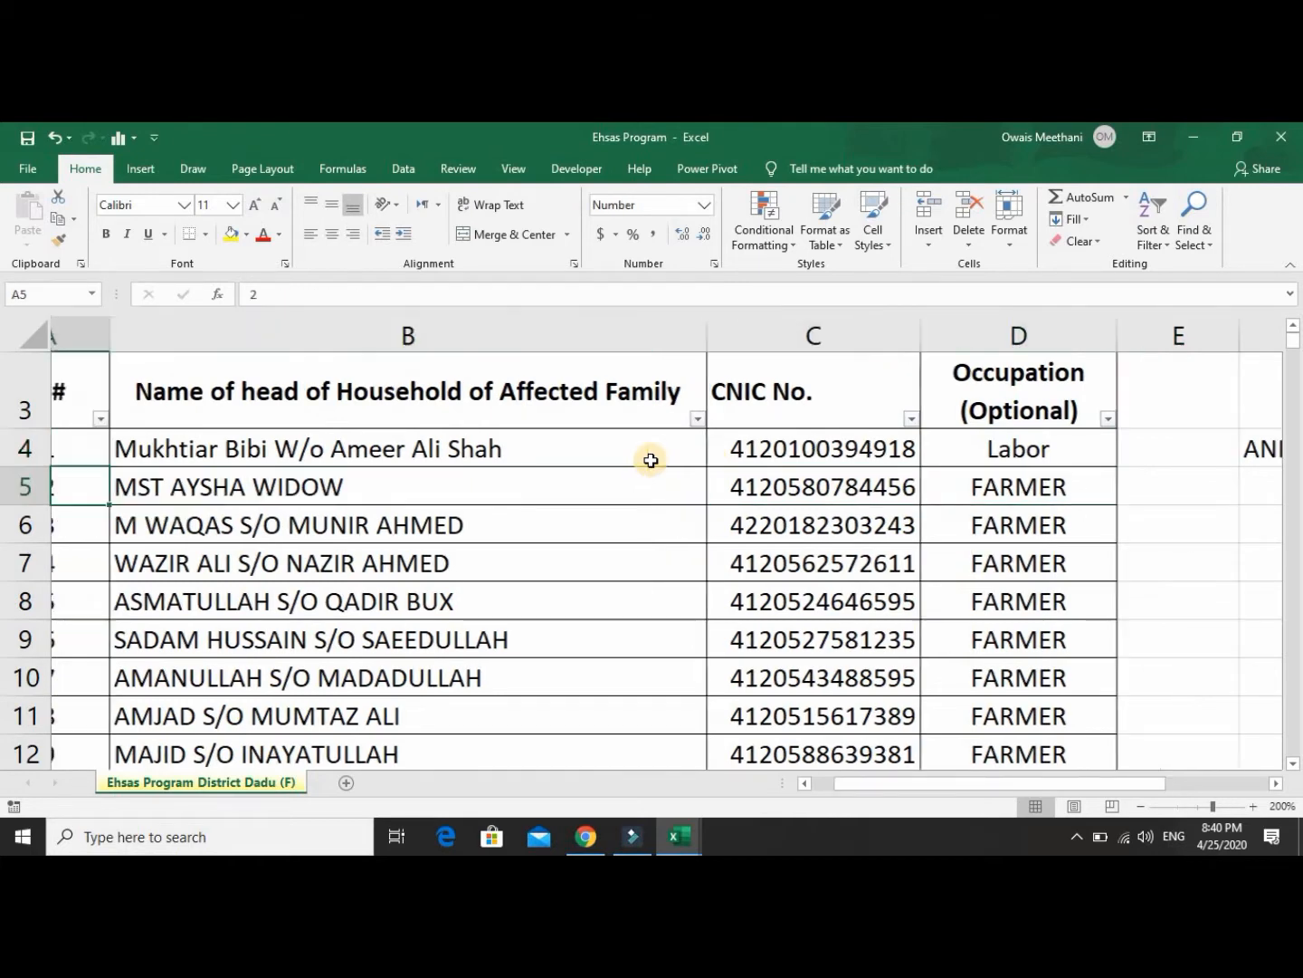
key(Right)
key(Right)
key(Right)
key(Right)
key(Right)
key(Right)
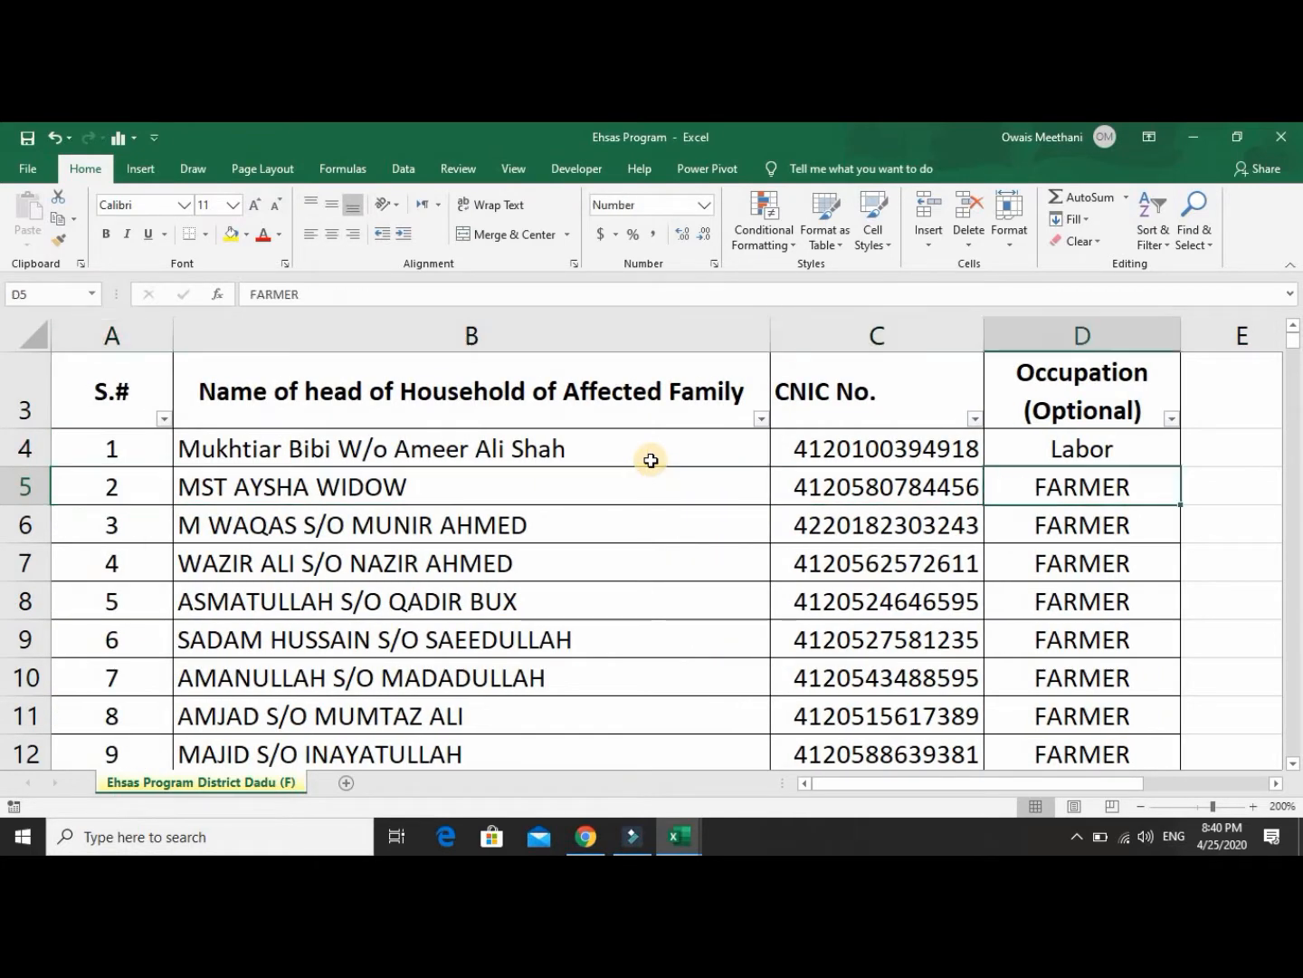
key(Left)
key(Left)
key(Up)
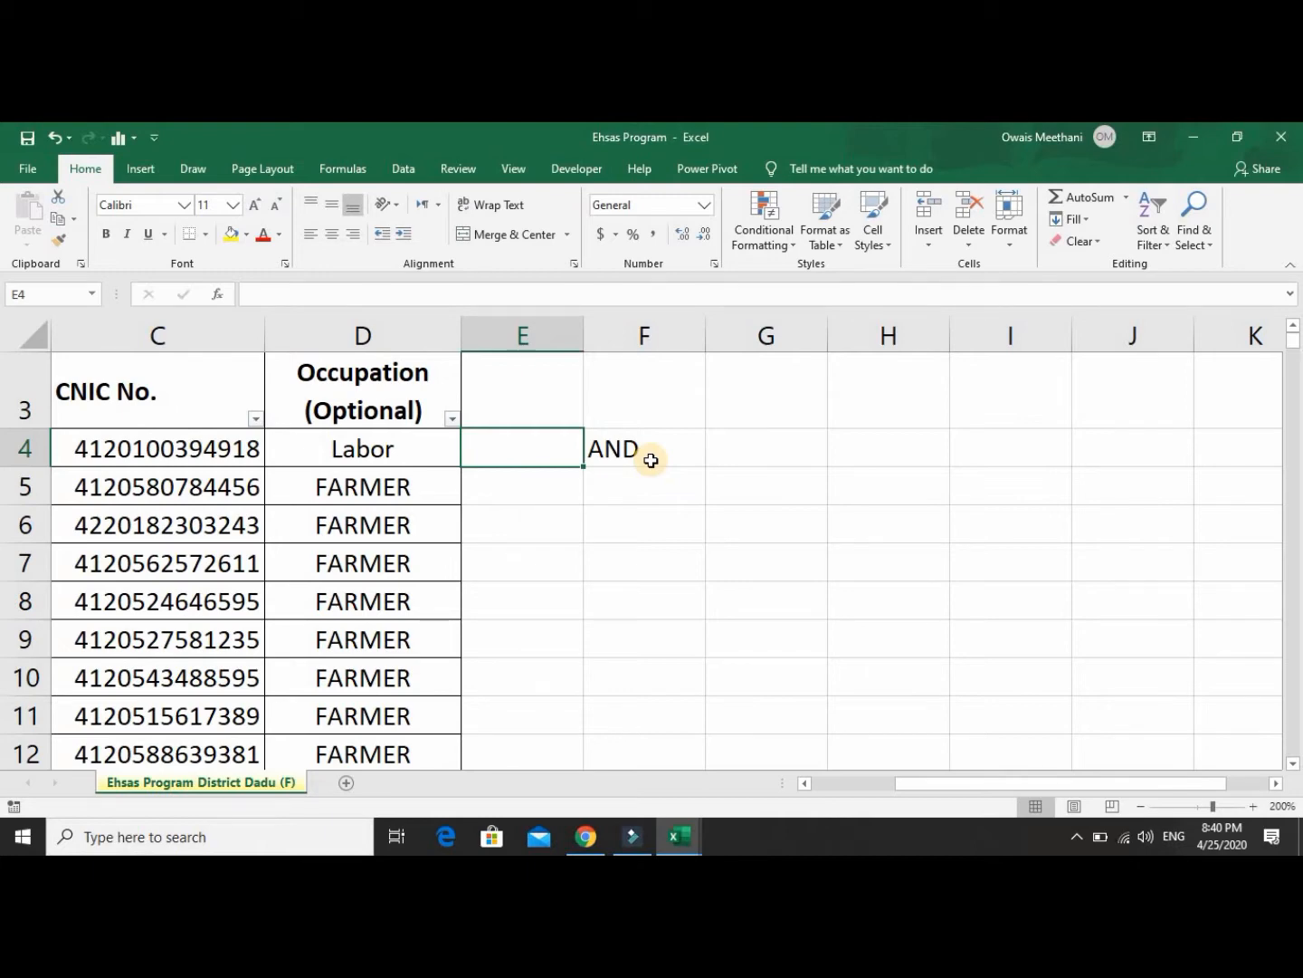
Begin an AND formula in cell E4 with A4<=100 as its first condition.
text(=and)
key(Tab)
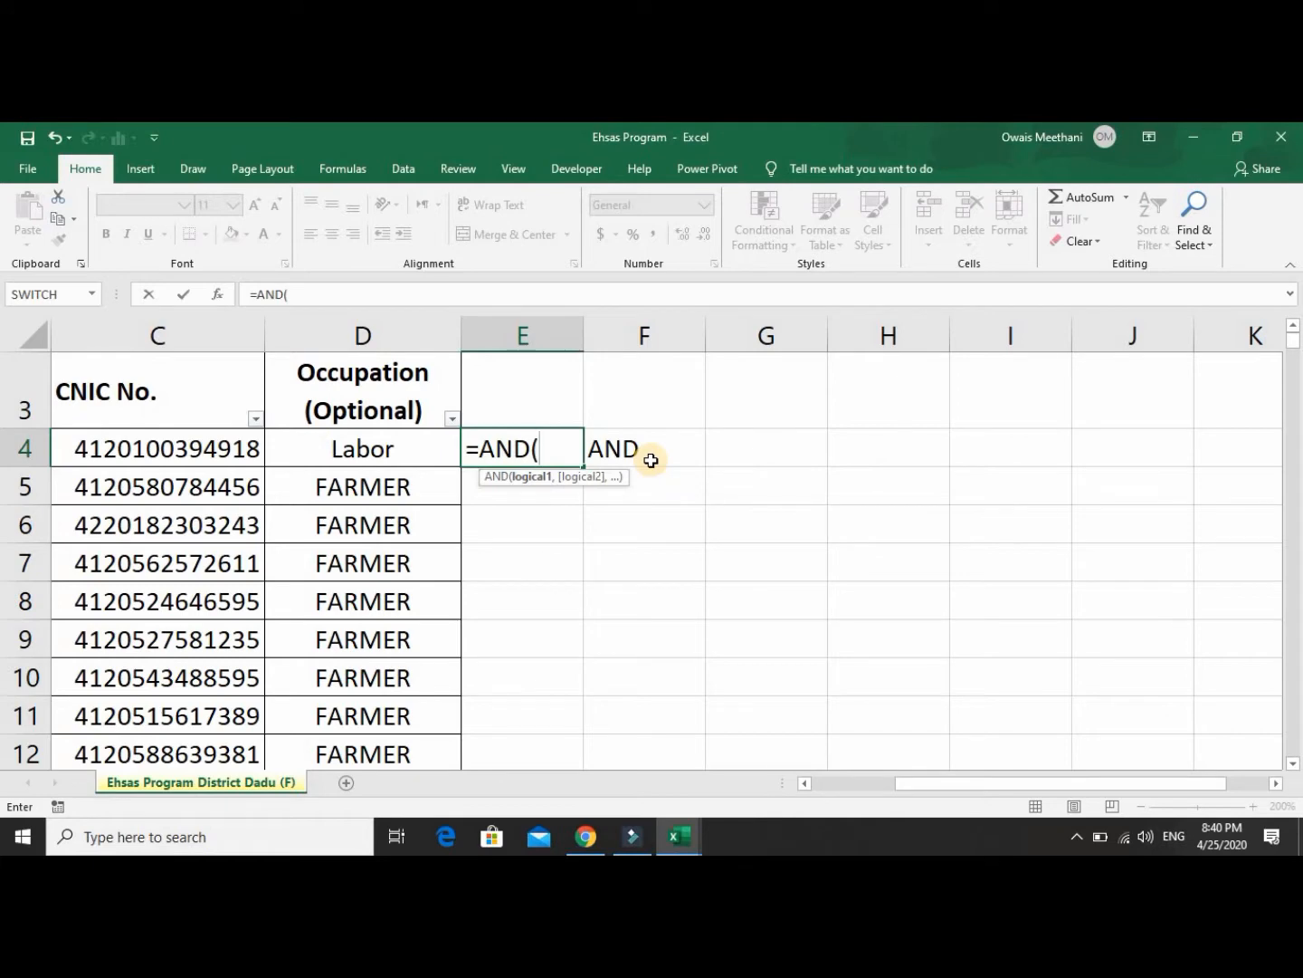
key(Left)
key(Left)
key(Left)
key(Left)
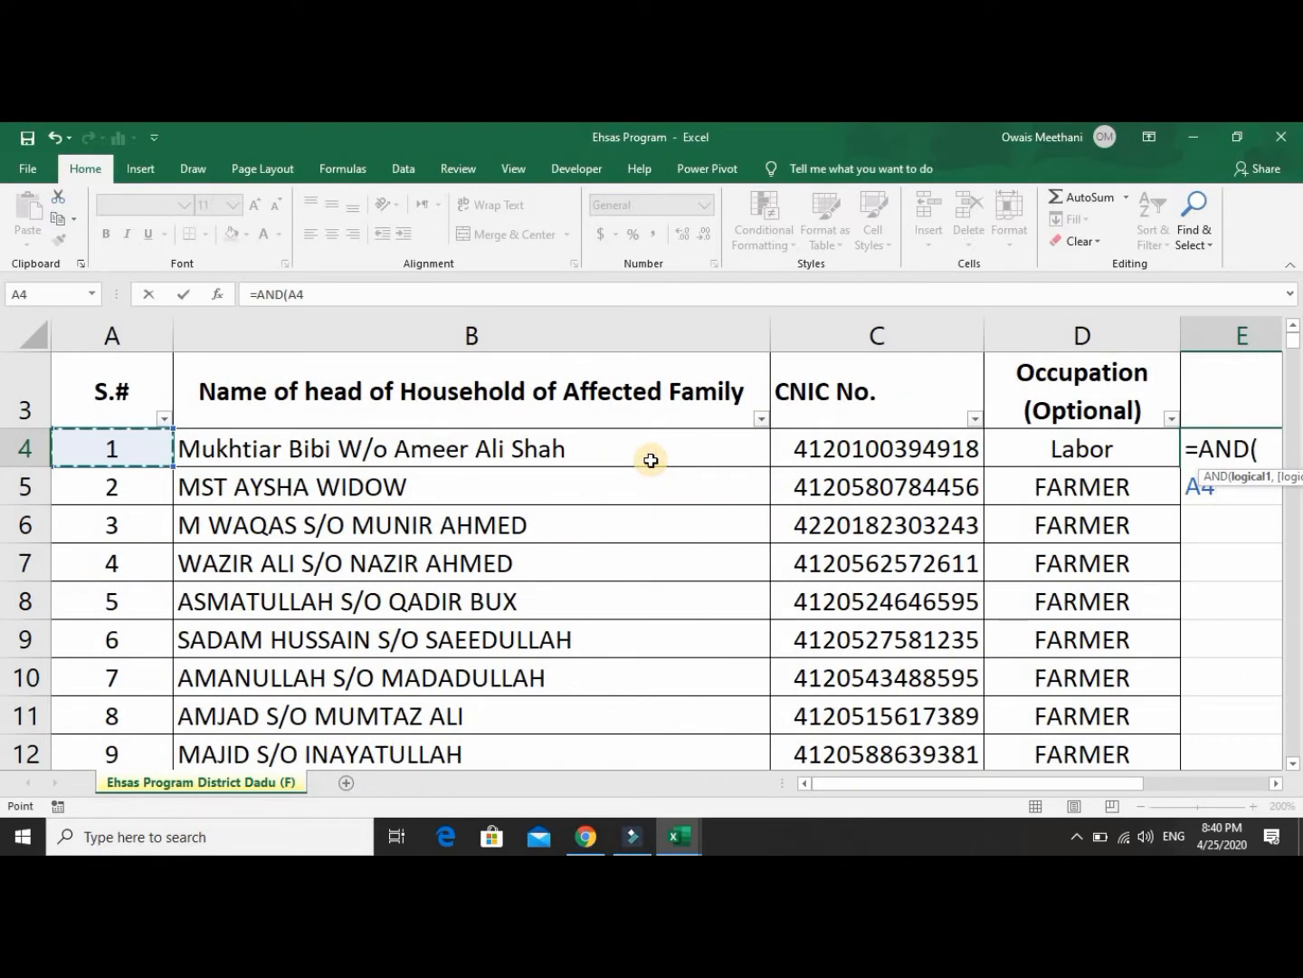
text(<=100)
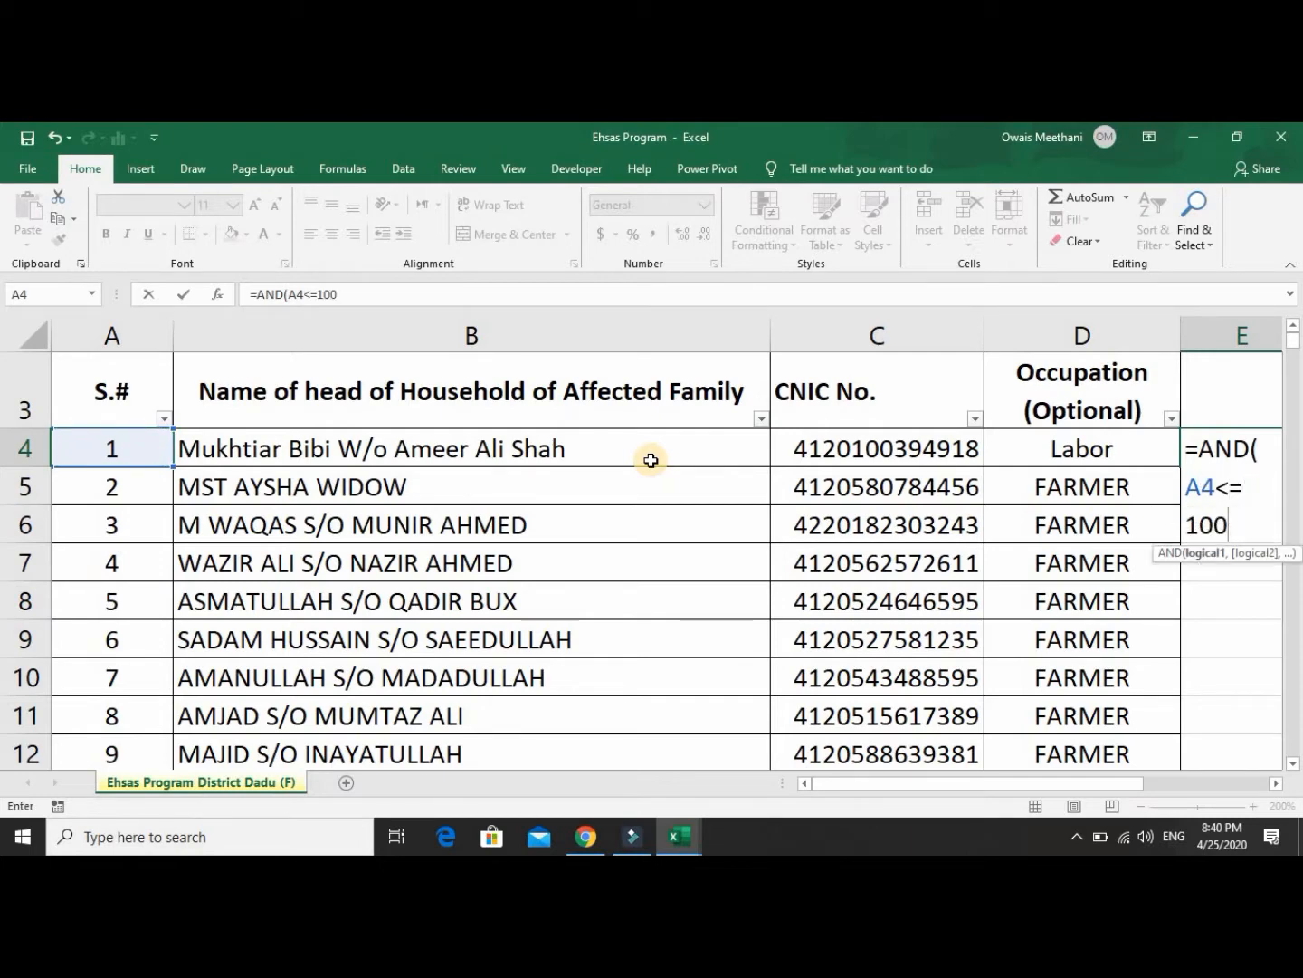
text(,)
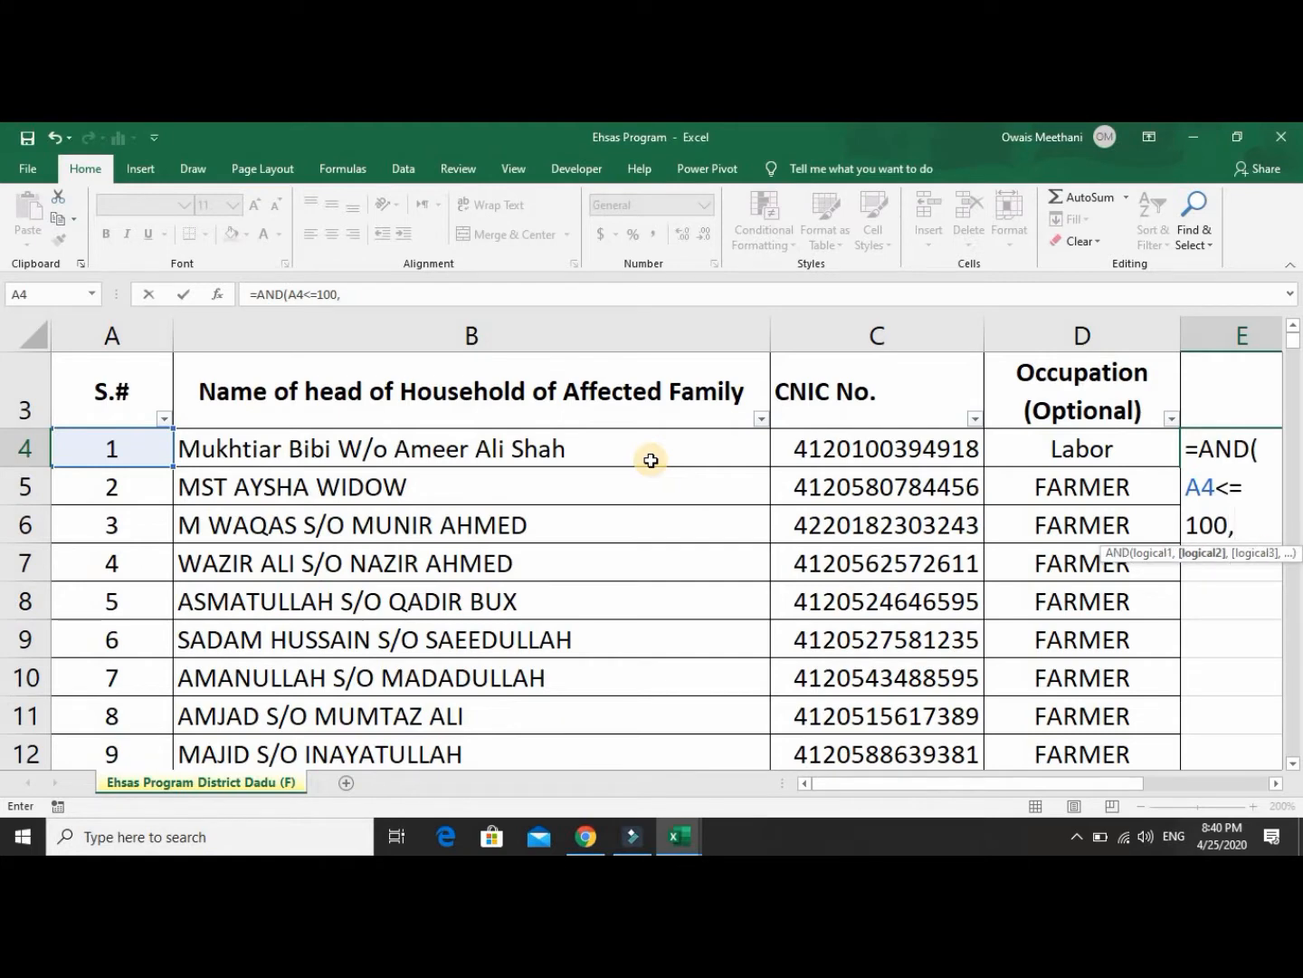
Add D4="Farmer" as the second condition of the AND formula in E4 and complete it.
click(714, 452)
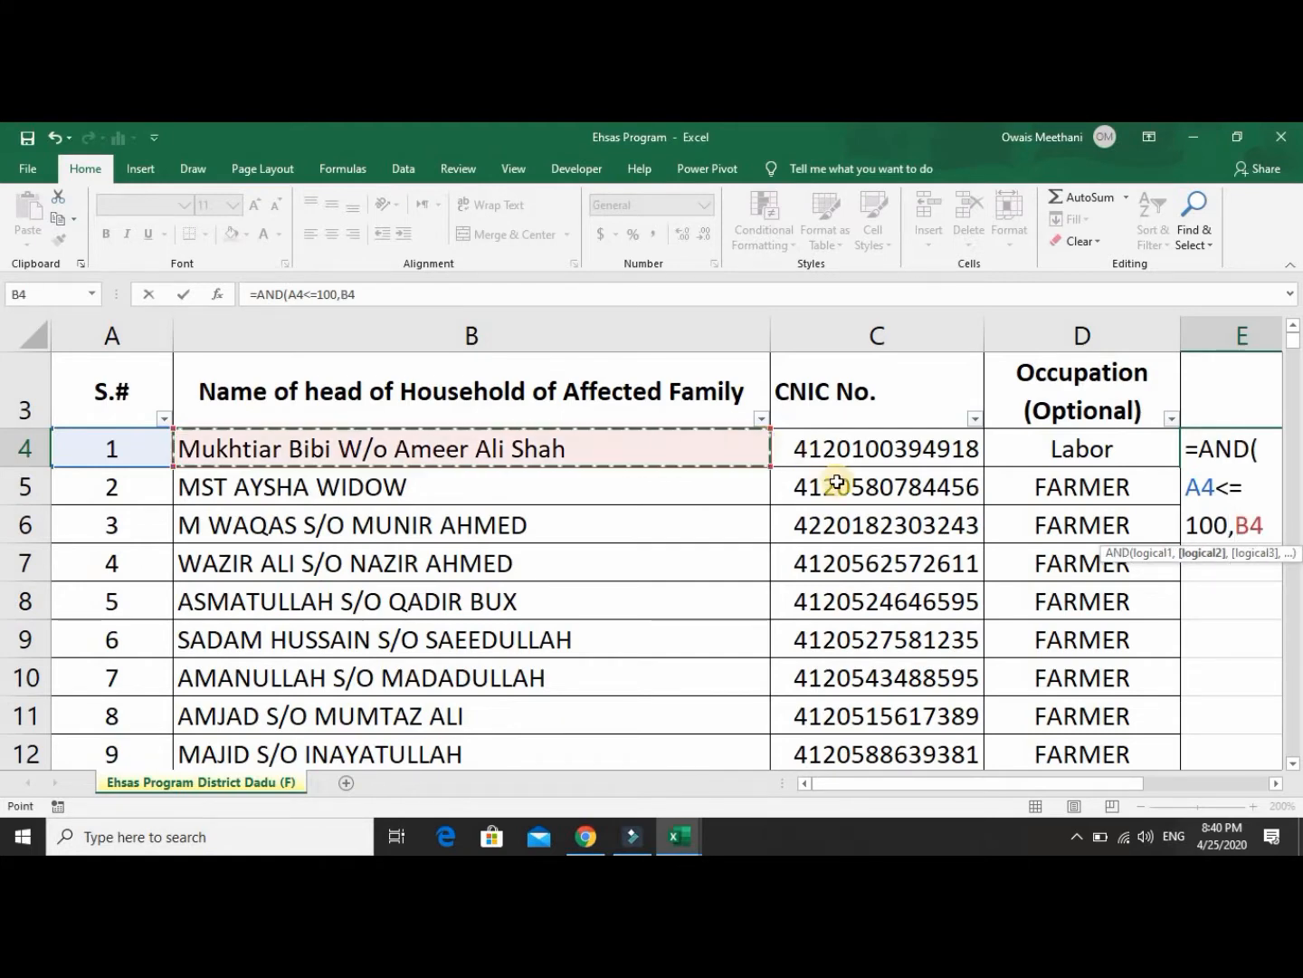
click(1033, 453)
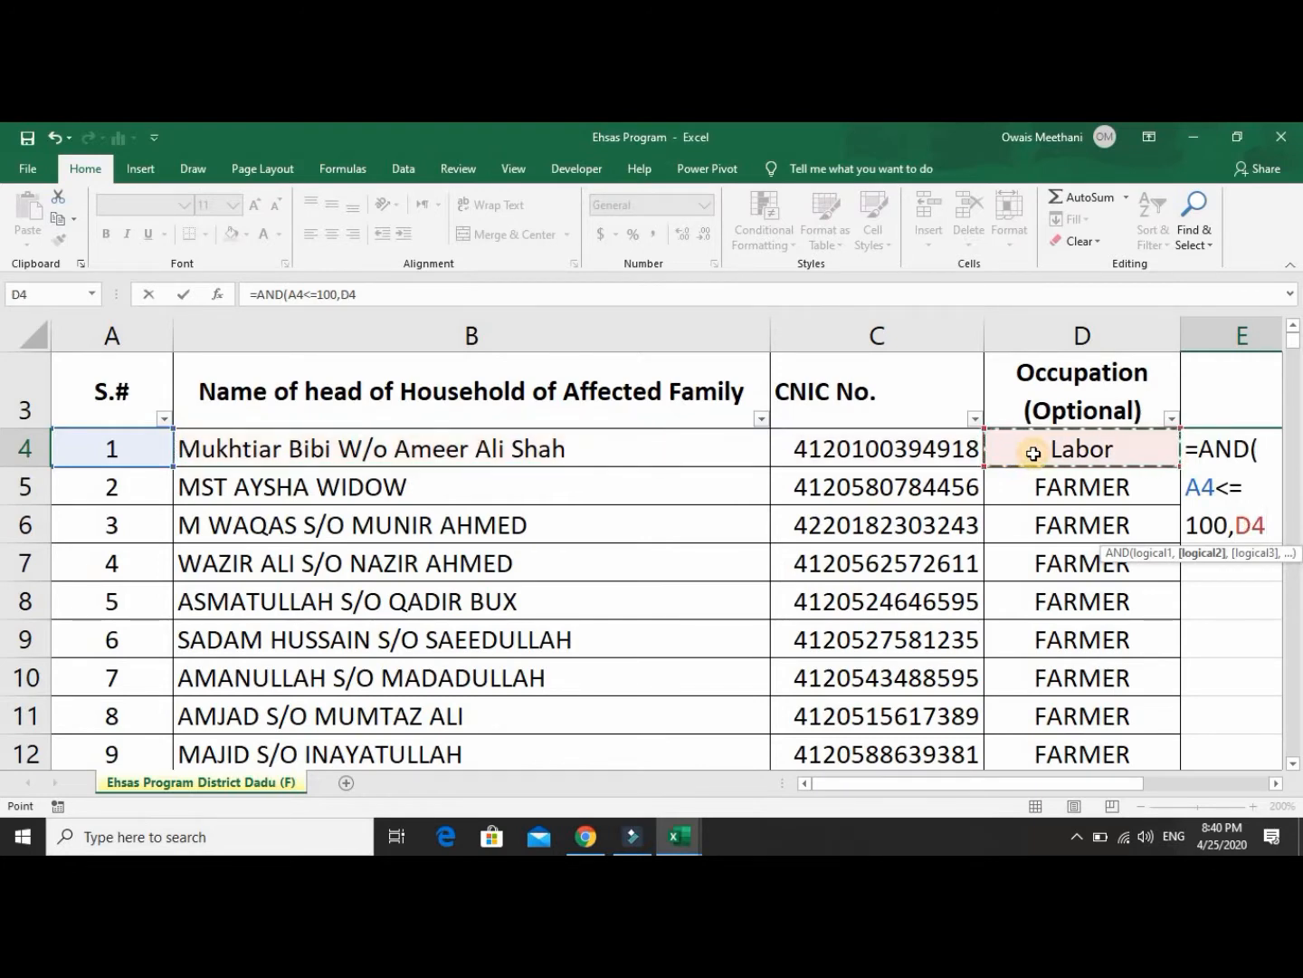
text(=)
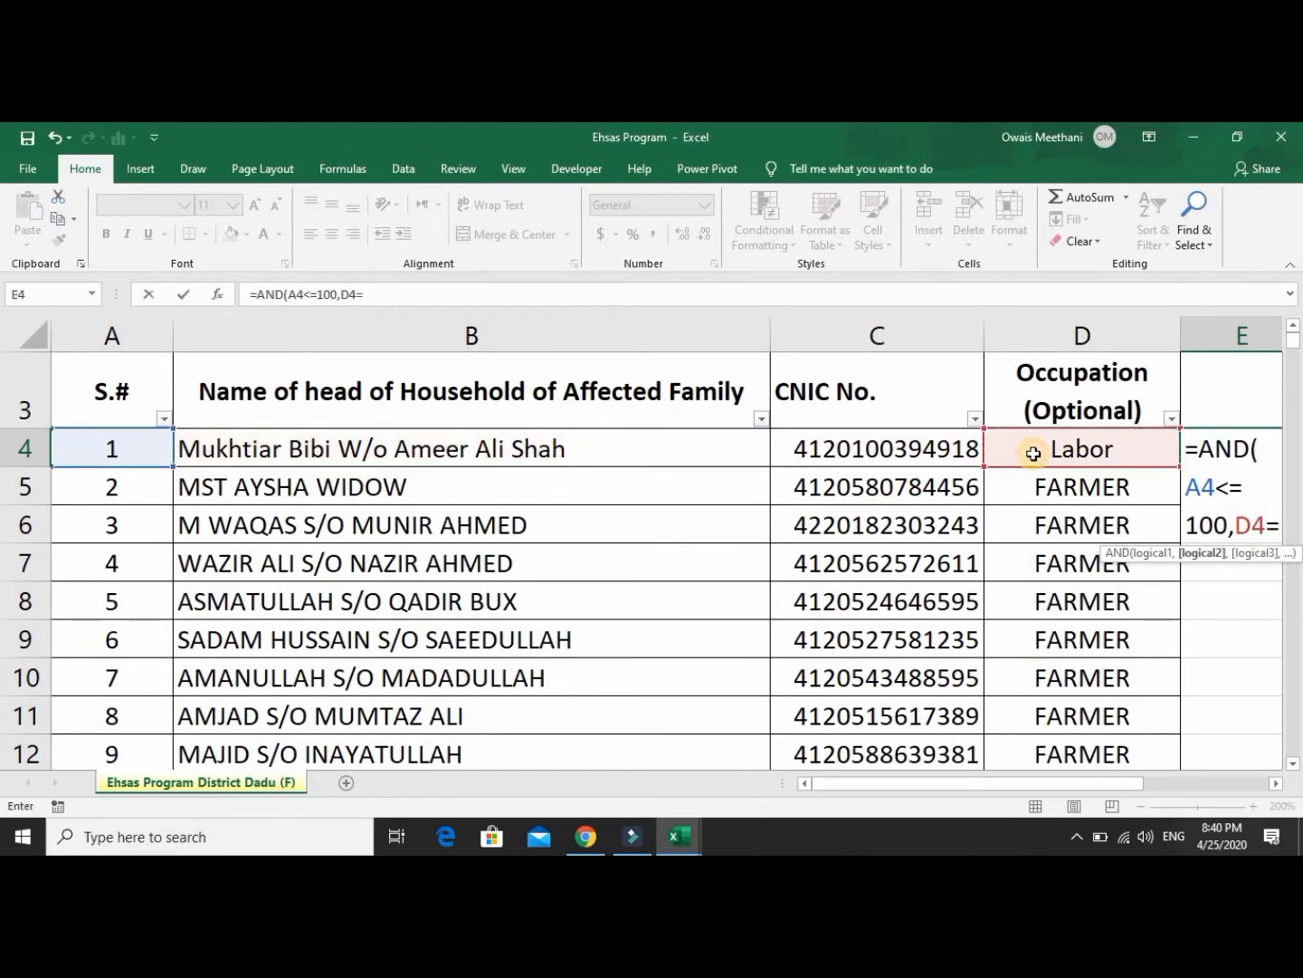
text("Far)
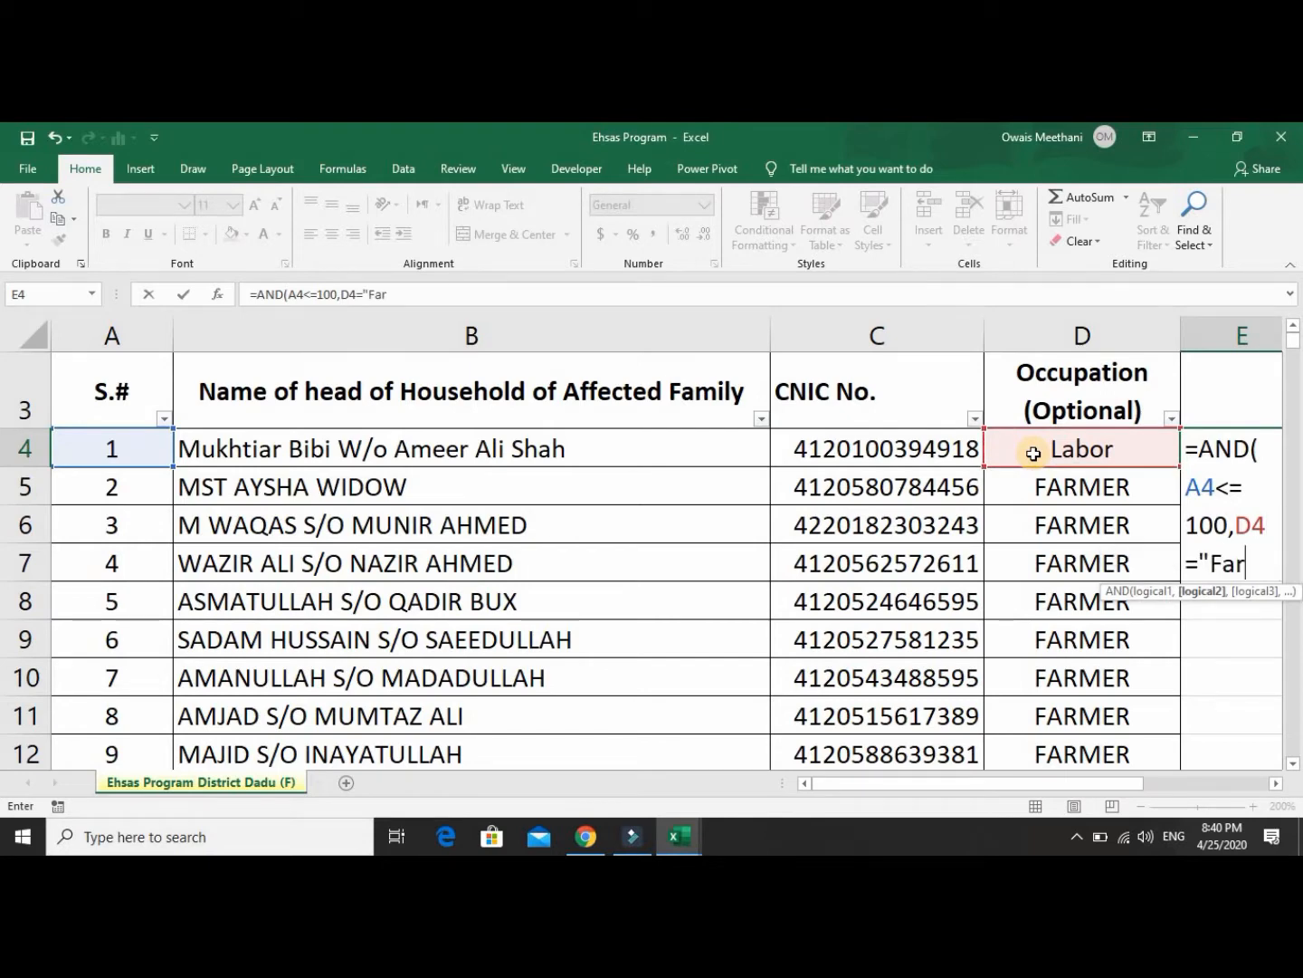
text(mer)
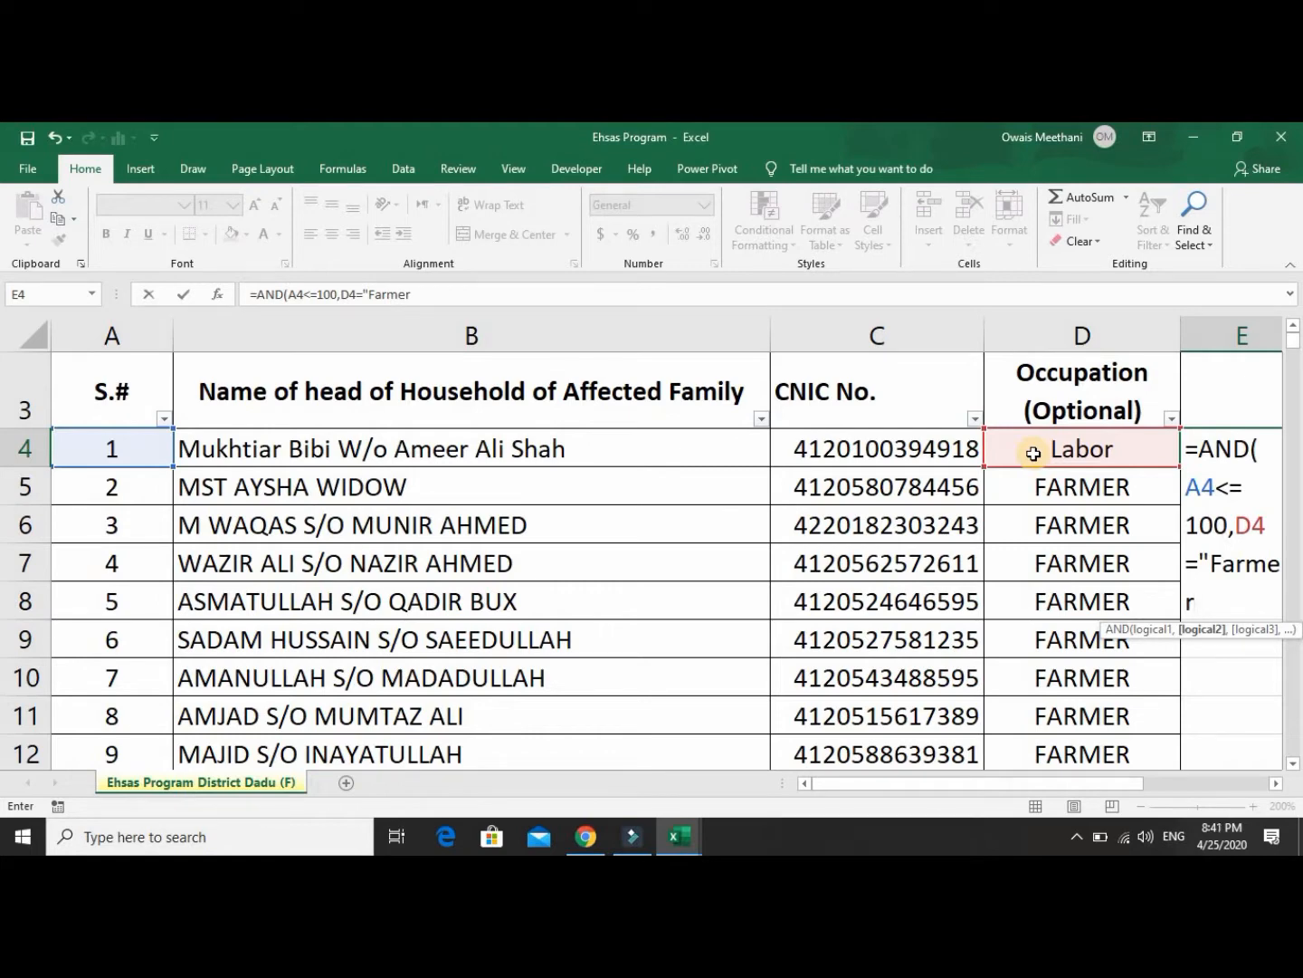
text("))
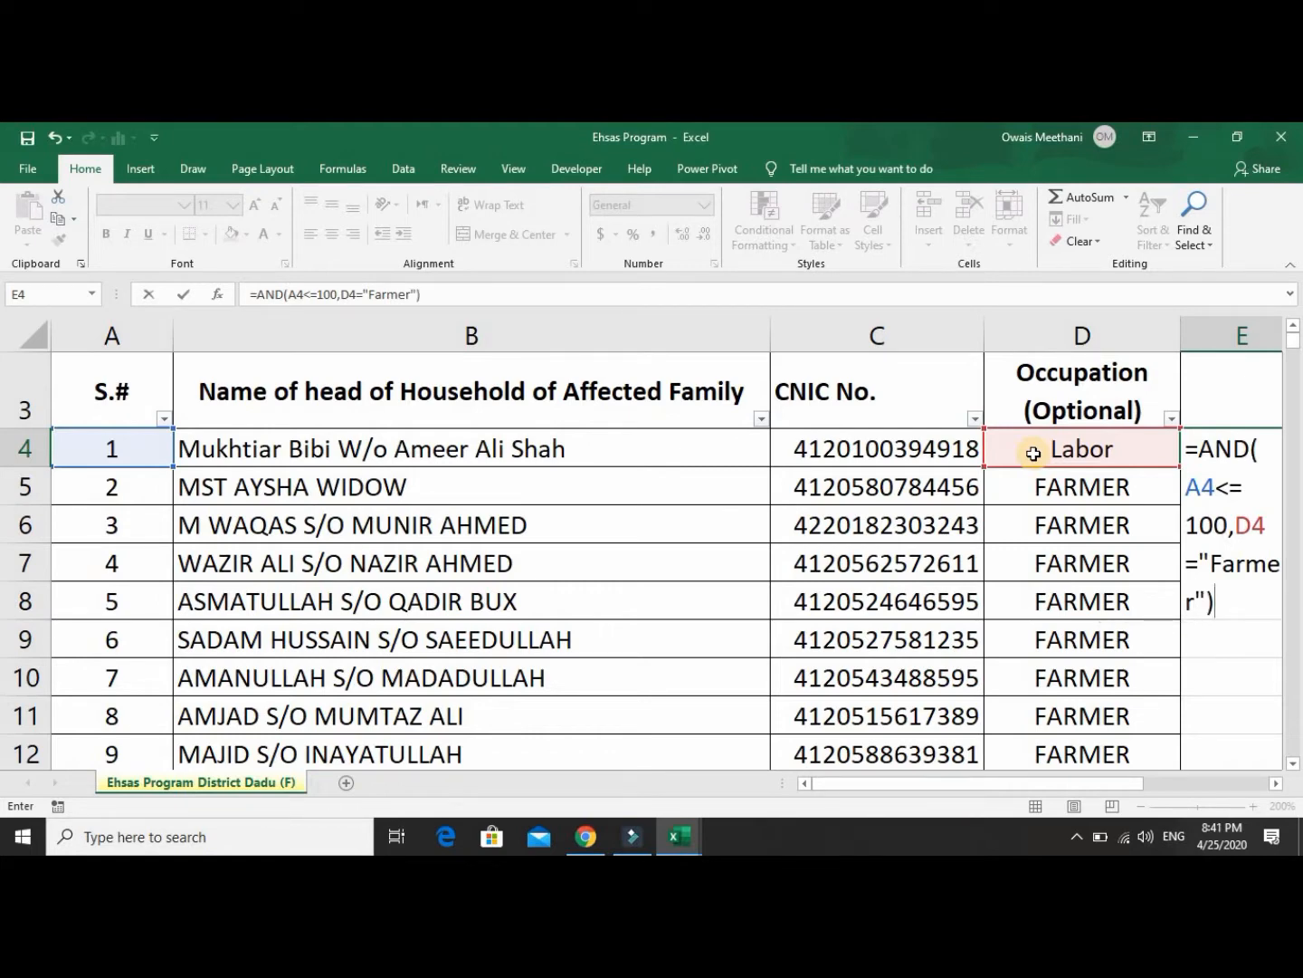
key(Return)
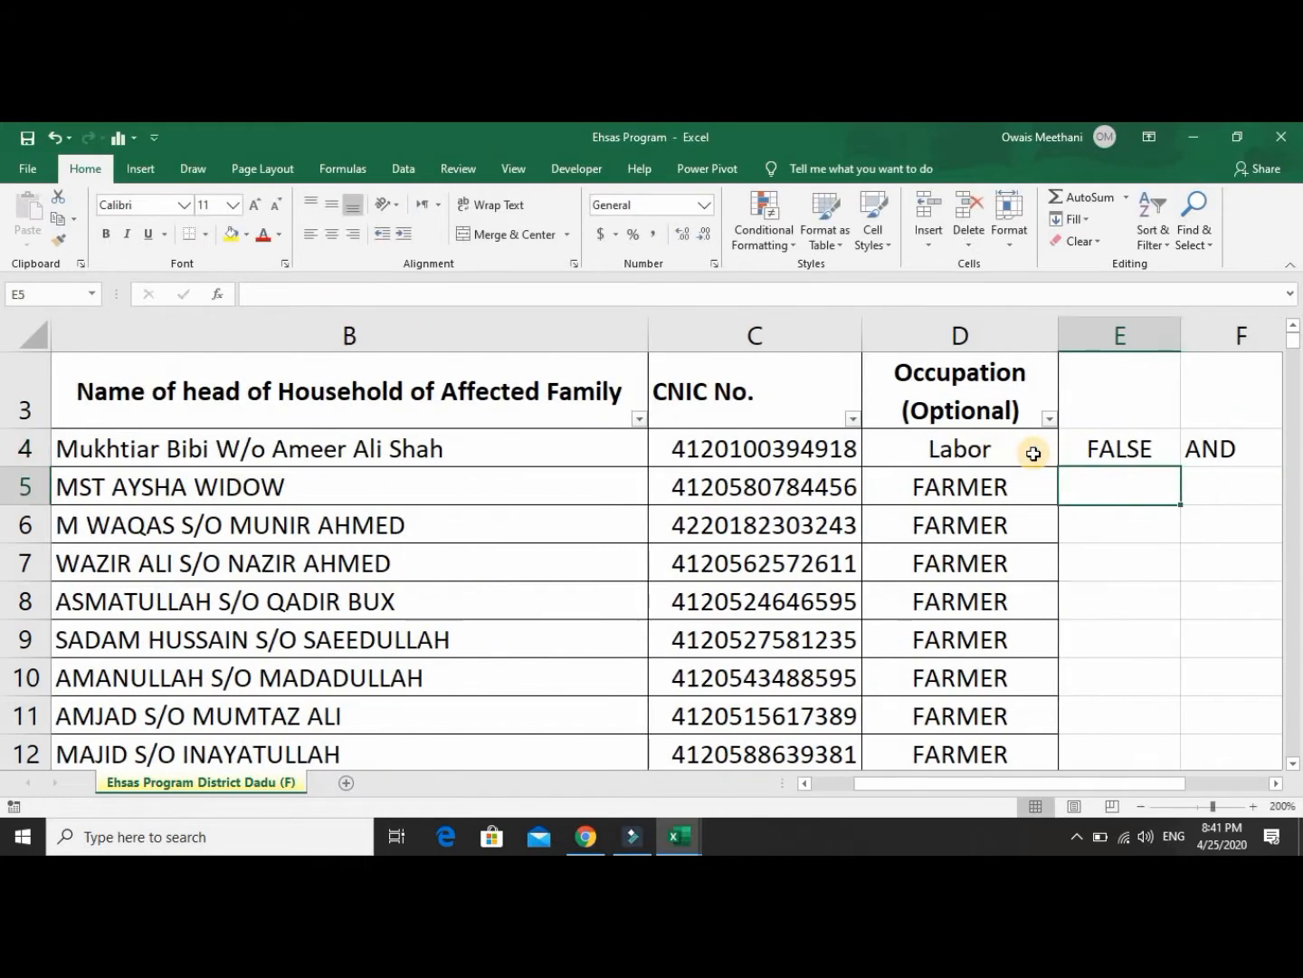
Check row 4's occupation and serial number against the two conditions of the AND formula.
key(Up)
key(Left)
key(Left)
key(Left)
key(Left)
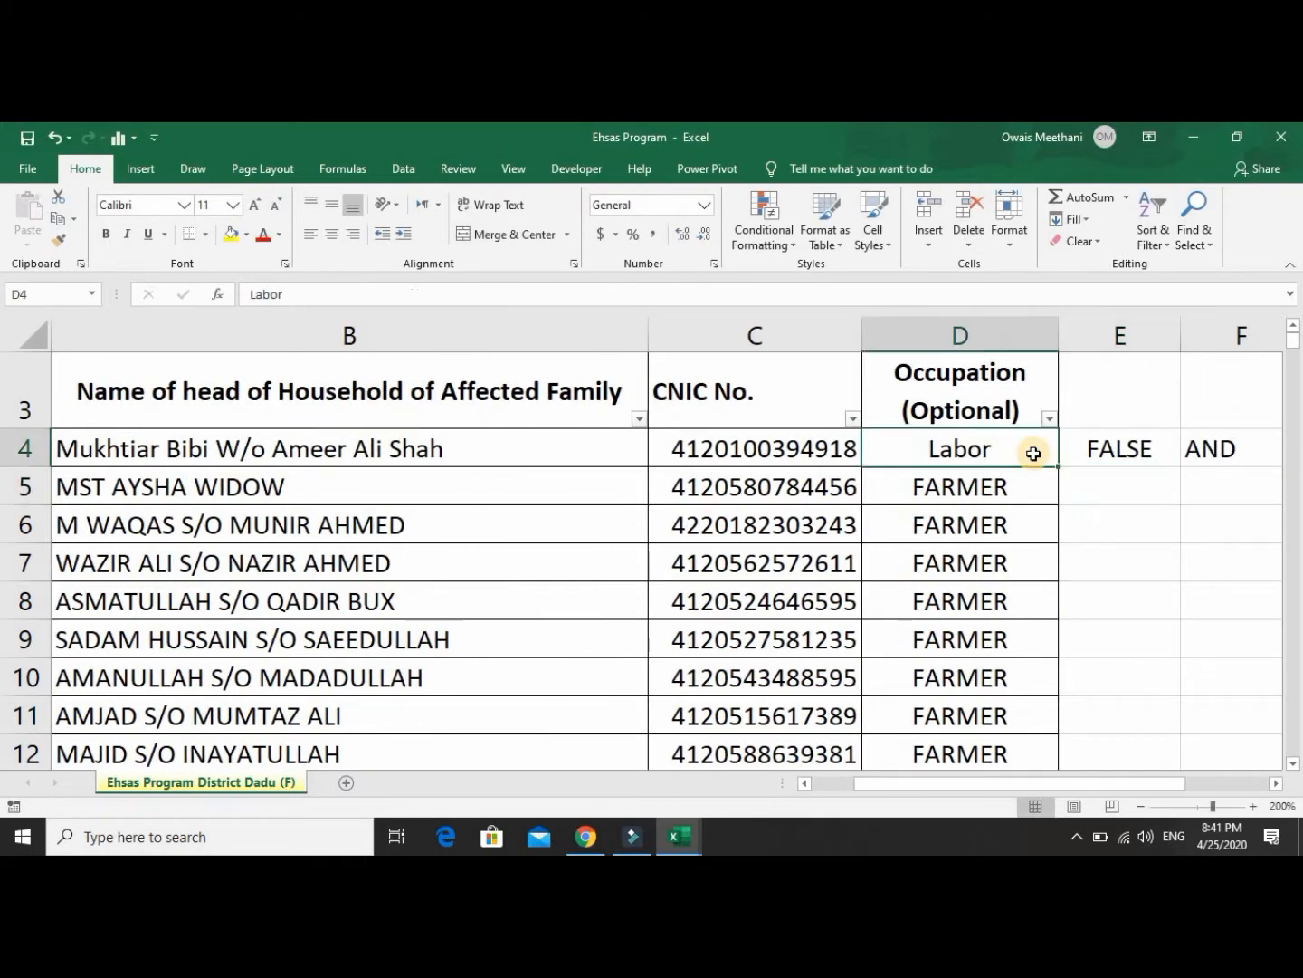
Fill the AND formula from E4 down column E for all the remaining records.
key(Right)
key(Right)
key(Right)
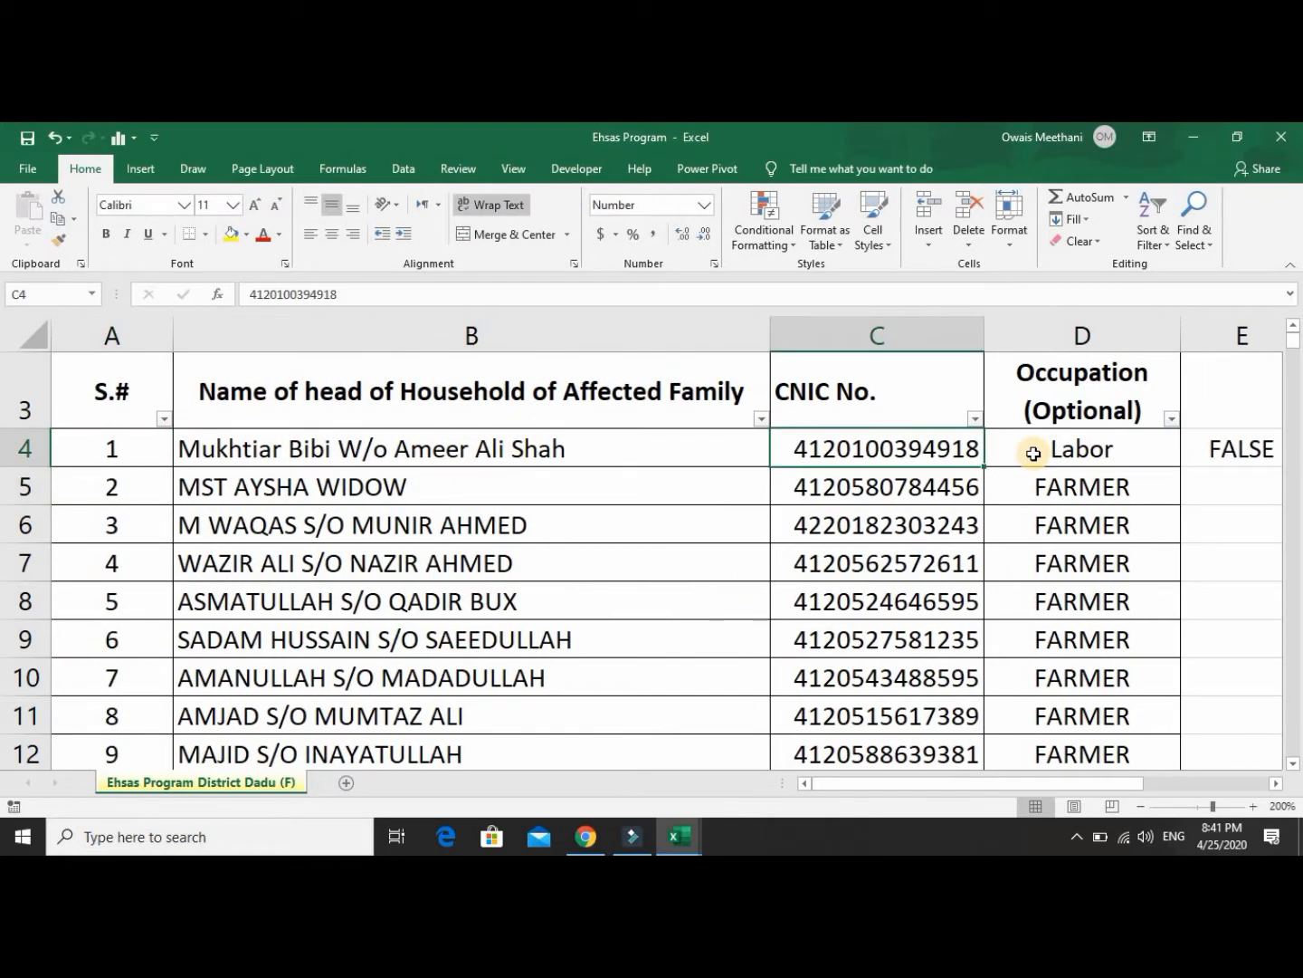
key(Right)
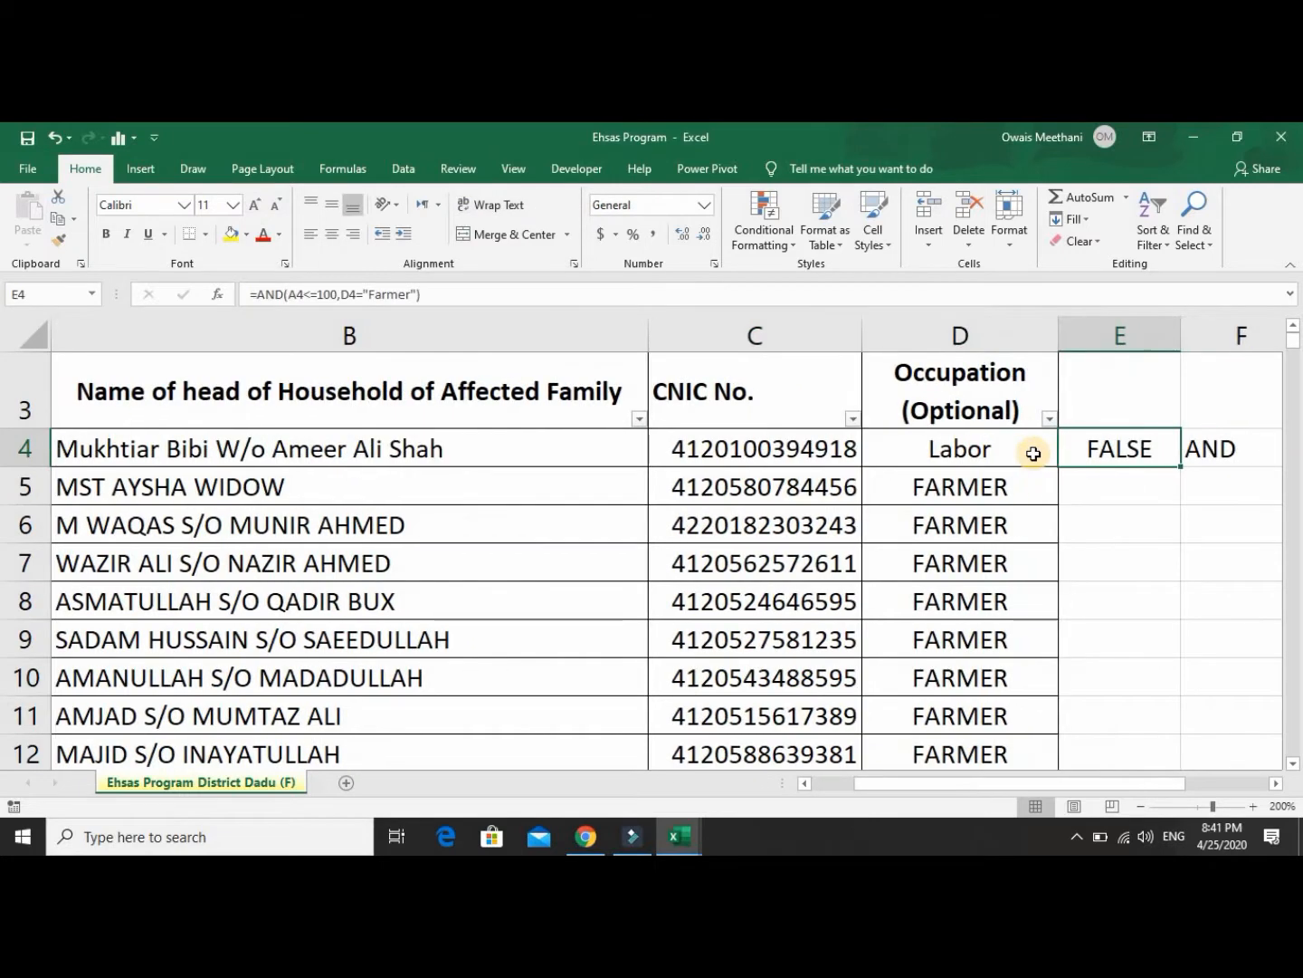
double_click(1181, 466)
Review the AND formula results in column E against the occupations, from row 5 down to the rows just past 60.
click(1132, 491)
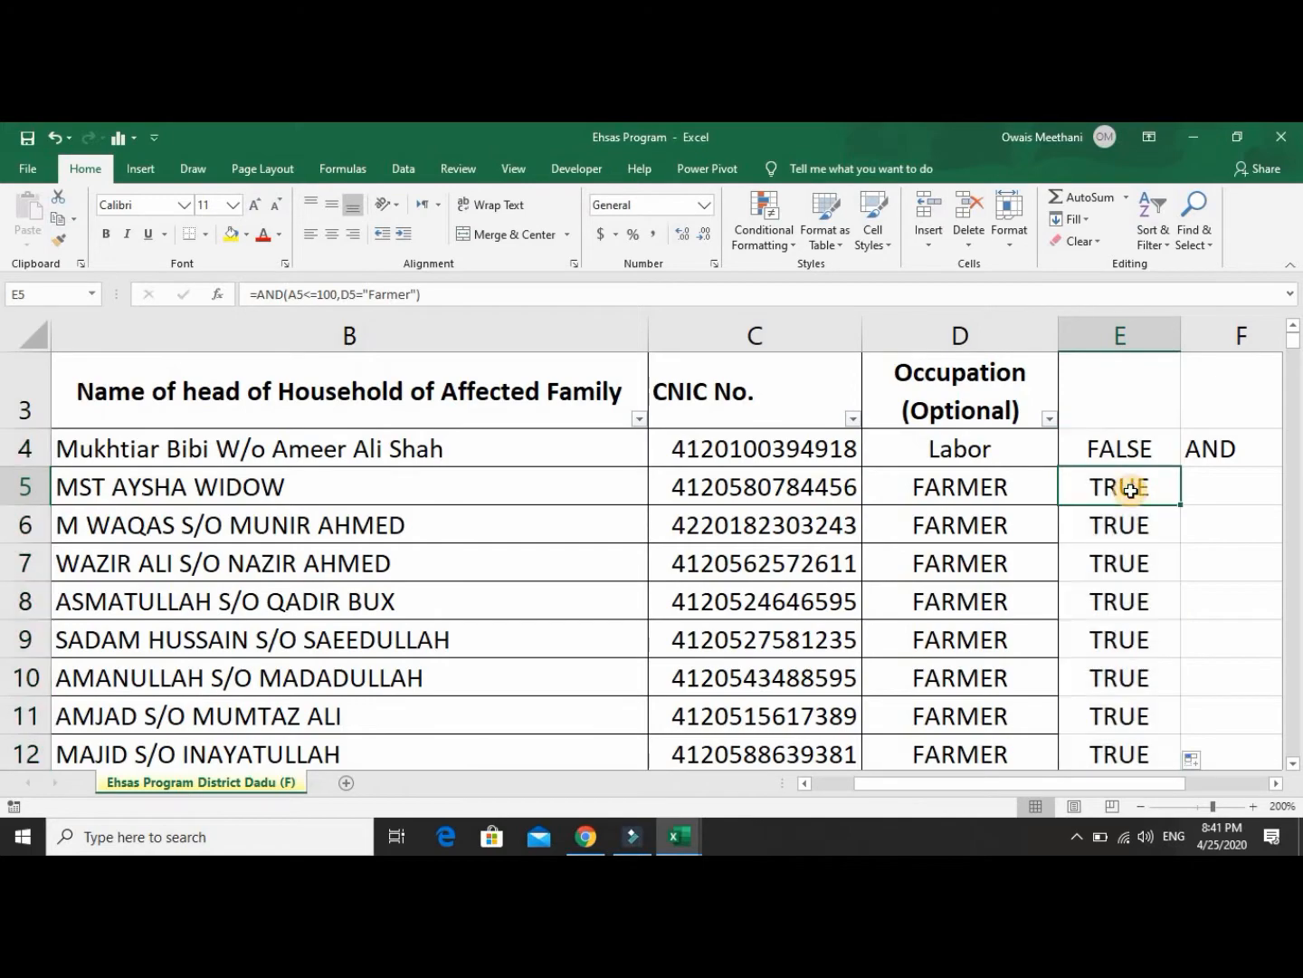
key(Down)
key(Down)
key(Down)
key(Down)
key(Down)
key(Down)
key(Down)
key(Down)
key(Down)
key(Down)
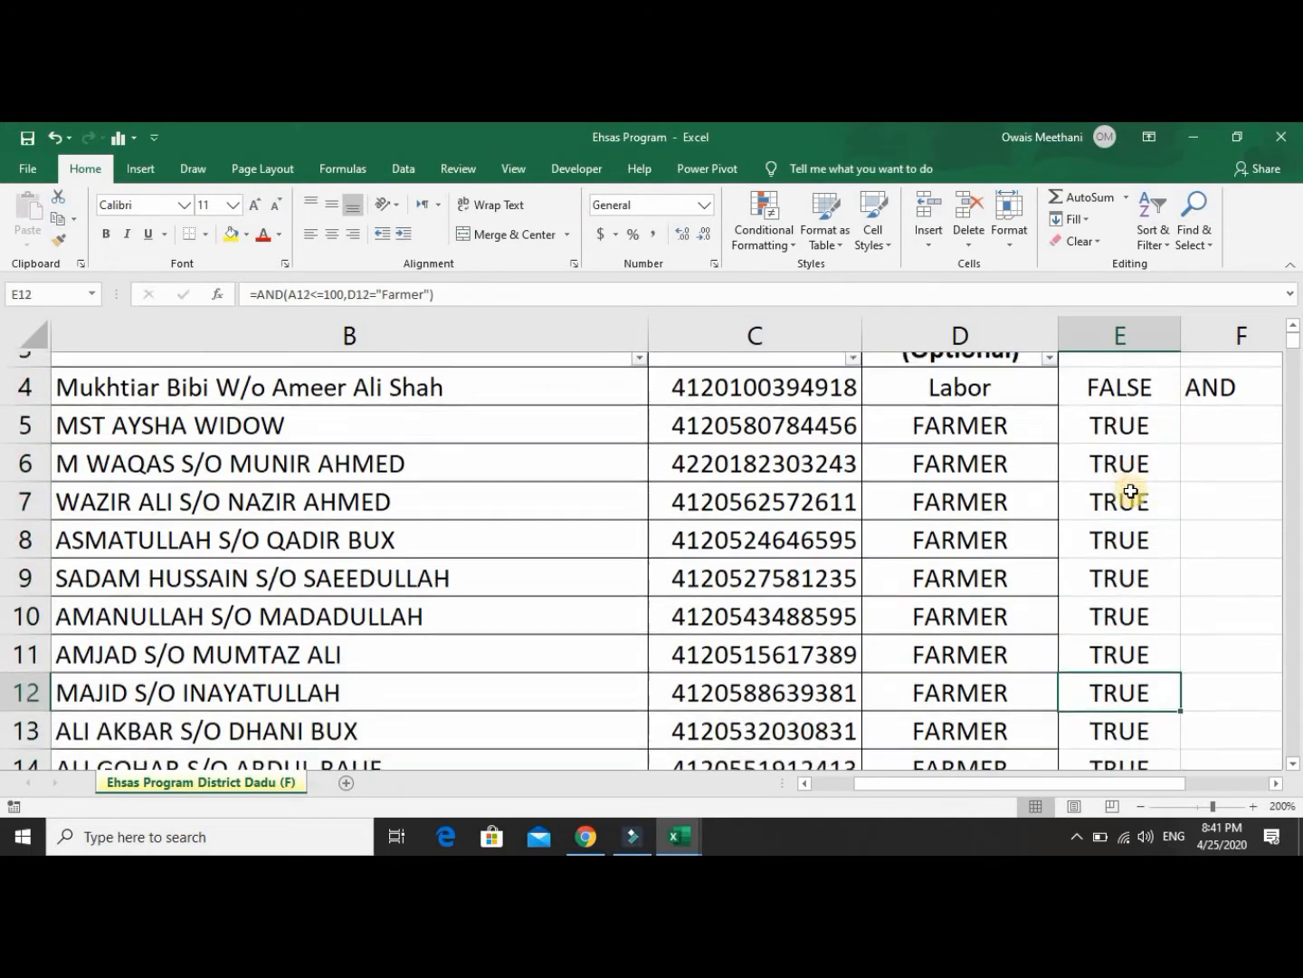
key(Down)
key(Down)
key(Down)
key(Down)
key(Down)
key(Down)
key(Down)
key(Down)
key(Down)
key(Down)
key(Down)
key(Down)
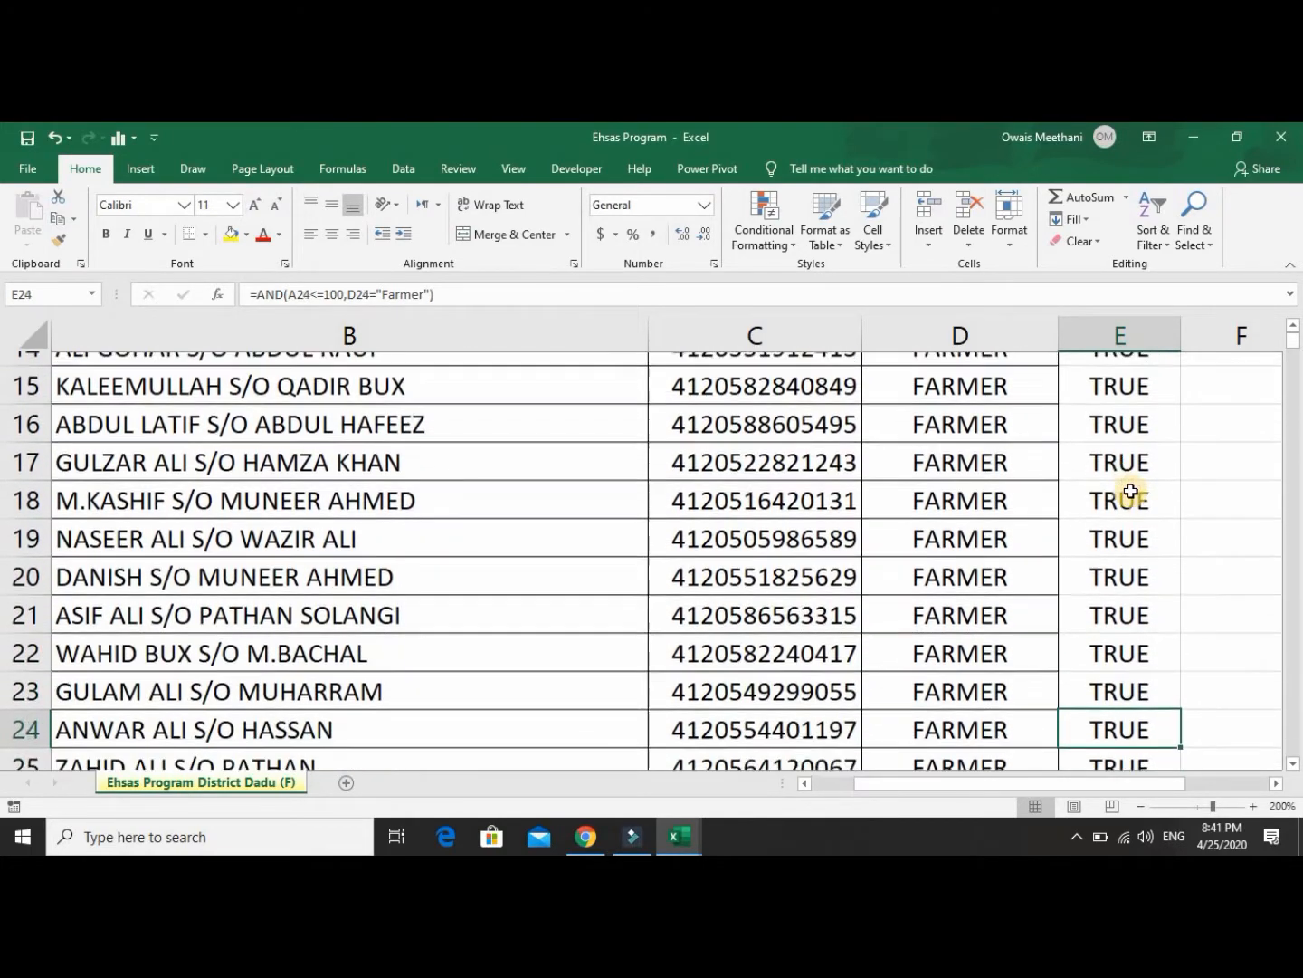
key(Down)
key(Down)
key(Down)
key(Down)
key(Down)
key(Down)
key(Down)
key(Down)
key(Down)
key(Down)
key(Down)
key(Down)
key(Down)
key(Down)
key(Down)
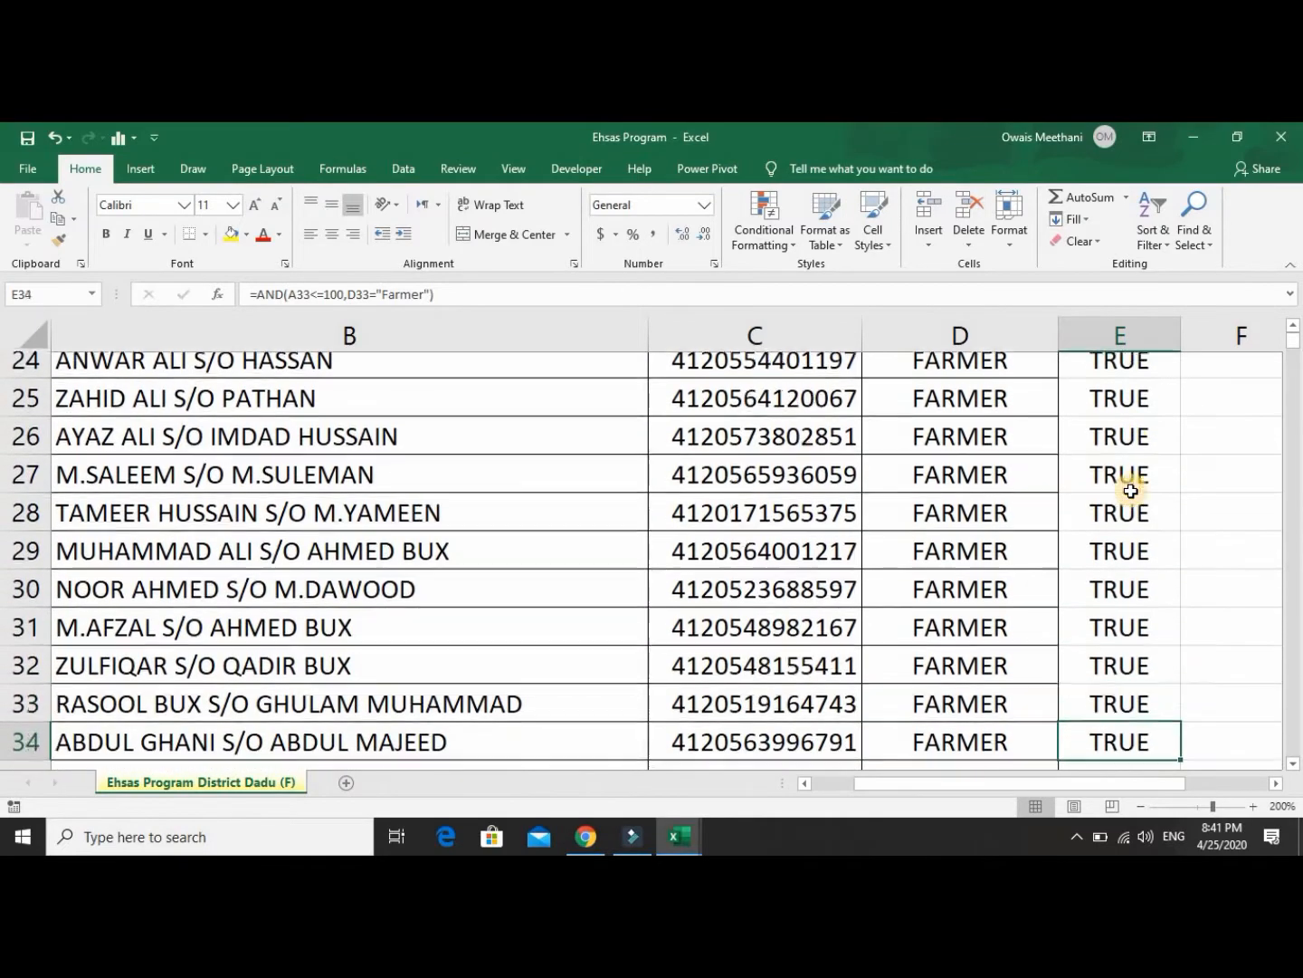
key(Down)
key(Down)
key(Down)
key(Down)
key(Down)
key(Down)
key(Down)
key(Down)
key(Down)
key(Down)
key(Down)
key(Down)
key(Down)
key(Down)
key(Down)
key(Down)
key(Down)
key(Down)
key(Down)
key(Down)
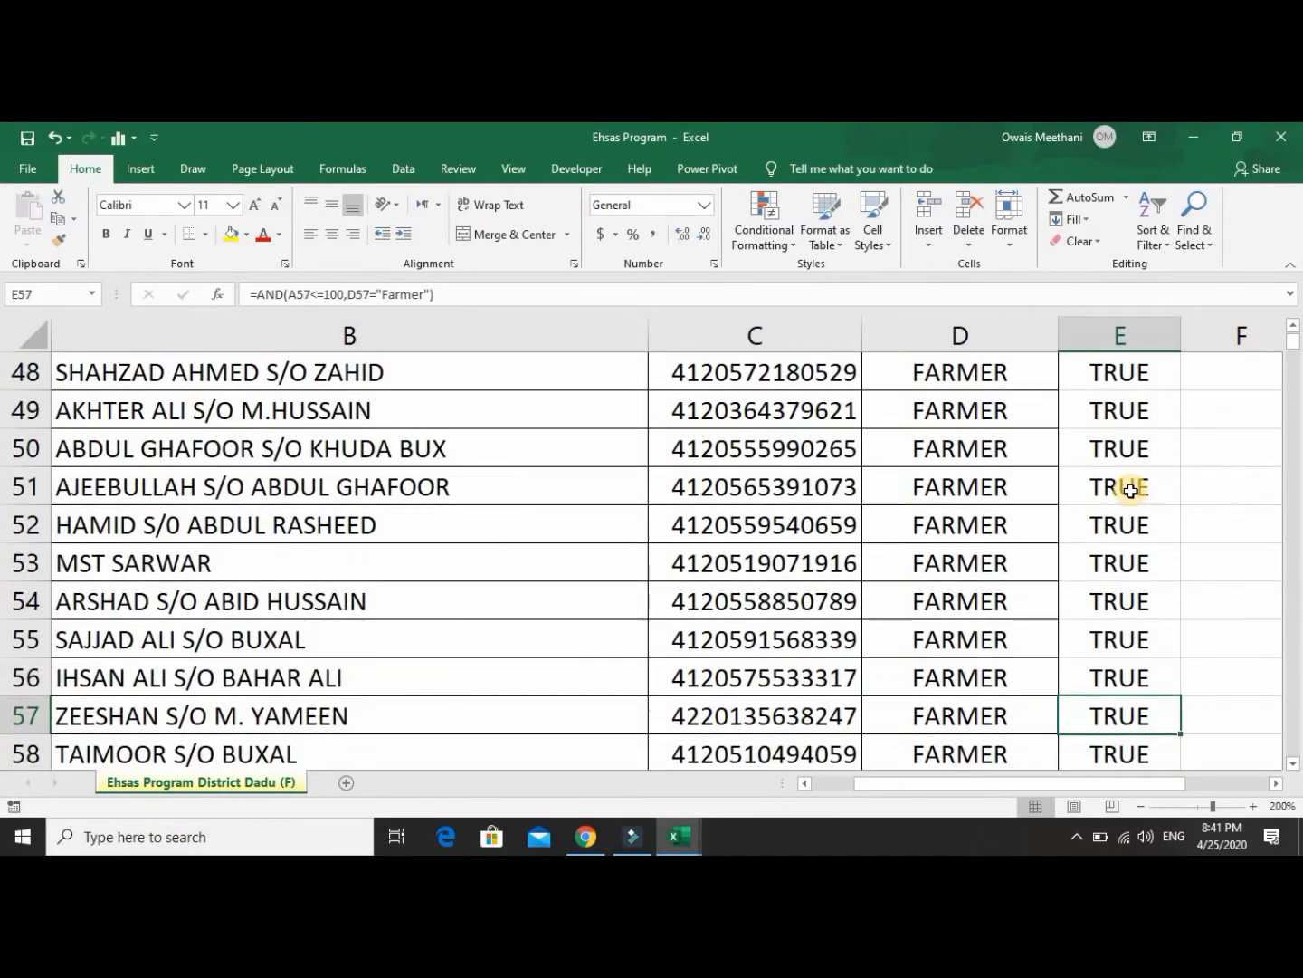
key(Down)
key(Down)
key(Down)
key(Down)
key(Down)
key(Down)
key(Up)
key(Up)
key(Up)
key(Up)
key(Up)
key(Up)
key(Up)
key(Up)
key(Up)
key(Up)
key(Up)
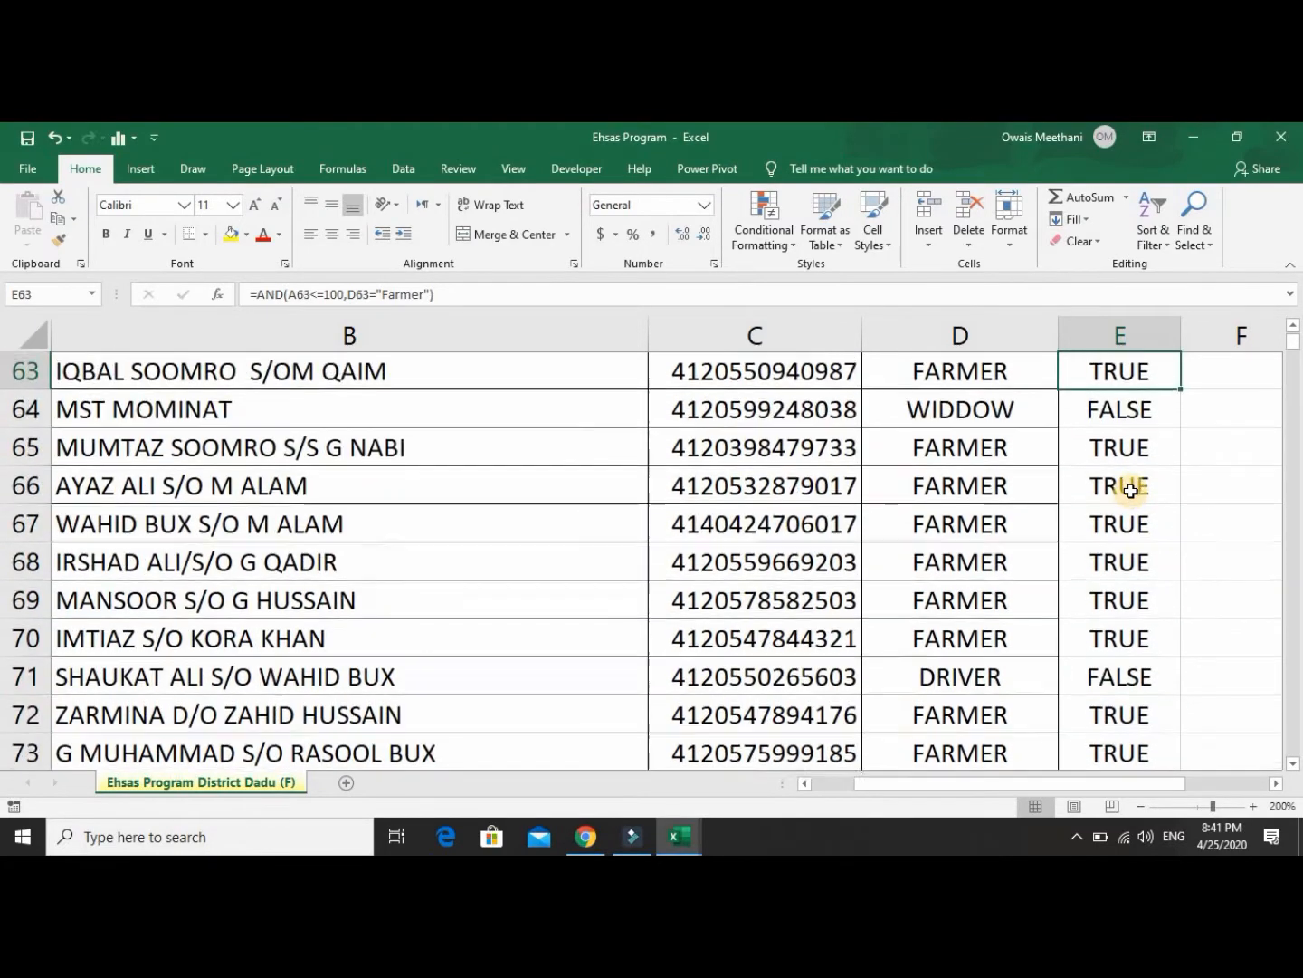
Check the occupation and other fields of the record in row 64 against its AND result.
key(Down)
key(Left)
key(Left)
key(Left)
key(Left)
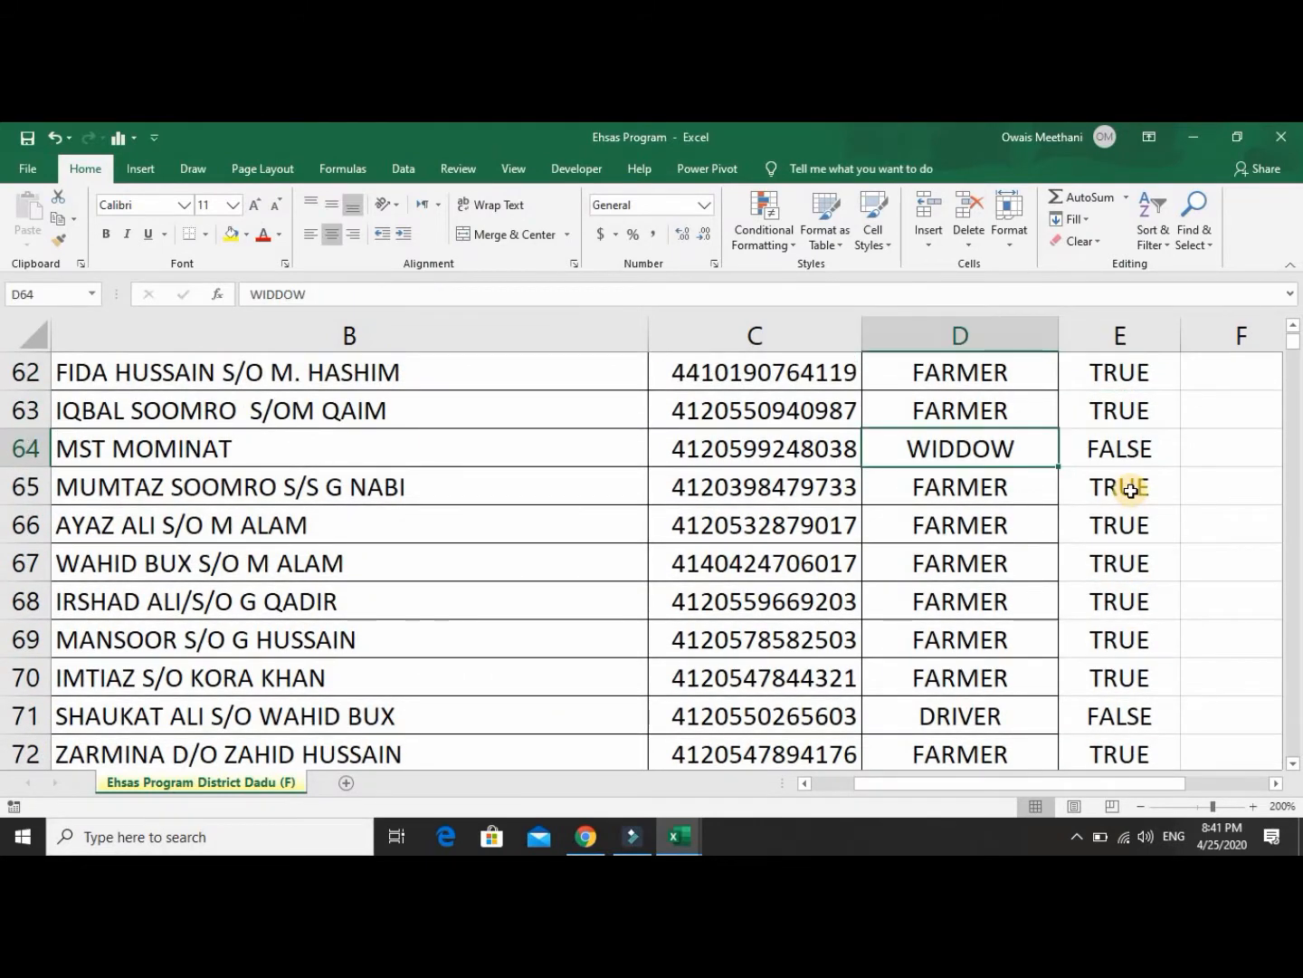
key(Right)
key(Right)
key(Right)
key(Right)
key(Right)
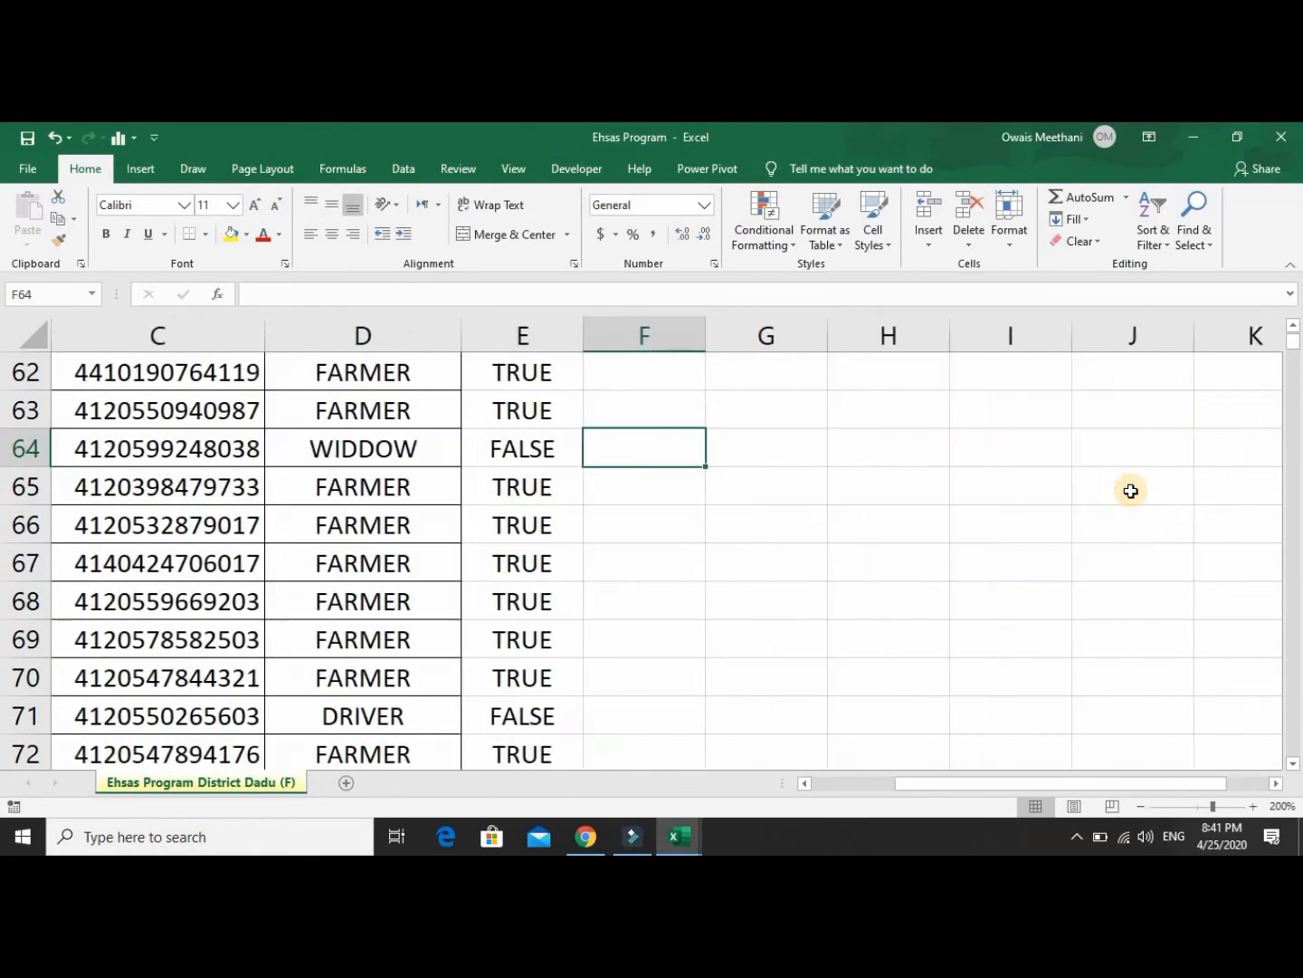
Compare the occupation of the record in row 71 with its AND result in column E.
key(Left)
key(Down)
key(Down)
key(Down)
key(Down)
key(Down)
key(Down)
key(Down)
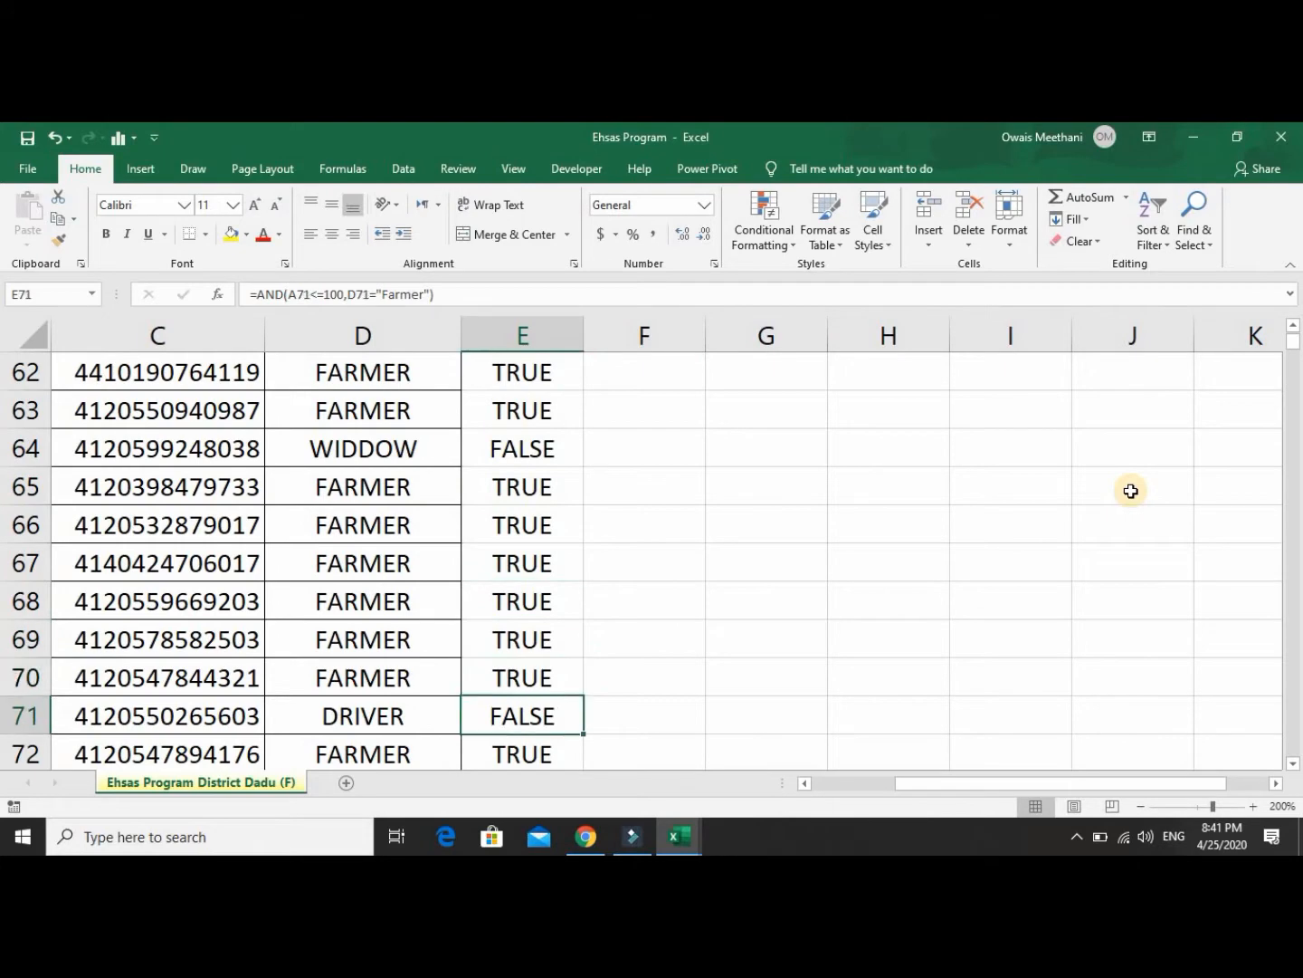
key(Left)
key(Right)
Examine the record in row 77, comparing its occupation and neighbouring fields with its AND result.
key(Down)
key(Down)
key(Down)
key(Down)
key(Down)
key(Down)
key(Down)
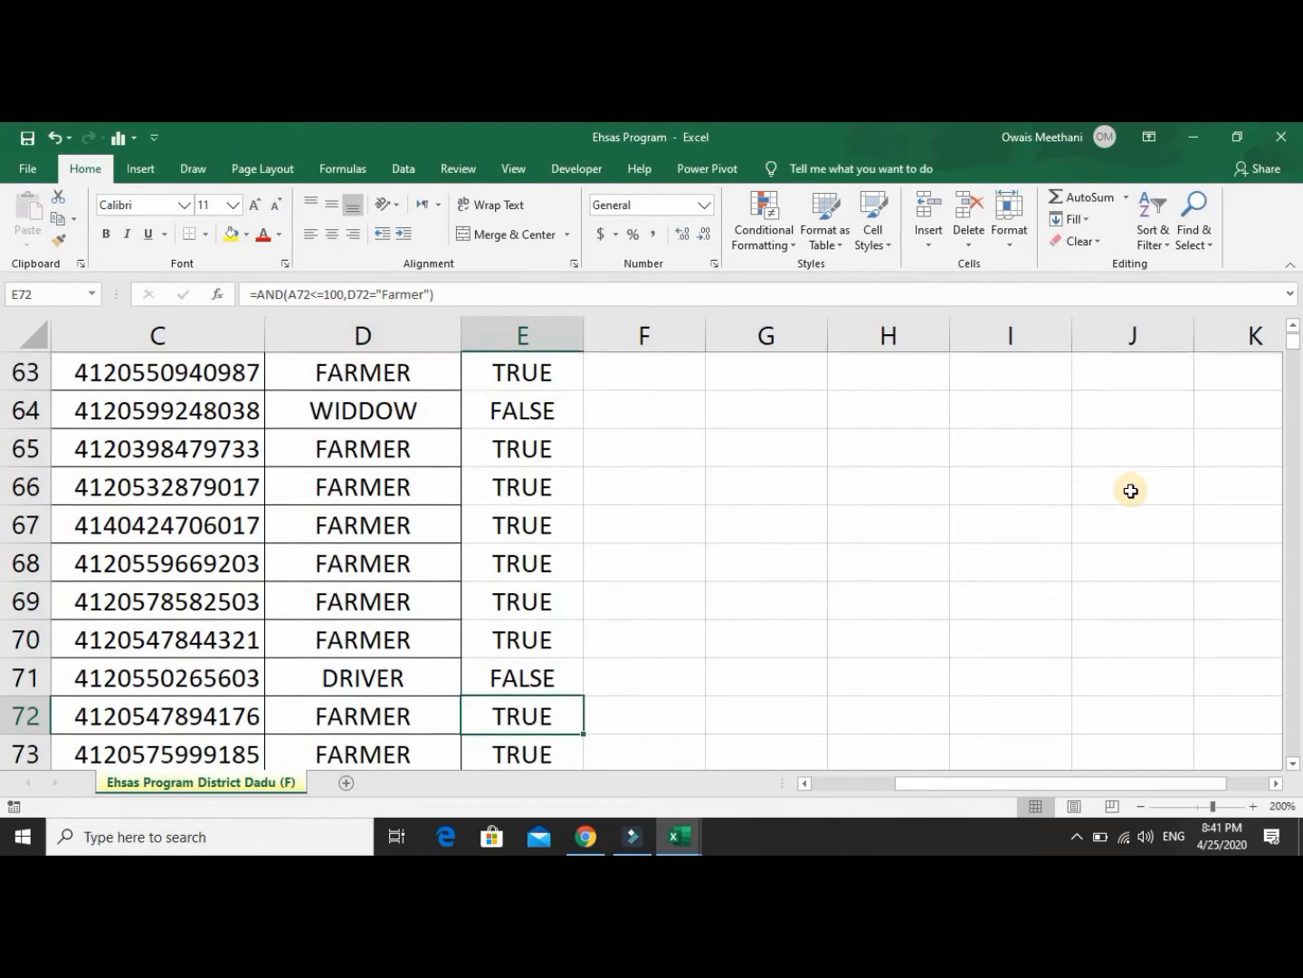
key(Up)
key(Left)
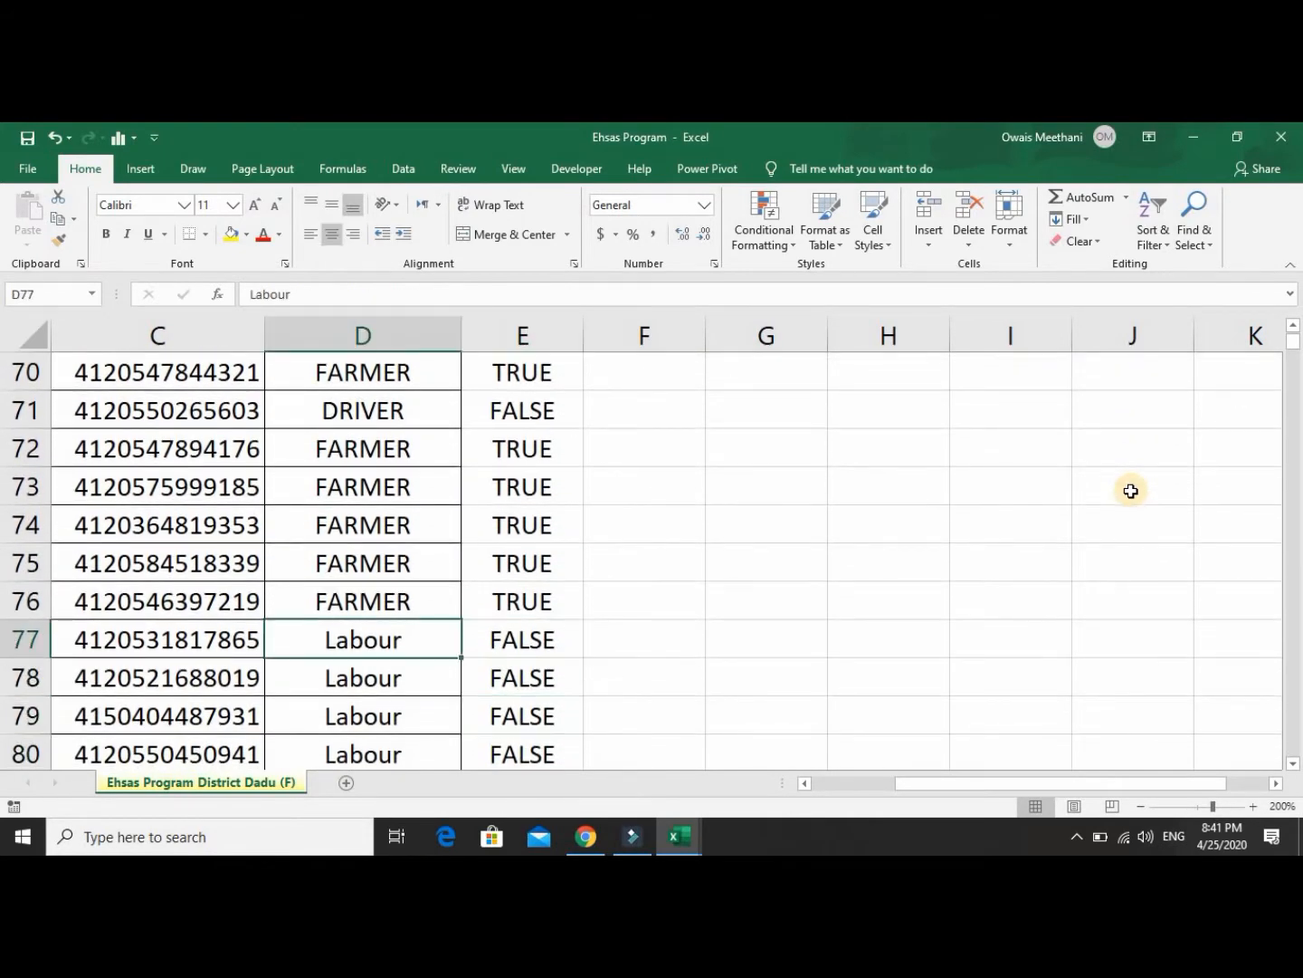
key(Left)
key(Left)
key(Right)
key(Right)
key(Right)
key(Right)
key(Left)
key(Left)
Review the occupations and AND results of the Labour records from row 77 down to row 85.
key(Down)
key(Down)
key(Down)
key(Down)
key(Down)
key(Down)
key(Down)
key(Down)
key(Down)
key(Down)
key(Down)
key(Down)
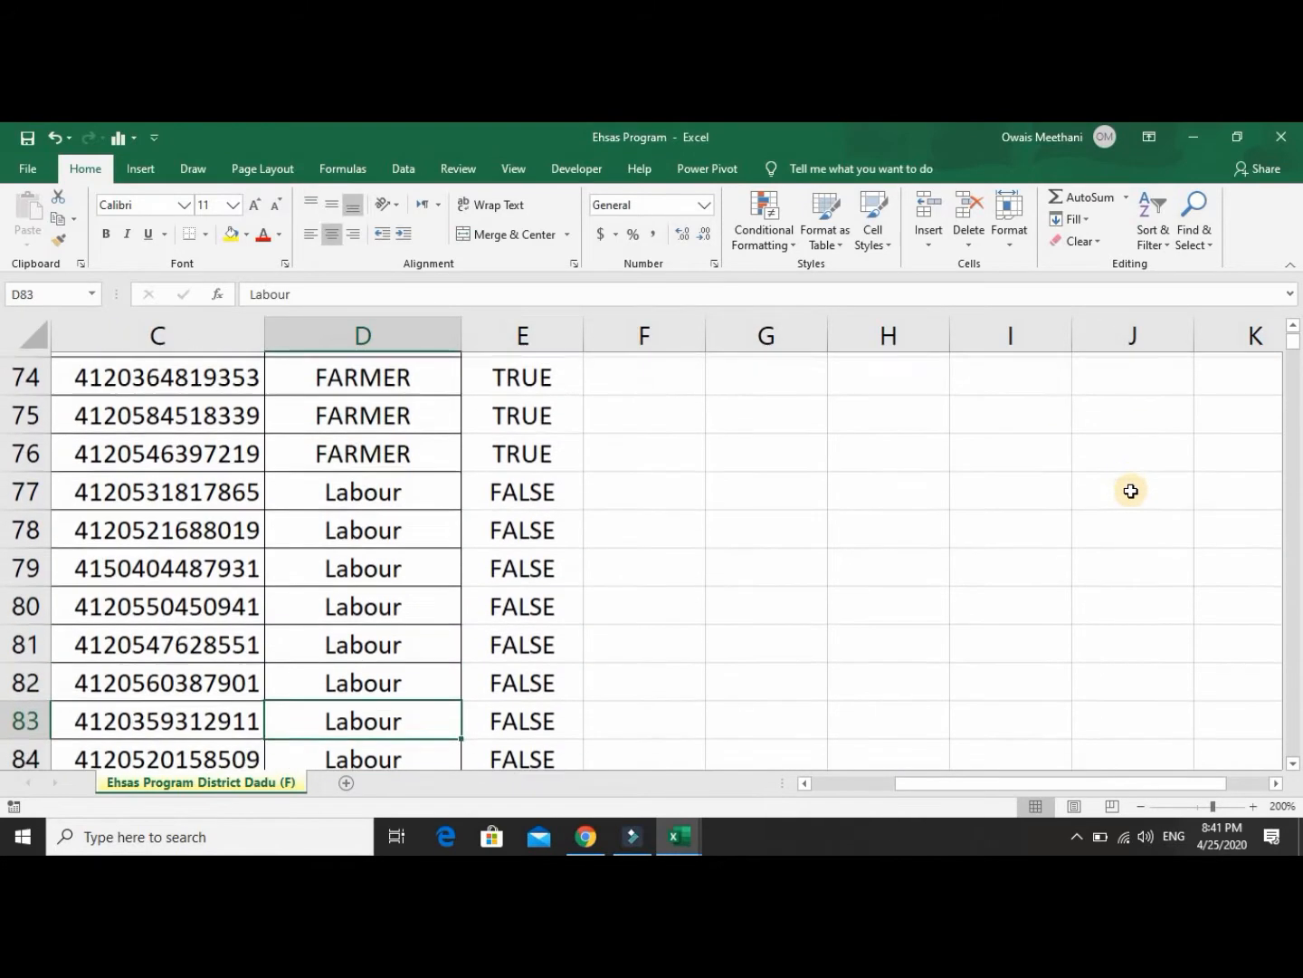
key(Up)
key(Up)
key(Up)
key(Up)
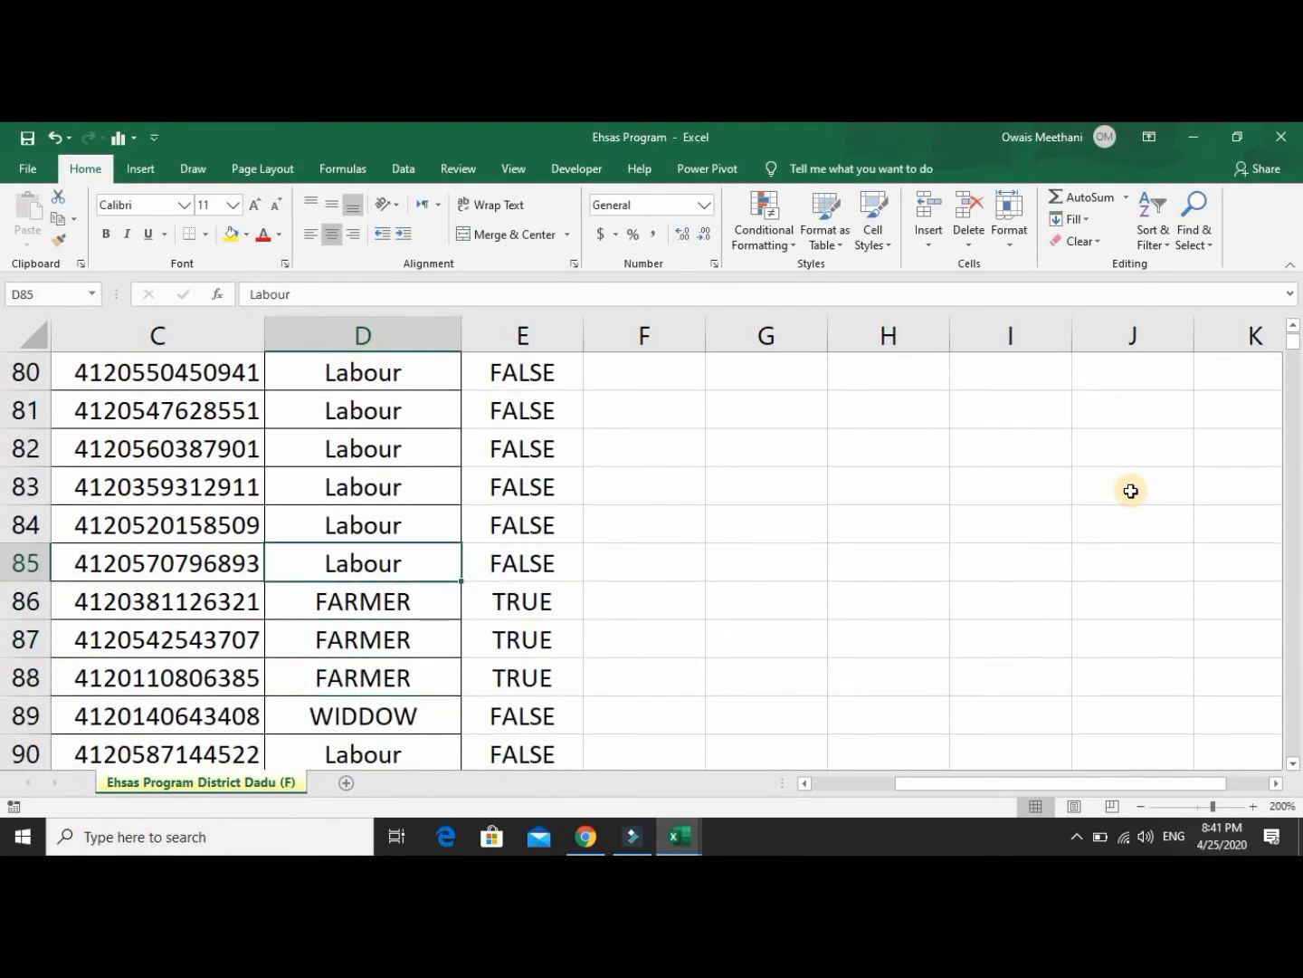
Check the serial number and occupation of the record in row 86 against the two conditions of its AND formula.
key(Down)
key(Left)
key(Left)
key(Left)
key(Right)
key(Right)
key(Right)
key(Right)
key(Left)
key(Up)
Review the occupations and AND results of the FARMER, WIDDOW and Labour records from row 86 down to row 92.
key(Down)
key(Down)
key(Down)
key(Down)
key(Down)
key(Down)
key(Down)
key(Down)
key(Down)
key(Down)
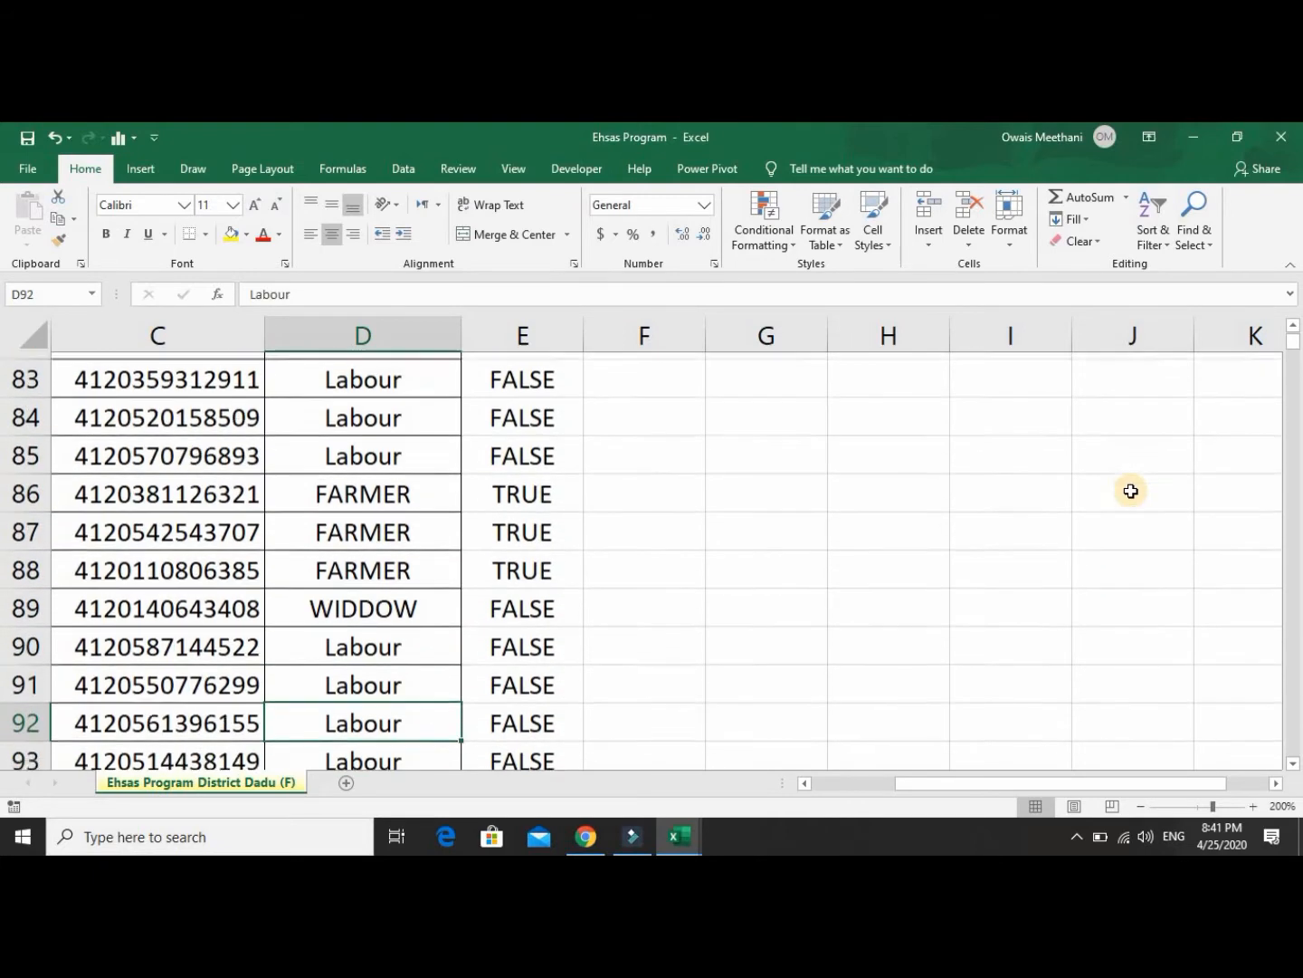
Continue through the Labour records from row 93 to row 103, comparing their occupations with the results in column E.
key(Down)
key(Down)
key(Down)
key(Down)
key(Down)
key(Down)
key(Down)
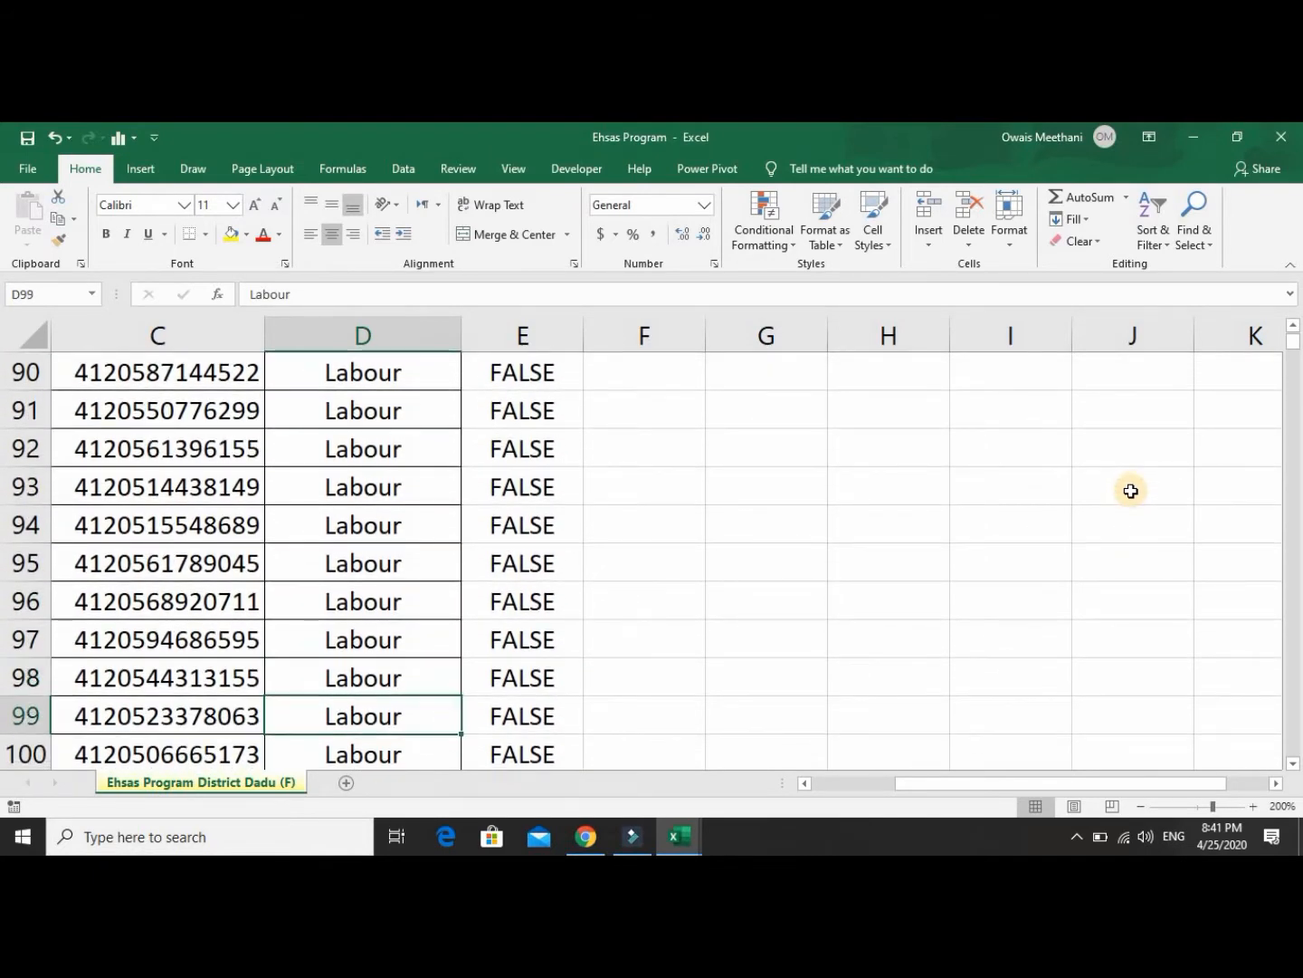
key(Down)
key(Down)
key(Down)
key(Up)
key(Up)
key(Up)
key(Up)
key(Up)
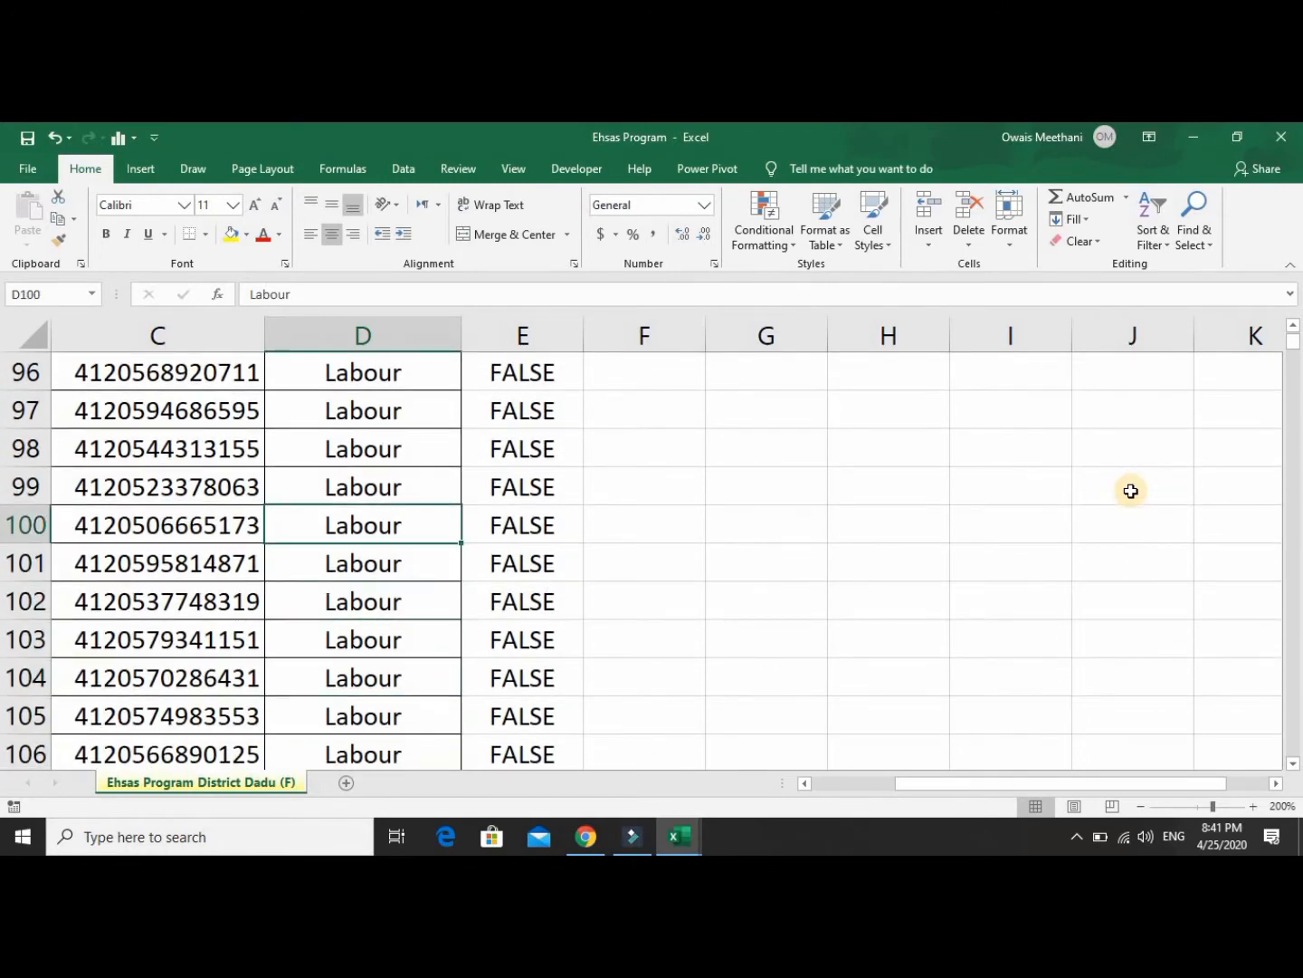
Check the serial number and occupation of the record in row 103 against its AND result.
key(Left)
key(Left)
key(Left)
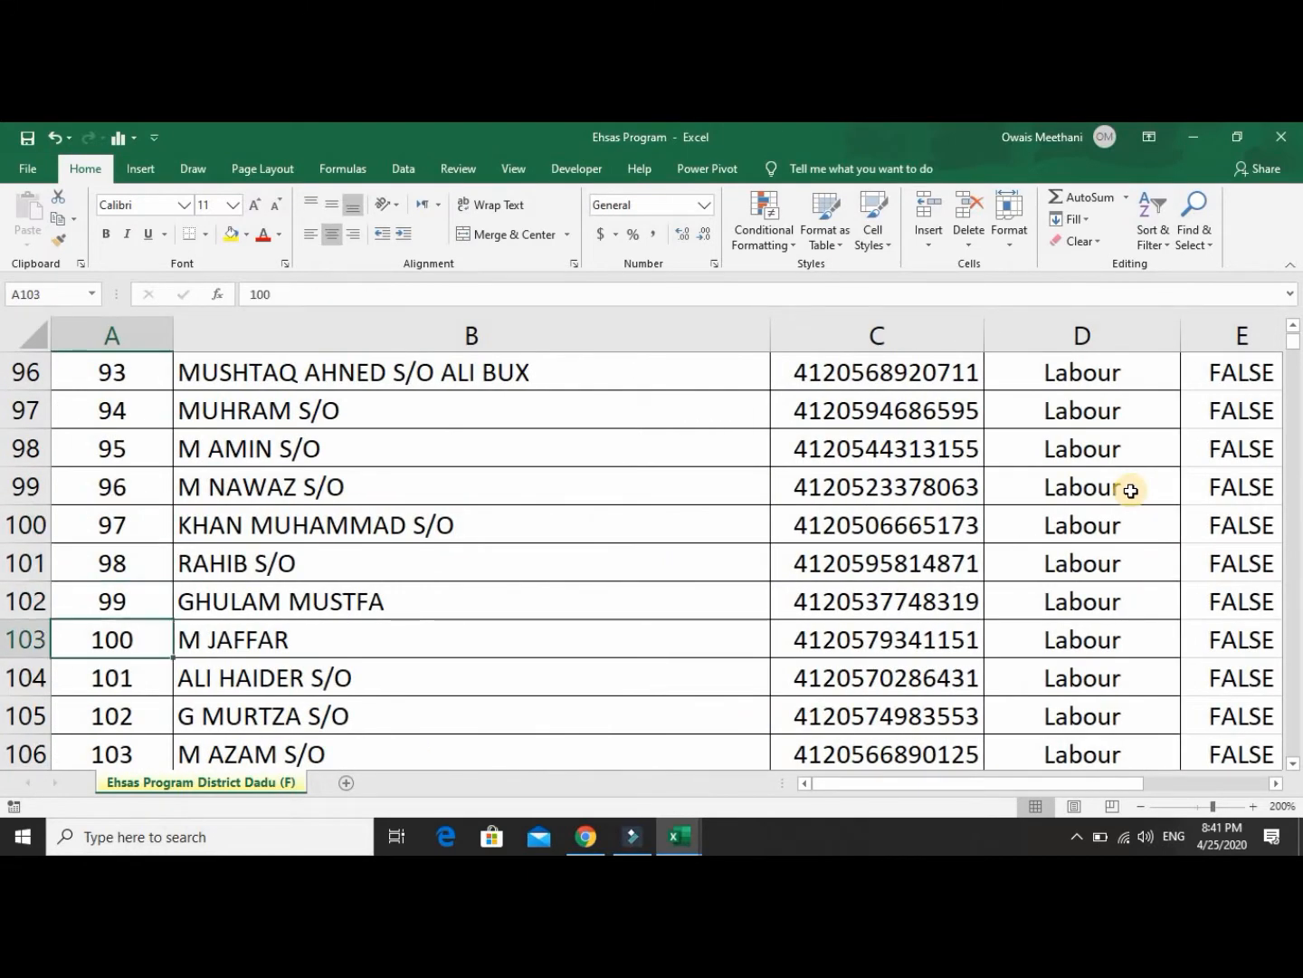
key(Right)
key(Right)
key(Right)
key(Left)
key(Left)
key(Left)
key(Right)
key(Right)
key(Right)
key(Right)
key(Right)
key(Right)
key(Left)
key(Left)
key(Left)
Review the occupations and AND results of the Labour records from row 104 down to row 126.
key(Down)
key(Down)
key(Down)
key(Down)
key(Down)
key(Down)
key(Down)
key(Down)
key(Down)
key(Down)
key(Down)
key(Down)
key(Down)
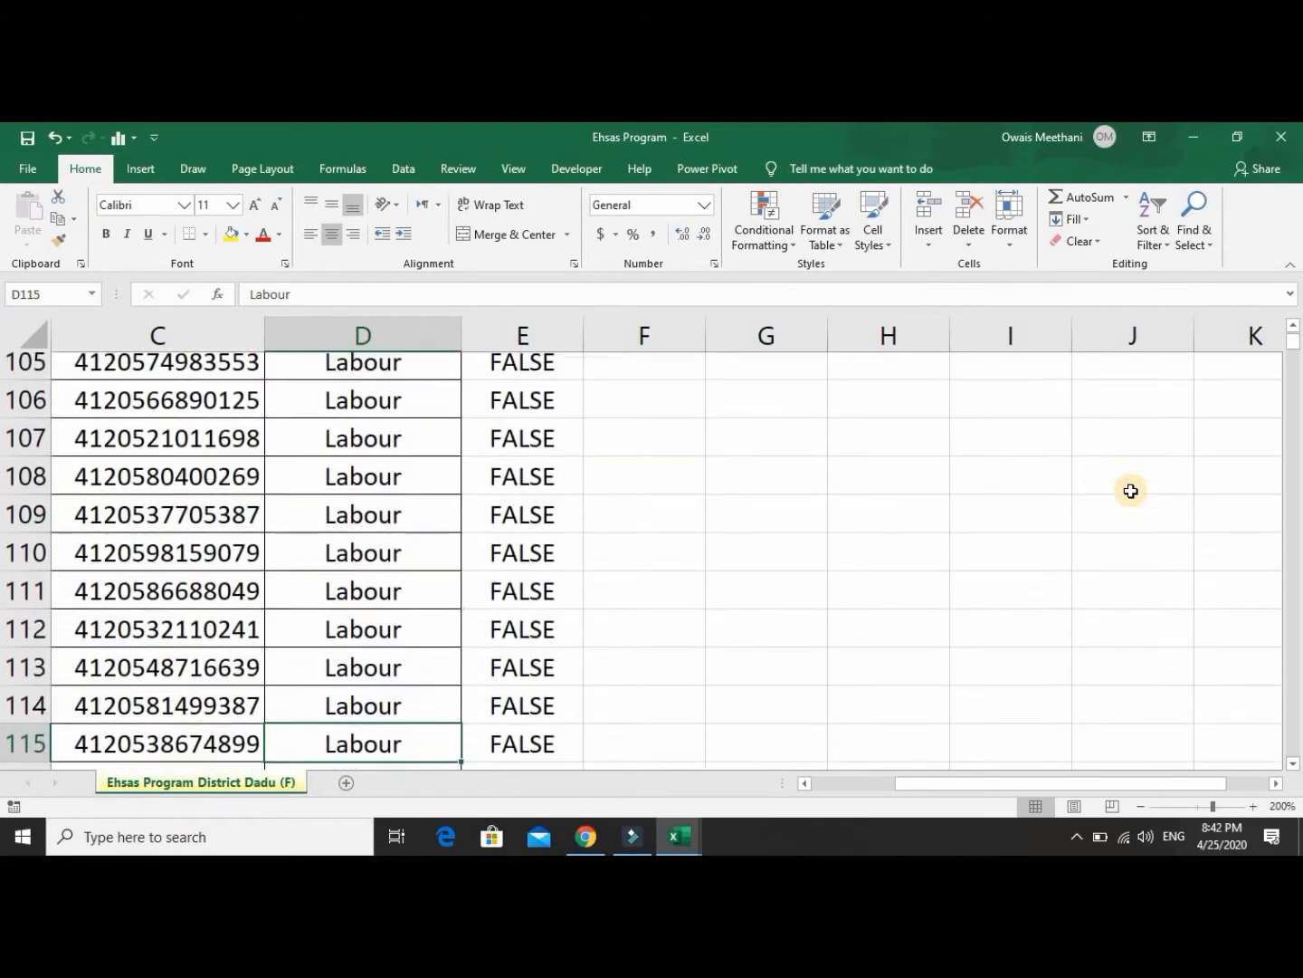
key(Down)
key(Down)
key(Down)
key(Down)
key(Down)
key(Down)
key(Down)
key(Down)
key(Down)
key(Down)
key(Down)
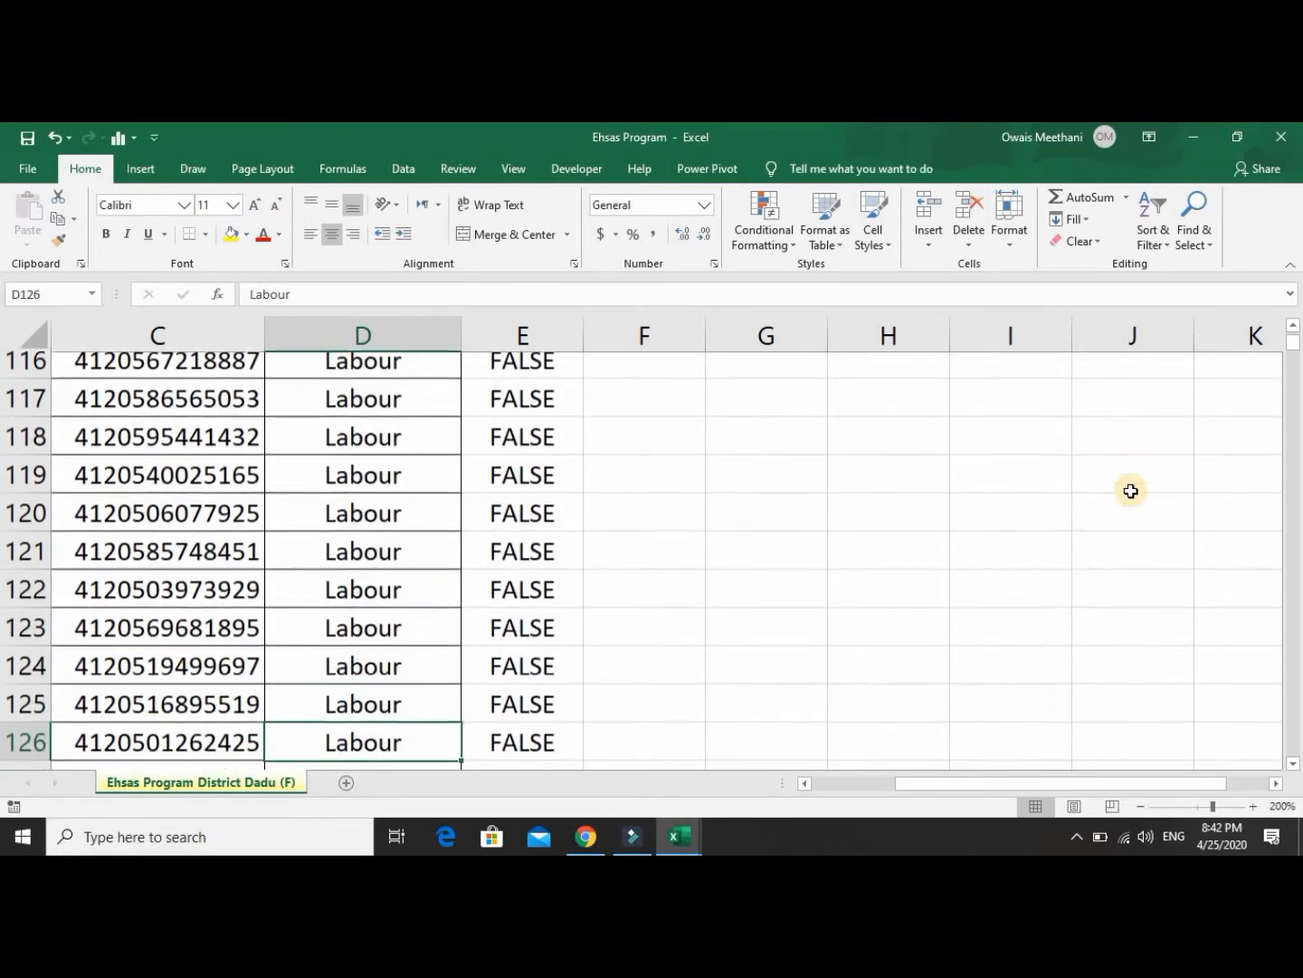
Examine the occupations and AND results in columns D and E from row 127 down to row 160.
key(Down)
key(Down)
key(Down)
key(Down)
key(Down)
key(Down)
key(Down)
key(Down)
key(Down)
key(Down)
key(Down)
key(Down)
key(Down)
key(Down)
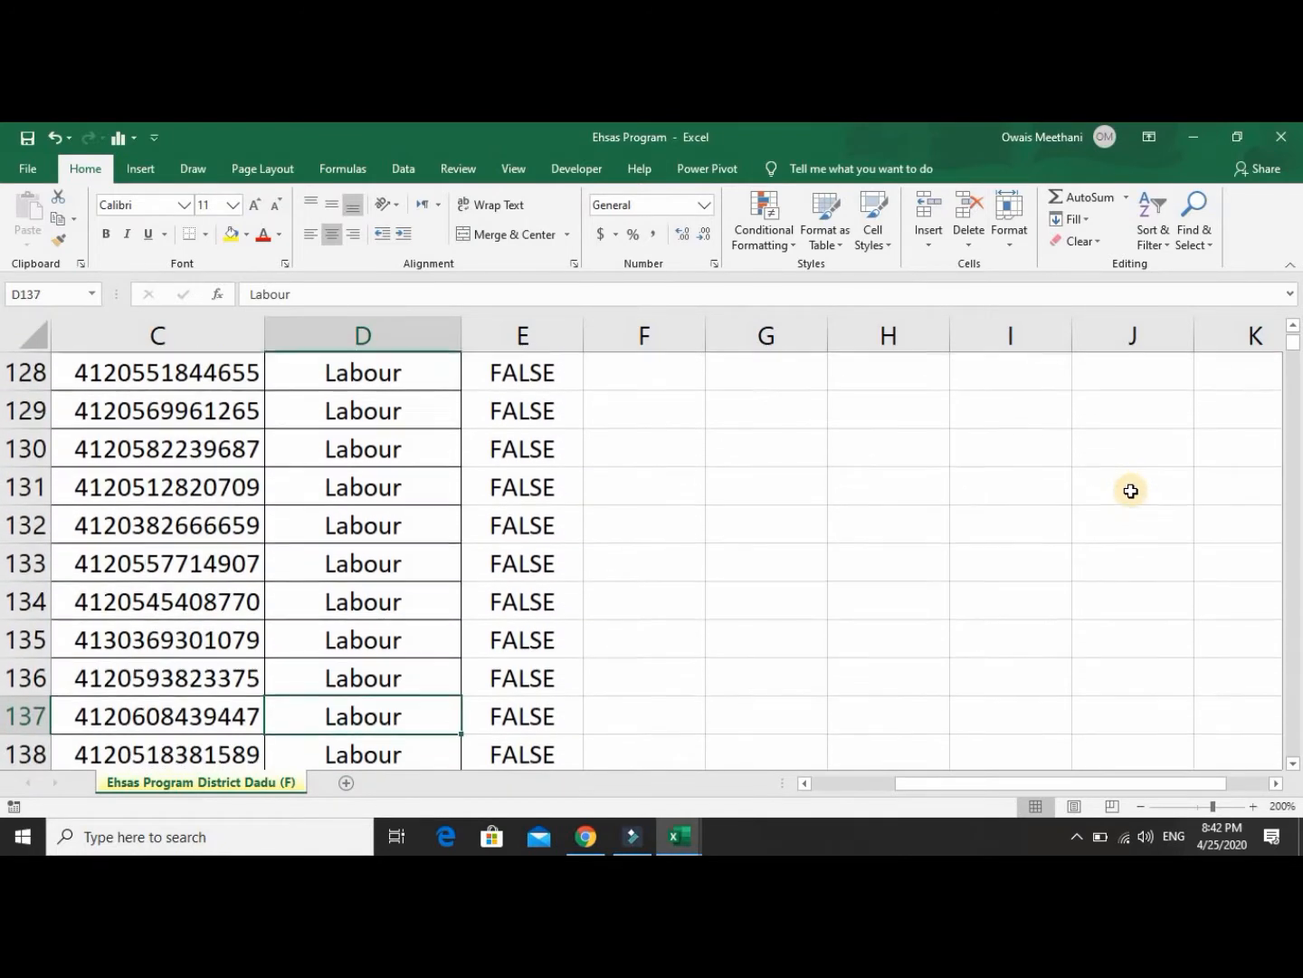
key(Down)
key(Down)
key(Down)
key(Down)
key(Down)
key(Down)
key(Down)
key(Down)
key(Down)
key(Down)
key(Down)
key(Down)
key(Down)
key(Down)
key(Down)
key(Down)
key(Down)
key(Down)
key(Down)
key(Down)
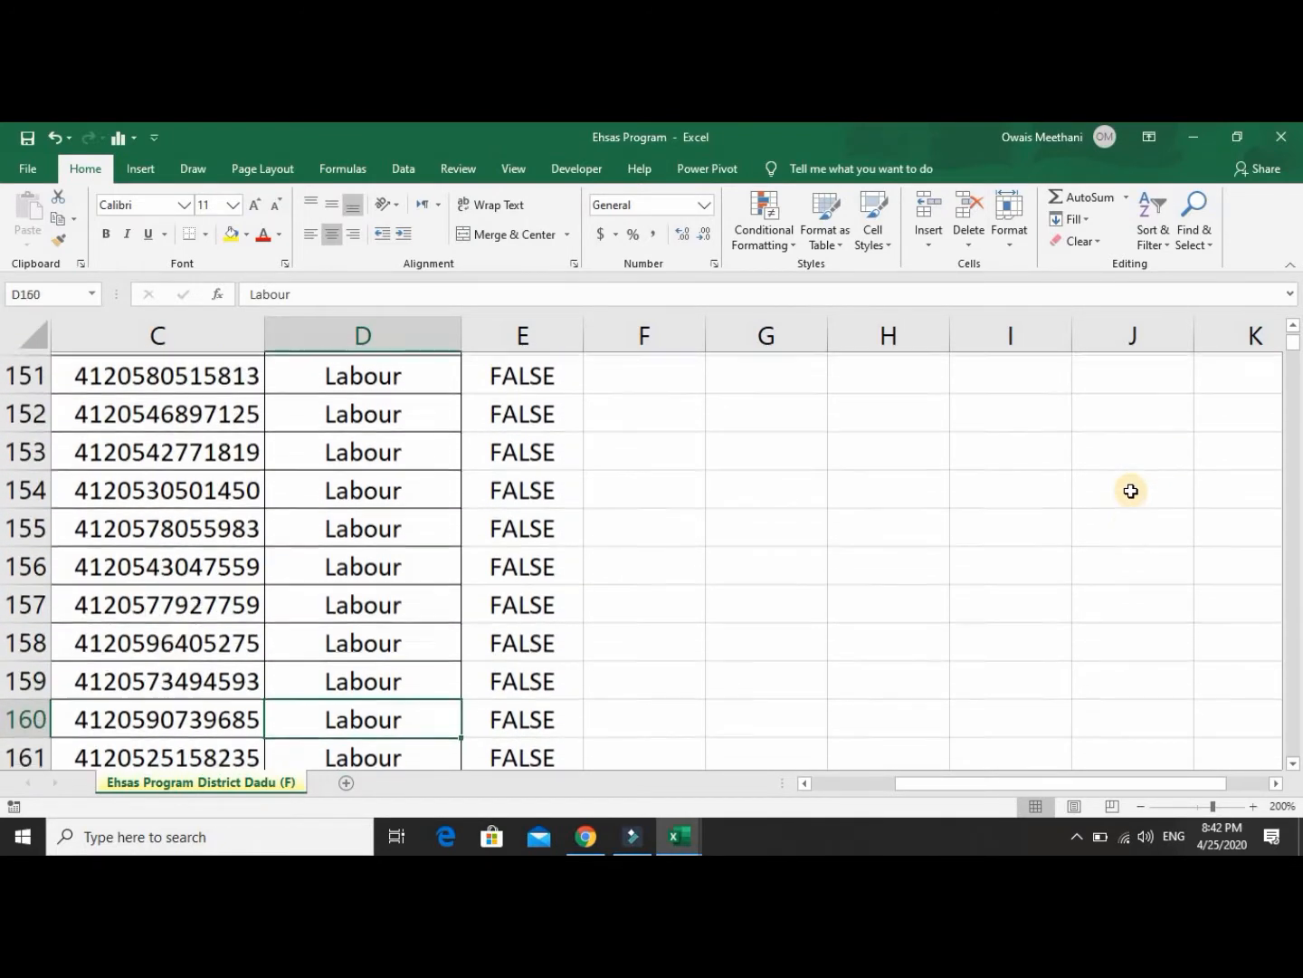
Move on through the list from row 161 to row 299, comparing the occupations with their AND results.
key(Down)
key(Down)
key(Down)
key(Down)
key(Down)
key(Down)
key(Down)
key(Down)
key(Down)
key(Down)
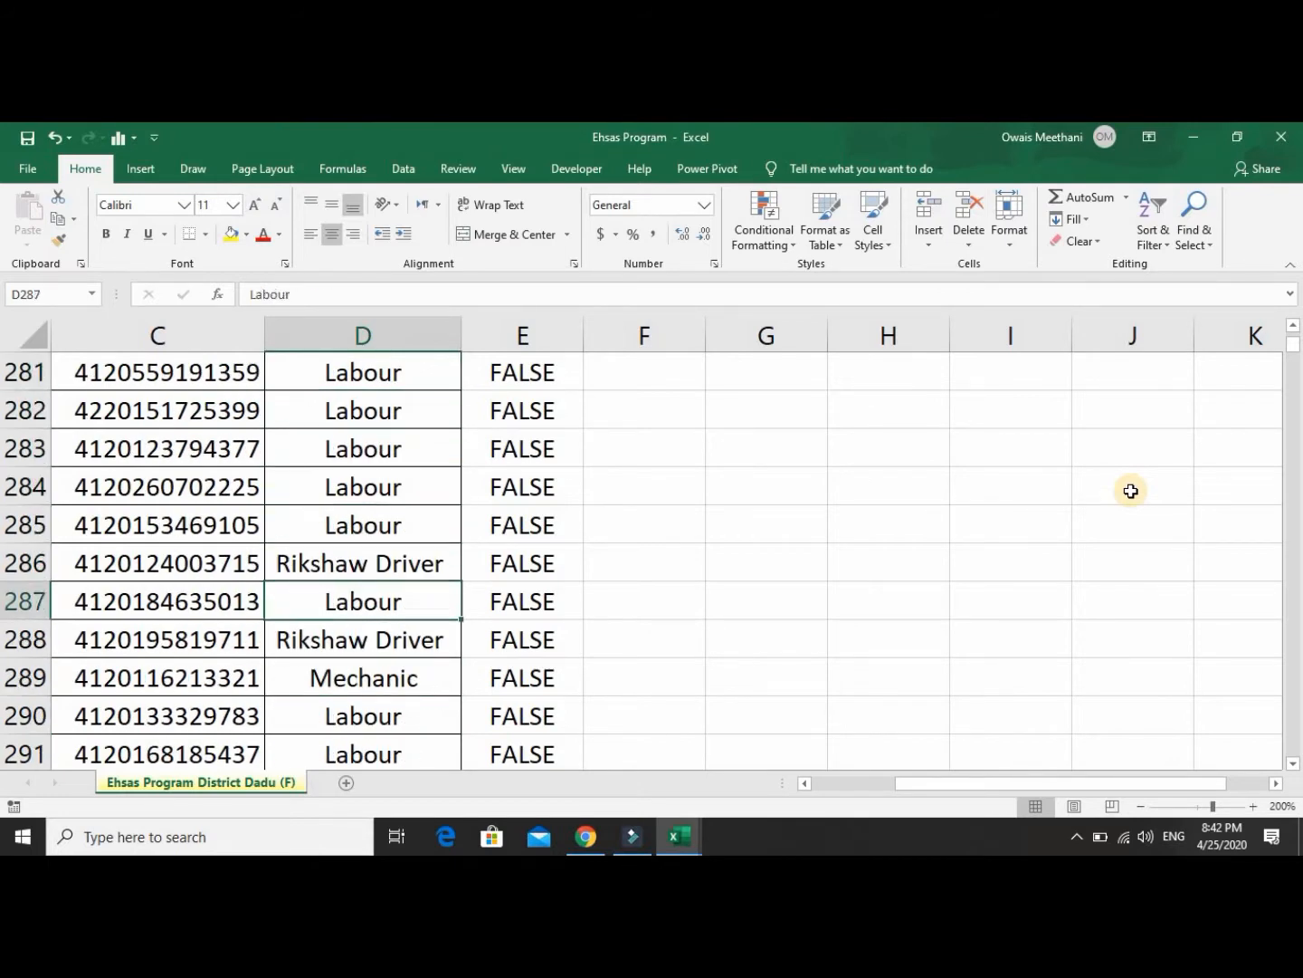
key(Down)
key(Down)
key(Down)
key(Down)
key(Down)
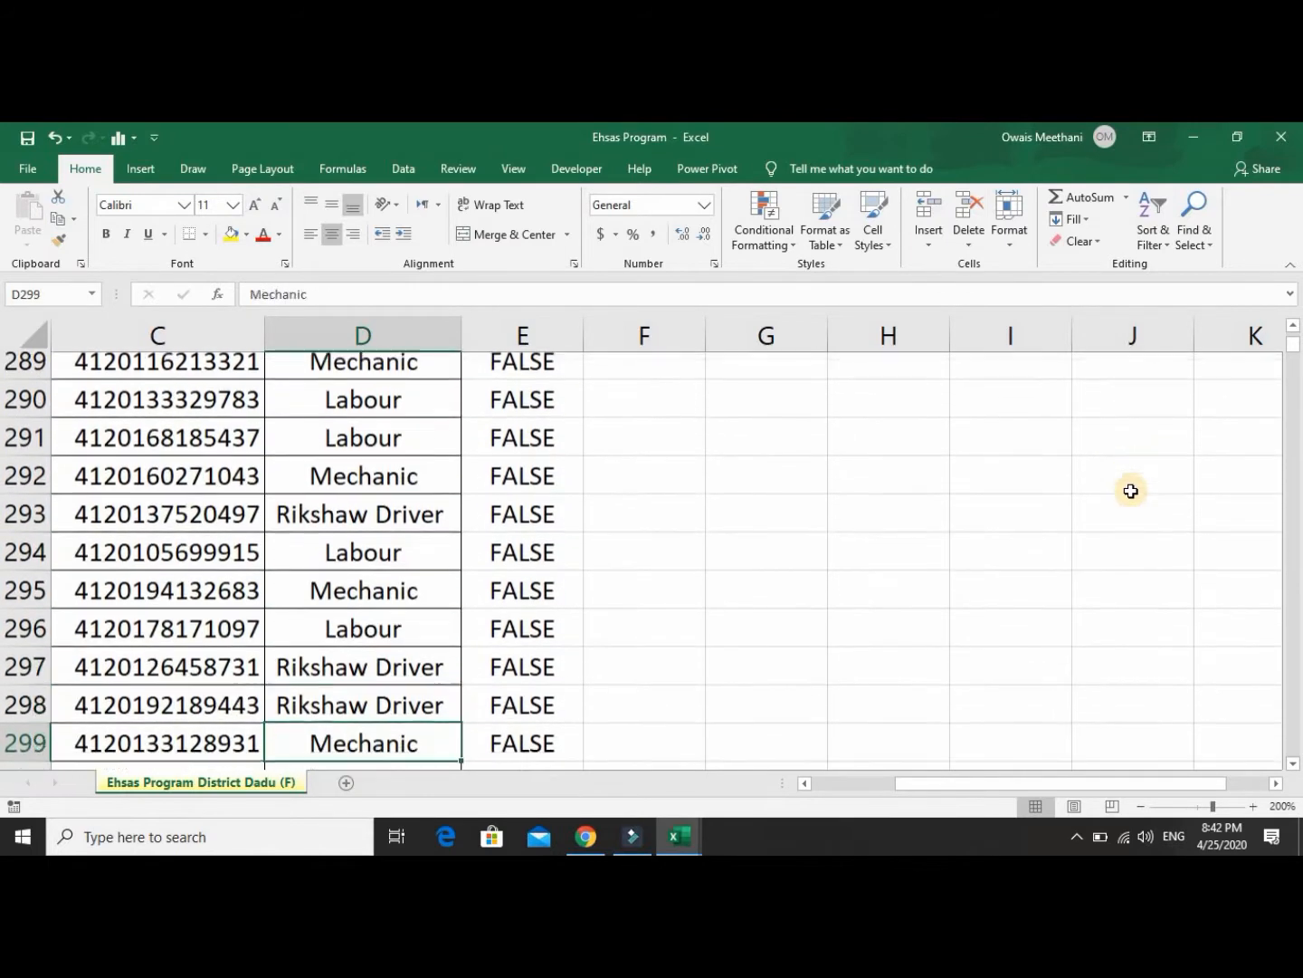
Compare the occupations in column D with the AND results in column E from row 300 down to row 350.
key(Down)
key(Down)
key(Down)
key(Down)
key(Down)
key(Down)
key(Down)
key(Down)
key(Down)
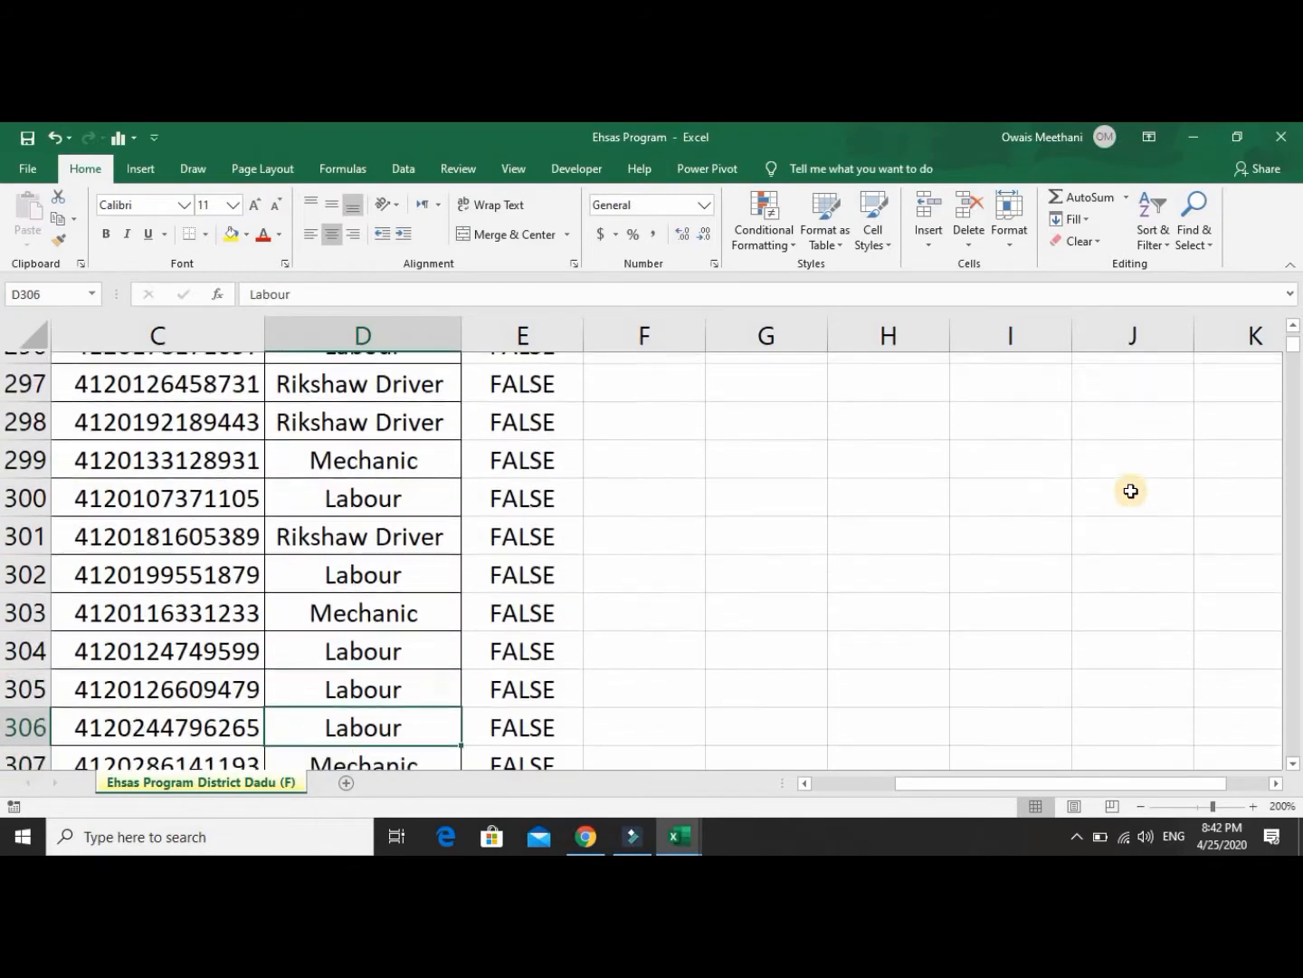
key(Down)
key(Down)
key(Down)
key(Down)
key(Down)
key(Down)
key(Down)
key(Down)
key(Down)
key(Down)
key(Down)
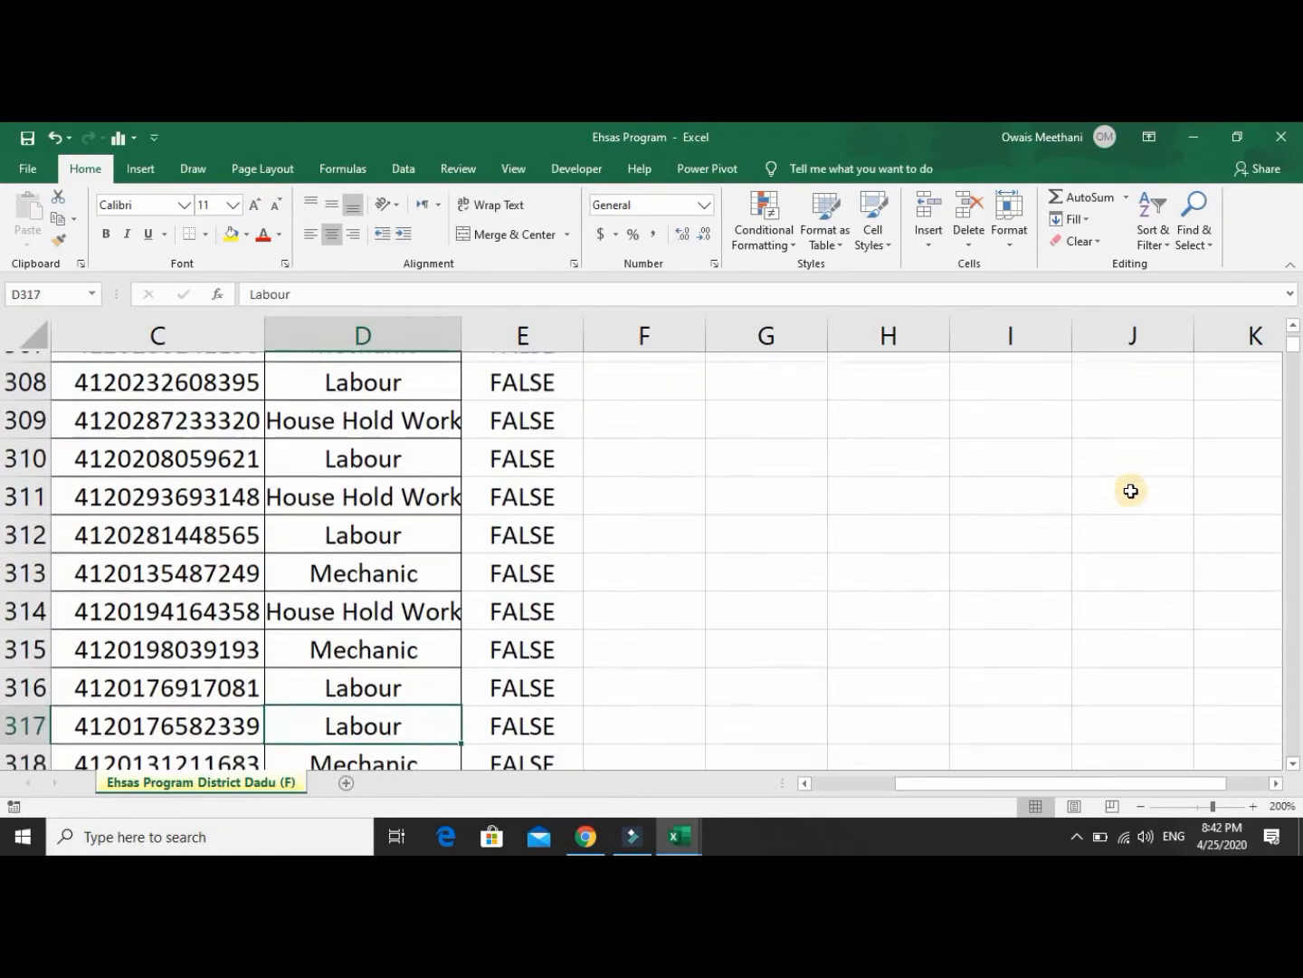
key(Down)
key(Down)
key(Down)
key(Down)
key(Down)
key(Down)
key(Down)
key(Down)
key(Down)
key(Down)
key(Down)
key(Down)
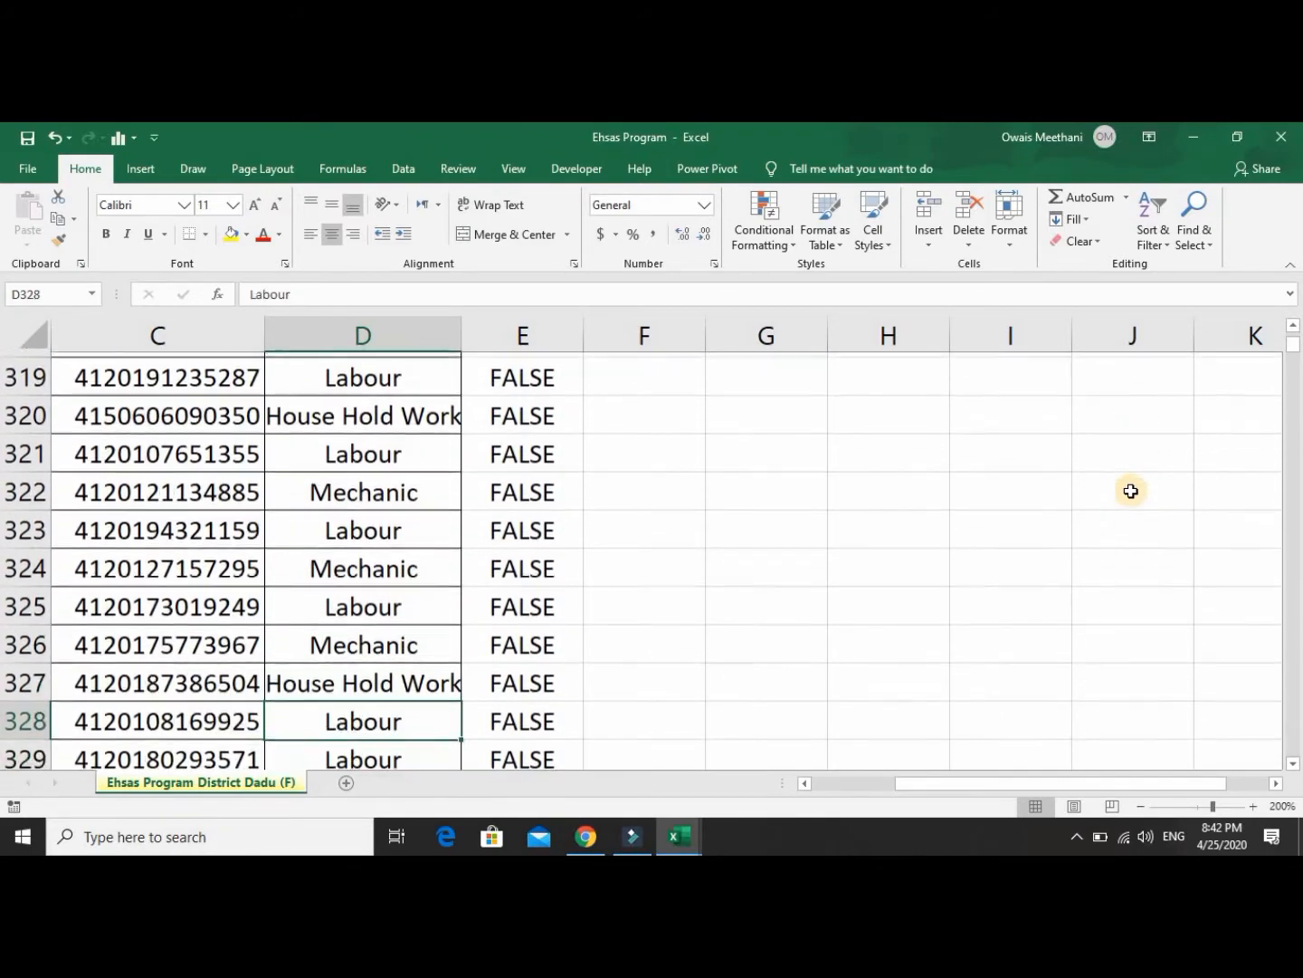
key(Down)
key(Down)
key(Down)
key(Down)
key(Down)
key(Down)
key(Down)
key(Down)
key(Down)
key(Down)
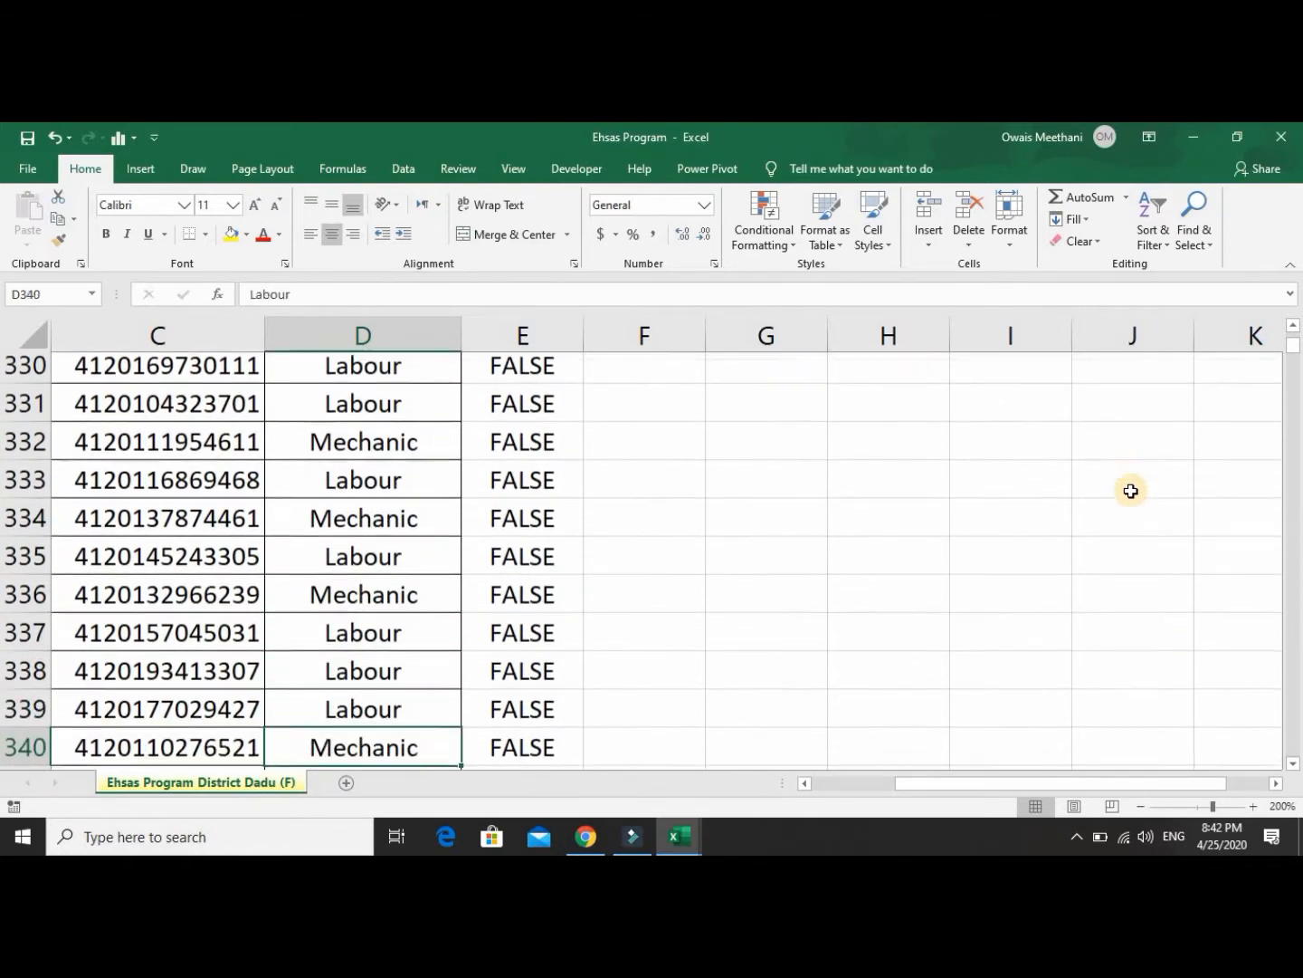
key(Down)
key(Down)
key(Down)
key(Down)
key(Down)
key(Down)
key(Down)
key(Down)
key(Down)
key(Down)
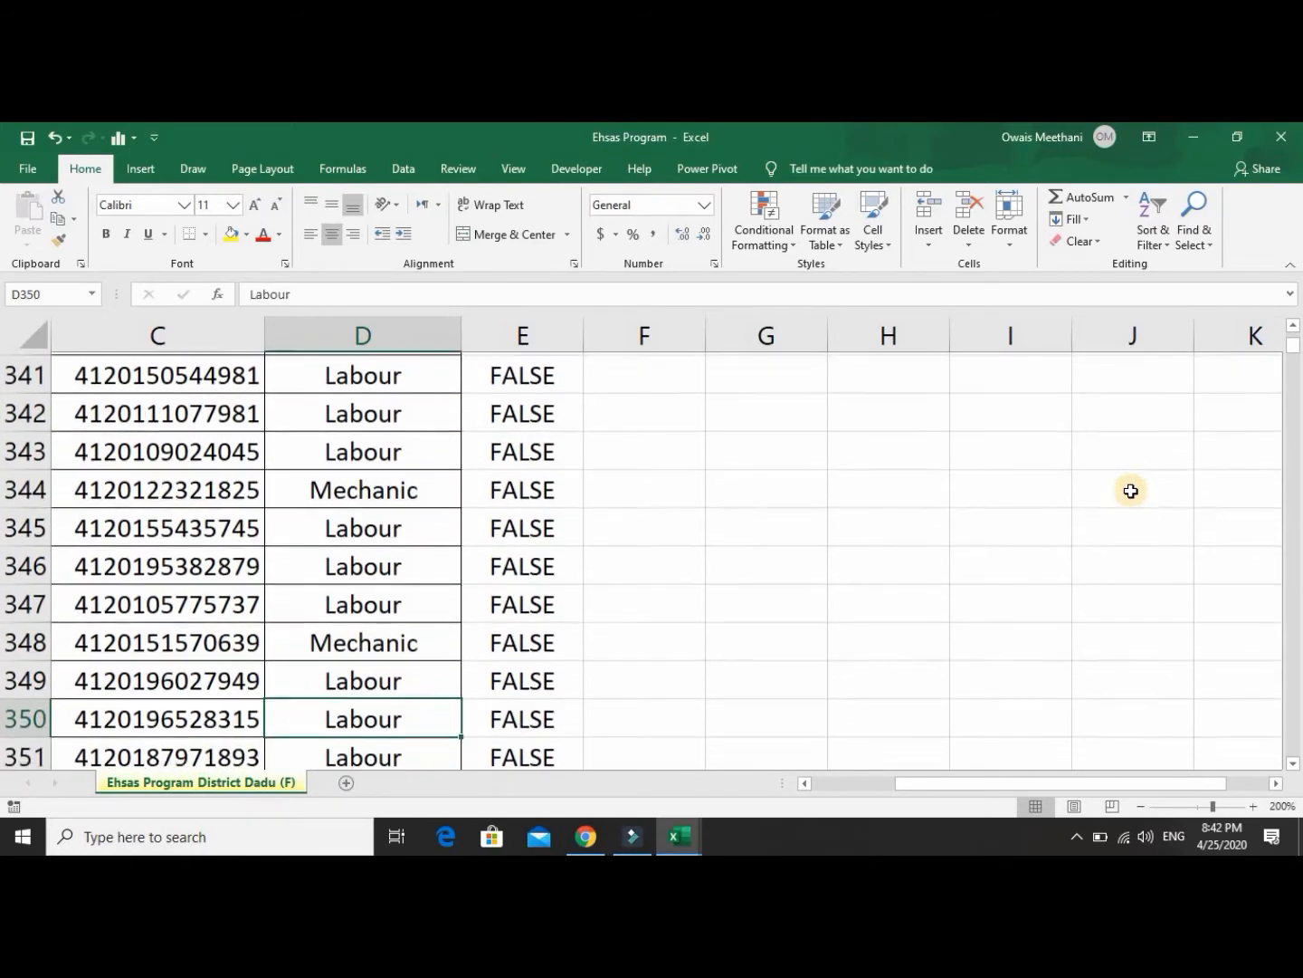
Go back up to the start of the list and select the first record's AND result in cell E4.
key(Up)
key(Up)
key(Up)
key(Up)
key(Up)
key(Up)
key(Up)
key(Up)
key(Up)
key(Up)
key(Up)
key(Up)
key(Up)
key(Up)
key(Up)
key(Up)
key(Up)
key(Up)
key(Up)
key(Up)
key(Up)
drag(1294, 352, 1293, 333)
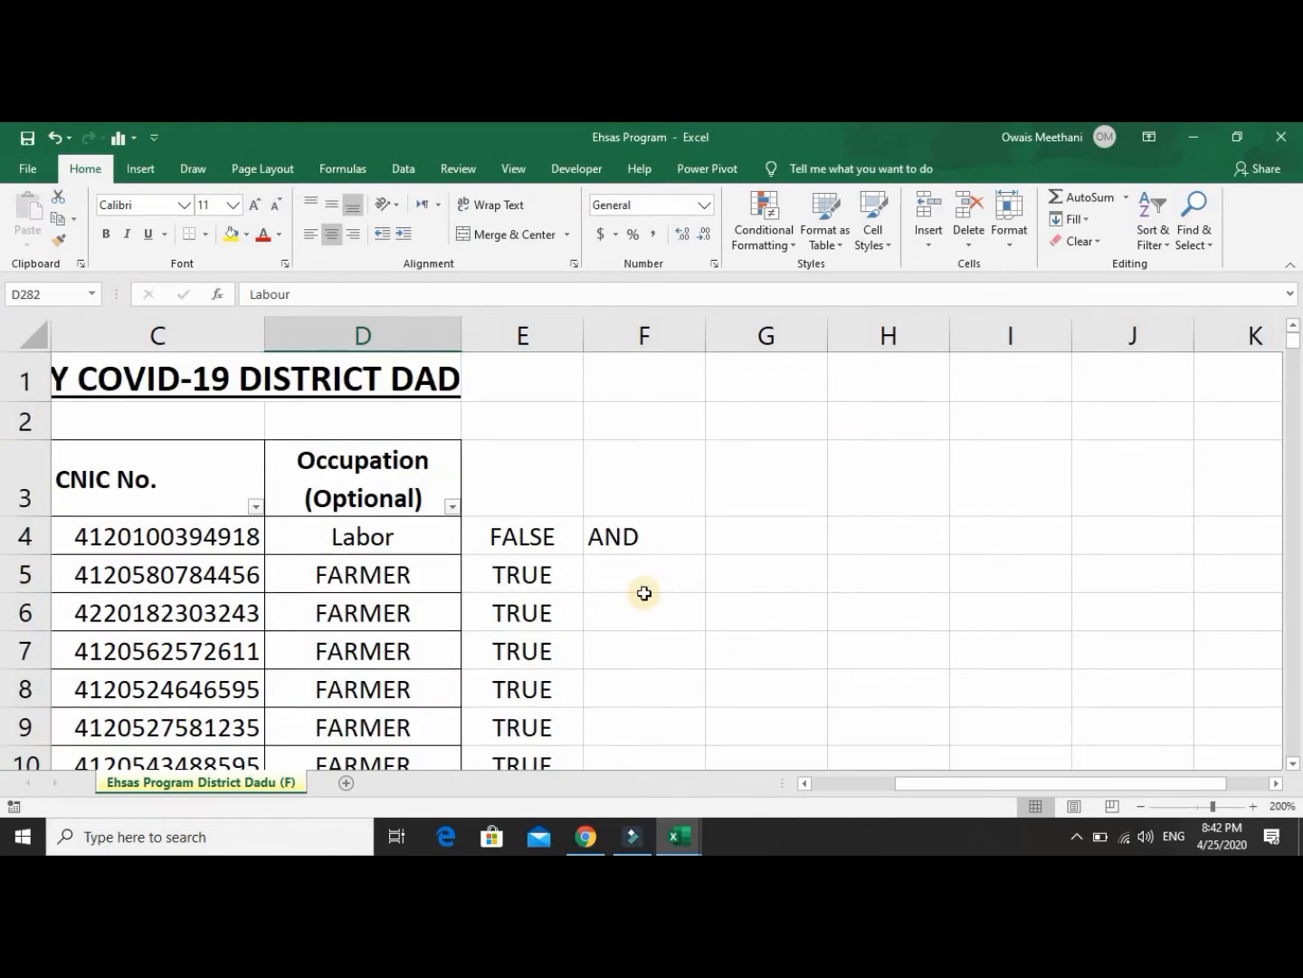
click(493, 534)
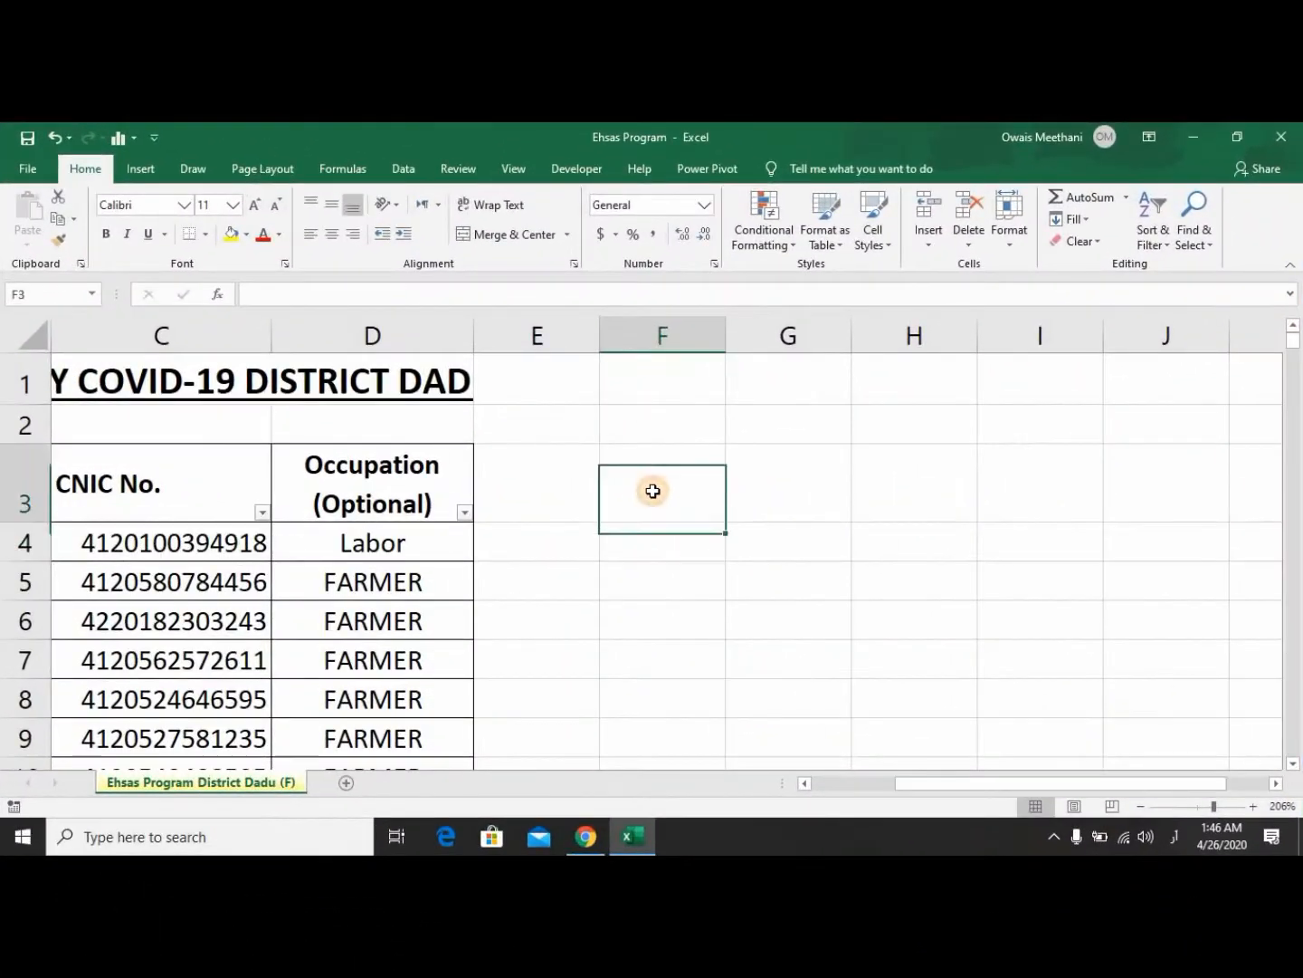
Switch the input language to English and enter the label OR in cell F3.
click(551, 493)
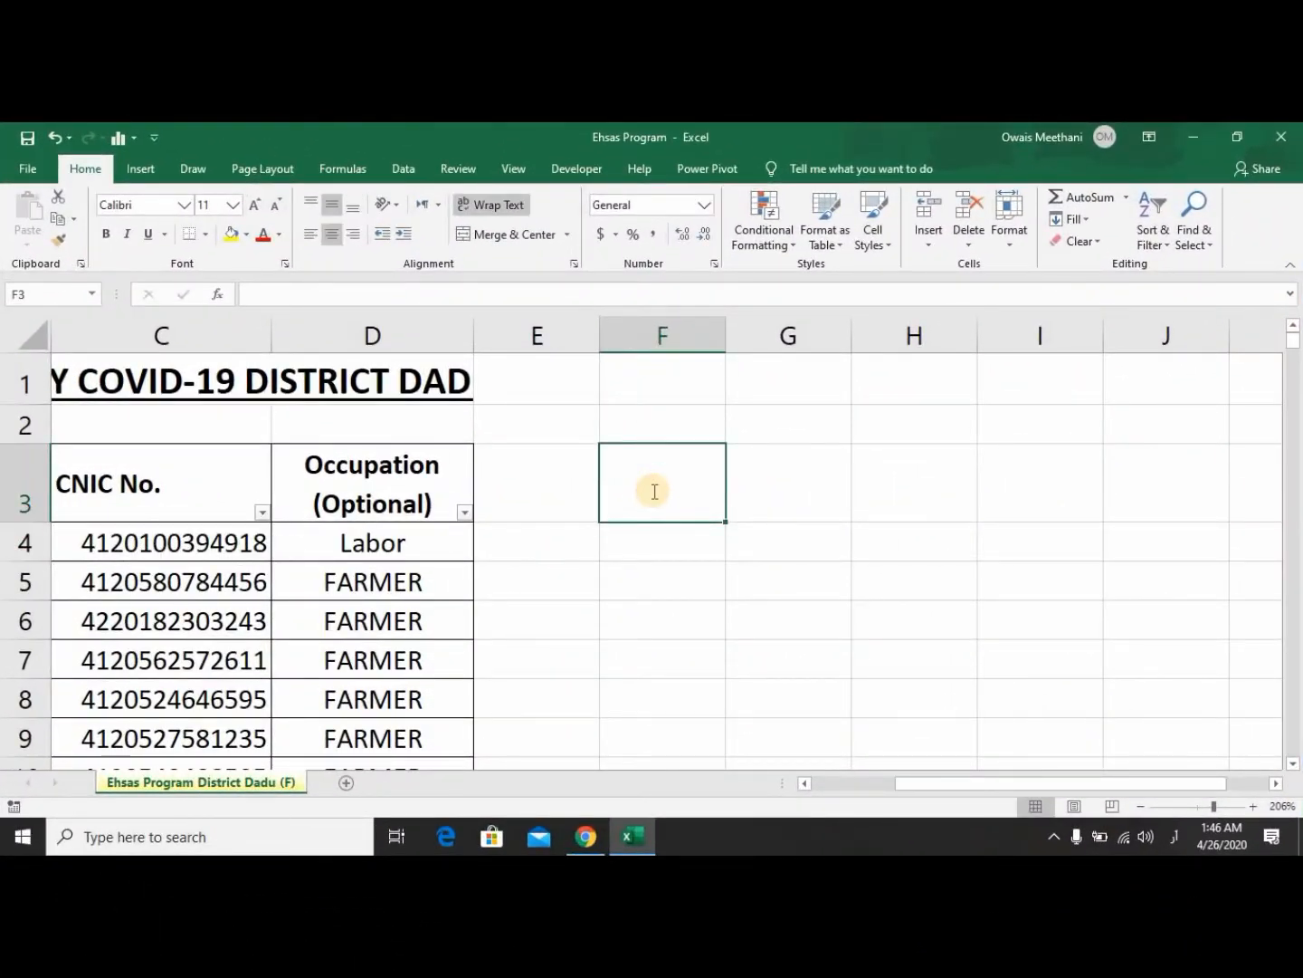
text(ڦ)
key(BackSpace)
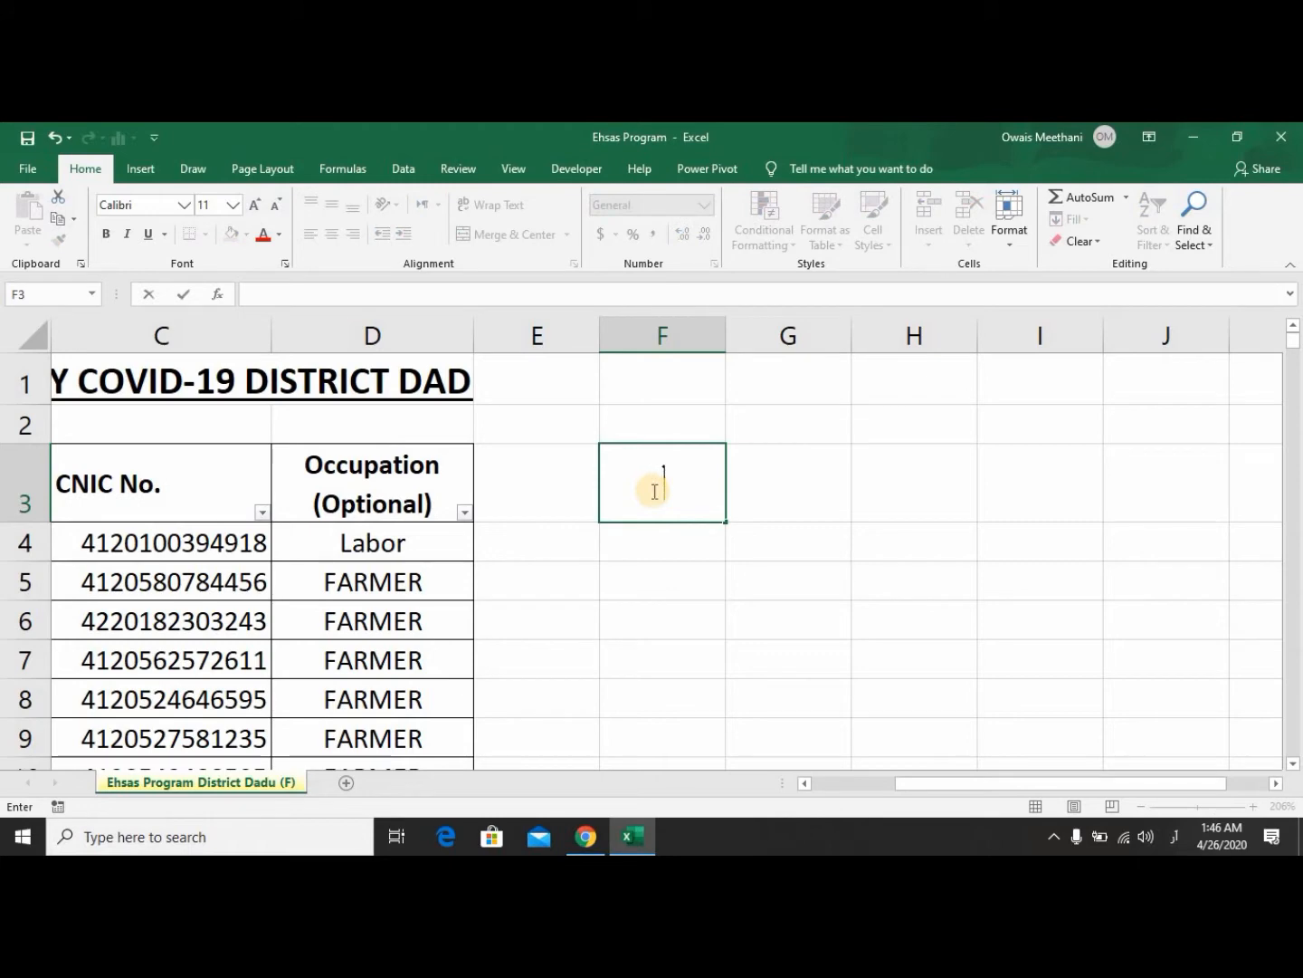
key(super+space)
key(super+space)
text(OR)
key(Return)
Examine the serial number and occupation of the first record in row 4 and the occupation in row 5.
key(Left)
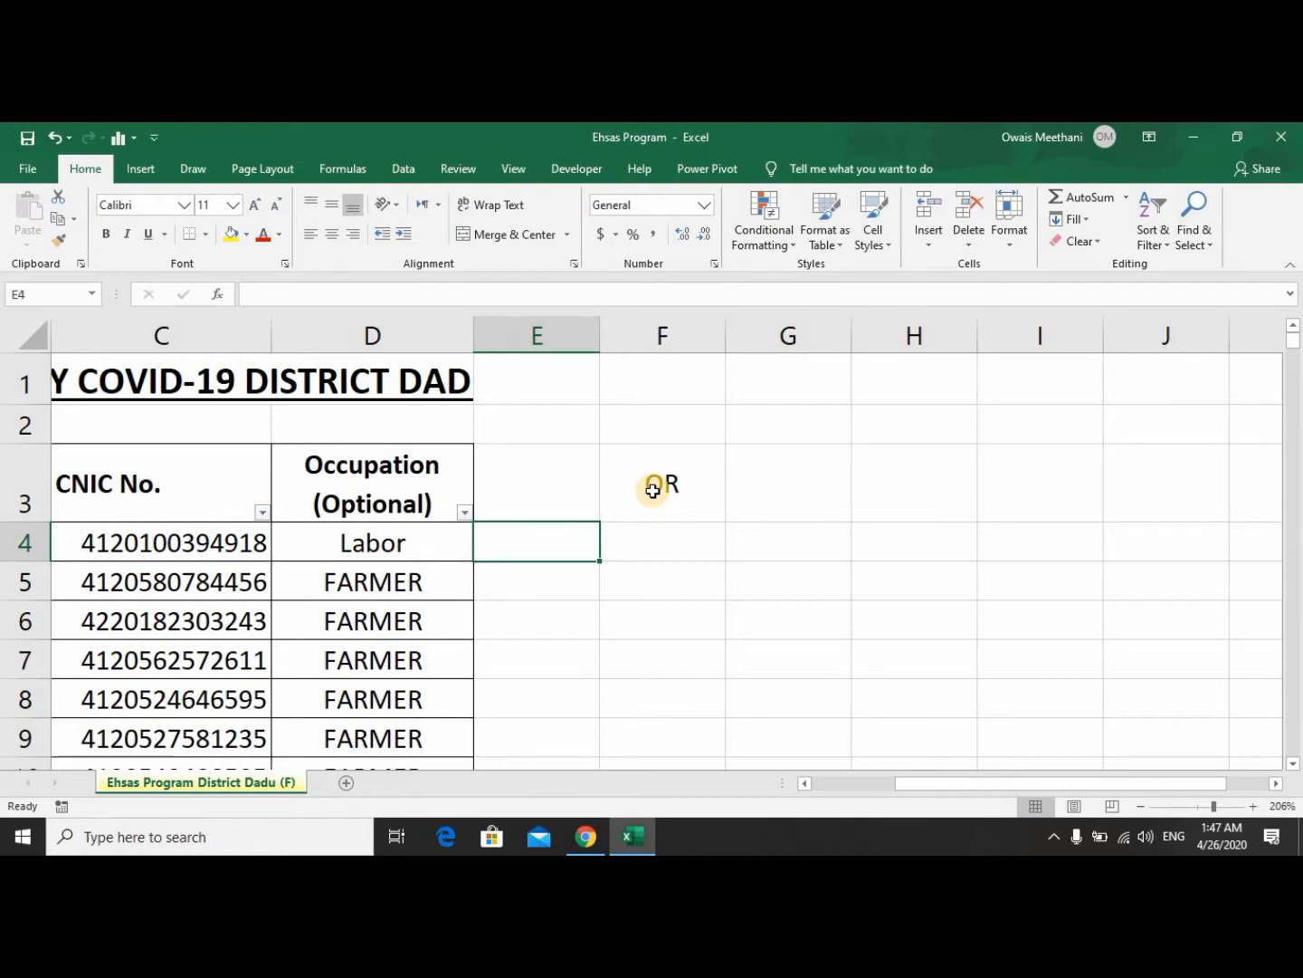
key(Left)
key(Left)
key(Right)
key(Right)
key(Left)
key(Left)
key(Left)
key(Left)
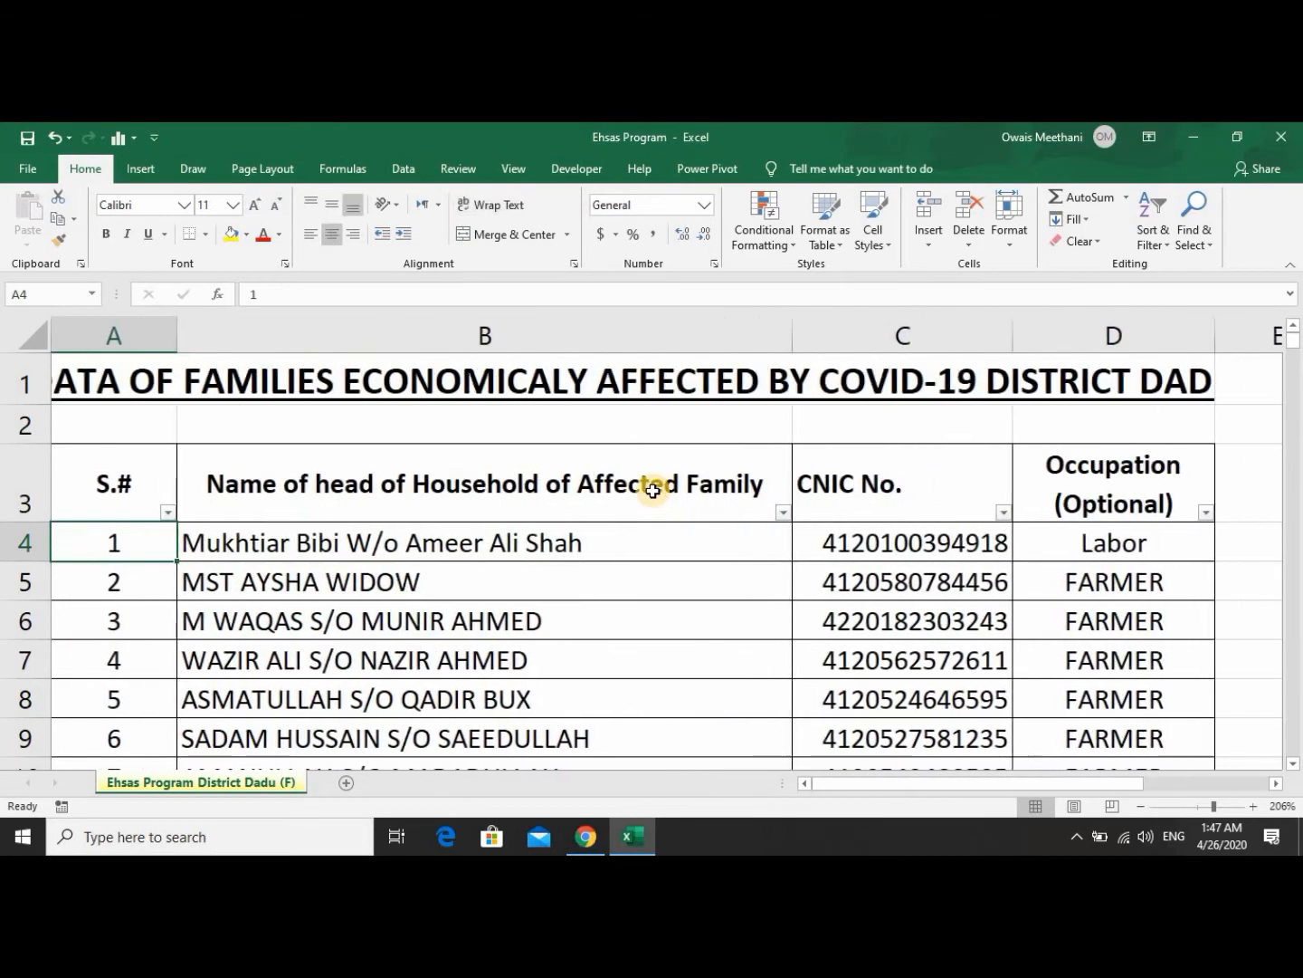
key(Right)
key(Right)
key(Right)
key(Down)
key(Up)
key(Down)
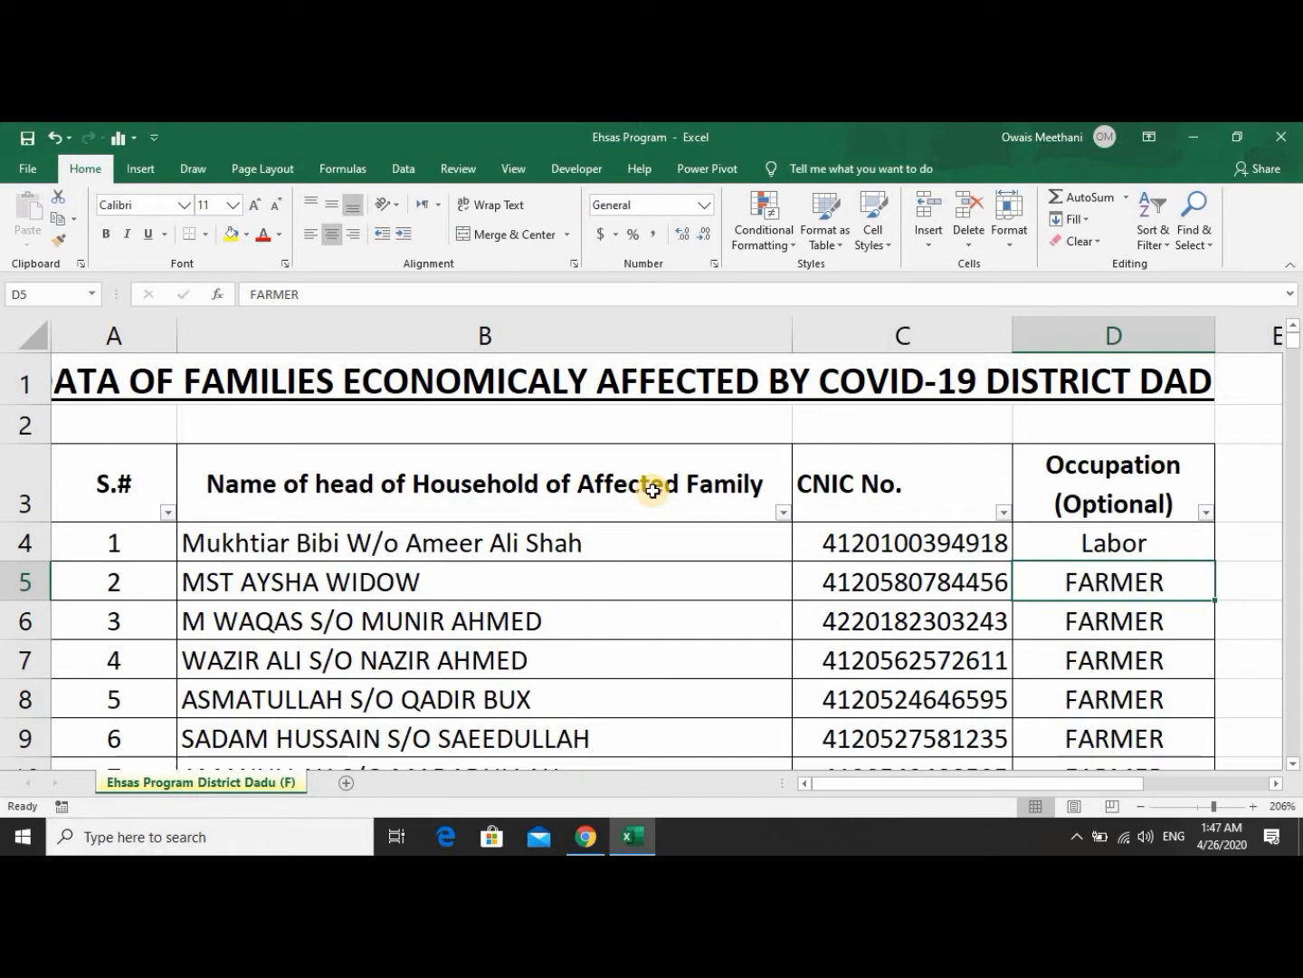
key(Up)
key(Right)
key(Right)
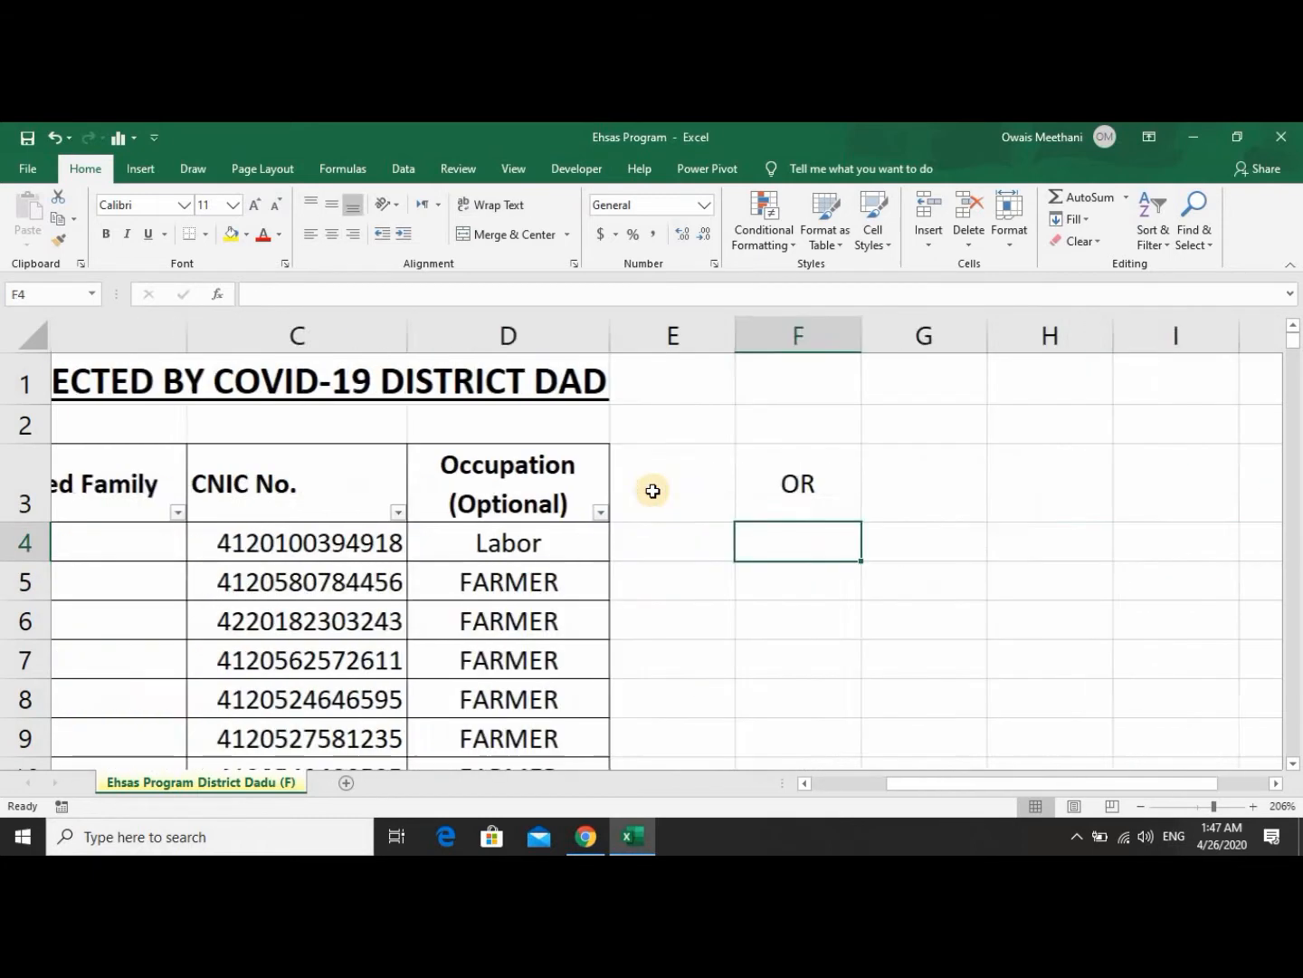
Begin an OR formula in cell E4 whose first condition tests the serial number with A4<=100.
key(Left)
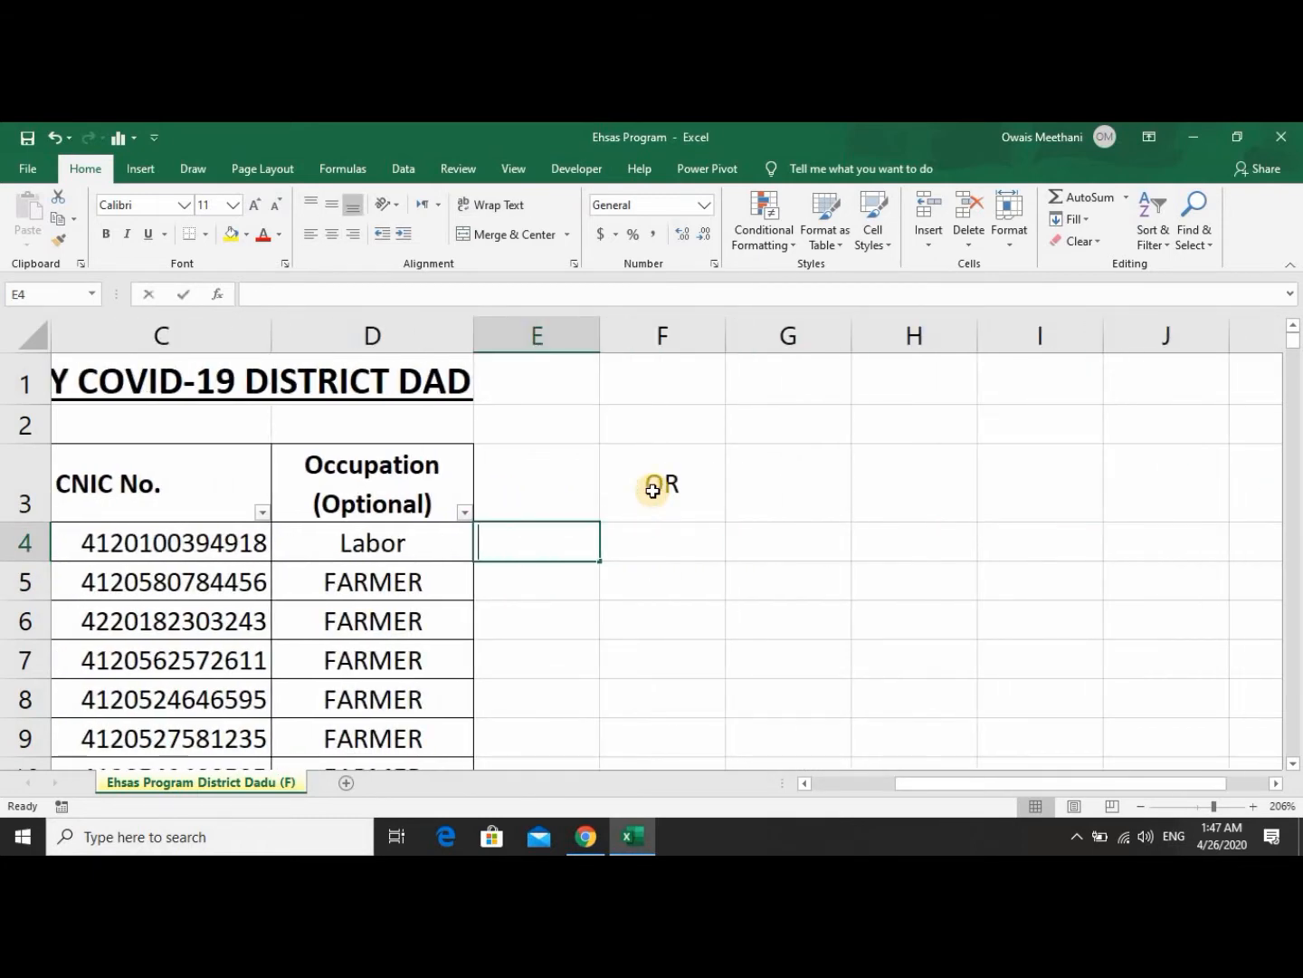
text(=OR)
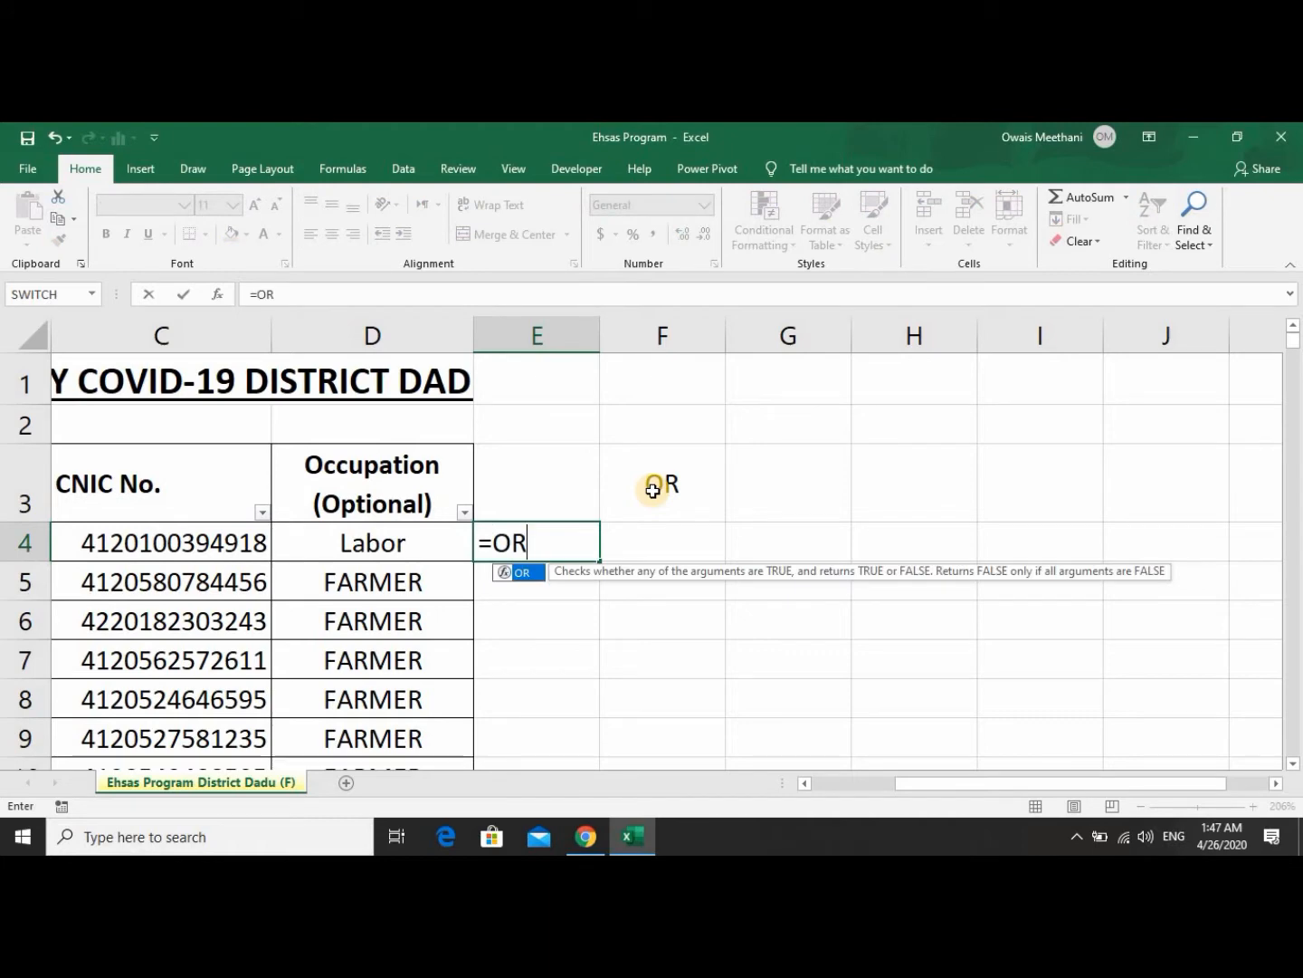
text(()
key(Left)
key(Left)
key(Left)
key(Left)
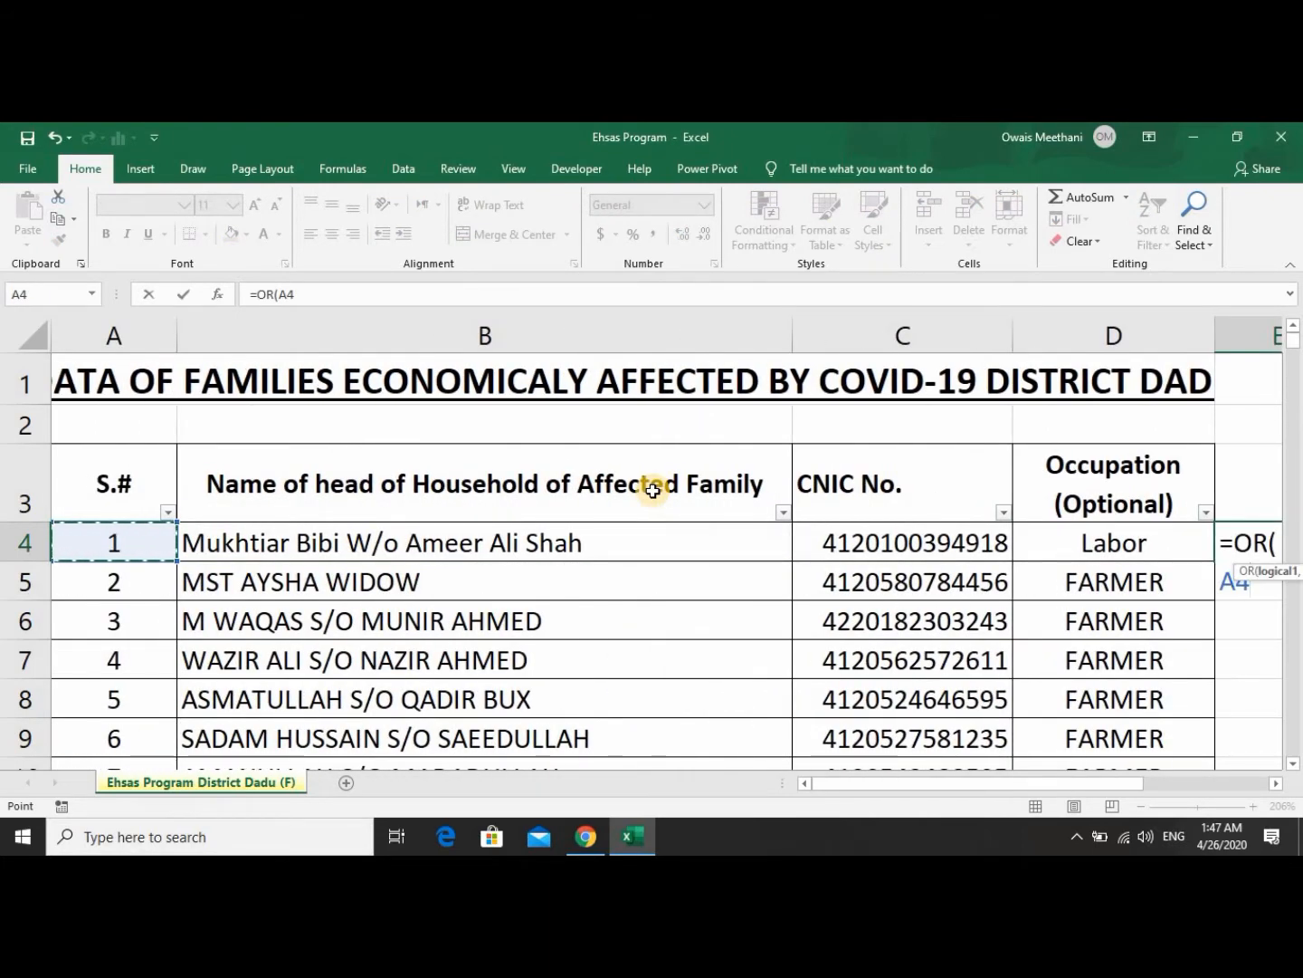
text(<=100)
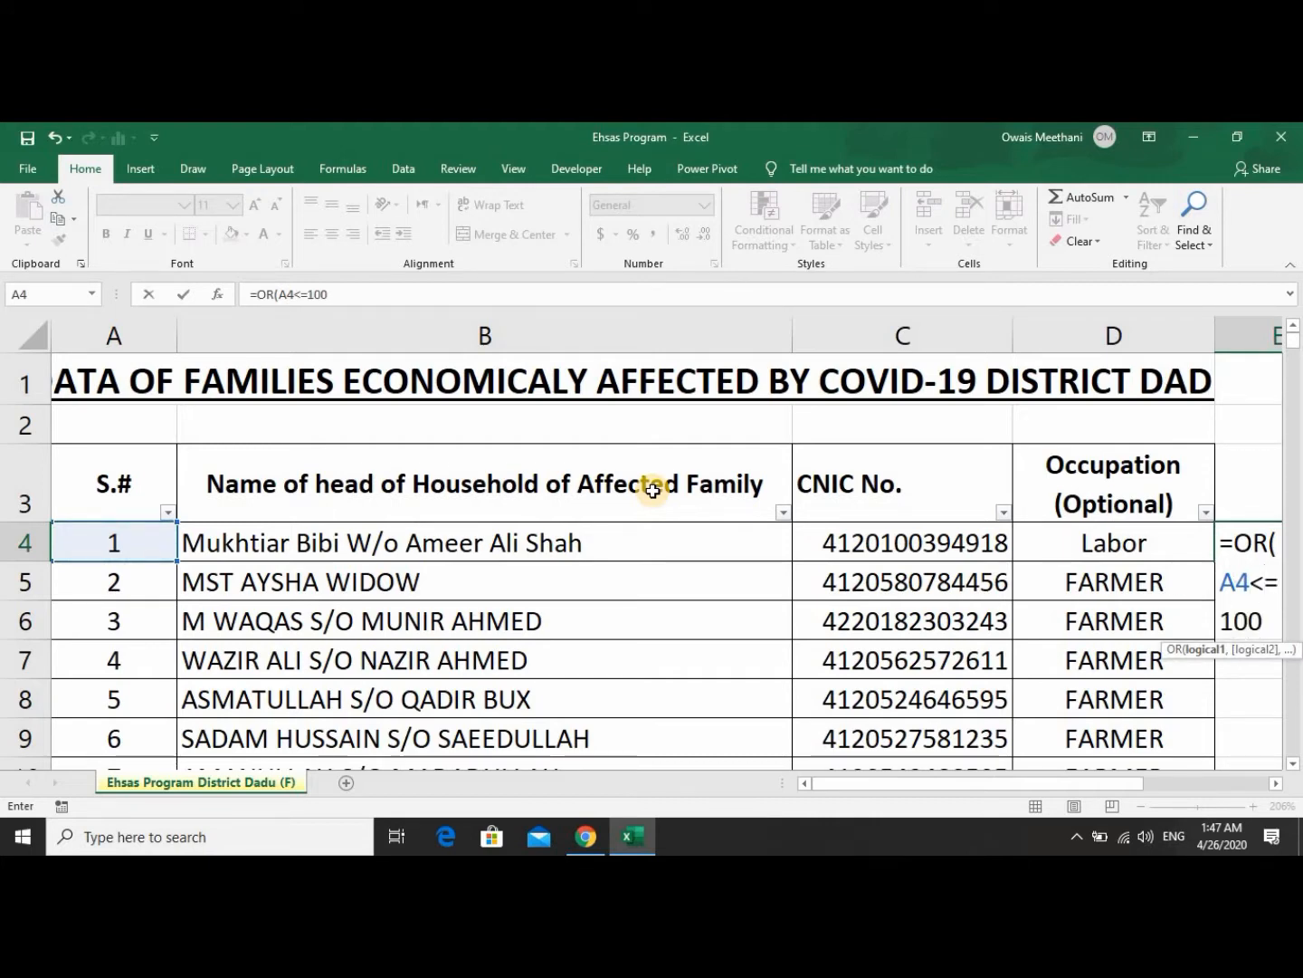
Add the second condition D4="Labor" and complete the formula as =OR(A4<=100,D4="Labor").
text(,)
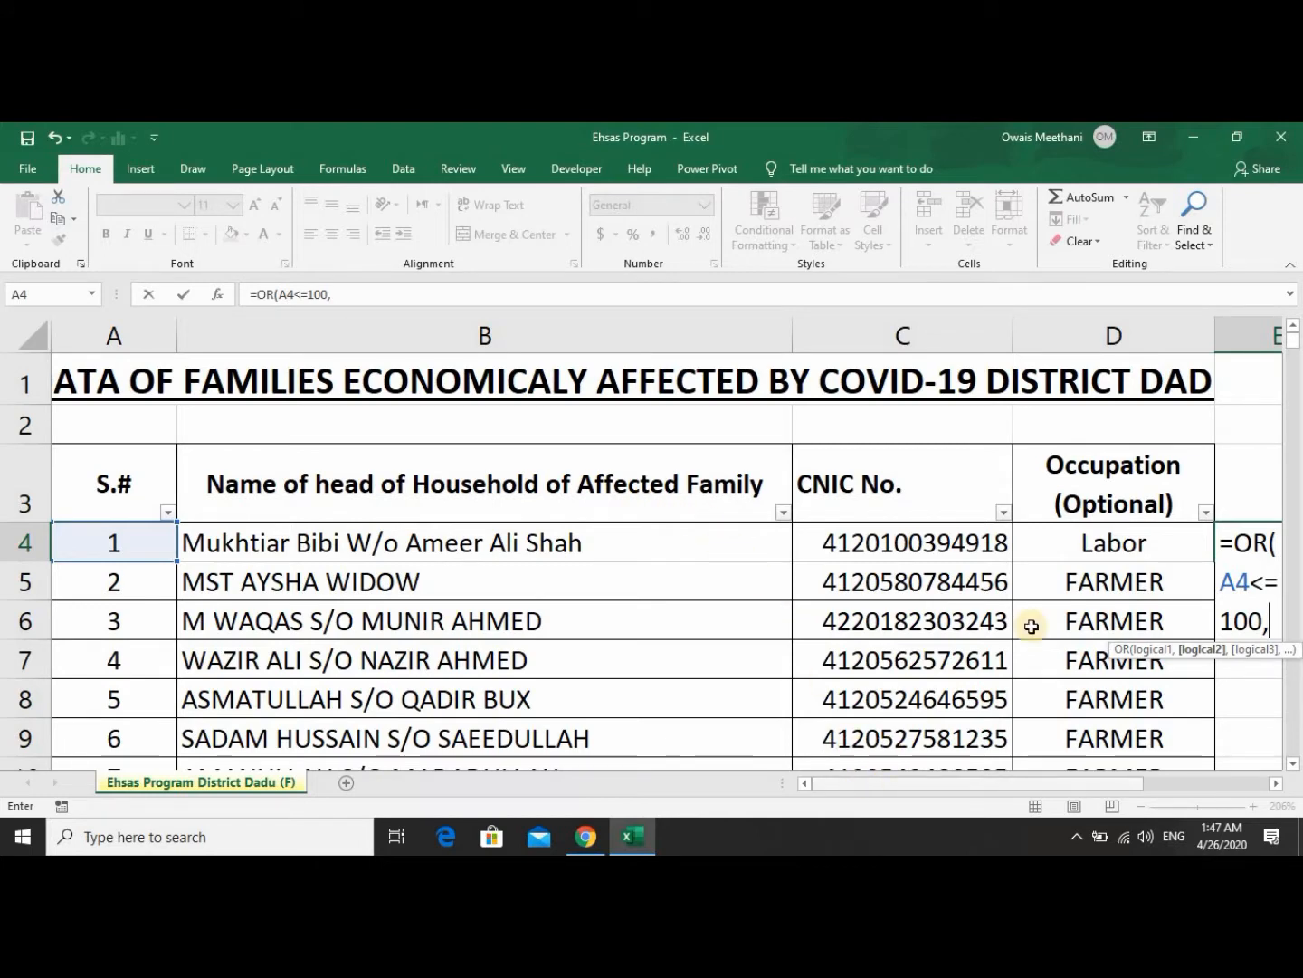
click(1085, 551)
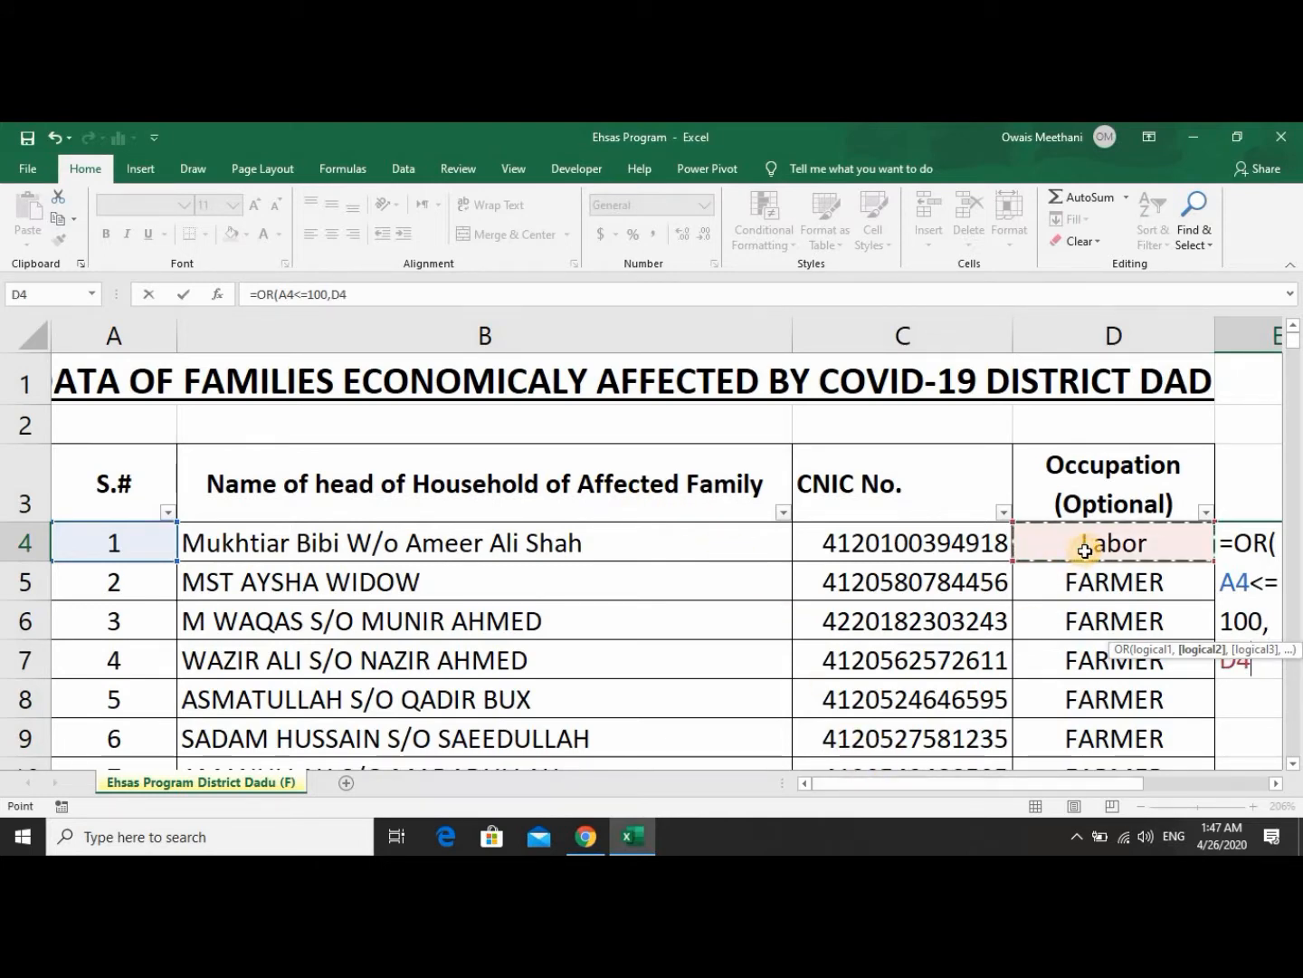
text(=)
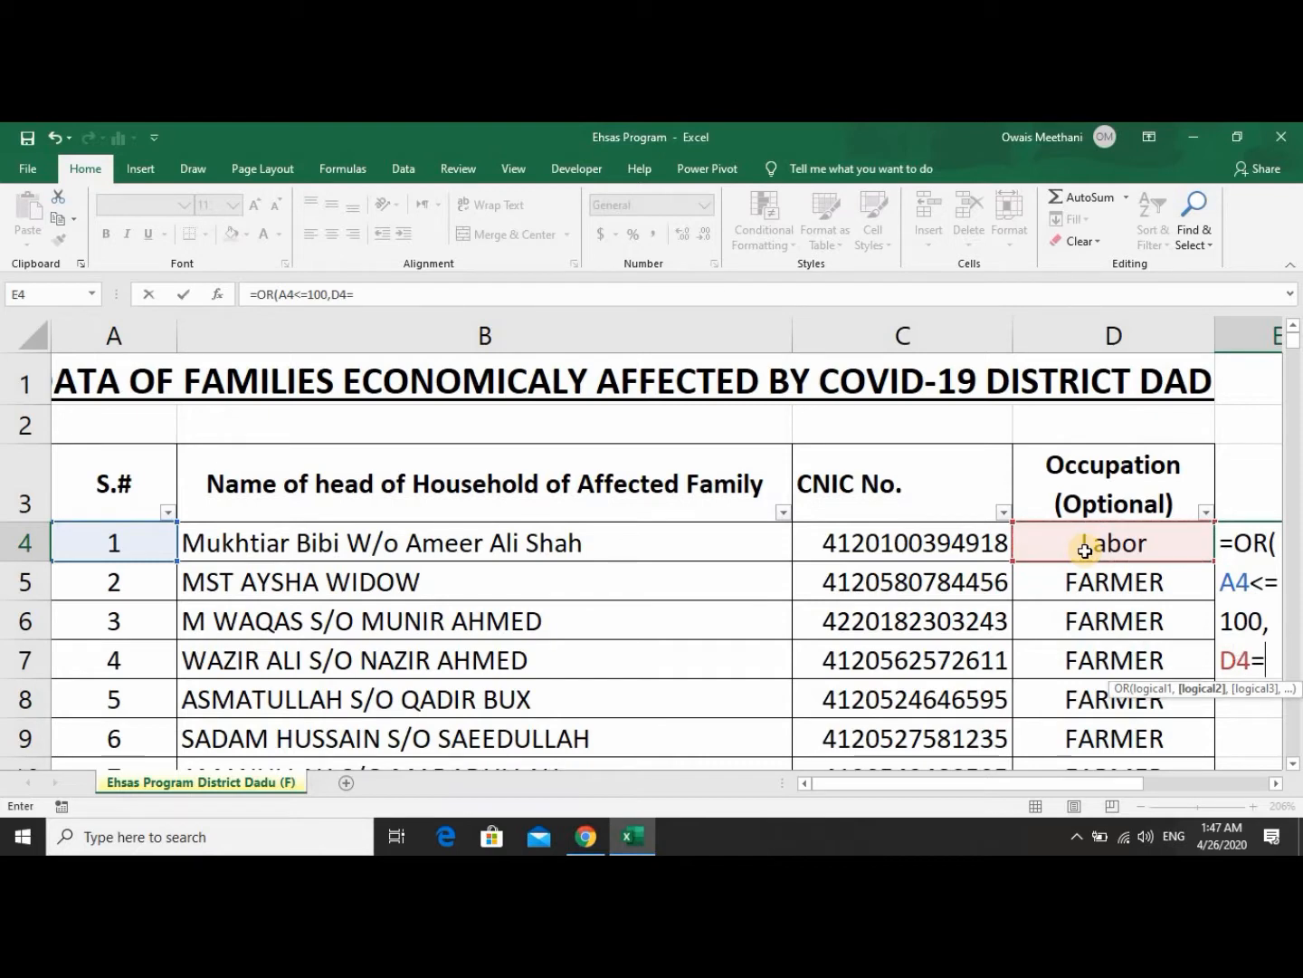
text("Labor)
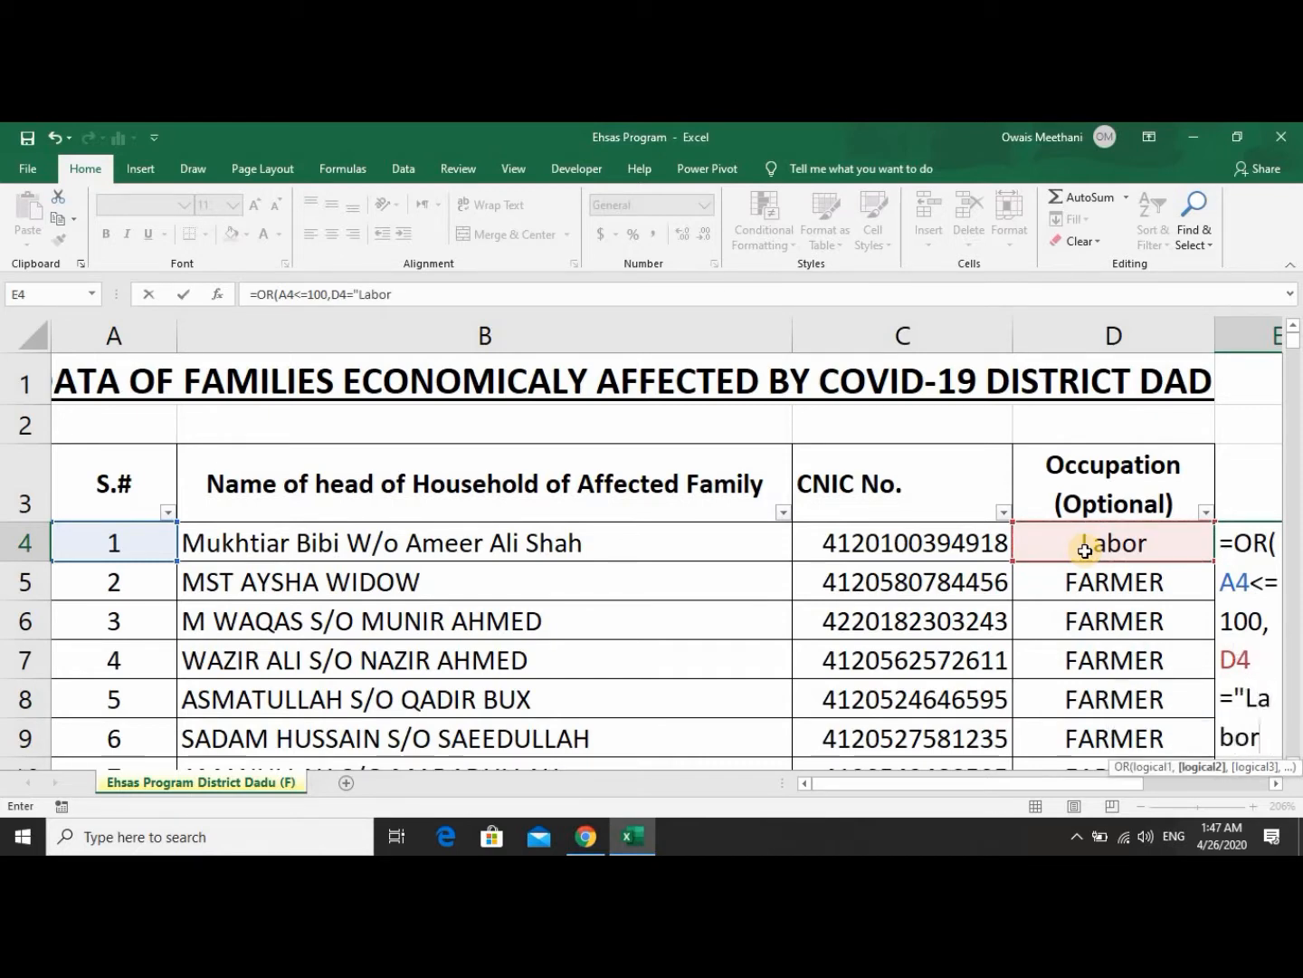
text("))
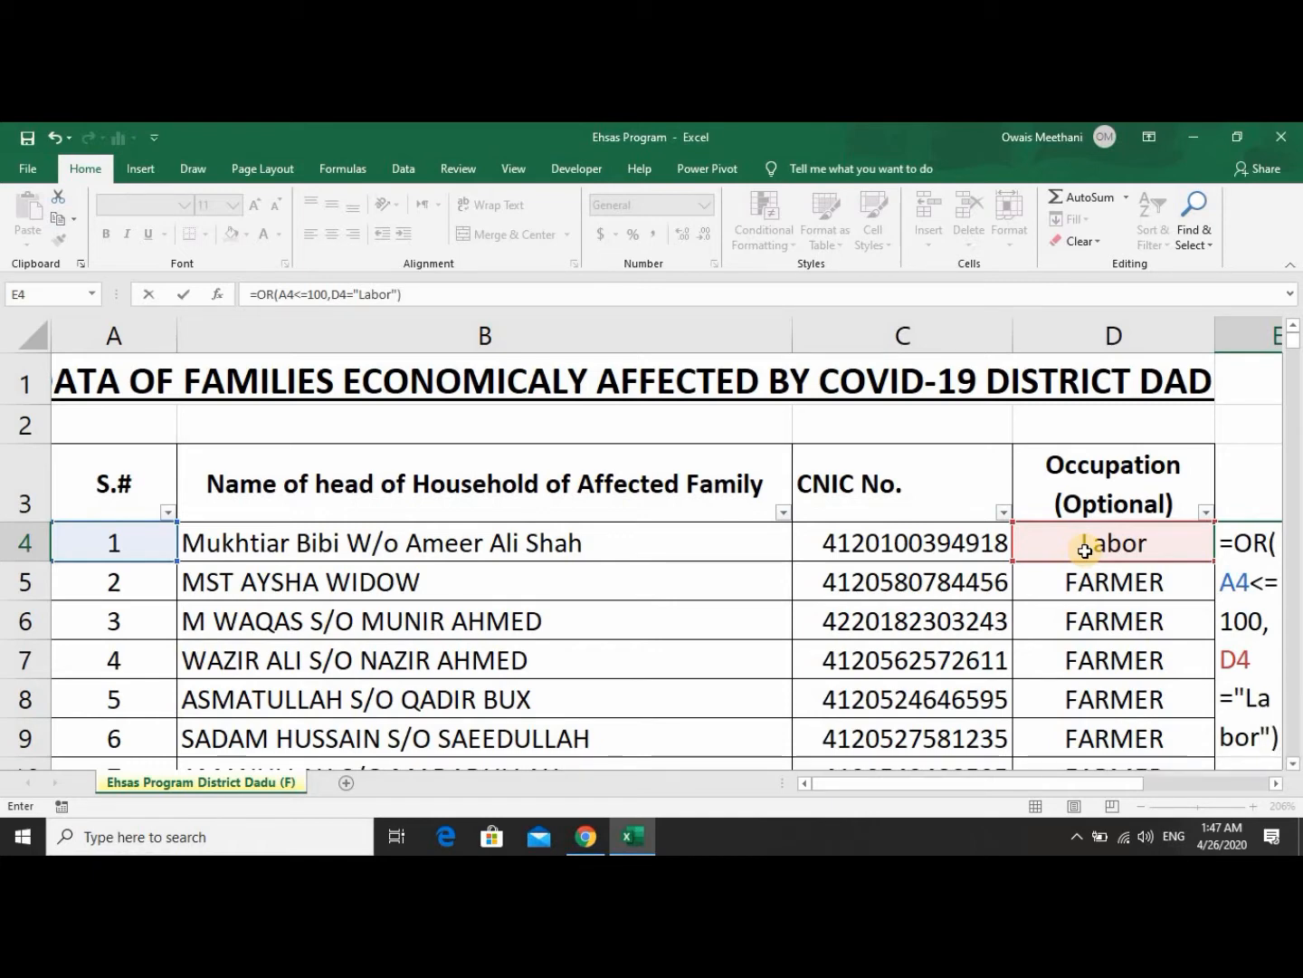
key(Return)
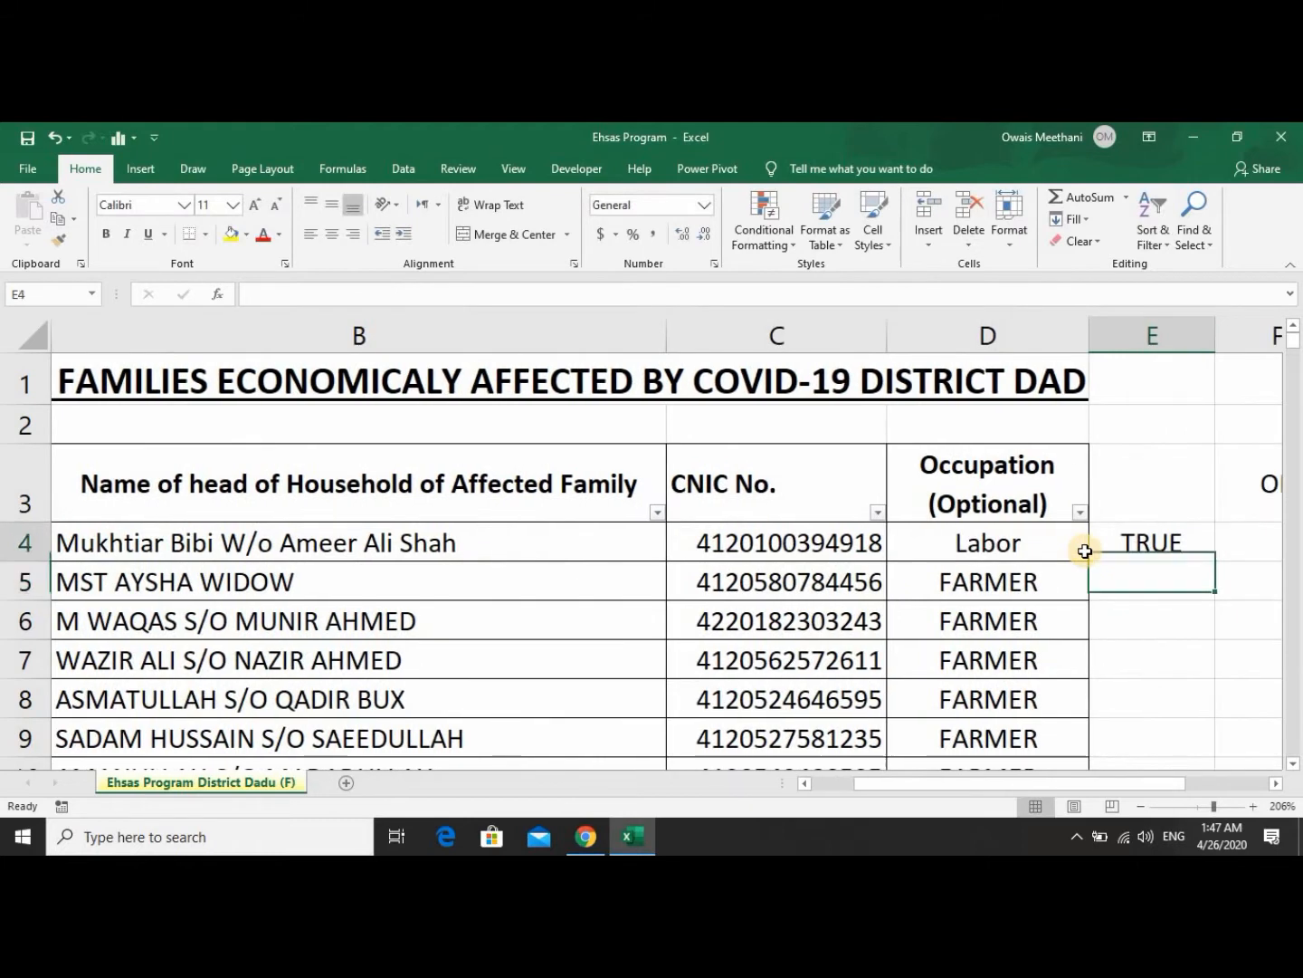
Fill the OR formula from E4 down column E for all records in the list.
click(1118, 551)
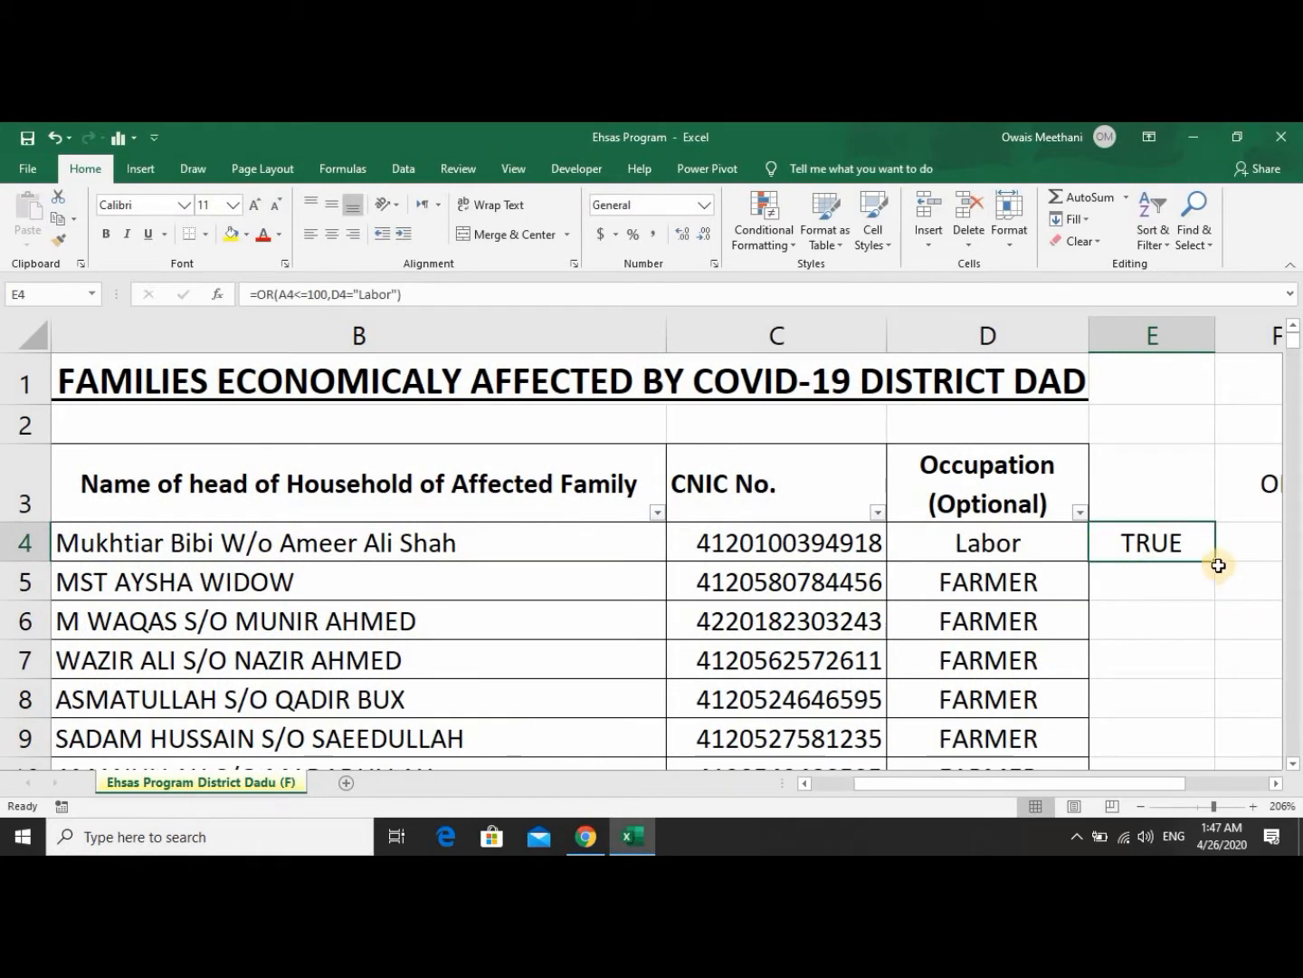
double_click(1217, 561)
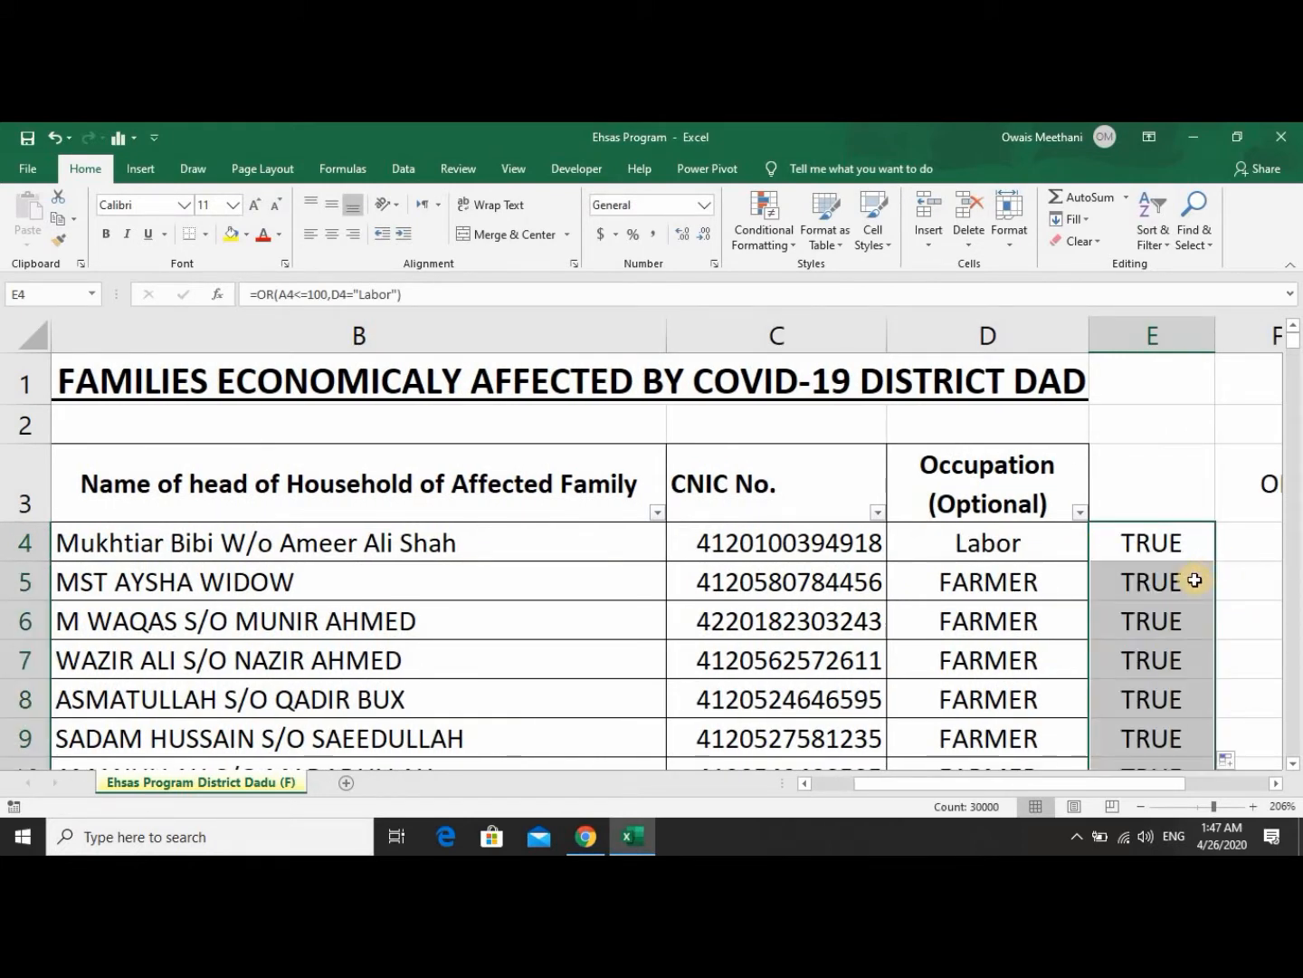
click(1194, 583)
Check the serial number and occupation of the record in row 5 against its OR result.
key(Left)
key(Left)
key(Left)
key(Left)
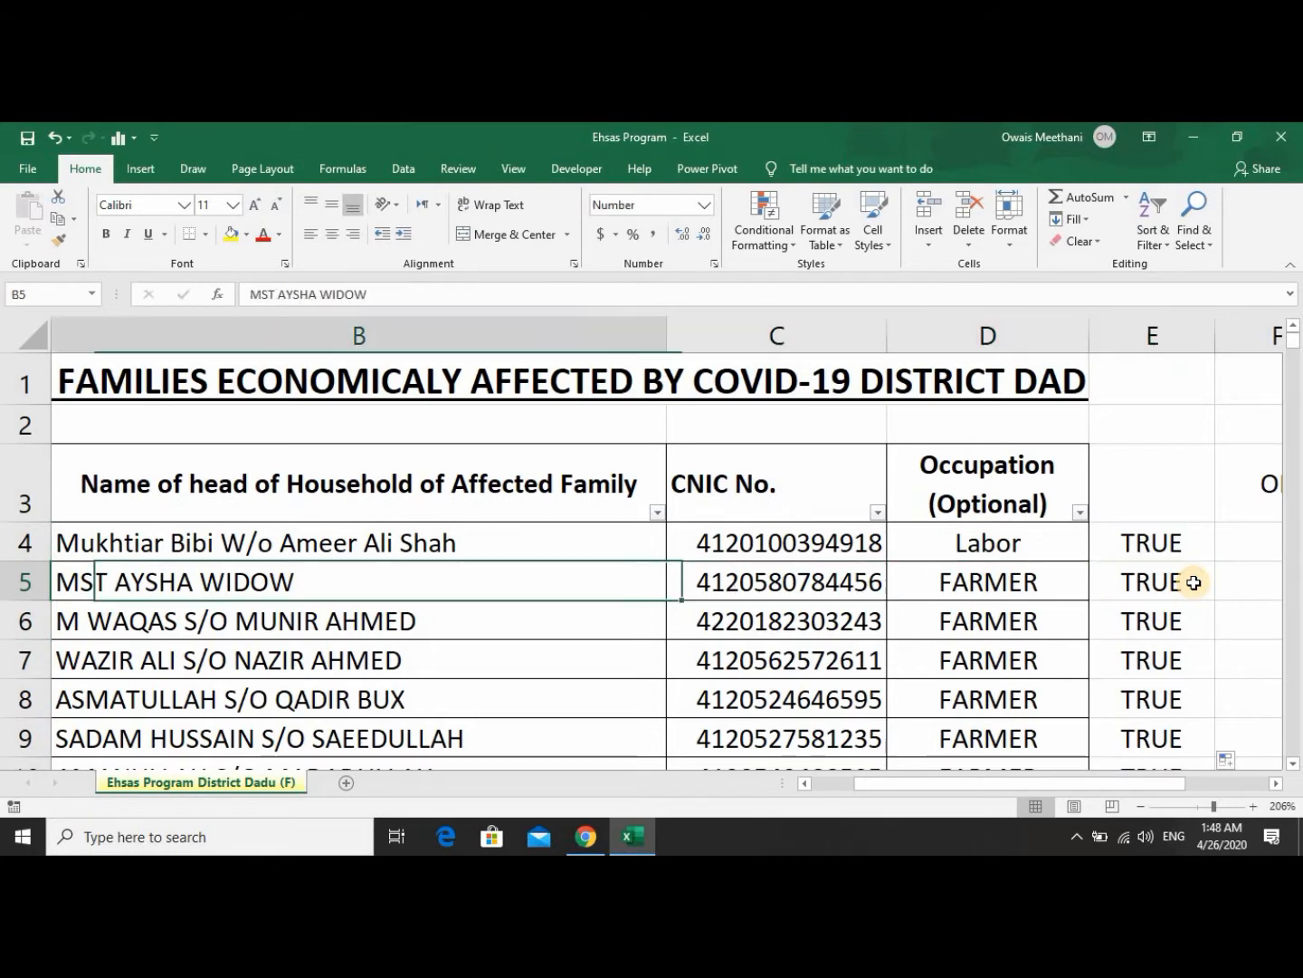
key(Right)
key(Right)
key(Left)
key(Left)
key(Right)
key(Right)
key(Right)
key(Right)
key(Right)
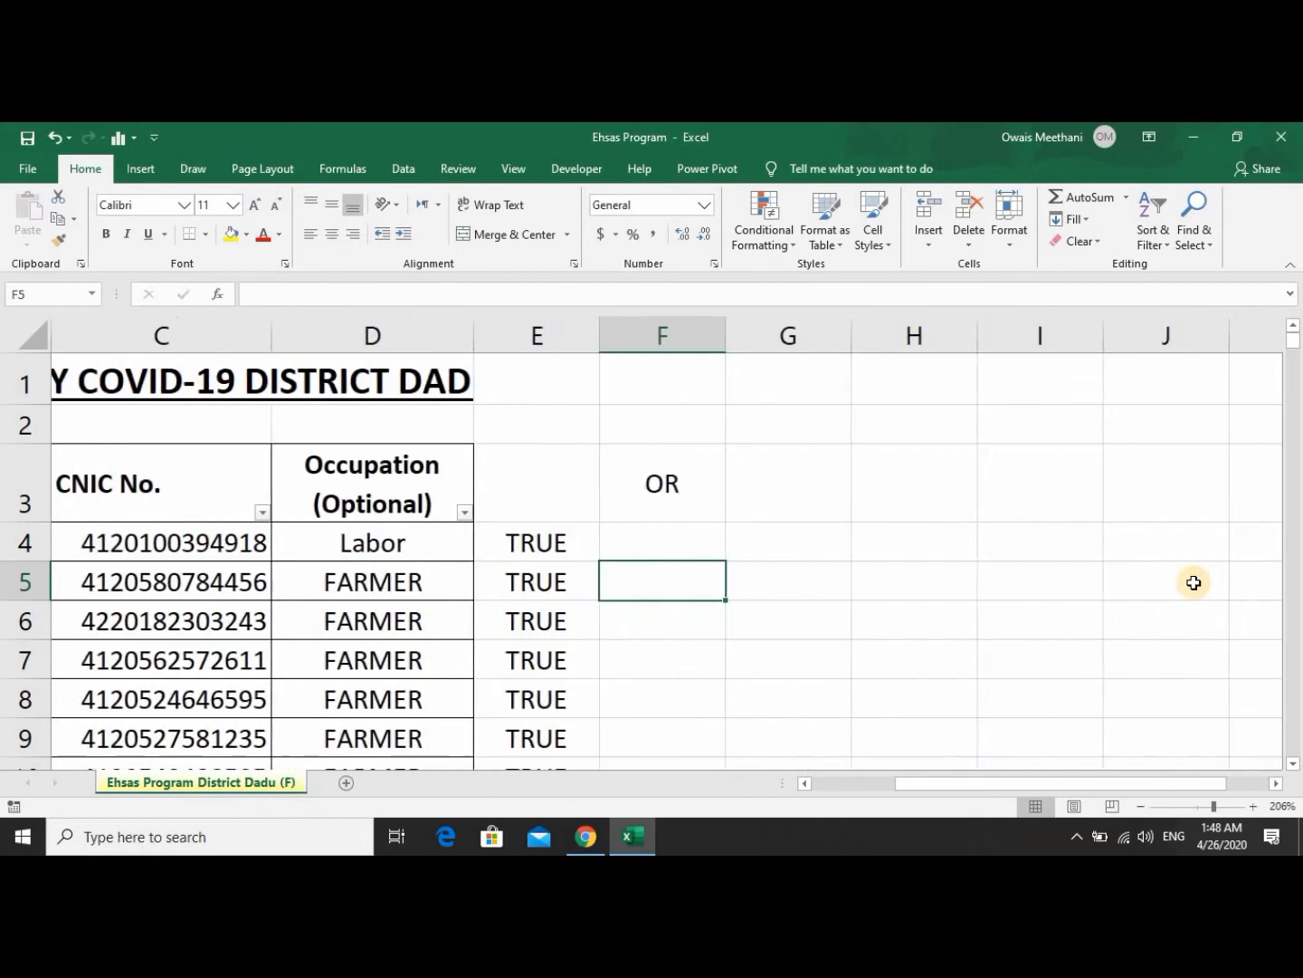
Examine the OR results down column E to around row 112, where the serial numbers pass 100.
key(Left)
key(Down)
key(Down)
key(Down)
key(Down)
key(Down)
key(Down)
key(Down)
key(Down)
key(Down)
key(Down)
key(Down)
key(Down)
key(Down)
key(Down)
key(Down)
key(Down)
key(Down)
key(Down)
key(Down)
key(Down)
key(Down)
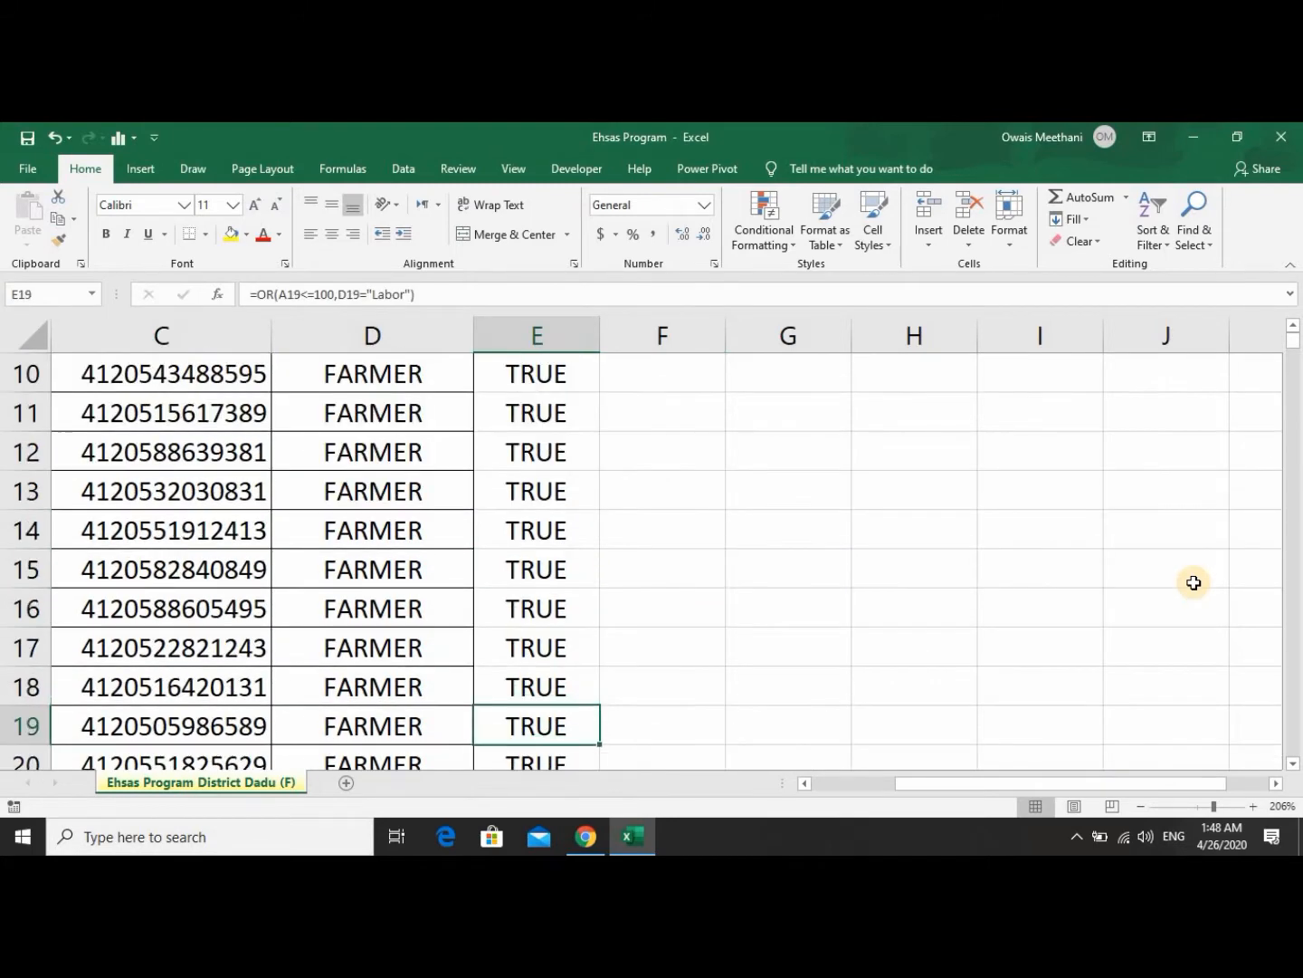
key(Down)
key(Down)
key(Down)
key(Down)
key(Down)
key(Down)
key(Down)
key(Down)
key(Down)
key(Down)
key(Down)
key(Down)
key(Down)
key(Down)
key(Down)
key(Down)
key(Down)
key(Down)
key(Down)
key(Down)
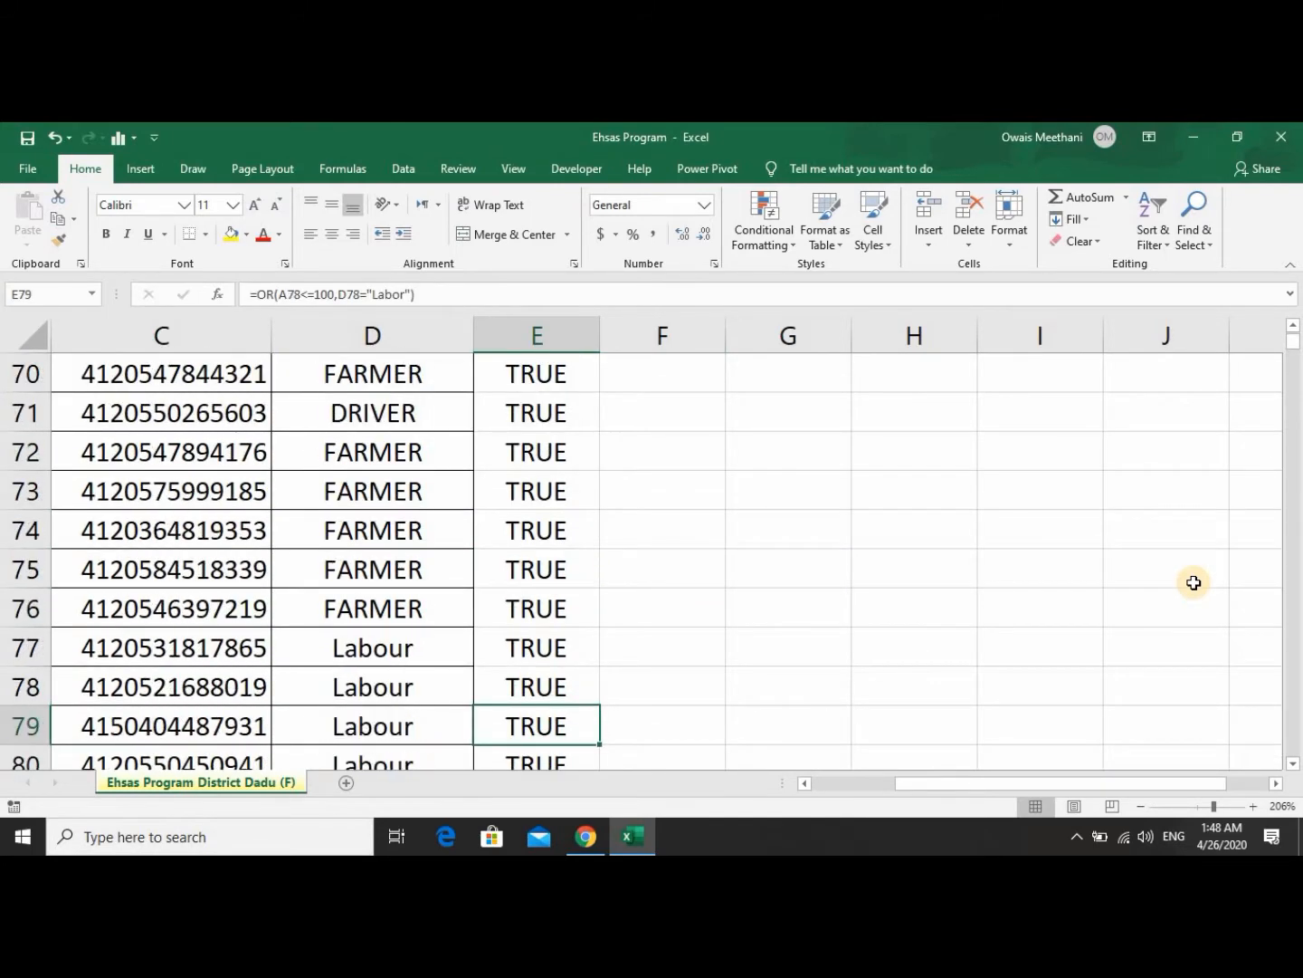
key(Up)
key(Up)
key(Up)
key(Up)
key(Up)
key(Up)
key(Up)
key(Up)
key(Up)
key(Up)
key(Up)
key(Up)
key(Up)
key(Up)
key(Up)
key(Up)
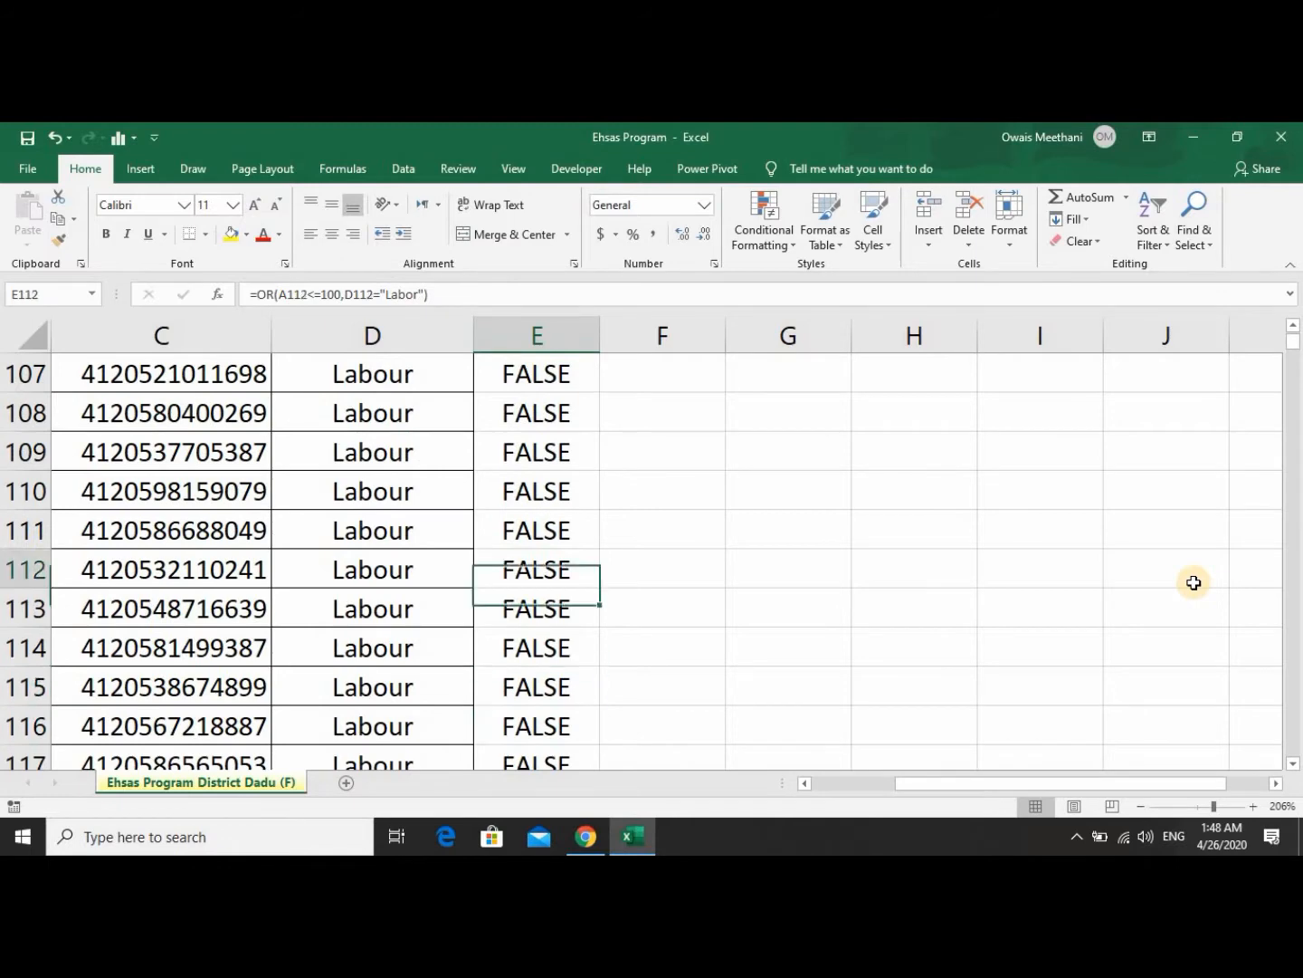
Check the serial number and occupation of the record in row 104 against its OR result.
key(Down)
key(Down)
key(Down)
key(Down)
key(Down)
key(Left)
key(Left)
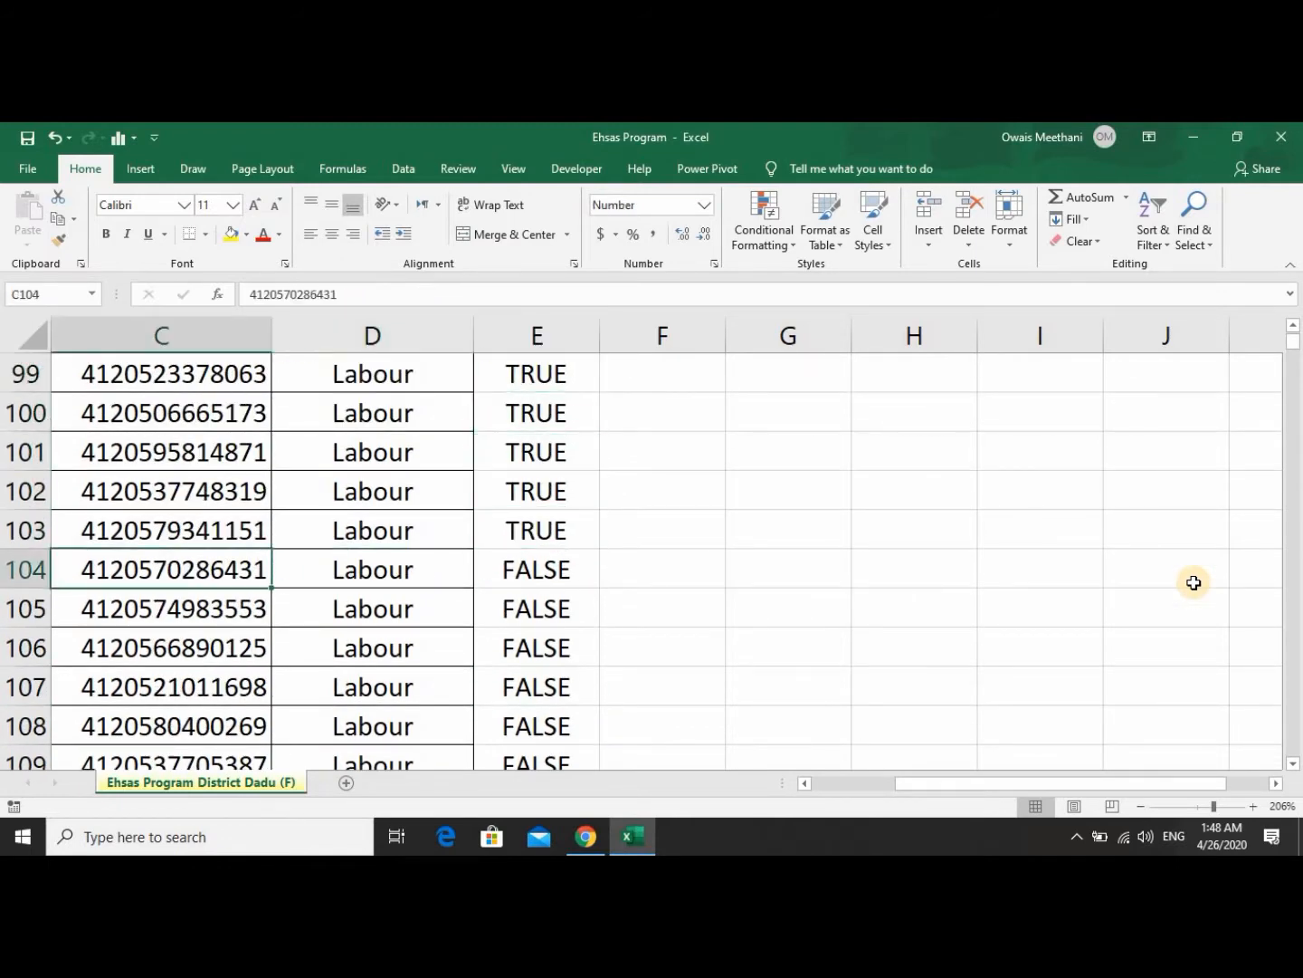
key(Left)
key(Left)
key(Right)
key(Right)
key(Right)
key(Right)
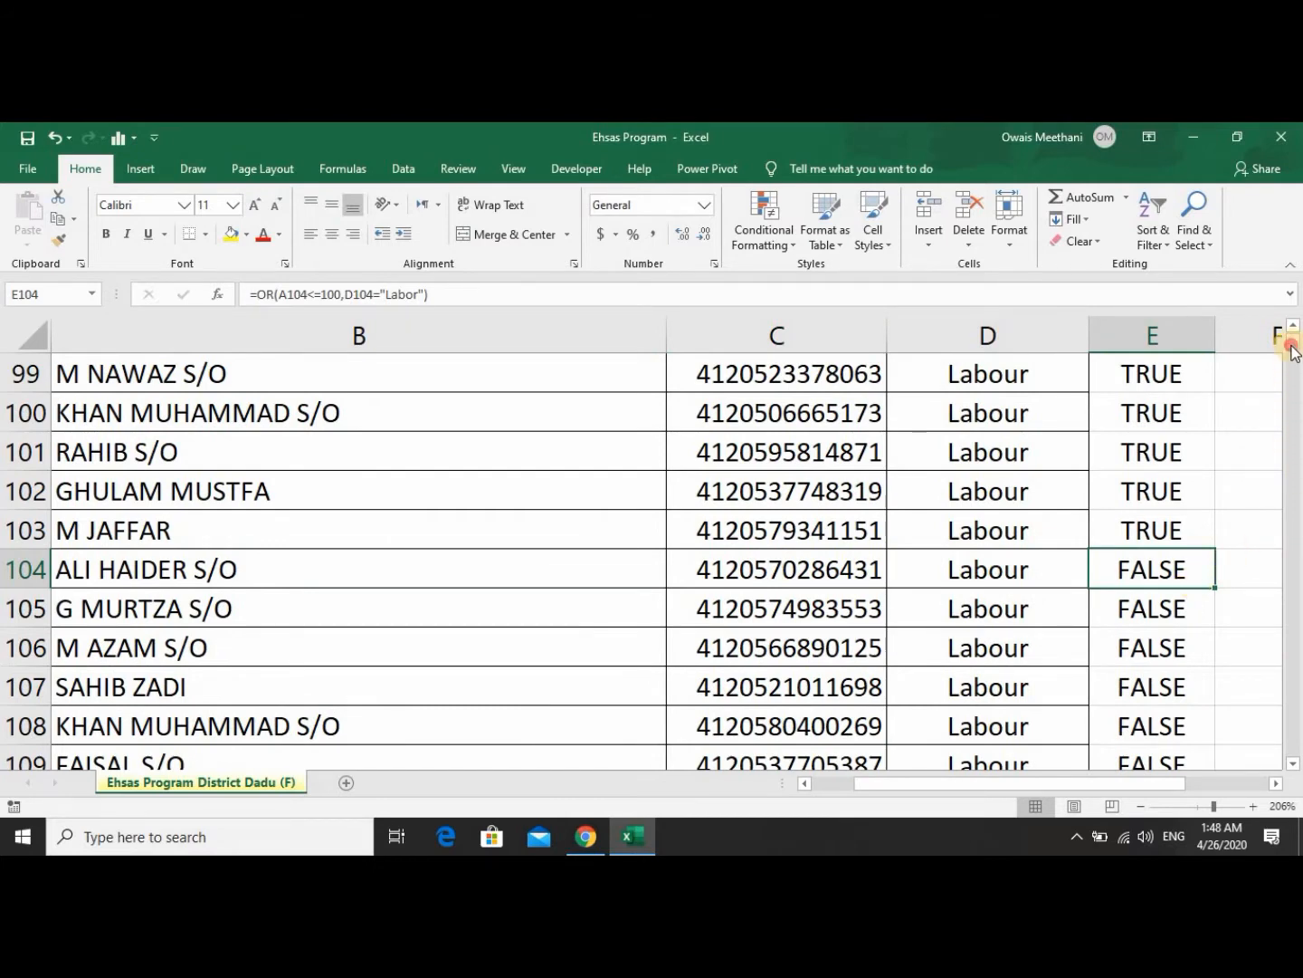
Open the OR formula in cell E4 for editing and copy its D4="Labor" condition.
drag(1292, 351, 1284, 328)
click(1171, 559)
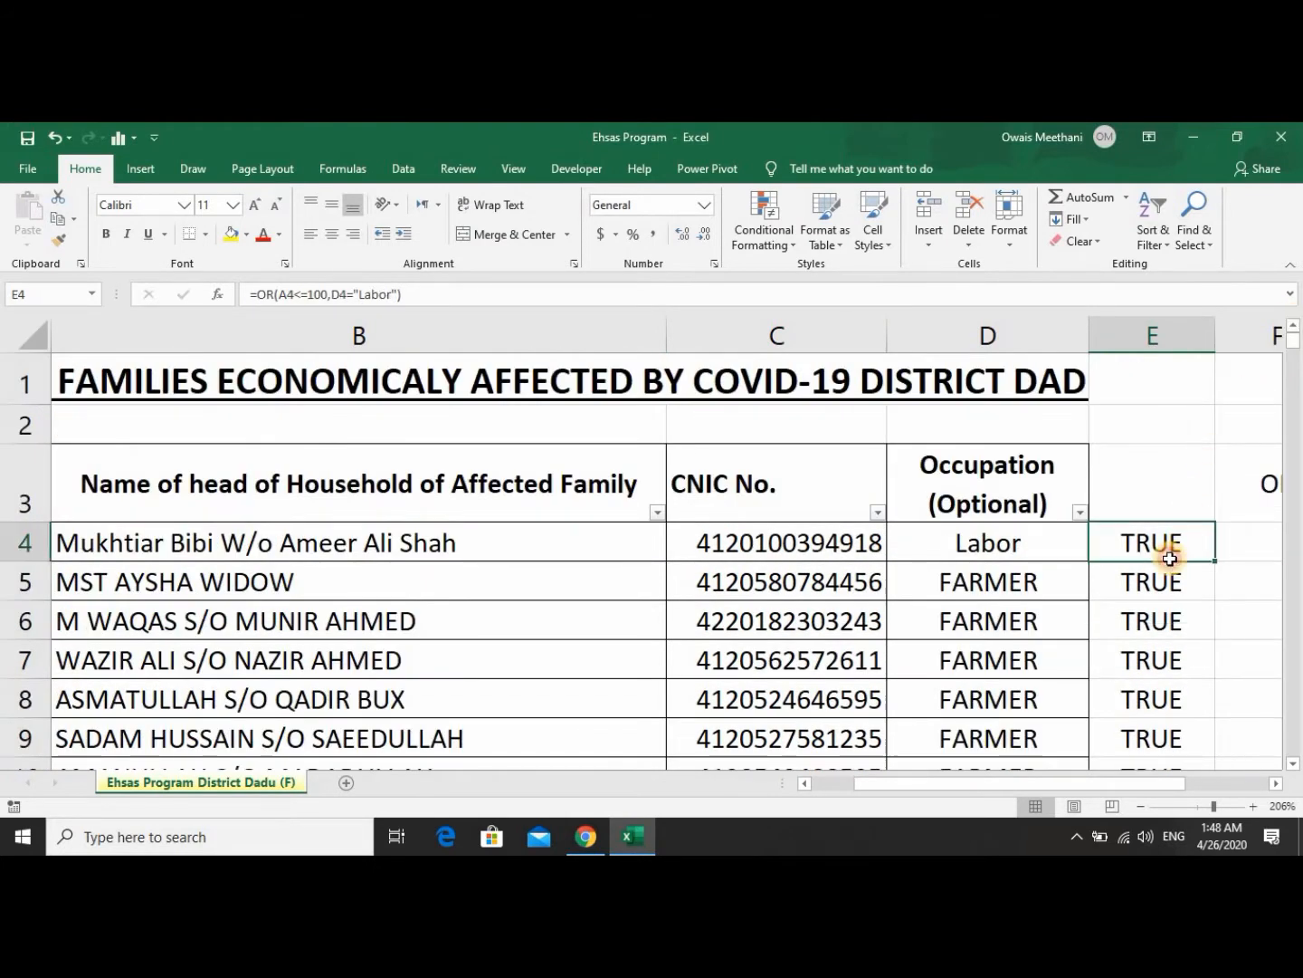
key(ctrl+Down)
drag(1295, 745, 1265, 310)
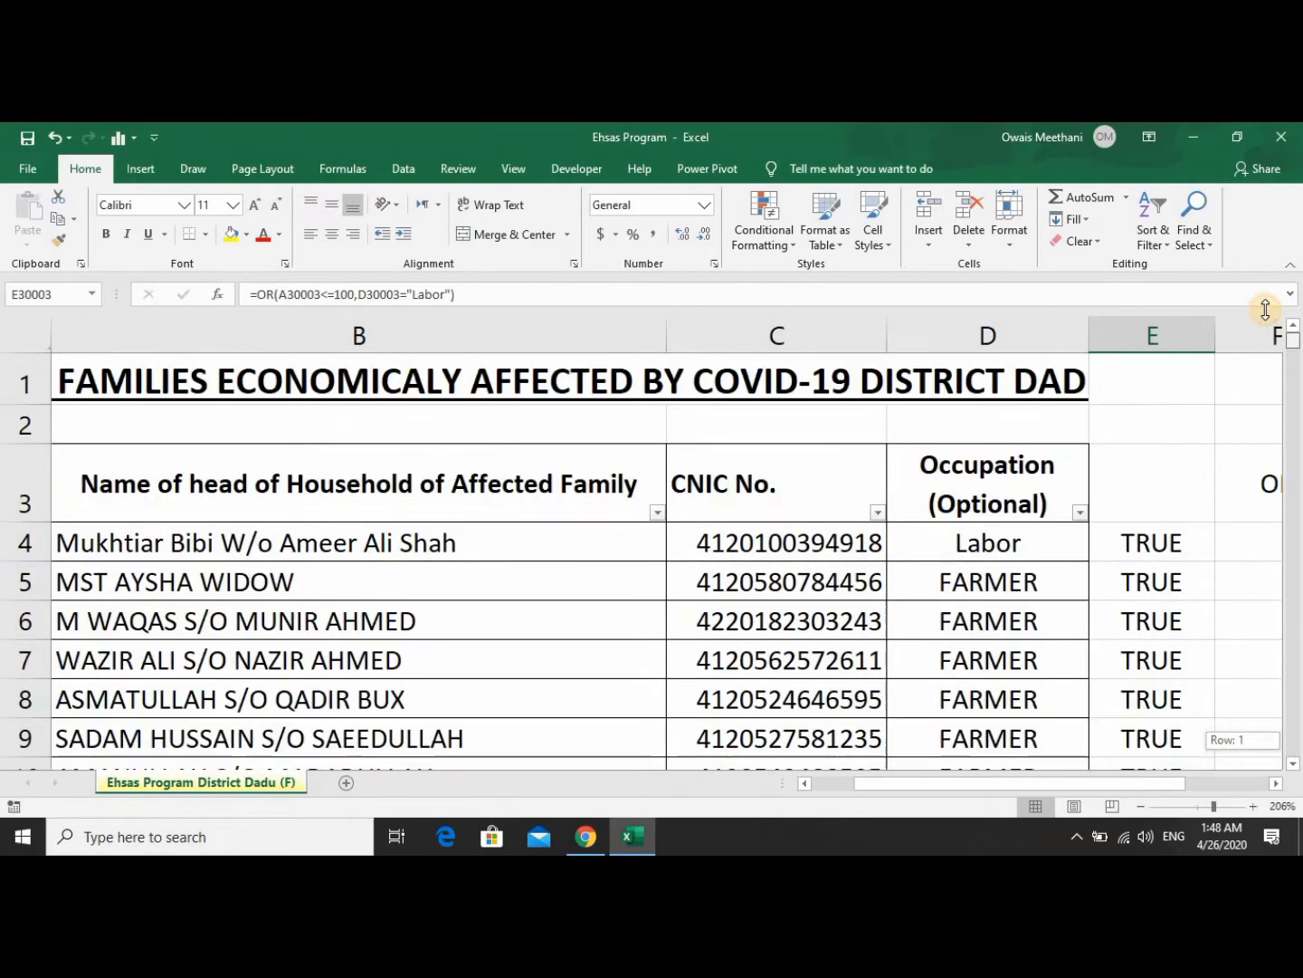
double_click(1178, 543)
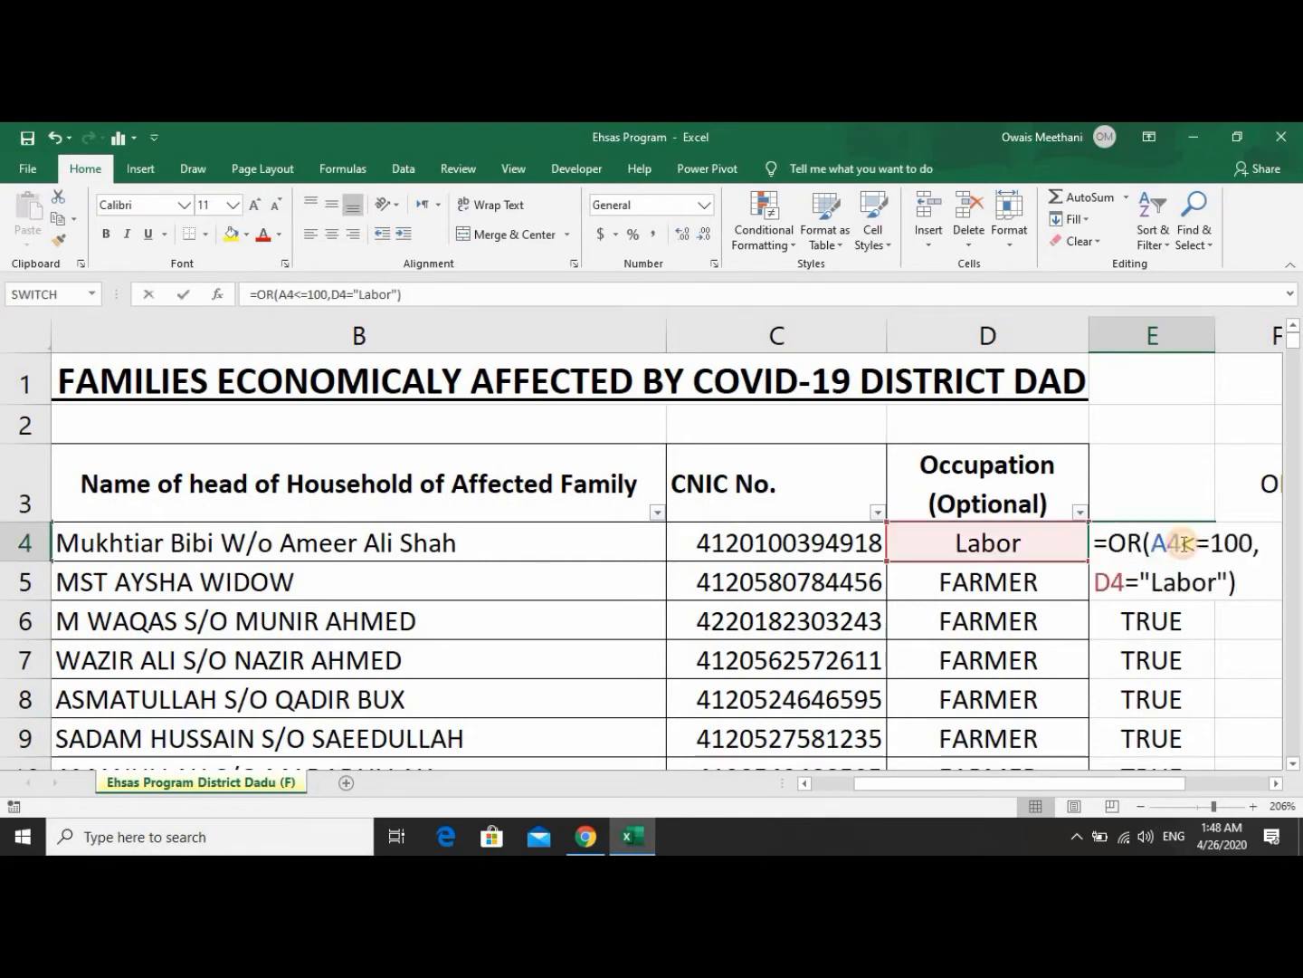
key(Down)
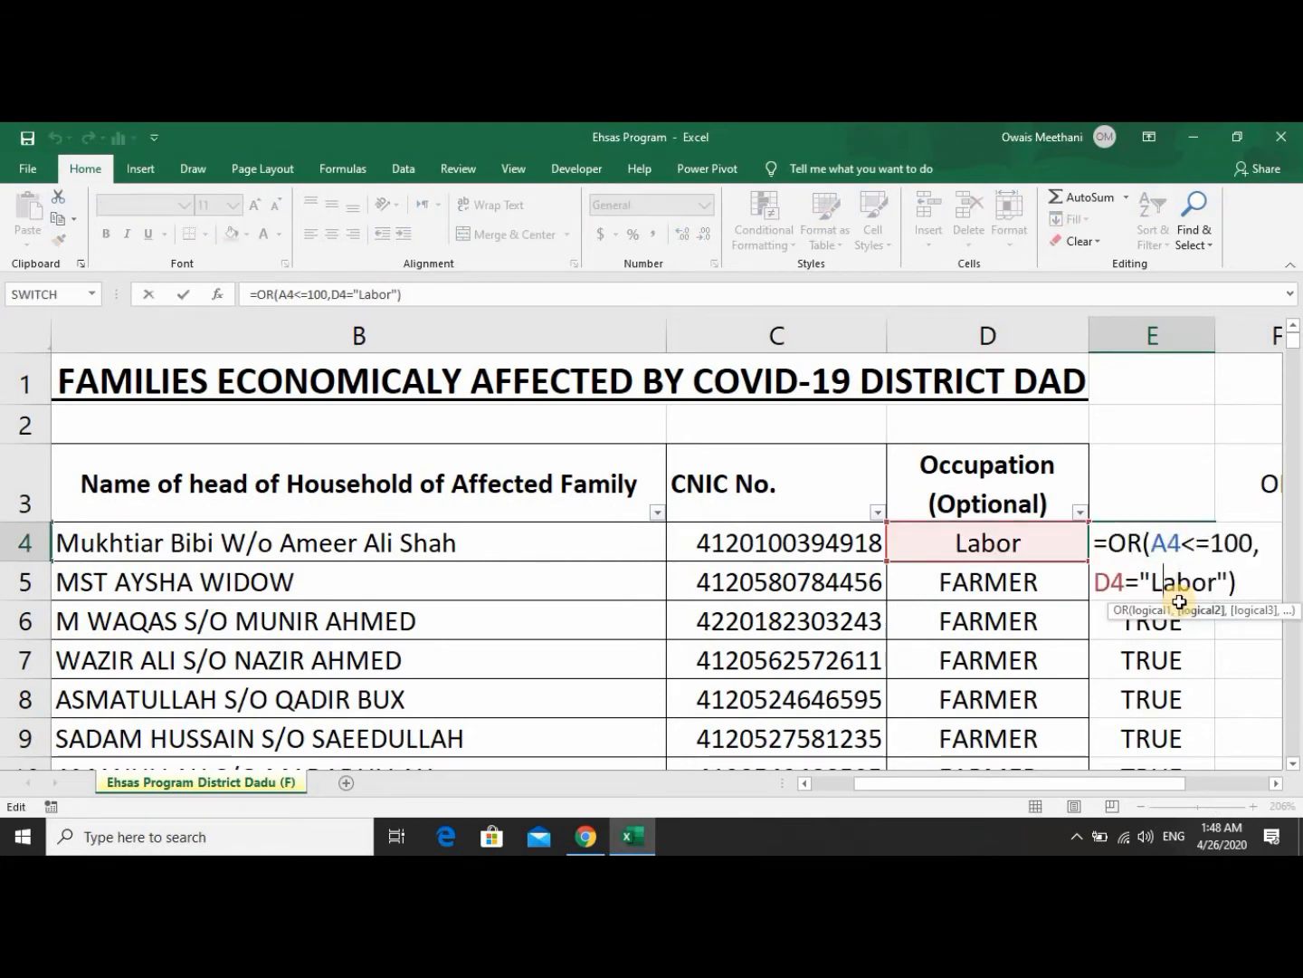
key(shift+Right)
key(shift+Right)
key(shift+Right)
key(shift+Right)
key(shift+Right)
key(shift+Right)
key(shift+Right)
key(shift+Right)
key(shift+Right)
key(shift+Right)
key(shift+Right)
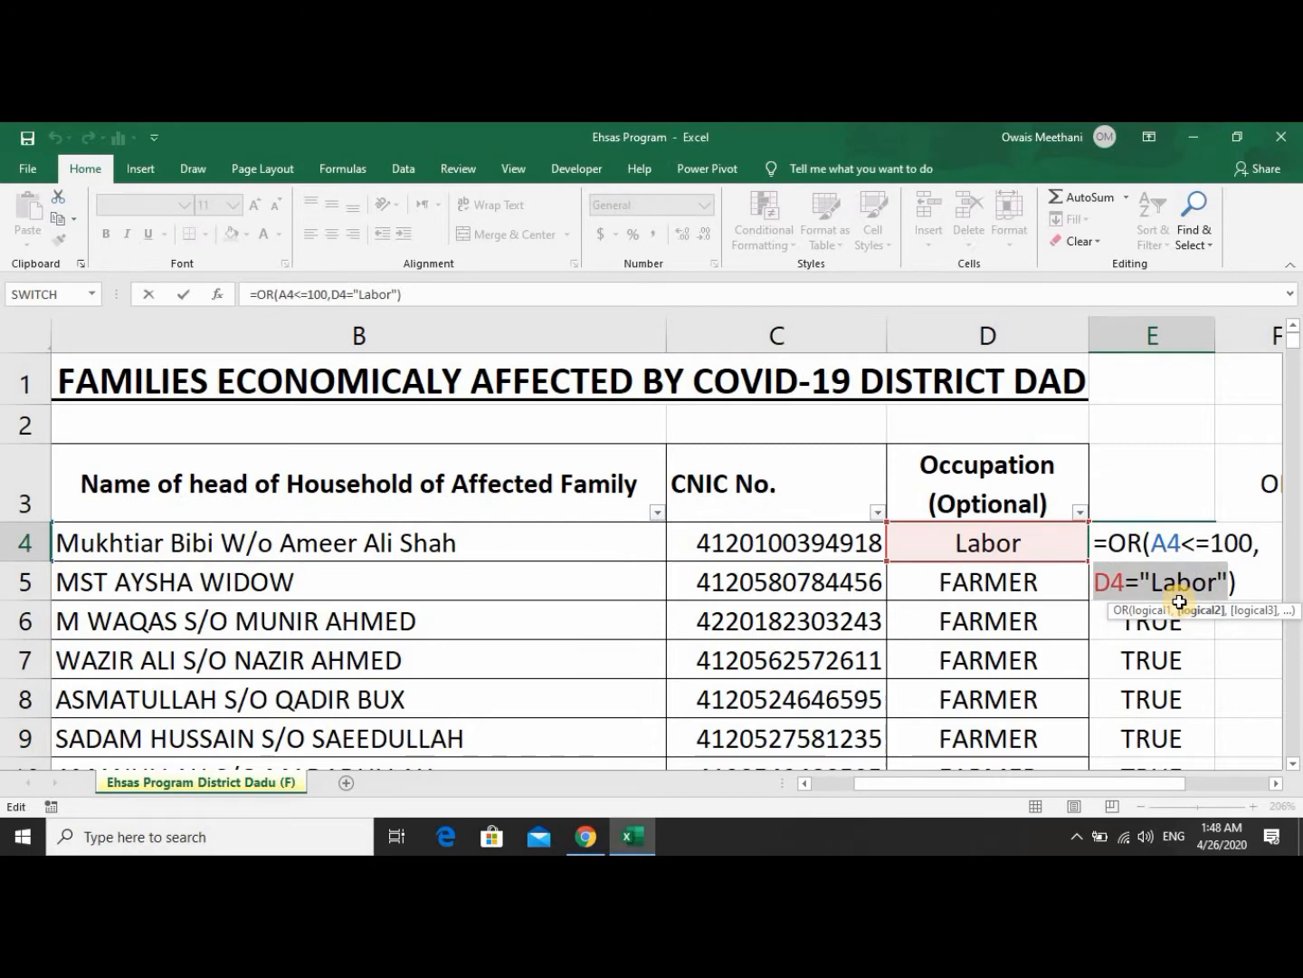
key(ctrl+c)
key(Right)
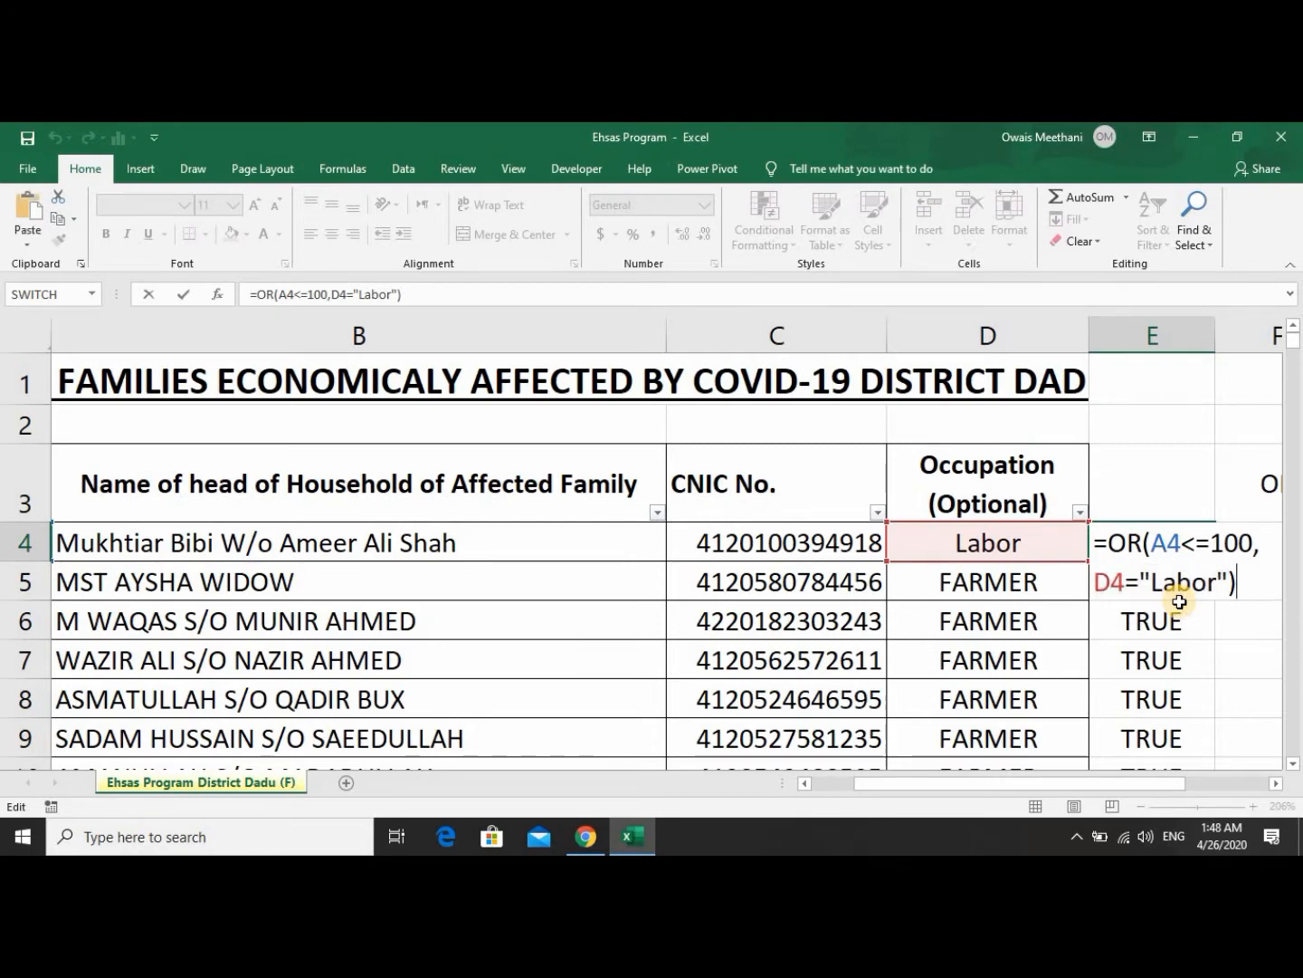
Add D4="Labour" as a third condition to the OR formula in E4 and fill it down column E.
text(,)
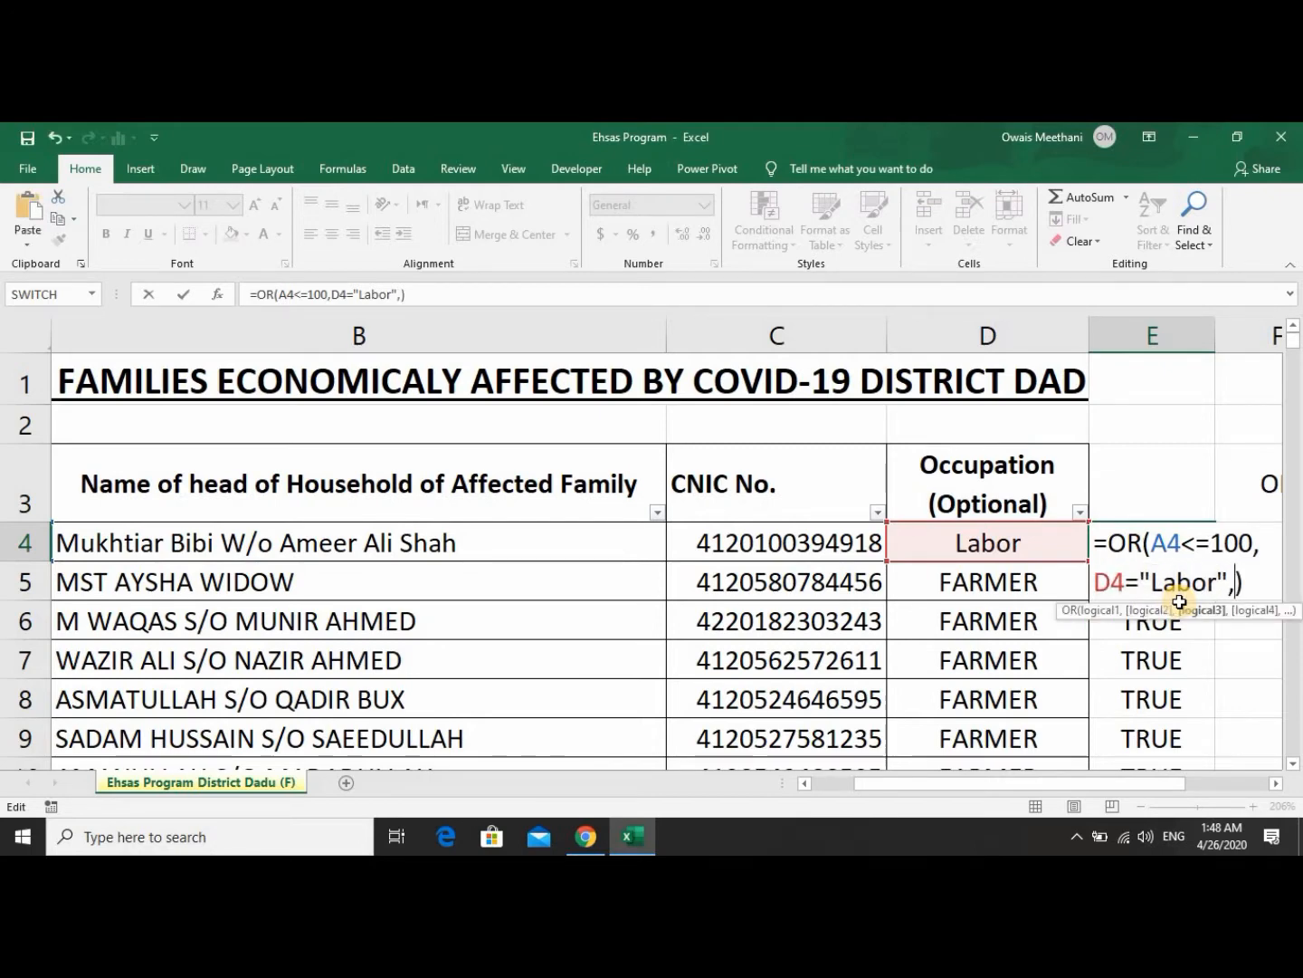
key(ctrl+v)
key(Left)
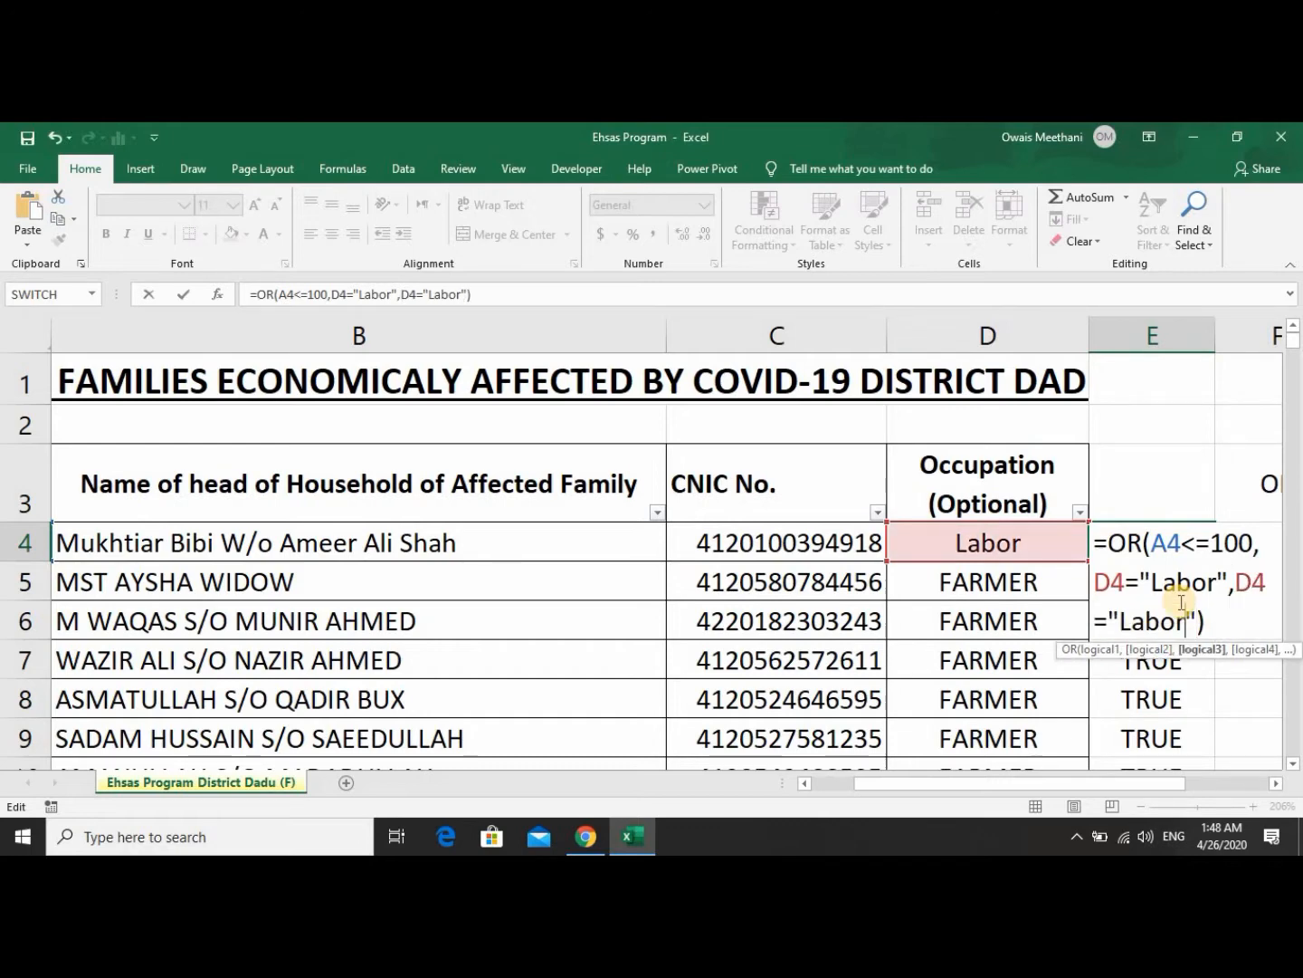
text(u)
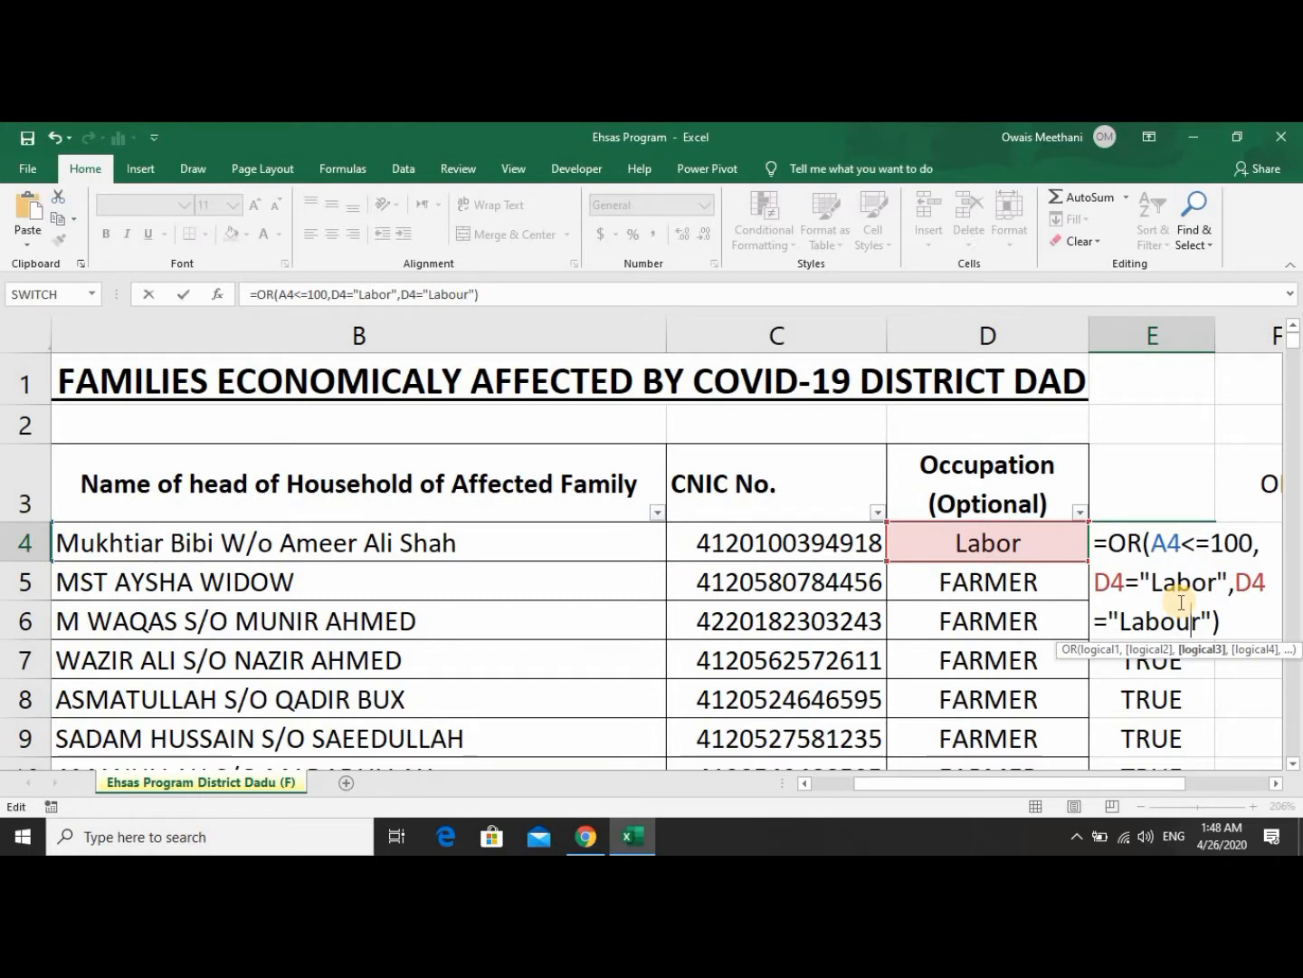
key(Return)
key(Up)
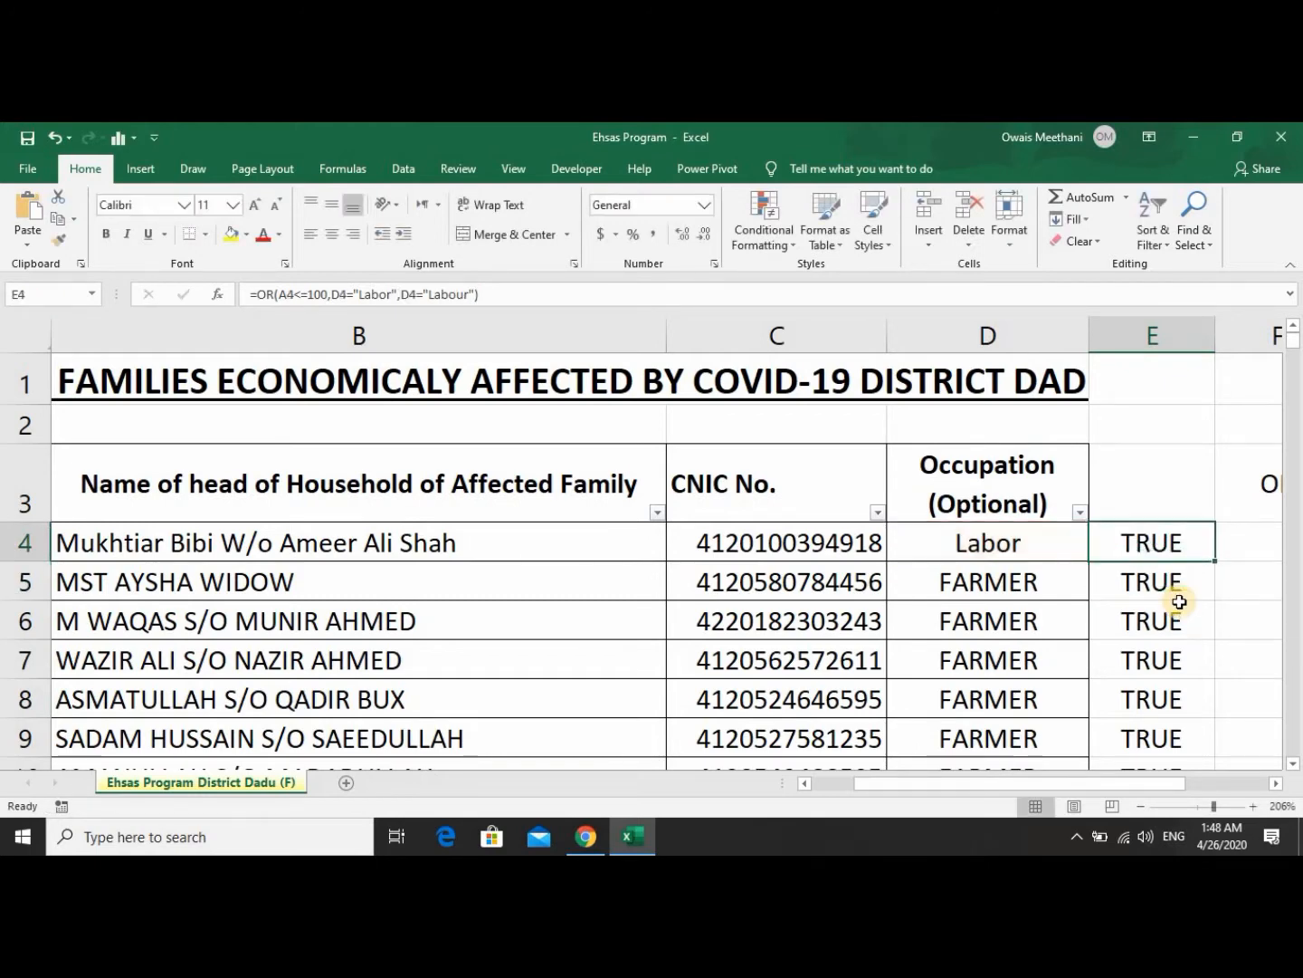
double_click(1215, 563)
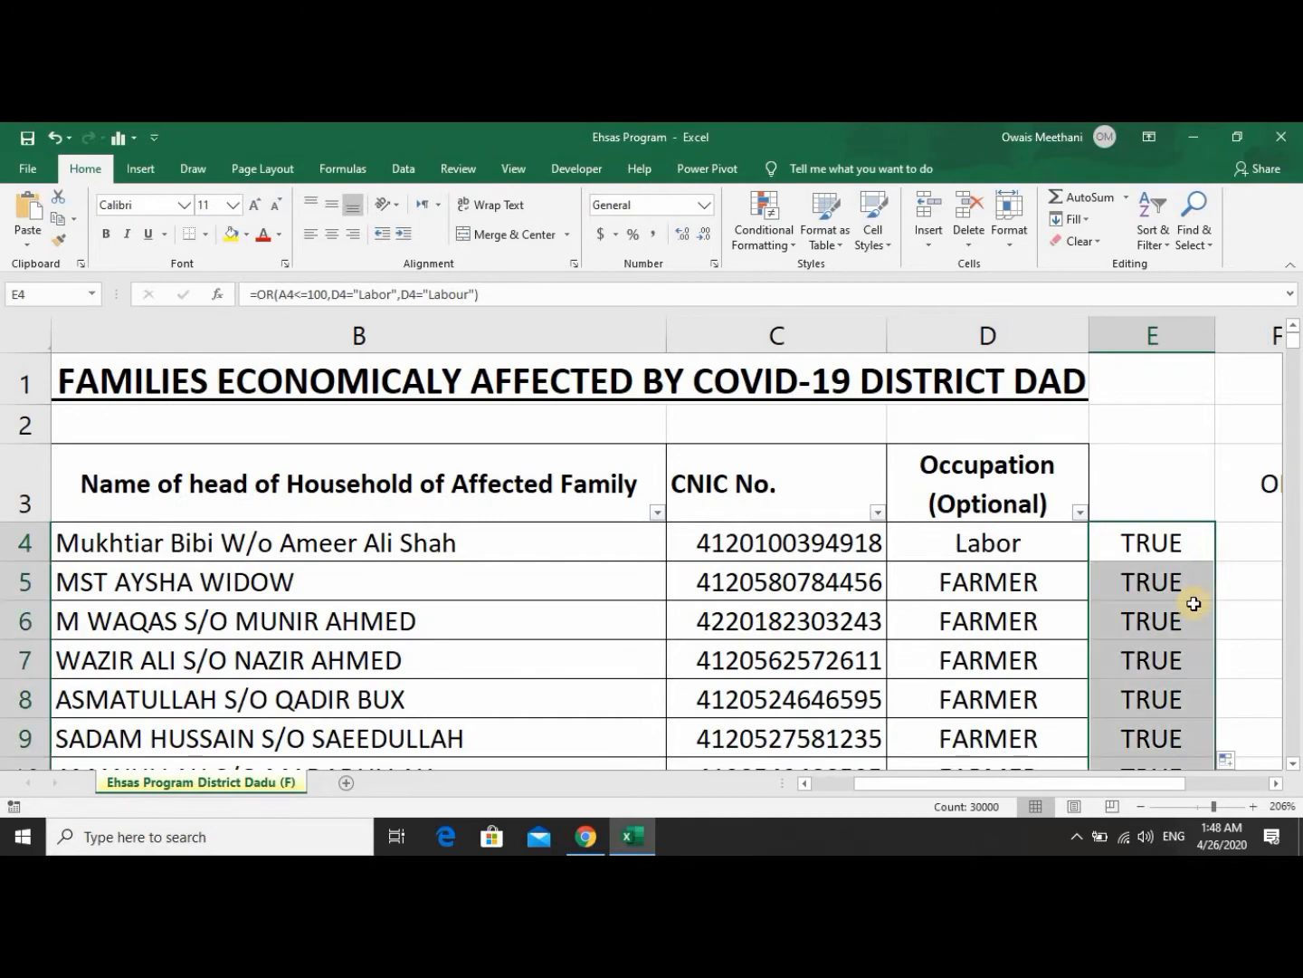
Examine the updated OR results down column E from row 4 to the first Labour records around row 82.
key(Down)
key(Down)
key(Down)
key(Down)
key(Down)
key(Down)
key(Down)
key(Down)
key(Down)
key(Down)
key(Down)
key(Down)
key(Down)
key(Down)
key(Down)
key(Down)
key(Down)
key(Down)
key(Down)
key(Down)
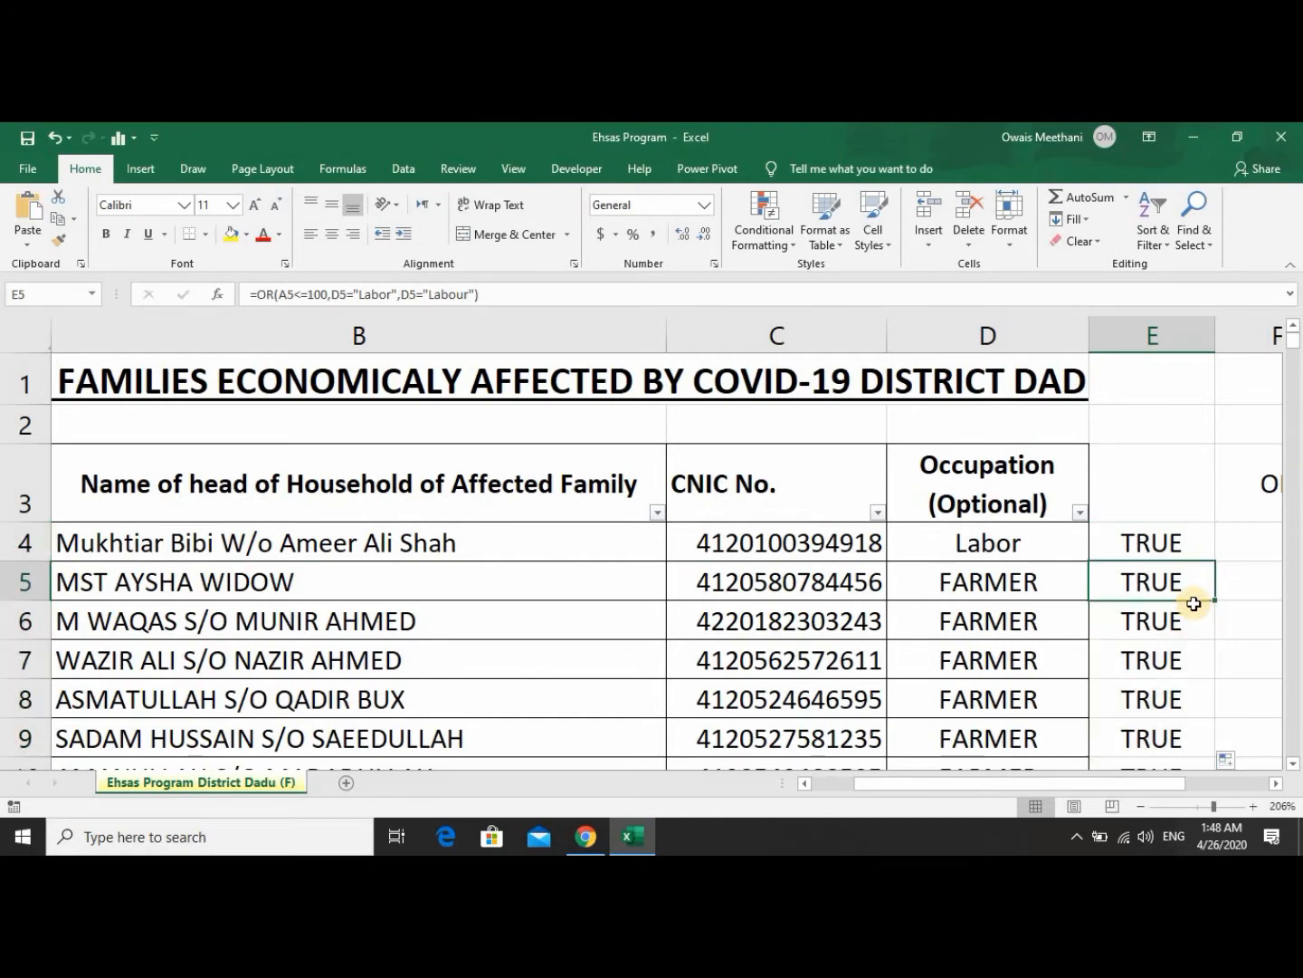
key(Down)
key(Down)
key(Down)
key(Down)
key(Down)
key(Down)
key(Down)
key(Down)
key(Down)
key(Down)
key(Down)
key(Down)
key(Down)
key(Down)
key(Down)
key(Down)
key(Down)
key(Down)
key(Down)
key(Down)
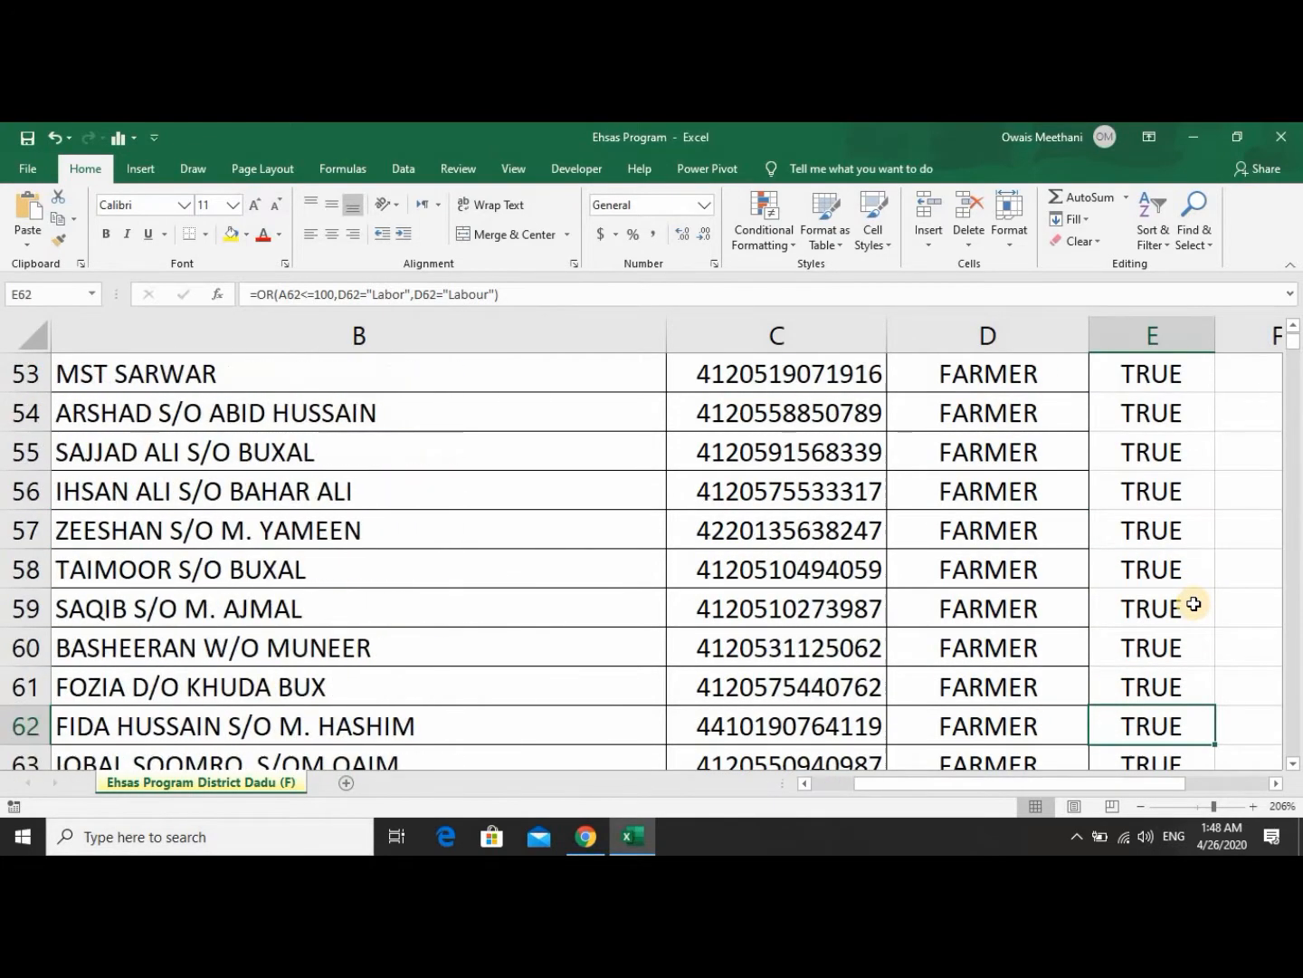
key(Down)
key(Down)
key(Down)
key(Down)
key(Up)
key(Up)
key(Up)
key(Up)
key(Up)
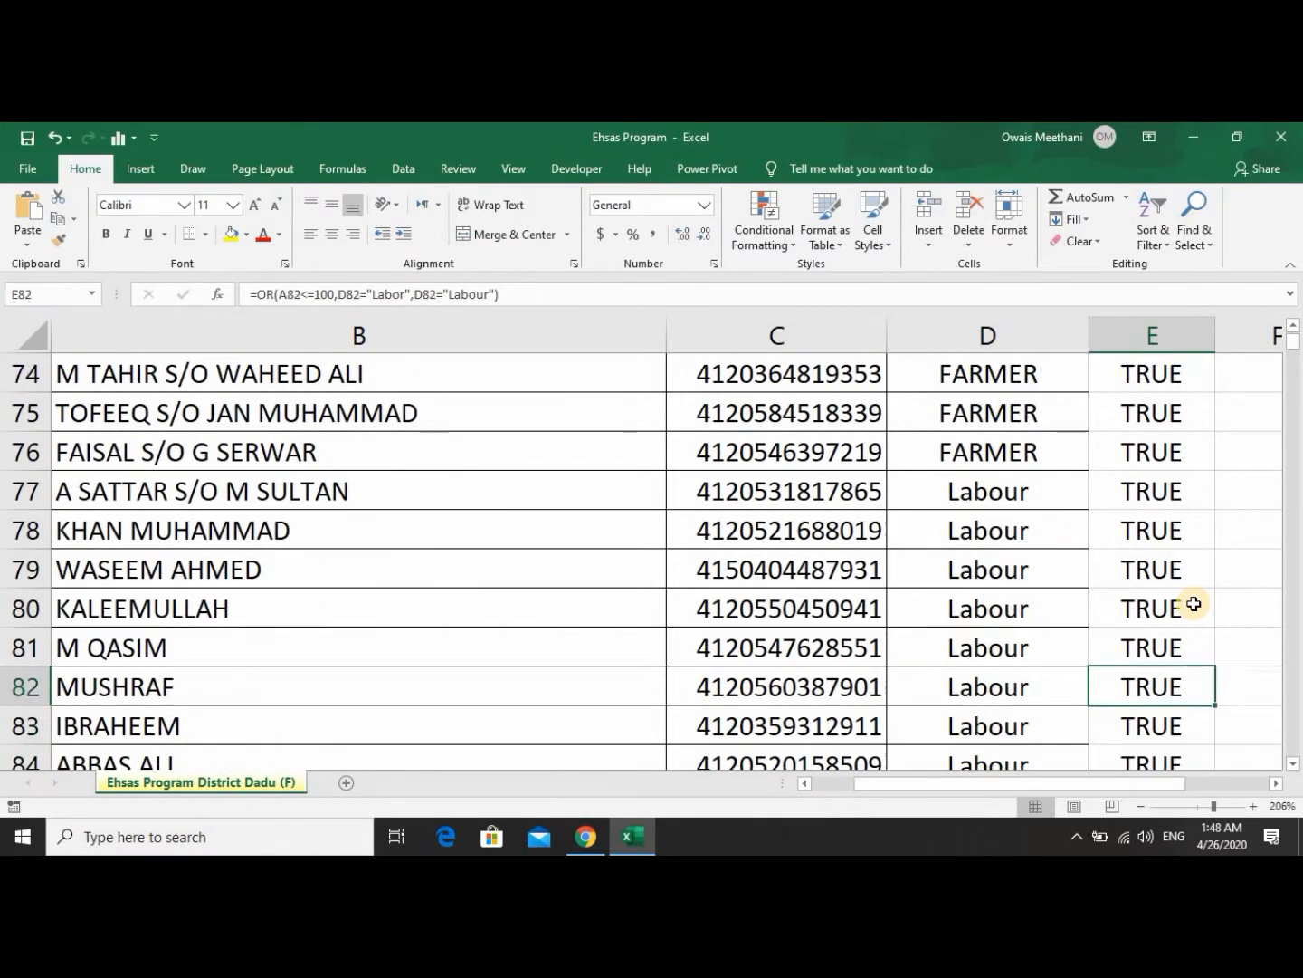
Compare the Labour and FARMER occupations with their OR results in column E between rows 82 and 102.
key(Down)
key(Down)
key(Down)
key(Down)
key(Down)
key(Down)
key(Down)
key(Down)
key(Down)
key(Down)
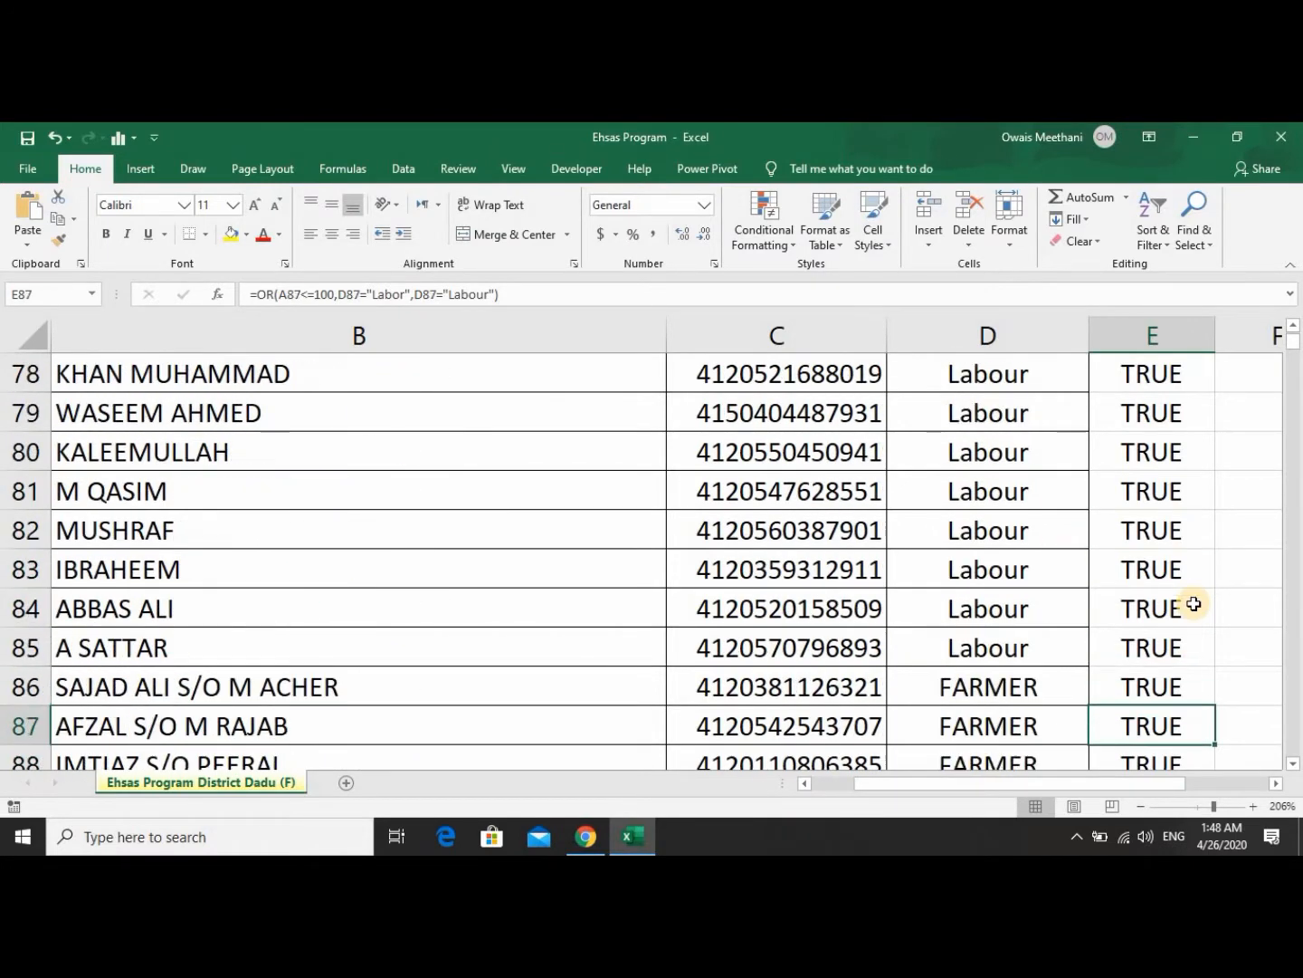
key(Up)
key(Up)
key(Up)
key(Down)
key(Down)
key(Down)
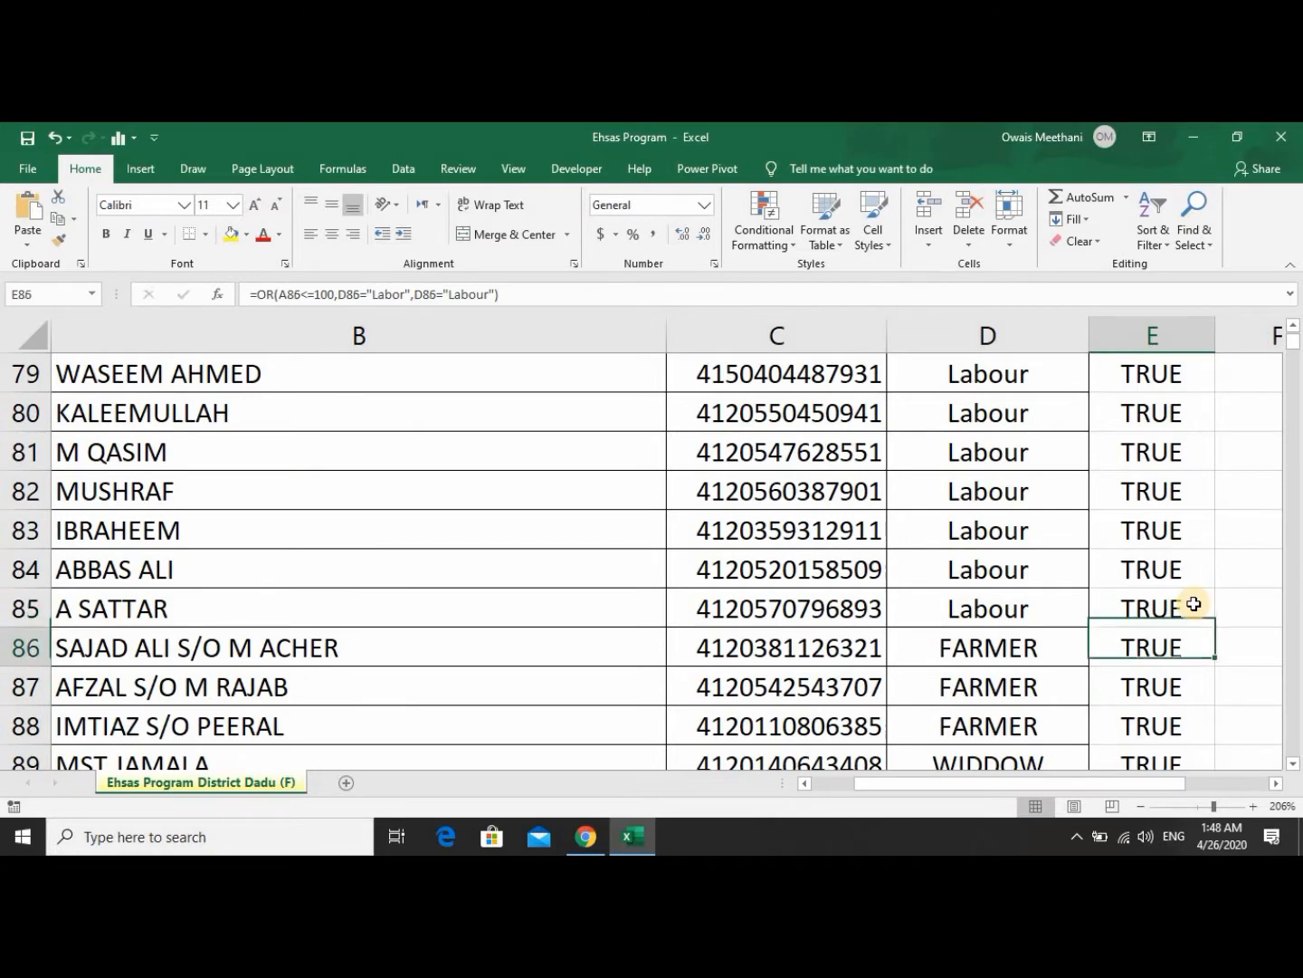
key(Up)
key(Down)
key(Down)
key(Down)
key(Down)
key(Down)
key(Down)
key(Down)
key(Down)
key(Down)
key(Down)
key(Down)
key(Down)
key(Down)
key(Down)
key(Down)
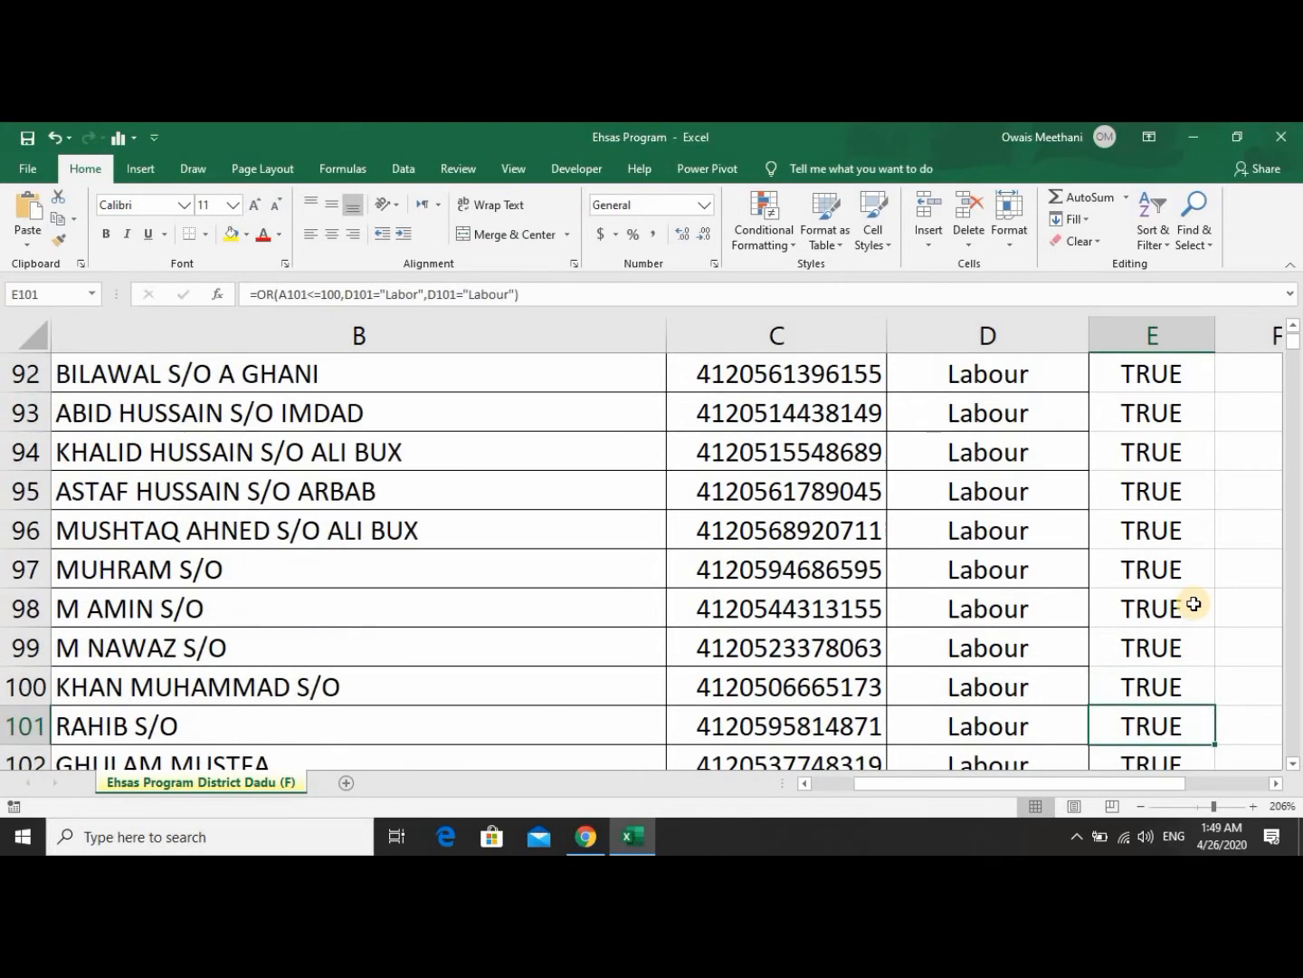
key(Up)
key(Up)
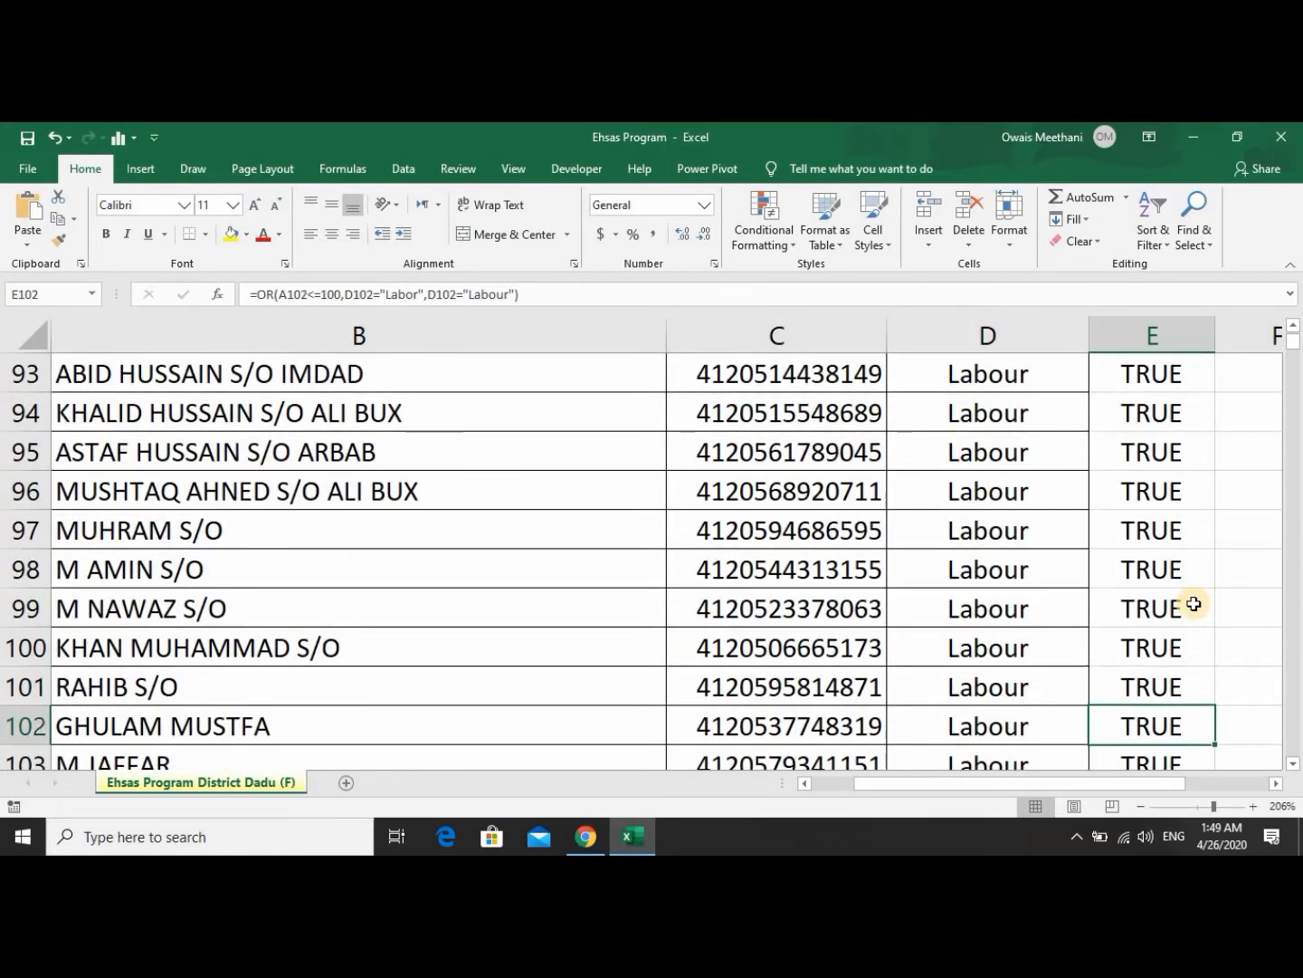
Examine the OR results in column E against the occupations in column D from row 102 down to row 296.
key(Down)
key(Down)
key(Down)
key(Down)
key(Down)
key(Down)
key(Down)
key(Down)
key(Down)
key(Down)
key(Down)
key(Down)
key(Down)
key(Down)
key(Down)
key(Down)
key(Down)
key(Down)
key(Down)
key(Down)
key(Down)
key(Down)
key(Down)
key(Down)
key(Down)
key(Down)
key(Down)
key(Down)
key(Down)
key(Down)
key(Down)
key(Down)
key(Down)
key(Down)
key(Down)
key(Down)
key(Down)
key(Down)
key(Down)
key(Down)
key(Down)
key(Down)
key(Down)
key(Down)
key(Down)
key(Down)
key(Down)
key(Down)
key(Down)
key(Down)
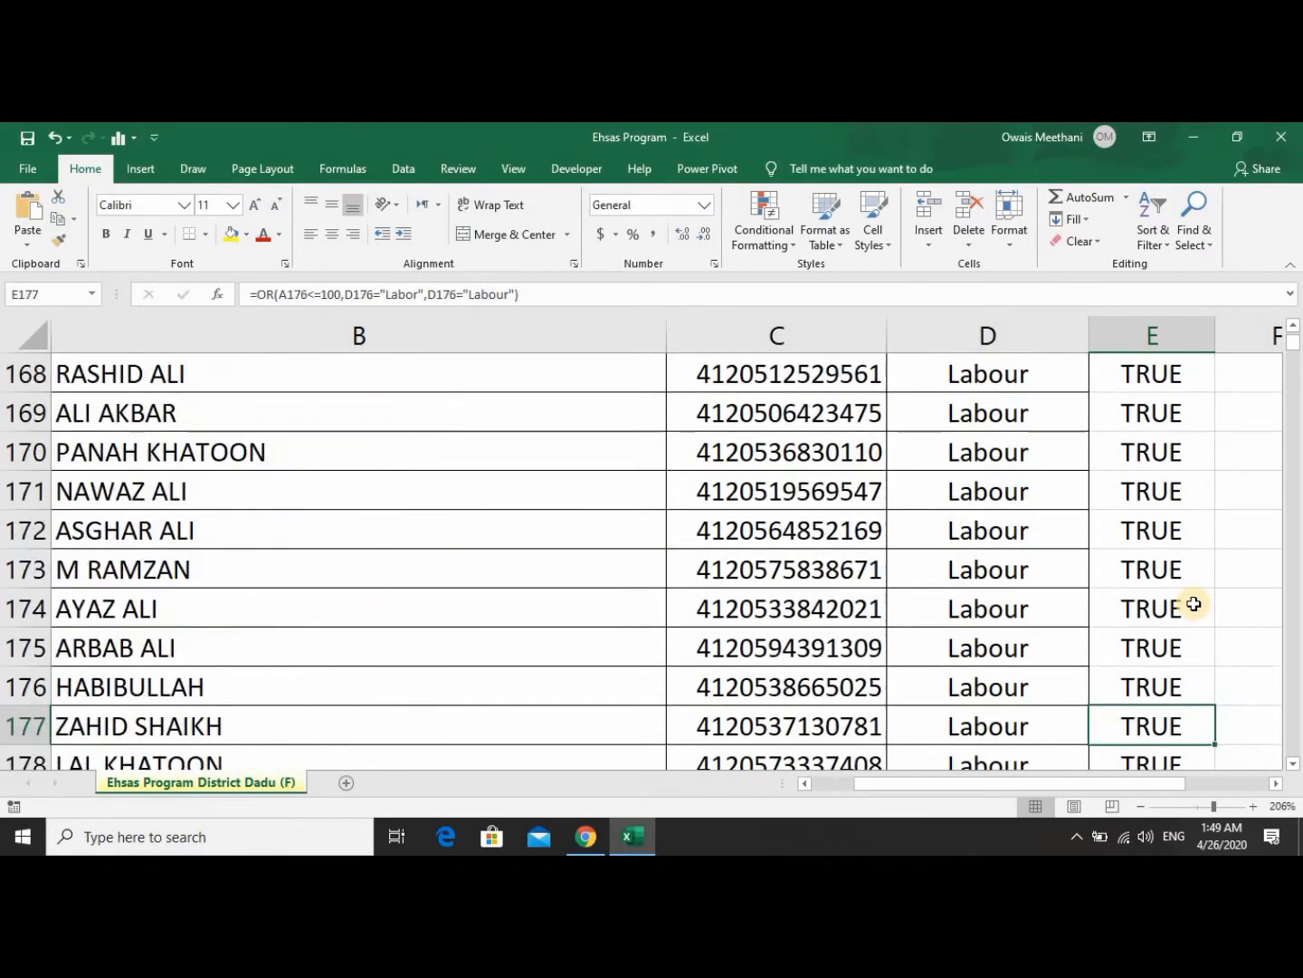
key(Down)
key(Down)
key(Down)
key(Down)
key(Down)
key(Down)
key(Down)
key(Down)
key(Down)
key(Down)
key(Down)
key(Down)
key(Down)
key(Down)
key(Down)
key(Down)
key(Down)
key(Down)
key(Down)
key(Down)
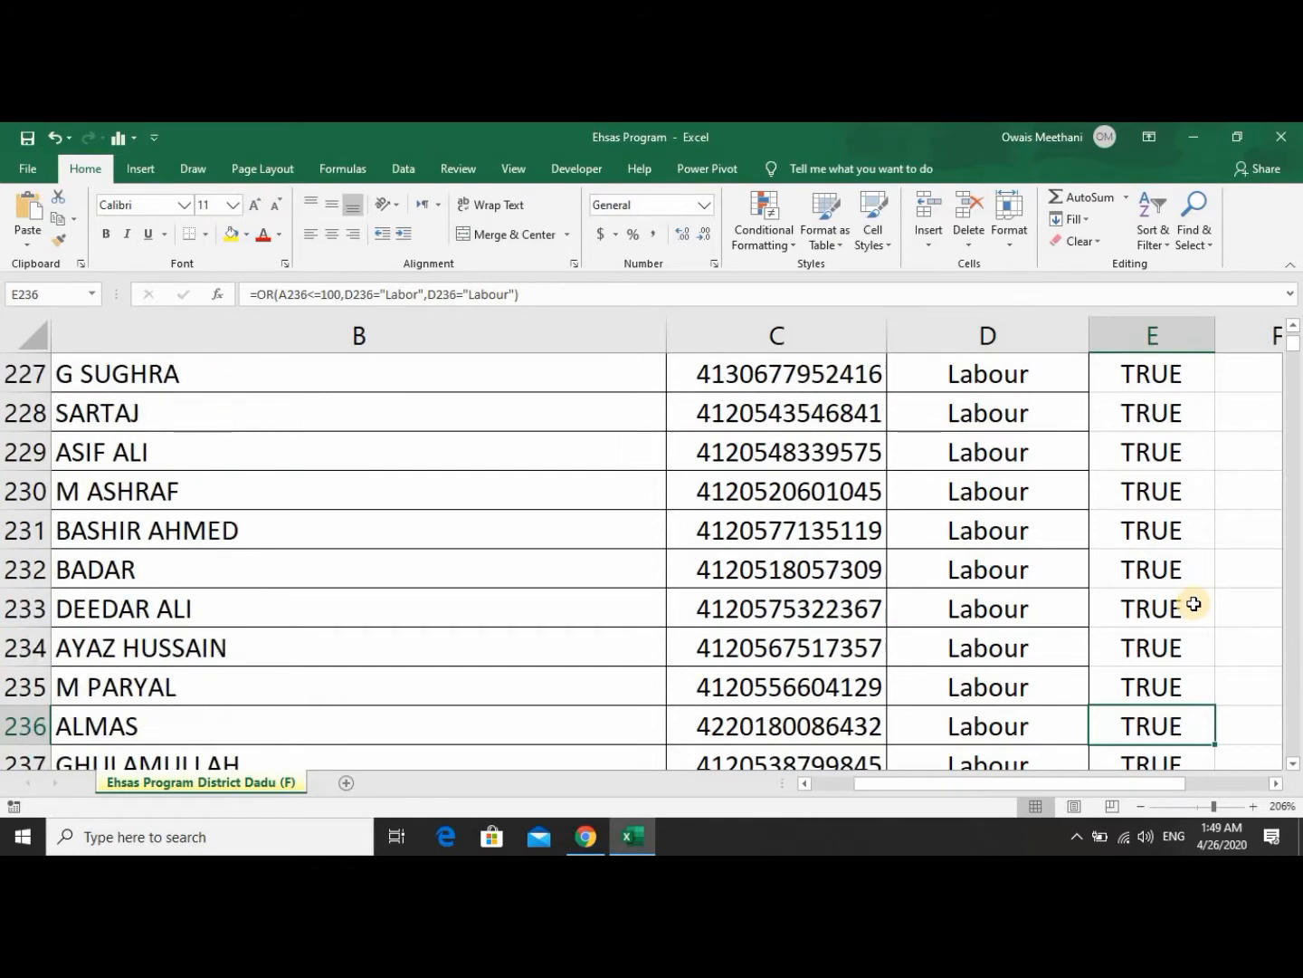
key(Down)
key(Down)
key(Down)
key(Down)
key(Down)
key(Down)
key(Down)
key(Down)
key(Down)
key(Down)
key(Down)
key(Down)
key(Down)
key(Down)
key(Down)
key(Down)
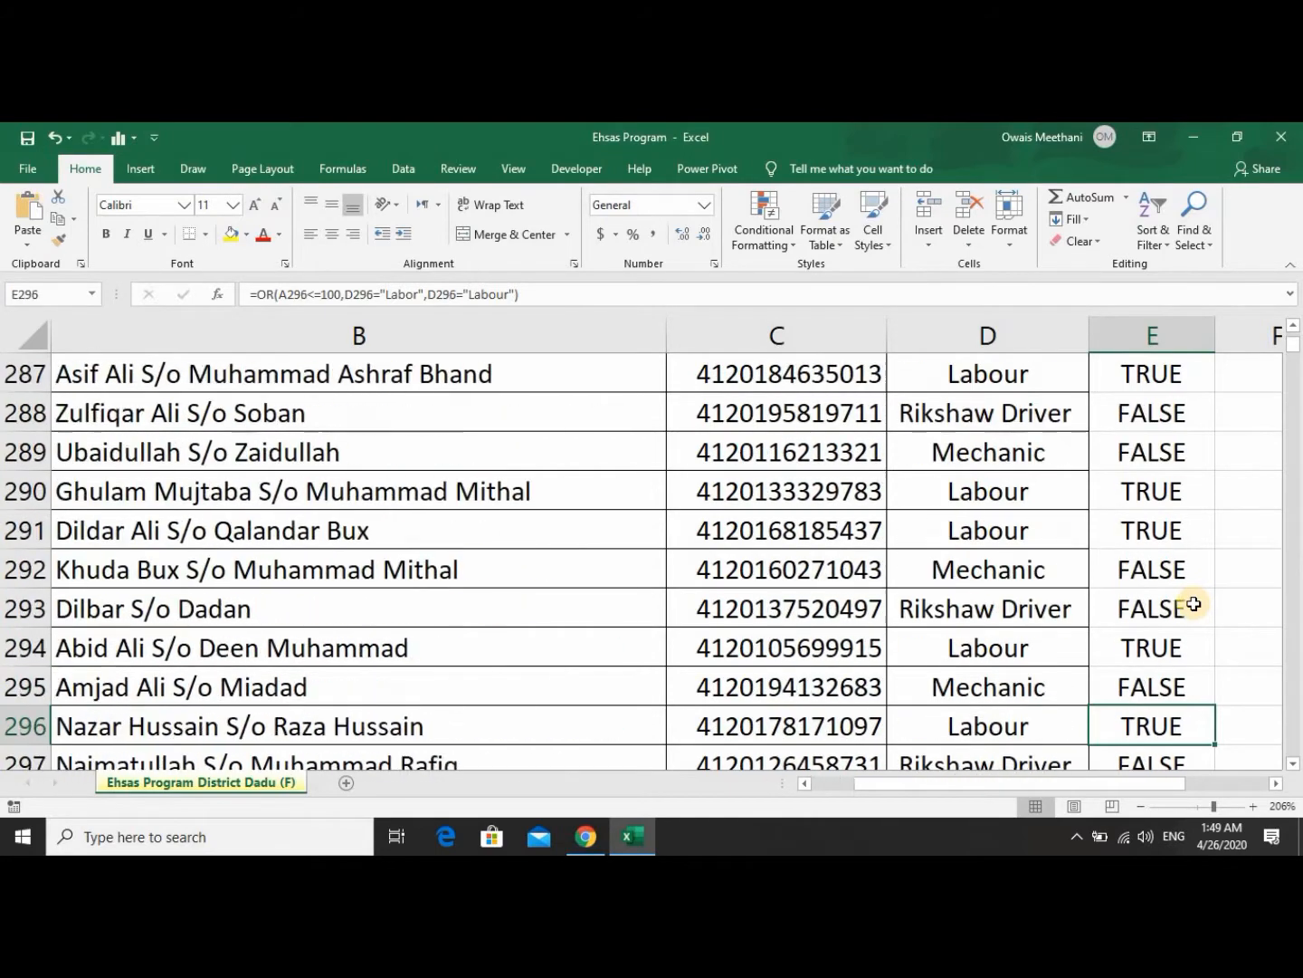
Compare the serial number and Rikshaw Driver occupation in row 286 with the OR result in E286.
key(Up)
key(Up)
key(Up)
key(Up)
key(Up)
key(Up)
key(Up)
key(Up)
key(Up)
key(Up)
key(Up)
key(Up)
key(Down)
key(Down)
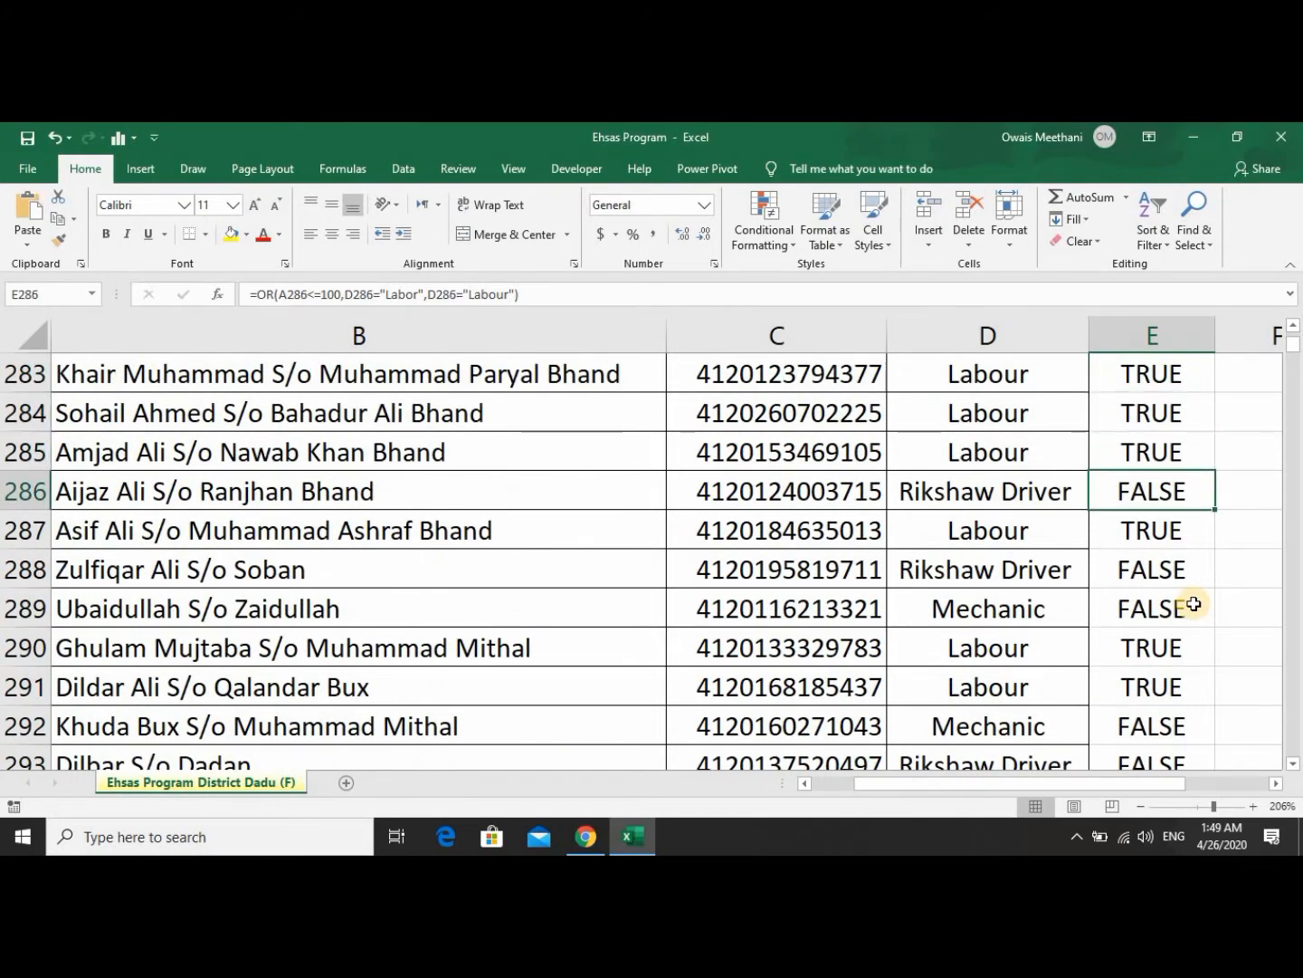
key(Left)
key(Left)
key(Left)
key(Left)
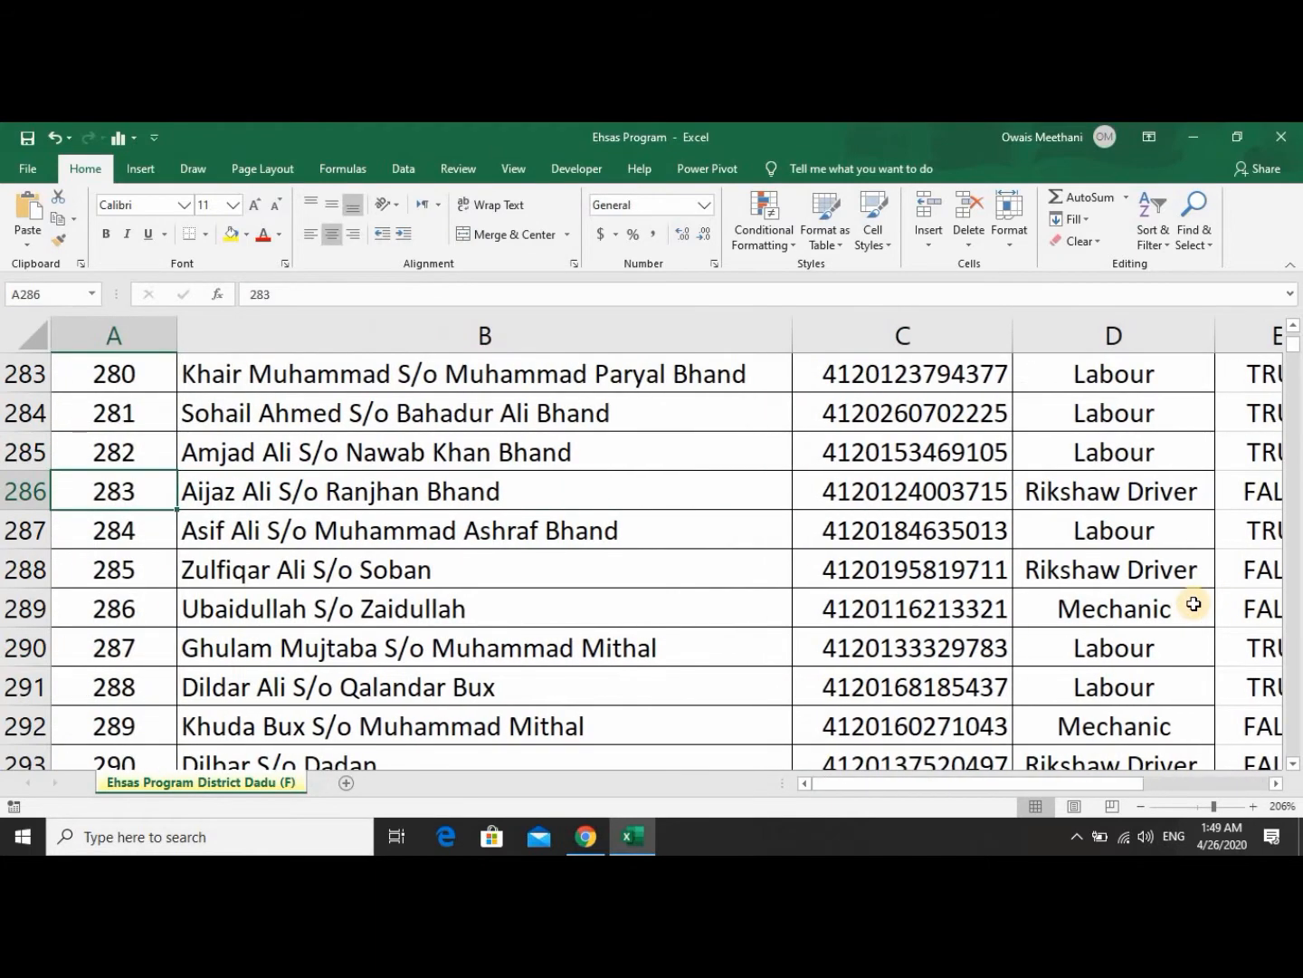
key(Right)
key(Right)
key(Right)
key(Right)
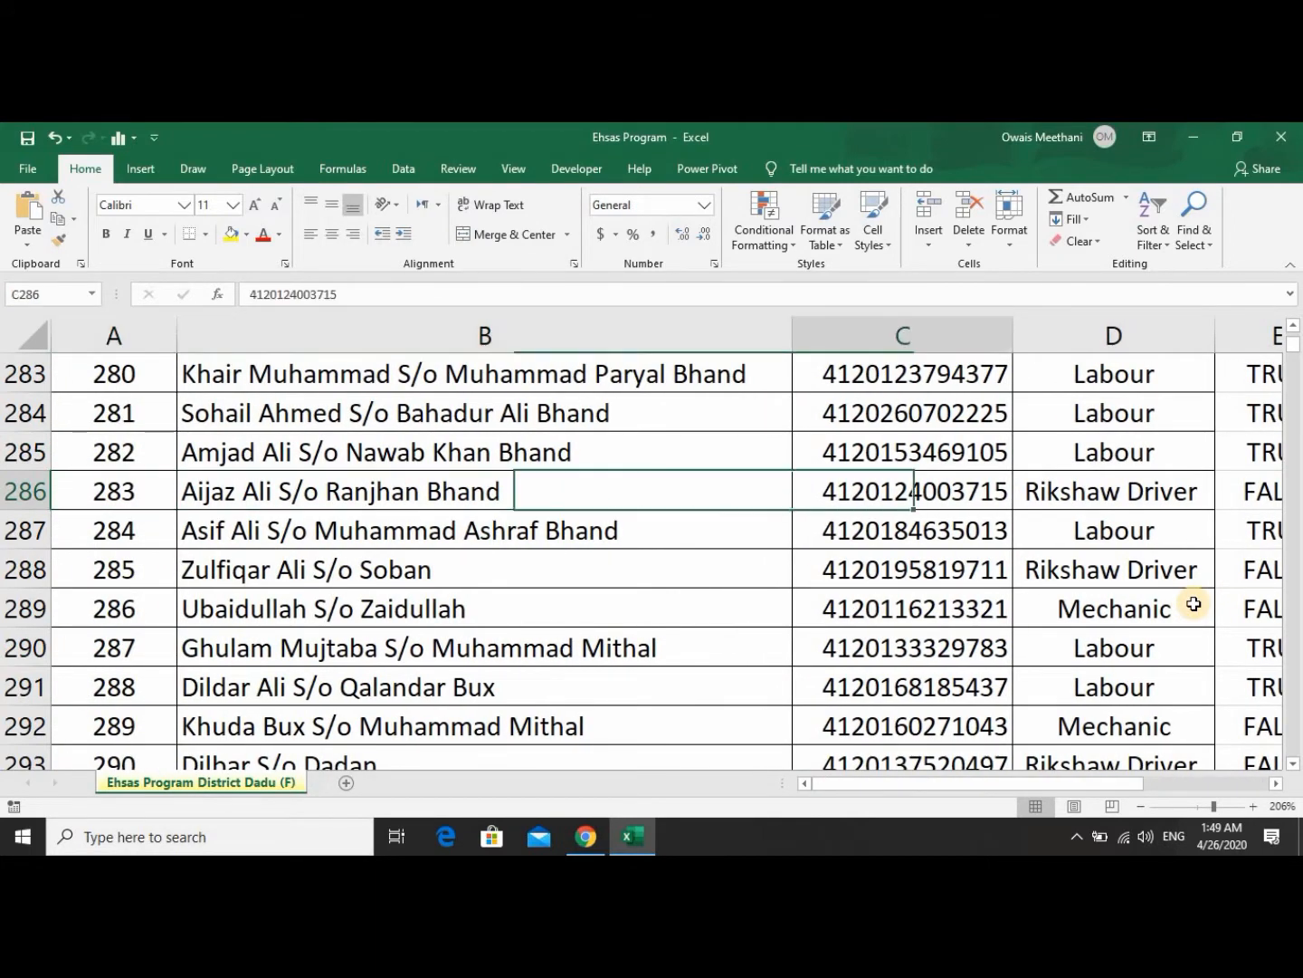
key(Left)
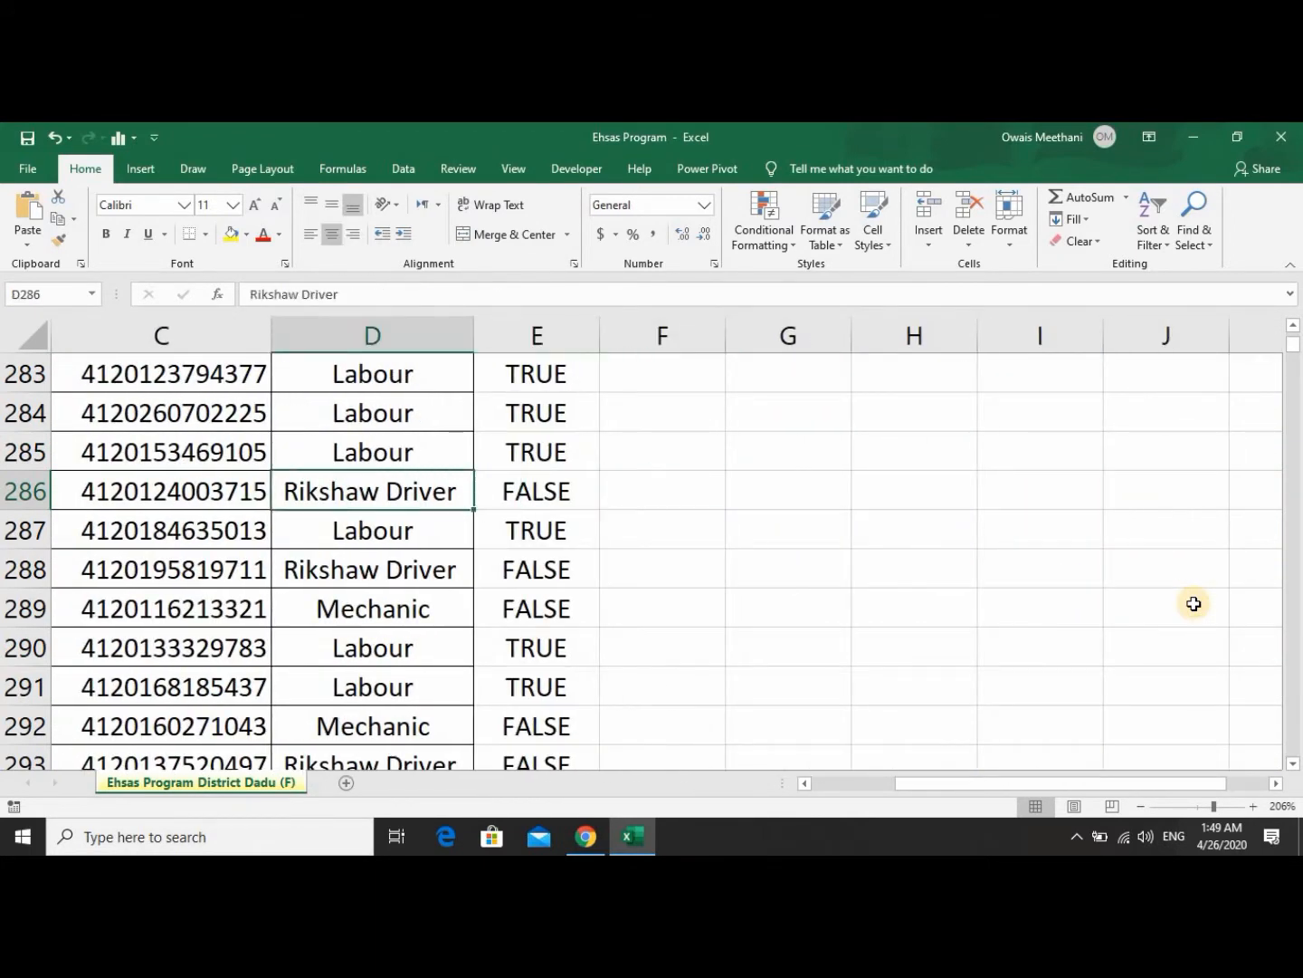
key(Right)
key(Right)
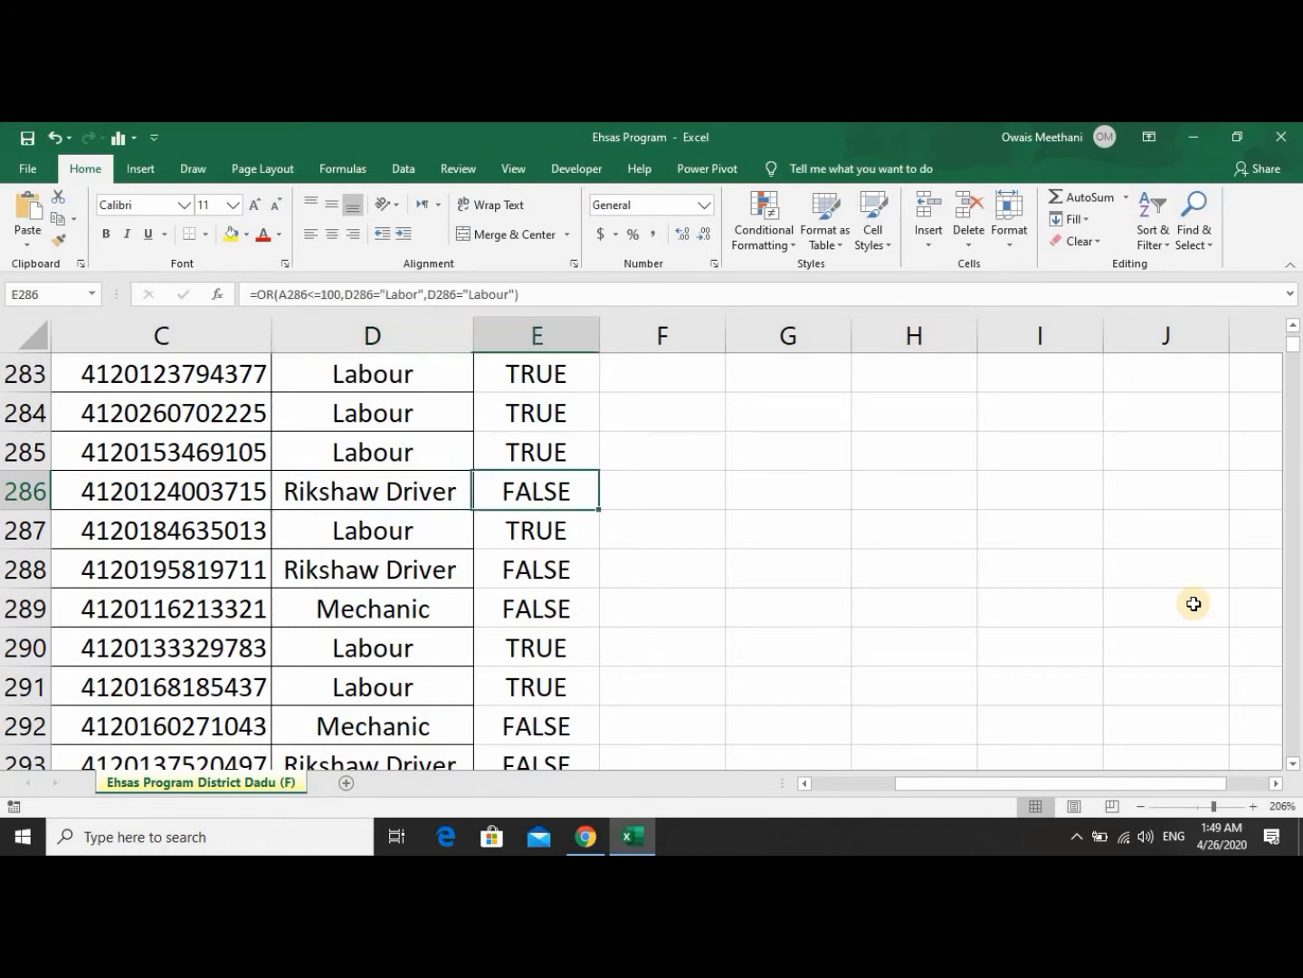
key(Left)
key(Left)
key(Right)
Review the OR results in column E against the occupations from row 286 back up to the start of the list.
key(Up)
key(Up)
key(Up)
key(Up)
key(Up)
key(Up)
key(Up)
key(Up)
key(Up)
key(Up)
key(Up)
key(Up)
key(Up)
key(Up)
key(Up)
key(Up)
key(Up)
key(Up)
key(Up)
key(Up)
key(Up)
key(Up)
key(Up)
key(Up)
key(Up)
key(Up)
key(Up)
key(Up)
key(Up)
key(Up)
key(Up)
key(Up)
key(Up)
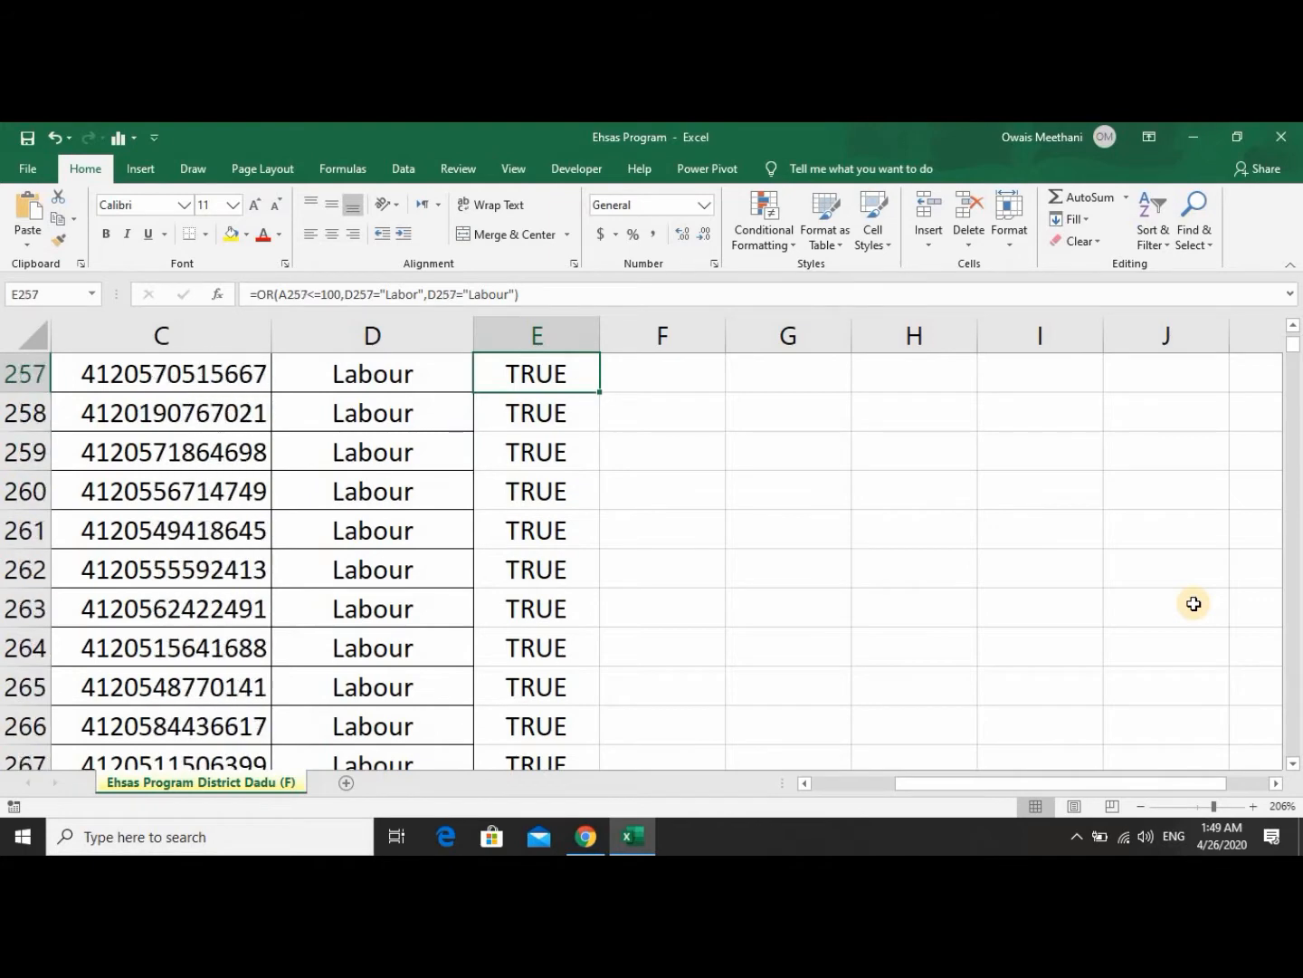
key(Up)
key(Up)
key(Up)
key(Up)
key(Up)
key(Up)
key(Up)
key(Up)
key(Up)
key(Up)
key(Up)
key(Up)
key(Up)
key(Up)
key(Up)
key(Up)
key(Up)
key(Up)
key(Up)
key(Up)
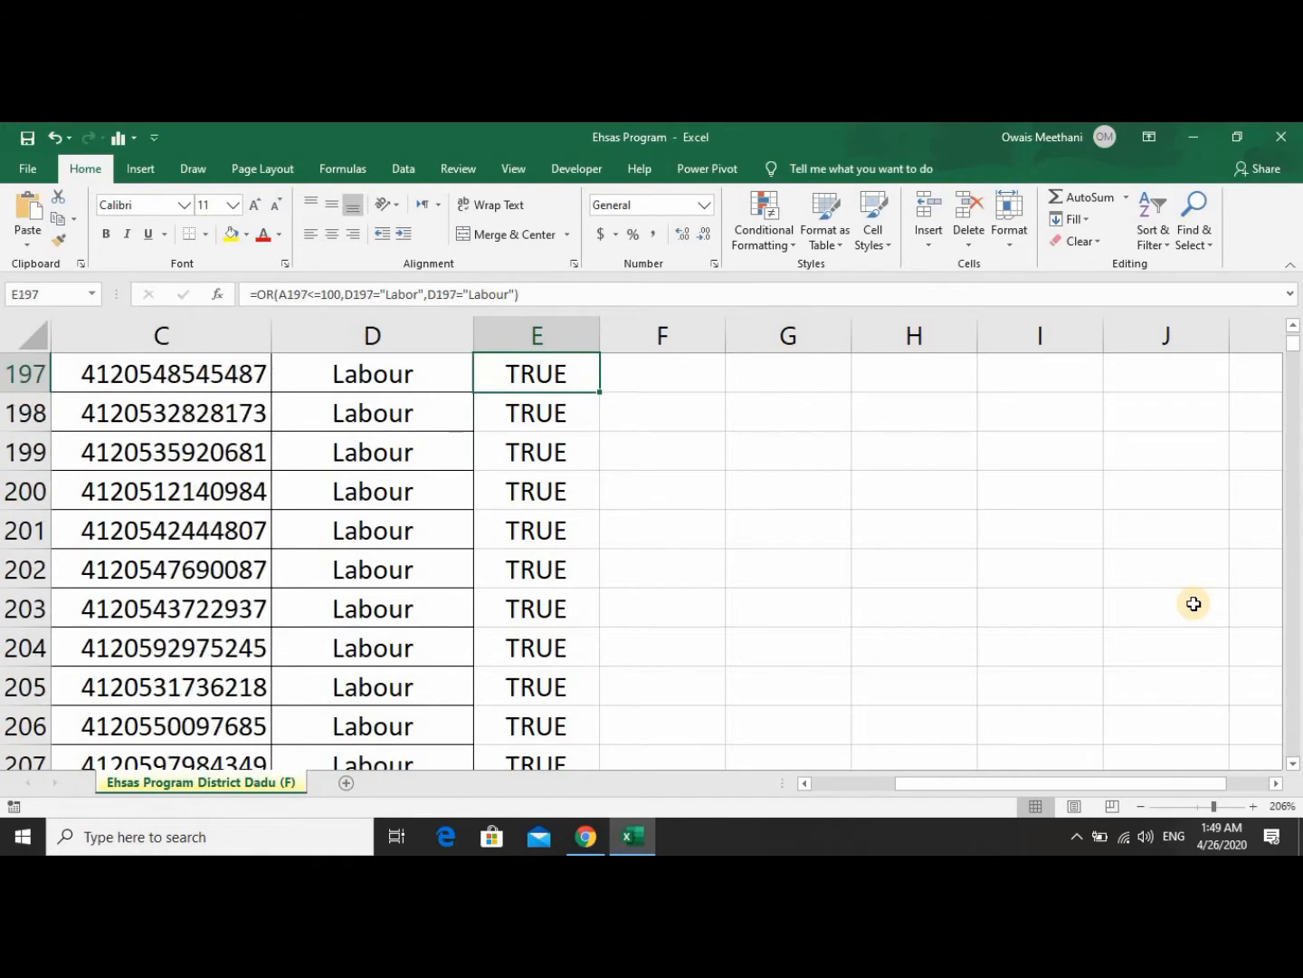
key(Up)
key(Up)
key(Up)
key(Up)
key(Up)
key(Up)
key(Up)
key(Up)
key(Up)
key(Up)
key(Up)
key(Up)
key(Up)
key(Up)
key(Up)
key(Up)
key(Up)
key(Up)
key(Up)
key(Up)
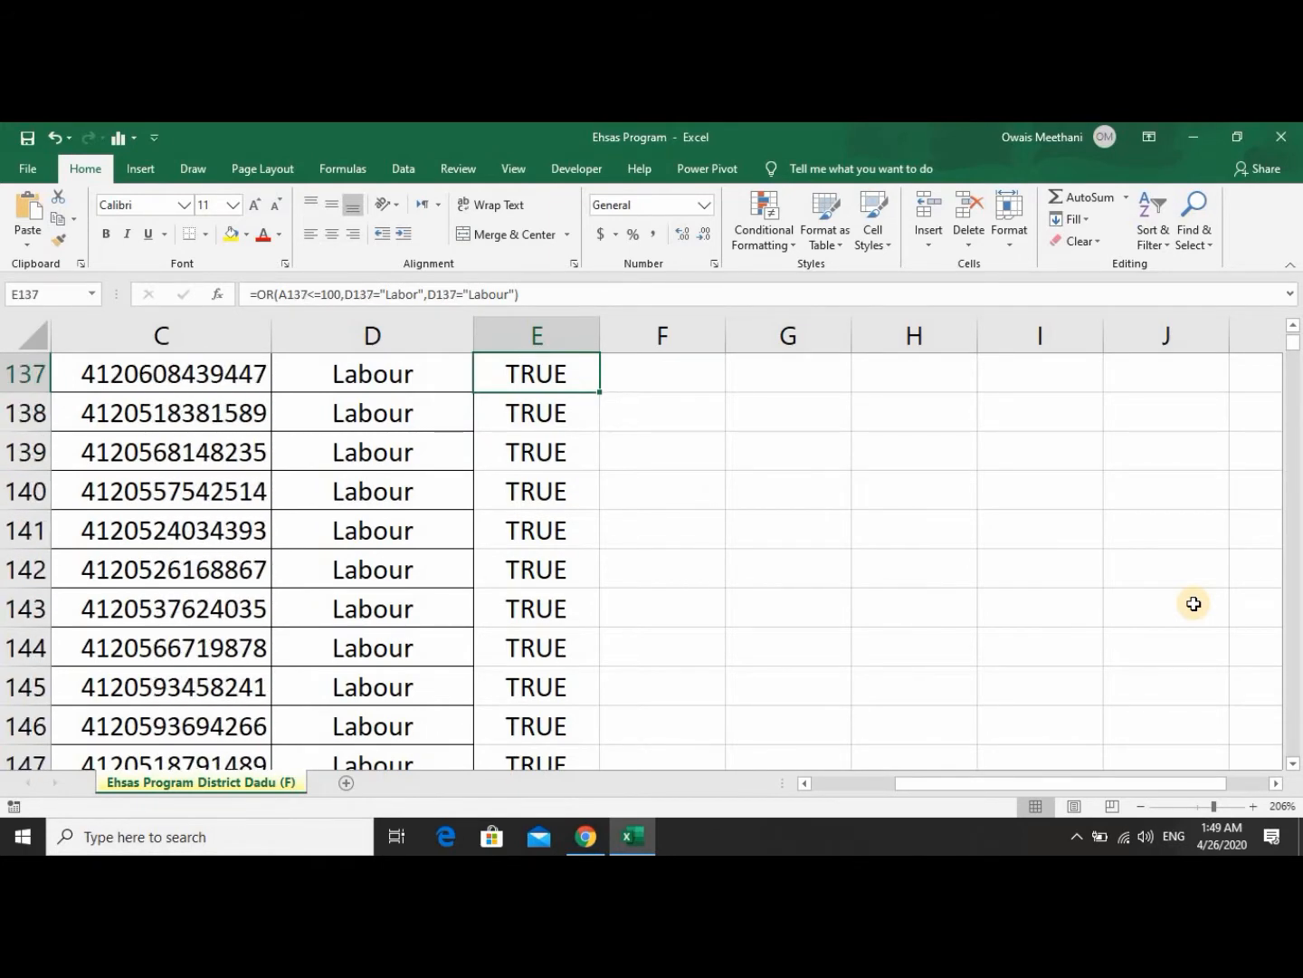
key(Up)
key(Up)
key(Up)
key(Up)
key(Up)
key(Up)
key(Up)
key(Up)
key(Up)
key(Up)
key(Up)
key(Up)
key(Up)
key(Up)
key(Up)
key(Up)
key(Up)
key(Up)
key(Up)
key(Up)
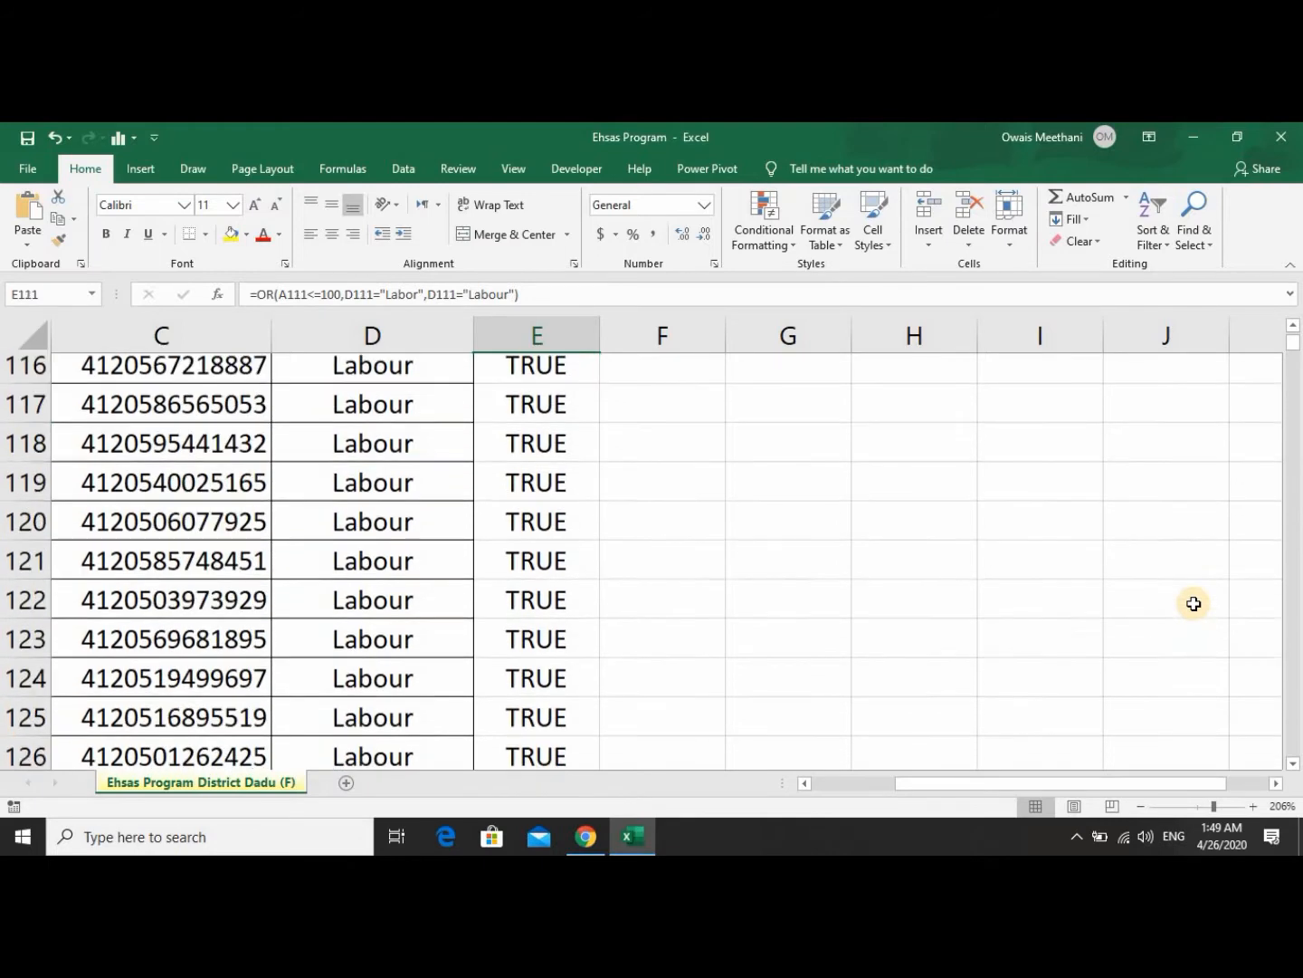
key(ctrl+Up)
key(Up)
key(Up)
key(Down)
key(Down)
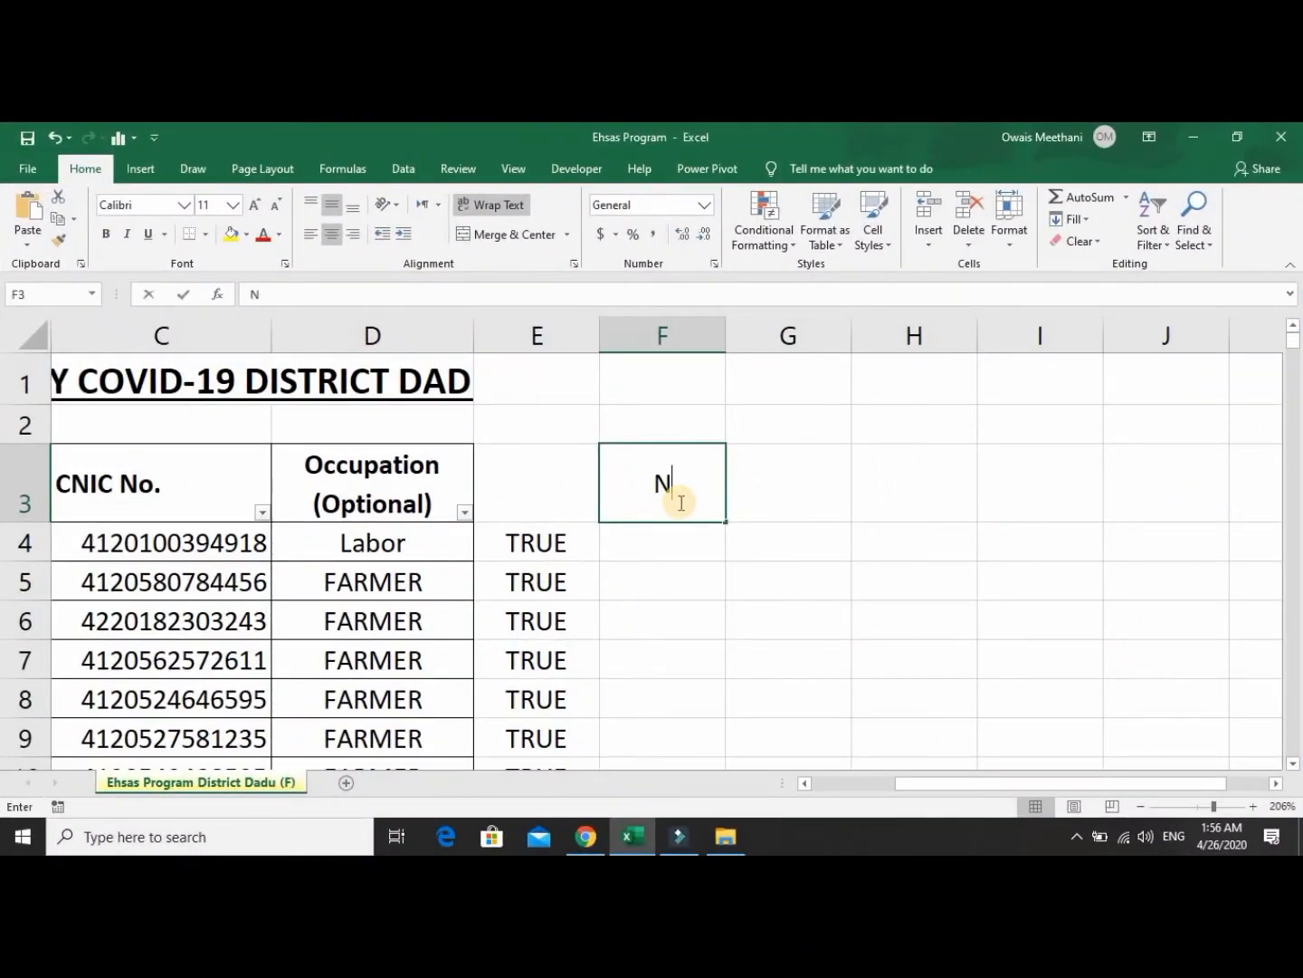
Enter the label NOT in cell F3, beside the results column.
text(NOT)
key(Return)
key(Left)
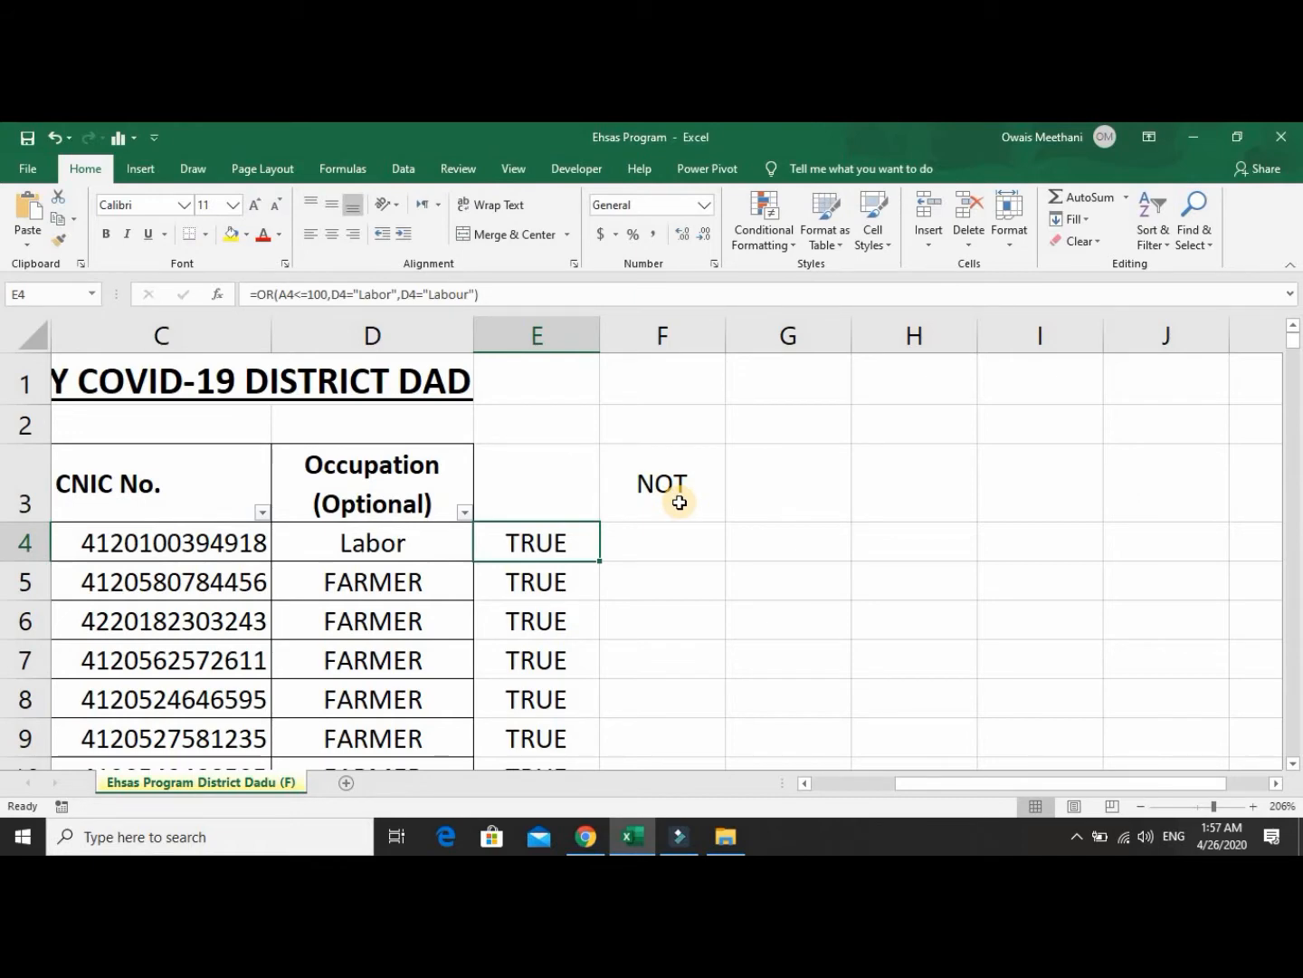
Replace the formula in E4 with =NOT(D4="Farmer") and fill it down column E for the whole list.
key(Left)
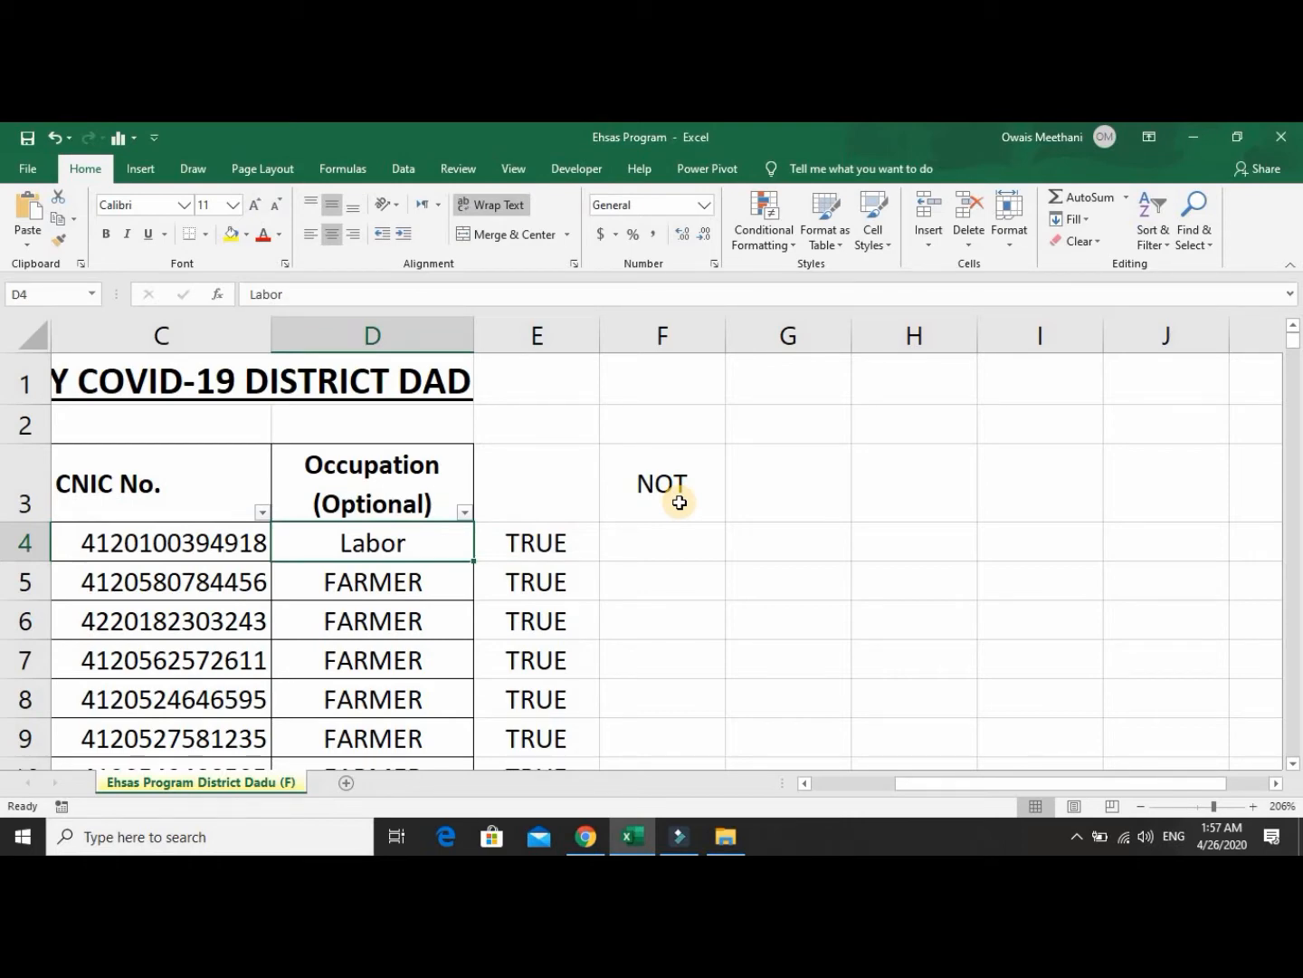
key(Right)
key(Left)
key(Right)
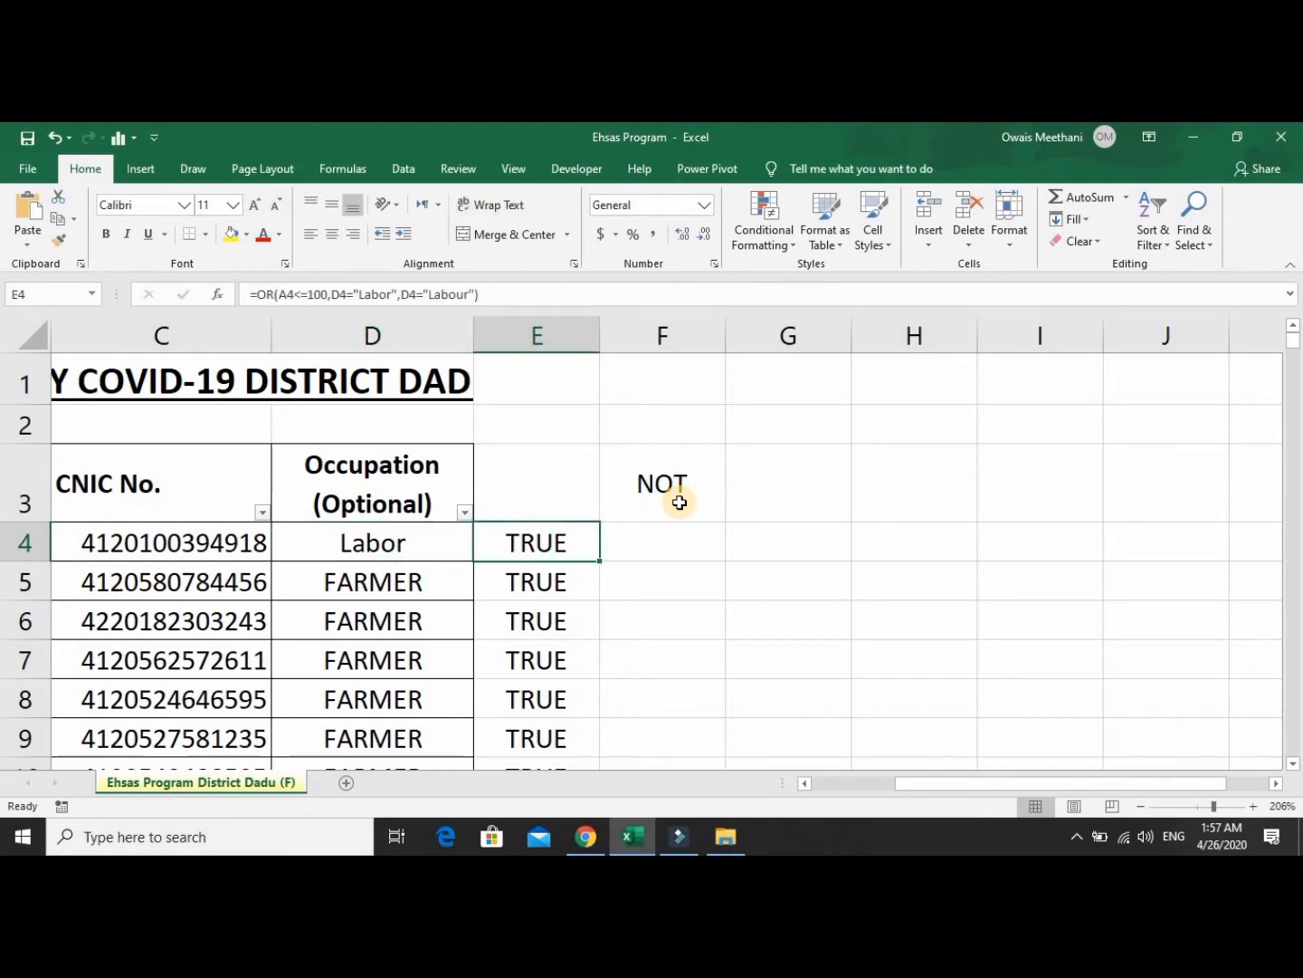
text(=not)
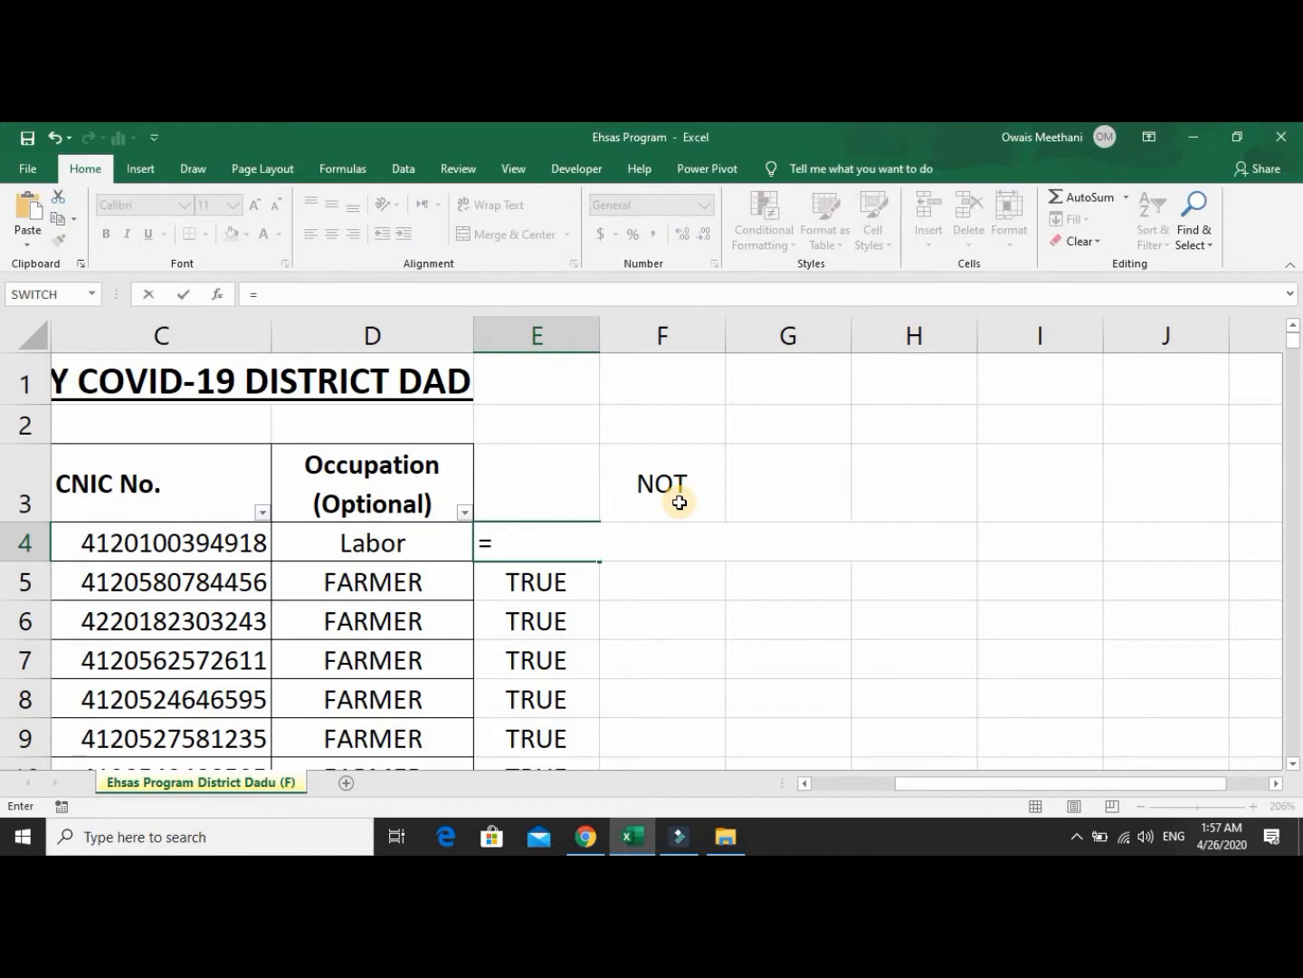
key(Tab)
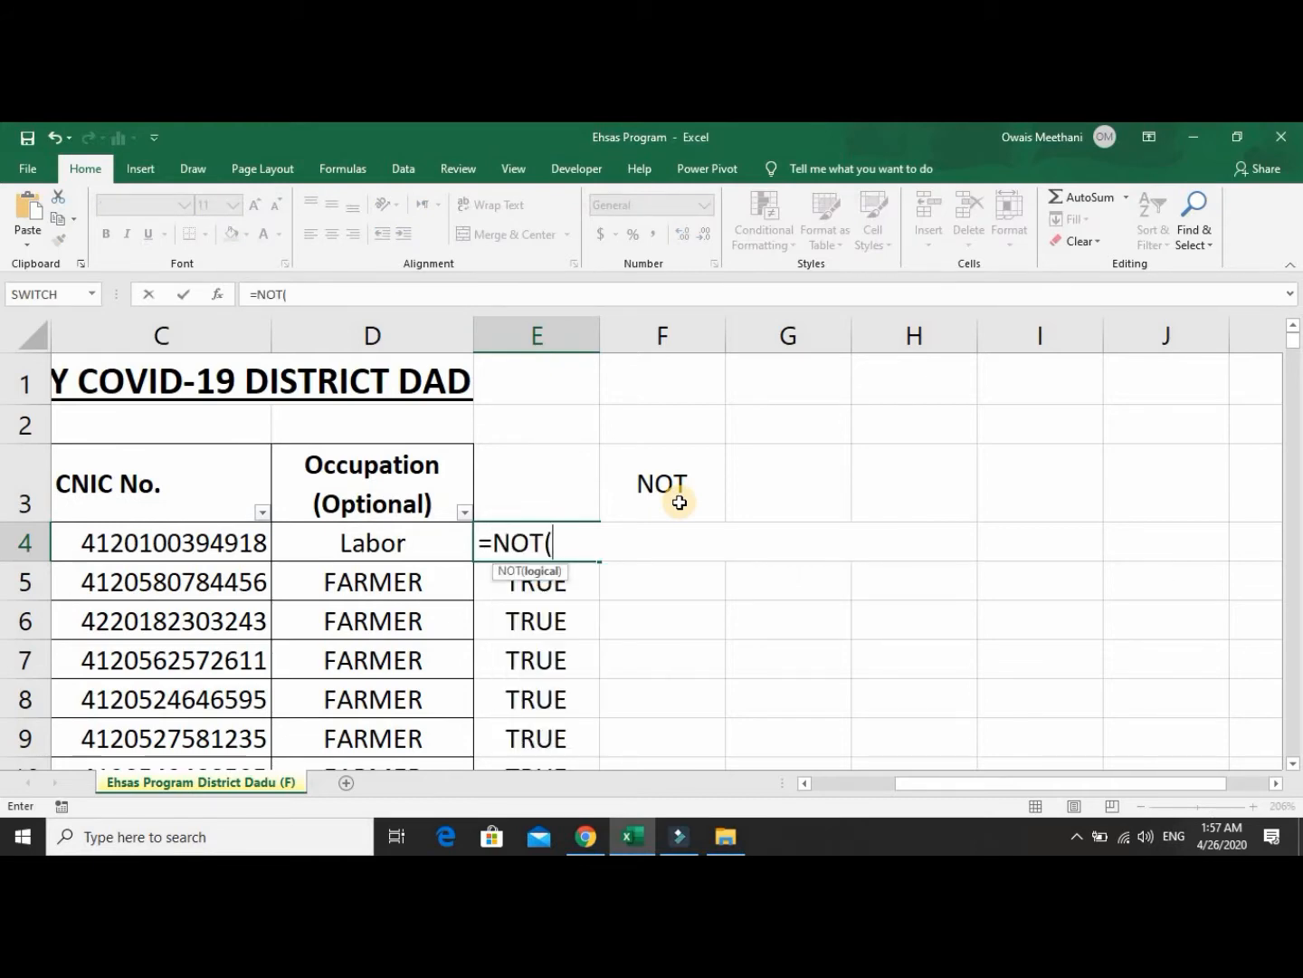
key(Left)
text(="Farmer)
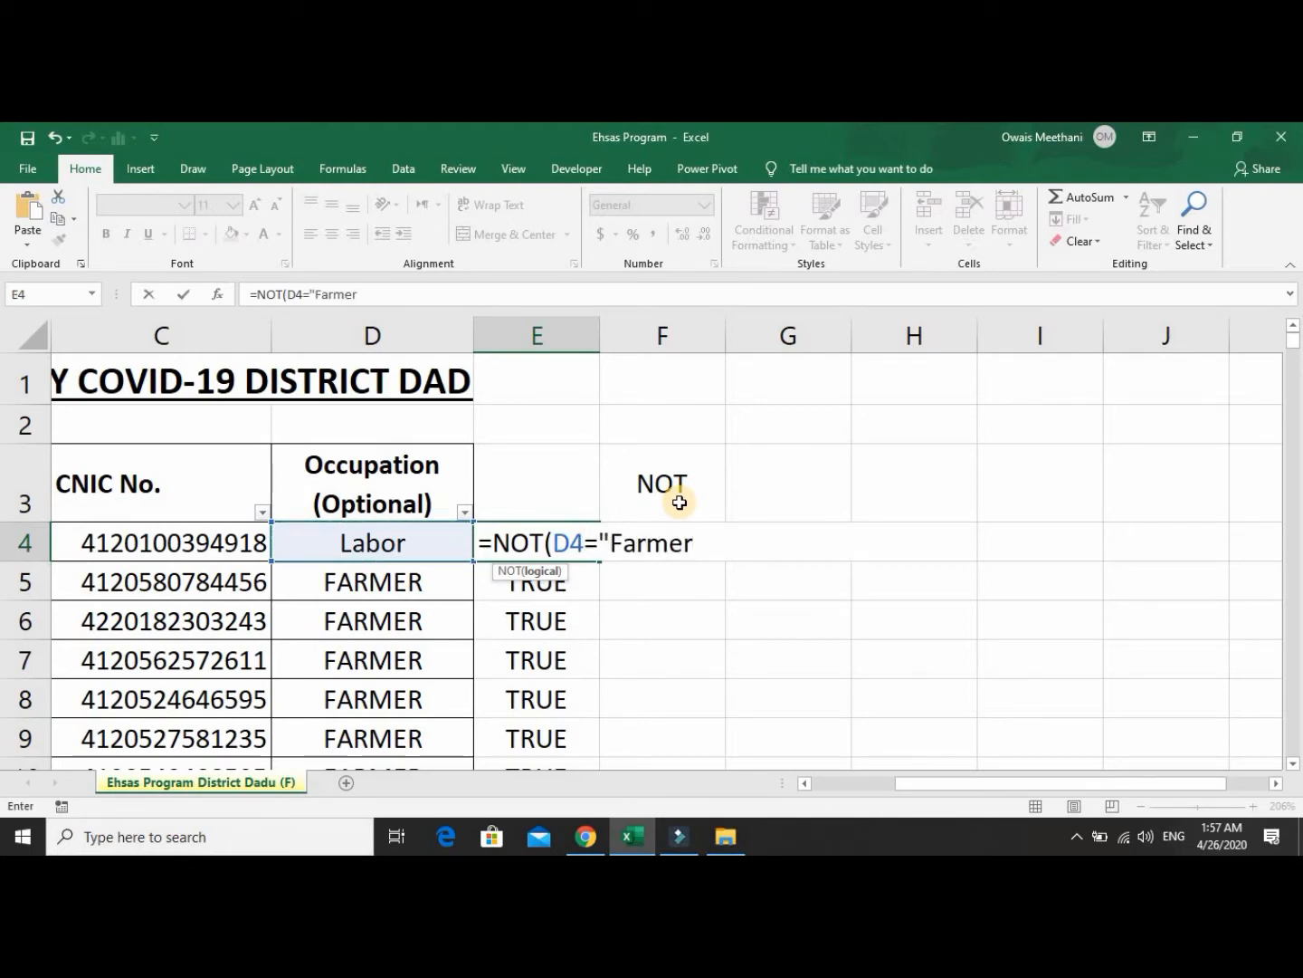
text("))
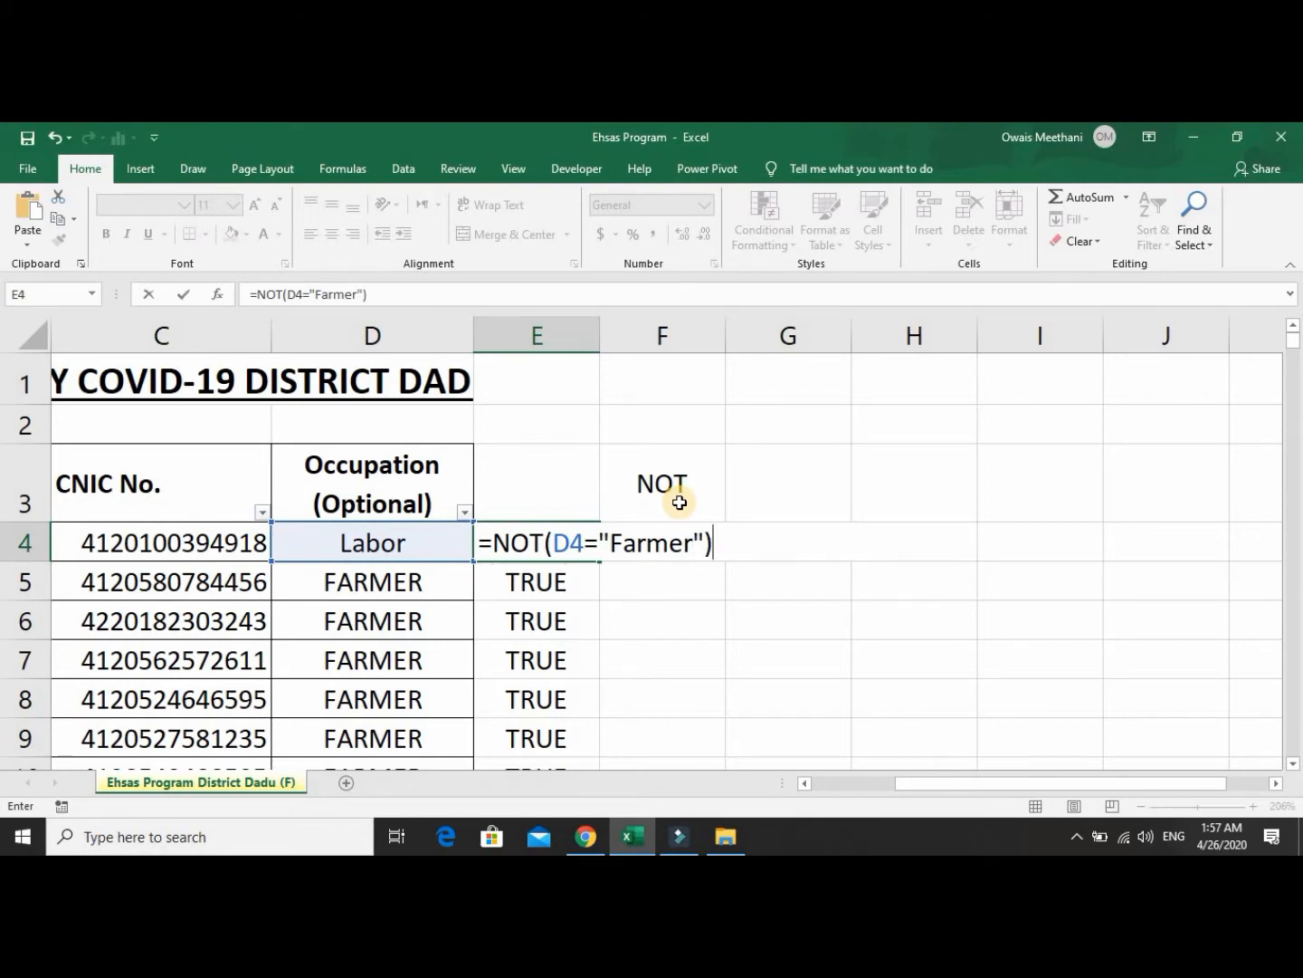
key(Return)
key(Up)
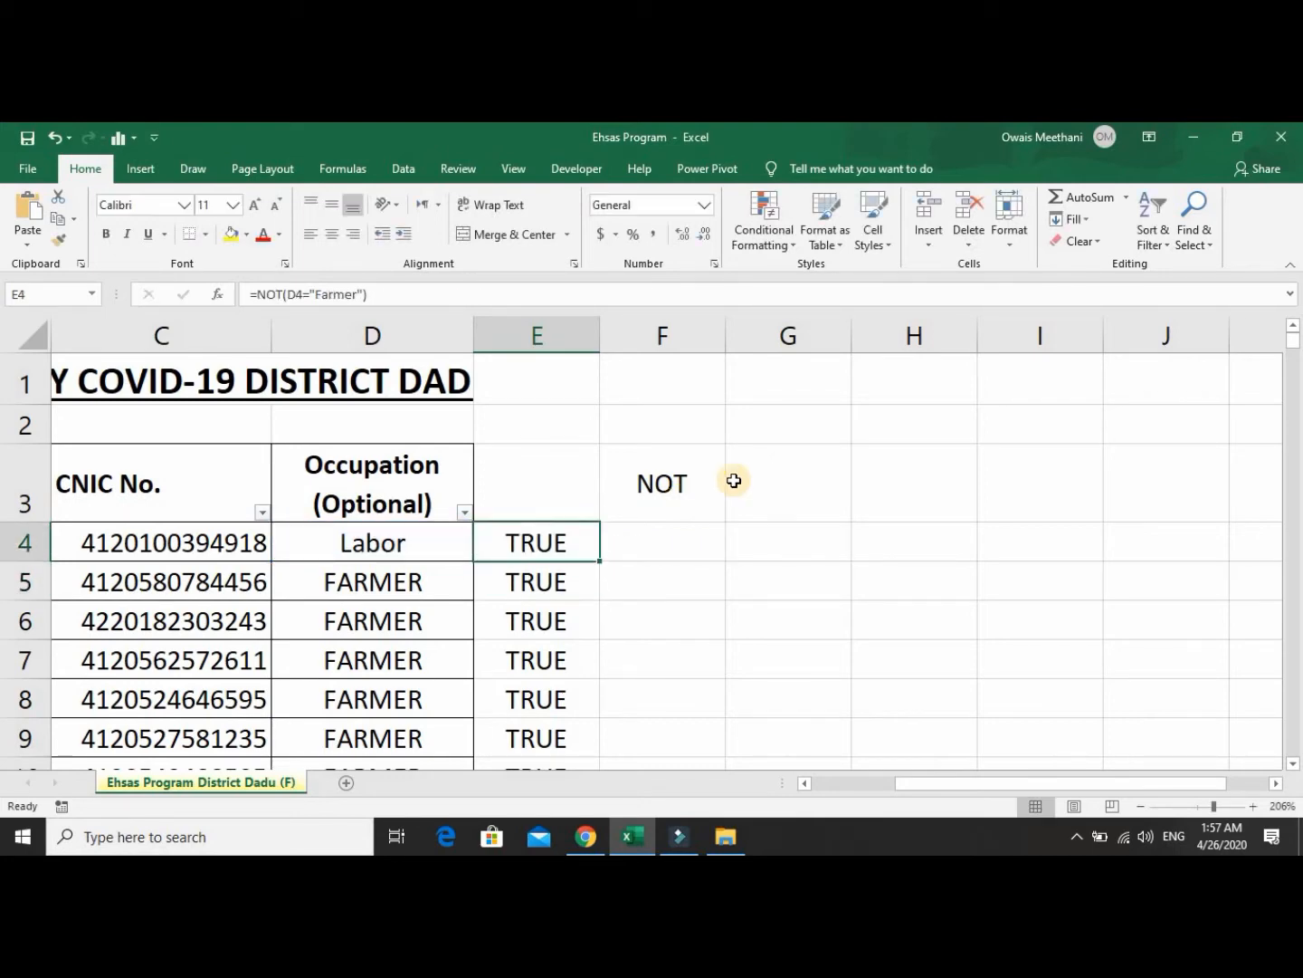
double_click(601, 560)
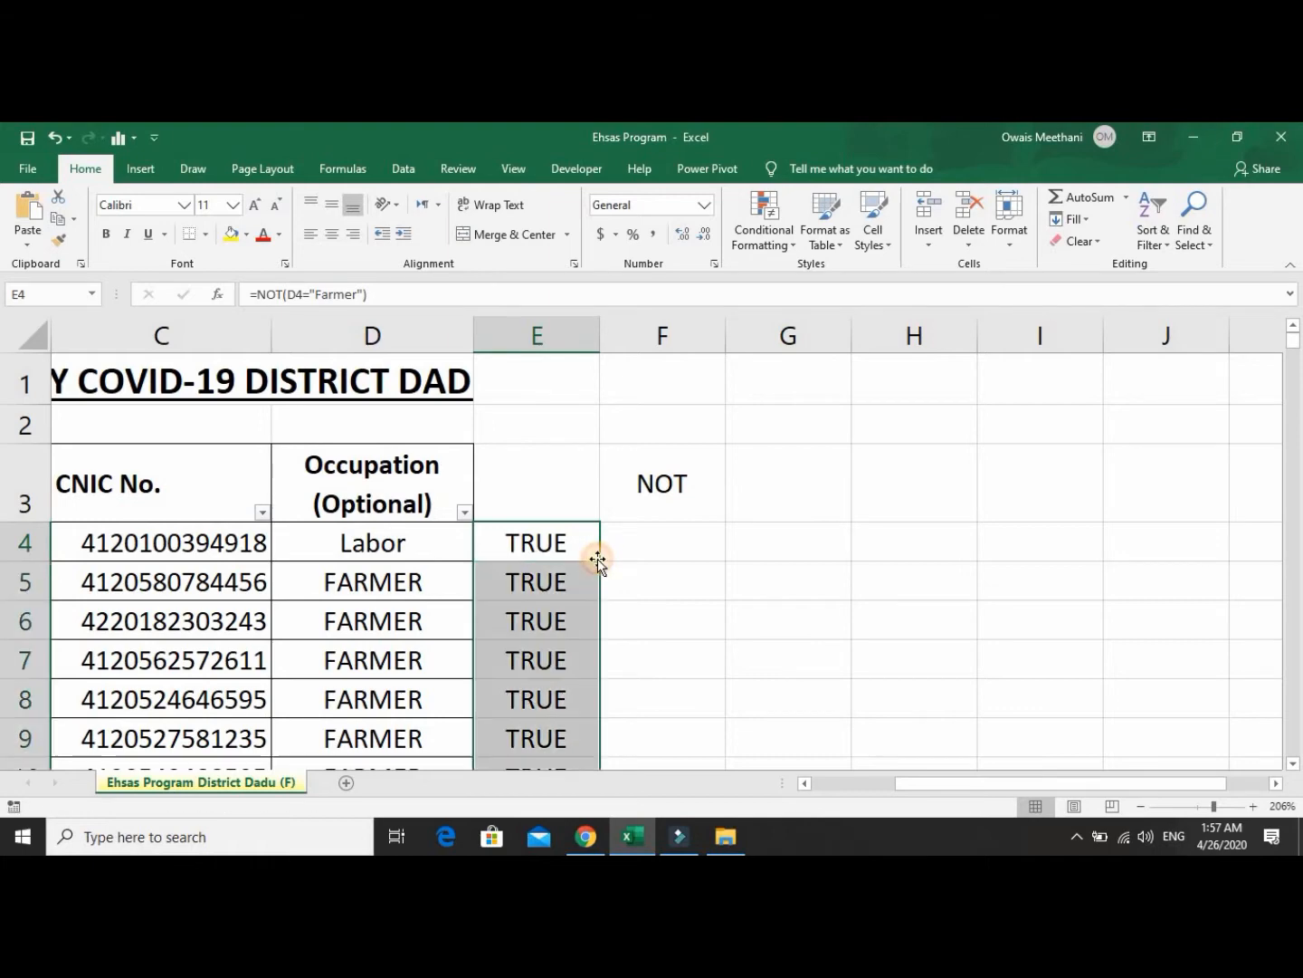
Compare the NOT results in column E with the occupations in column D from row 4 down to row 69.
click(580, 574)
key(Left)
key(Right)
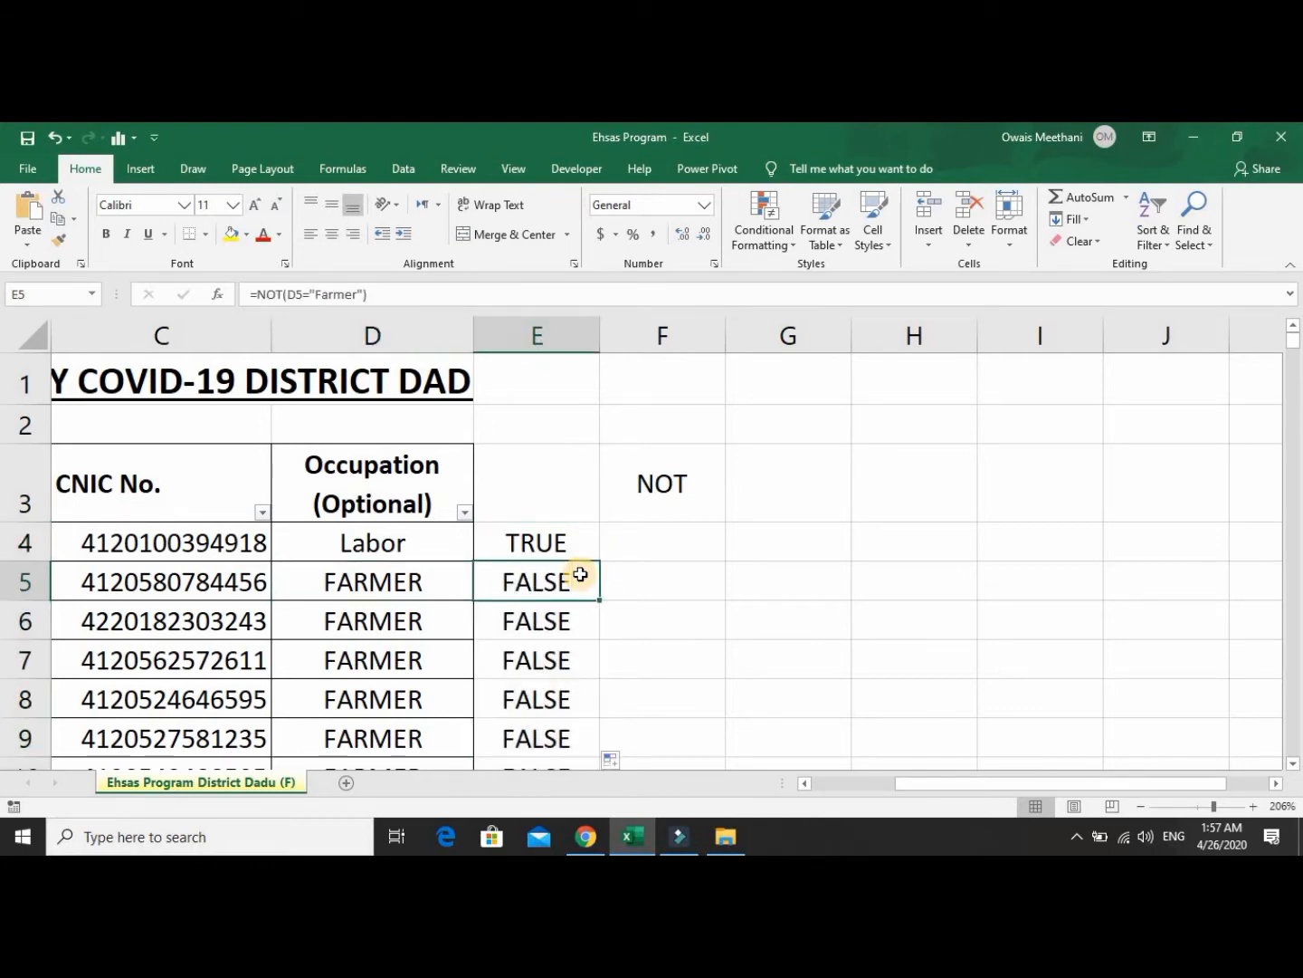
key(Left)
scroll(869, 606, down, 1)
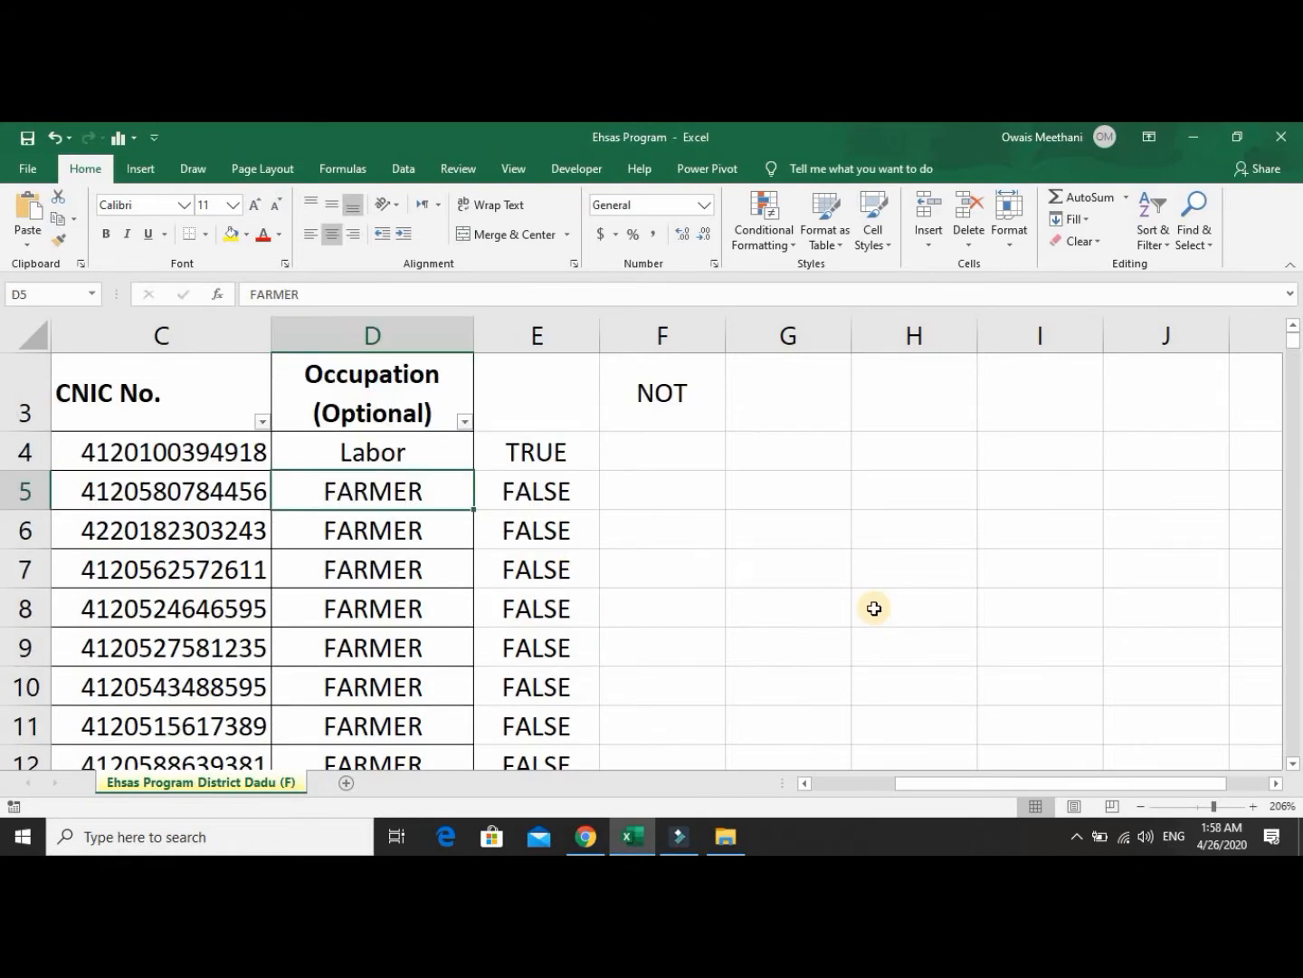
key(Down)
key(Down)
key(Down)
key(Down)
key(Down)
key(Down)
key(Down)
key(Down)
key(Down)
key(Down)
key(Down)
key(Down)
key(Down)
key(Down)
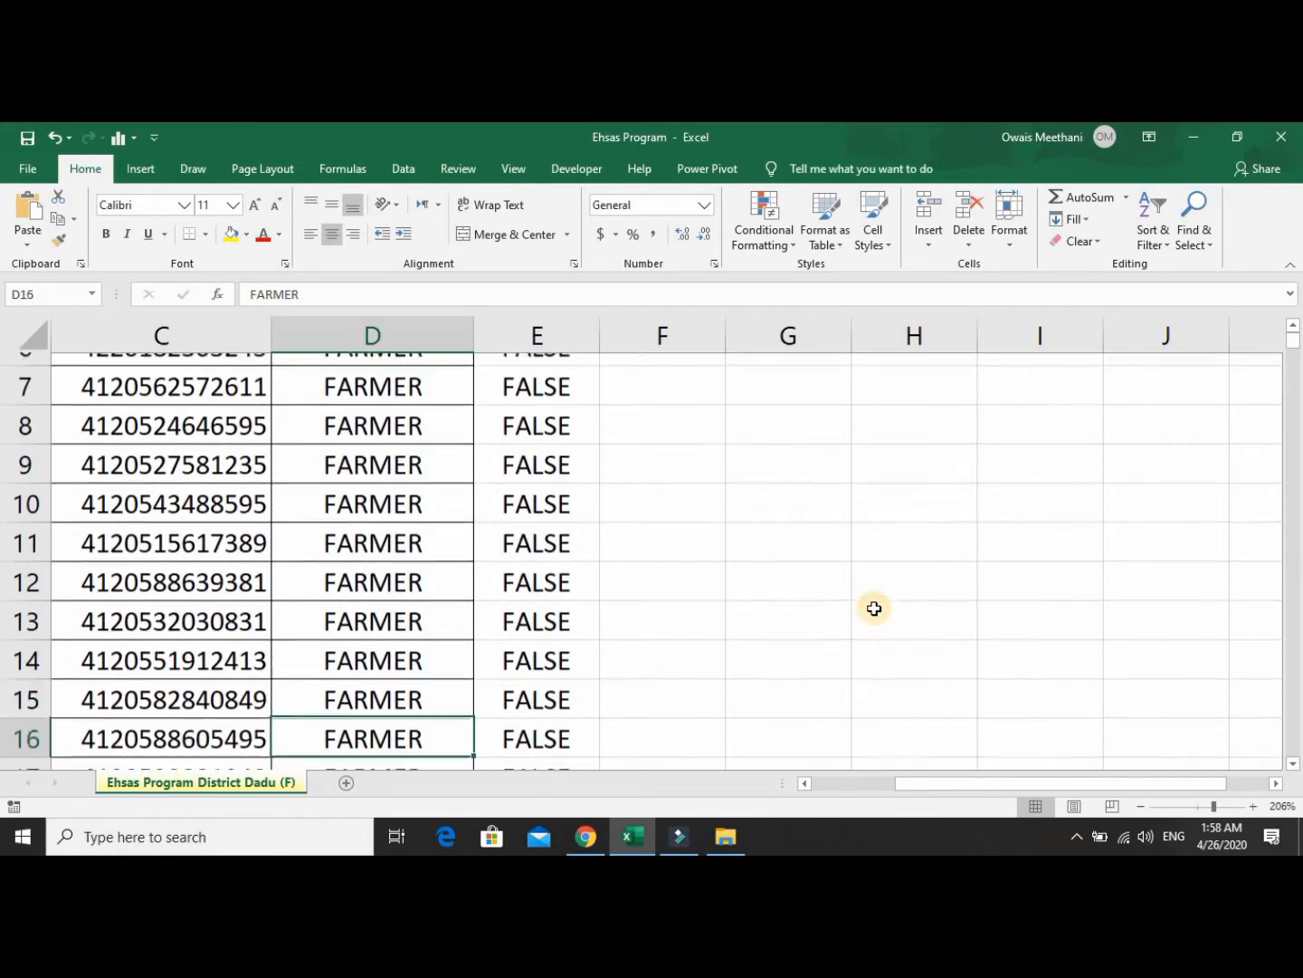
key(Down)
key(Down)
key(Down)
key(Down)
key(Down)
key(Down)
key(Down)
key(Down)
key(Down)
key(Down)
key(Down)
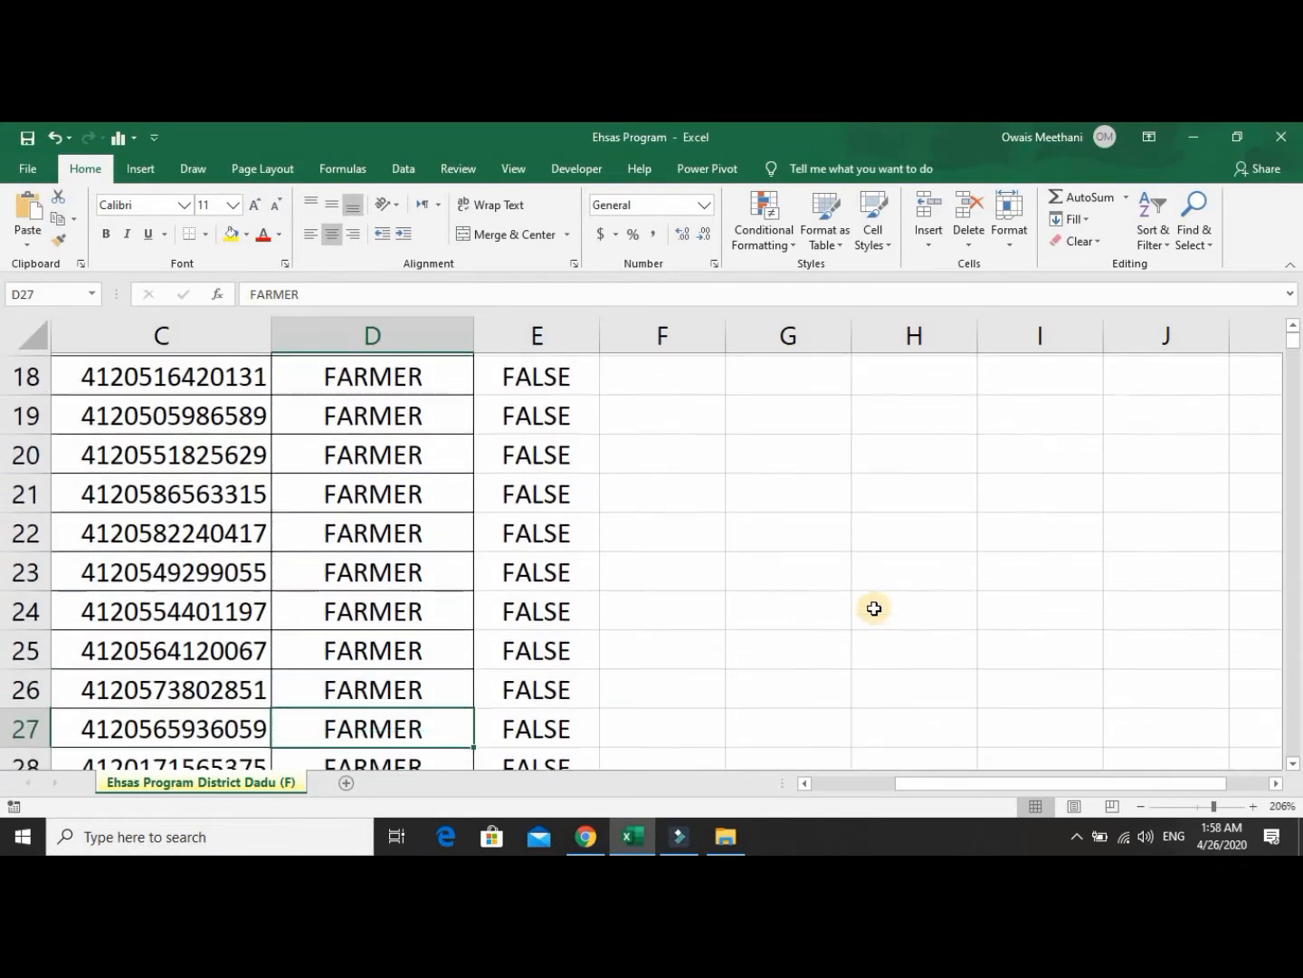
key(Down)
key(Down)
key(Down)
key(Down)
key(Down)
key(Down)
key(Down)
key(Down)
key(Down)
key(Down)
key(Down)
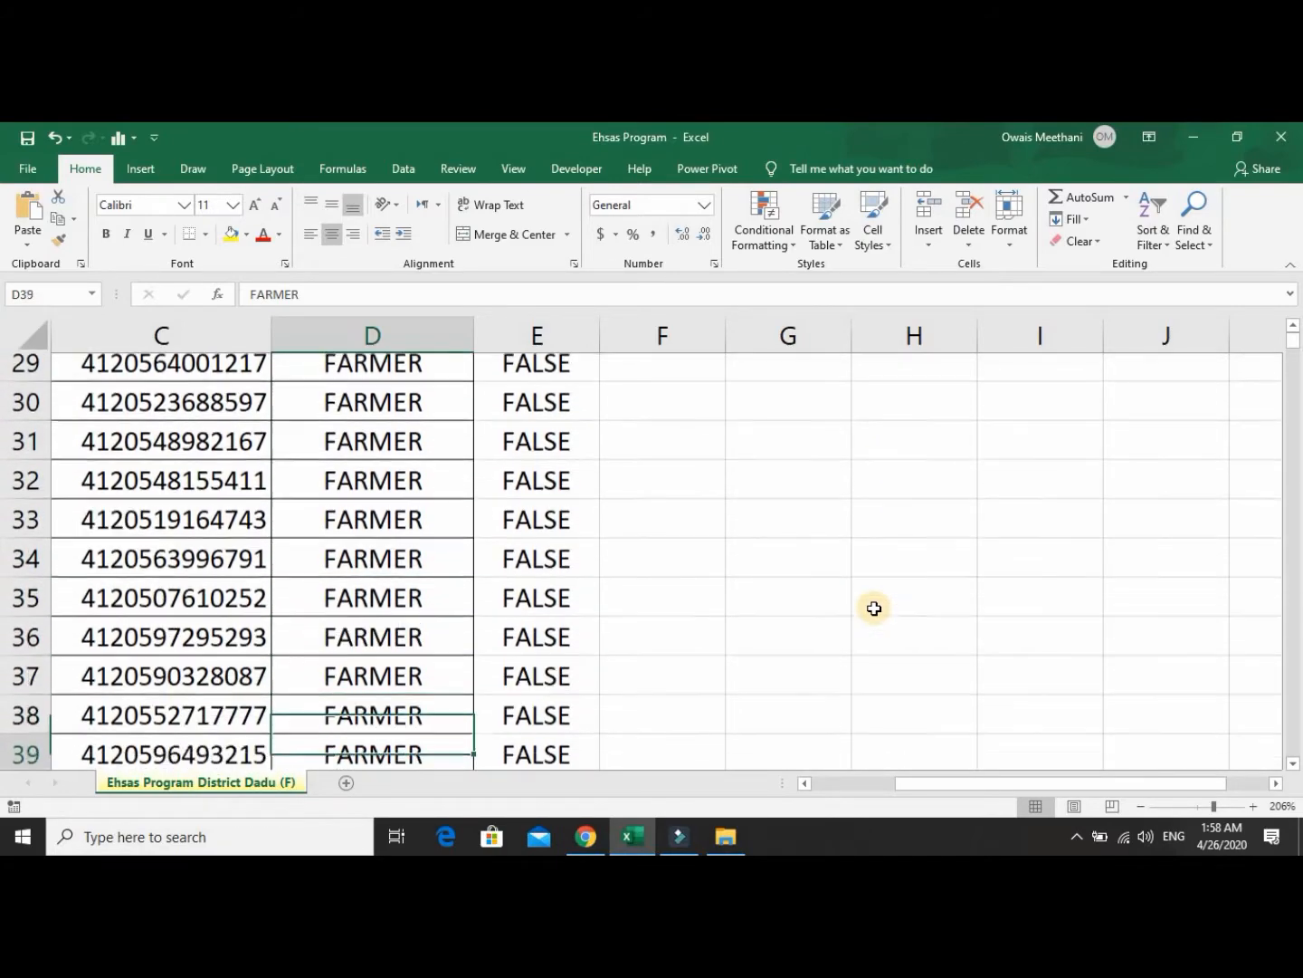
key(Down)
key(Down)
key(Down)
key(Down)
key(Down)
key(Down)
key(Down)
key(Down)
key(Down)
key(Down)
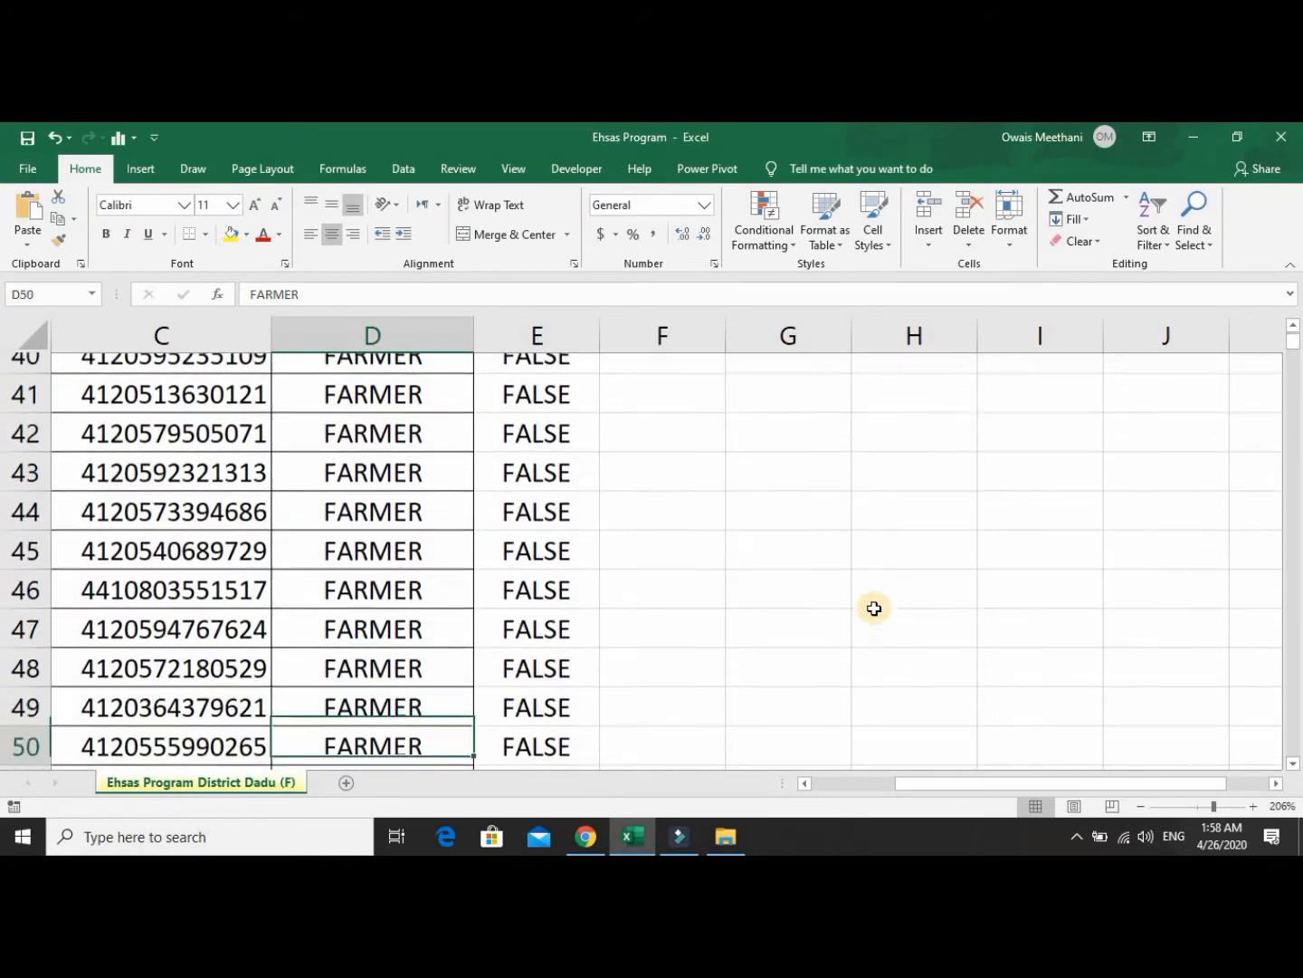
key(Down)
key(Down)
key(Down)
key(Down)
key(Down)
key(Down)
key(Down)
key(Down)
key(Down)
key(Down)
key(Down)
key(Down)
key(Down)
key(Down)
key(Down)
key(Down)
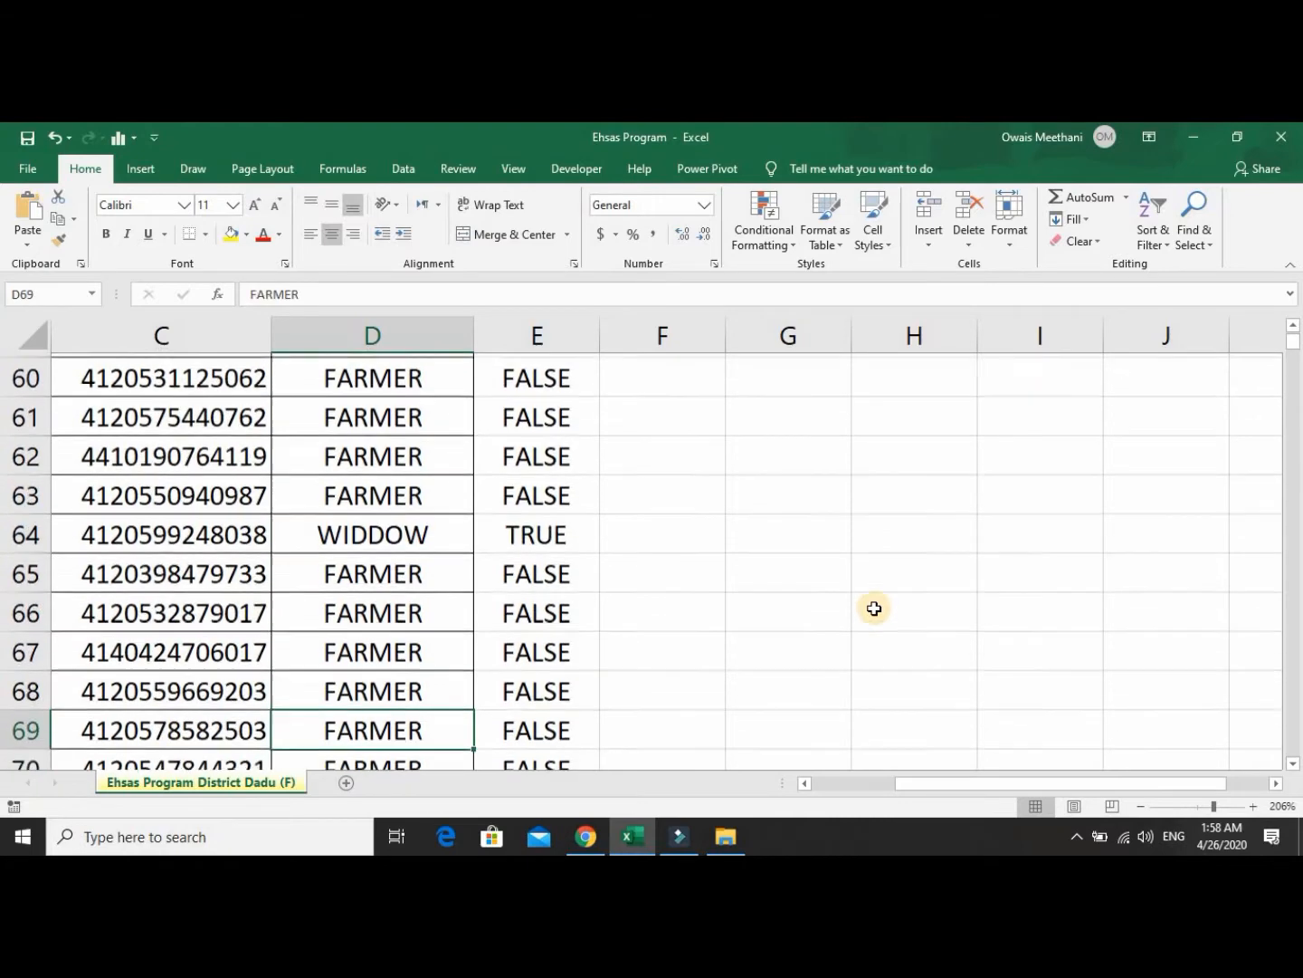
Check the NOT result for the WIDDOW entry in row 64, and continue down through the Labour entries past row 81.
key(Up)
key(Down)
key(Down)
key(Down)
key(Down)
key(Down)
key(Down)
key(Down)
key(Down)
key(Down)
key(Down)
key(Down)
key(Down)
key(Down)
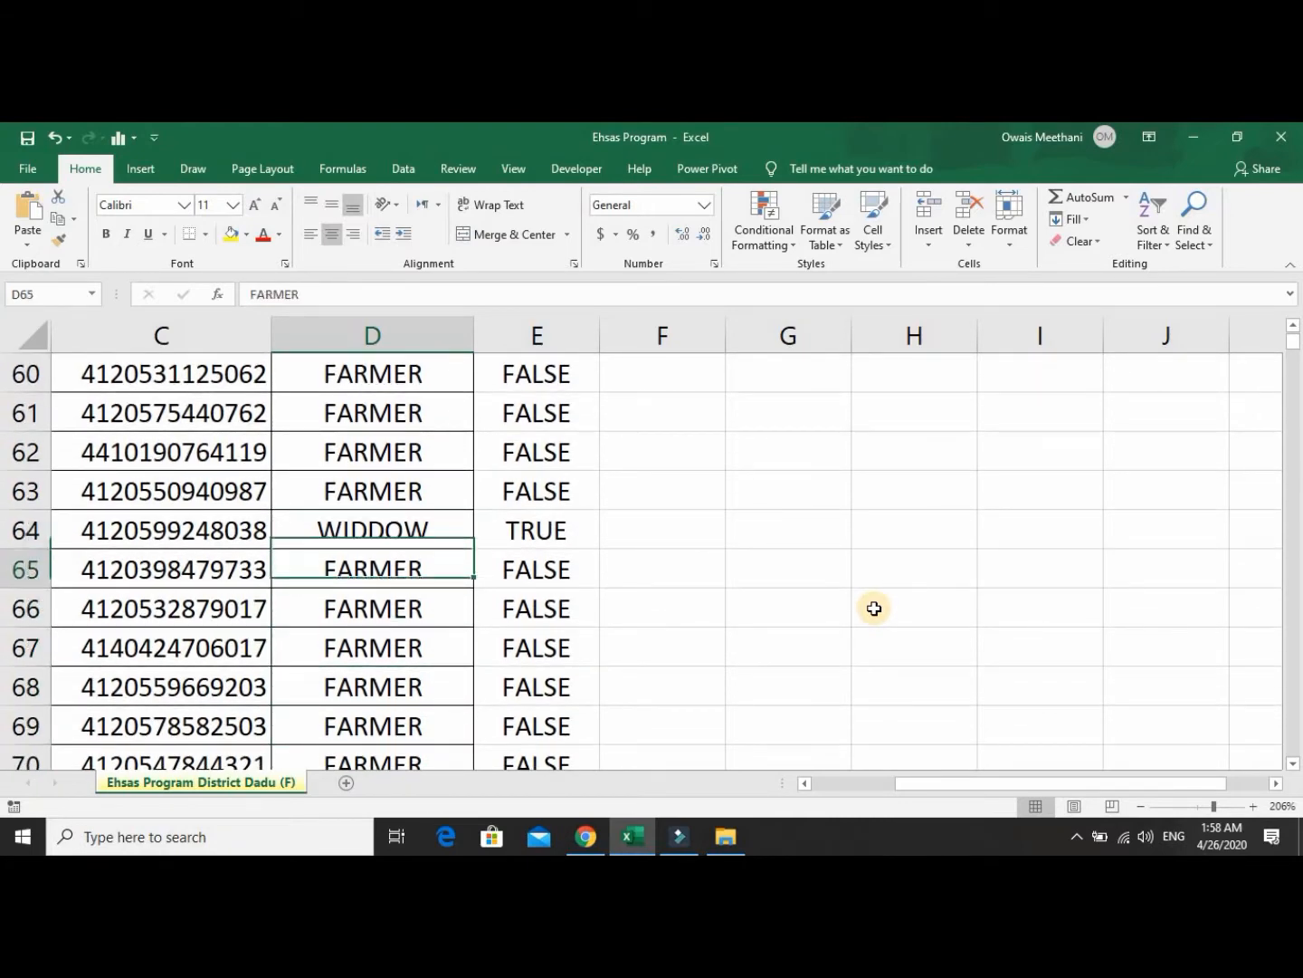
key(Down)
key(Down)
key(Down)
key(Down)
key(Down)
key(Down)
key(Down)
key(Down)
key(Down)
key(Down)
key(Down)
key(Down)
key(Down)
Review the NOT results back up to the start of the list and examine the formula in E4.
key(Up)
key(Up)
key(Up)
key(Up)
key(Up)
key(Up)
key(Up)
key(Up)
key(Up)
key(Up)
key(Up)
key(Up)
key(Up)
key(Up)
key(Up)
key(Up)
key(Up)
key(Up)
key(Up)
key(Up)
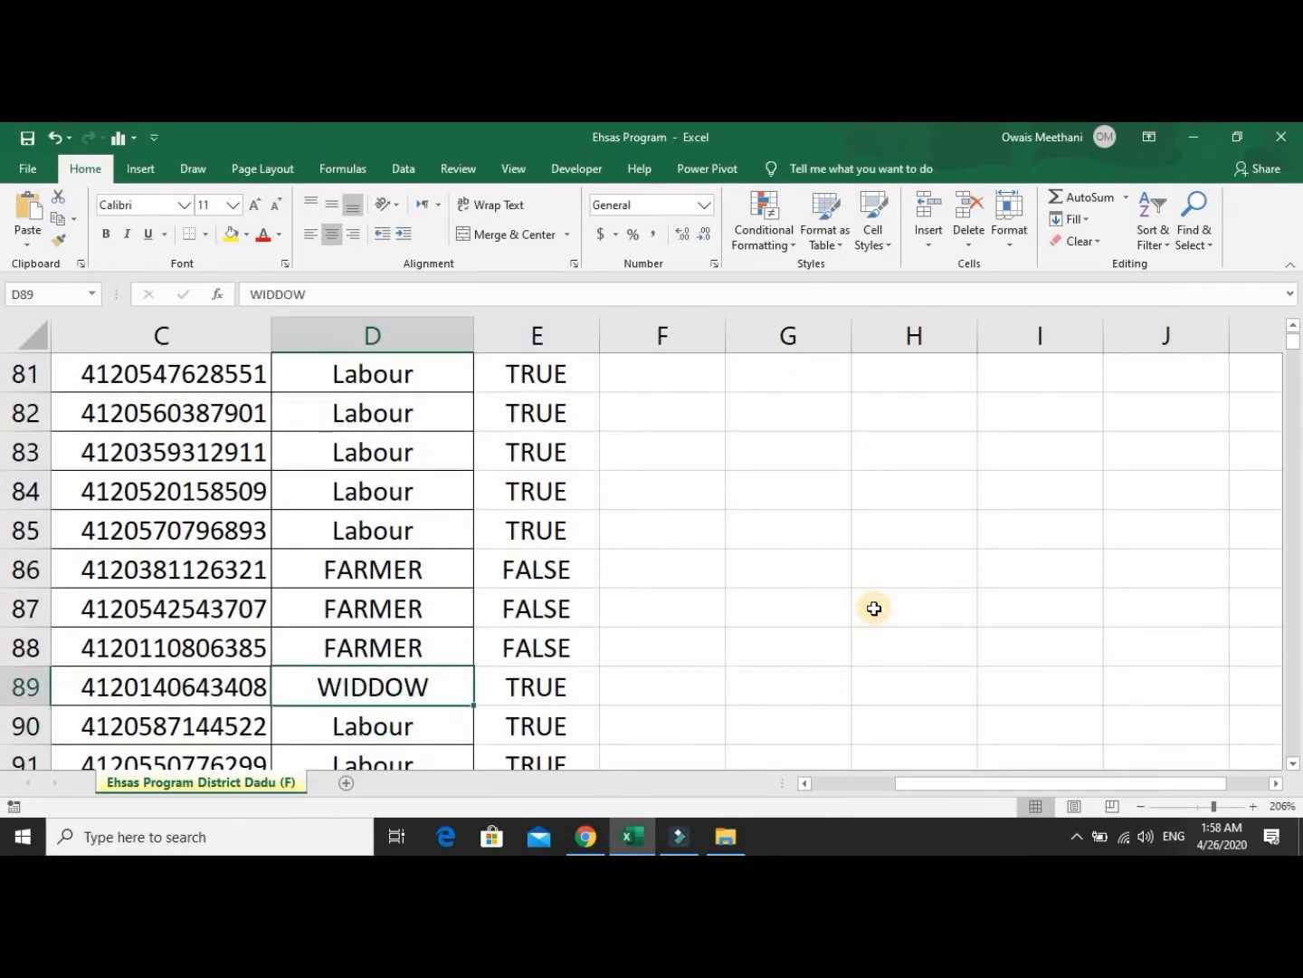
key(Up)
key(Up)
key(Up)
key(Up)
key(Up)
key(Up)
key(Up)
key(Up)
key(Up)
key(Up)
key(Up)
key(Up)
key(Up)
key(Up)
key(Up)
key(Up)
key(Up)
key(Up)
key(Up)
key(Up)
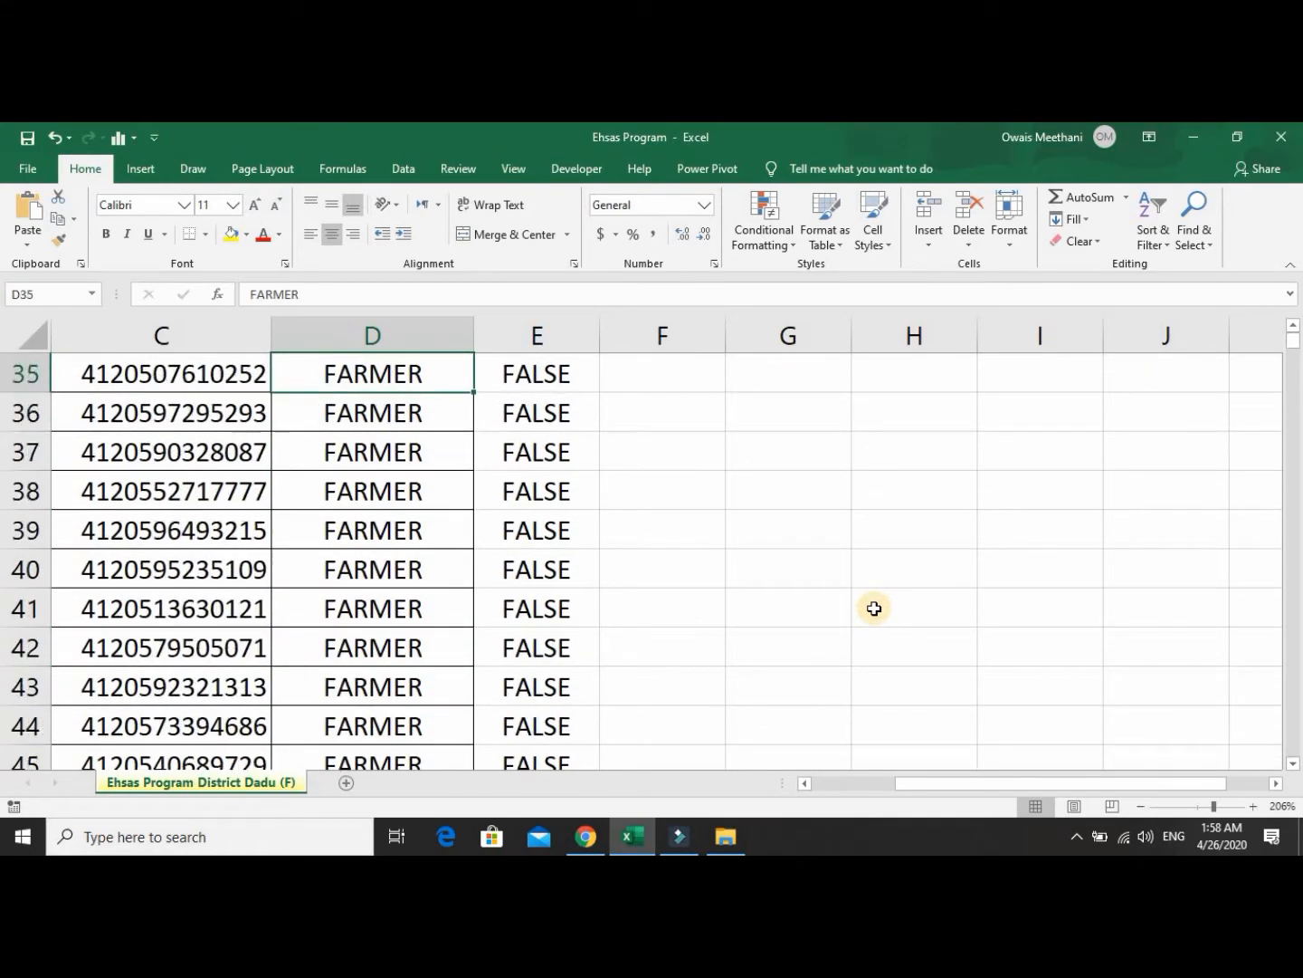
key(Down)
key(Down)
key(Down)
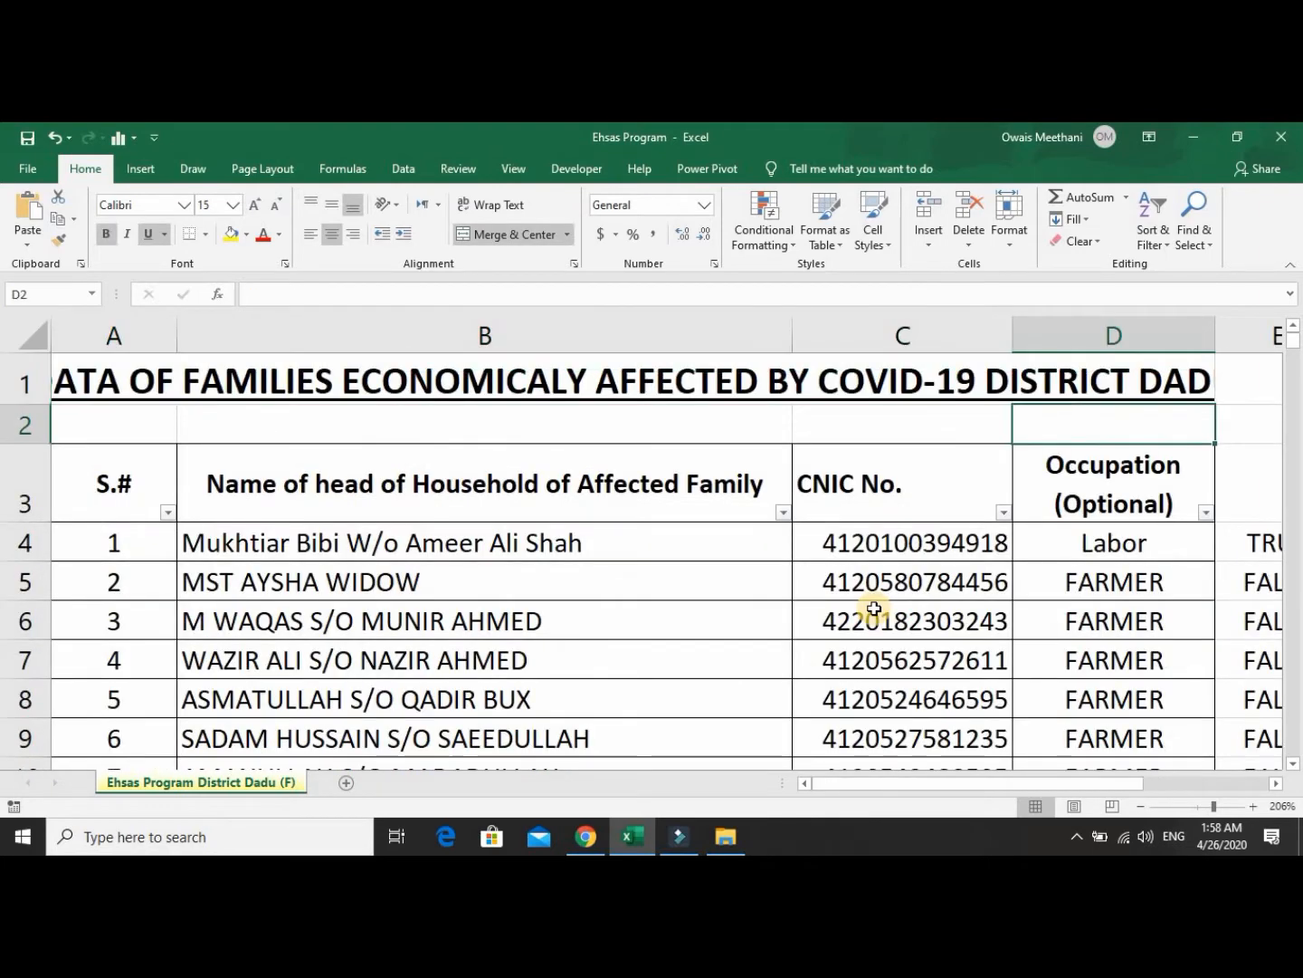
key(Right)
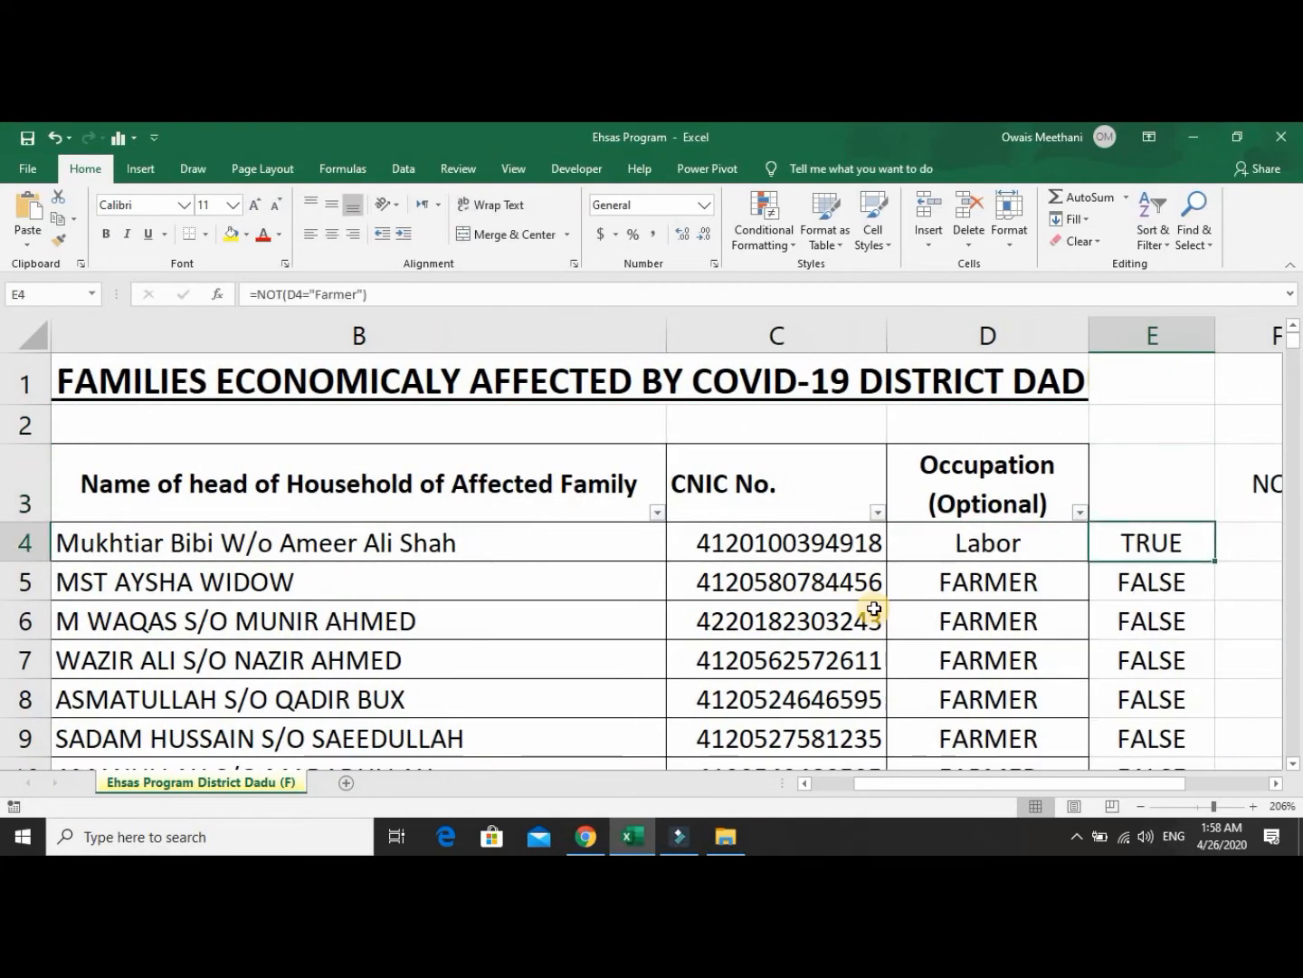
key(Right)
key(Left)
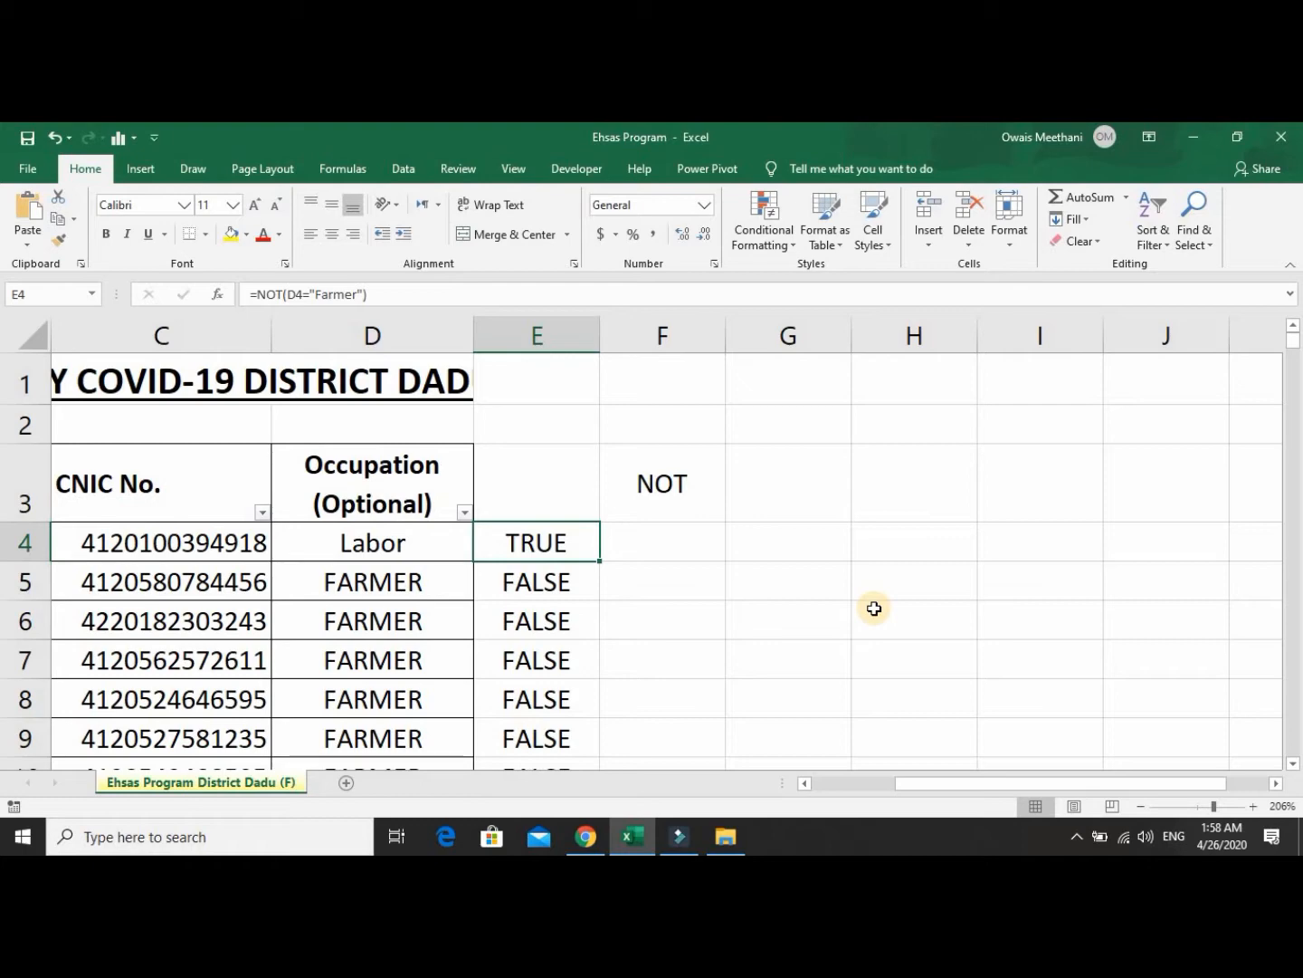
Enter the label XOR in cell F3, beside the results column.
key(Up)
key(Right)
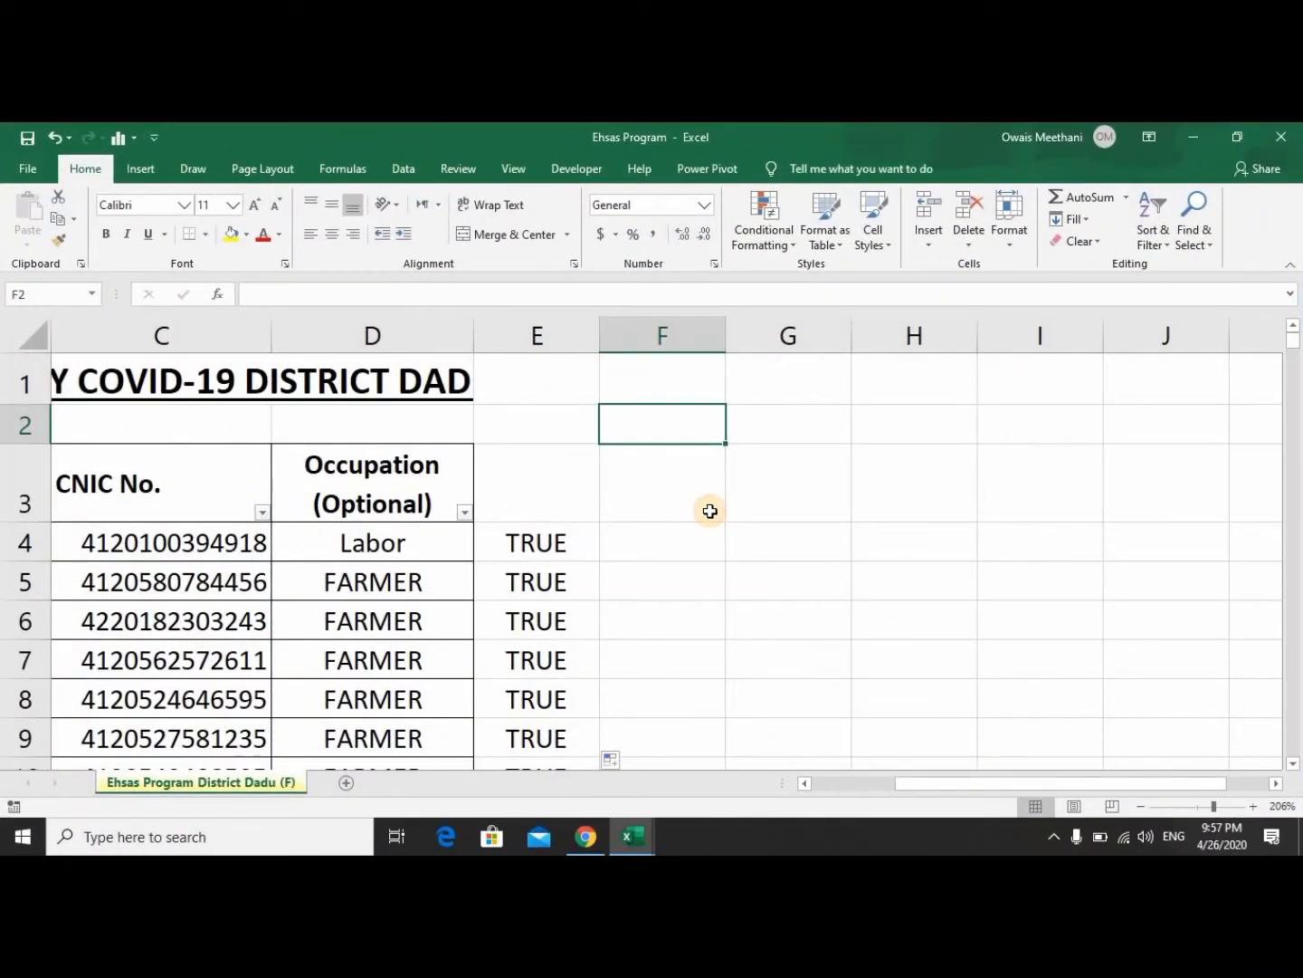
click(554, 505)
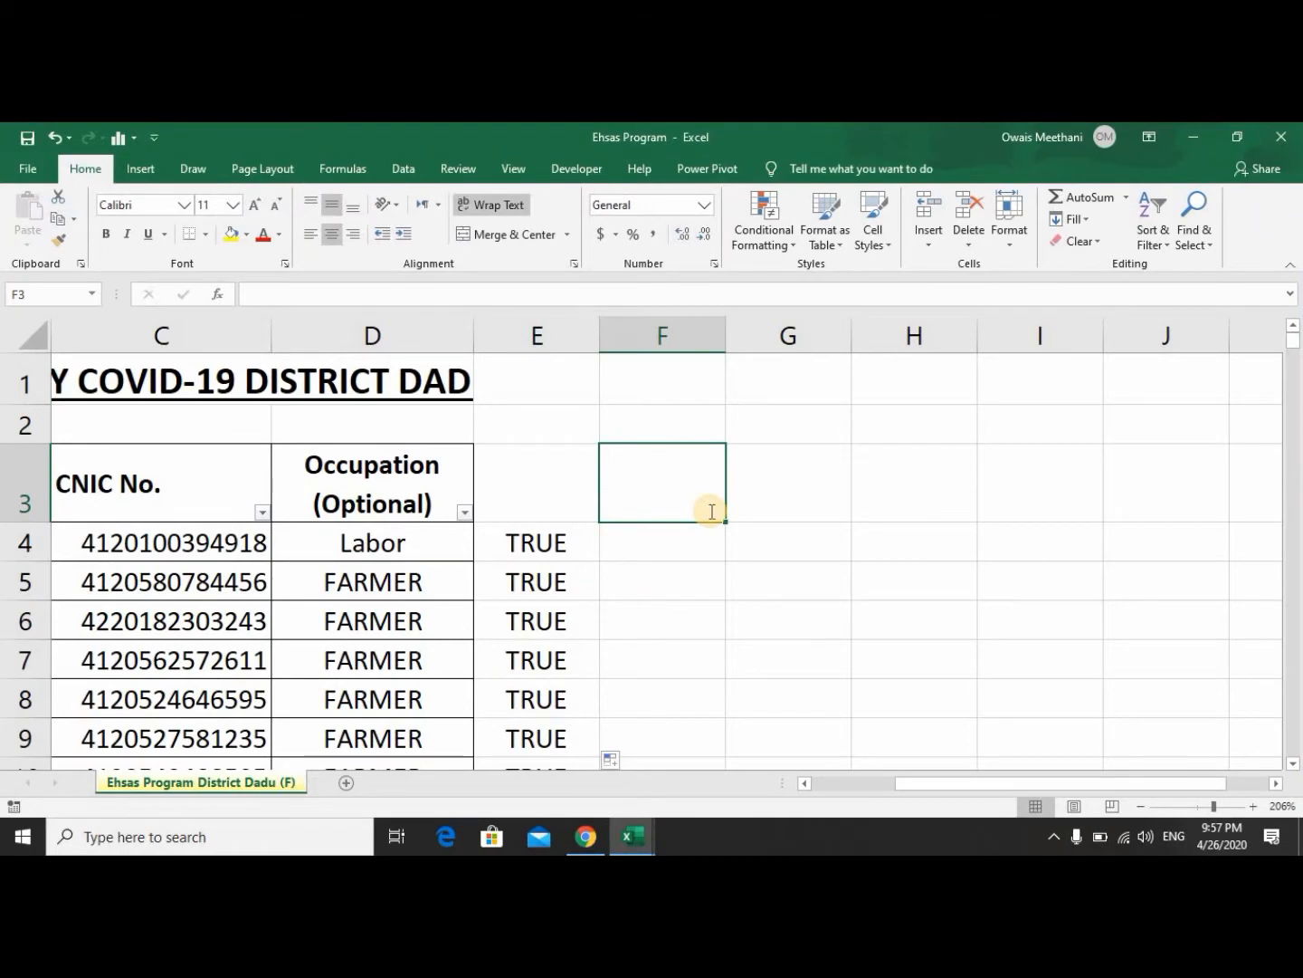
text(xo)
key(BackSpace)
key(BackSpace)
text(XOR)
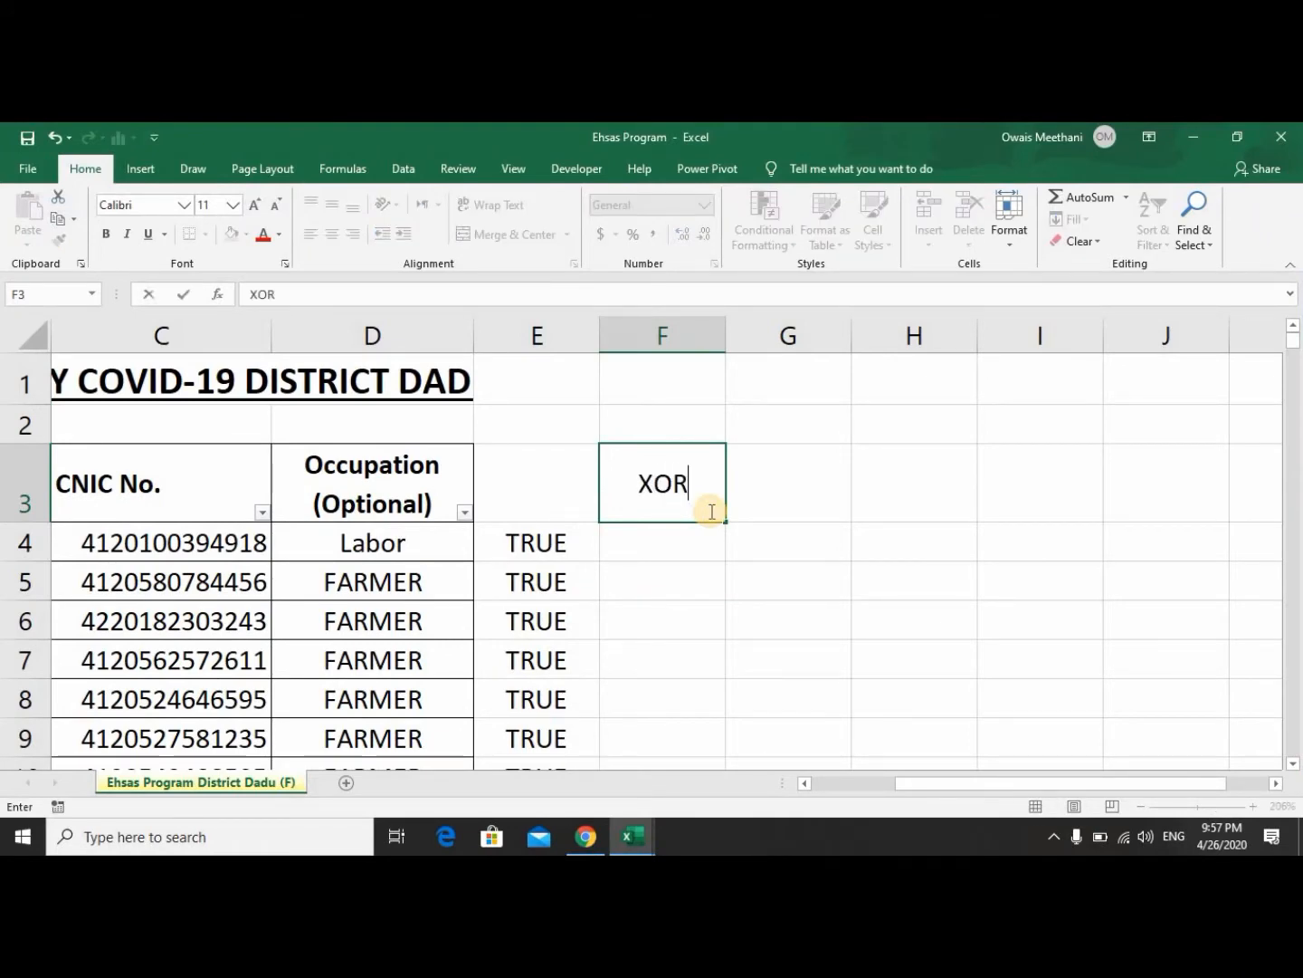
key(Return)
click(710, 512)
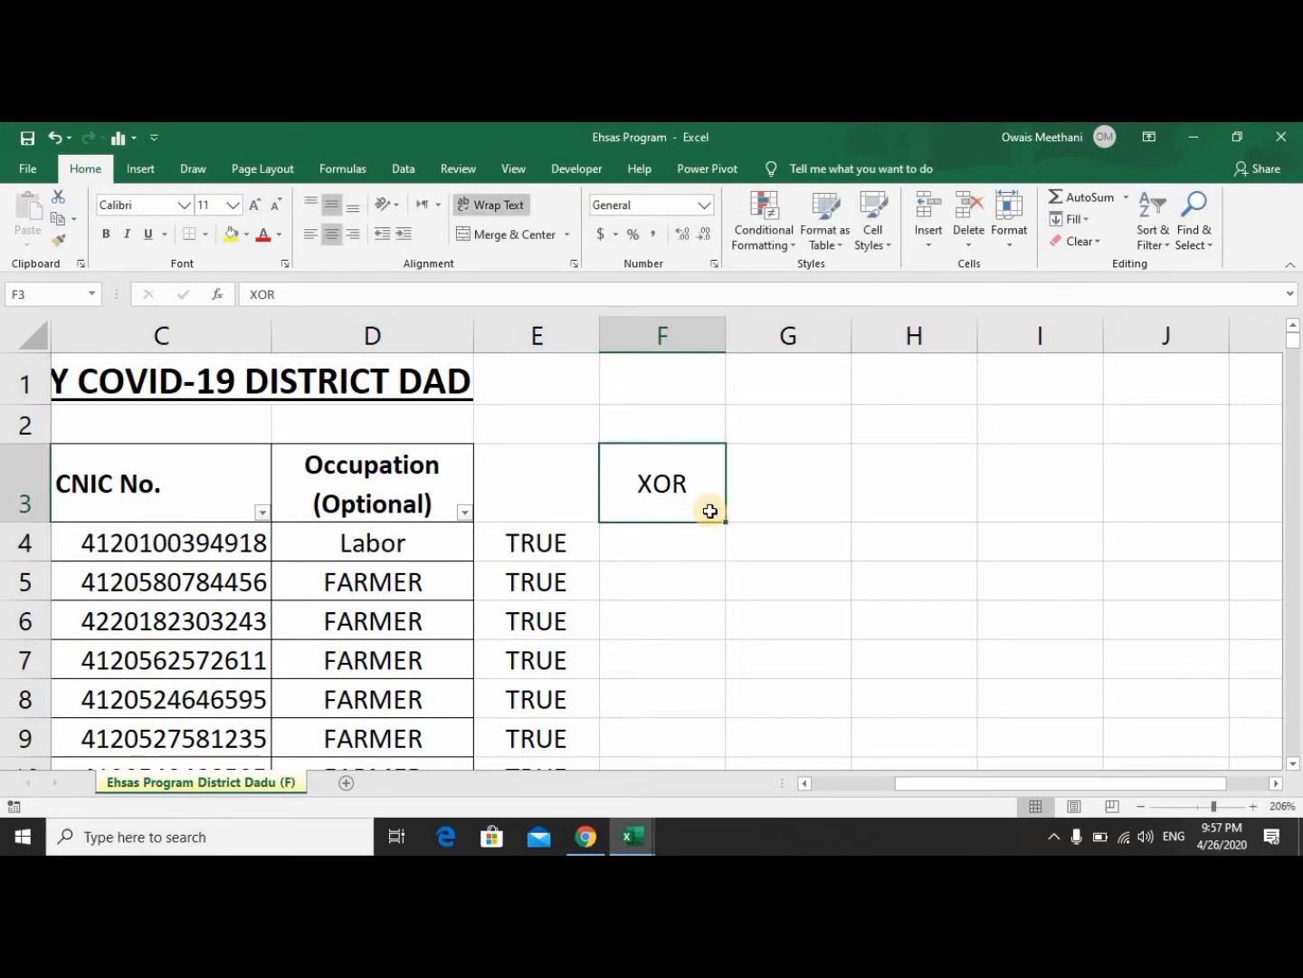
Enter EXCLUSIVE OR in cell G3 and widen column G so the word EXCLUSIVE fits on one line.
key(Right)
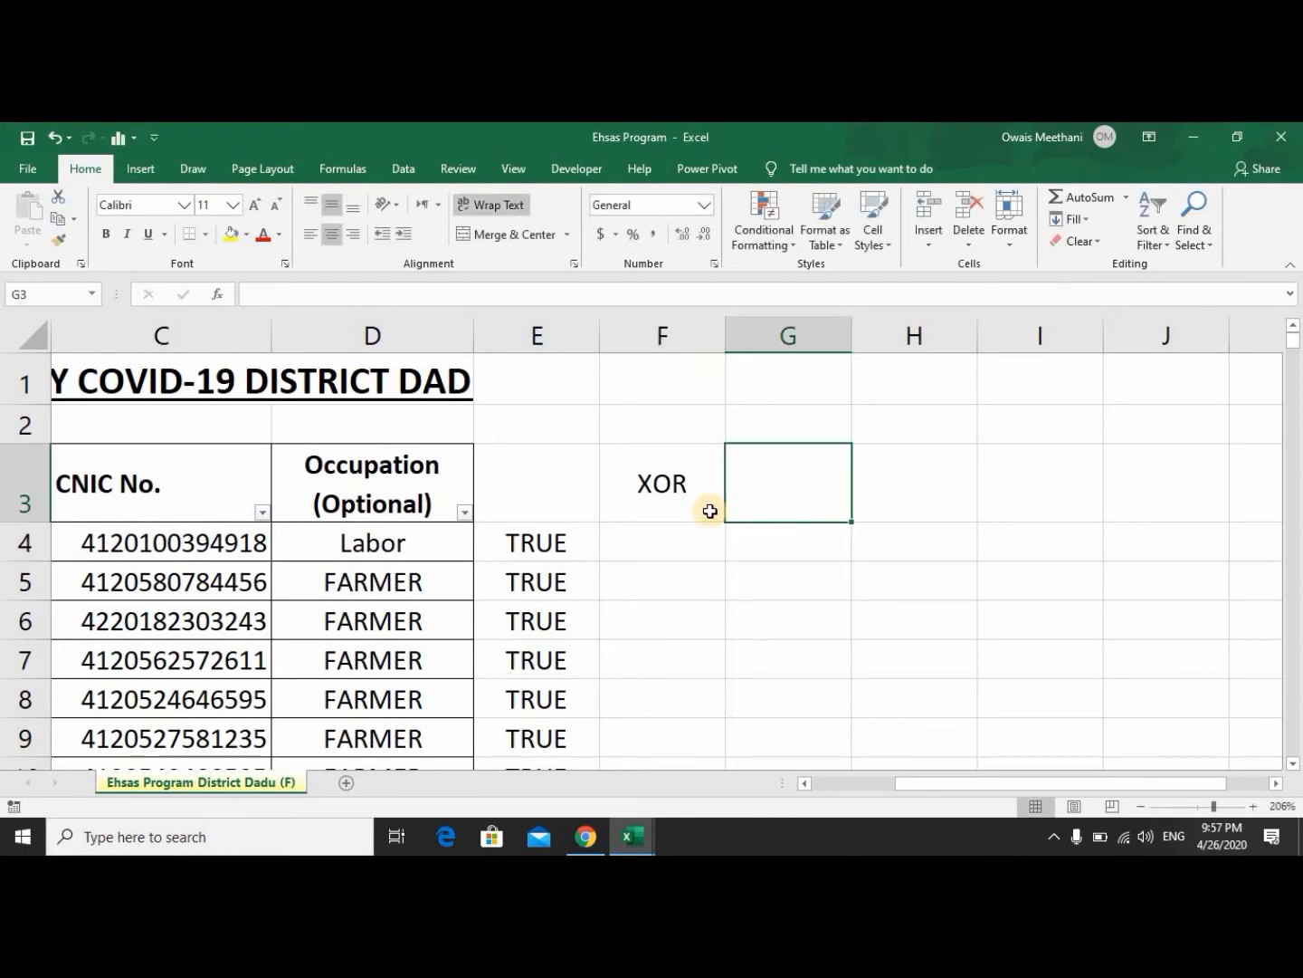
text(EXCLUA)
key(BackSpace)
text(SIVE )
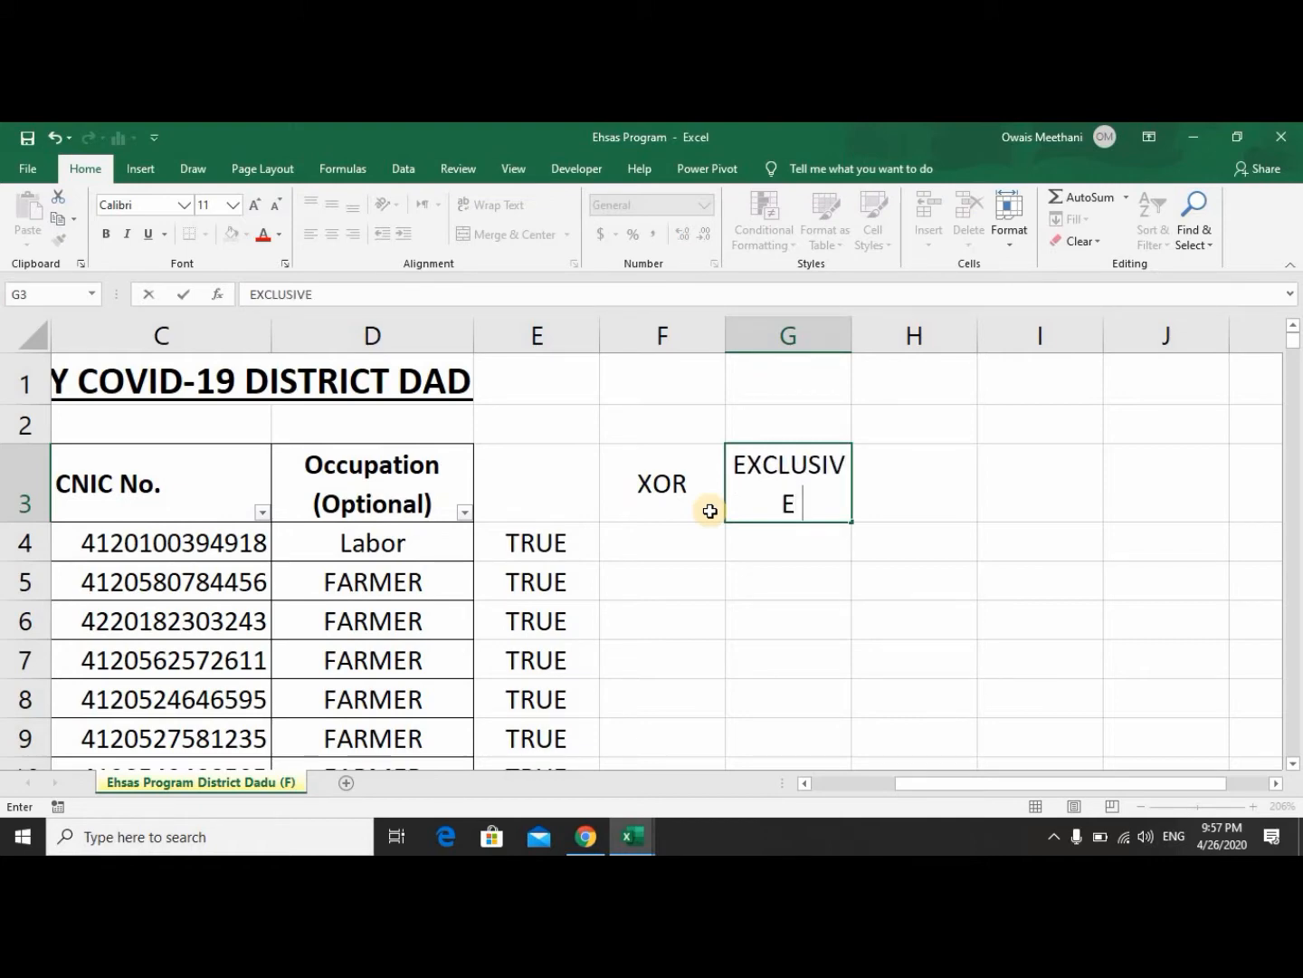
text(OR)
key(Return)
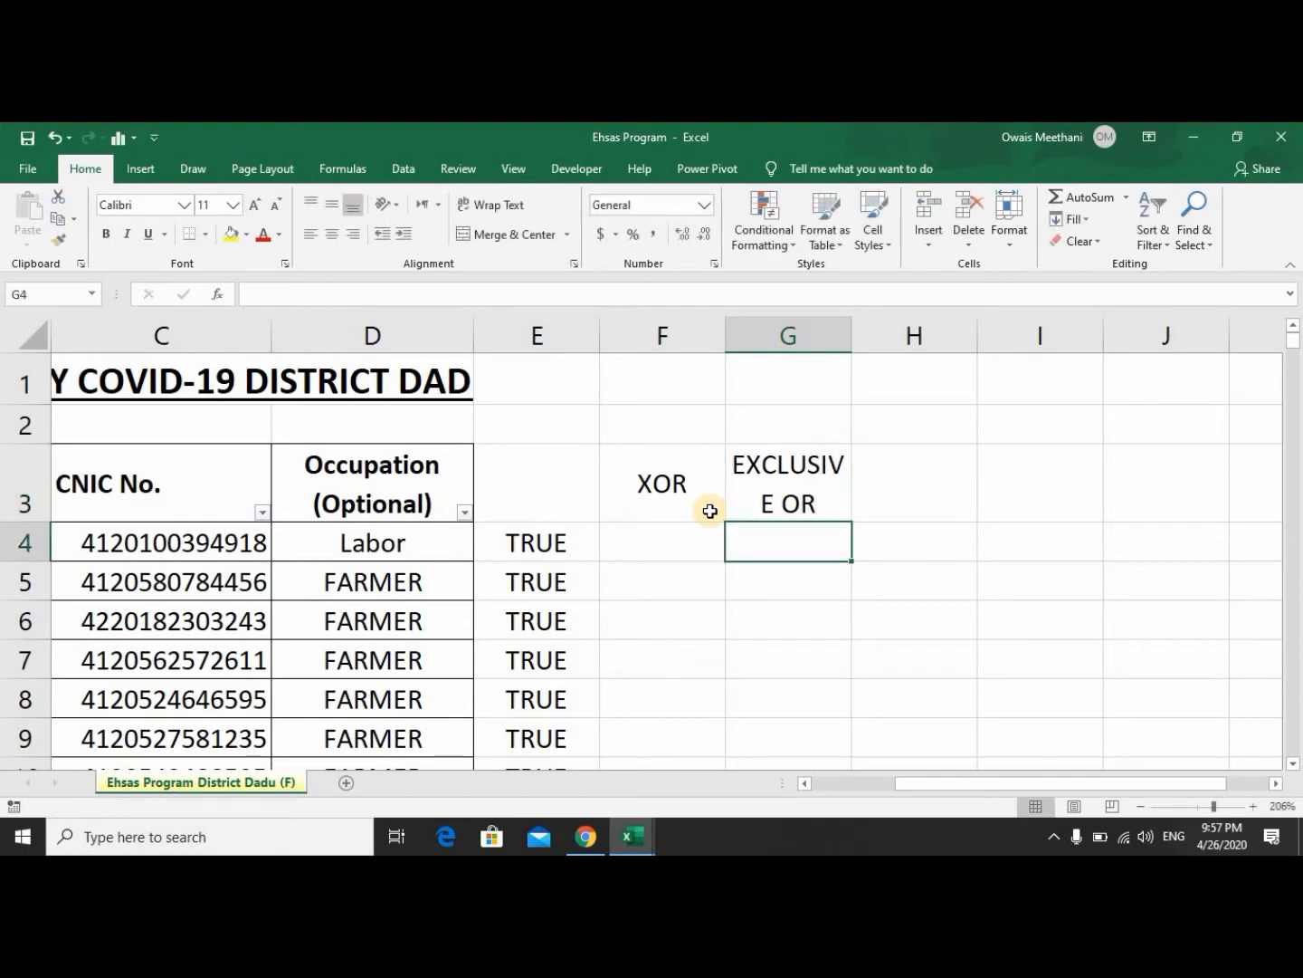
key(Up)
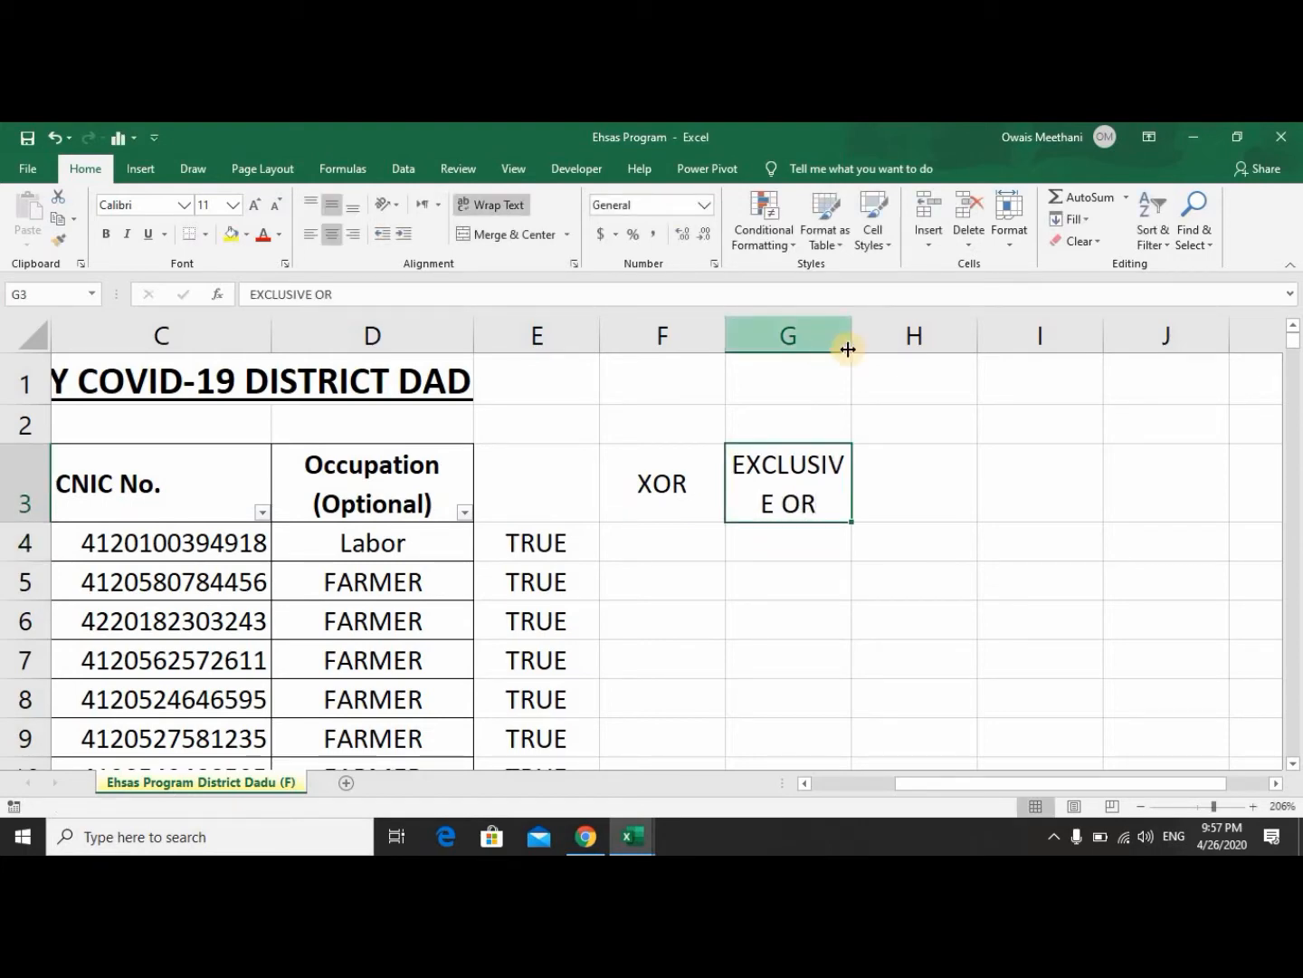
drag(852, 347, 871, 346)
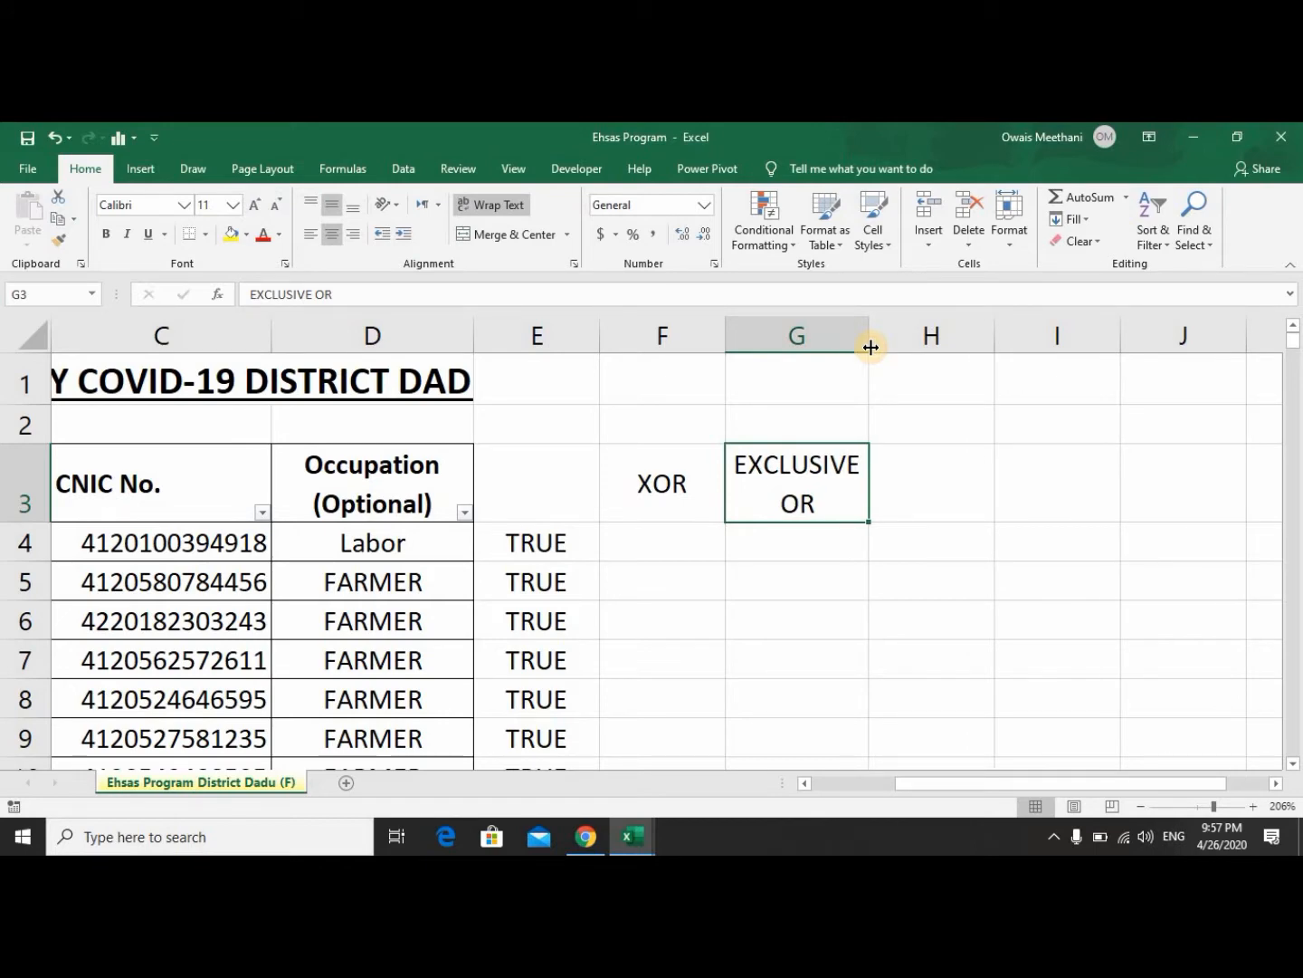
Enter the label OR in cell E3, above the OR results column.
key(Left)
key(Left)
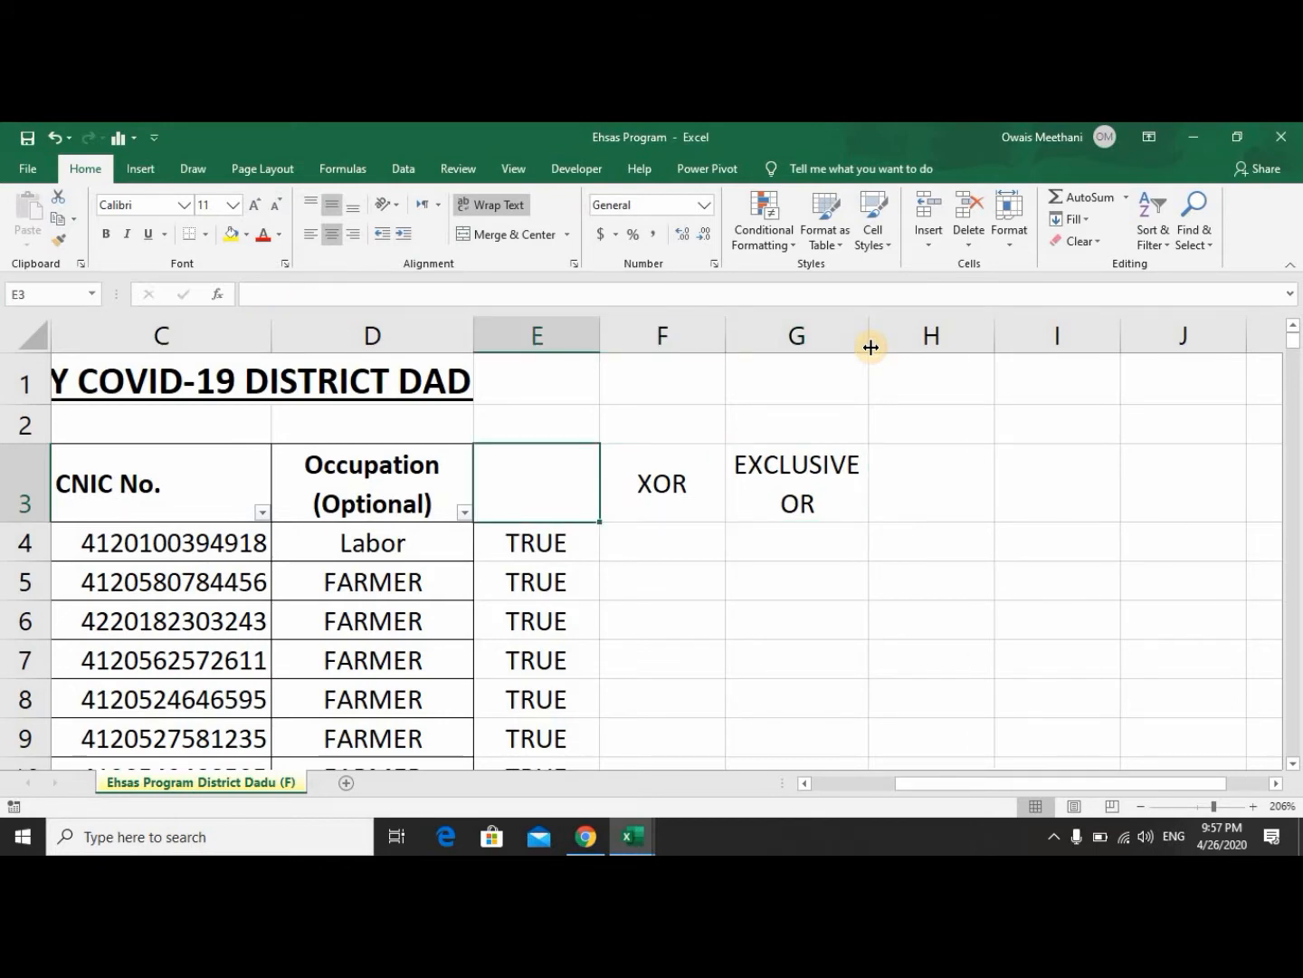
text(OR)
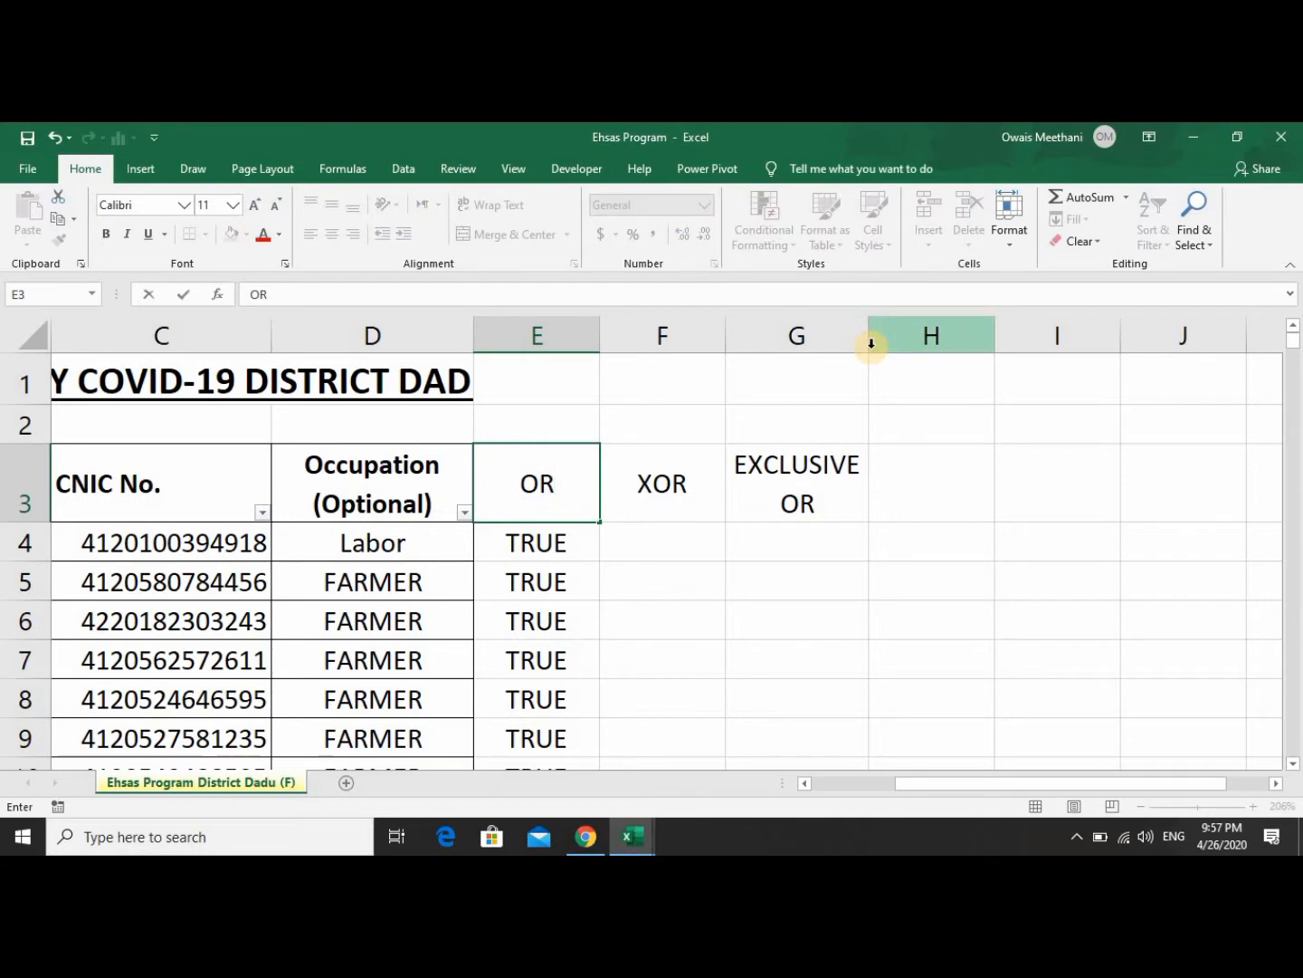
key(Return)
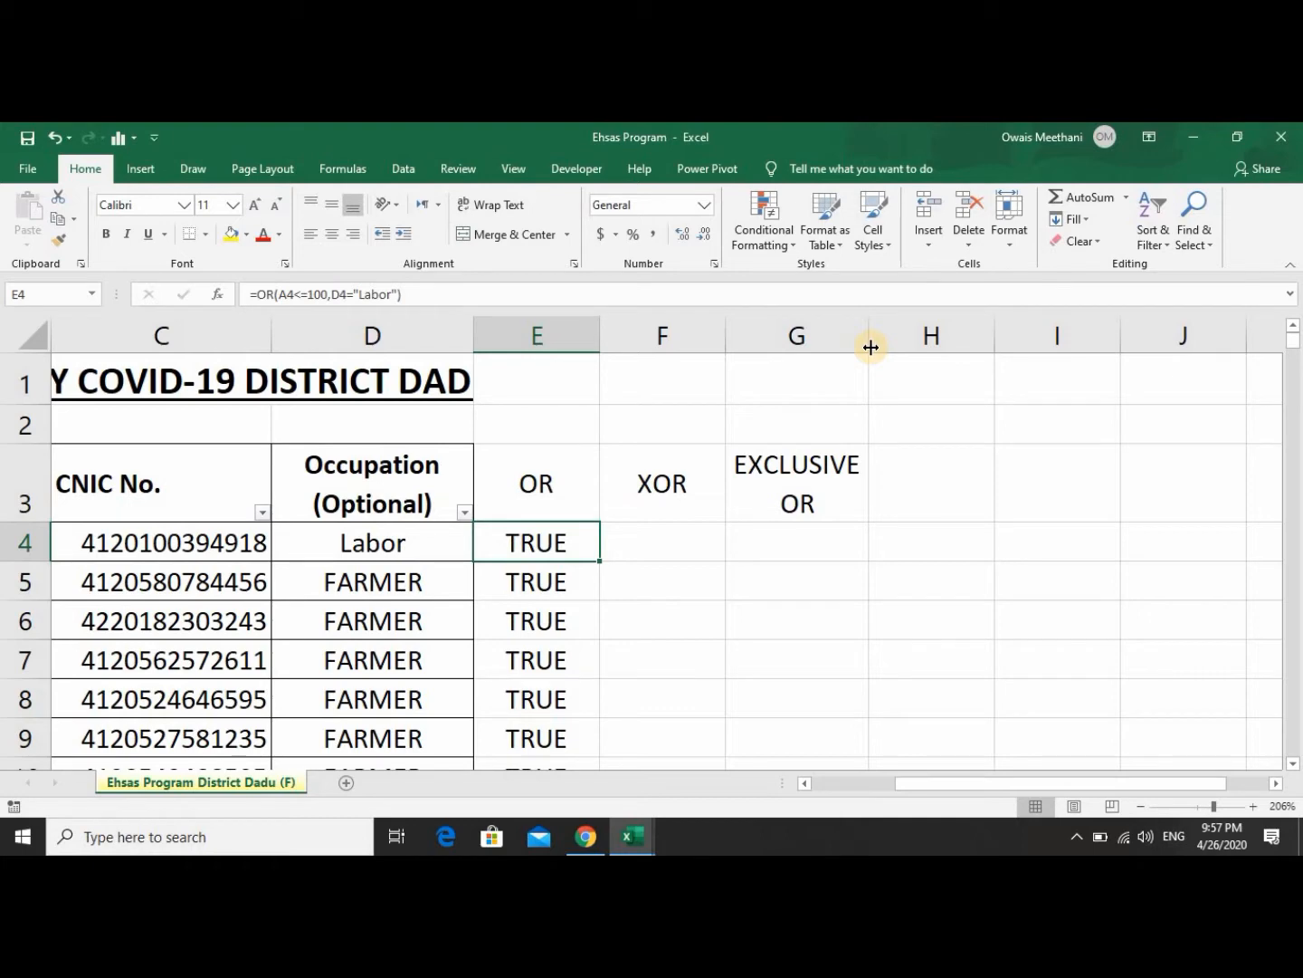
Clear the OR, XOR and EXCLUSIVE OR labels from cells E3:G3.
key(Right)
key(Up)
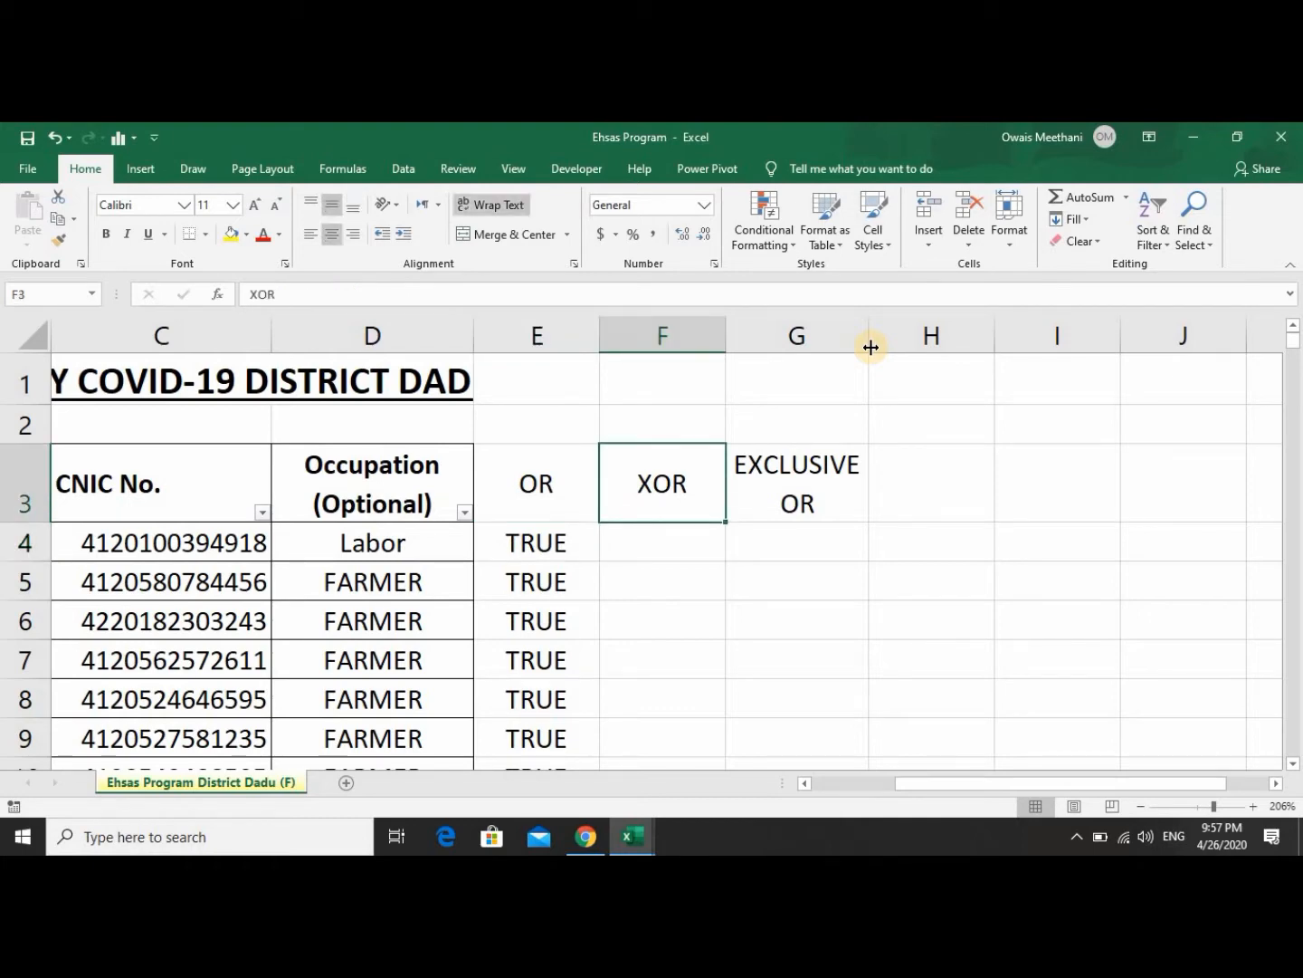
key(Left)
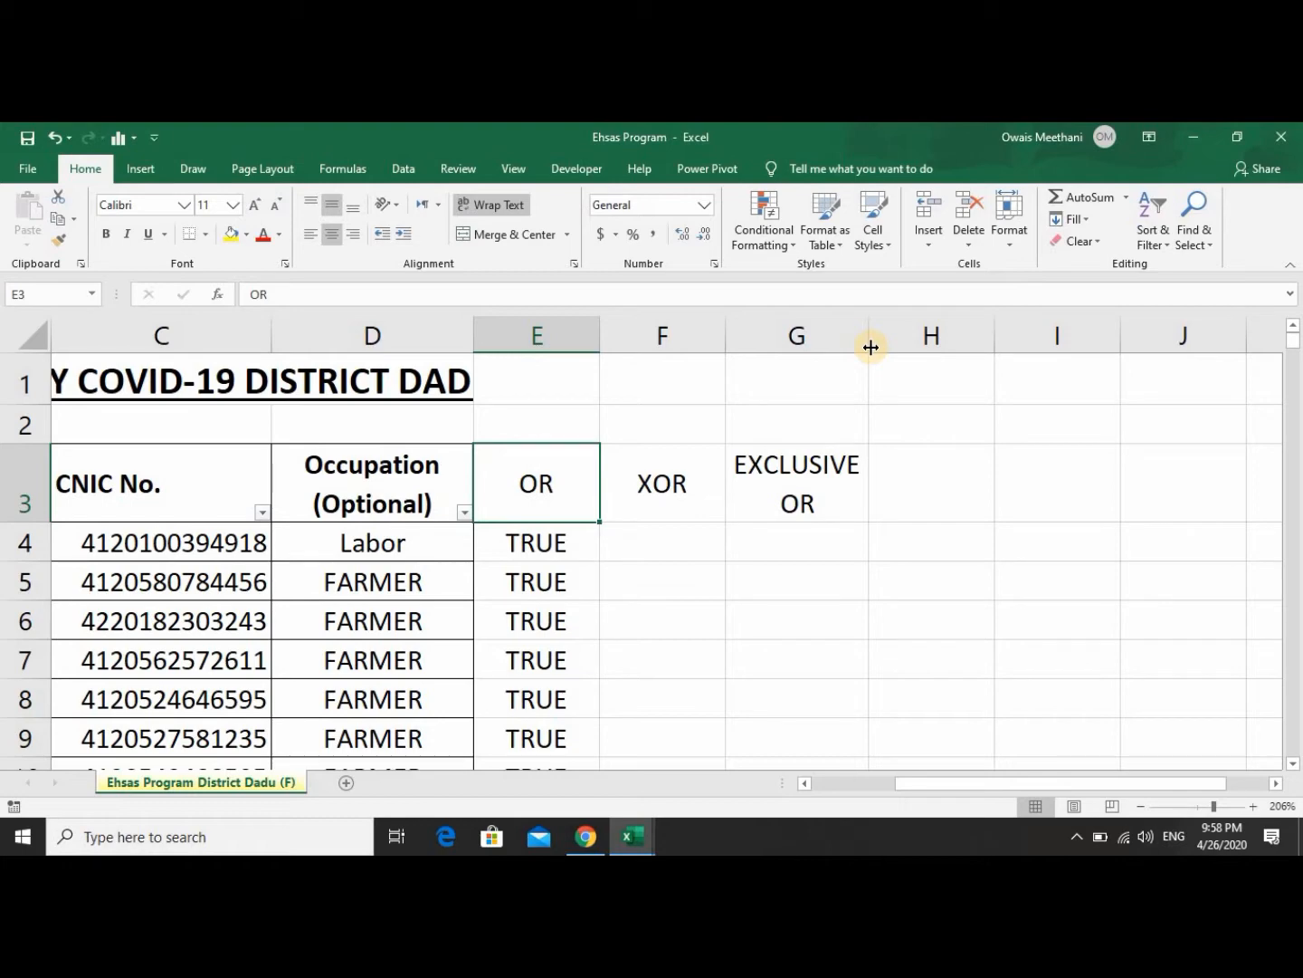
key(shift+Right)
key(shift+Right)
key(Delete)
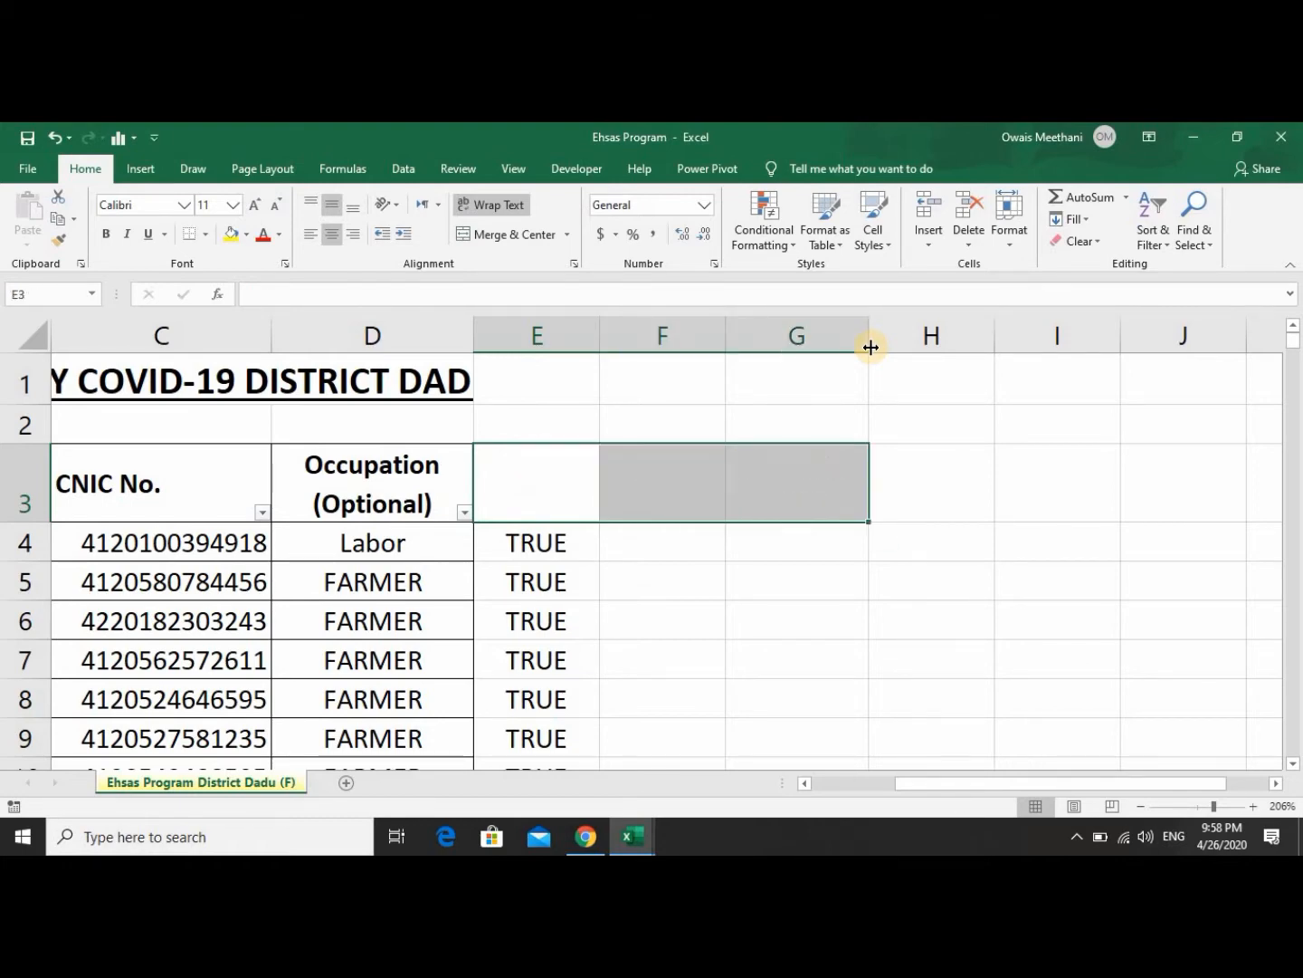
Enter the numbers 1, 3, 5 and 6 down column G, in cells G4 to G7.
key(Right)
key(Right)
key(Down)
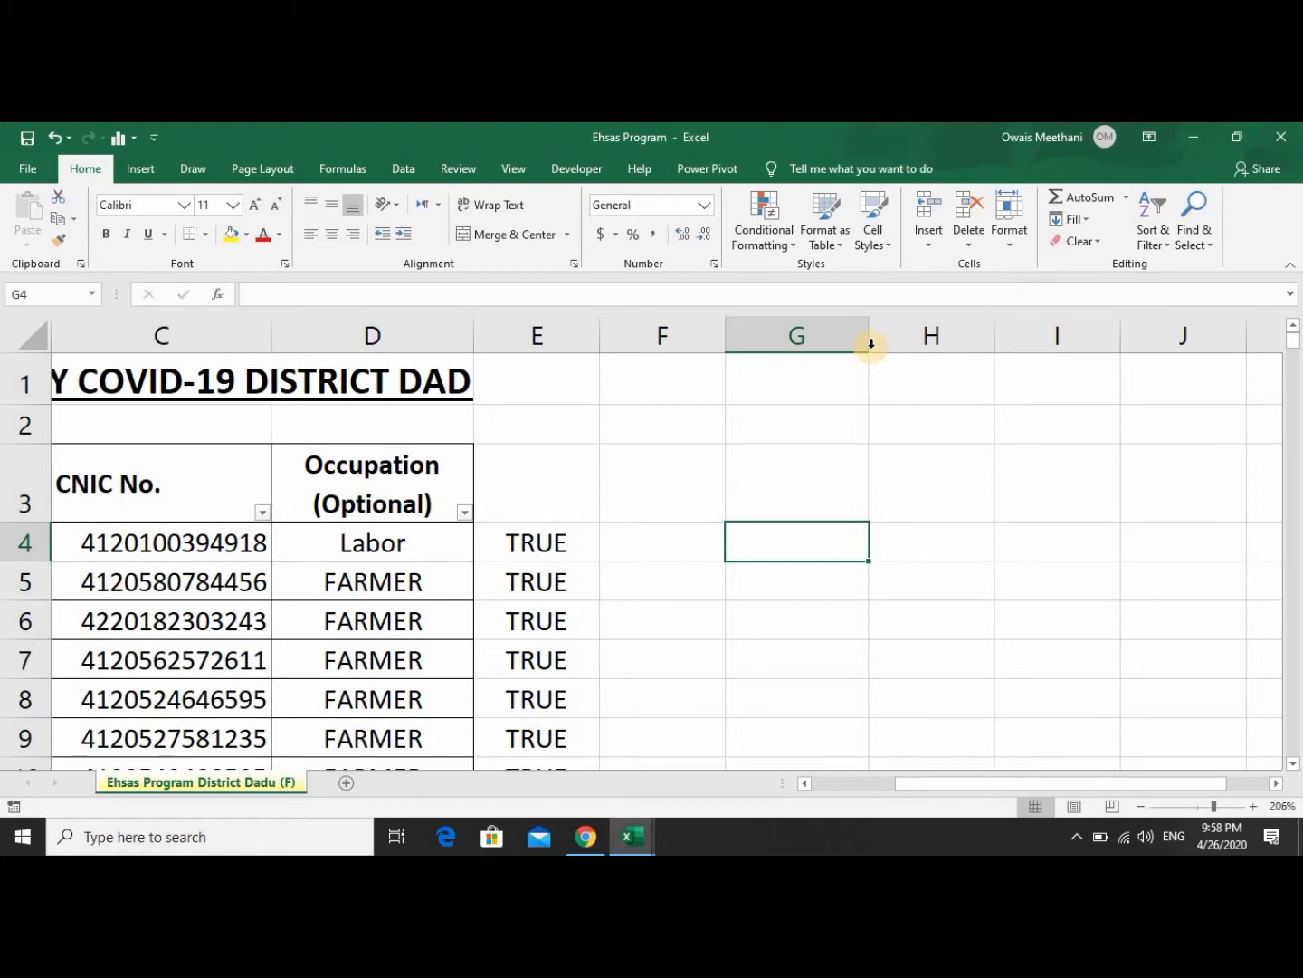
text(1)
key(Return)
text(3)
key(Return)
text(4)
key(BackSpace)
text(5)
key(Return)
text(6)
key(Return)
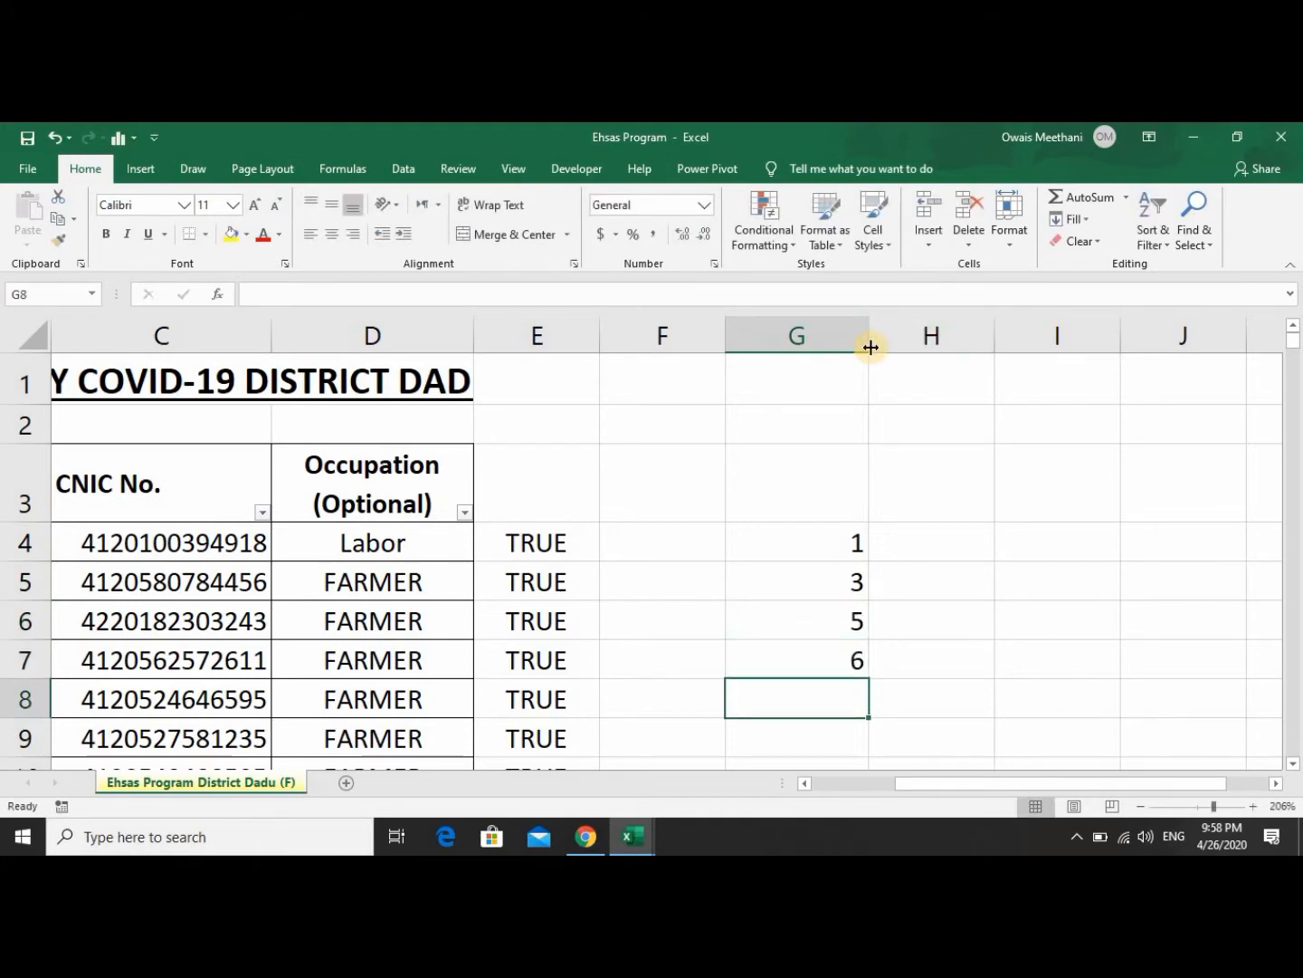
Replace the number in G7 with 7, and continue the odd numbers with 9 in G8 and 11 in G9.
key(Up)
text(7)
key(Return)
key(BackSpace)
text(9)
key(Return)
text(11)
key(Return)
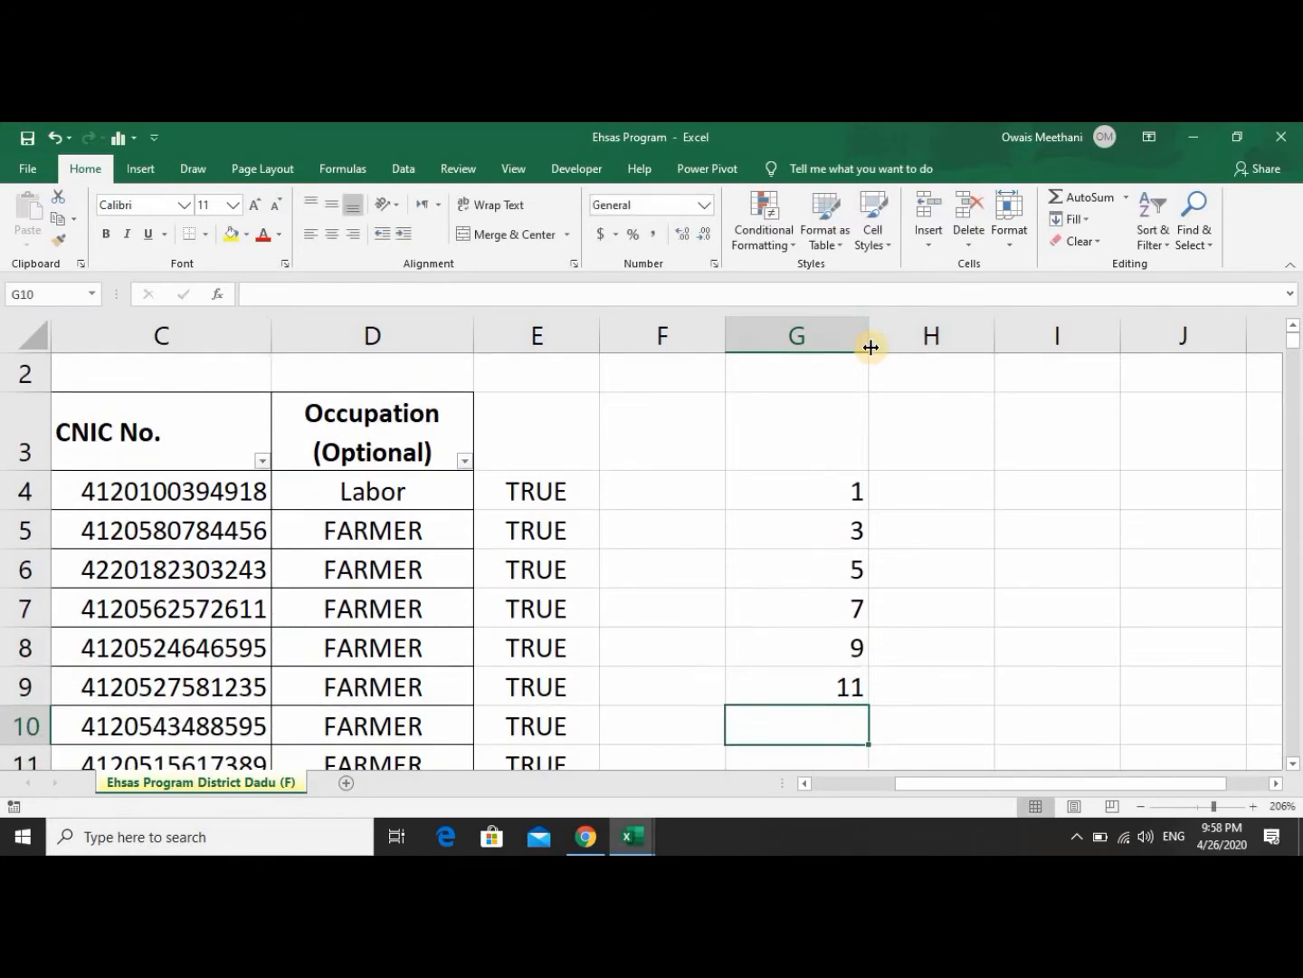
Go through the odd numbers in column G one by one, from G4 to G9.
key(Up)
key(Up)
key(Up)
key(Up)
key(Up)
key(Up)
key(Down)
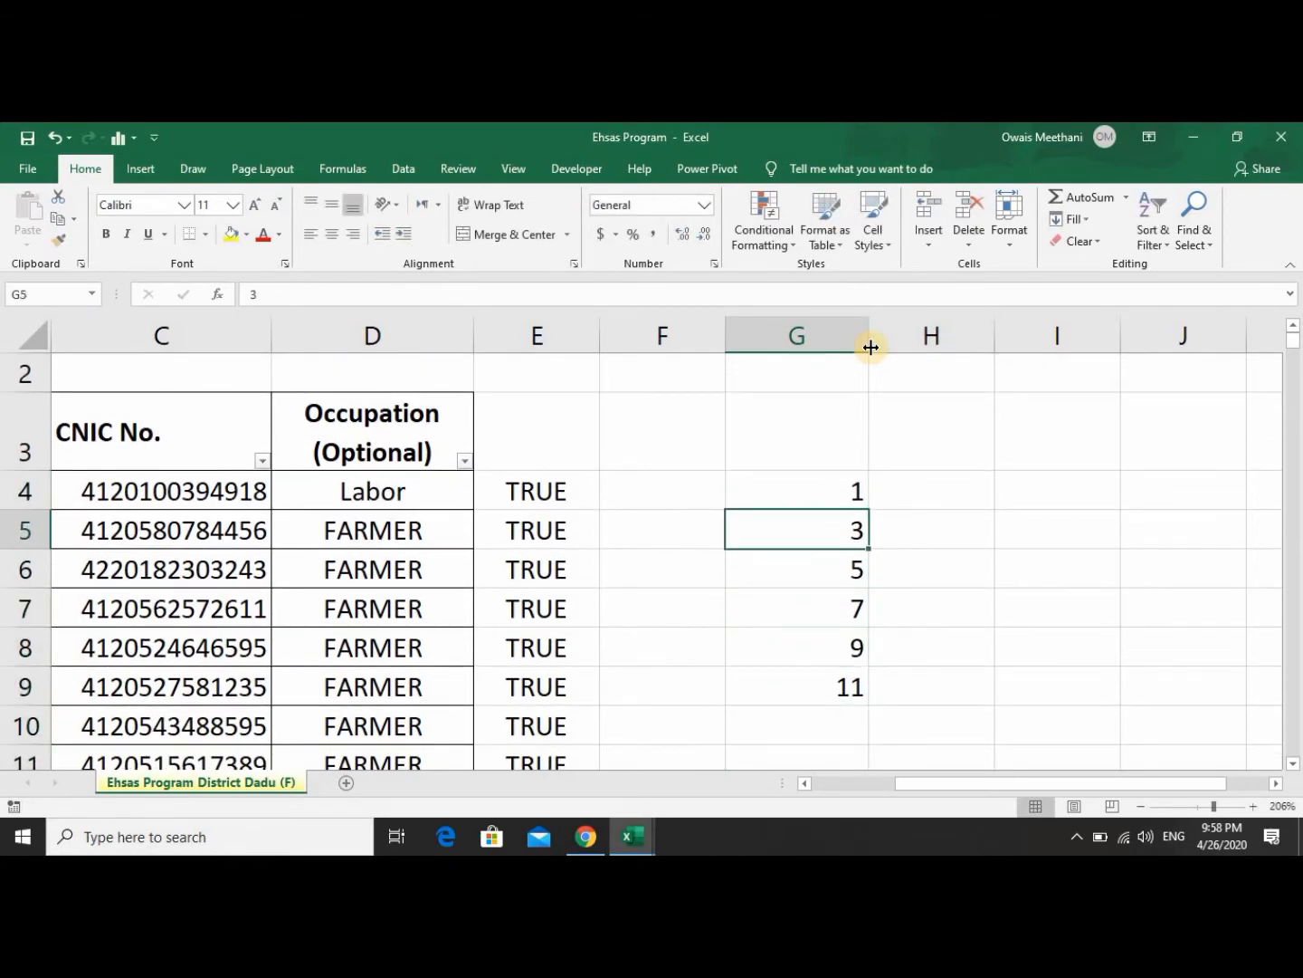
key(Down)
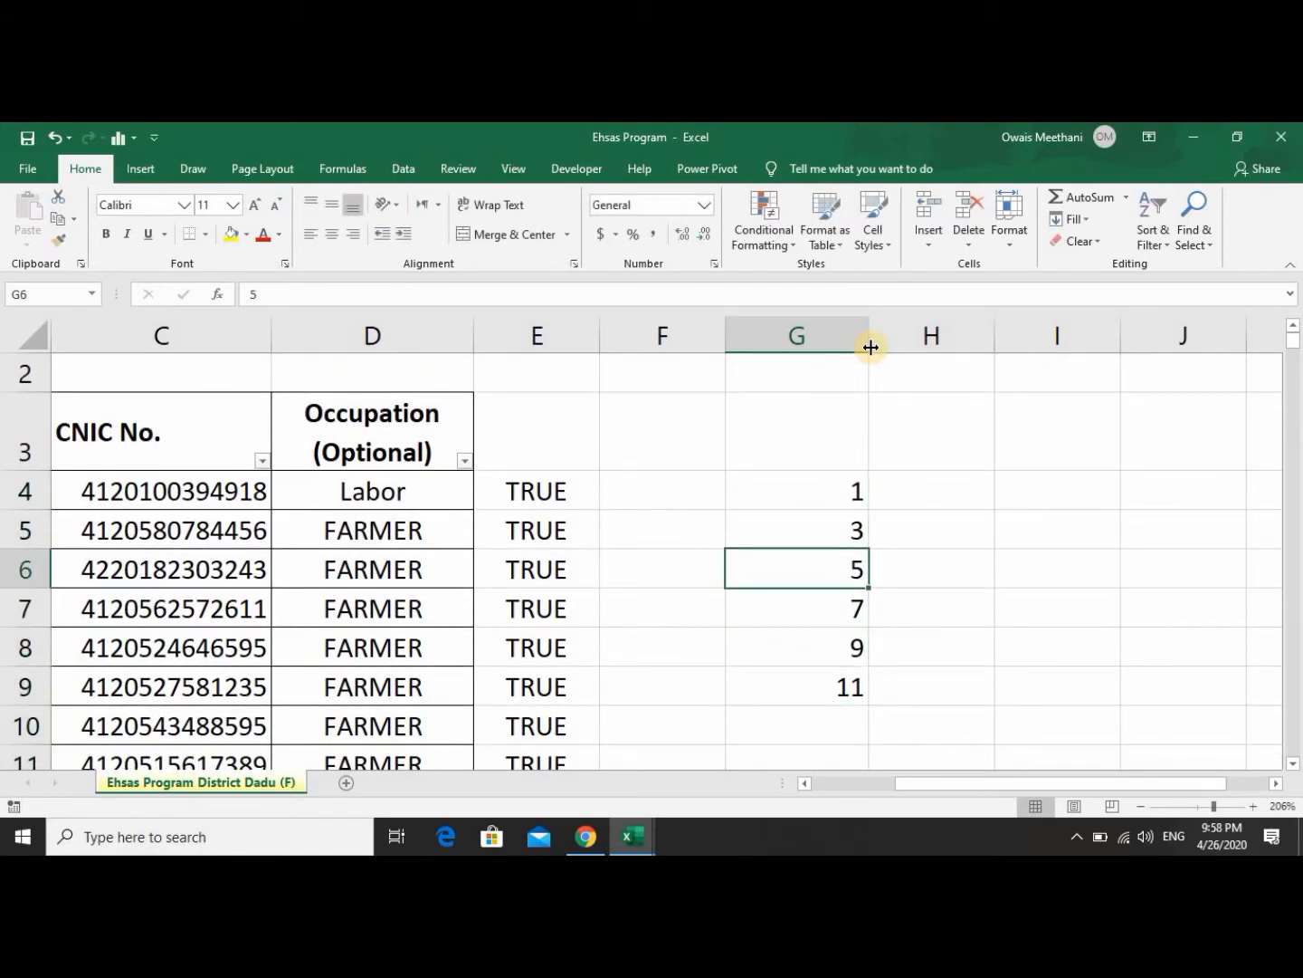
key(Down)
key(Down)
key(Down)
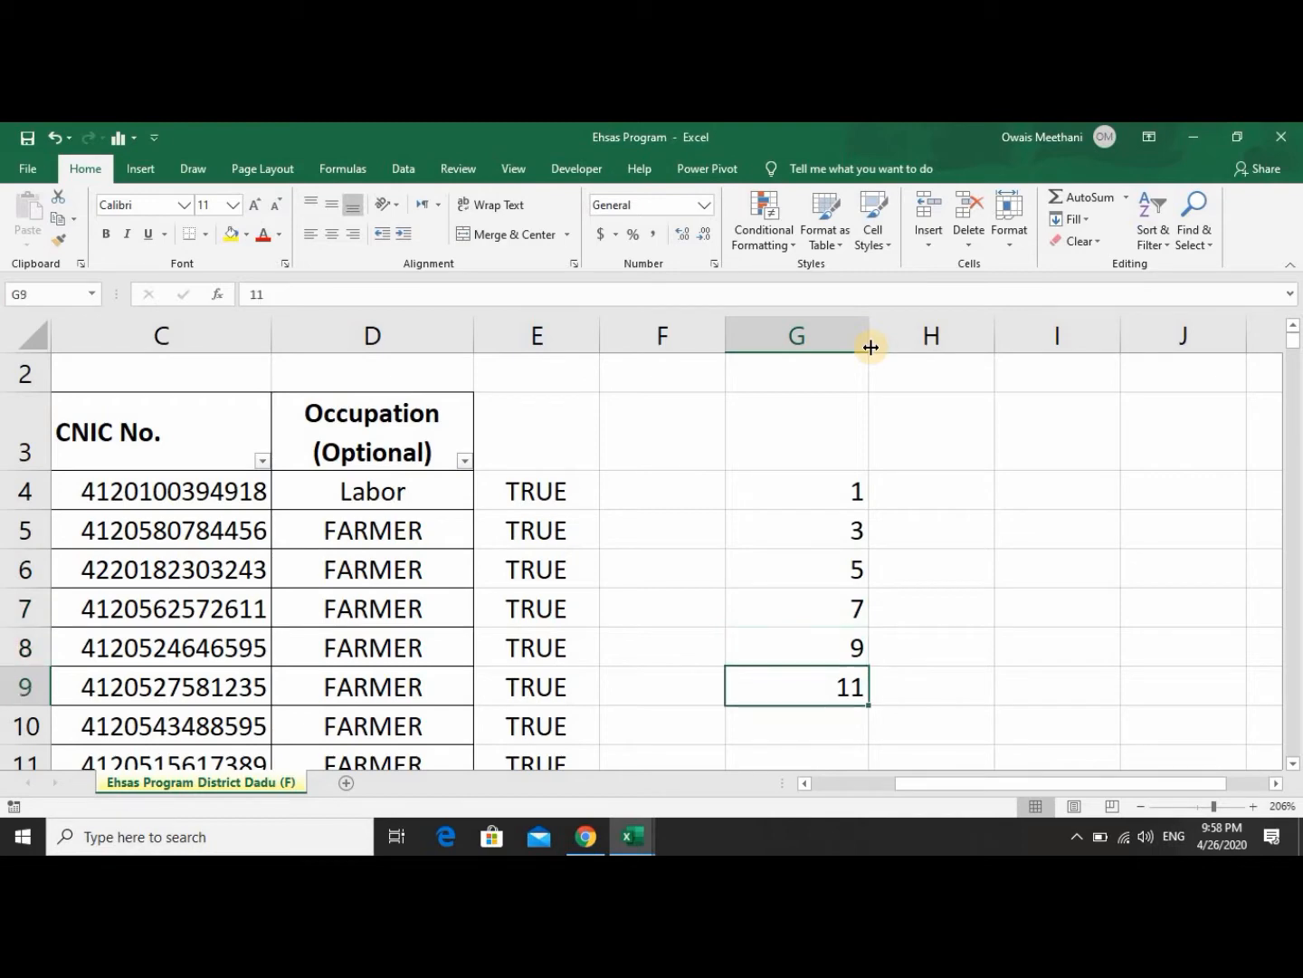
Enter the label MOJARITY in cell H4, beside the first odd number.
key(Right)
key(Up)
key(Up)
key(Up)
key(Up)
key(Up)
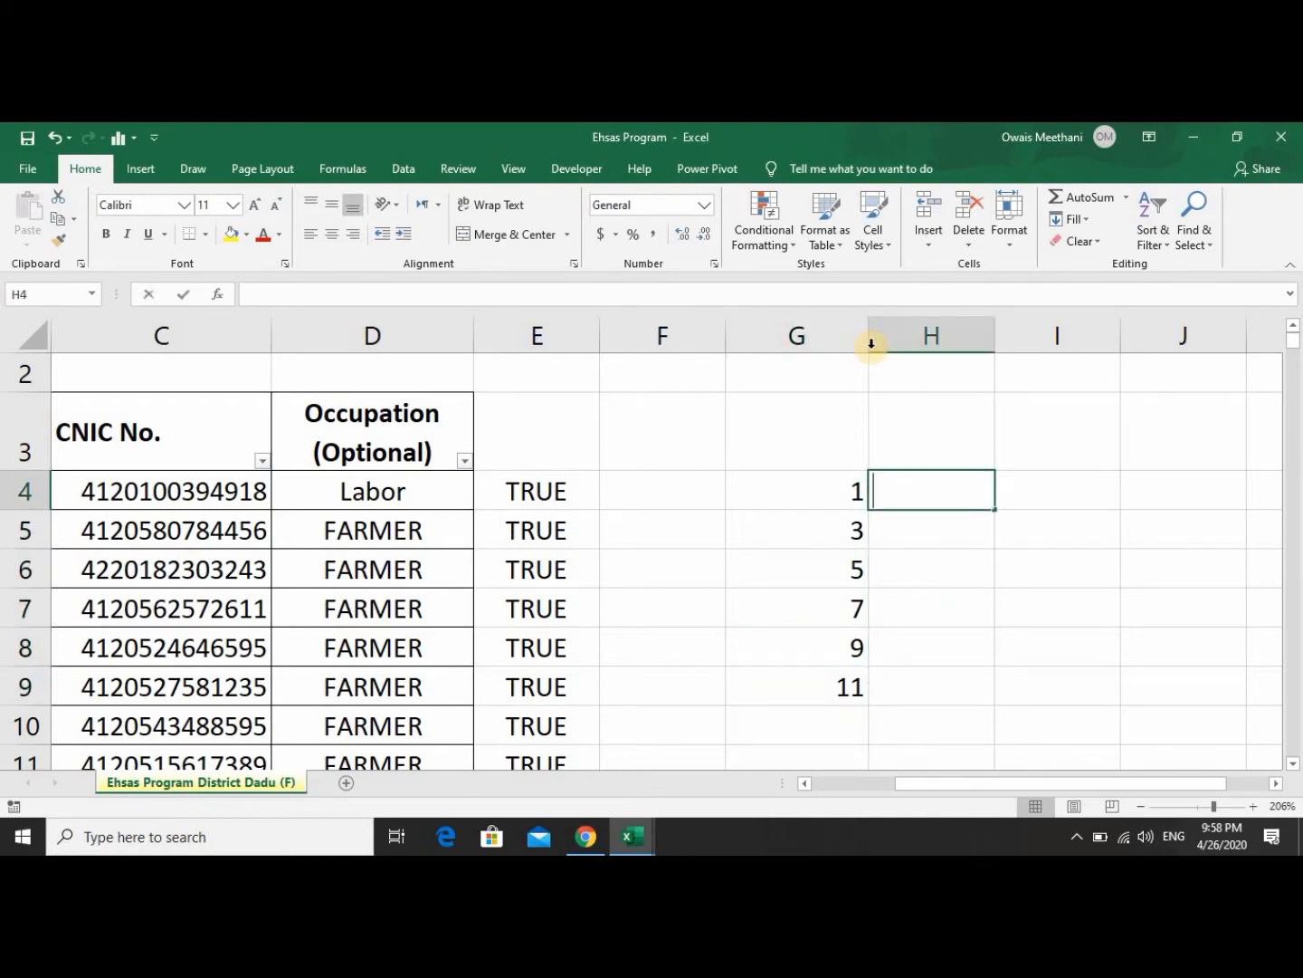
text(mO)
key(BackSpace)
key(BackSpace)
text(M)
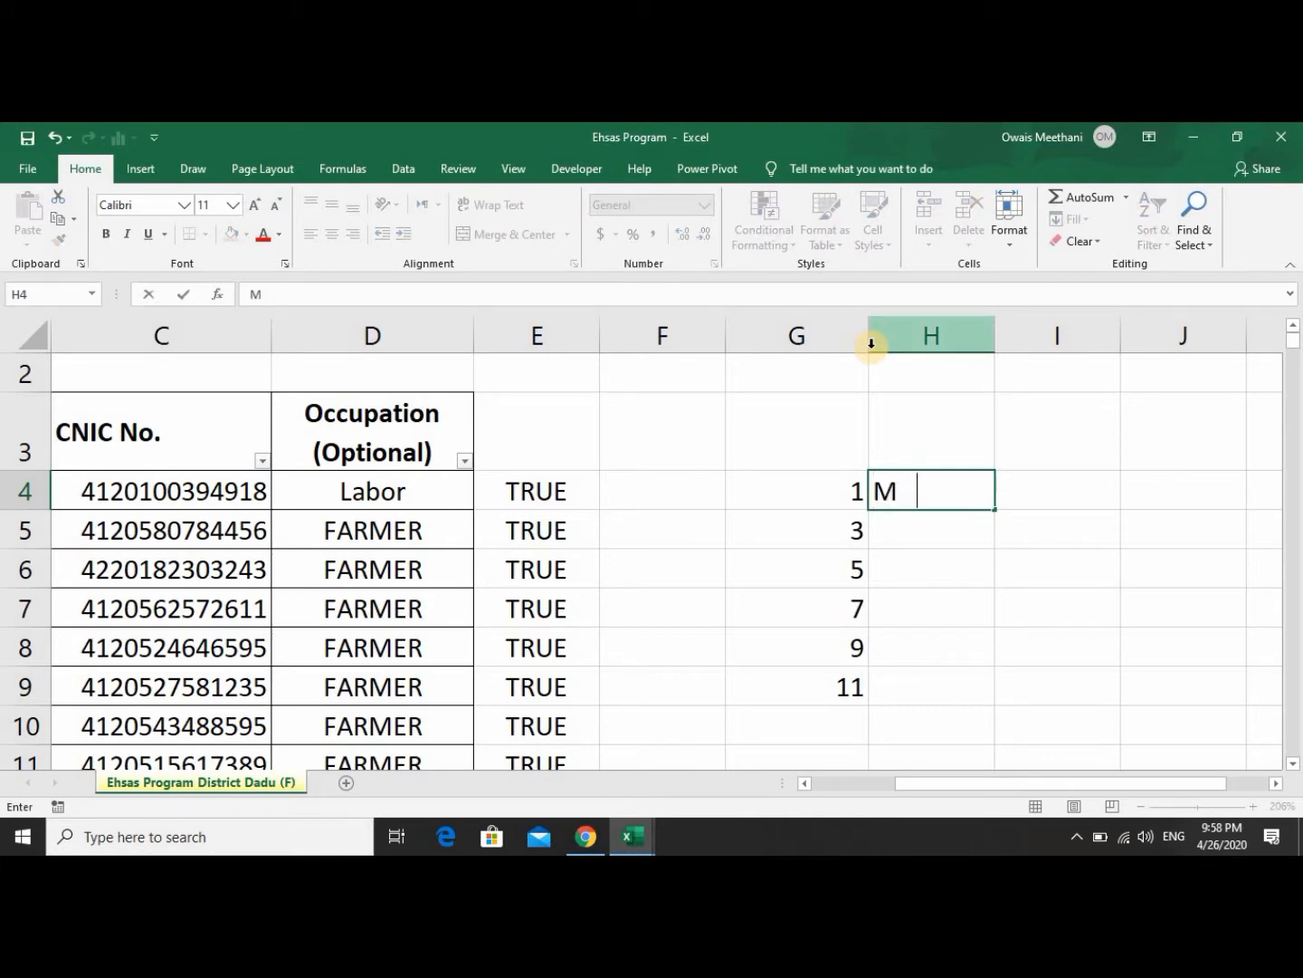
text(OJARITY)
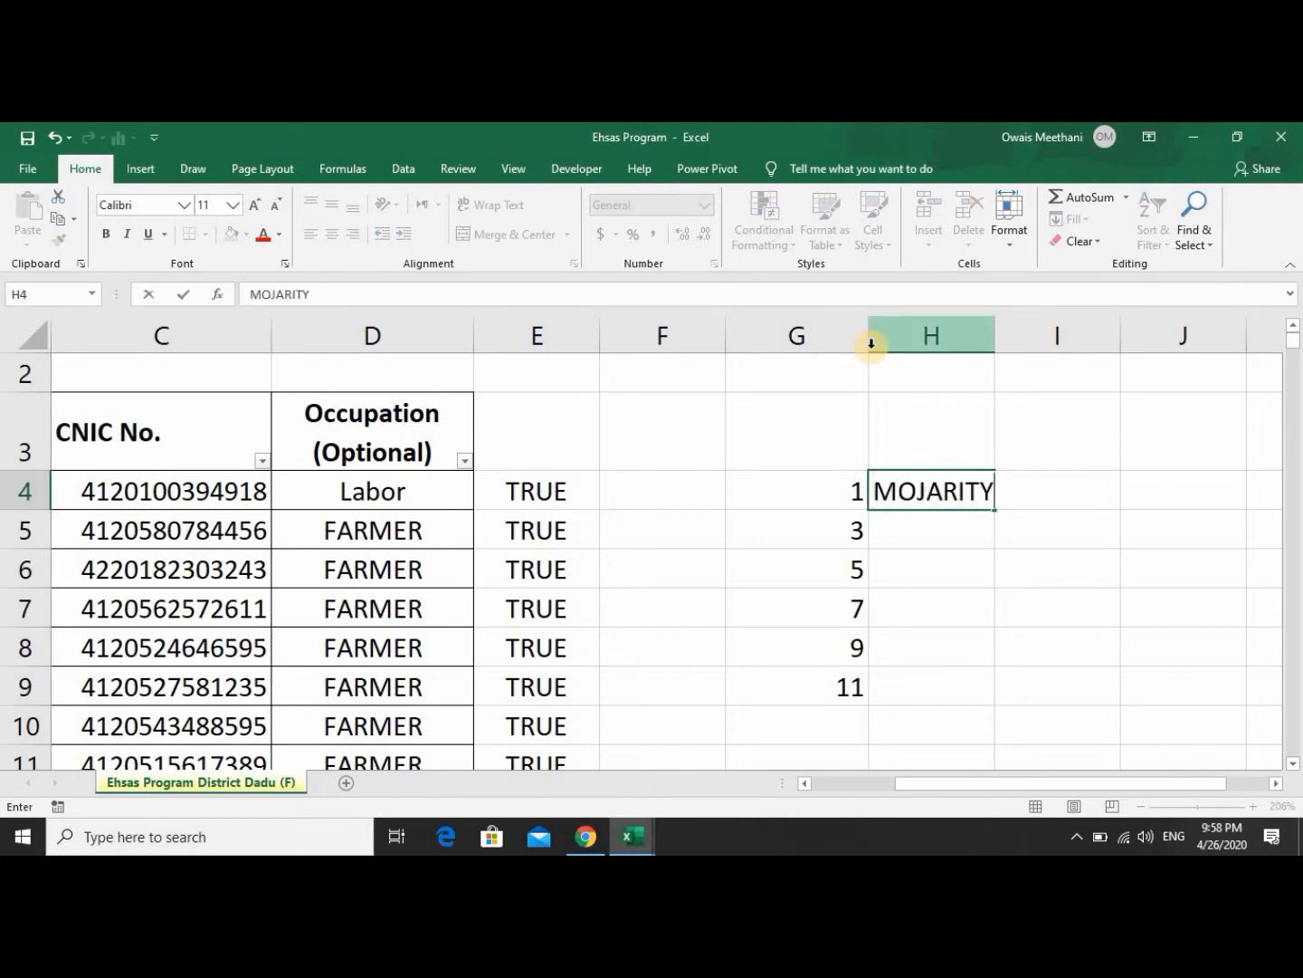
key(Return)
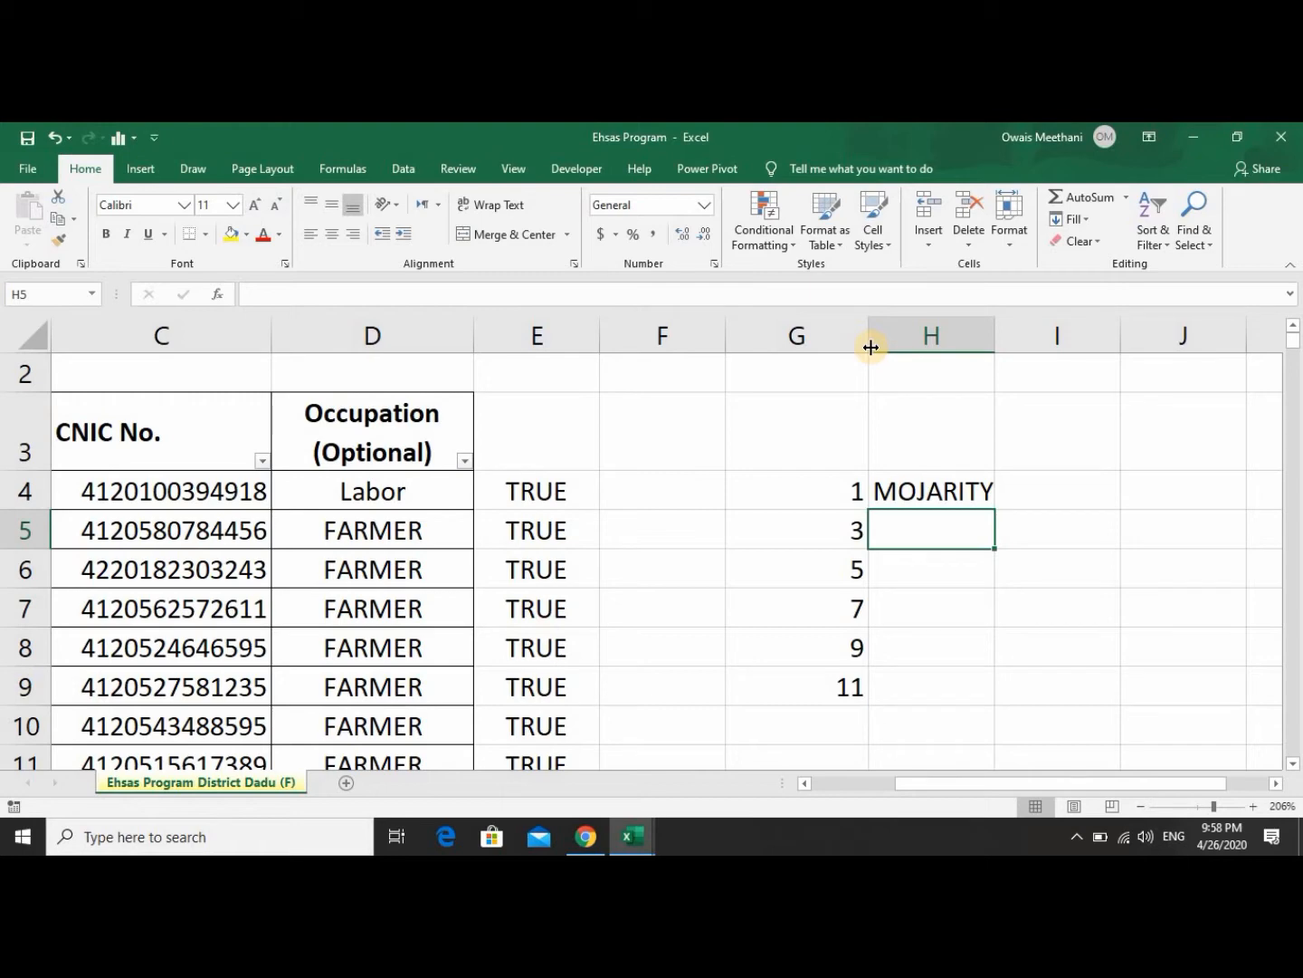
Highlight the range G4:H9 with the numbers and label, and go through the odd numbers in column G again.
key(Up)
key(shift+Left)
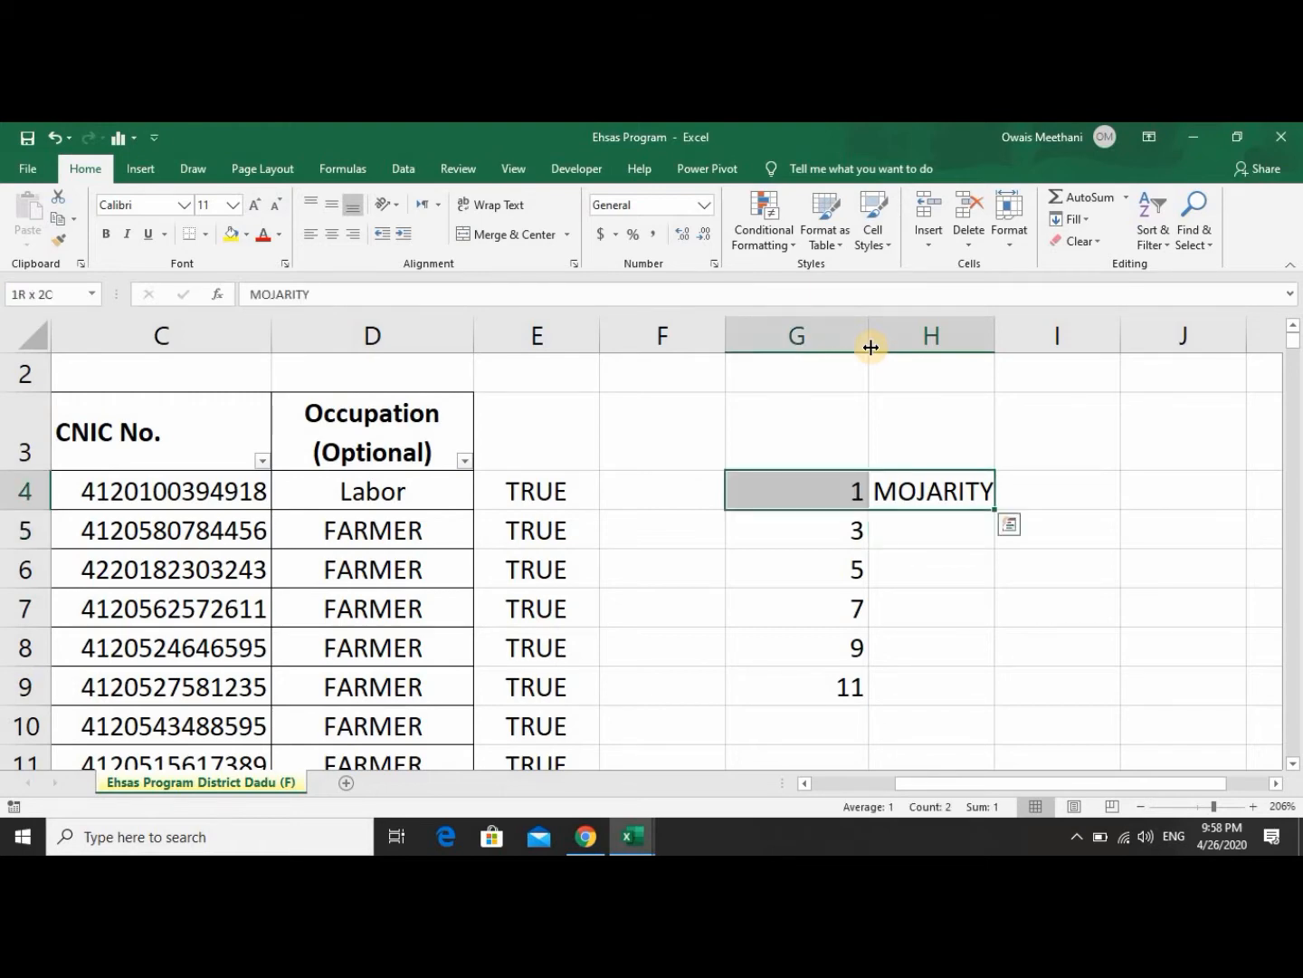
key(shift+Down)
key(shift+Down)
key(shift+Down)
key(shift+Down)
key(shift+Down)
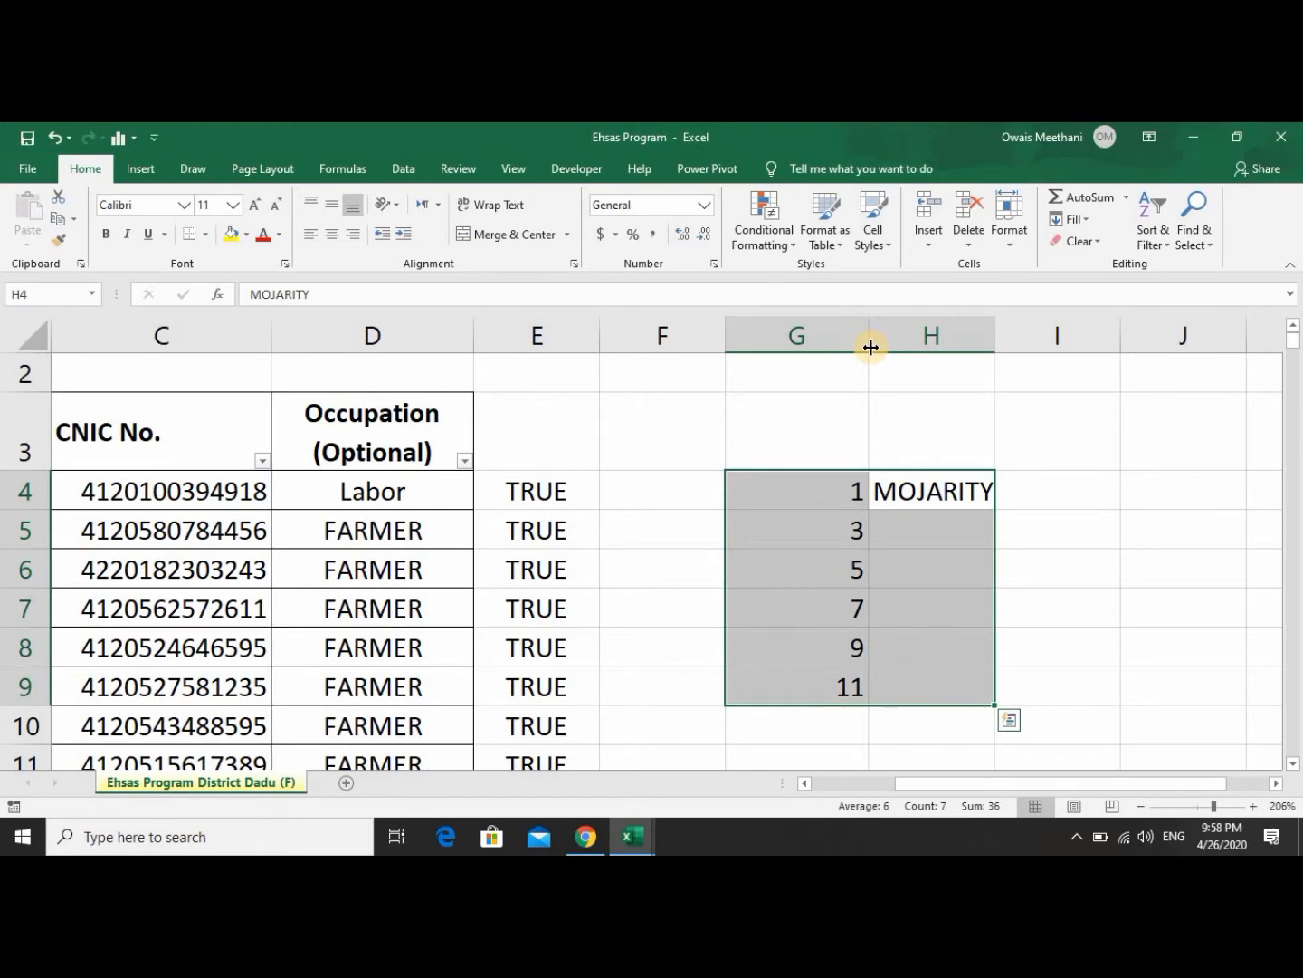
key(Right)
key(Left)
key(Left)
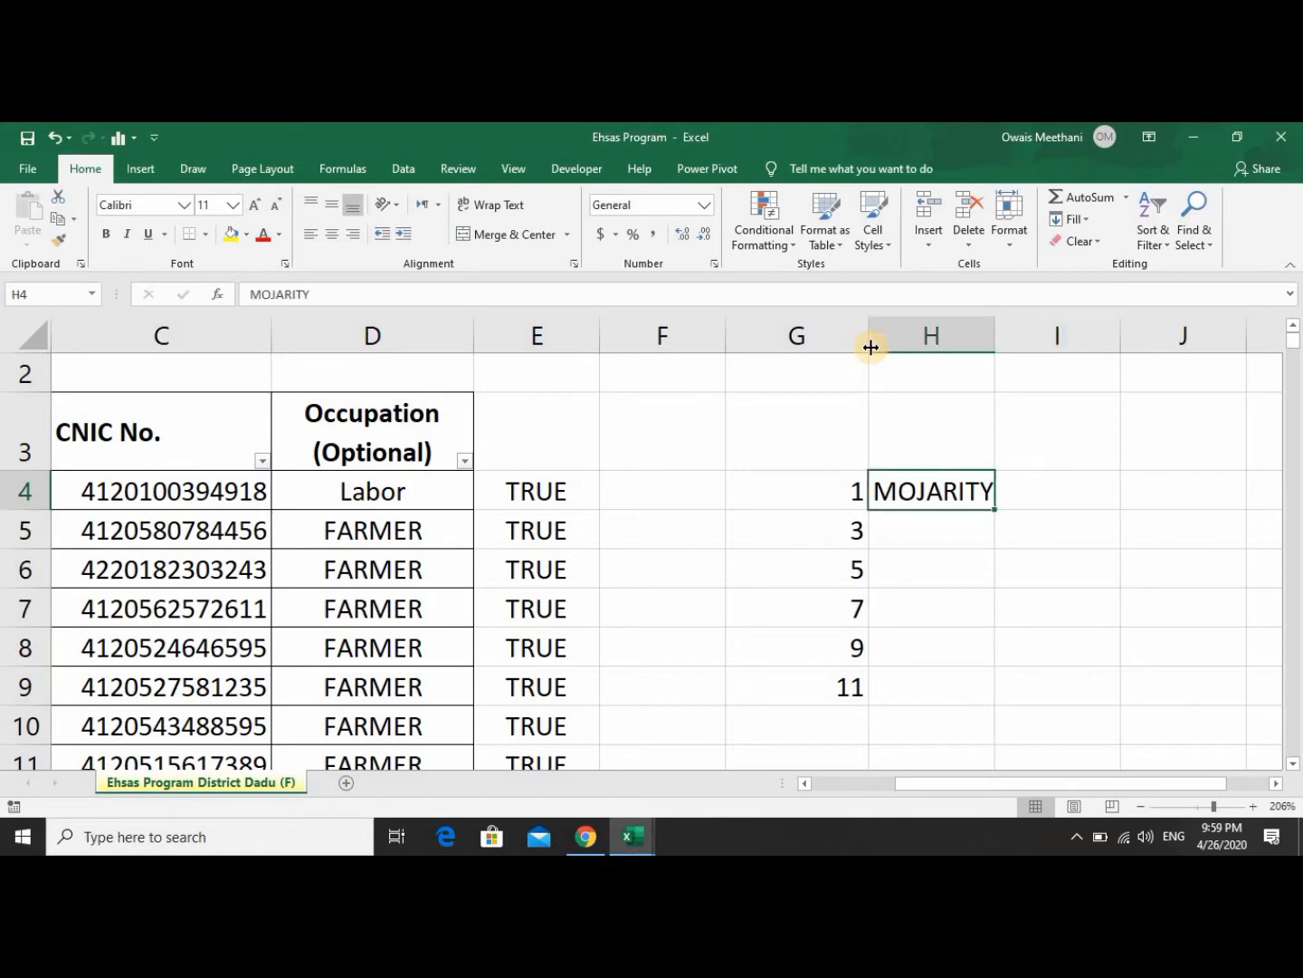
key(Down)
key(Down)
key(Down)
key(Down)
key(Down)
key(Up)
key(Up)
key(Up)
key(Up)
key(Up)
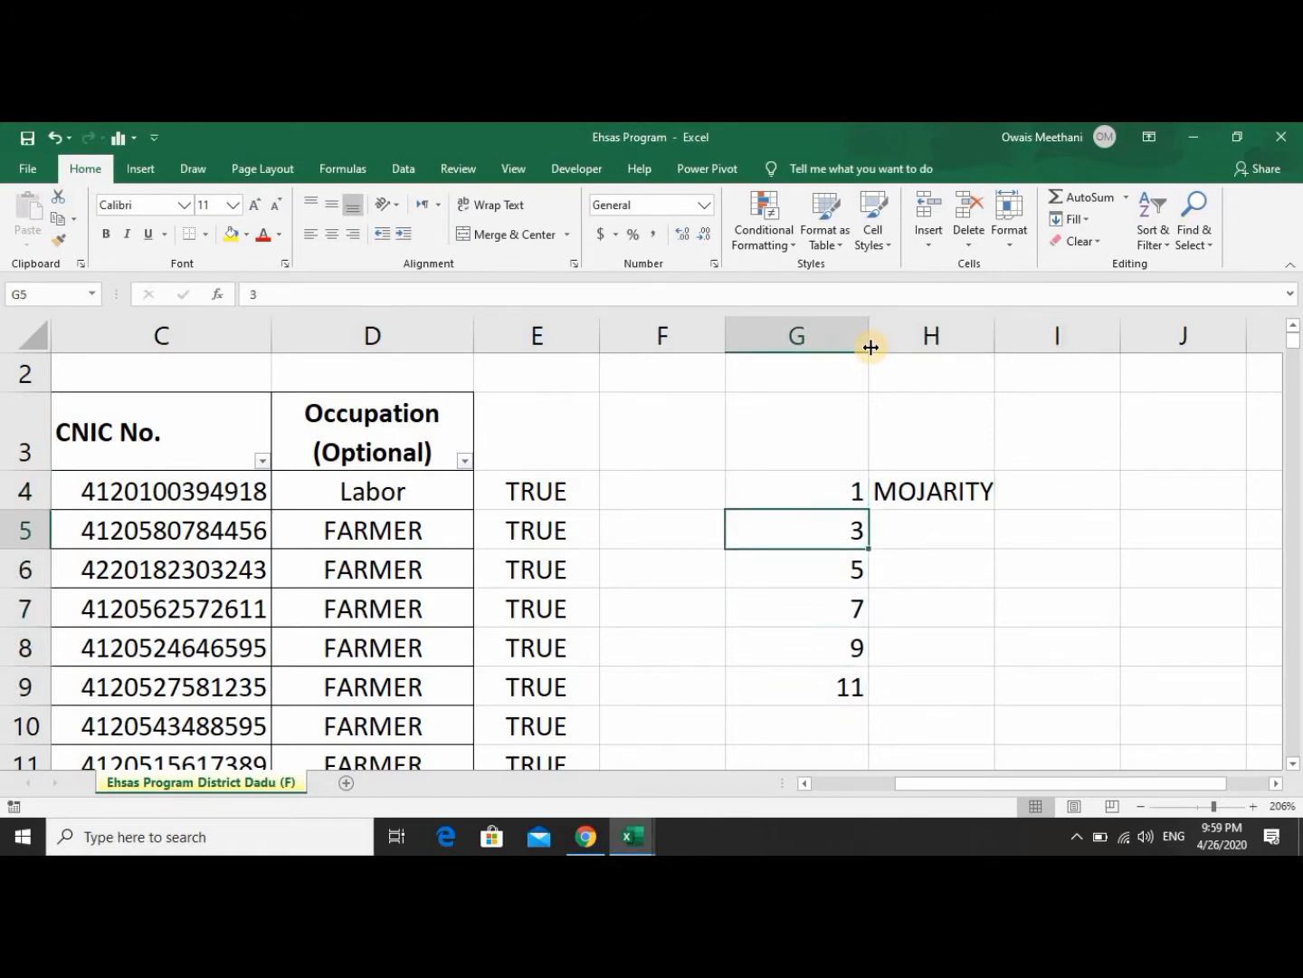
Clear the odd numbers and the MOJARITY label from the range G4:H9.
key(shift+Down)
key(shift+Down)
key(shift+Down)
key(shift+Down)
key(shift+Down)
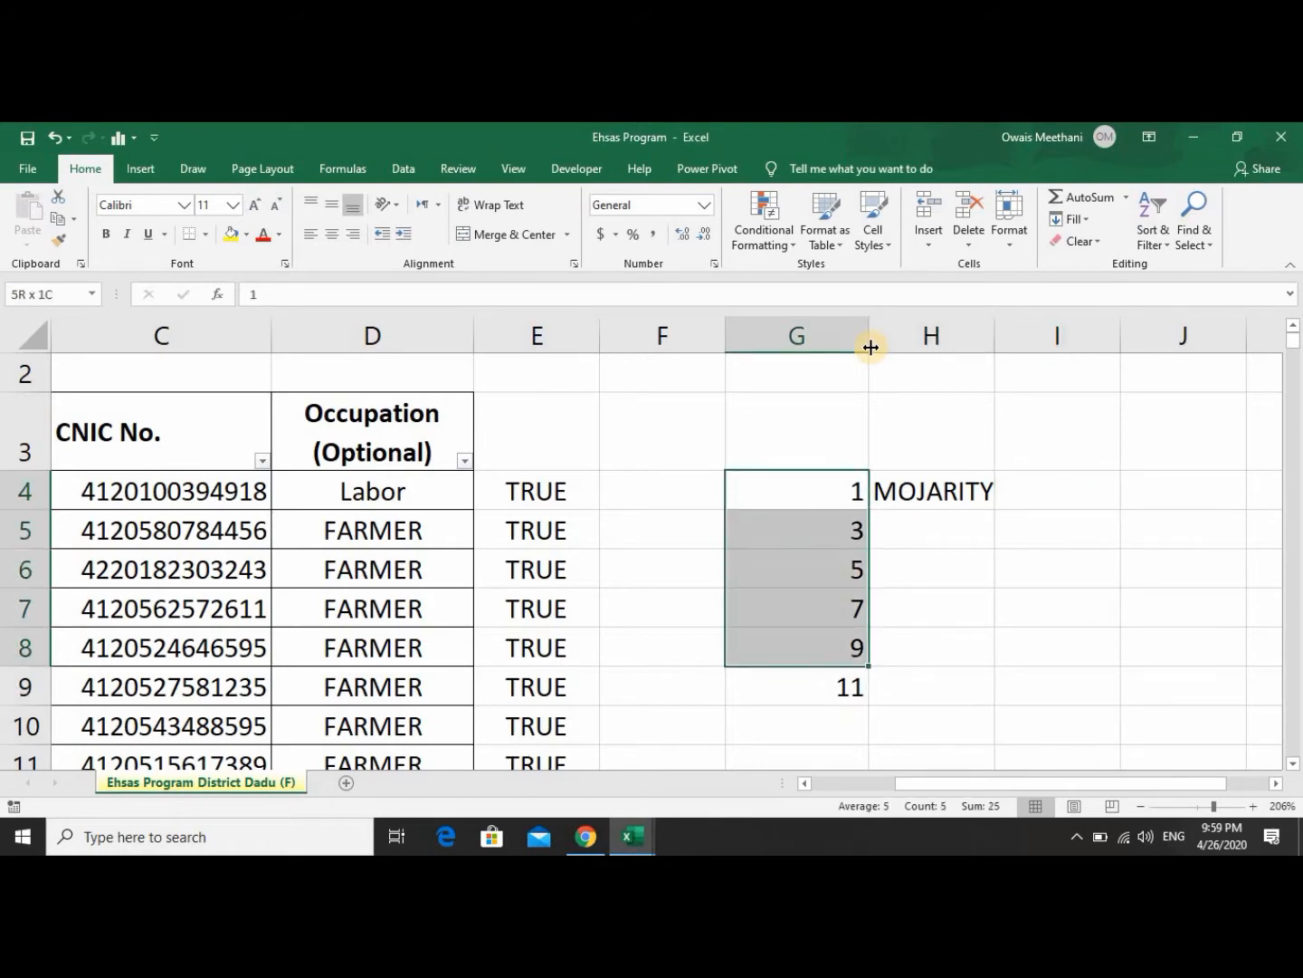
key(shift+Right)
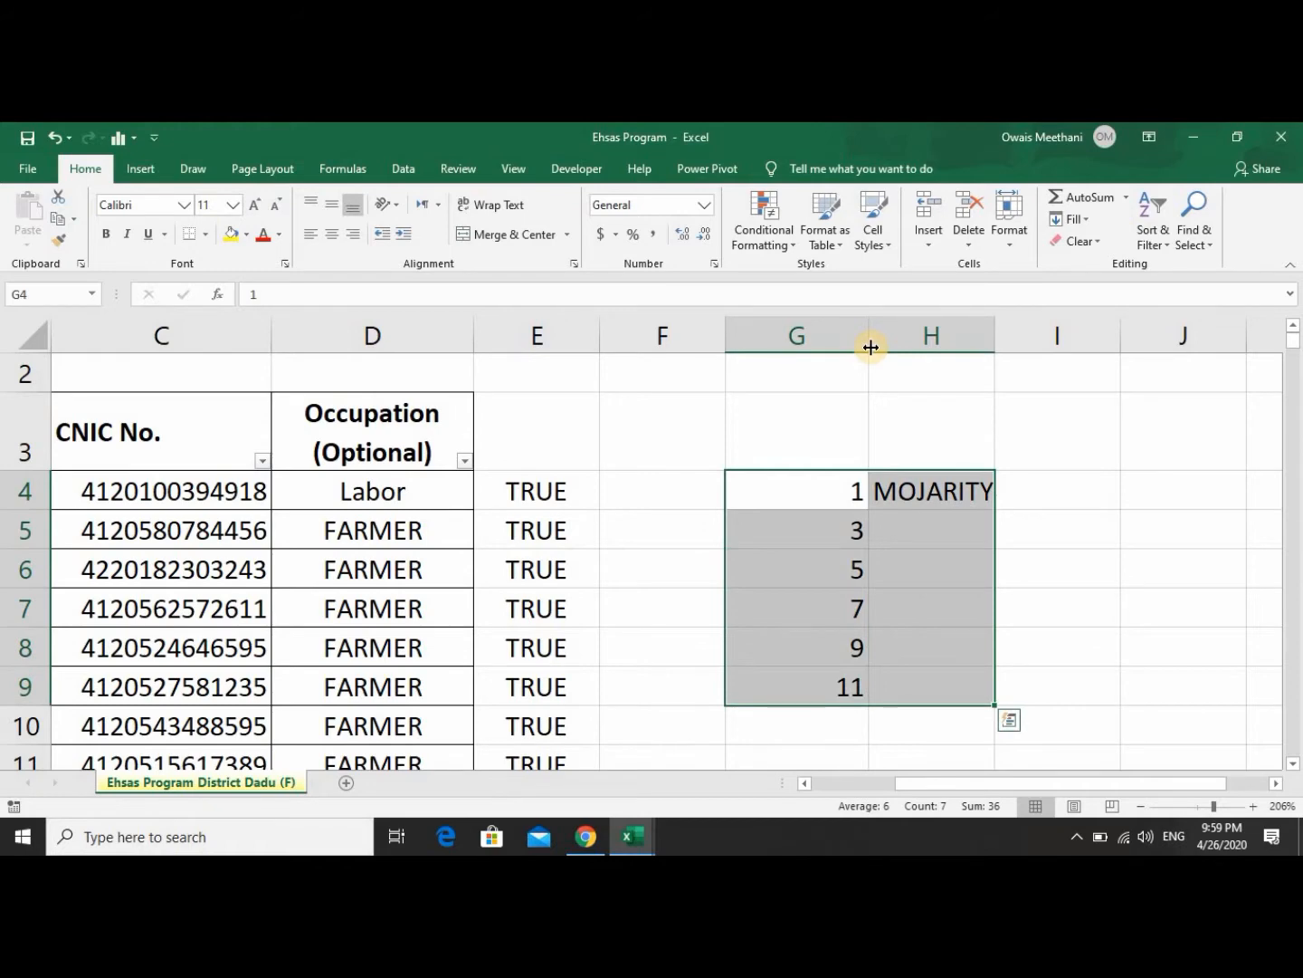
key(Delete)
key(Left)
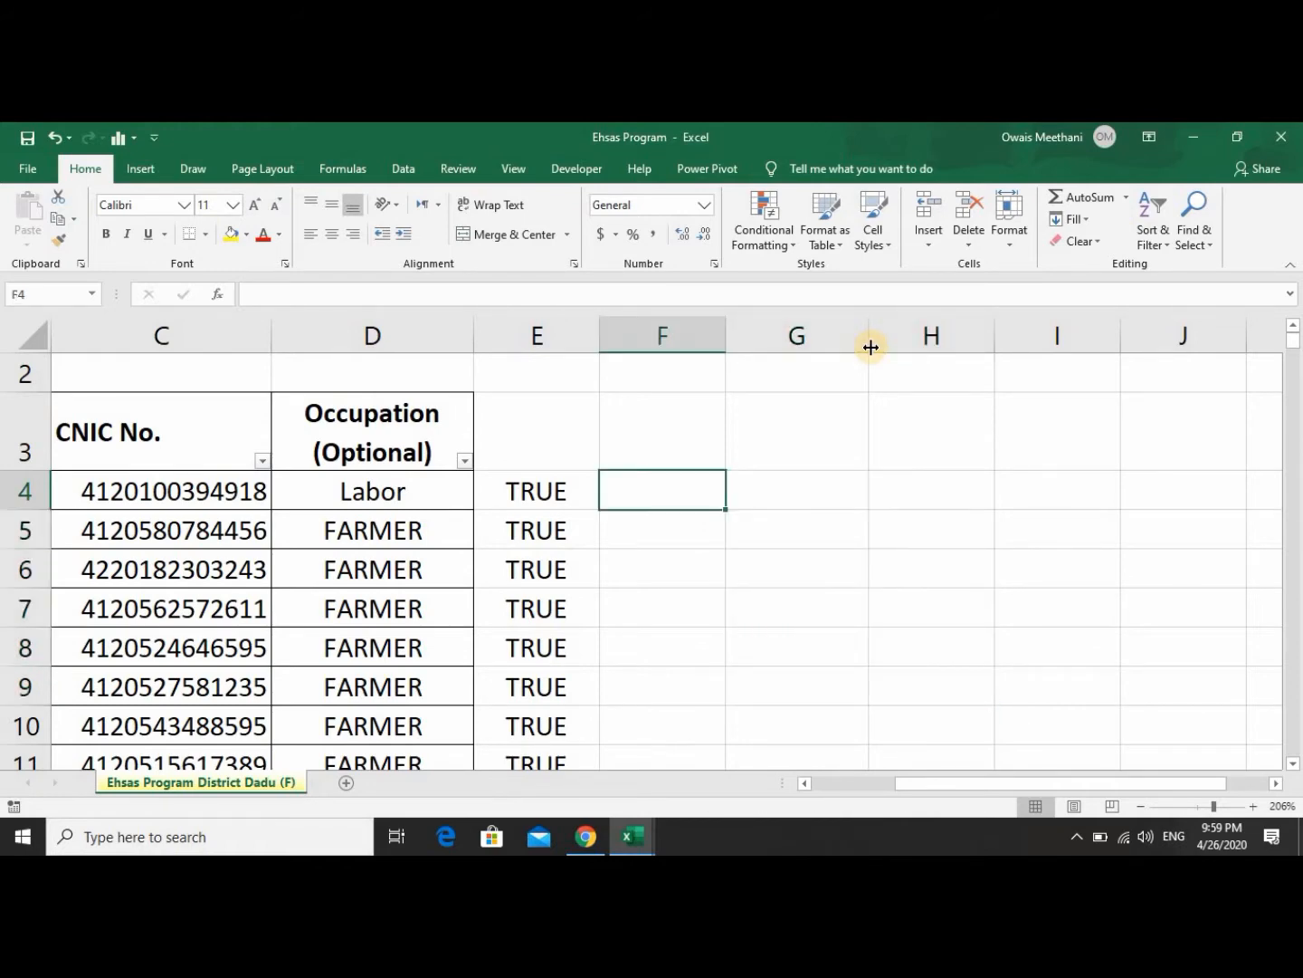
text(=)
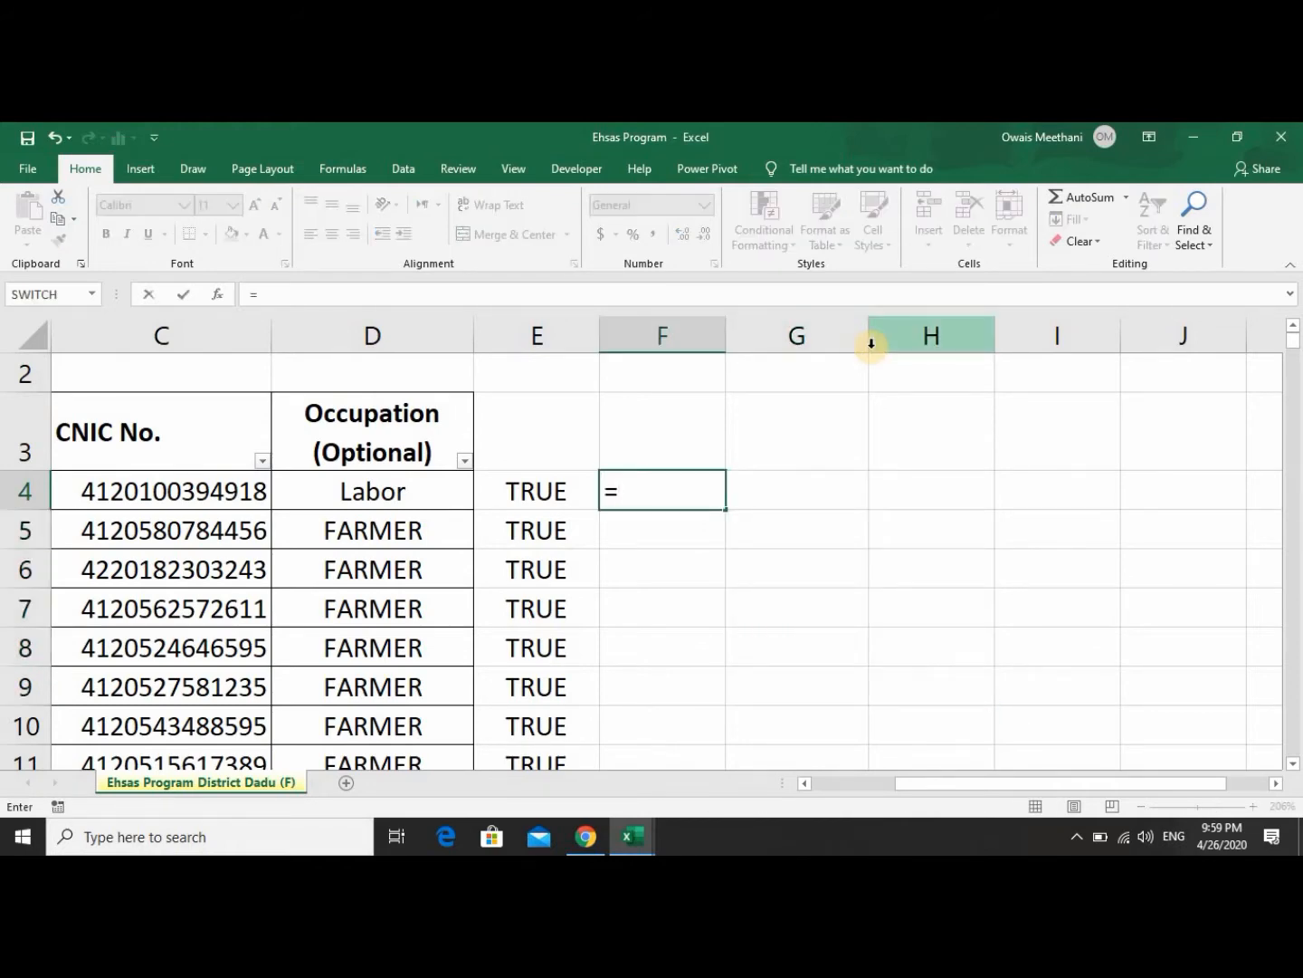
key(Left)
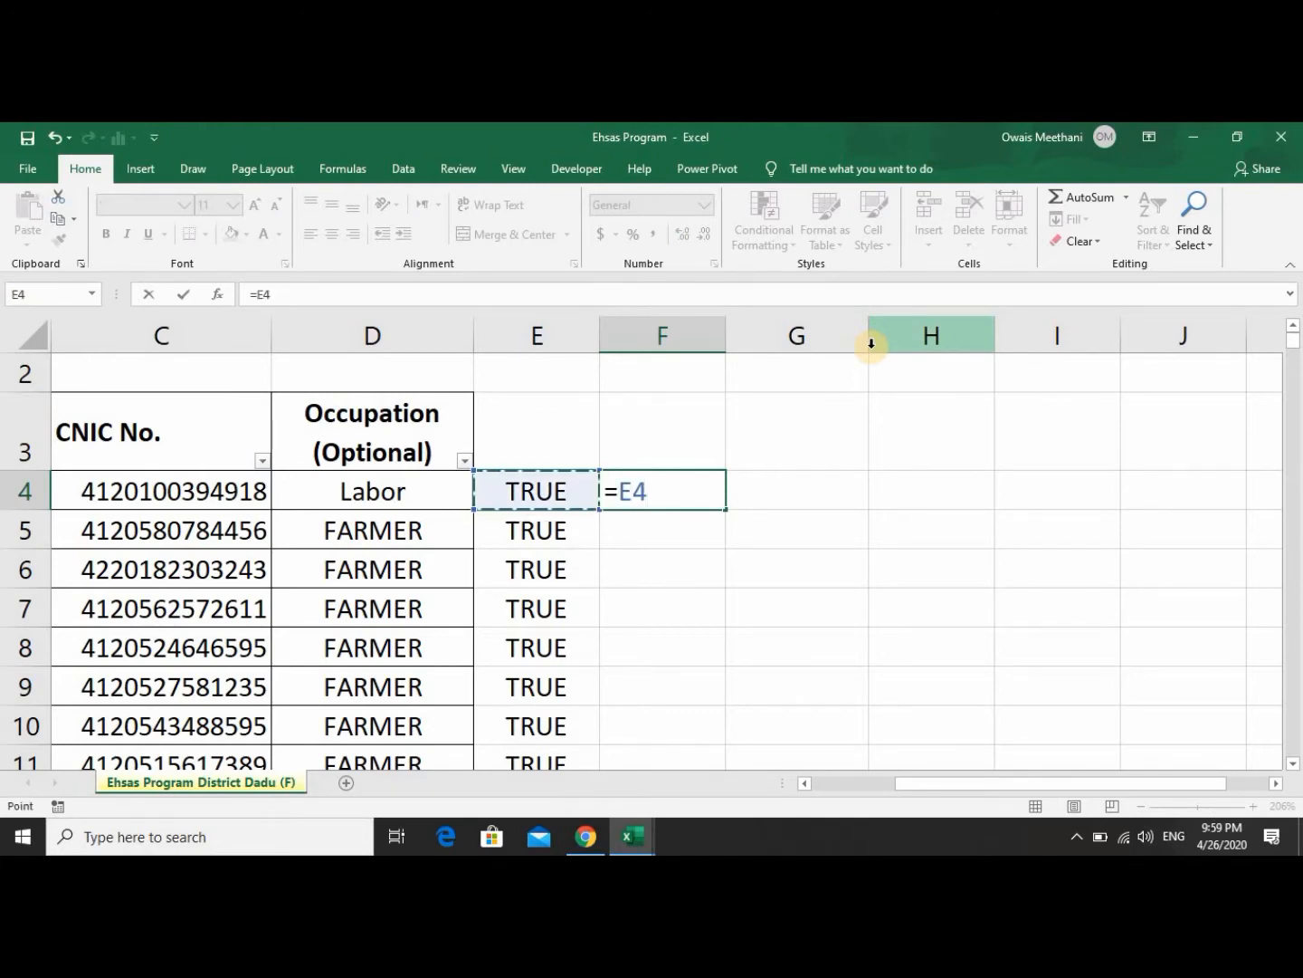
key(BackSpace)
key(BackSpace)
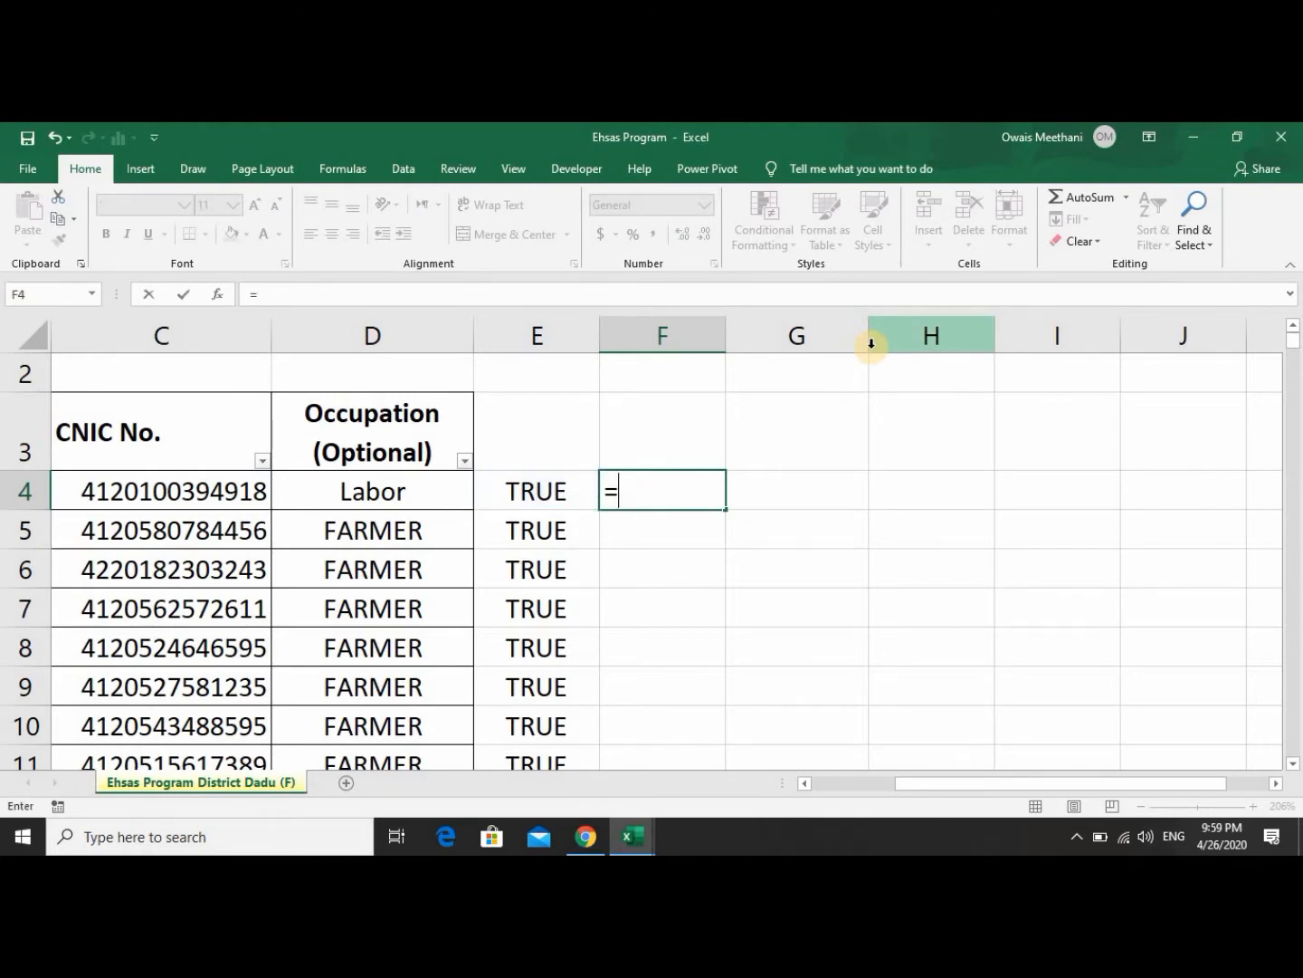
key(Escape)
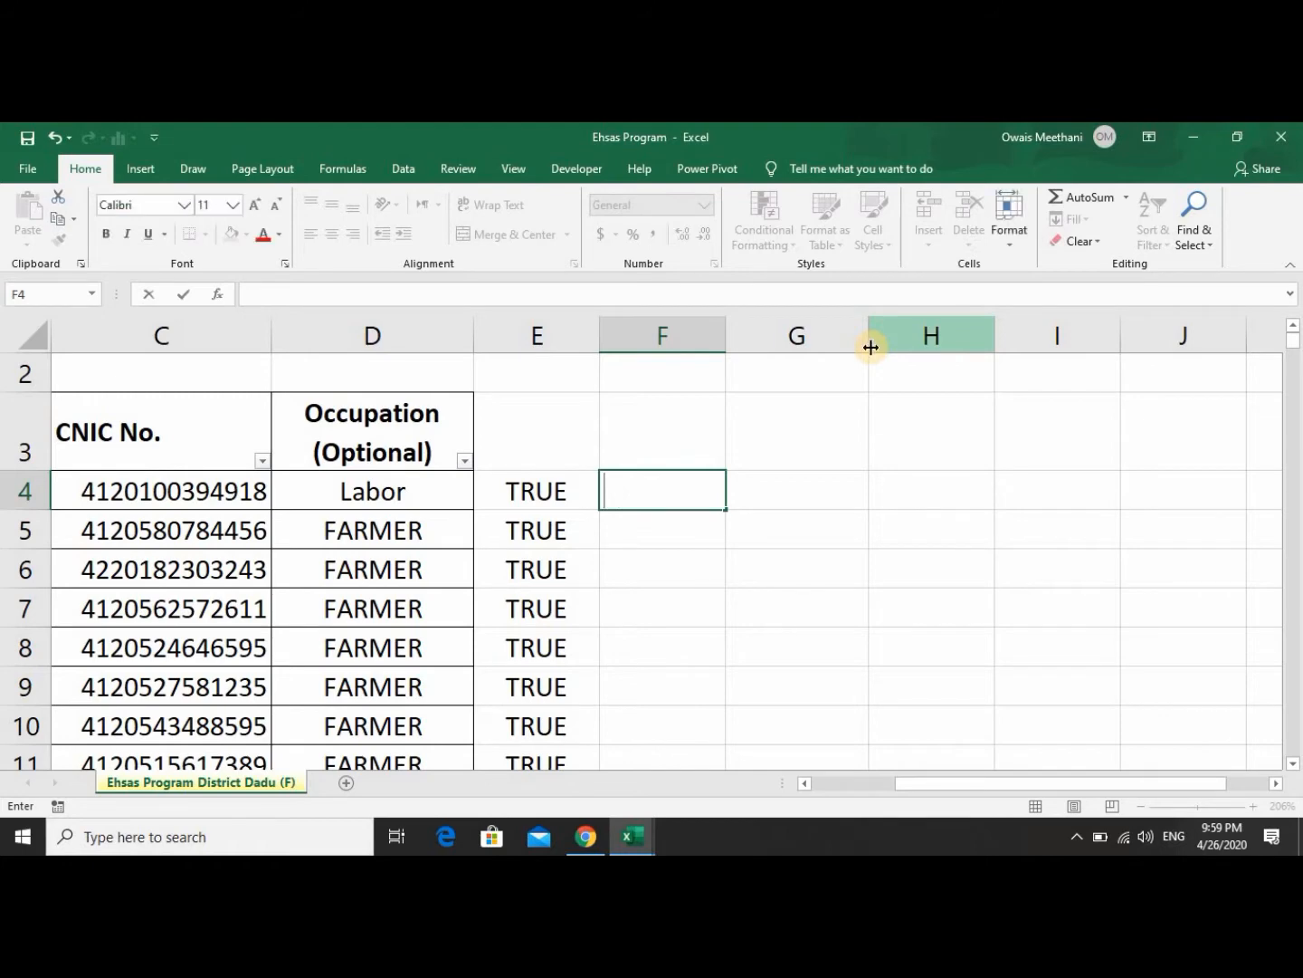
Examine the OR formula in cell E4, going through its A4<=100 and D4="Labor" conditions without changing it.
key(Down)
key(Left)
key(Up)
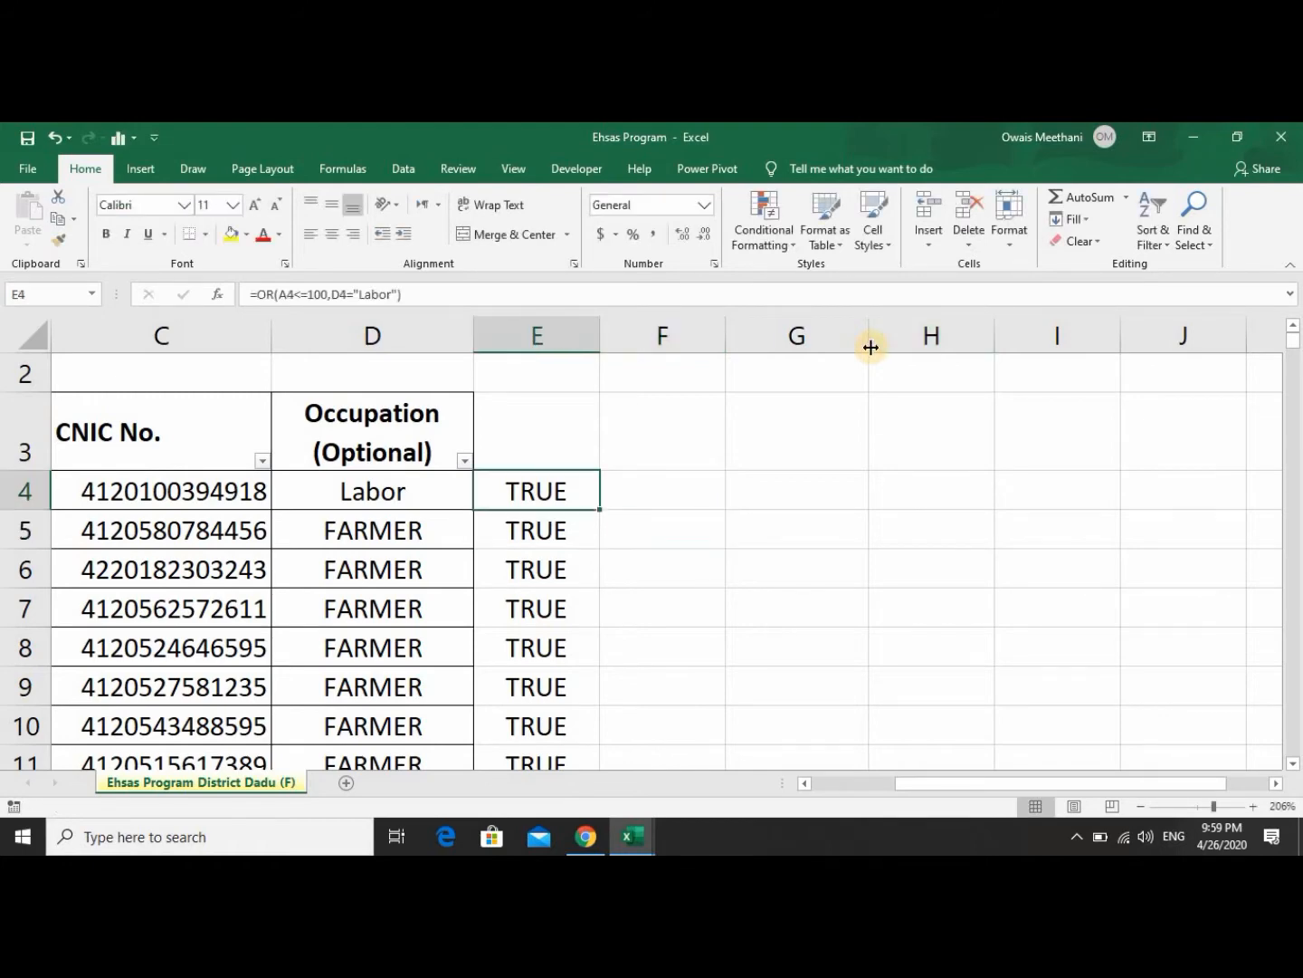
key(F2)
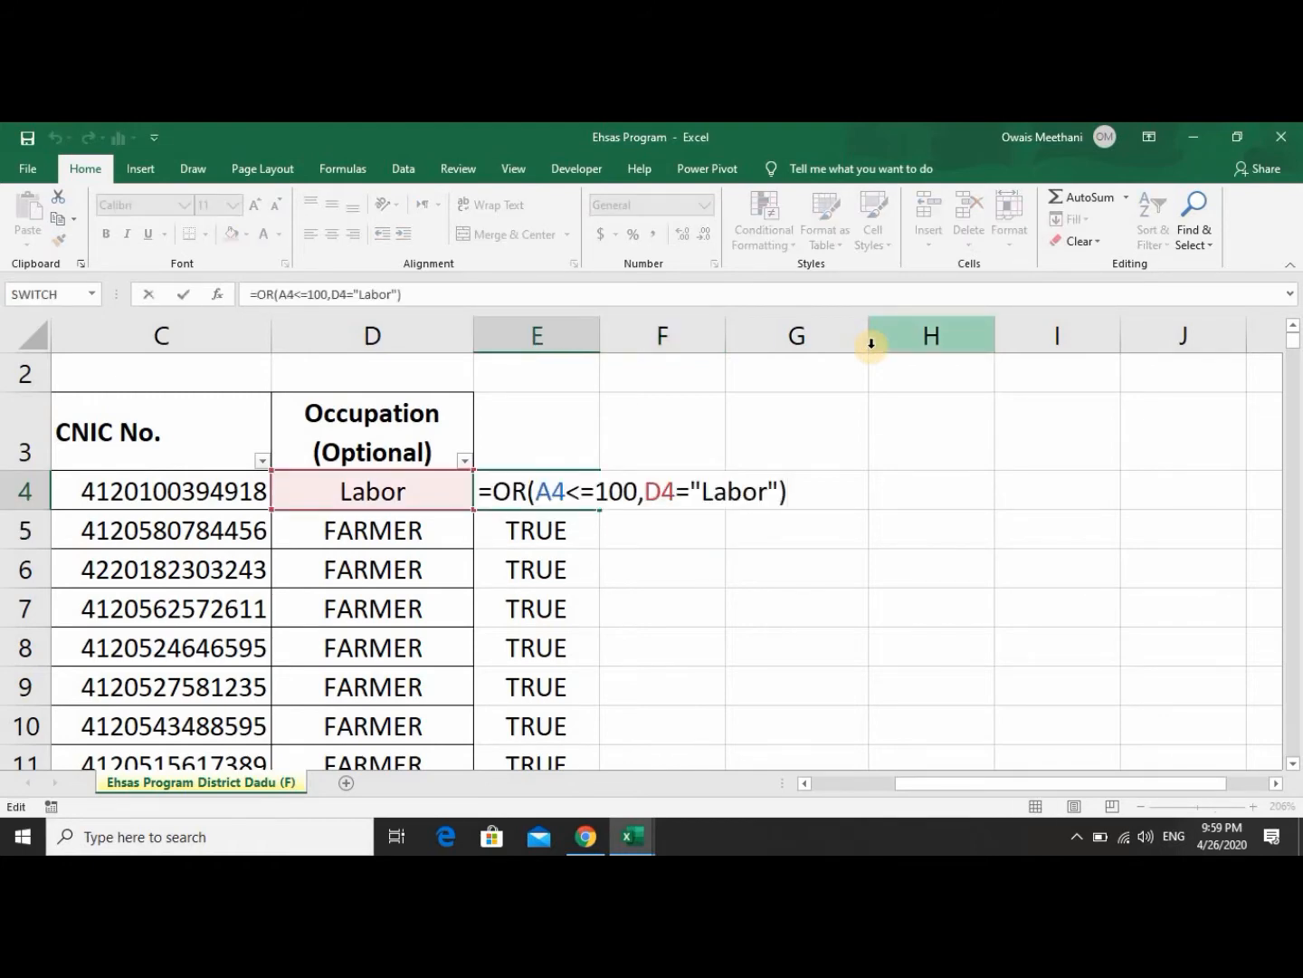
key(Left)
key(Left)
key(Left)
key(Left)
key(Left)
key(Left)
key(Left)
key(Left)
key(Left)
key(Left)
key(Left)
key(Left)
key(Left)
key(Left)
key(Left)
key(Left)
key(Left)
key(Left)
key(Left)
key(Left)
key(Right)
key(Right)
key(Right)
key(Right)
key(Right)
key(Right)
key(Right)
key(Right)
key(Right)
key(Right)
key(Right)
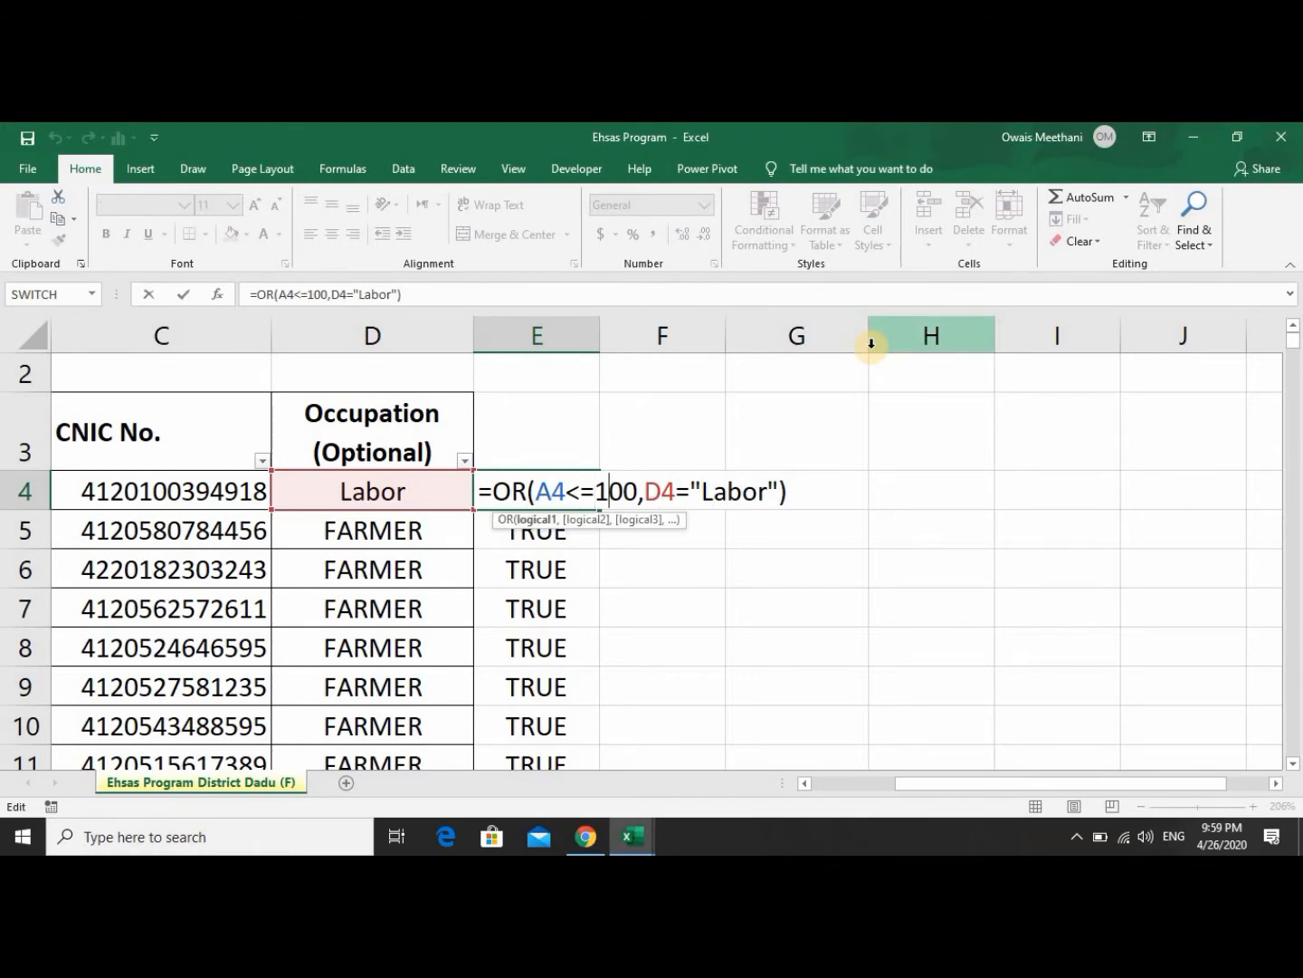
key(Right)
key(Right)
key(Right)
key(Right)
key(Right)
key(Return)
key(Up)
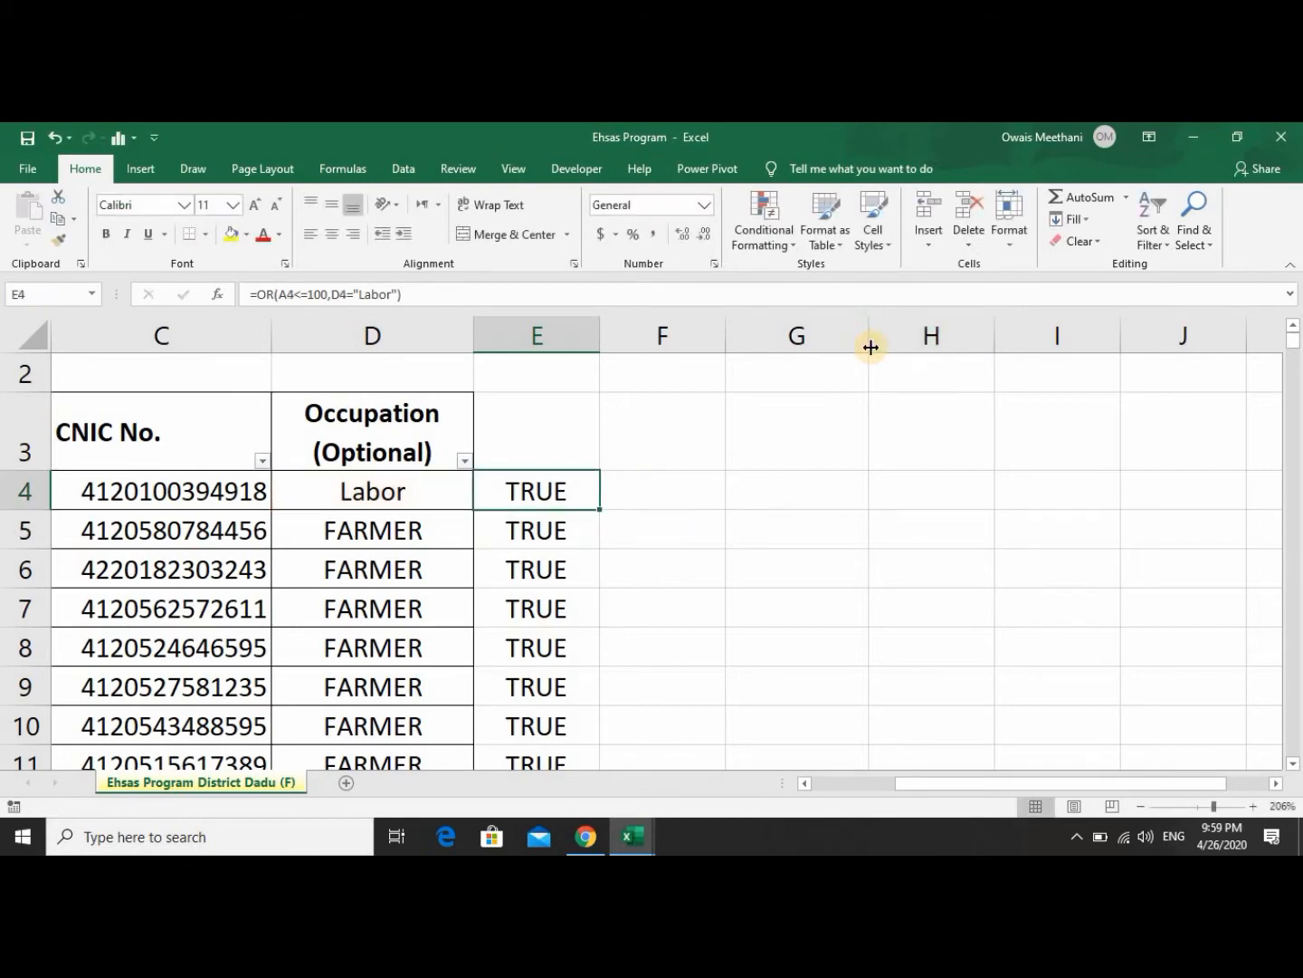
Start an XOR formula in cell F4 with A4<=100 as its first condition.
key(Right)
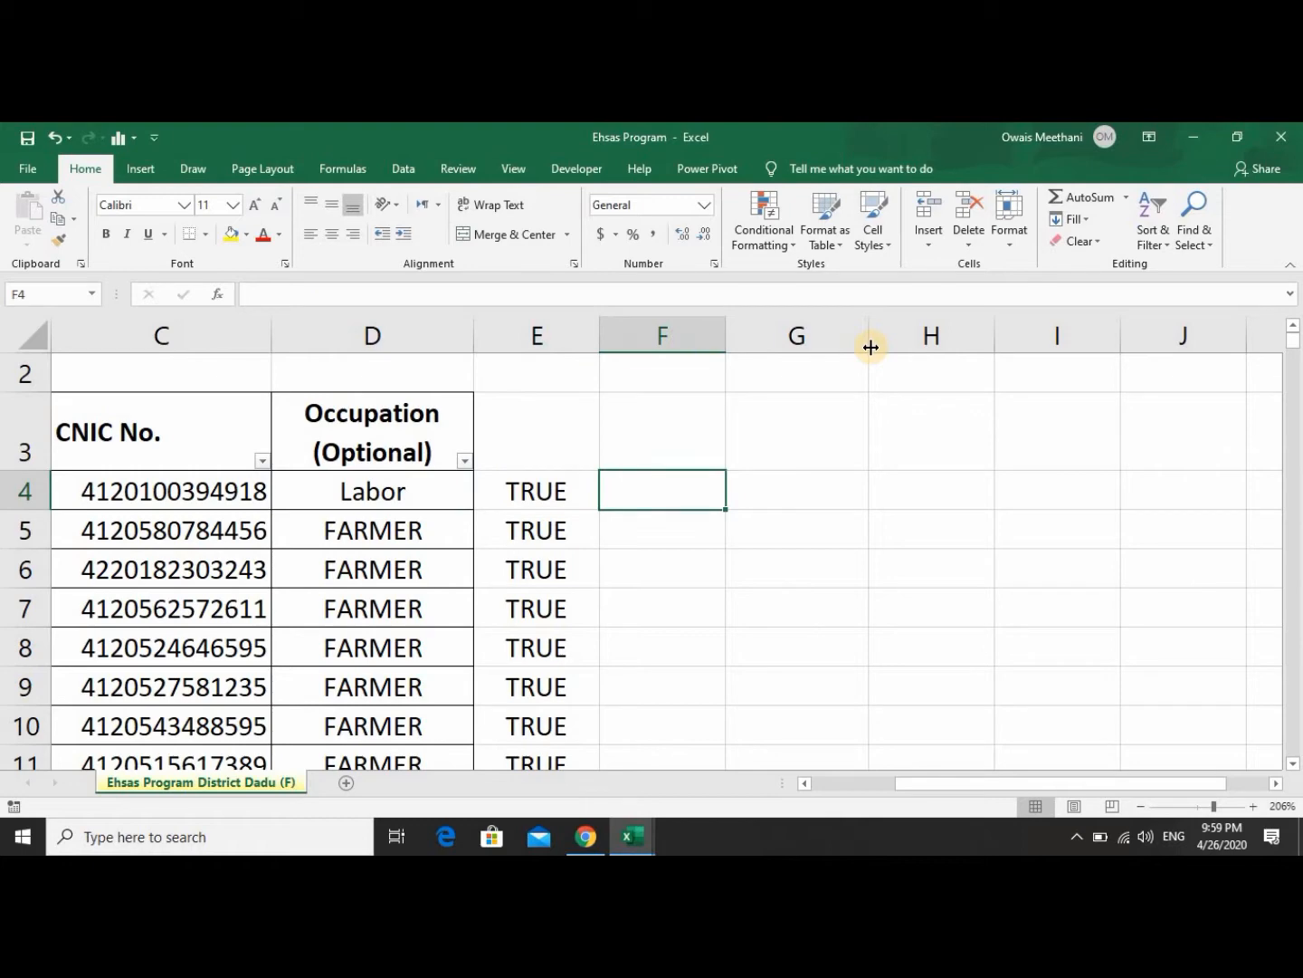
text(=)
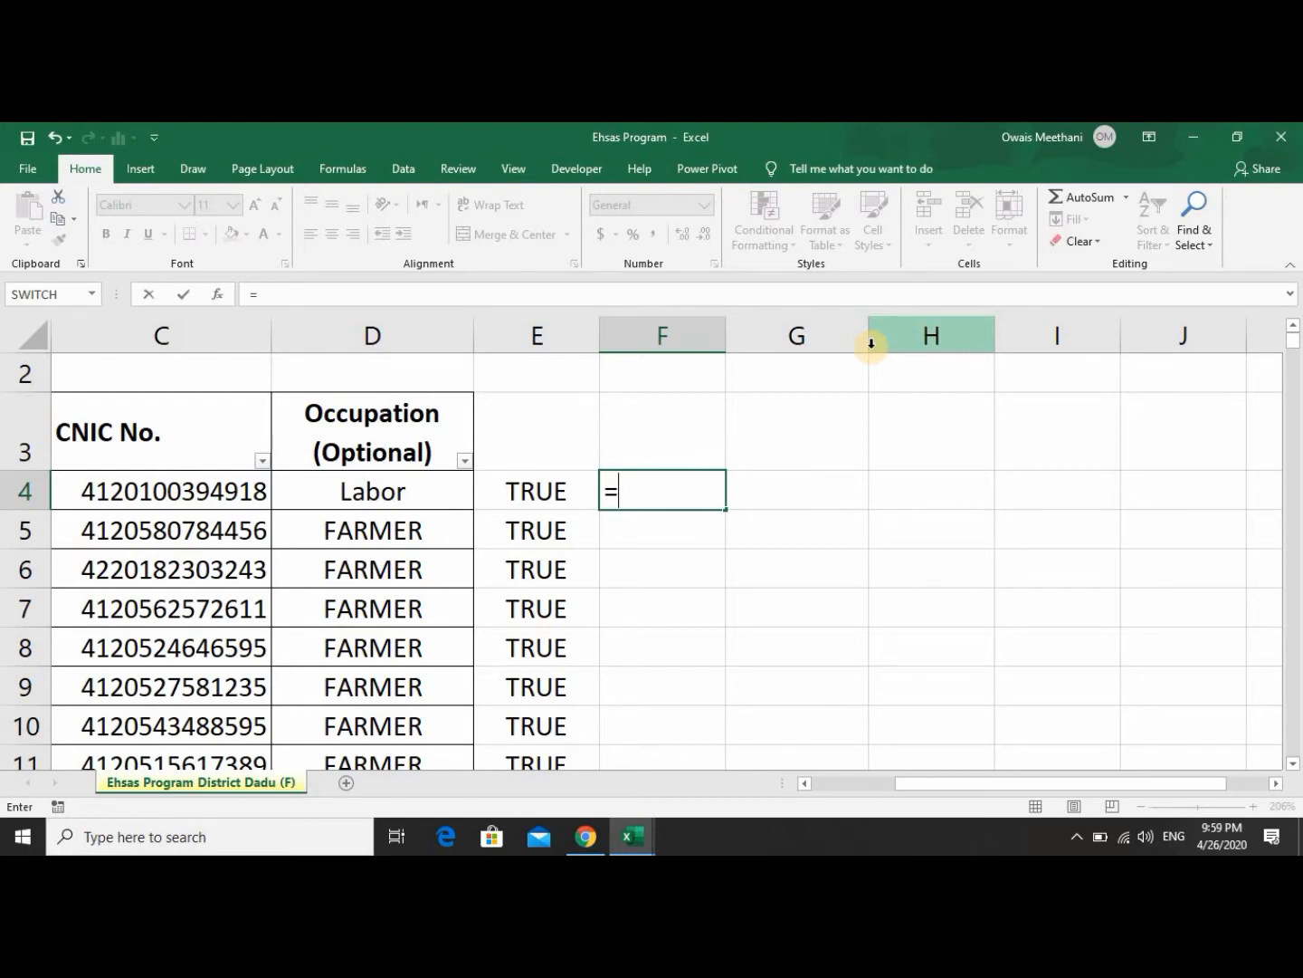
text(XO)
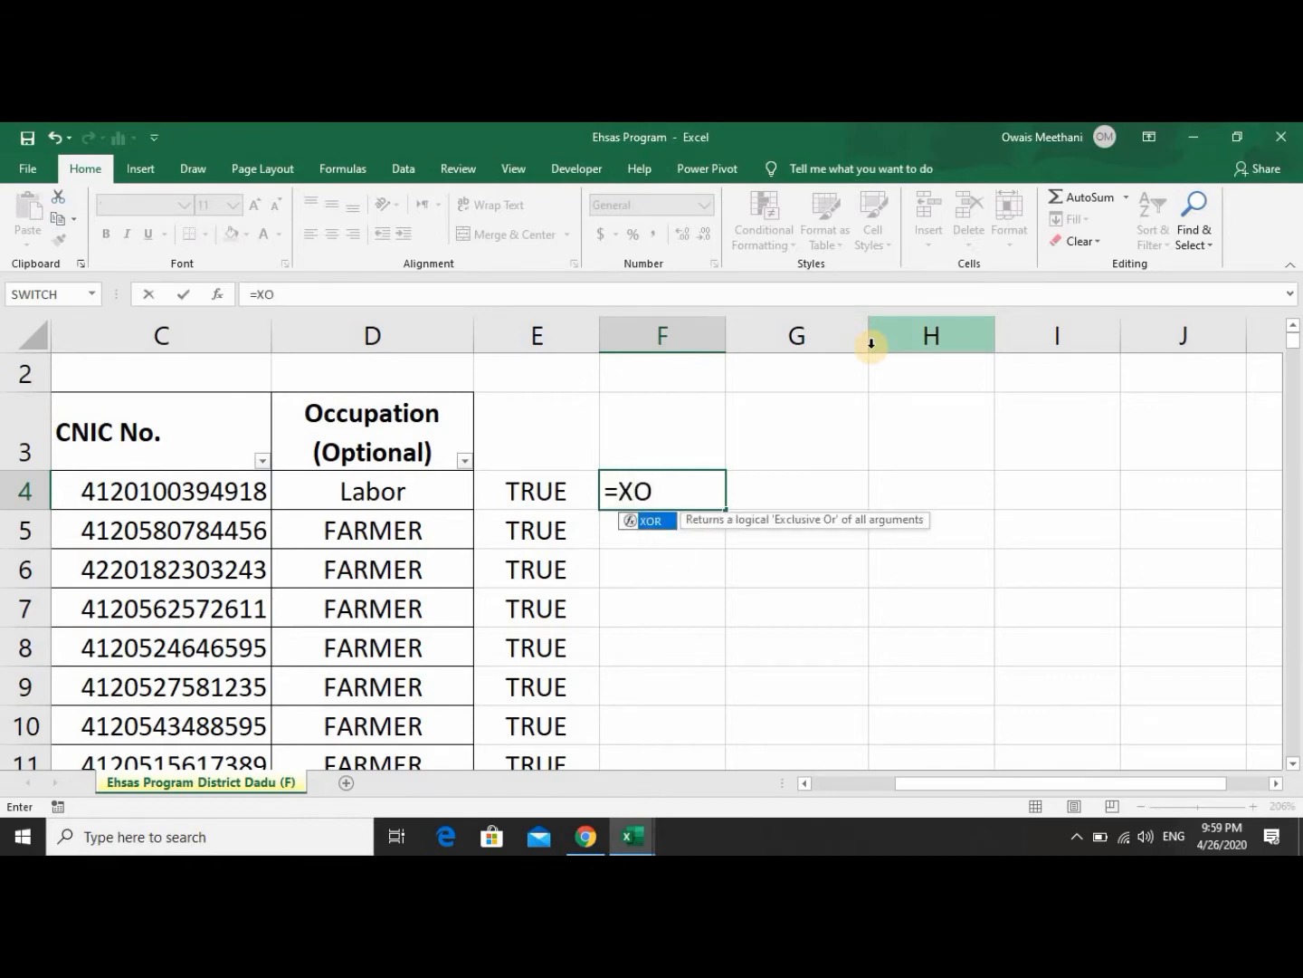
text(R()
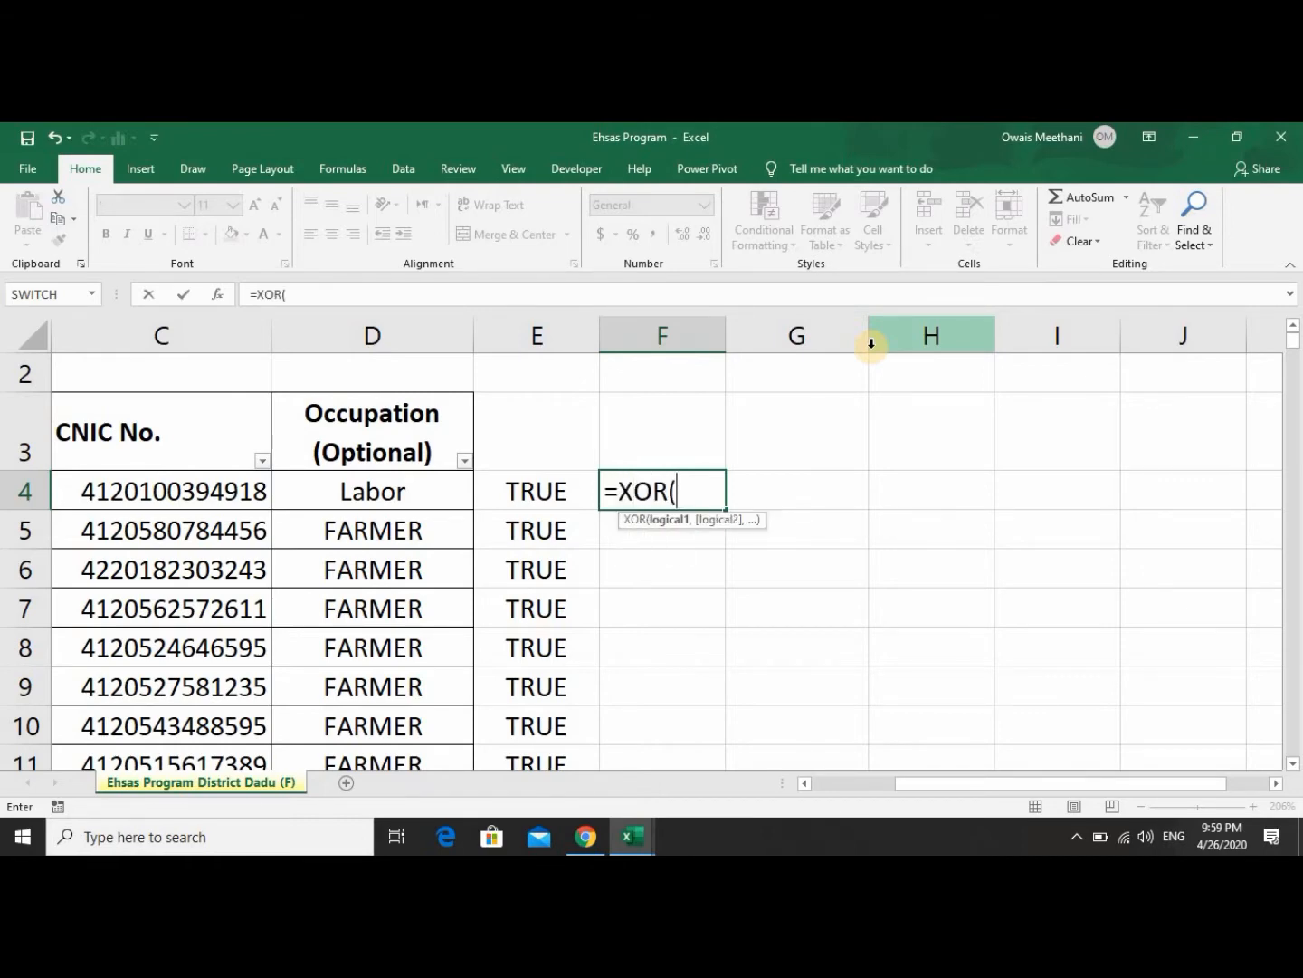
key(Left)
key(Left)
key(Left)
key(Left)
key(Left)
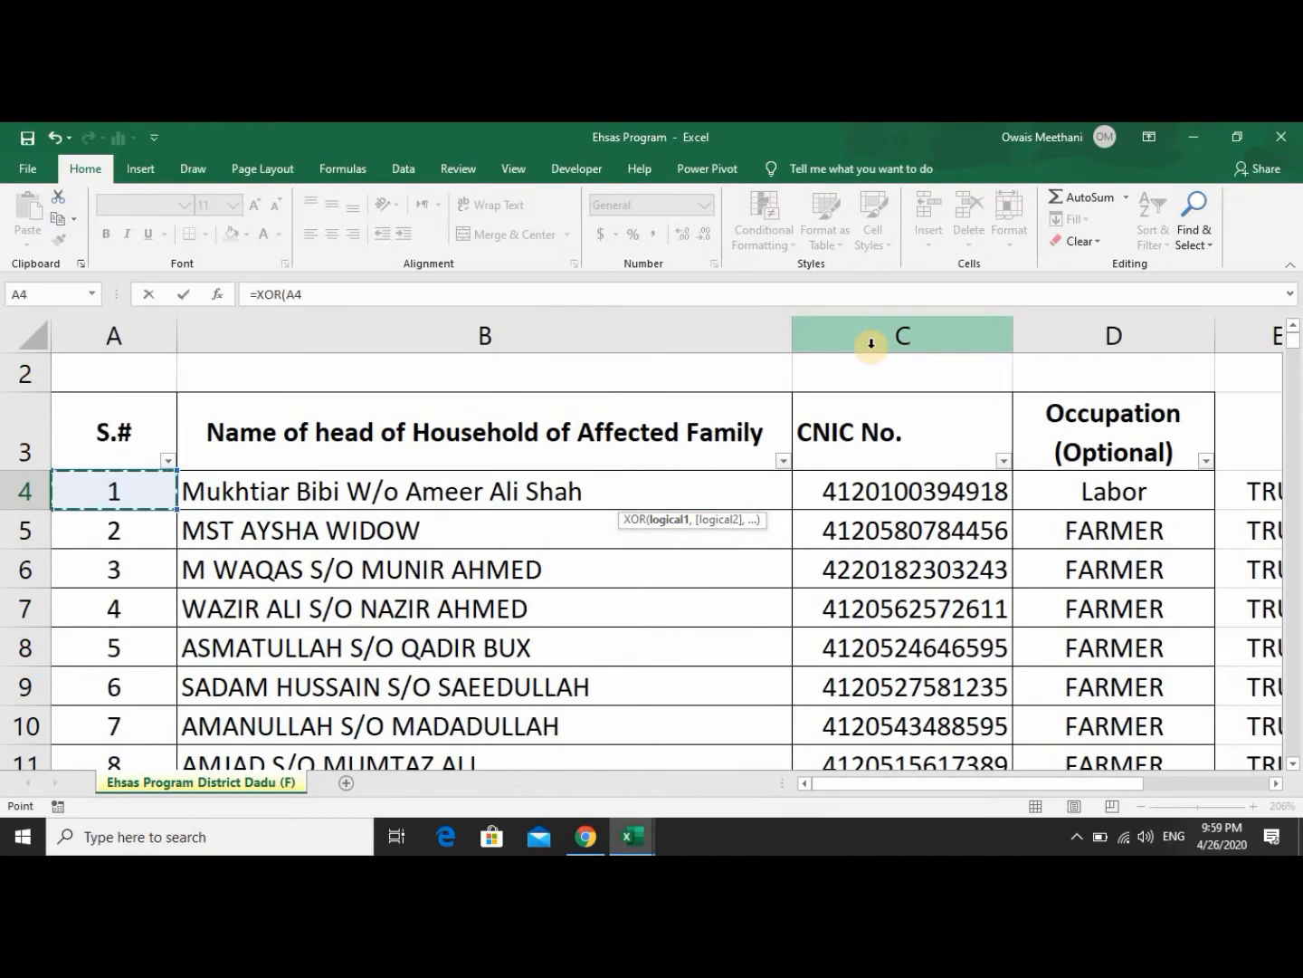
text(<=100)
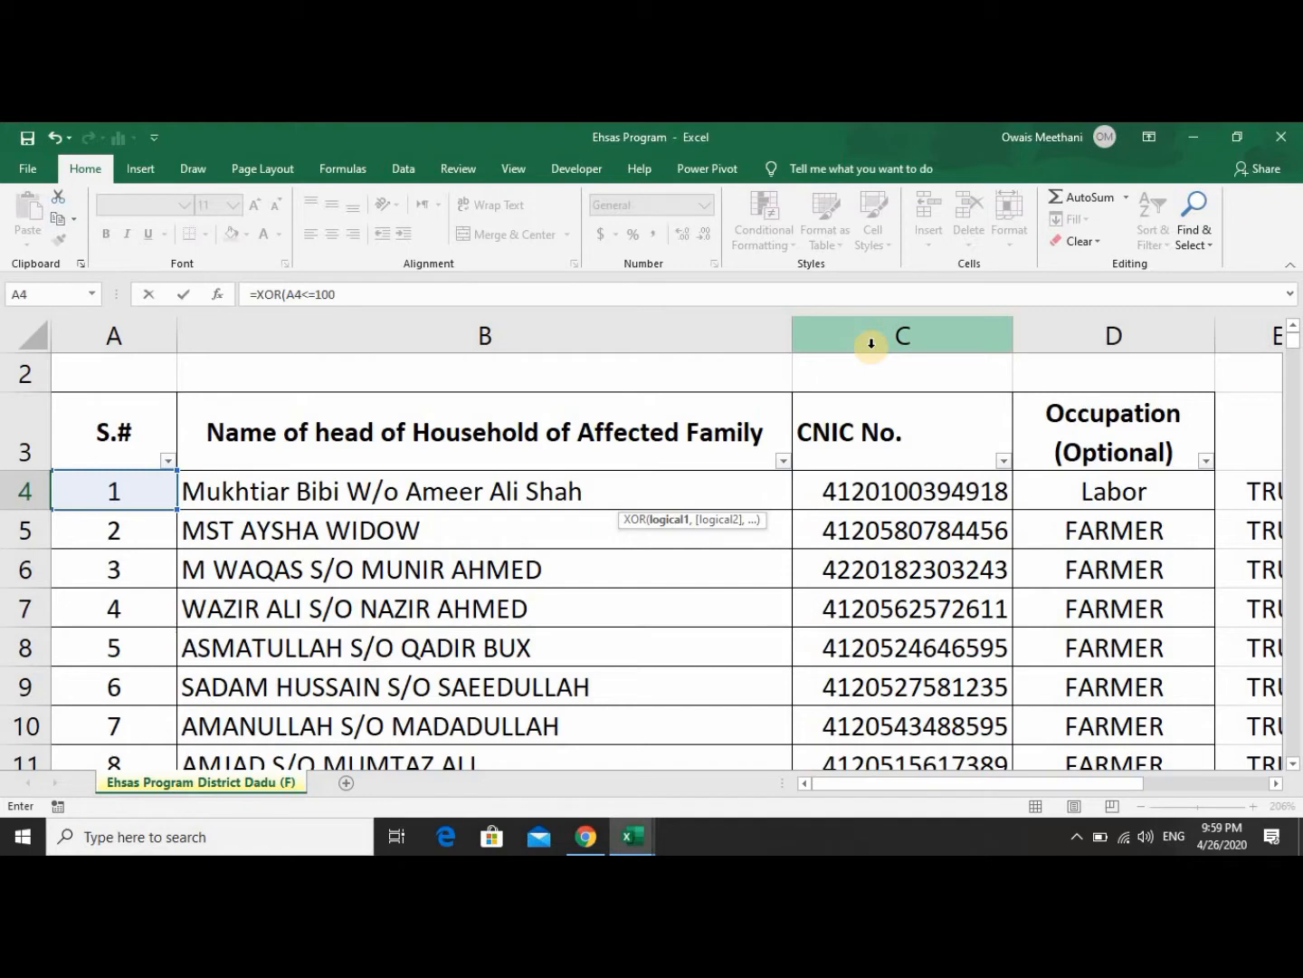
text(,)
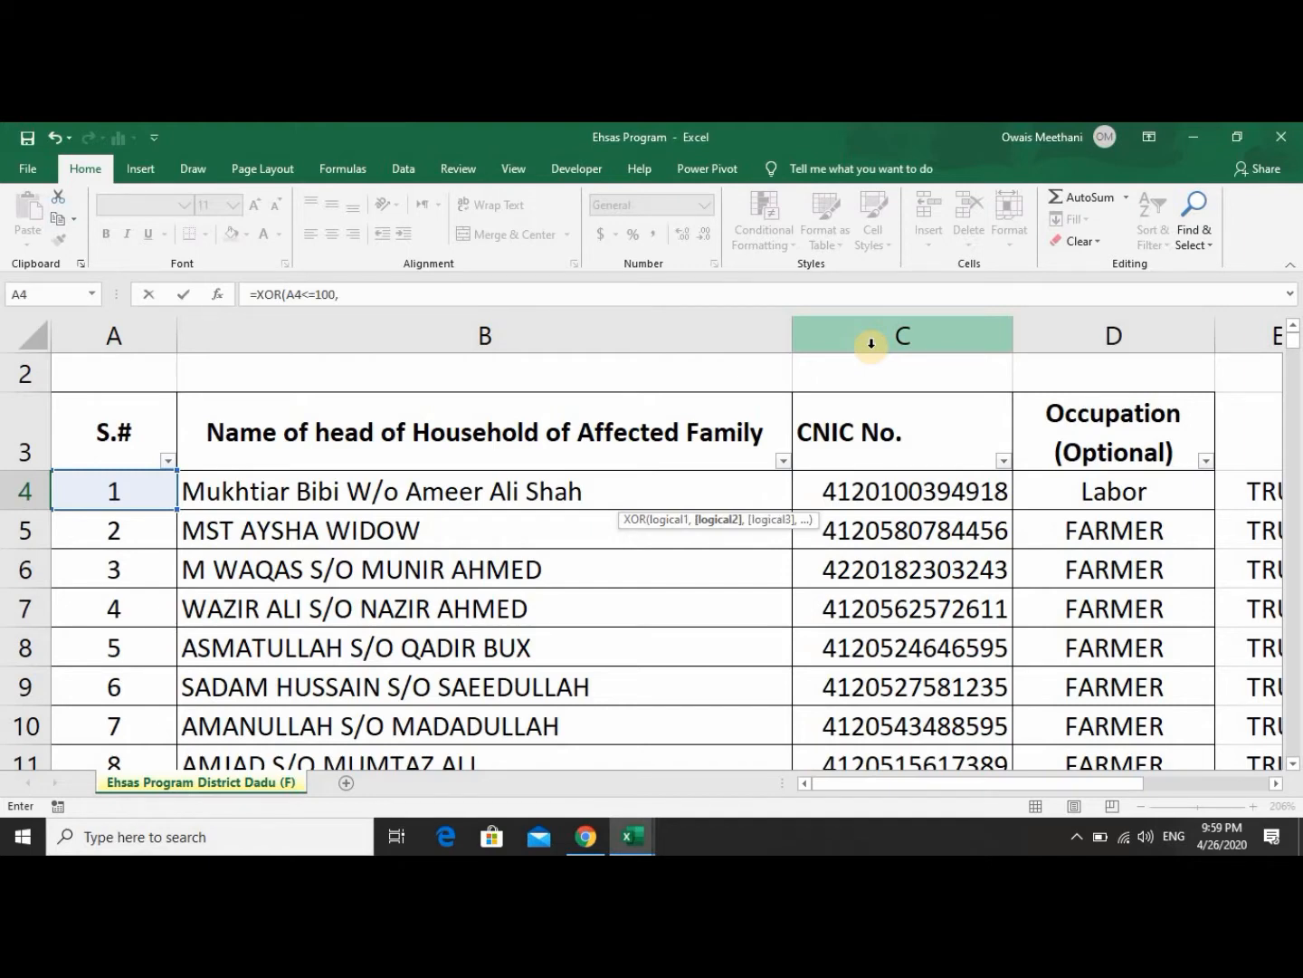
Add D4="Labor" as the second condition of the XOR formula in F4.
key(Left)
key(Left)
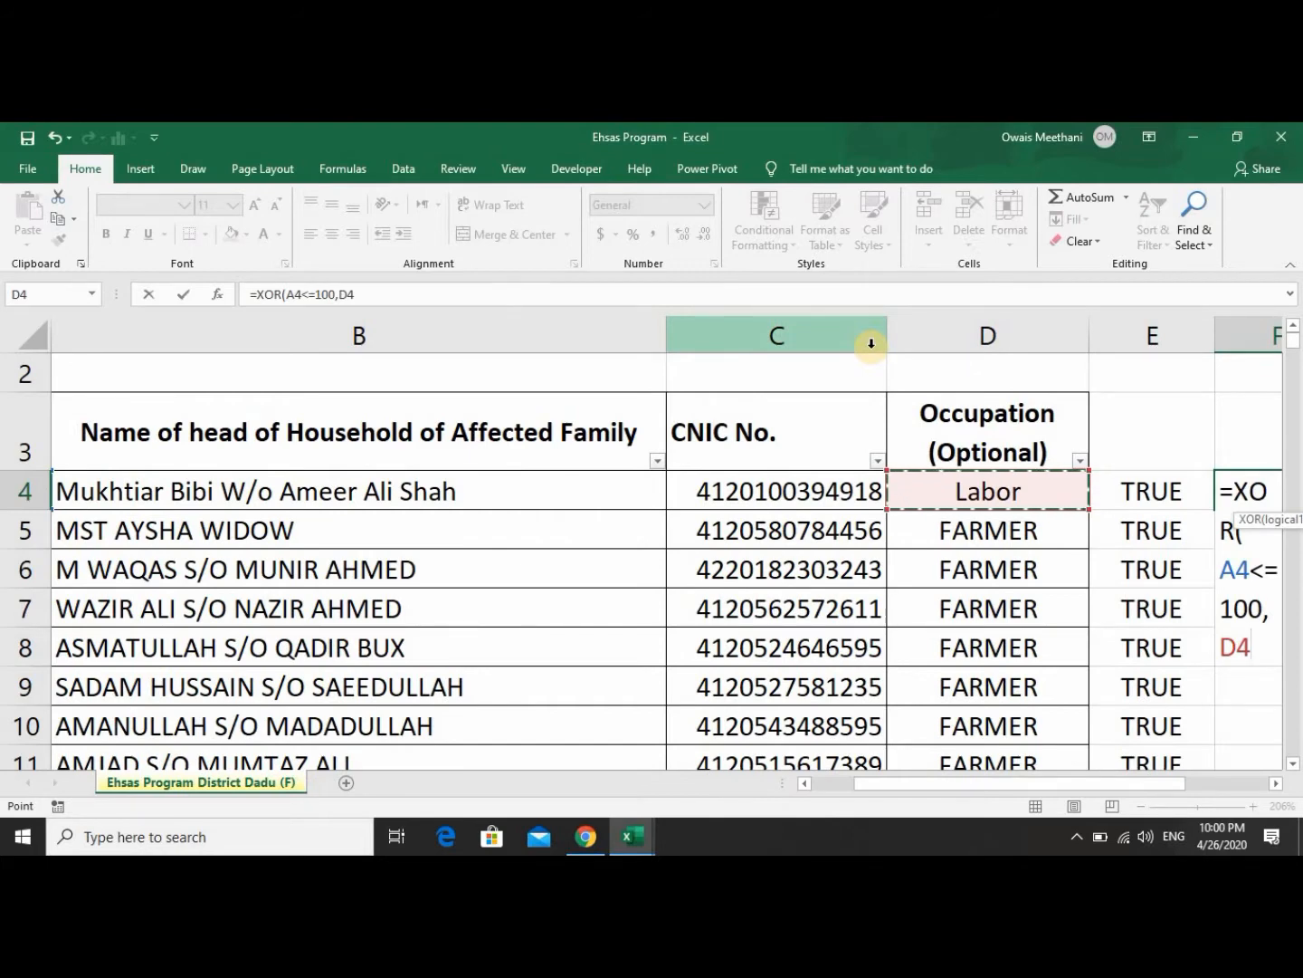
text(=)
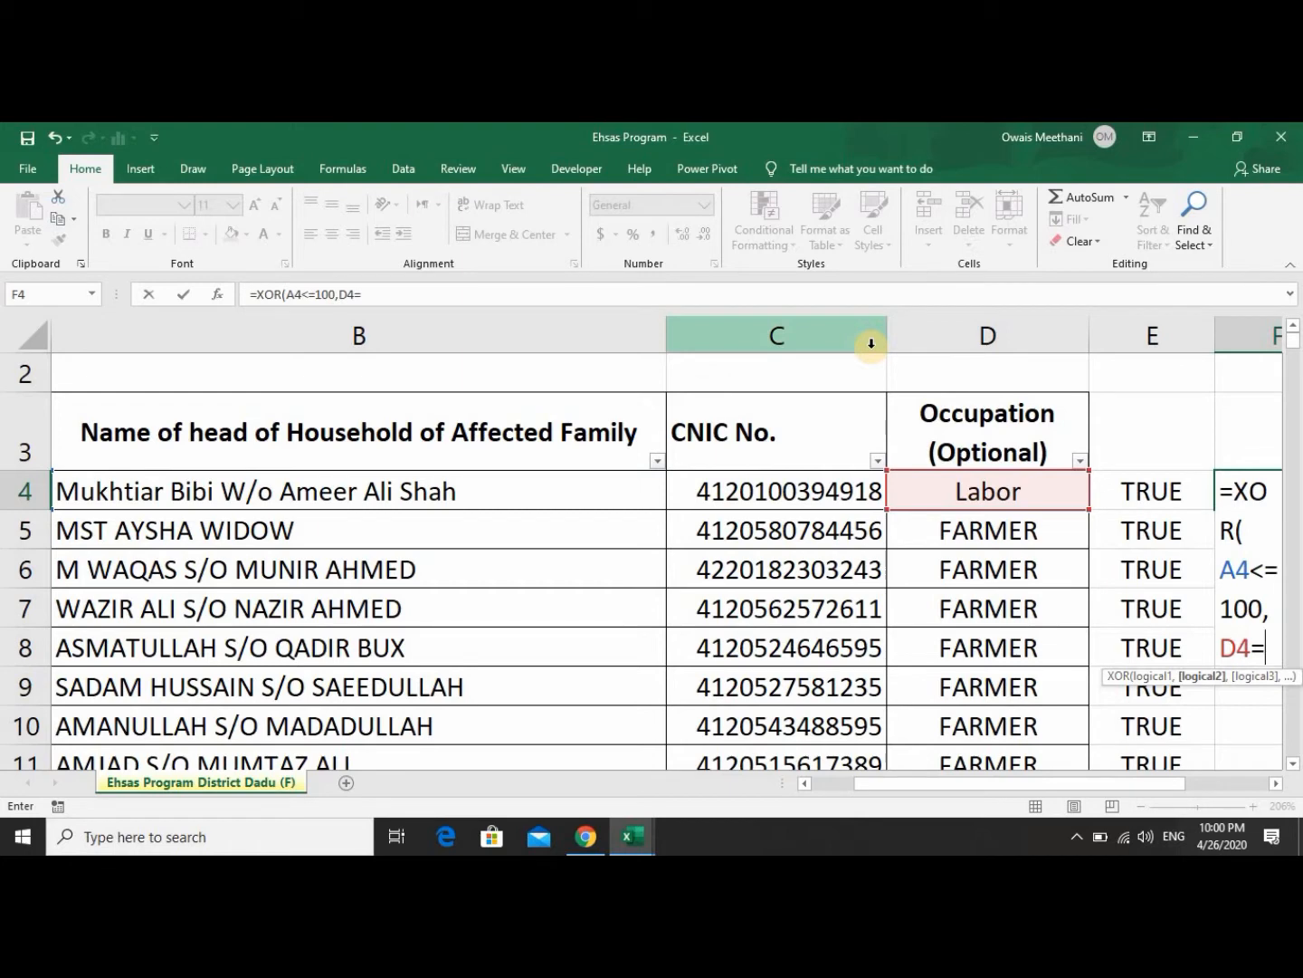
text("LA)
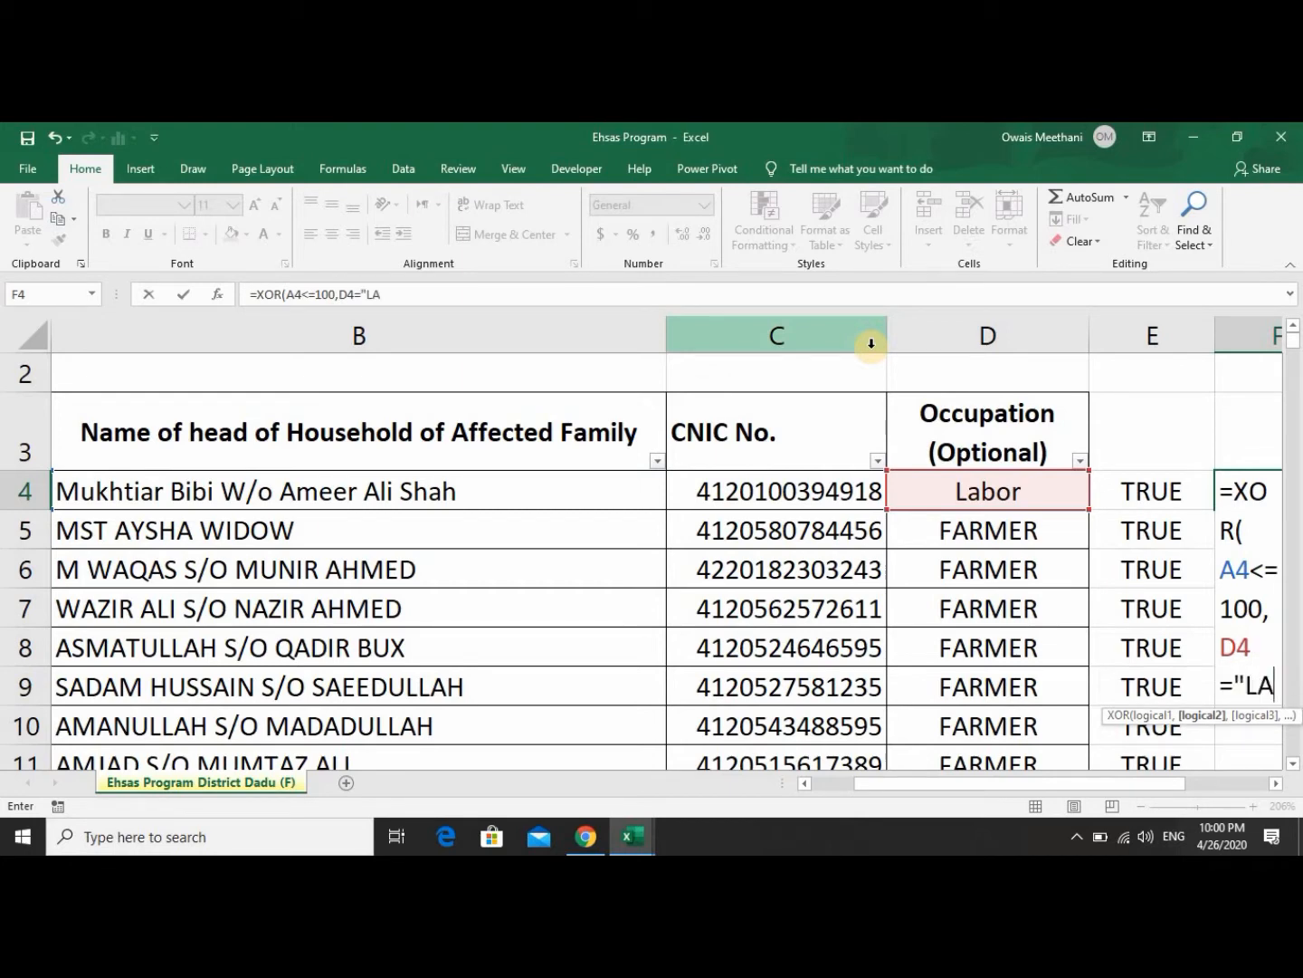
key(BackSpace)
text(abor)
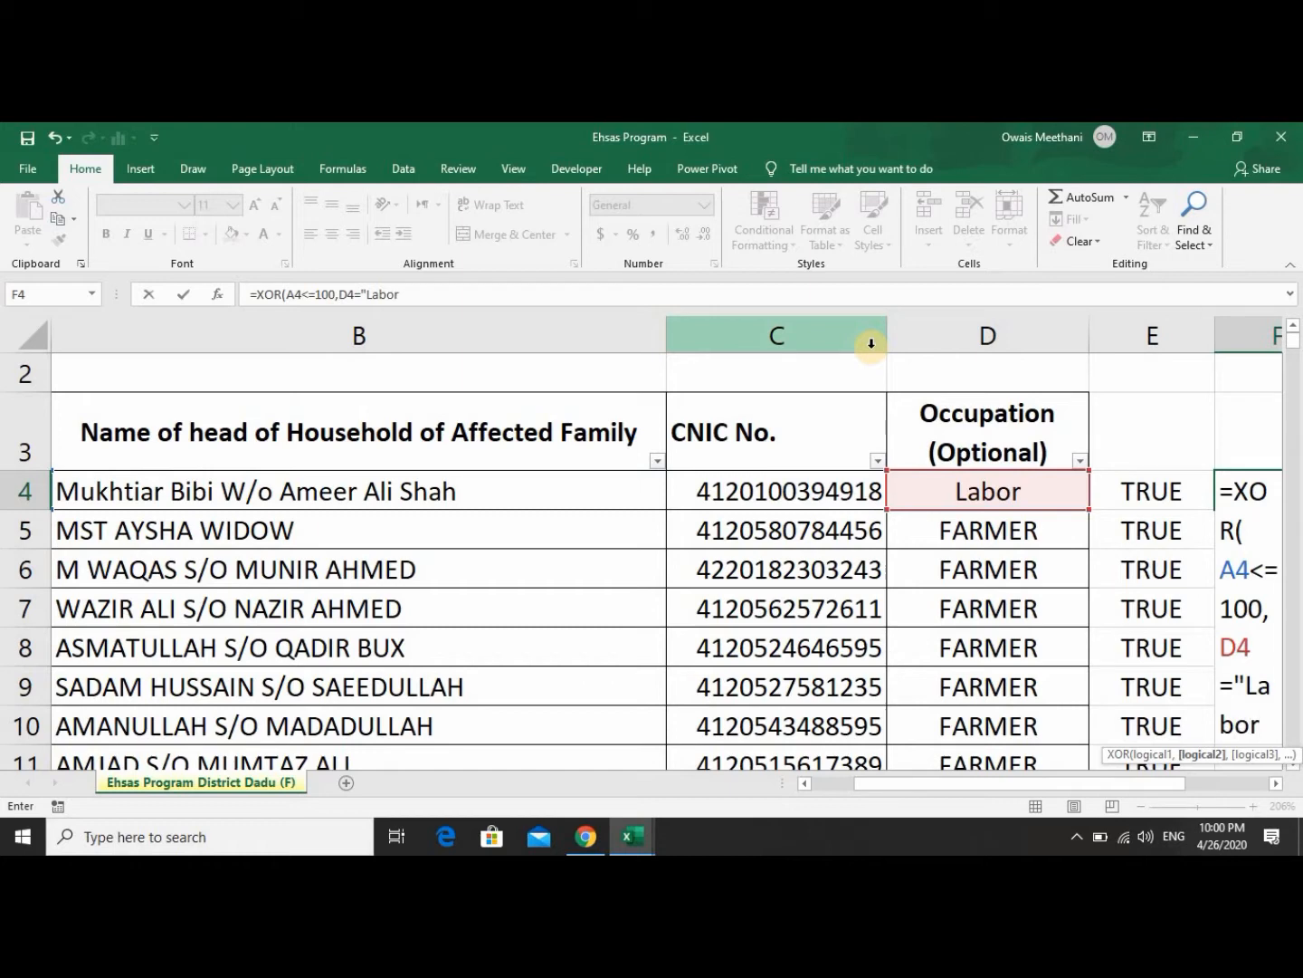
text(",)
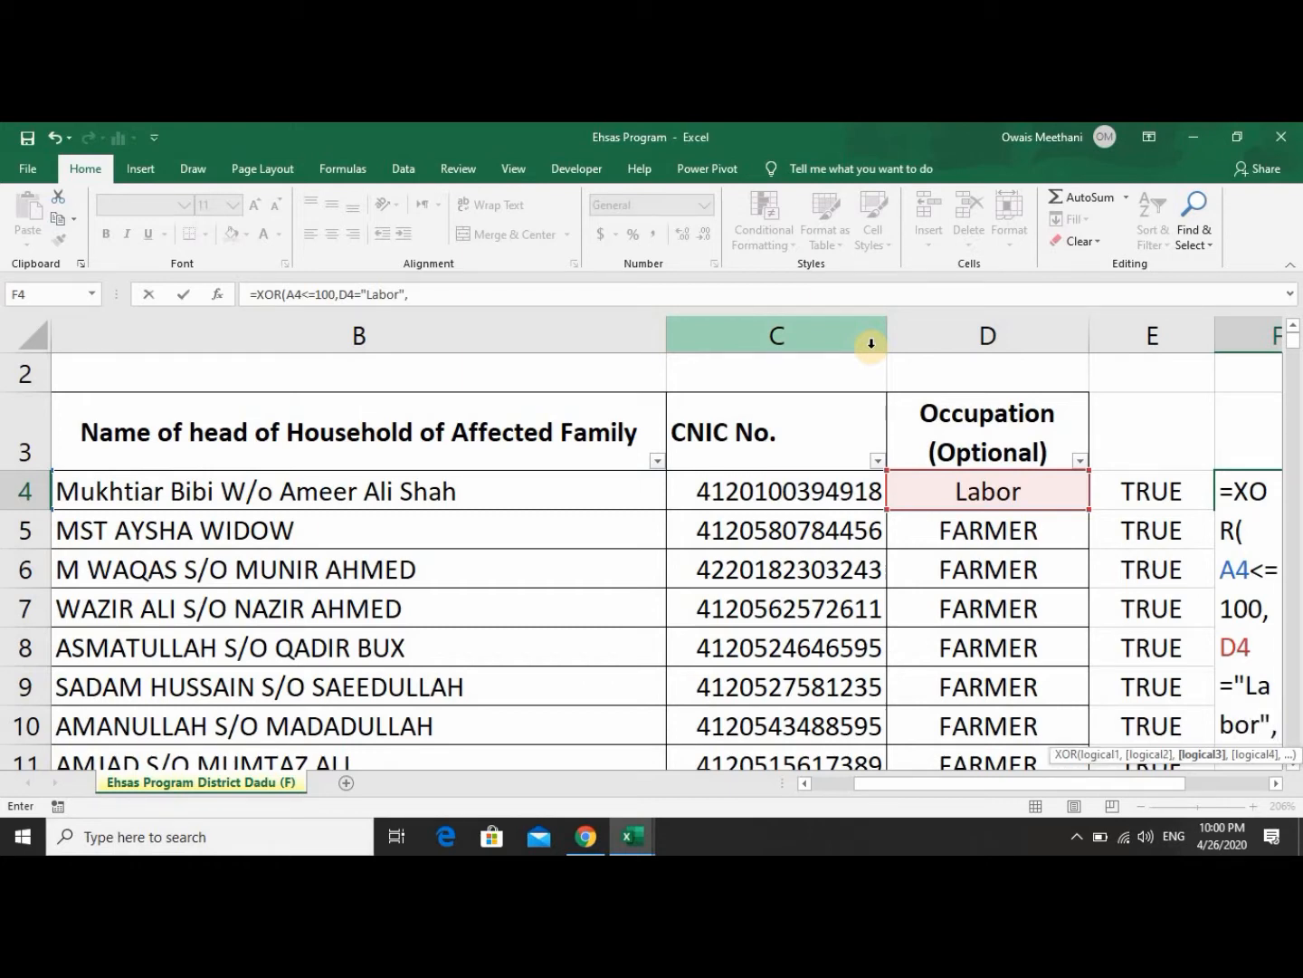
Add LEFT(C4,2)<40 as the third XOR condition and enter the completed formula in F4.
text(left)
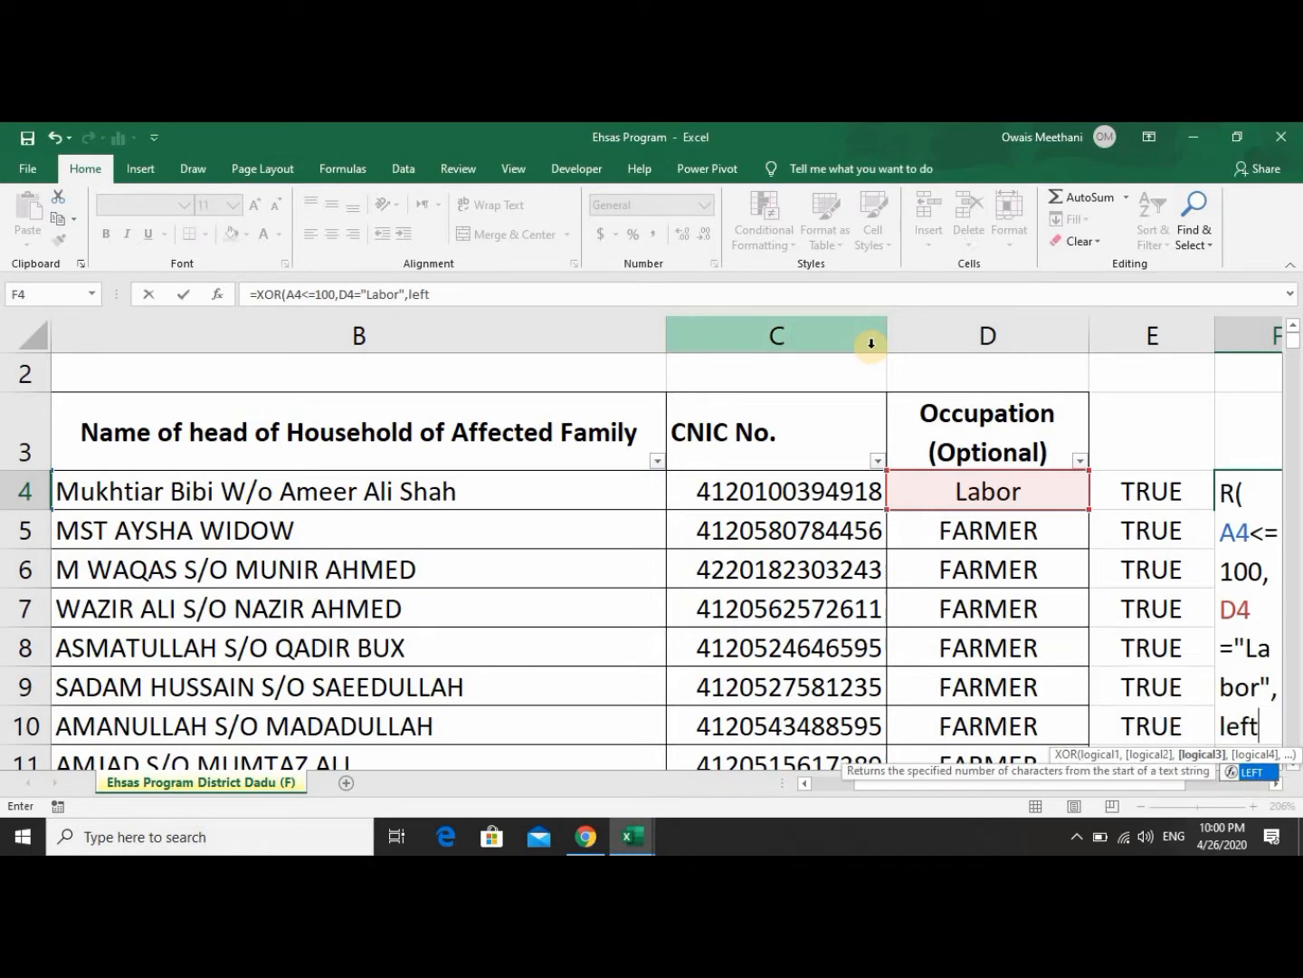
key(Tab)
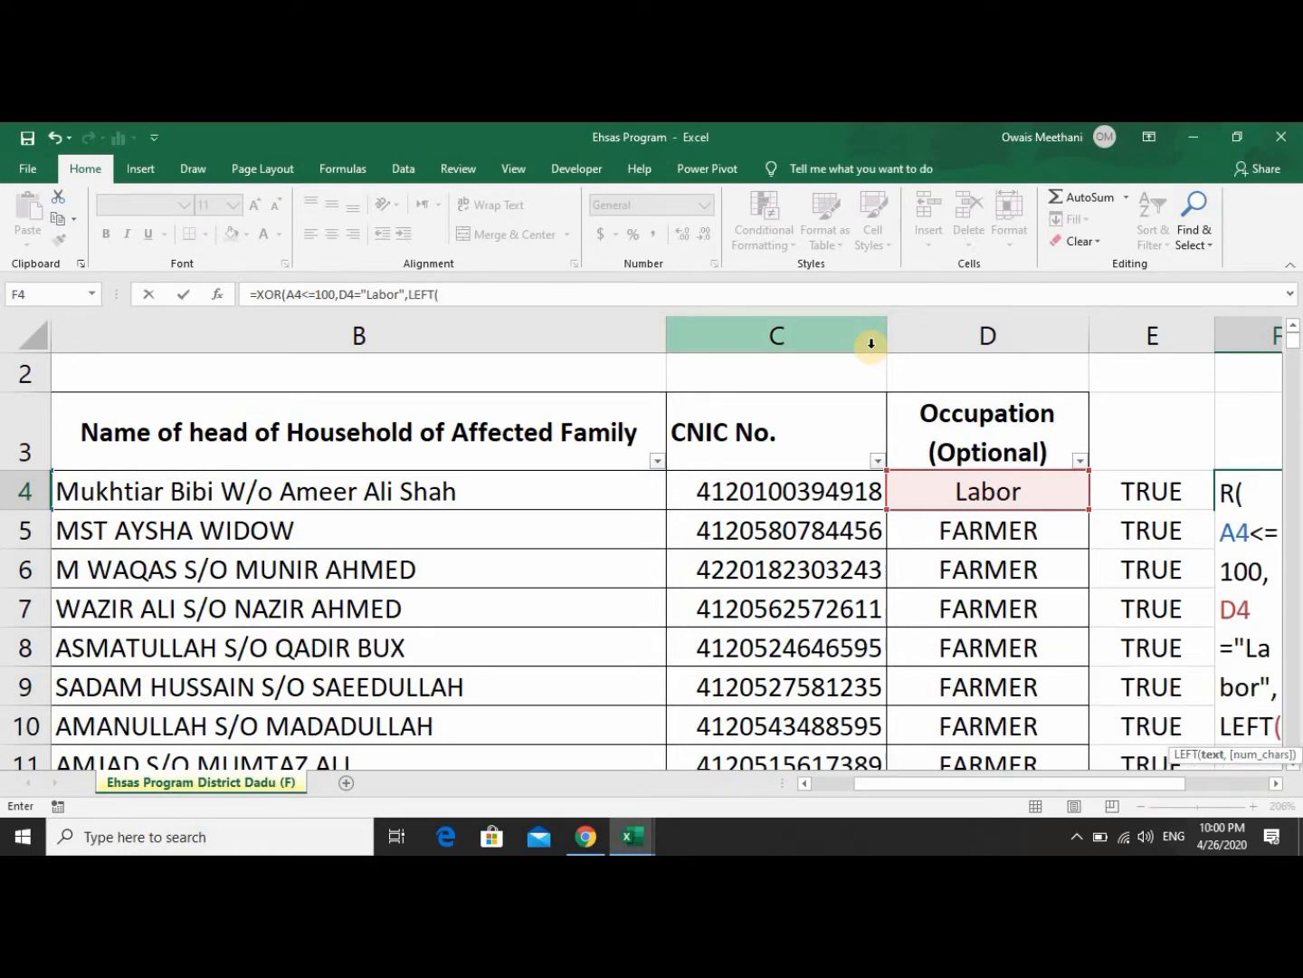
key(Left)
key(Left)
key(Left)
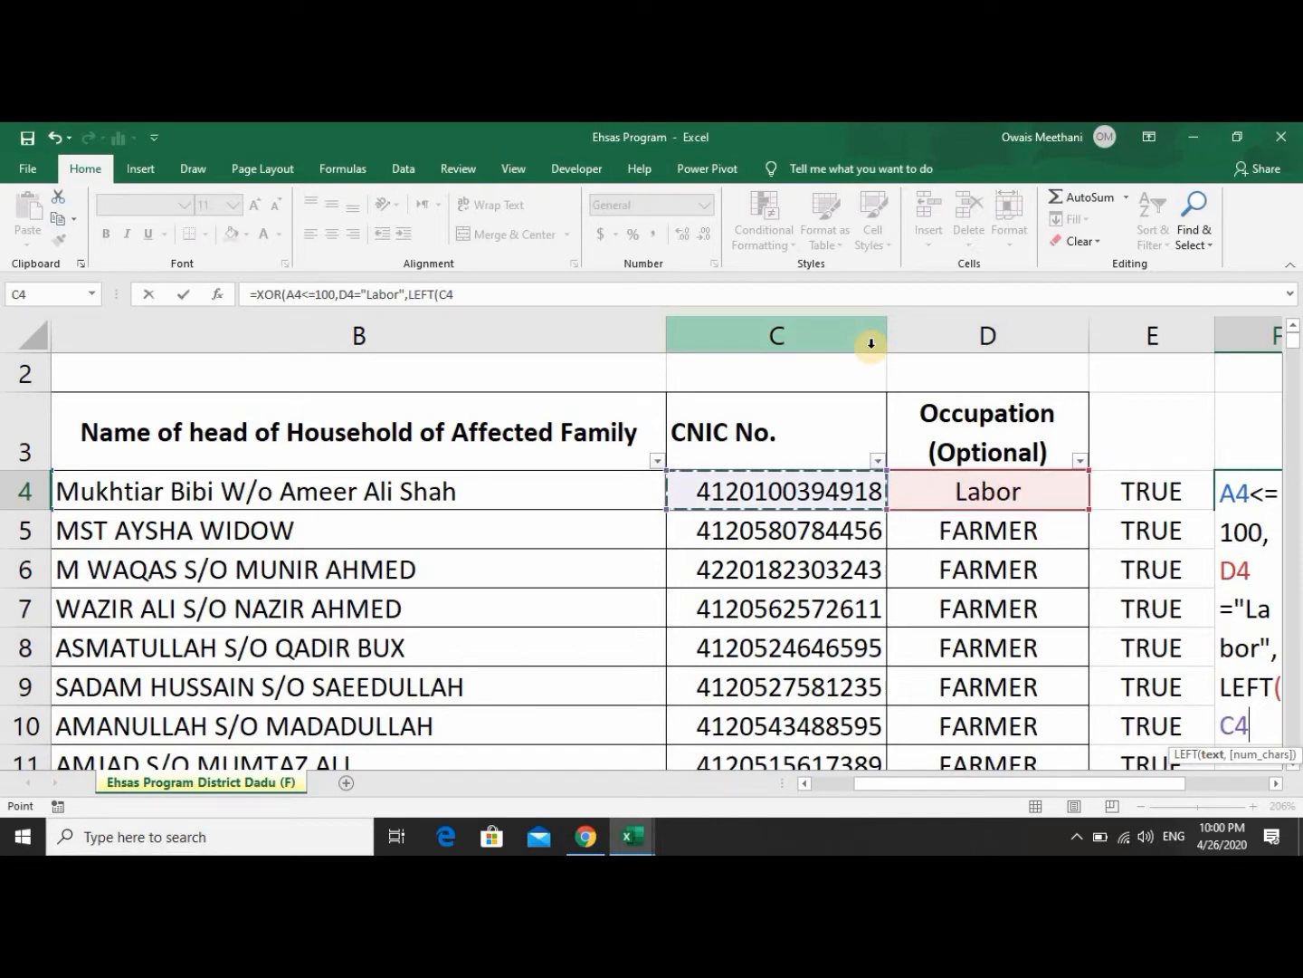
text(,2)
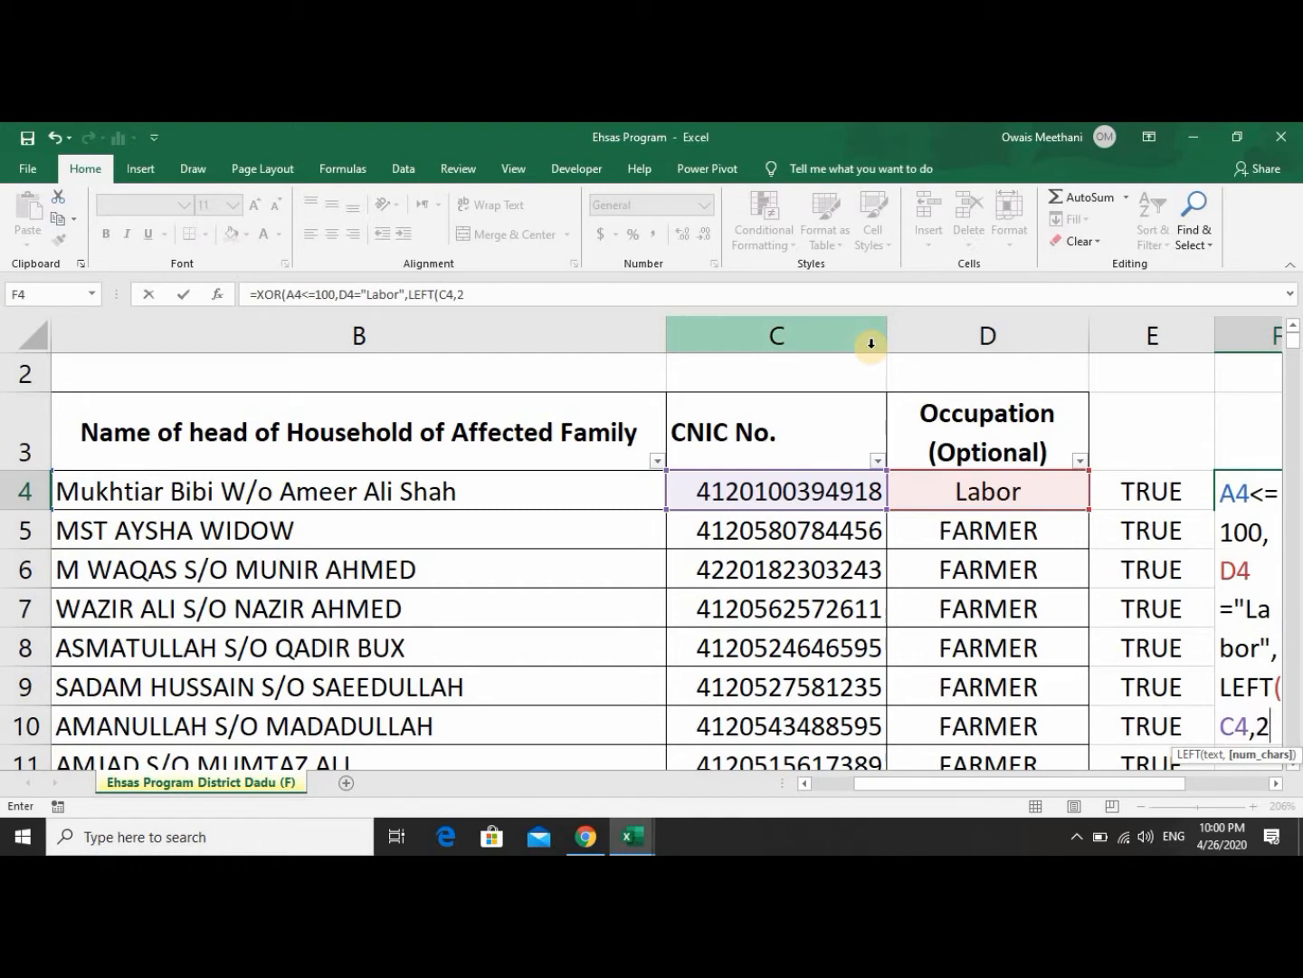
text())
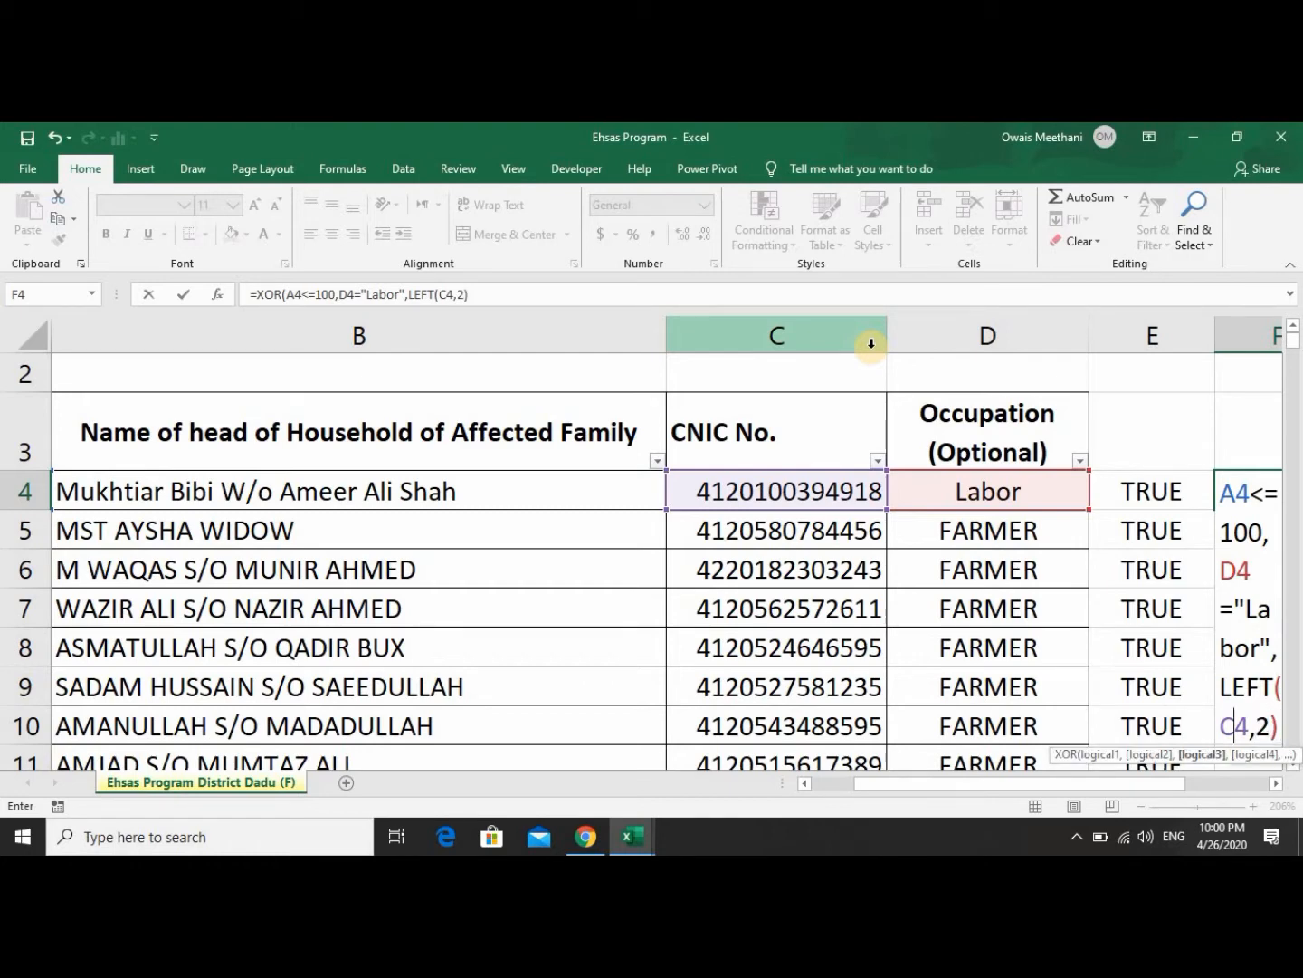
text(>)
key(BackSpace)
text(<)
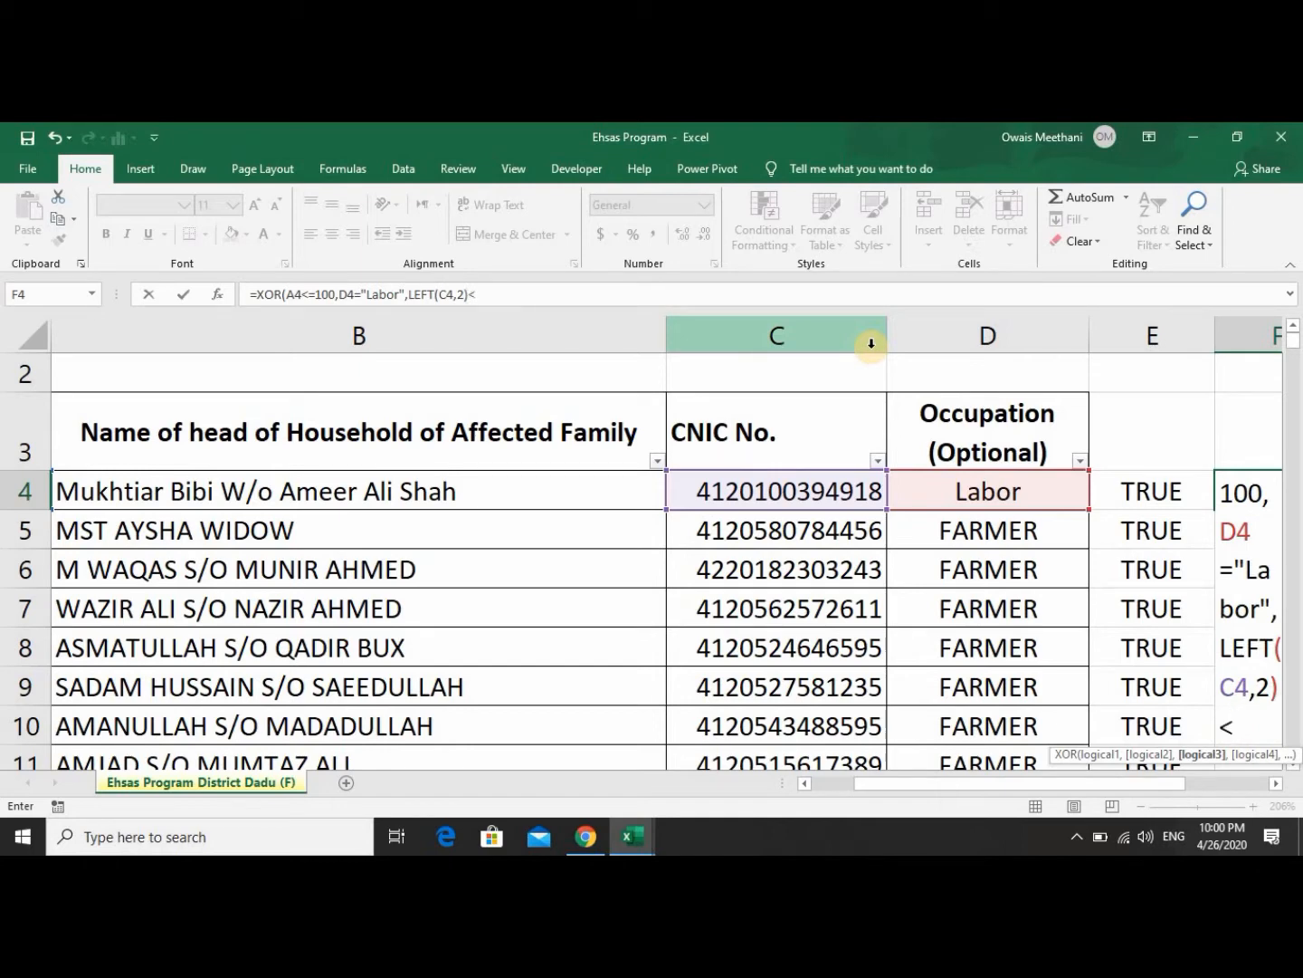
text(40))
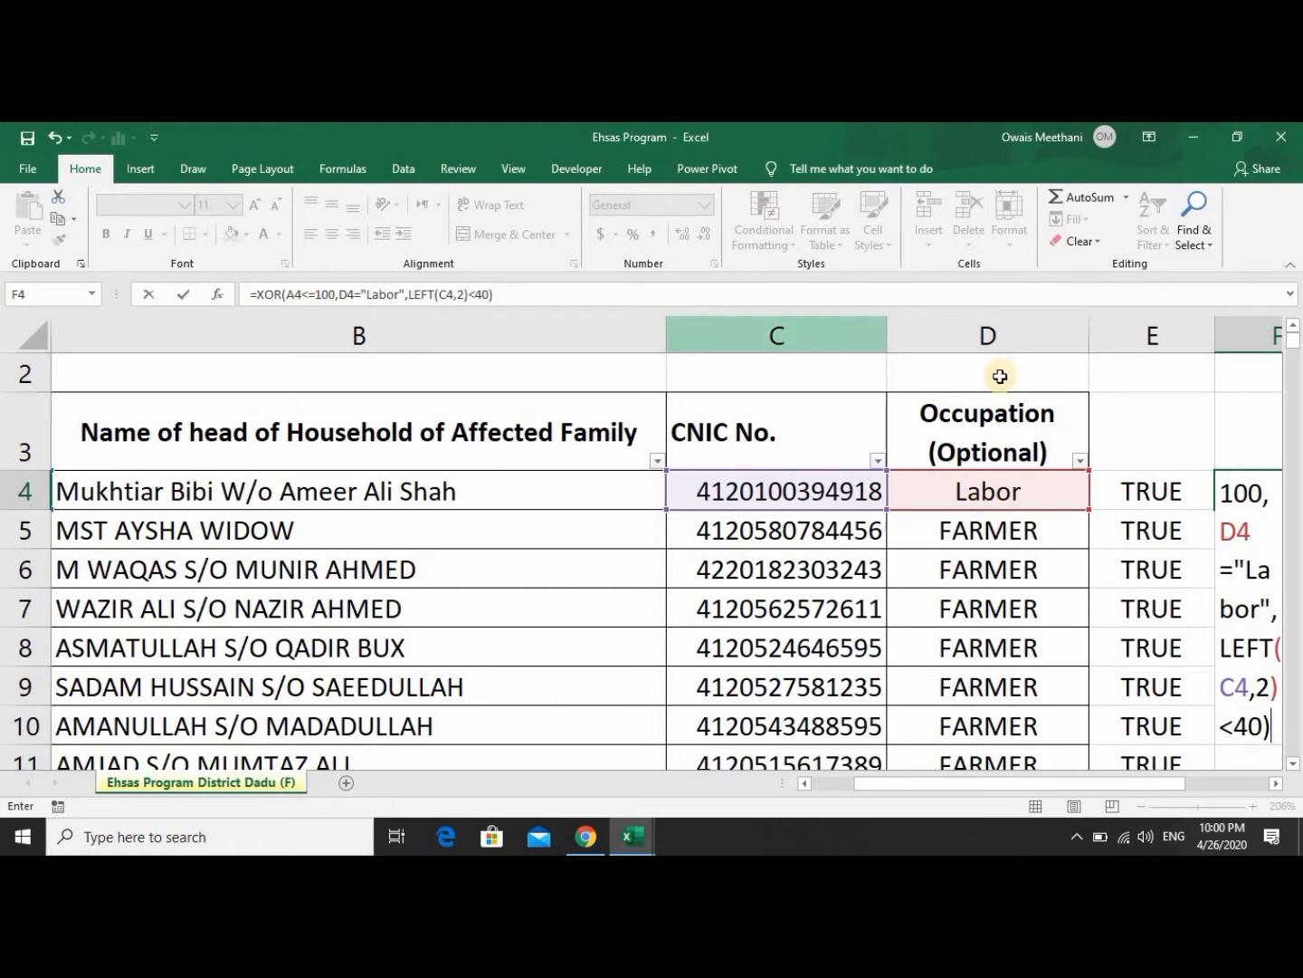
scroll(1060, 514, up, 1)
scroll(1059, 514, down, 1)
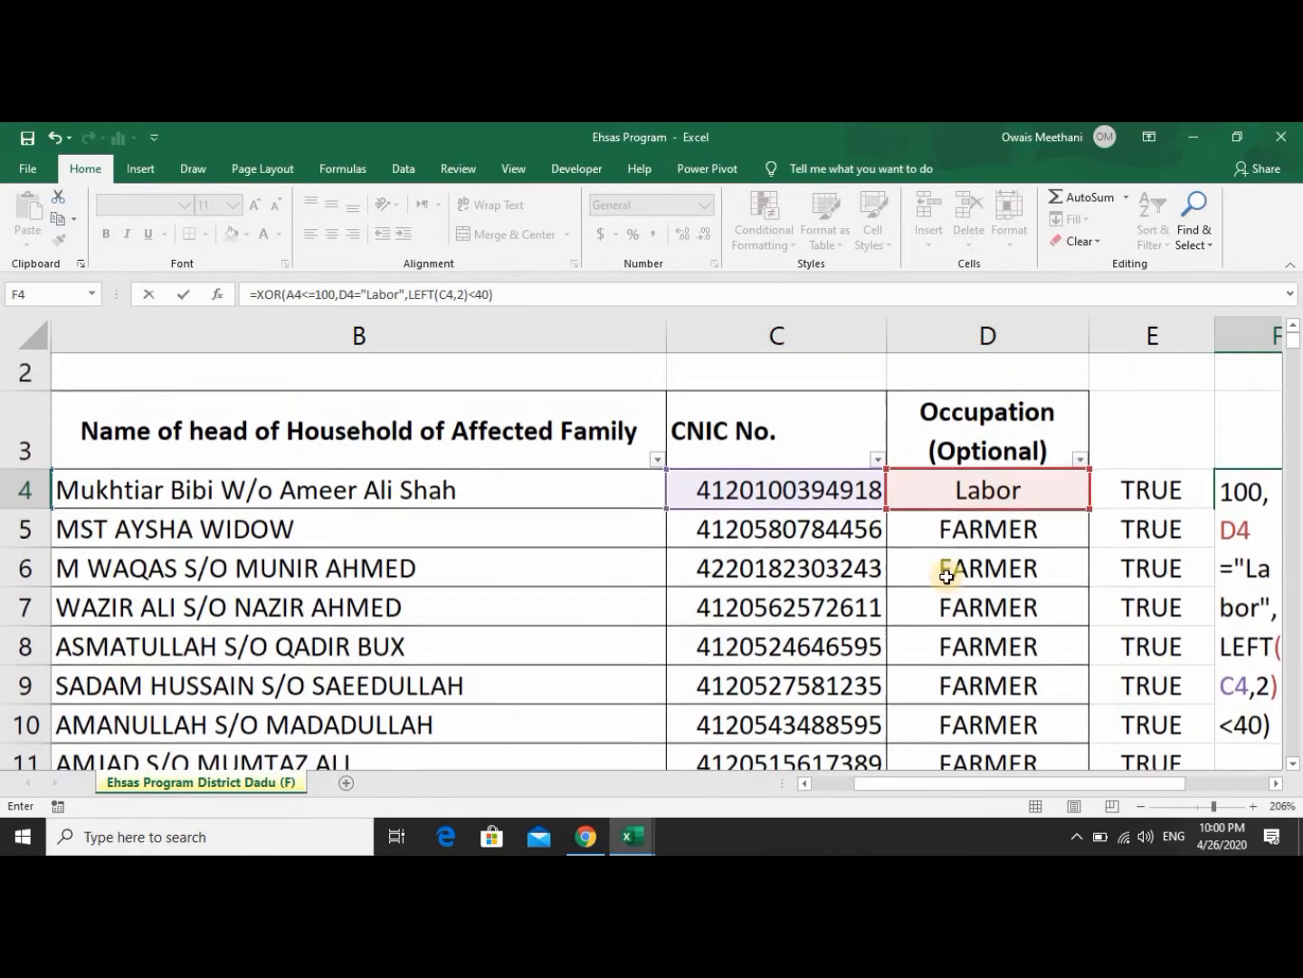
drag(938, 777, 981, 772)
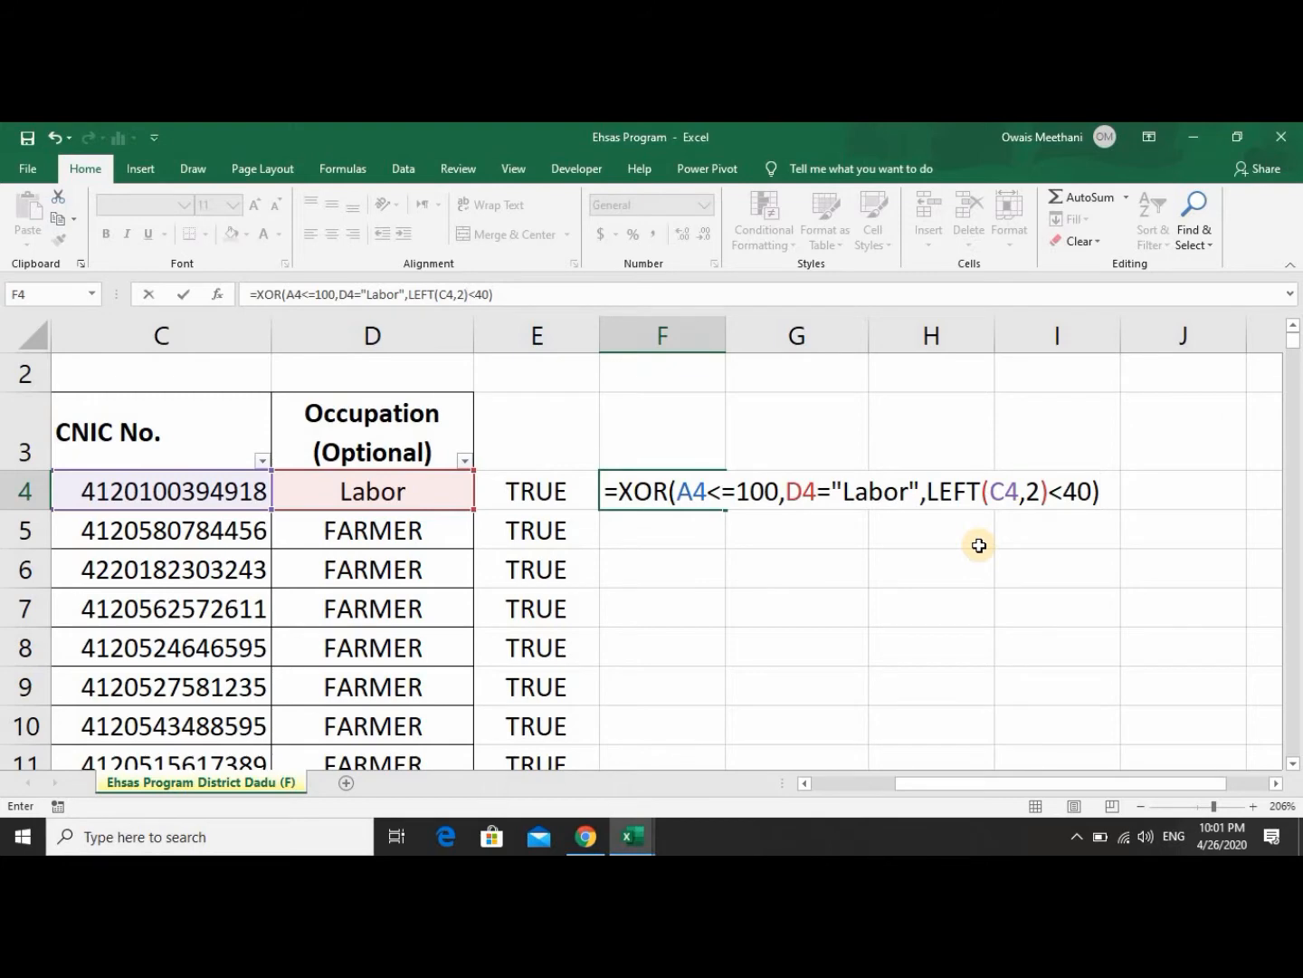
key(Return)
key(Up)
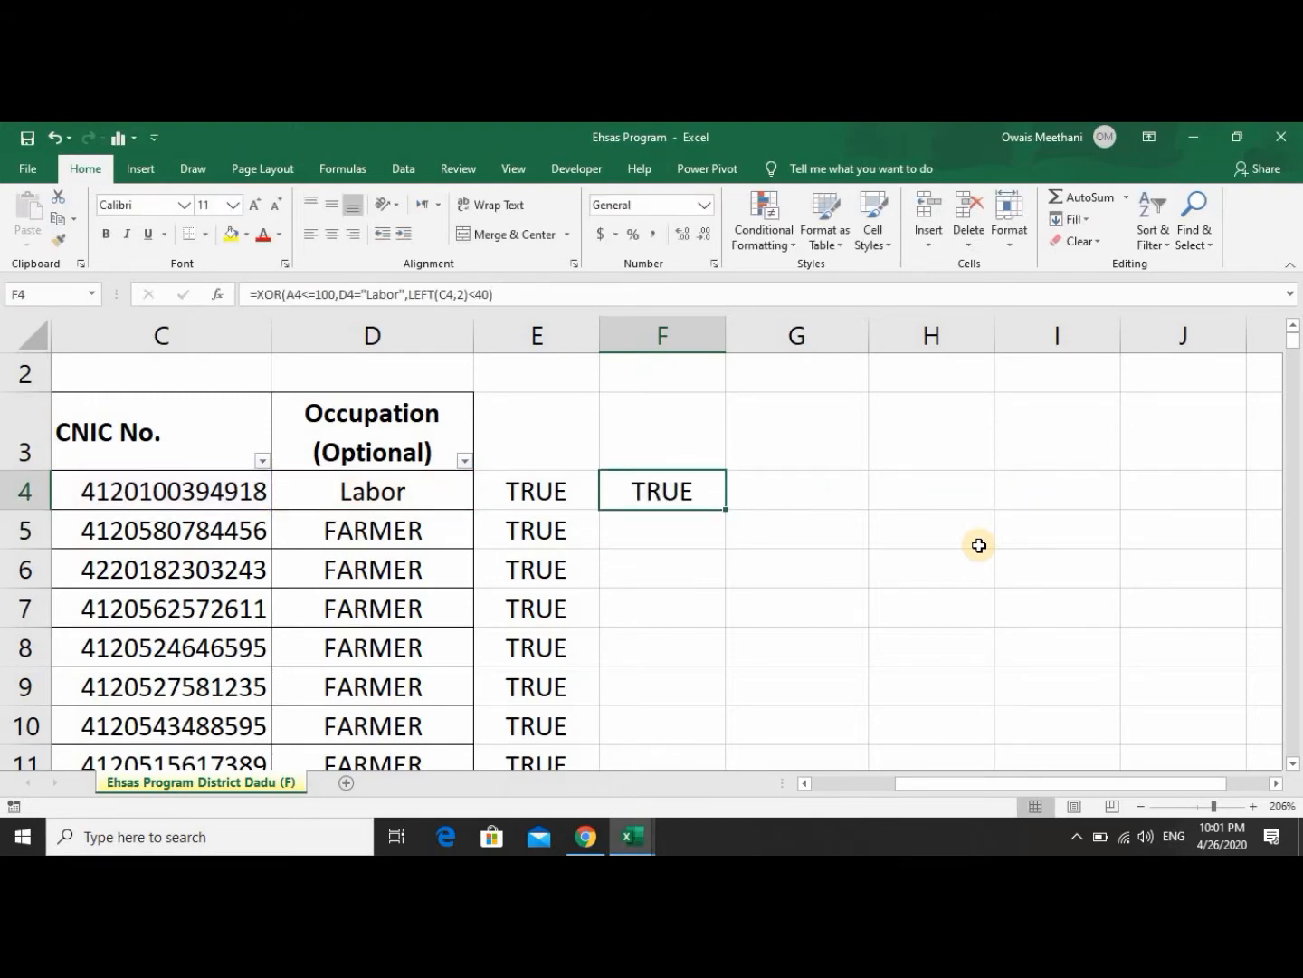
Fill the XOR formula from F4 down to F9, checking the copy in F5 along the way.
drag(725, 509, 724, 544)
click(677, 534)
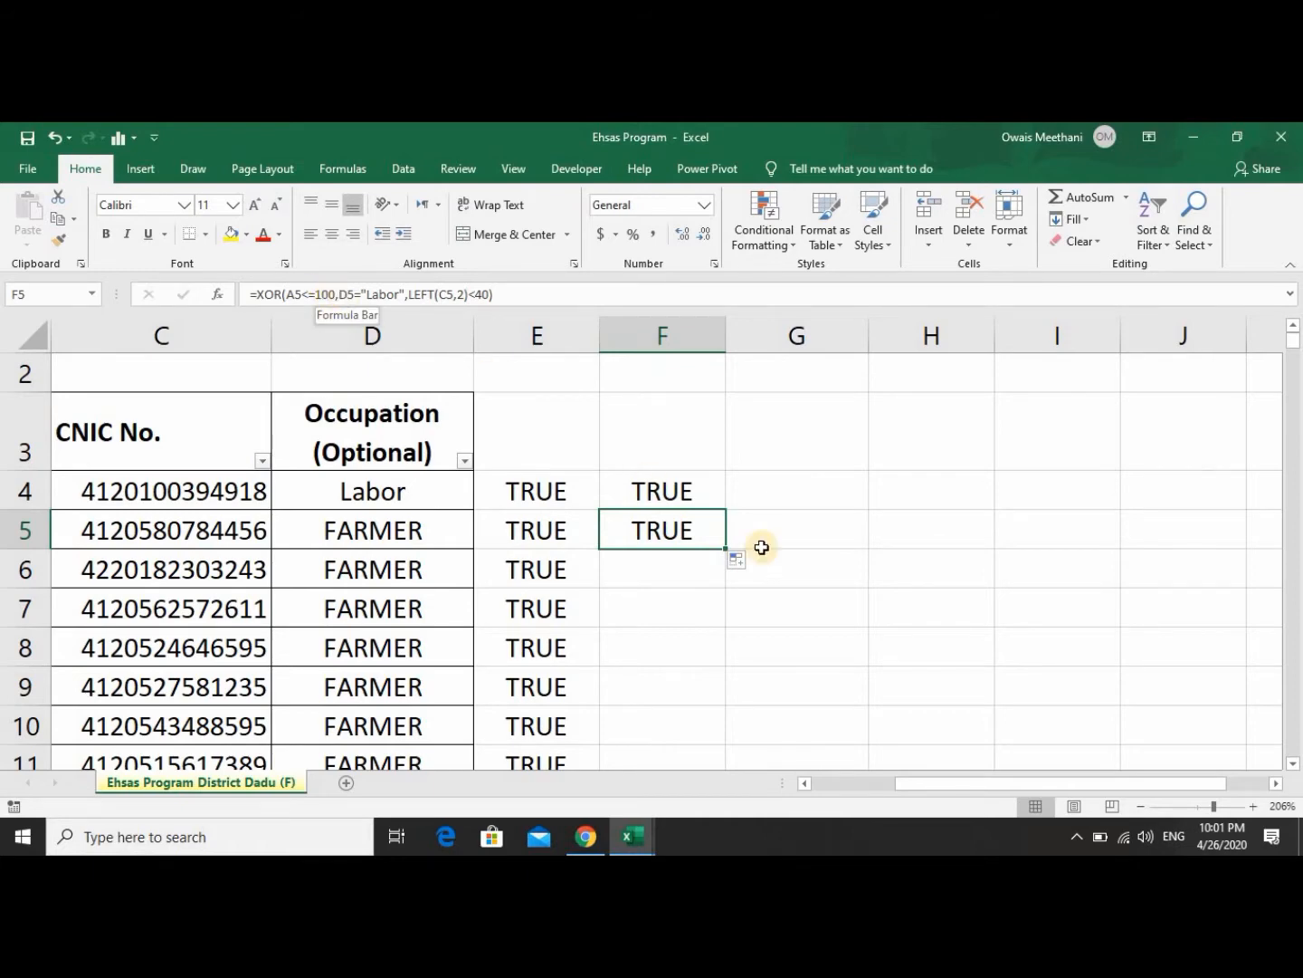
drag(728, 550, 731, 712)
Compare the XOR results in F4:F6 with the OR results and occupations in the same rows.
click(661, 568)
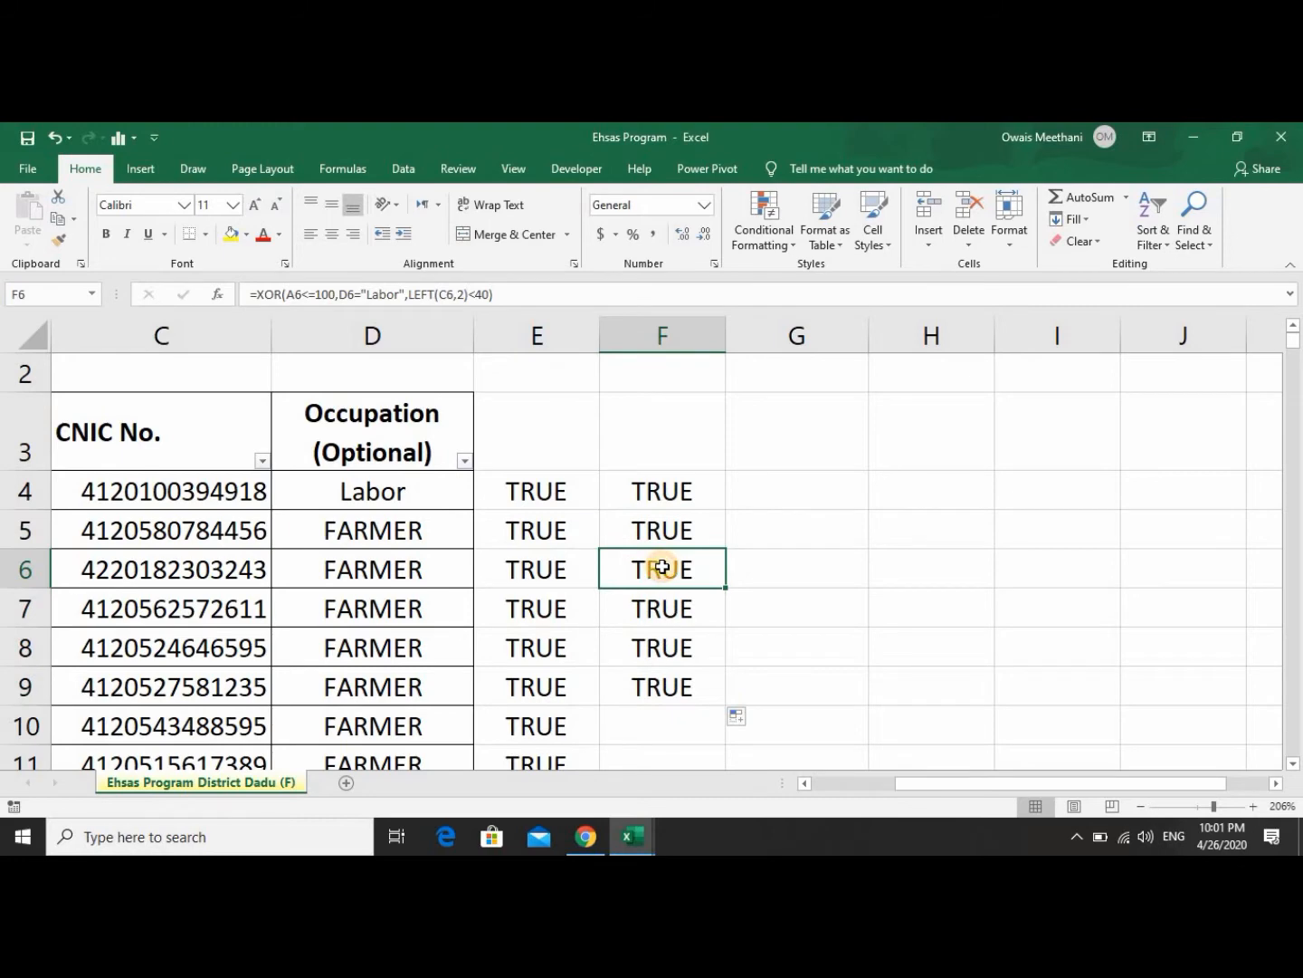
key(Left)
key(Left)
key(Right)
key(Right)
key(Up)
key(Up)
key(Up)
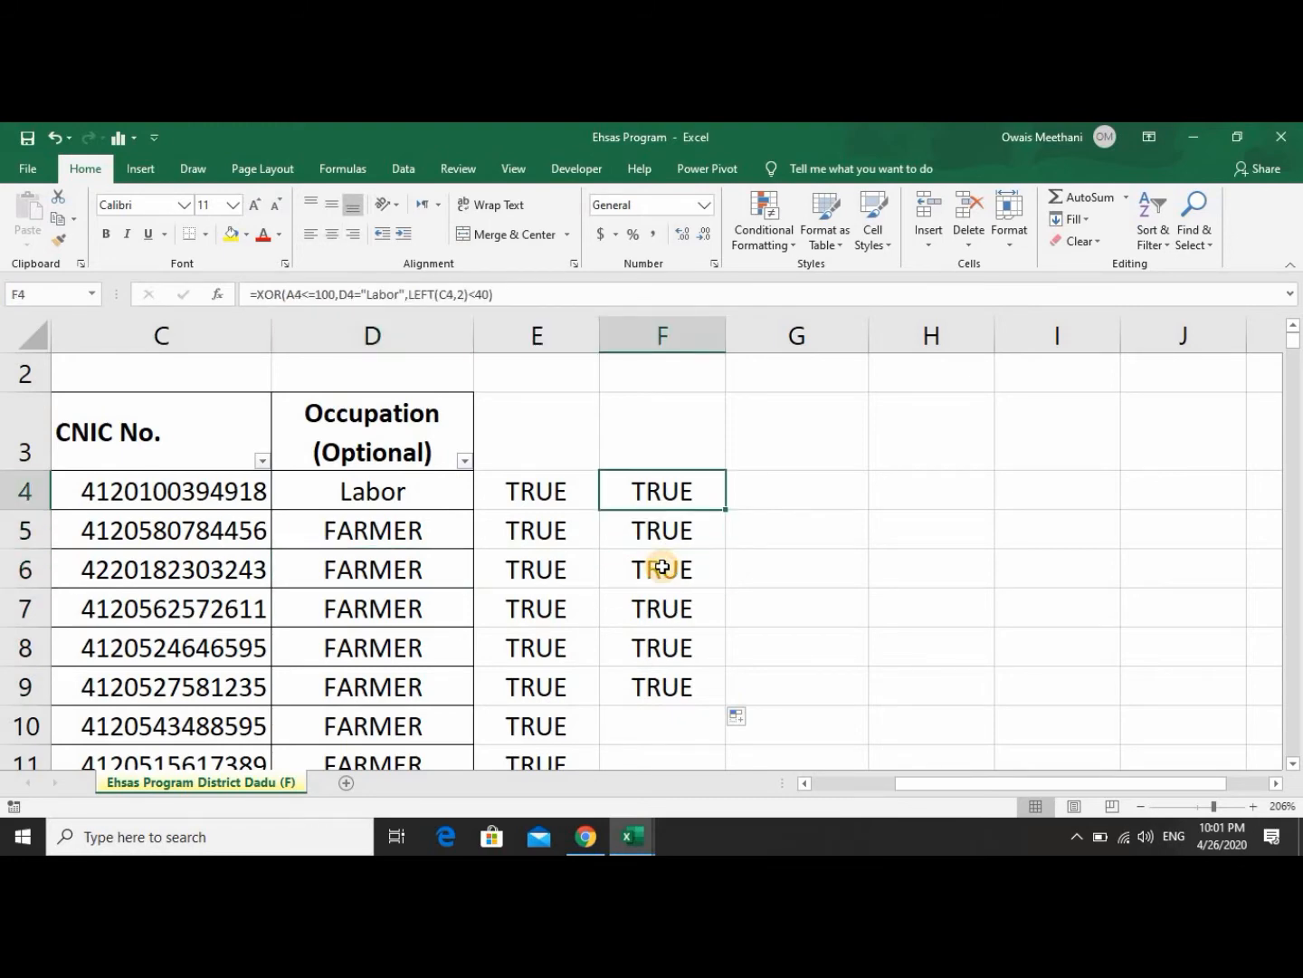
key(Down)
key(Up)
key(Down)
key(XF86AudioLowerVolume)
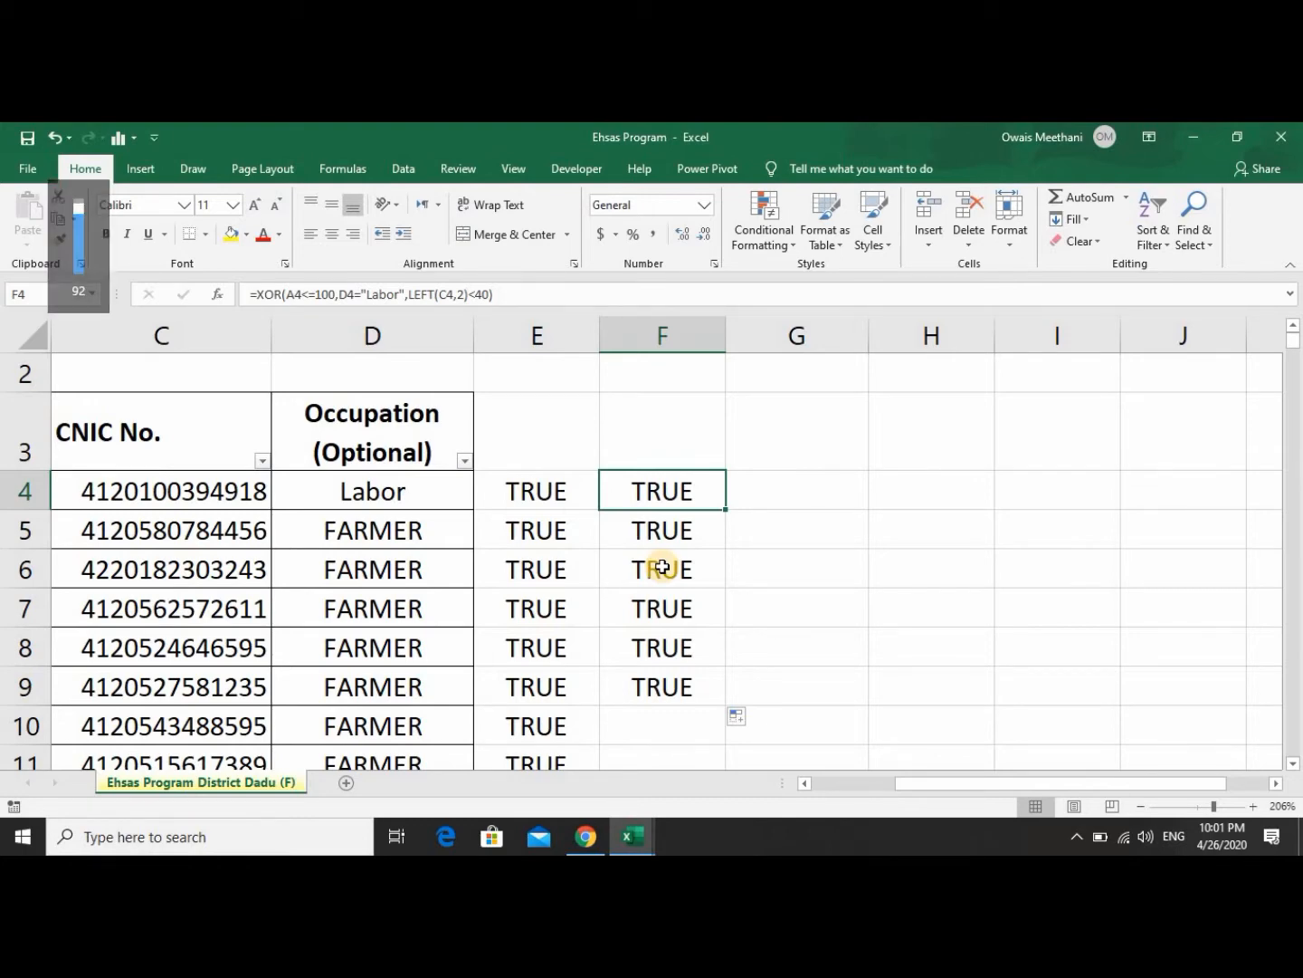
key(F3)
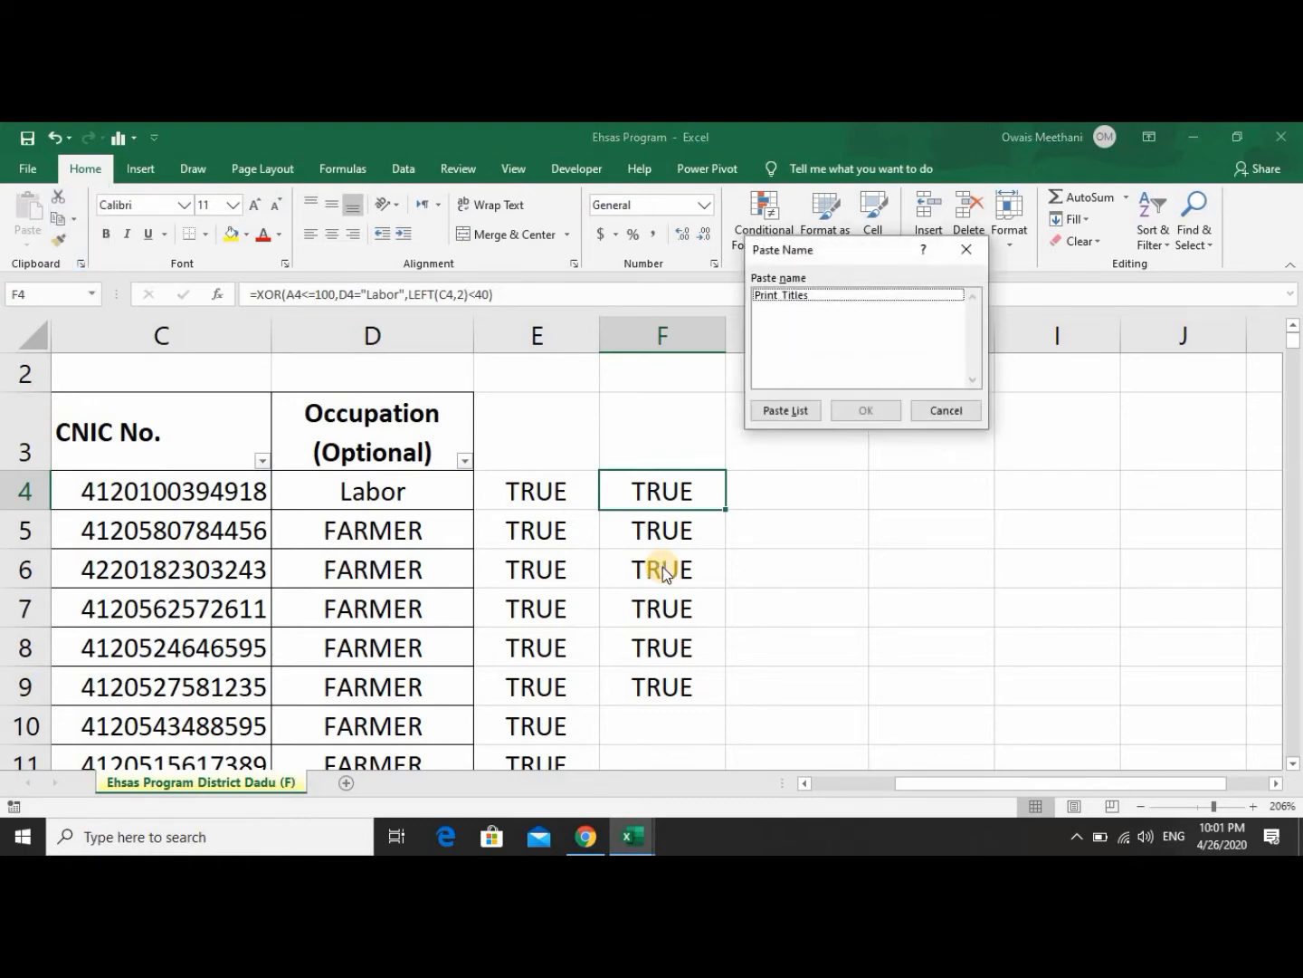
click(942, 410)
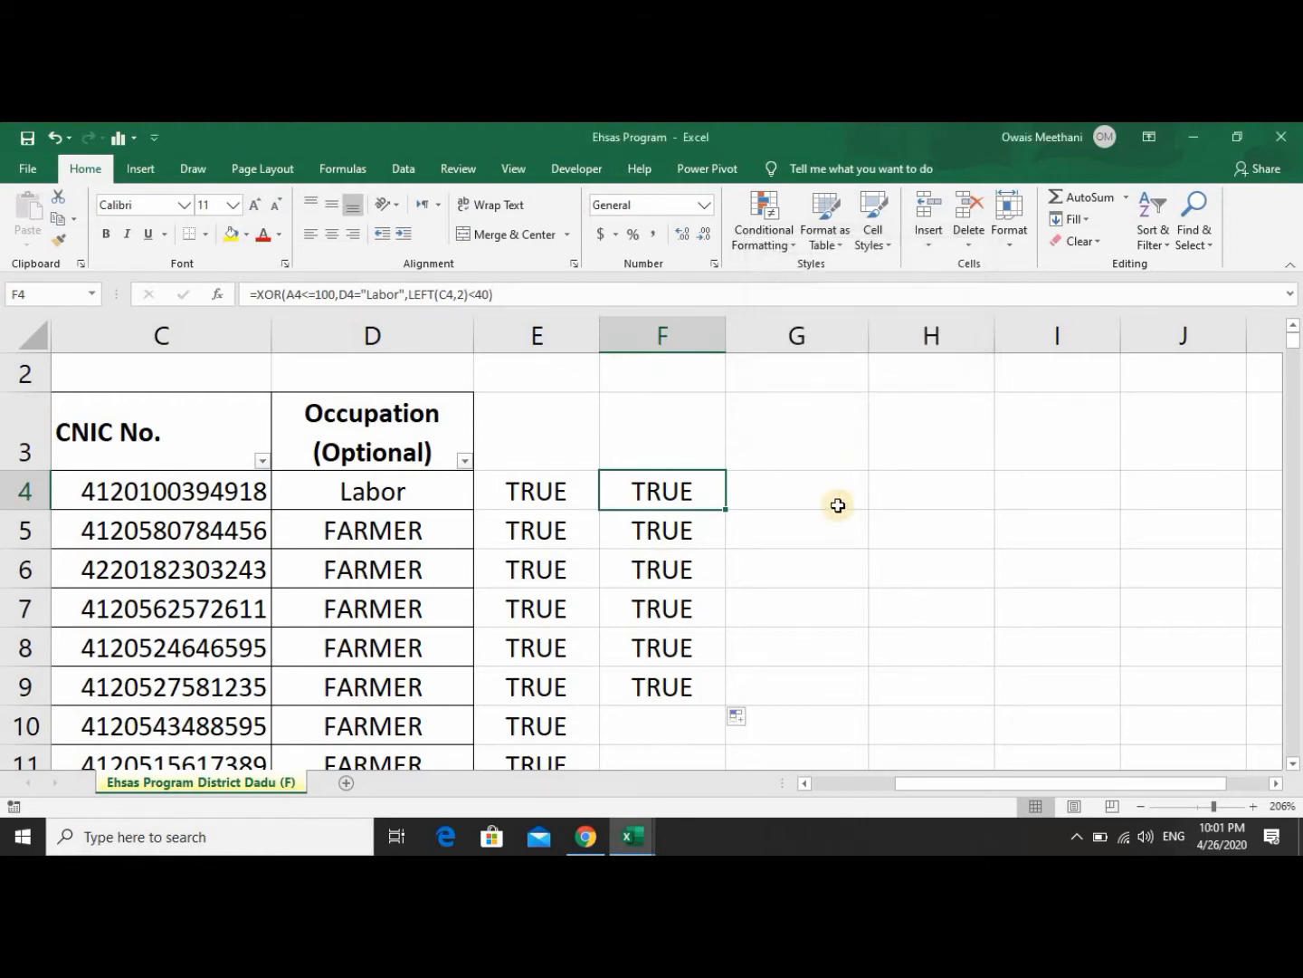
Add LEN(B4)<100 as the fourth condition of the XOR formula in F4 and enter the formula.
key(F2)
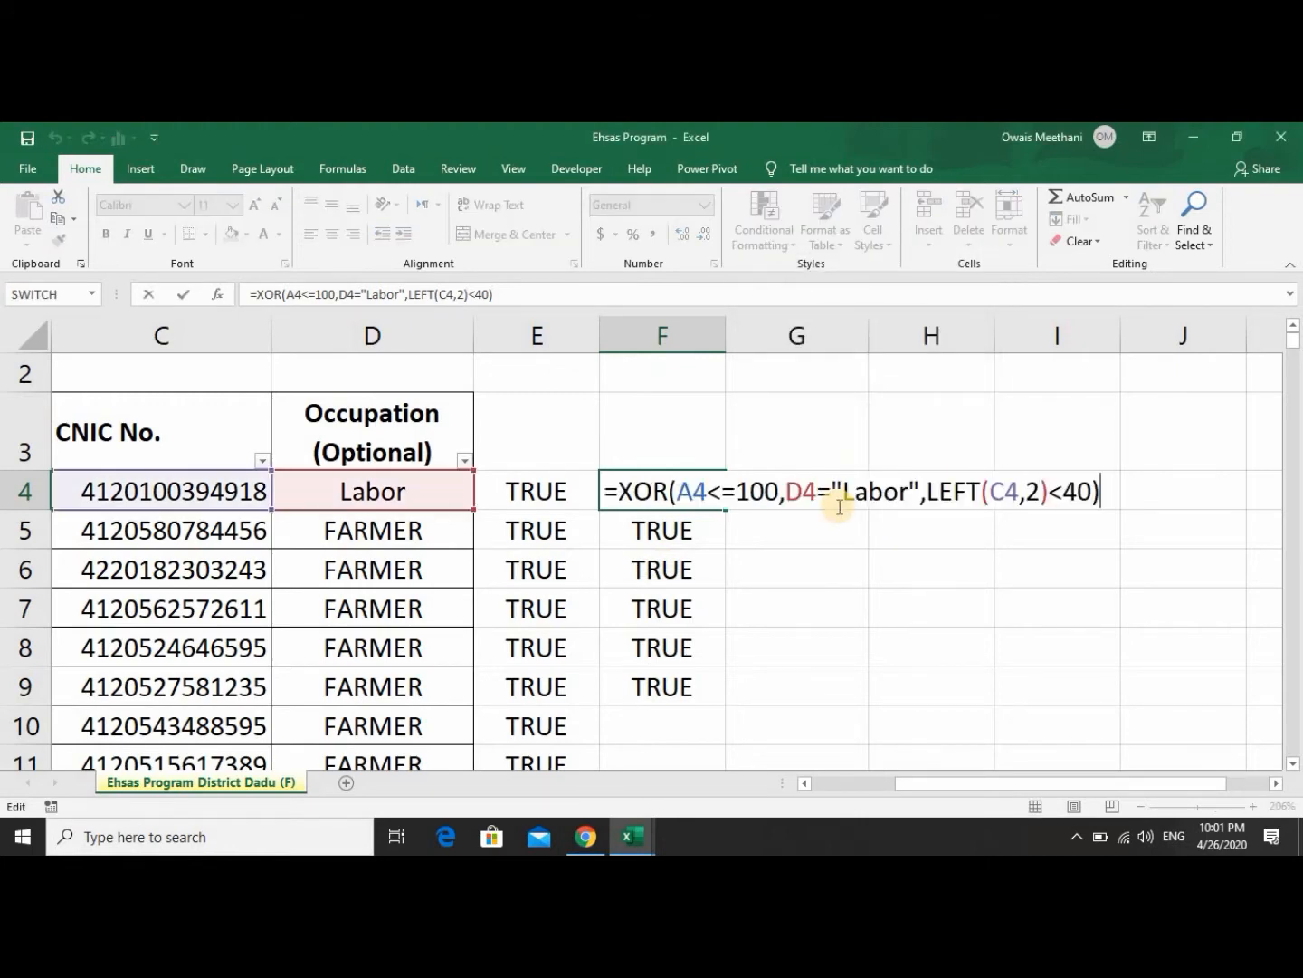
key(Left)
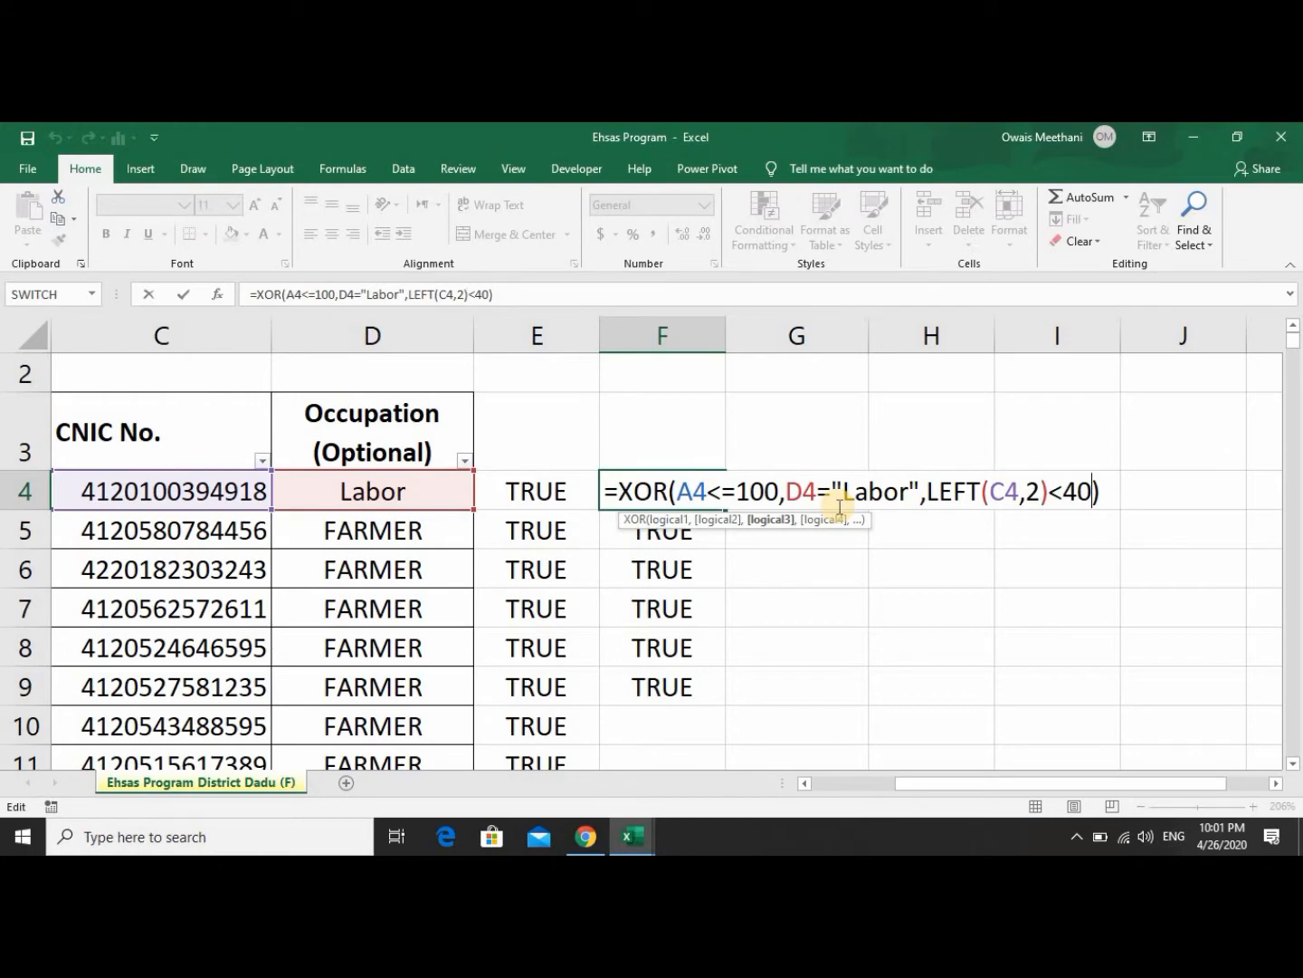
text(,)
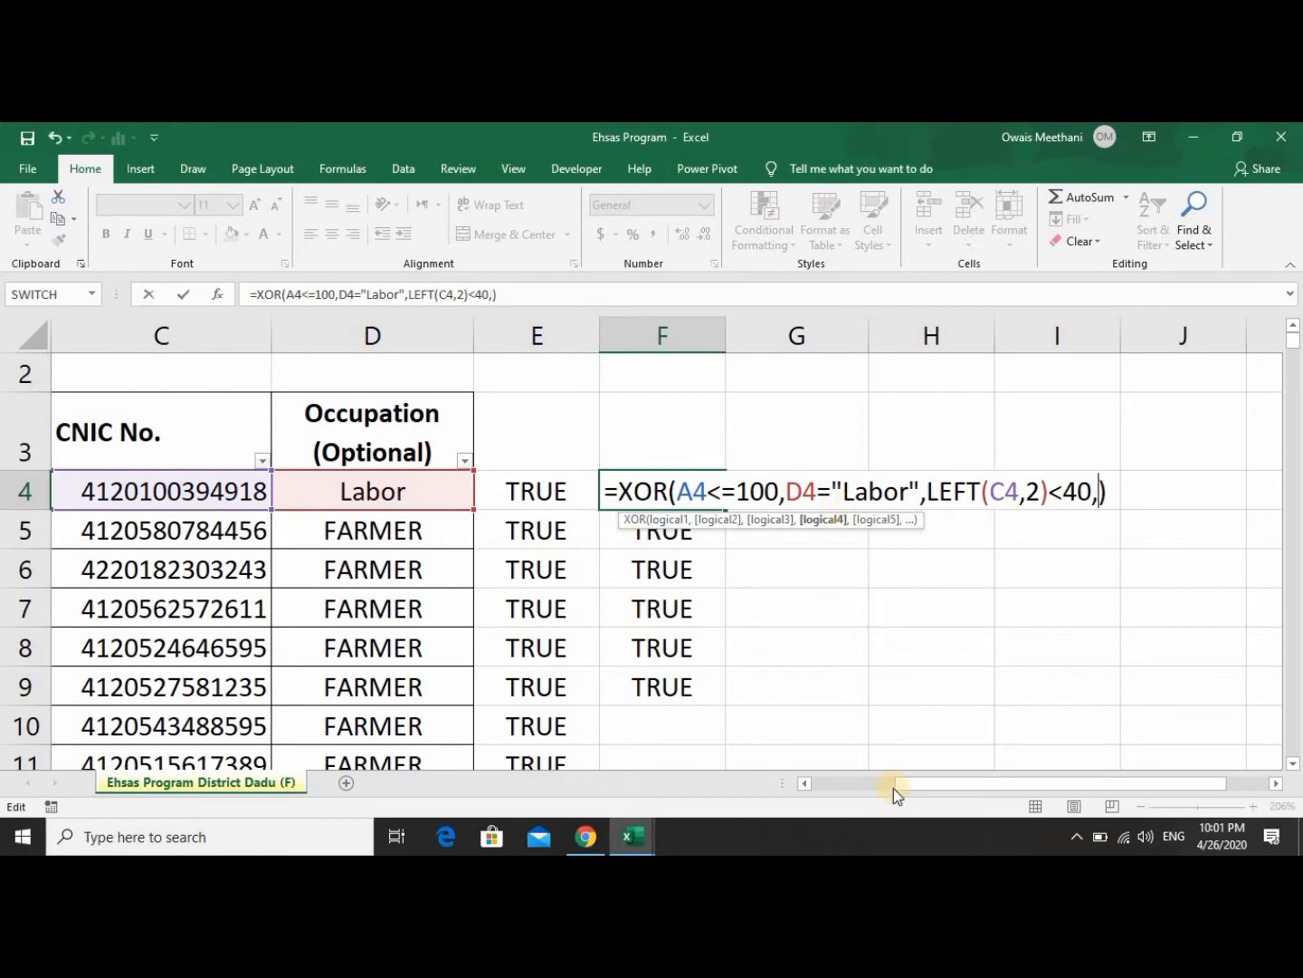
drag(898, 785, 826, 779)
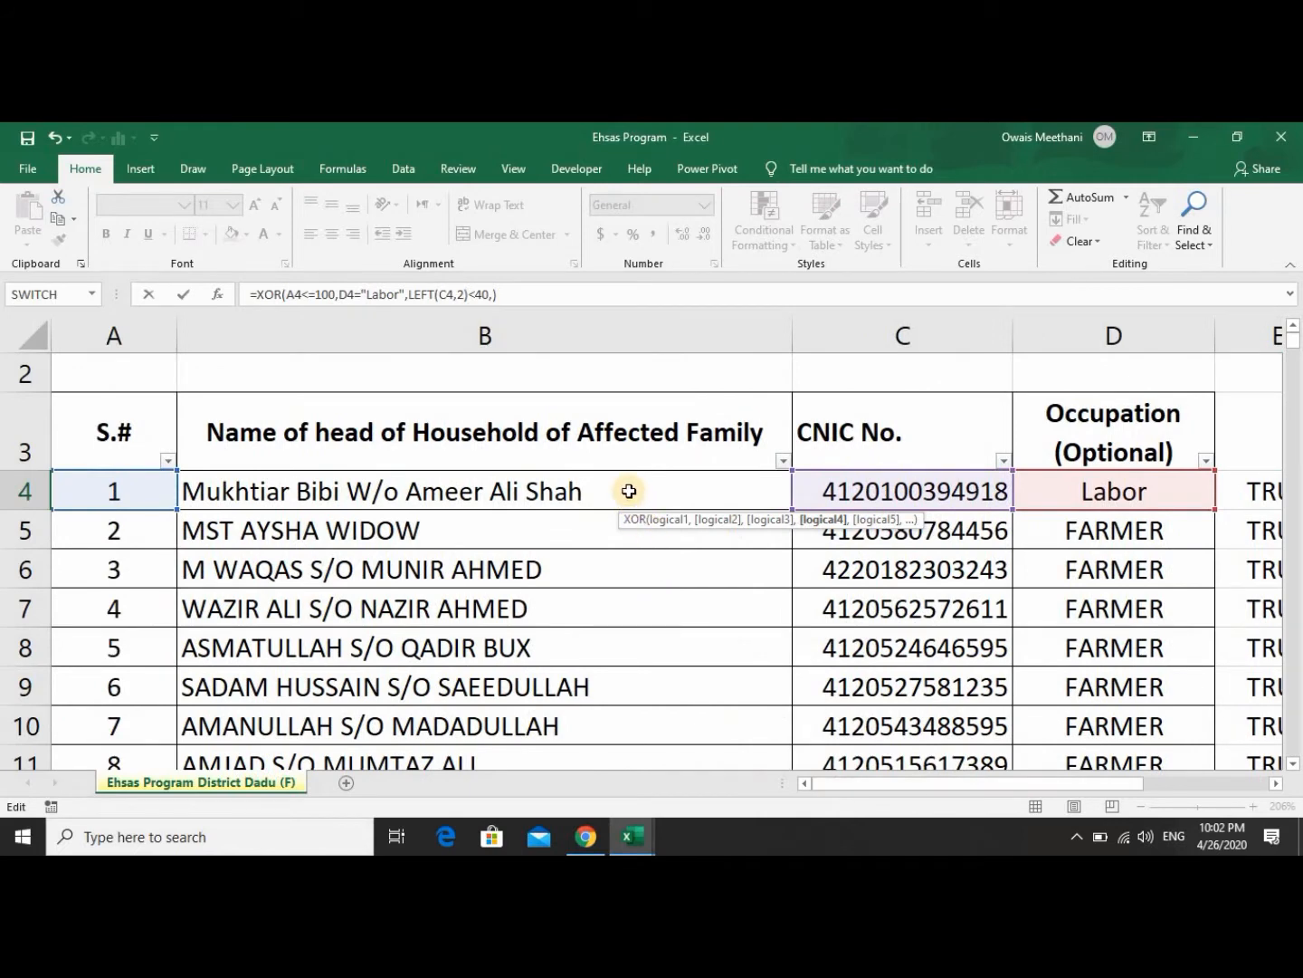
text(len)
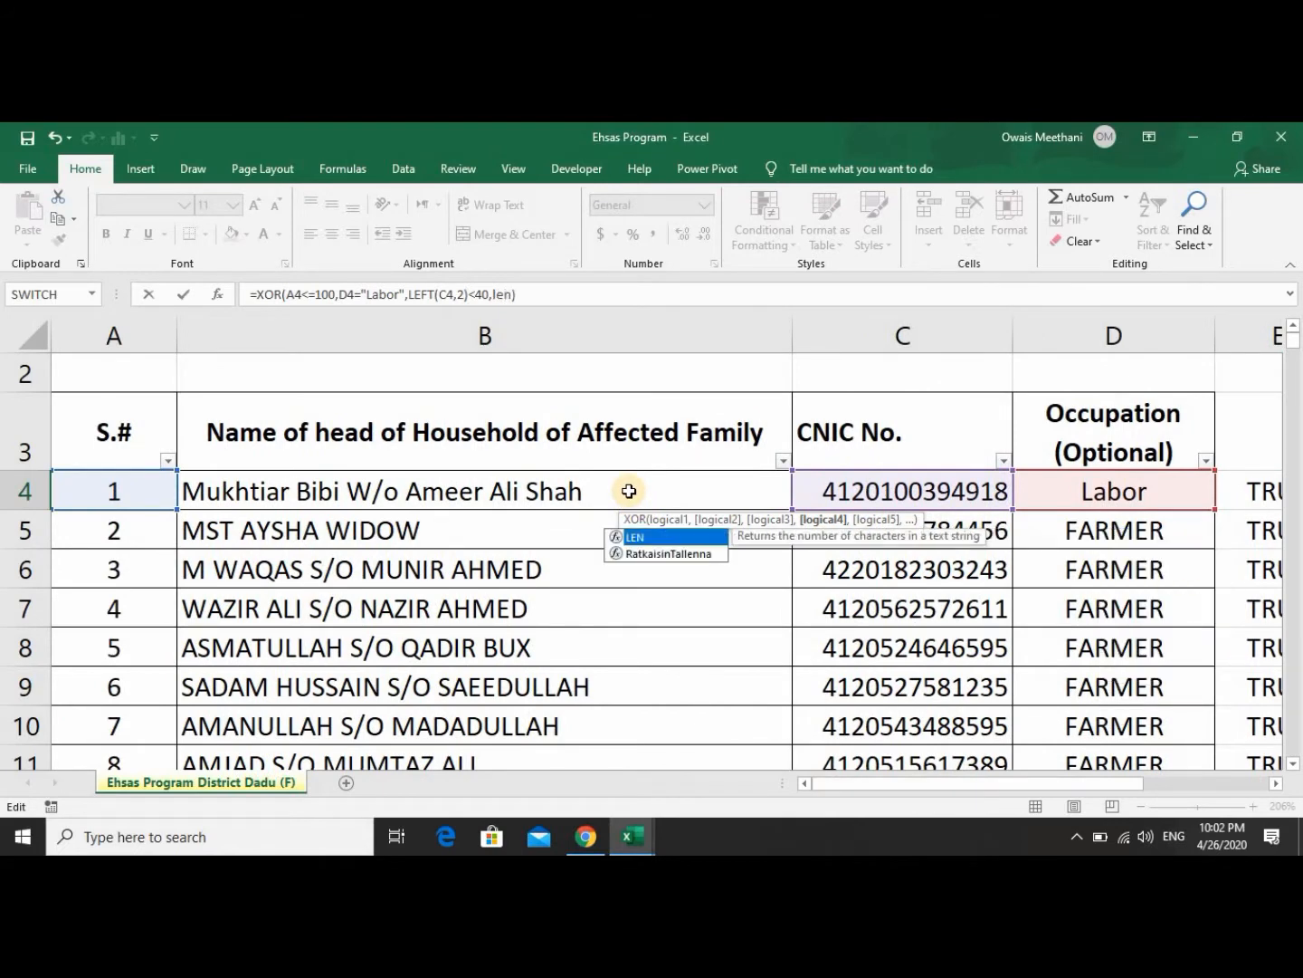
key(Tab)
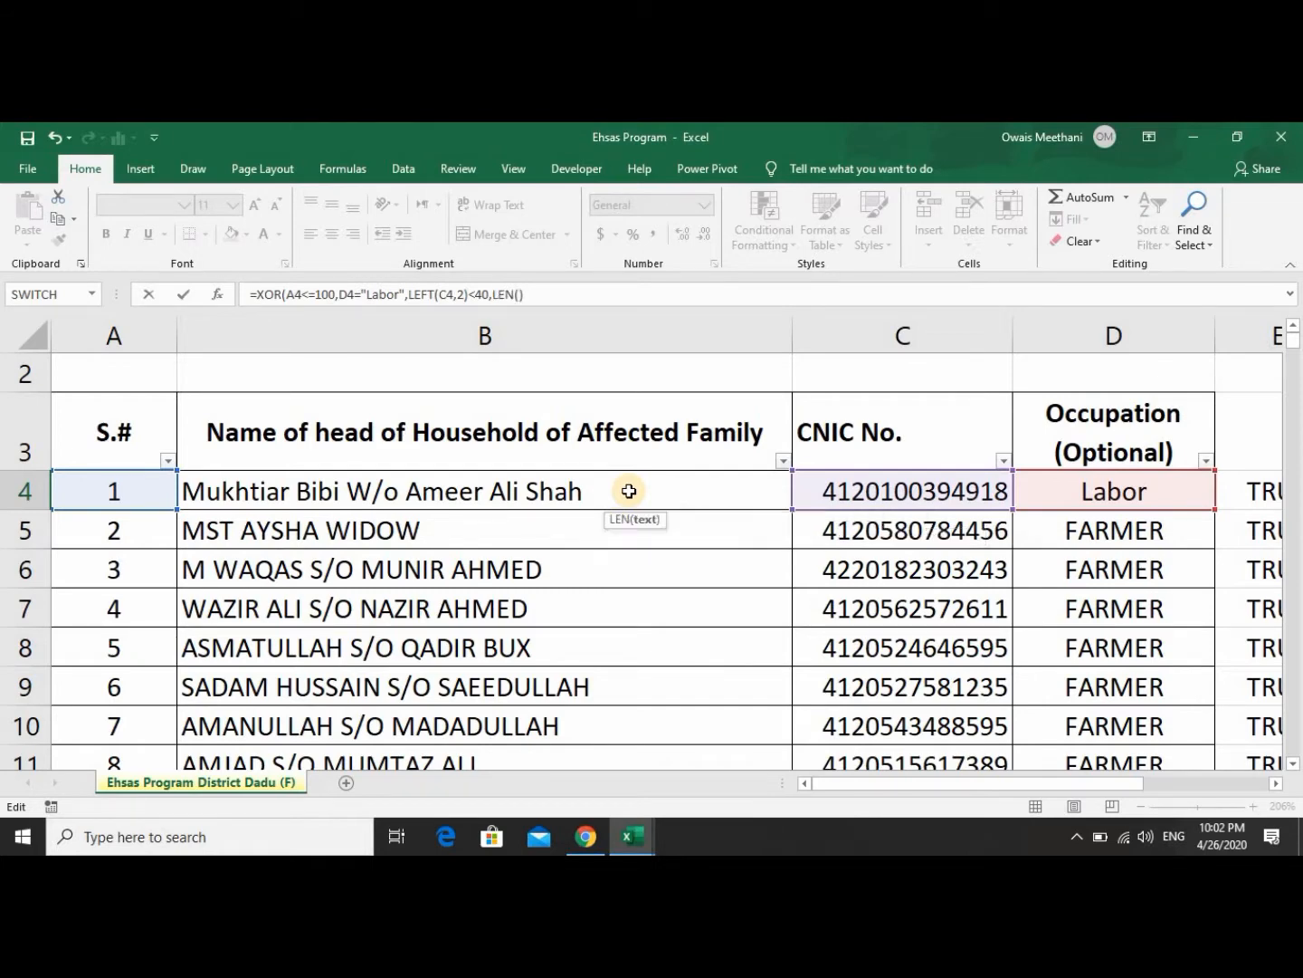
click(629, 491)
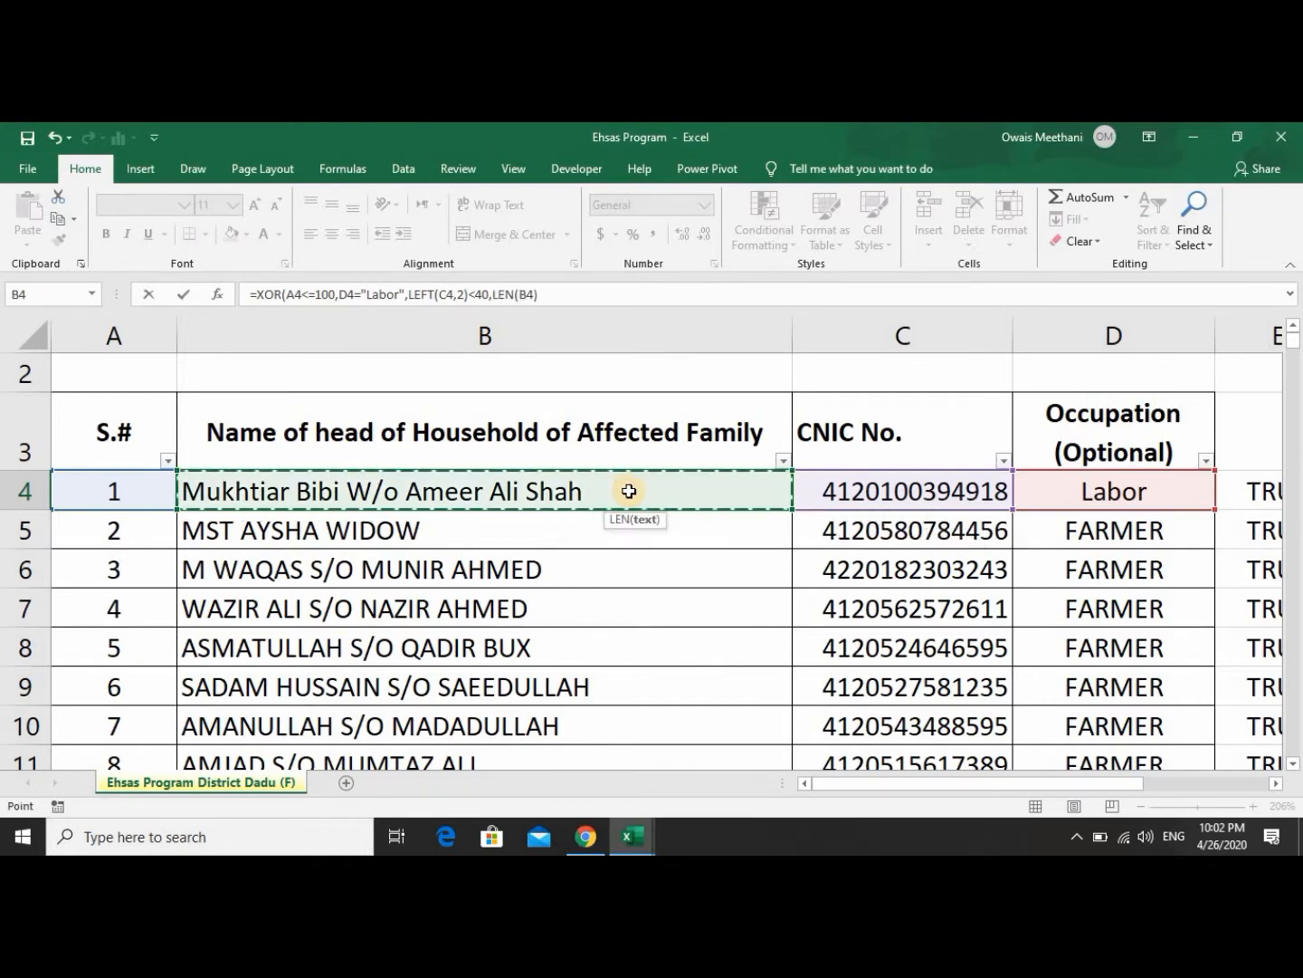
text())
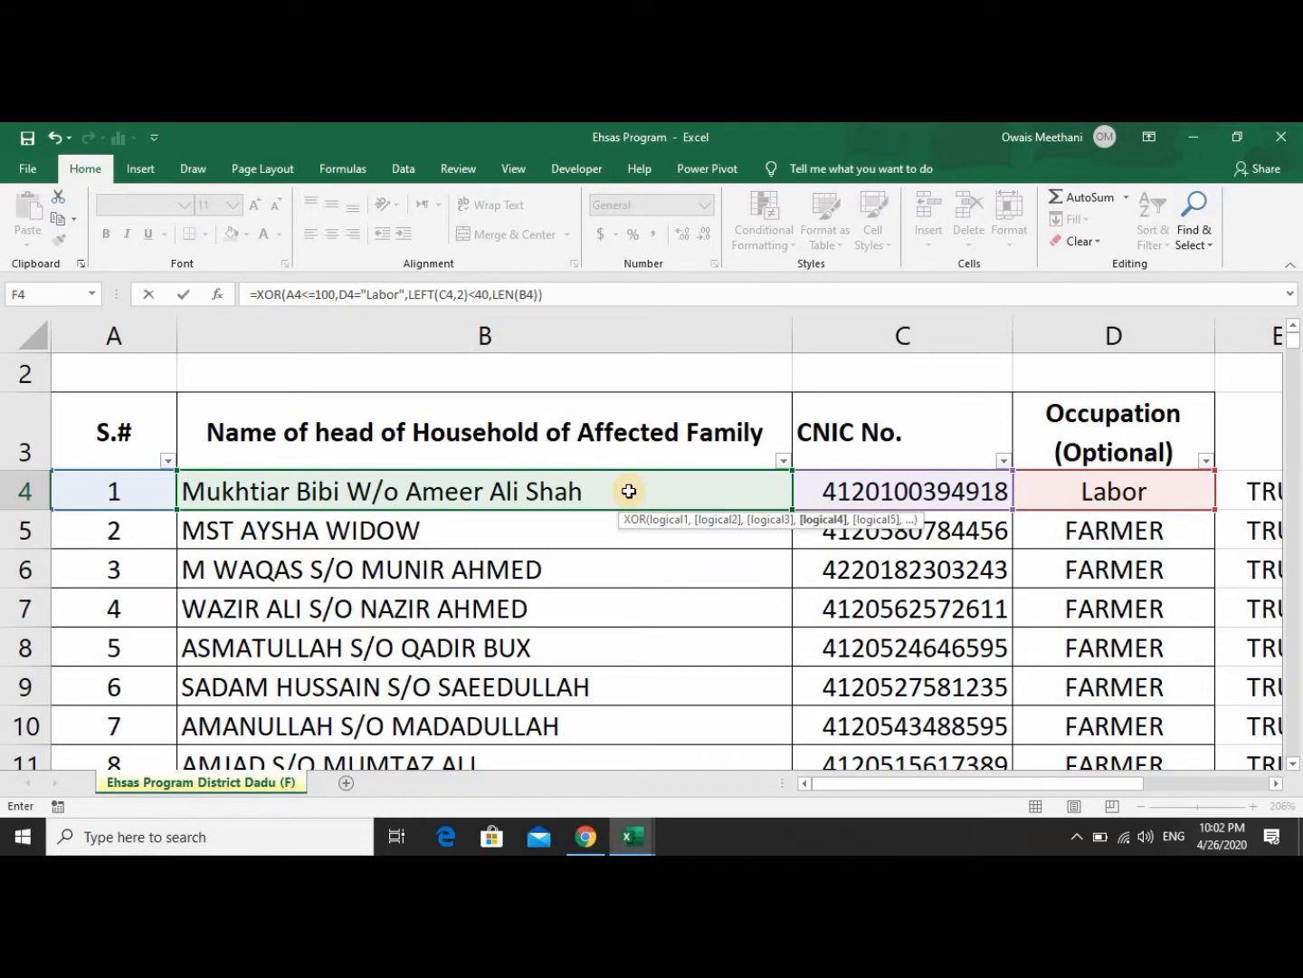
text(>)
key(BackSpace)
text(<100)
key(Return)
click(629, 491)
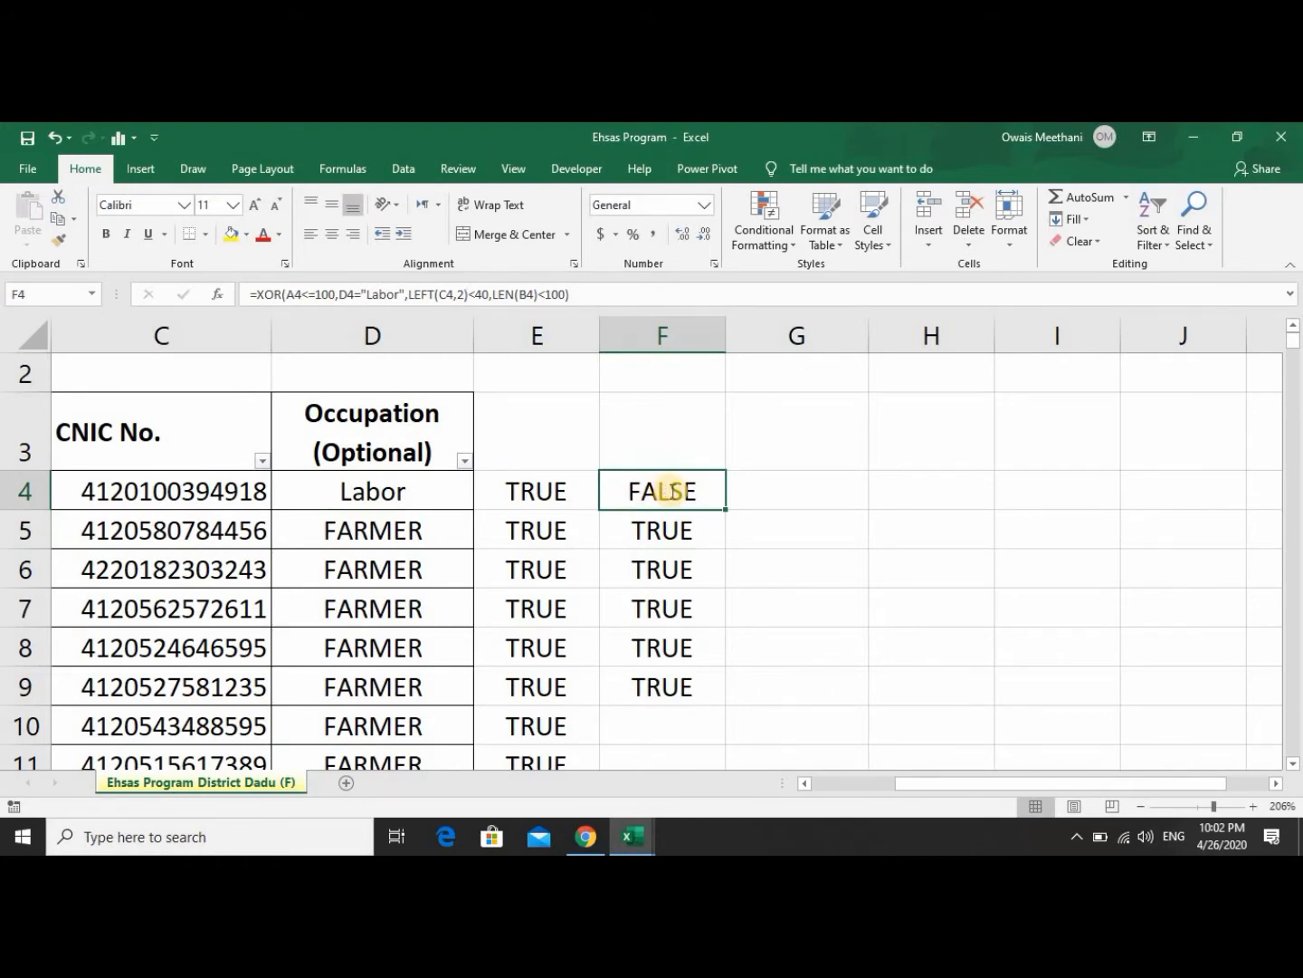
Walk through the conditions of the XOR formula in F4, from LEN(B4)<100 back toward D4="Labor" and forward again.
key(F2)
key(Left)
key(Left)
key(Left)
key(Left)
key(Left)
key(Left)
key(Left)
key(Left)
key(Left)
key(Left)
key(Left)
key(Left)
key(Left)
key(Left)
key(Left)
key(Left)
key(Left)
key(Left)
key(Left)
key(Left)
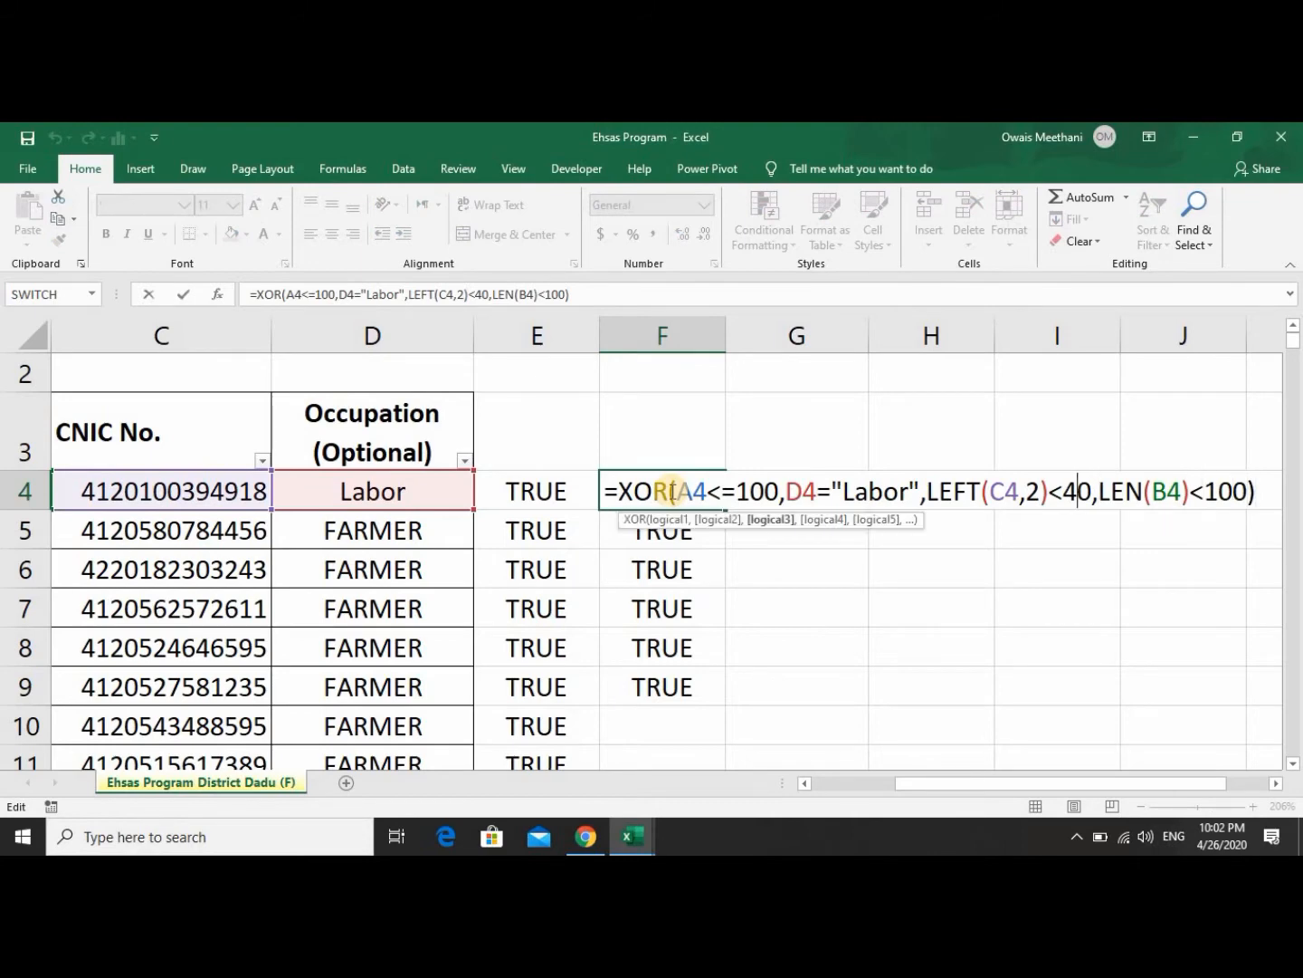
key(Left)
key(Left)
key(Left)
key(Left)
key(Left)
key(Left)
key(Left)
key(Left)
key(Left)
key(Left)
key(Left)
key(Left)
key(Left)
key(Left)
key(Left)
key(Right)
key(Right)
key(Right)
key(Right)
key(Right)
key(Right)
key(Right)
key(Right)
key(Right)
key(Right)
key(Right)
key(Right)
key(Right)
key(Right)
key(Right)
key(Right)
key(Right)
key(Right)
key(Right)
key(Right)
key(Right)
key(Right)
key(Right)
key(Right)
key(Right)
key(Right)
key(Right)
key(Right)
key(Right)
key(Right)
key(Right)
key(Right)
key(Right)
key(Right)
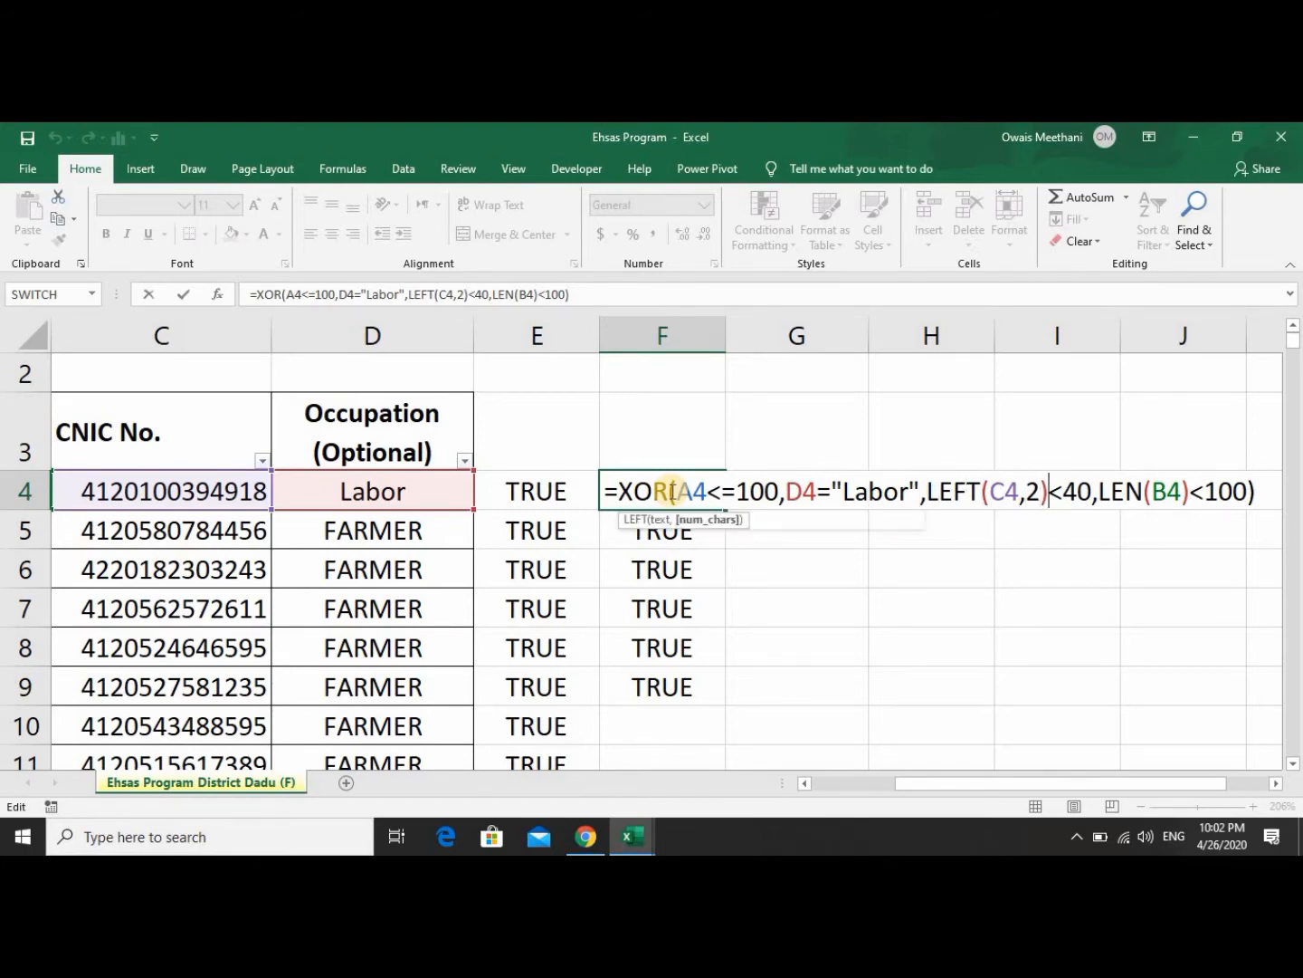
key(Right)
key(Right)
key(Right)
key(Right)
key(Right)
key(Return)
Fill the four-condition XOR formula from F4 down to F9 and check the copy in F5.
click(672, 491)
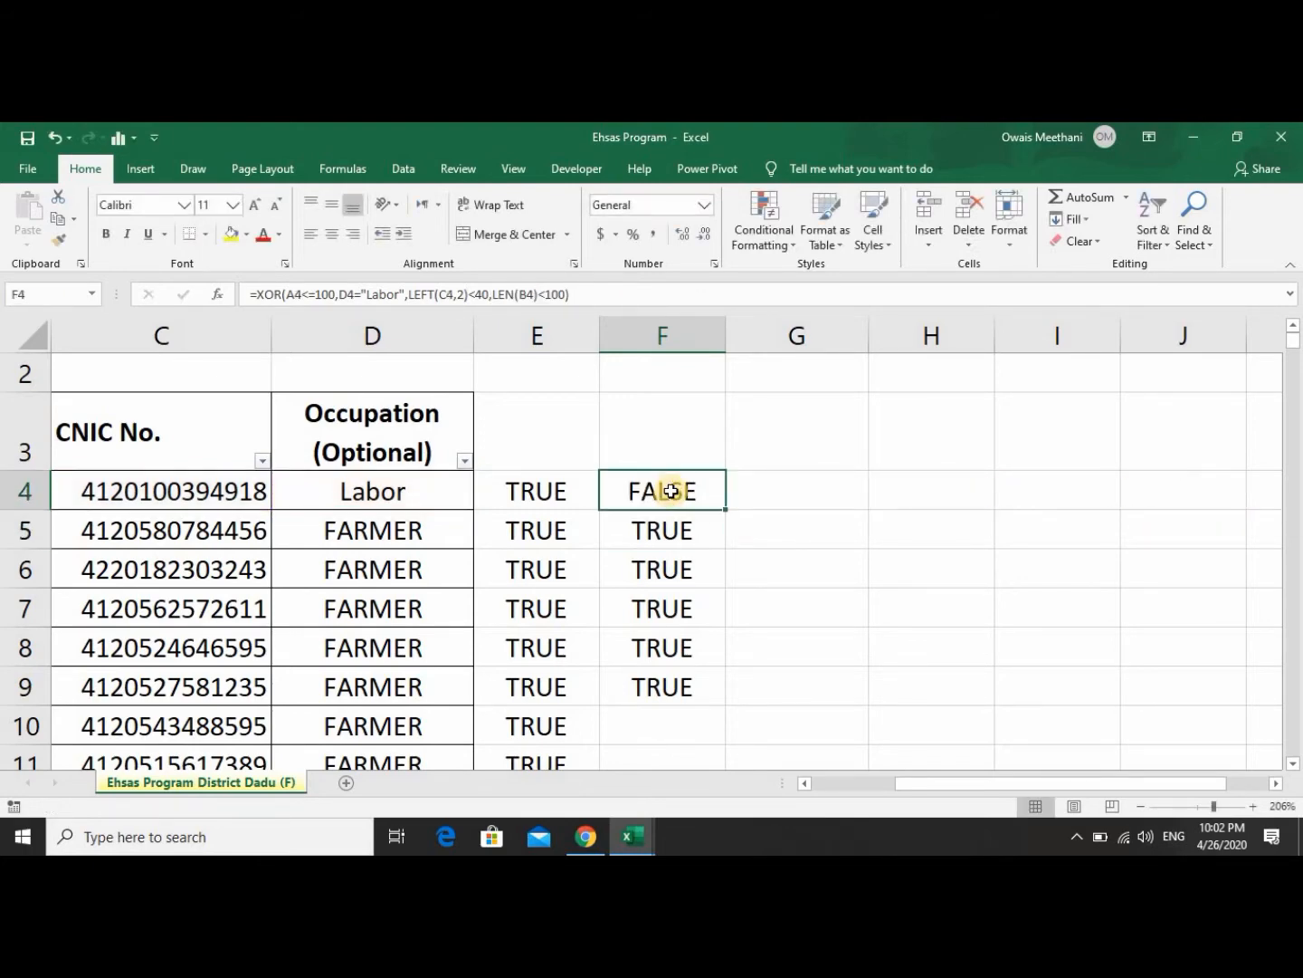
double_click(726, 509)
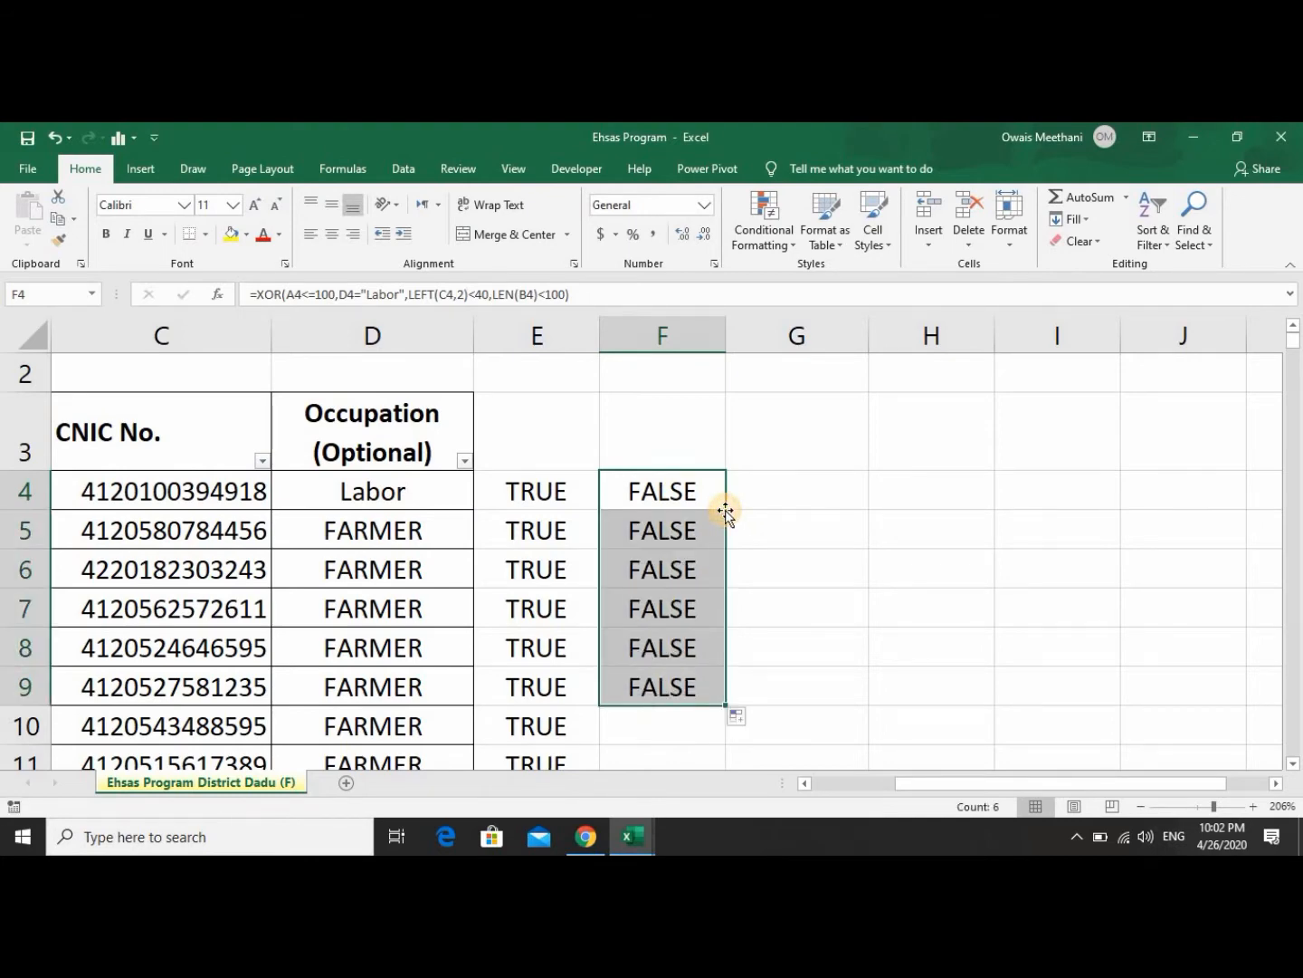
click(705, 524)
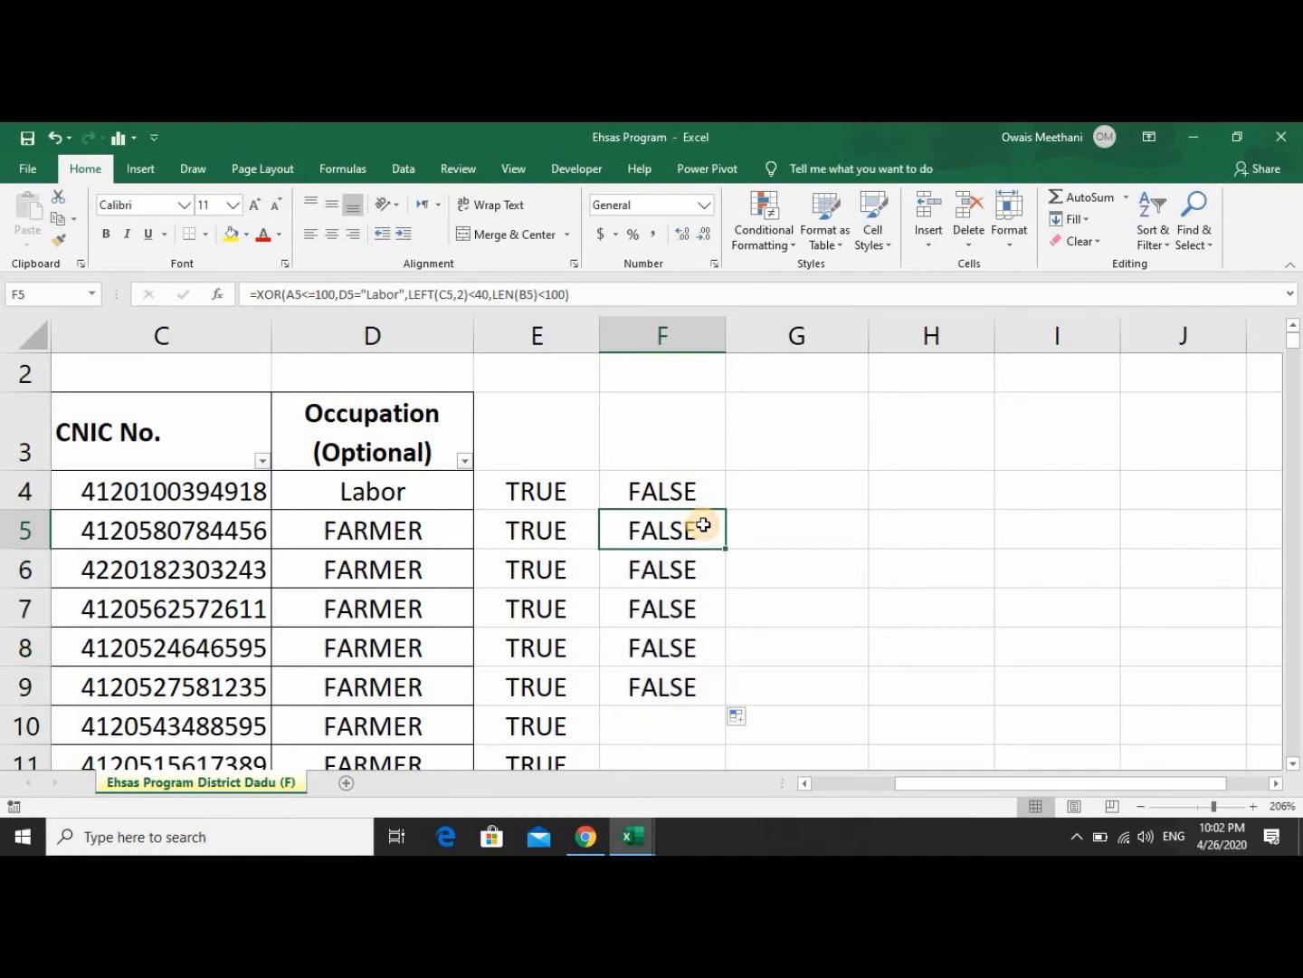
click(700, 498)
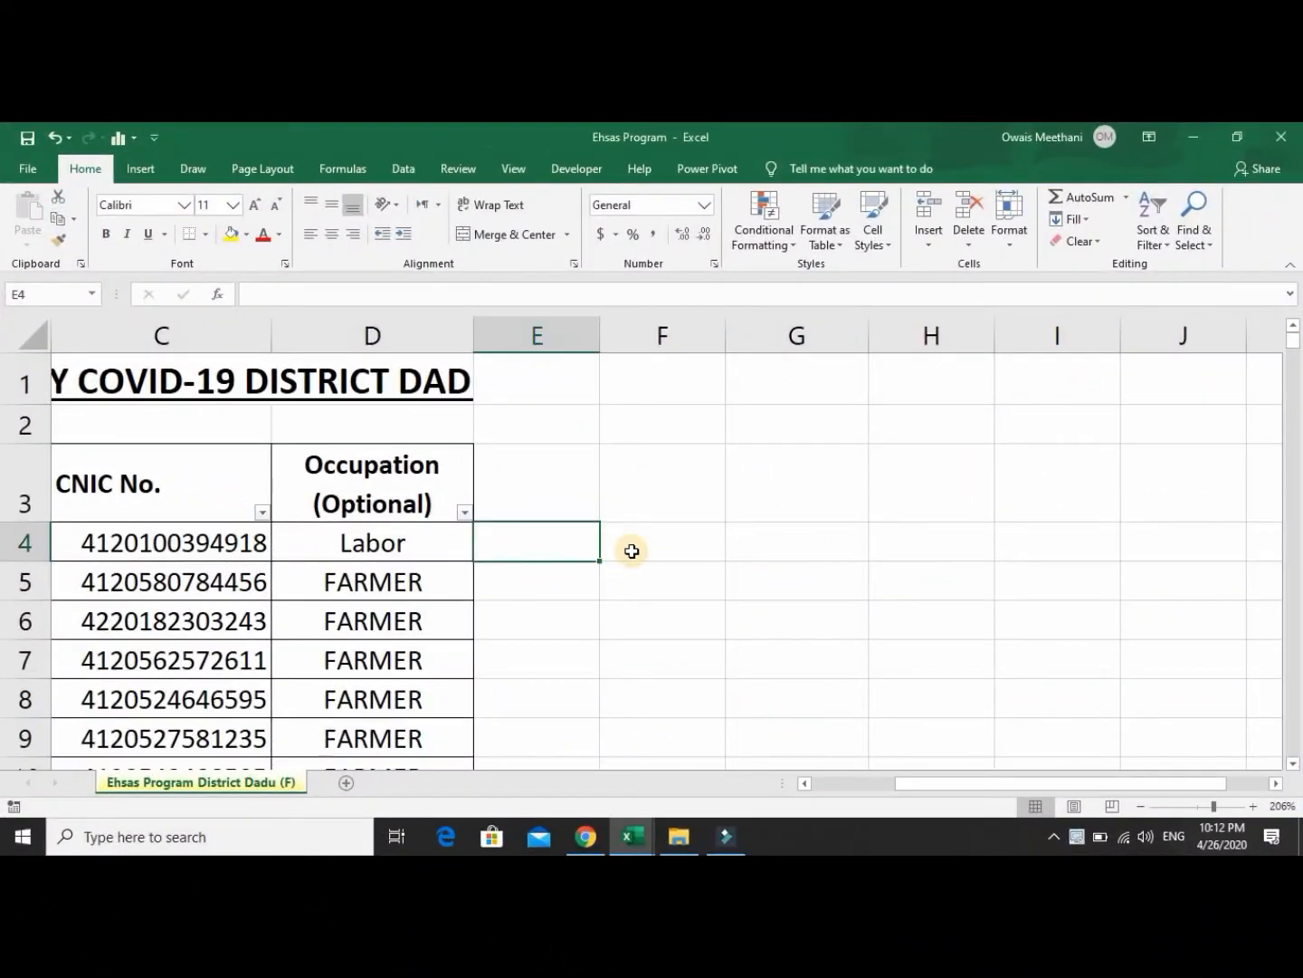
Enter the logical value FALSE in F3, above the empty example cells.
key(Up)
key(Right)
text(FALSE)
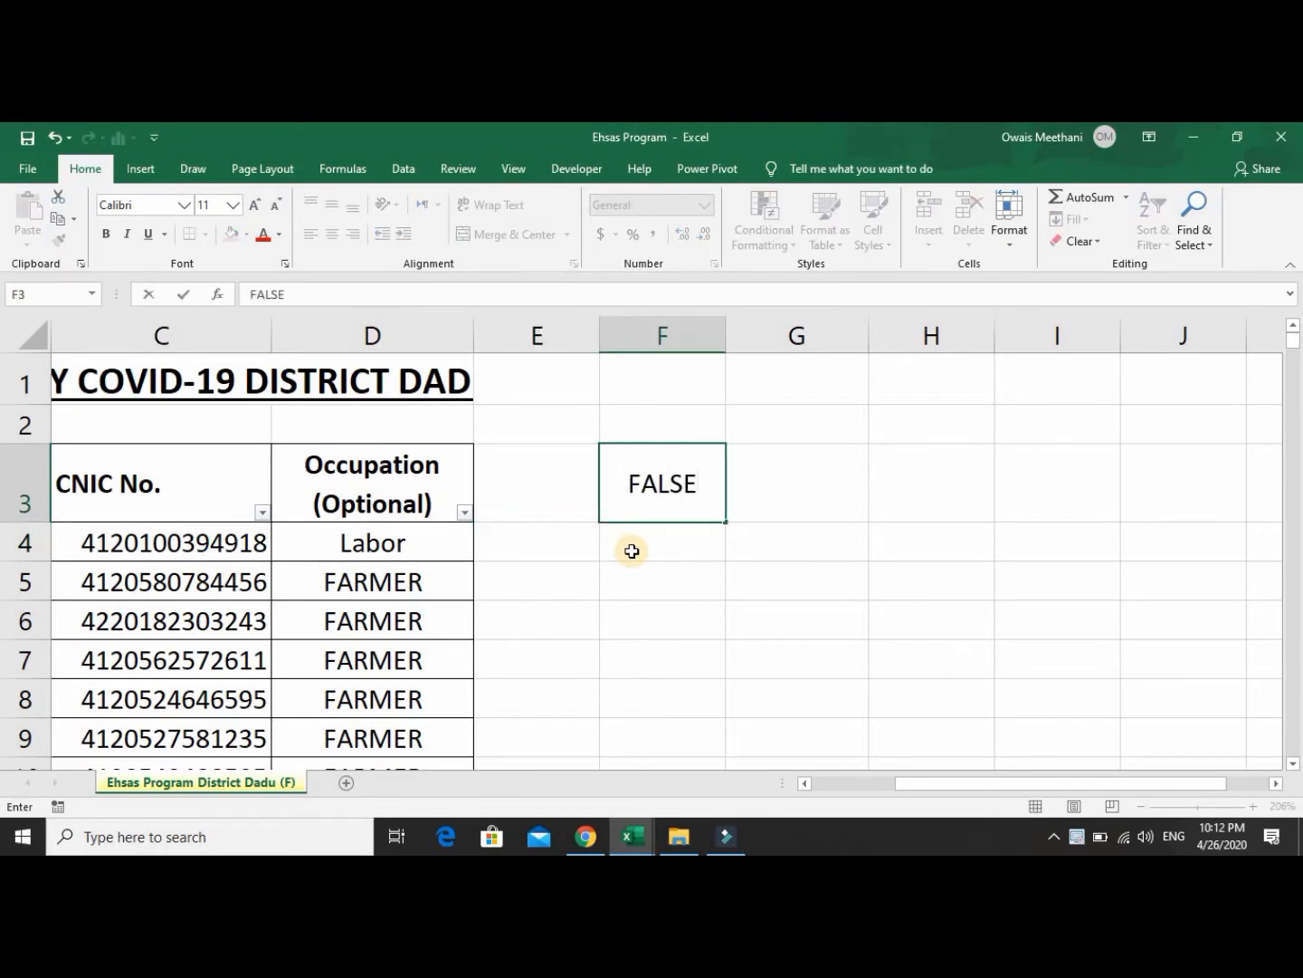
key(Return)
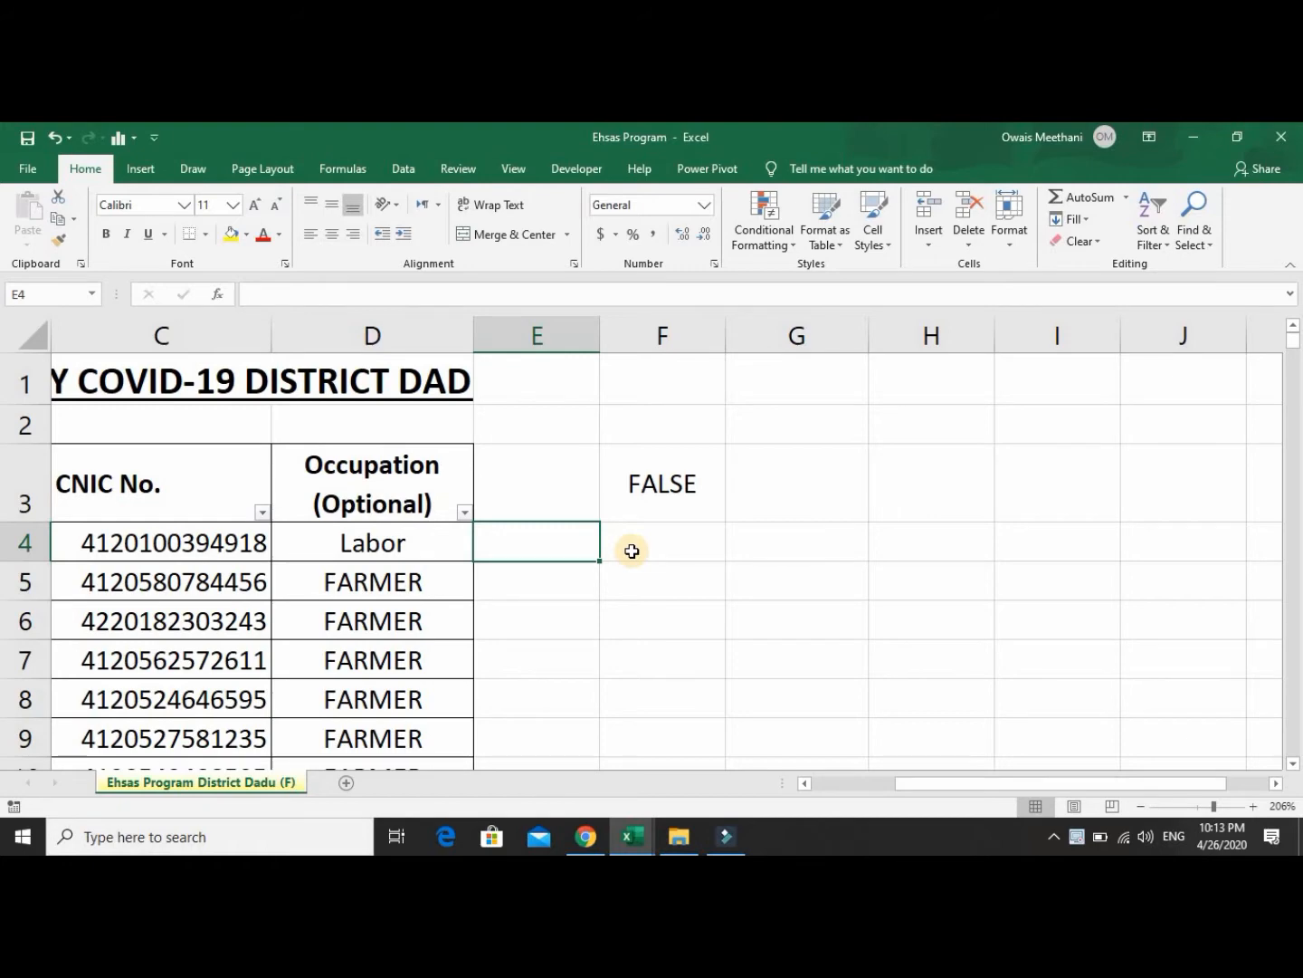
Enter the comparison formula =10>=20 in E4 and select its result.
text(=10)
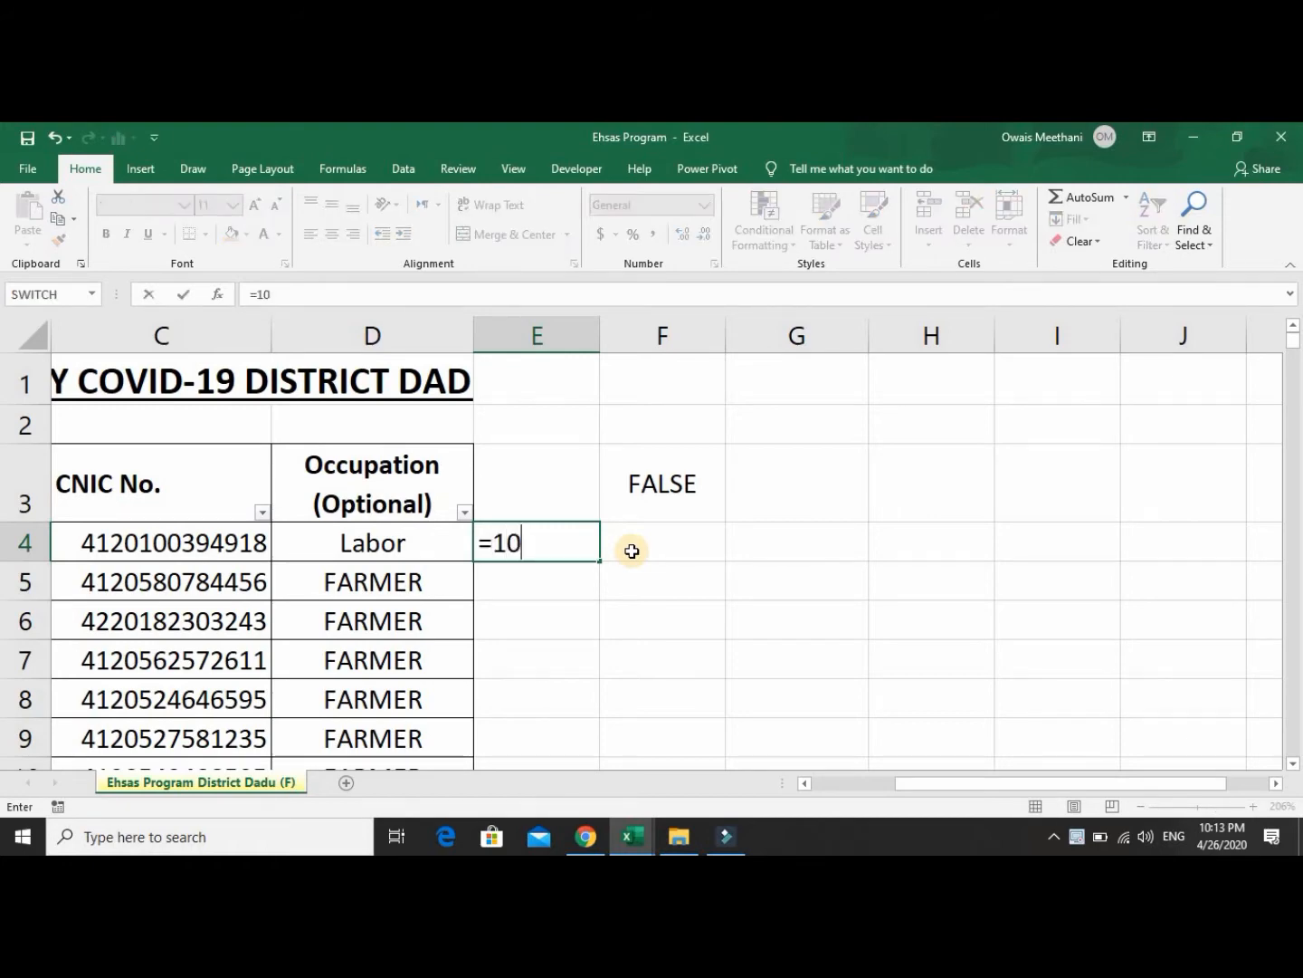
text(>=20)
key(Return)
key(Up)
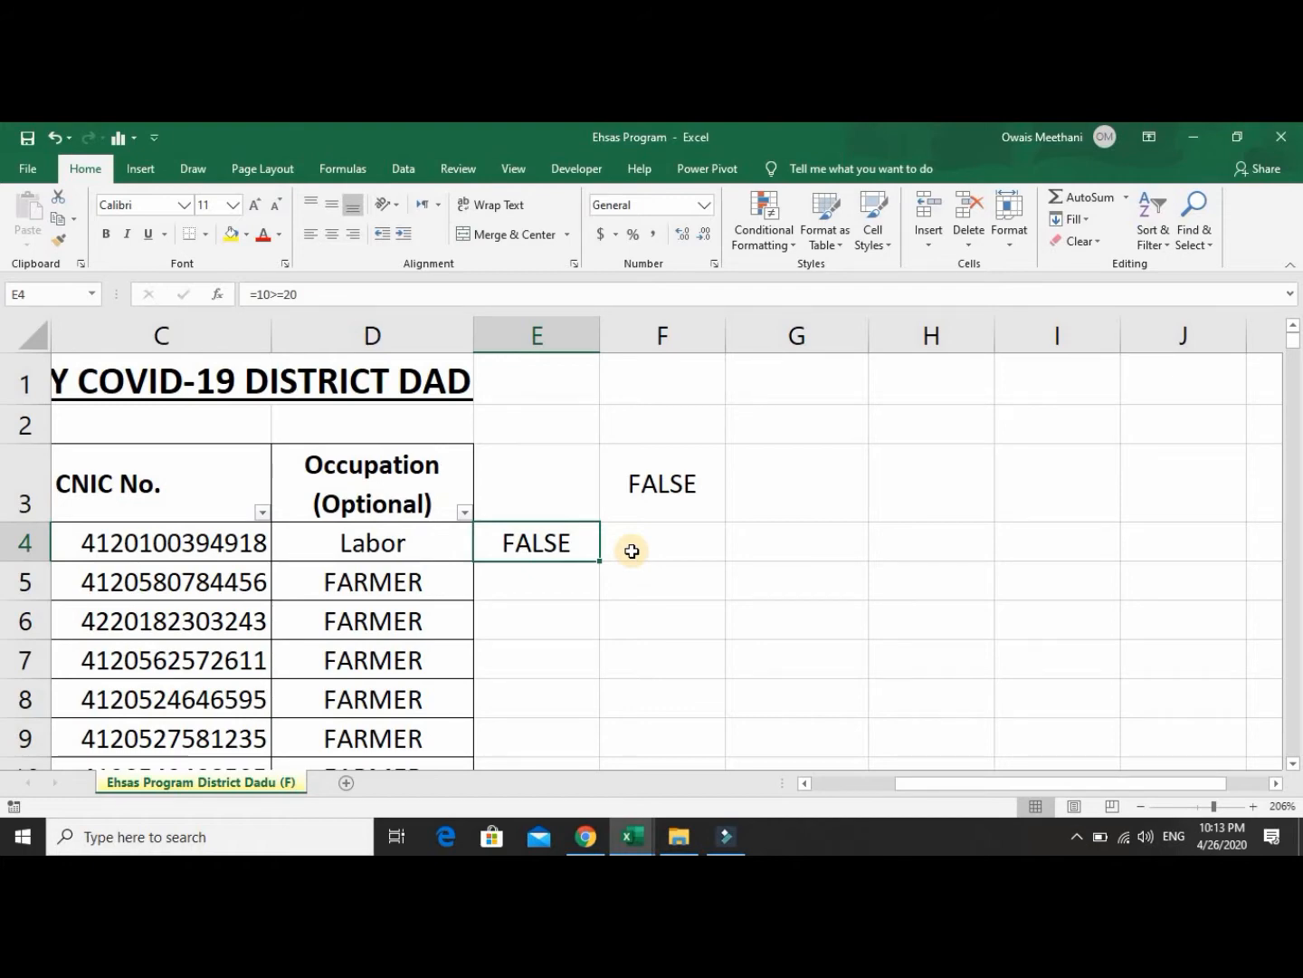
Enter 0 in F4 and the word Exact in G4 as equivalents of FALSE.
click(631, 552)
text(0)
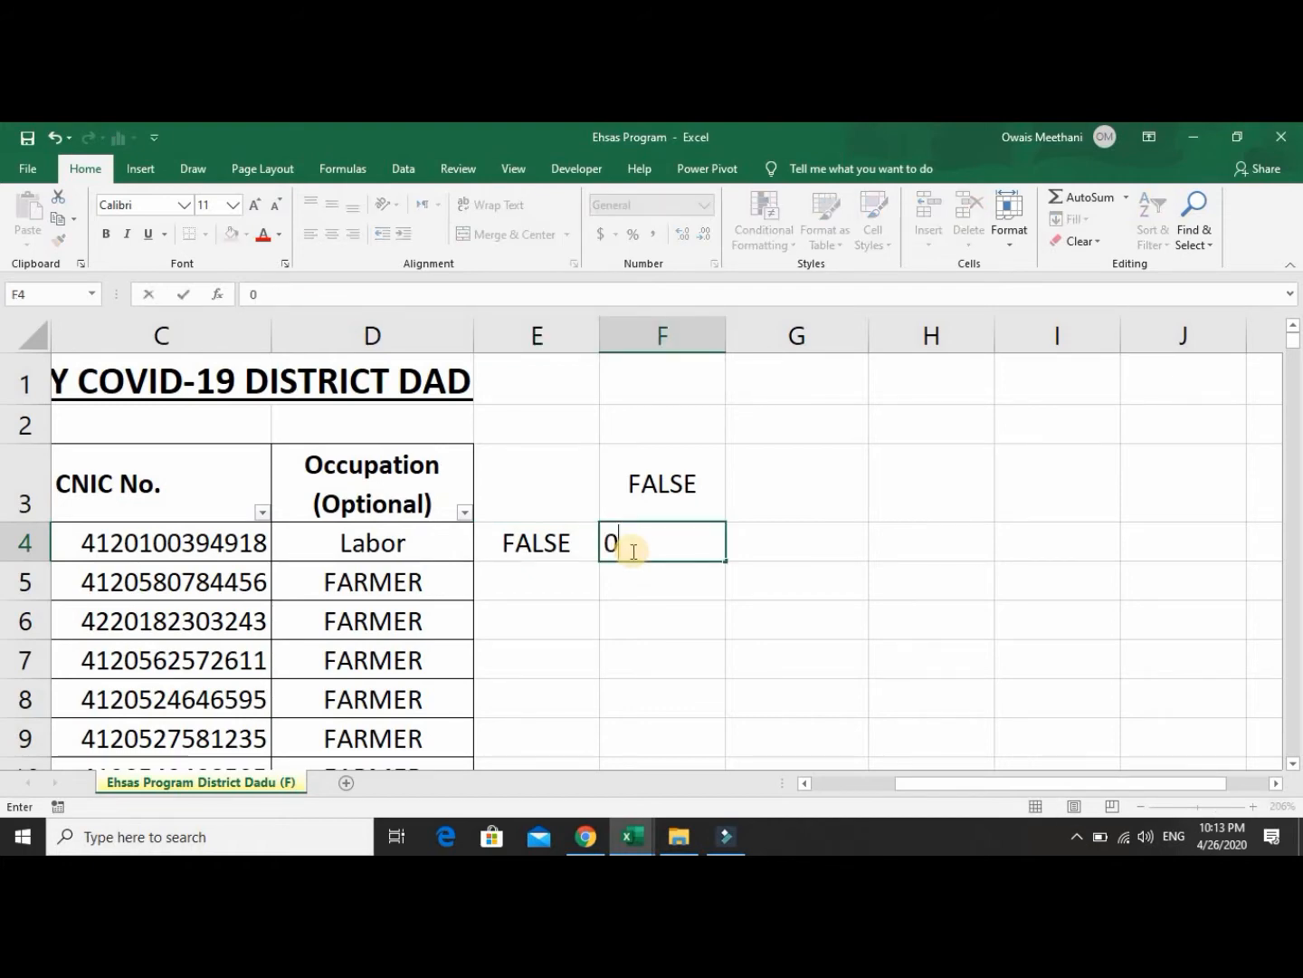
key(Tab)
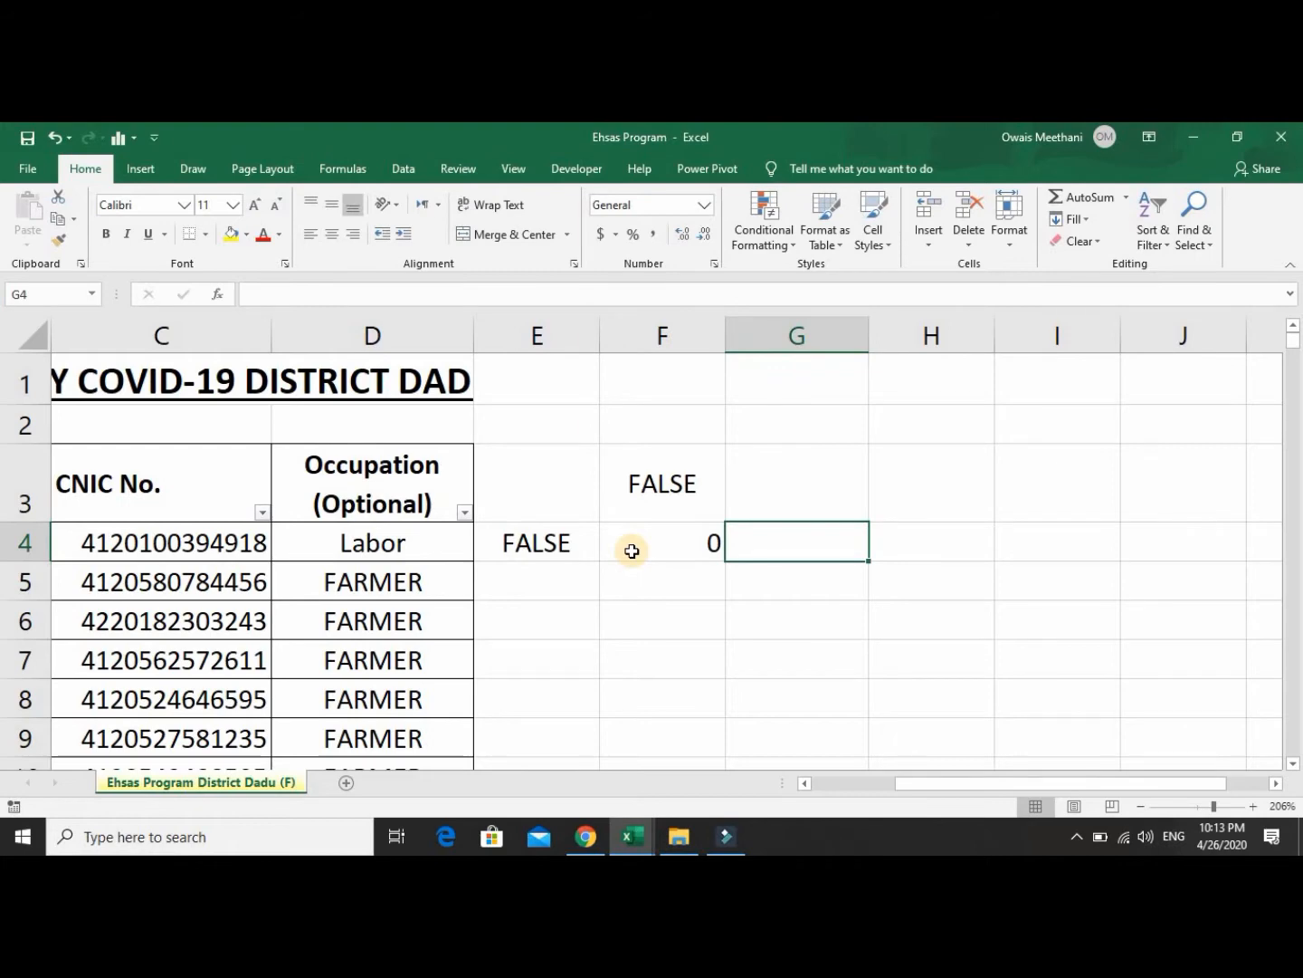
text(Exact)
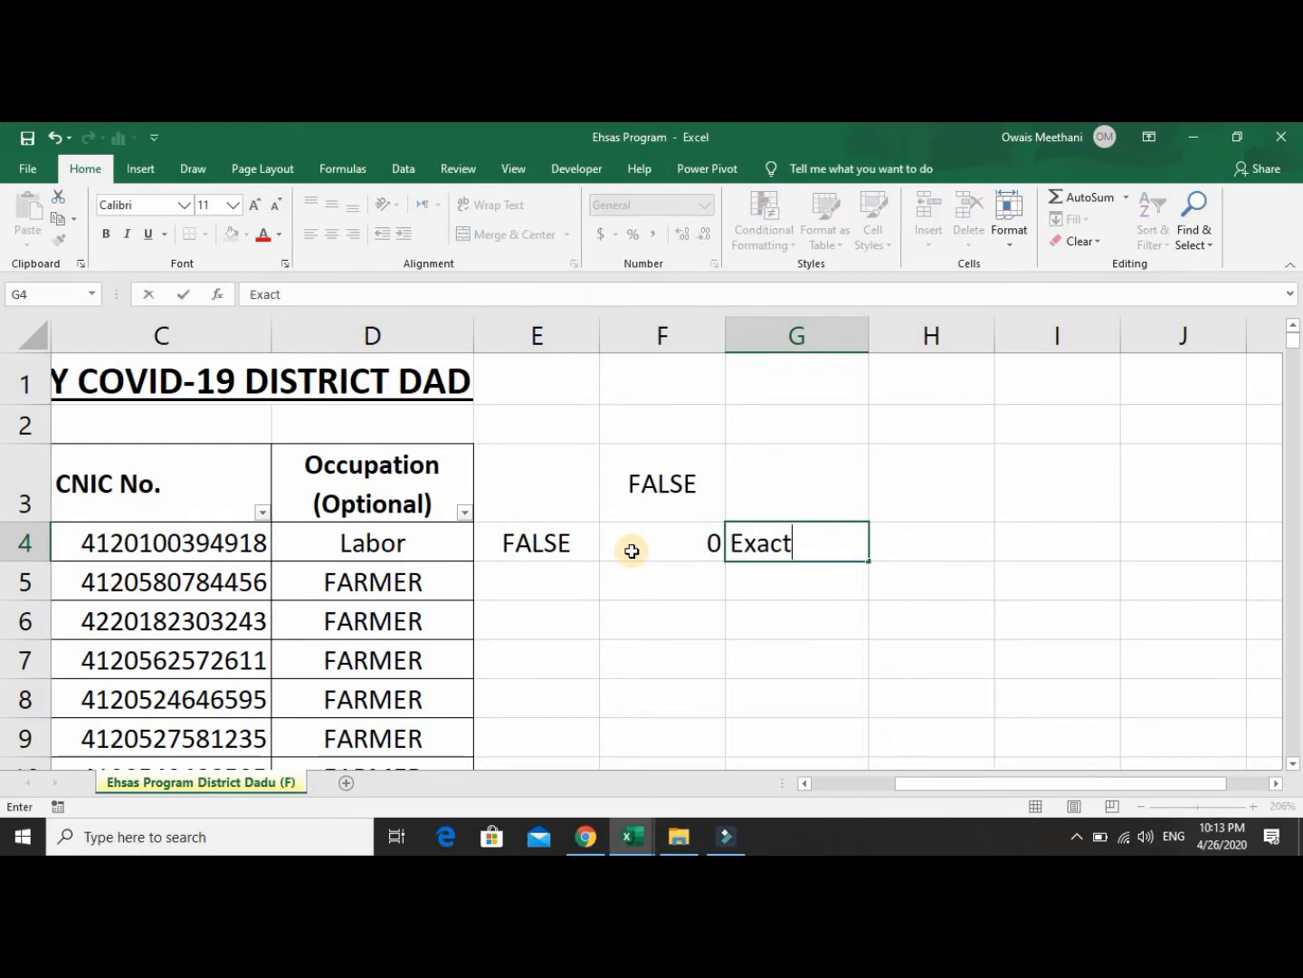
key(Left)
key(Left)
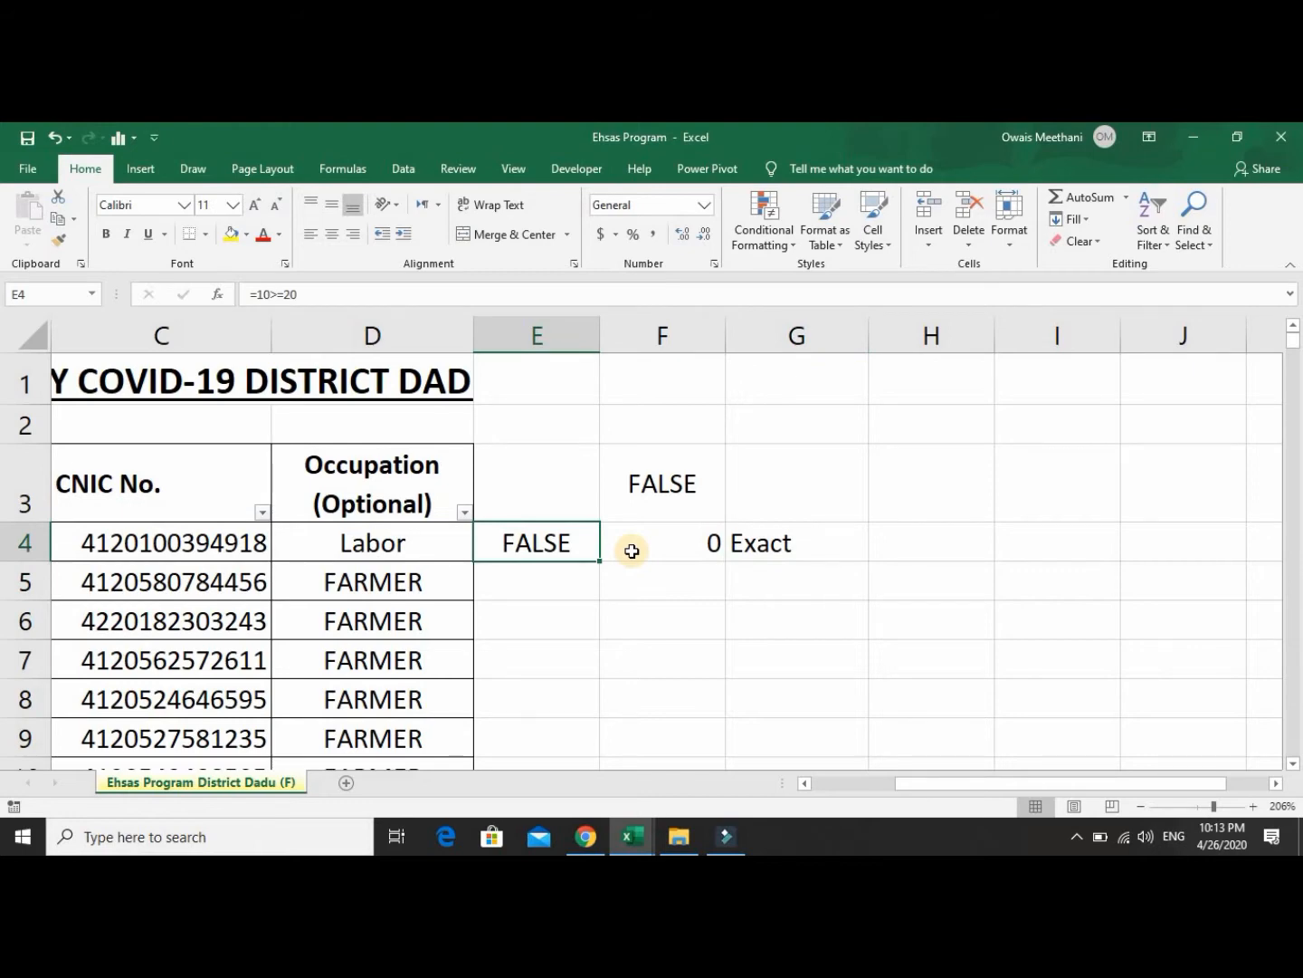
Highlight E4:G4 and extend the selection up to row 3 to review the FALSE examples.
key(shift+Right)
key(shift+Right)
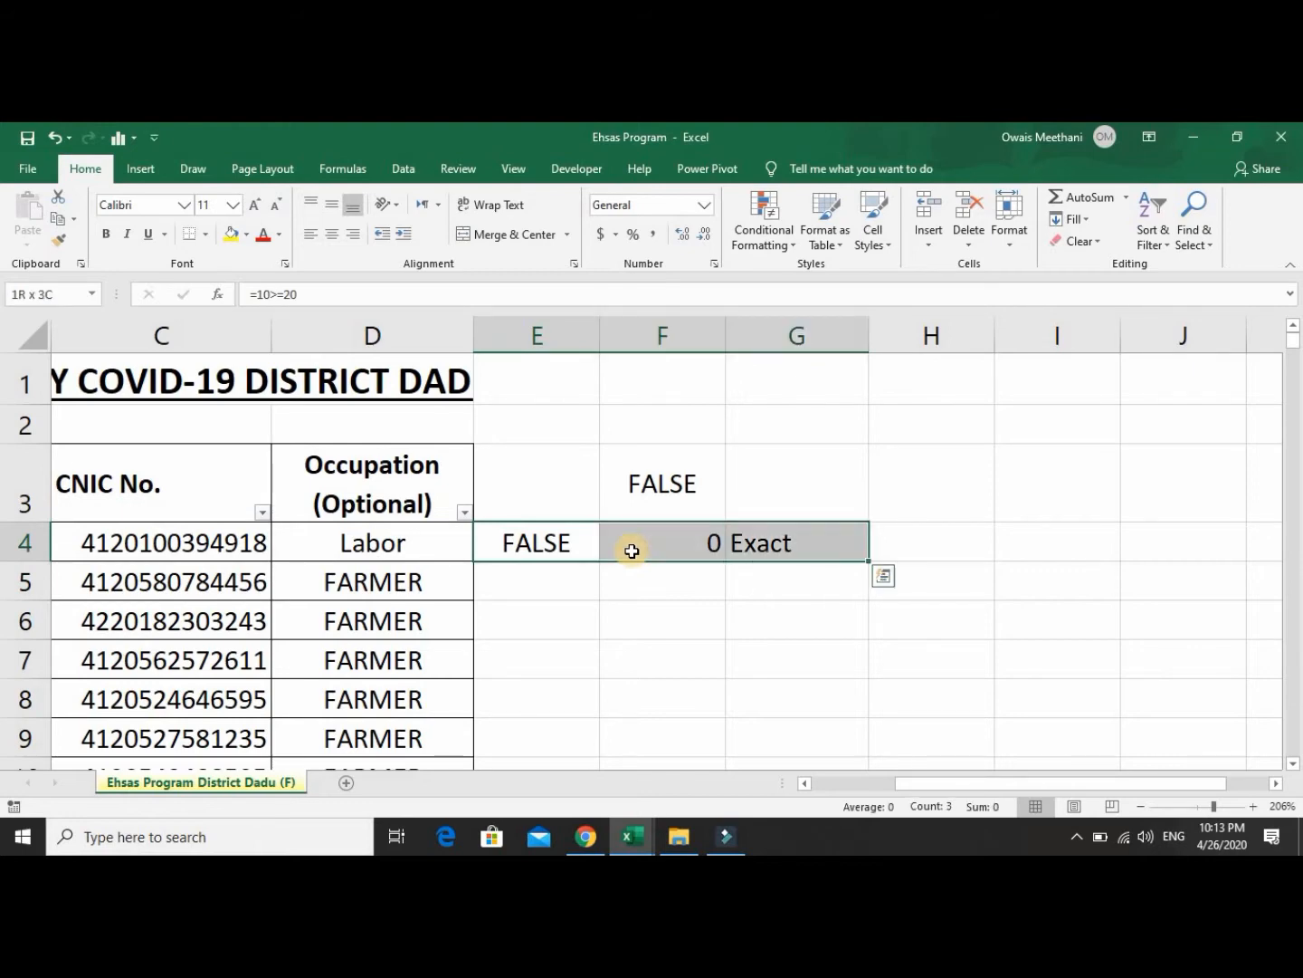
key(shift+Up)
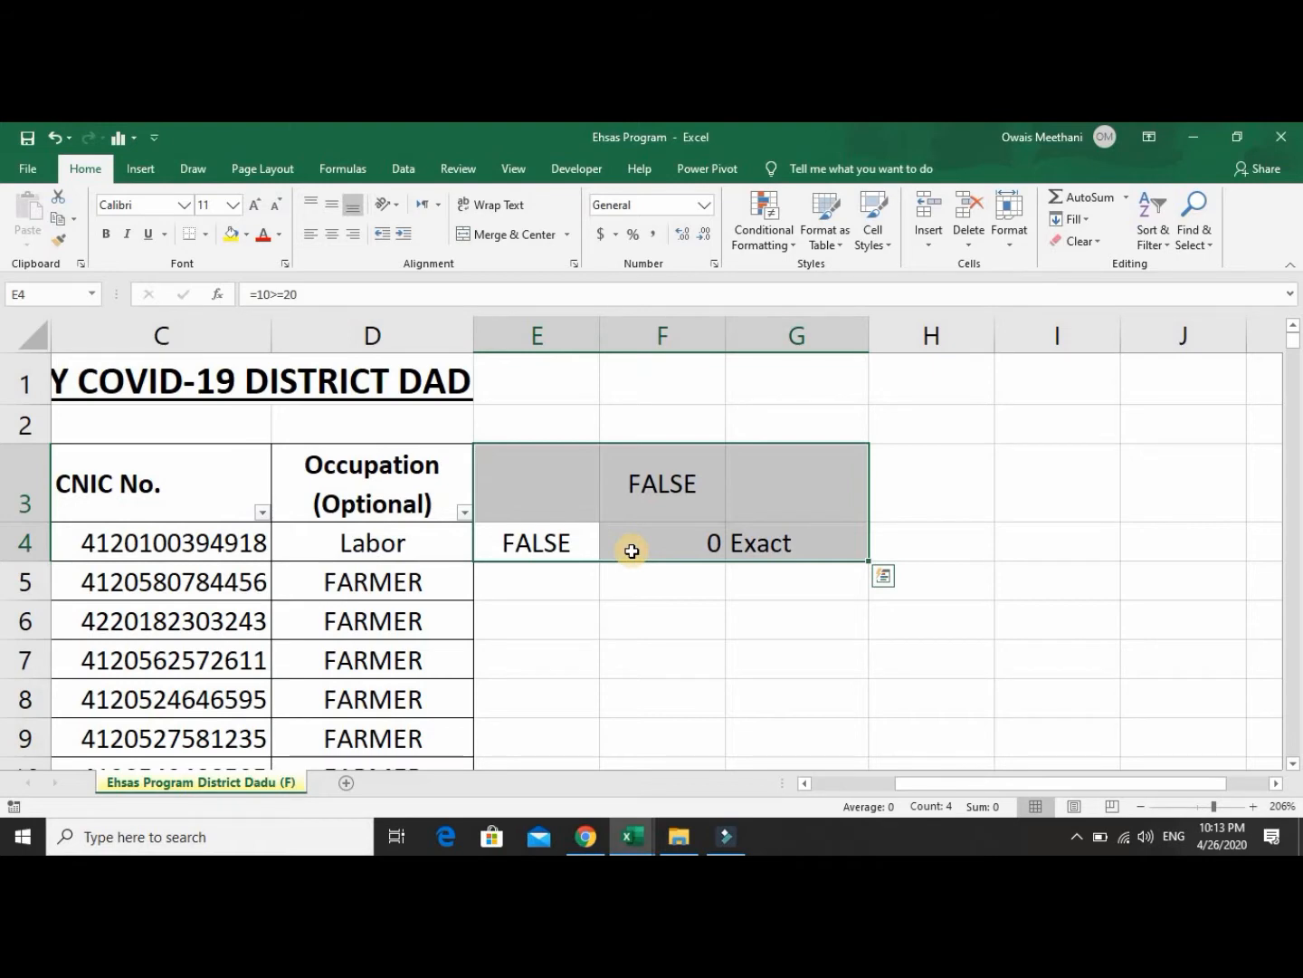
Enter the FALSE function as =FALSE() in E5 and select the cell.
key(Down)
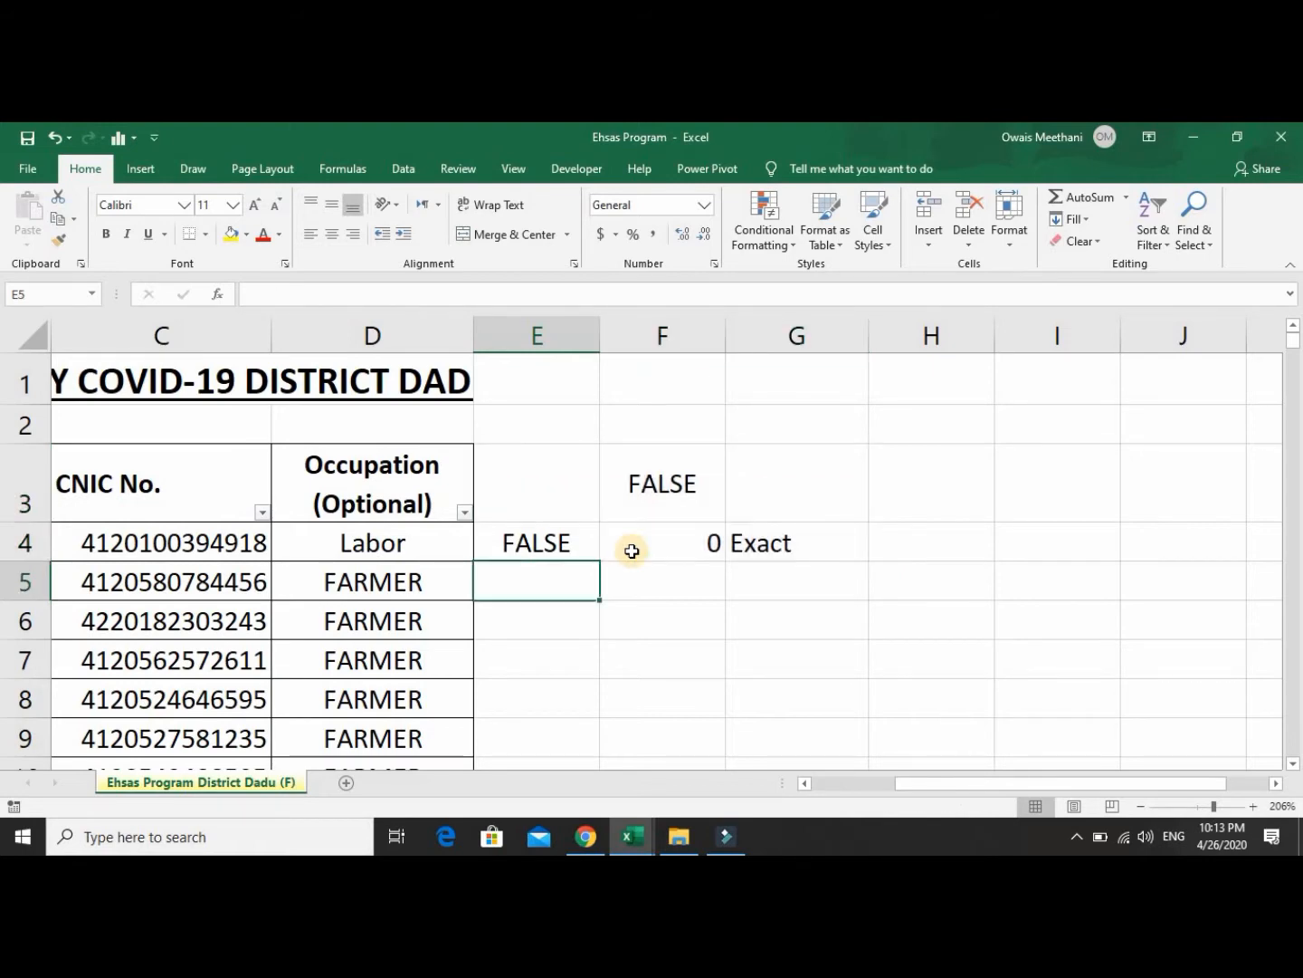
text(=fla)
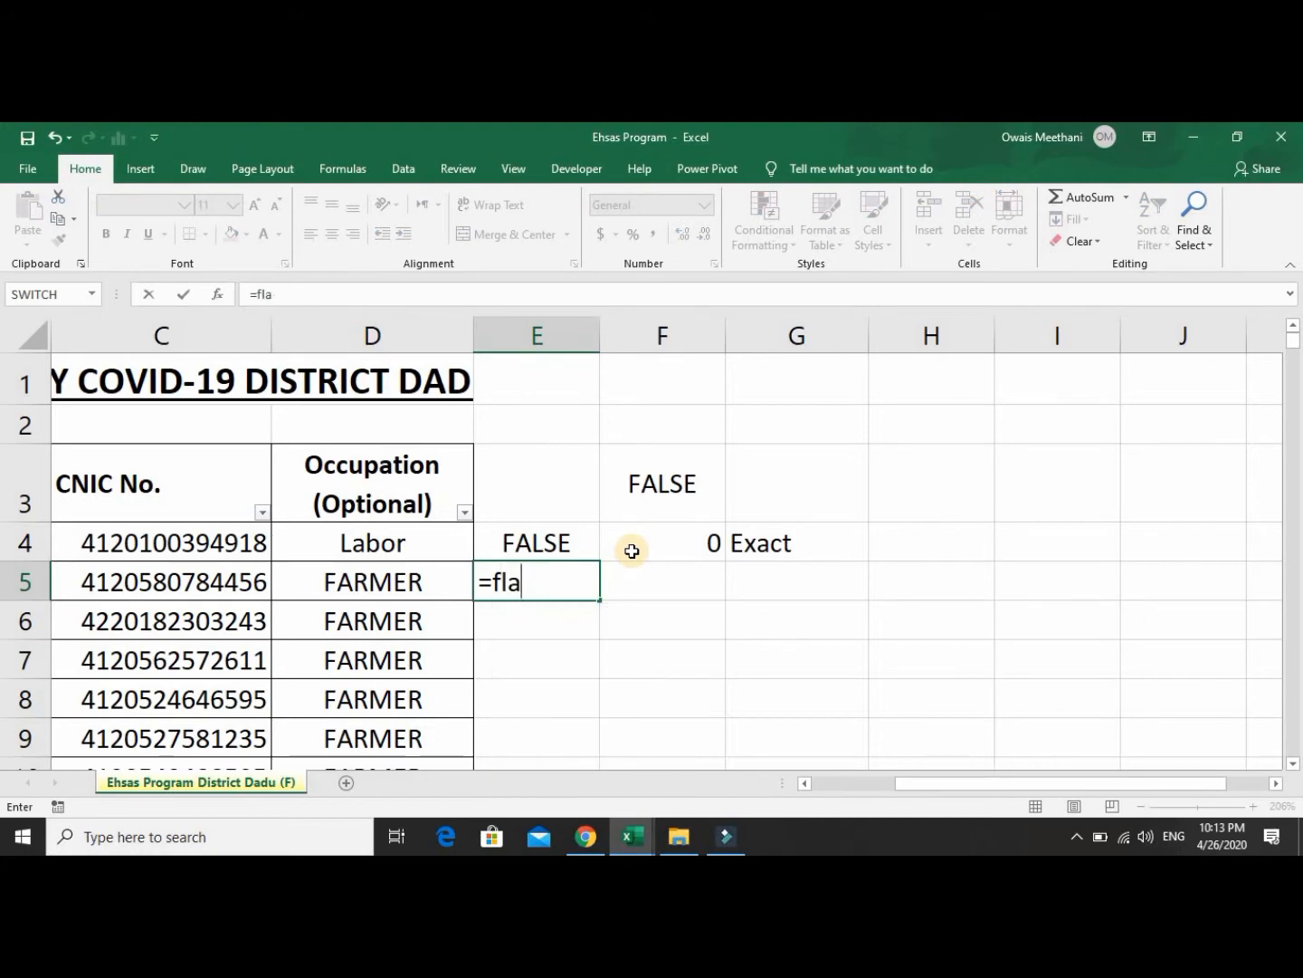
key(BackSpace)
key(BackSpace)
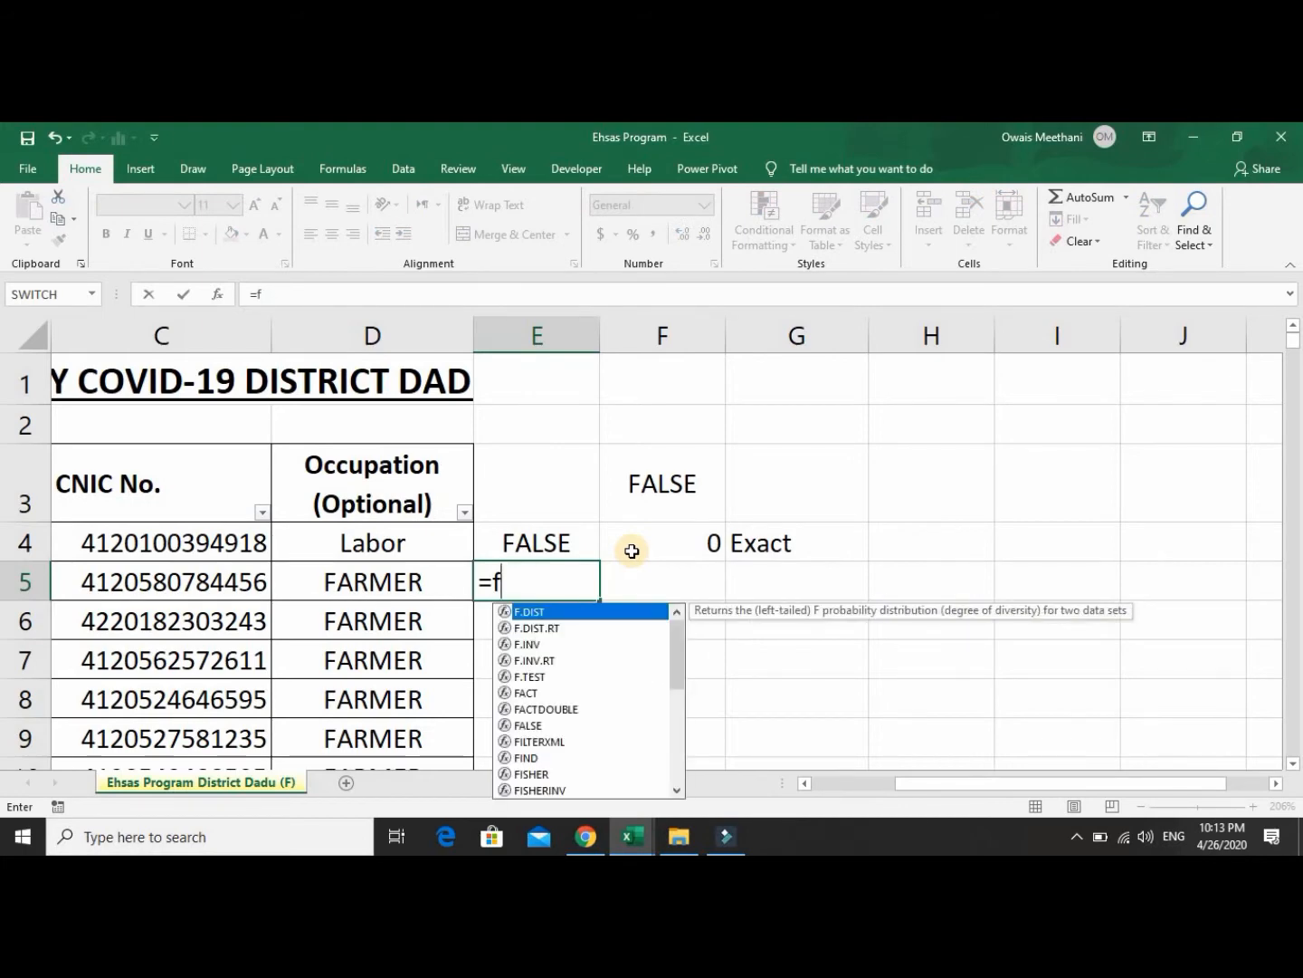
text(a)
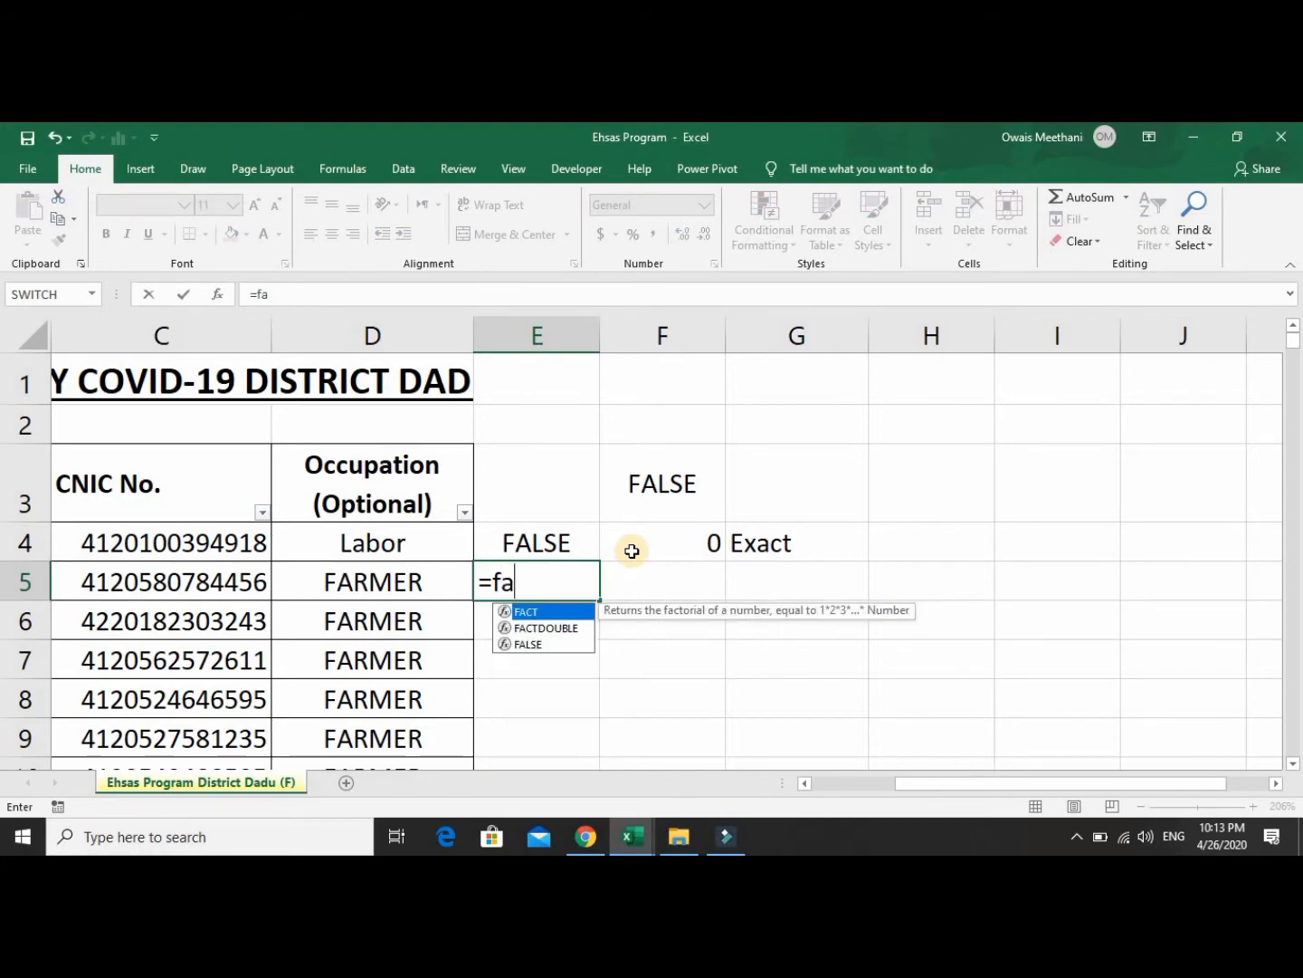
key(Down)
key(Down)
key(Tab)
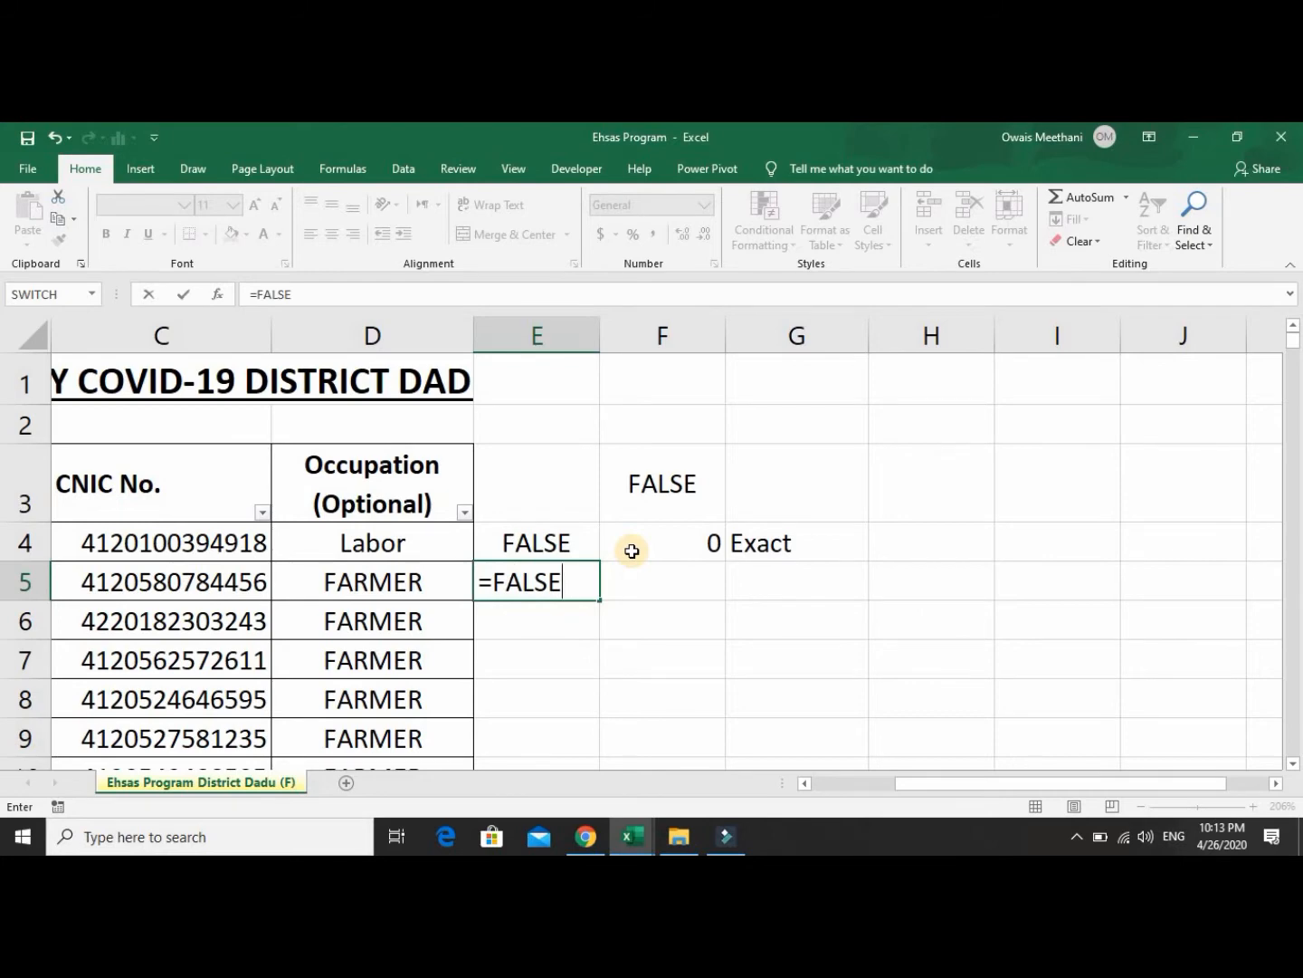
text(())
key(Return)
key(Up)
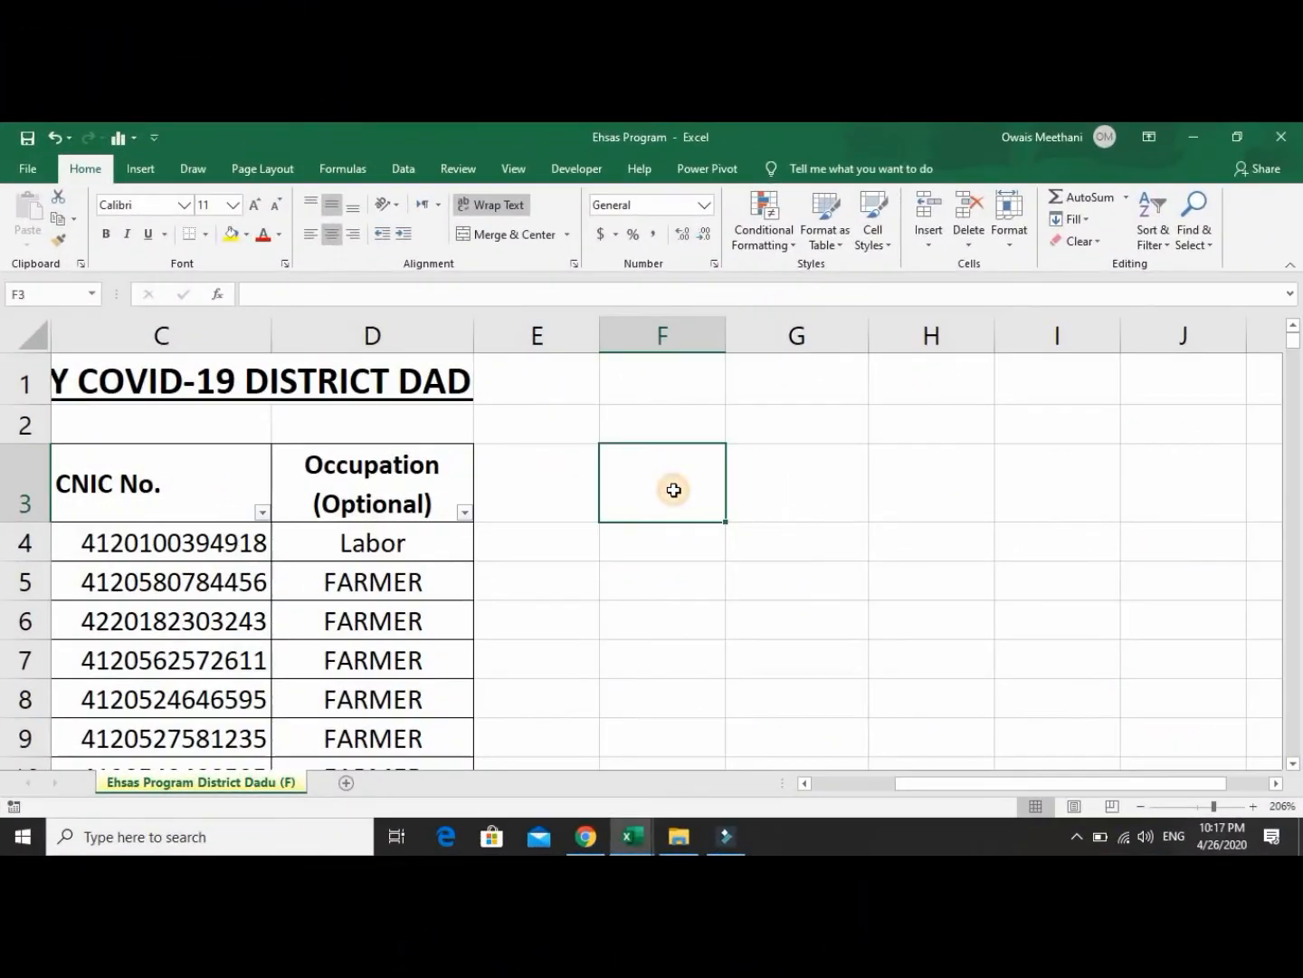
text(FALSE)
key(BackSpace)
key(BackSpace)
key(BackSpace)
key(BackSpace)
key(BackSpace)
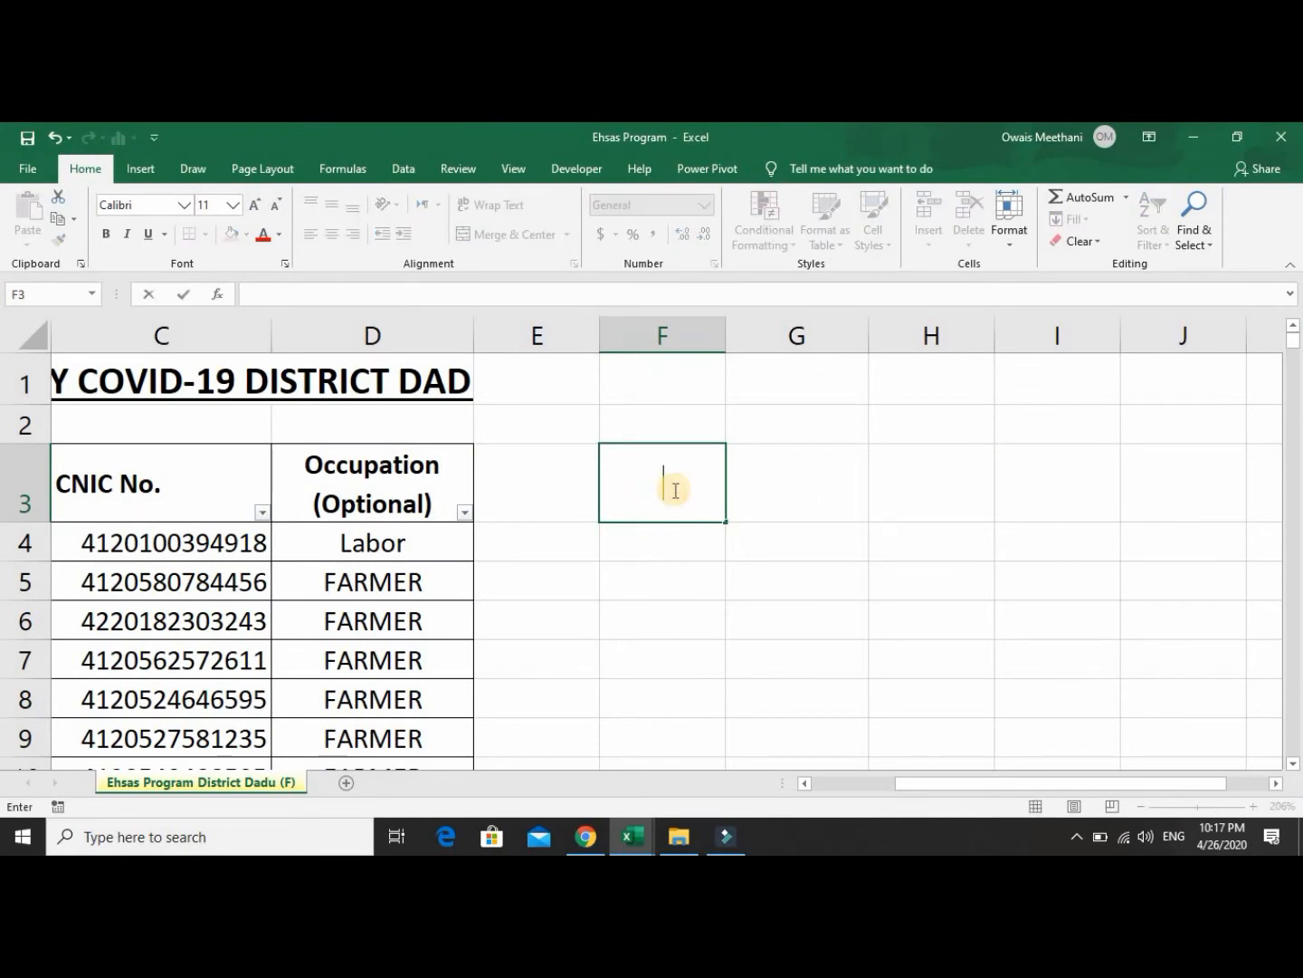
Enter the logical value TRUE in F3 and in F4.
text(TRUE)
key(Return)
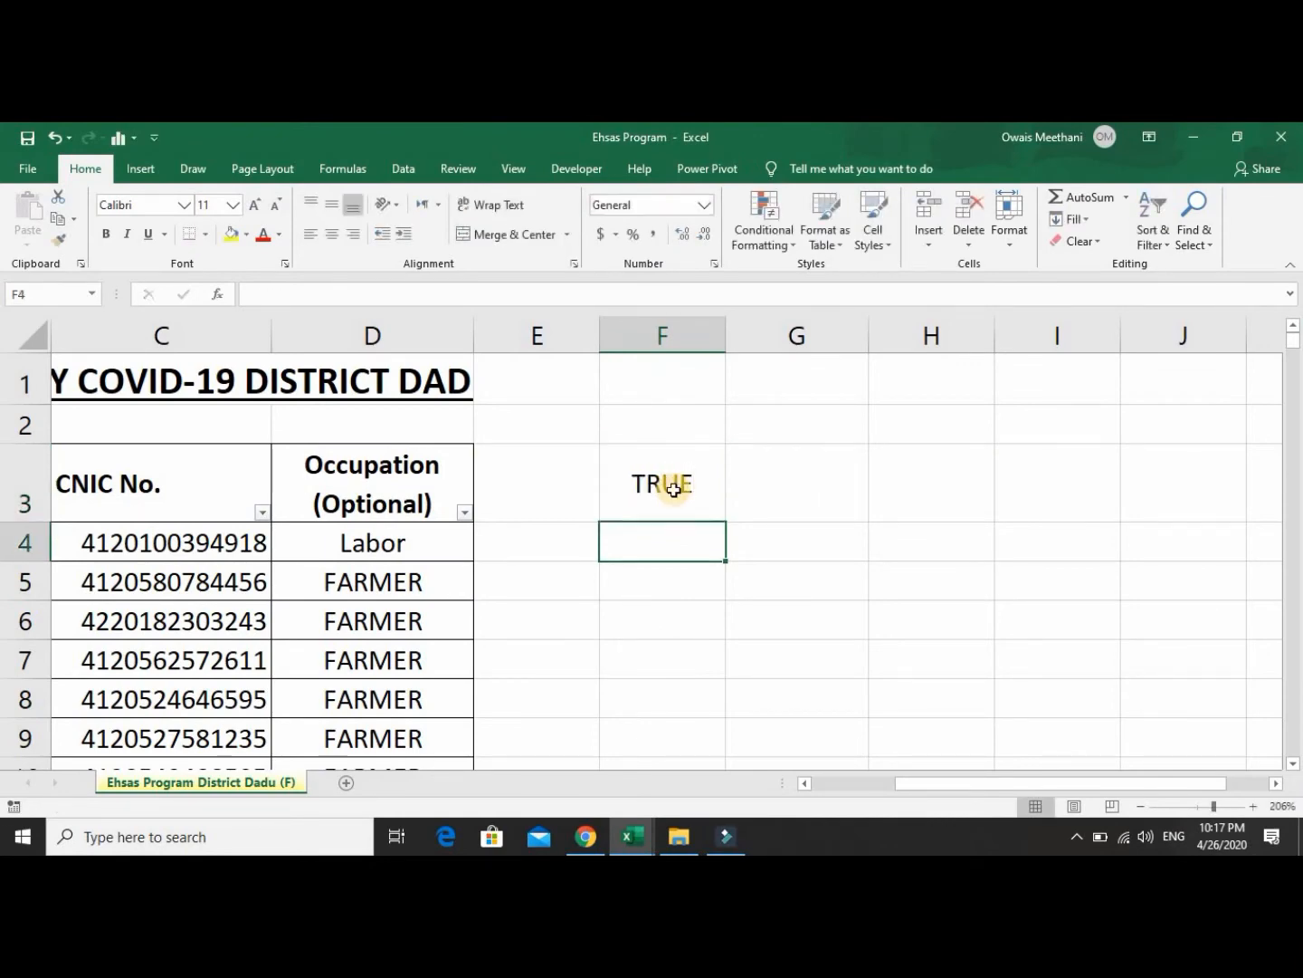
key(Left)
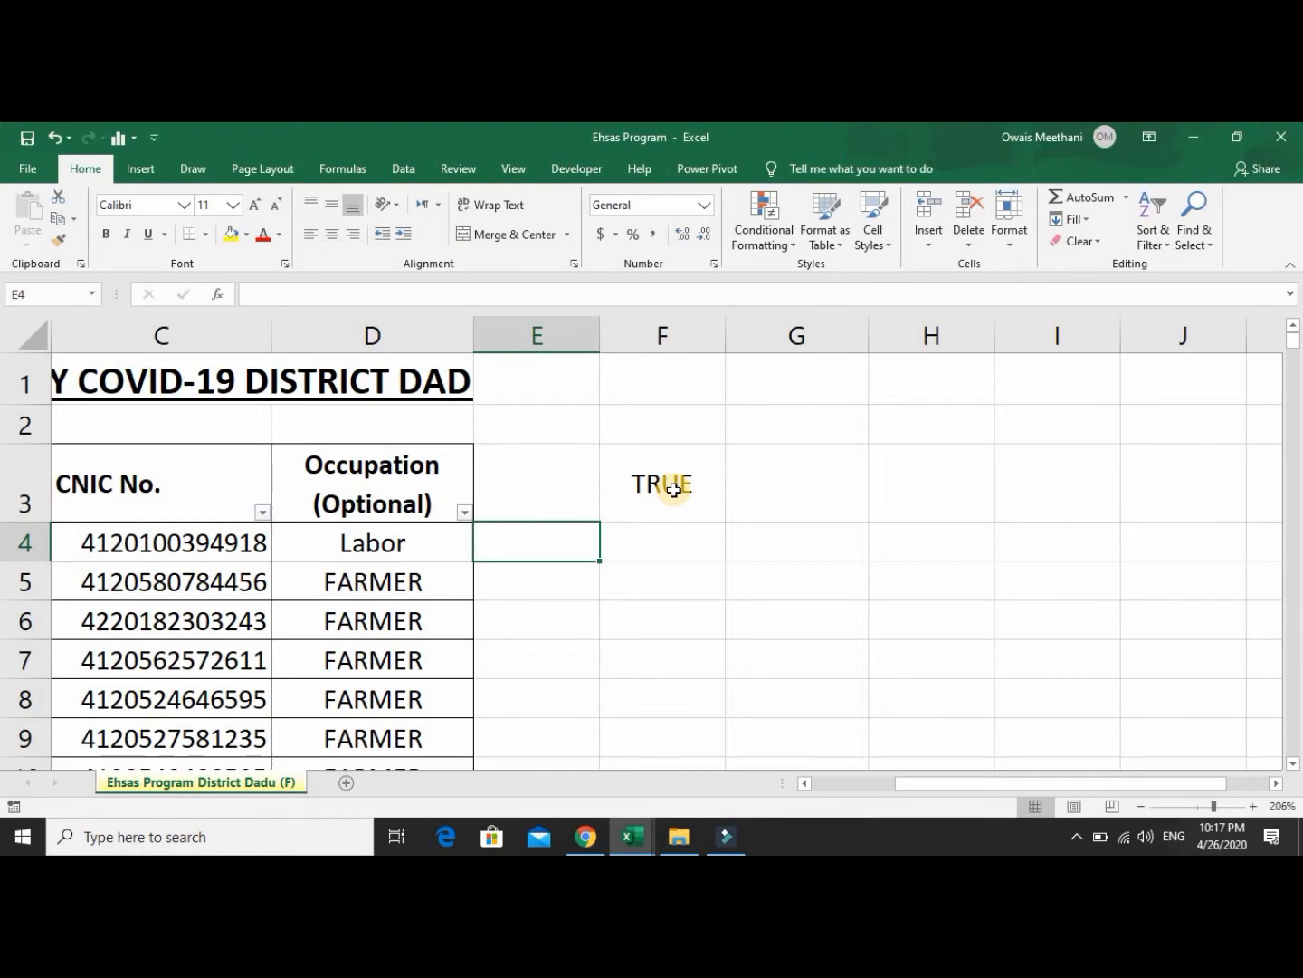
key(Right)
text(1)
key(Return)
text(TRUE)
key(Return)
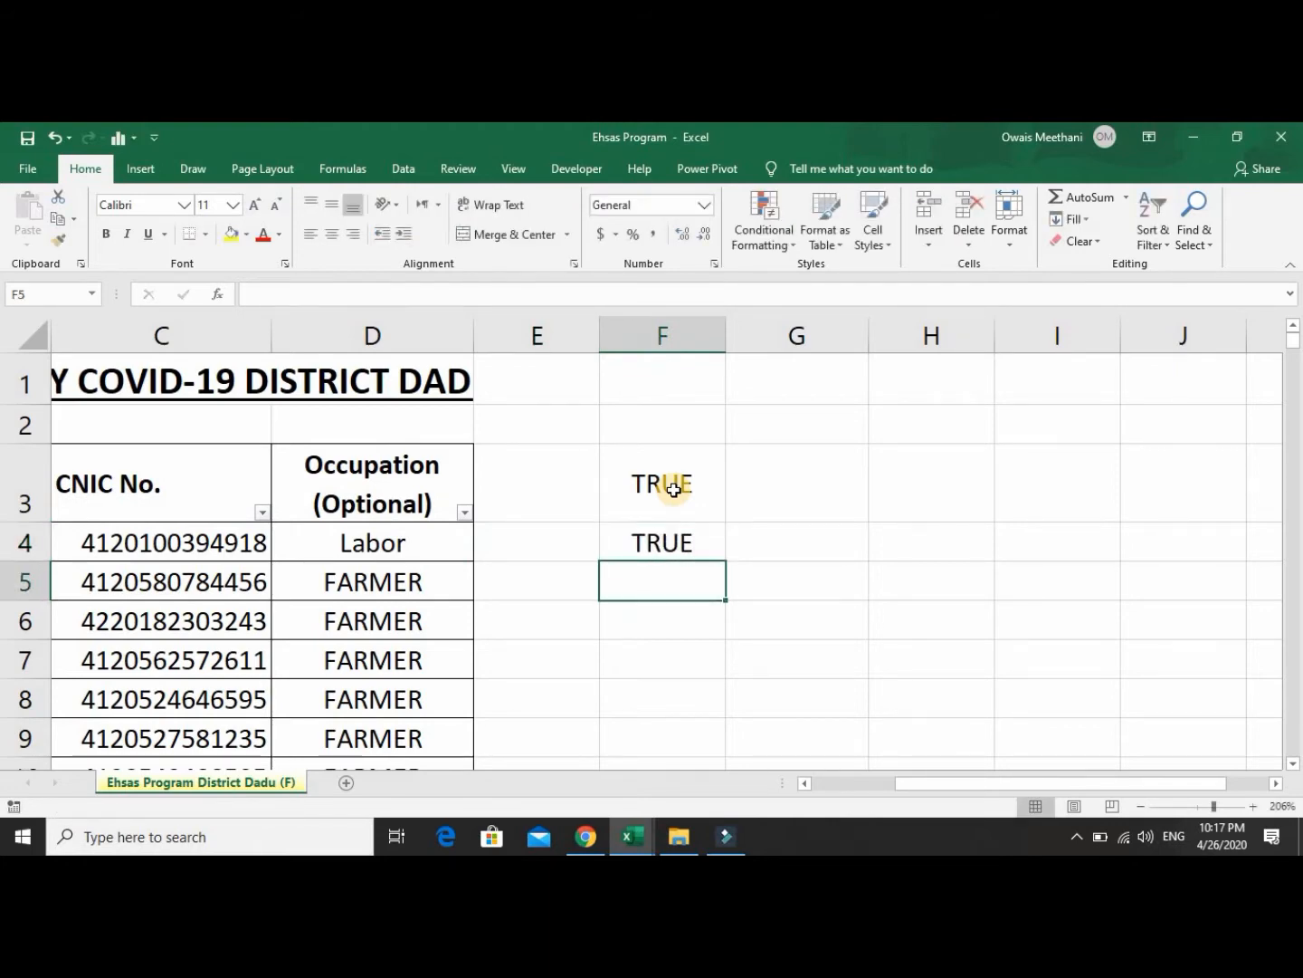
Enter the comparison =10<20 in E4 as another TRUE example.
key(Up)
key(Left)
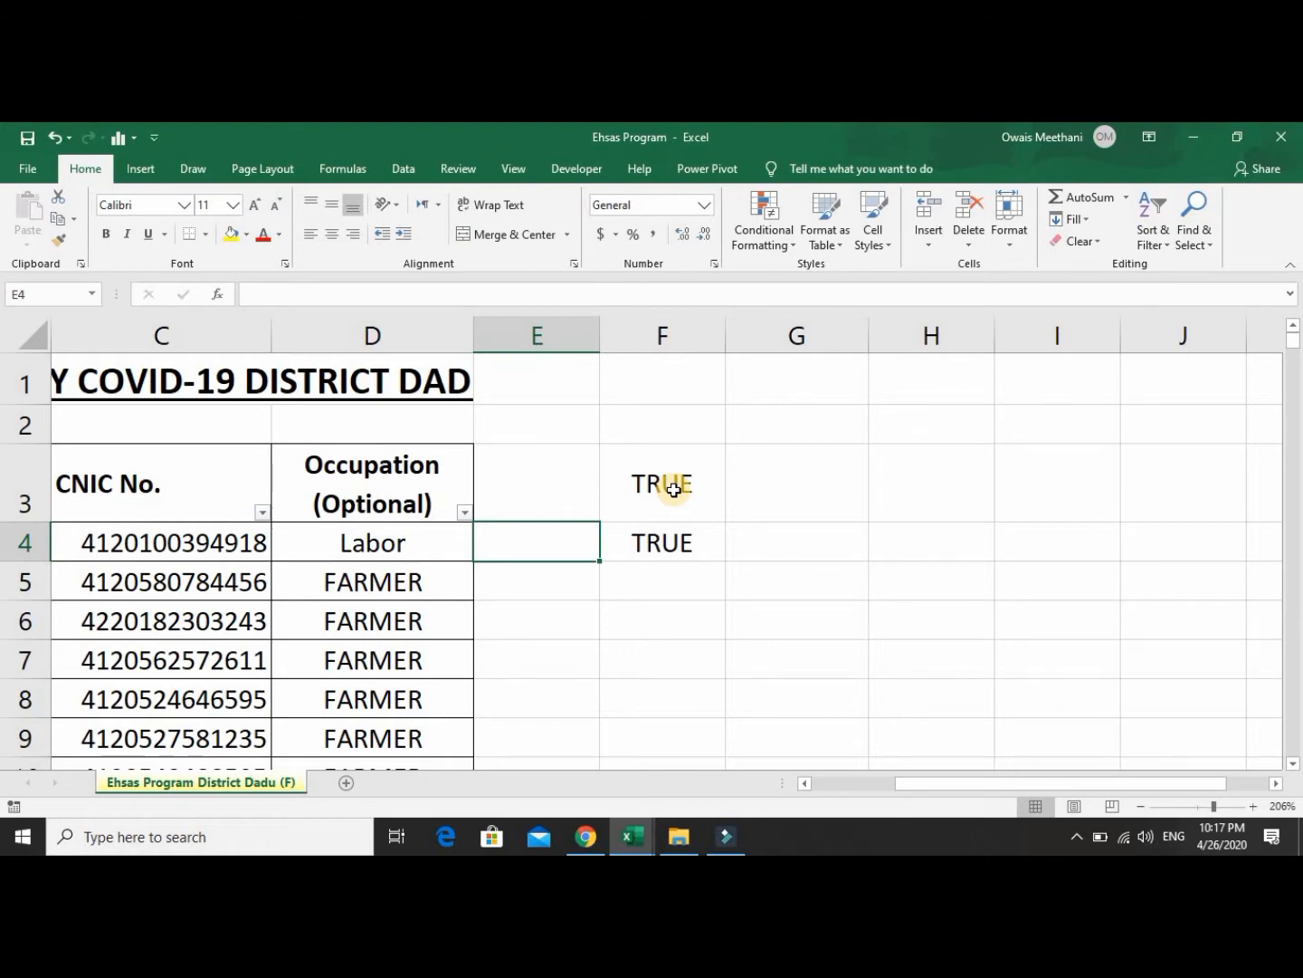
text(=10)
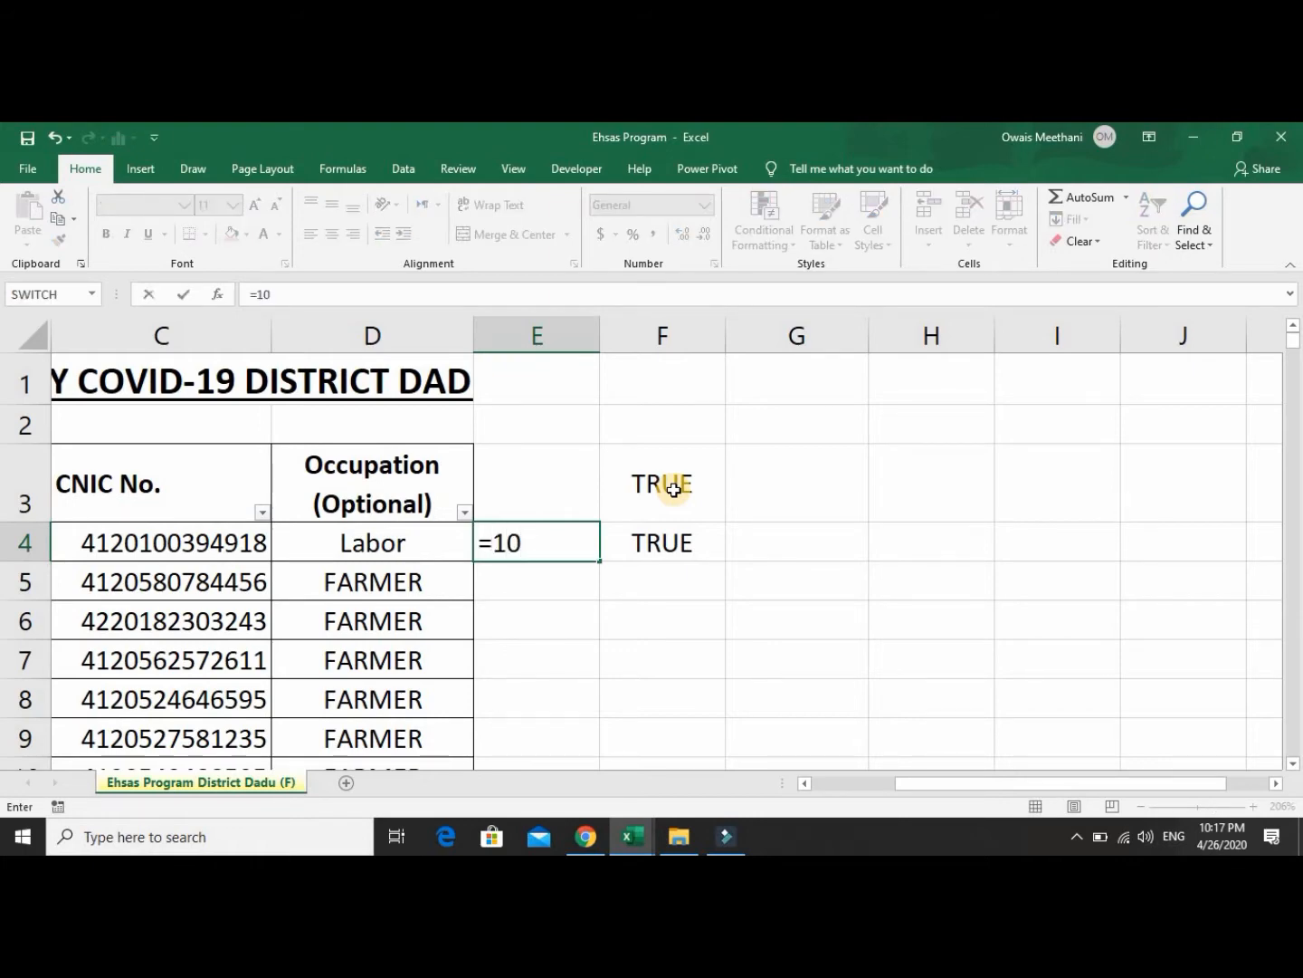
text(<20)
key(Return)
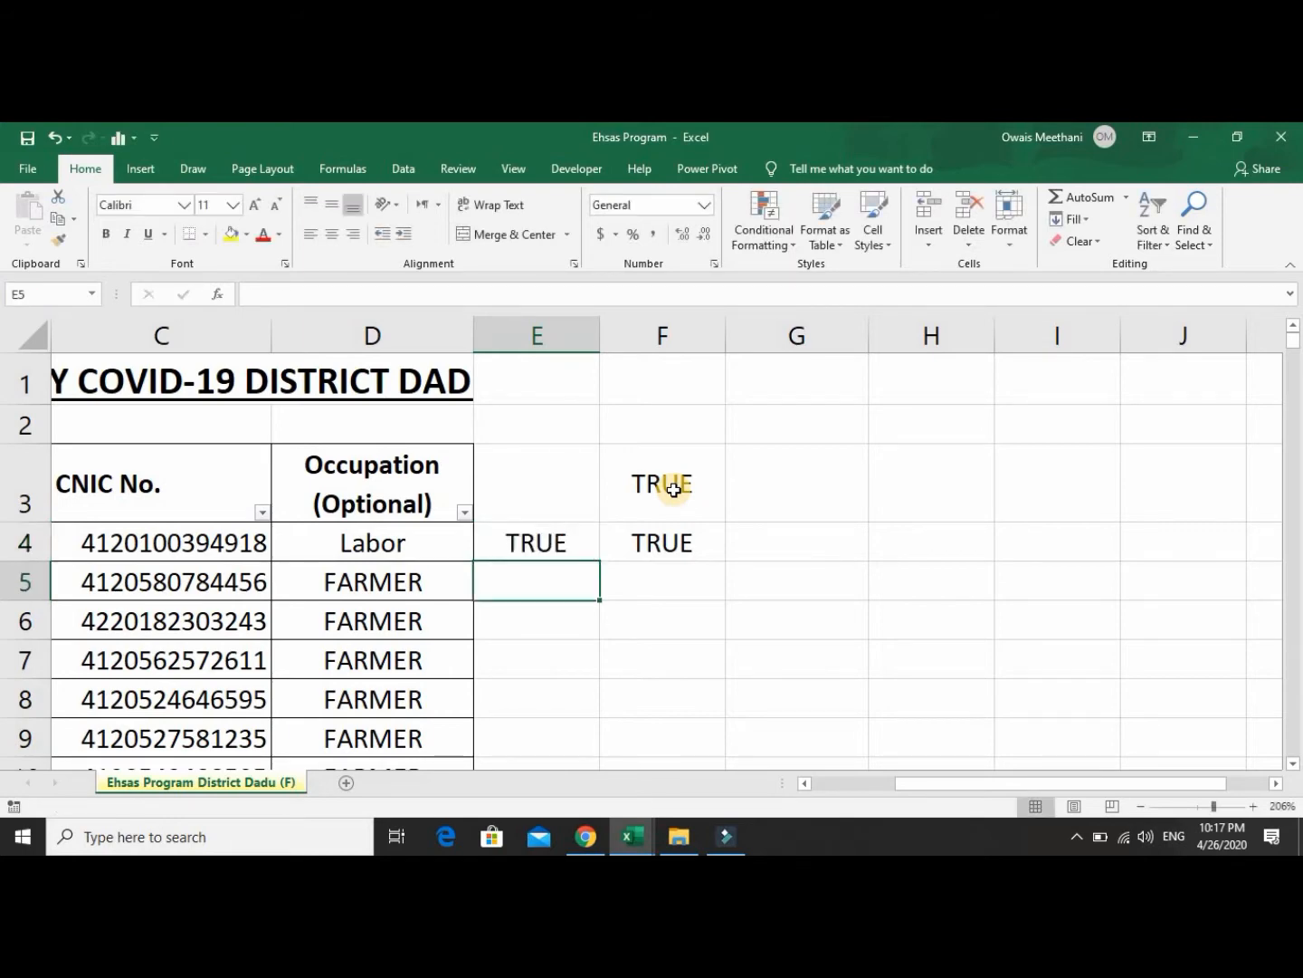
Highlight E4:F4 and extend the selection up to row 3 to review the TRUE examples.
key(Up)
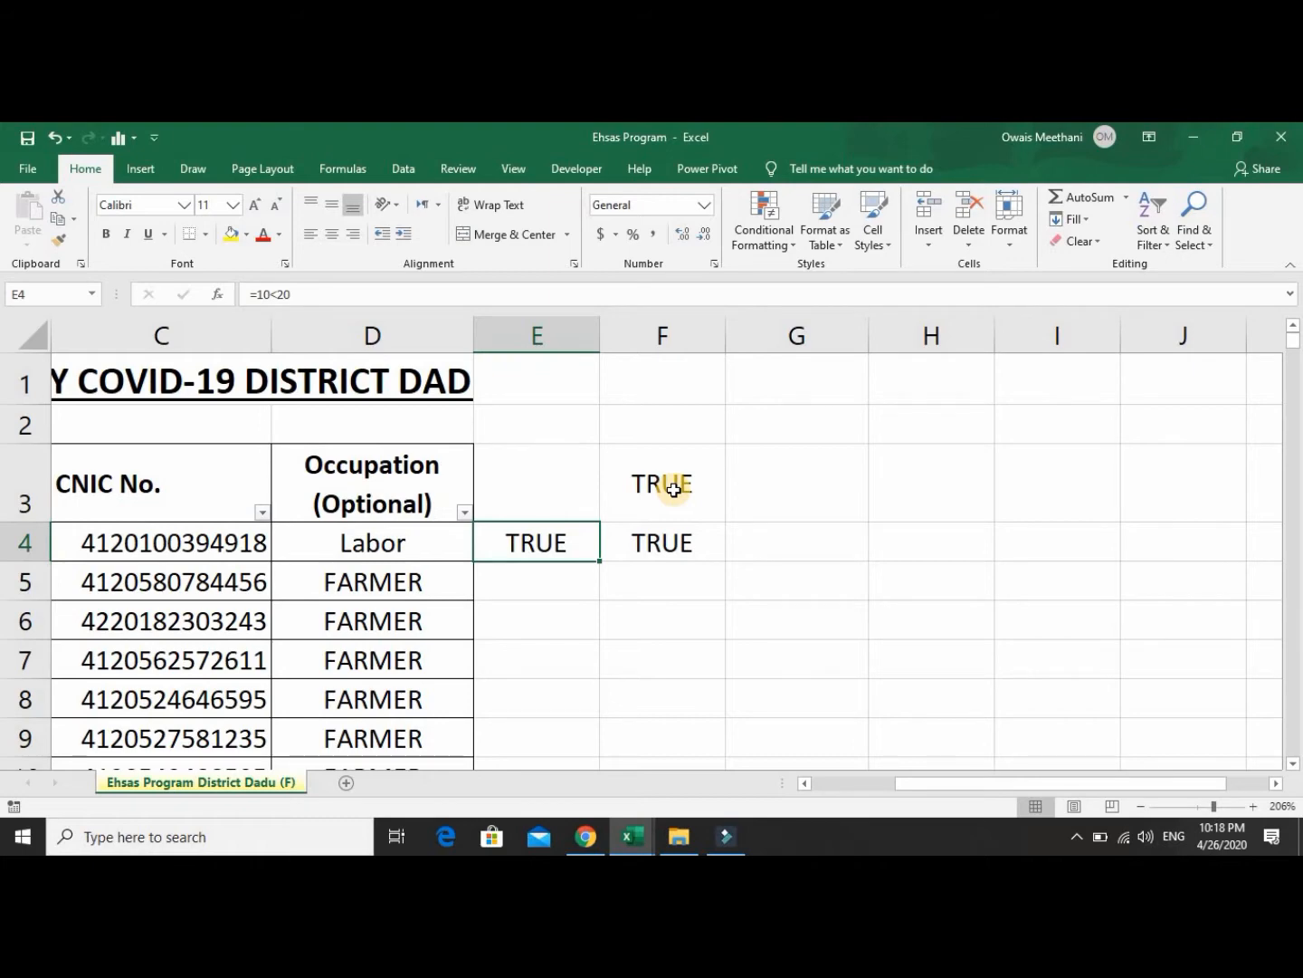
key(shift+Right)
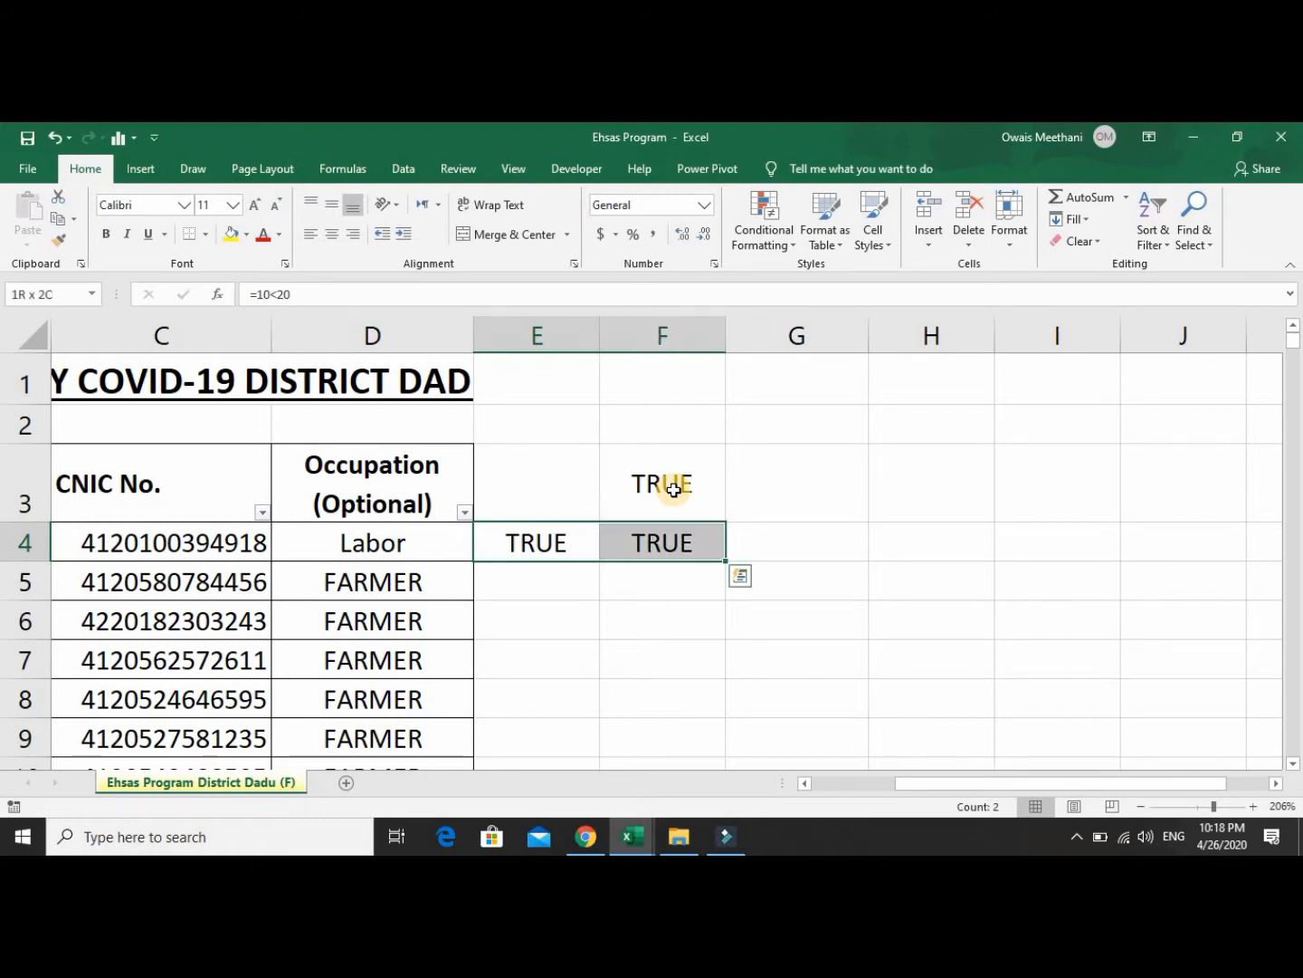
key(shift+Up)
key(Down)
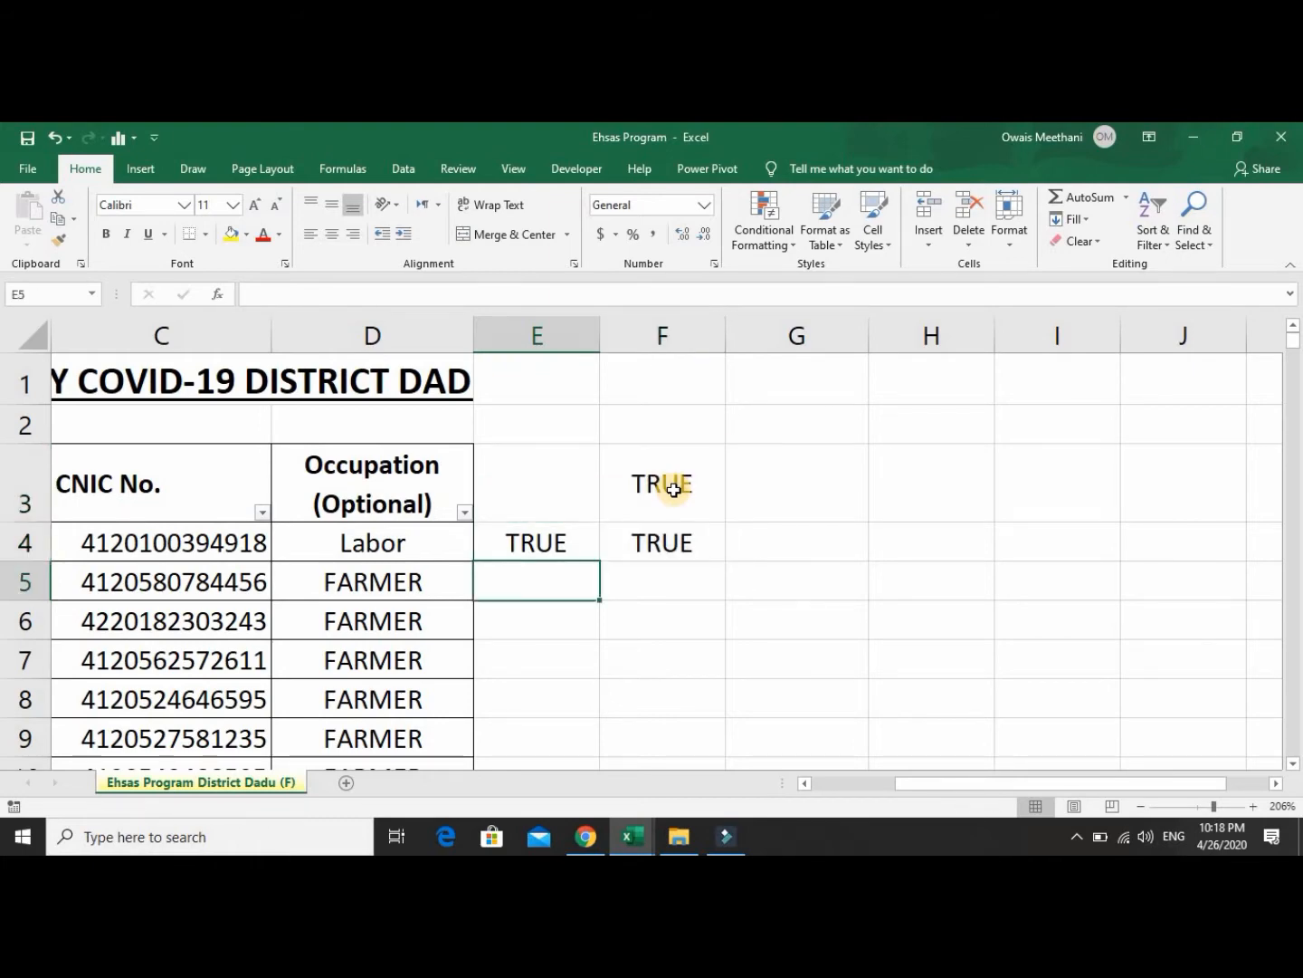
key(Up)
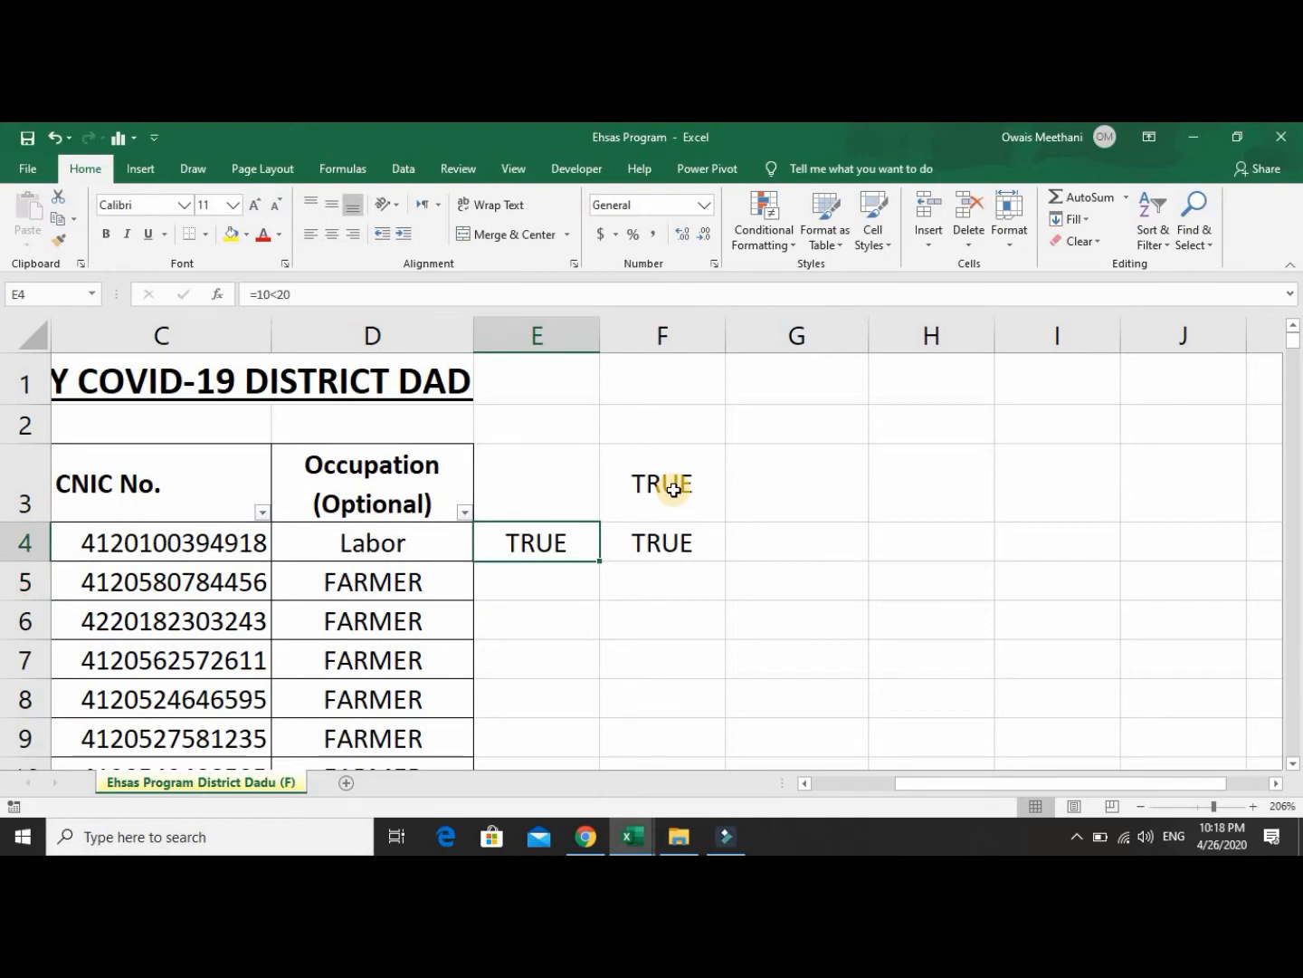
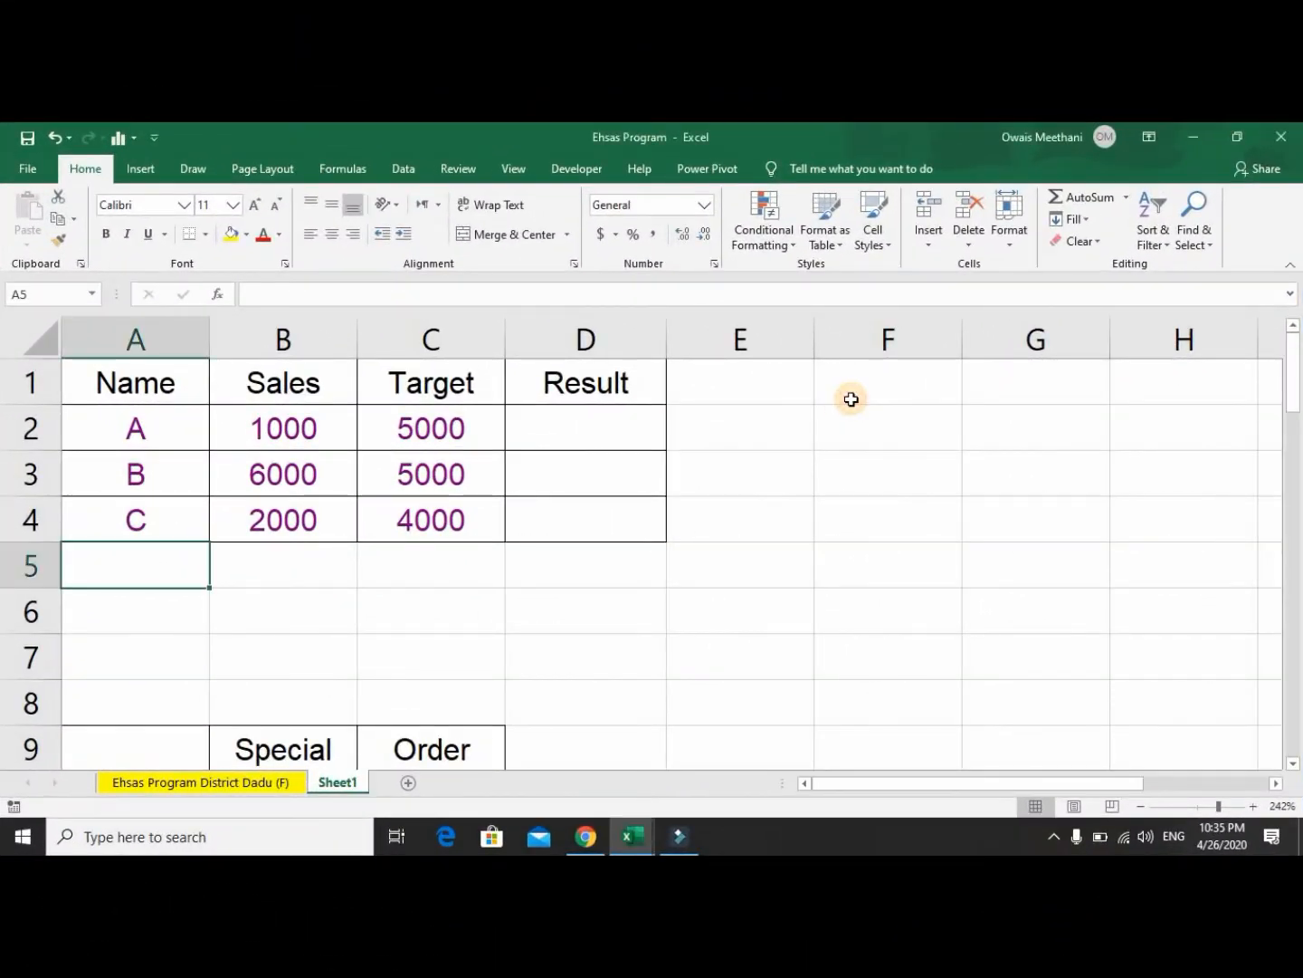
Enter the title IF in F1 of Sheet1 and clear that cell again.
click(851, 399)
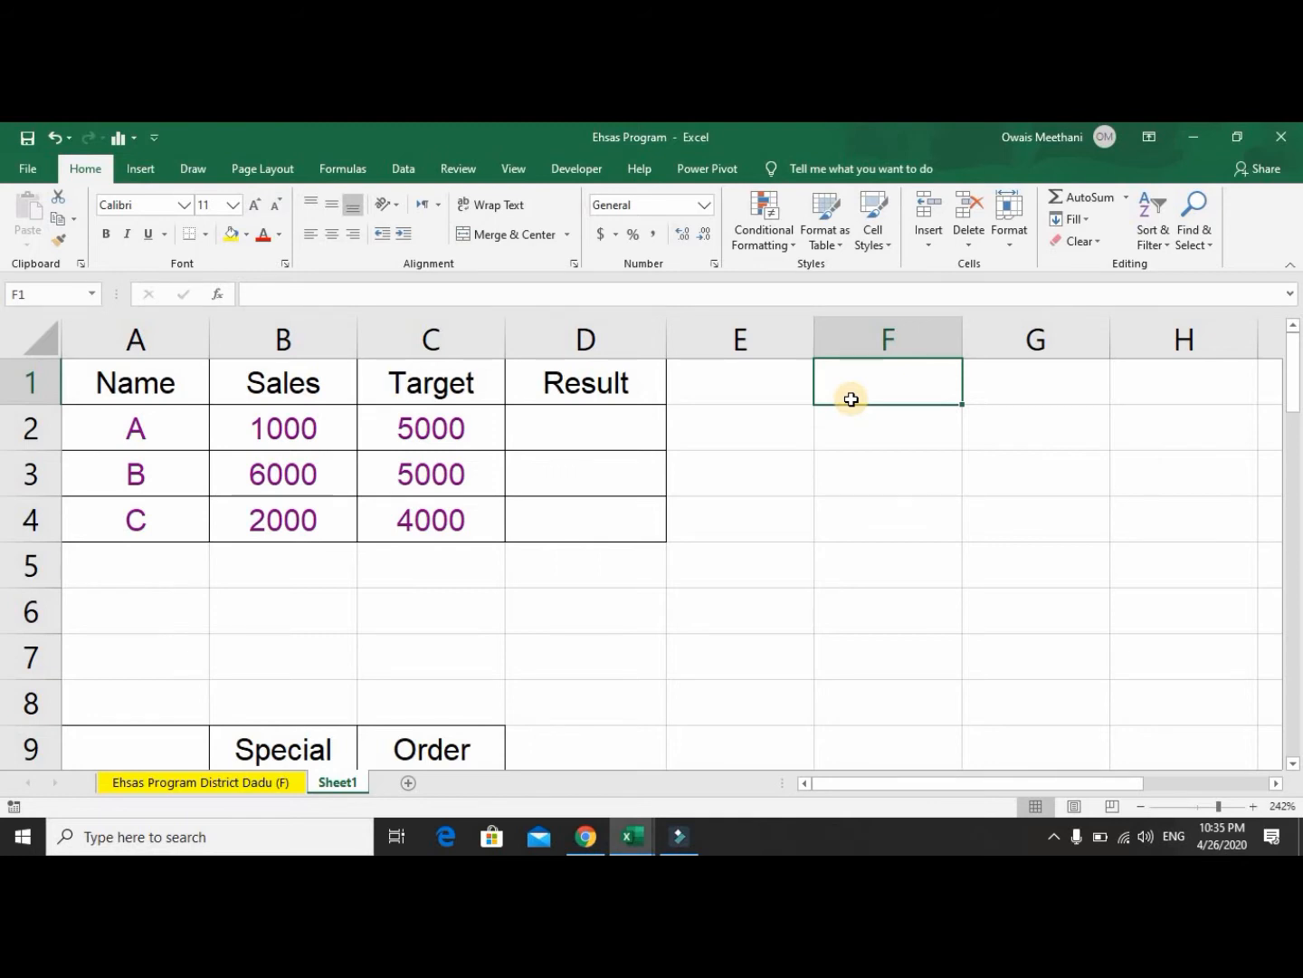
text(IF)
key(Return)
click(852, 400)
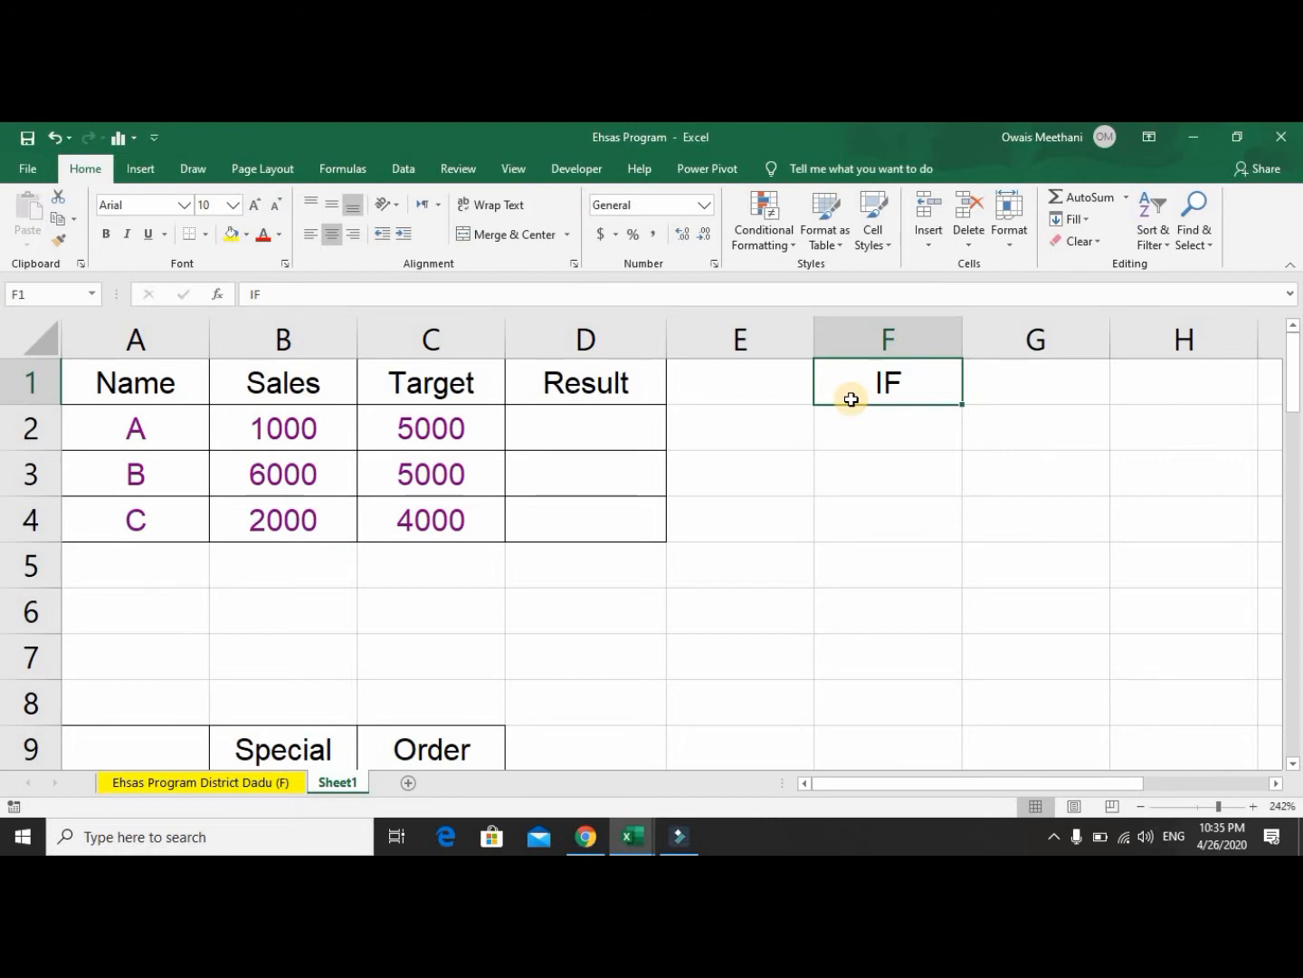
key(Delete)
Go through row 2 of the sales table from the Name column across to the Result column.
key(Down)
key(Left)
key(Left)
key(Left)
key(Left)
key(Left)
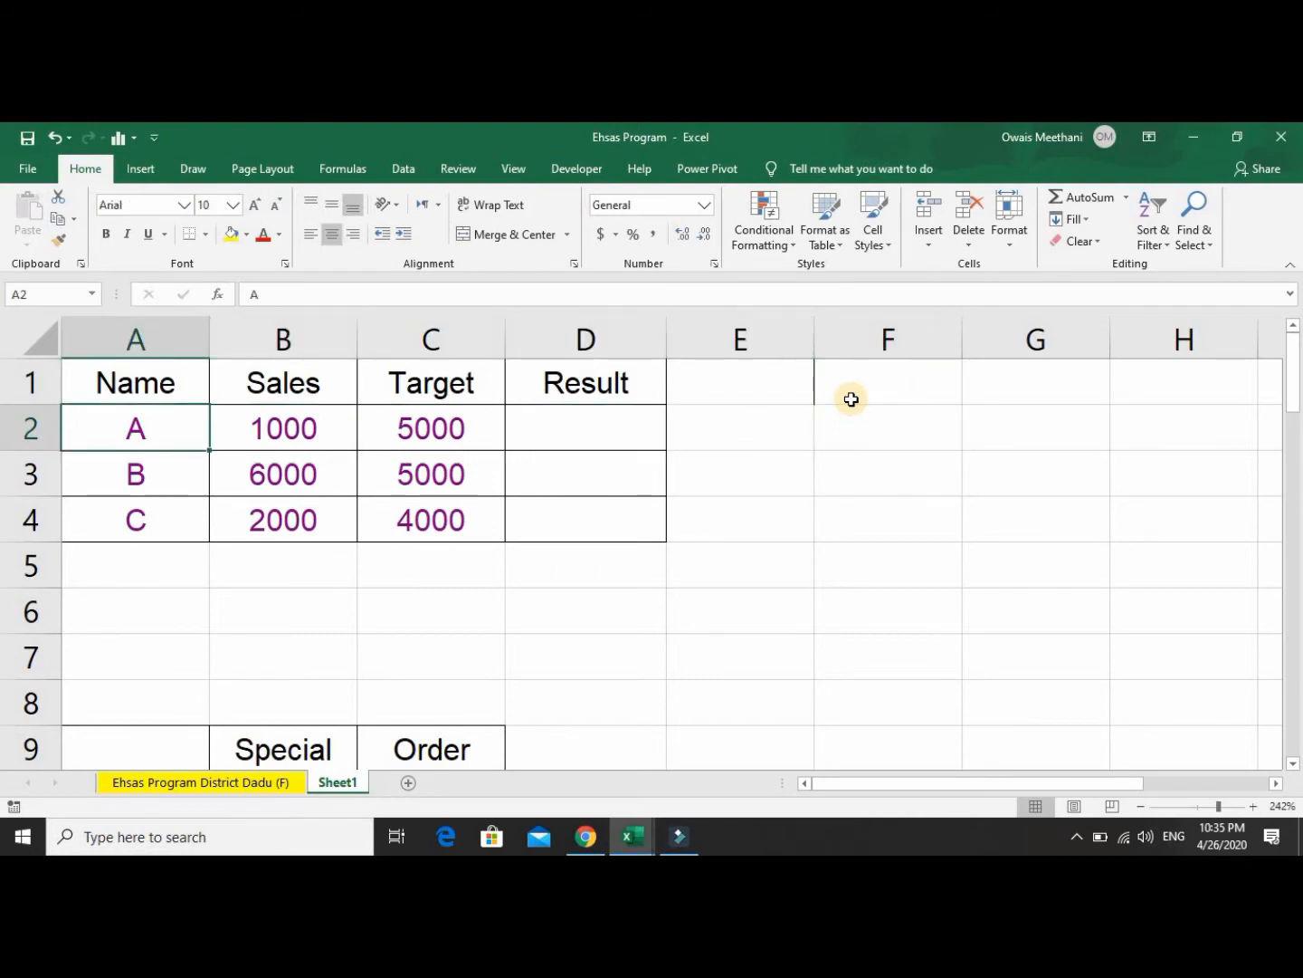
key(Right)
key(Right)
key(Right)
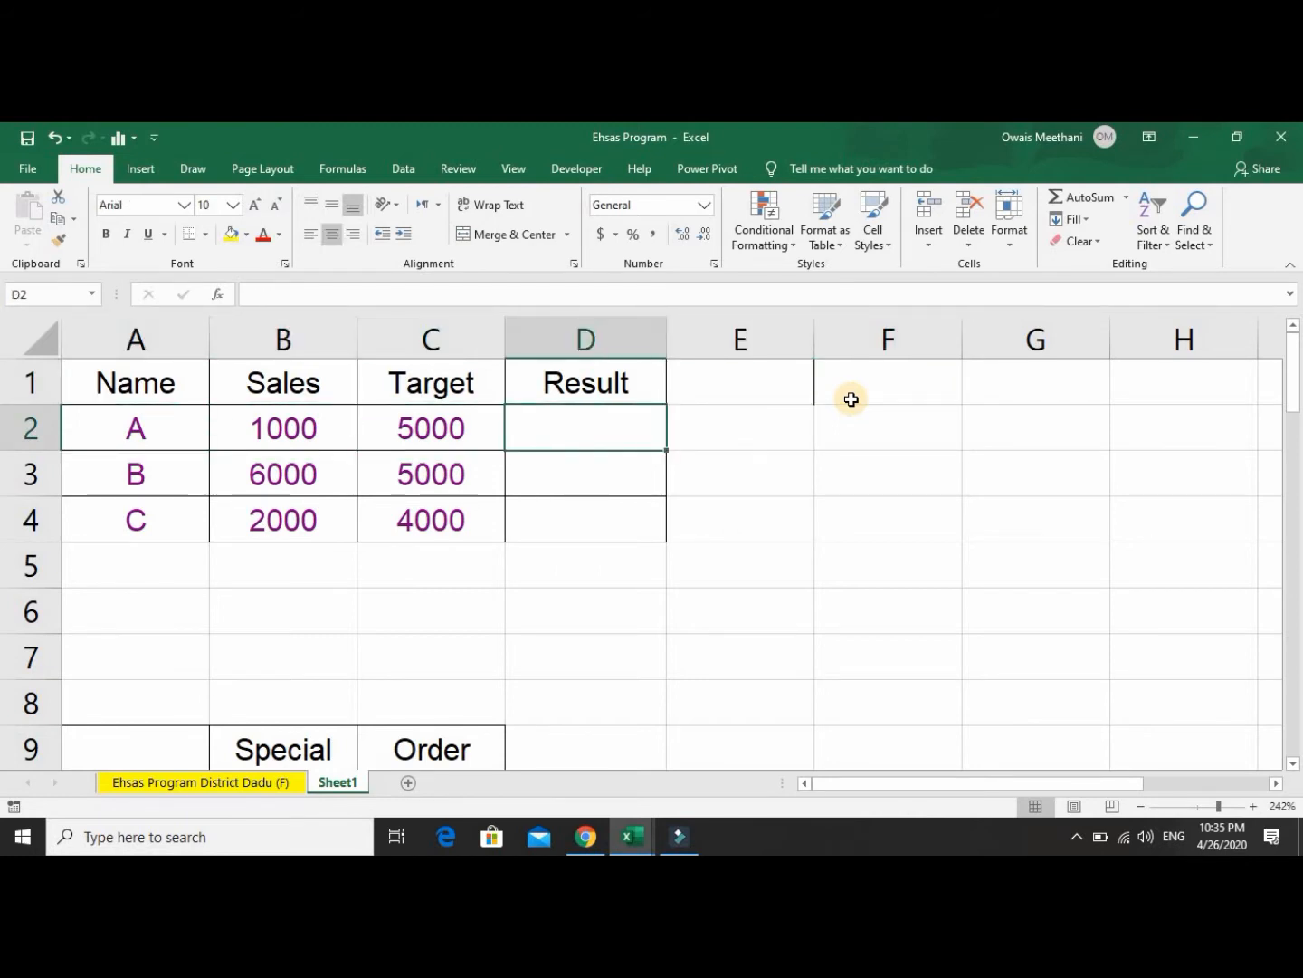
Examine the Name, Sales and Target entries in rows 2 to 4 and return to the Result cell D2.
key(Left)
key(Left)
key(Left)
key(Down)
key(Down)
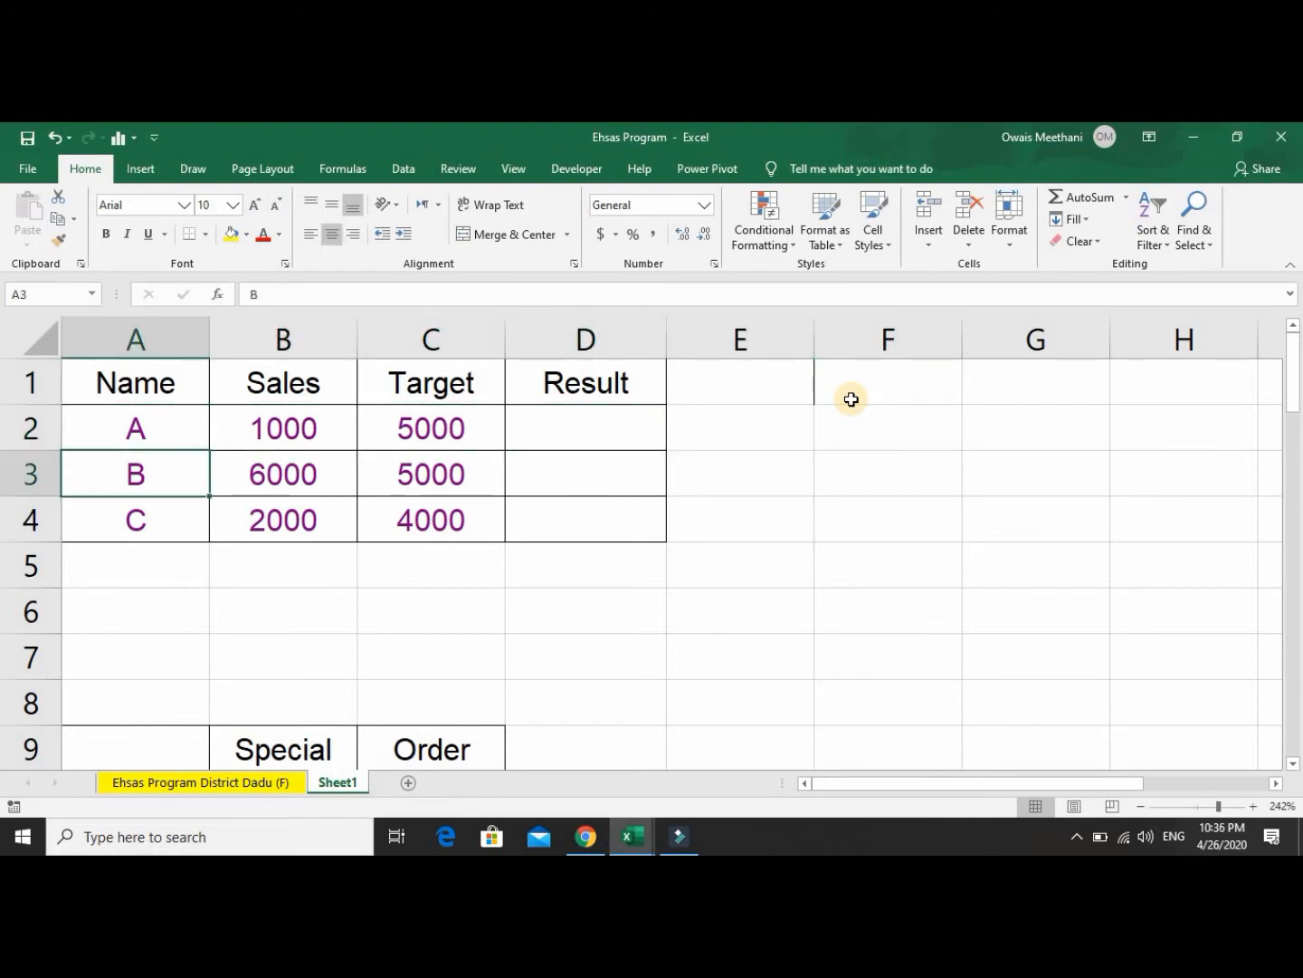
key(Right)
key(Right)
key(Up)
key(Up)
key(Left)
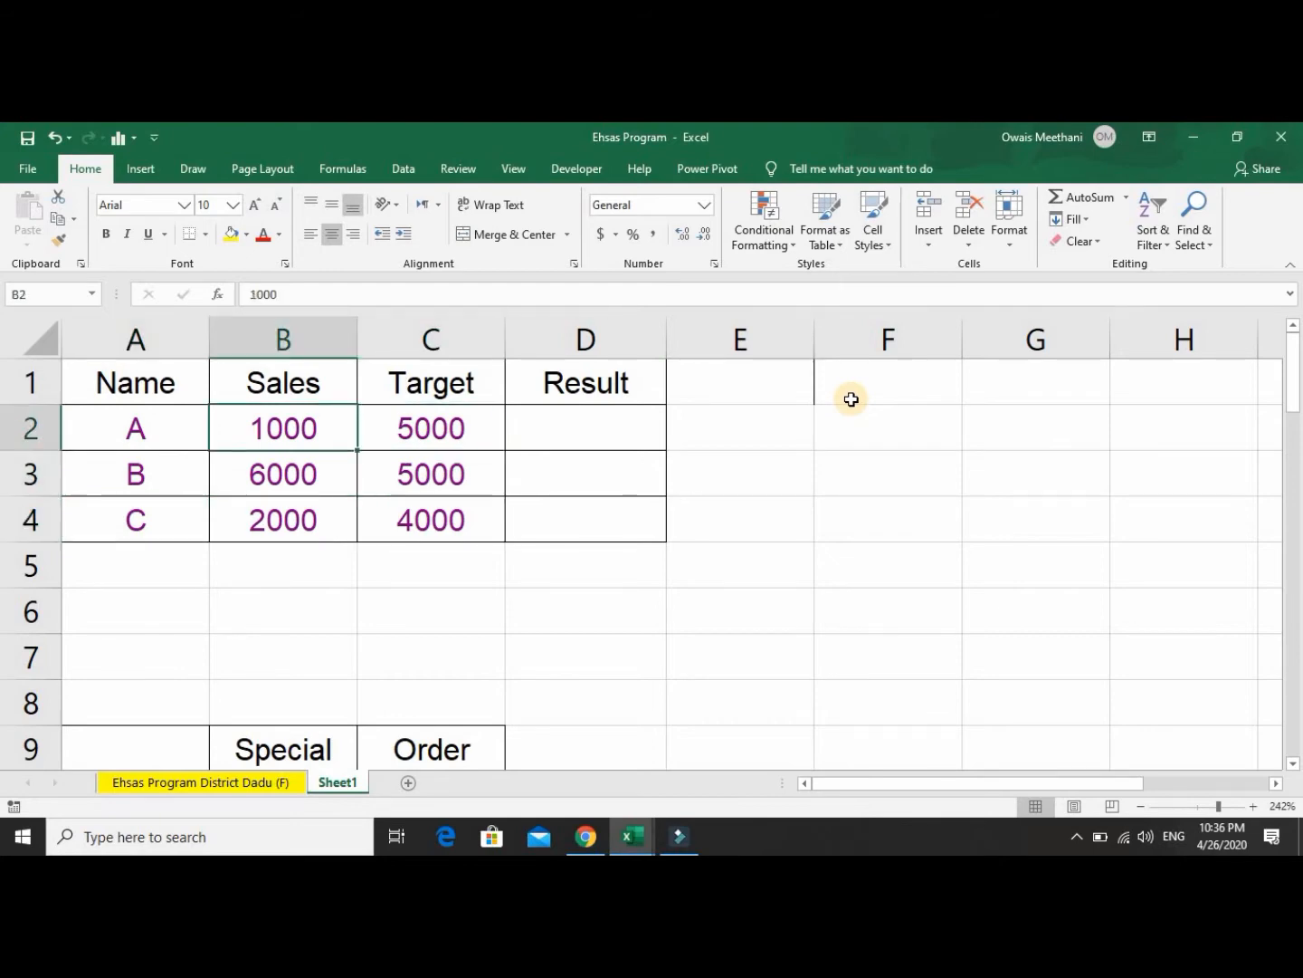
key(Down)
key(Down)
key(Up)
key(Up)
key(Right)
key(Right)
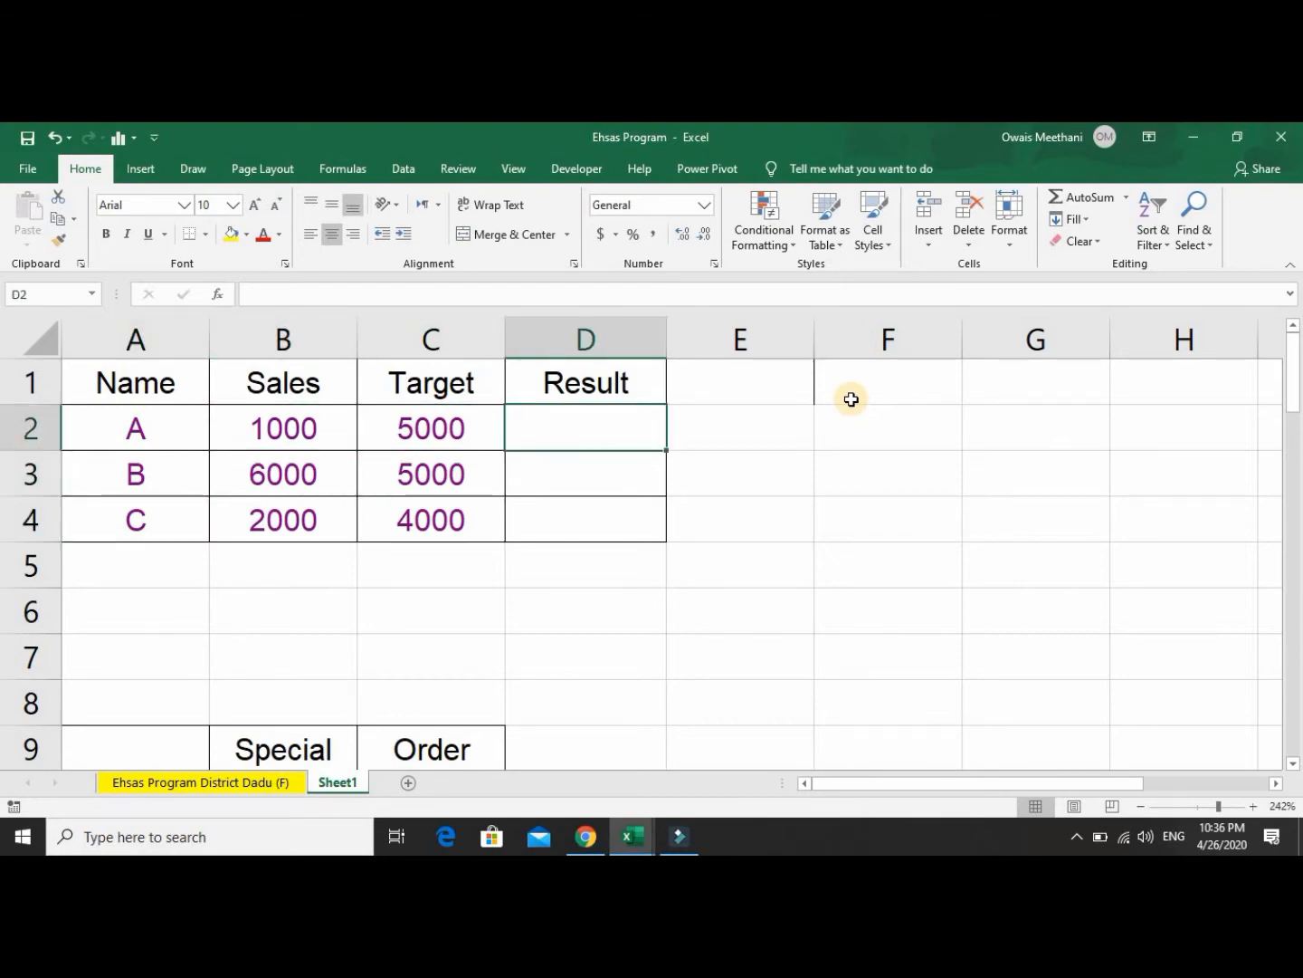
key(Right)
key(Left)
Enter the formula =IF(B2>=C2,"Pass","Fail") in D2 to compare sales with the target.
text(=if)
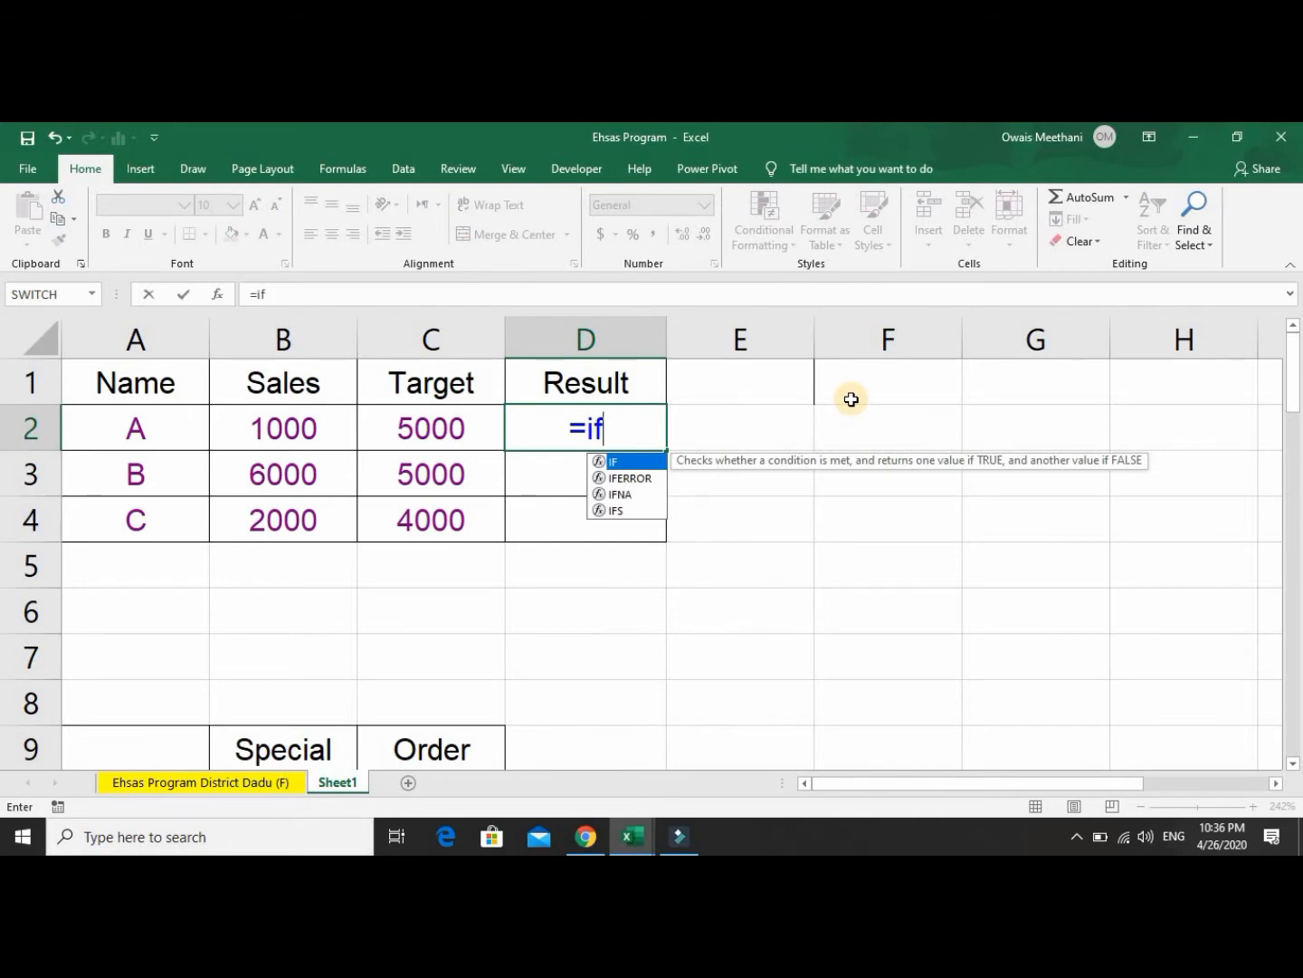
key(Tab)
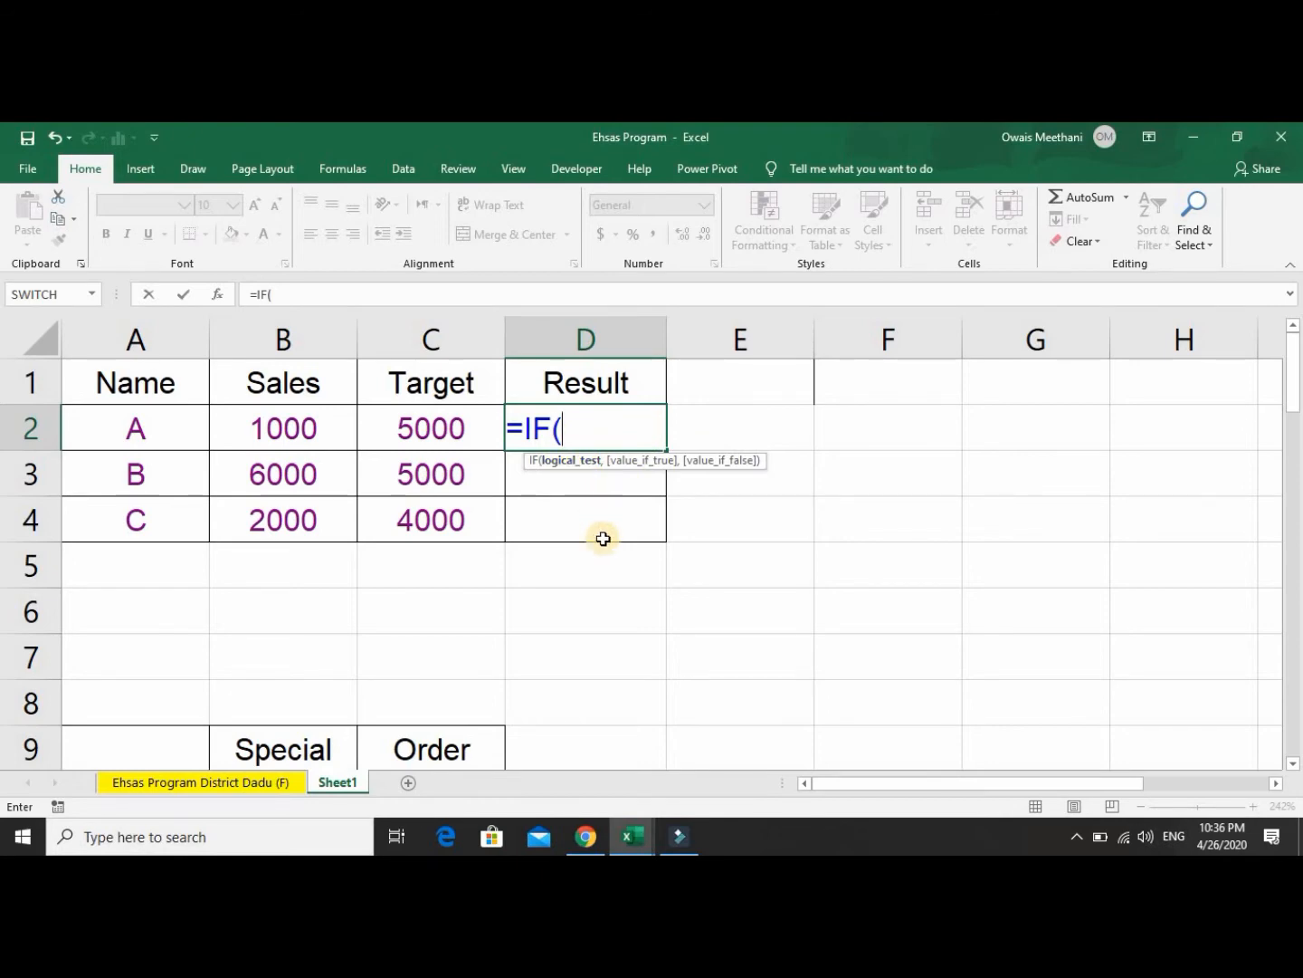
key(Left)
key(Left)
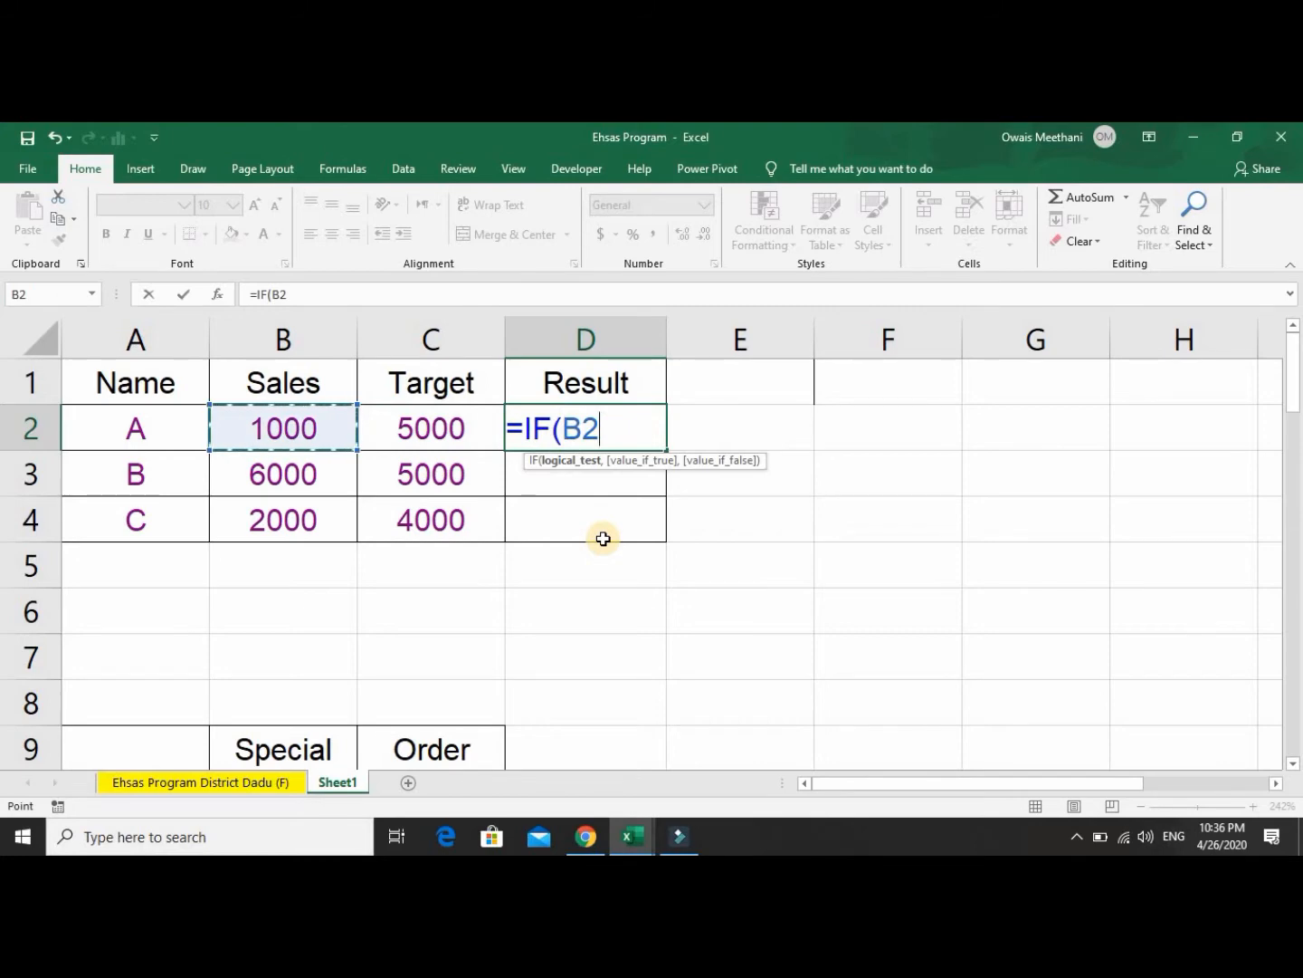
text(>=)
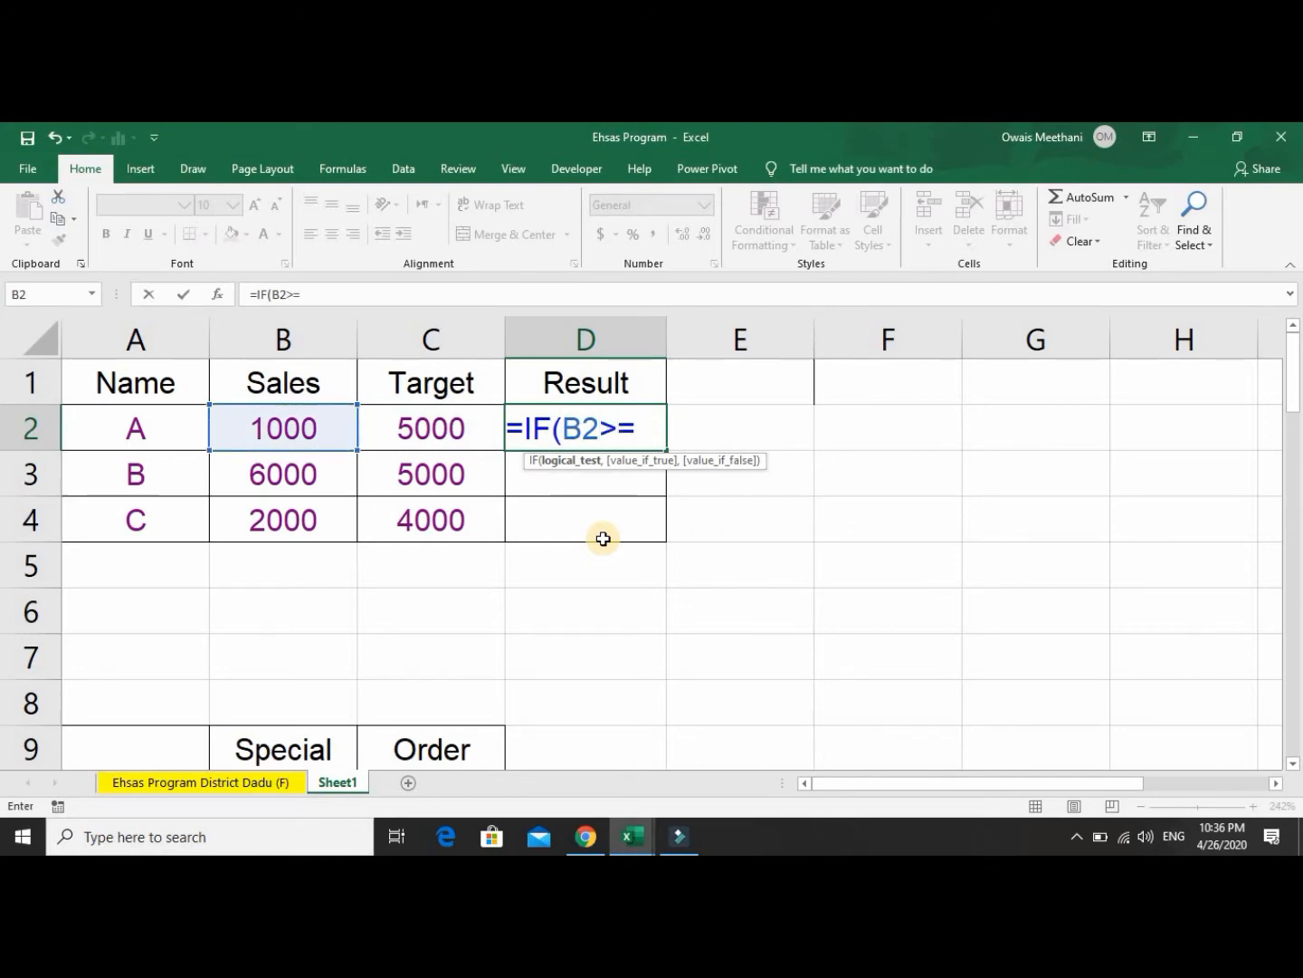
key(Left)
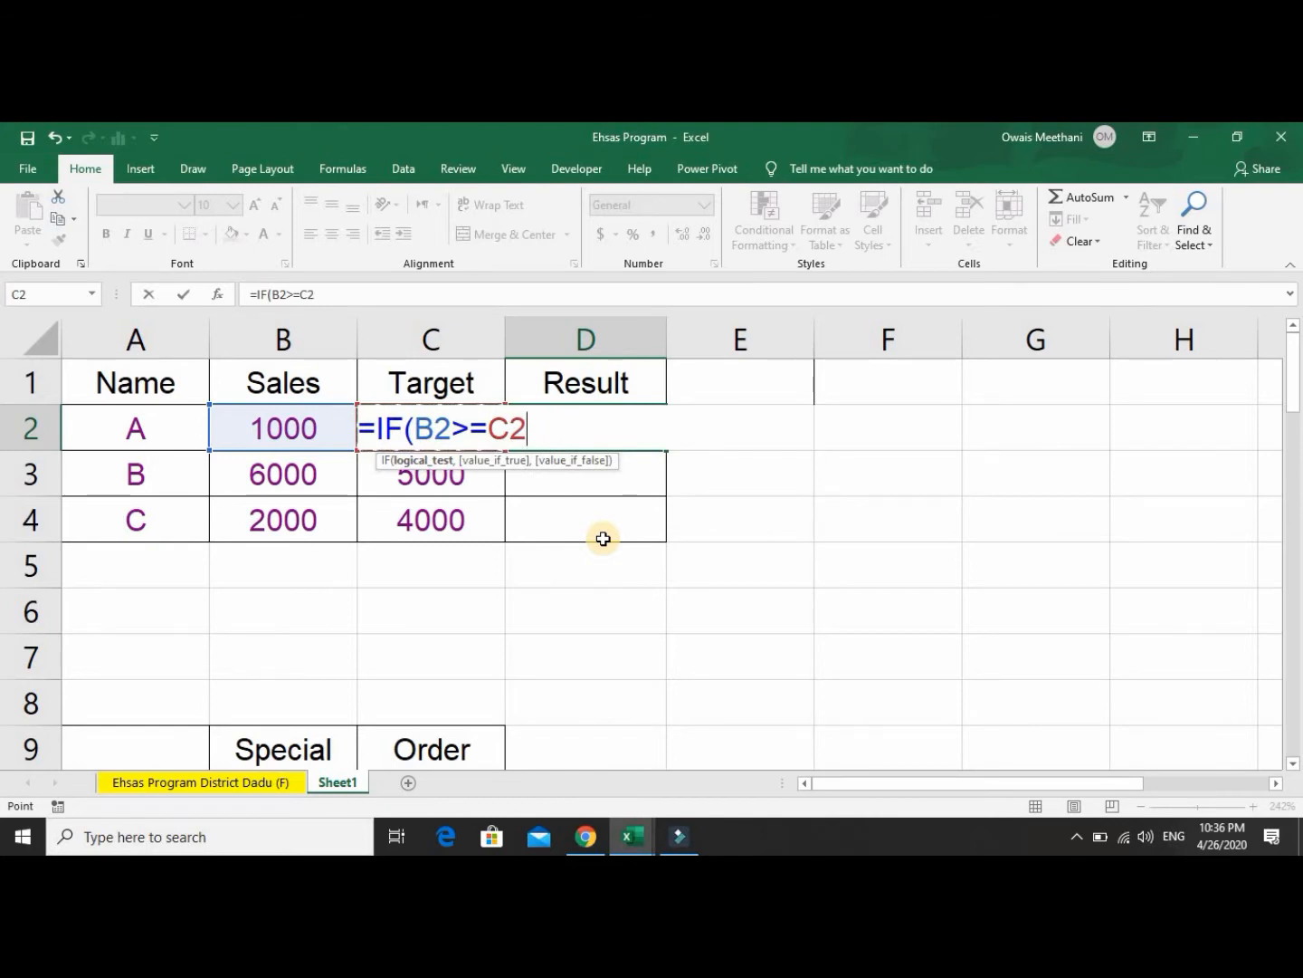
text(,)
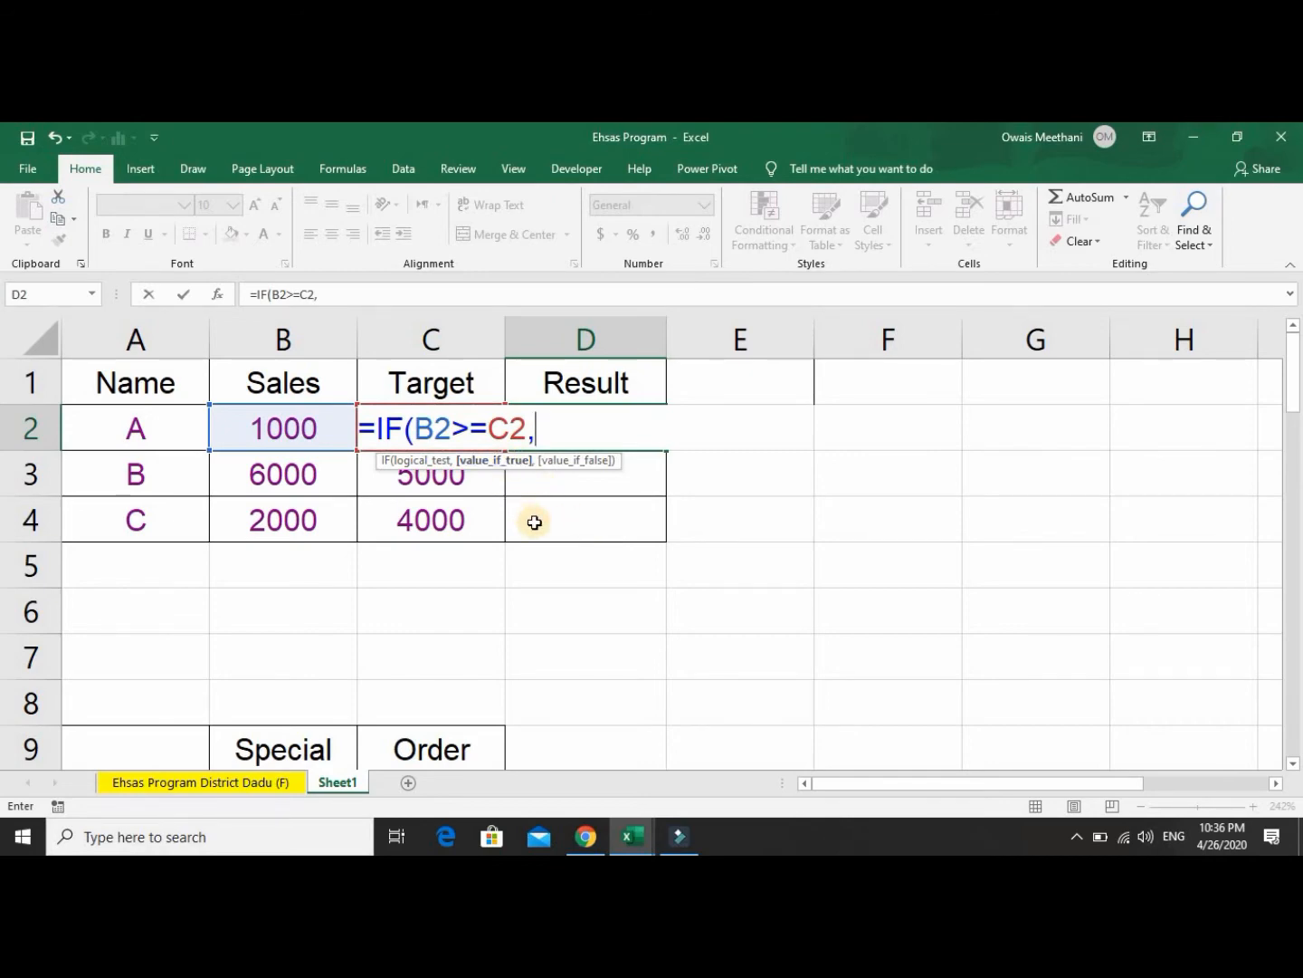
text("Pas)
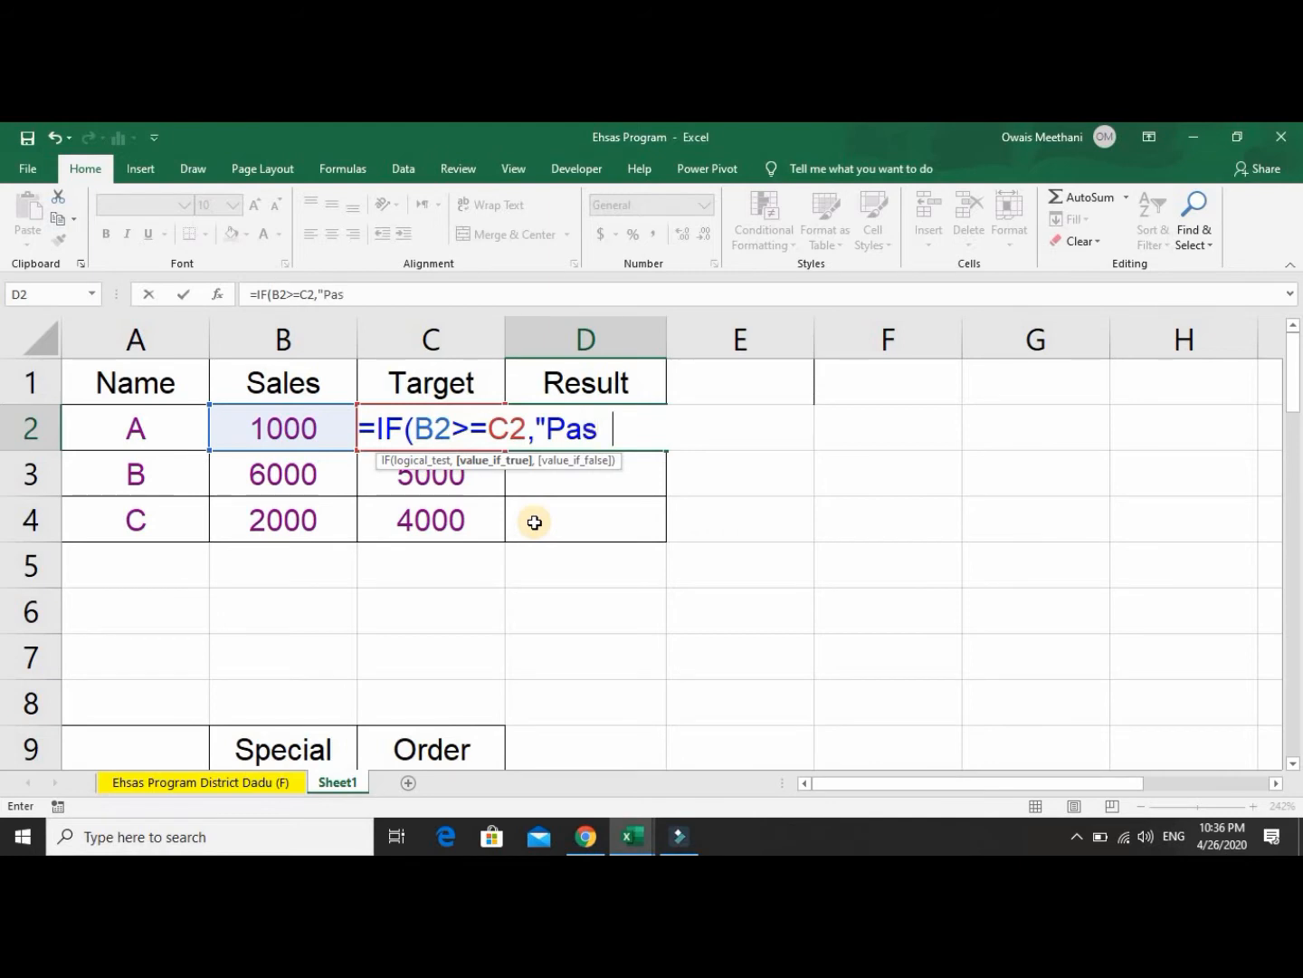
text(s",)
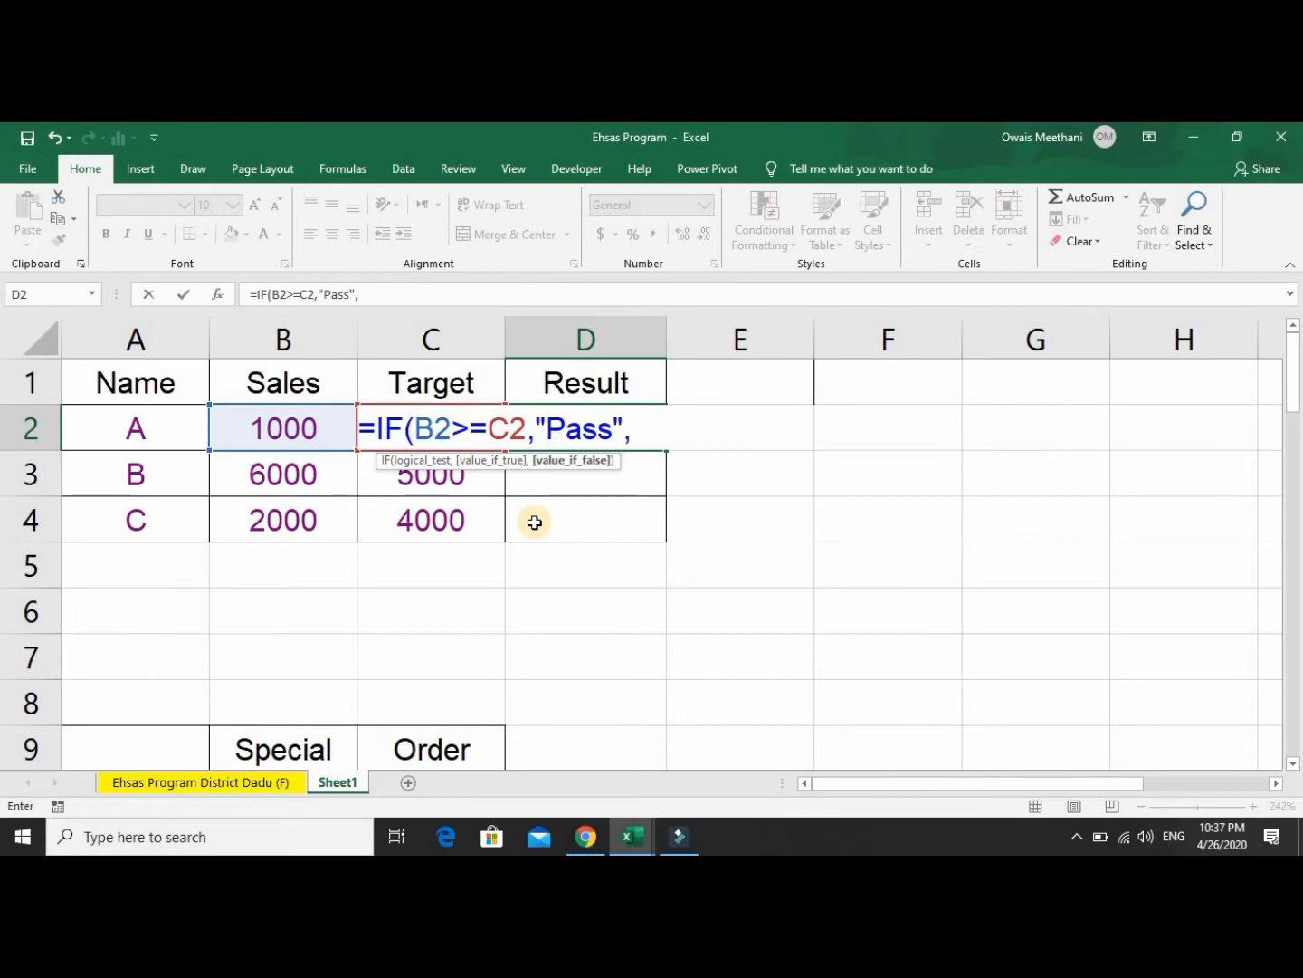
text("Fail)
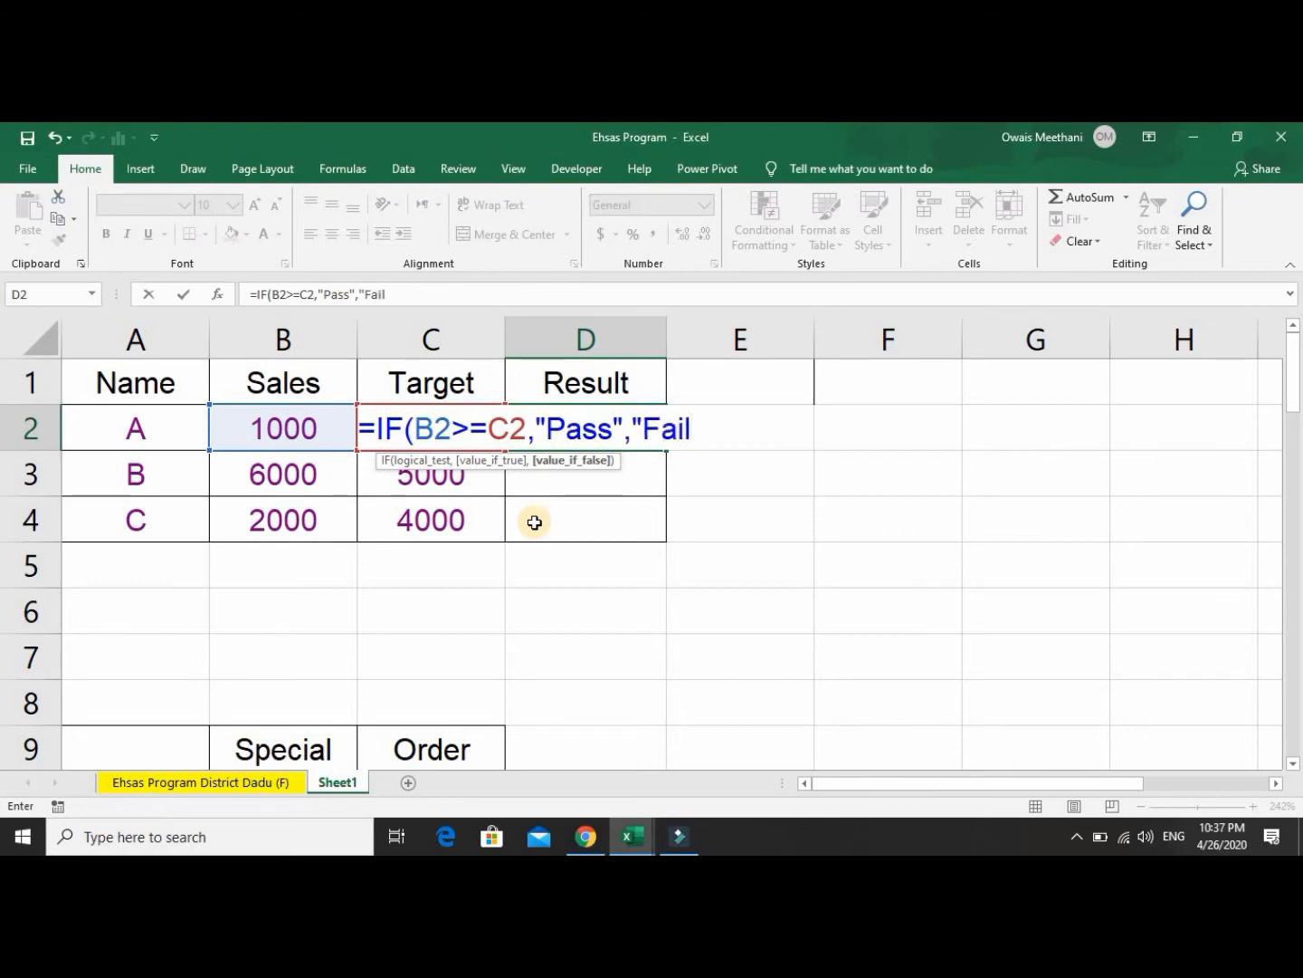
text("))
key(Return)
key(Up)
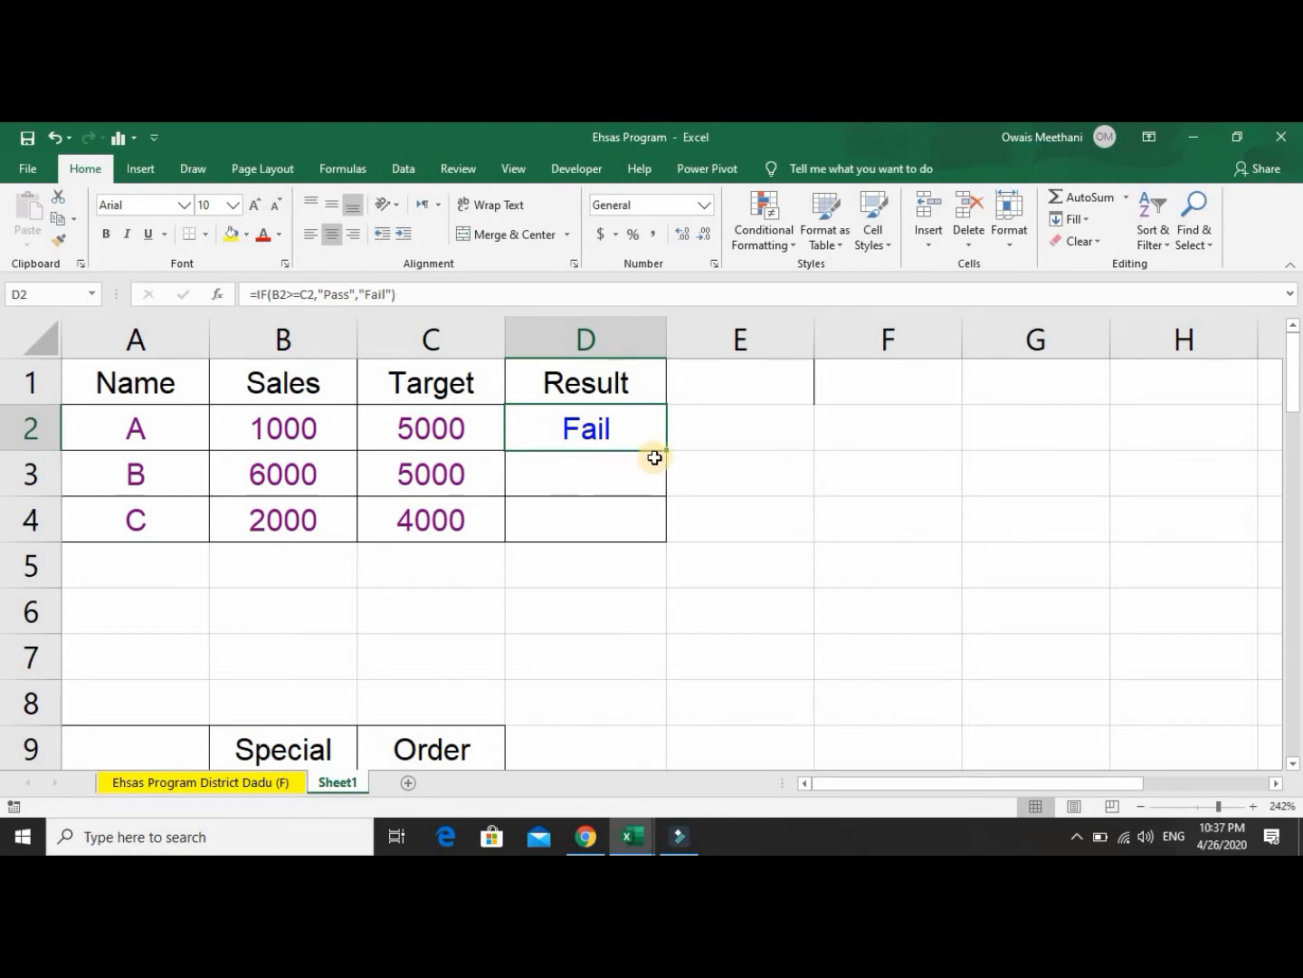
Fill the IF formula from D2 down through D4.
mouse_move(664, 458)
mouse_down()
mouse_move(664, 444)
mouse_move(662, 457)
mouse_up()
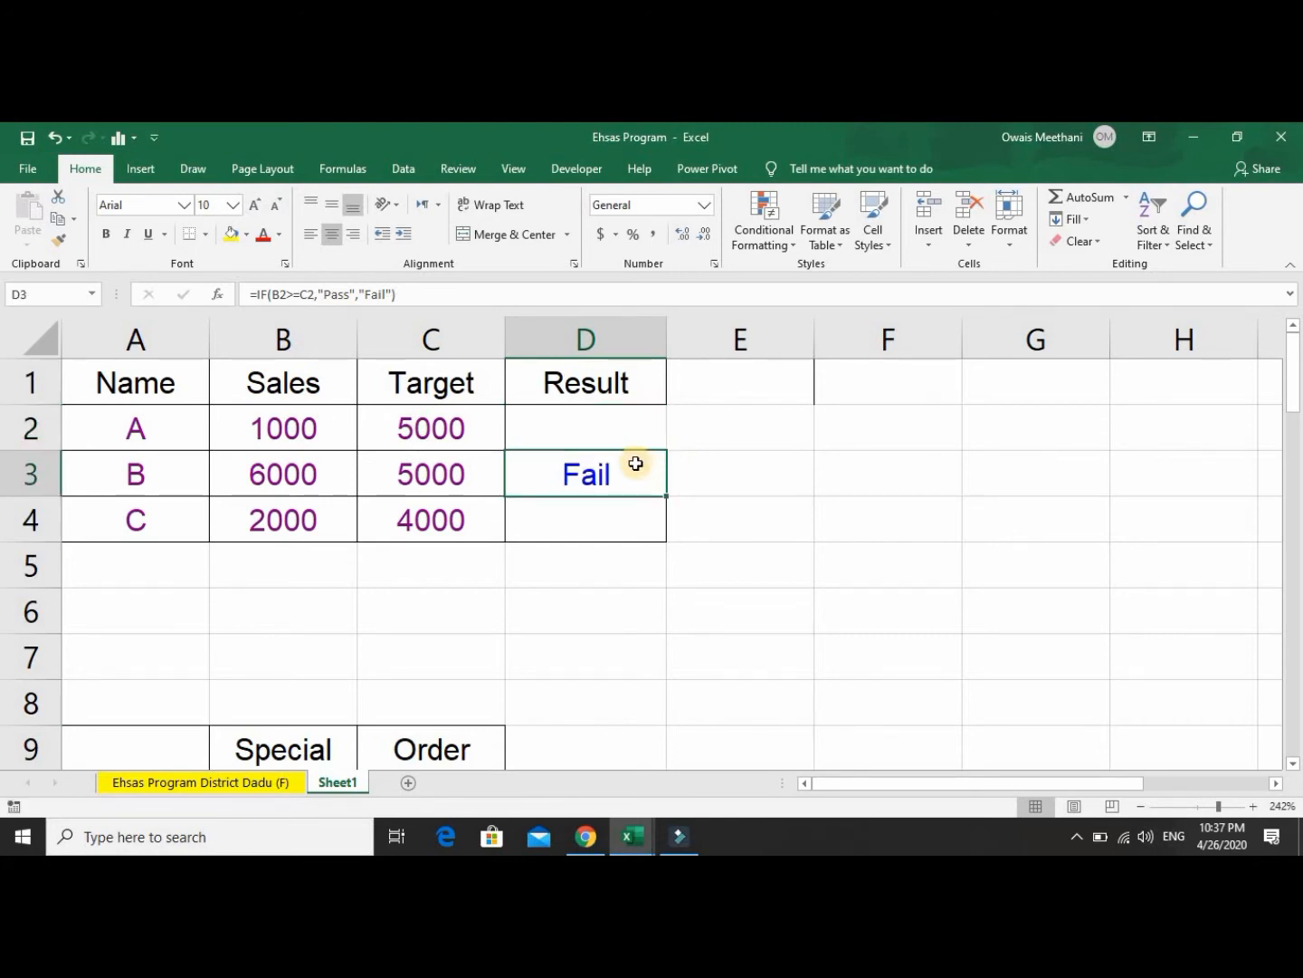
key(ctrl+z)
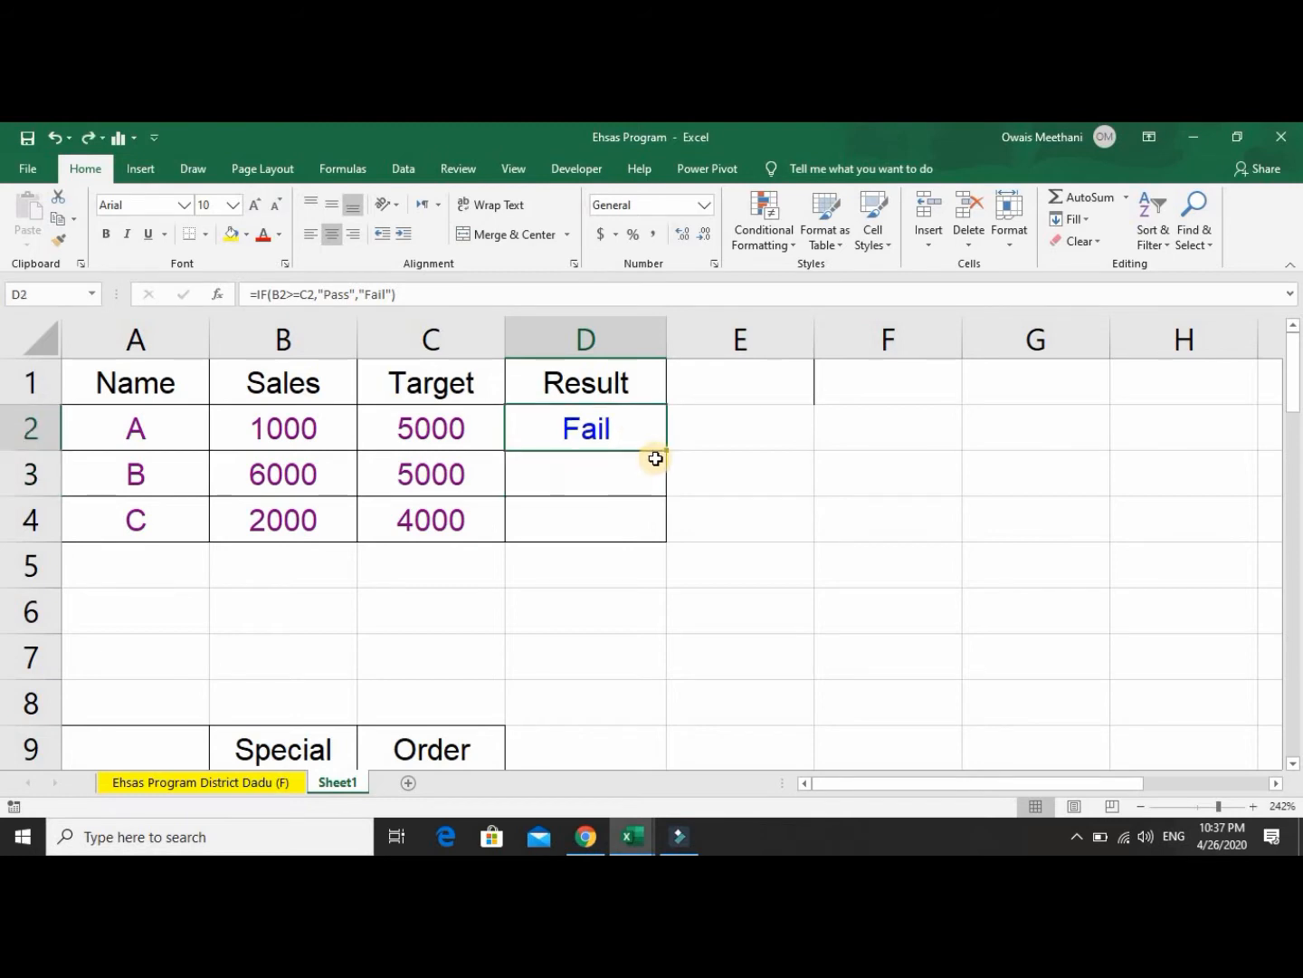
double_click(665, 453)
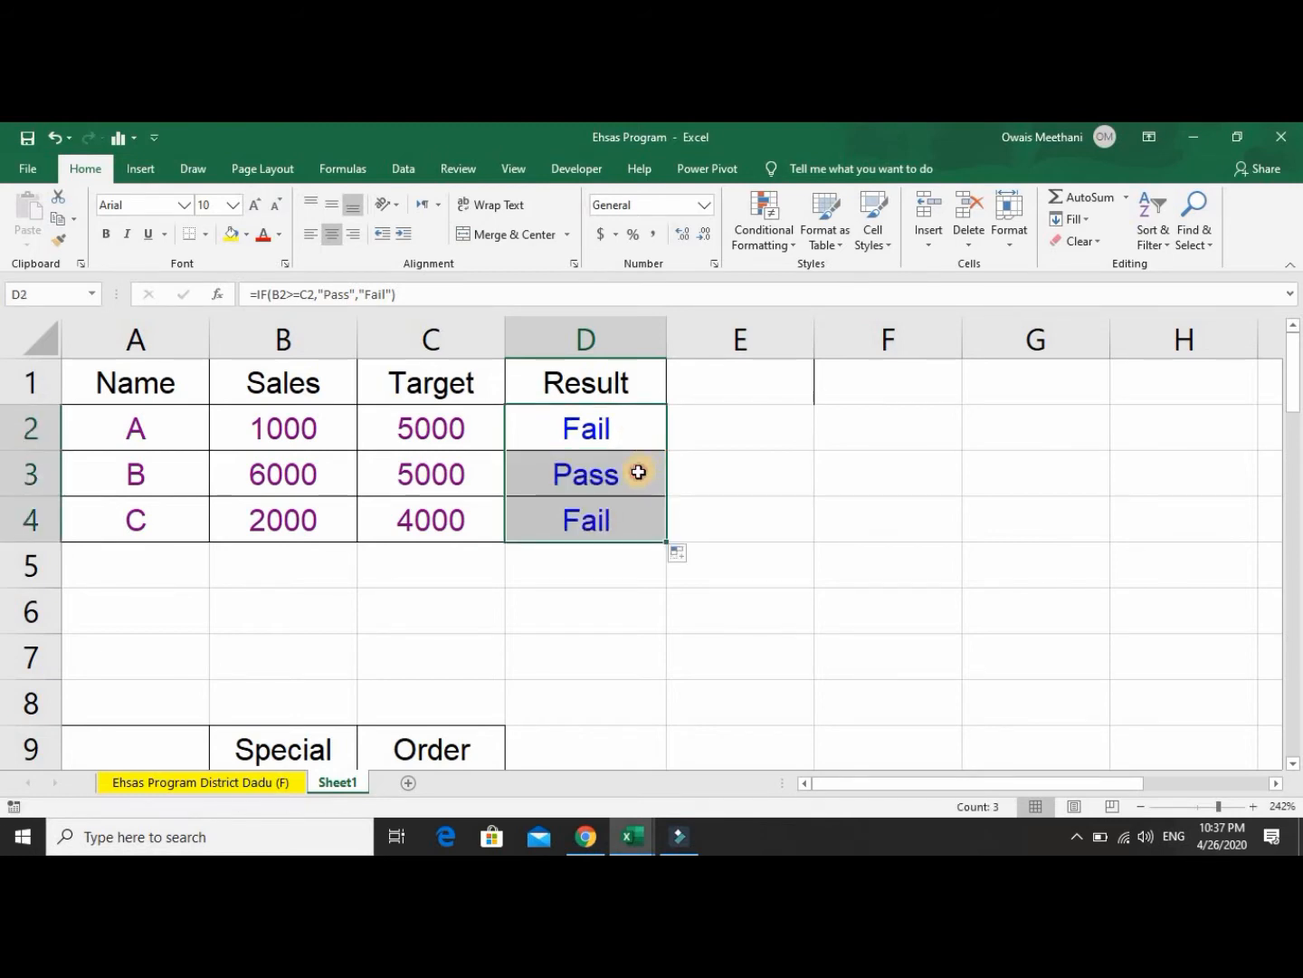
Check the results for B and C in D3 and D4 against their sales and target values.
click(639, 471)
key(Left)
key(Left)
key(Left)
key(Right)
key(Right)
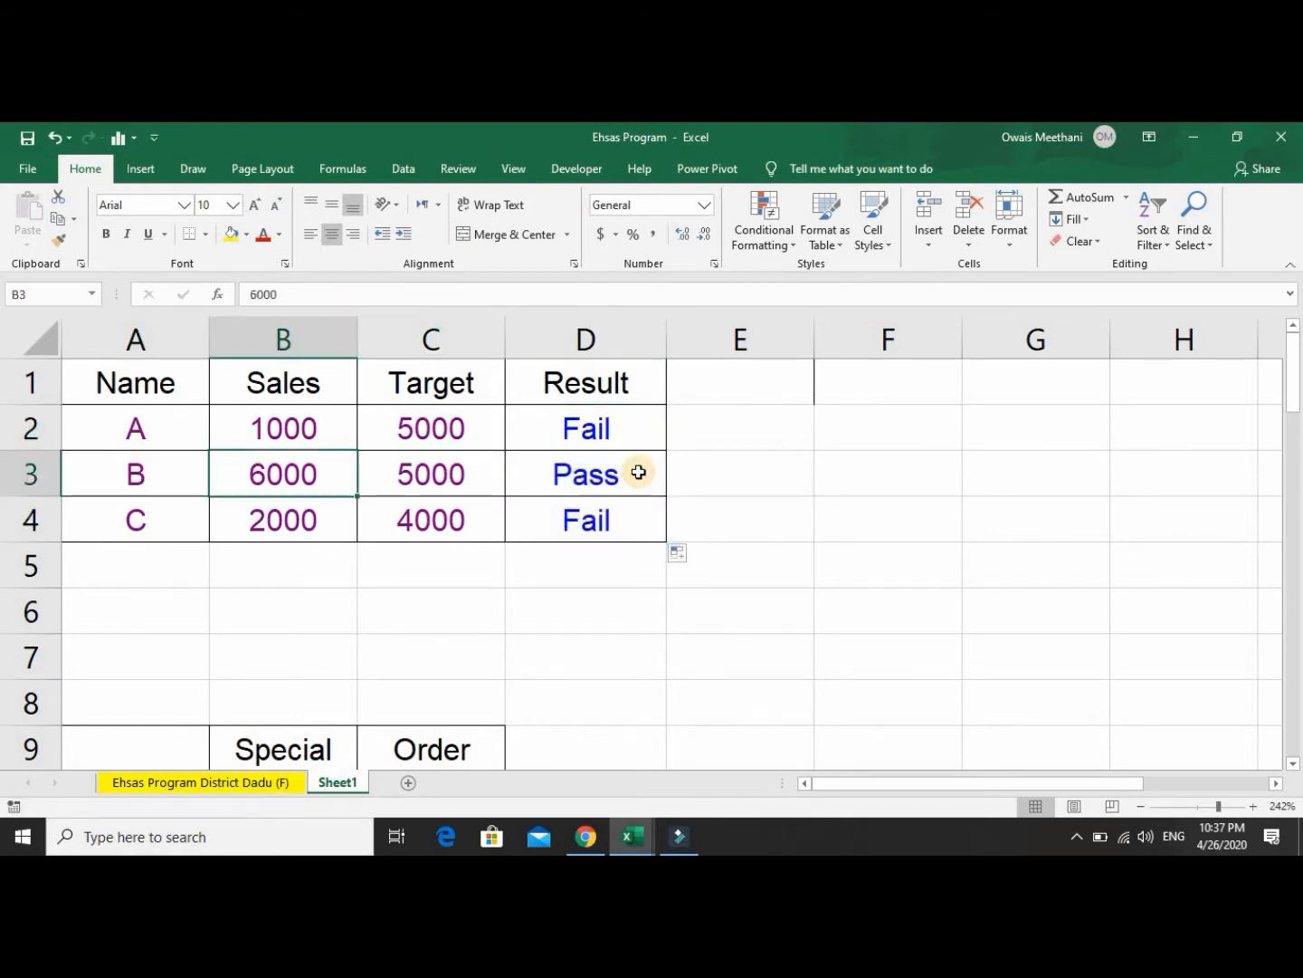
key(Right)
key(Down)
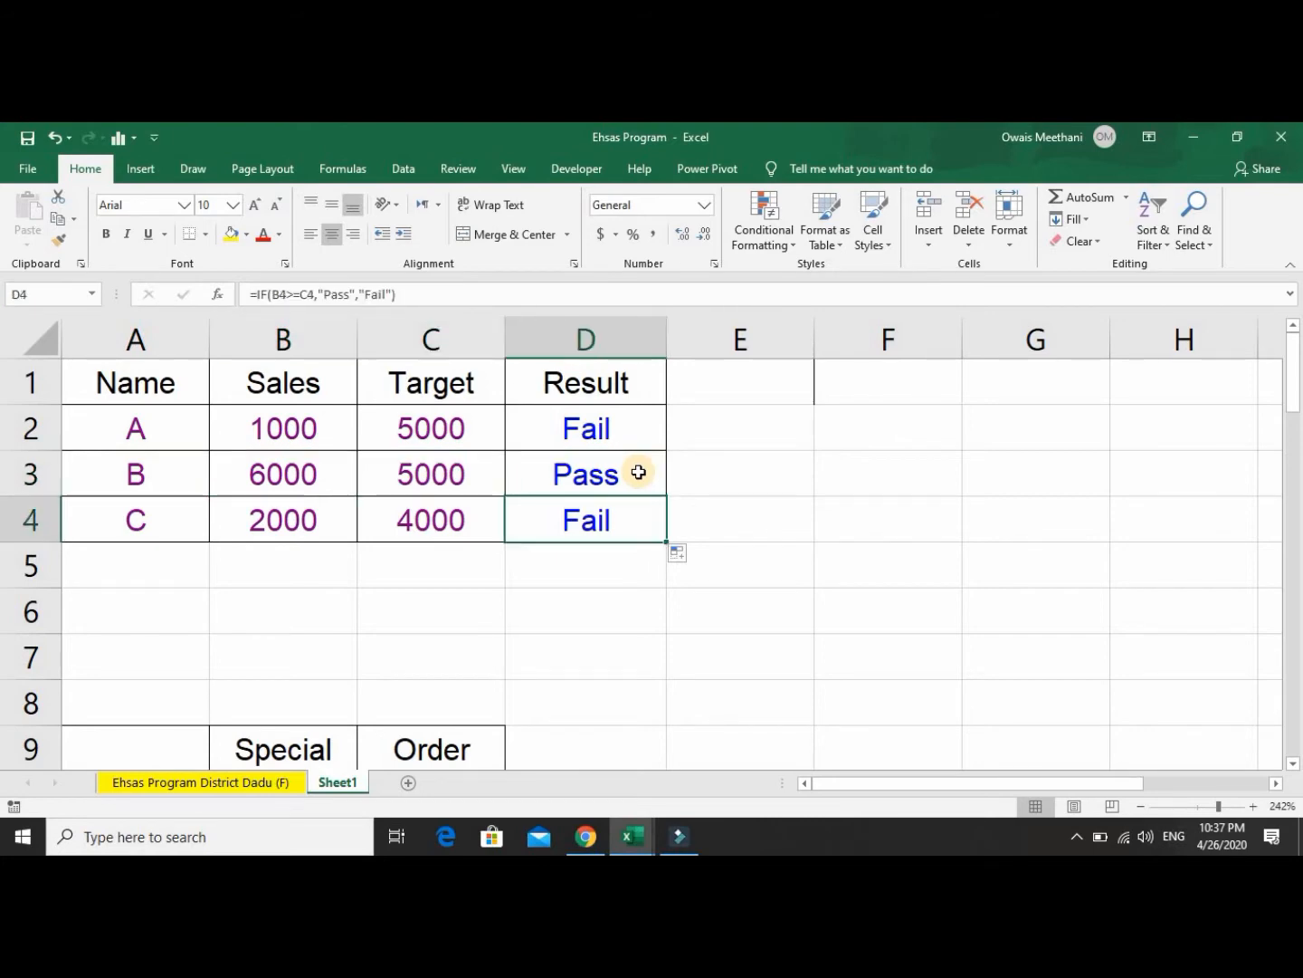
key(Left)
key(Left)
key(Left)
key(Right)
key(Right)
key(Left)
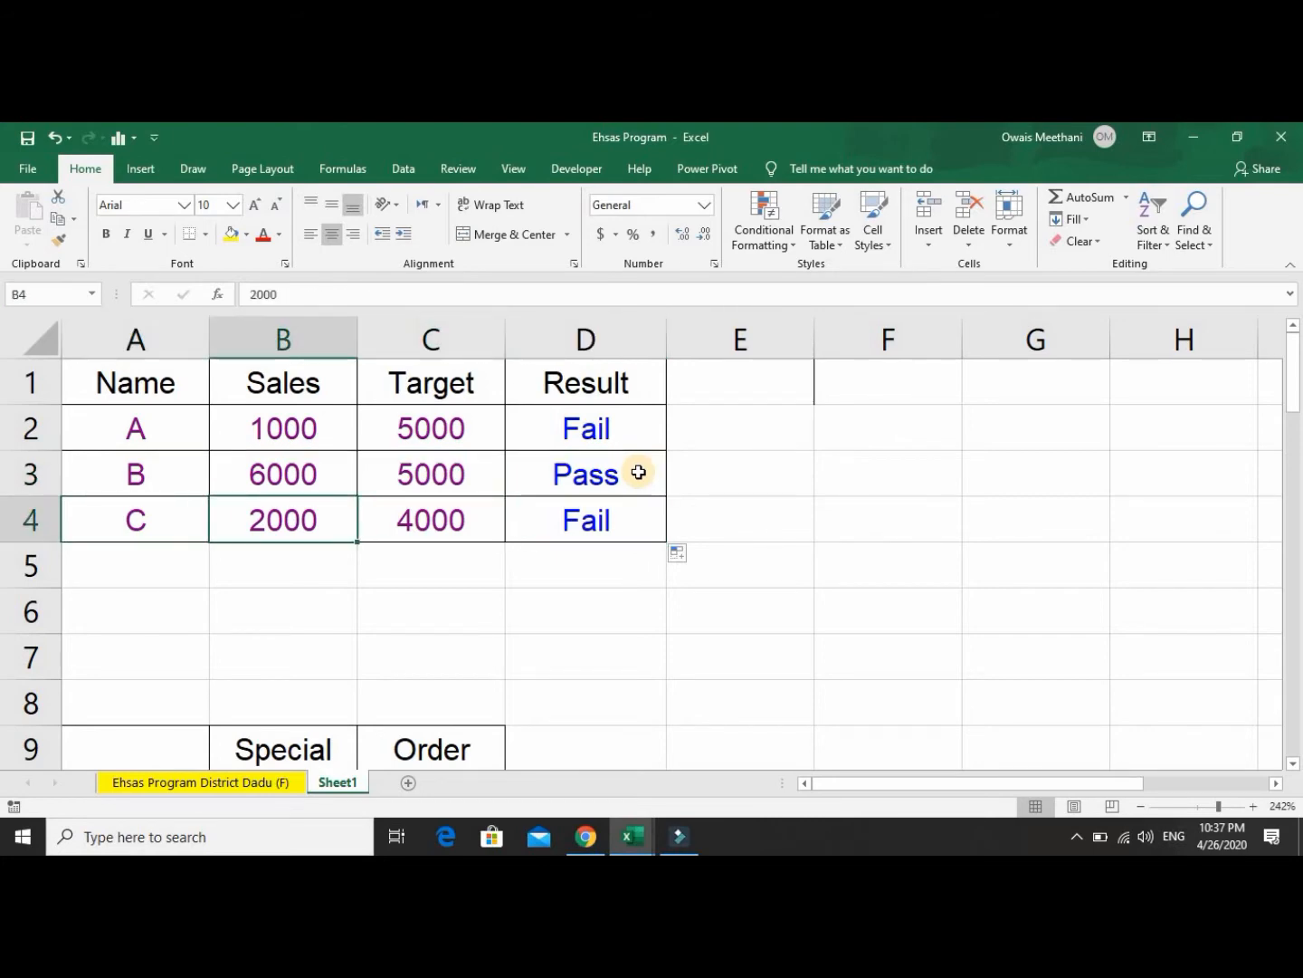
key(Right)
key(Right)
key(Right)
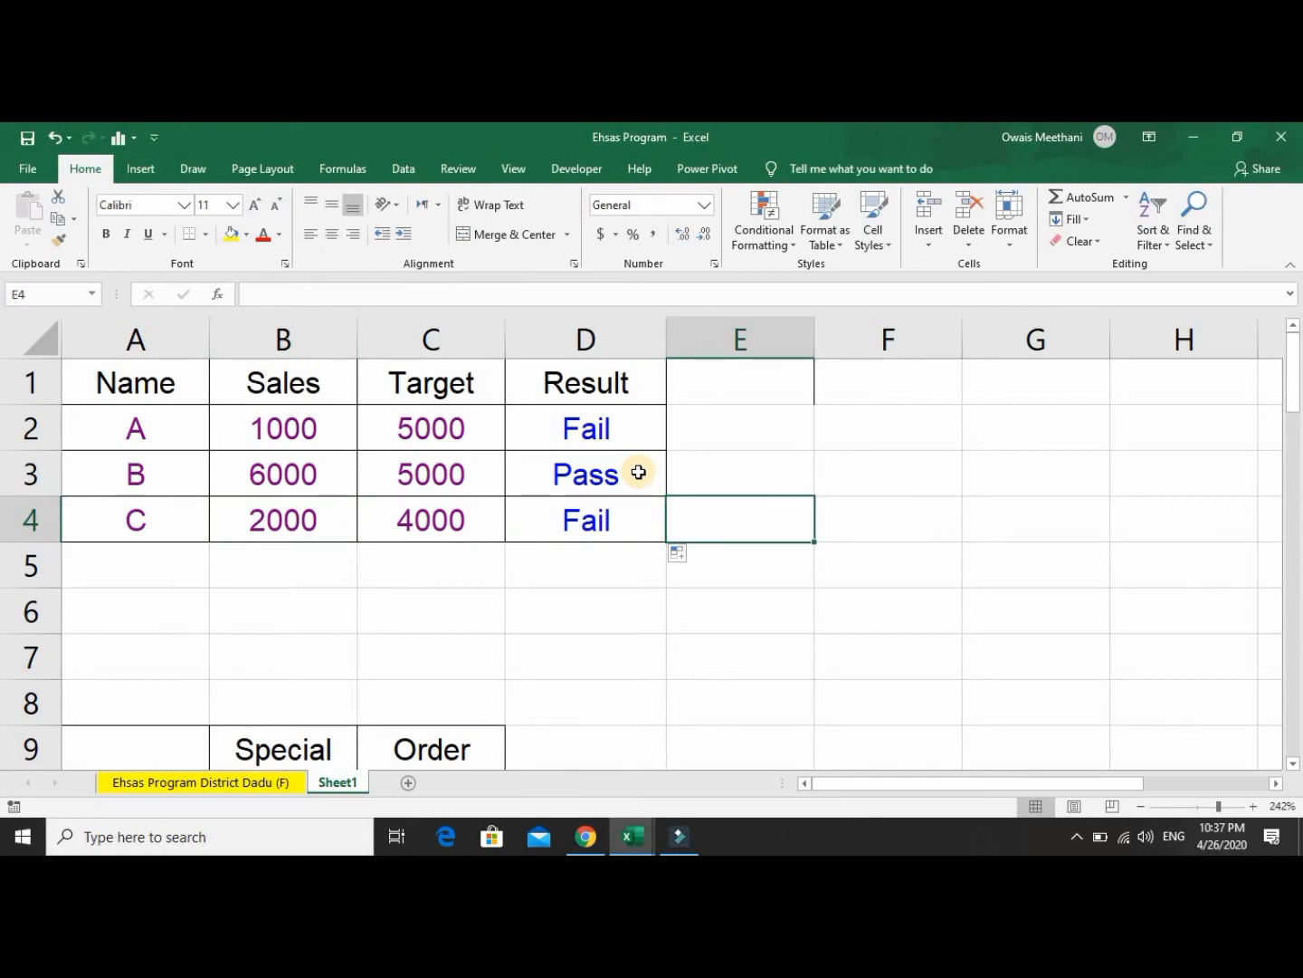
key(Left)
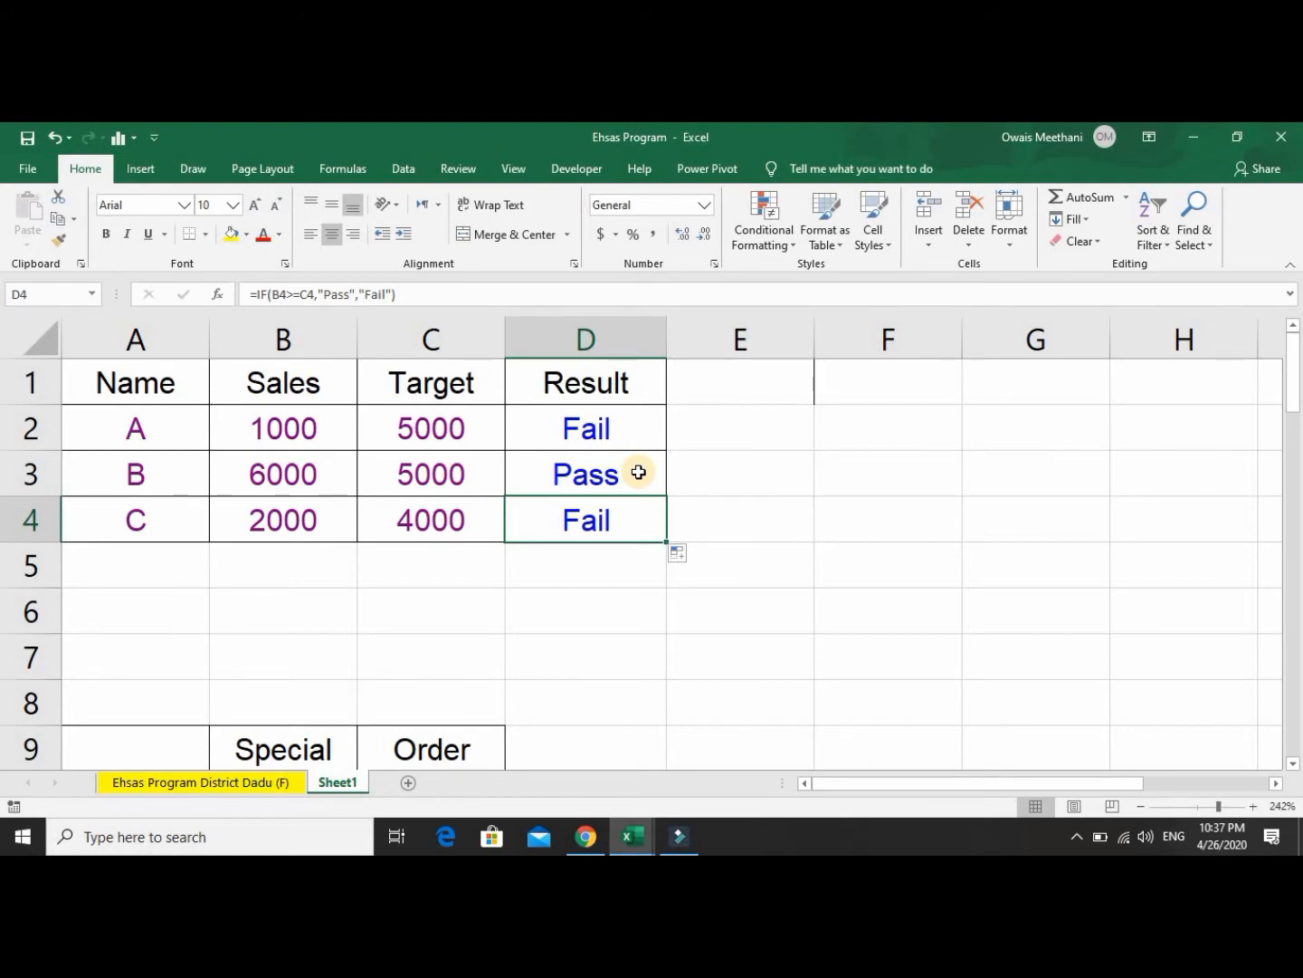
Go down to the product discount table and select the Wood entry in A11.
key(Down)
key(Down)
key(Down)
key(Down)
key(Down)
key(Down)
key(Down)
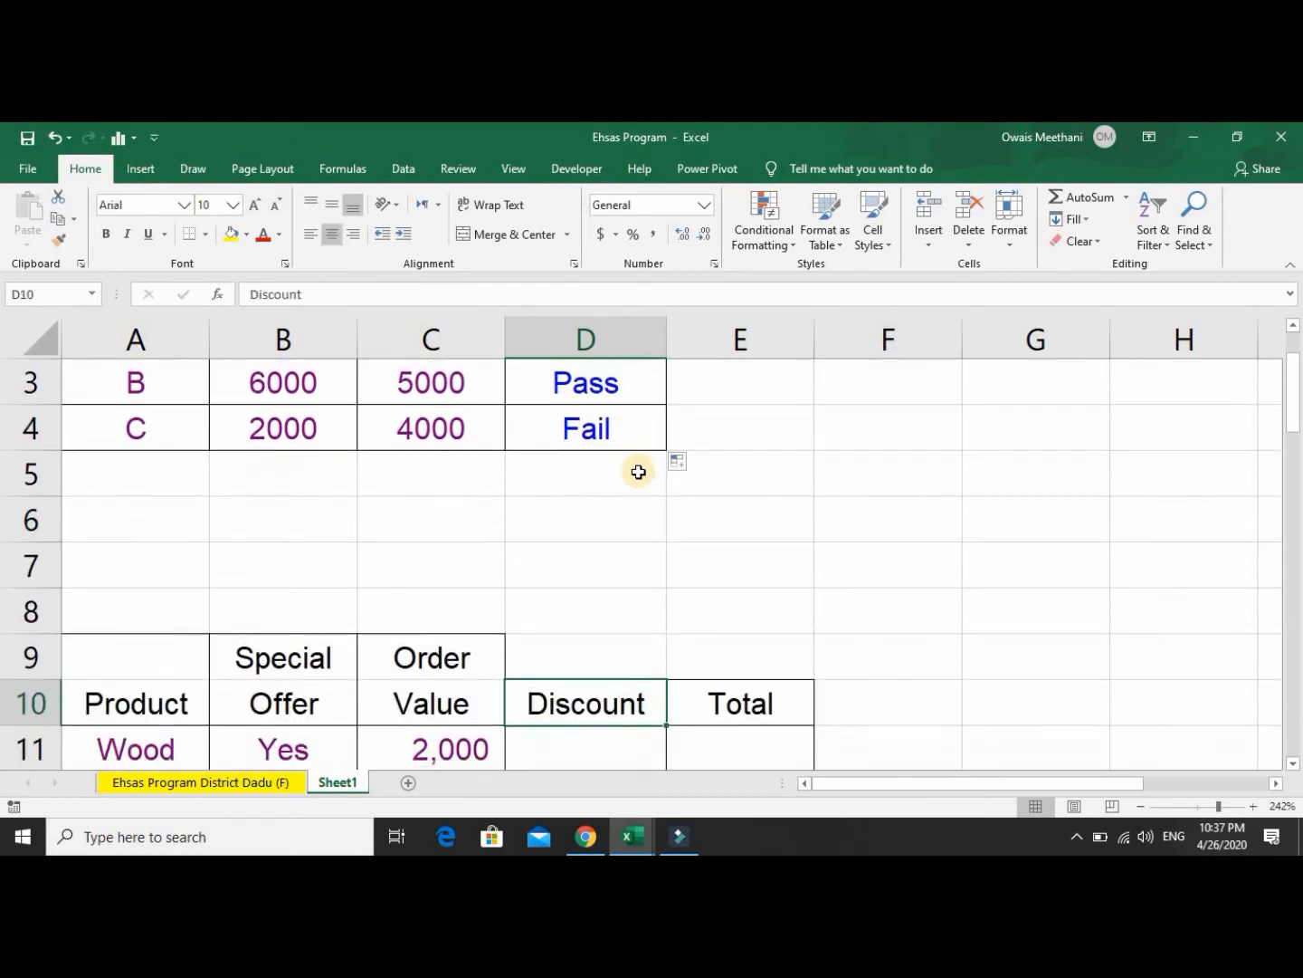
key(Left)
key(Left)
key(Left)
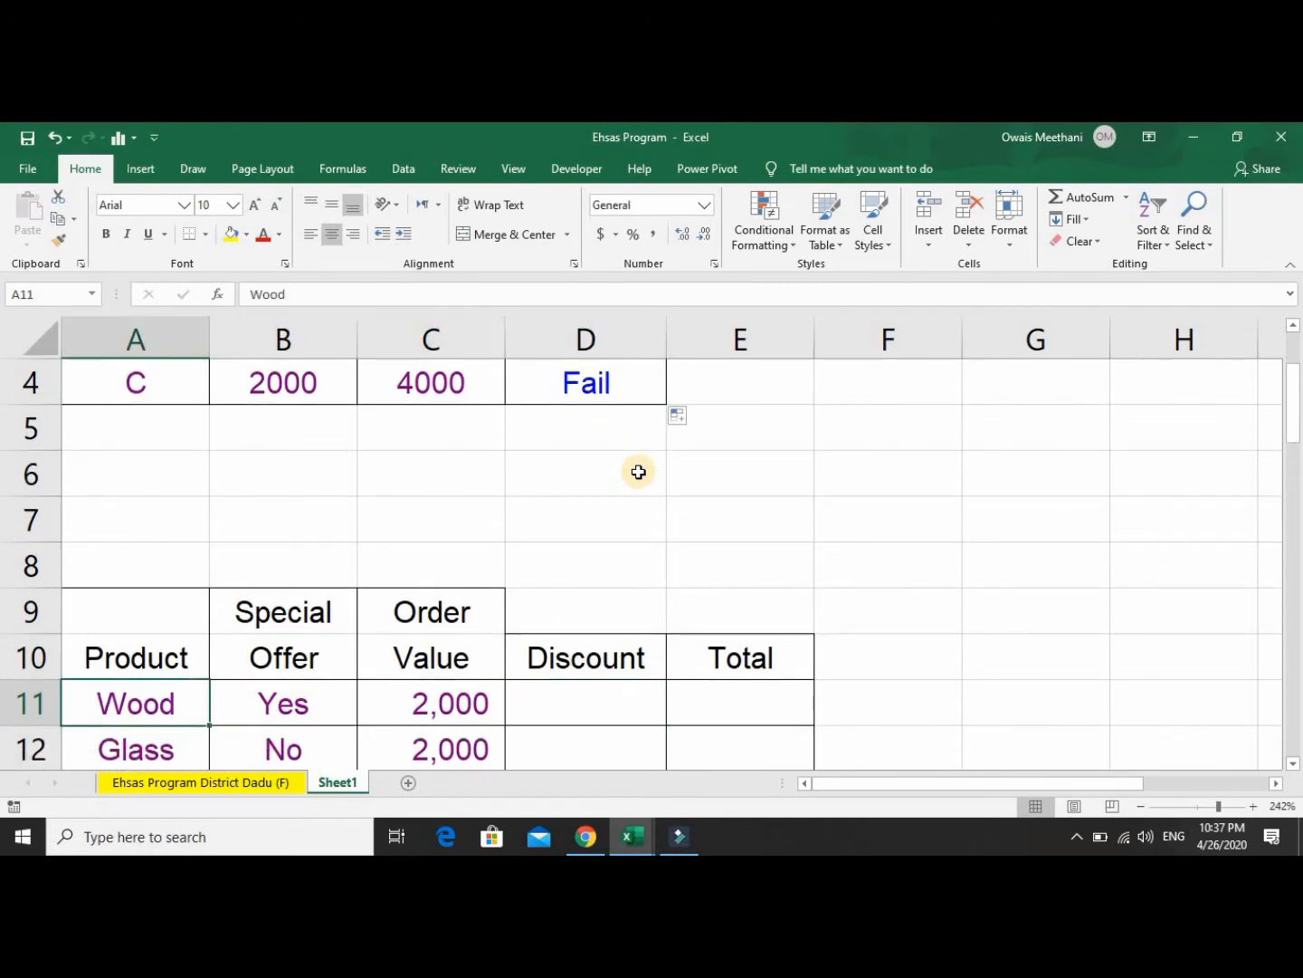
Note the discount criteria beside the Wood row by entering YES in G11 and 2000 in H11.
key(Right)
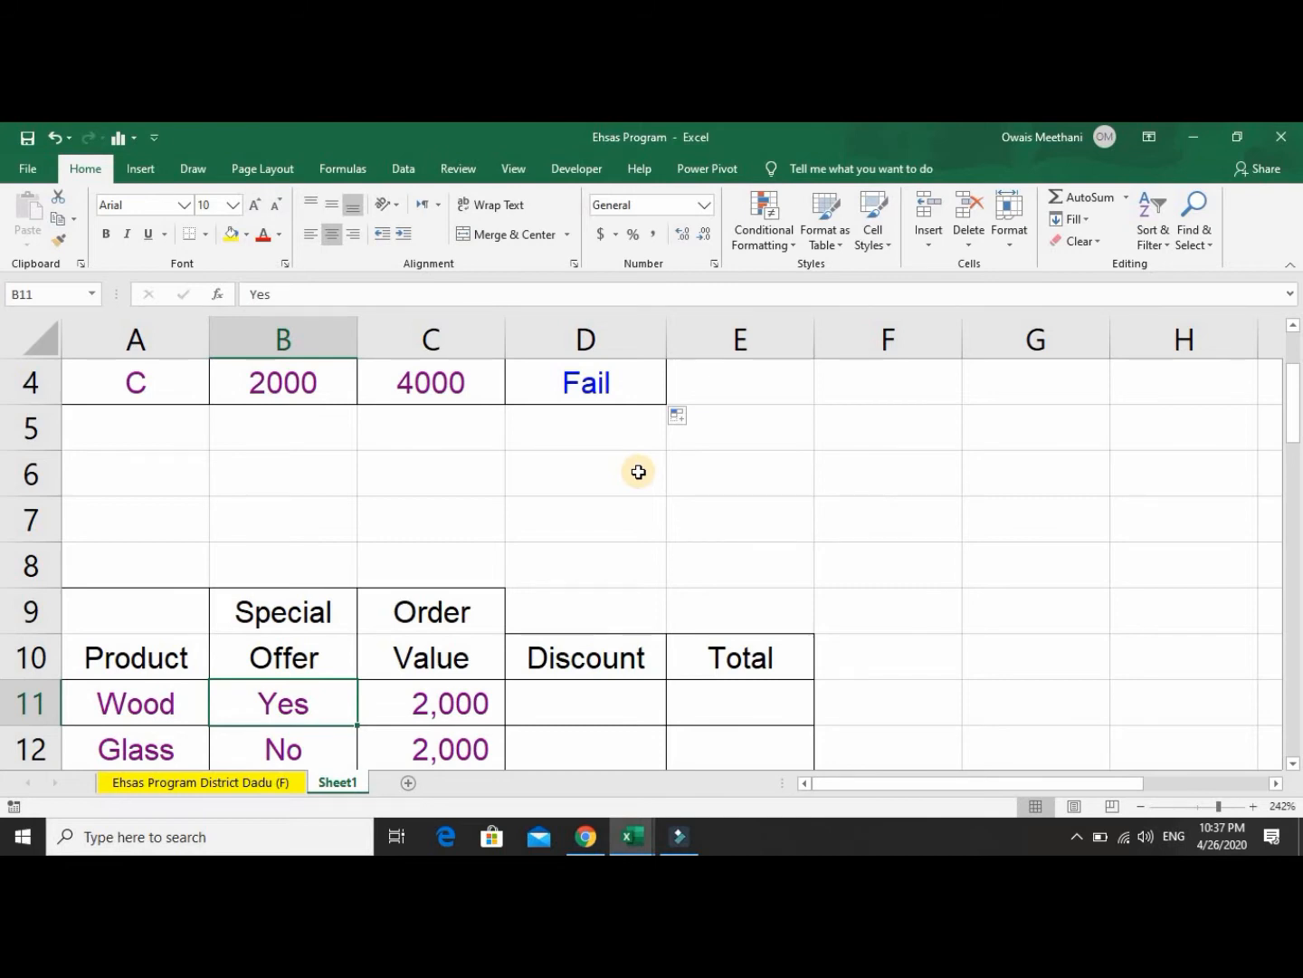
key(Right)
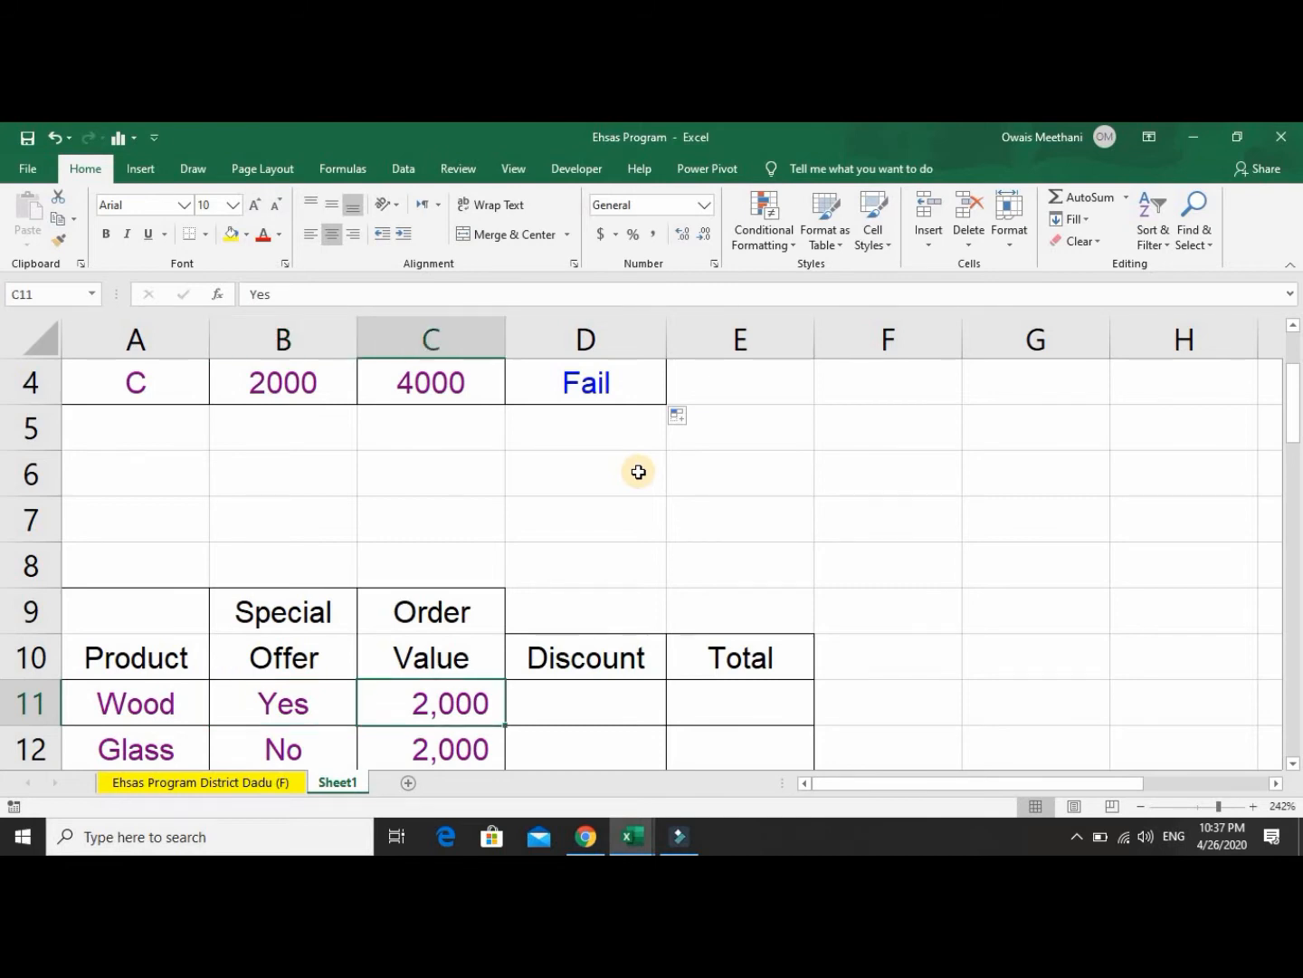
key(Right)
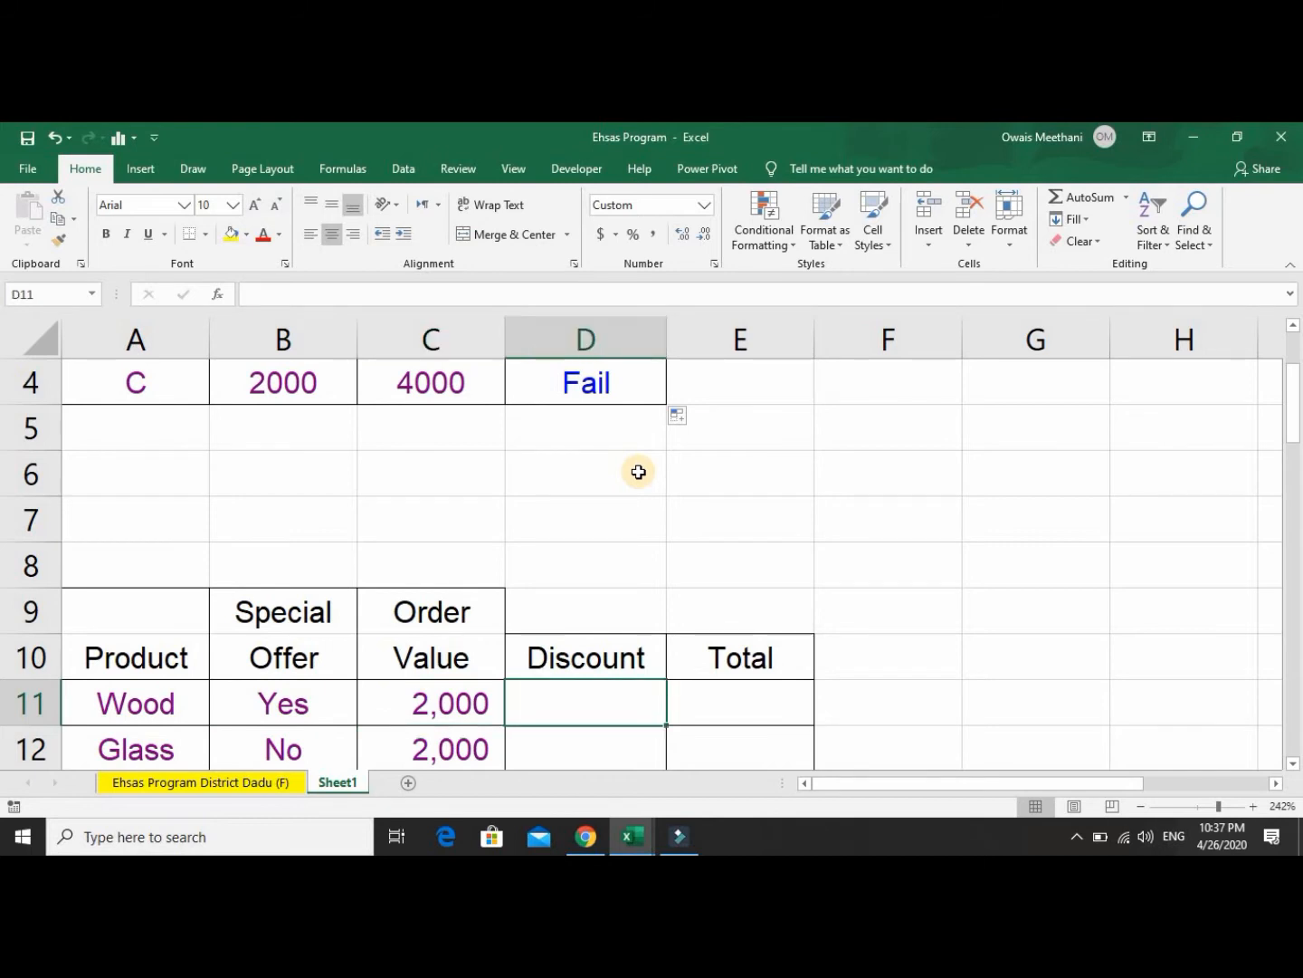
key(Right)
key(Right)
key(Right)
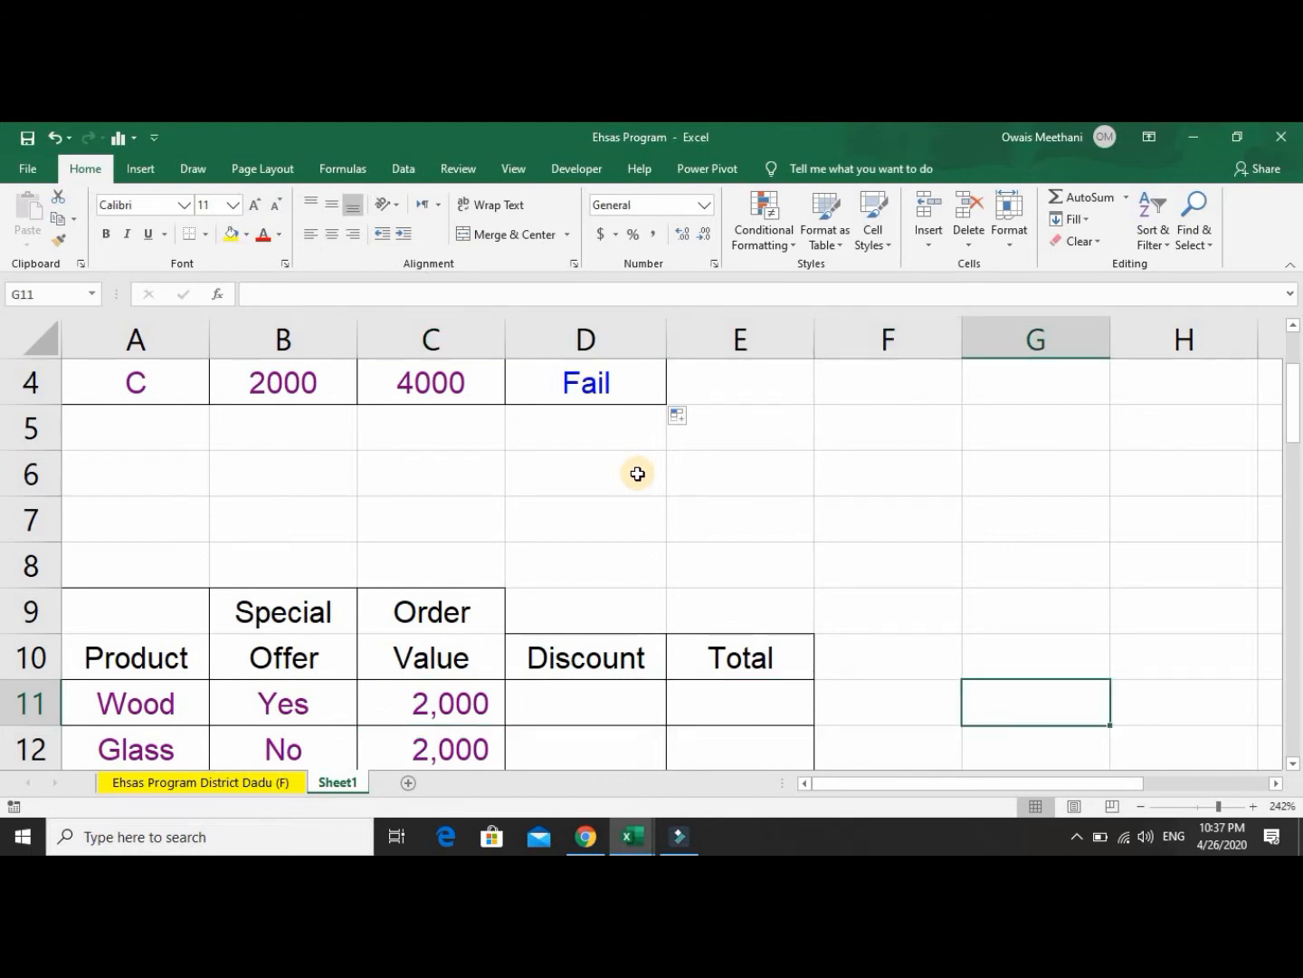
text(YES)
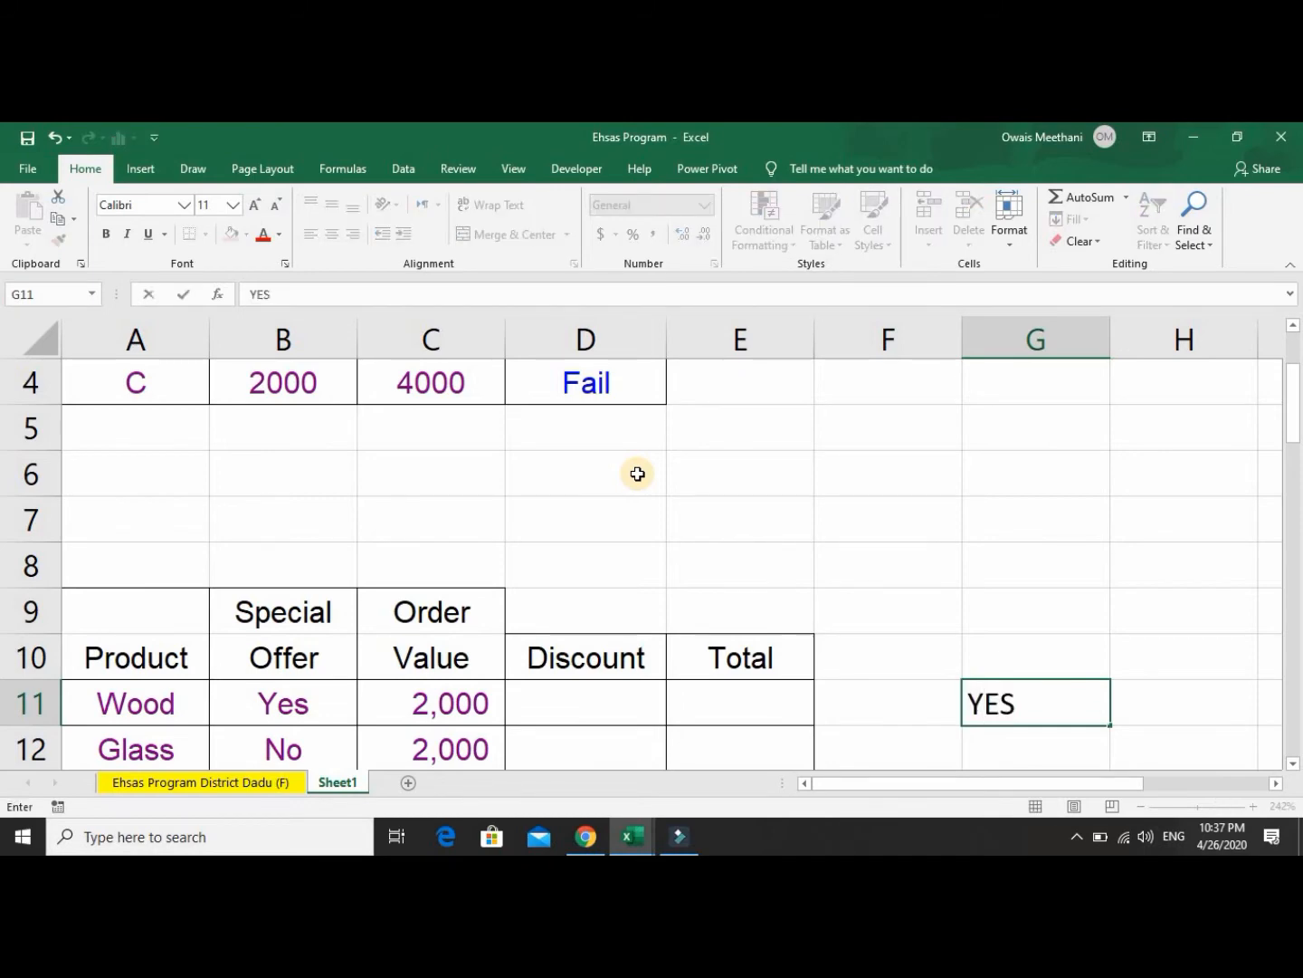
key(Right)
text(2000)
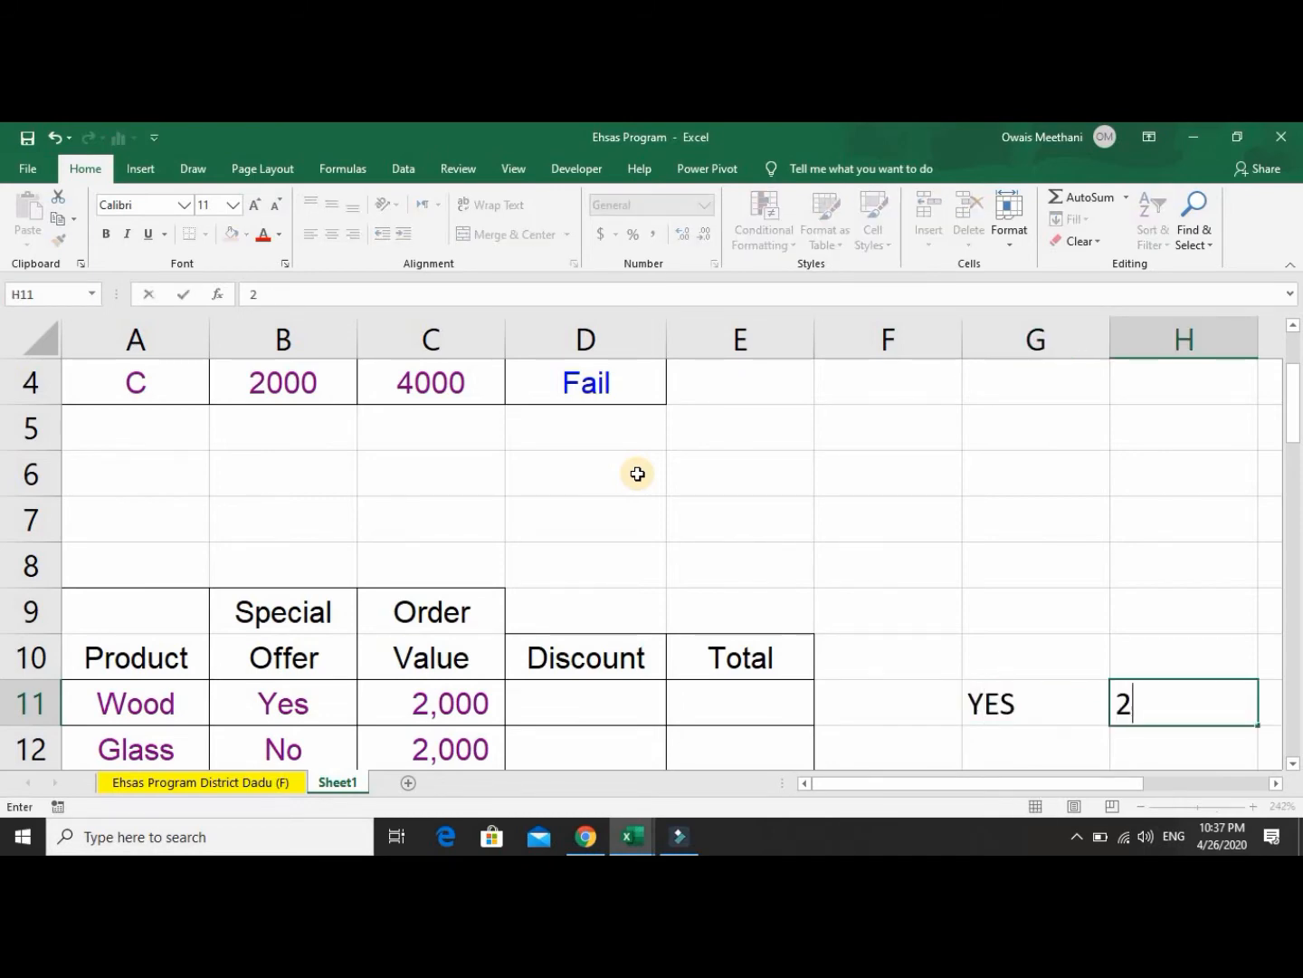
key(Return)
Enter the formula =IF(AND(B11="Yes",C11>=2000),C11*5%,0) in D11 to calculate the discount for Wood.
key(Up)
key(Left)
key(Left)
key(Left)
key(Left)
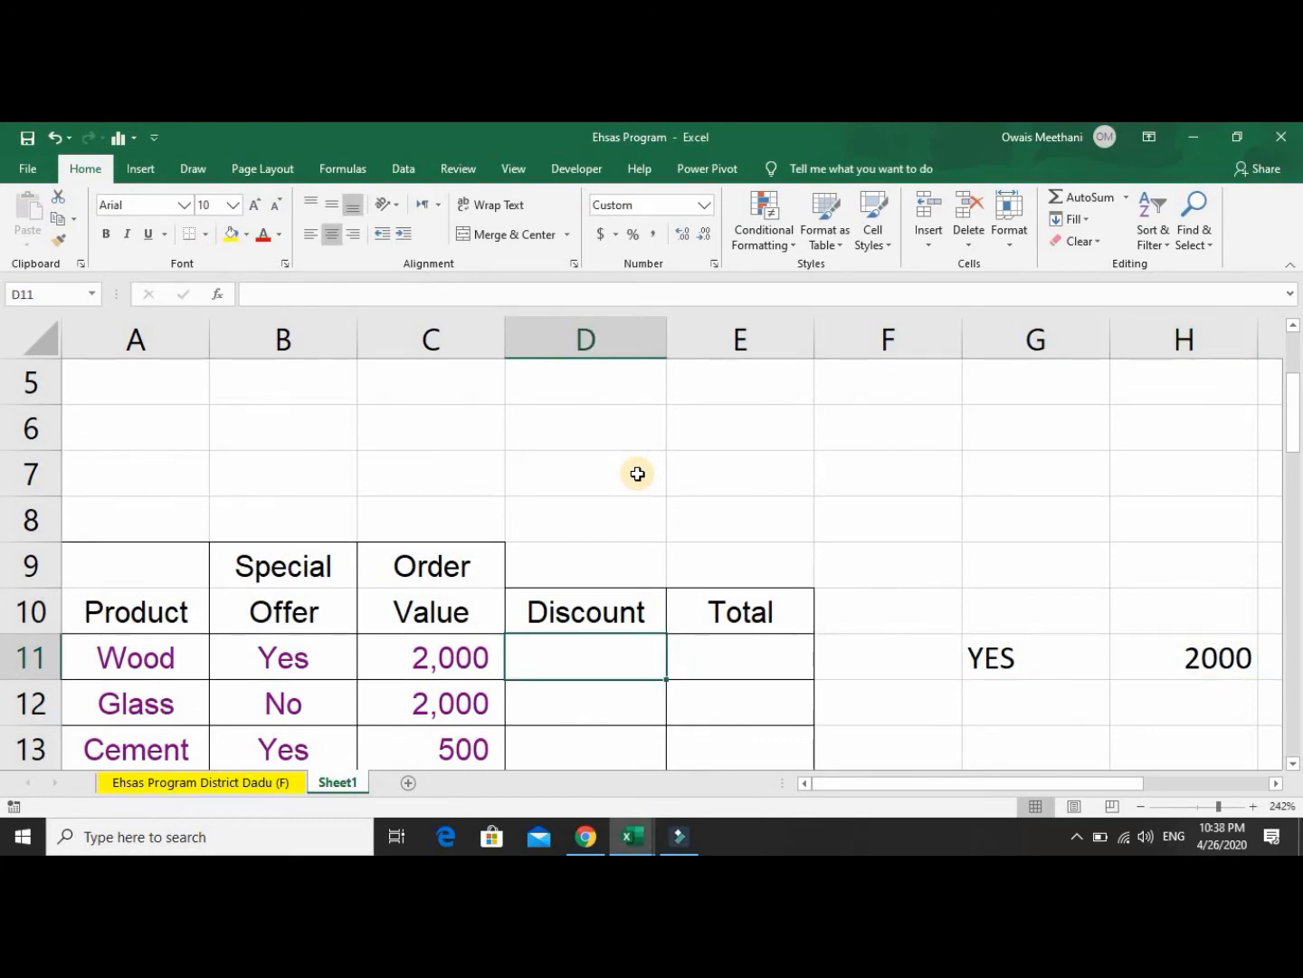
text(=if)
key(Tab)
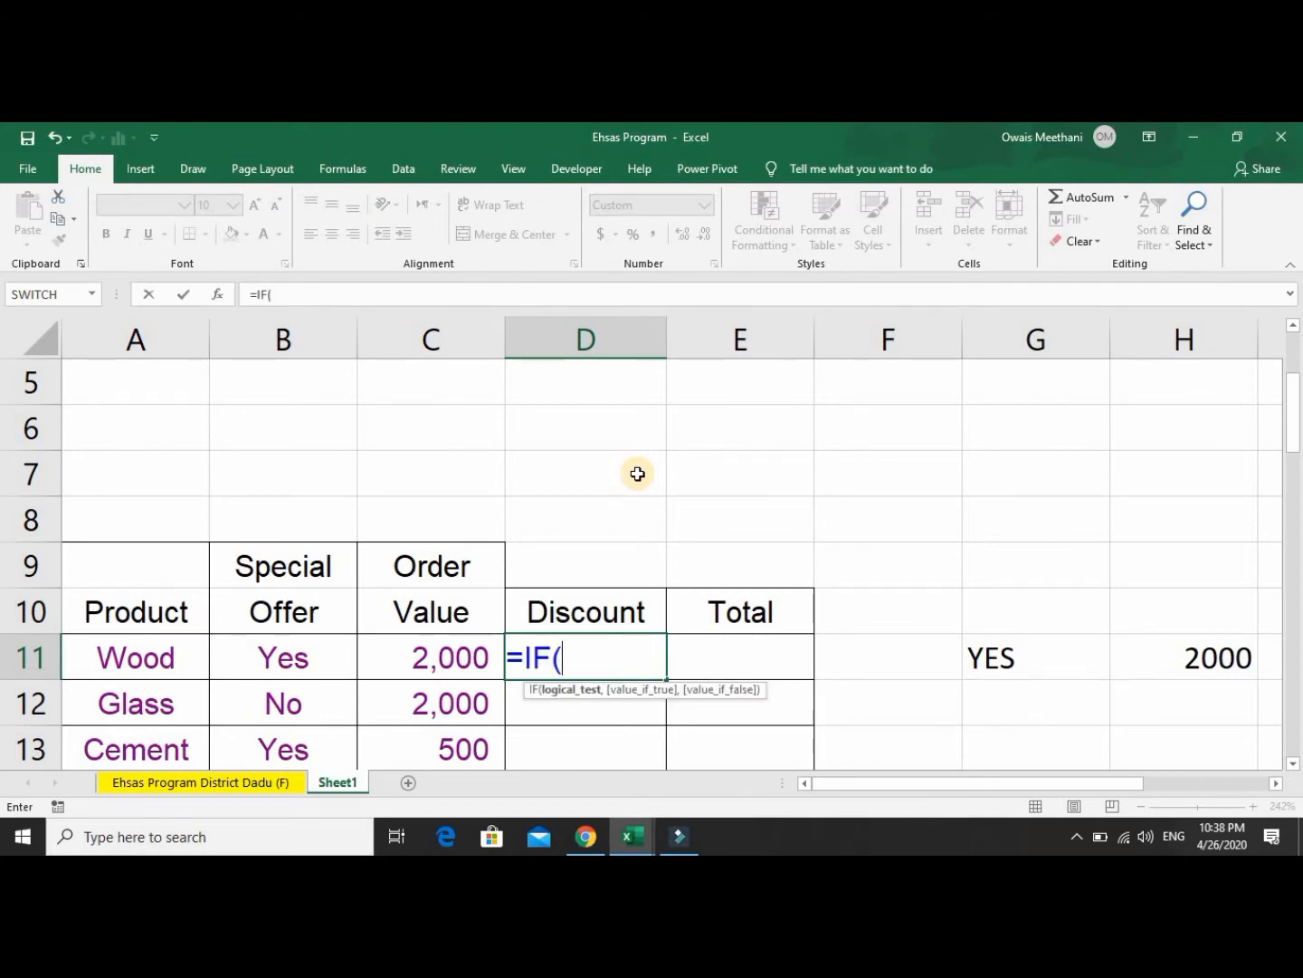
text(and)
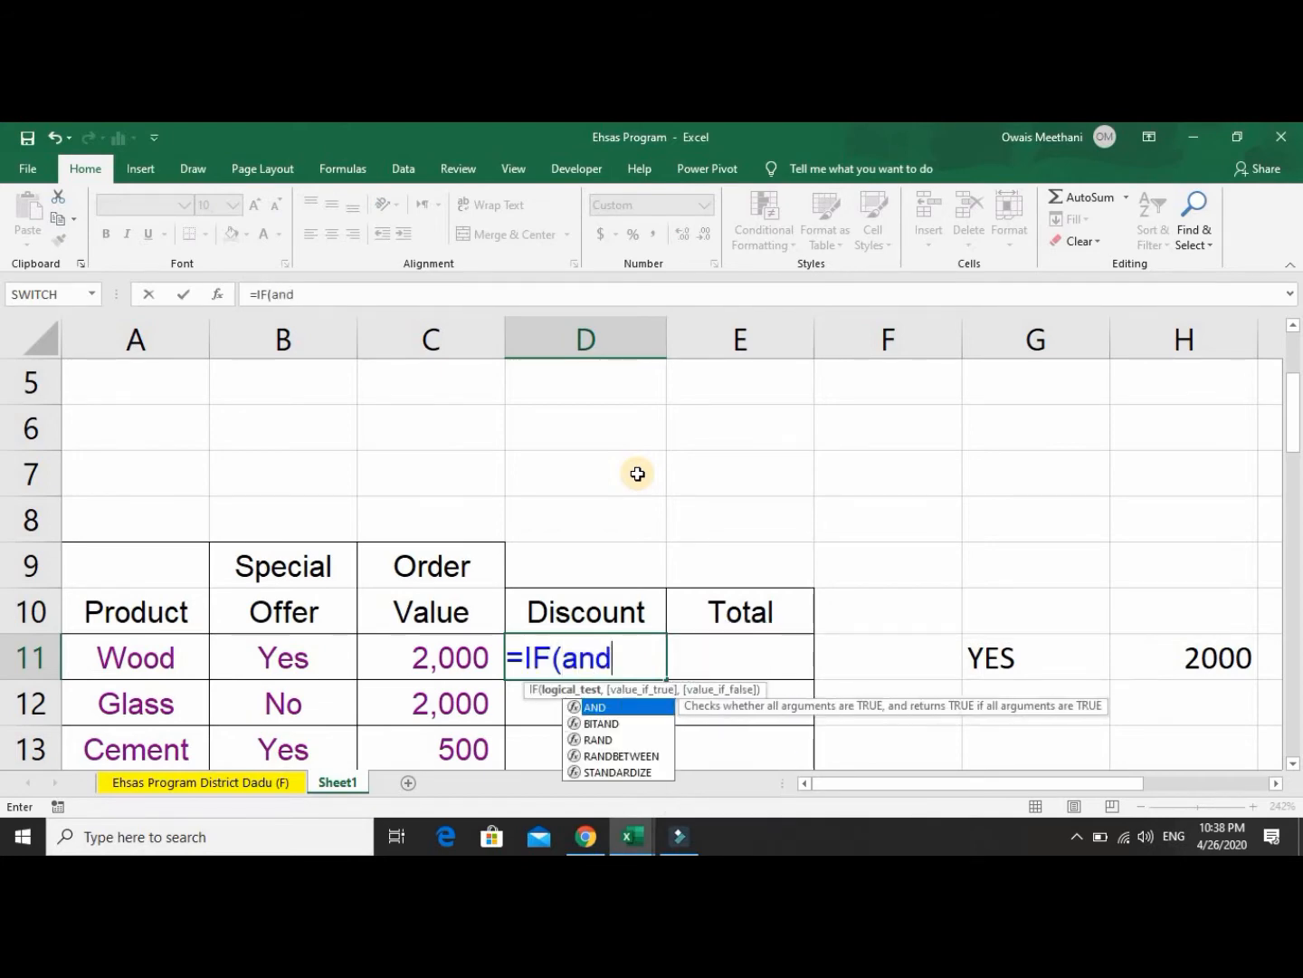
key(Tab)
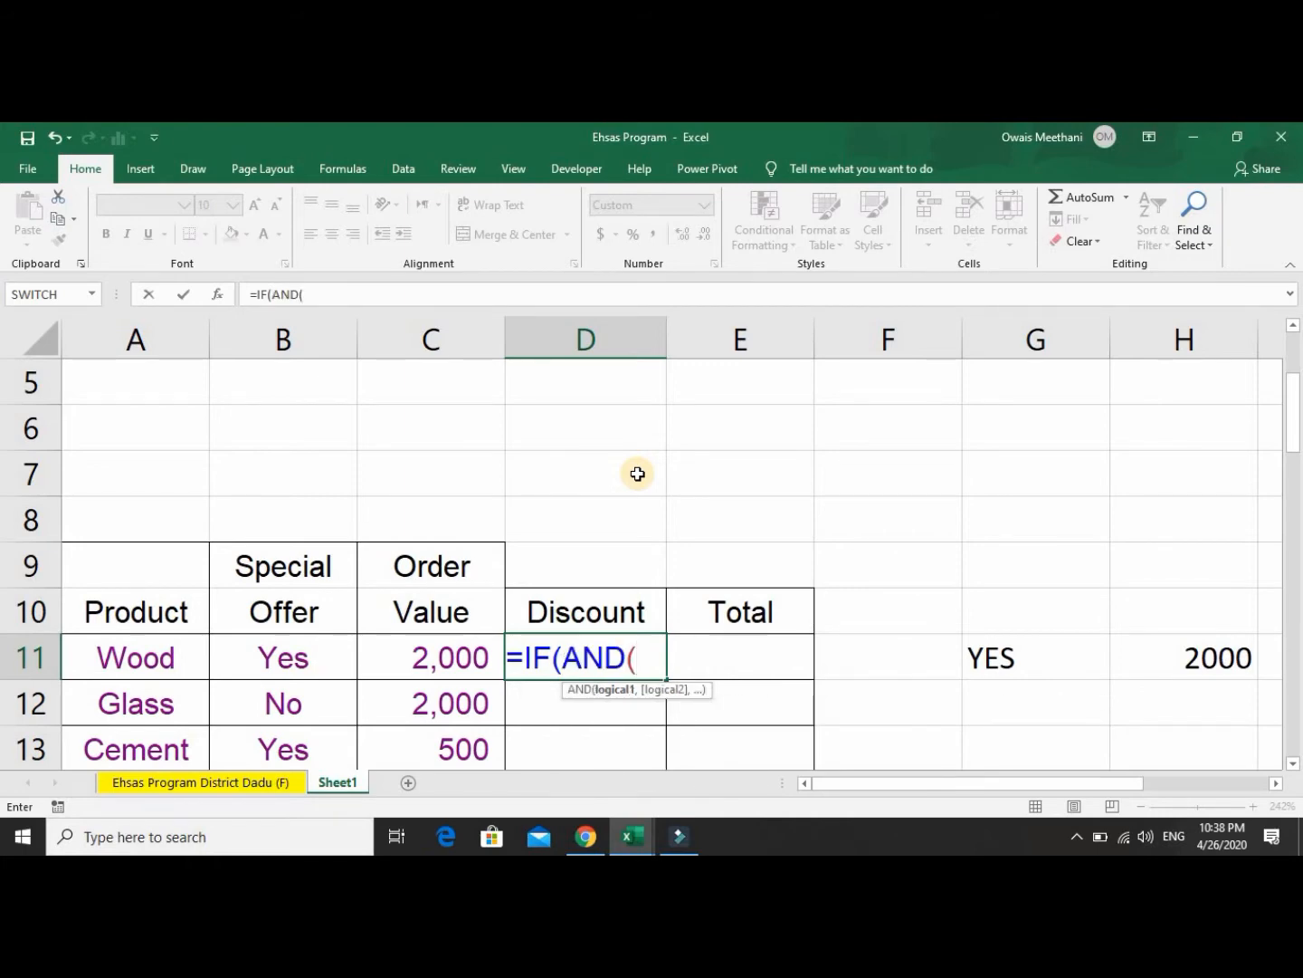
key(Left)
key(Left)
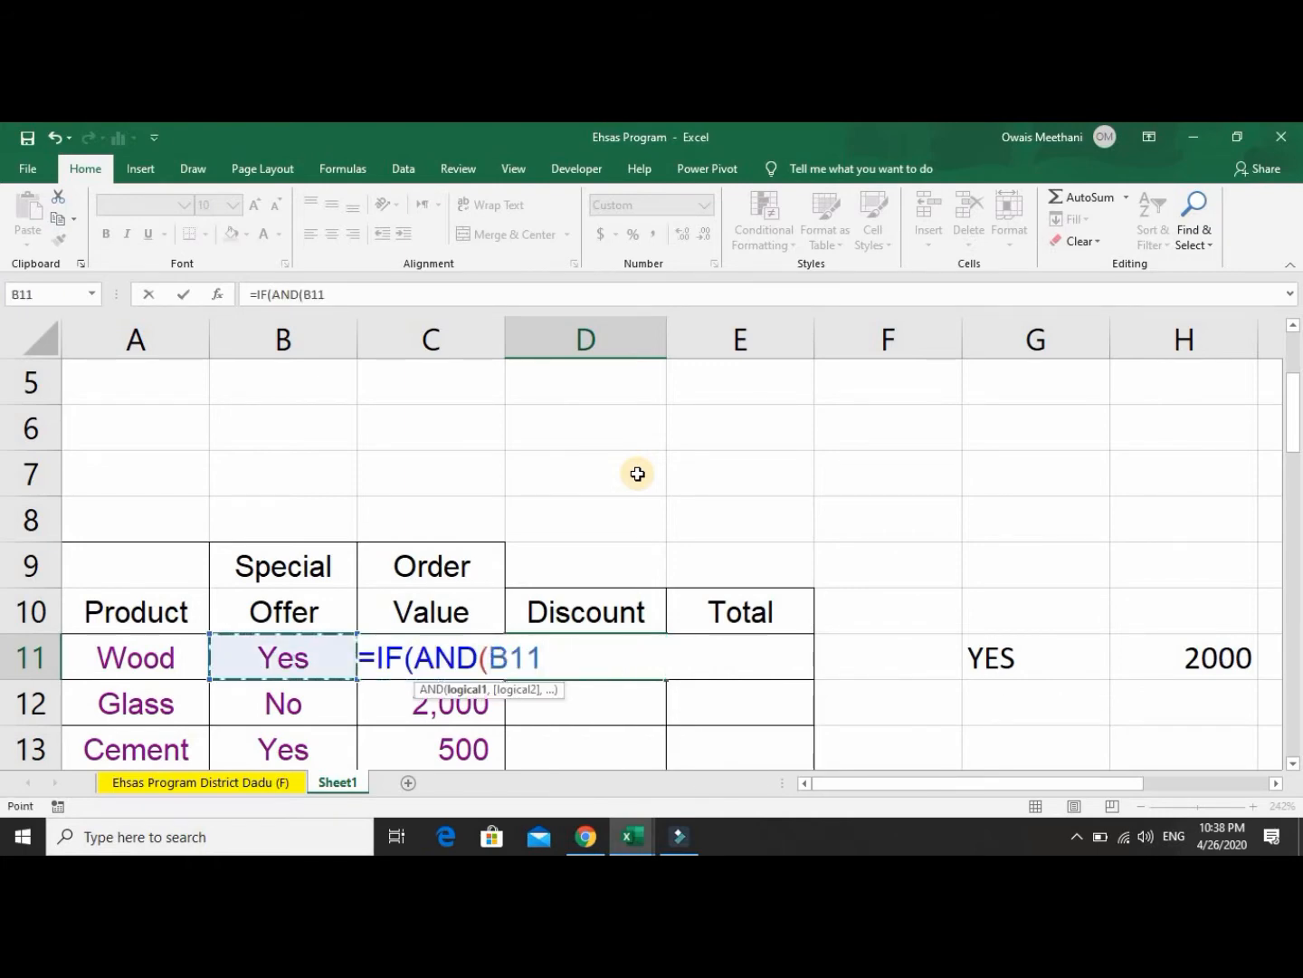
text(=)
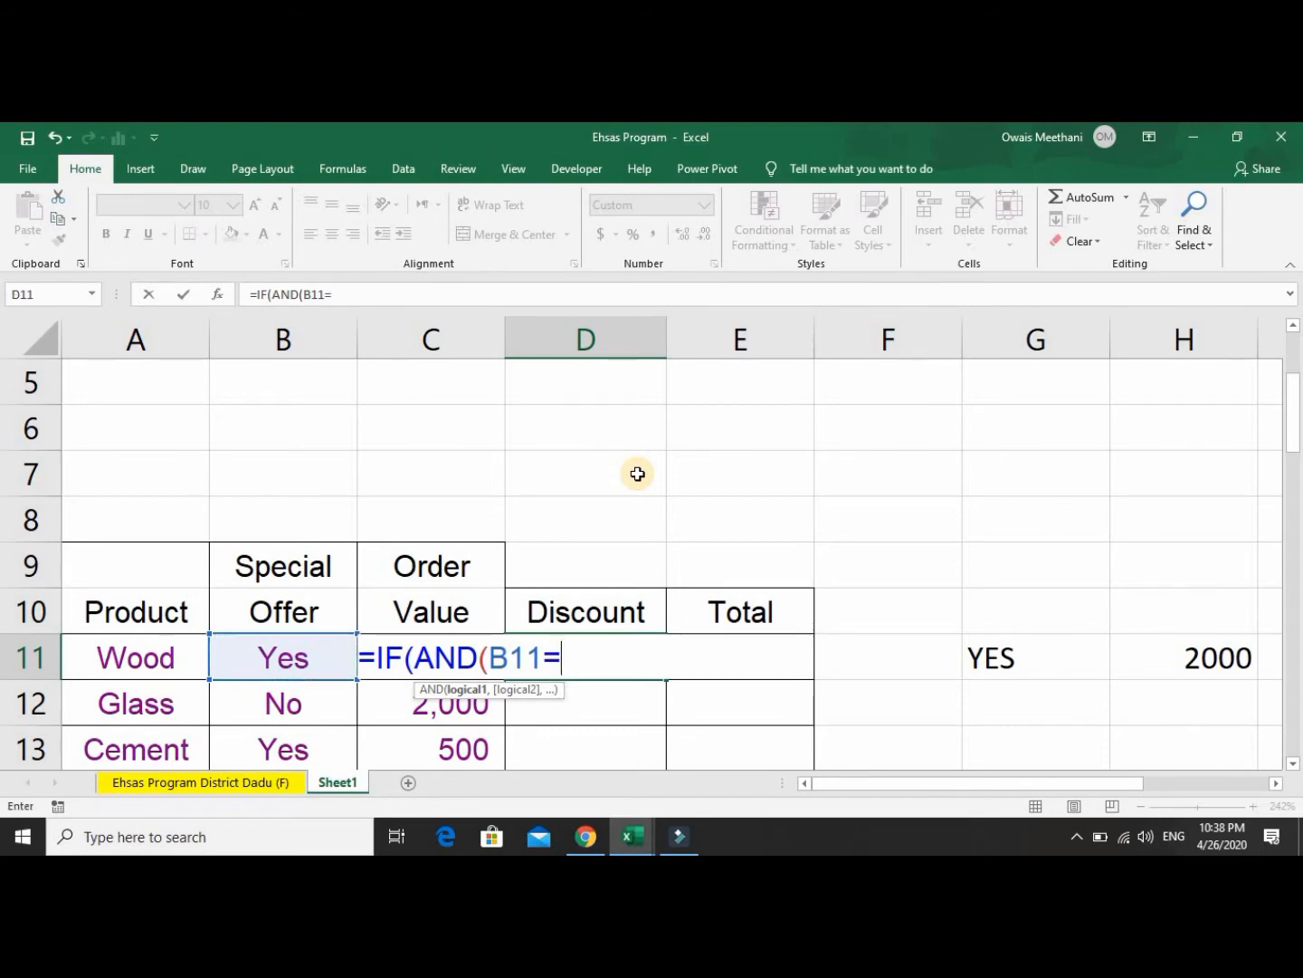
text("Yes)
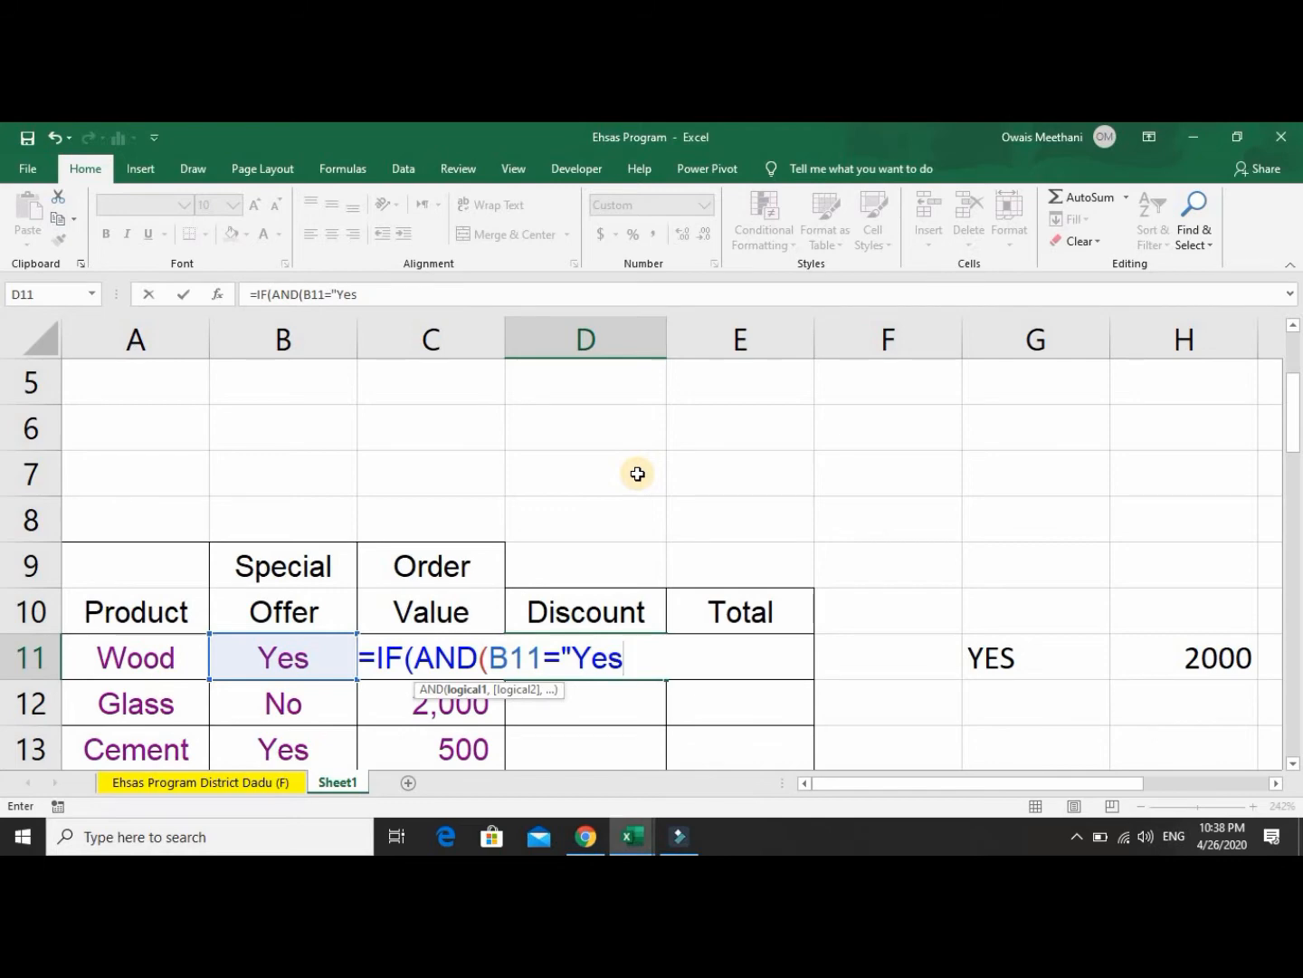
text(",)
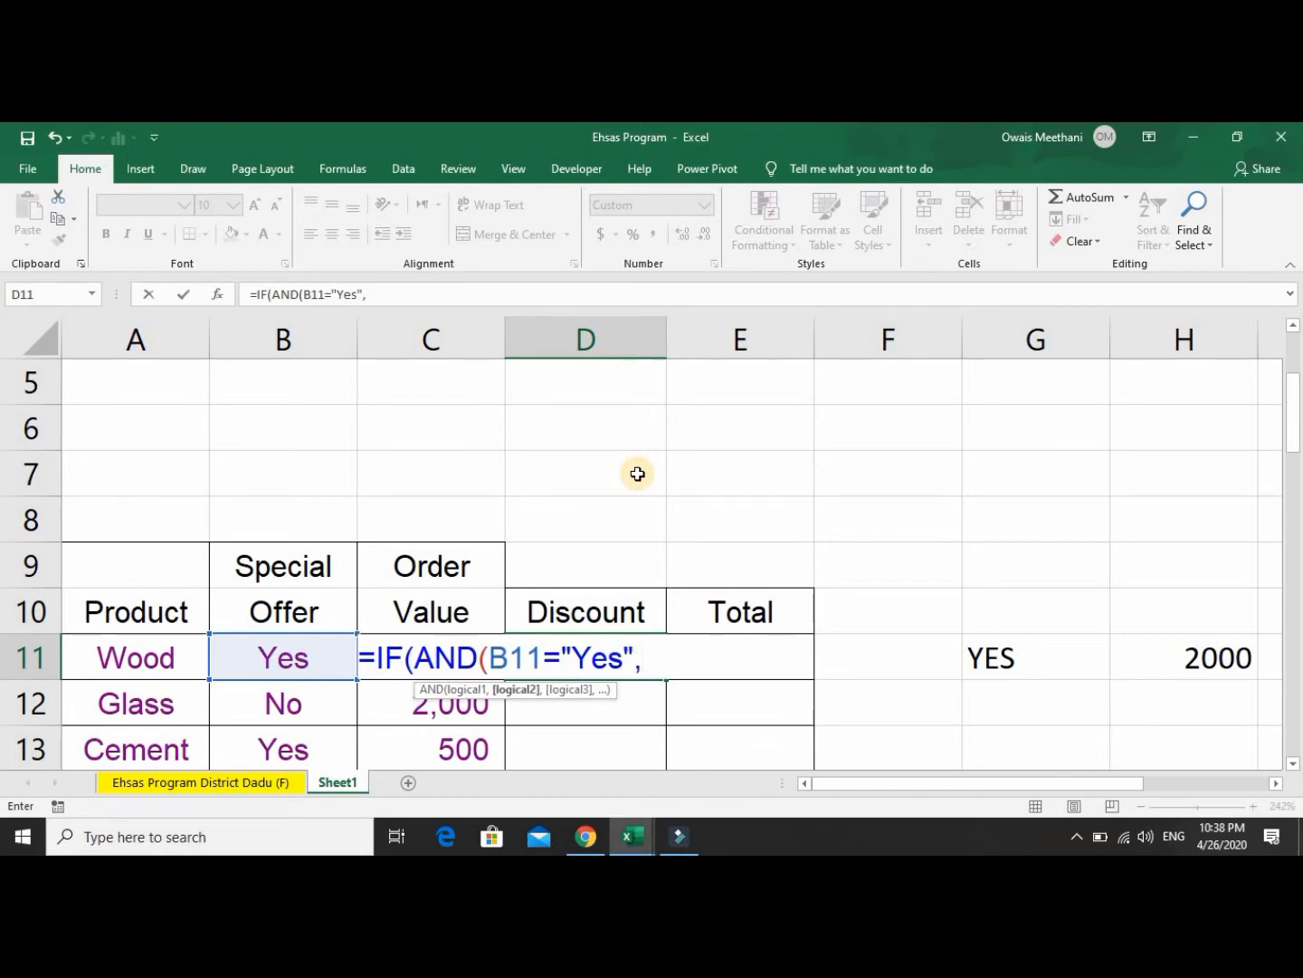
key(Left)
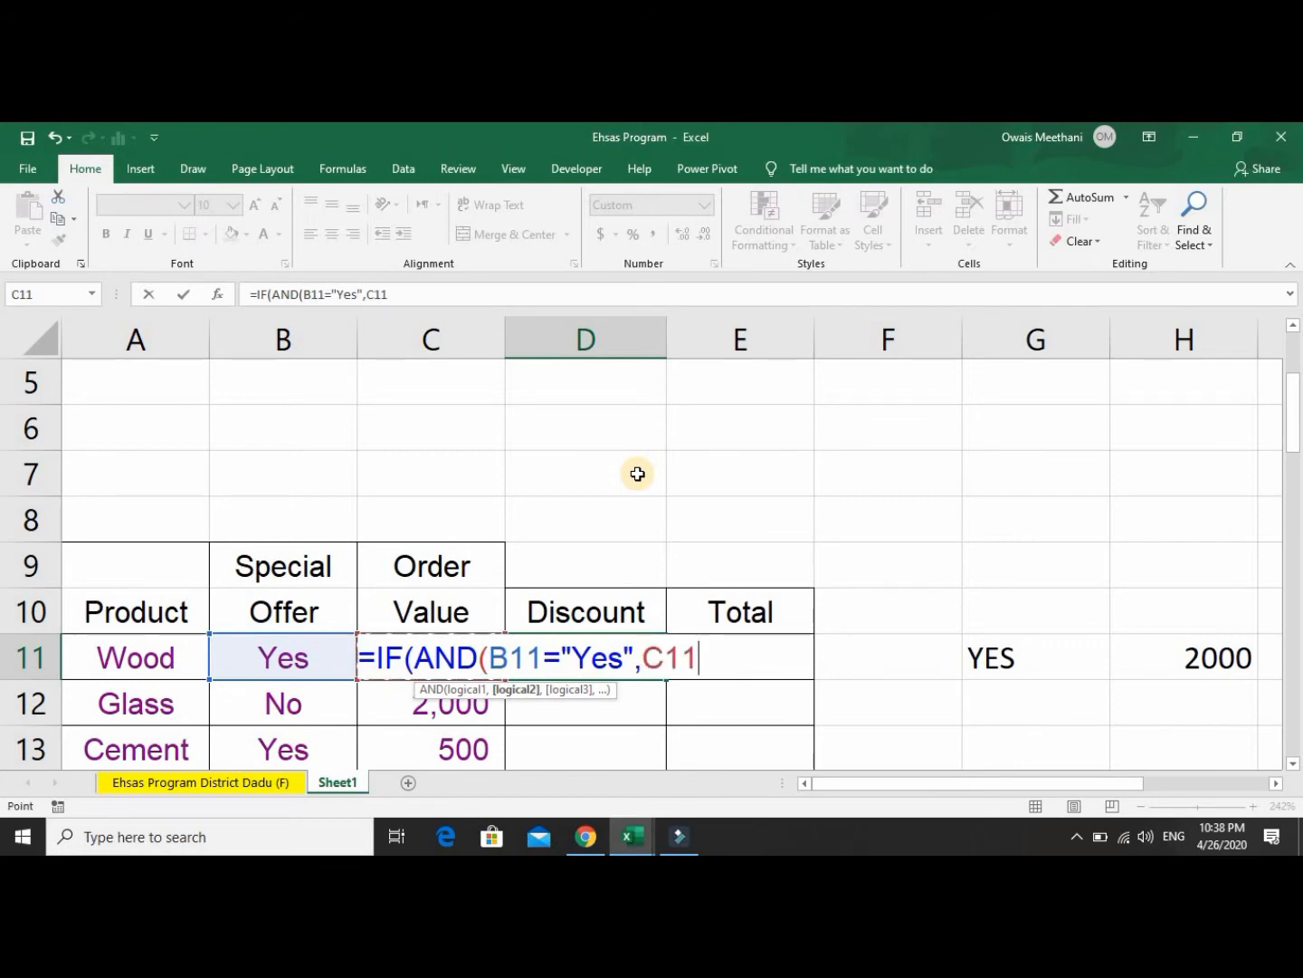
text(>=2)
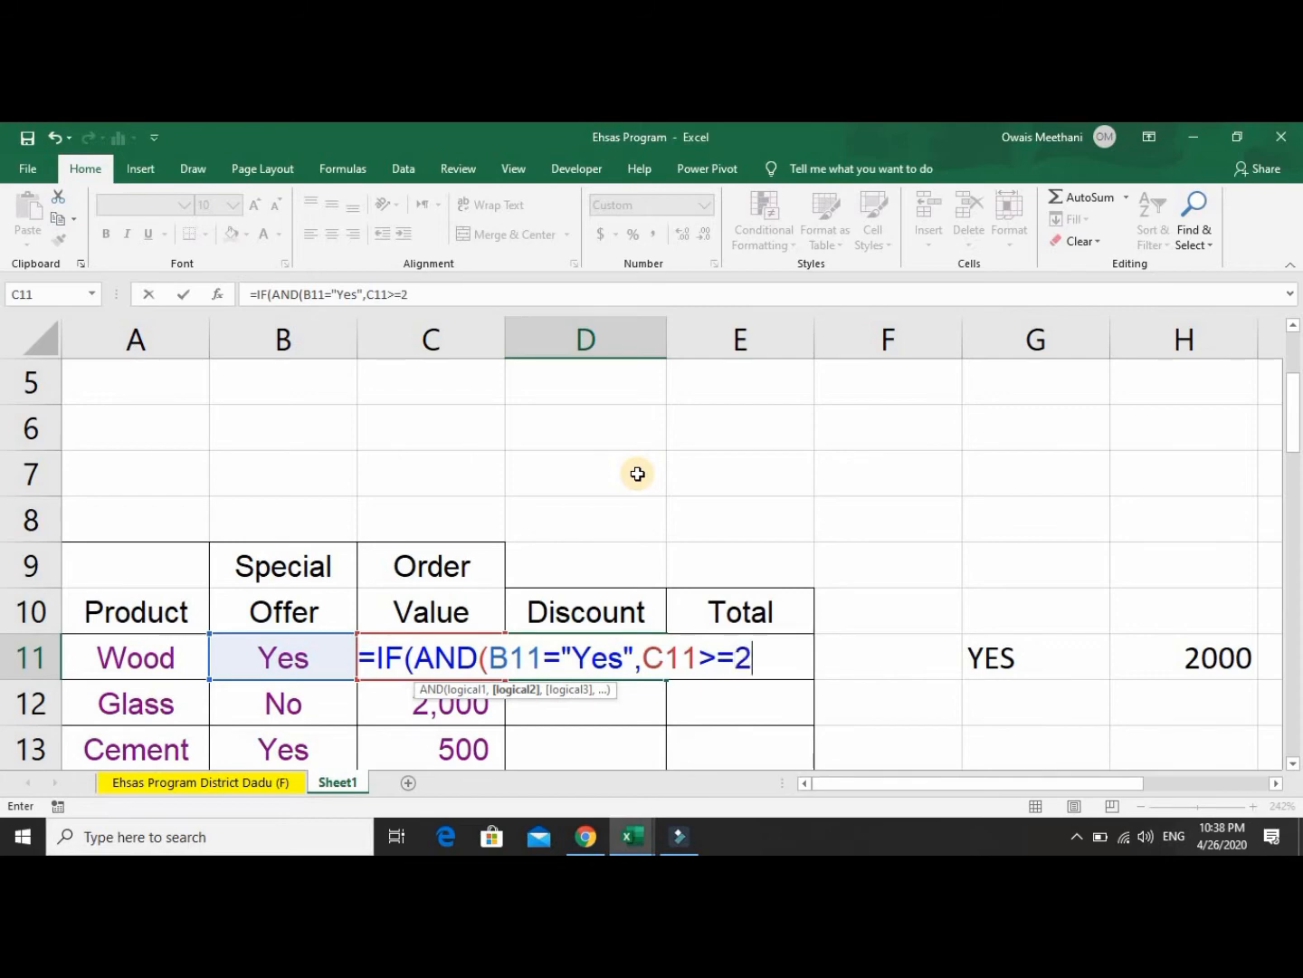
text(000),)
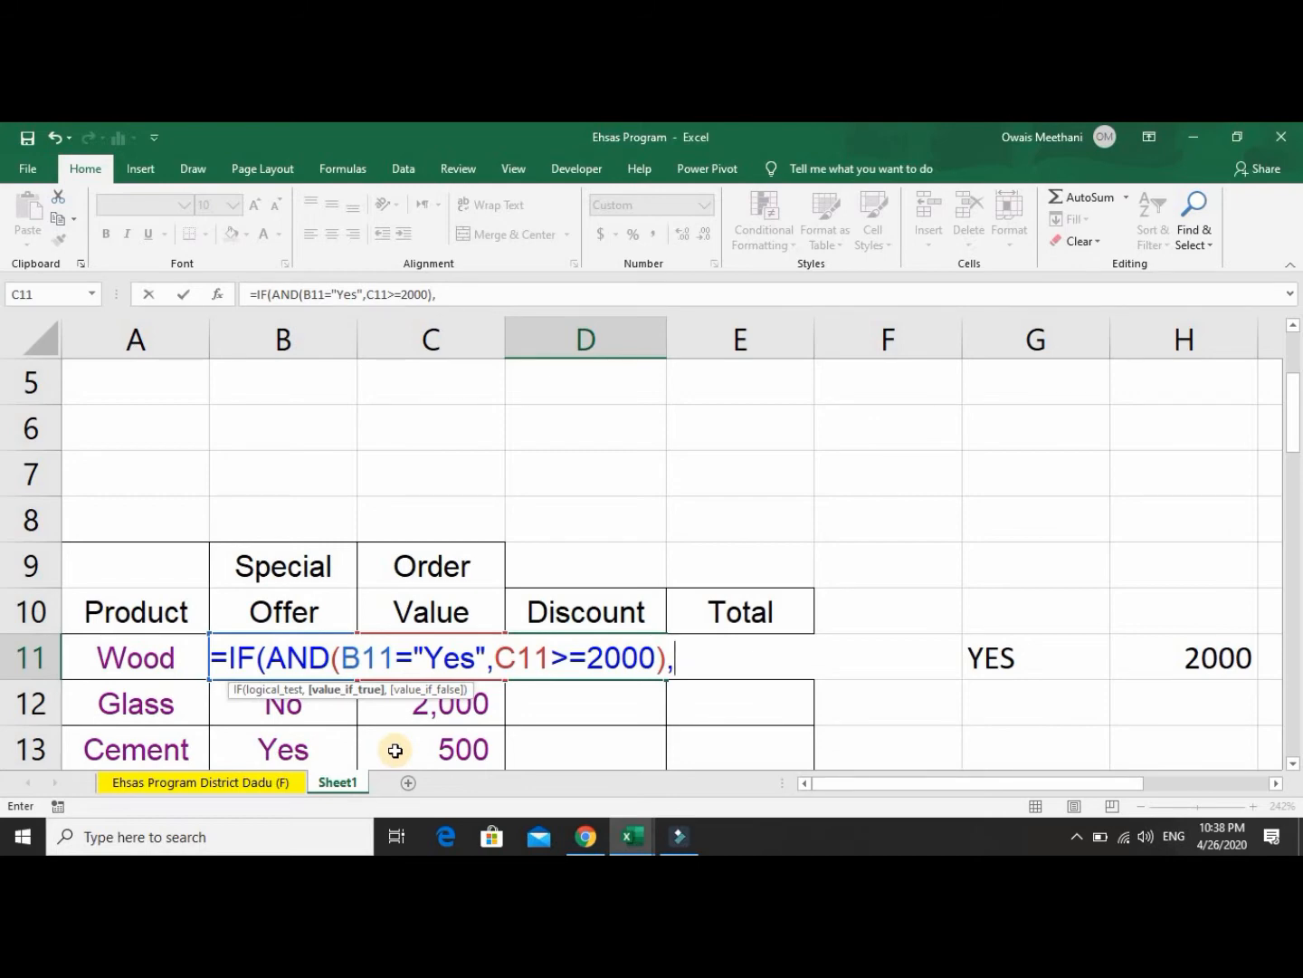
key(Left)
text(*5)
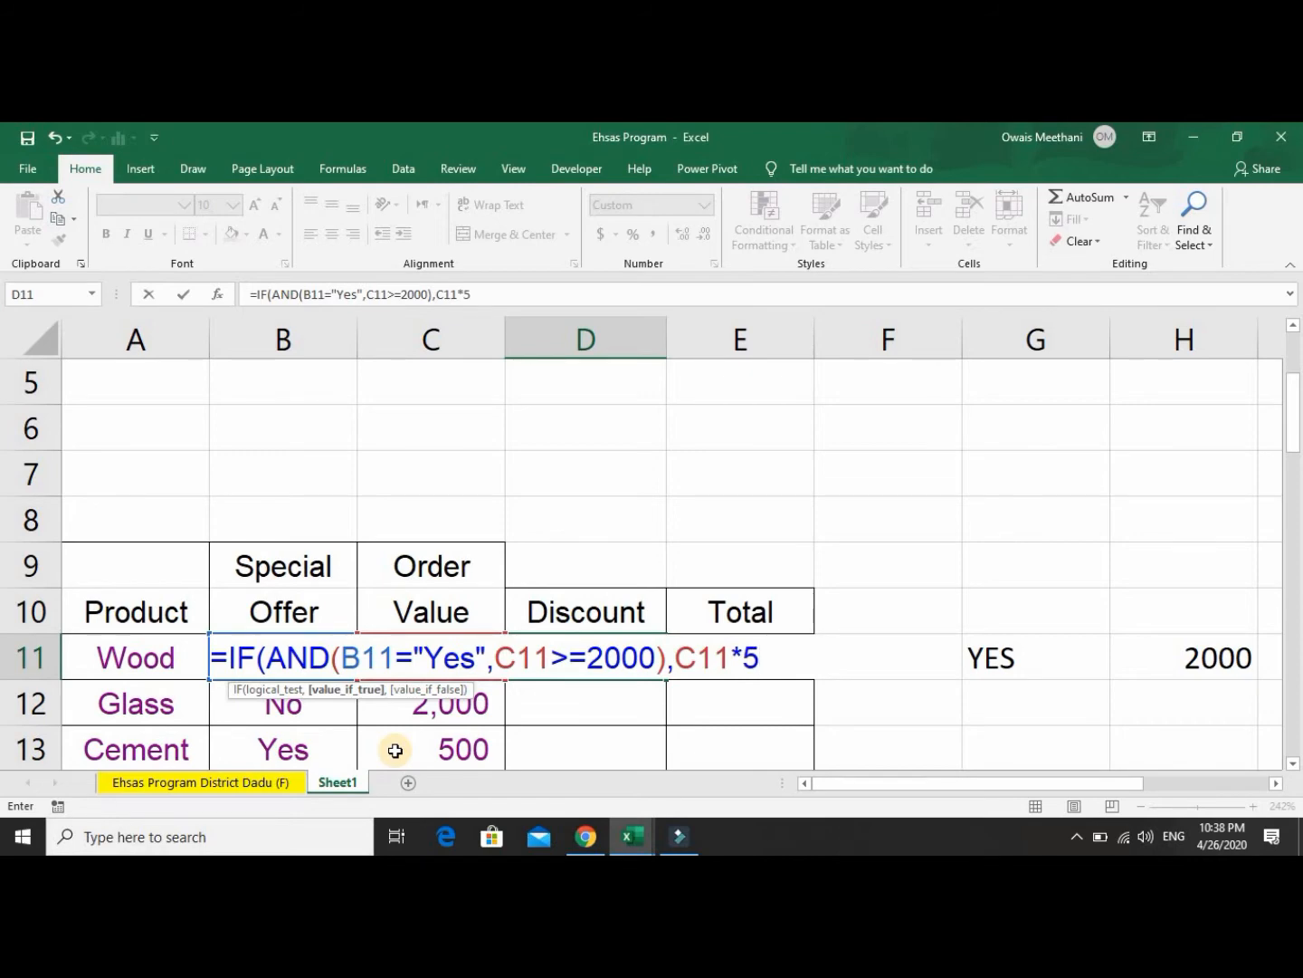
text(%,)
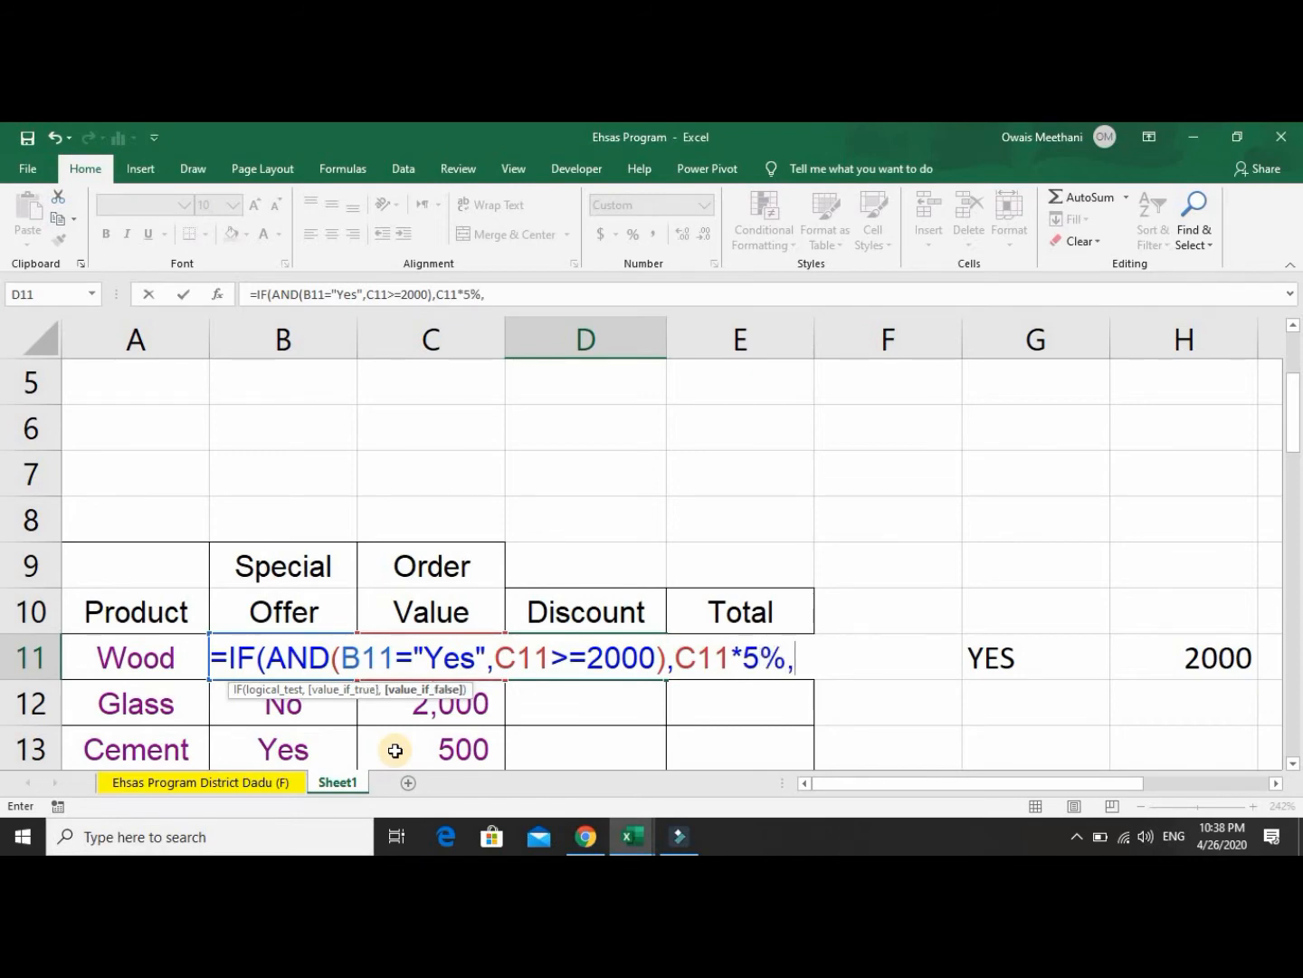
text(0))
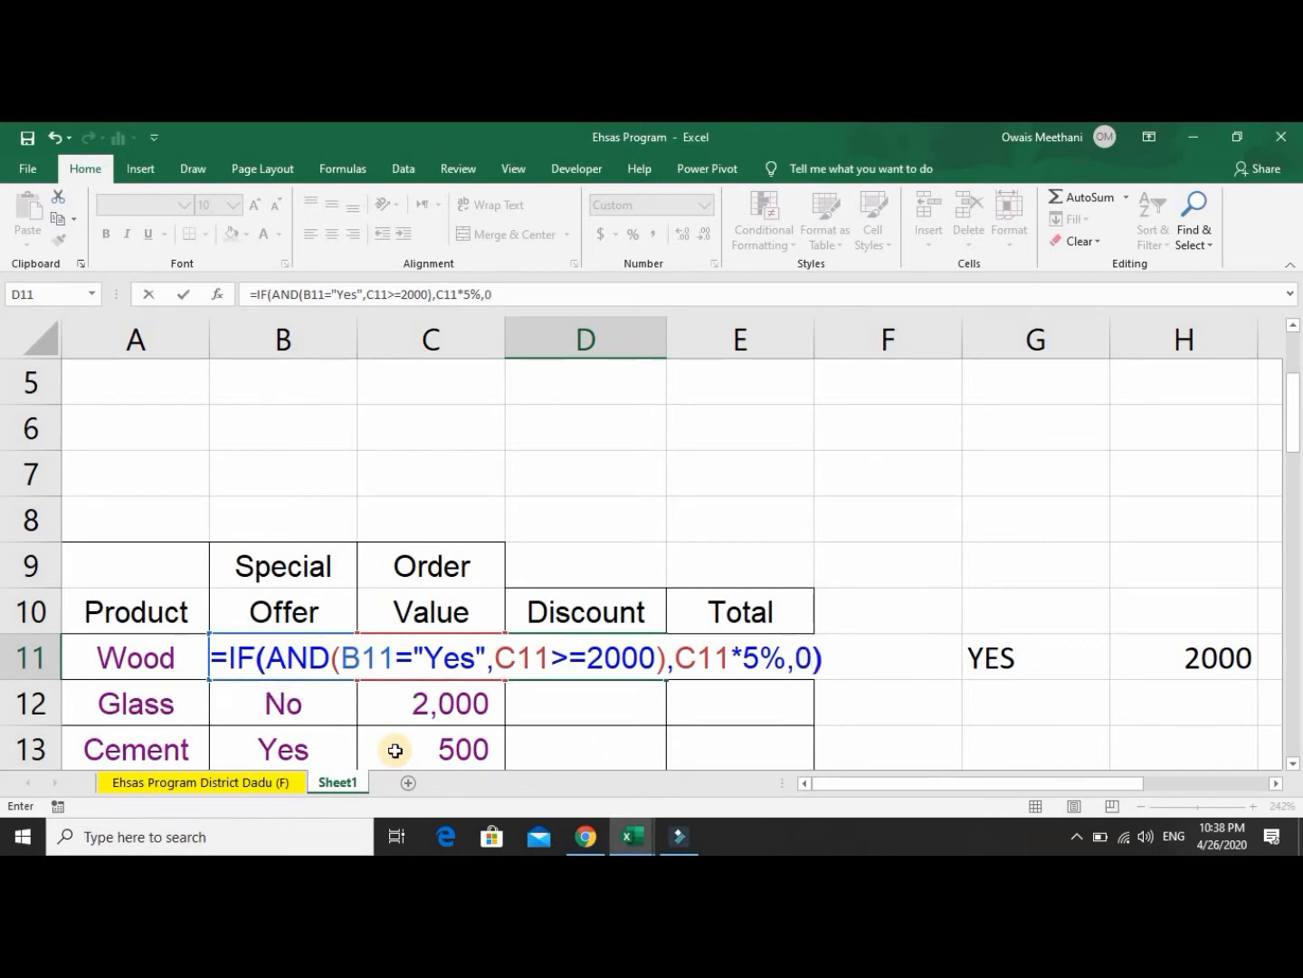
key(Return)
Fill the discount formula from D11 down through D14.
key(Up)
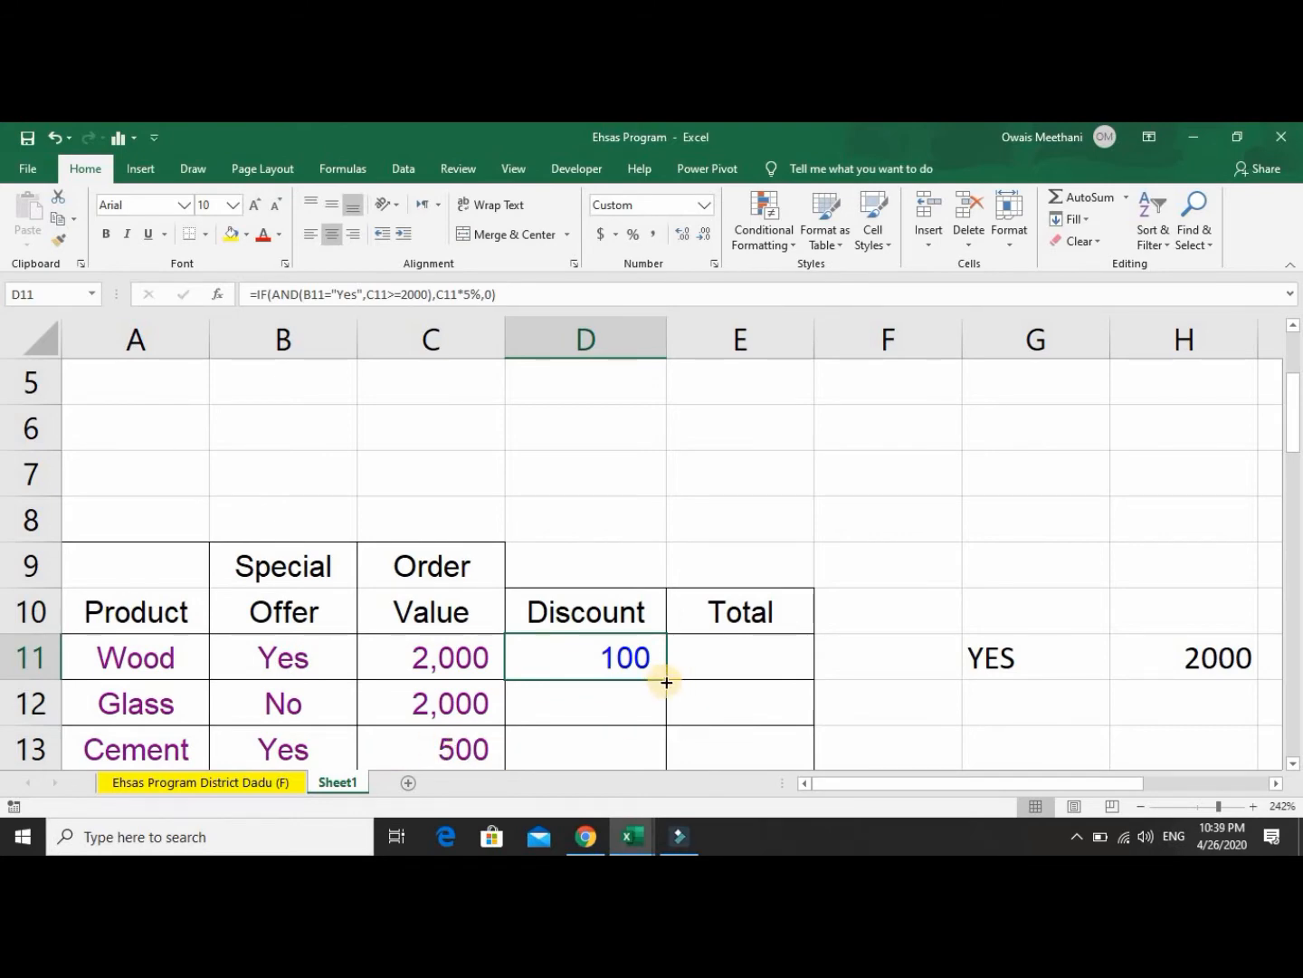
drag(666, 681, 661, 749)
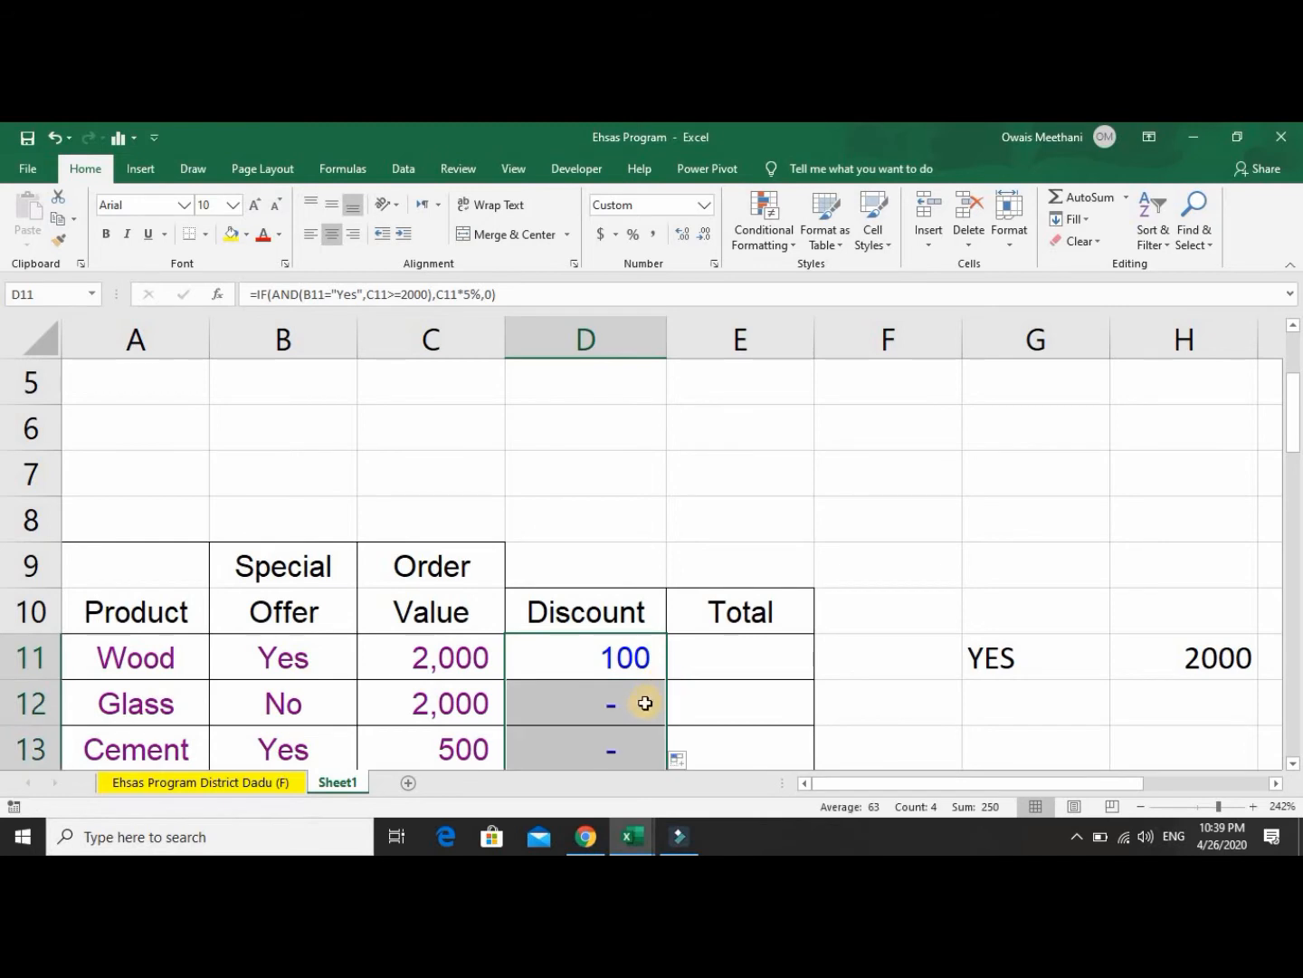
Check the discounts for Glass, Cement and Turf against their special offer and order value entries.
click(643, 703)
key(Left)
key(Left)
key(Left)
key(Right)
key(Right)
key(Right)
key(Down)
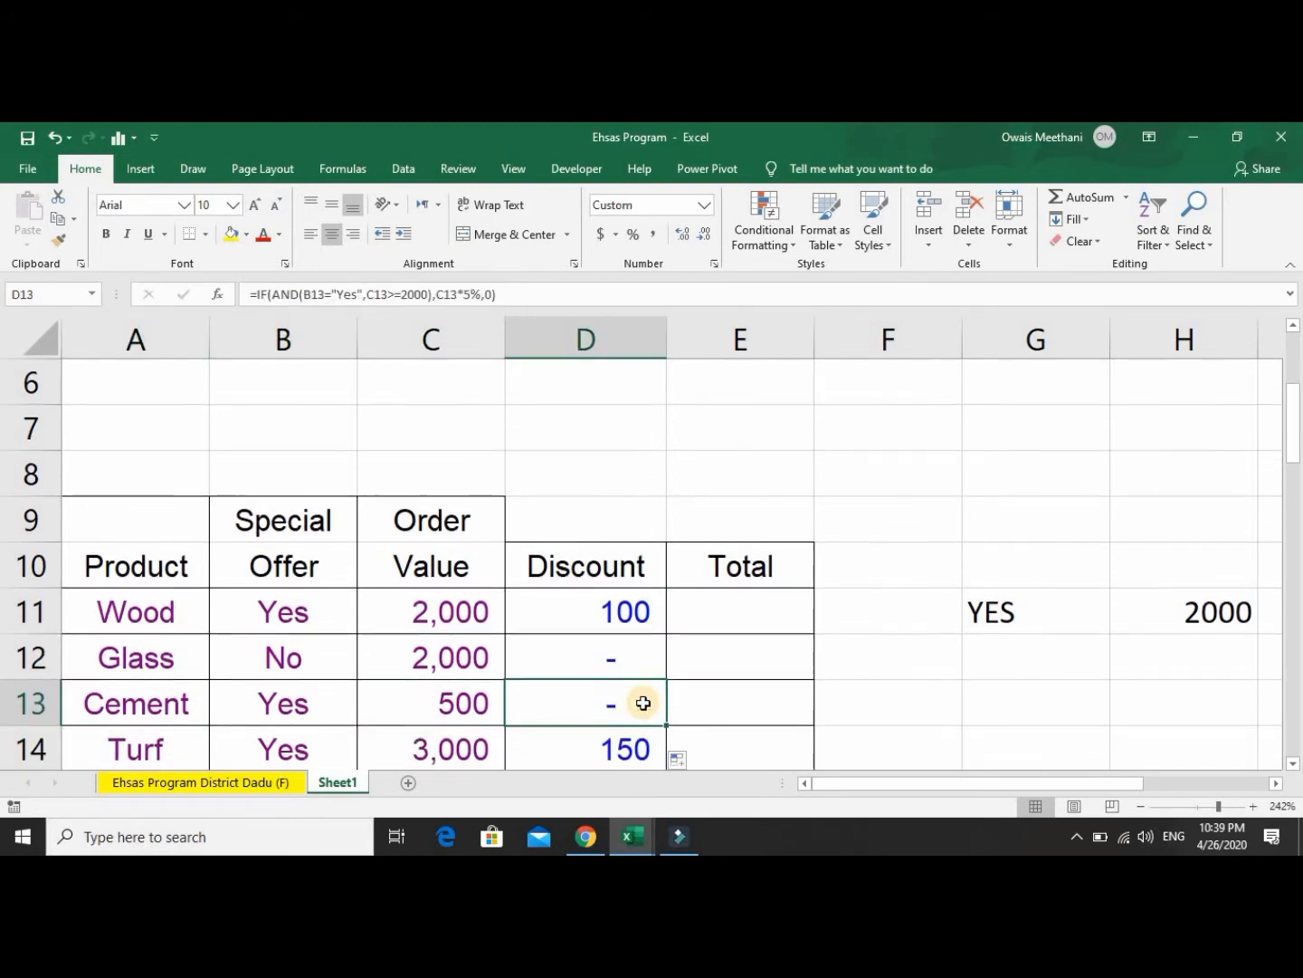
key(Left)
key(Left)
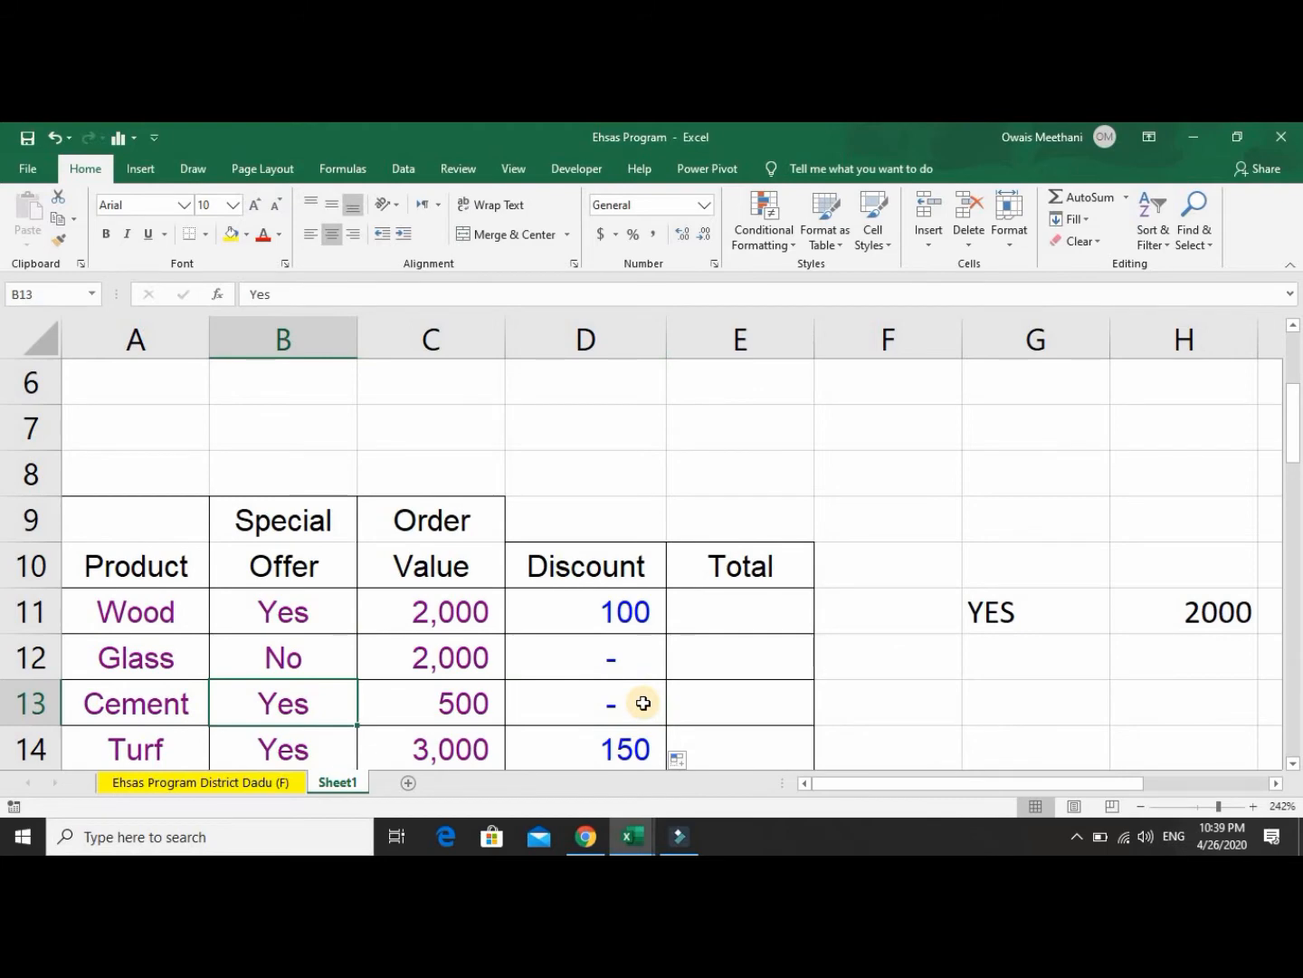
key(Right)
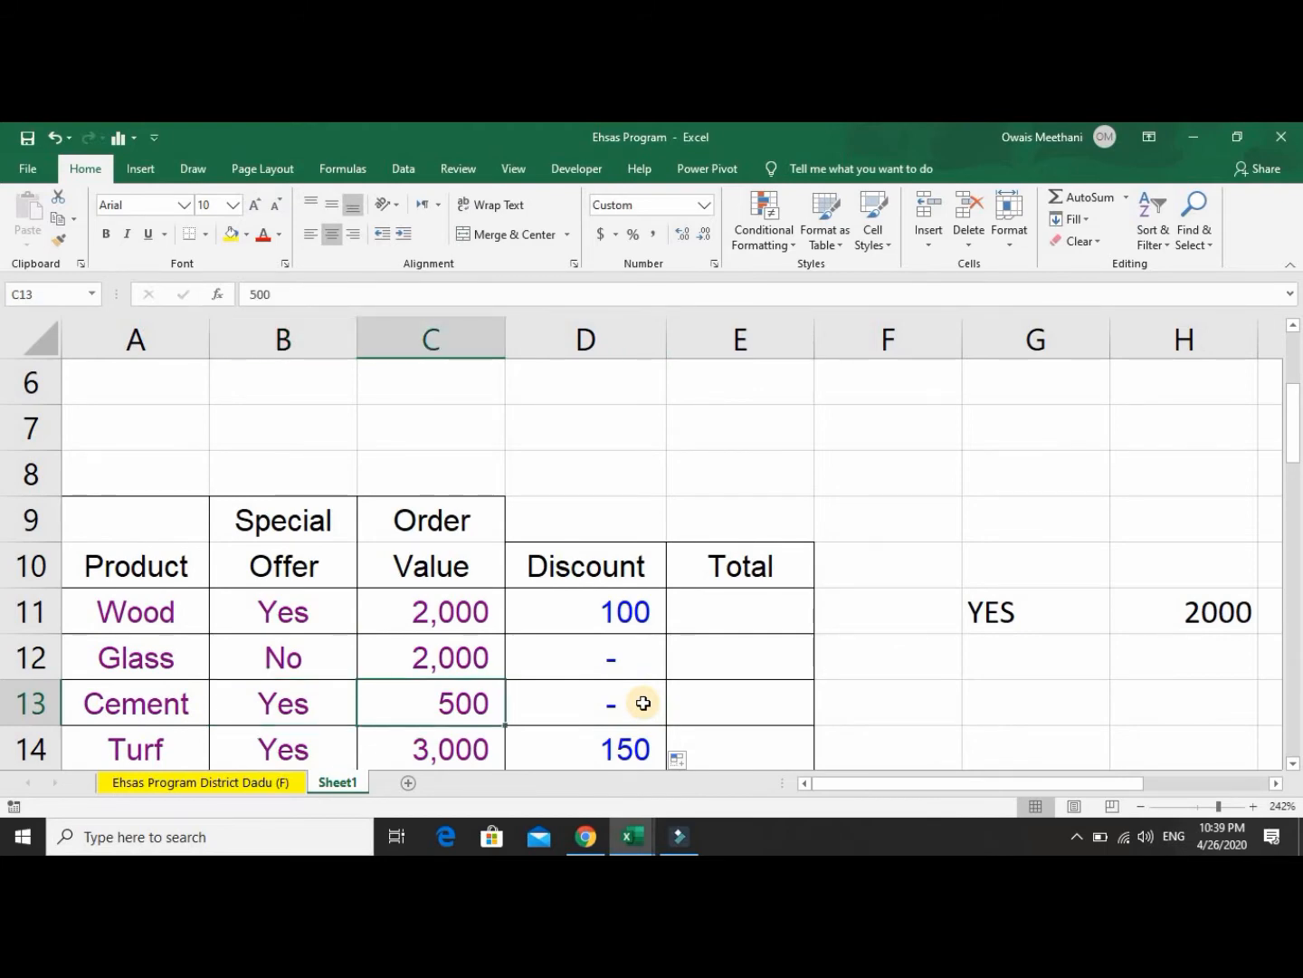
key(Right)
key(Left)
key(Down)
key(Left)
key(Right)
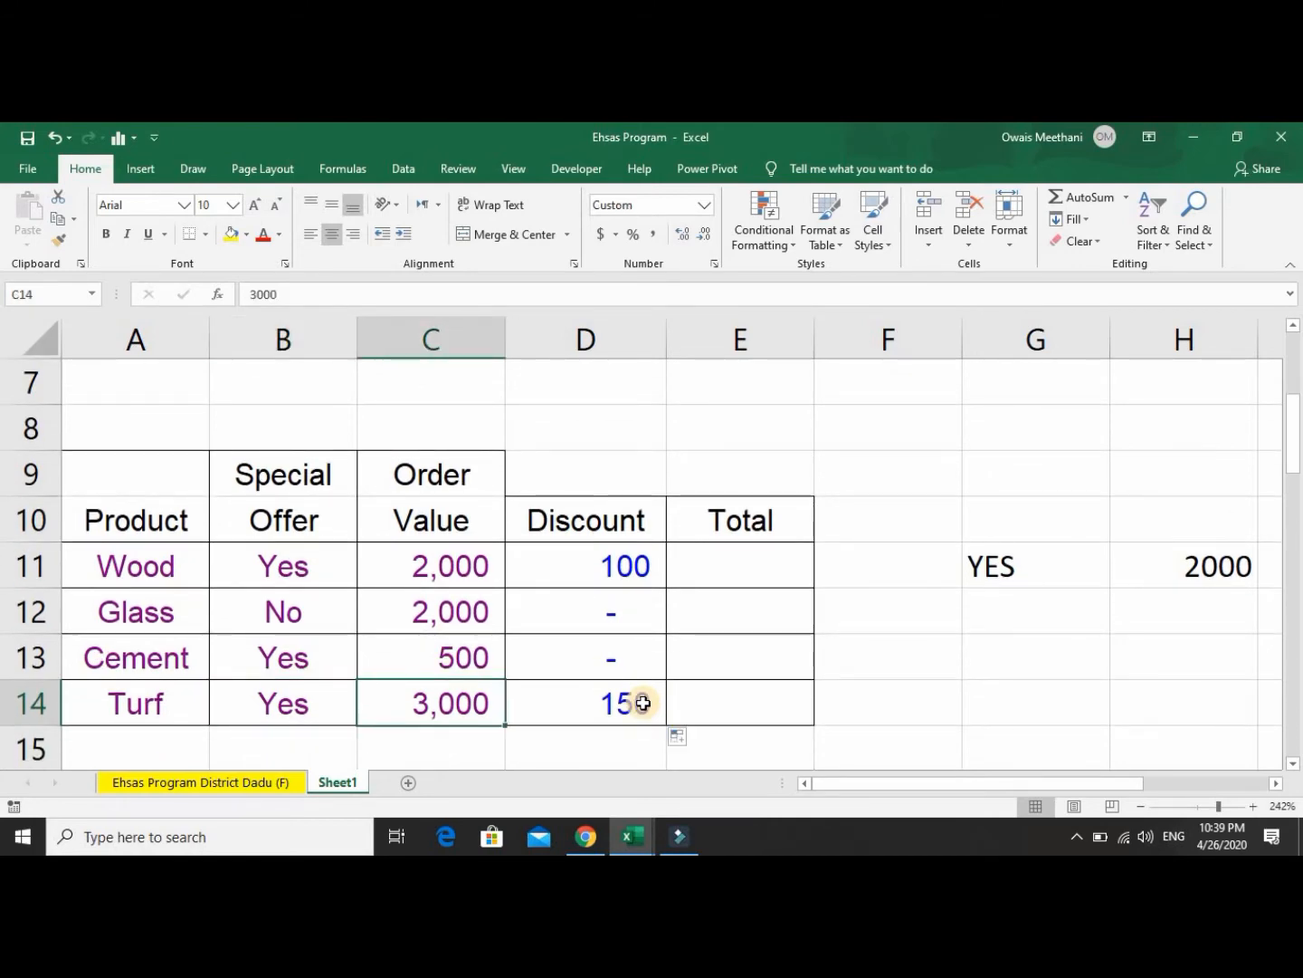
key(Right)
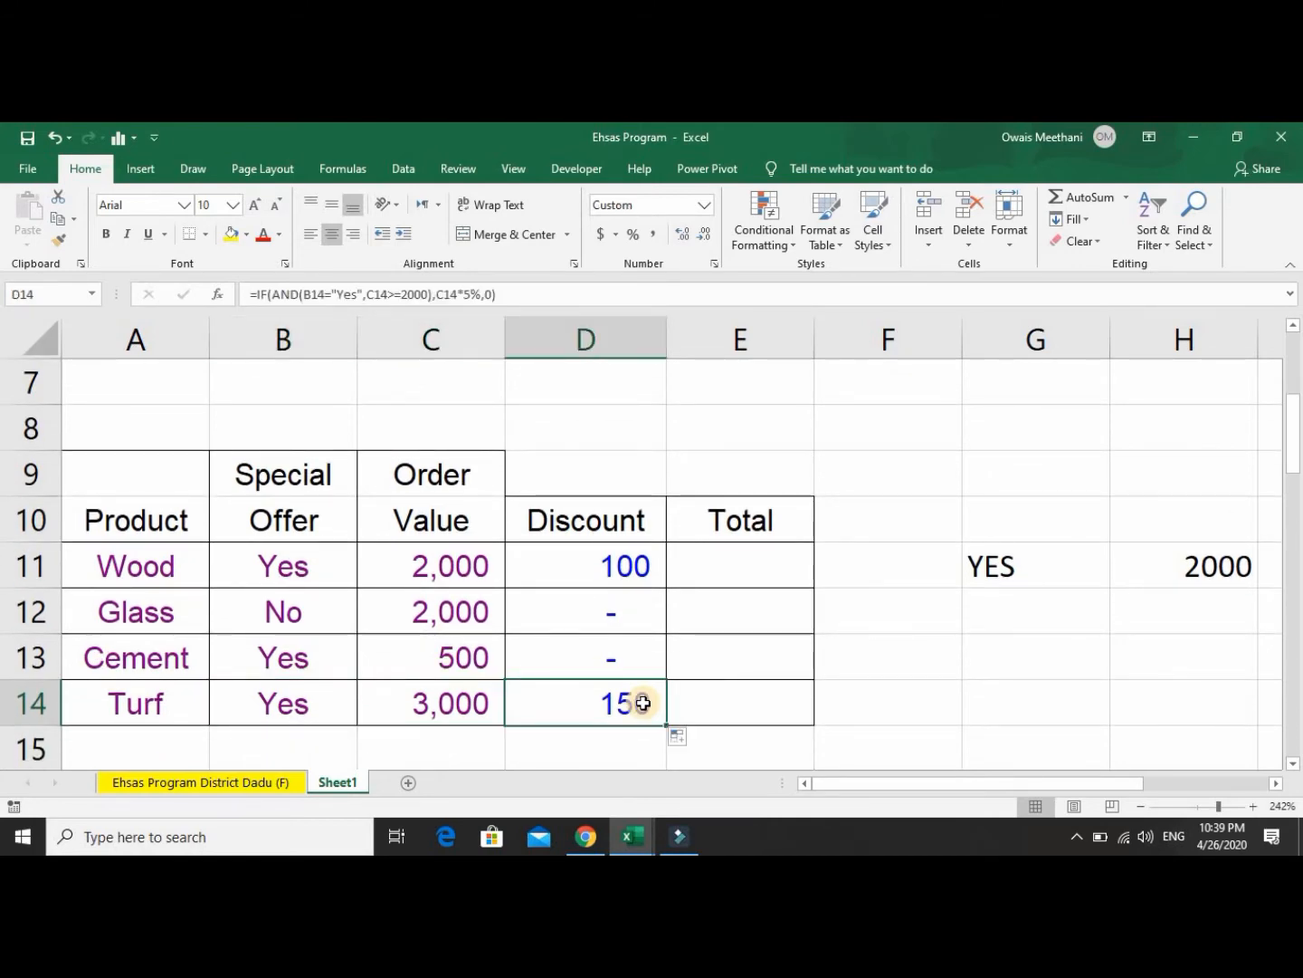
Enter the formula =C11-D11 in E11 to subtract the discount from Wood's order value.
key(Up)
key(Up)
key(Up)
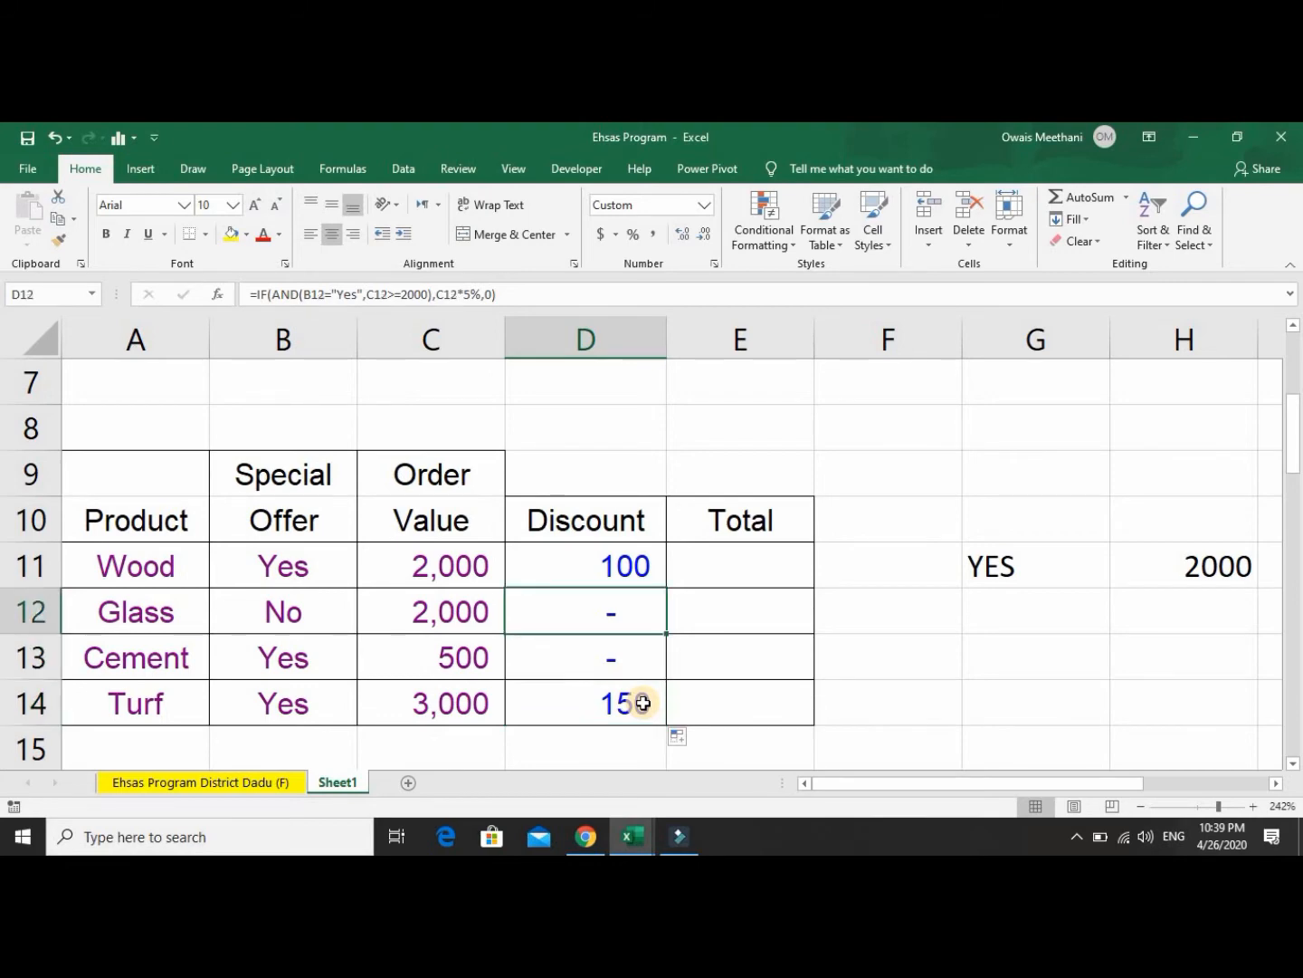
key(Right)
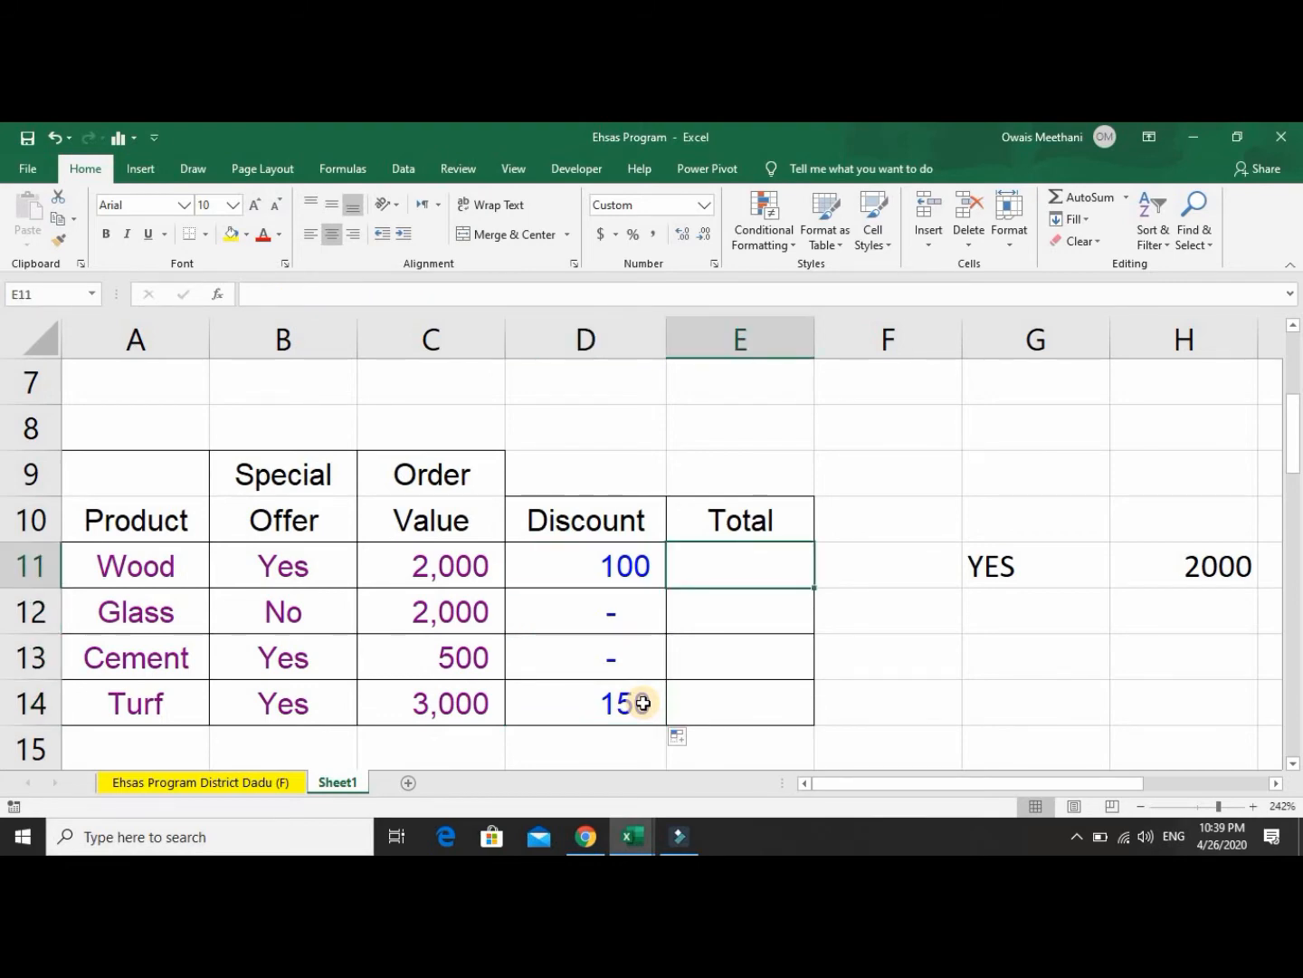
text(=)
key(Left)
key(Left)
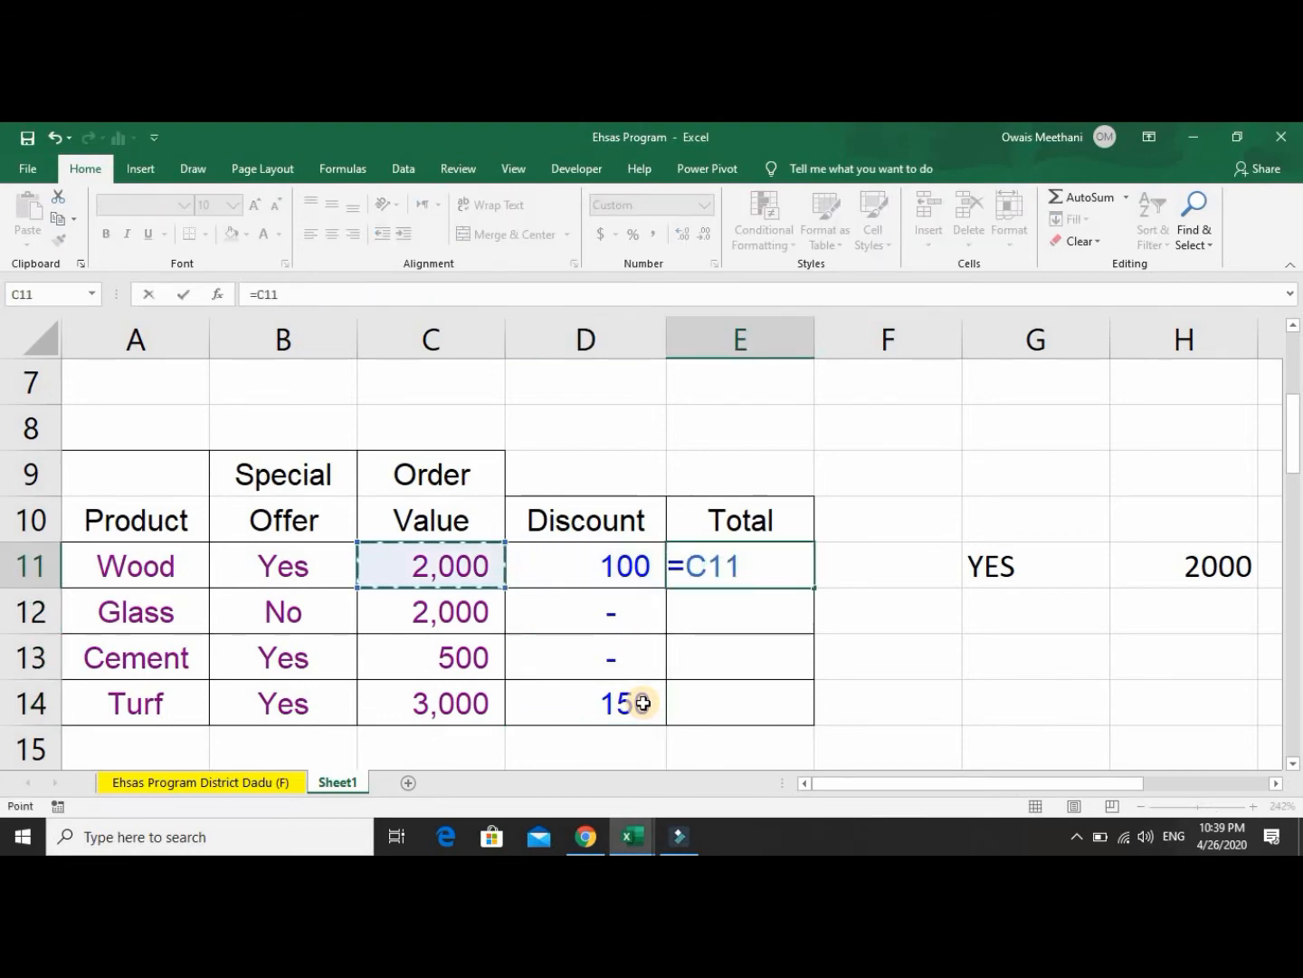
text(-)
key(Left)
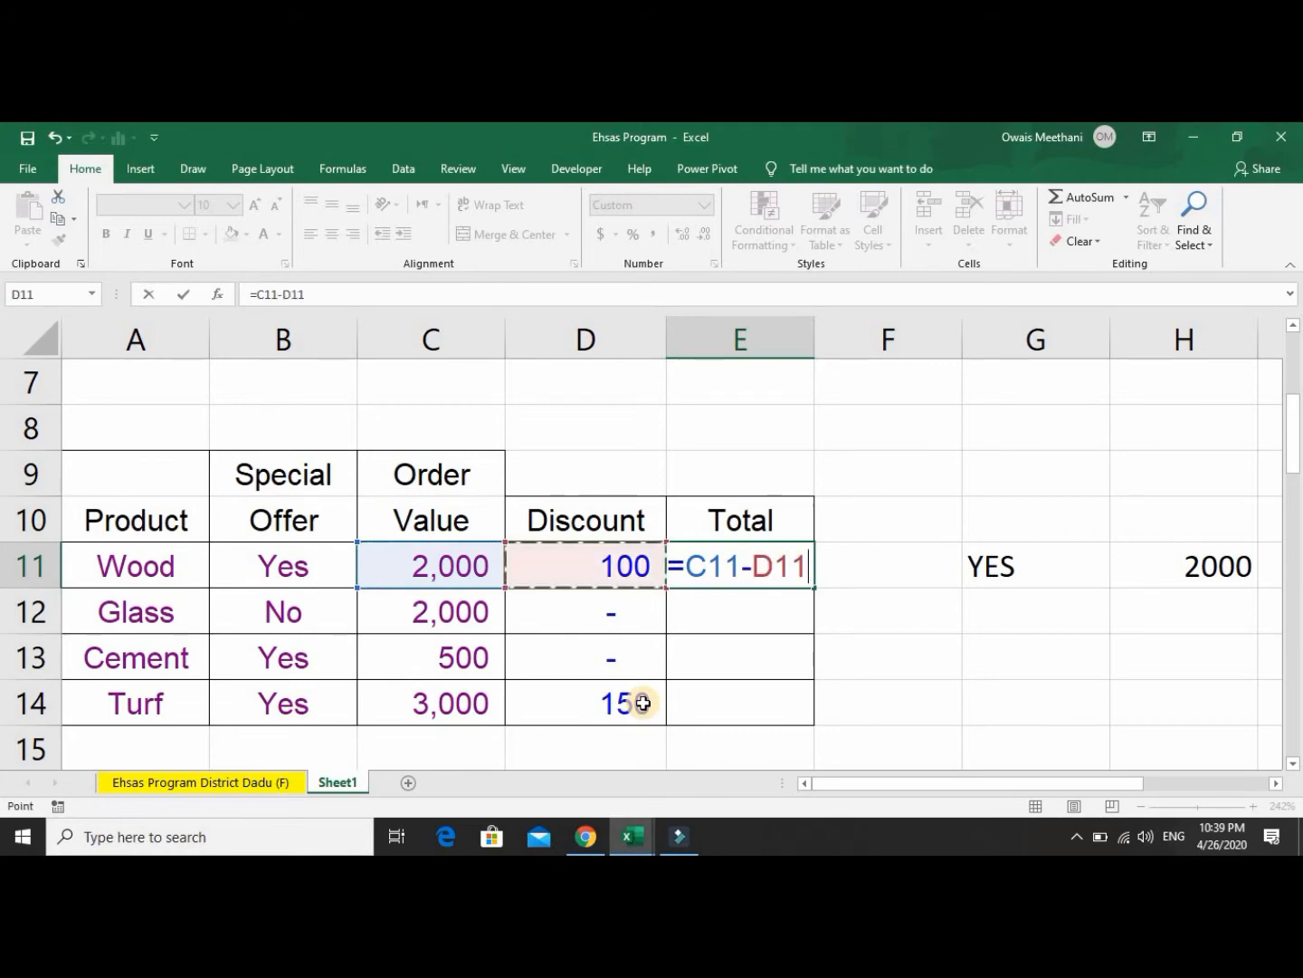
key(Return)
Fill the total formula from E11 down through E14.
key(Up)
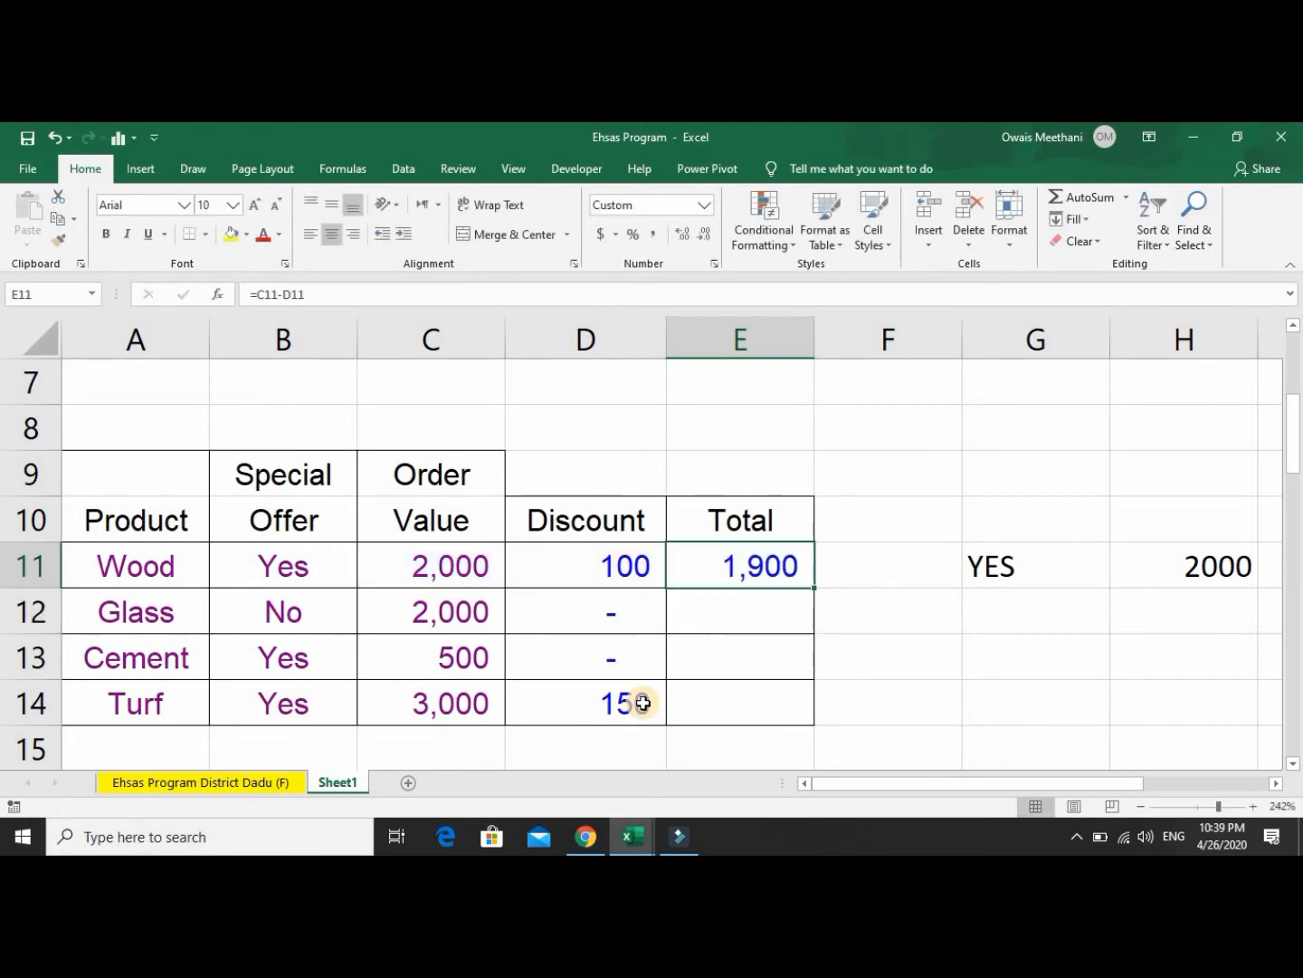
double_click(818, 590)
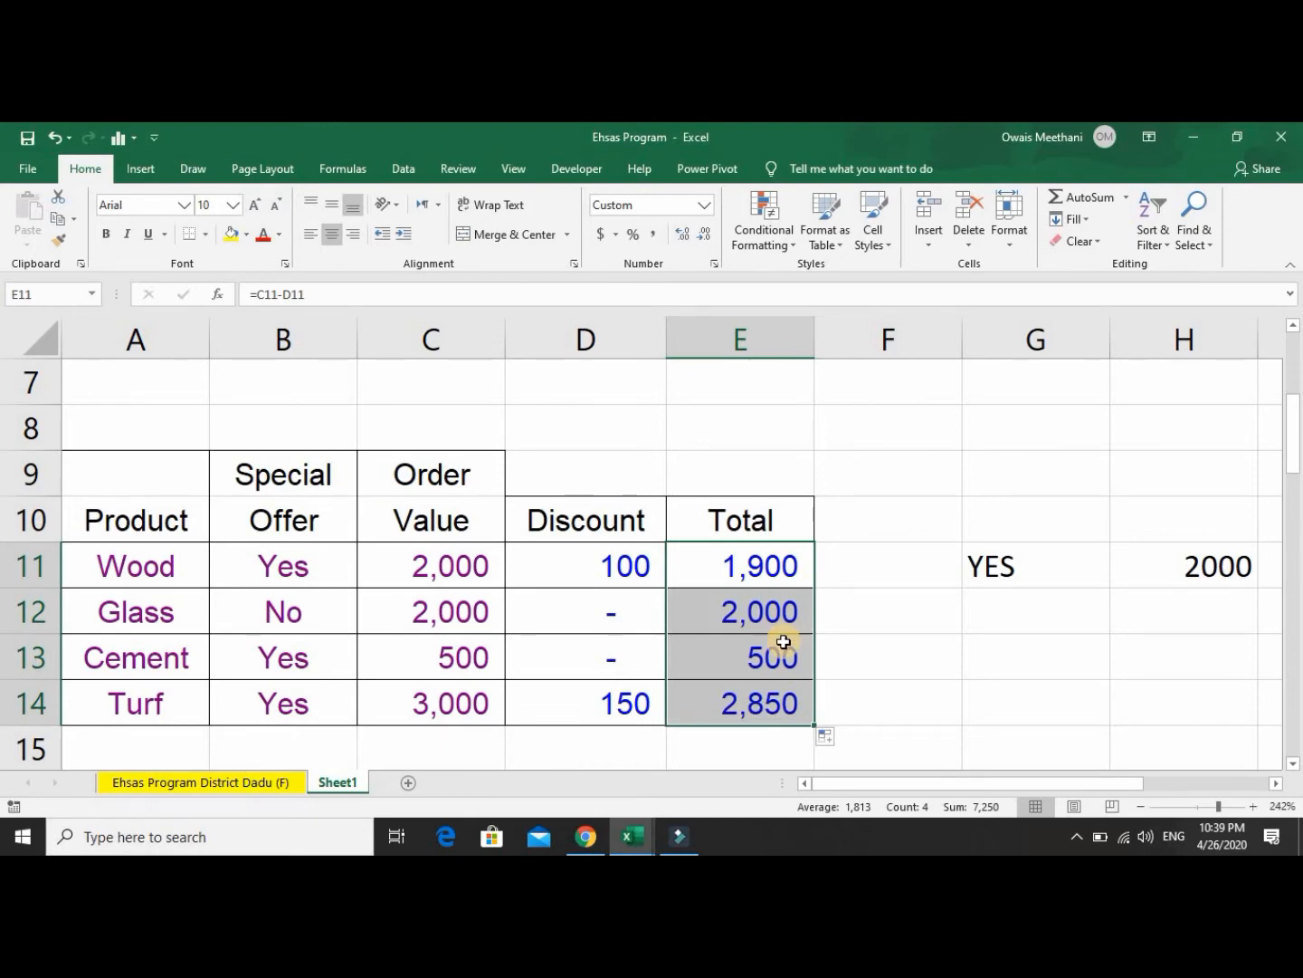
Review the totals for Wood and Glass against their special offer, order value and discount.
click(784, 640)
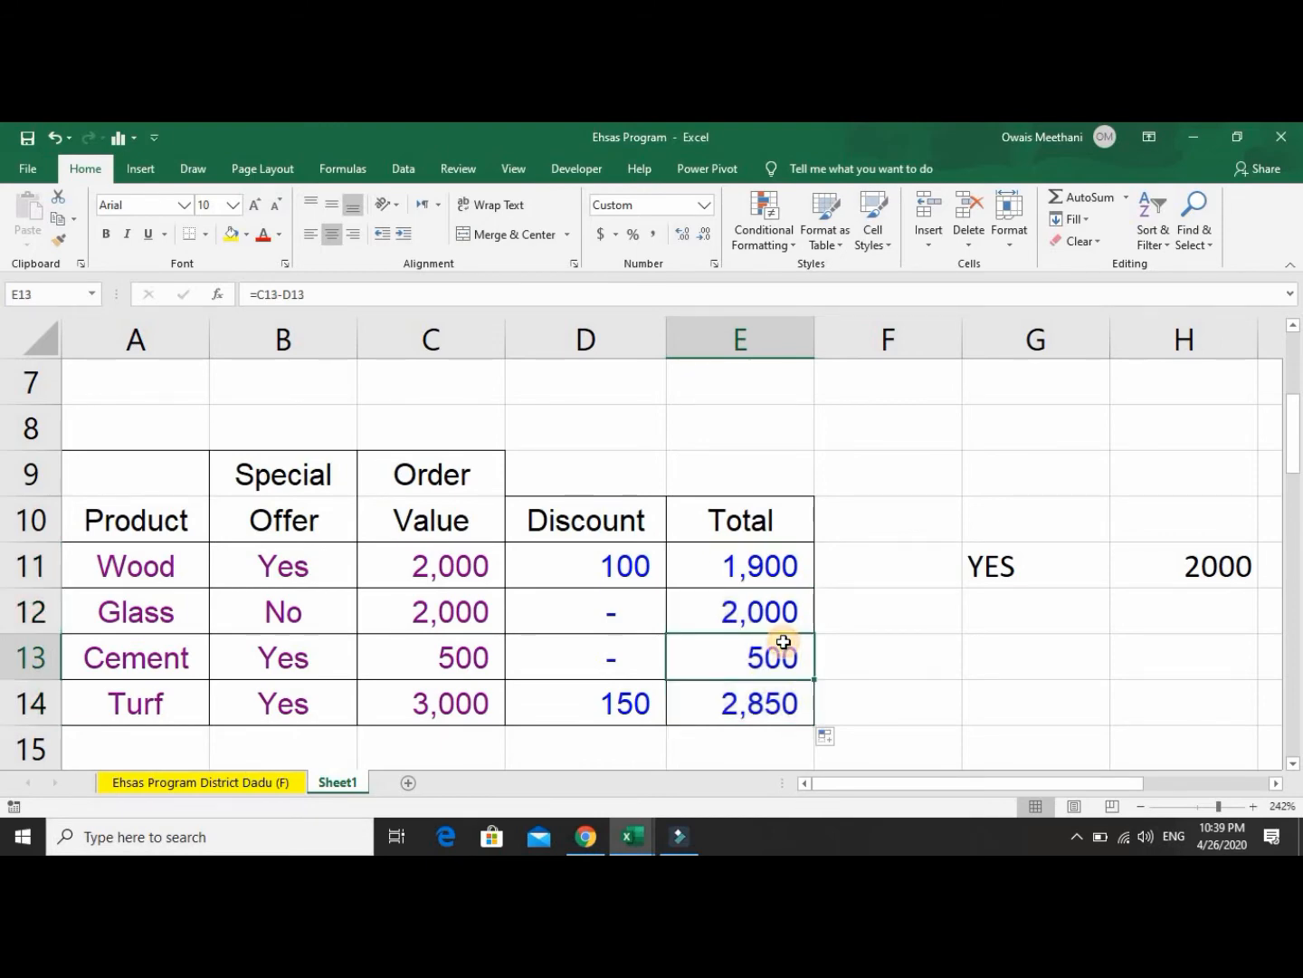
key(Up)
key(Up)
key(Down)
key(Left)
key(Left)
key(Left)
key(Up)
key(Right)
key(Right)
key(Right)
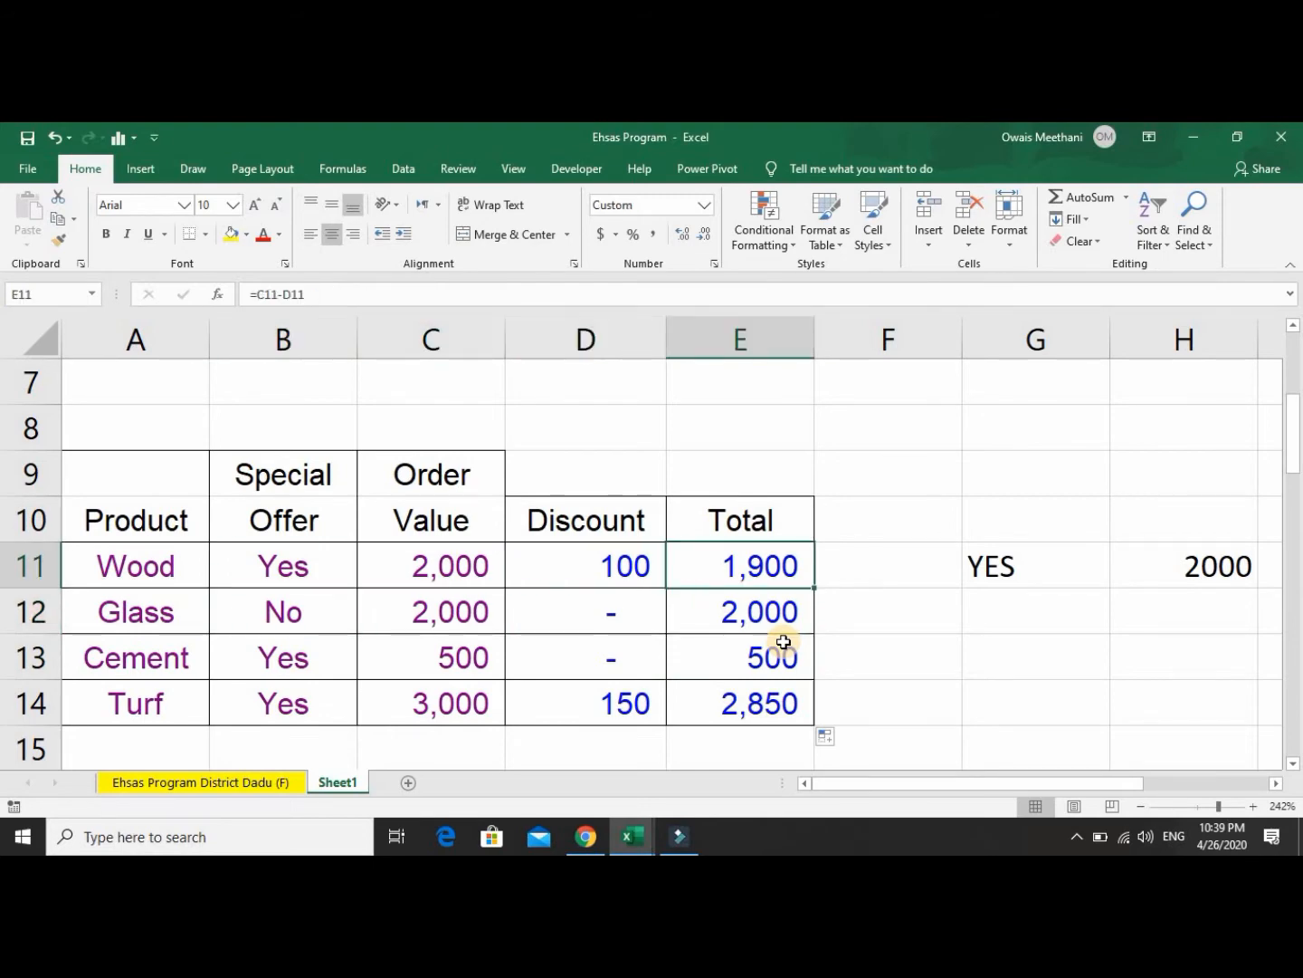
Check the totals for Cement and Turf in column E.
key(Down)
key(Down)
key(Down)
key(Up)
key(Up)
key(Up)
Examine the IF and AND formula in D11, covering the special offer test, the order value test, the 5% discount and the zero alternative.
key(Left)
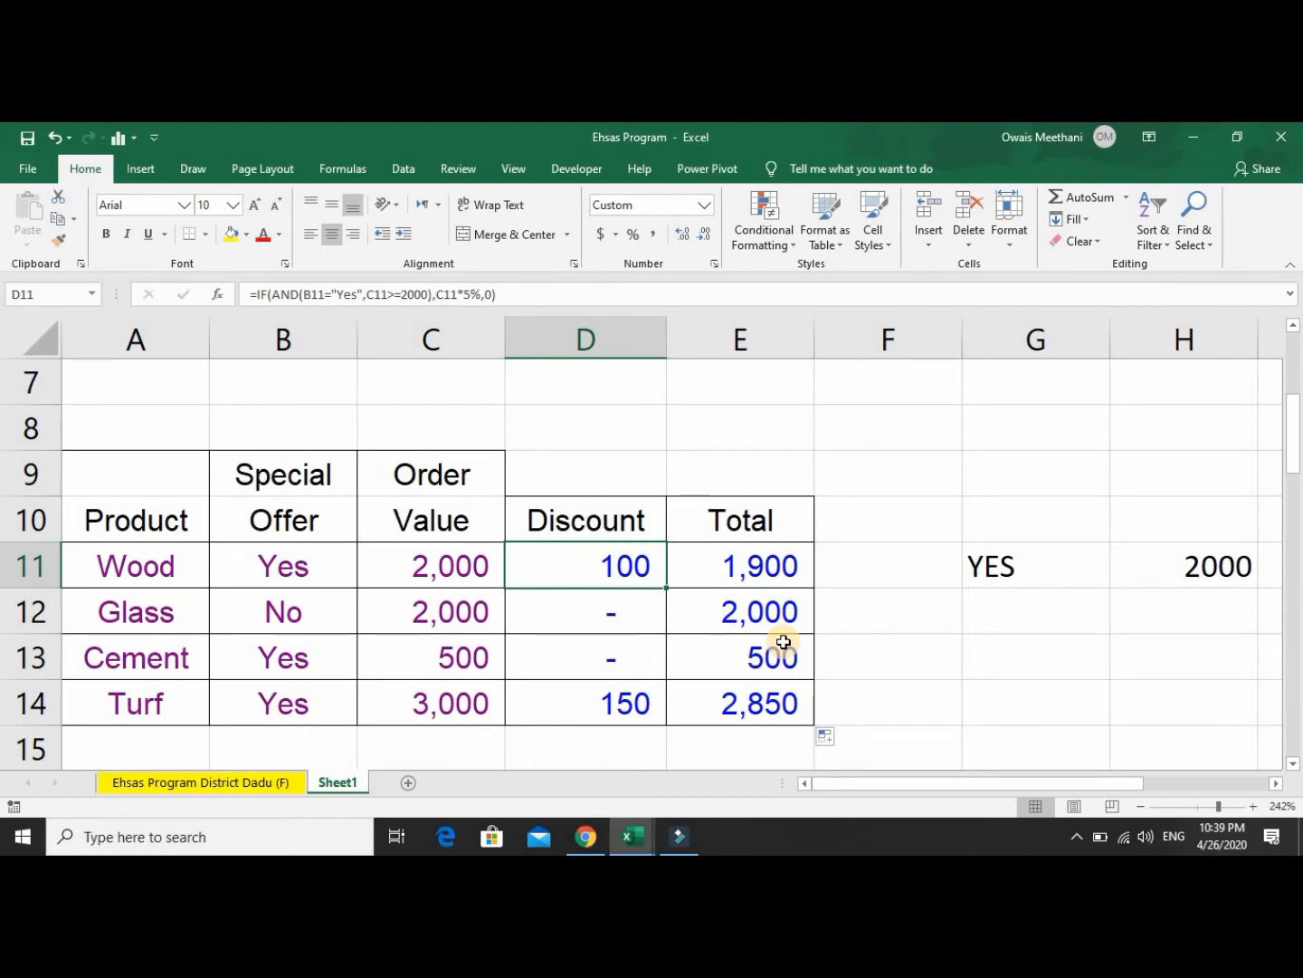
key(F2)
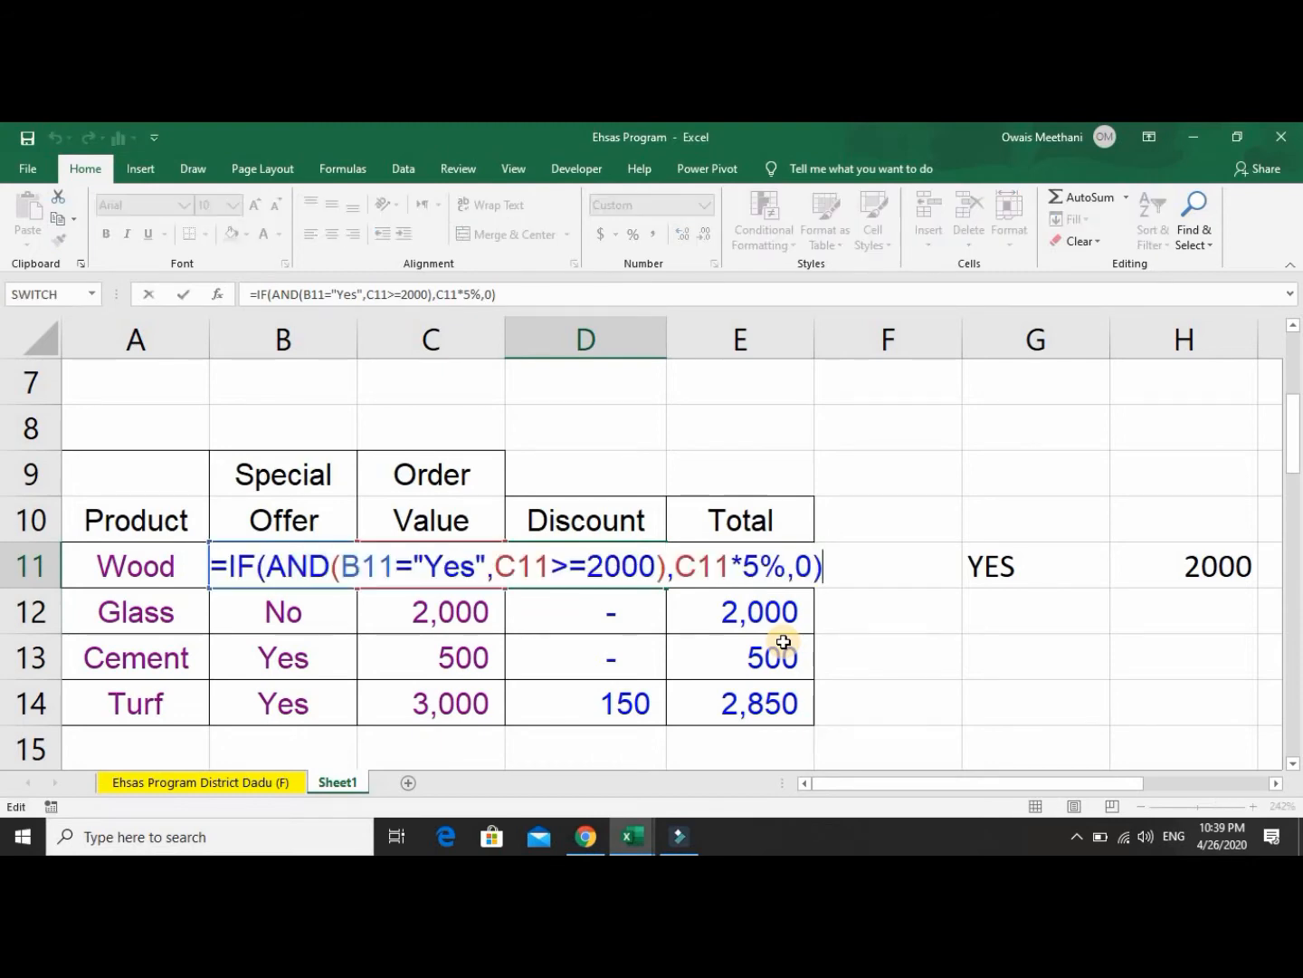
key(Left)
key(Left)
key(Left)
key(Left)
key(Left)
key(Left)
key(Left)
key(Left)
key(Left)
key(Left)
key(Left)
key(Left)
key(Left)
key(Left)
key(Left)
key(Left)
key(Left)
key(Left)
key(Left)
key(Left)
key(Left)
key(Left)
key(Left)
key(Left)
key(Left)
key(Left)
key(Left)
key(Left)
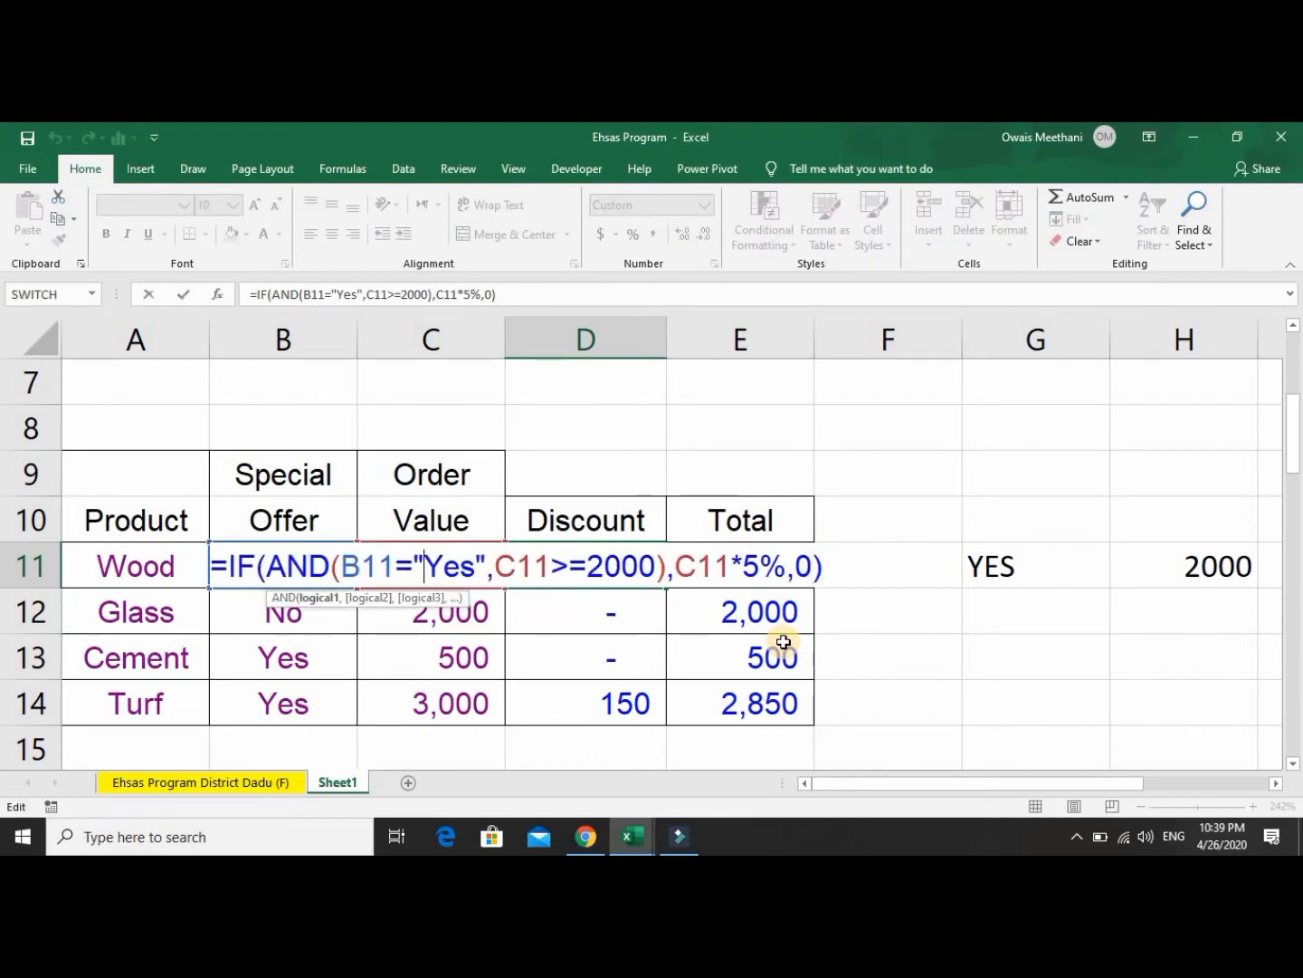
key(Right)
key(Right)
key(Right)
key(Right)
key(Right)
key(Right)
key(Right)
key(Right)
key(Right)
key(Right)
key(Right)
key(Right)
key(Right)
key(Right)
key(Right)
key(Right)
key(Right)
key(Right)
key(Right)
key(Right)
key(Right)
key(Right)
key(Right)
key(Right)
key(Right)
key(Right)
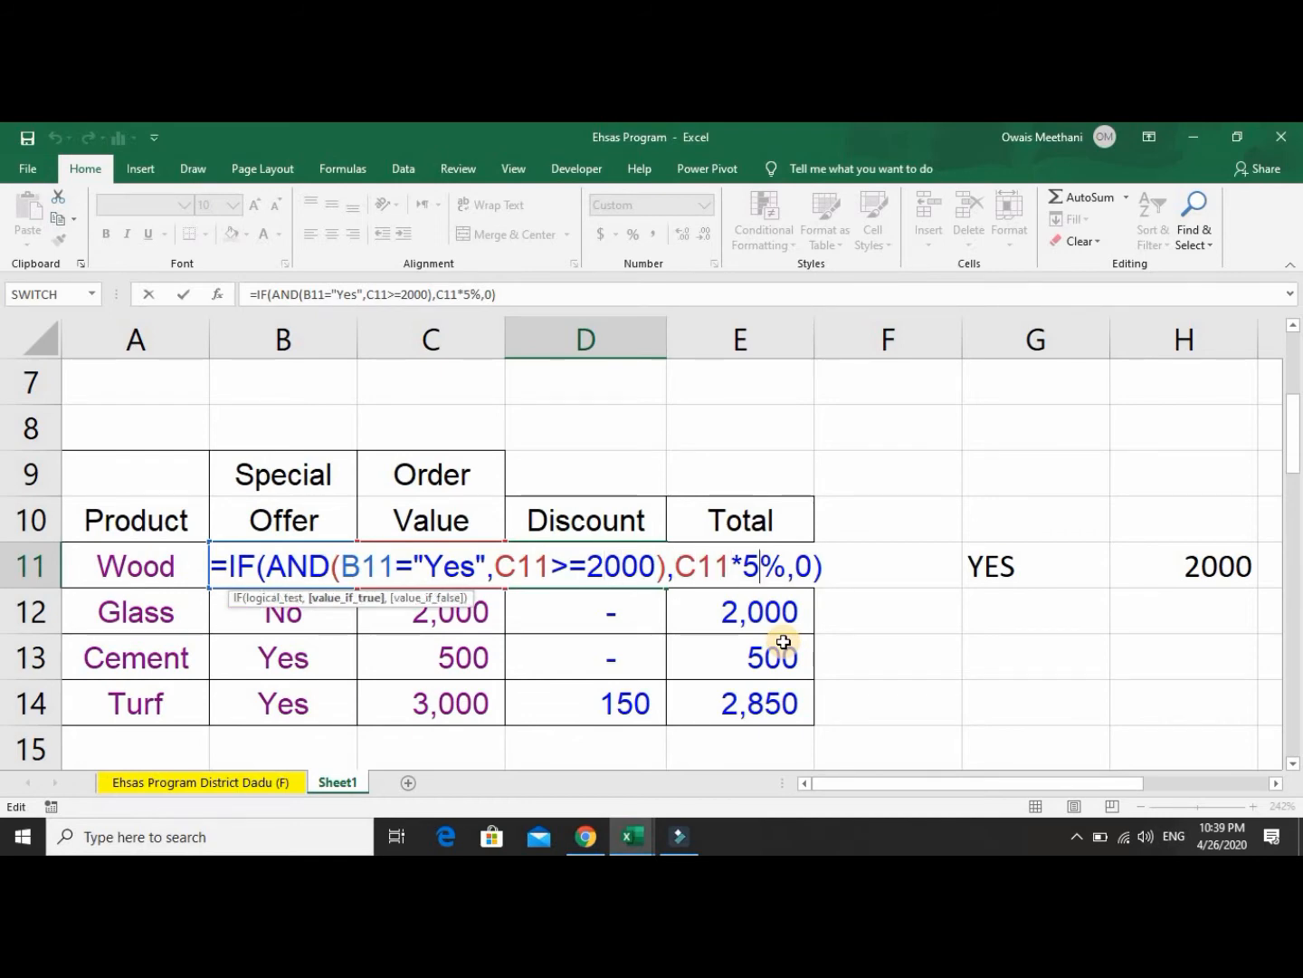
key(Right)
key(Right)
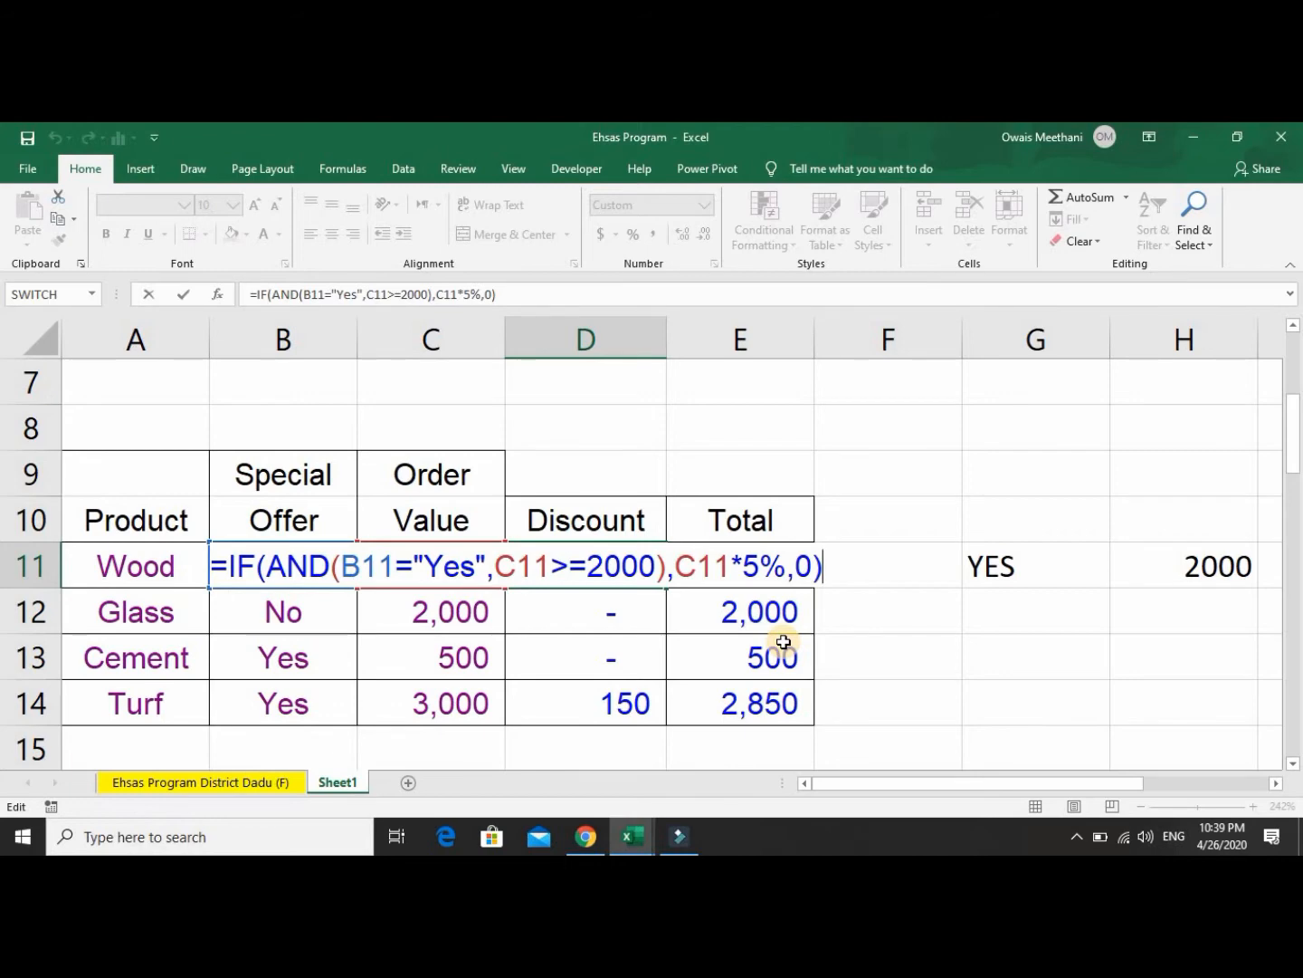
key(Return)
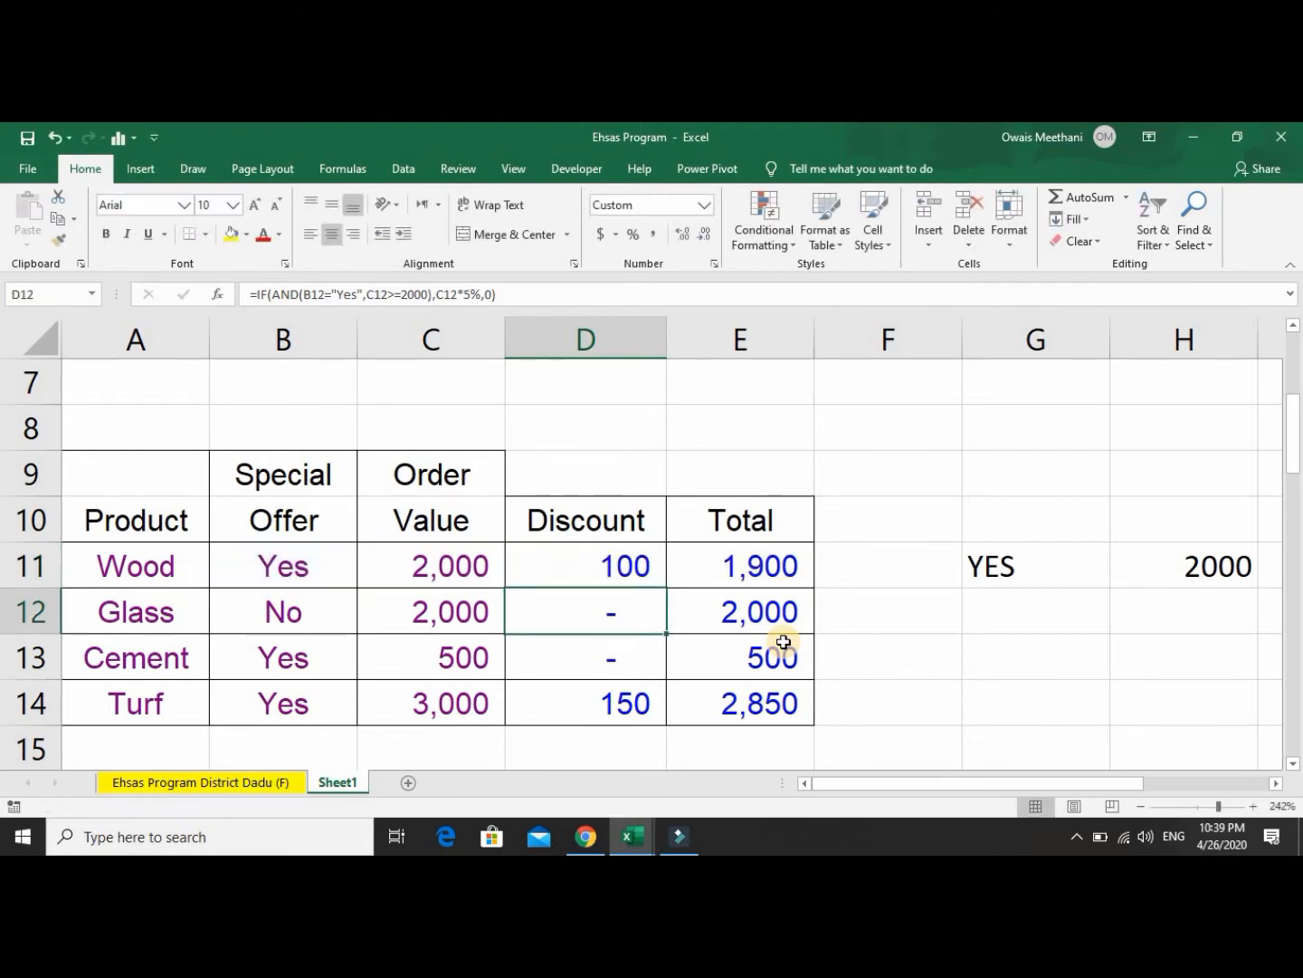
Look over the student marks table below the discount table, across its subject columns and first student rows.
key(Down)
key(Down)
key(Down)
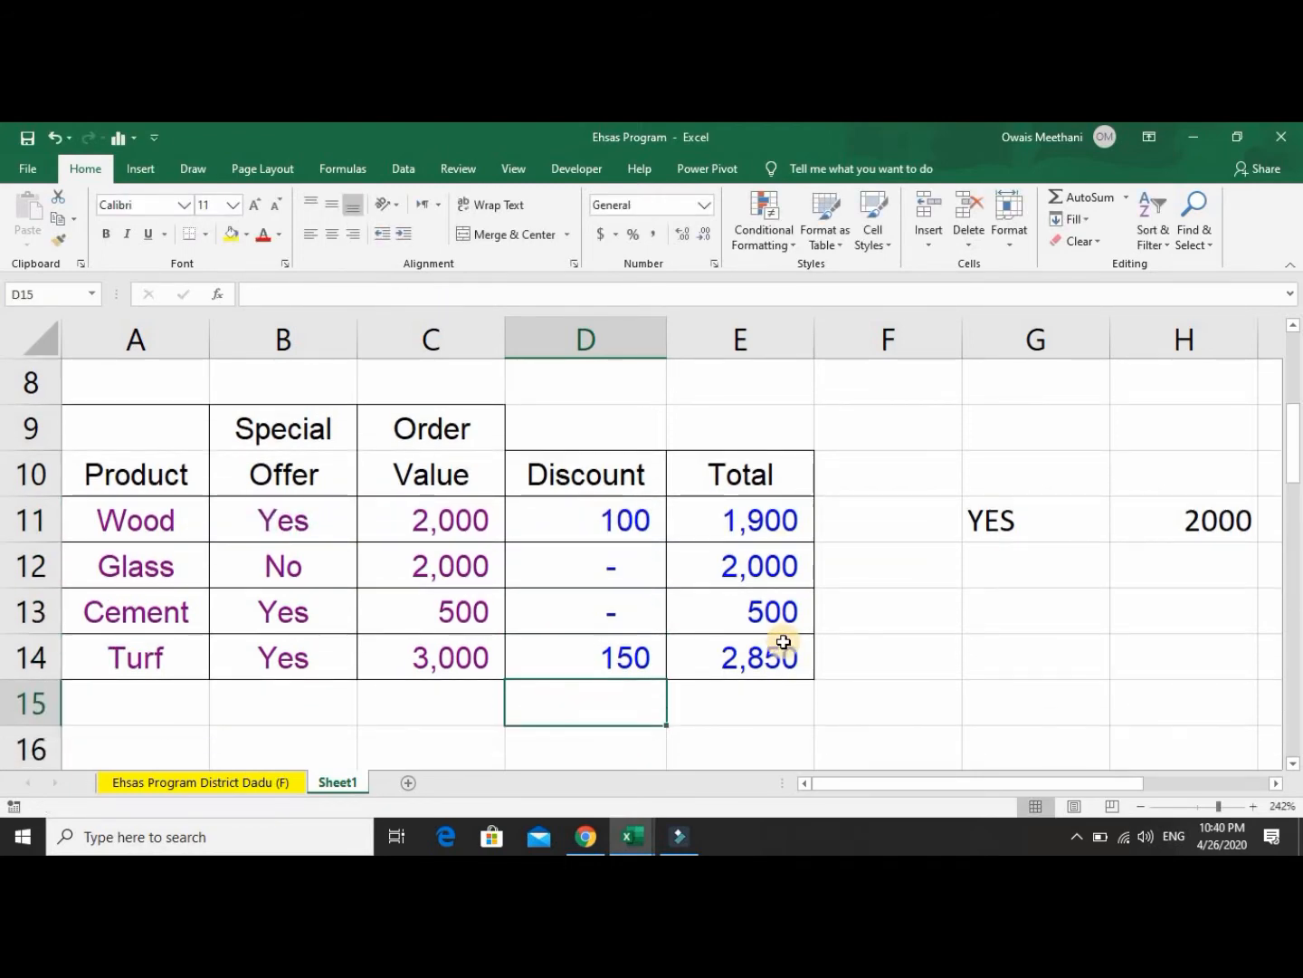
key(Down)
key(Down)
key(Down)
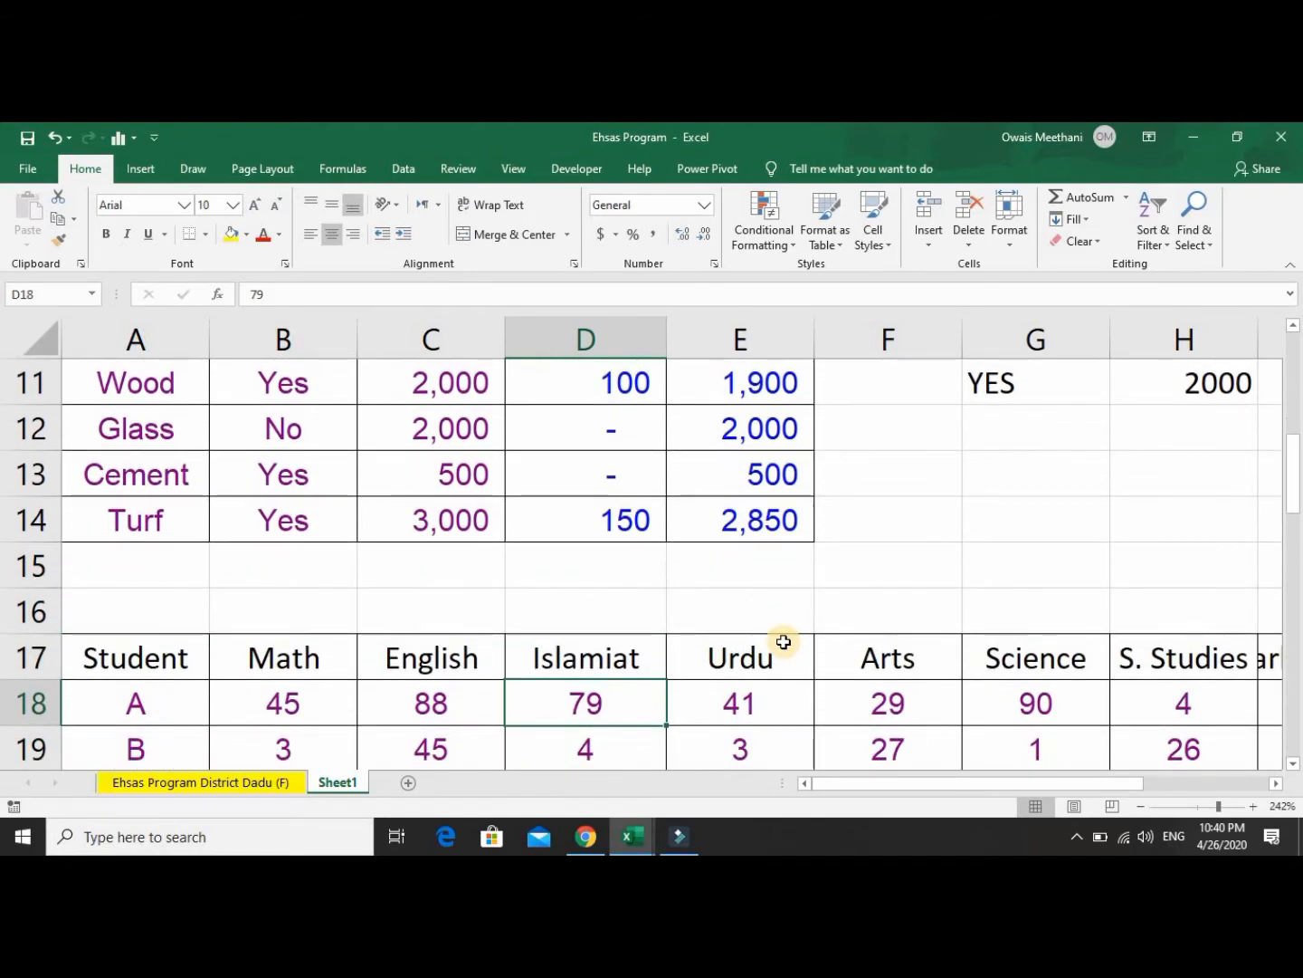
key(Right)
key(Right)
key(Left)
key(Left)
key(Left)
key(Left)
key(Left)
key(Down)
key(Down)
key(Down)
key(Down)
key(Up)
key(Up)
key(Up)
key(Up)
key(Right)
key(Right)
key(Right)
key(Right)
key(Right)
key(Right)
key(Right)
key(Right)
key(Left)
key(Left)
key(Left)
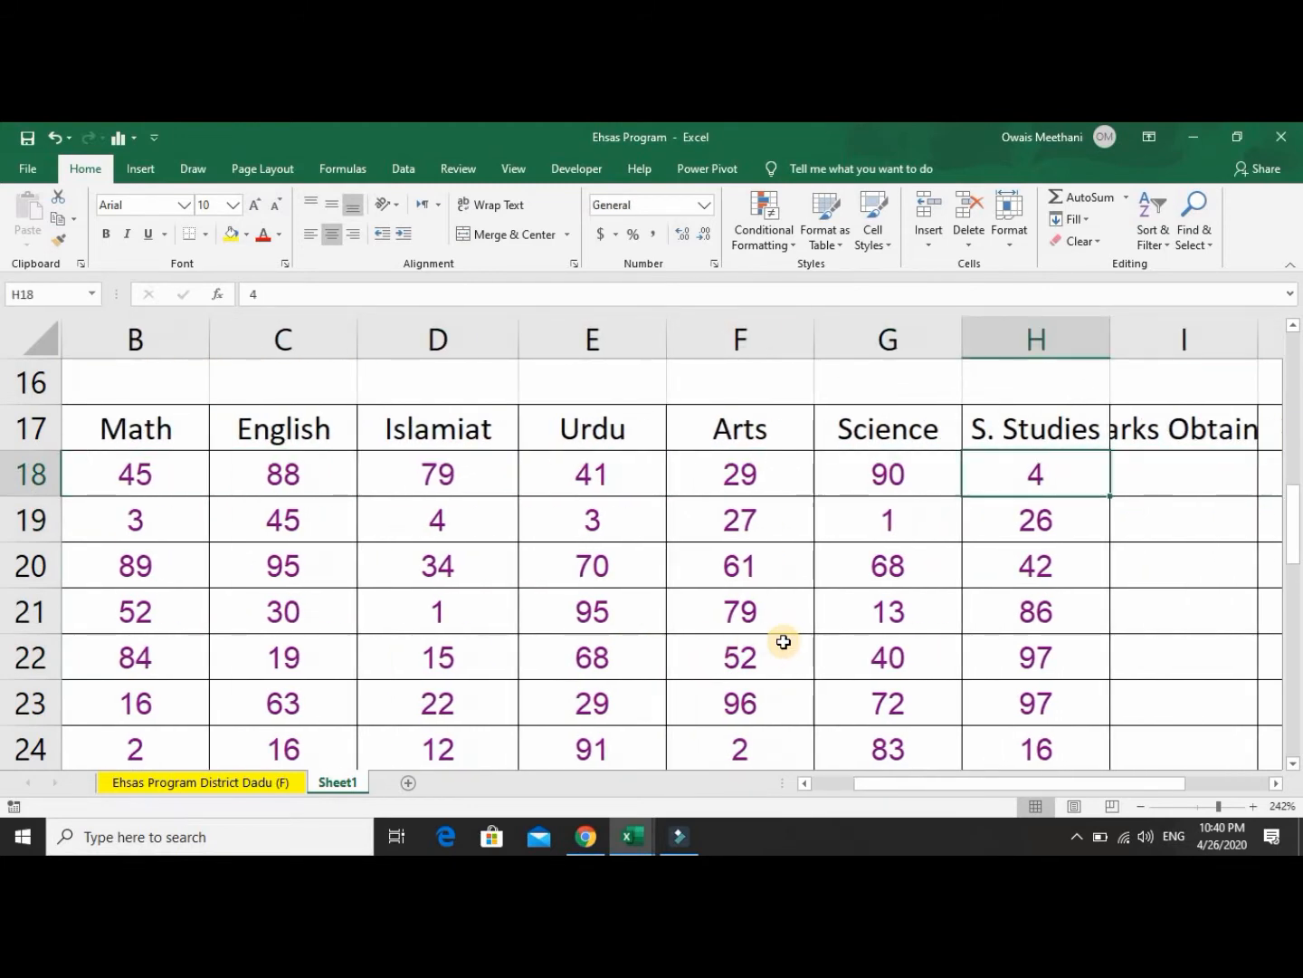
Enter =SUM(B18:H18) in I18 to total the first student's marks, and fill the formula down through I27.
key(Right)
key(Right)
key(Right)
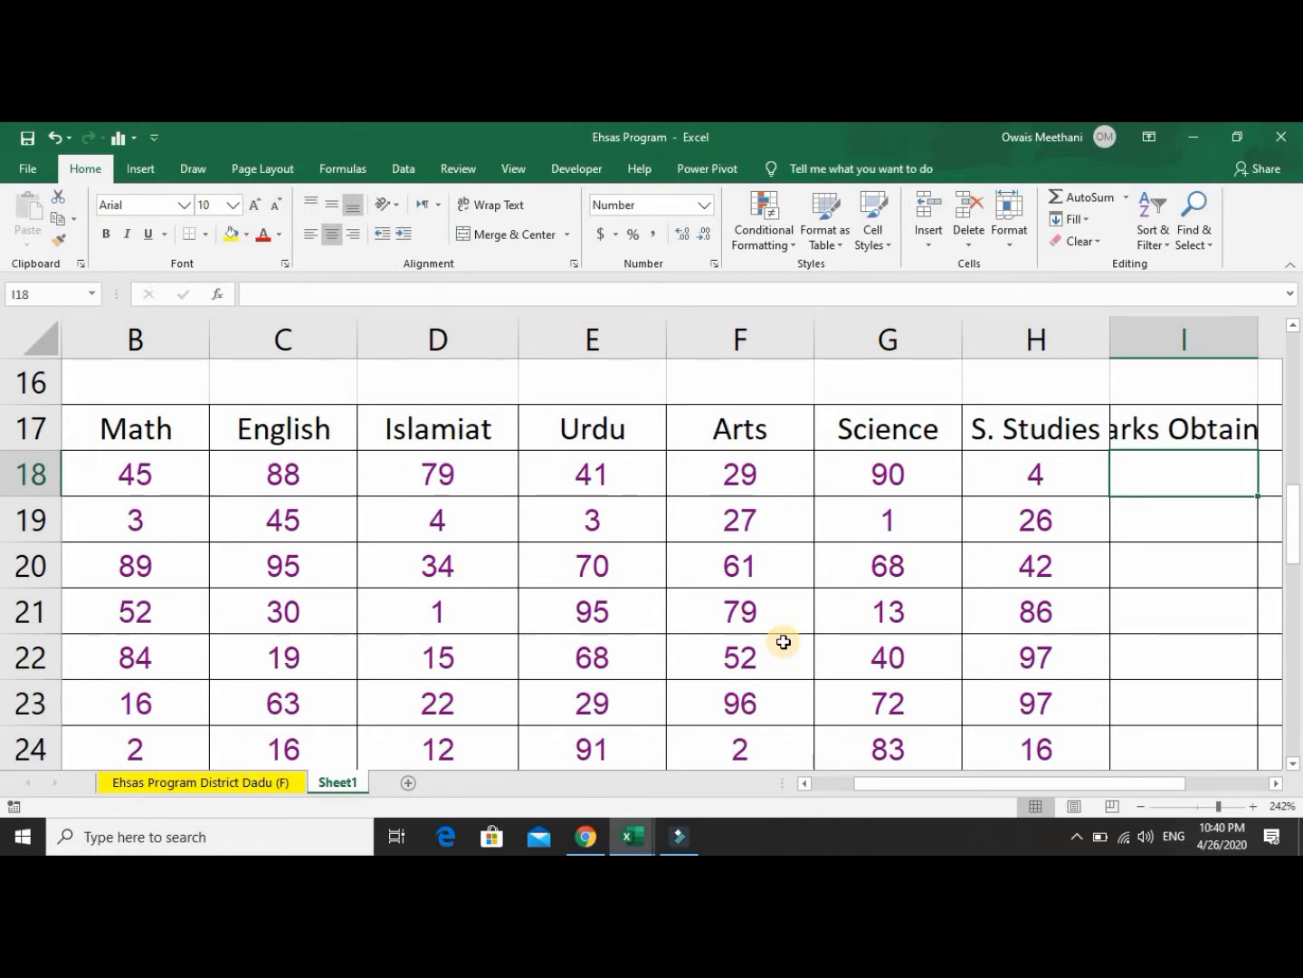
text(=s)
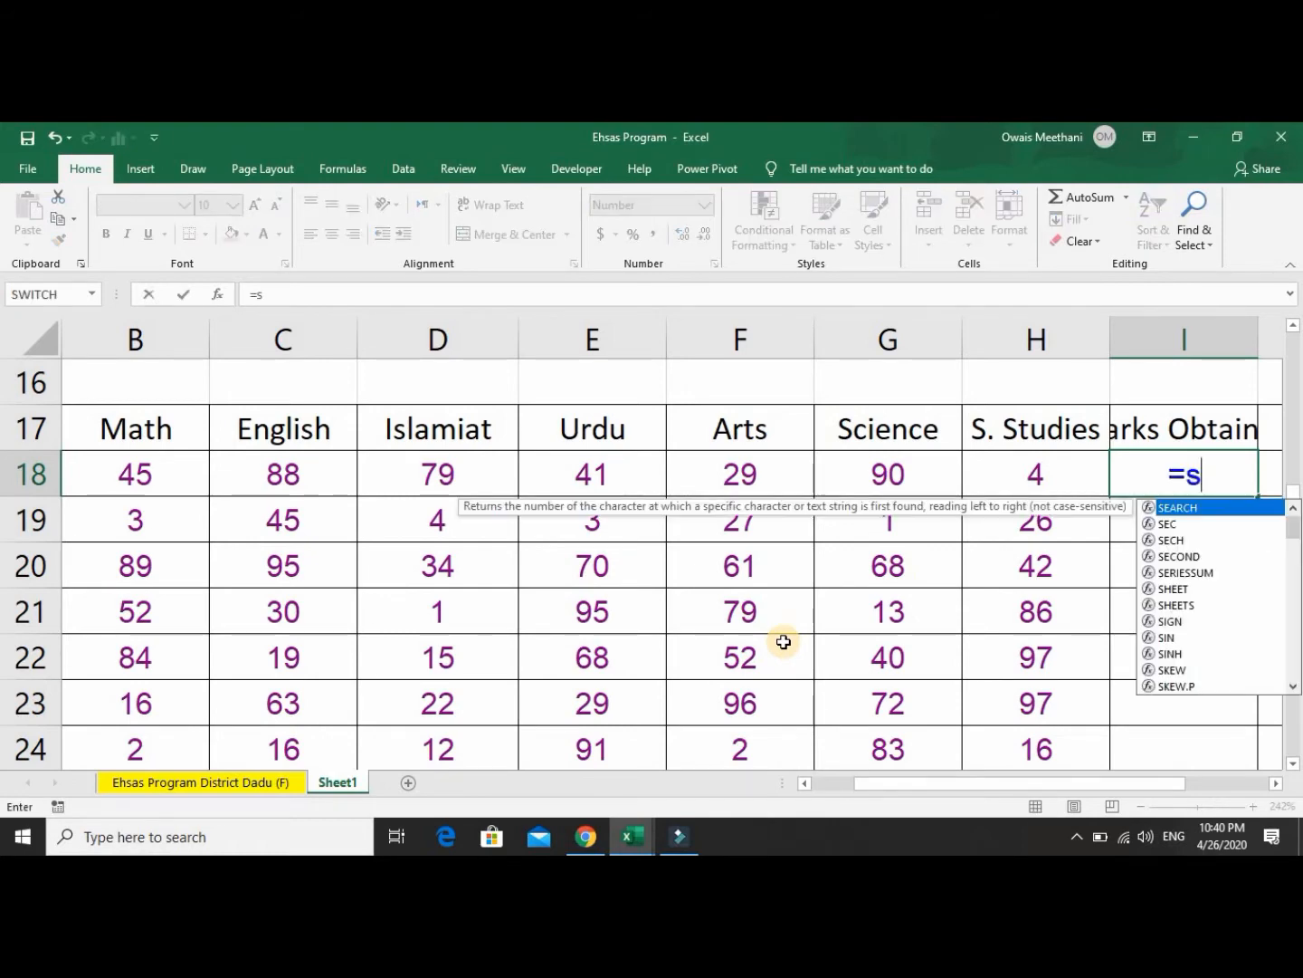
text(um()
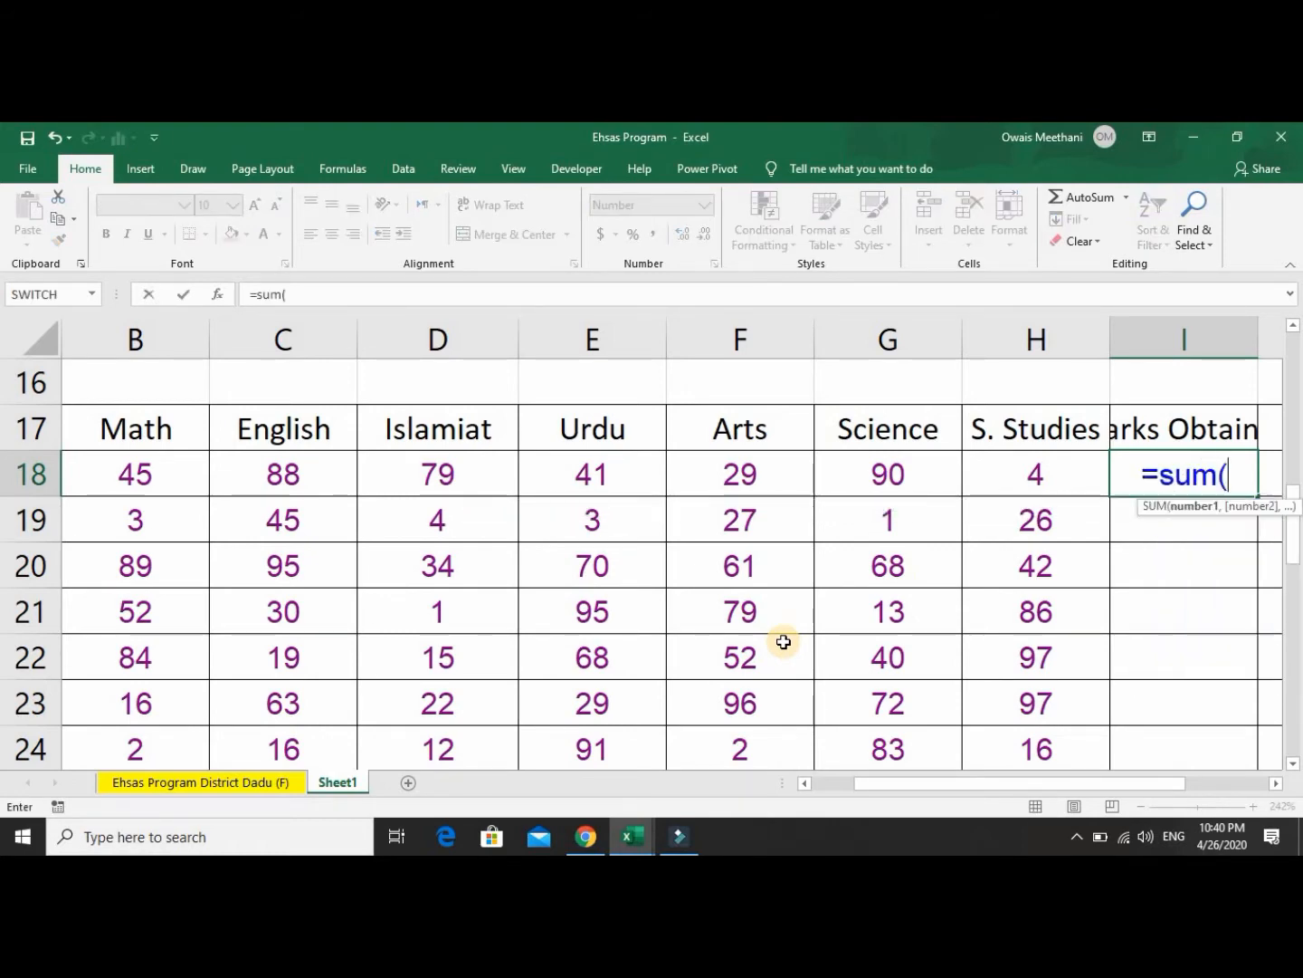
key(Left)
key(shift+Left)
key(shift+Left)
key(shift+Left)
key(shift+Left)
key(shift+Left)
key(shift+Left)
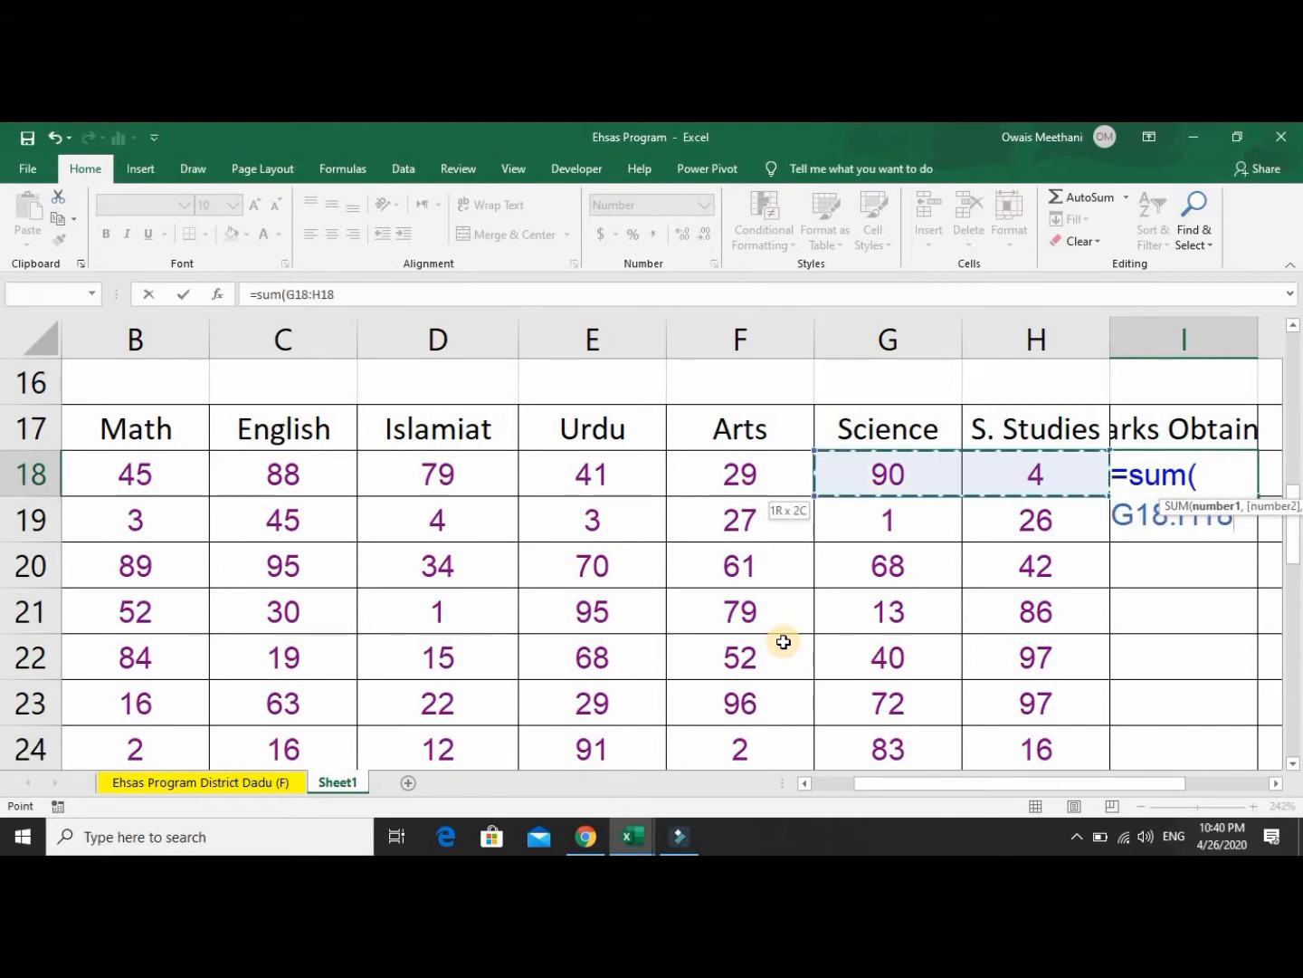
key(shift+Left)
key(shift+Right)
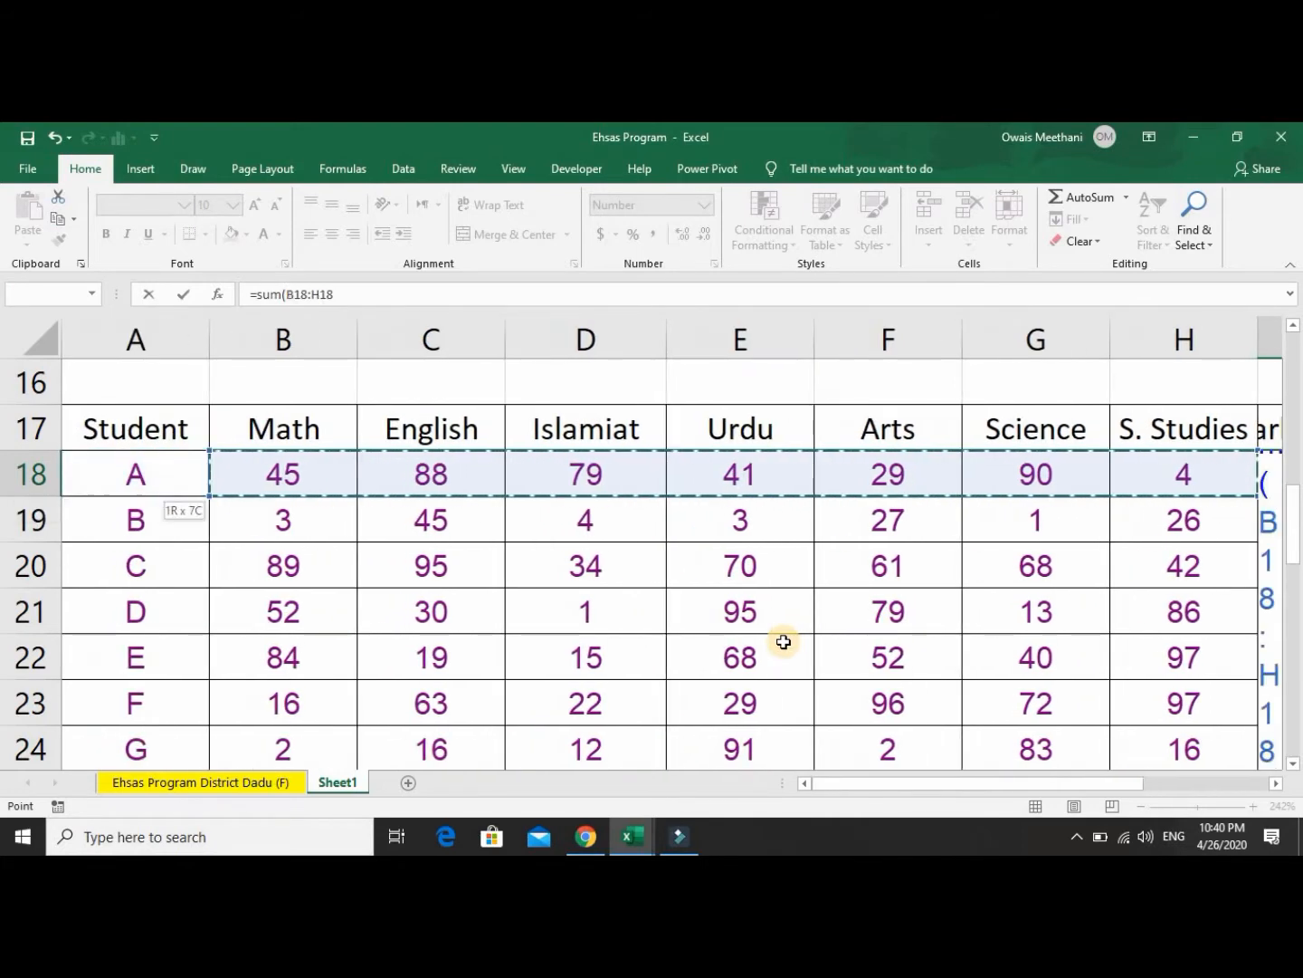
key(Return)
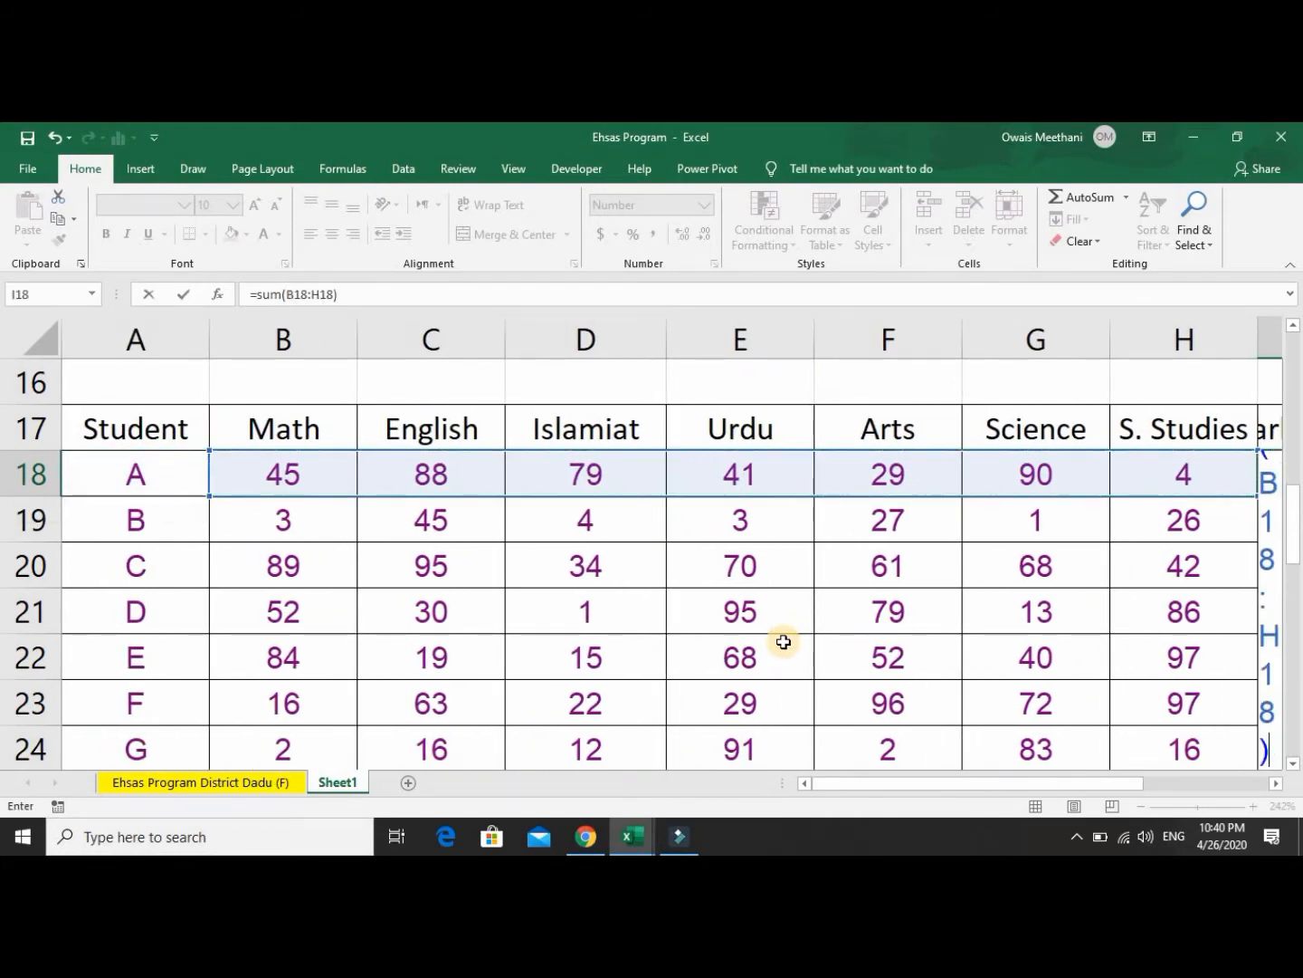
key(Up)
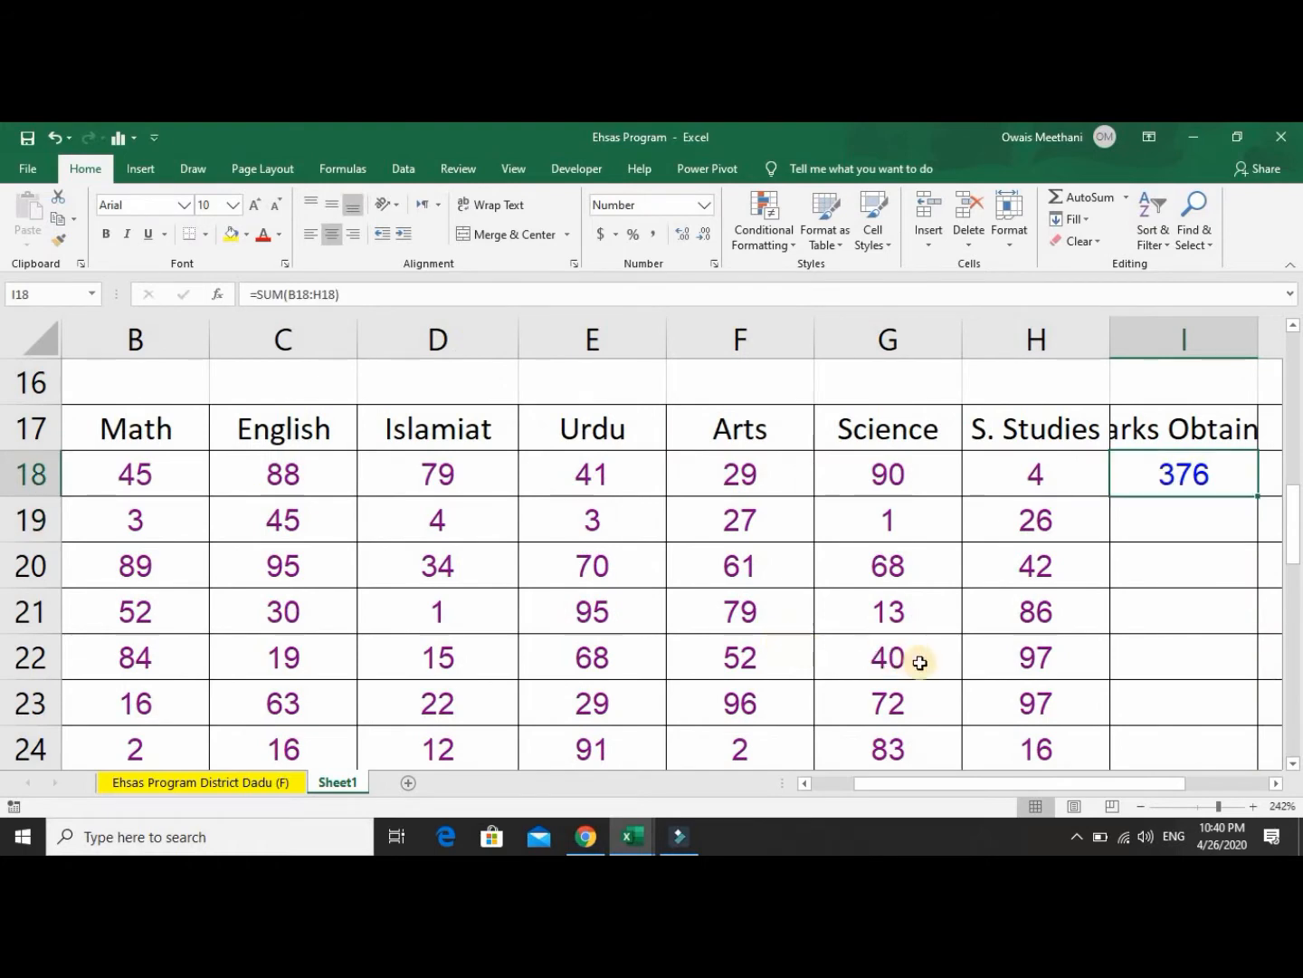
double_click(1259, 494)
Review the marks obtained totals in column I for all students.
key(Down)
key(Down)
key(Down)
key(Down)
key(Down)
key(Down)
key(Down)
key(Down)
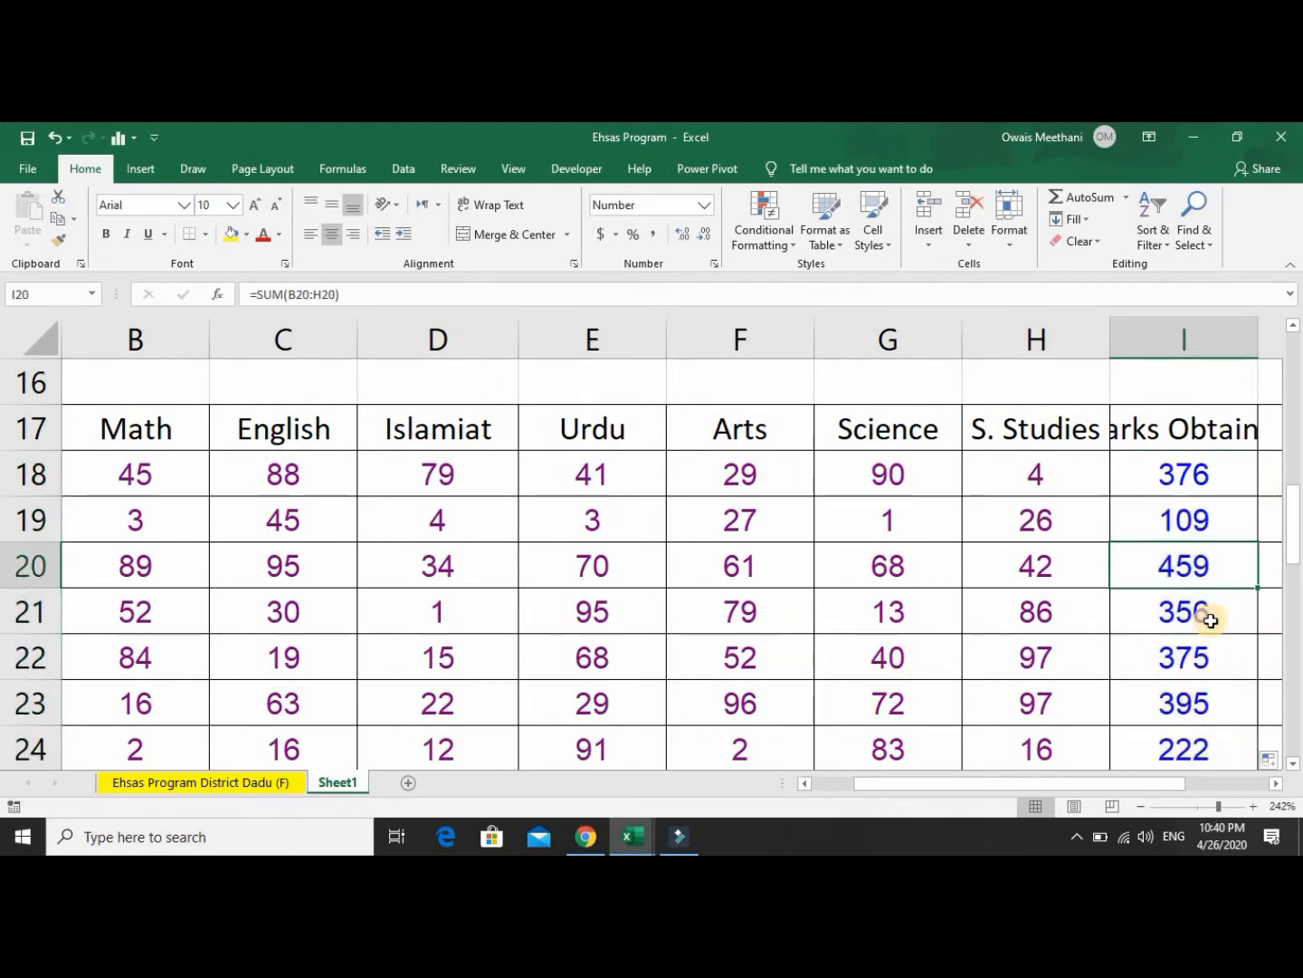
key(Down)
key(Down)
key(Down)
key(Up)
key(Up)
key(Up)
key(Up)
key(Up)
key(Up)
key(Up)
key(Up)
key(Up)
key(Up)
key(Up)
key(Up)
key(Up)
key(Up)
key(Up)
key(Up)
key(Up)
key(Up)
key(Up)
key(Up)
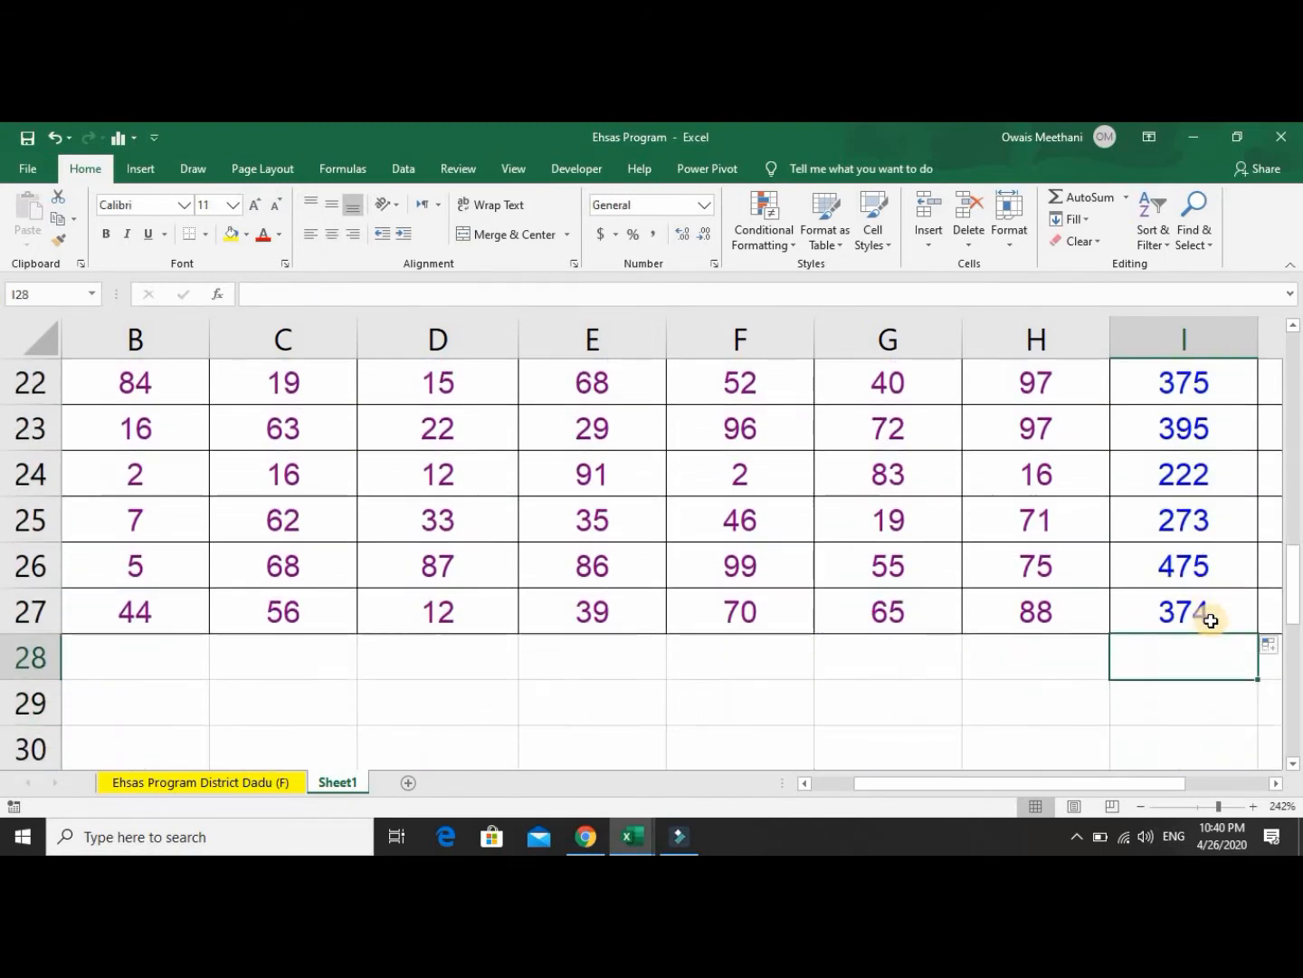
key(Down)
key(Down)
key(Down)
key(Down)
key(Down)
key(Down)
key(Down)
key(Down)
key(Down)
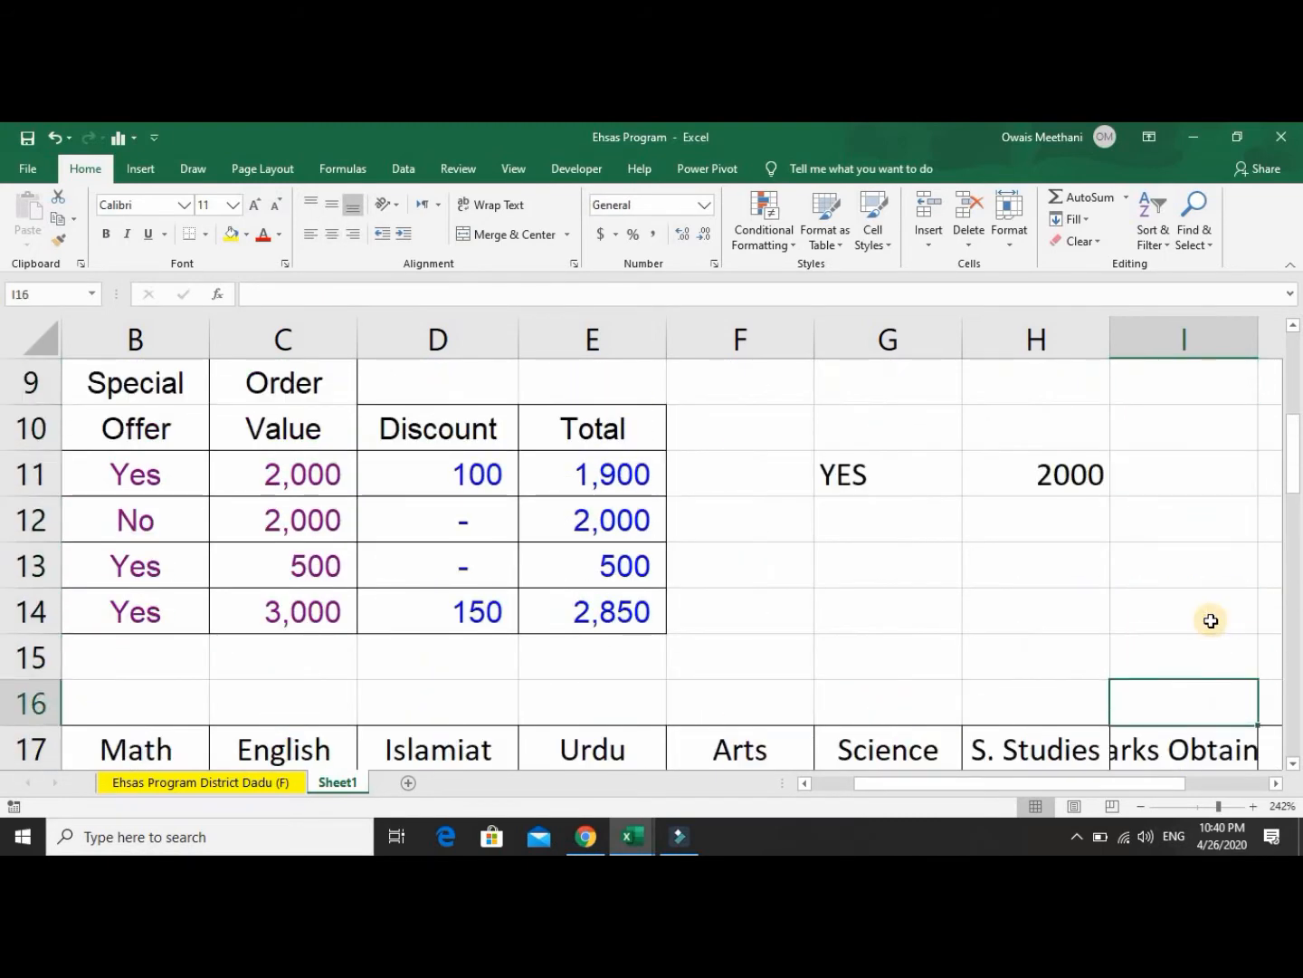
Look over the subject headings in row 17, from S. Studies across to Math.
key(Up)
key(Left)
key(shift+Left)
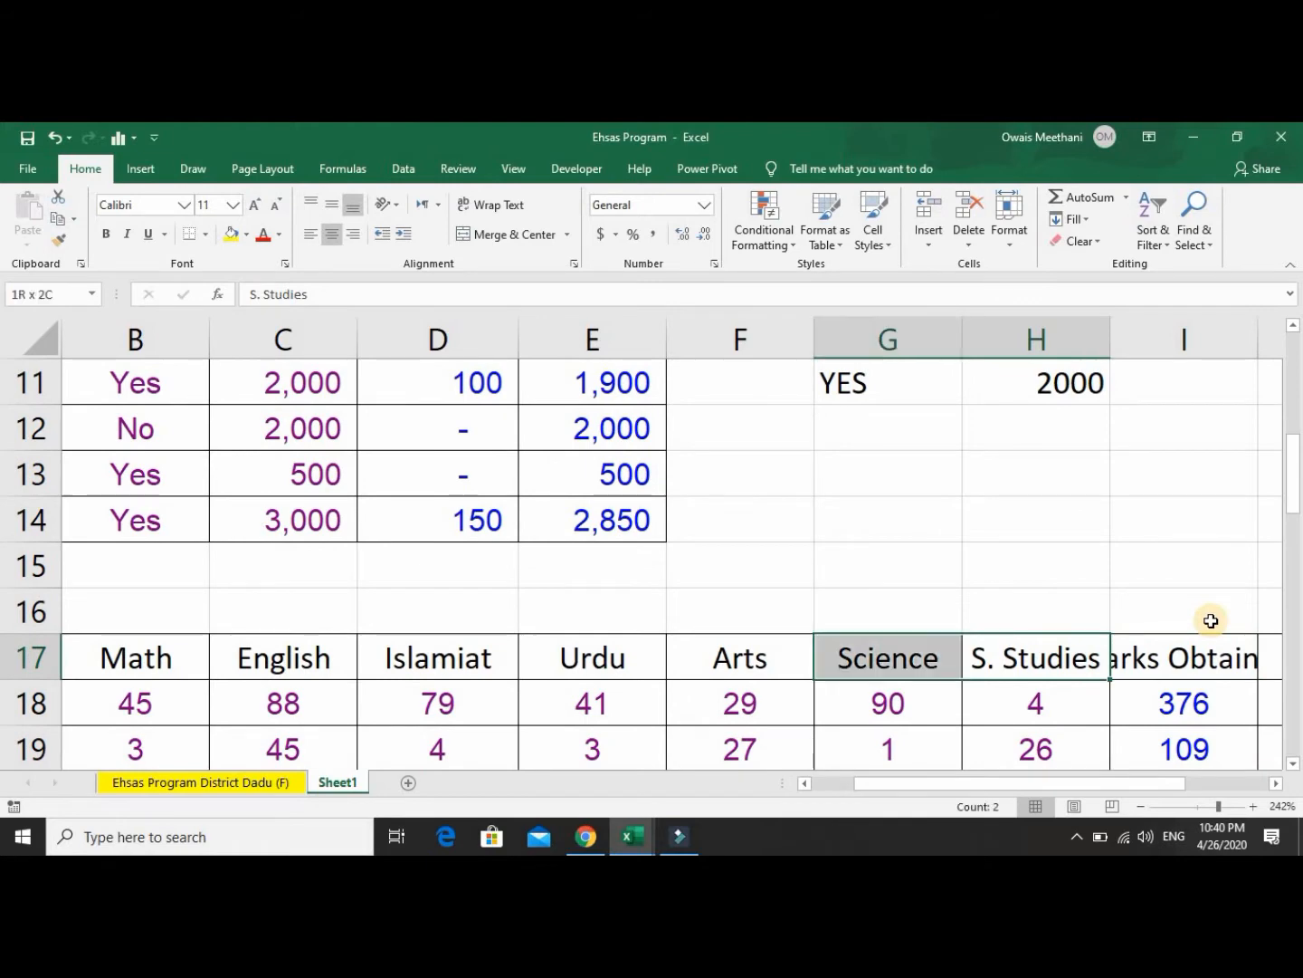
key(shift+Left)
key(shift+Left)
key(shift+Left)
key(shift+Left)
key(shift+Left)
key(shift+Left)
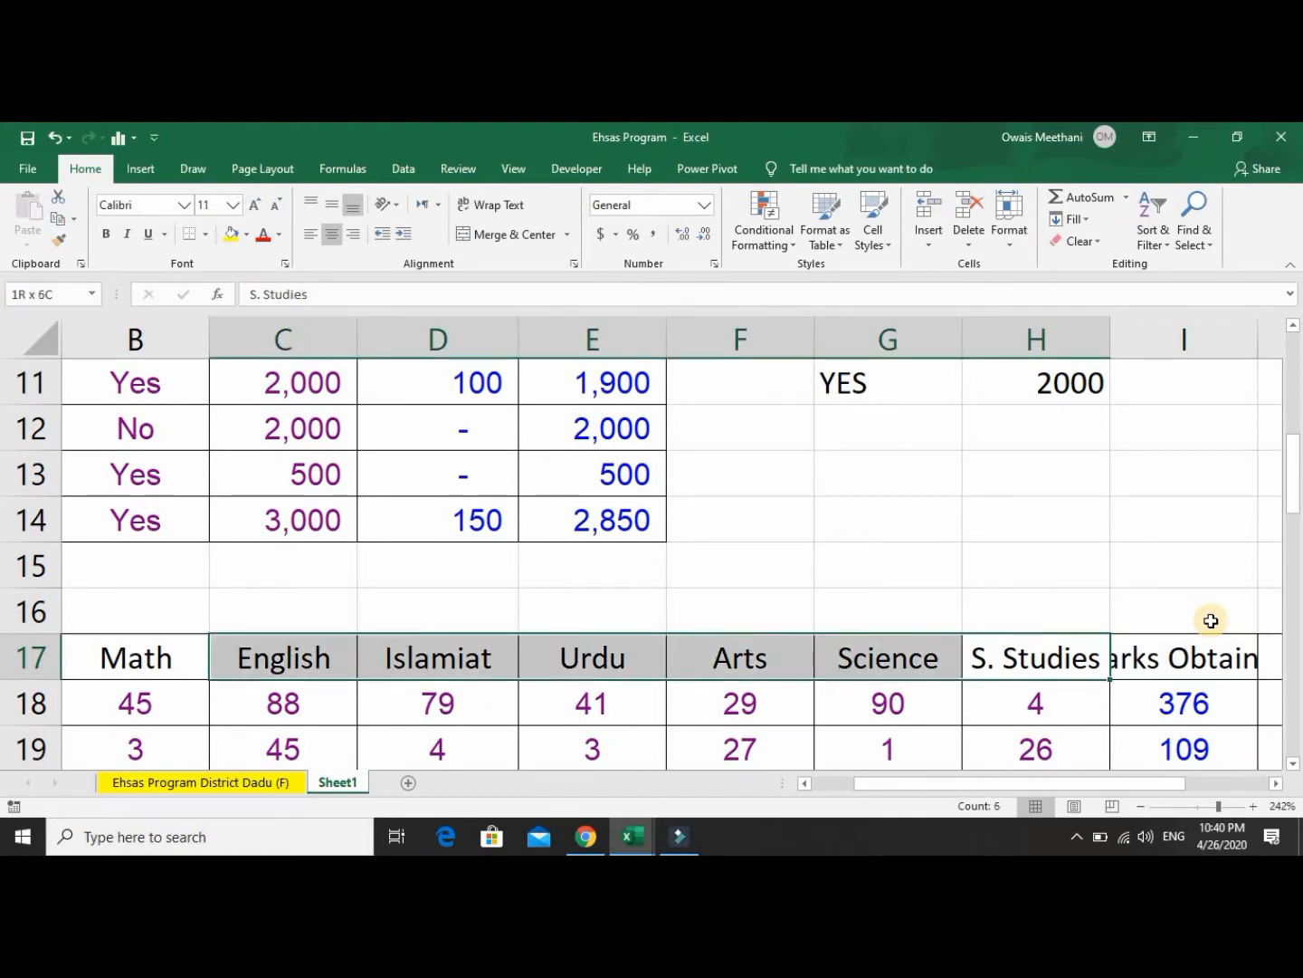
key(shift+Right)
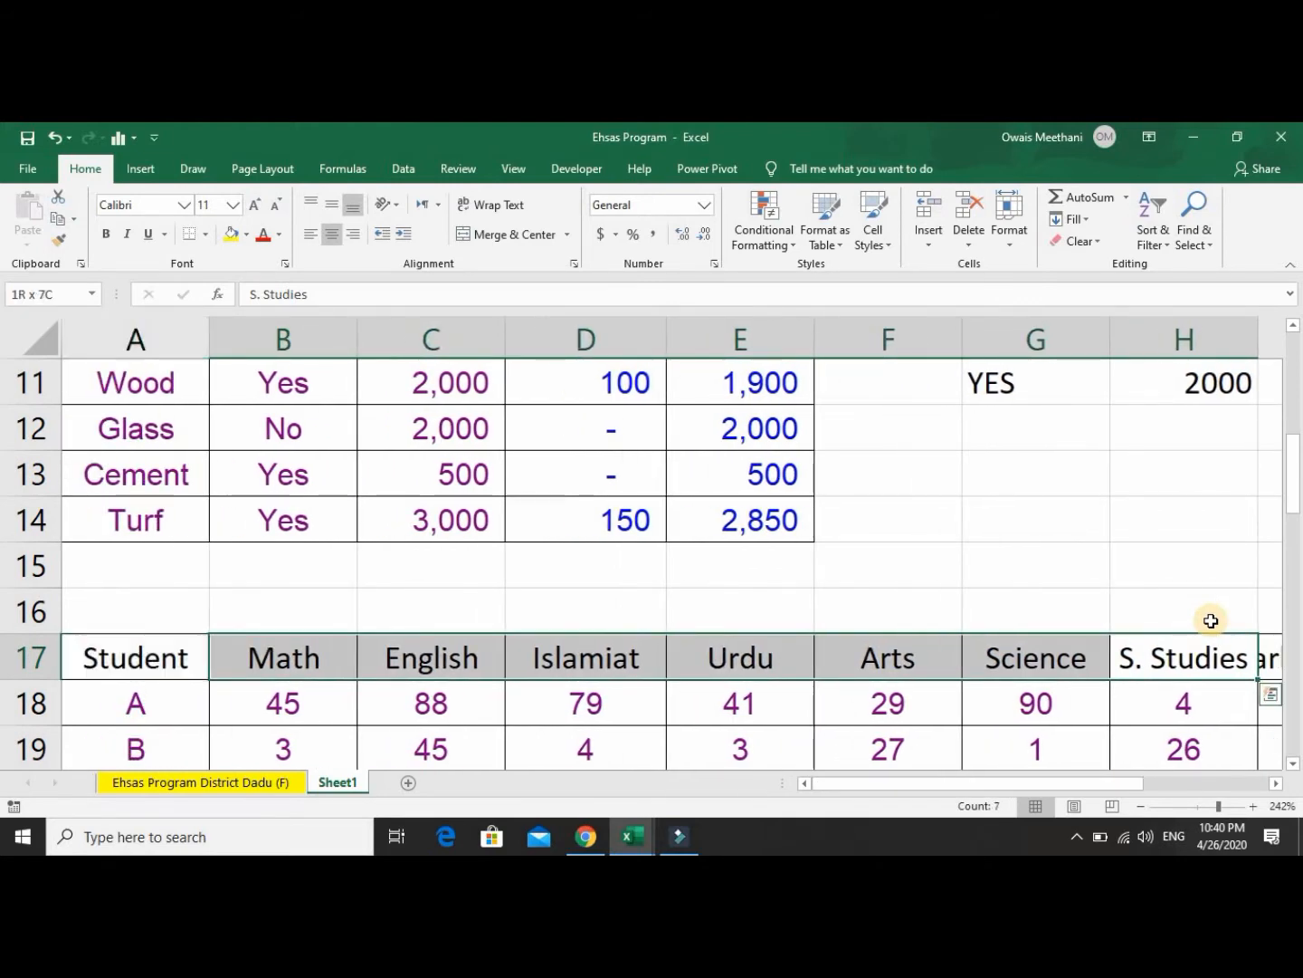
Enter =I18/100 in J18 to try calculating the first student's percentage.
key(Right)
key(Right)
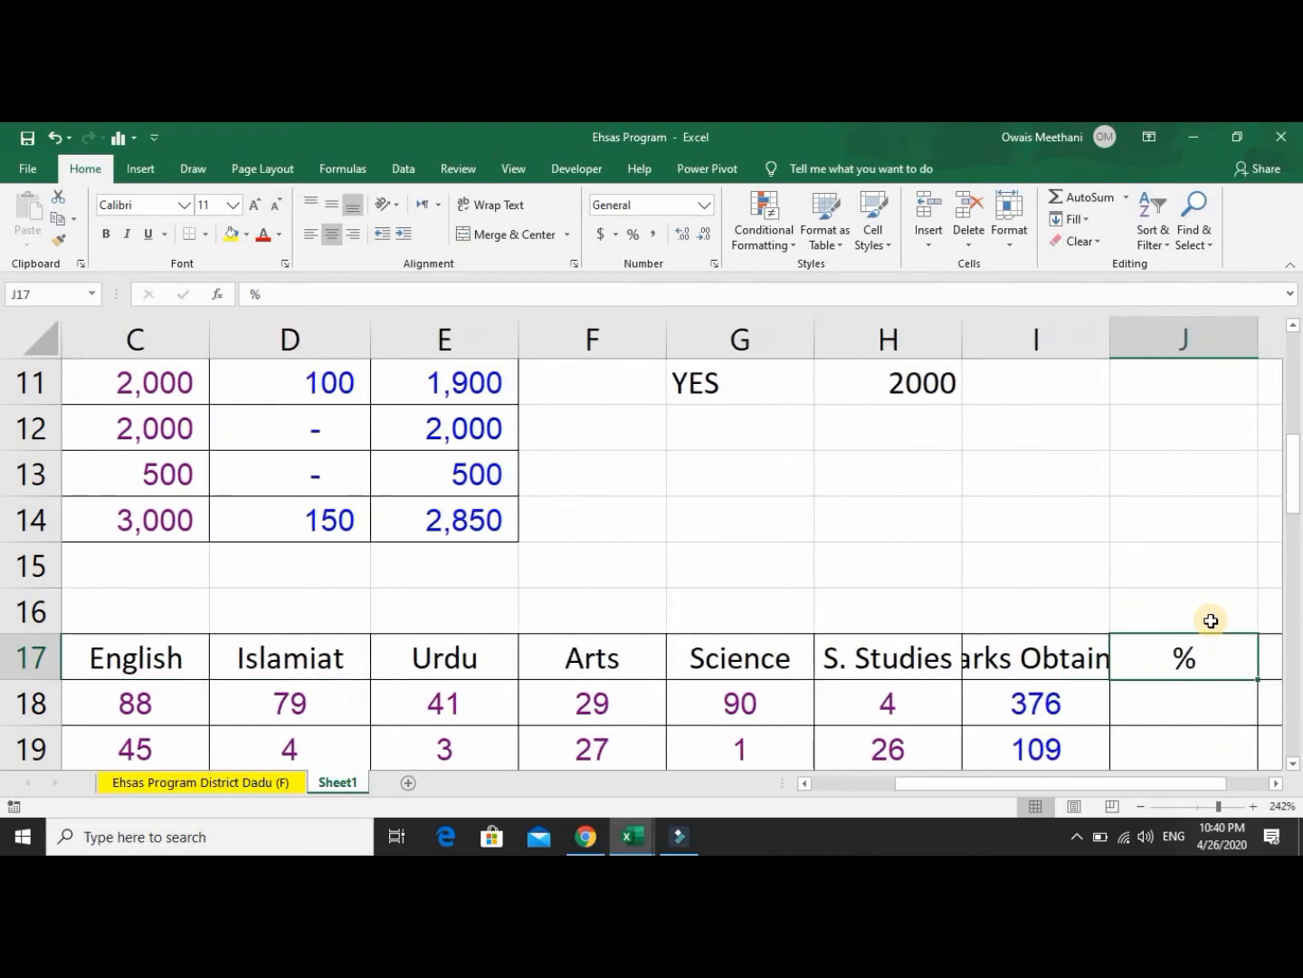
key(Down)
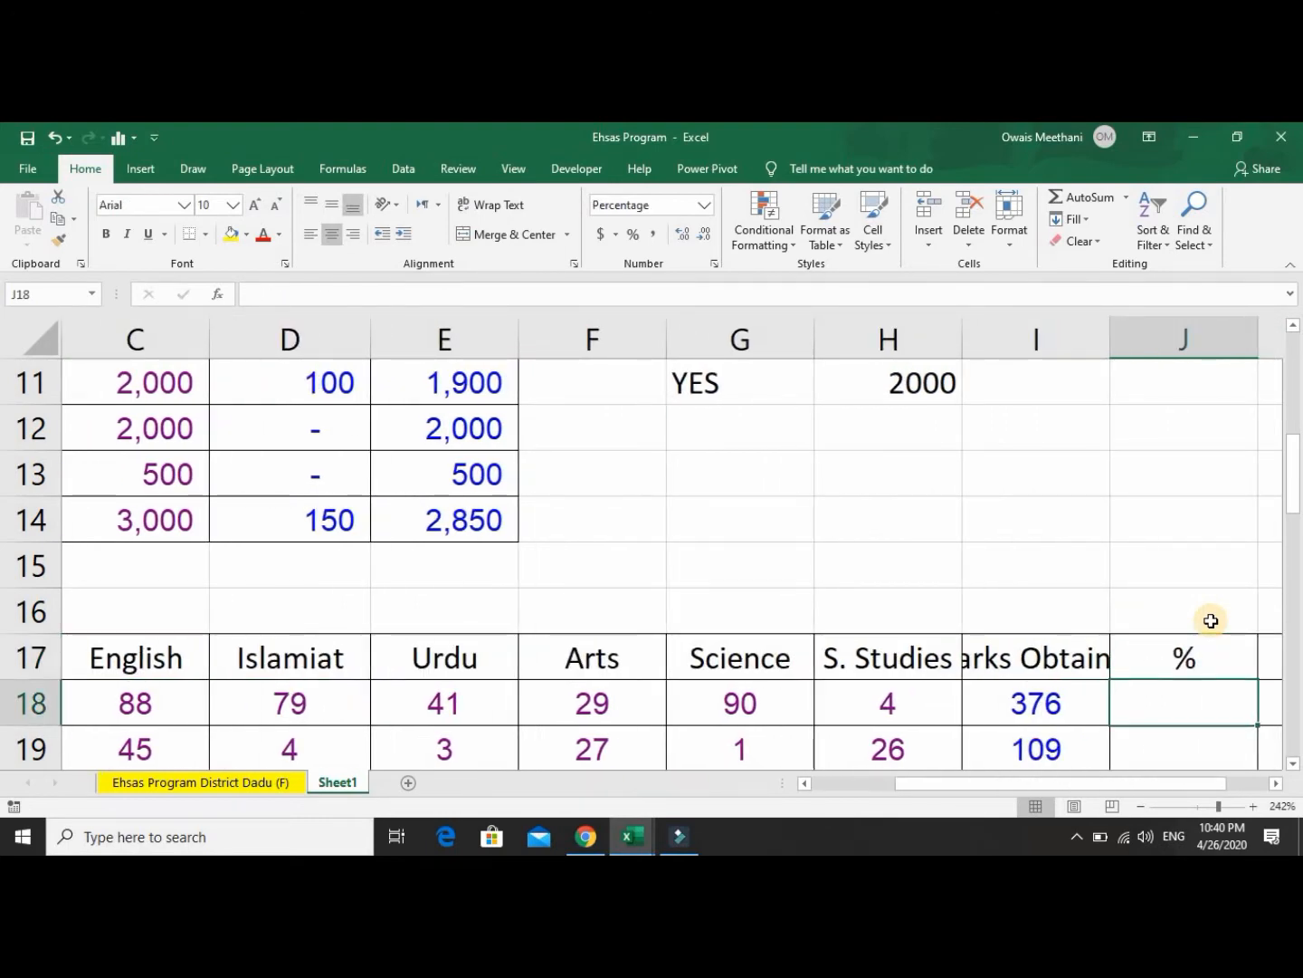
text(=)
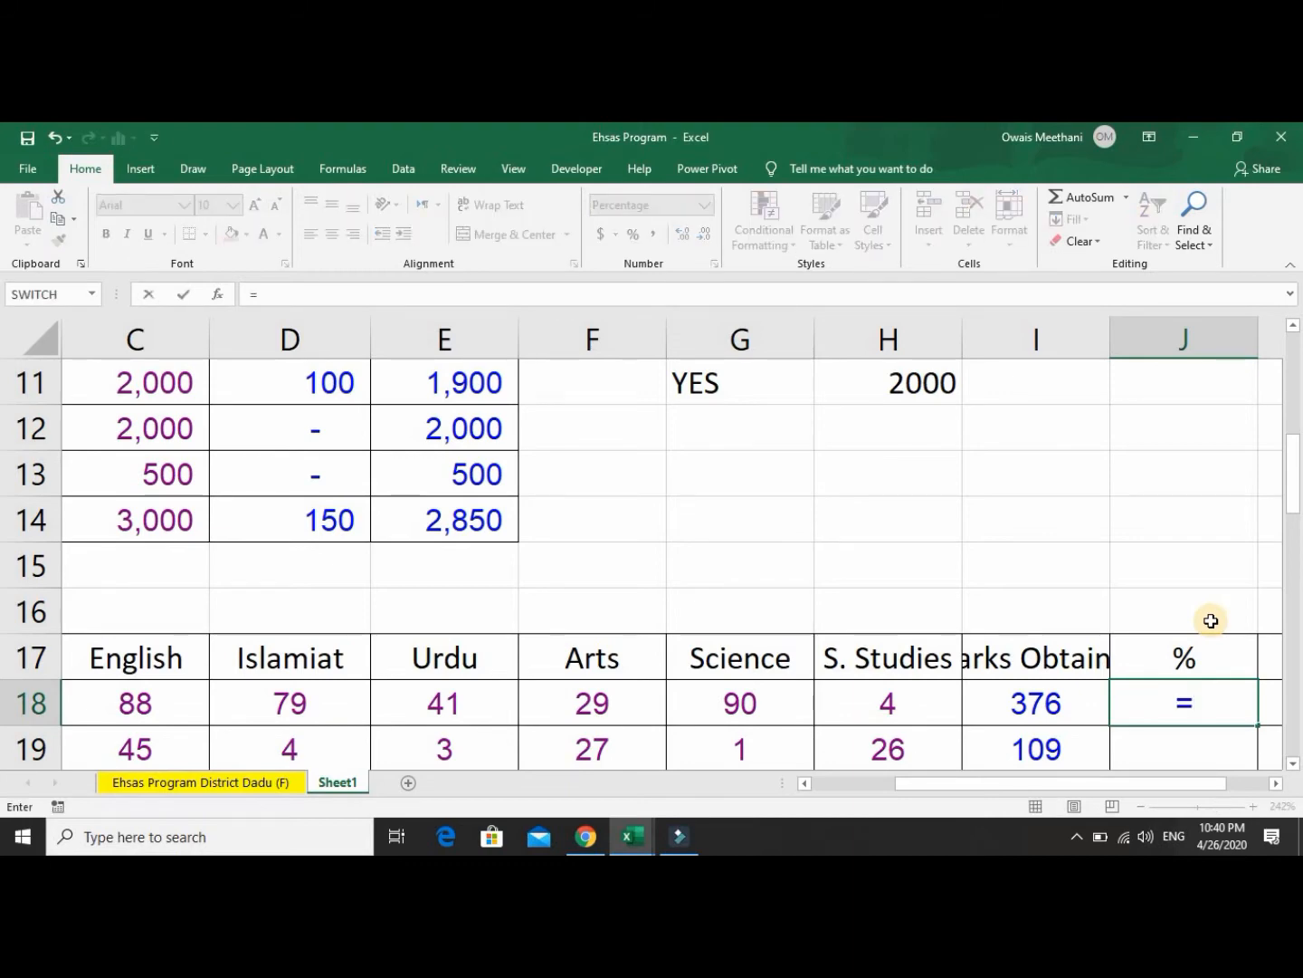
key(Left)
text(/100)
key(Return)
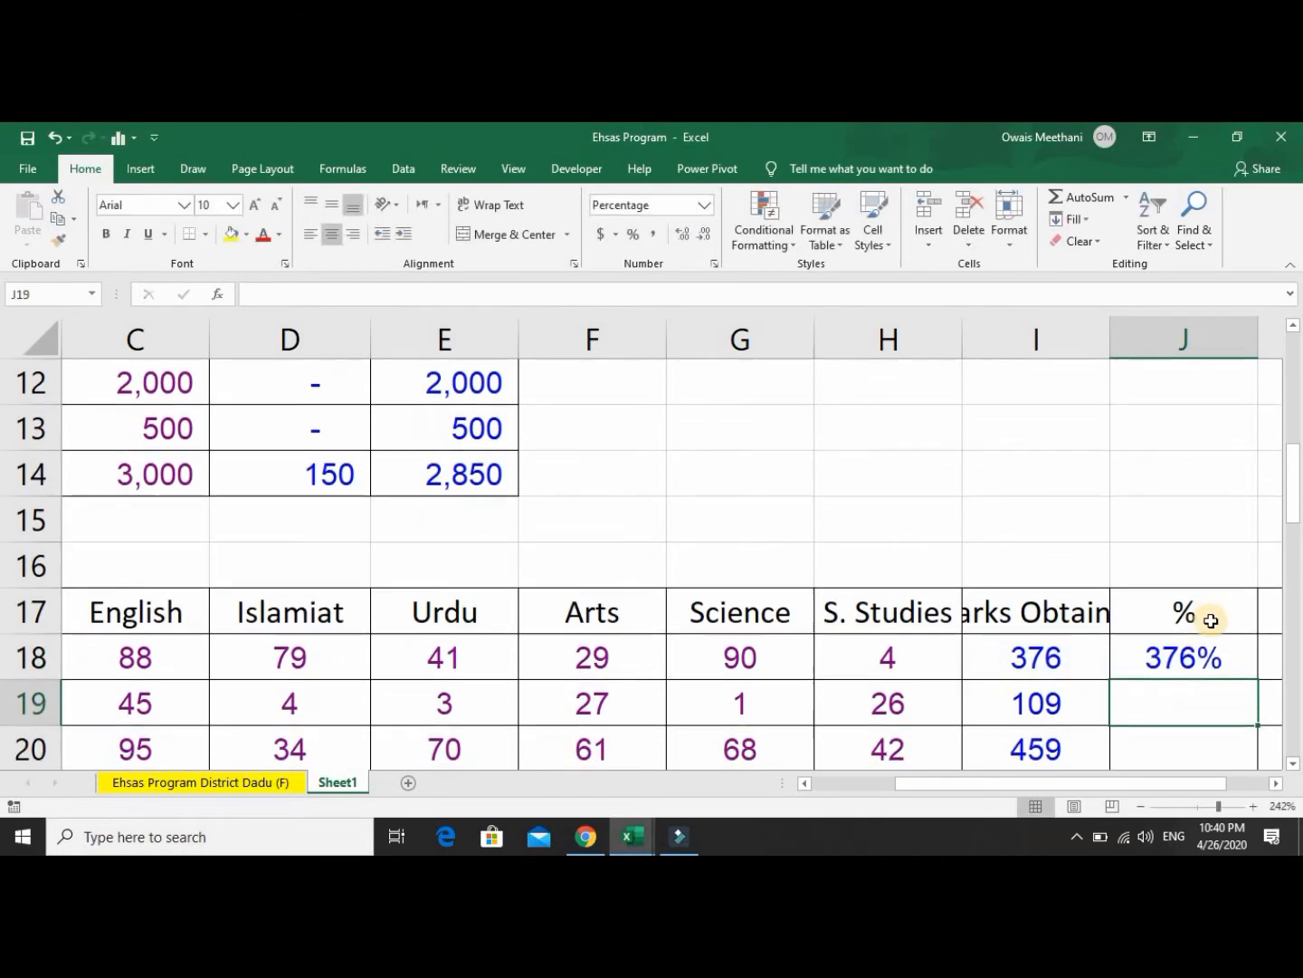
Replace the percentage formula in J18 with =I18/700 and fill it down the % column for all students.
key(Up)
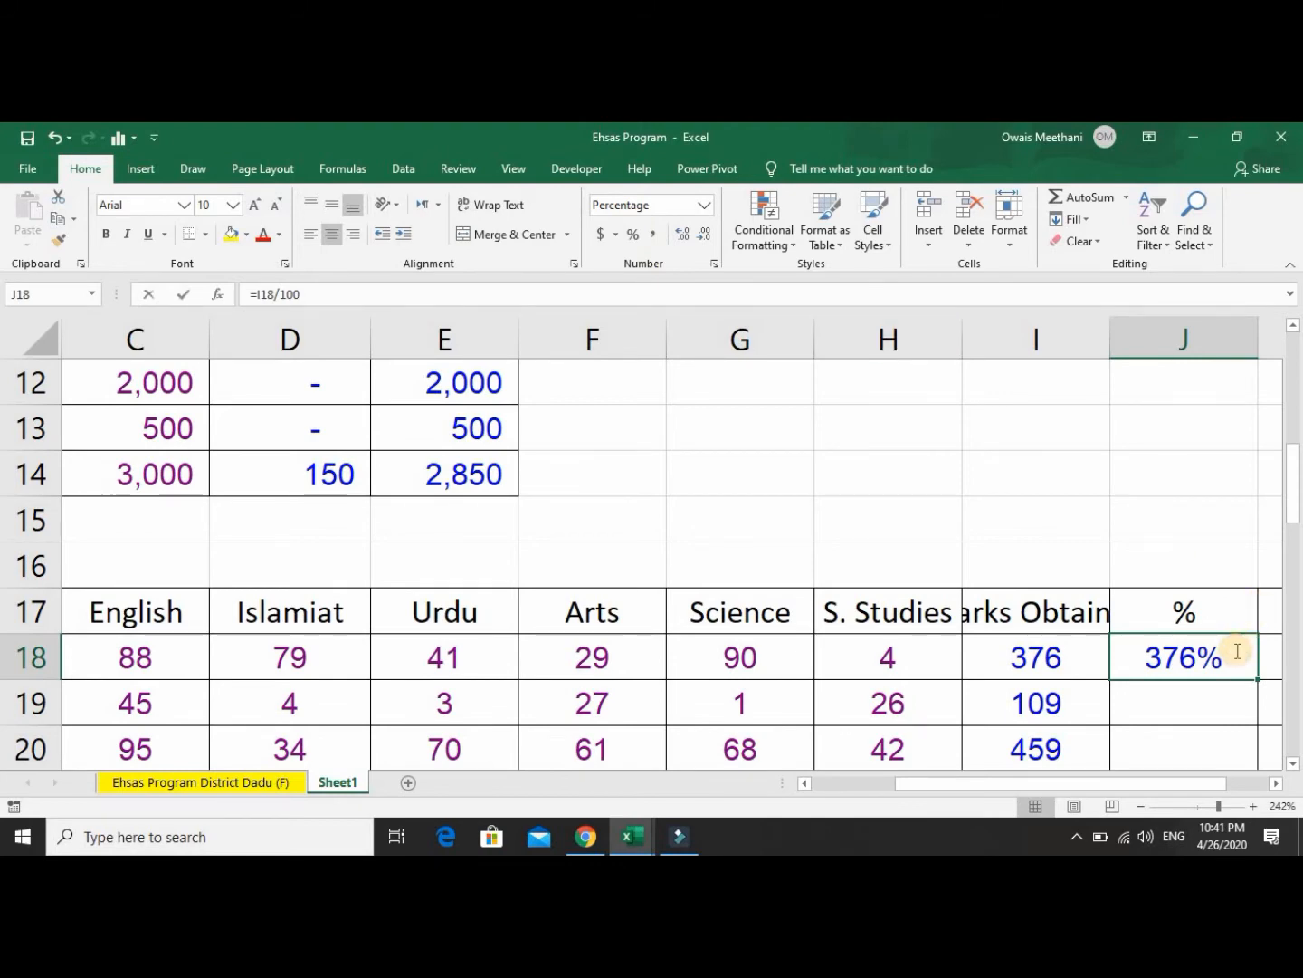
text(=)
key(Left)
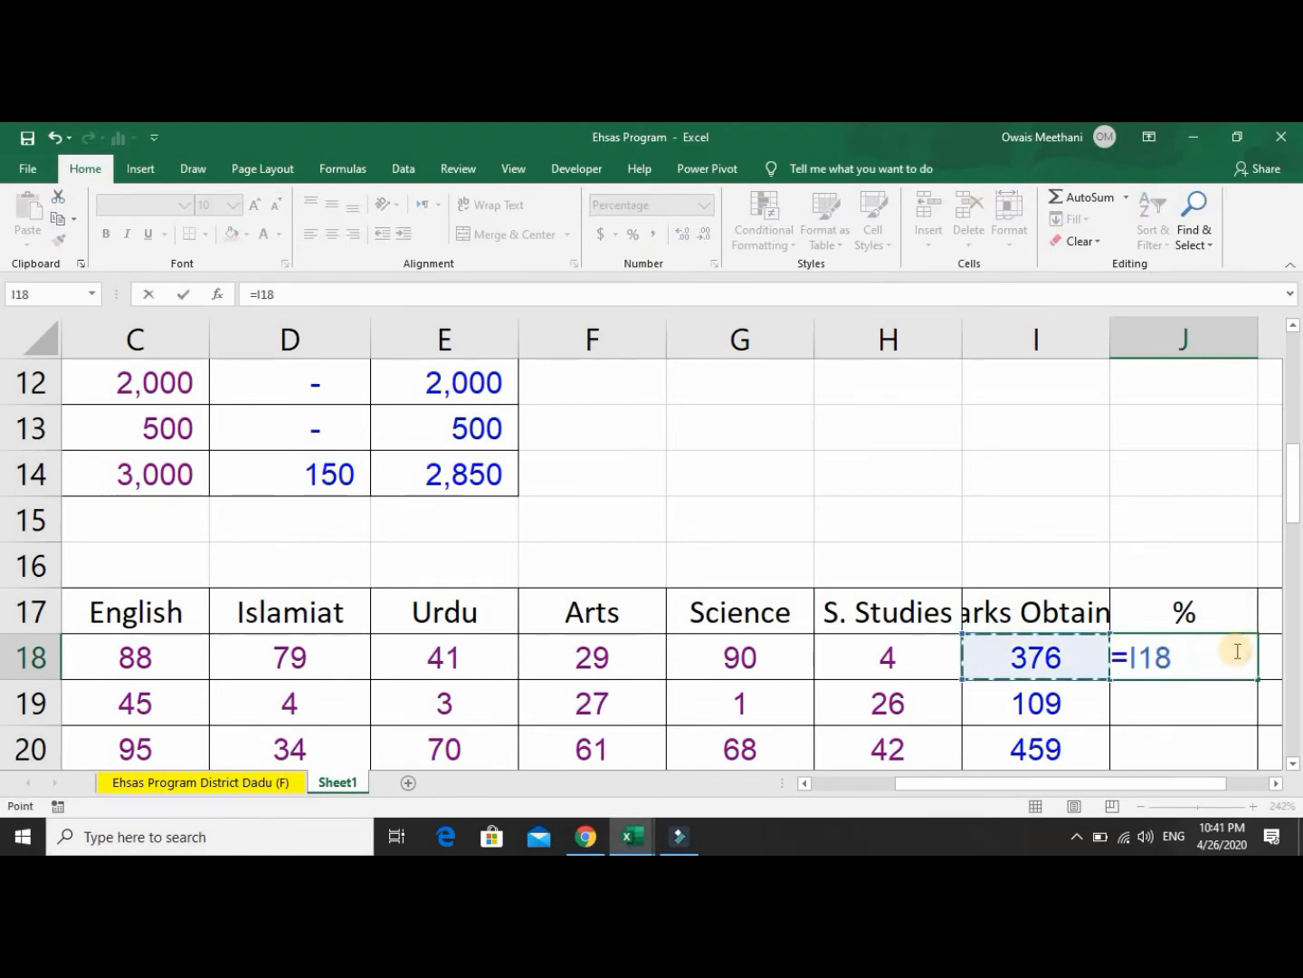
text(/700)
key(Return)
click(1236, 650)
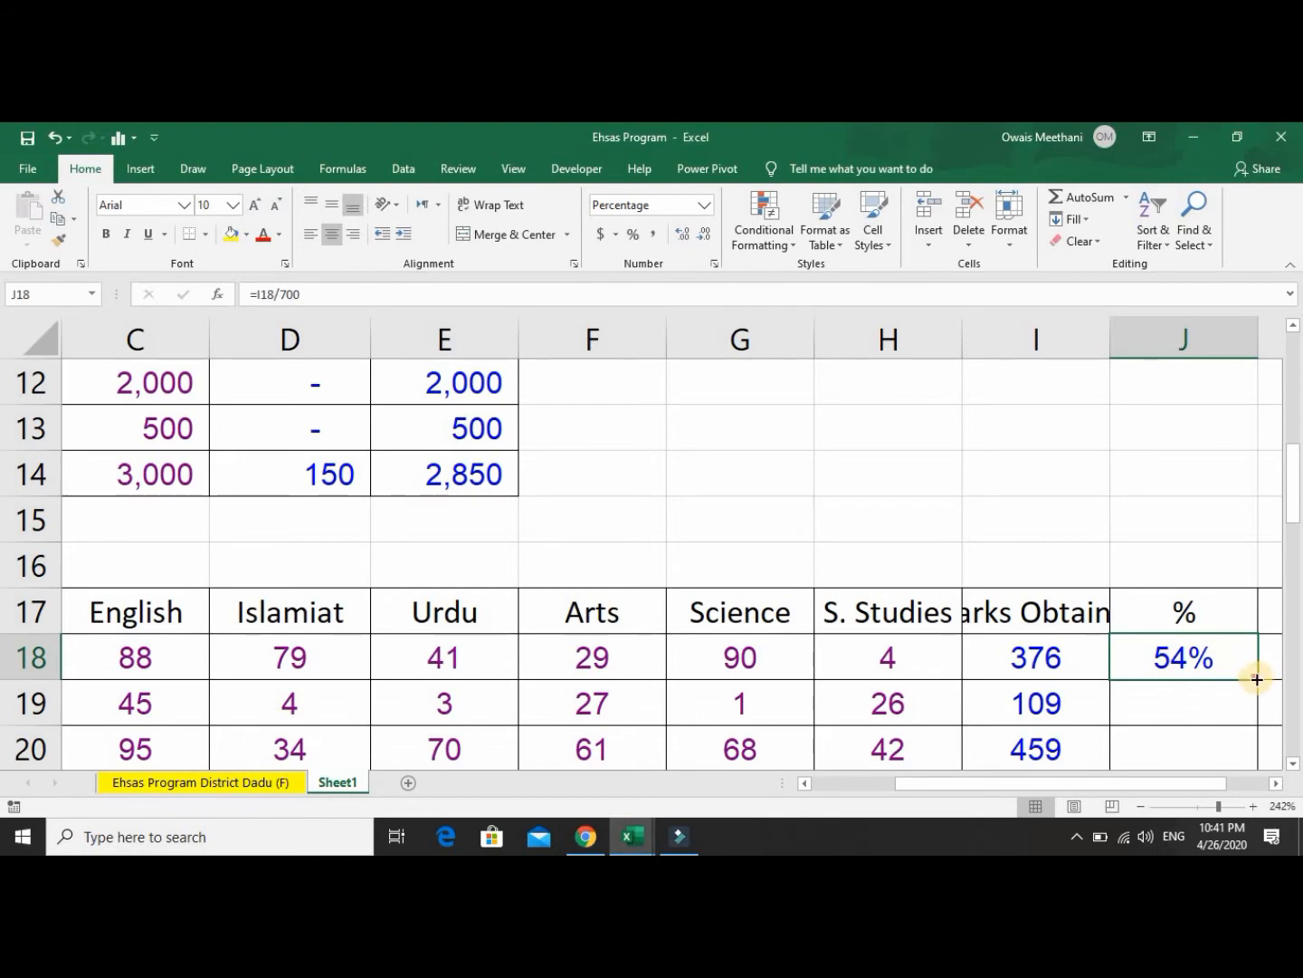
double_click(1258, 678)
click(1216, 654)
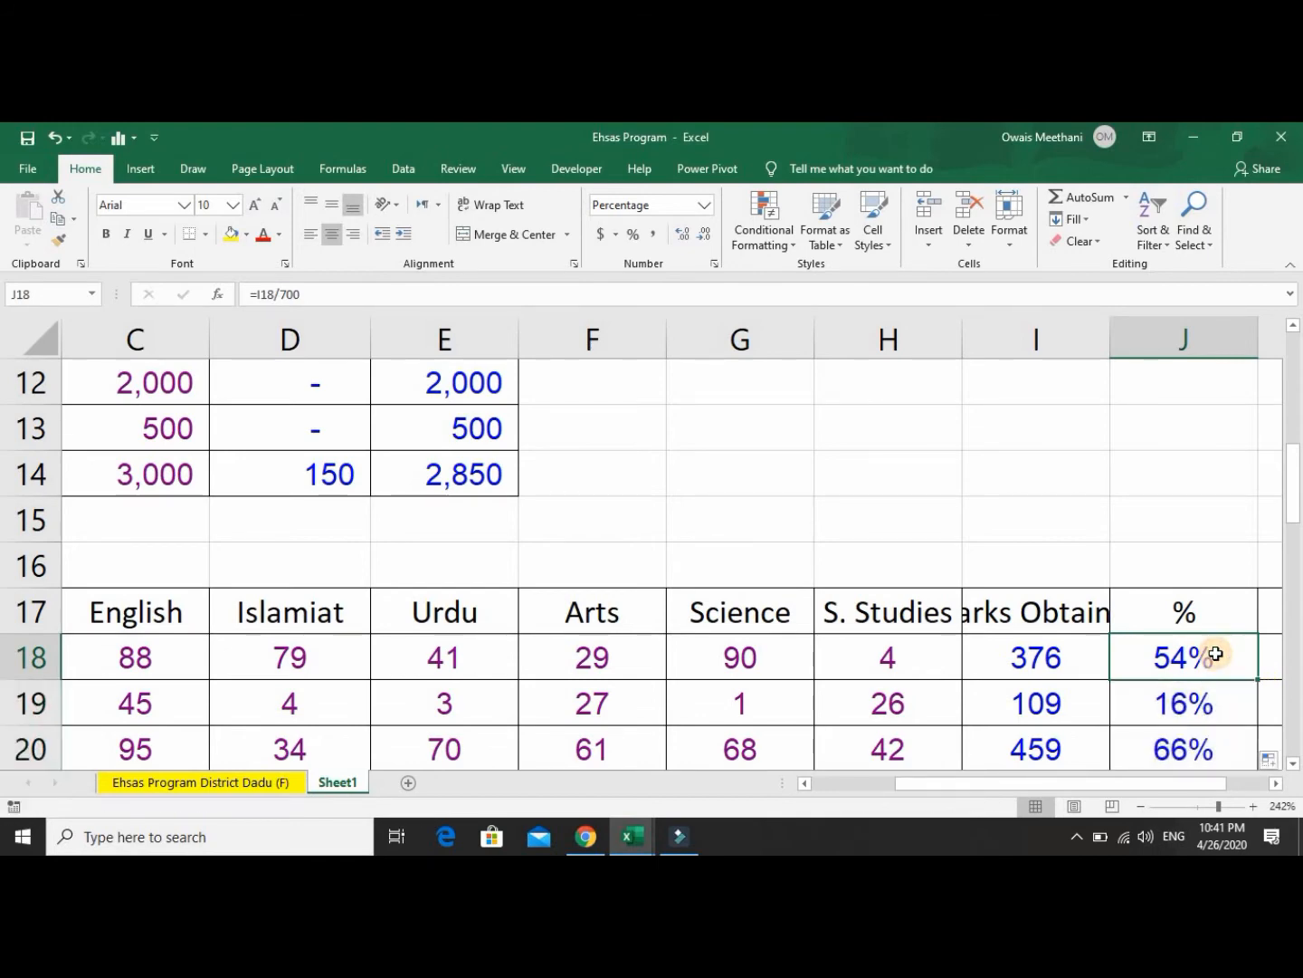
Replace the Grade heading in K17 with Pass and add a Grade heading in L17.
scroll(1217, 654, down, 2)
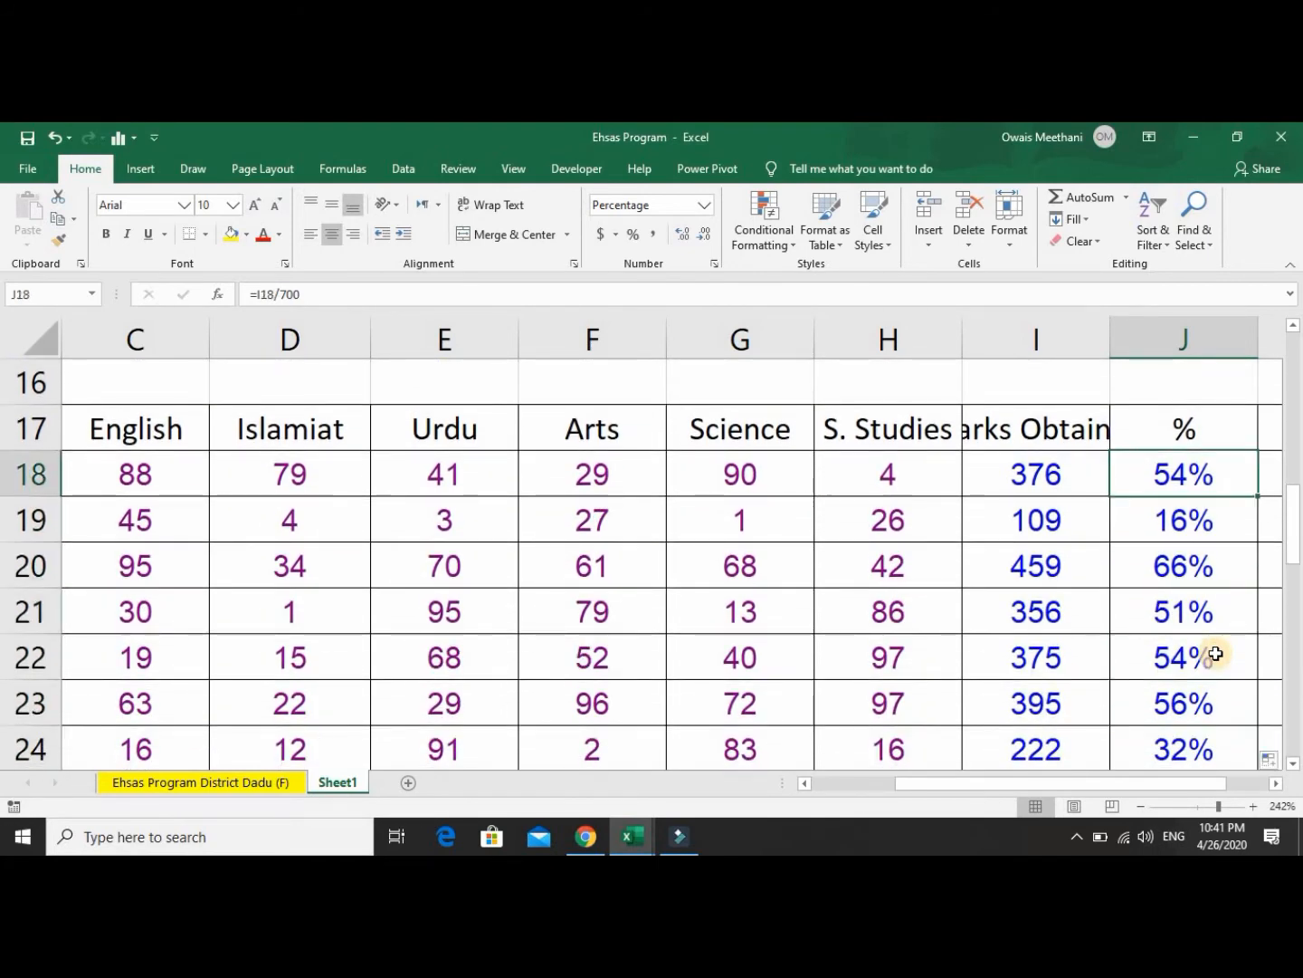
key(Up)
key(Right)
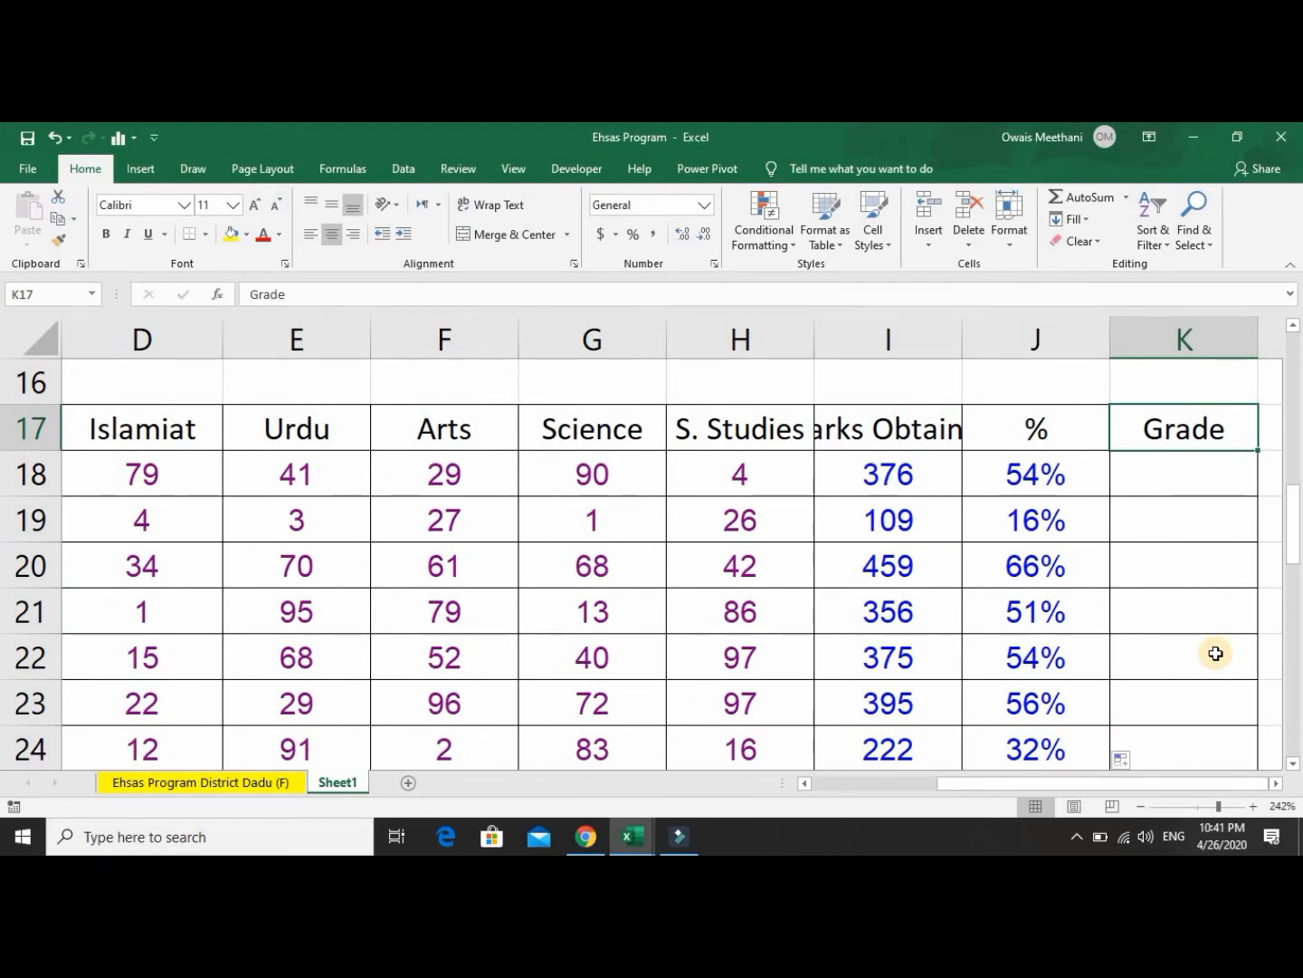
key(Delete)
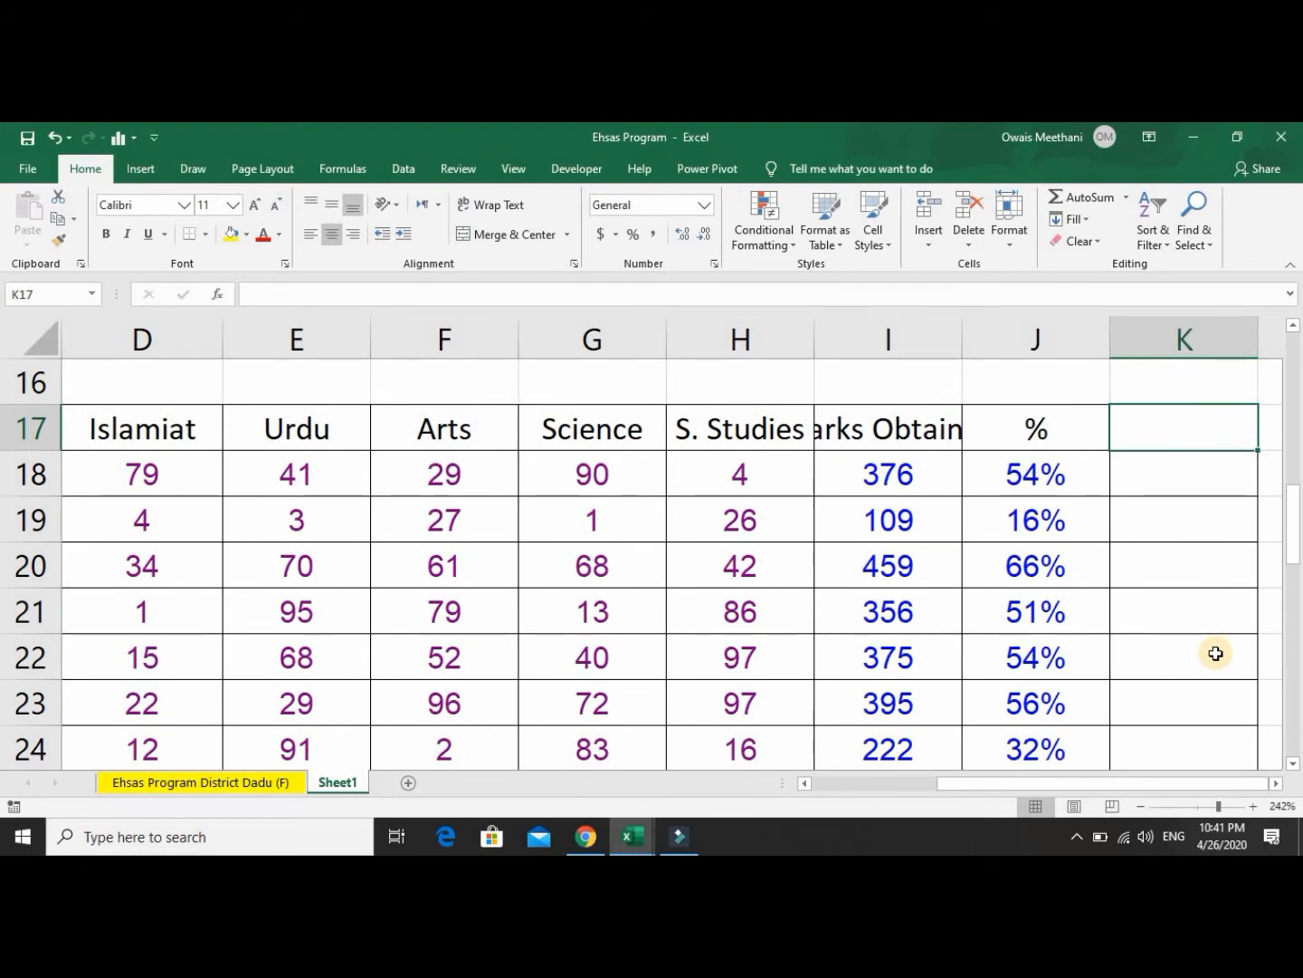
text(Pass)
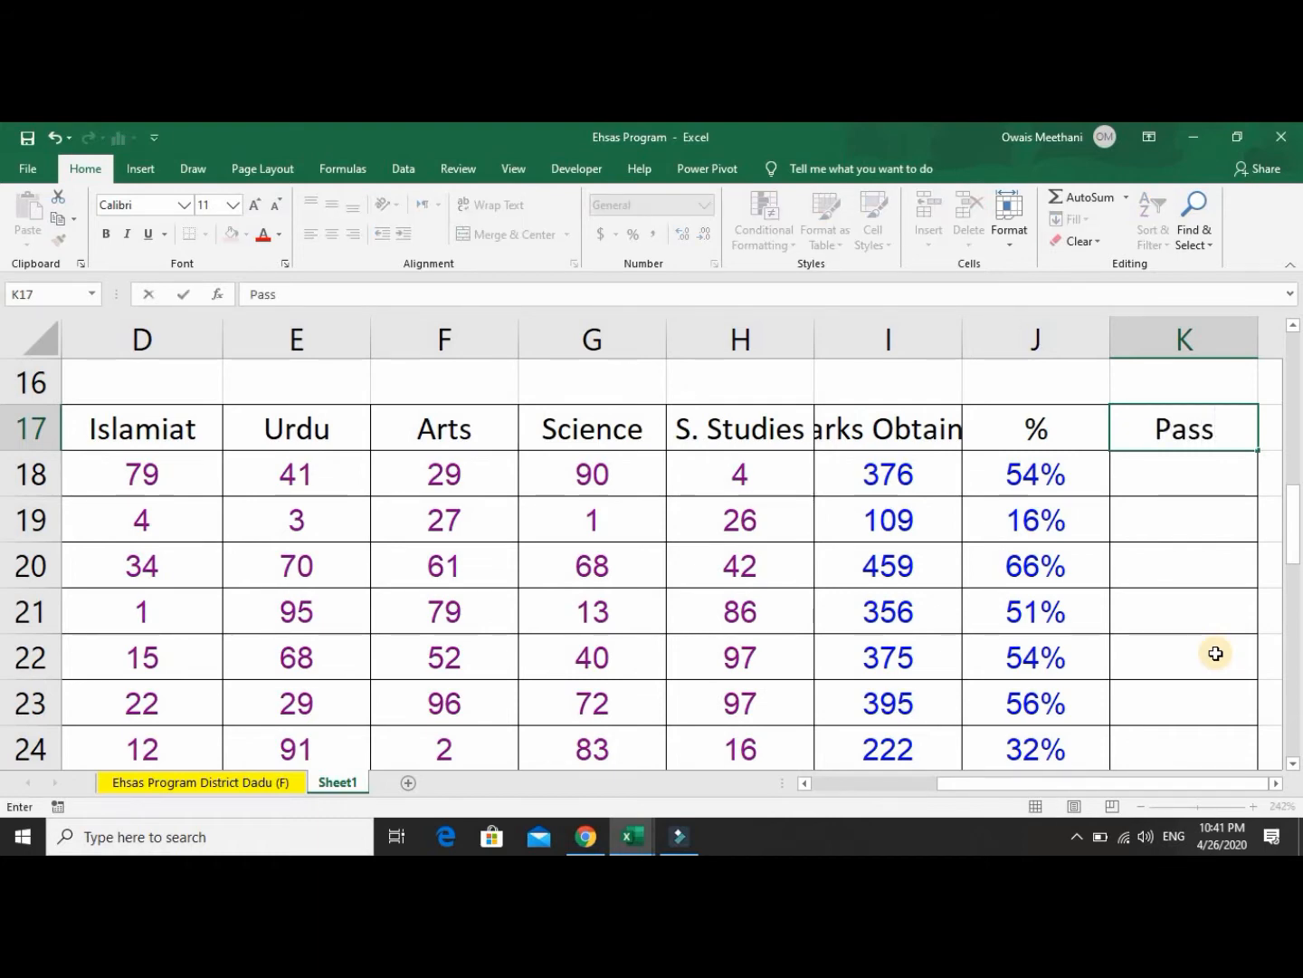
key(Tab)
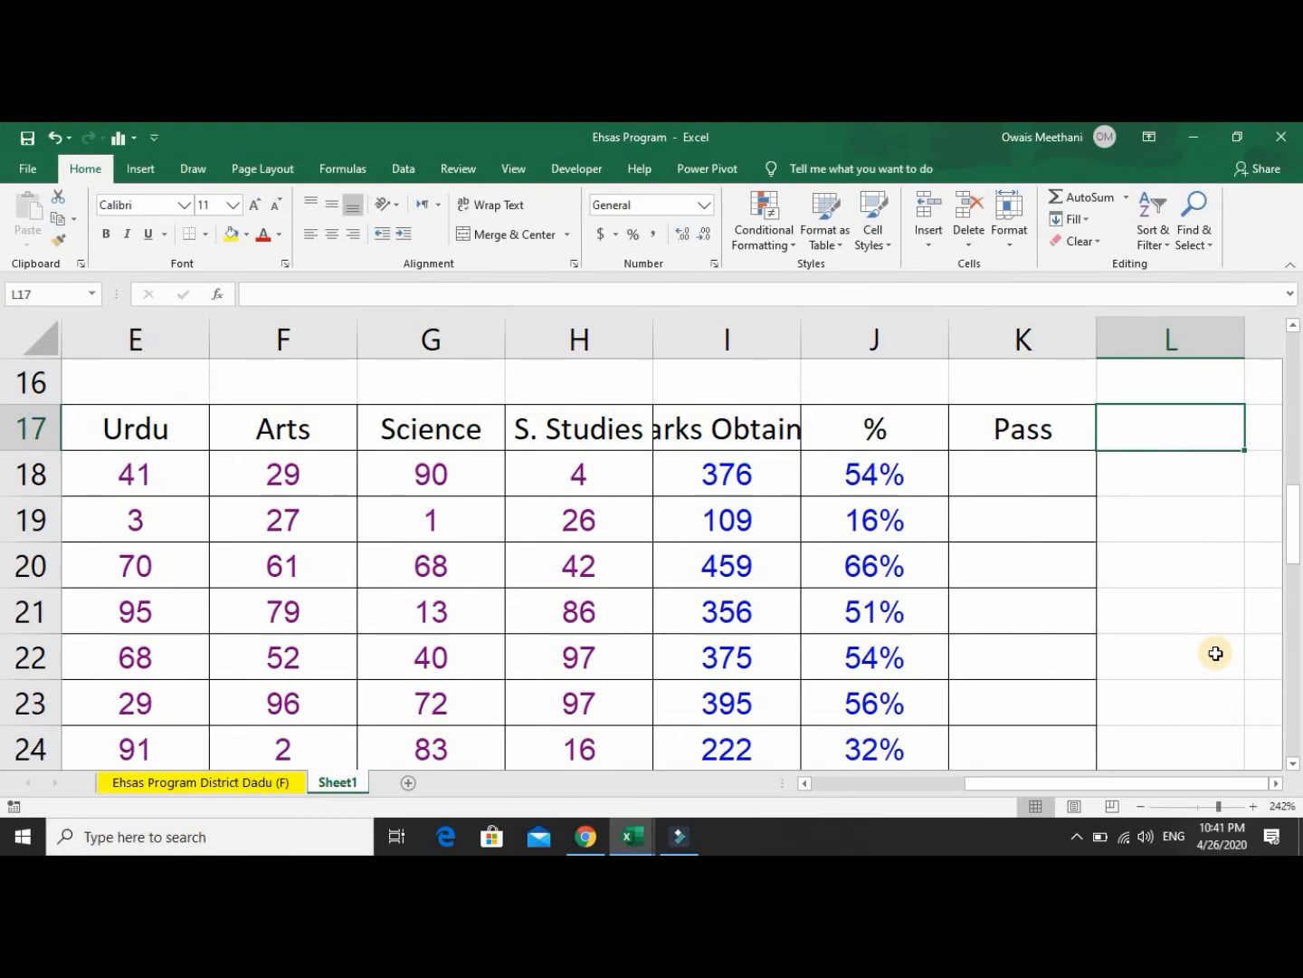
text(G)
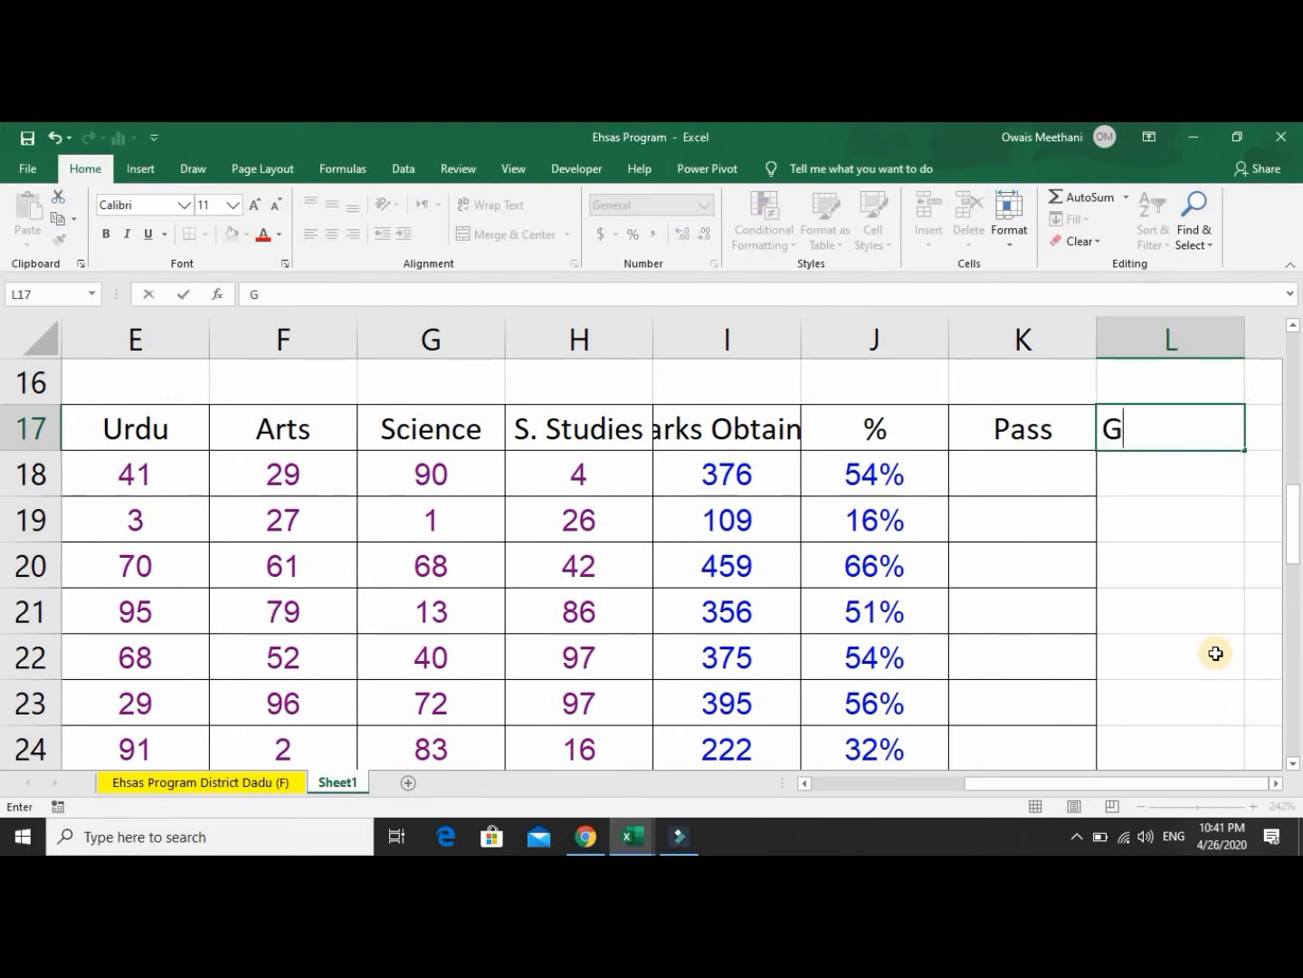
text(rade)
key(Down)
Review the first student's subject marks, total and percentage across row 18 before filling in the Pass column.
key(Left)
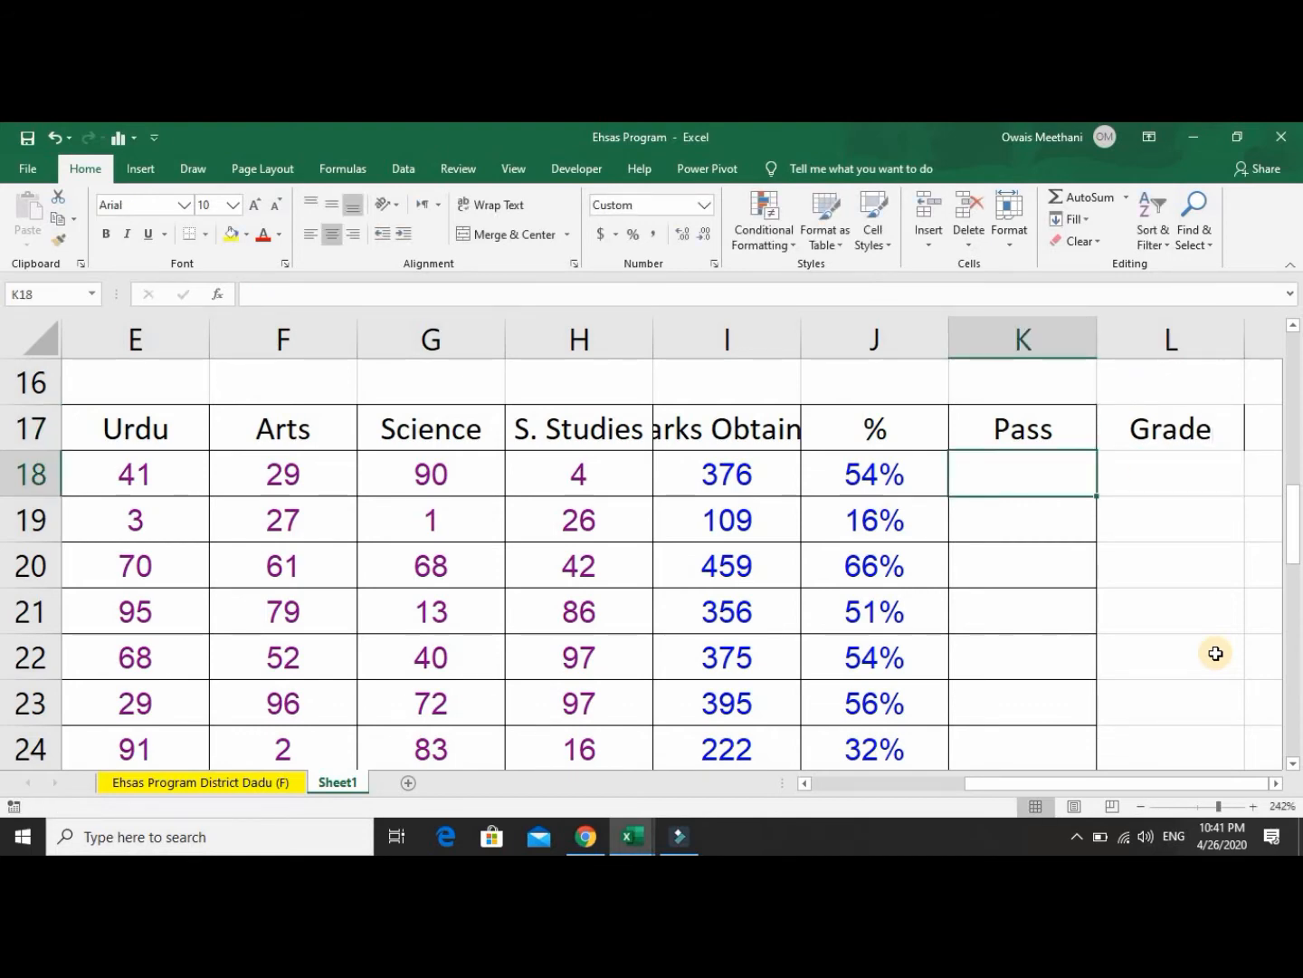
key(Left)
key(Left)
key(Left)
key(Left)
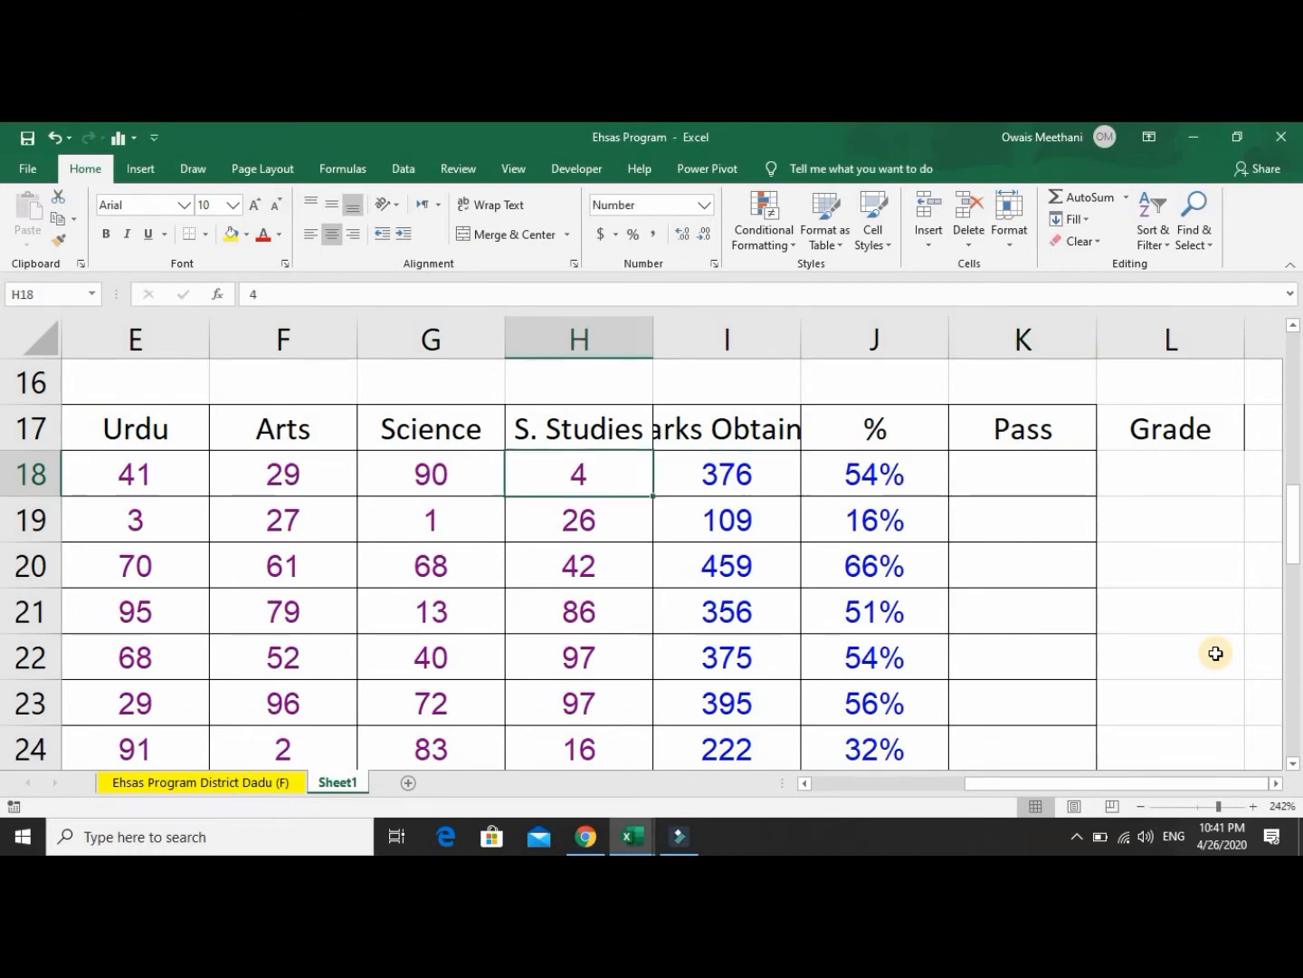
key(Right)
key(Right)
key(Left)
key(Left)
key(Left)
key(Left)
key(Left)
key(Left)
key(Left)
key(Left)
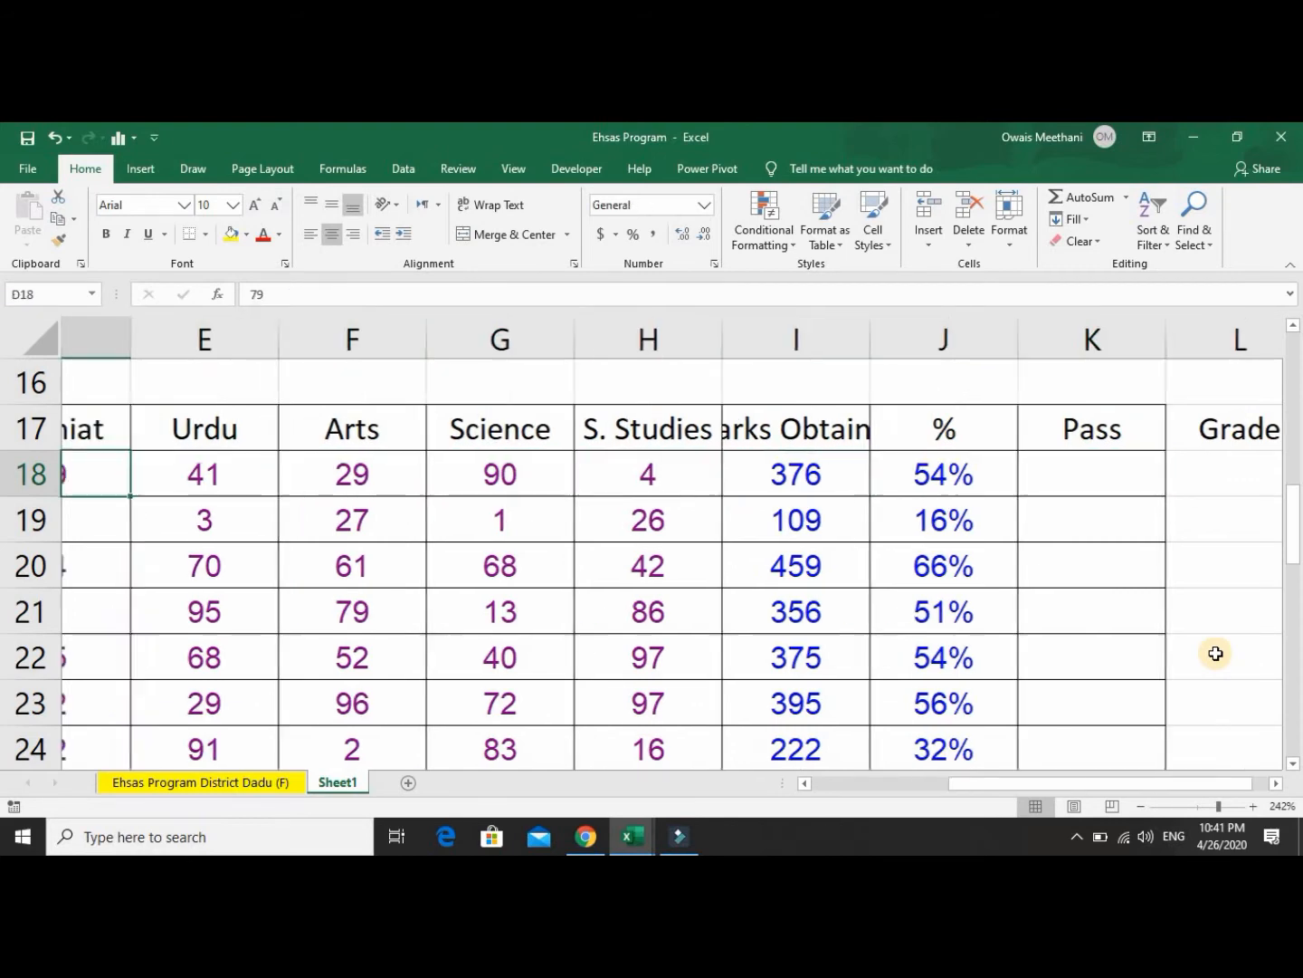
key(Right)
key(Right)
key(Right)
key(Right)
key(Right)
key(Right)
key(Right)
key(Right)
key(Right)
key(Right)
key(Right)
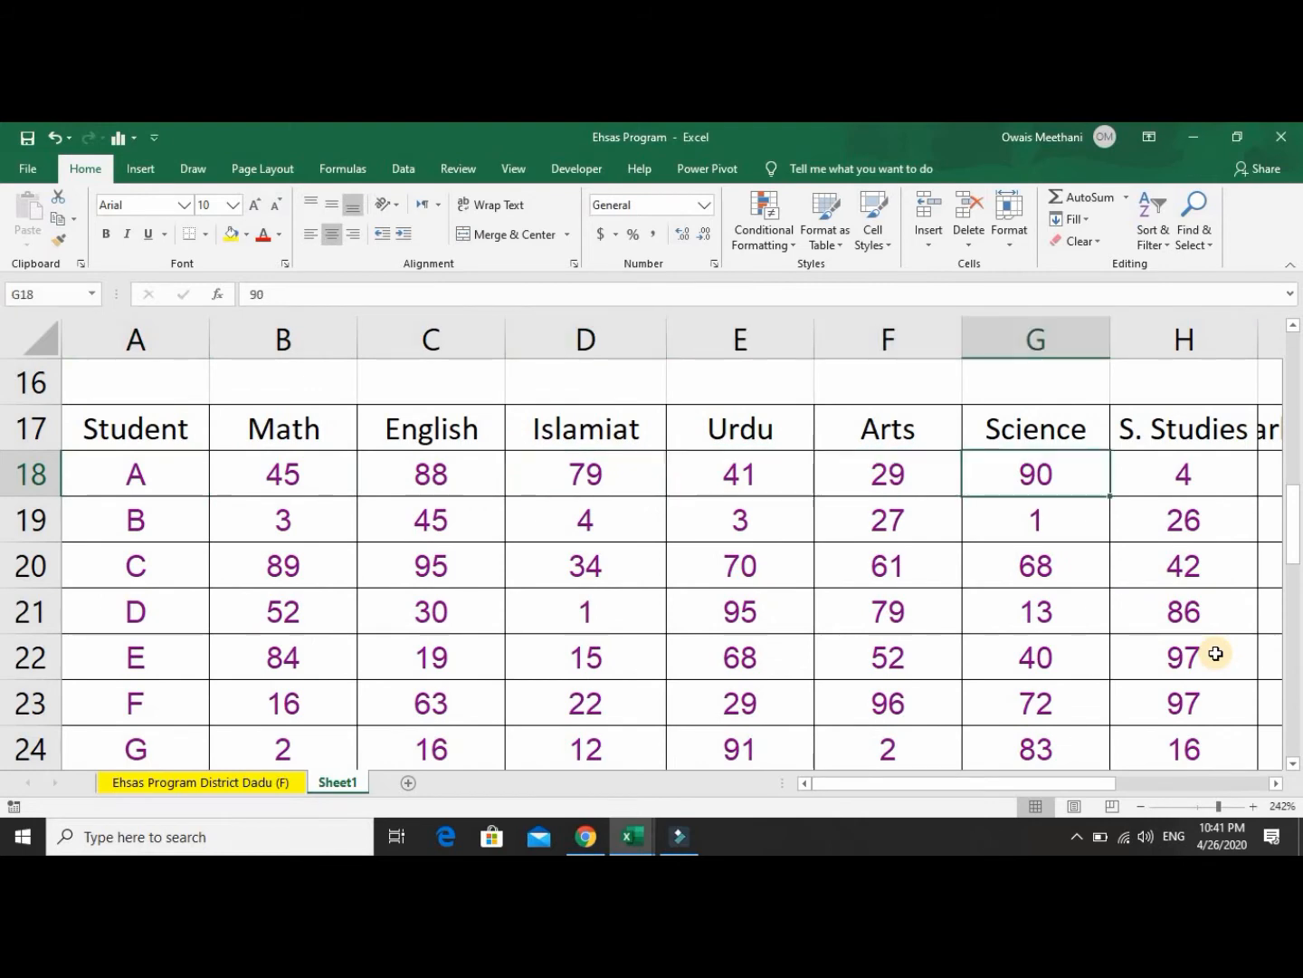
key(Left)
key(Left)
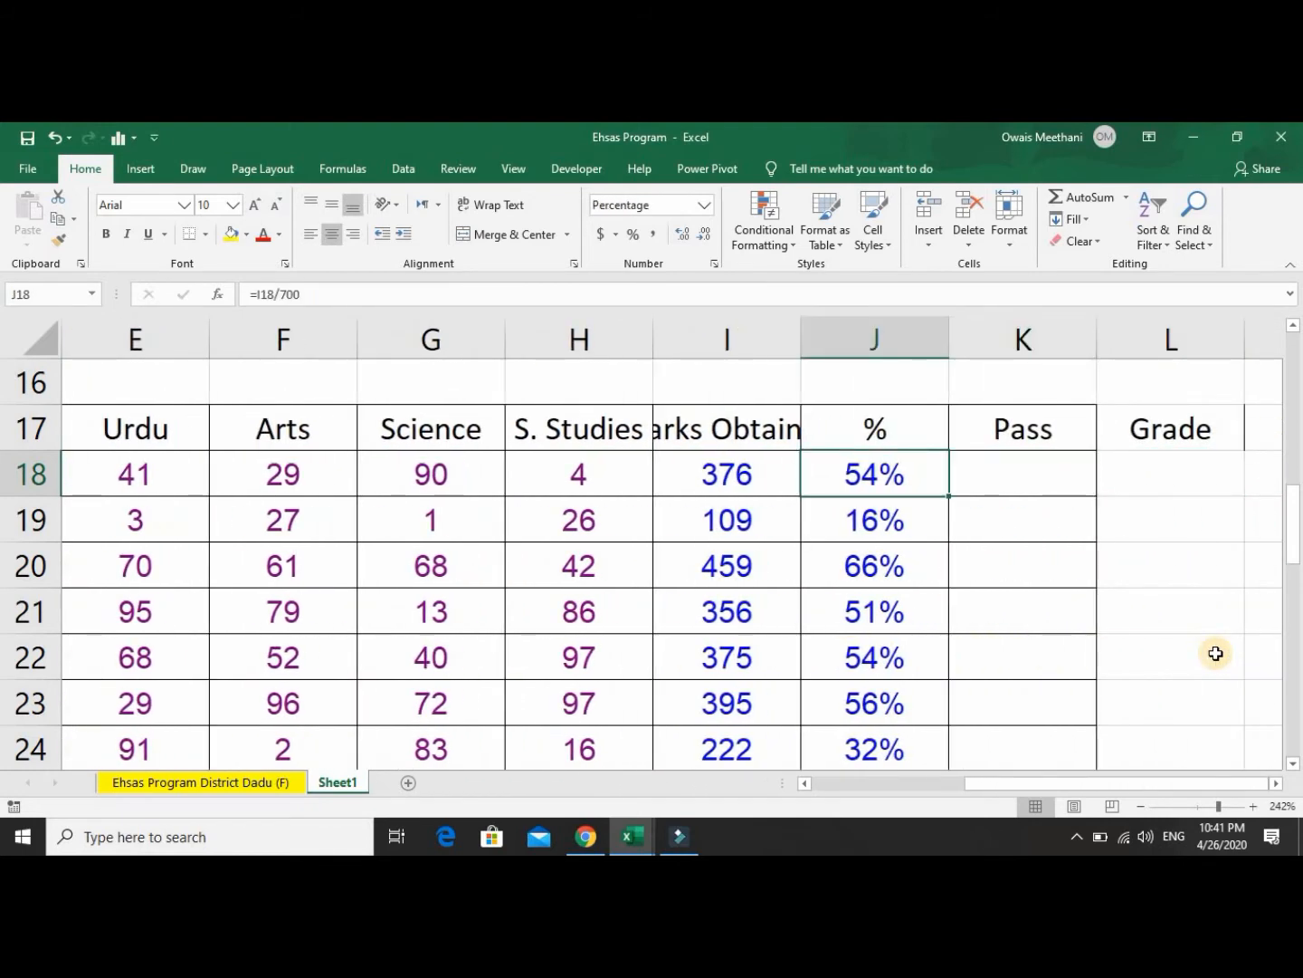
key(Left)
key(Left)
key(Left)
key(Right)
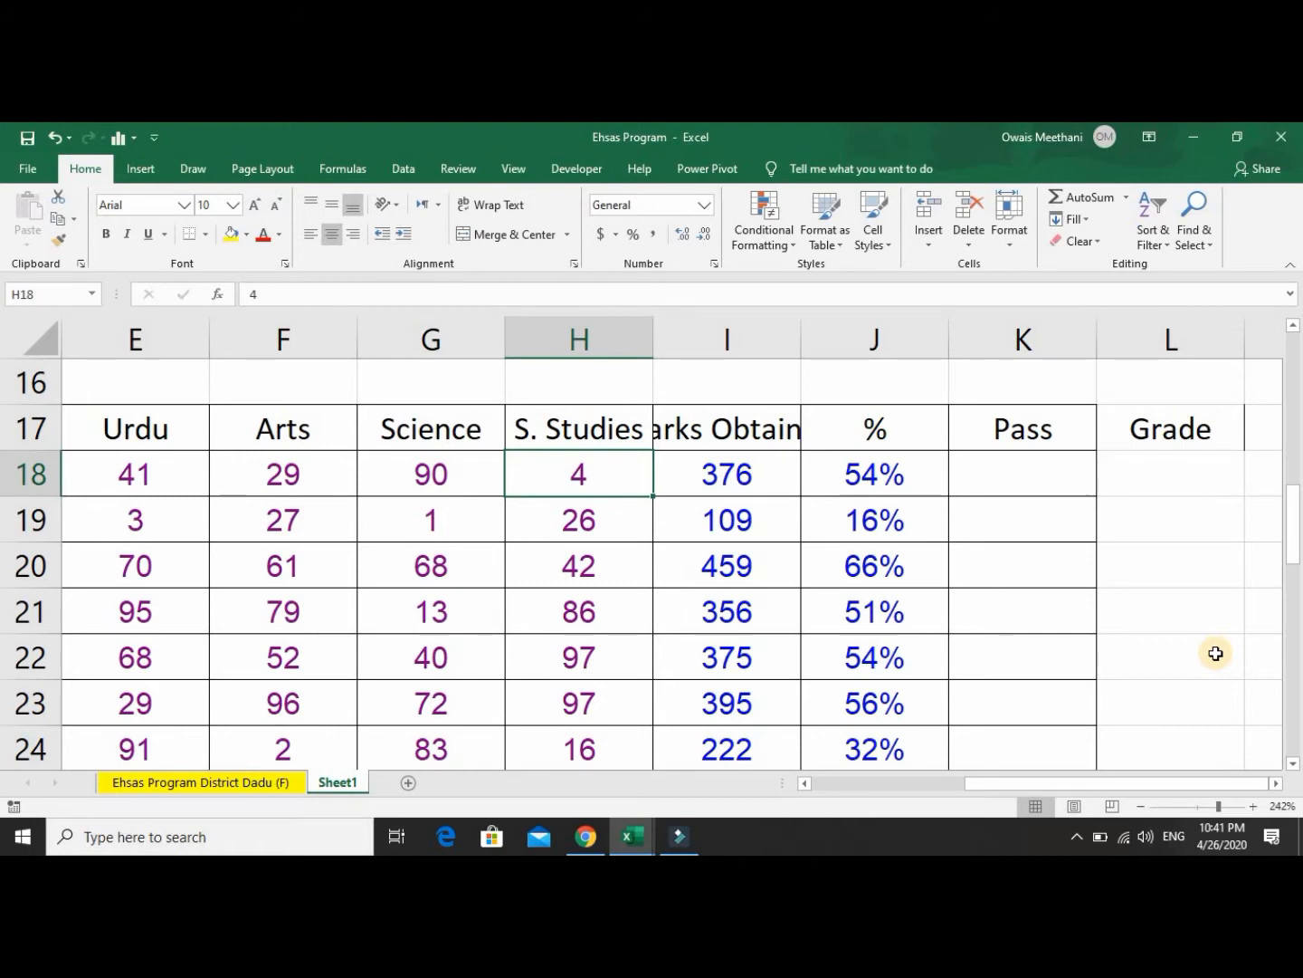
key(Left)
key(Left)
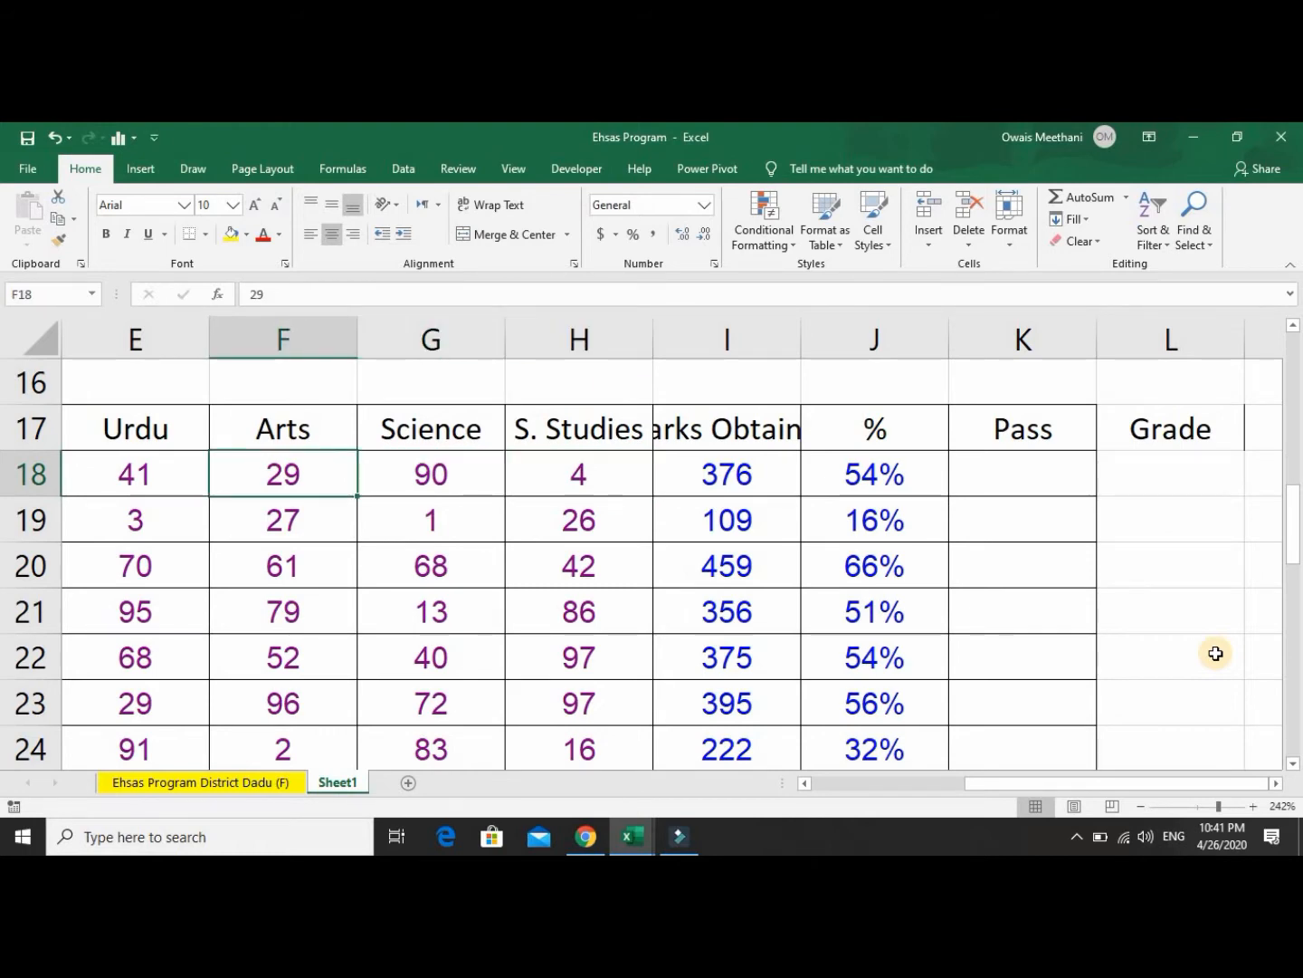
key(Right)
key(Right)
key(Right)
key(Right)
key(Right)
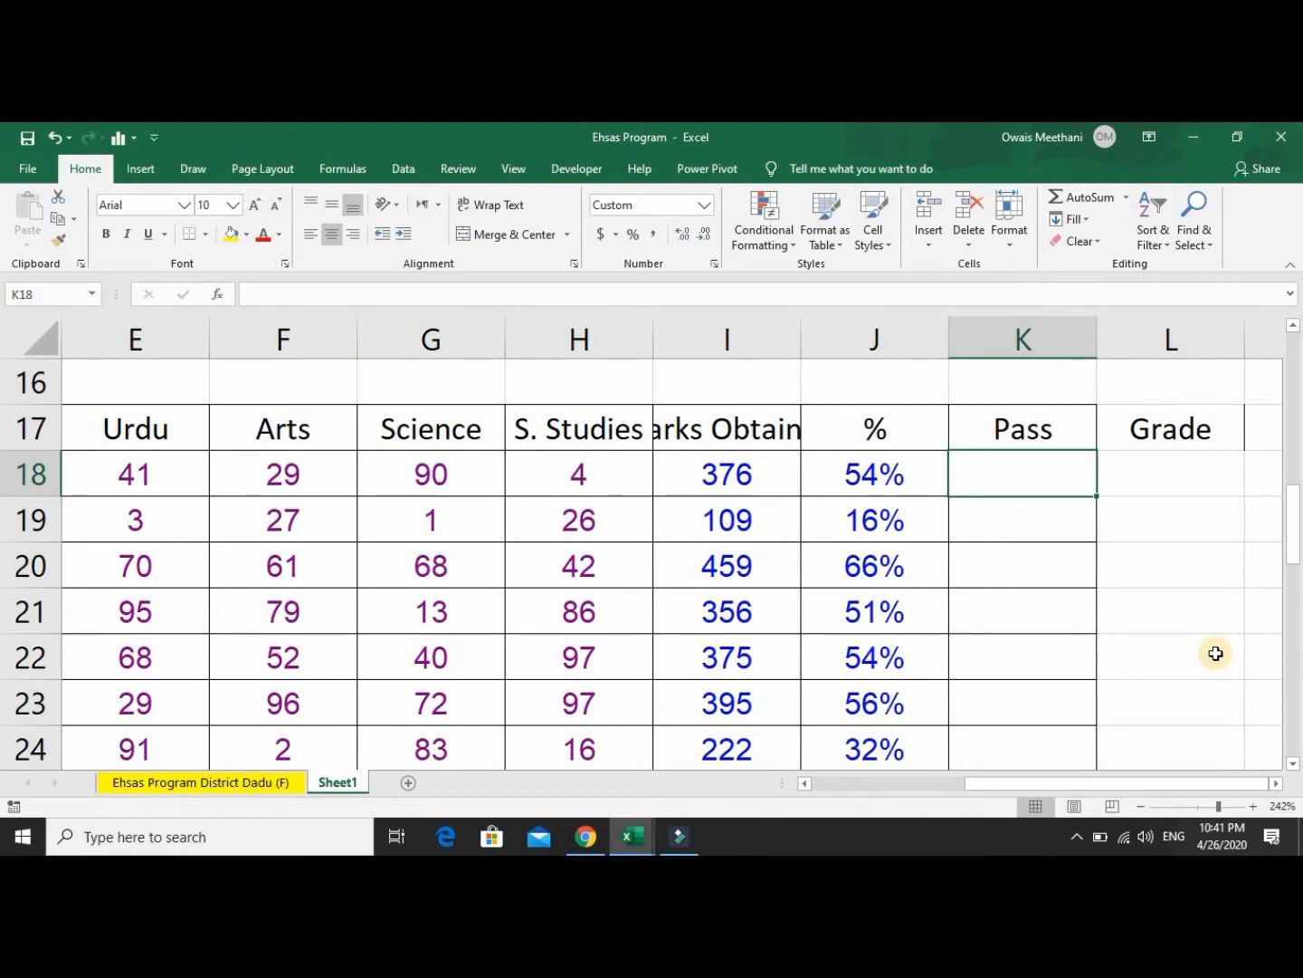
Begin an IF formula with a nested AND in K18, entering B18>=40 as the first test for Math.
text(=if)
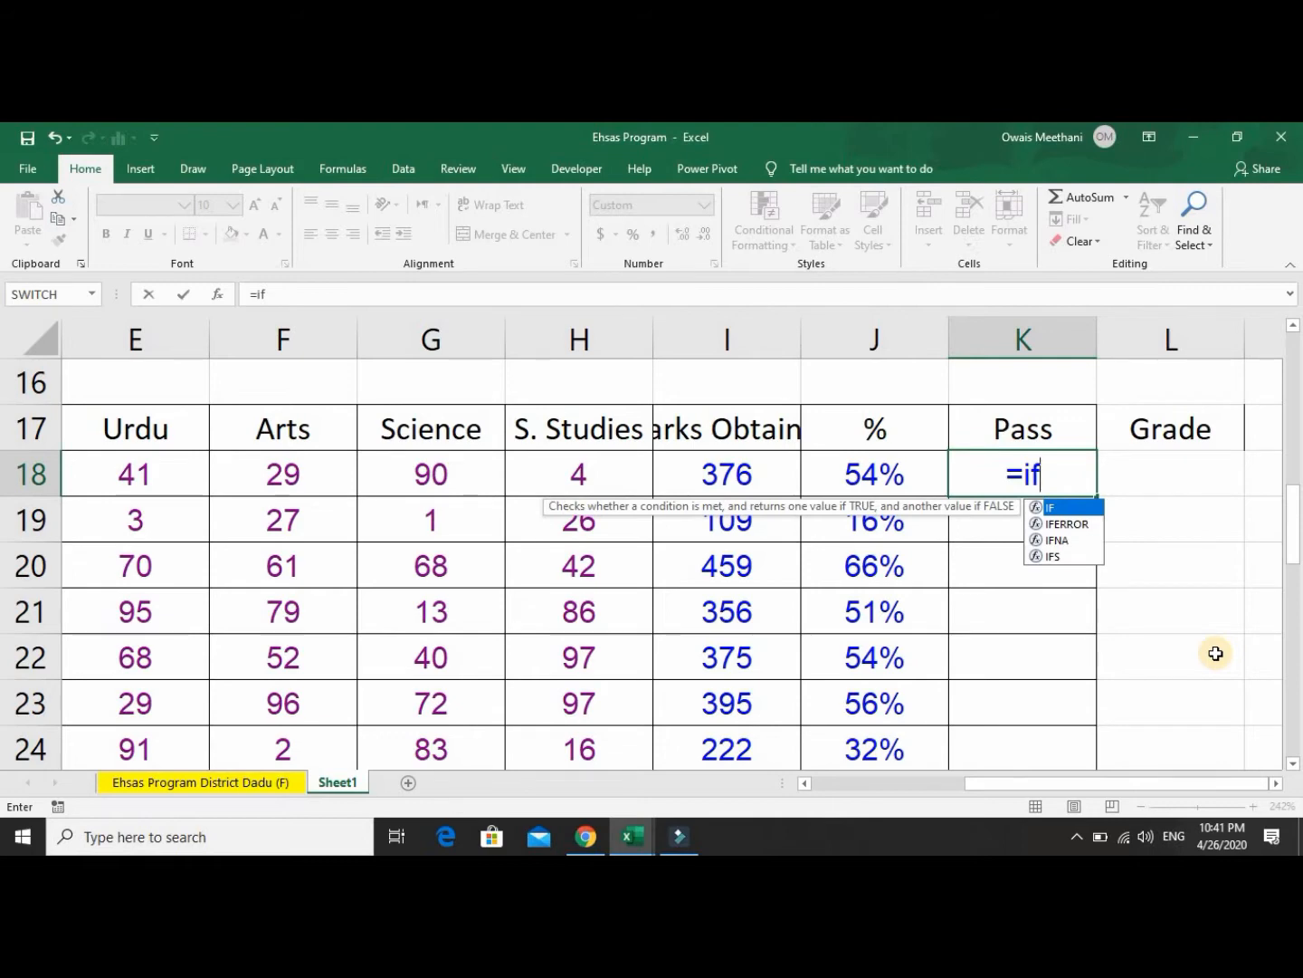
key(Tab)
text(and)
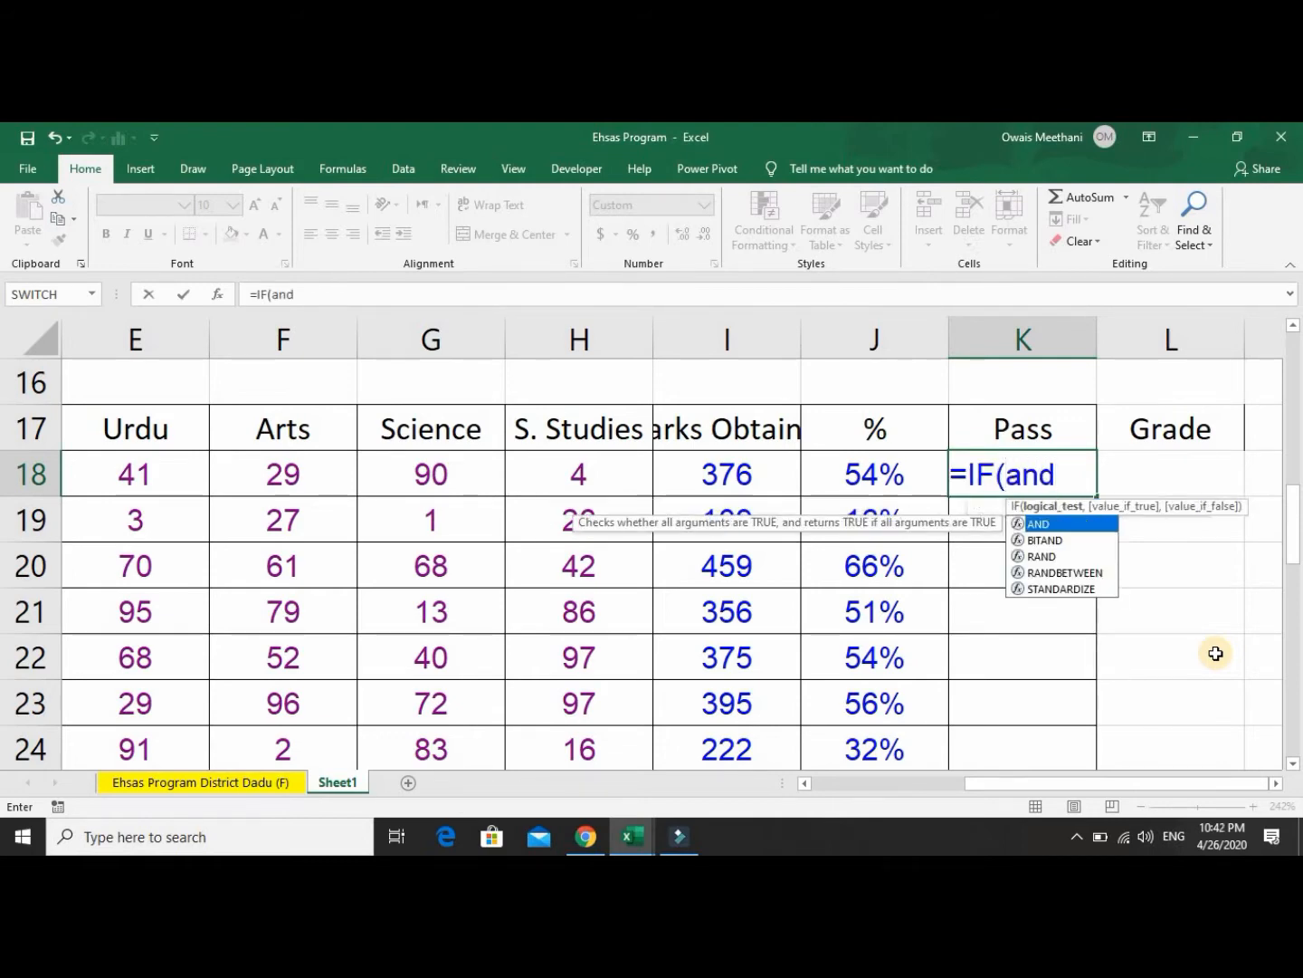
key(Tab)
text(J)
key(Left)
key(Left)
key(Left)
key(Left)
key(Left)
key(Left)
key(Left)
key(Left)
key(Left)
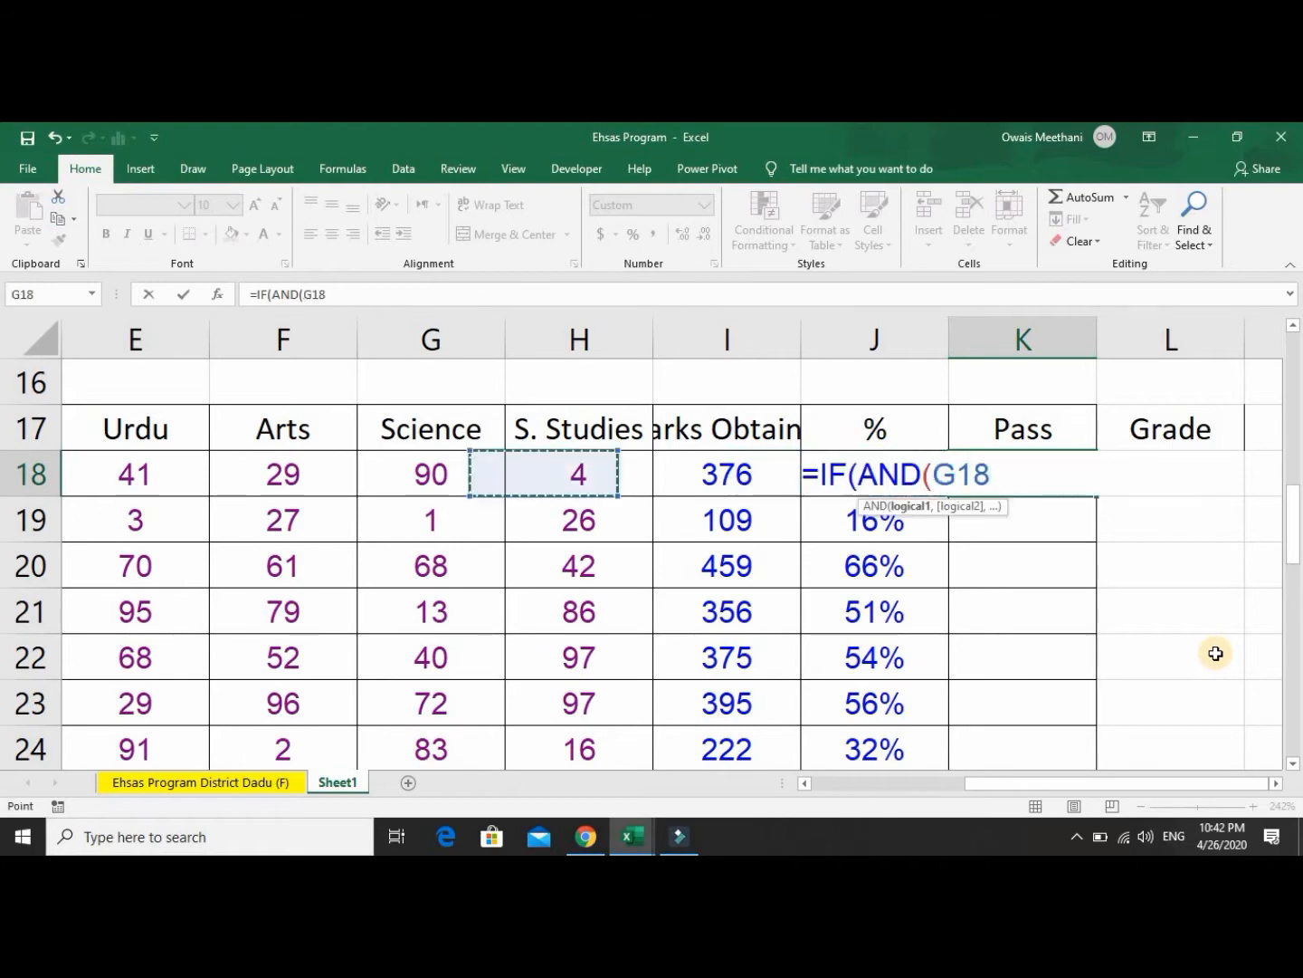
key(Right)
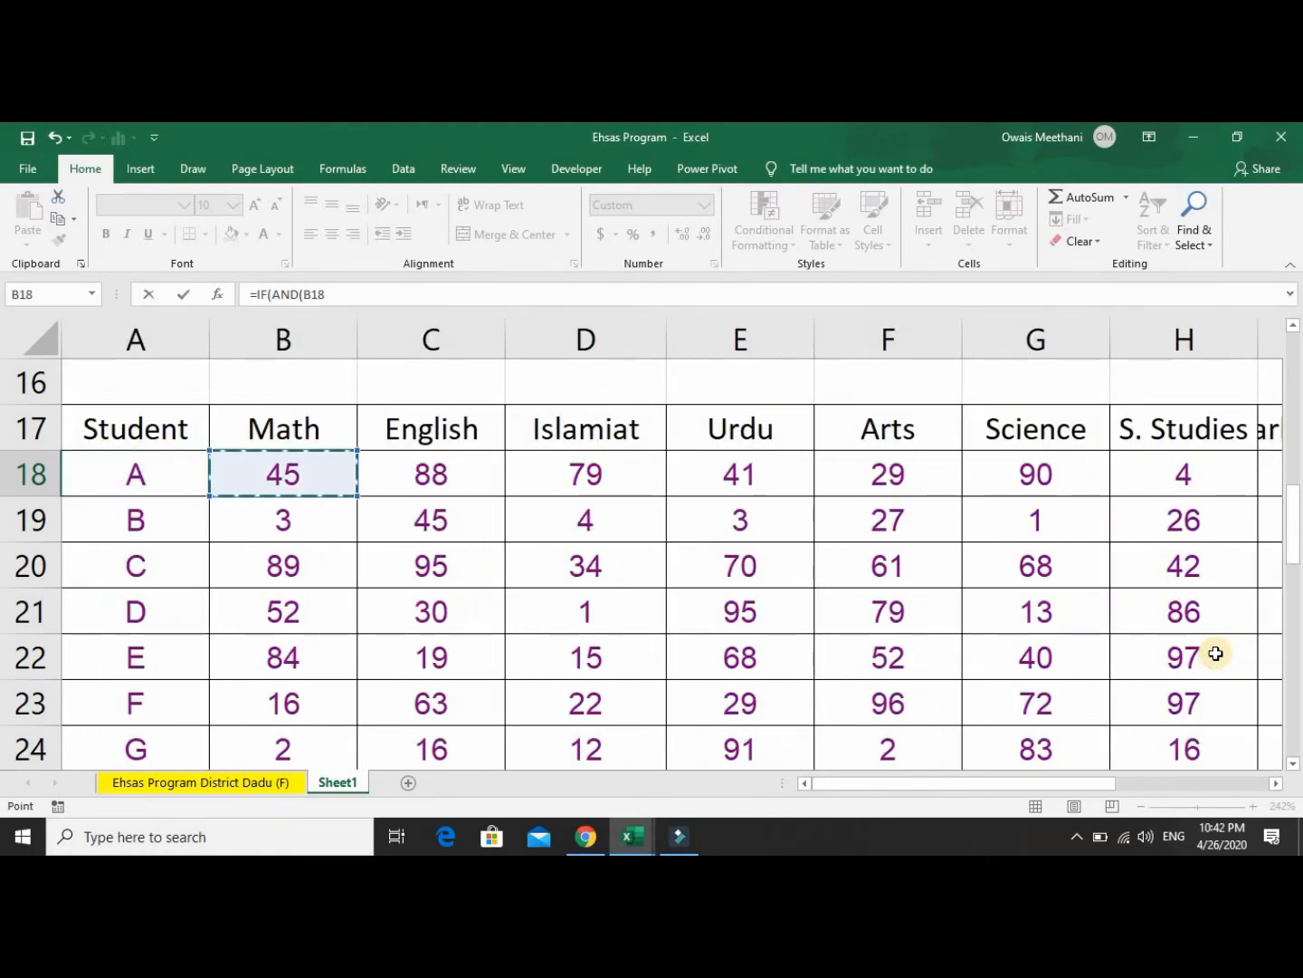
text(>=)
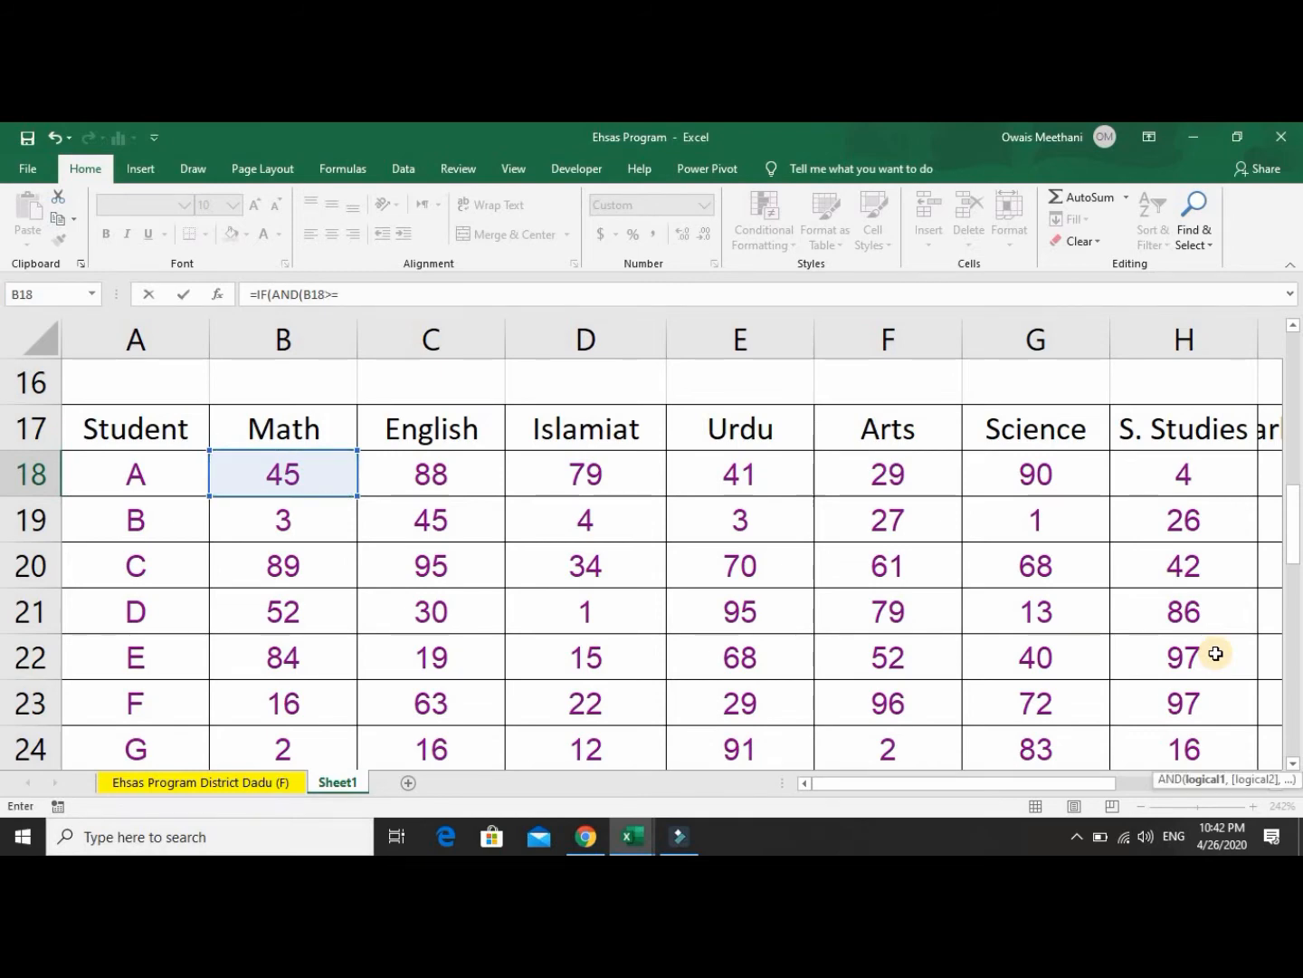
text(40,)
Add C18>=40 as the second AND test in the K18 formula, covering the English marks.
key(Right)
key(Right)
key(Right)
key(Right)
key(Right)
key(Right)
key(Left)
key(Left)
key(Left)
key(Left)
key(Left)
key(Left)
key(Left)
key(Right)
key(Right)
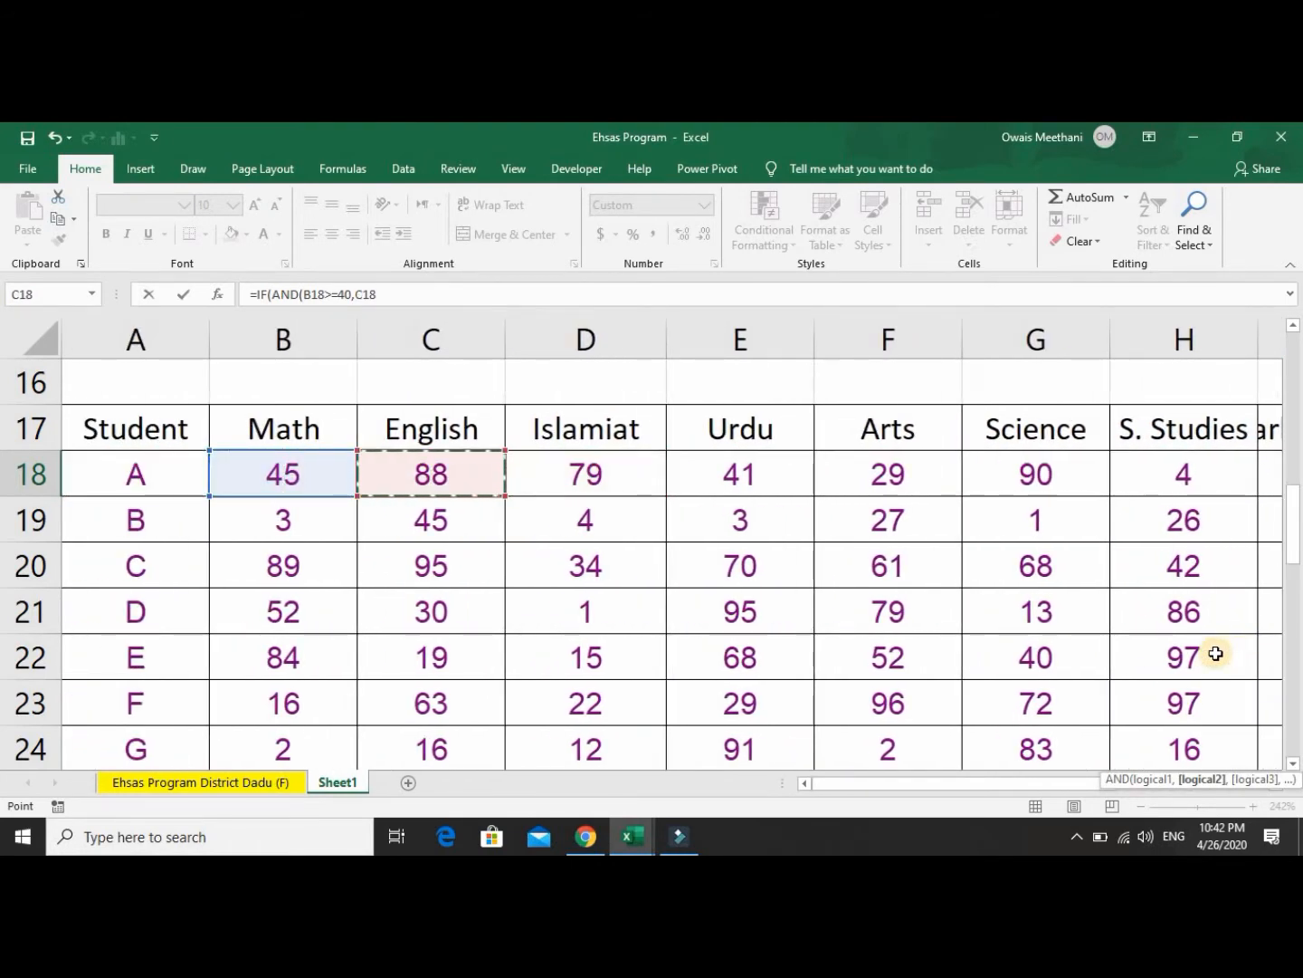
text(>=40,)
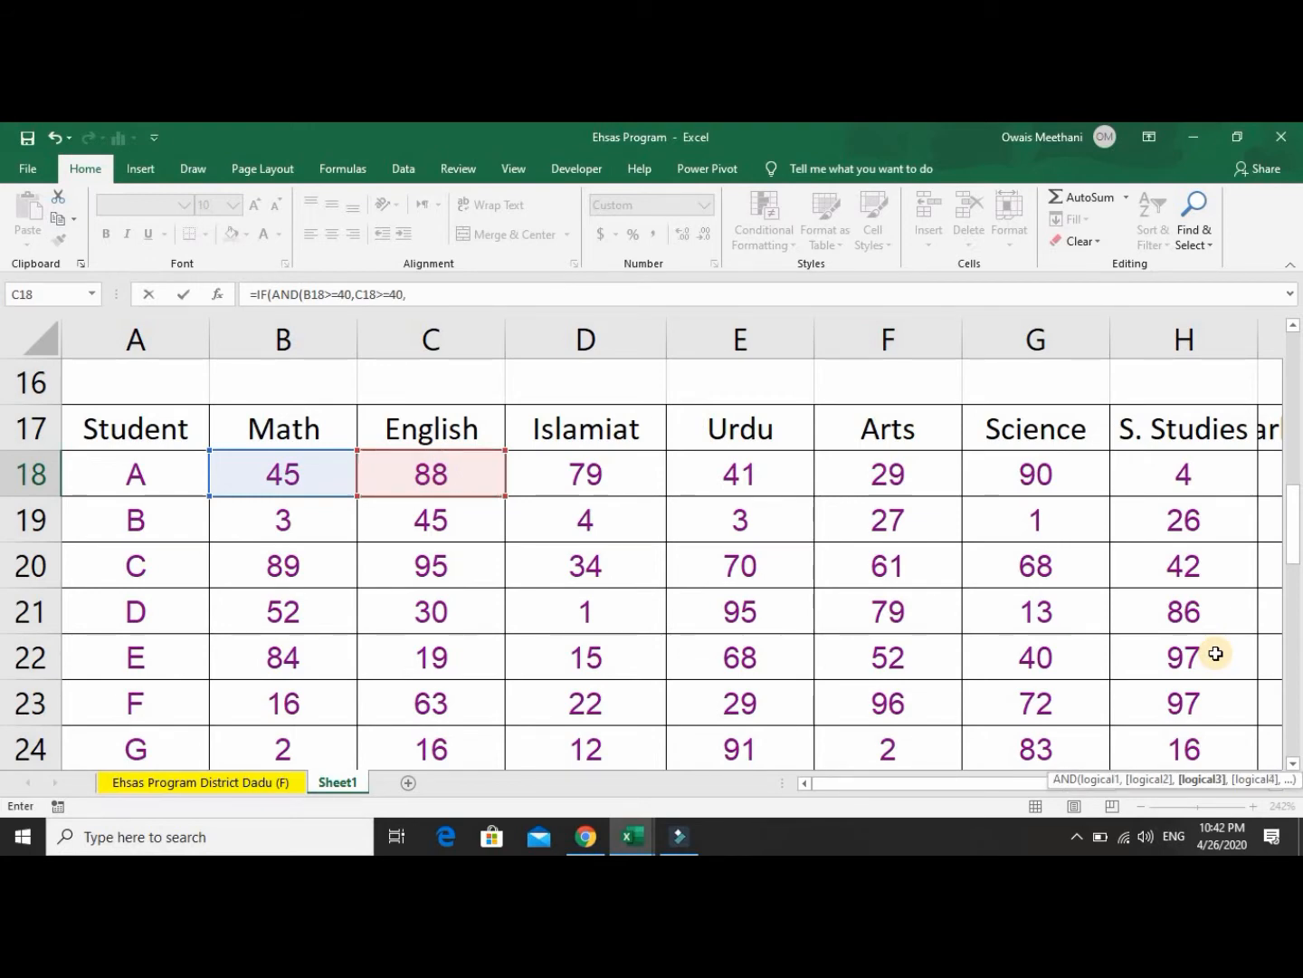
Add D18>=40 as the third AND test in the K18 formula, covering the Islamiat marks.
key(Right)
key(Right)
key(Right)
key(Right)
key(Right)
key(Left)
key(Left)
key(Left)
key(Left)
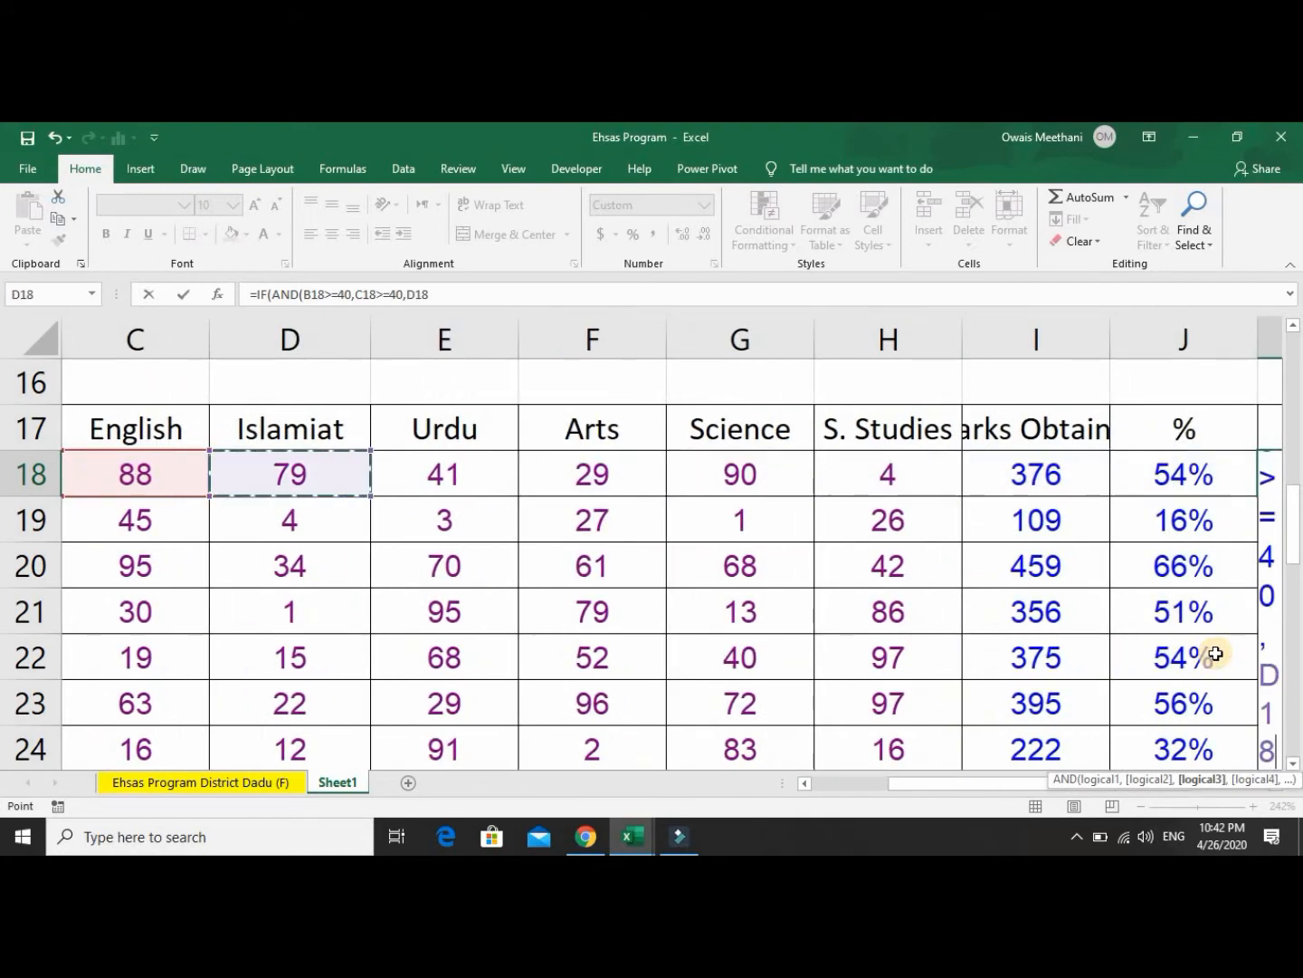
text(>=)
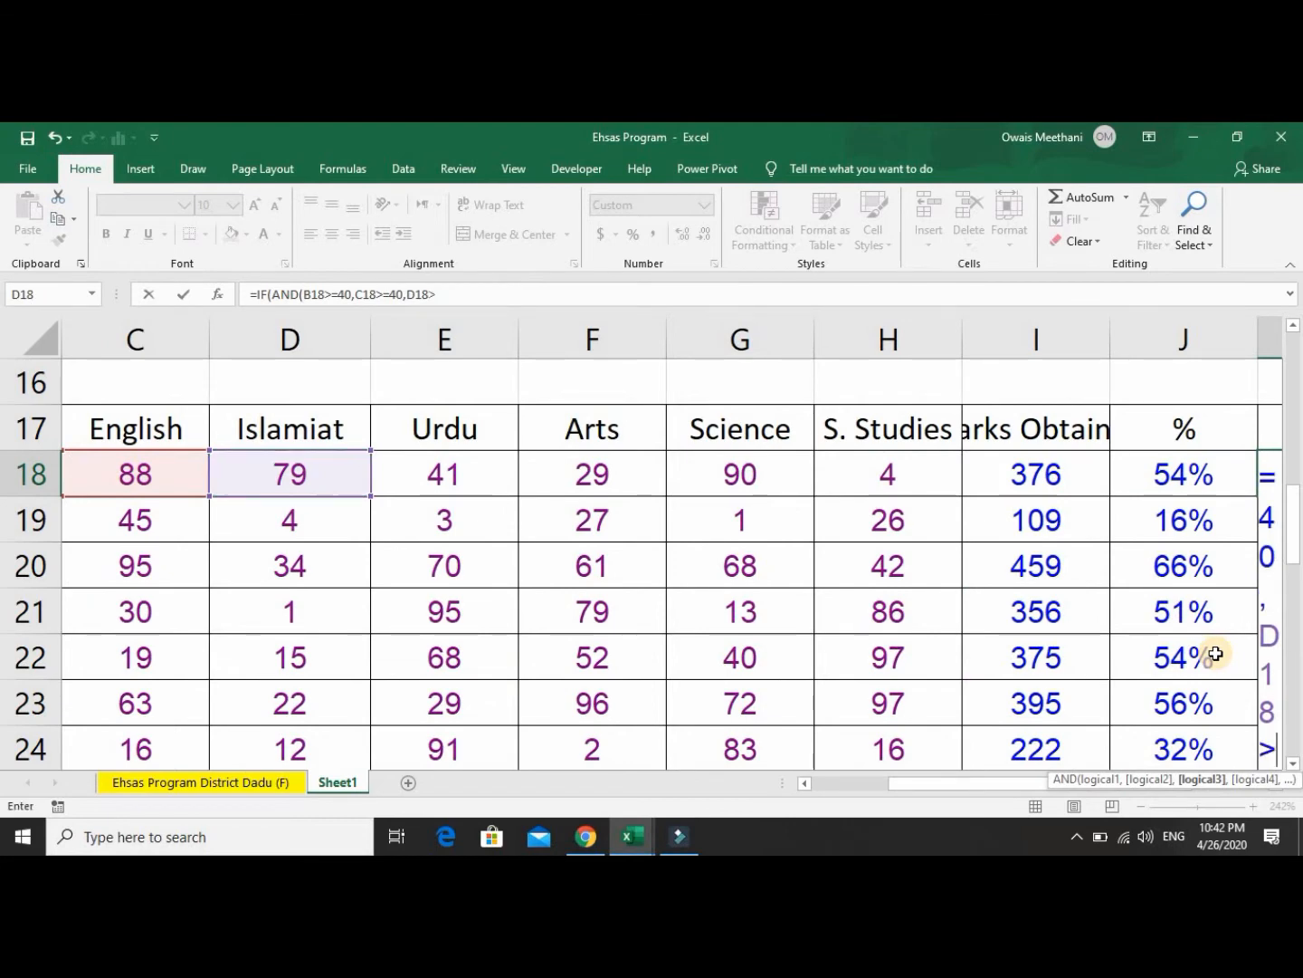
text(40)
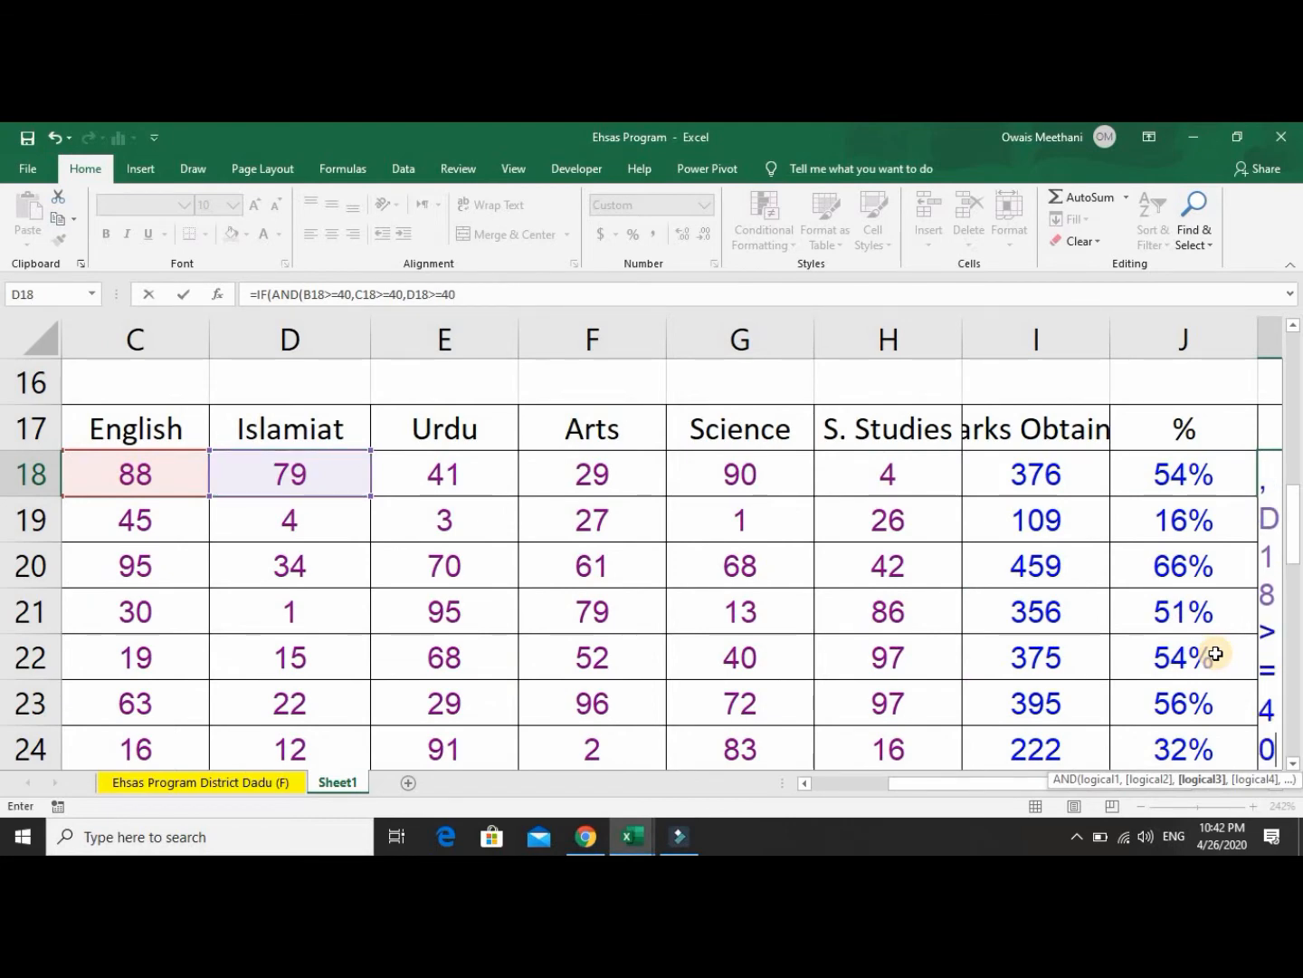
text(,)
Add E18>=40 as the fourth AND test in the K18 formula, covering the Urdu marks.
key(Right)
key(Right)
key(Right)
key(Right)
key(Left)
key(Left)
key(Left)
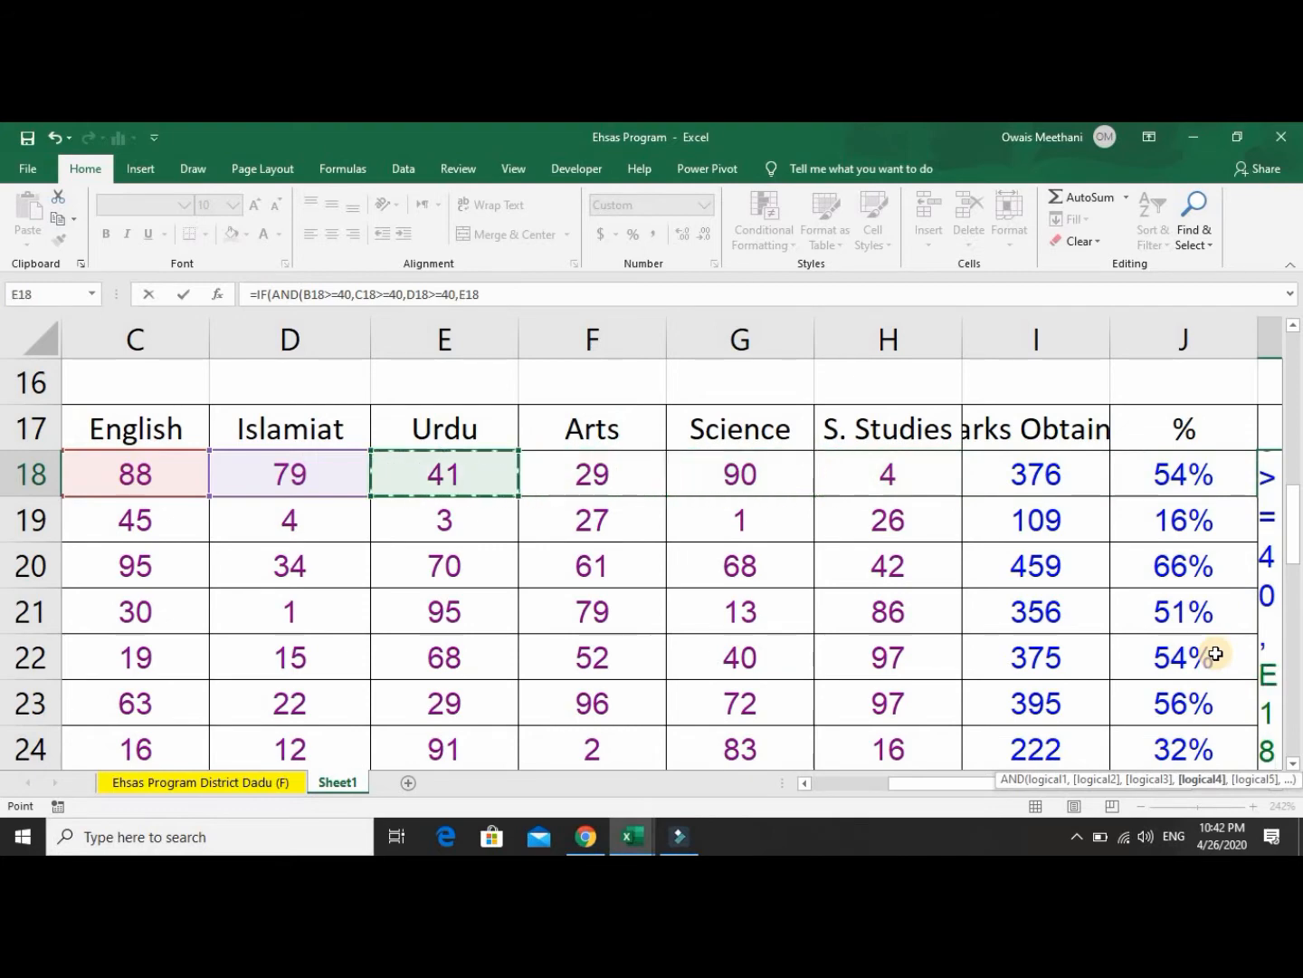
text(>=40)
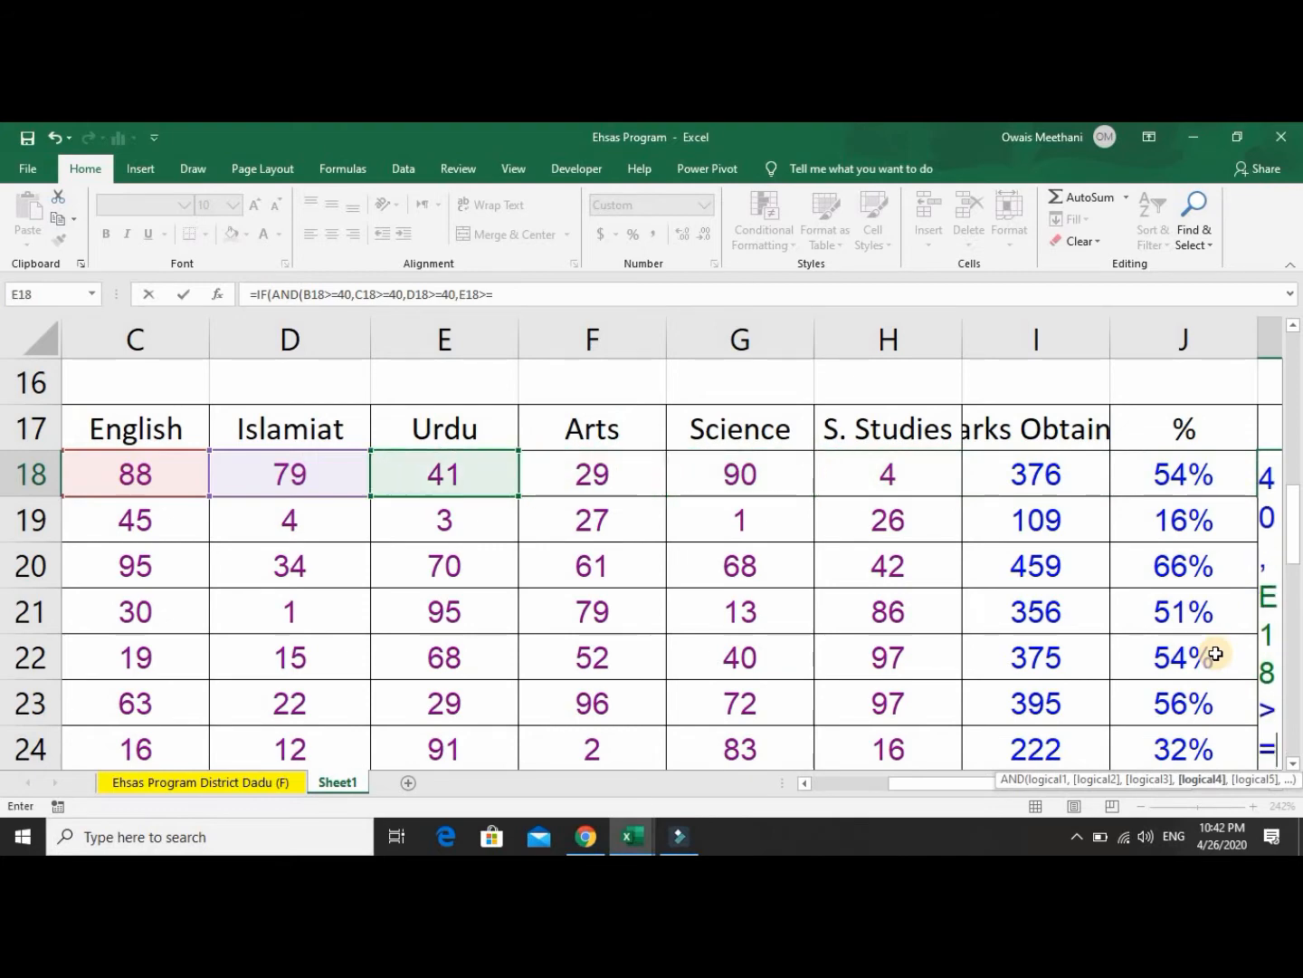
text(,)
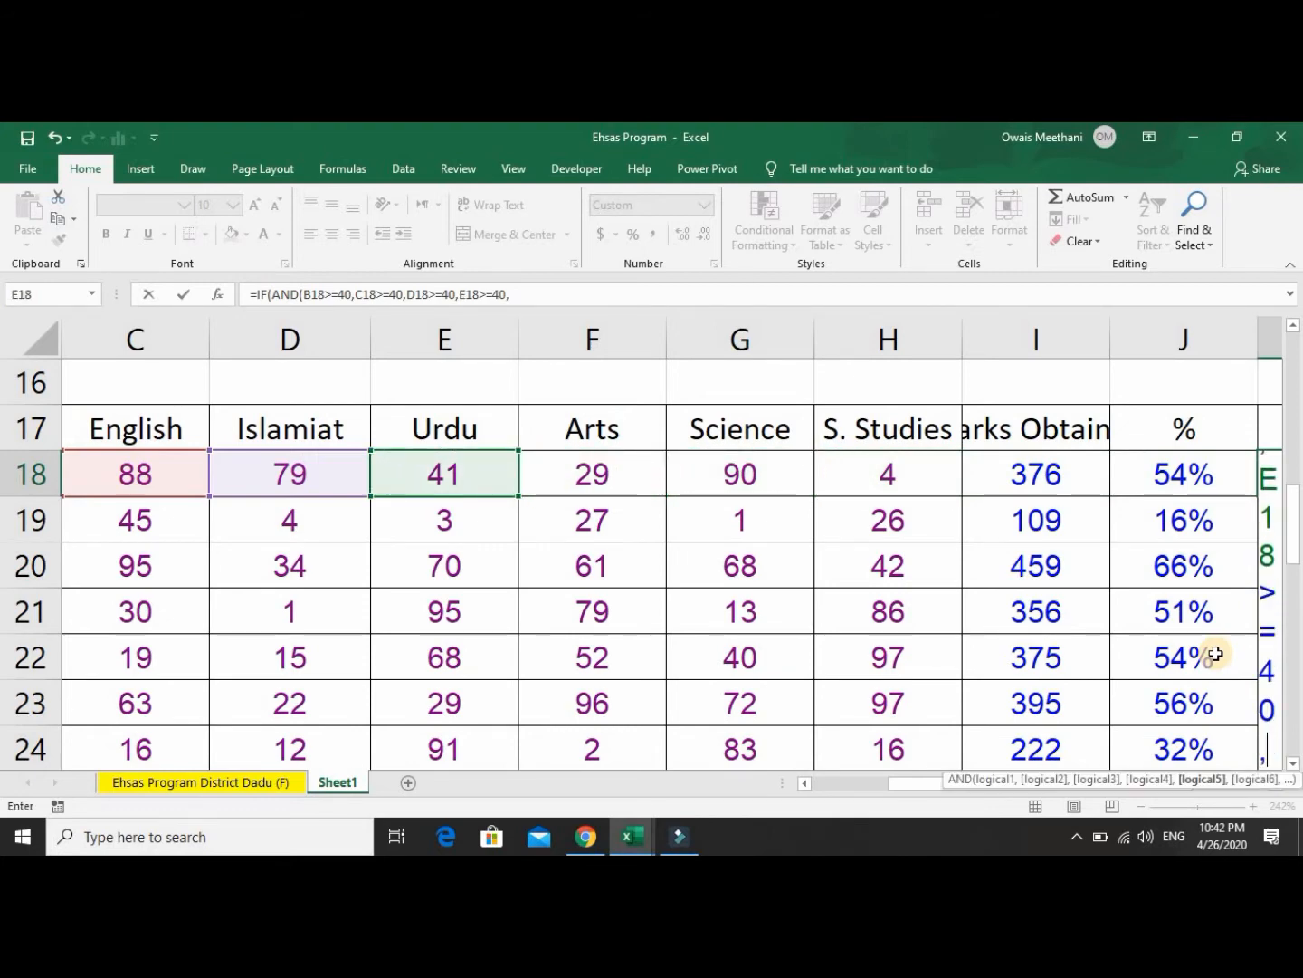
Add F18>=40 as the fifth AND test in the K18 formula, covering the Arts marks.
key(Right)
key(Right)
key(Right)
key(Right)
key(Left)
key(Left)
key(Left)
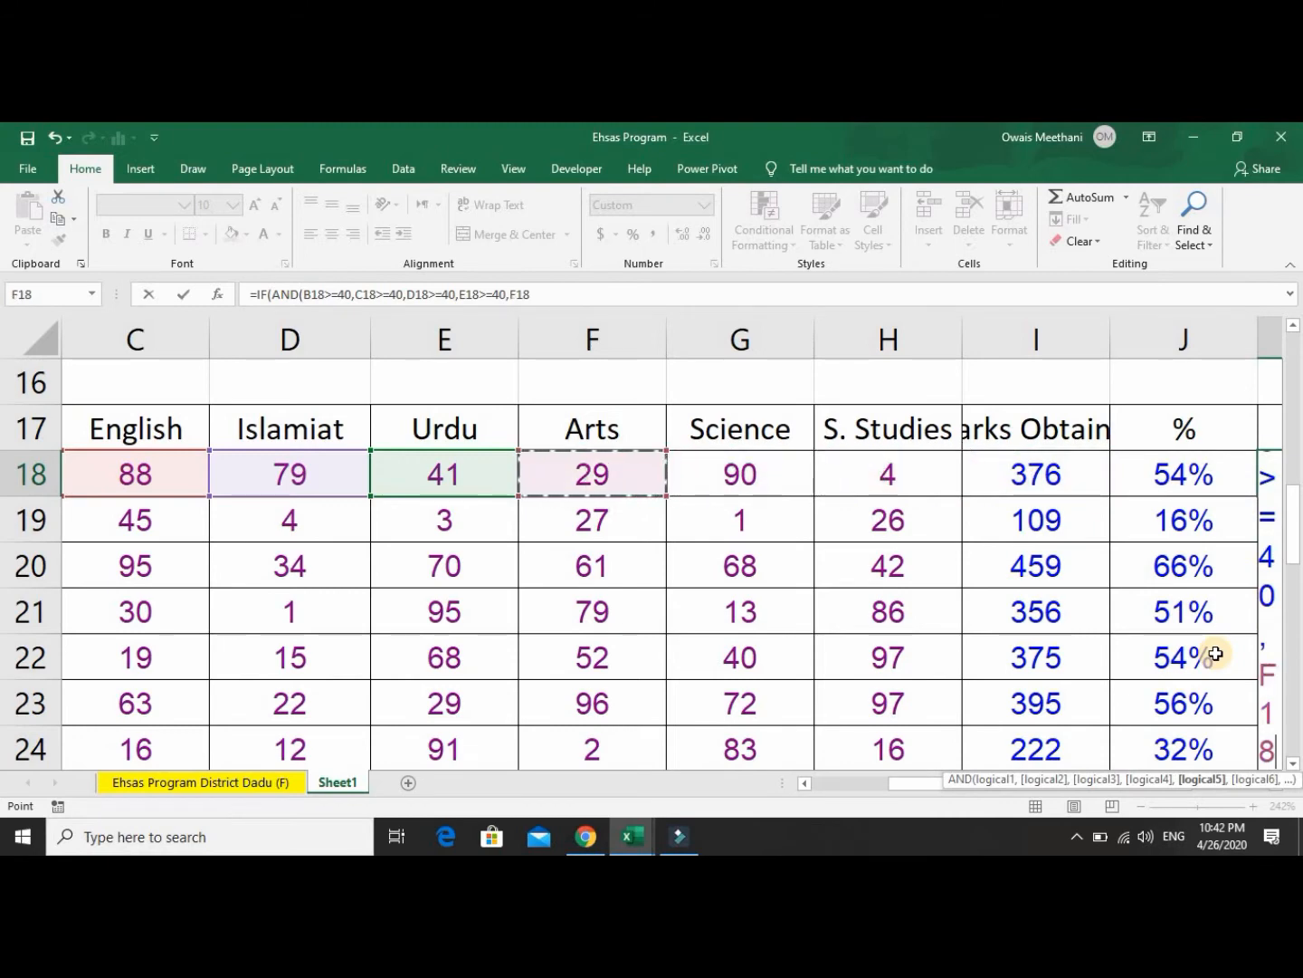
text(>=40)
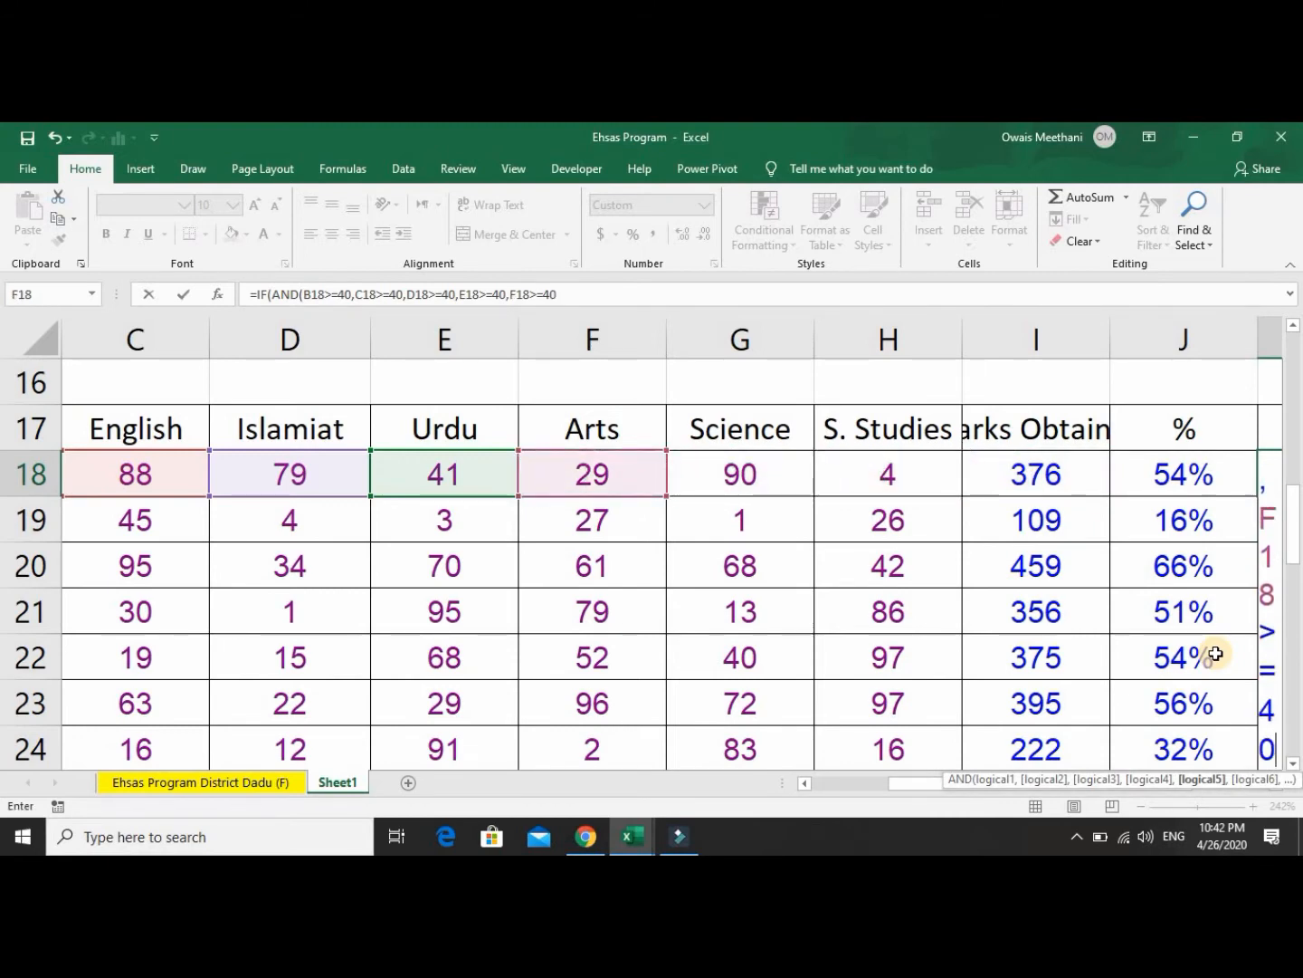
text(,)
Add G18>=40 as the sixth AND test in the K18 formula, covering the Science marks.
key(Left)
key(Left)
key(Left)
key(Left)
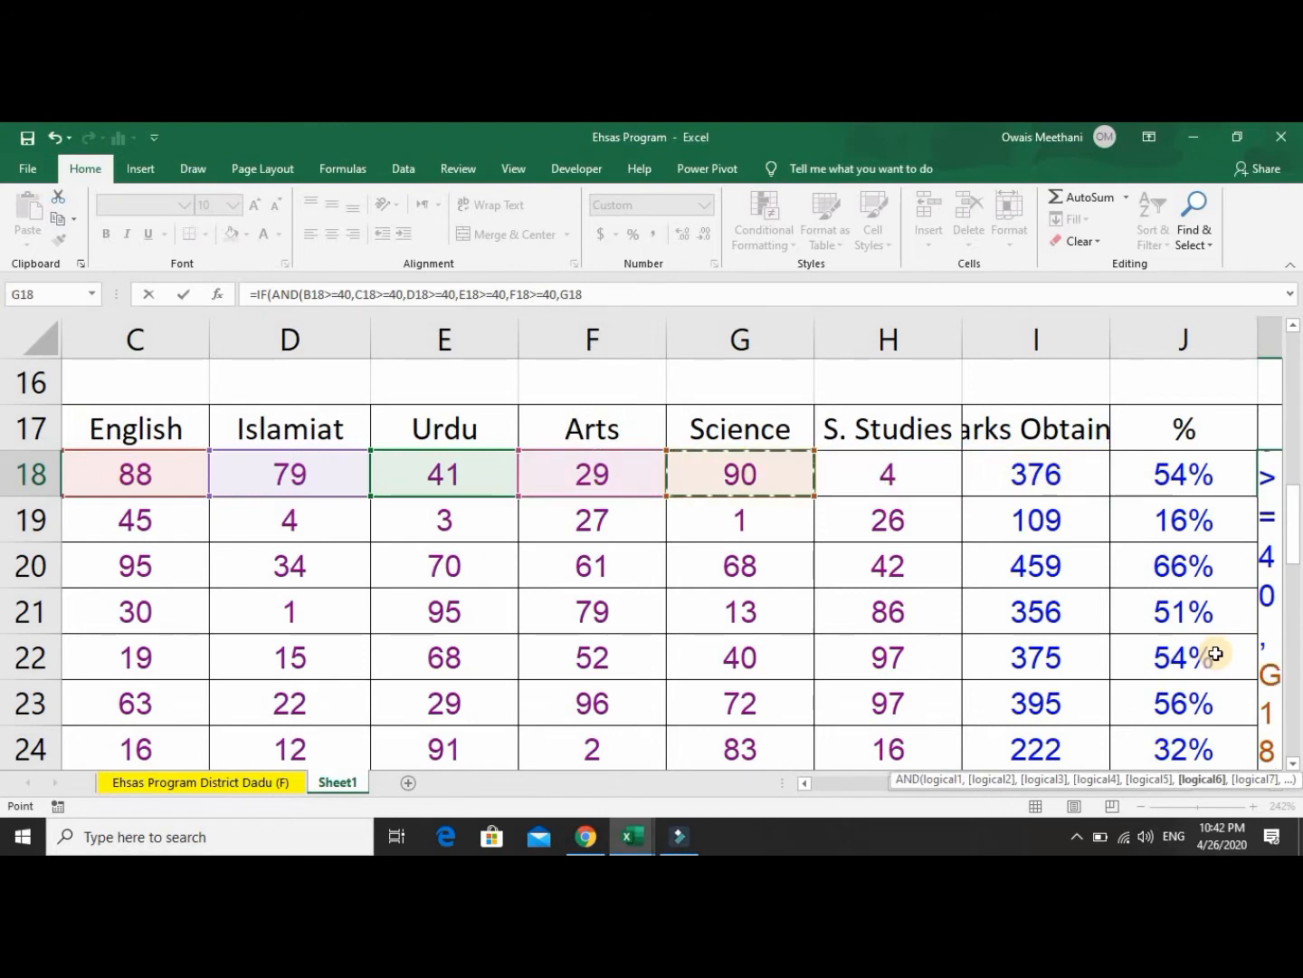
text(>=)
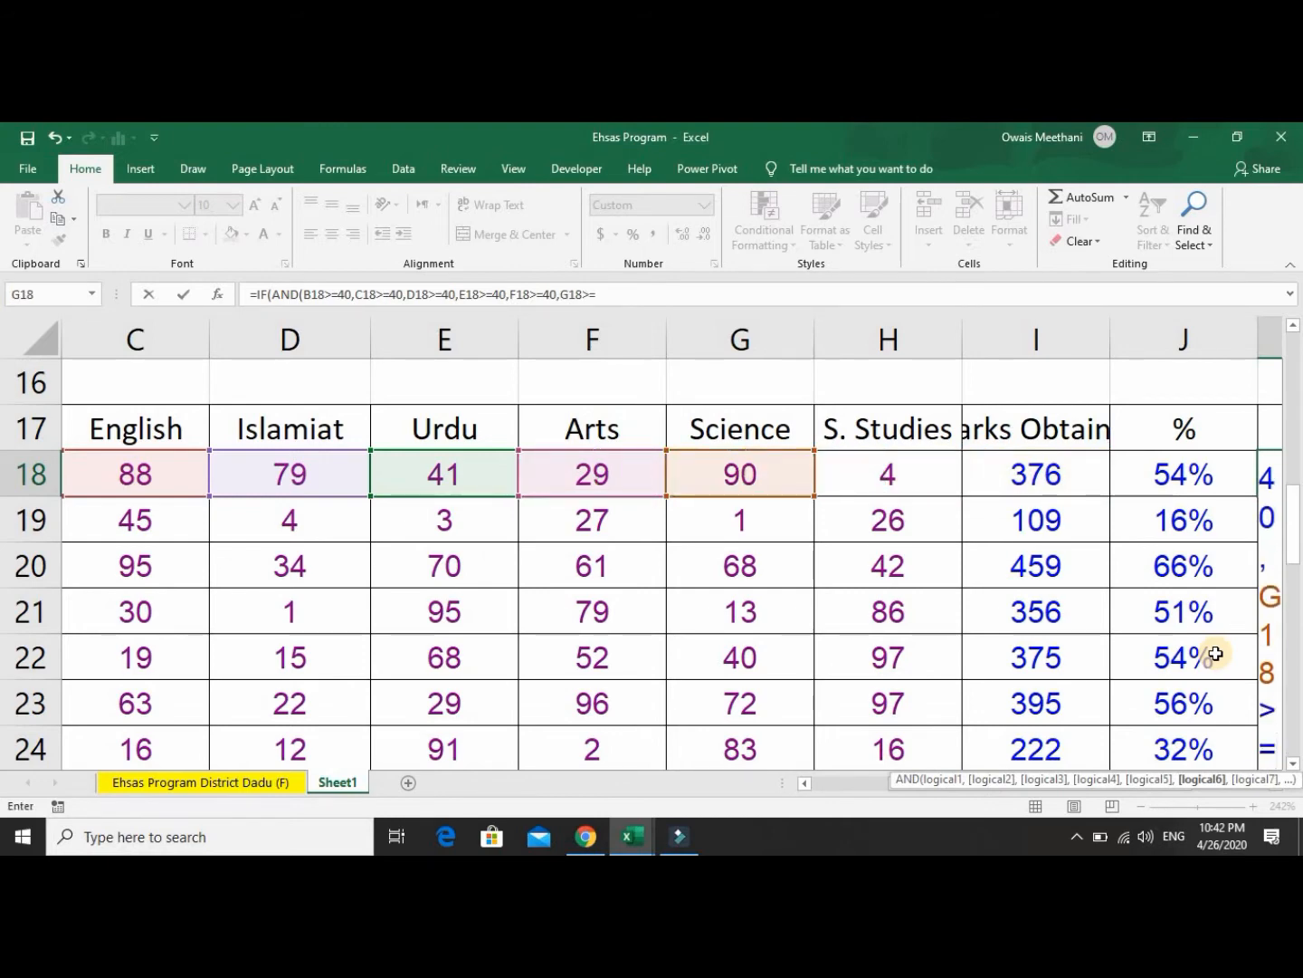
text(40,)
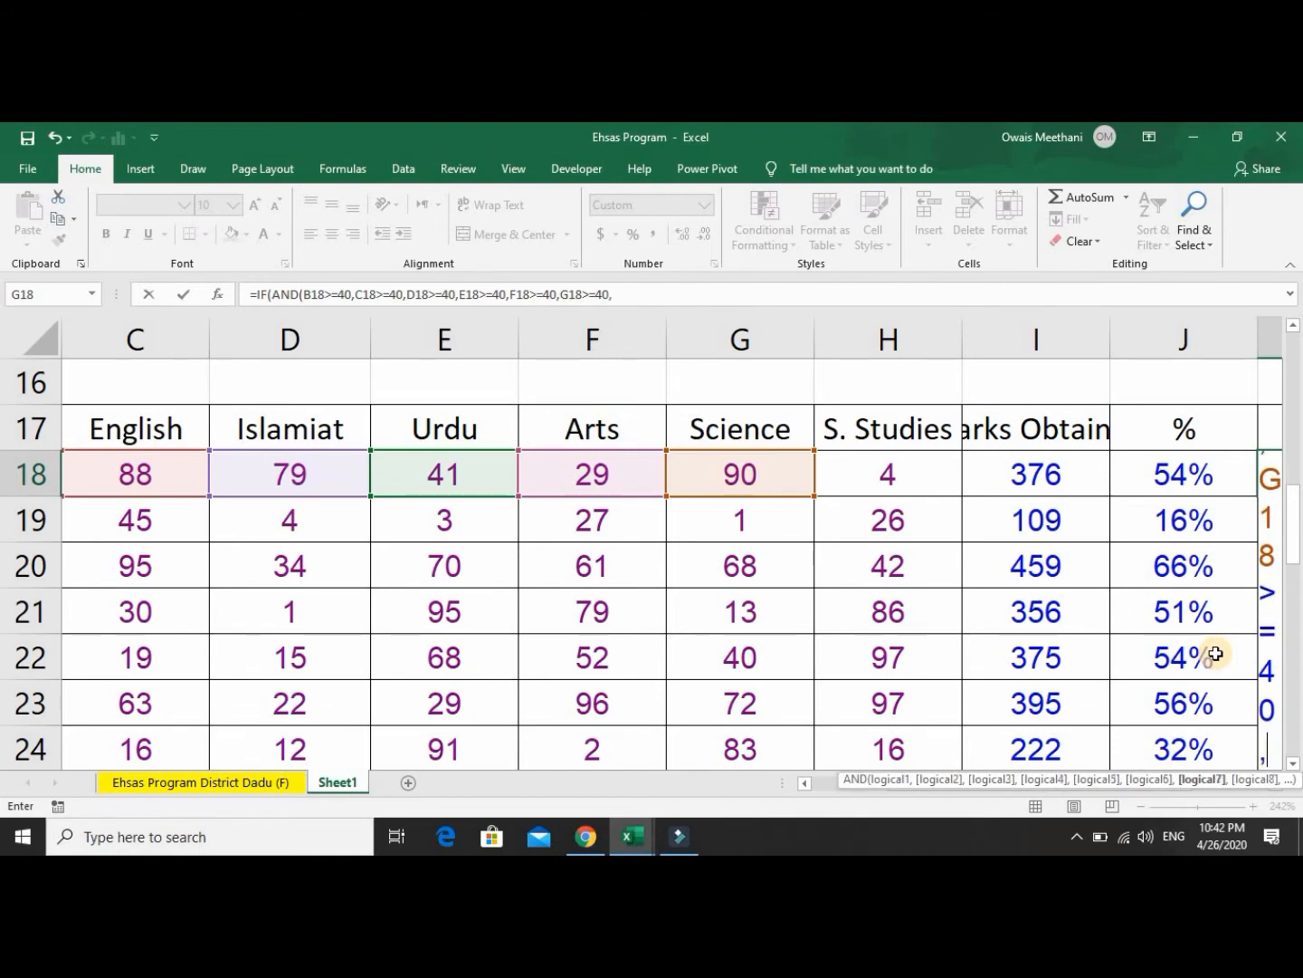
Add H18>=40 as the final AND test for S. Studies in the K18 formula and close the AND function.
key(Left)
key(Left)
key(Left)
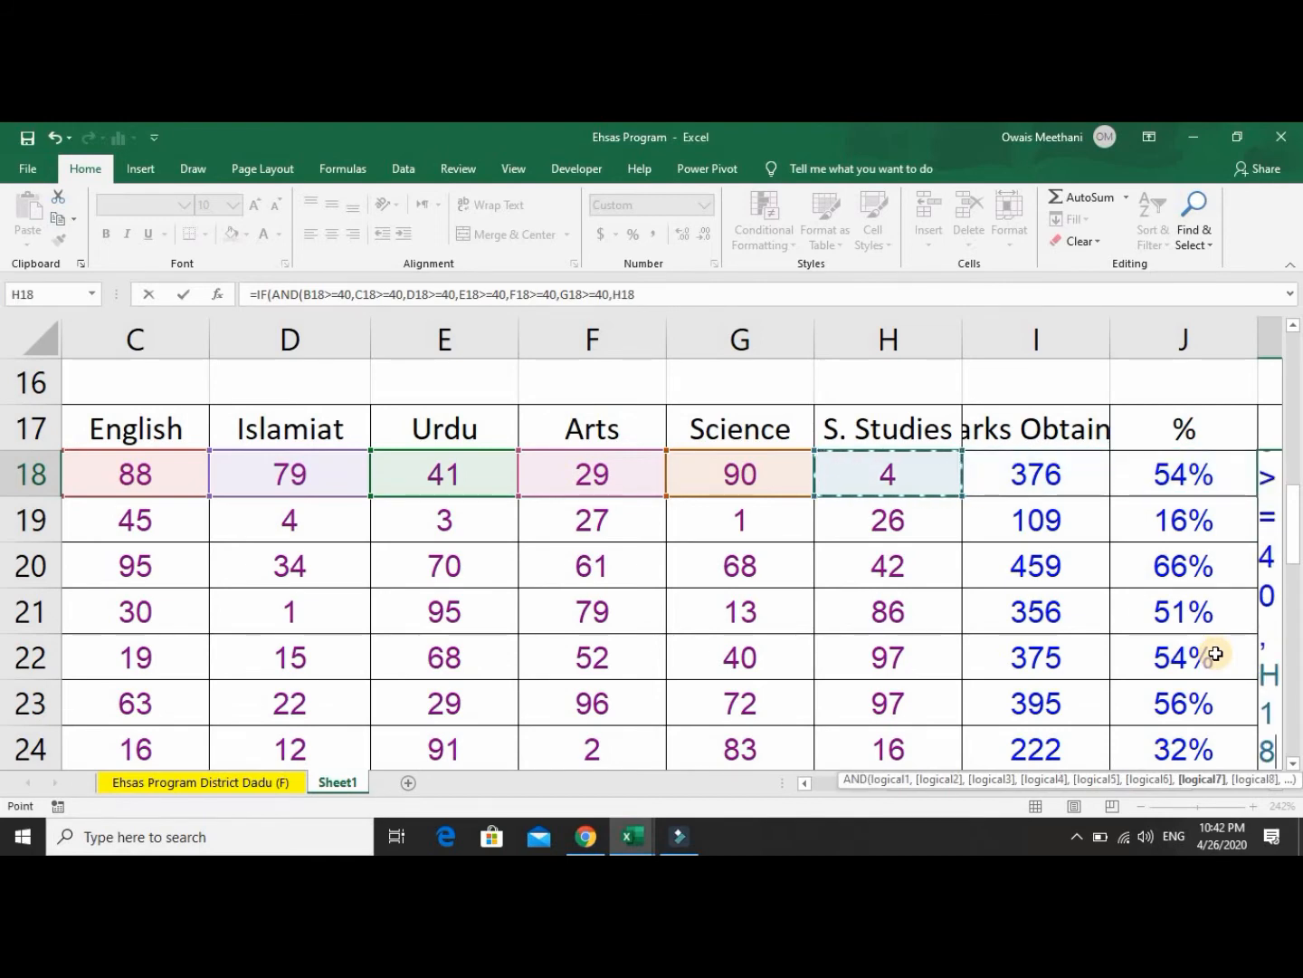
text(>=)
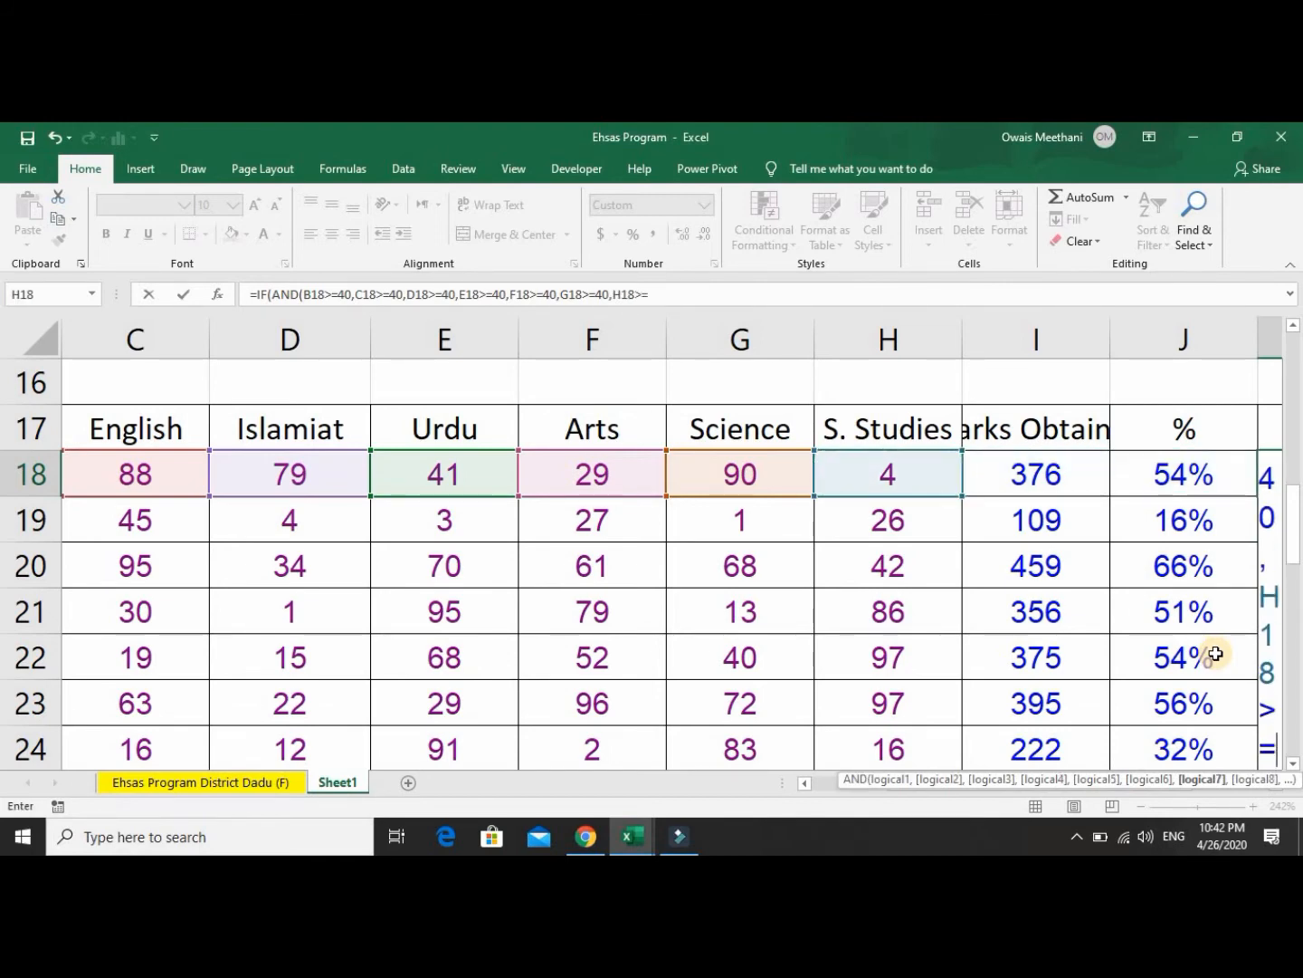
text(40)
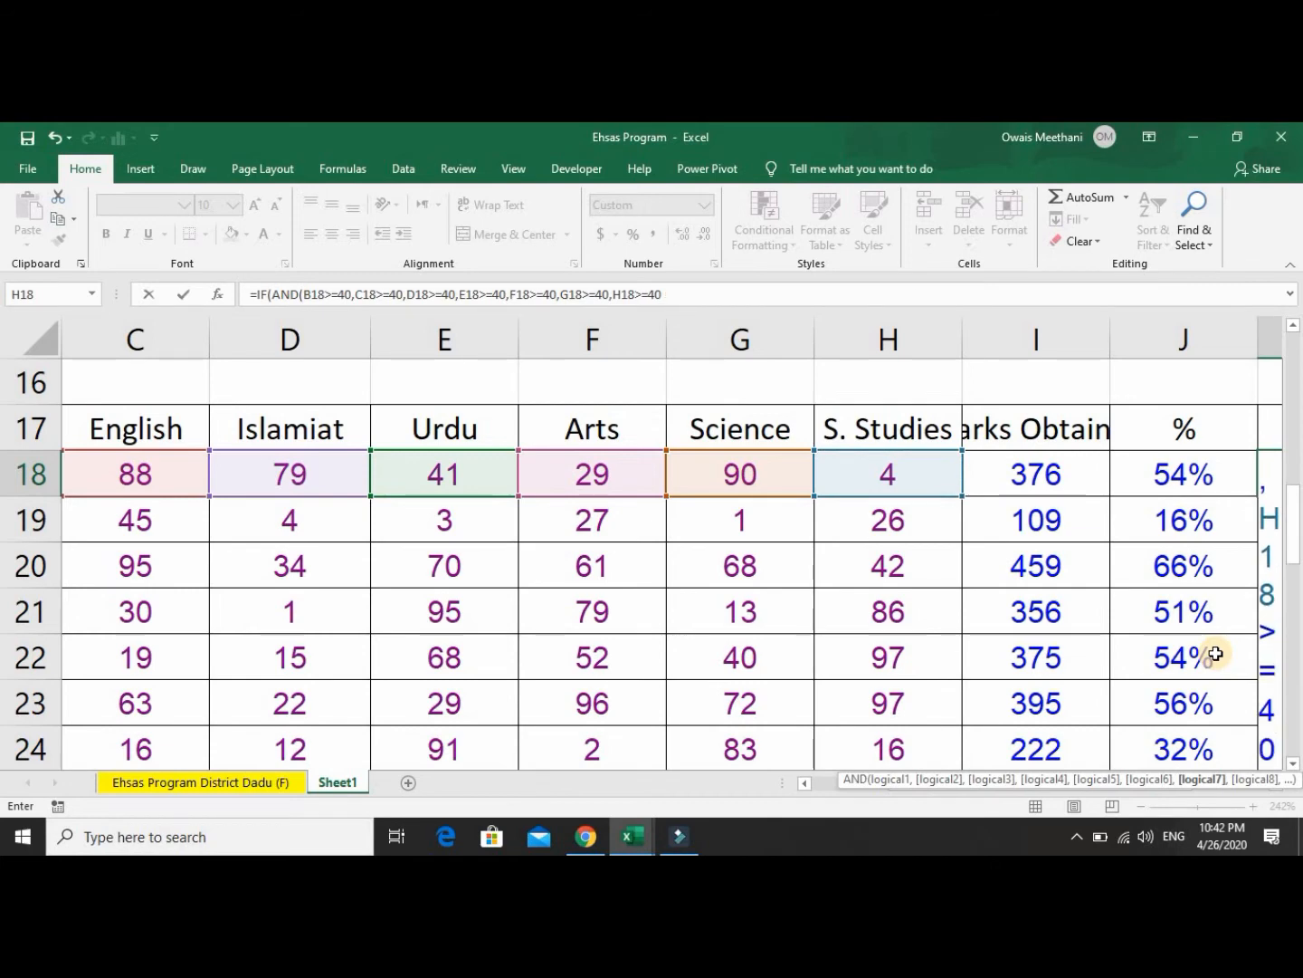
text())
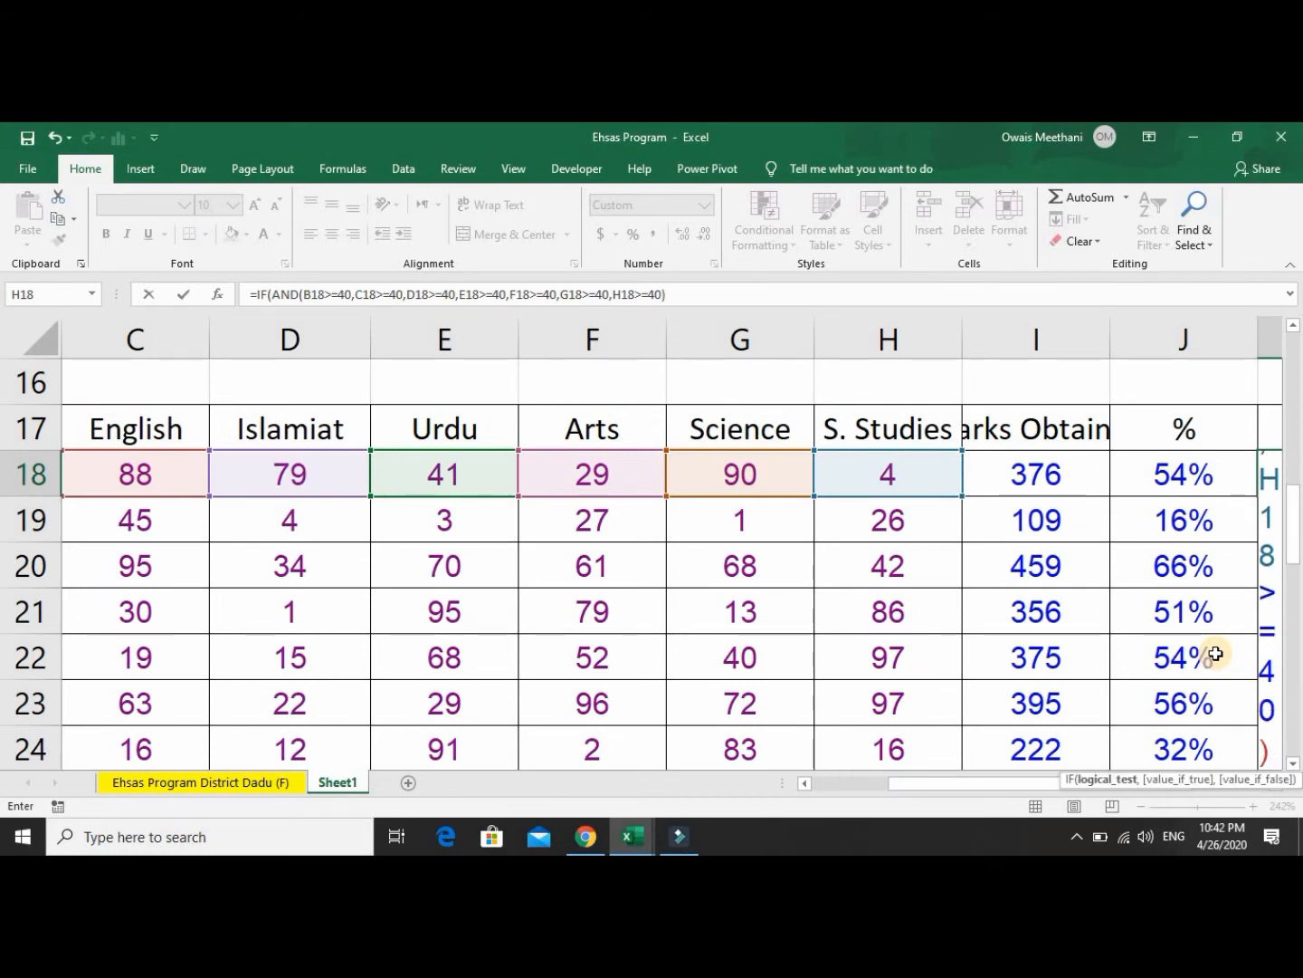
drag(1010, 786, 1100, 771)
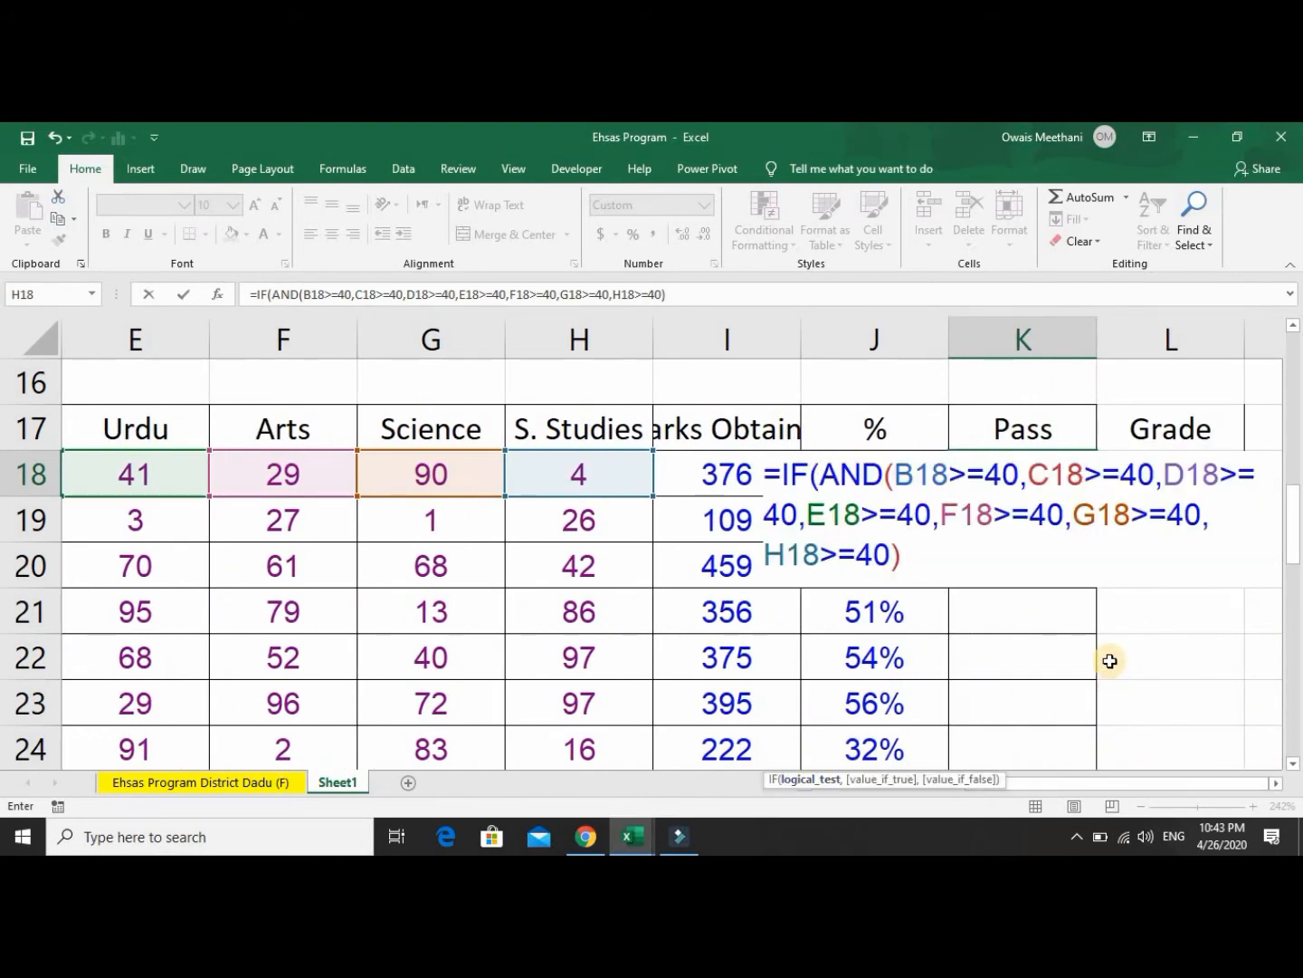
Complete the IF formula in K18 so it returns "Pass" when the AND test holds and "Fail" otherwise.
text(,)
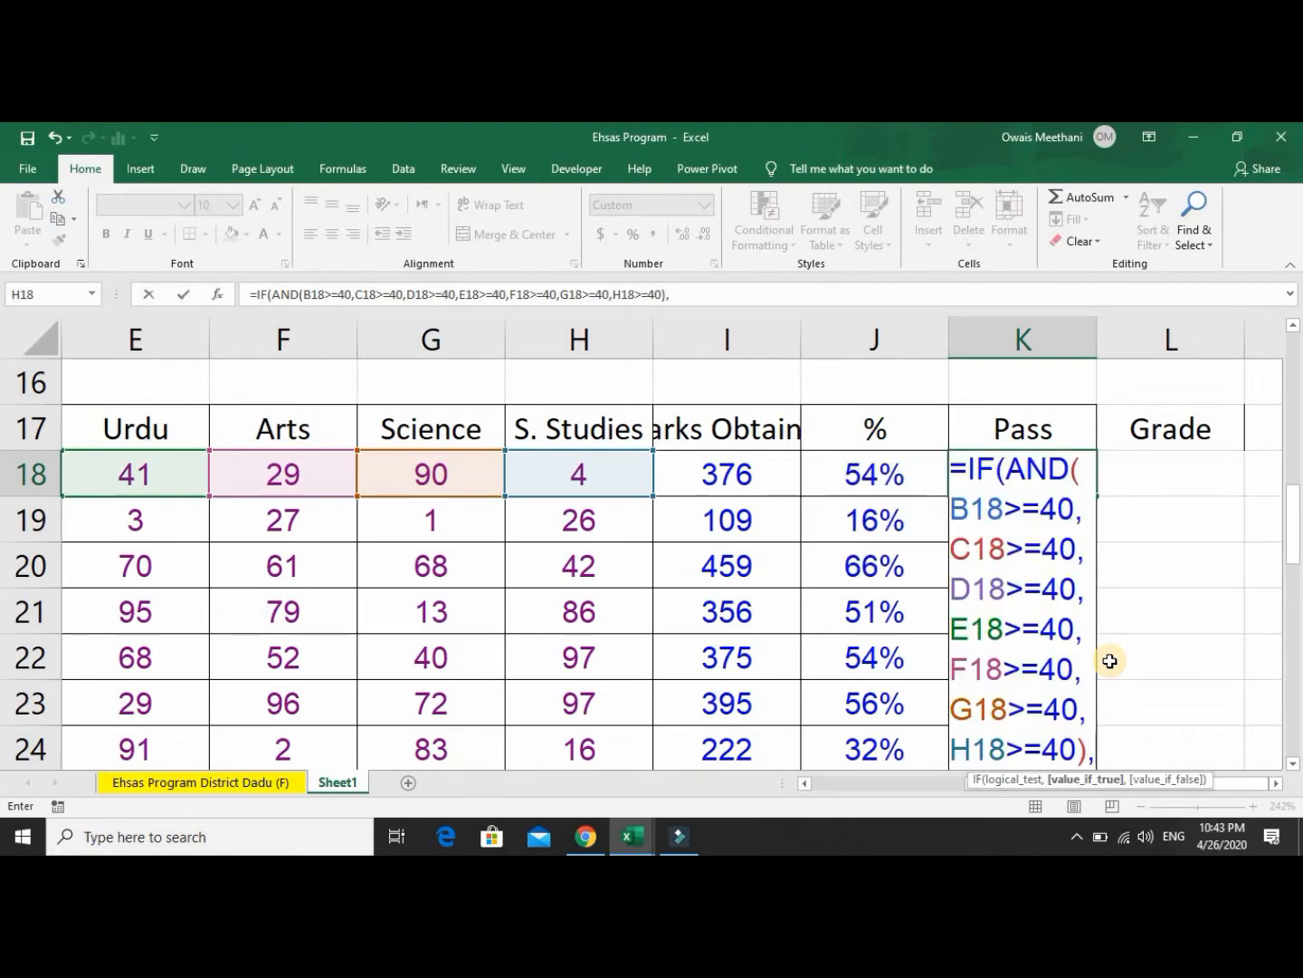
text("Pas)
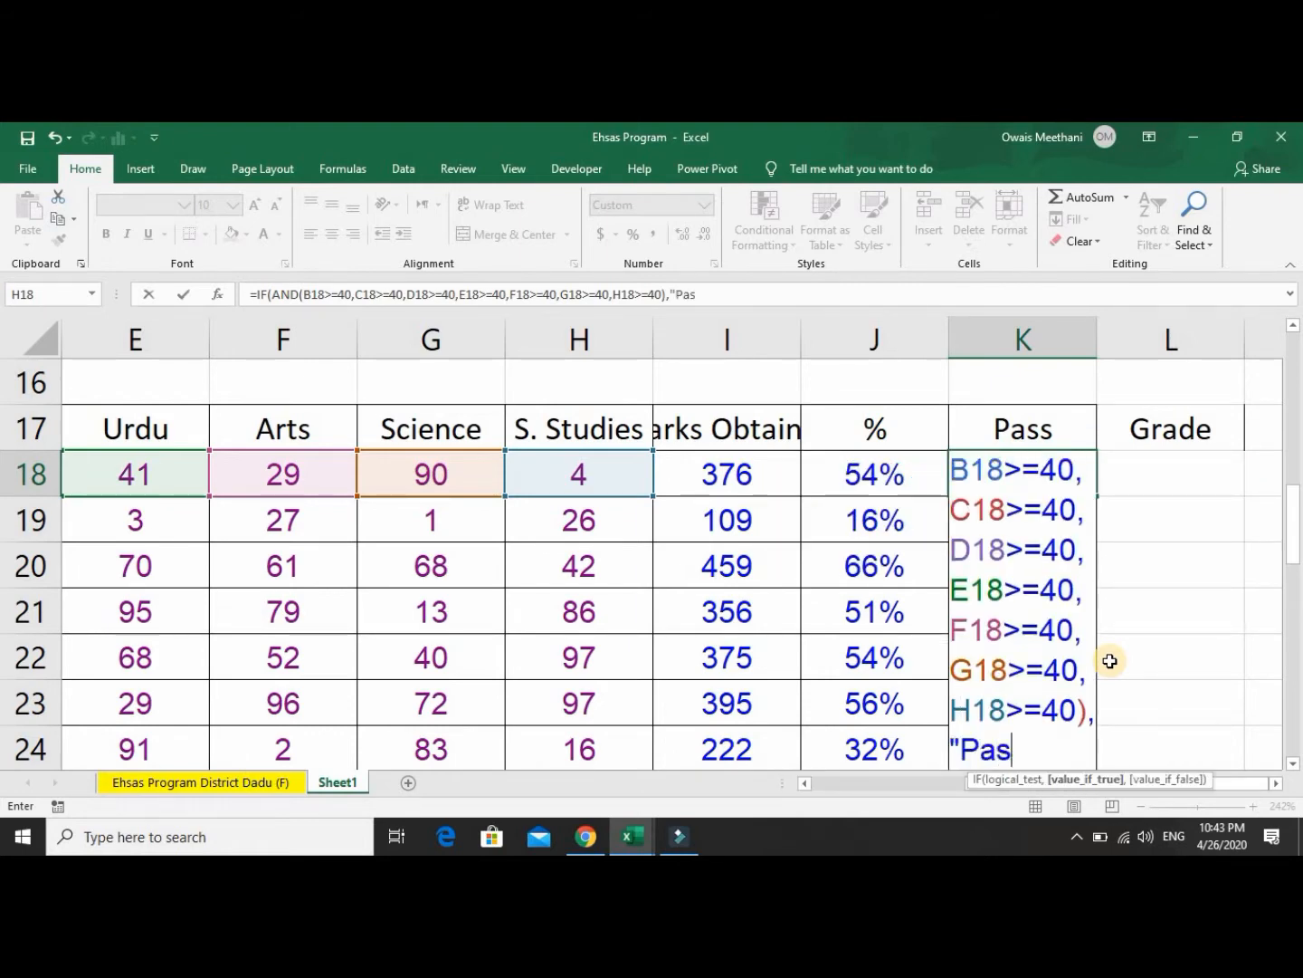
text(s","Fail)
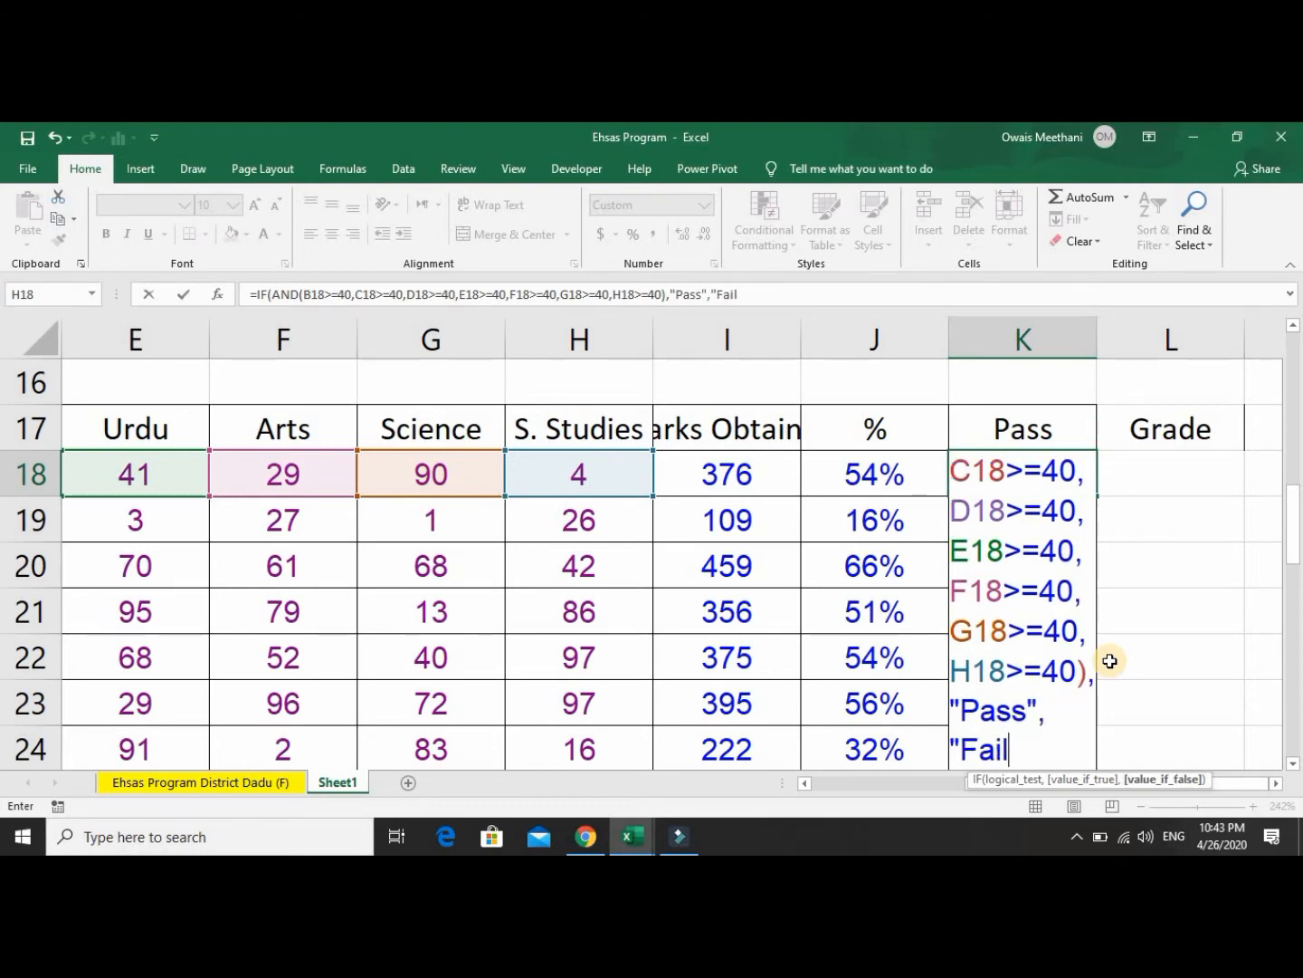
text("))
key(Return)
key(Up)
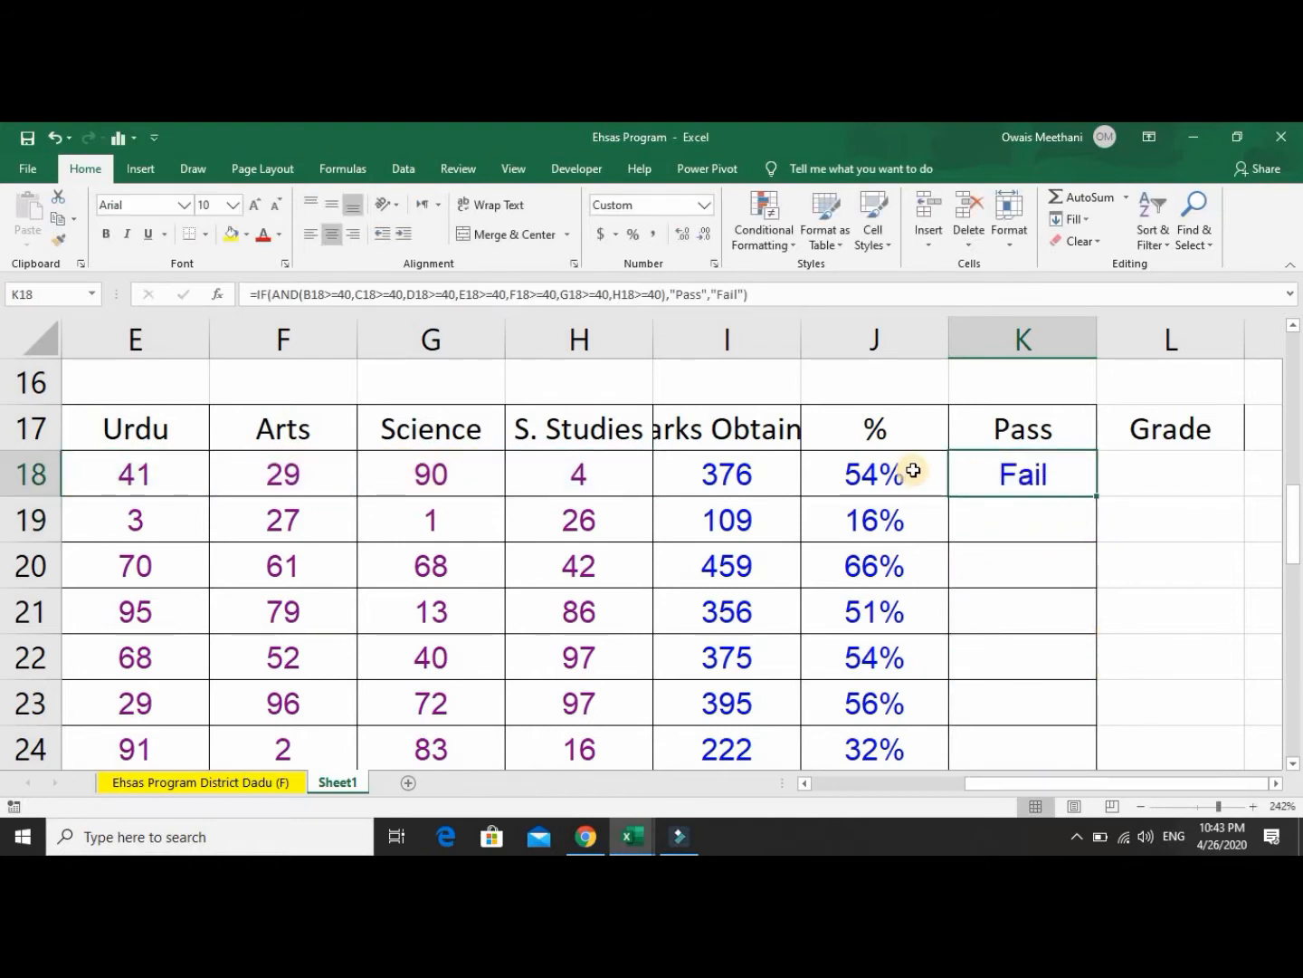
Fill the pass/fail formula from K18 down the Pass column to the last student row.
click(615, 474)
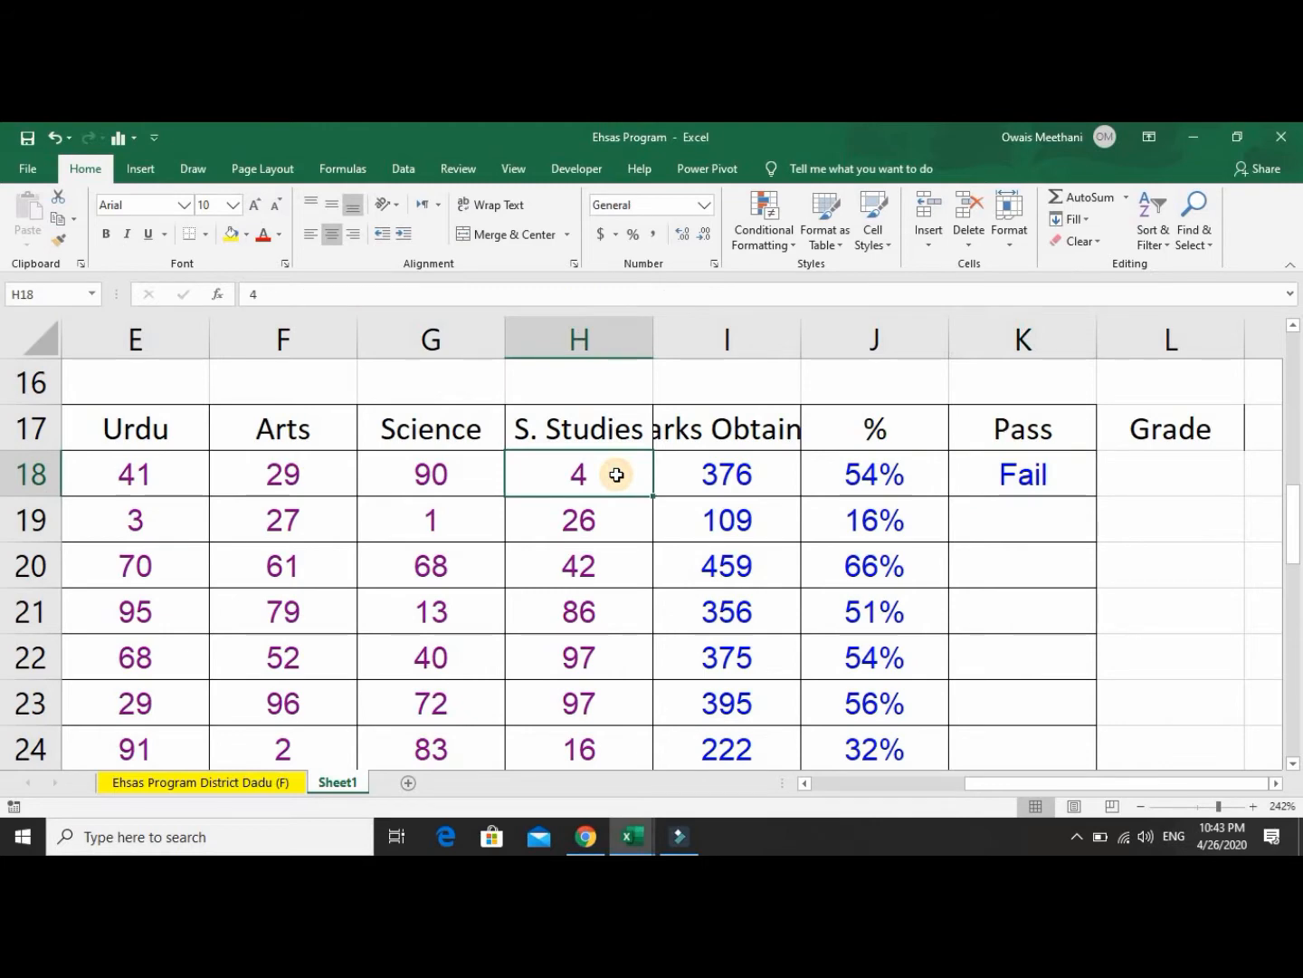
click(342, 469)
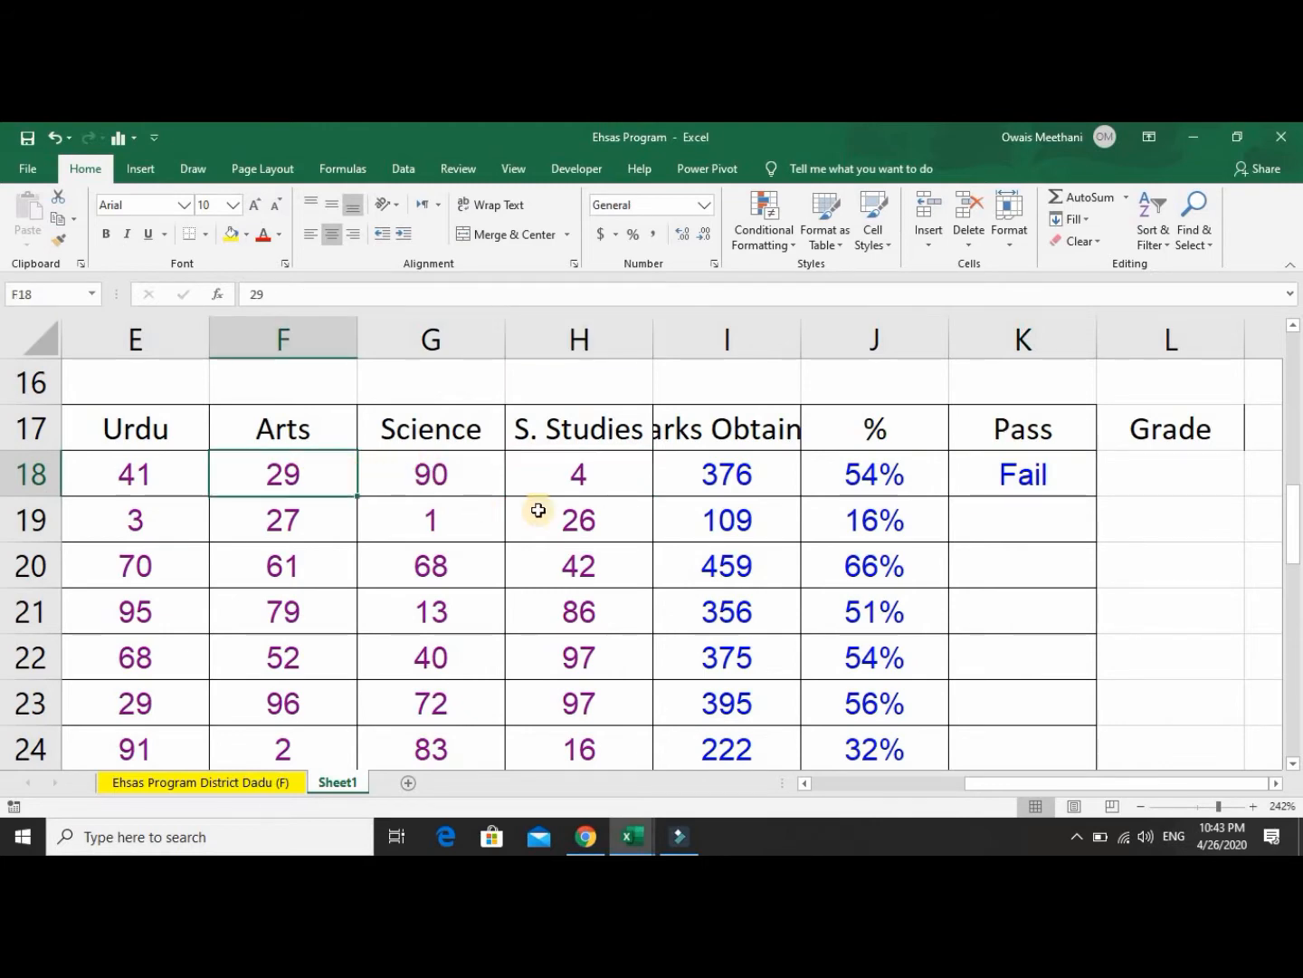
click(1056, 478)
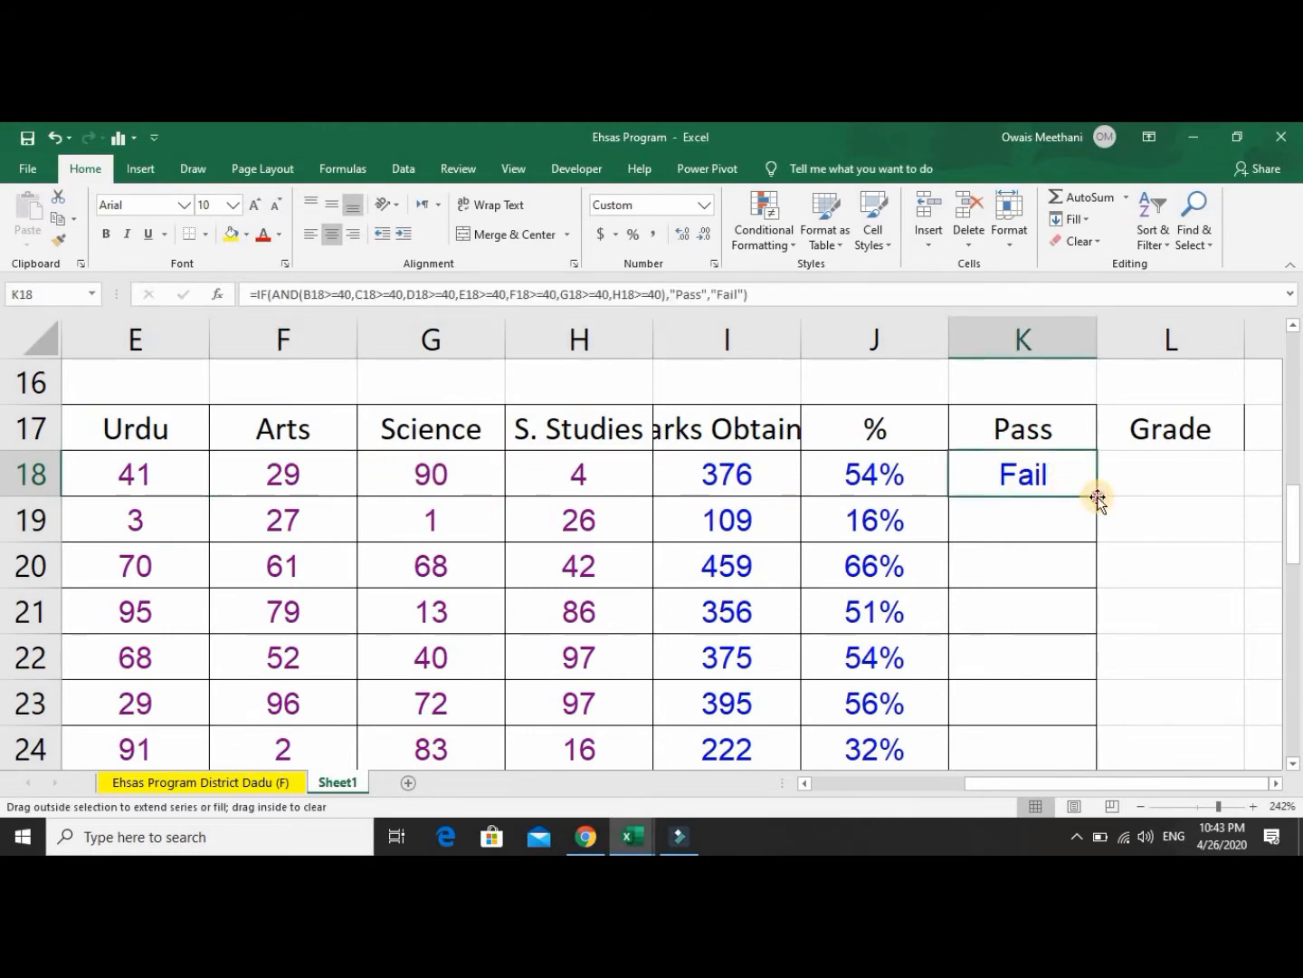
double_click(1099, 498)
Review the pass/fail results for all students in the Pass column.
key(Down)
key(Down)
key(Down)
key(Down)
key(Down)
key(Down)
key(Down)
key(Down)
key(Down)
key(Down)
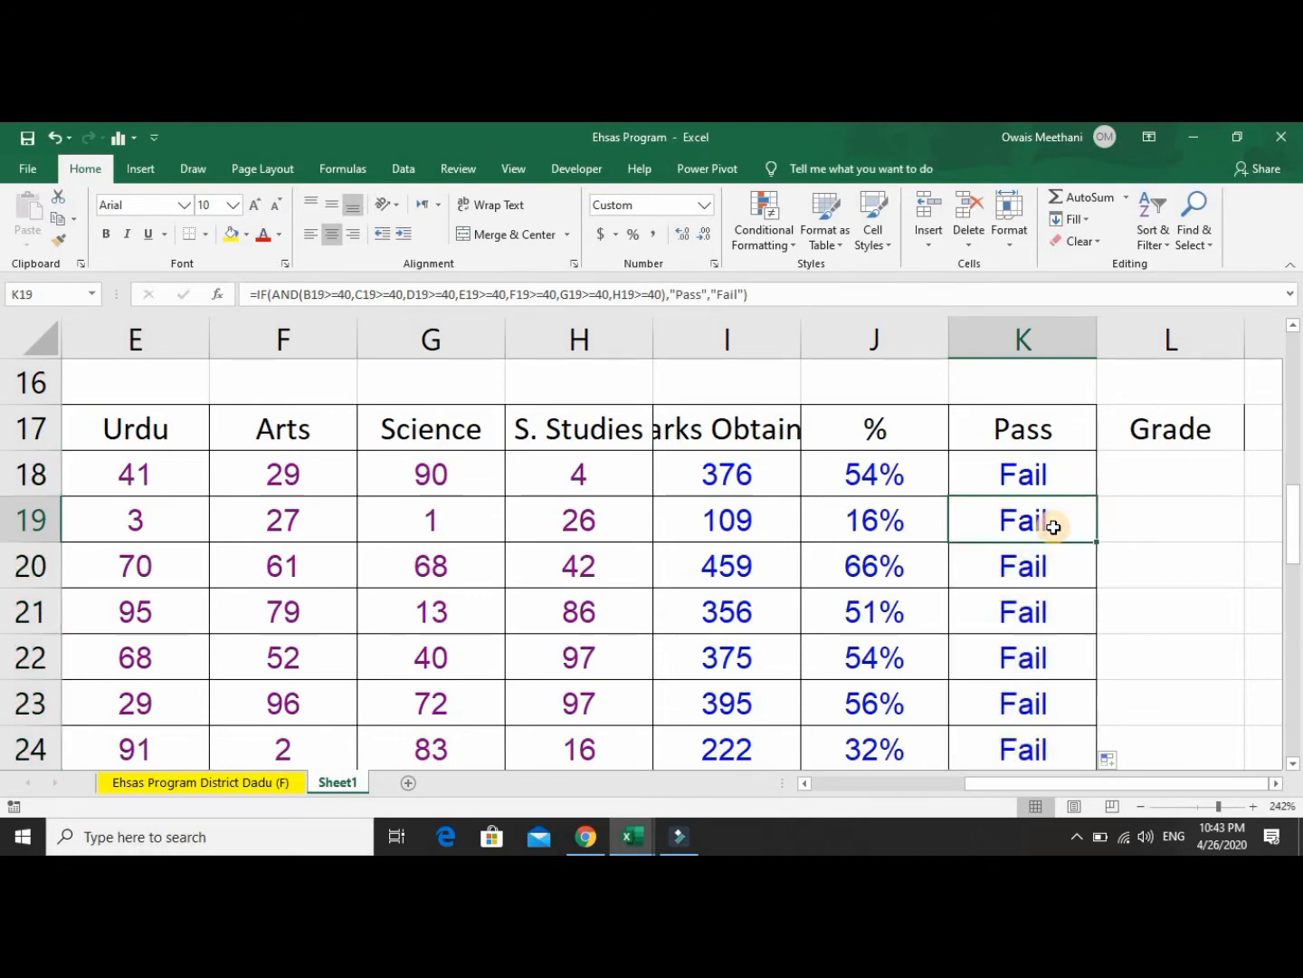
key(Down)
key(Down)
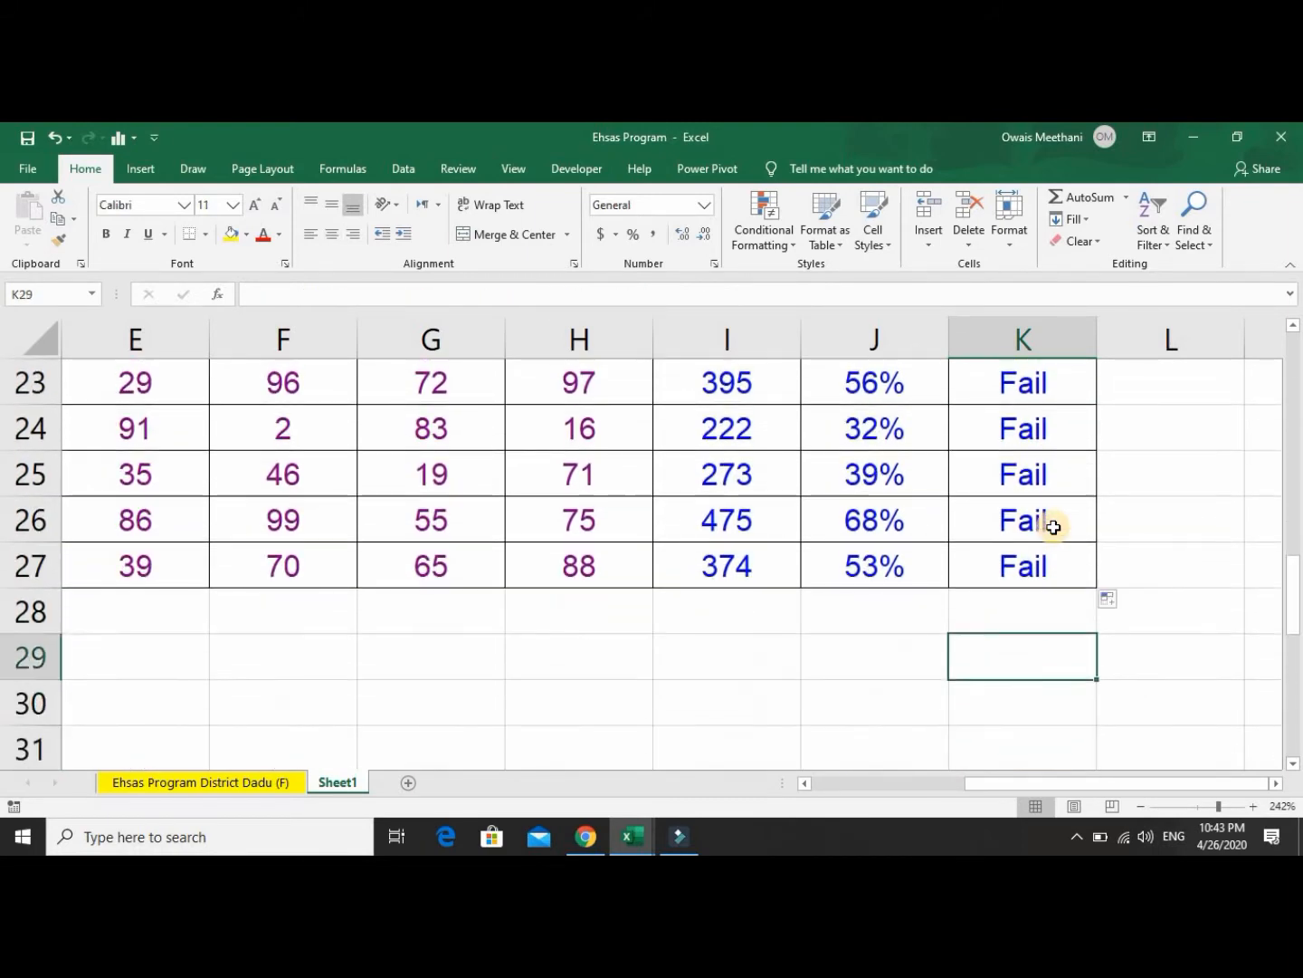
key(Up)
key(Up)
key(Up)
key(Up)
key(Up)
key(Up)
key(Up)
key(Up)
key(Up)
key(Up)
key(Up)
key(Up)
key(Up)
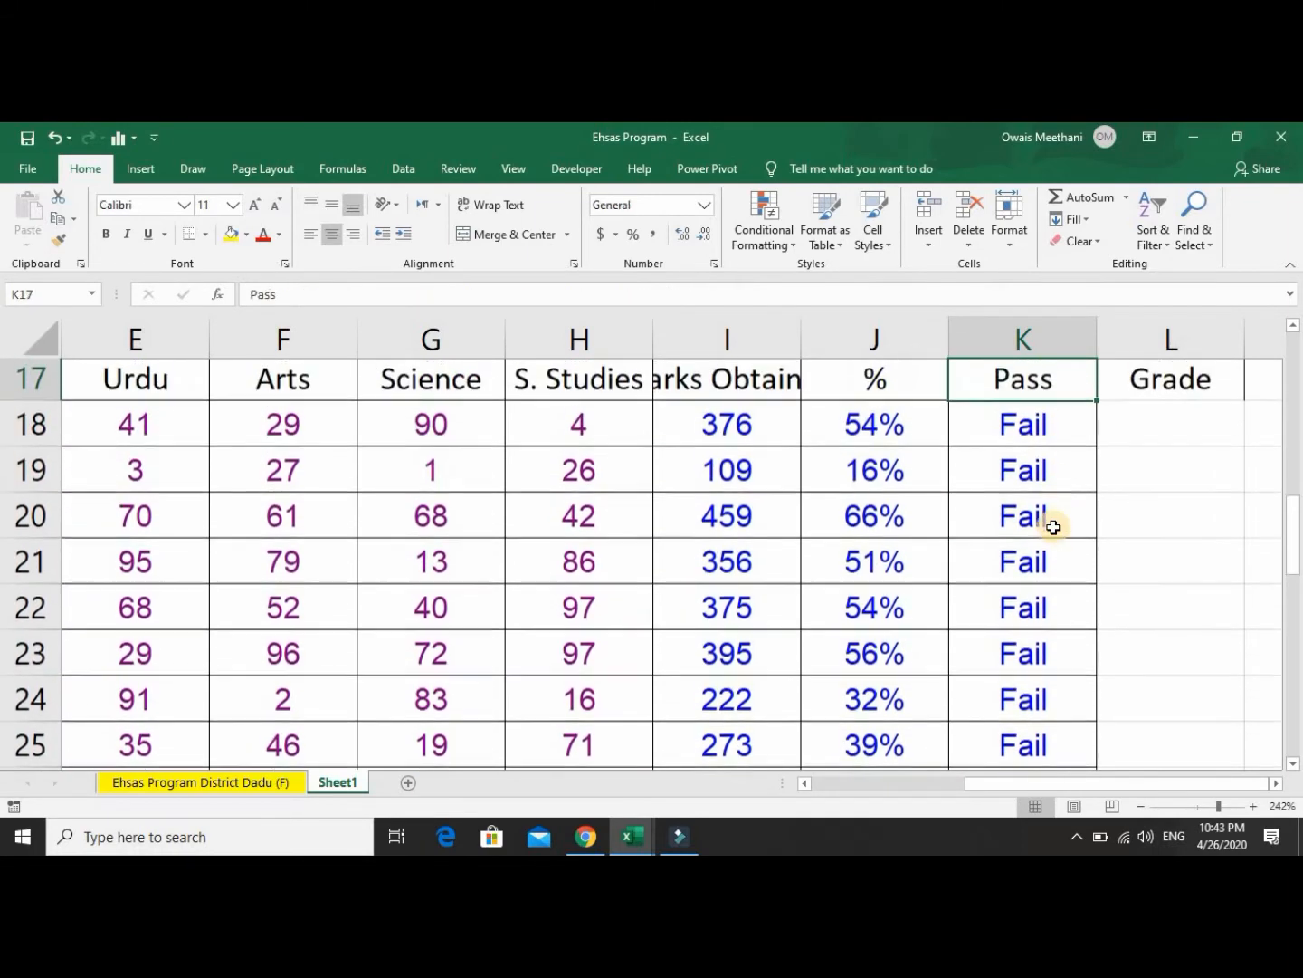
Change the Islamiat mark in D20 to 42.
key(Down)
key(Left)
key(Left)
key(Left)
key(Left)
key(Down)
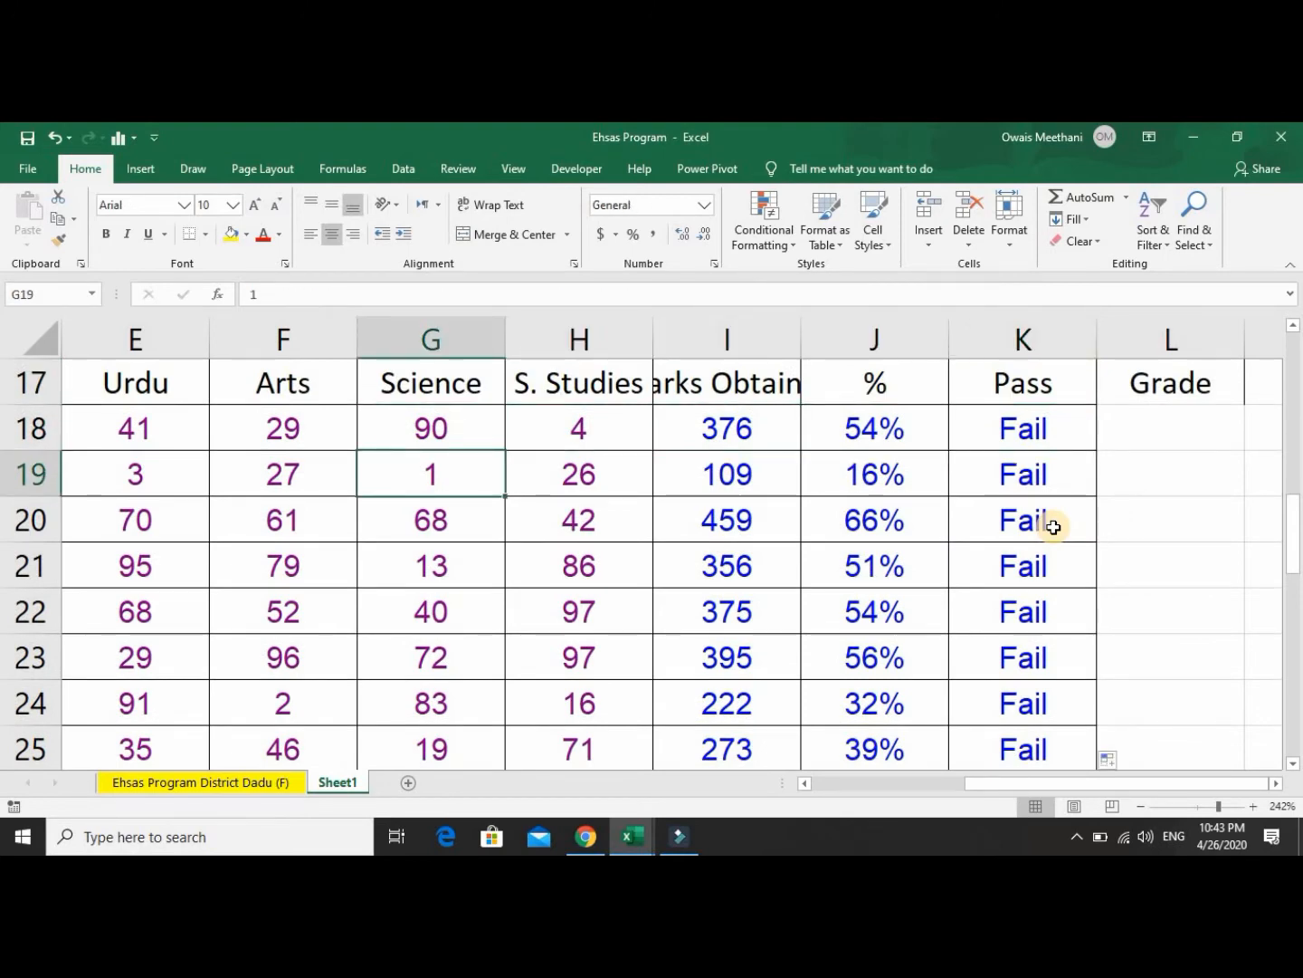
key(Down)
key(Left)
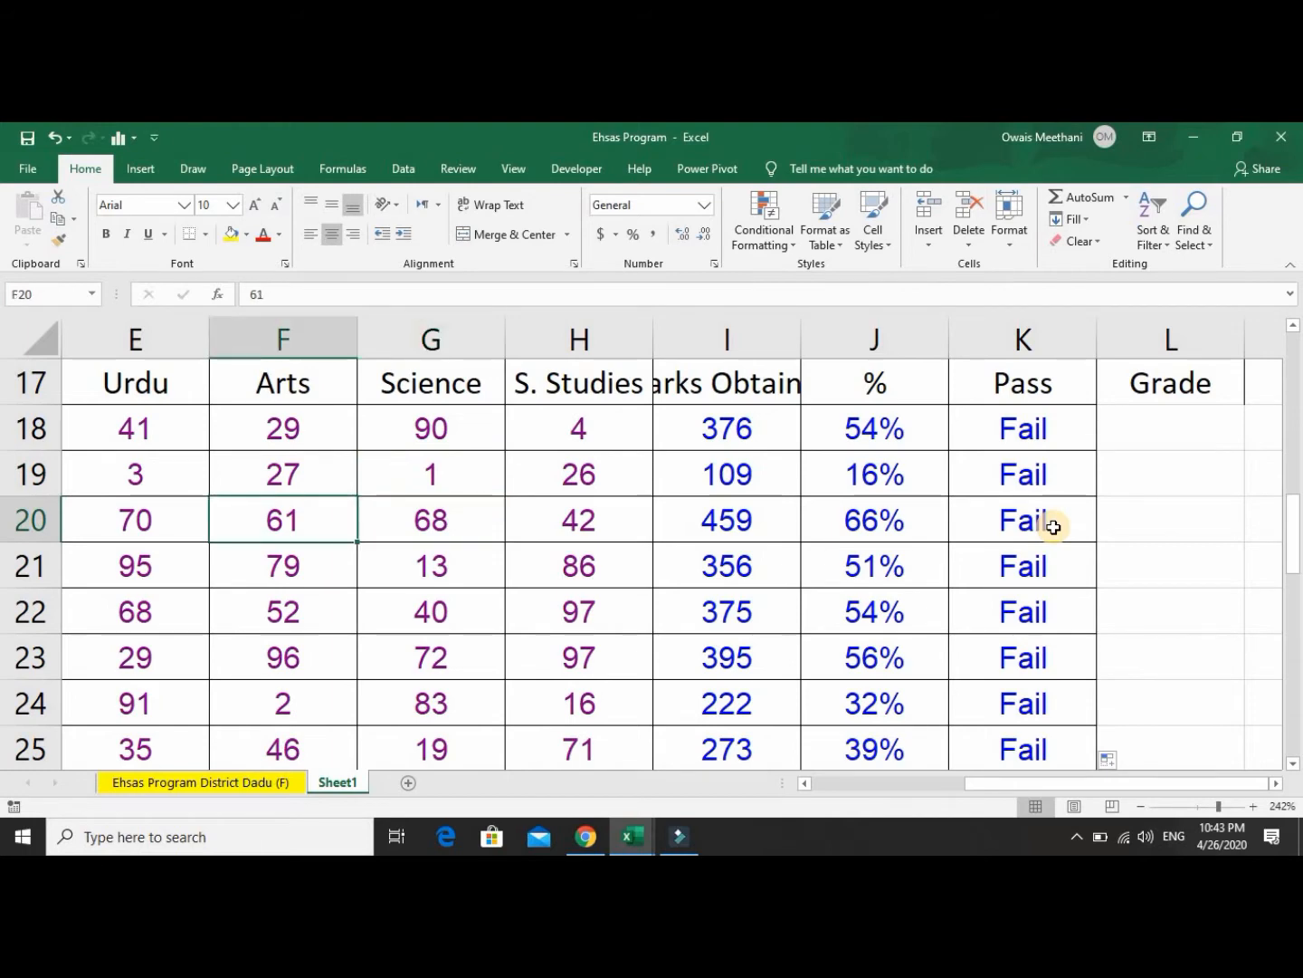
key(Left)
key(Left)
key(Left)
key(Right)
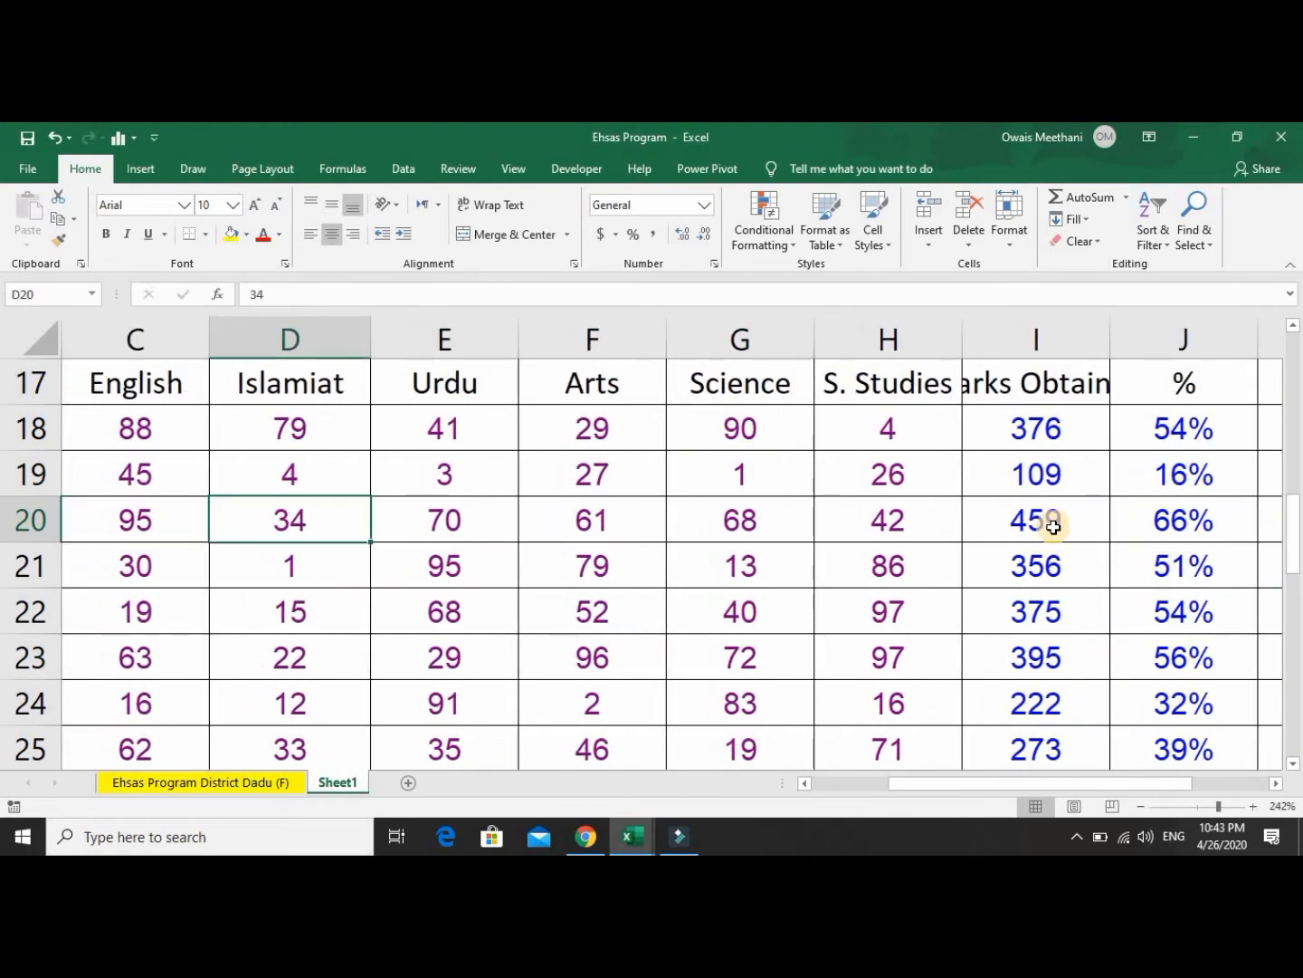
text(42)
key(Return)
key(Up)
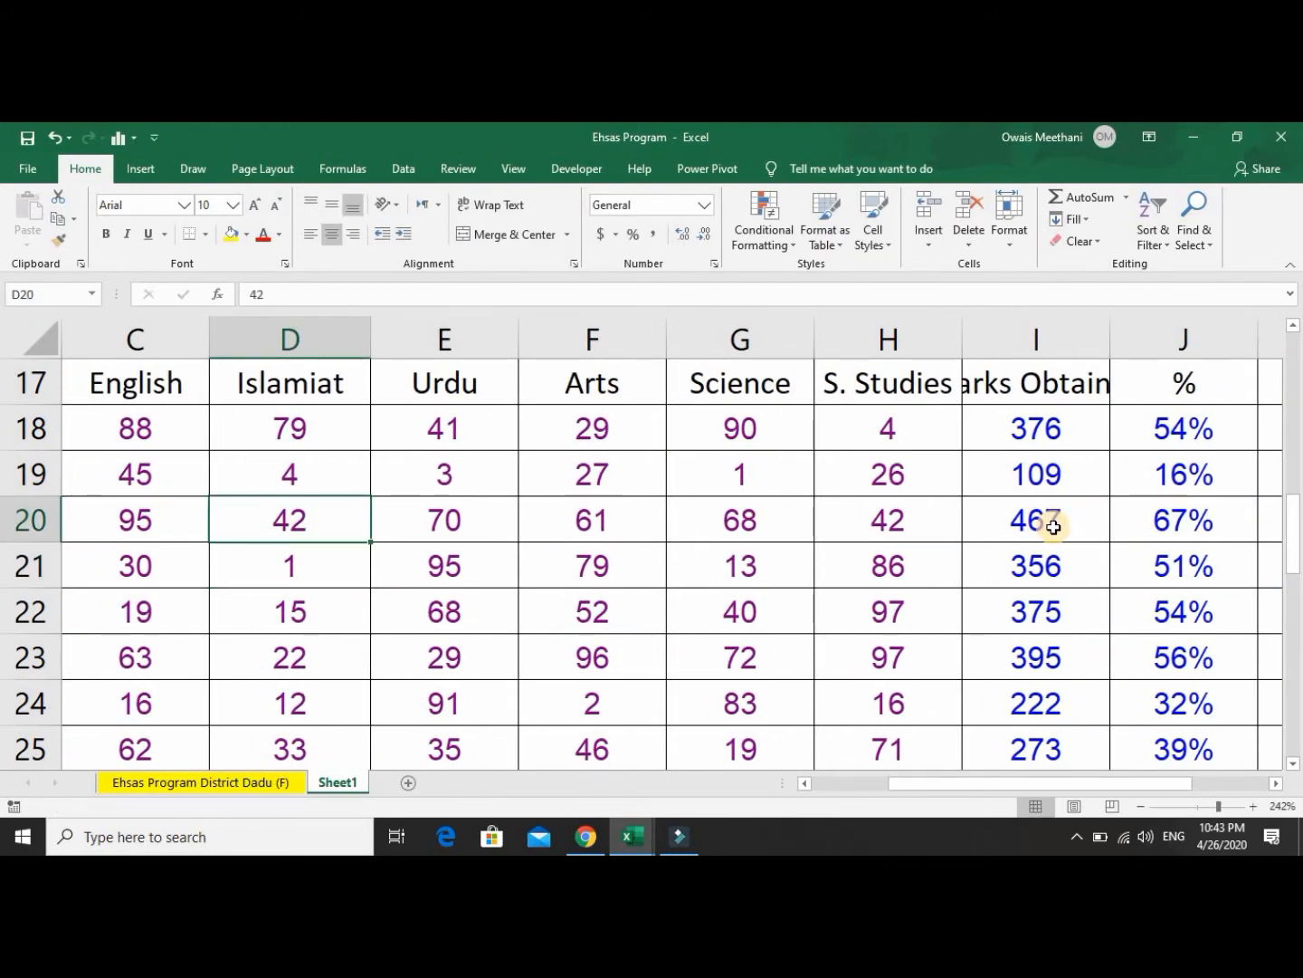
Check the marks across row 20 and that student's result in the Pass column.
key(Left)
key(Left)
key(Left)
key(Right)
key(Right)
key(Right)
key(Right)
key(Right)
key(Right)
key(Right)
key(Right)
key(Right)
key(Right)
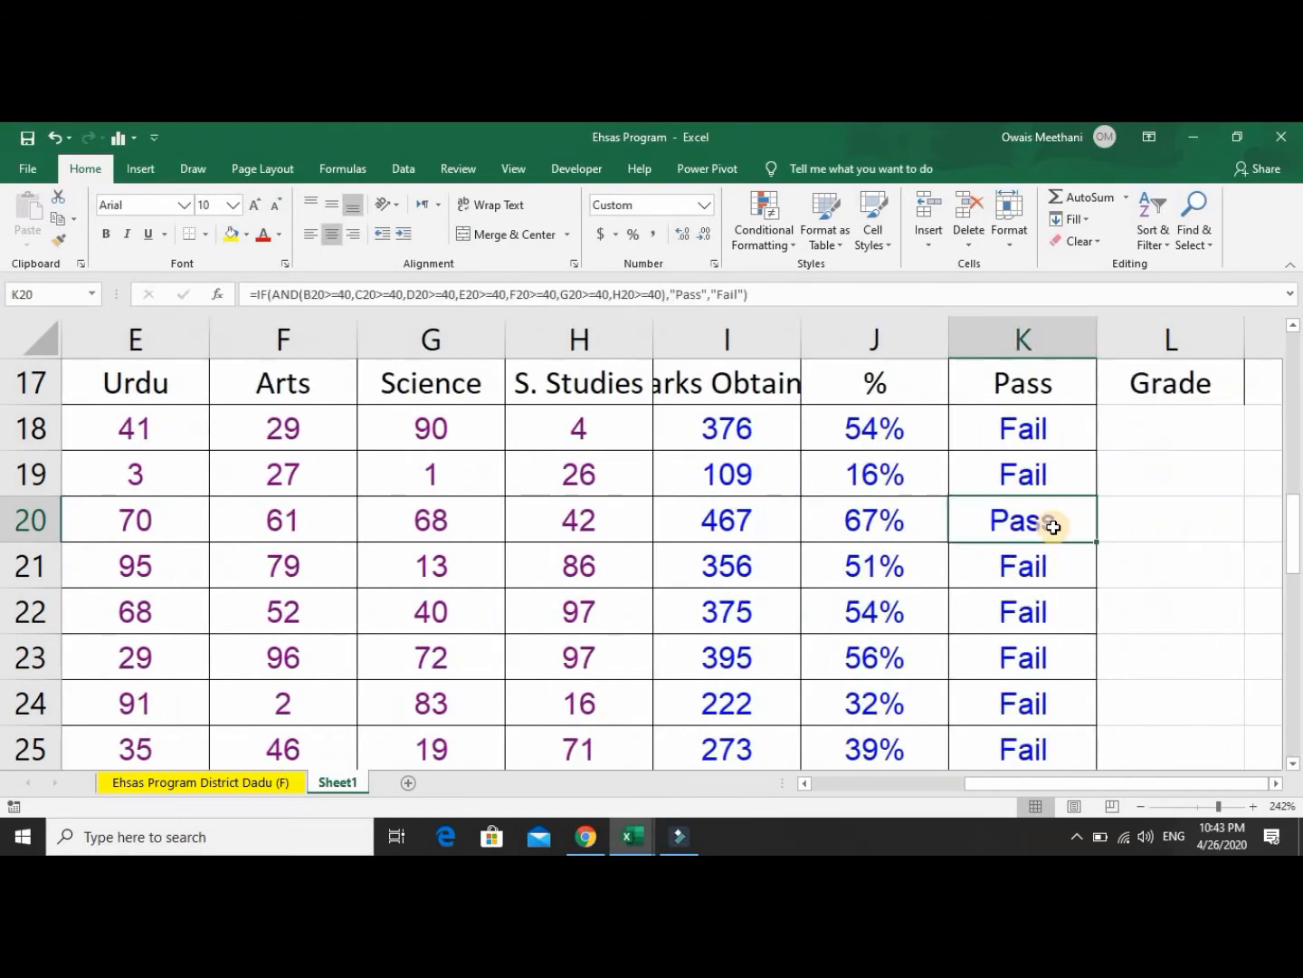
Change student I's mark in B26 to 45.
key(Down)
key(Left)
key(Left)
key(Left)
key(Left)
key(Left)
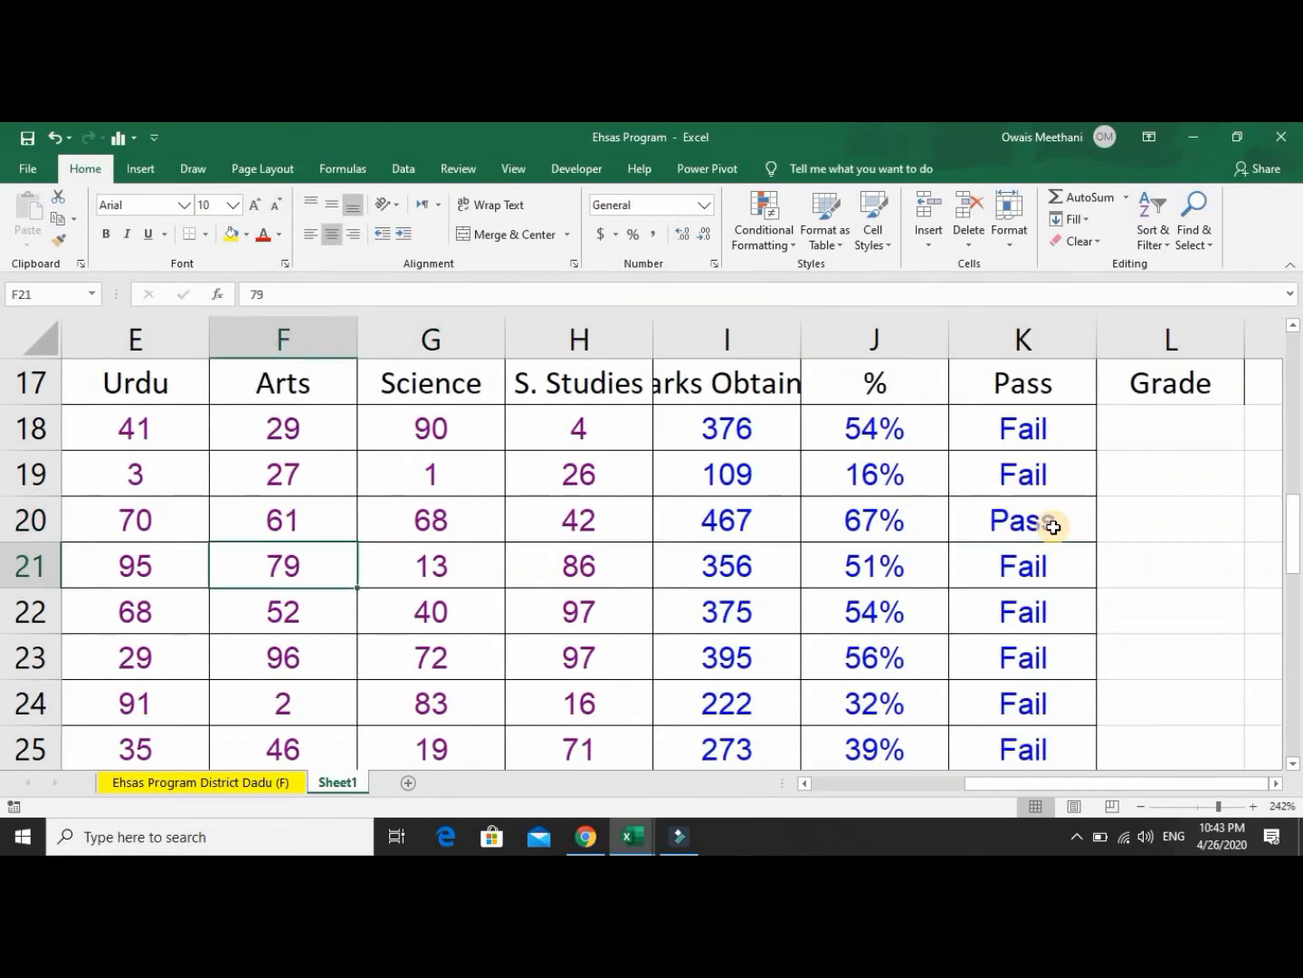
key(Right)
key(Down)
key(Down)
key(Down)
key(Down)
key(Down)
key(Down)
key(Down)
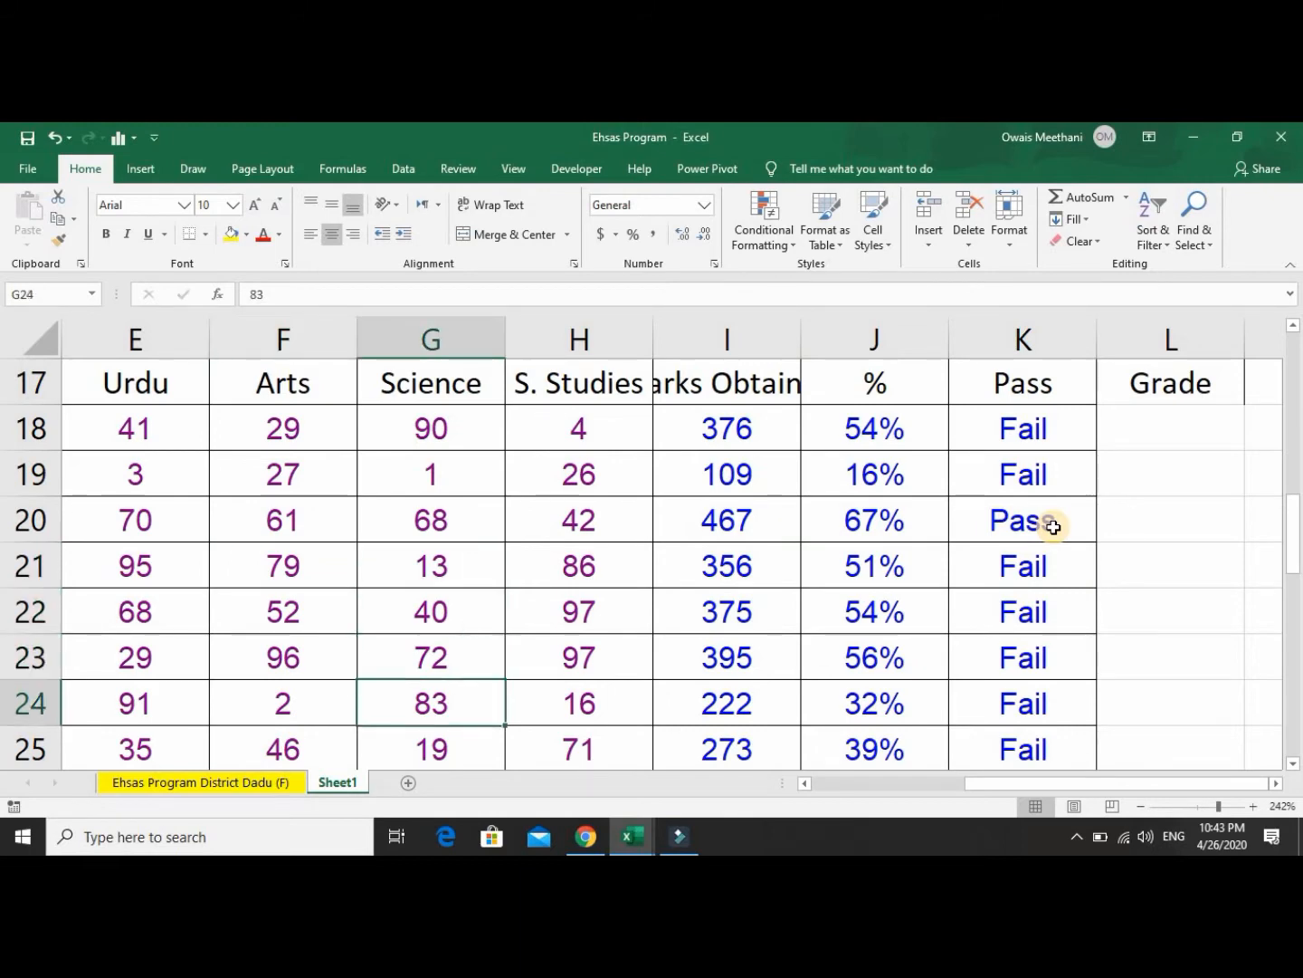
key(Up)
key(Up)
key(Up)
key(Down)
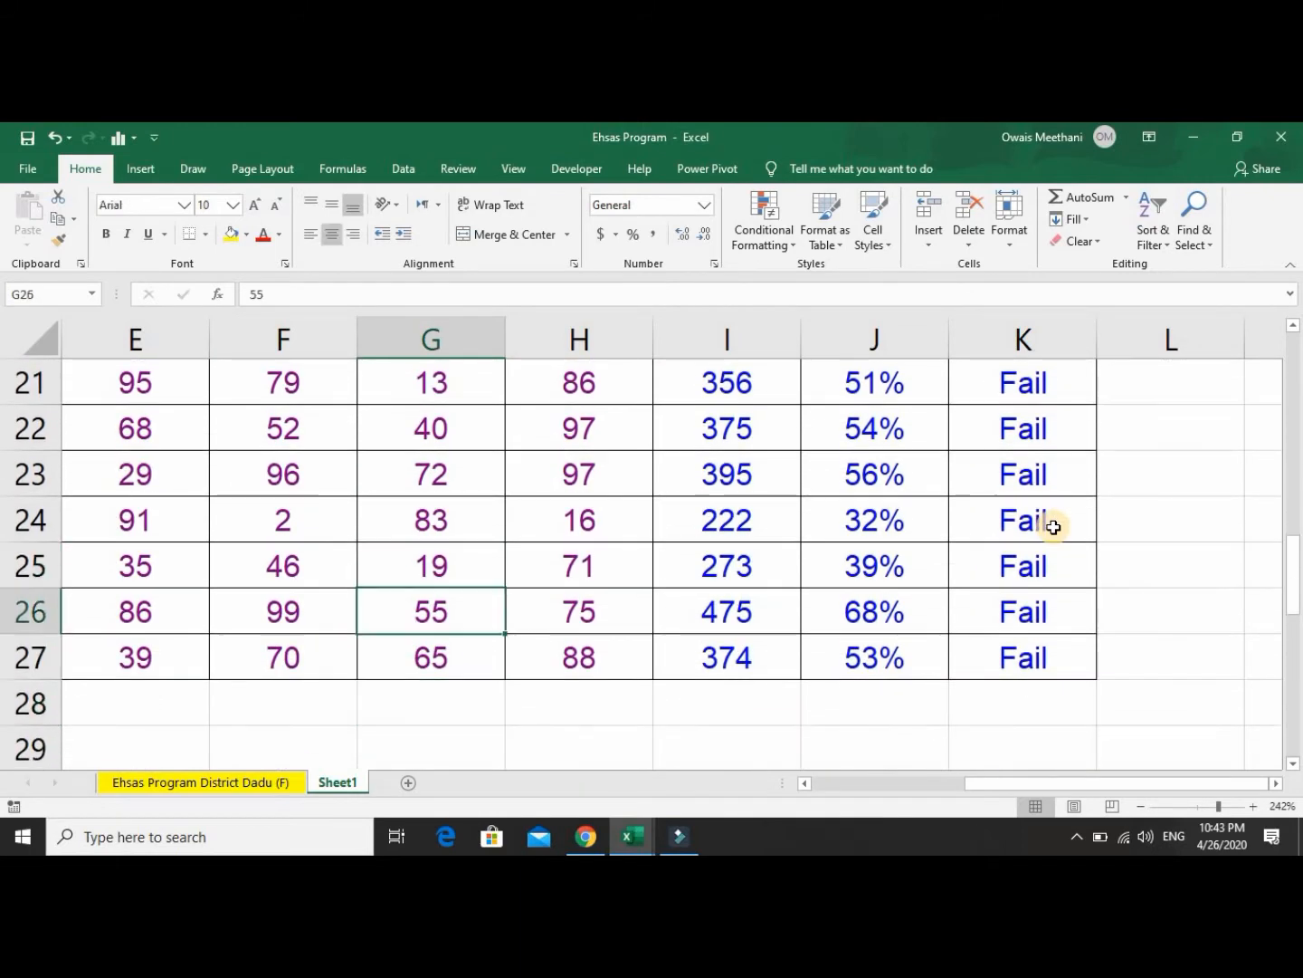
key(Left)
key(Left)
key(Left)
key(Left)
key(Left)
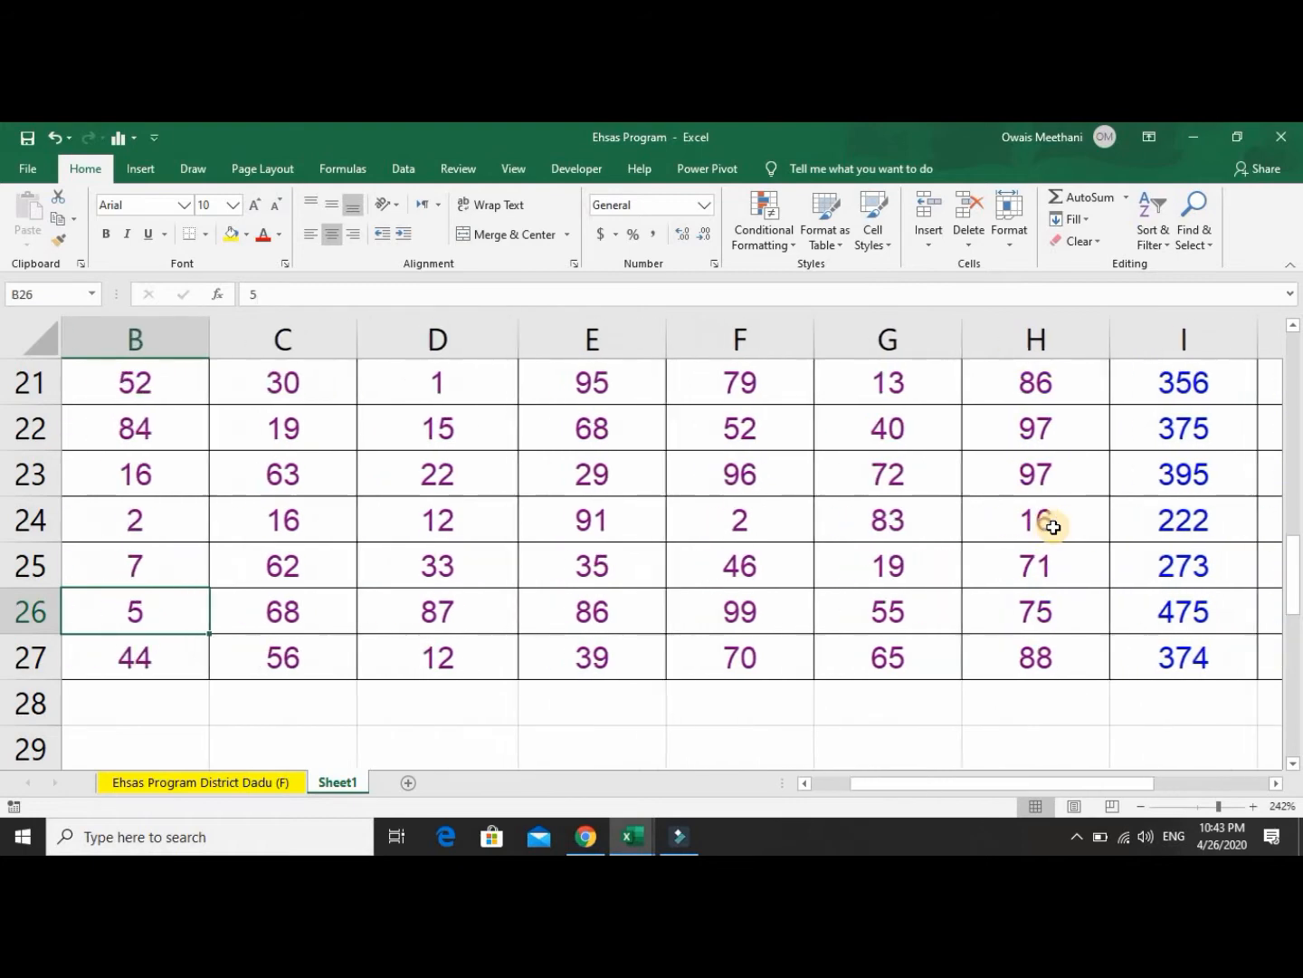
text(45)
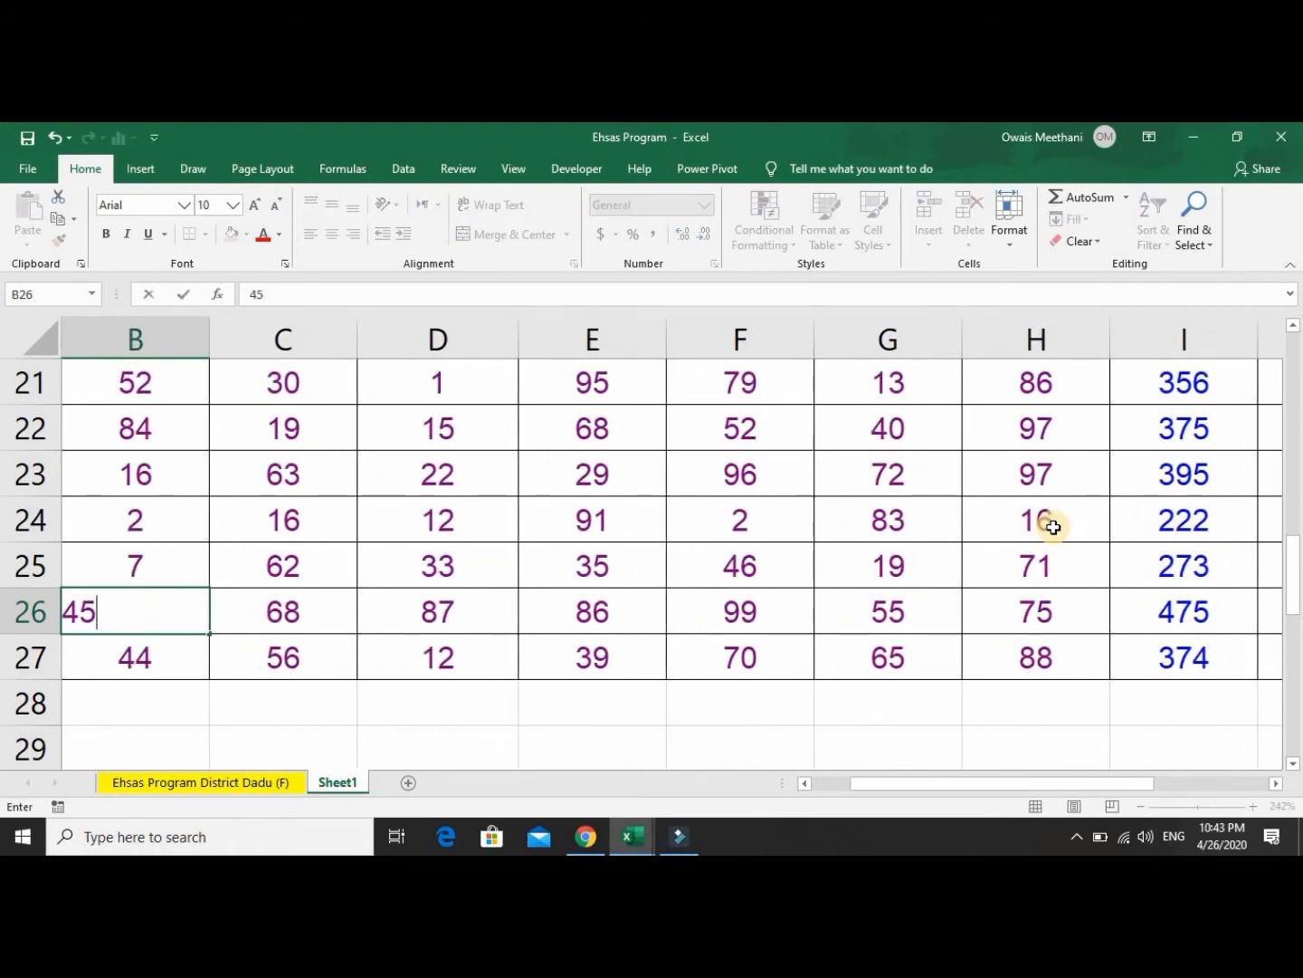
key(Left)
Check student I's result in row 26 and look back over the percentages and pass/fail results above it.
key(Right)
key(Right)
key(Right)
key(Right)
key(Right)
key(Right)
key(Right)
key(Right)
key(Right)
key(Right)
key(Right)
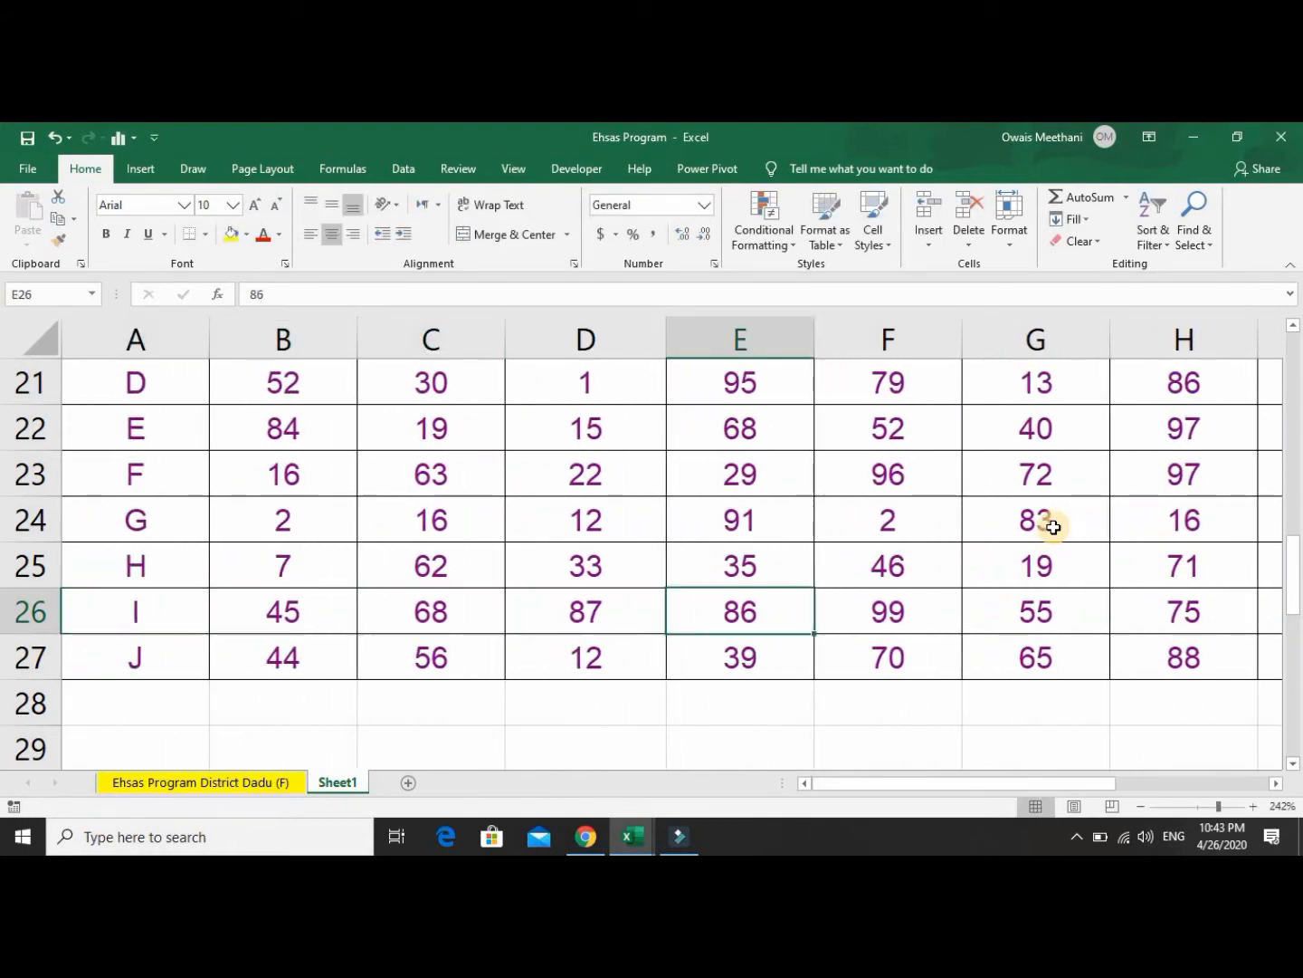
key(Left)
key(Left)
key(Up)
key(Up)
key(Up)
key(Up)
key(Up)
key(Up)
key(Up)
key(Up)
key(Up)
key(Up)
key(Up)
key(Up)
key(Up)
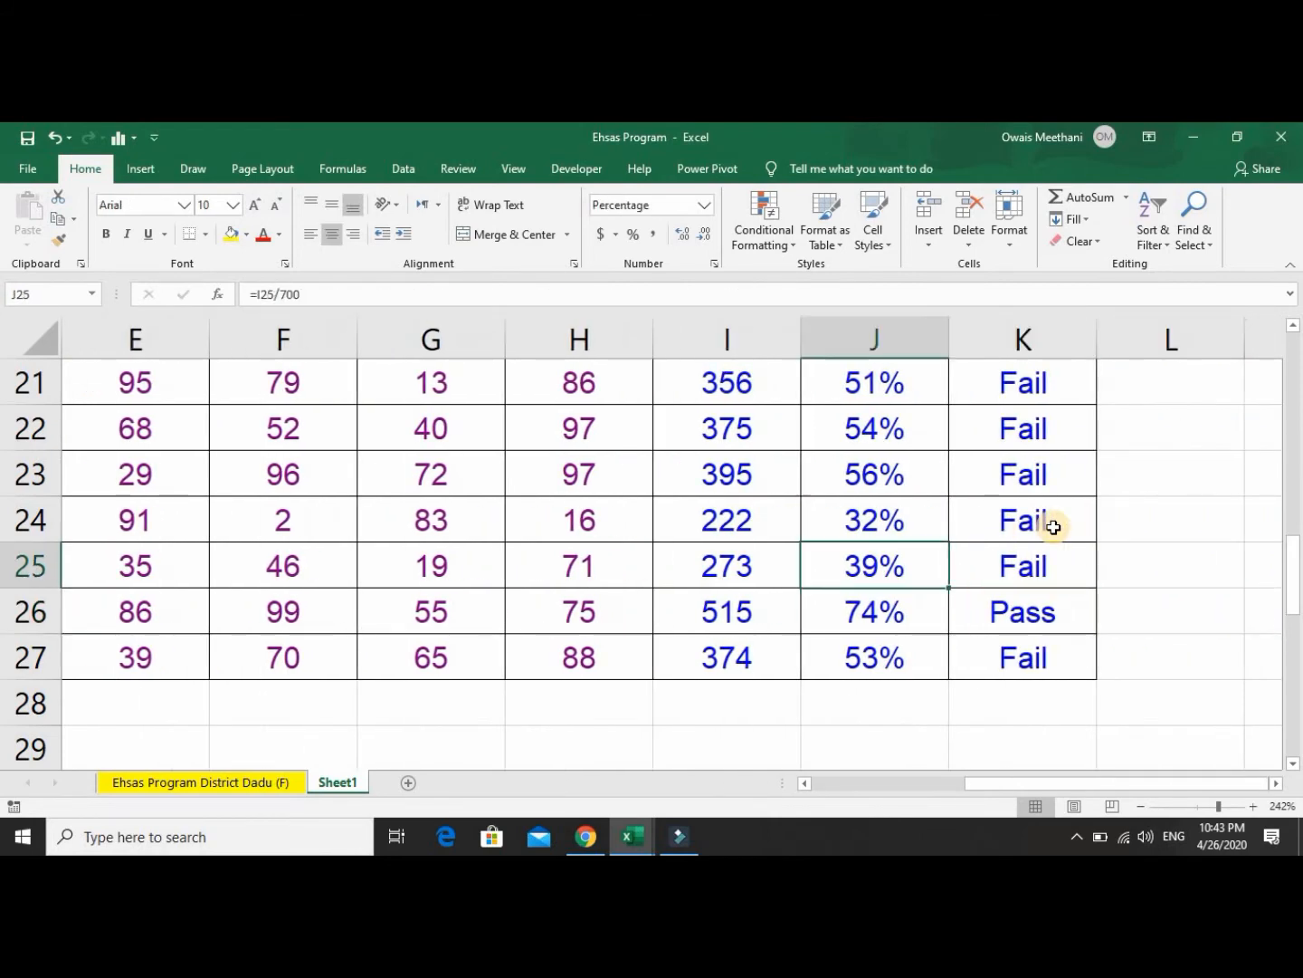
key(Down)
key(Down)
key(Down)
key(Down)
key(Down)
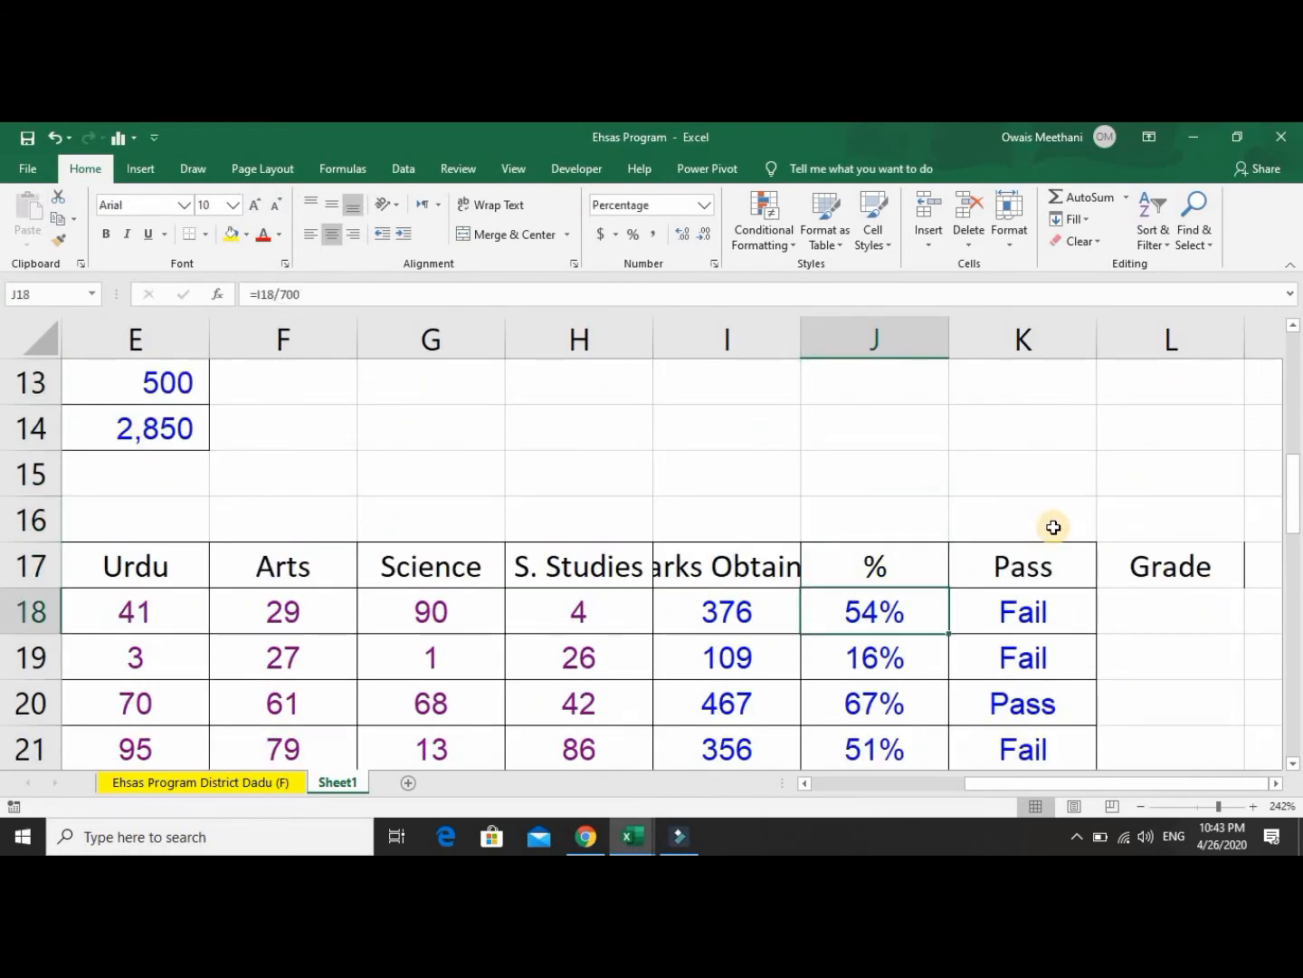
Start a grading scale beside the marks table with 90% in N18 and grade A++ in O18.
key(Right)
key(Right)
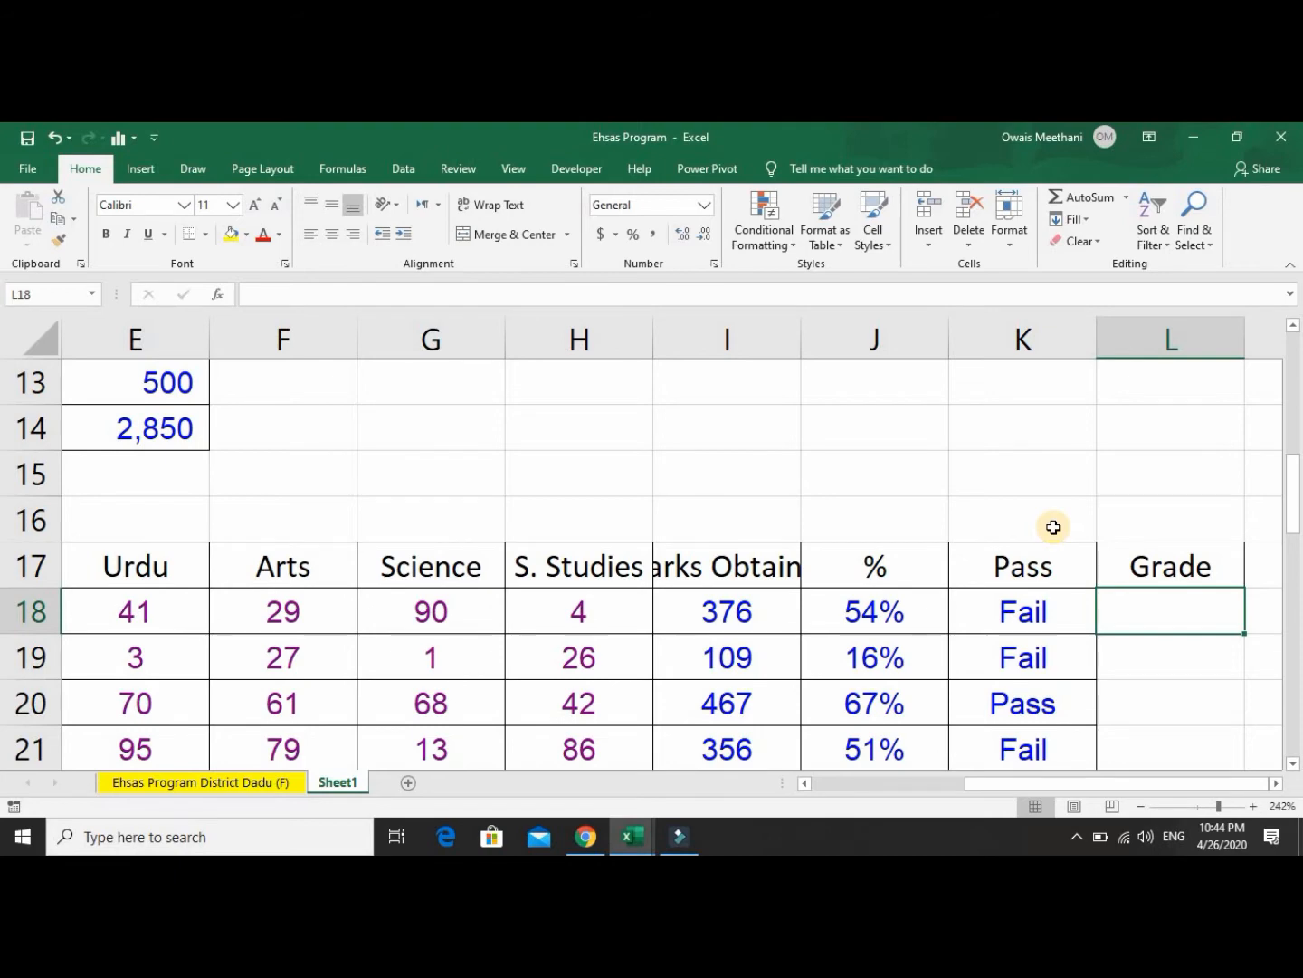
key(Right)
key(Right)
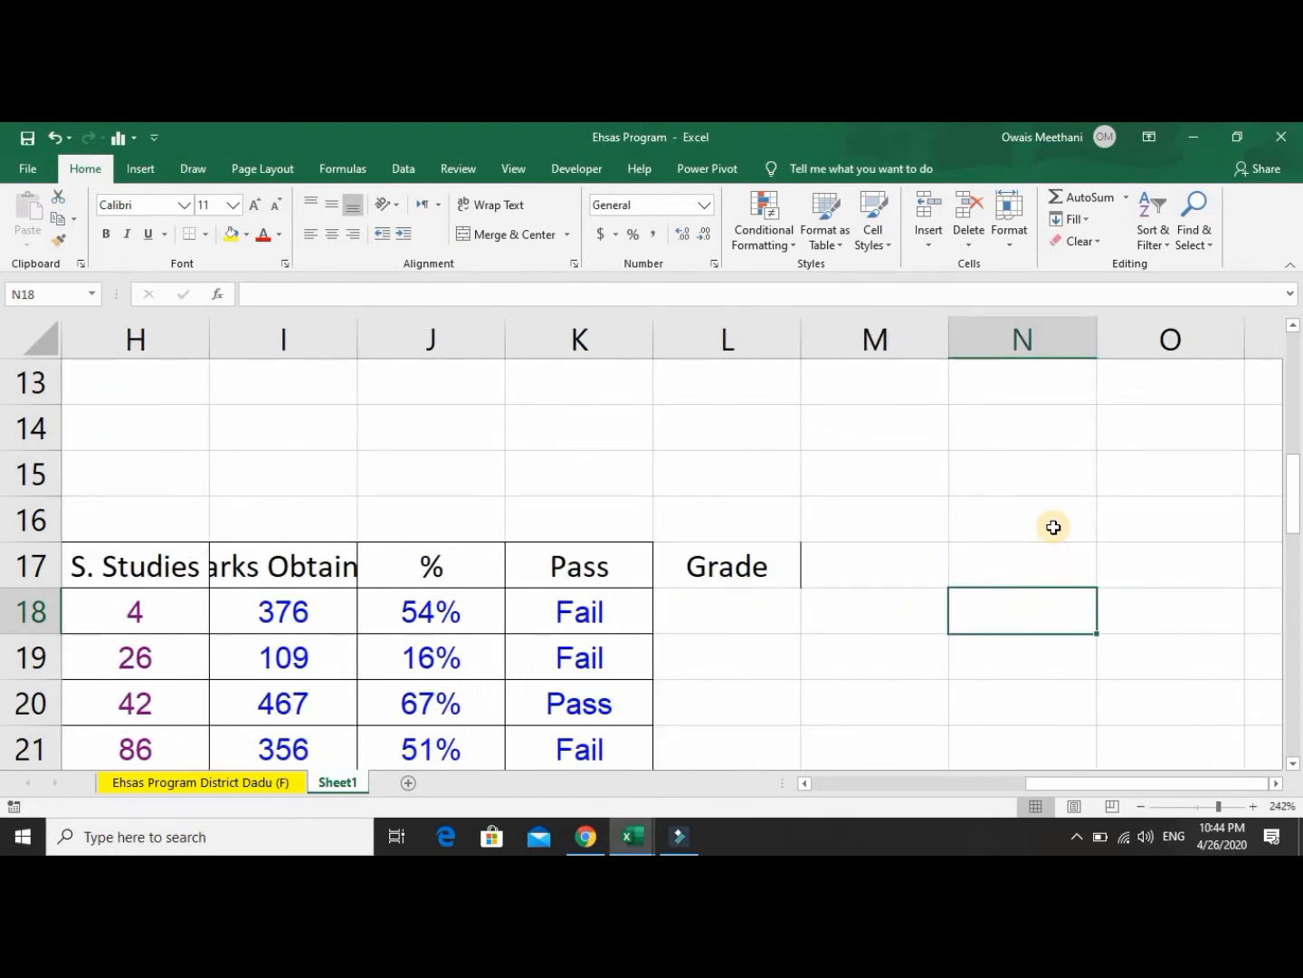
text(90)
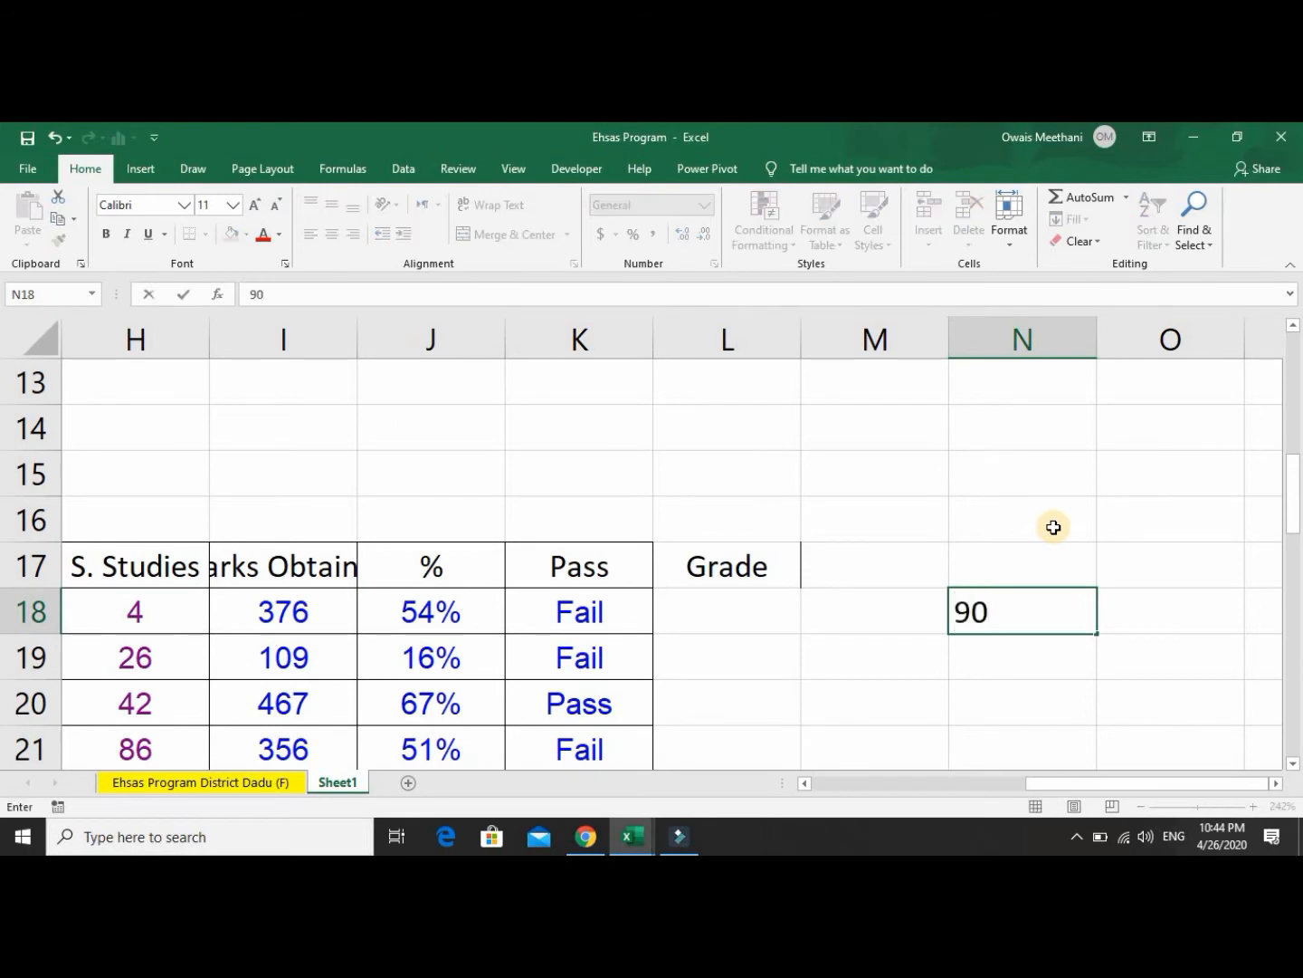
text(%)
key(Right)
text(A++)
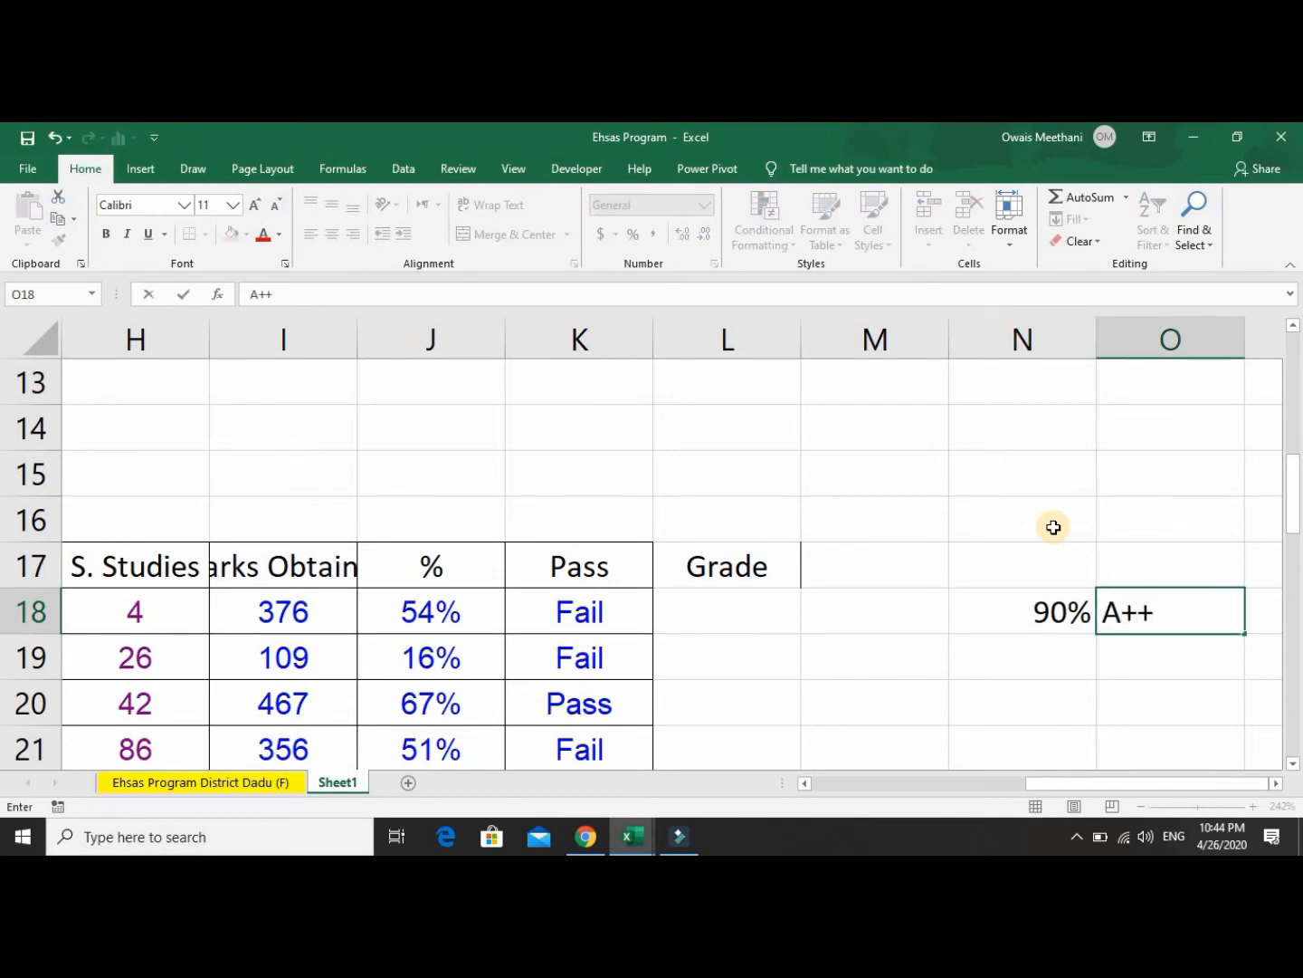
key(Return)
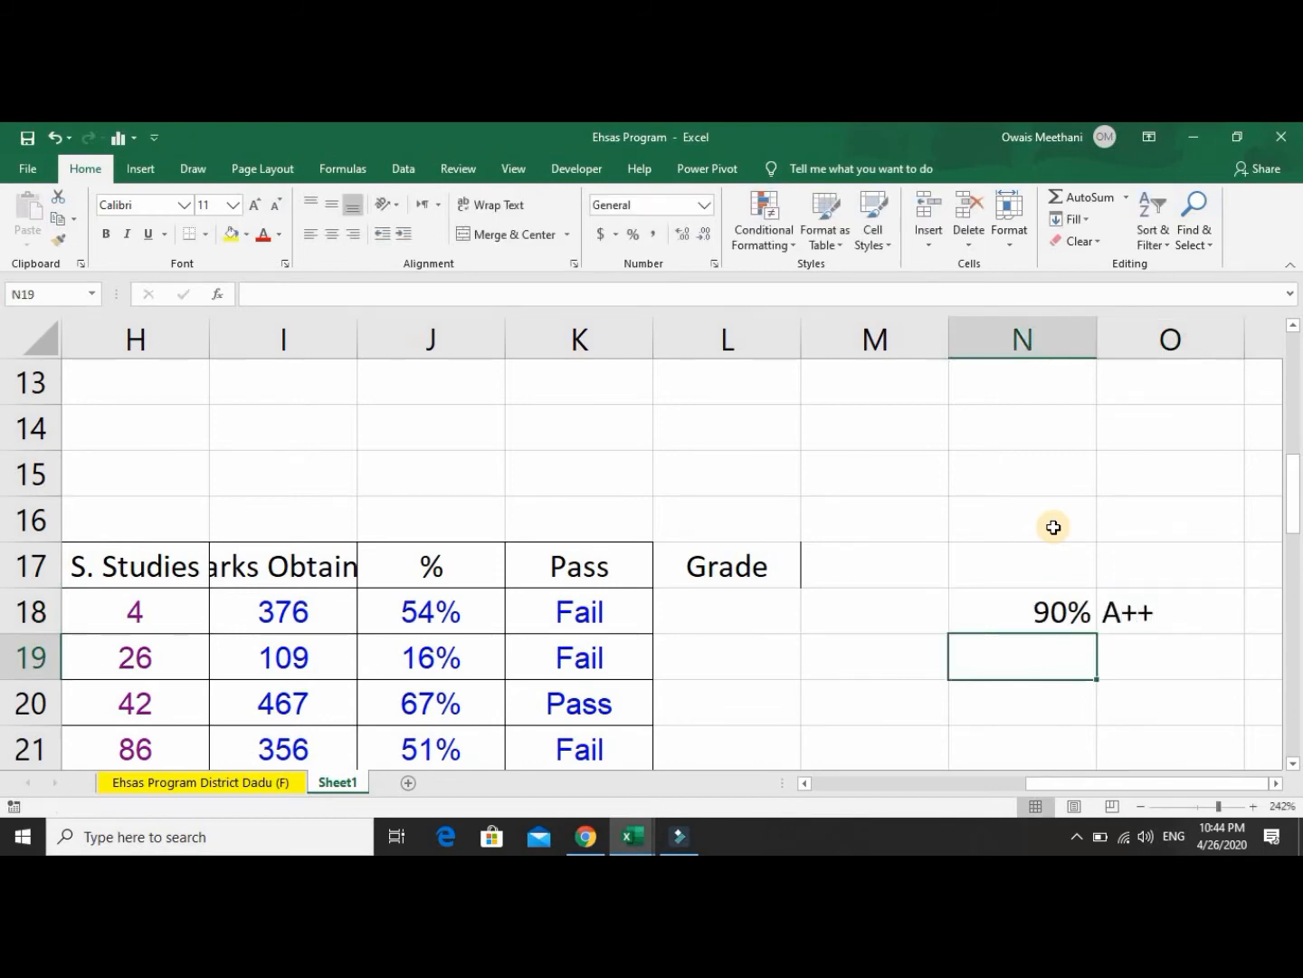
Add 80% in N19 and grade A+ in O19 to the grading scale.
text(80)
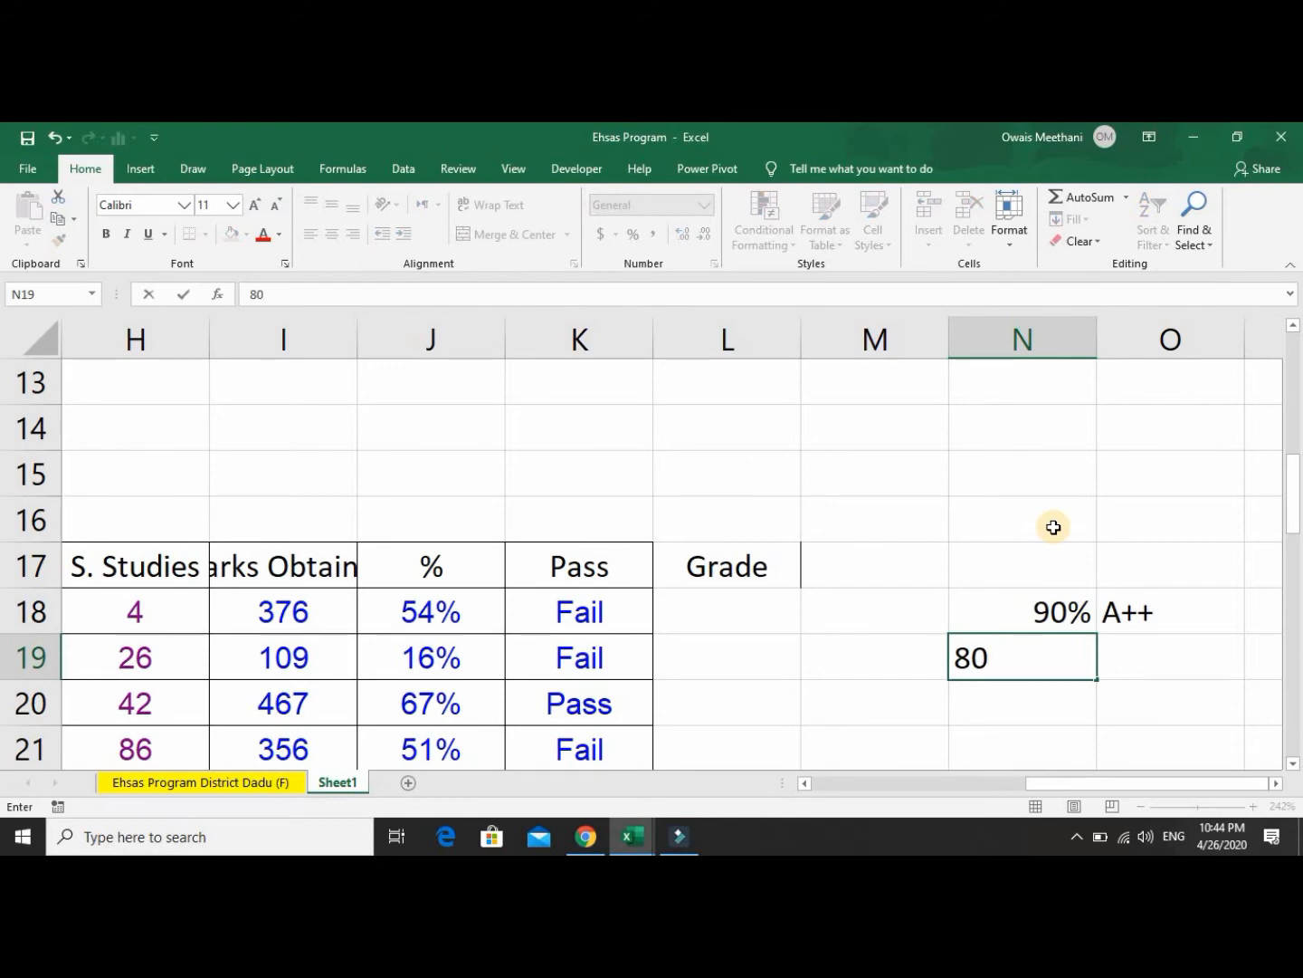
text(%)
key(Tab)
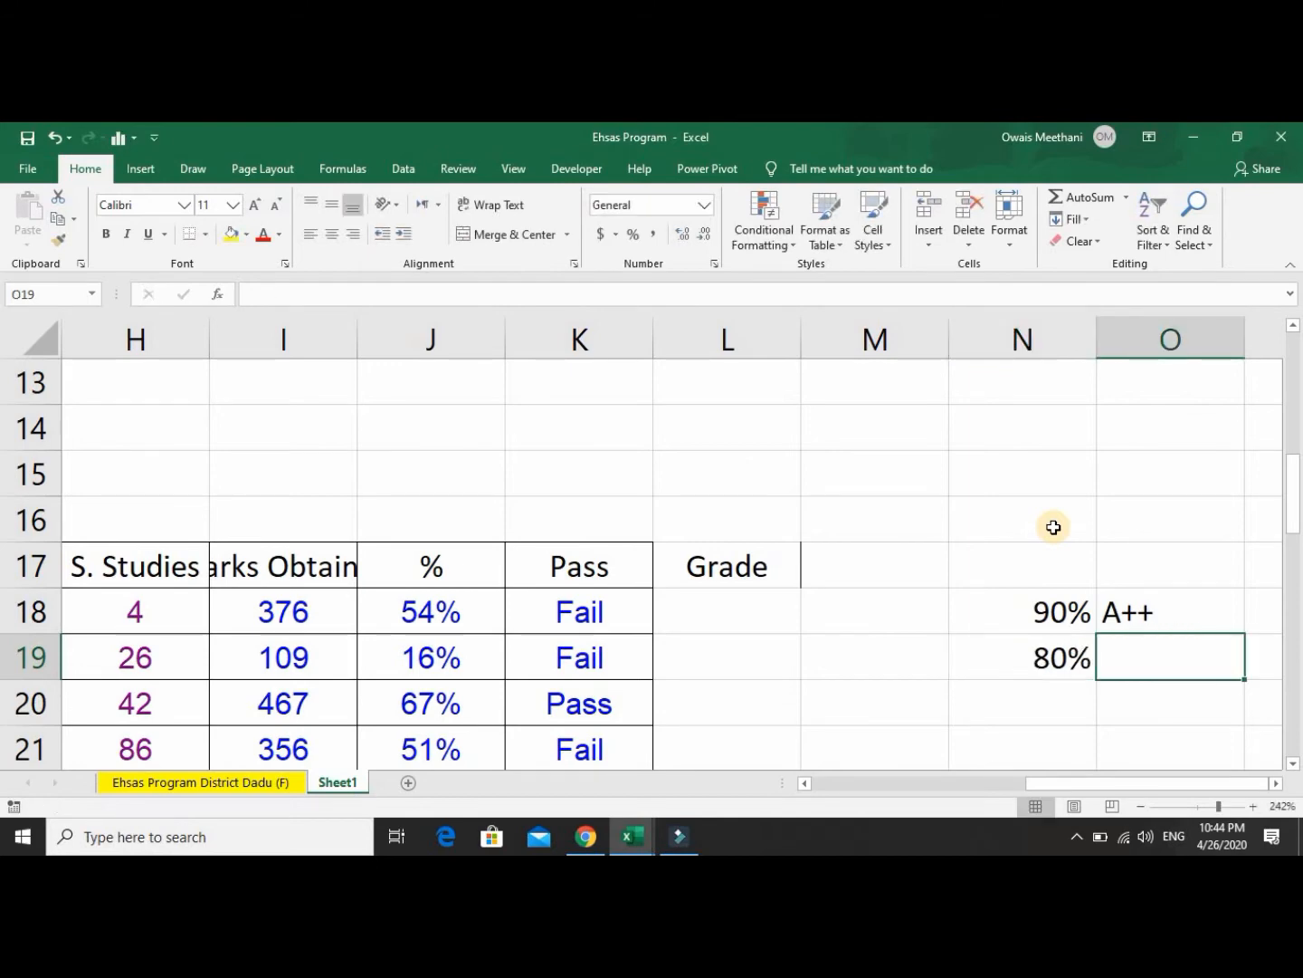
text(A++)
key(Return)
key(Up)
text(A+)
key(Delete)
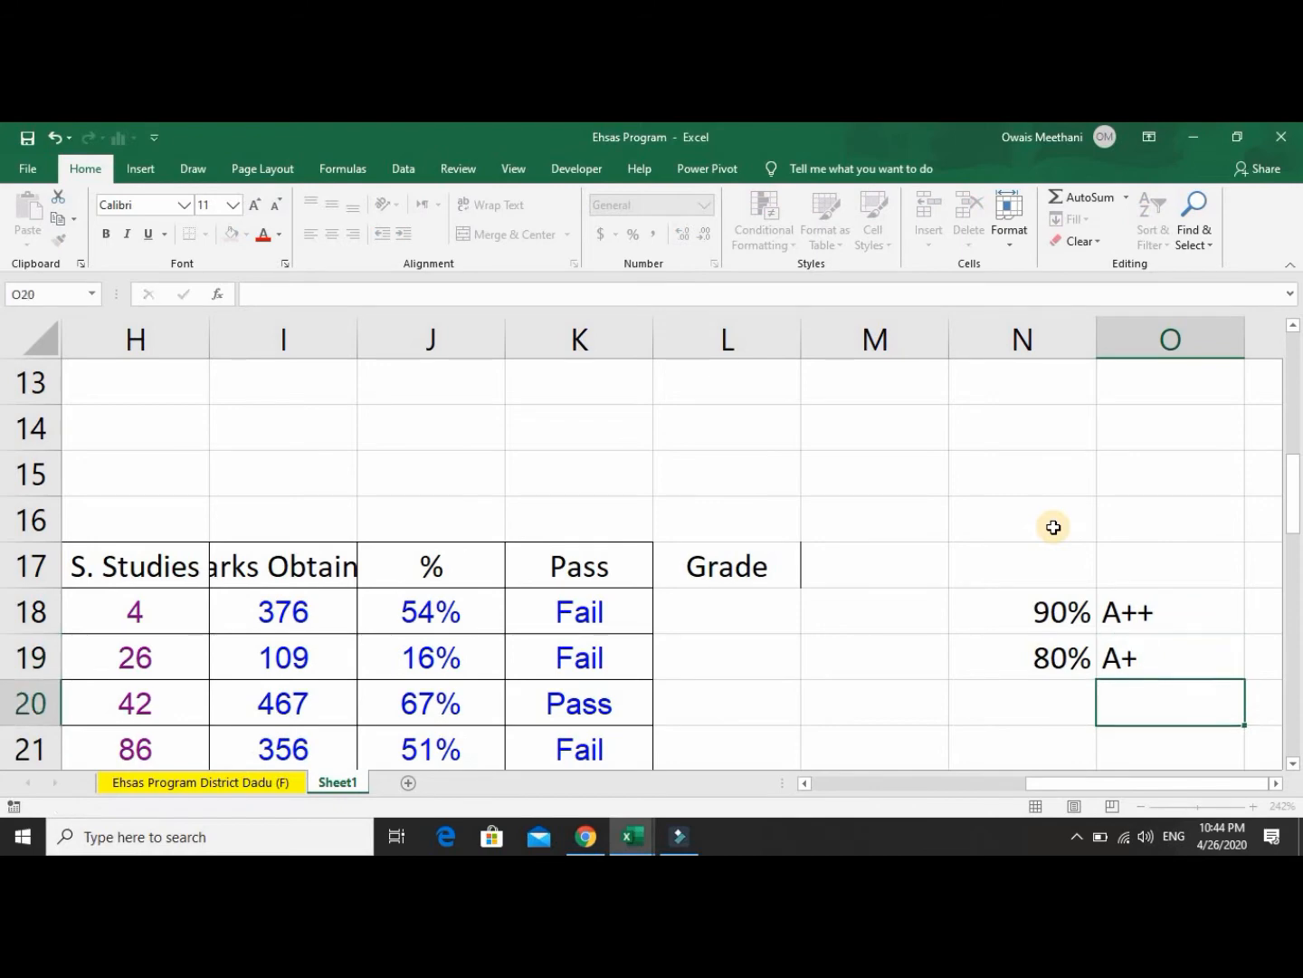
key(Return)
Add 70% in N20 and grade A in O20 to the grading scale.
text(70)
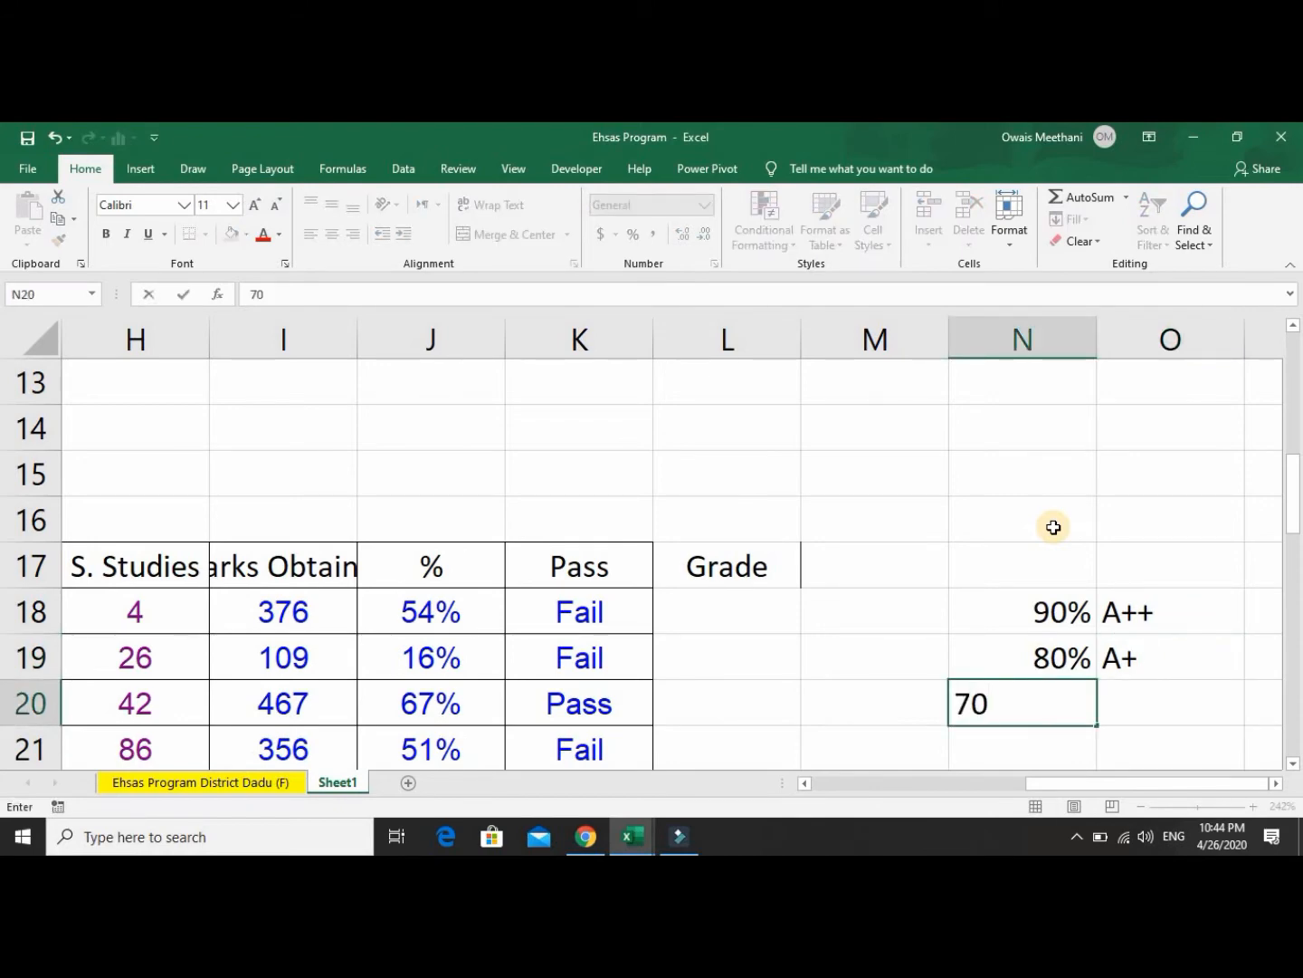
text(%0)
key(BackSpace)
key(Tab)
text(A)
key(Return)
Add 60% in N21 and grade B in O21 to the grading scale.
text(60)
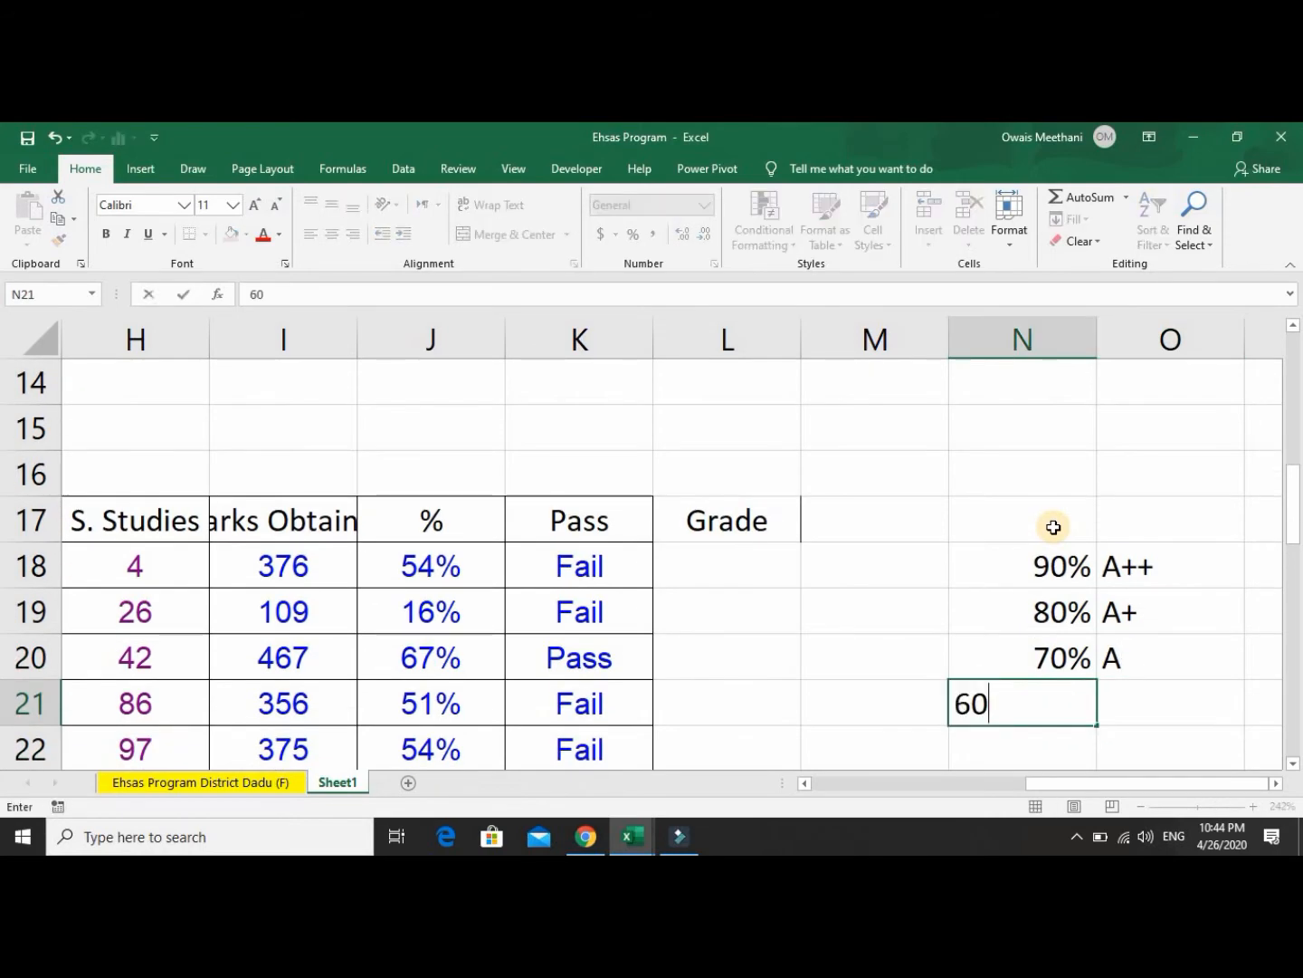
text(%)
key(Tab)
text(B)
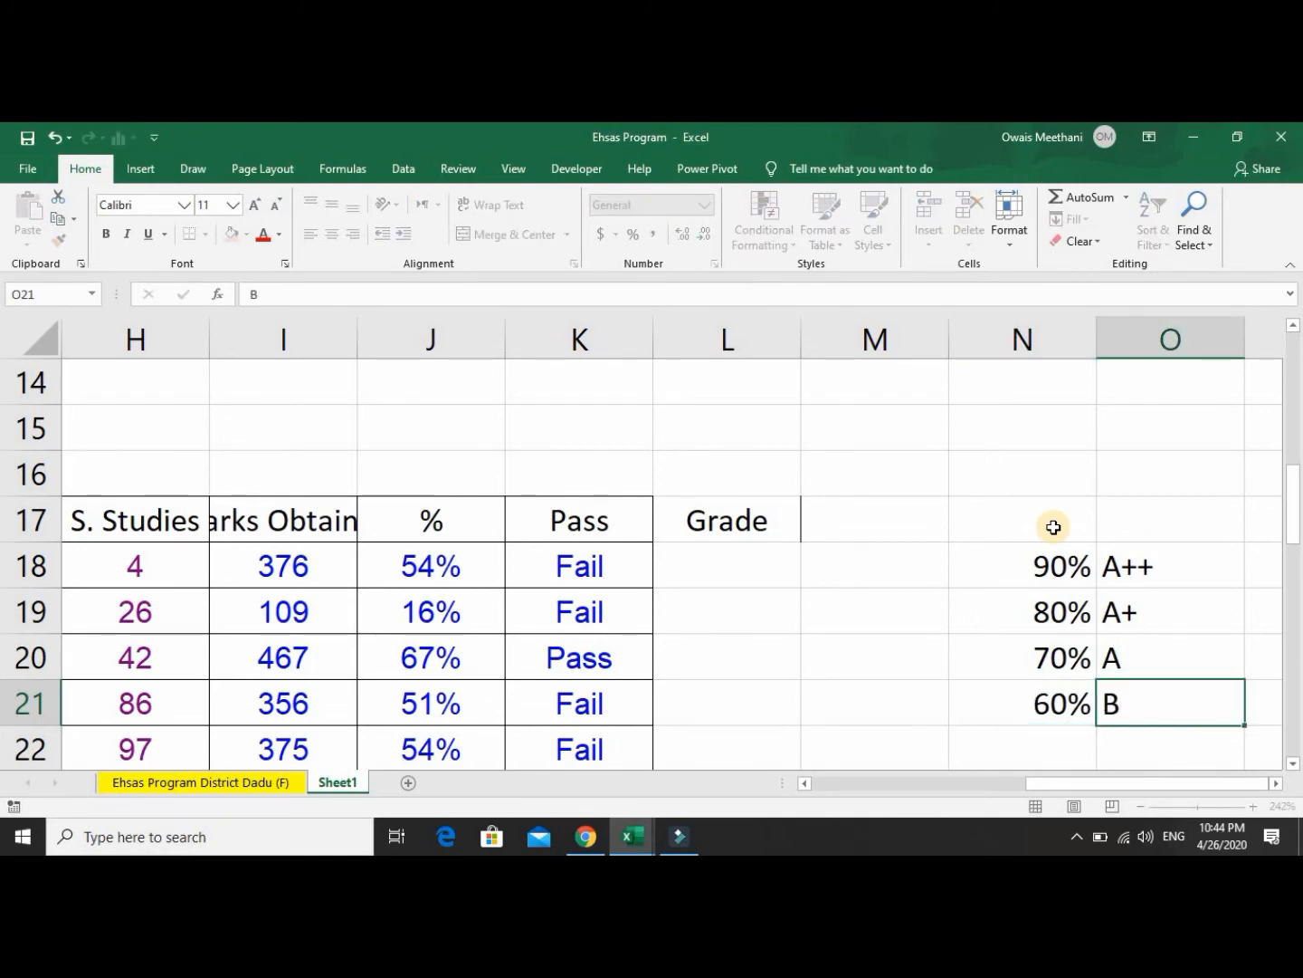
key(Return)
Add 50% in N22 and grade C in O22 to the grading scale.
text(50)
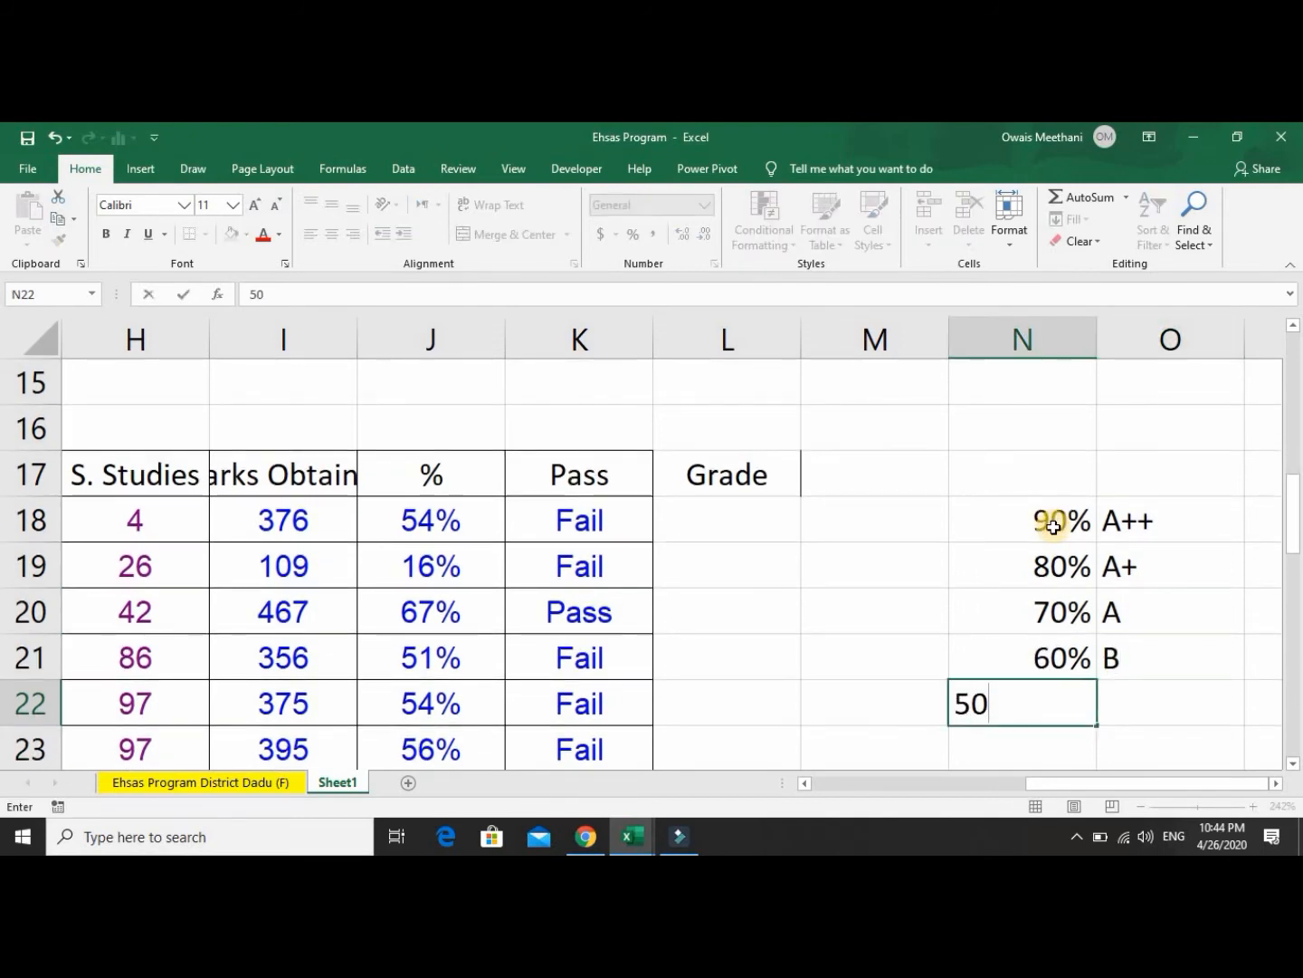
text(%)
key(Tab)
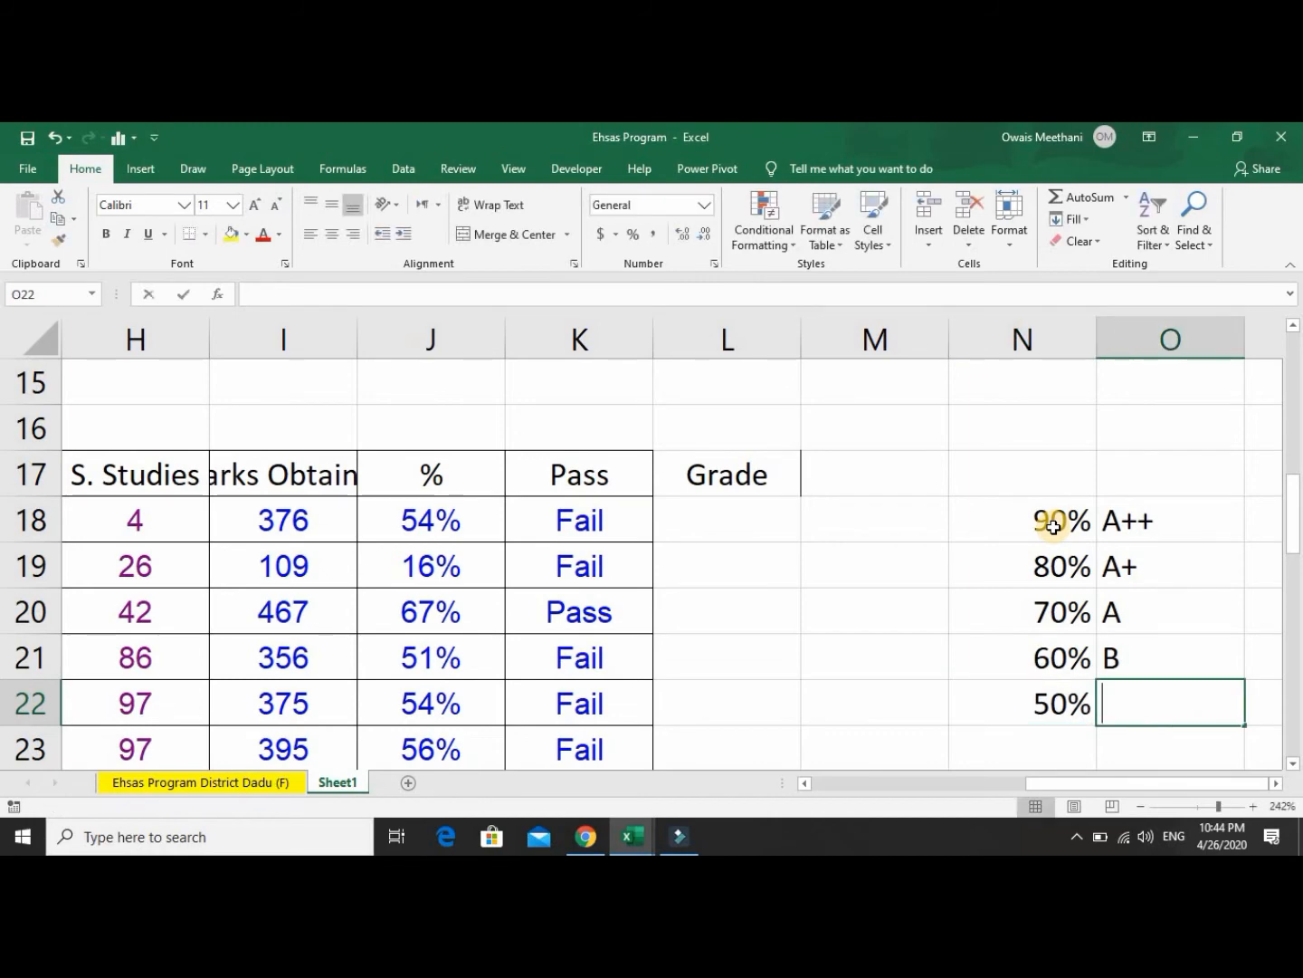
text(C)
key(Return)
Add 40% in N23 and grade D in O23 to the grading scale.
text(40%)
key(Tab)
text(D)
key(Return)
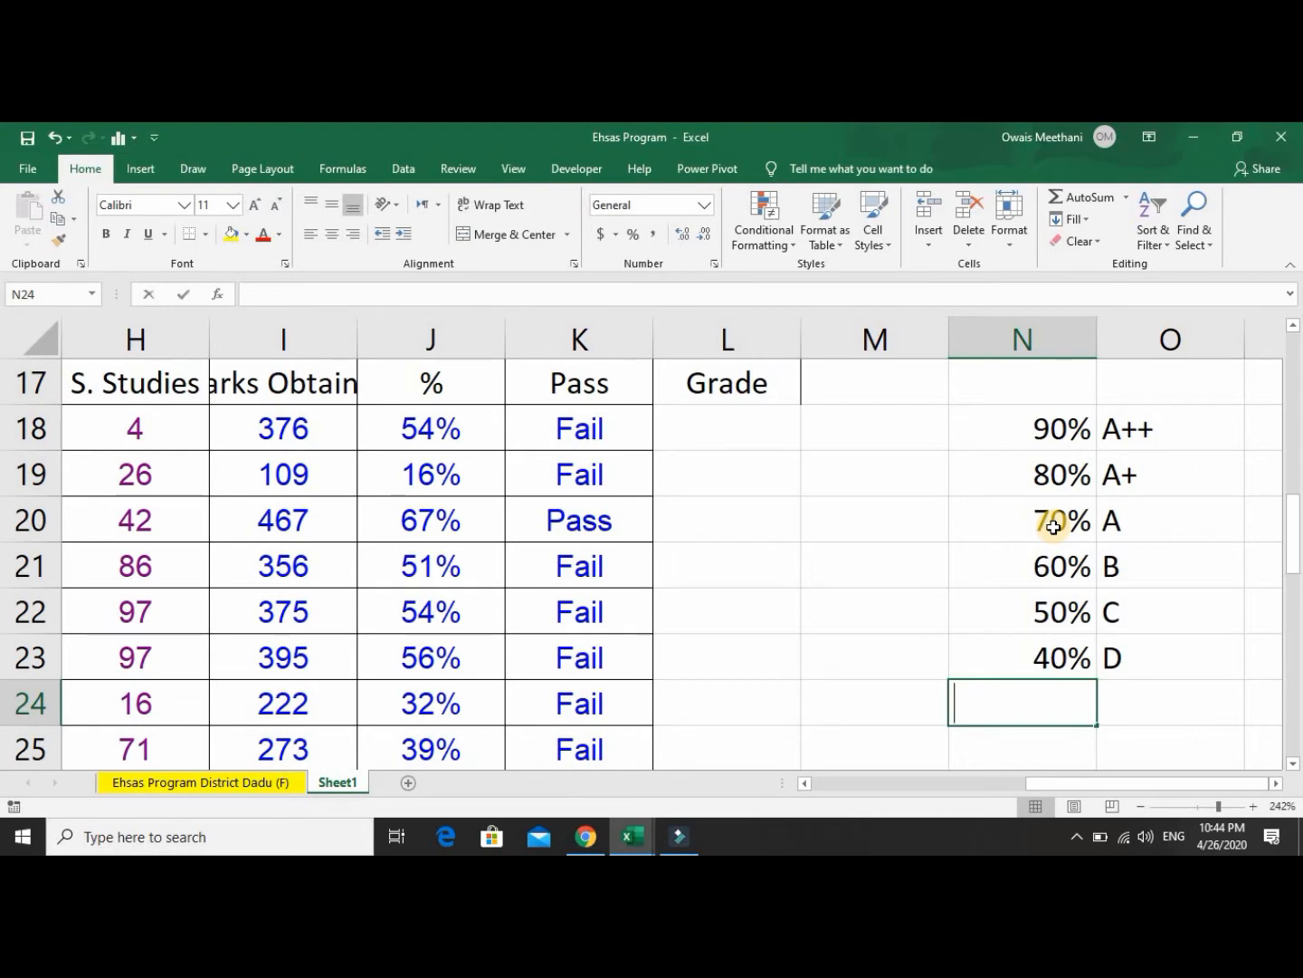
Finish the grading scale with <40% in N24 and Fail in O24.
text(<40)
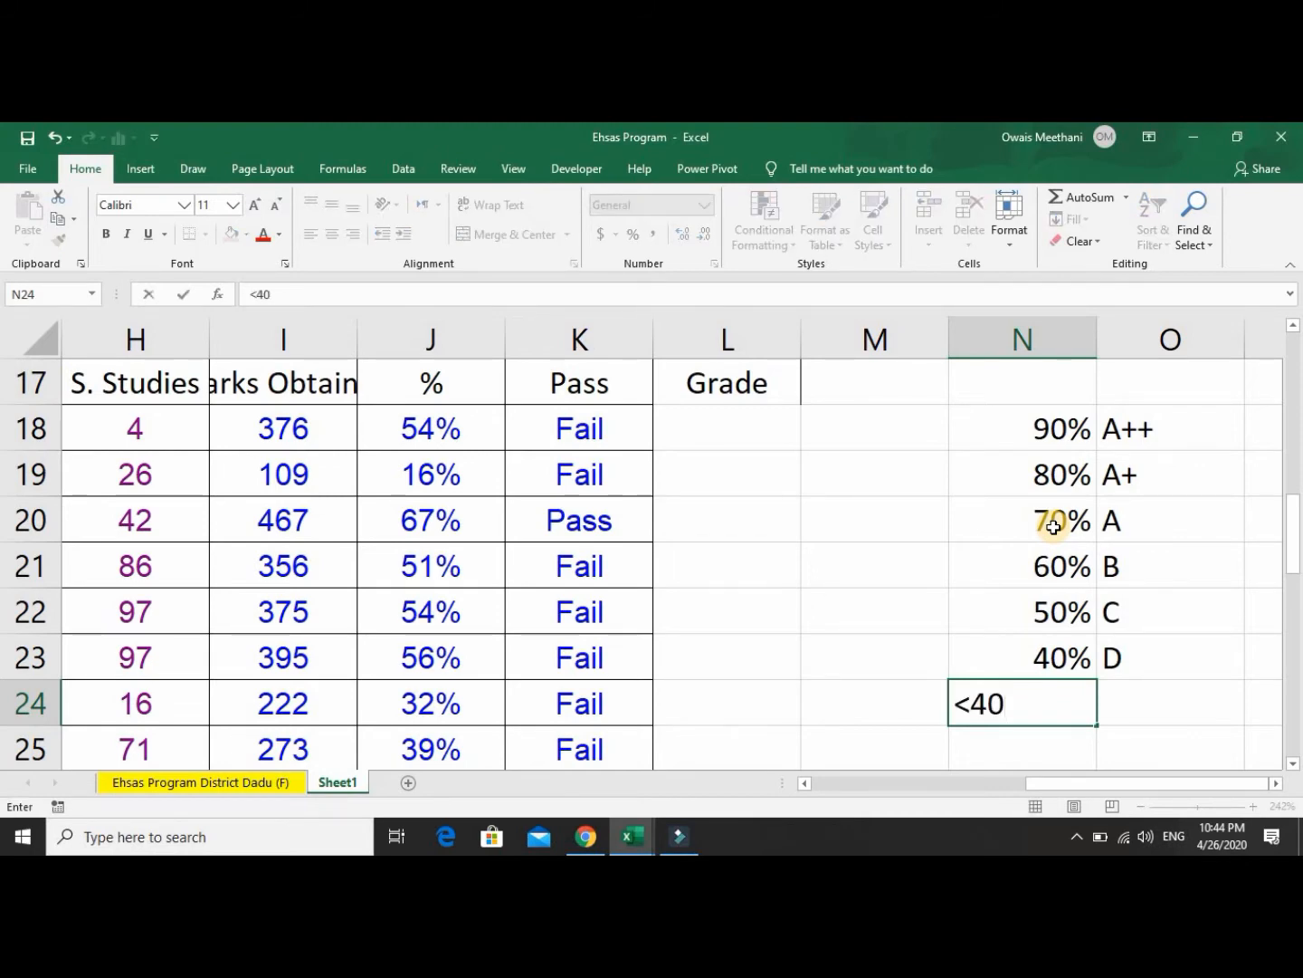
text(%)
key(Tab)
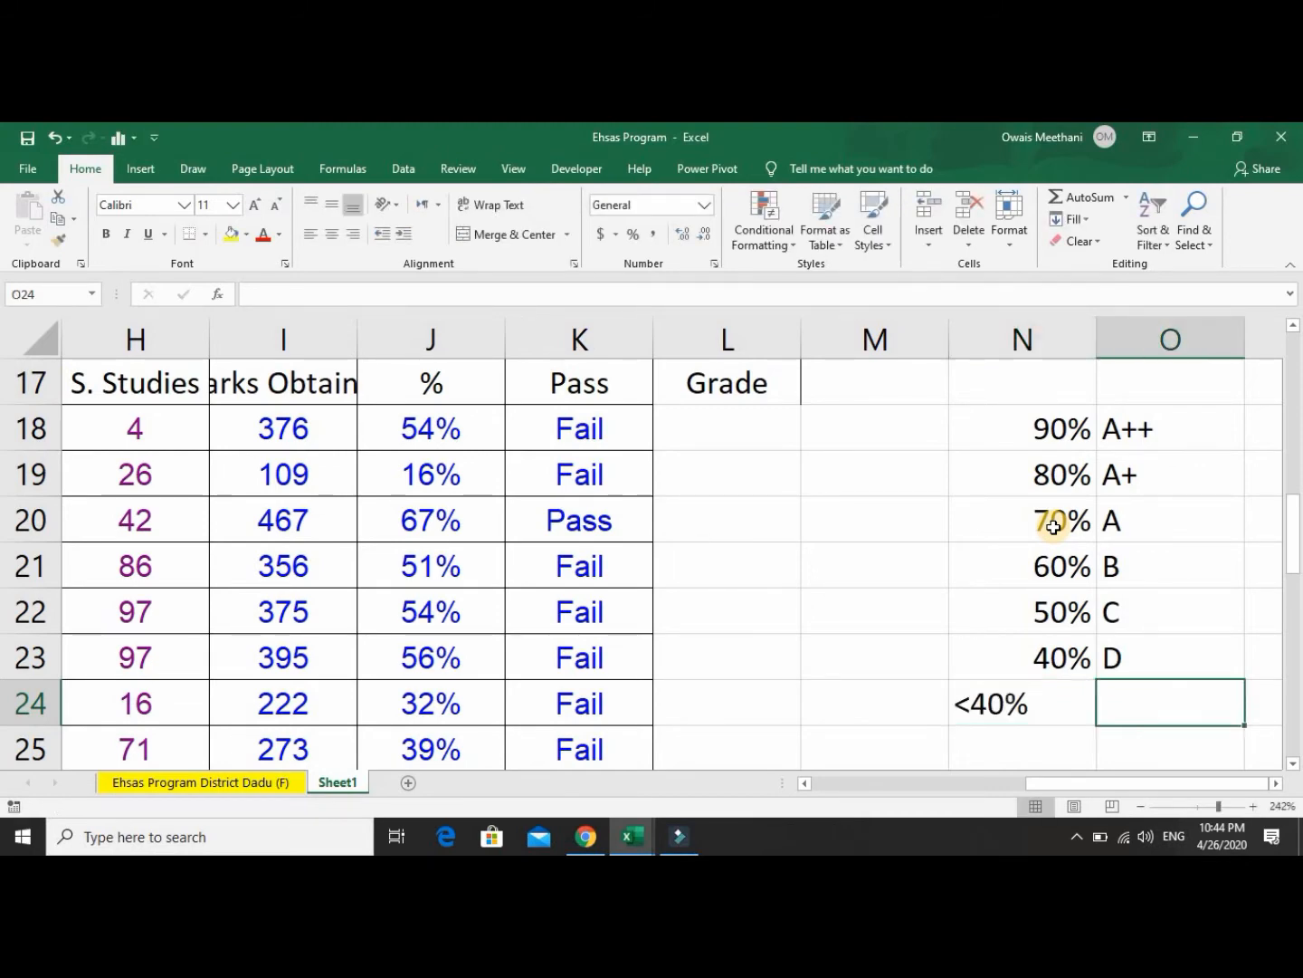
text(Fail)
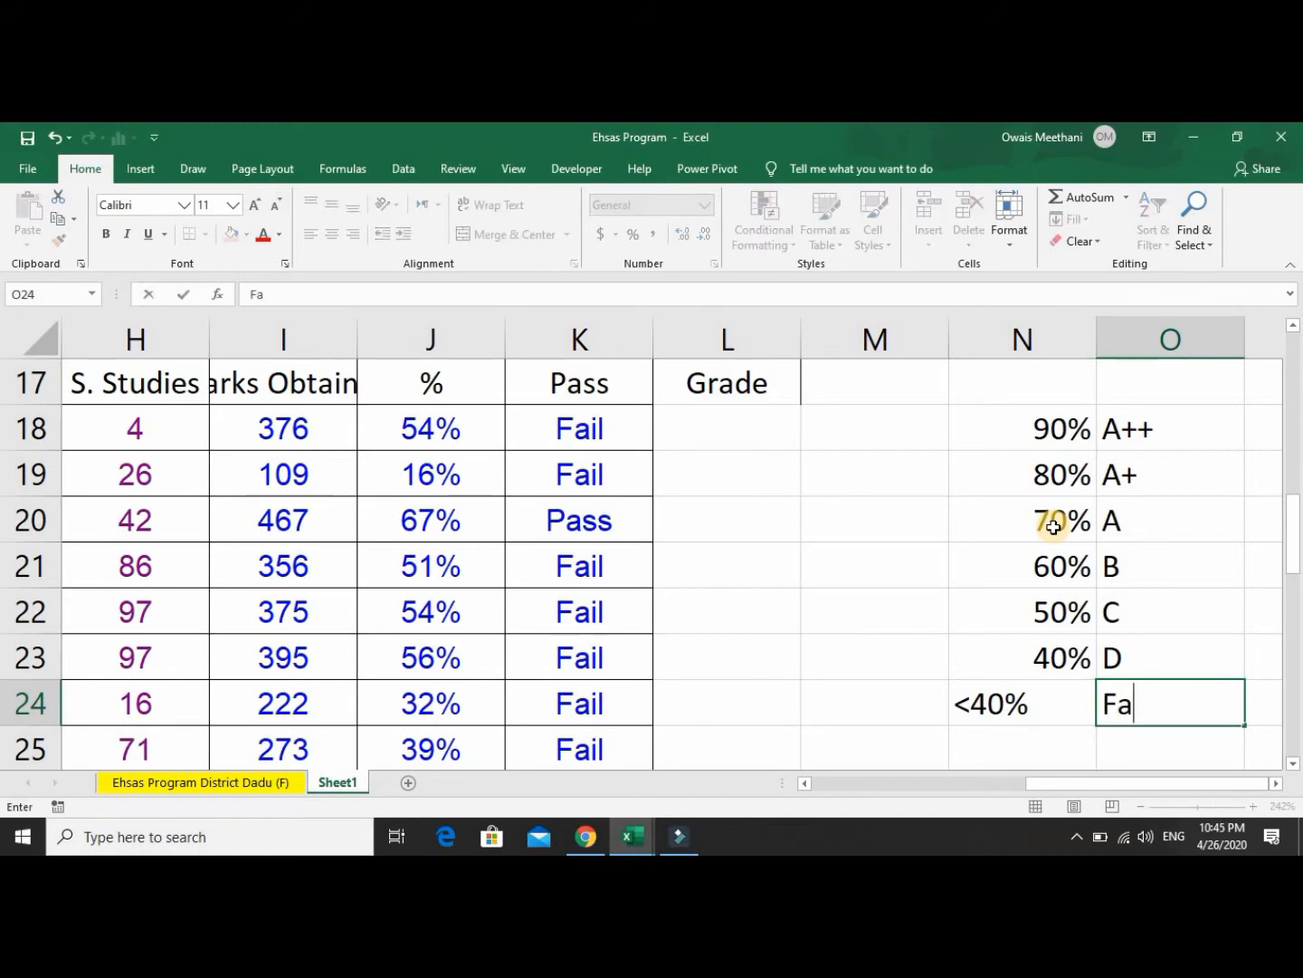
key(Left)
Start an IF formula with a nested AND test in L18, the first Grade cell.
key(Left)
key(Up)
key(Up)
key(Up)
key(Up)
key(Up)
key(Up)
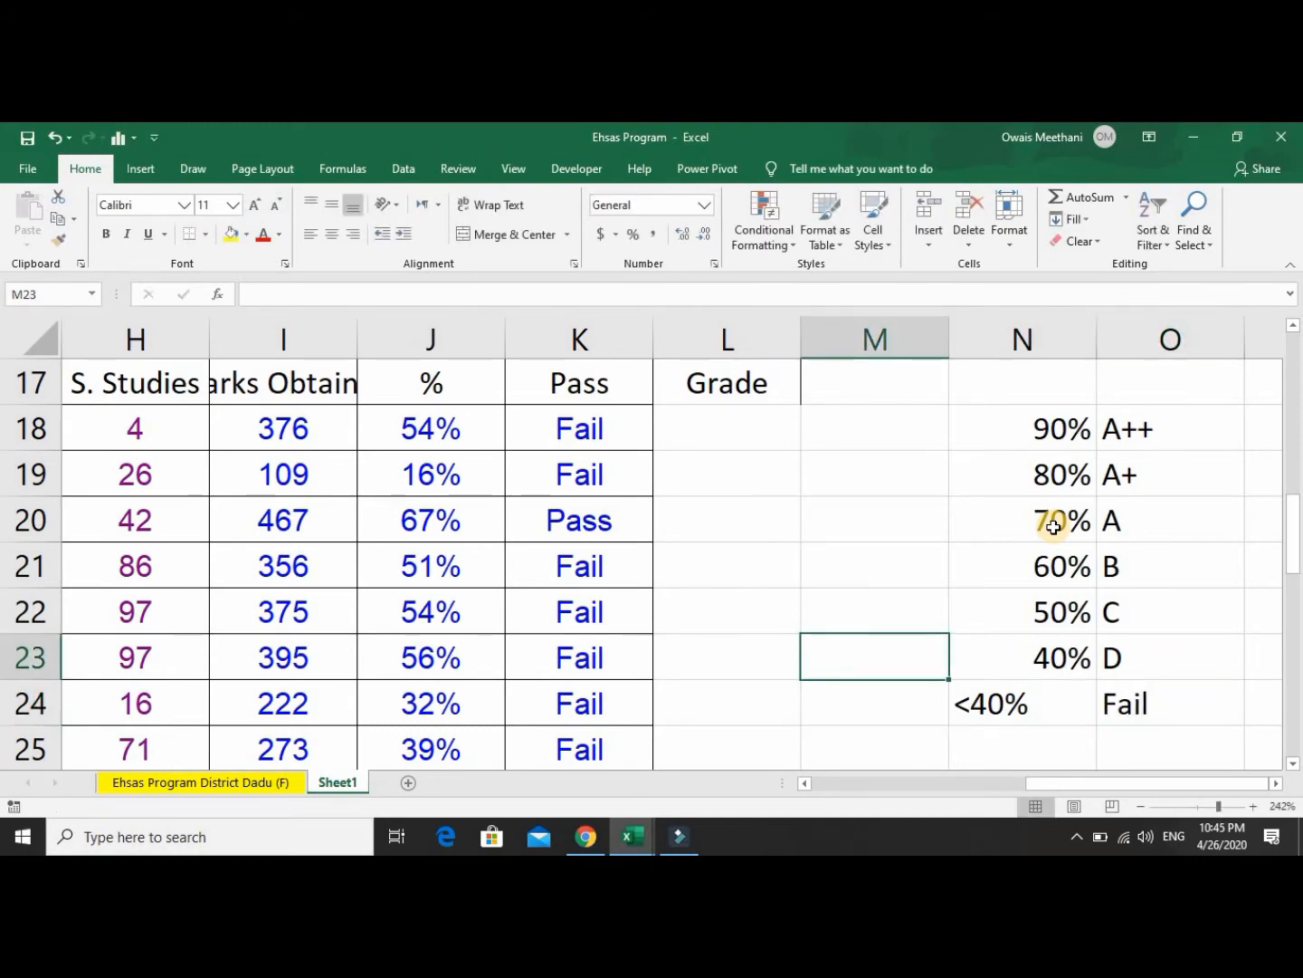
key(Left)
key(Left)
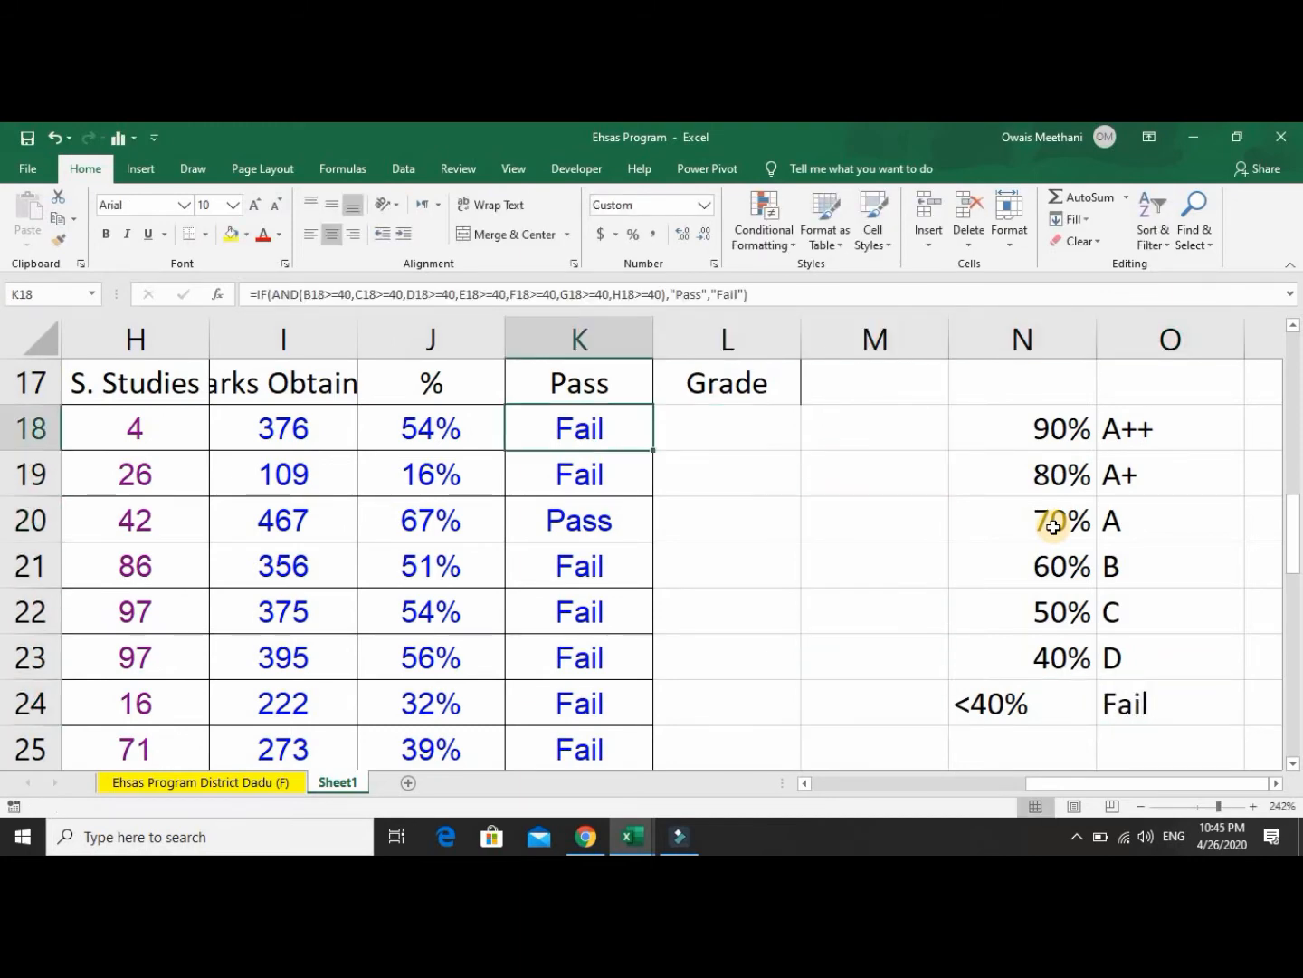
key(Right)
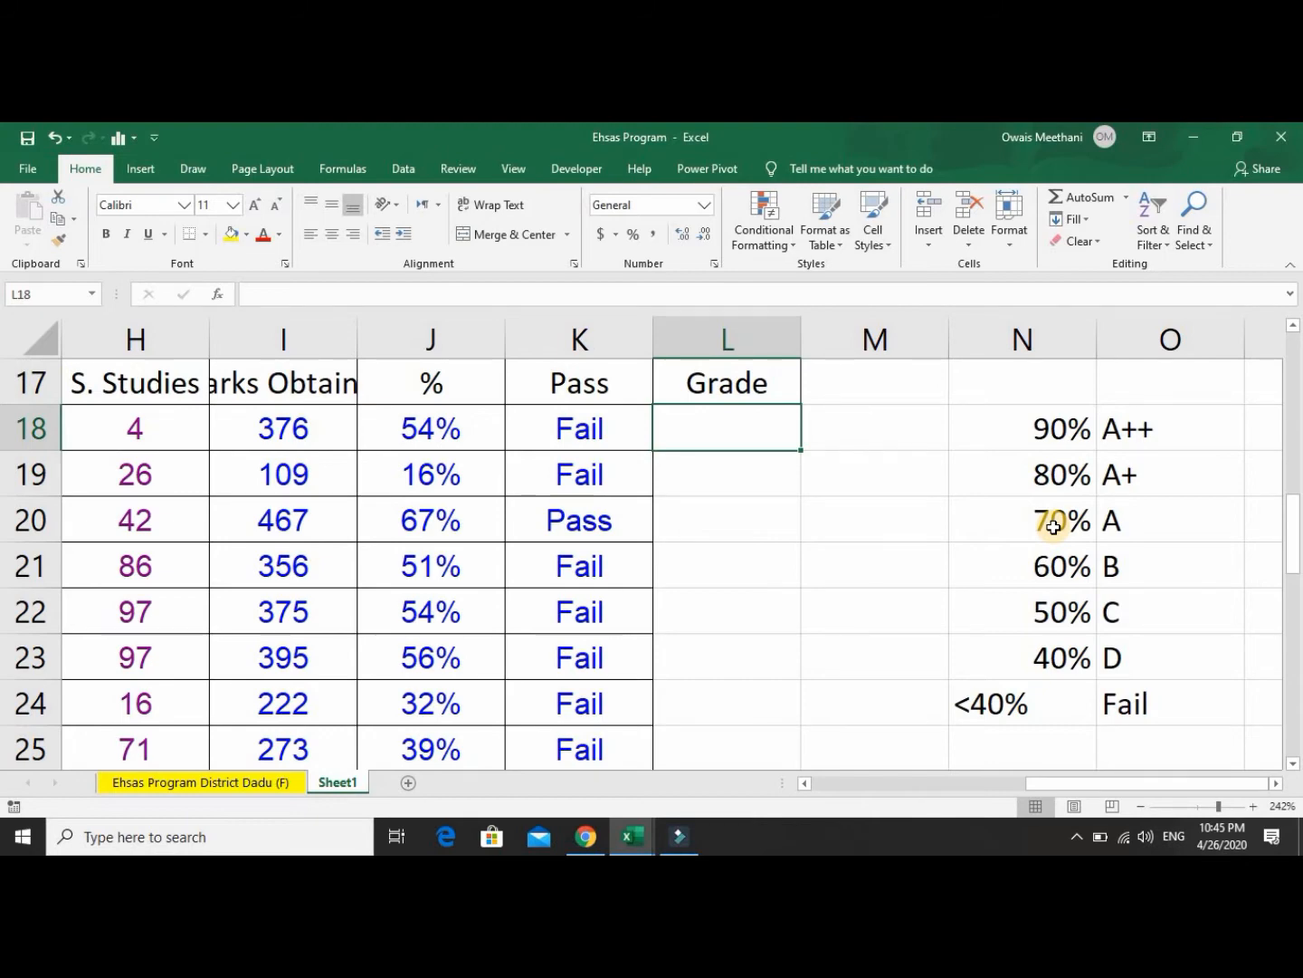
key(Left)
key(Right)
text(=)
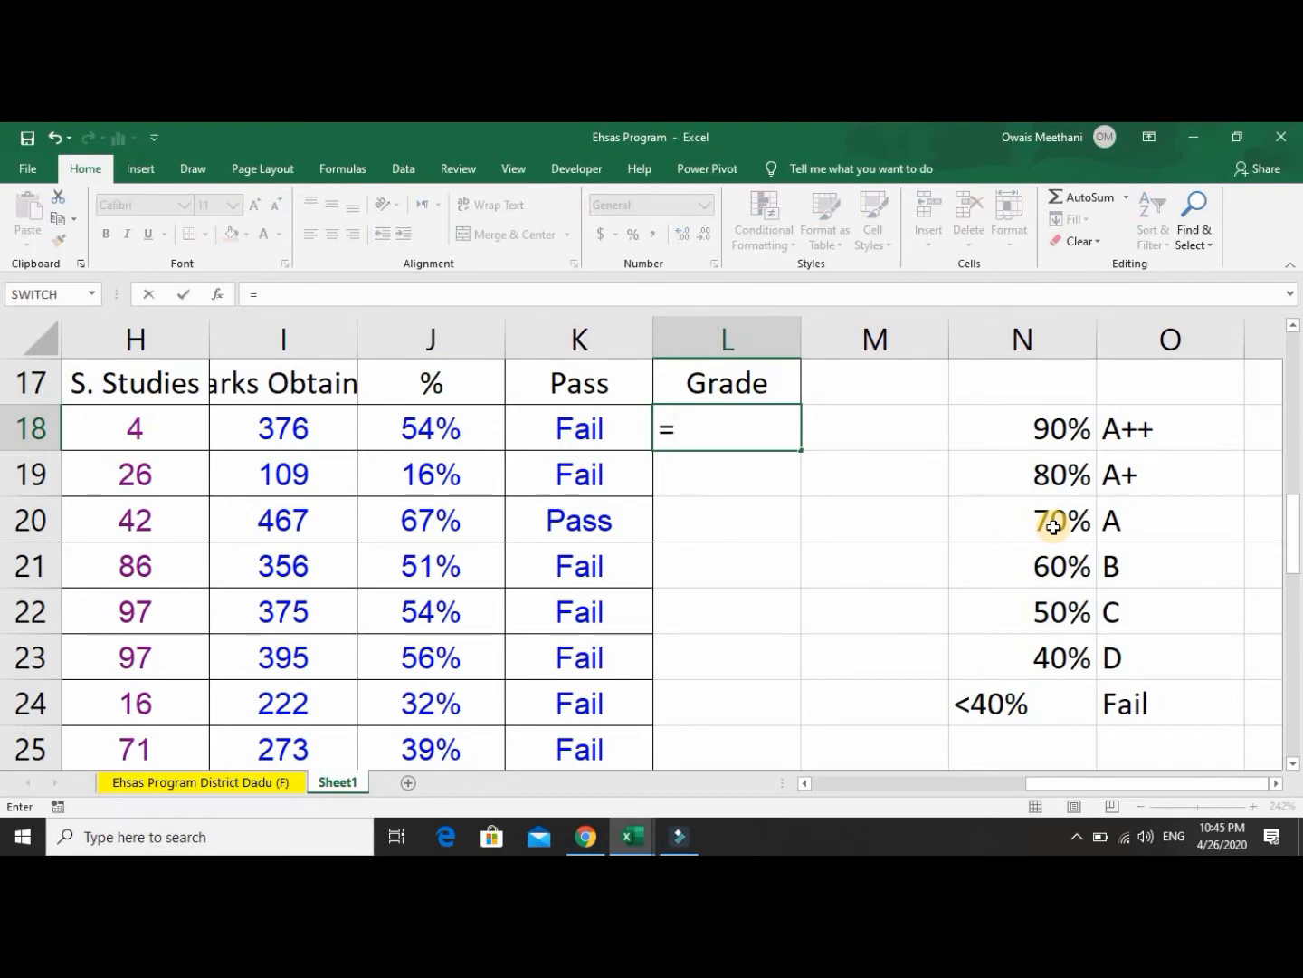
text(if)
key(Tab)
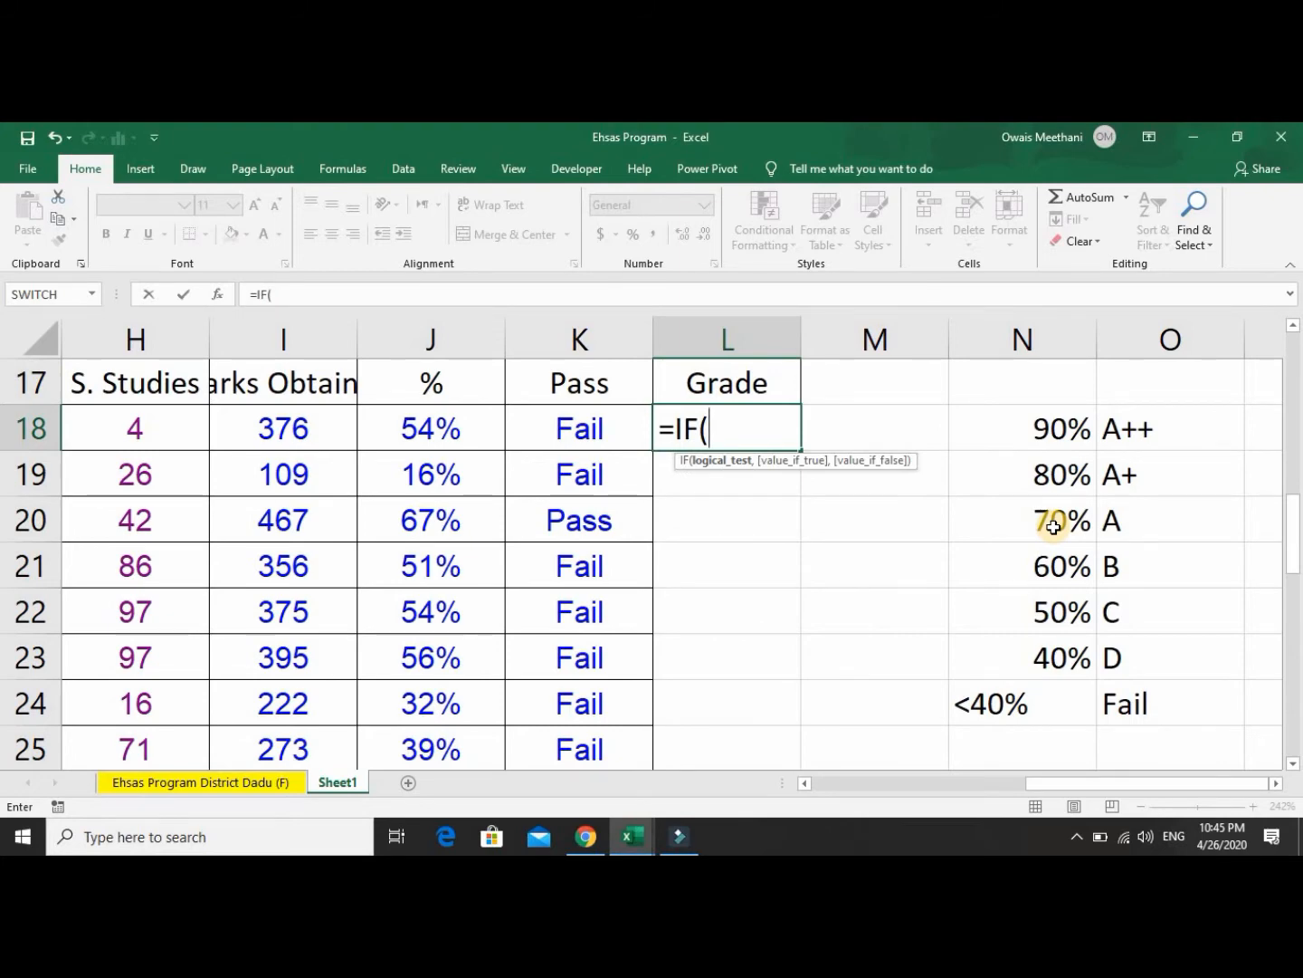
text(And)
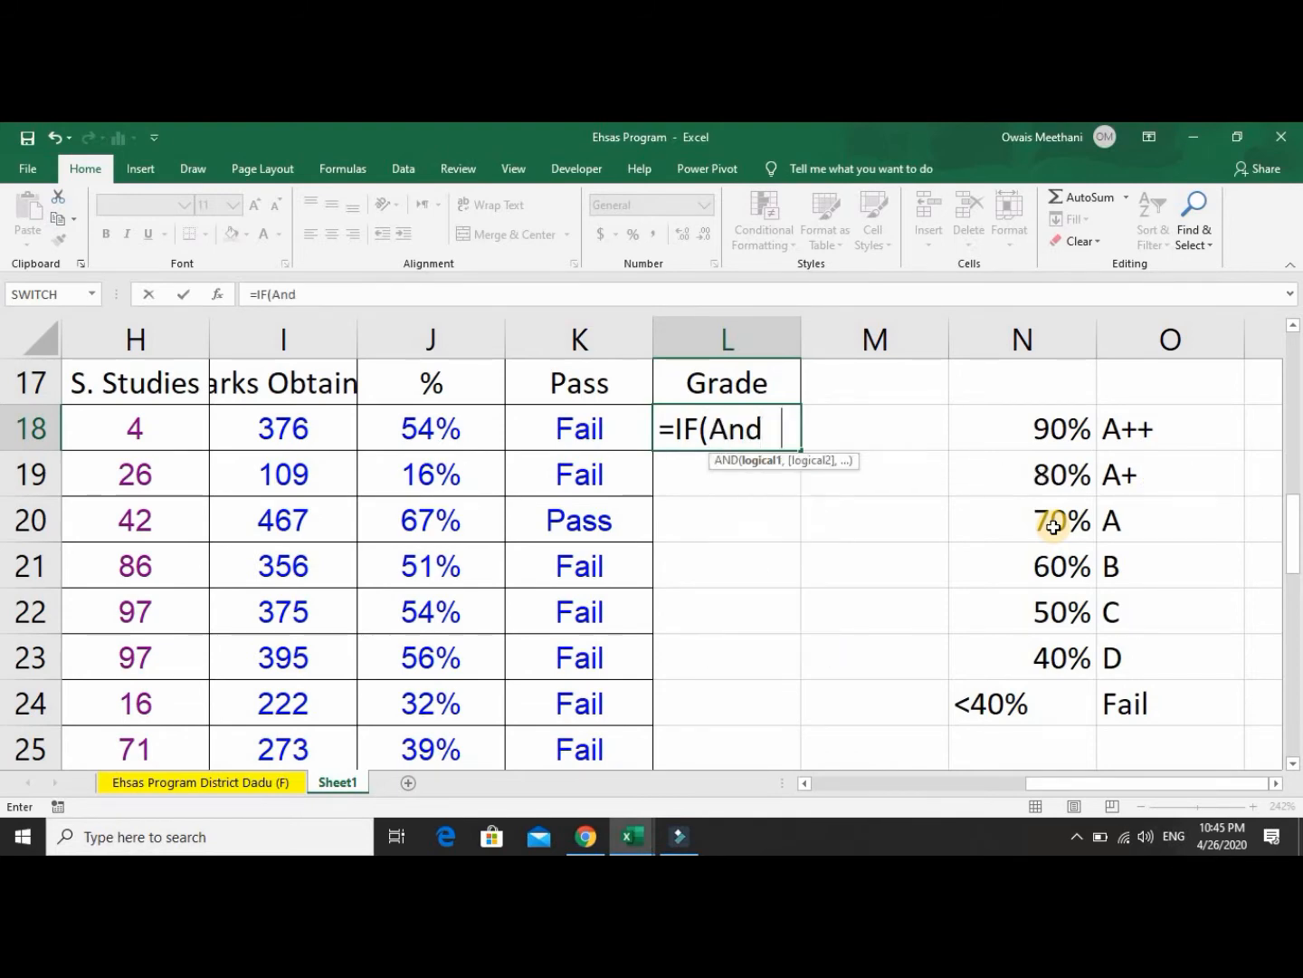
key(Tab)
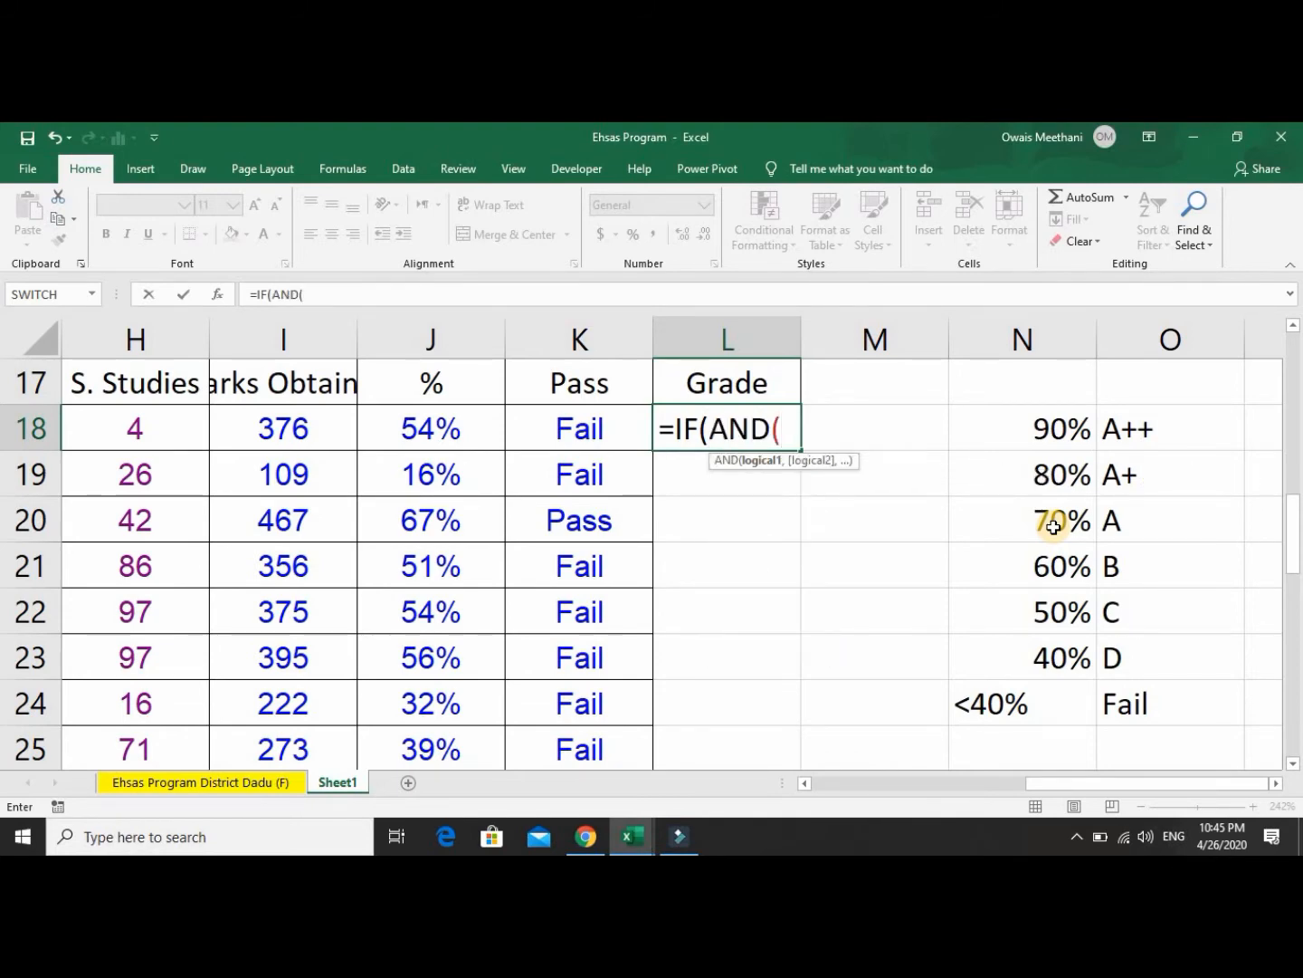
Enter J18>=90% as the first condition of the AND test in L18.
key(Left)
key(Left)
key(Left)
key(Right)
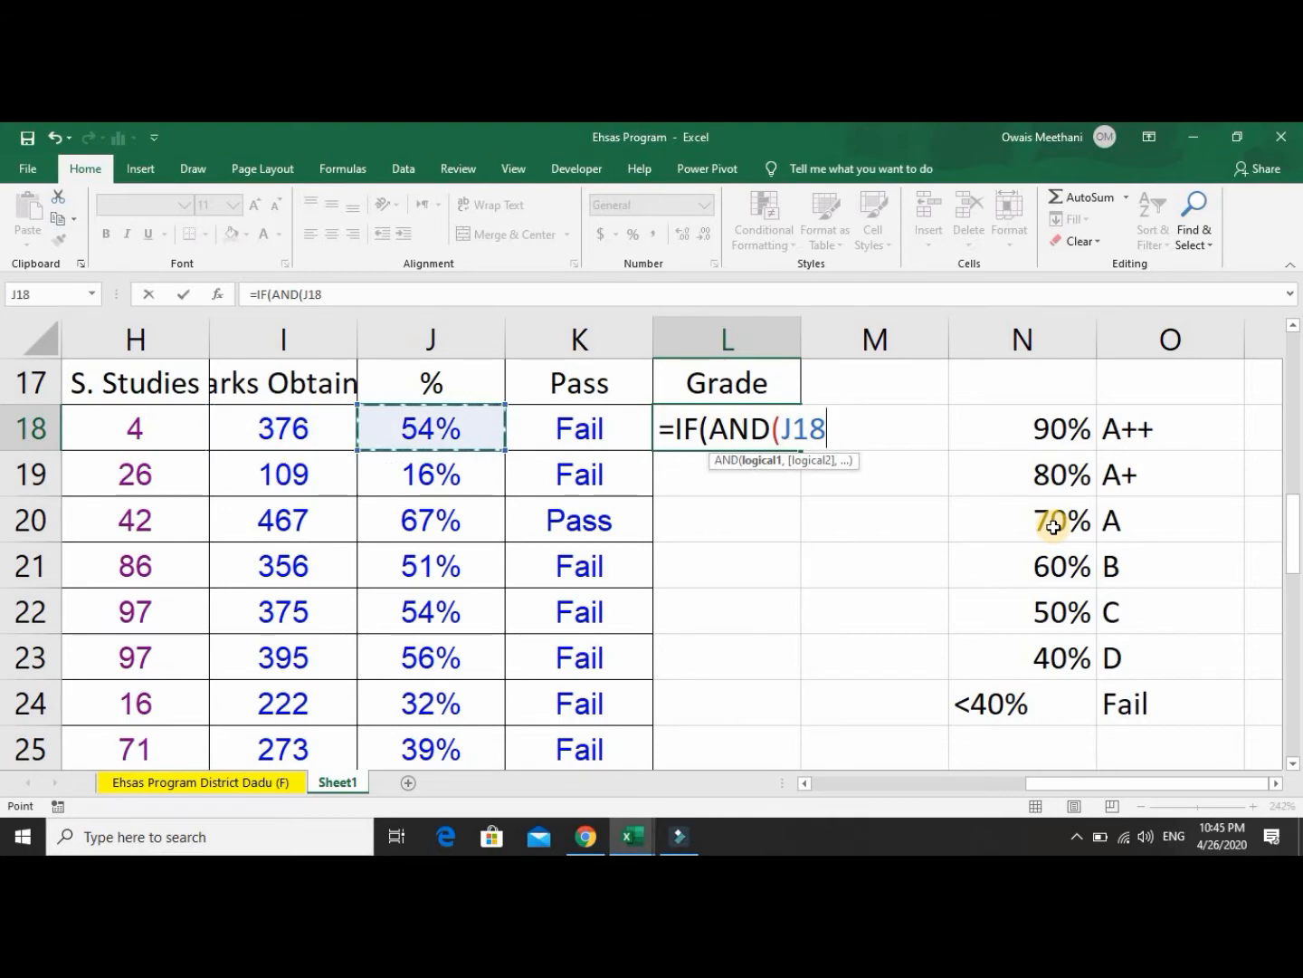
text(>)
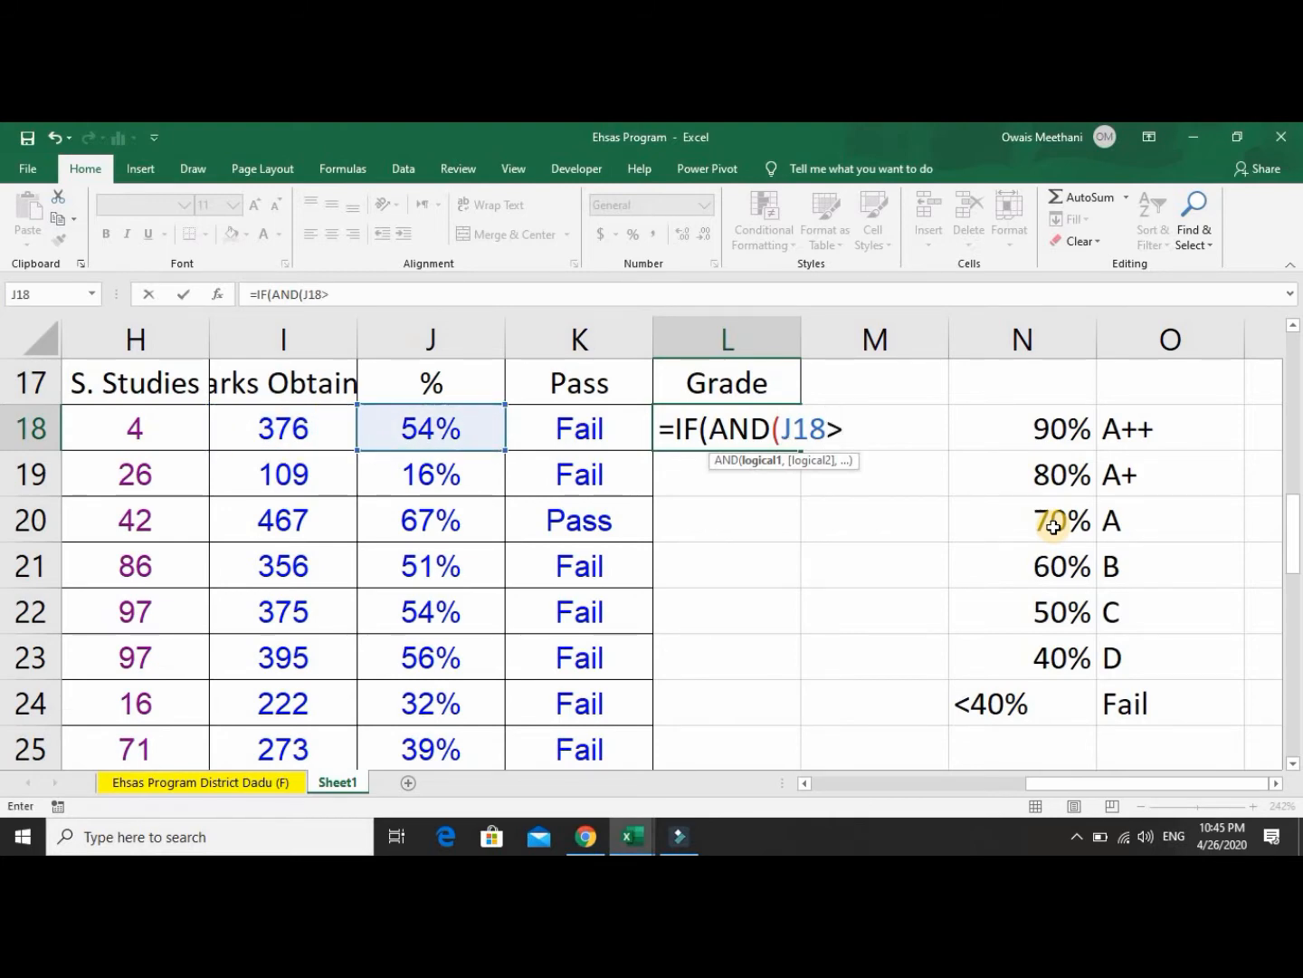
text(=90%)
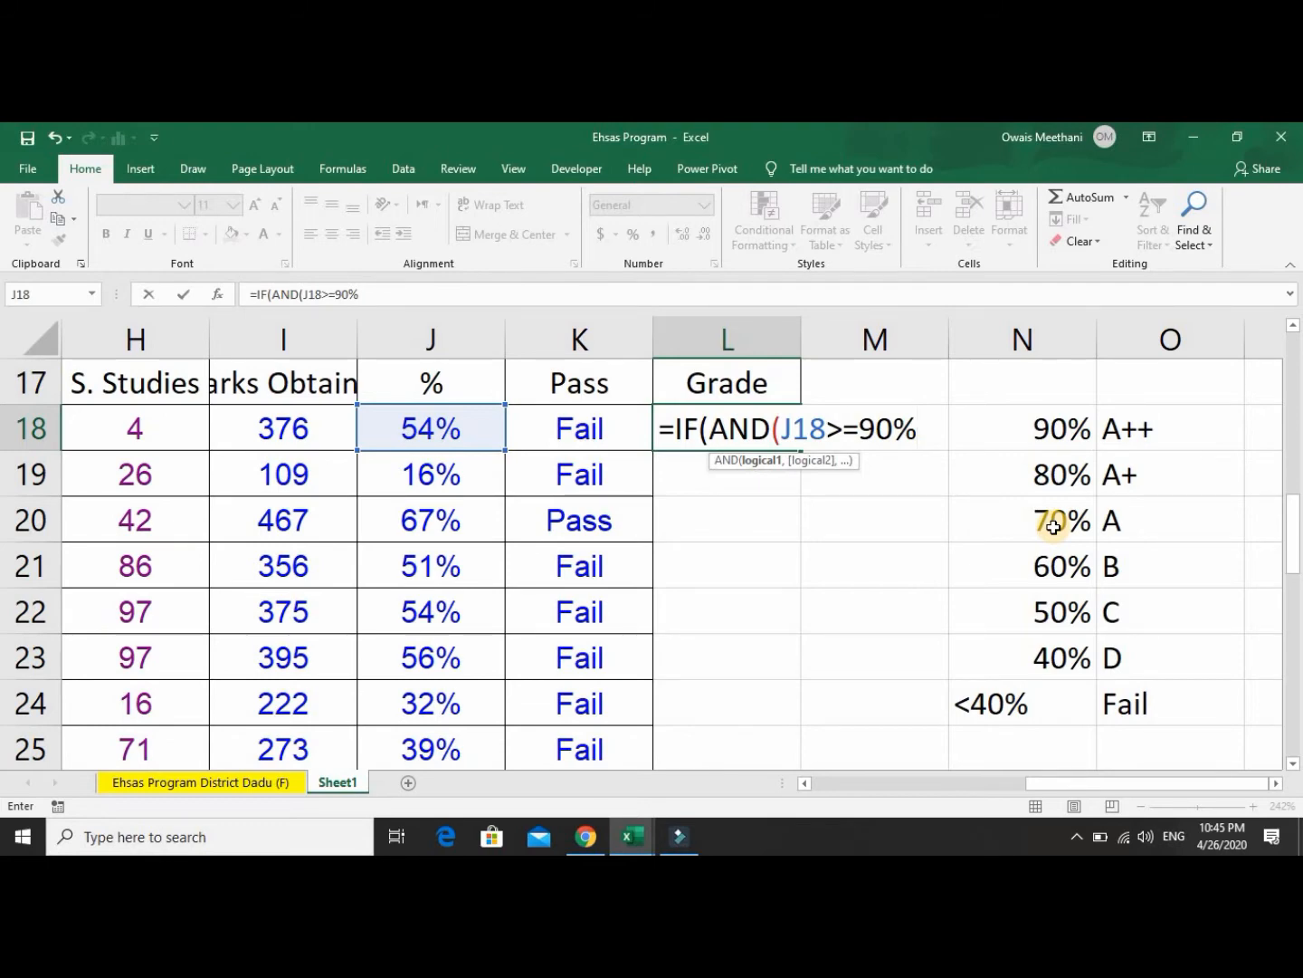
text(,)
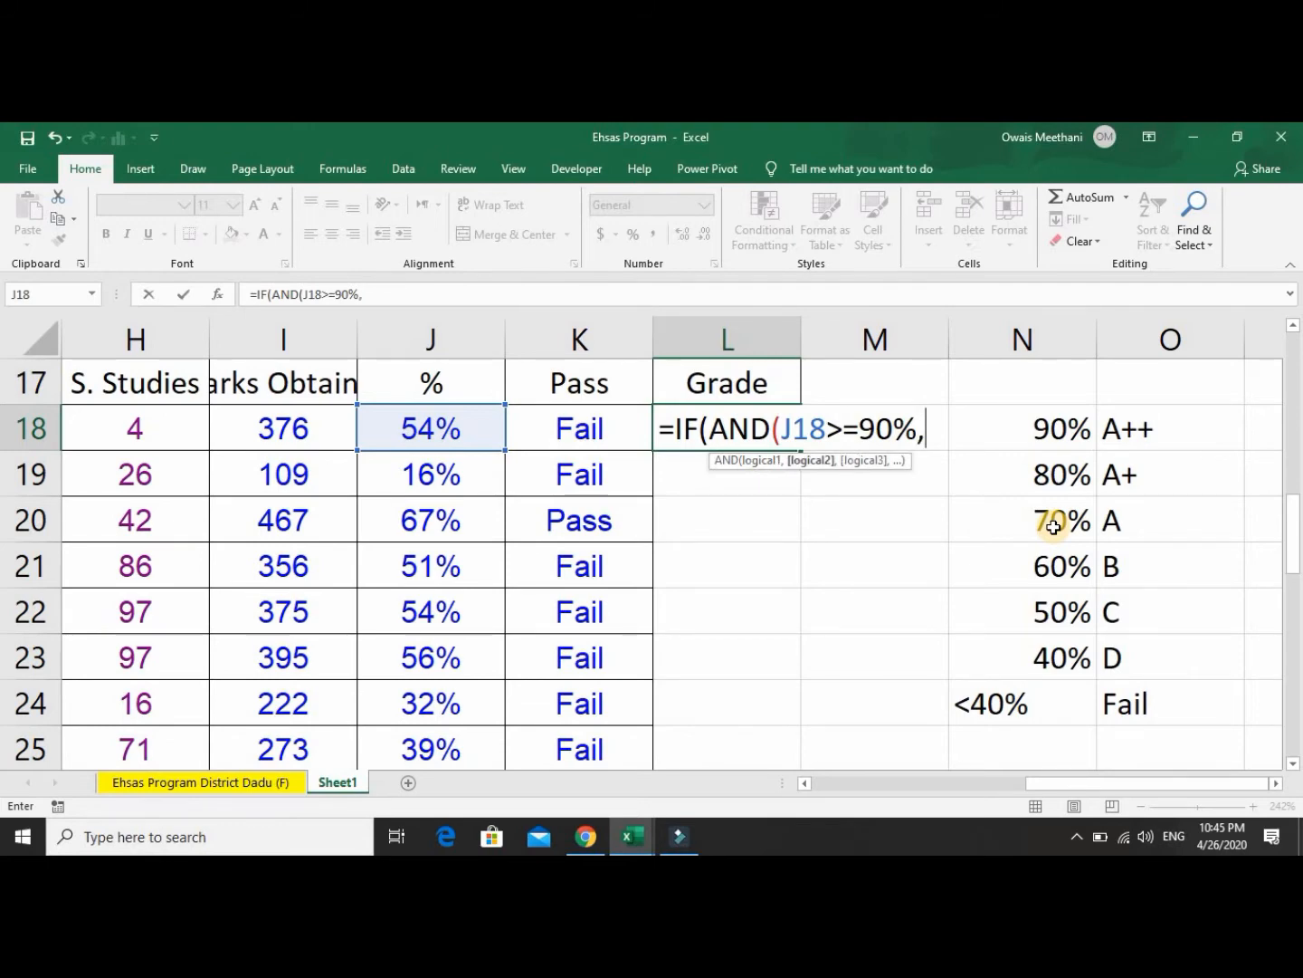
Add K18="Pass" as the second condition and close the AND test.
key(Left)
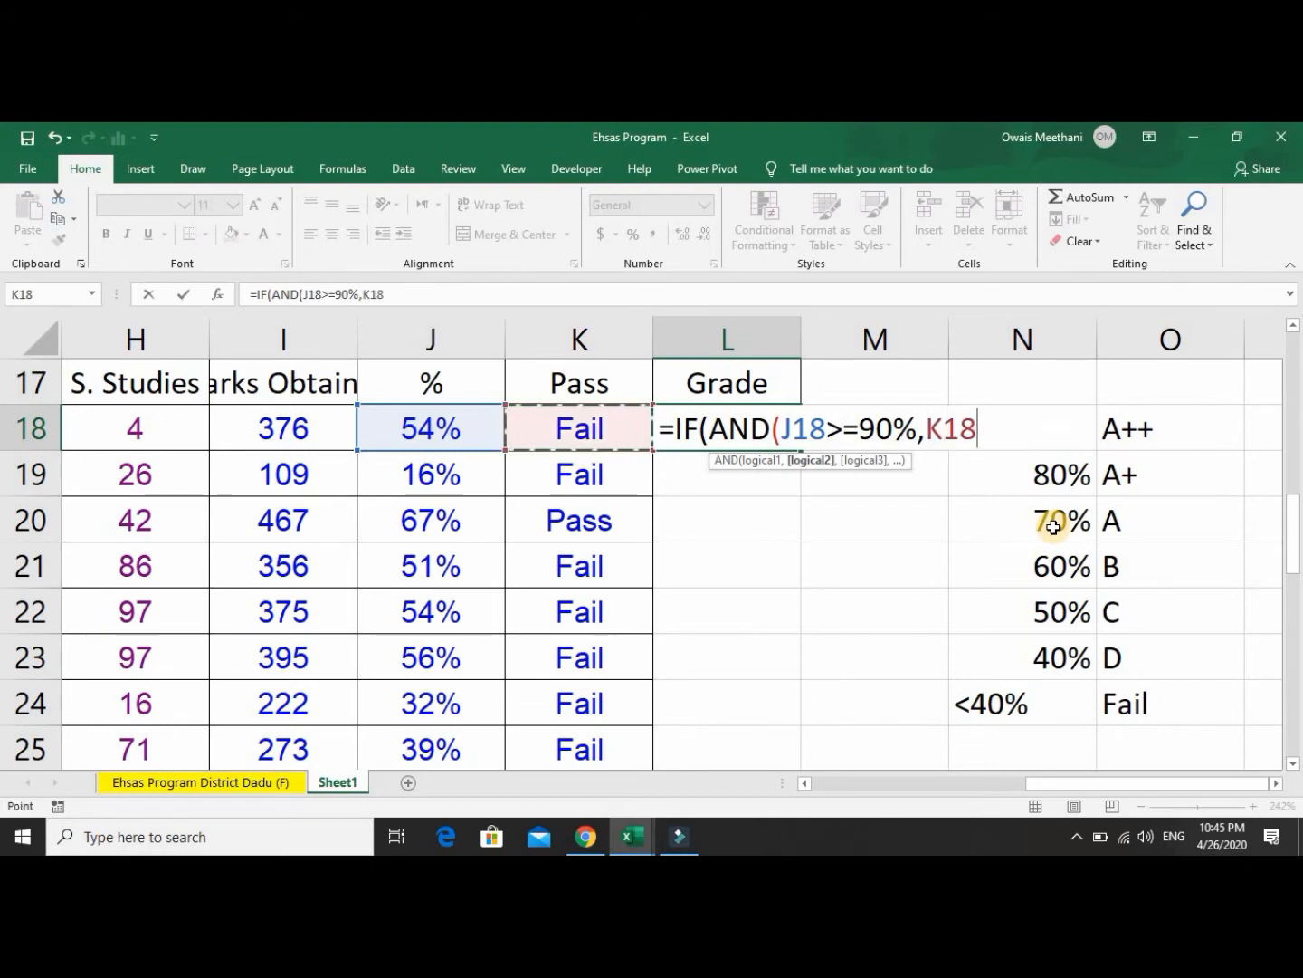
text(=)
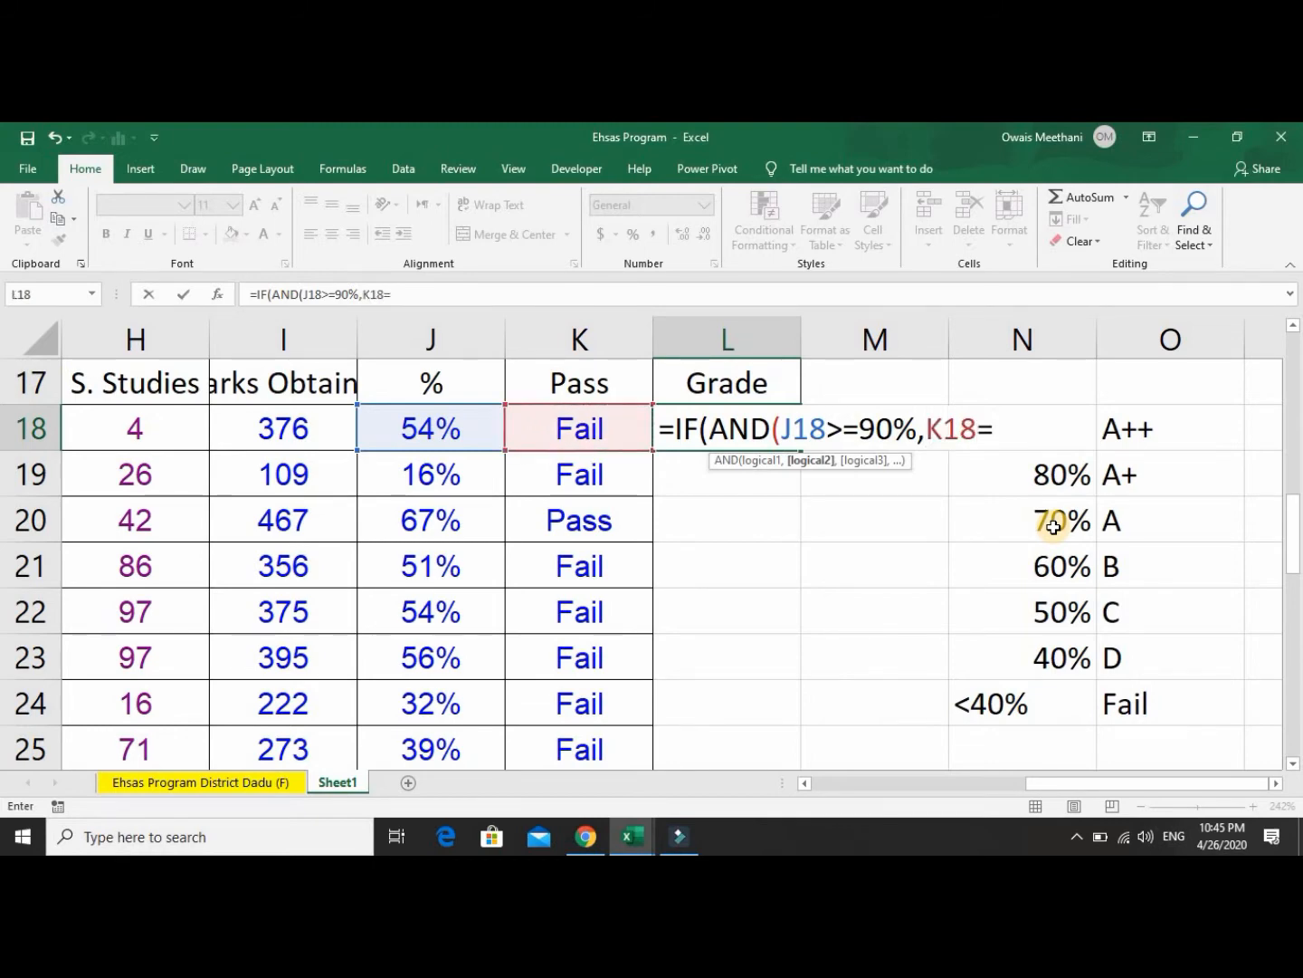
text("Pass)
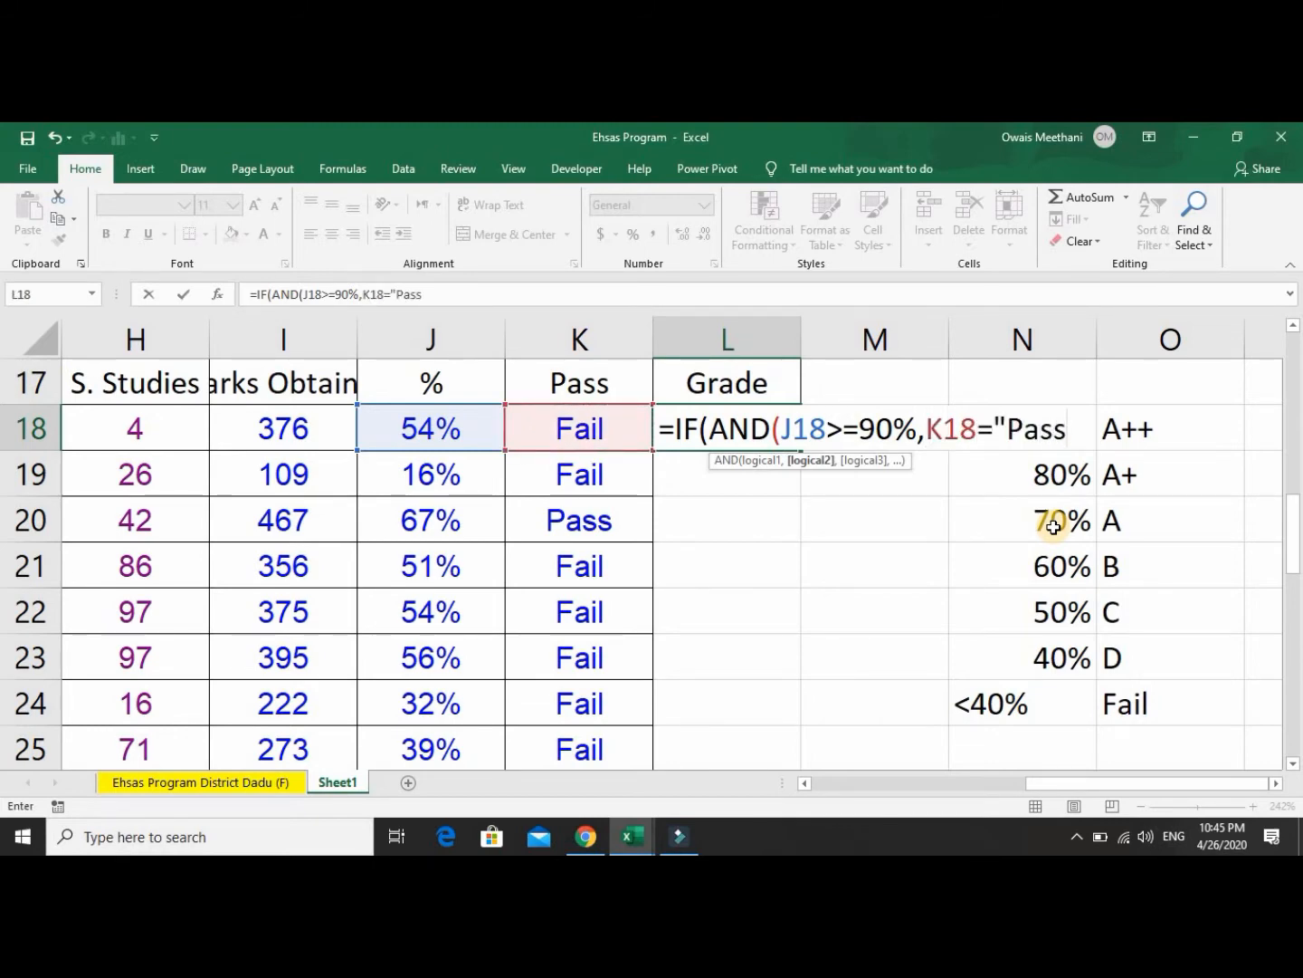
text("))
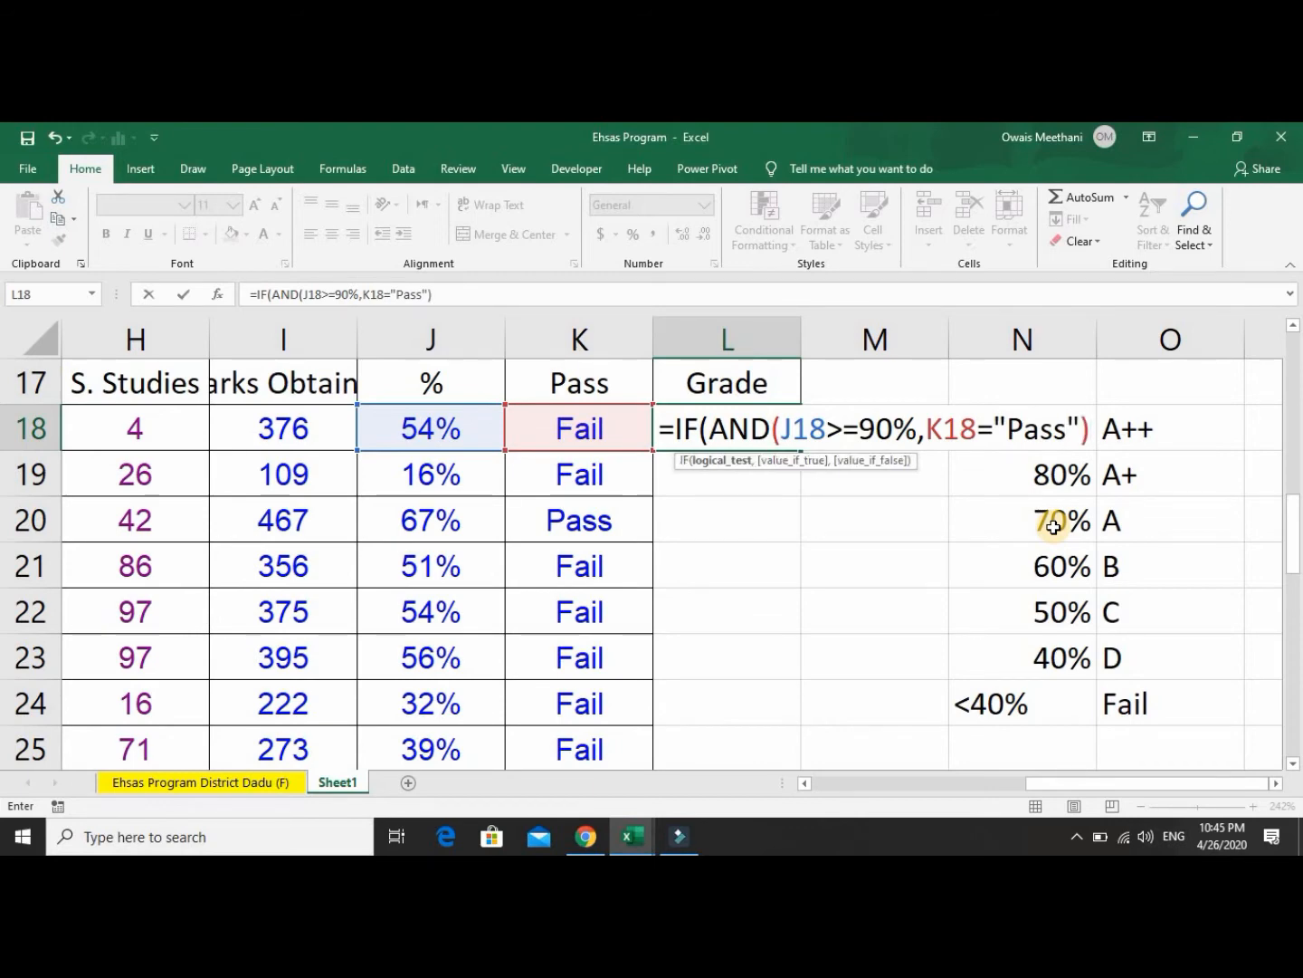
text(,)
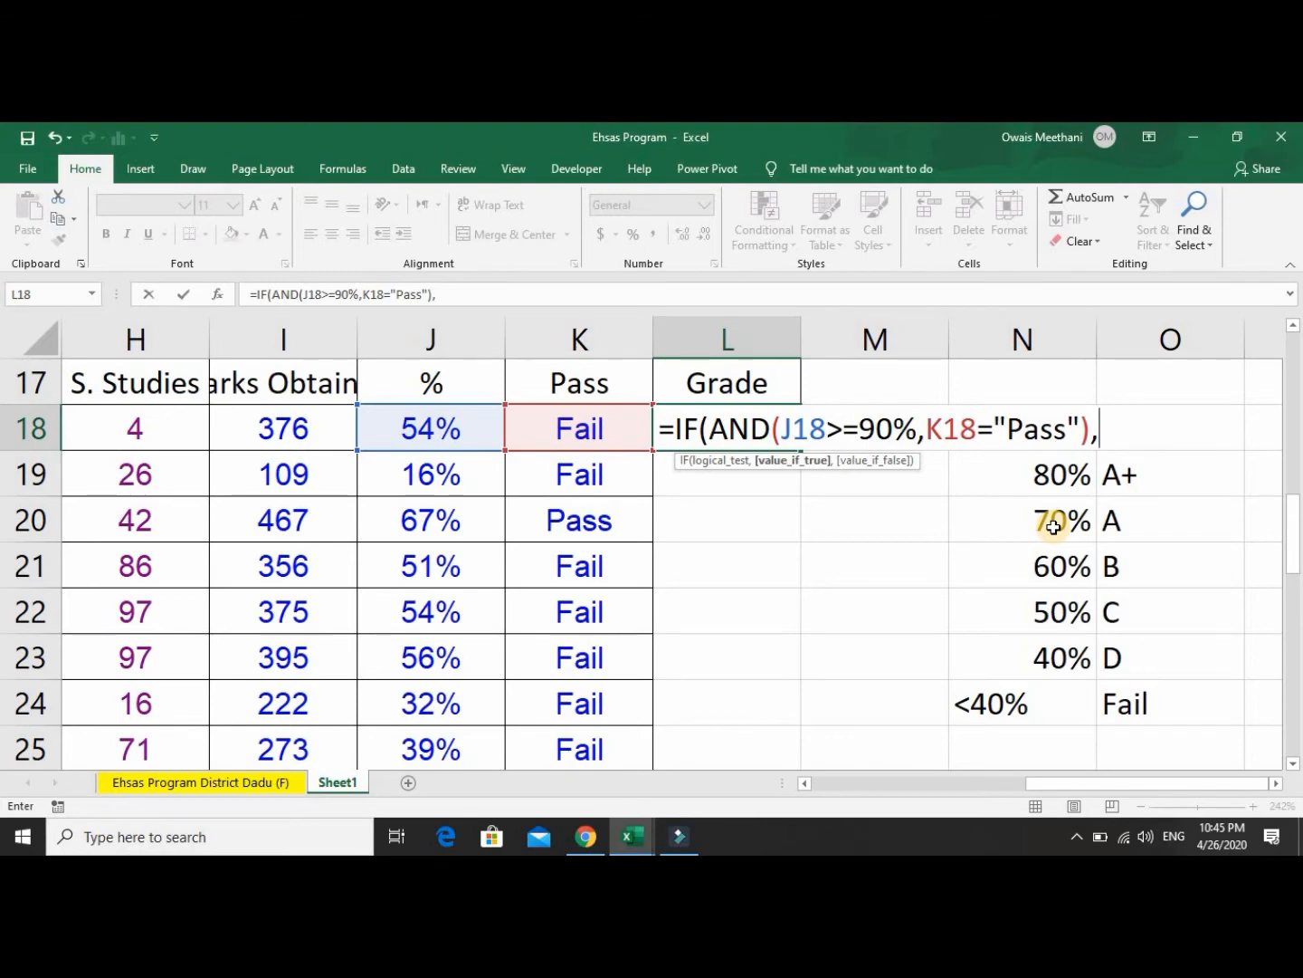
Set "A++" as the value if true and open a nested IF as the value if false.
text(Ä)
key(BackSpace)
text("A++)
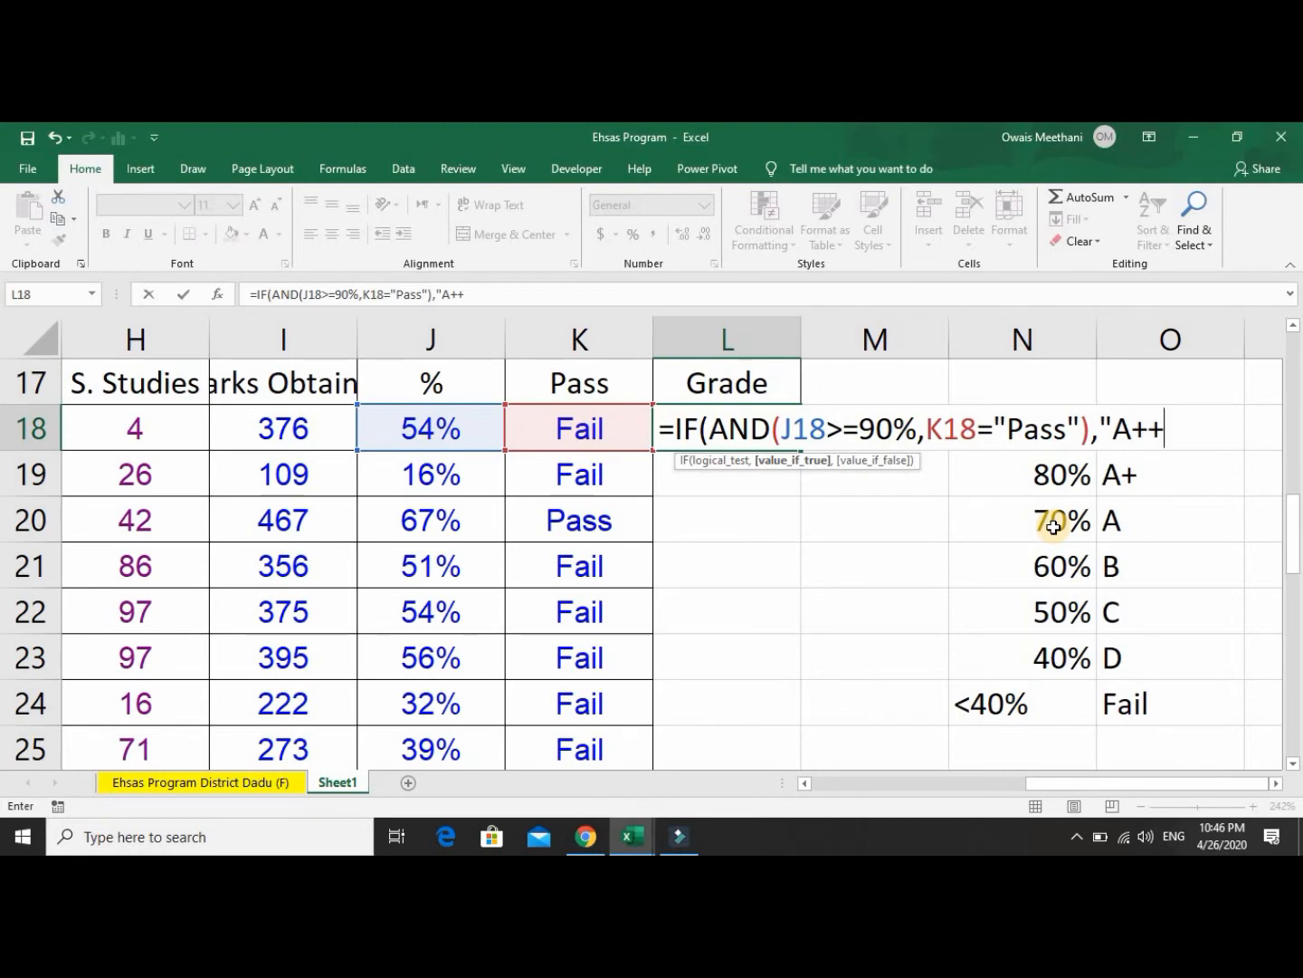
text(",)
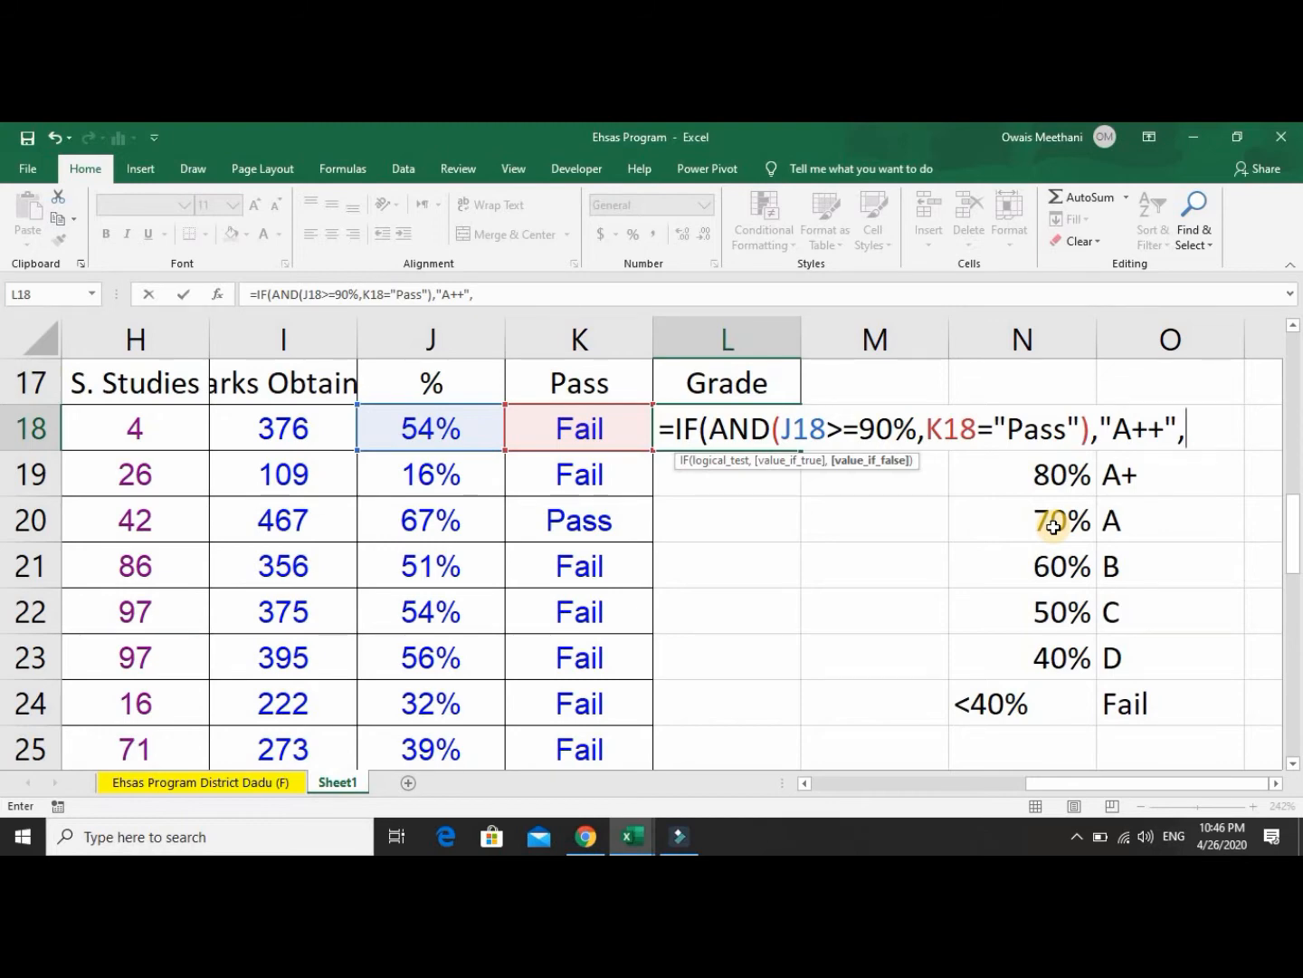
text(IF)
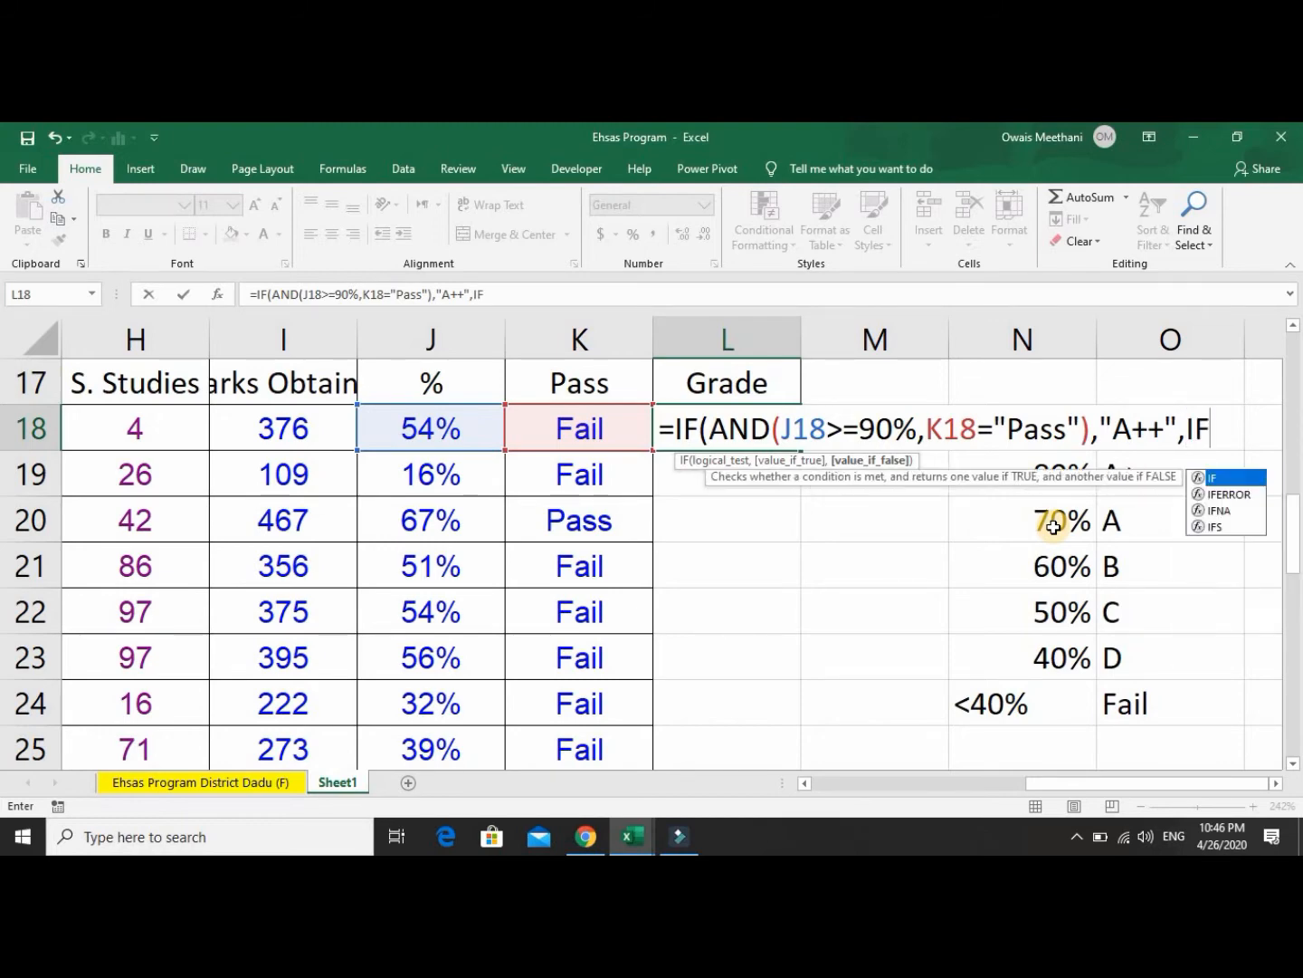
text(()
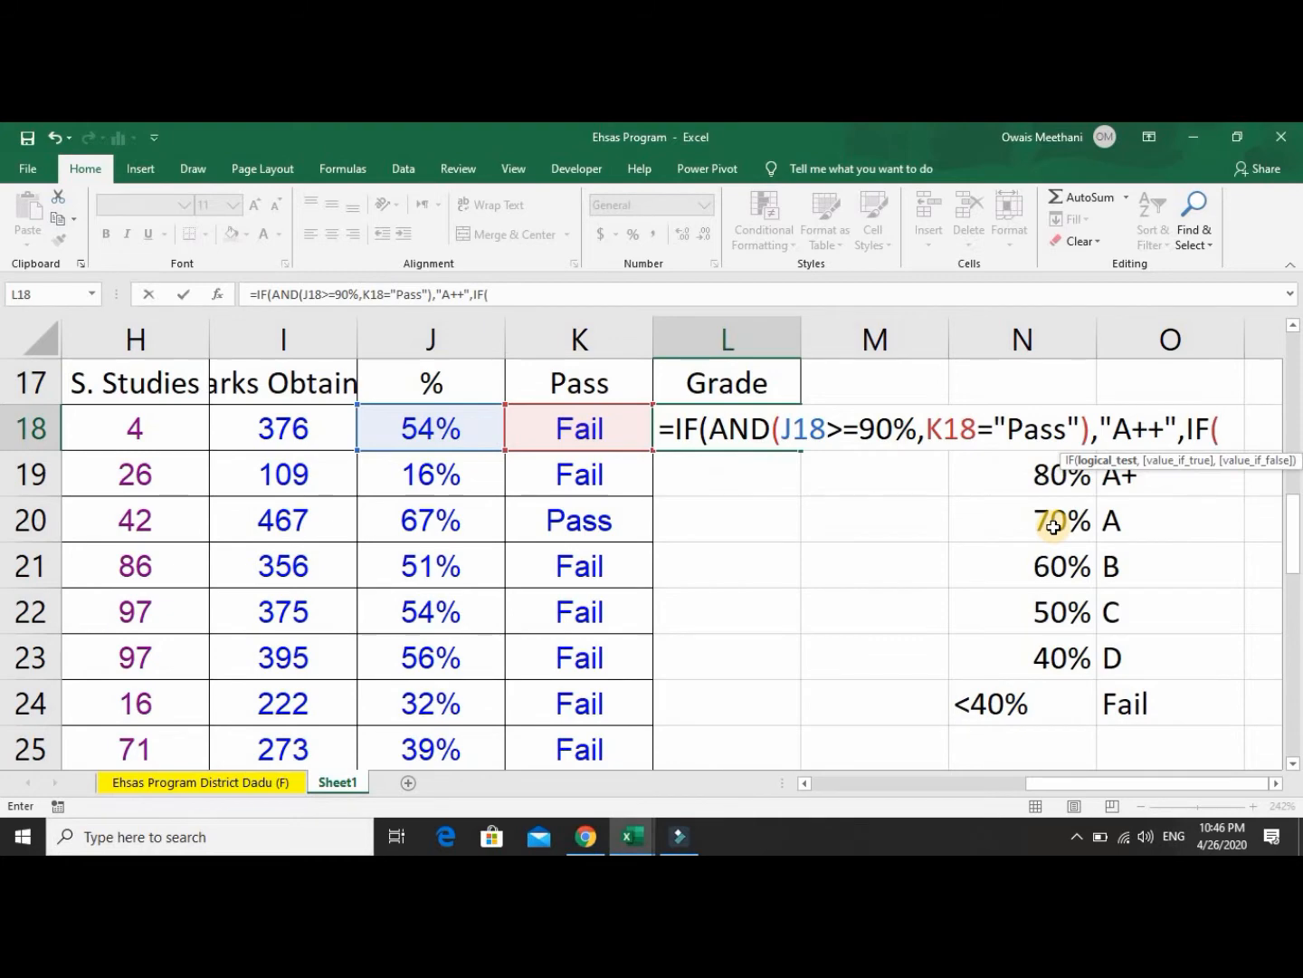
key(Left)
key(Left)
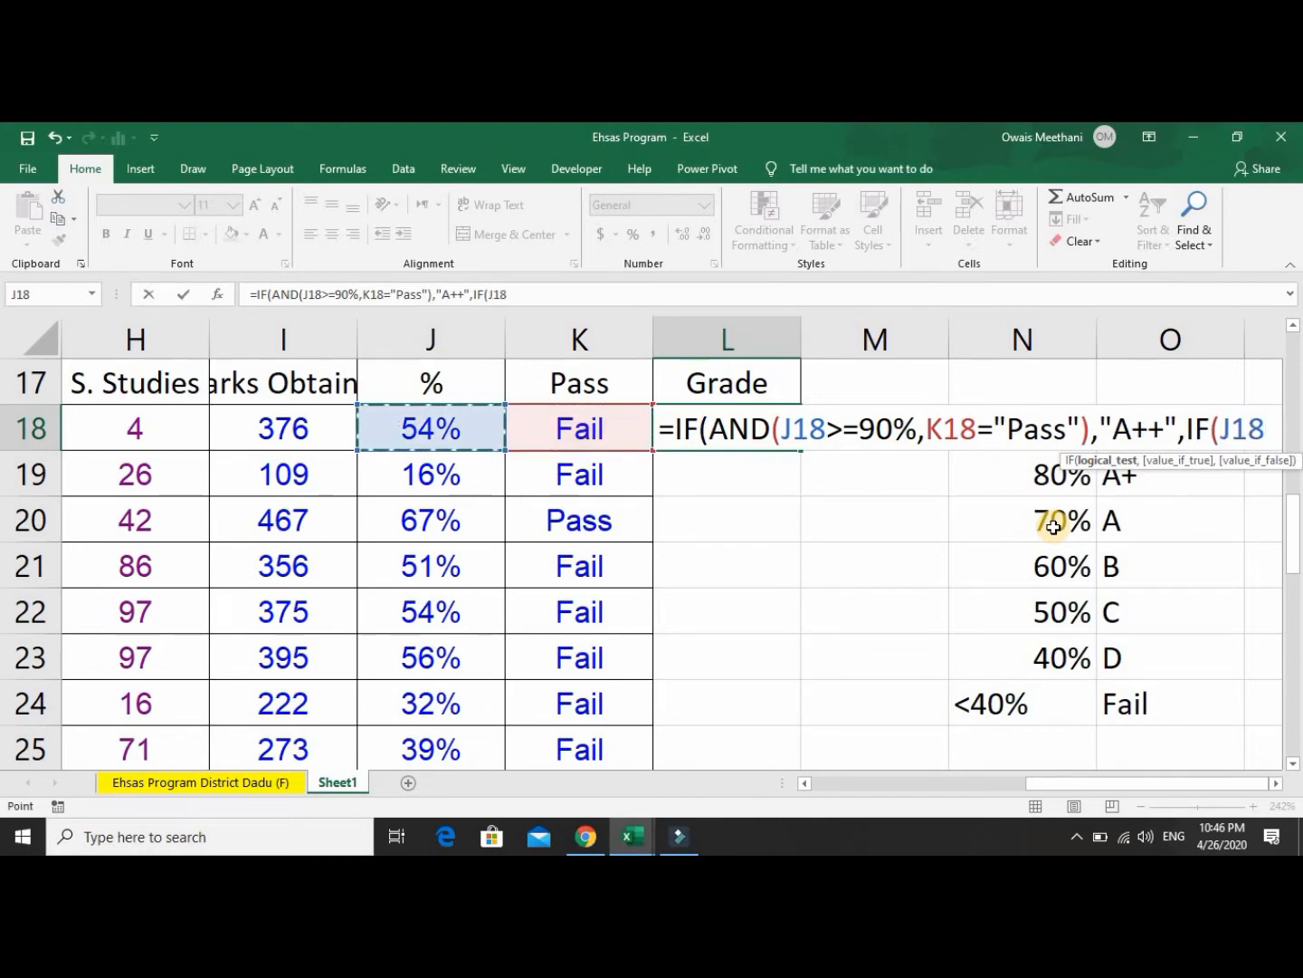
text(>)
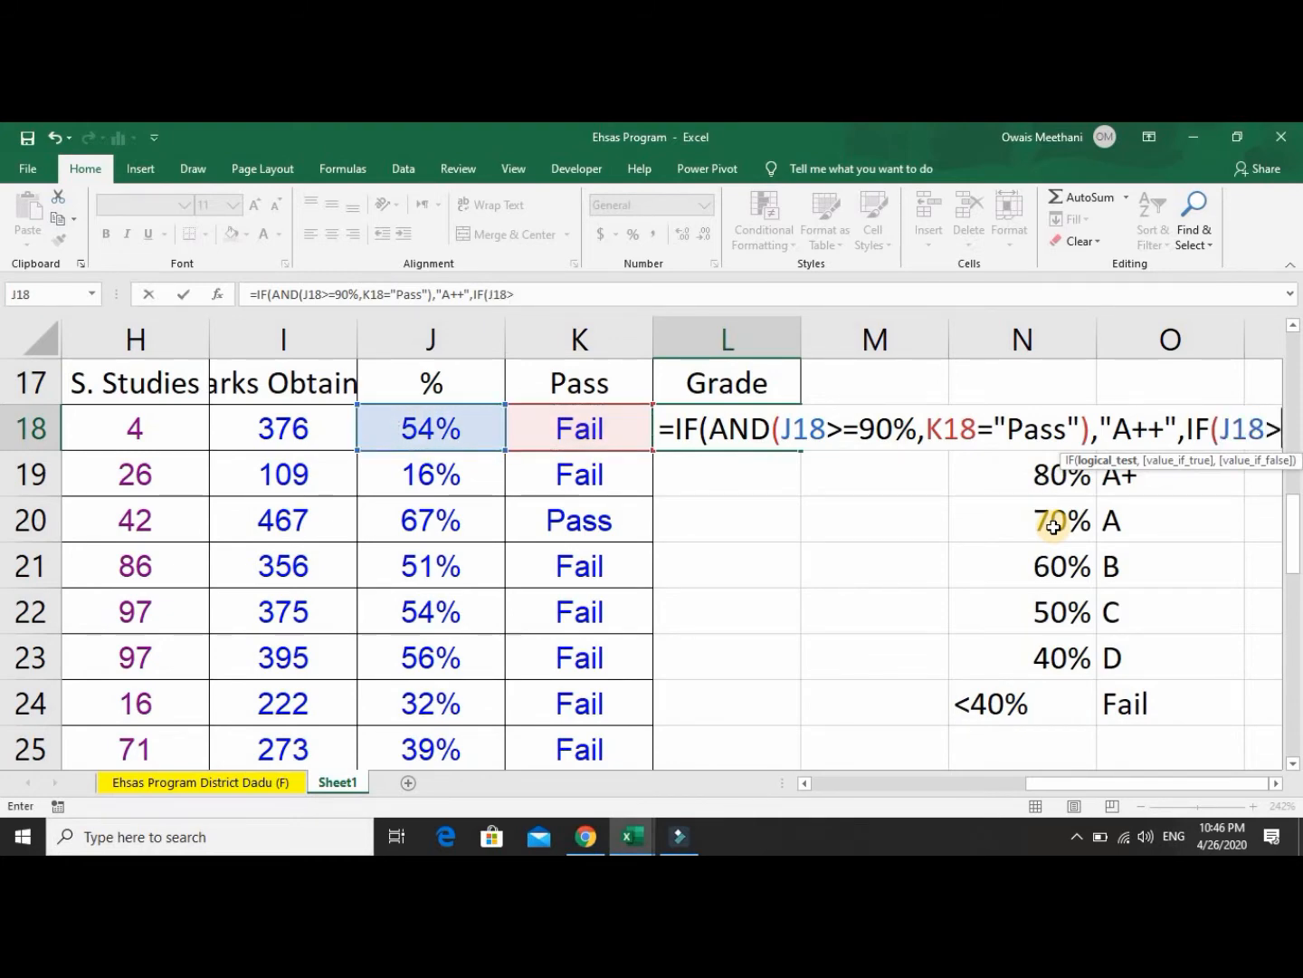
text(=80%)
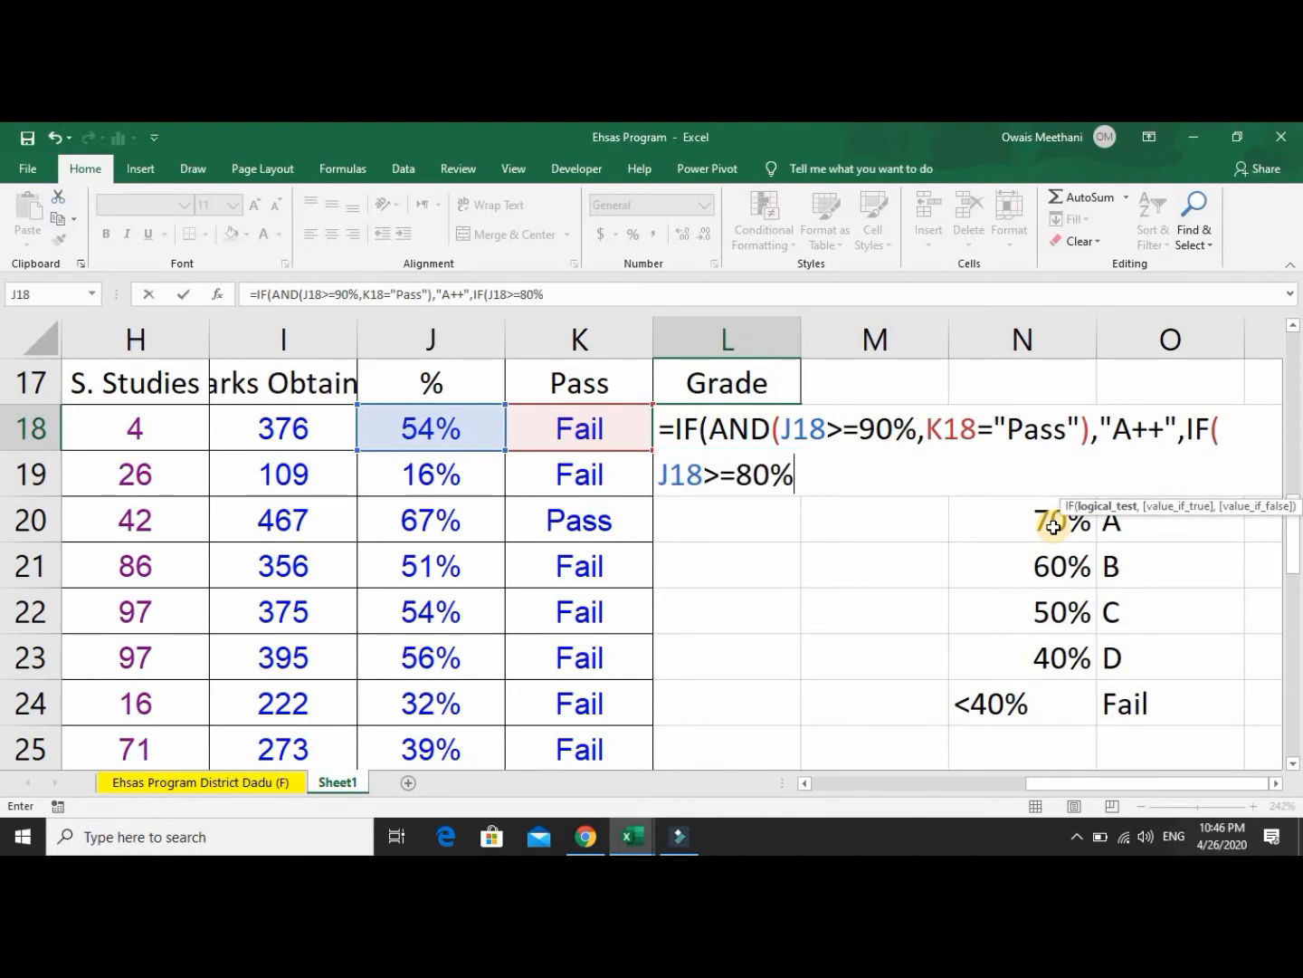
key(BackSpace)
key(BackSpace)
key(BackSpace)
key(BackSpace)
key(BackSpace)
key(BackSpace)
key(BackSpace)
key(BackSpace)
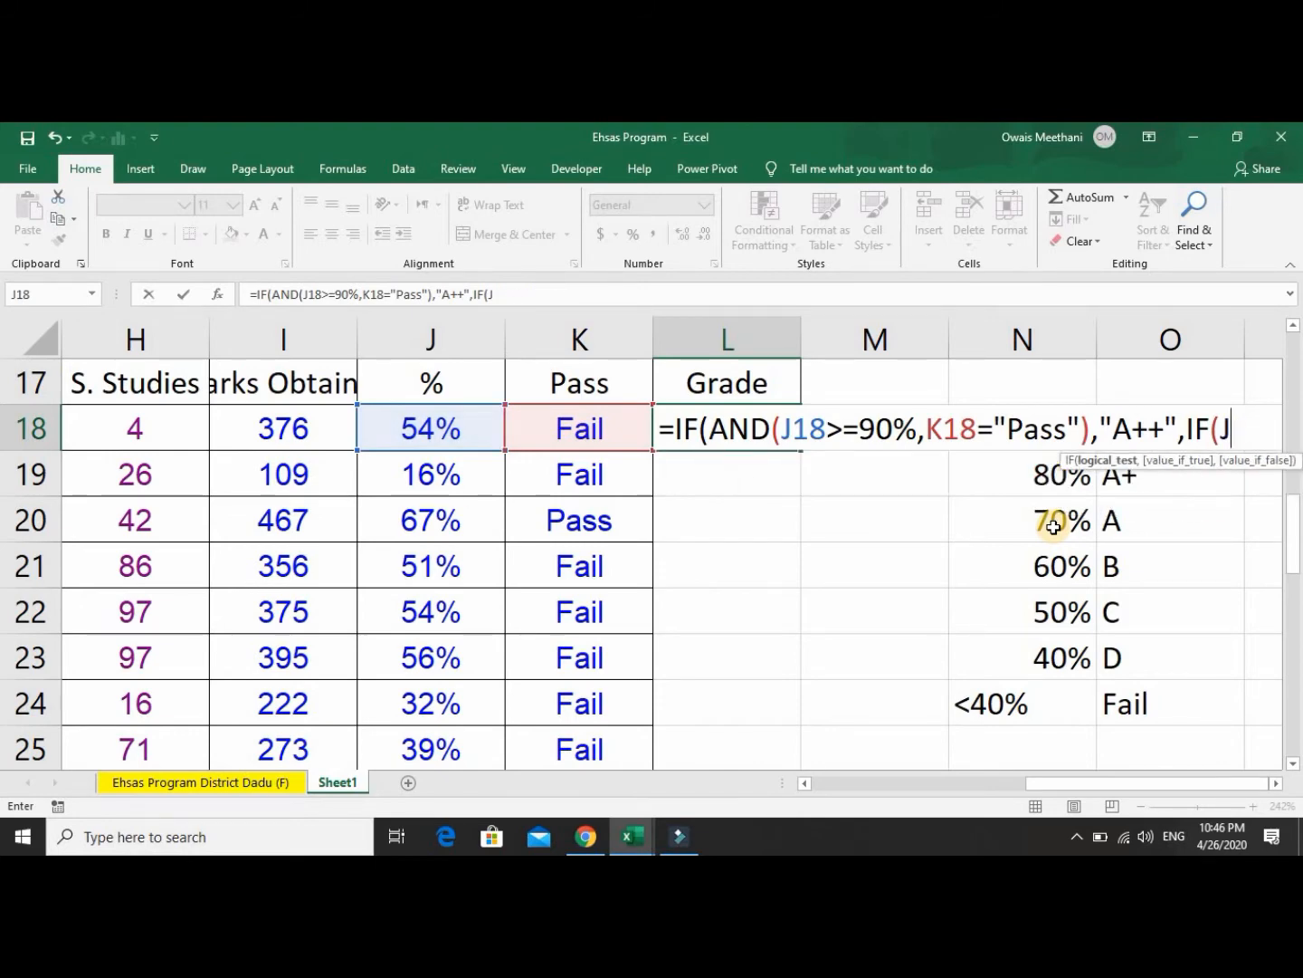
Start an AND test in the nested IF of L18 with J18>=80% as its first condition.
text(AND)
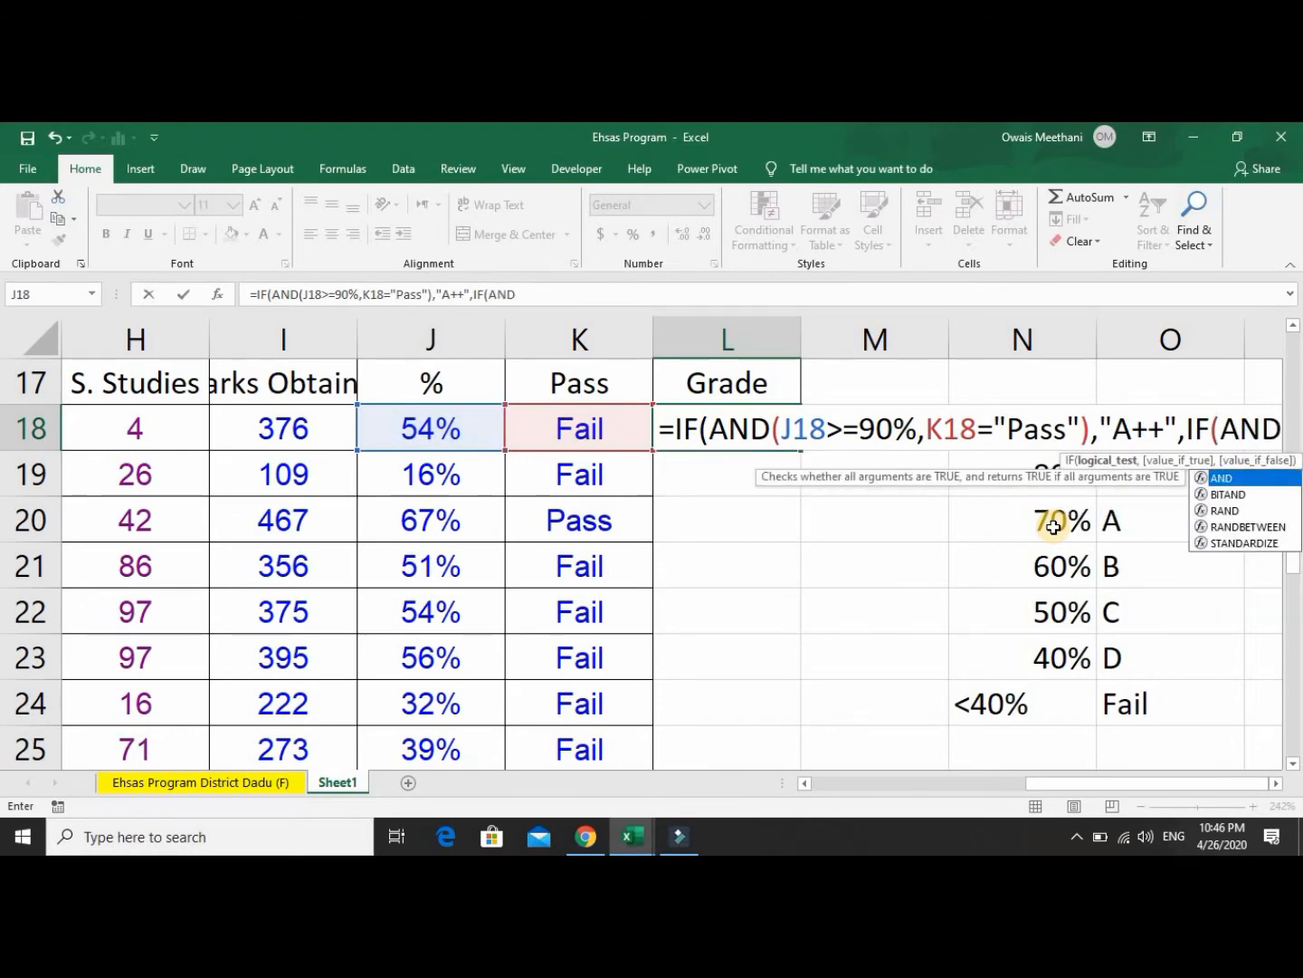
text(()
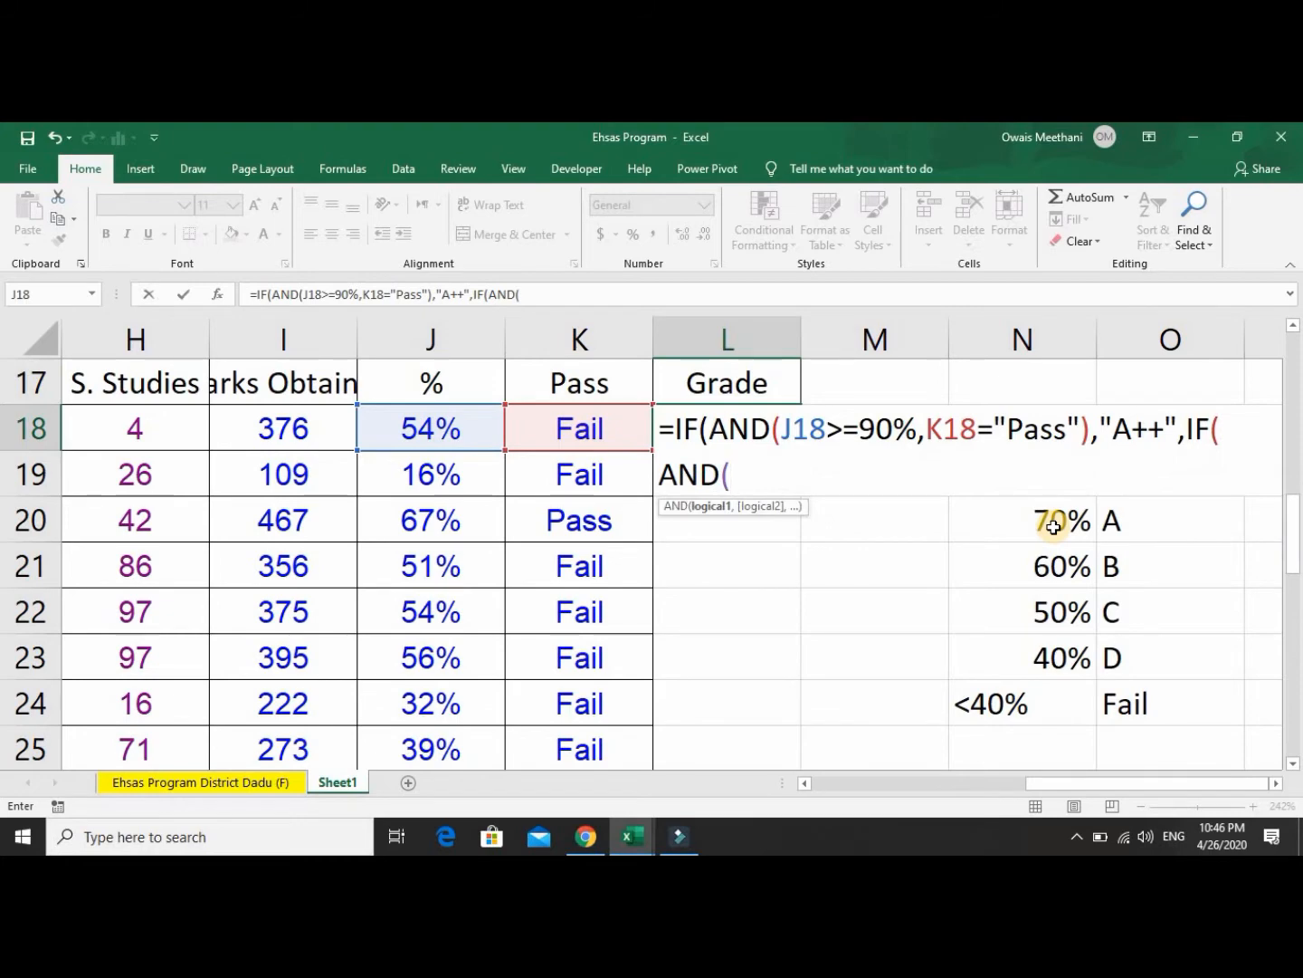
key(Left)
key(Left)
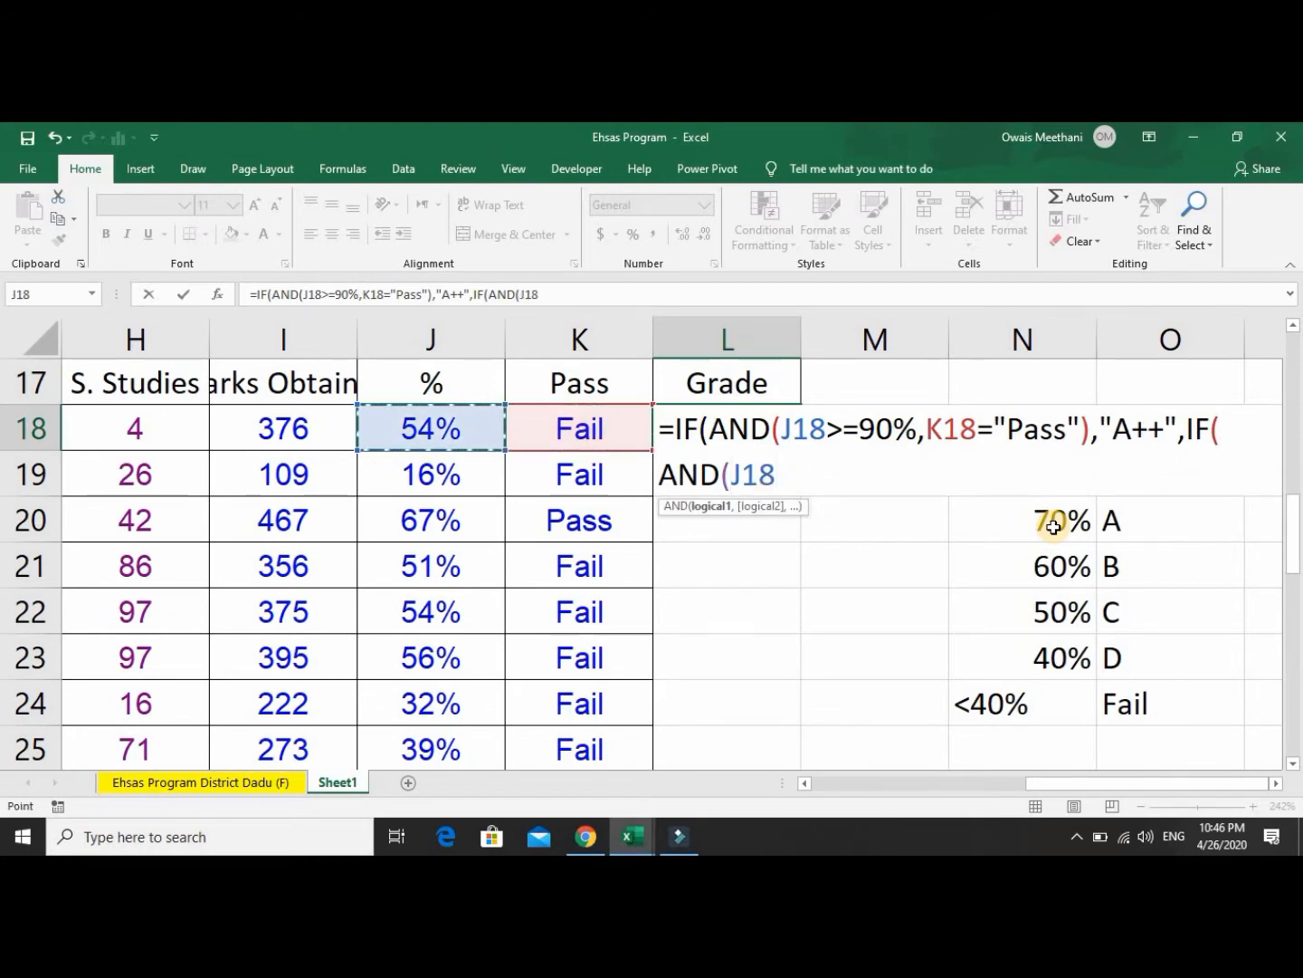
text(>)
text(=)
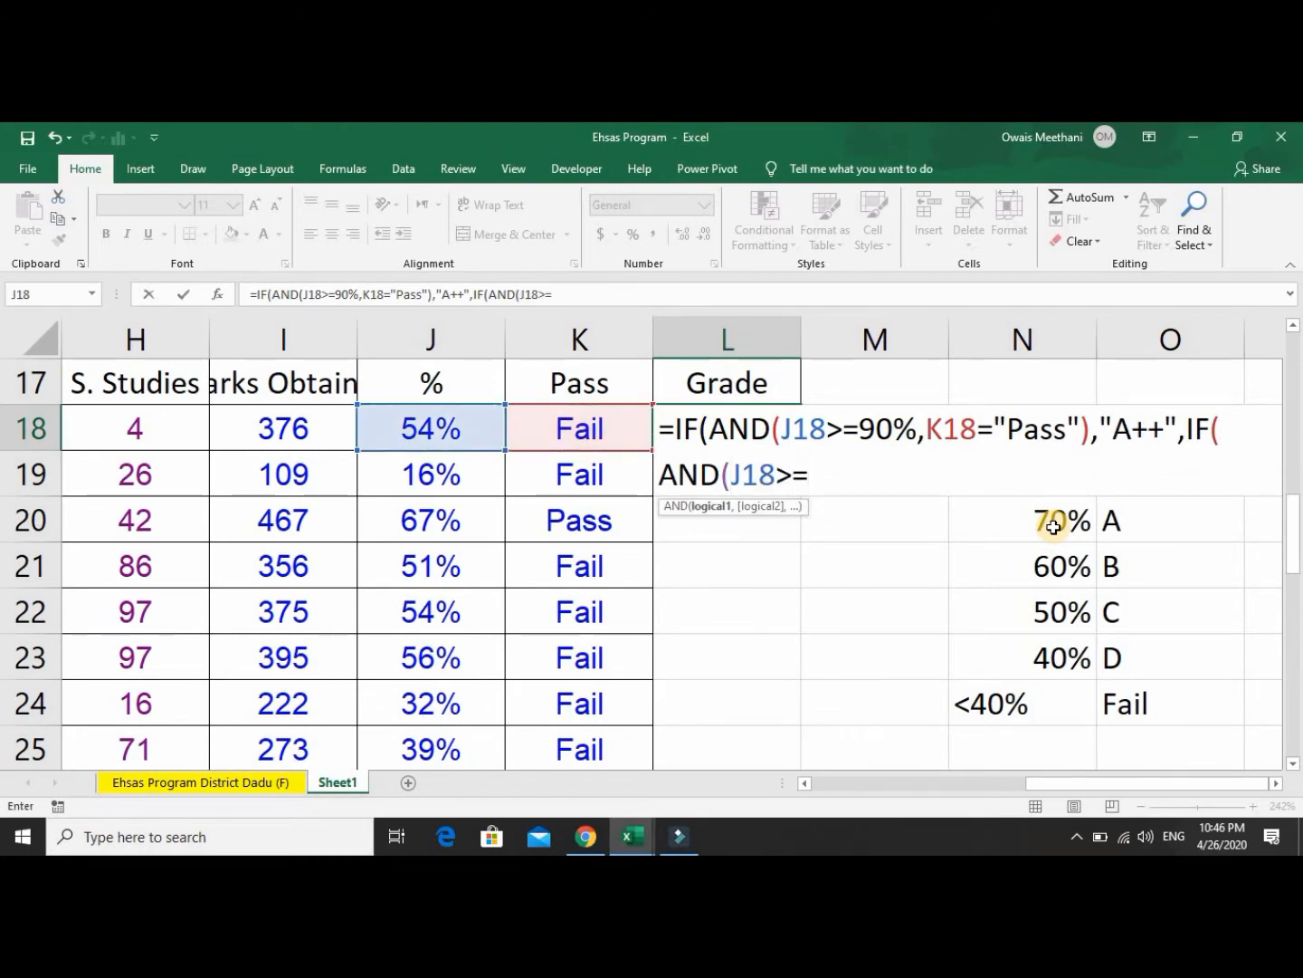
text(80%)
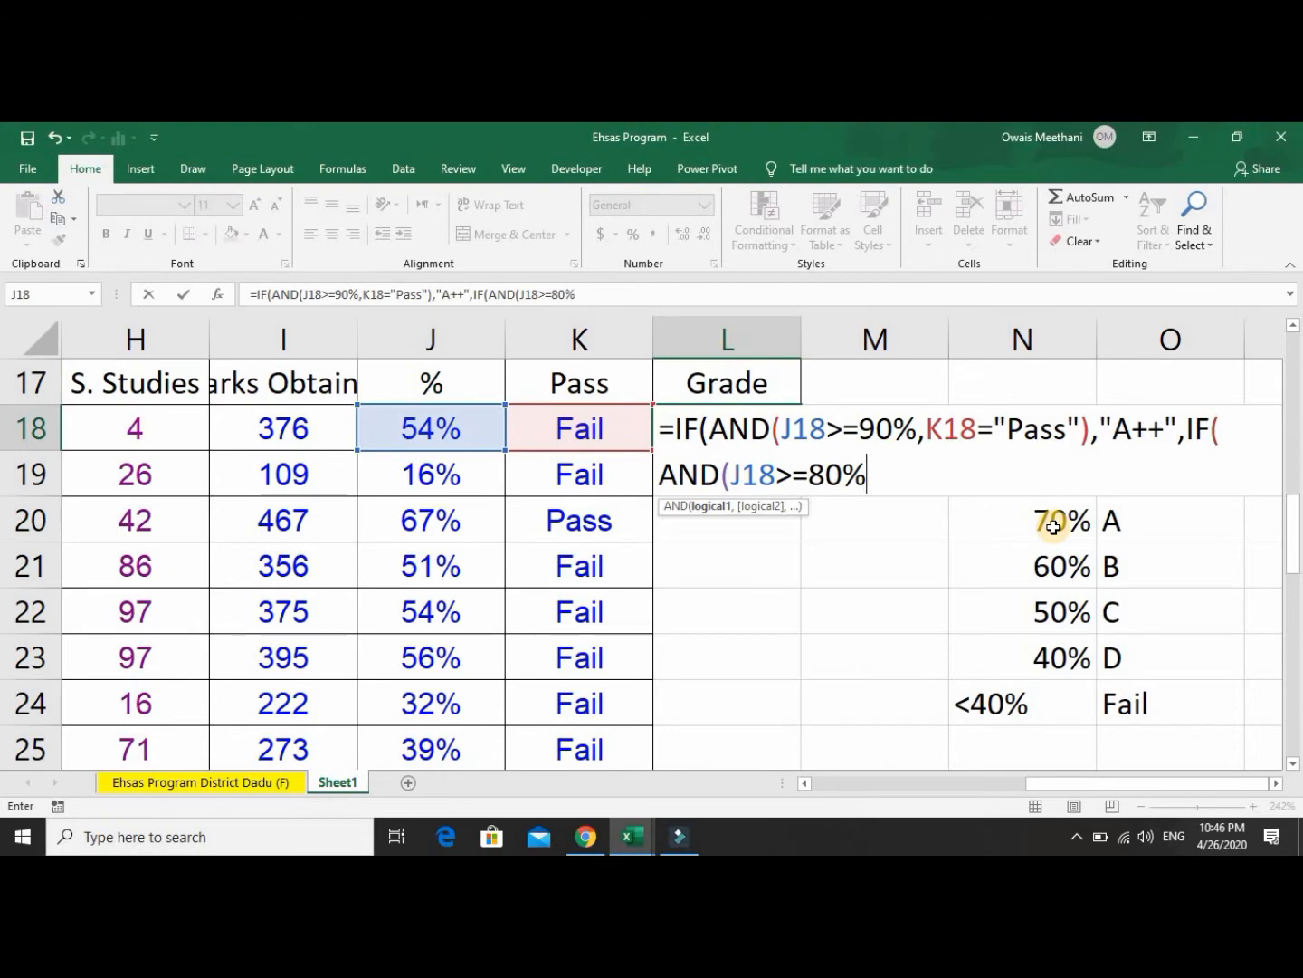
Add K18="Pass" as the second condition of the 80% test and close the AND function.
text(,)
key(Left)
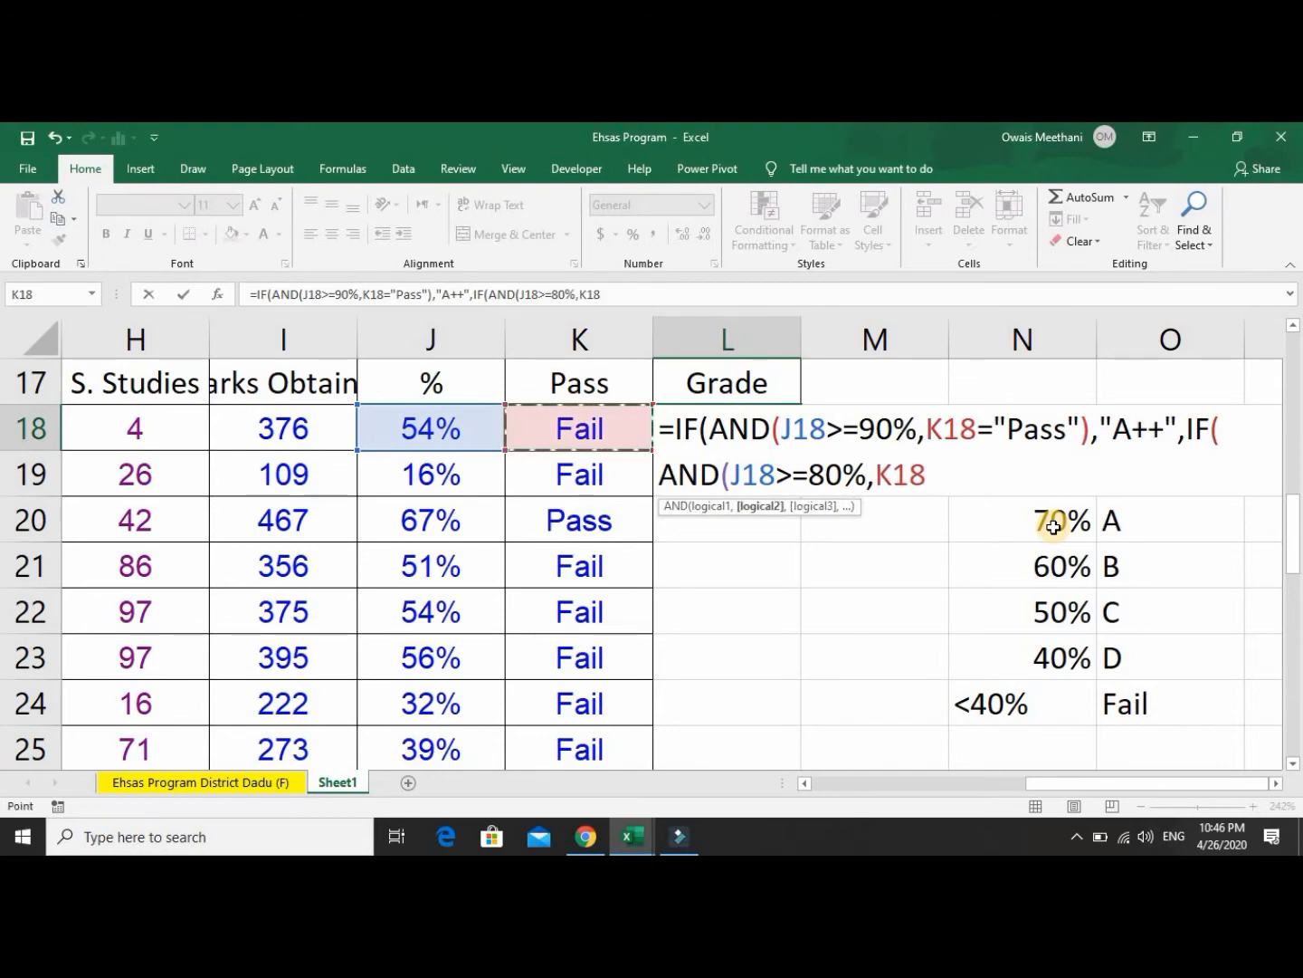
text(="Pass)
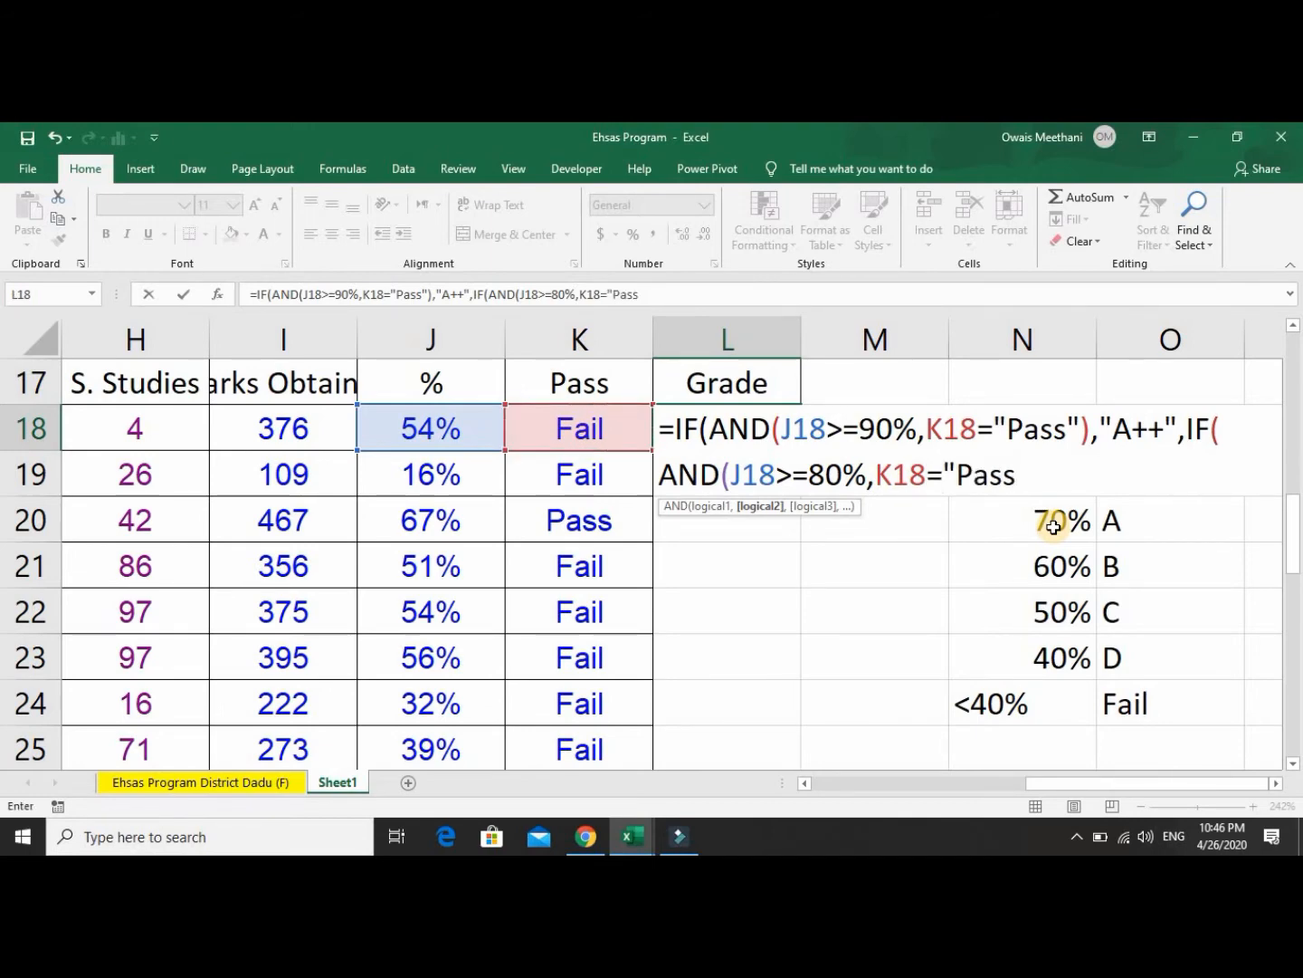
text("))
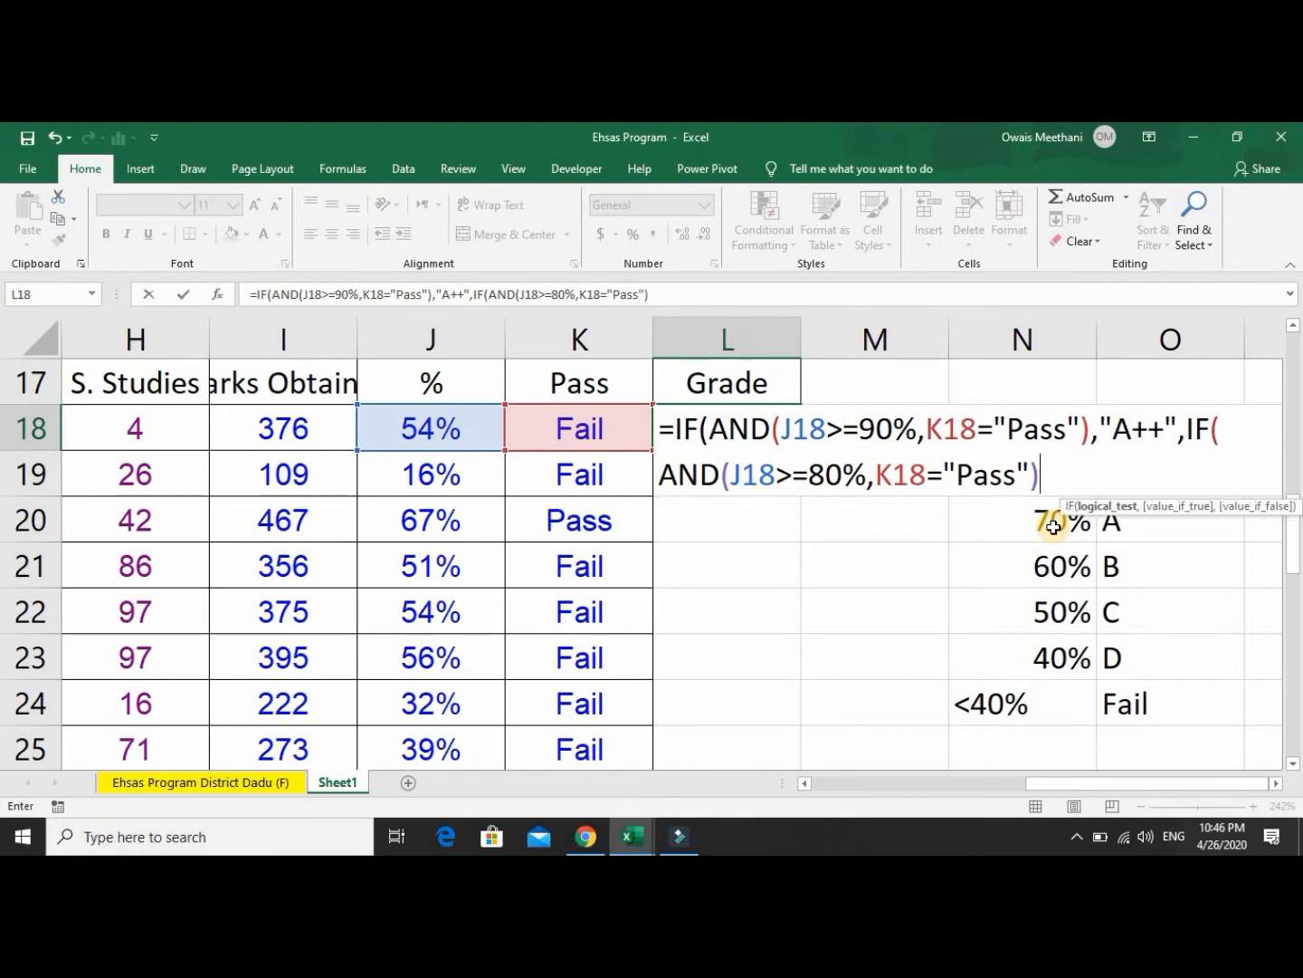
Set "A+" as the nested IF's value if true and "Fail" as its value if false, close both IFs and commit the formula.
text(,)
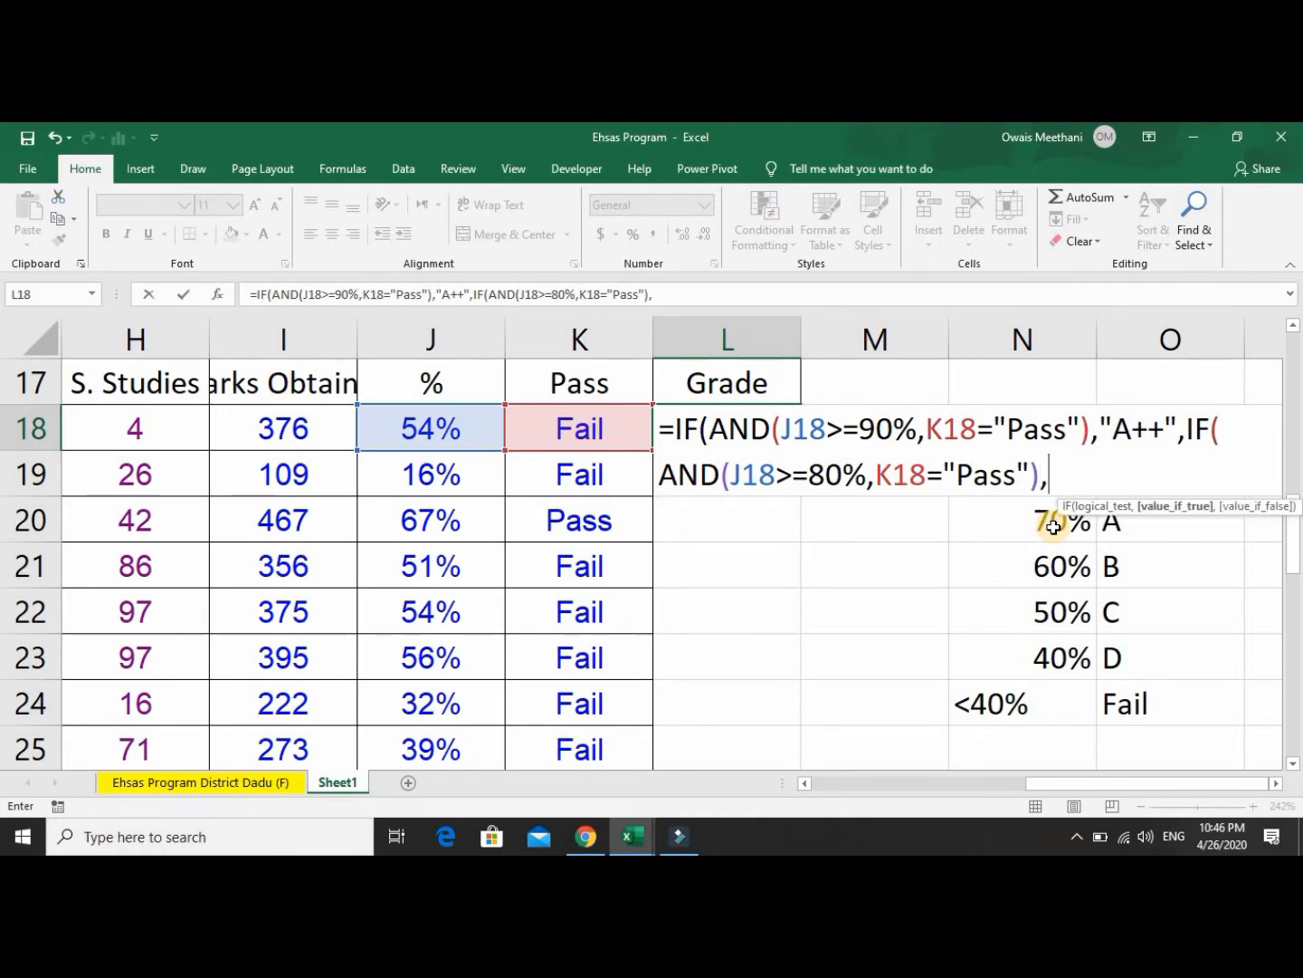
text("A+)
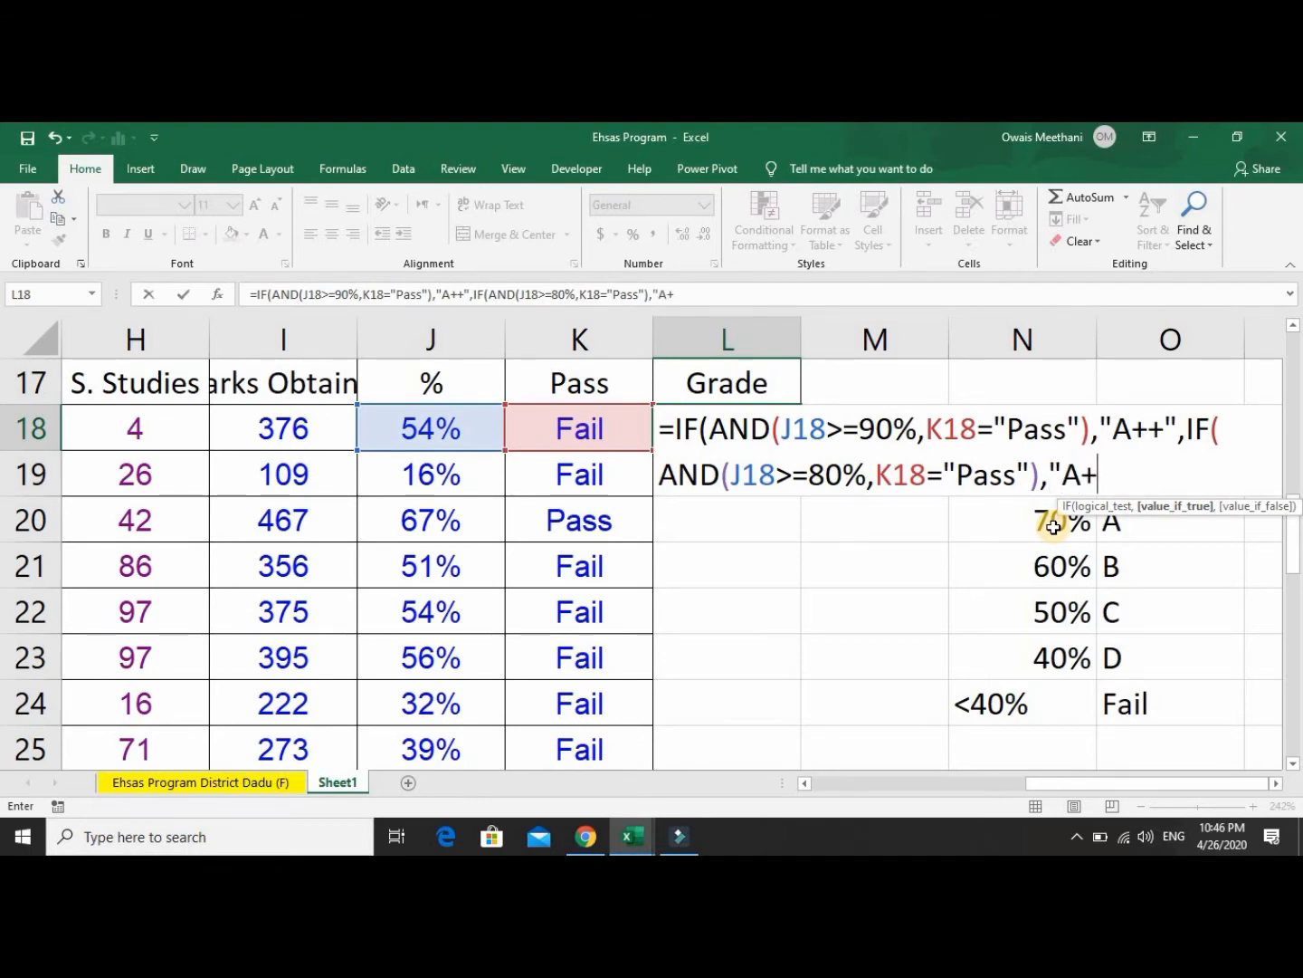
text(",)
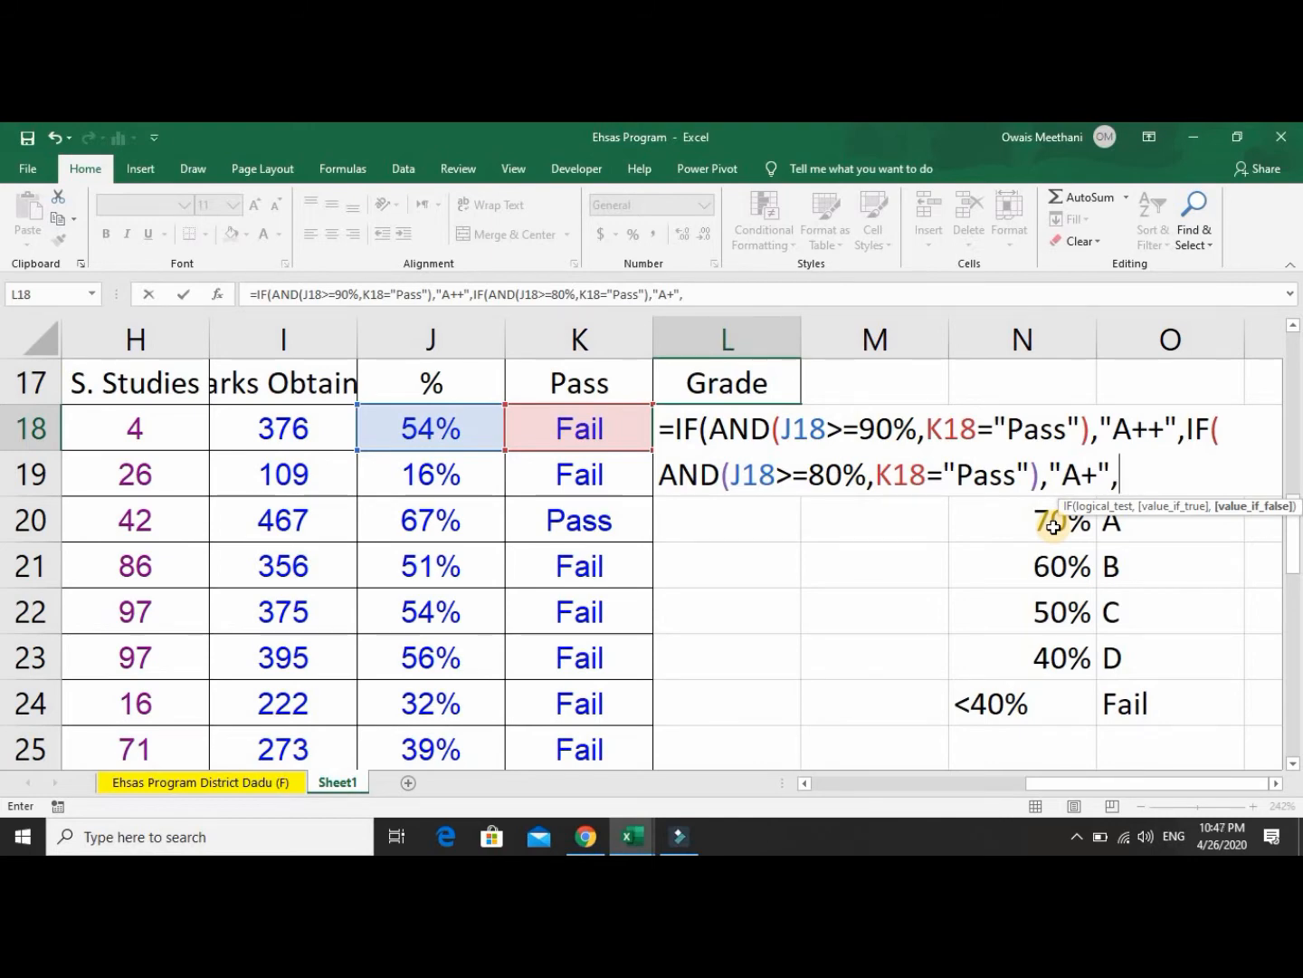
text("Fal)
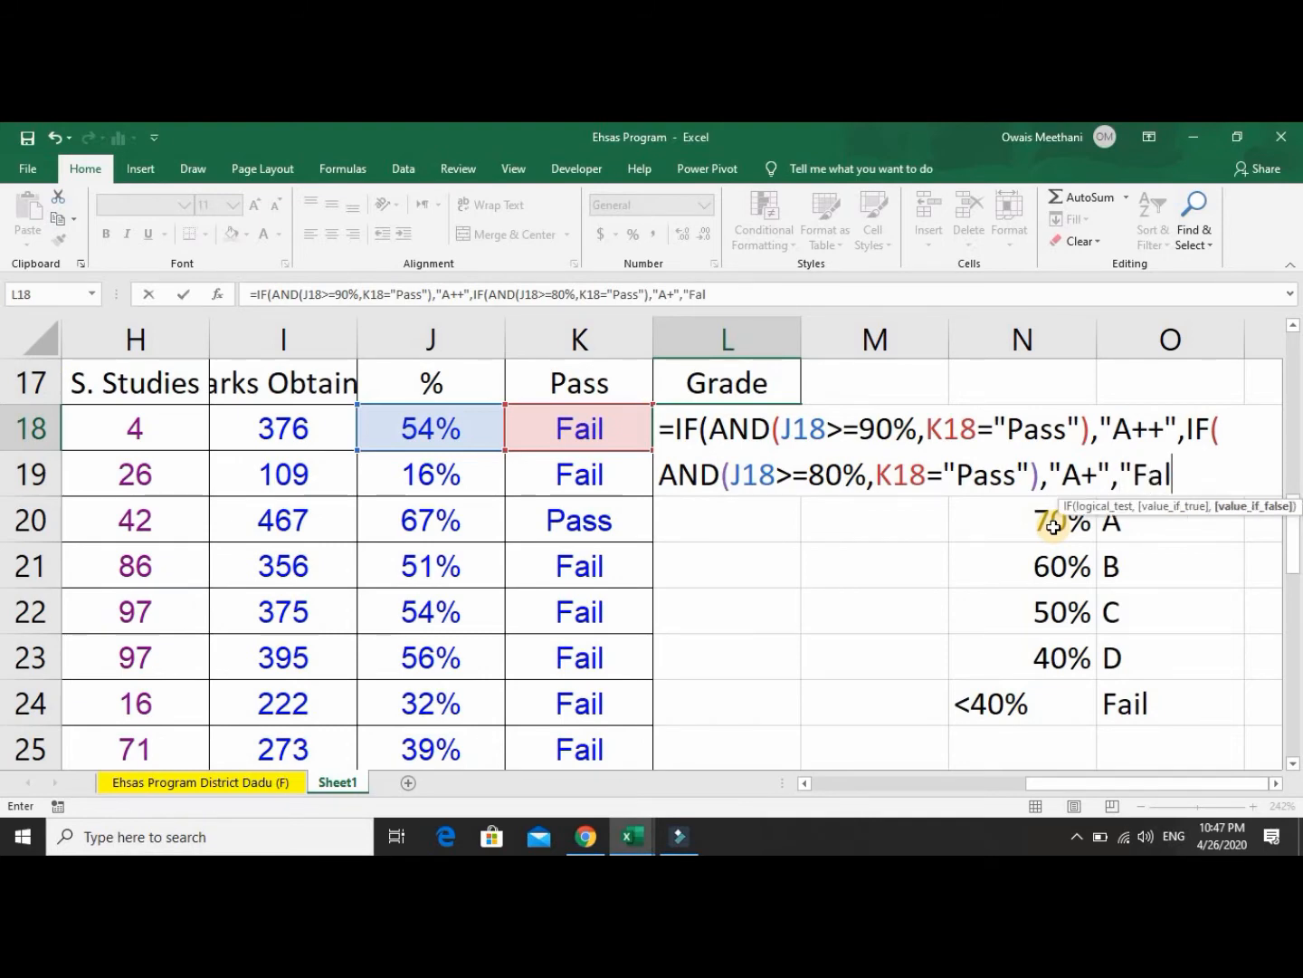
text(i)
text("))
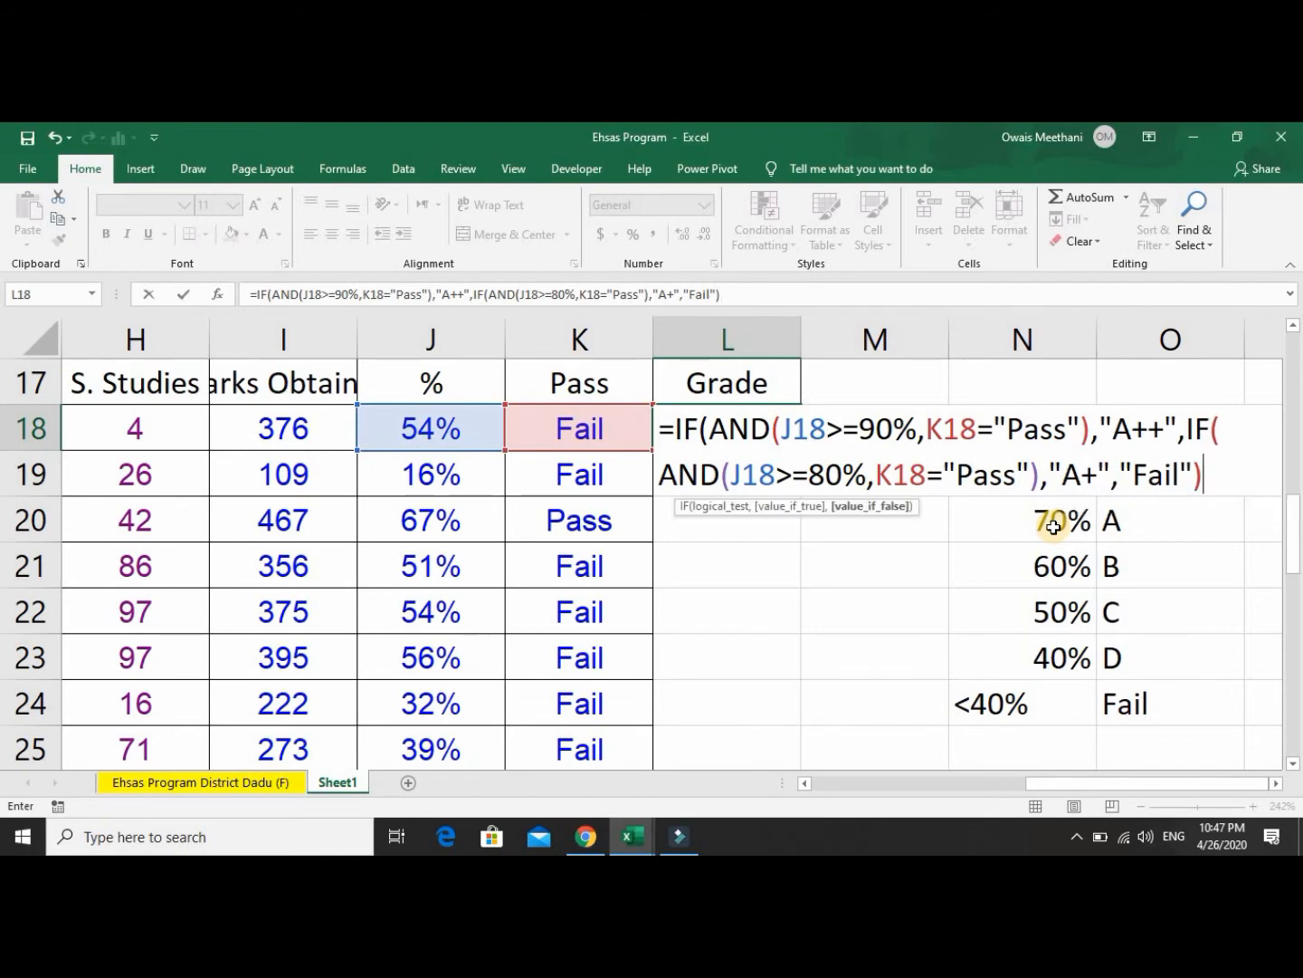
text())
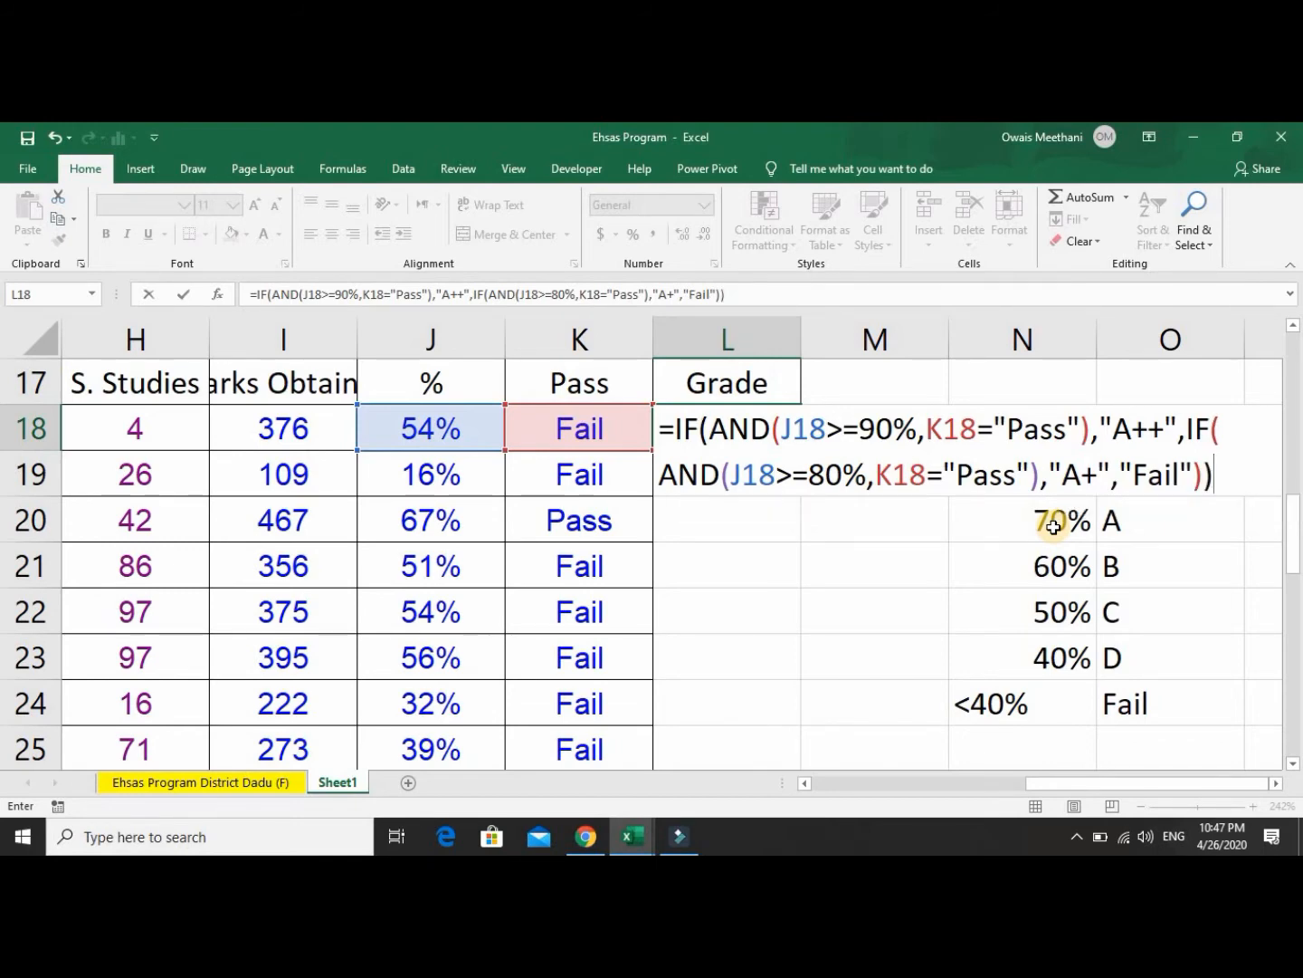
key(Return)
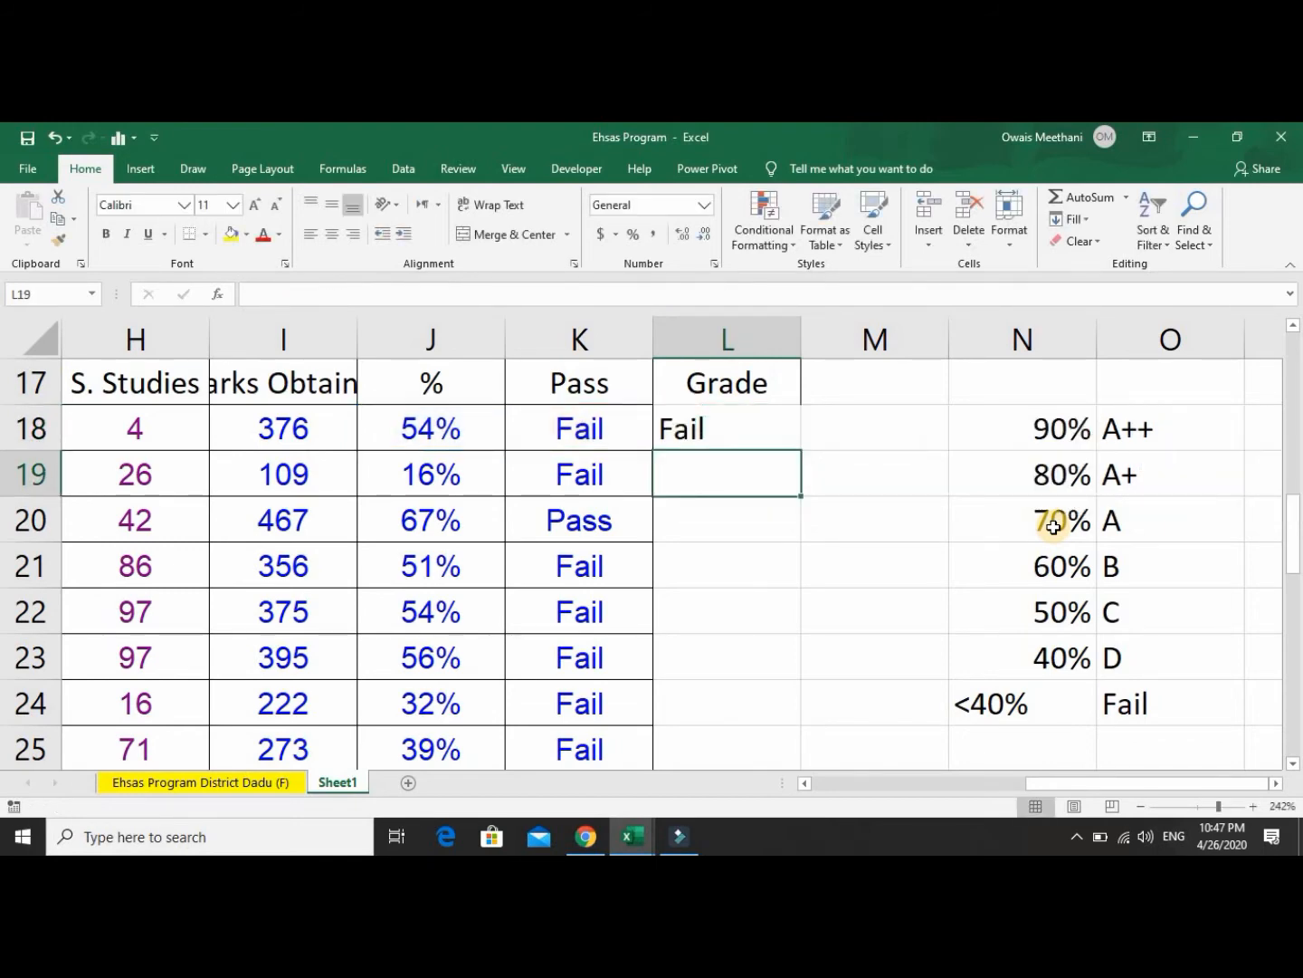
Duplicate the segment ,IF(AND(J18>=80%,K18="Pass"),"A+" directly after itself in the L18 formula, copying it for reuse.
key(Up)
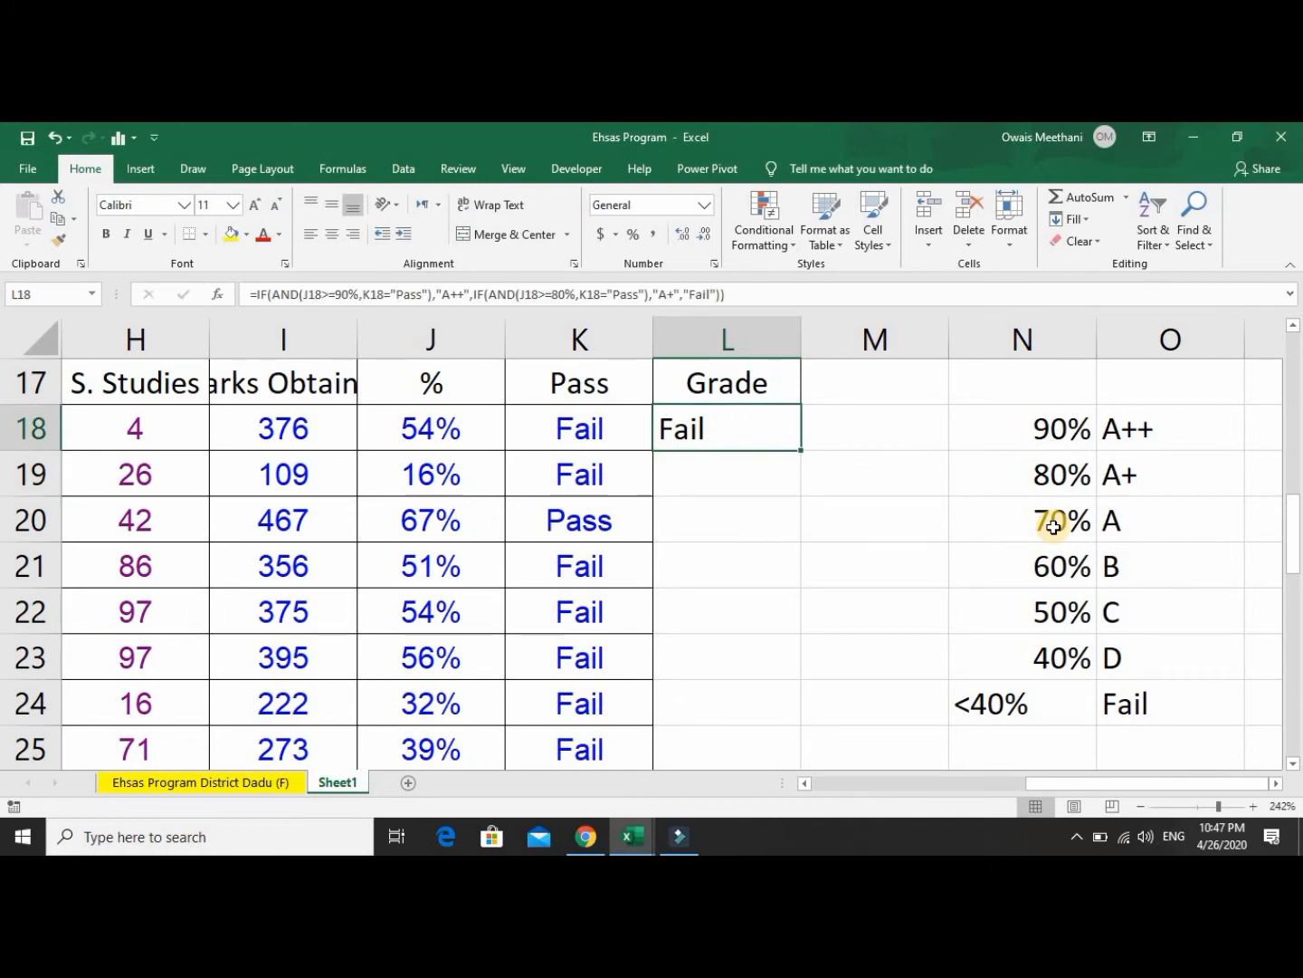
key(F2)
key(Left)
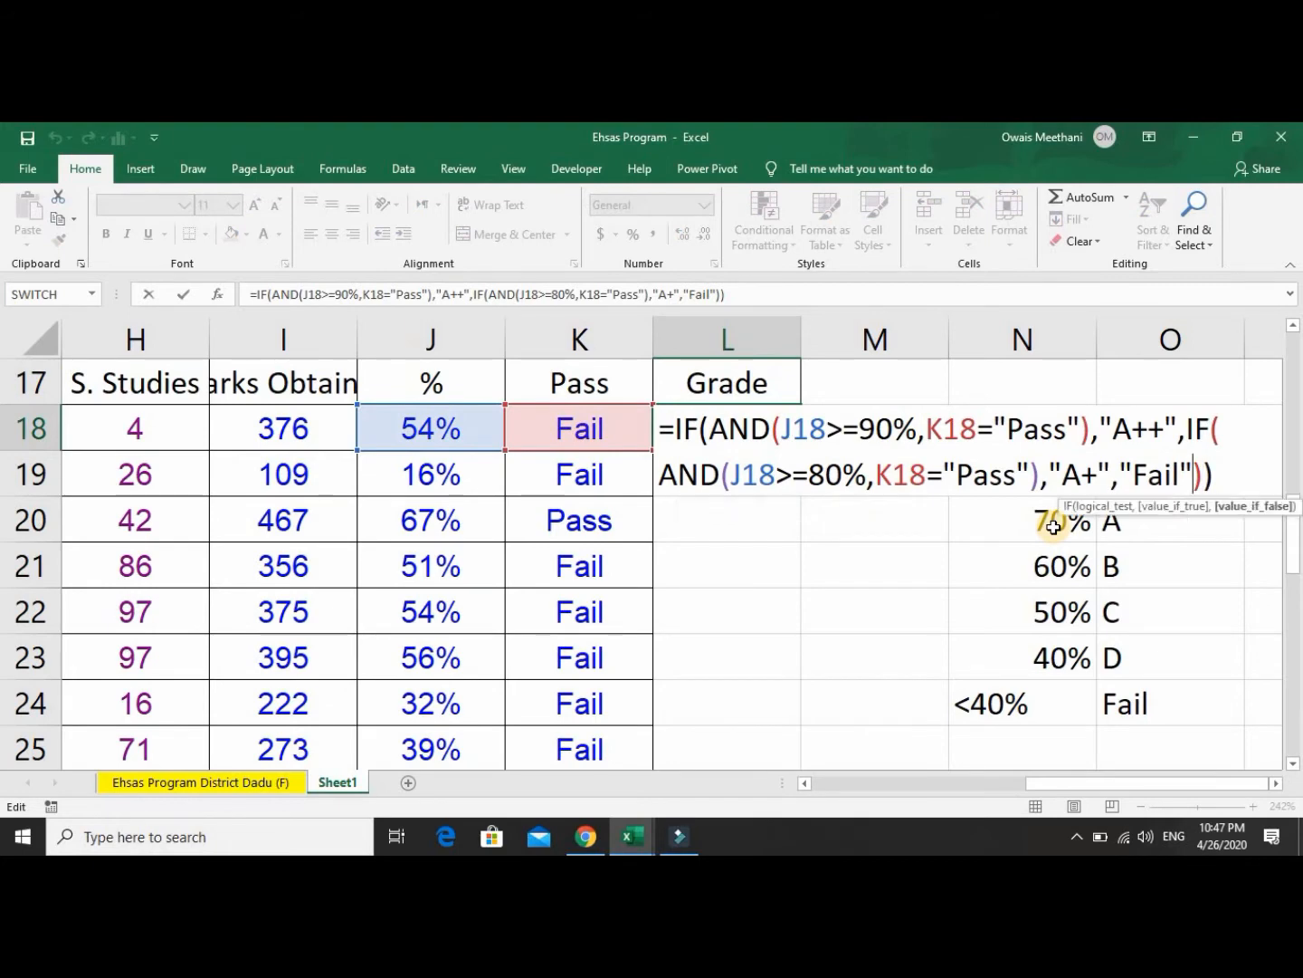
key(Left)
key(Left)
key(Left)
key(Left)
key(Left)
key(Left)
key(Left)
key(Left)
key(shift+Left)
key(shift+Left)
key(shift+Left)
key(shift+Left)
key(shift+Left)
key(shift+Left)
key(shift+Left)
key(shift+Left)
key(shift+Left)
key(shift+Left)
key(shift+Left)
key(shift+Left)
key(shift+Left)
key(shift+Left)
key(shift+Left)
key(shift+Left)
key(shift+Left)
key(shift+Left)
key(shift+Left)
key(shift+Left)
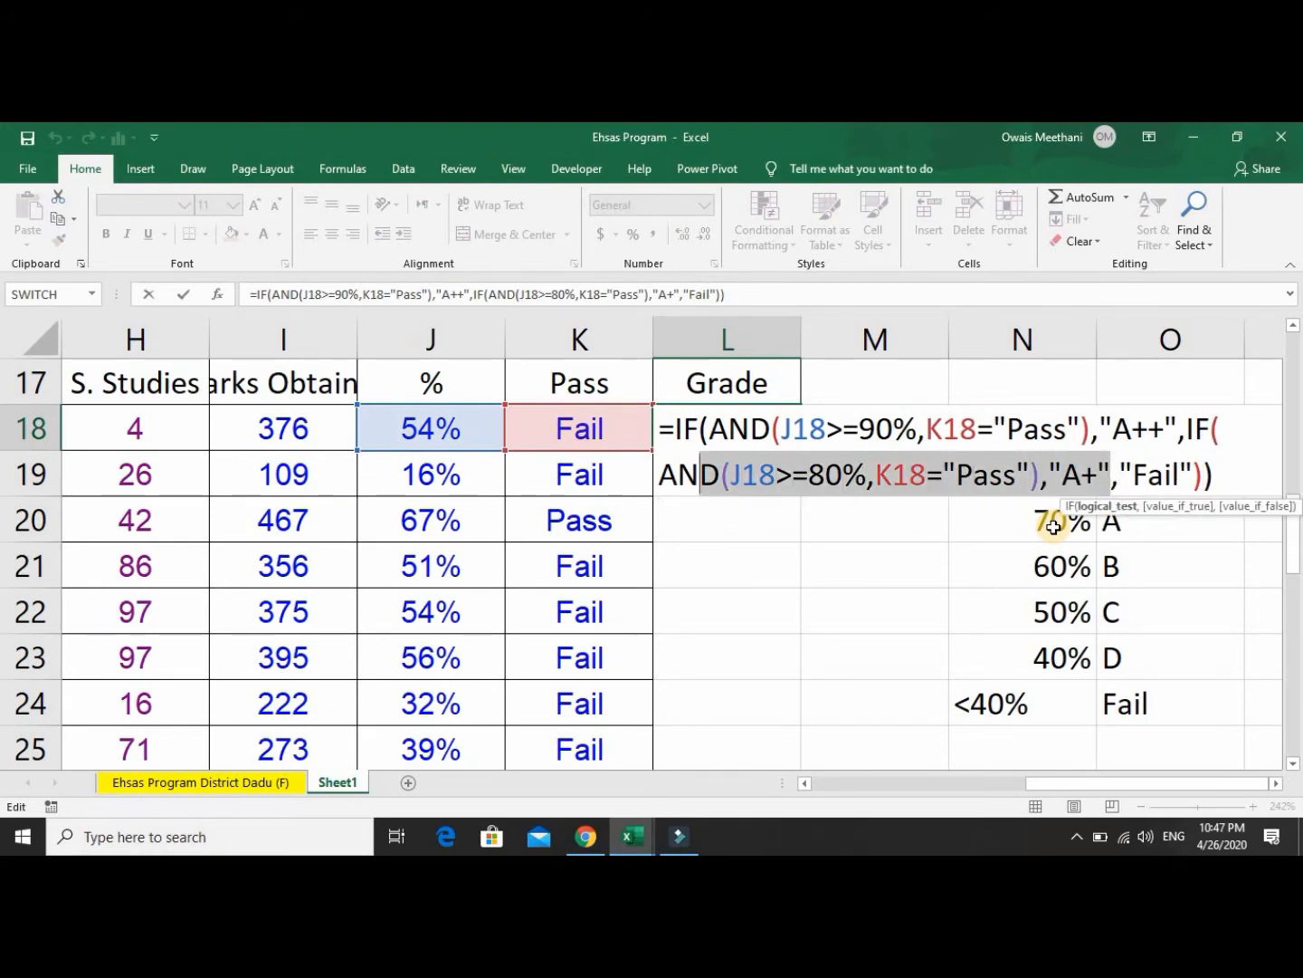
key(shift+Left)
key(shift+Left)
key(shift+Left)
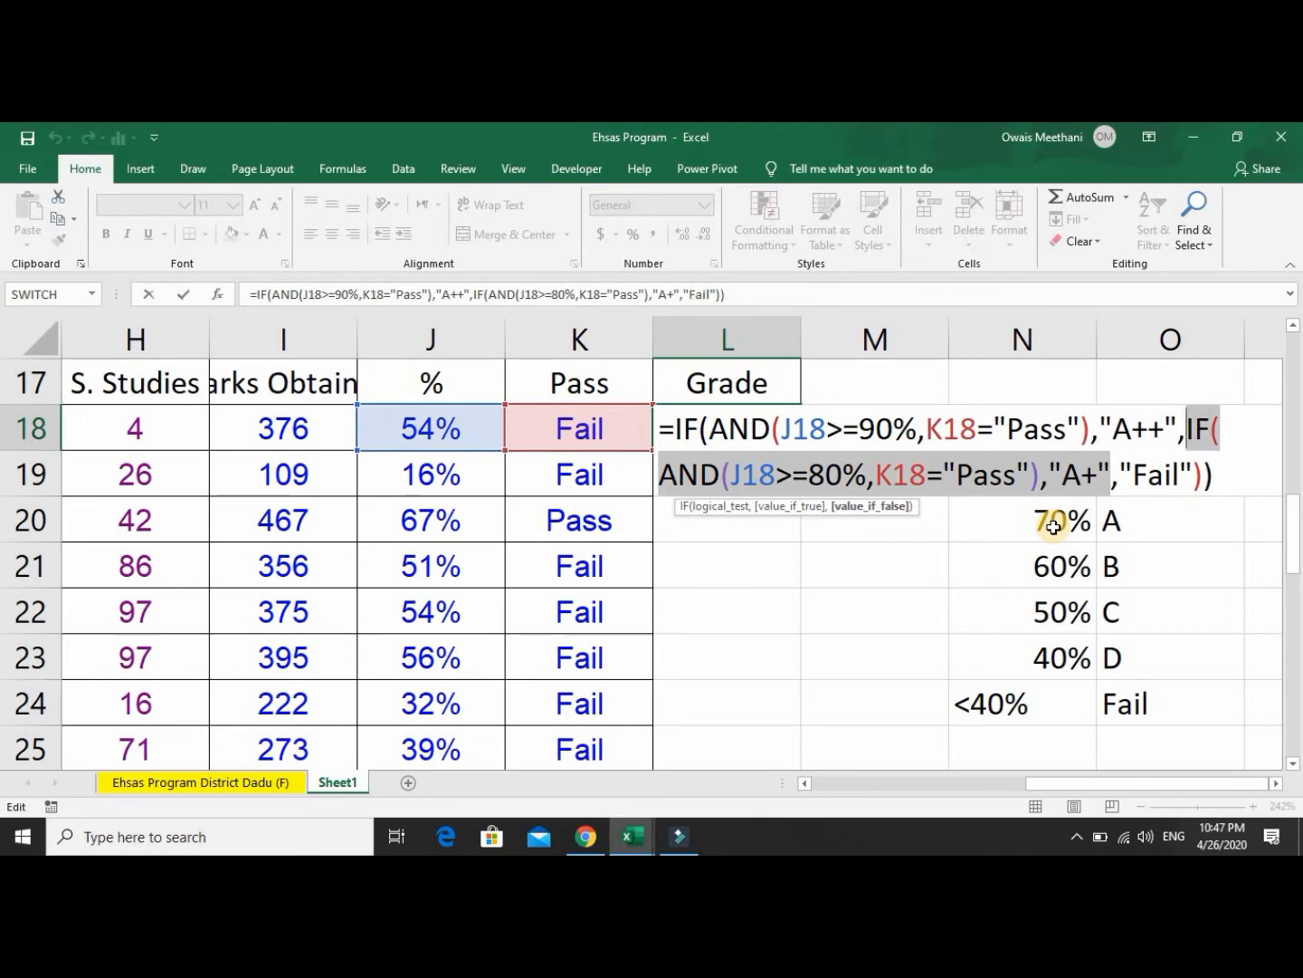
key(shift+Left)
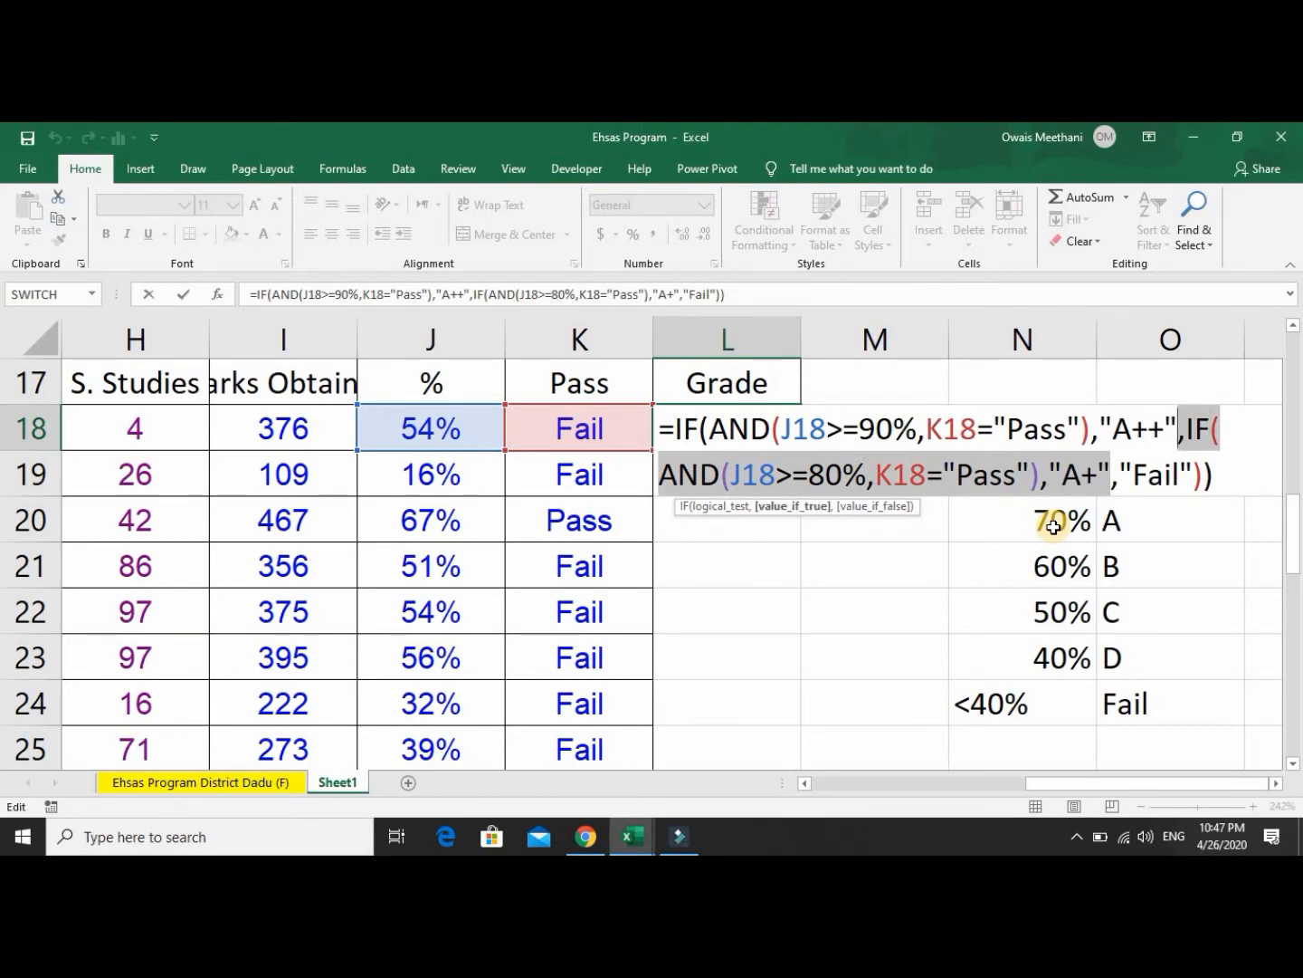
key(ctrl+c)
key(Right)
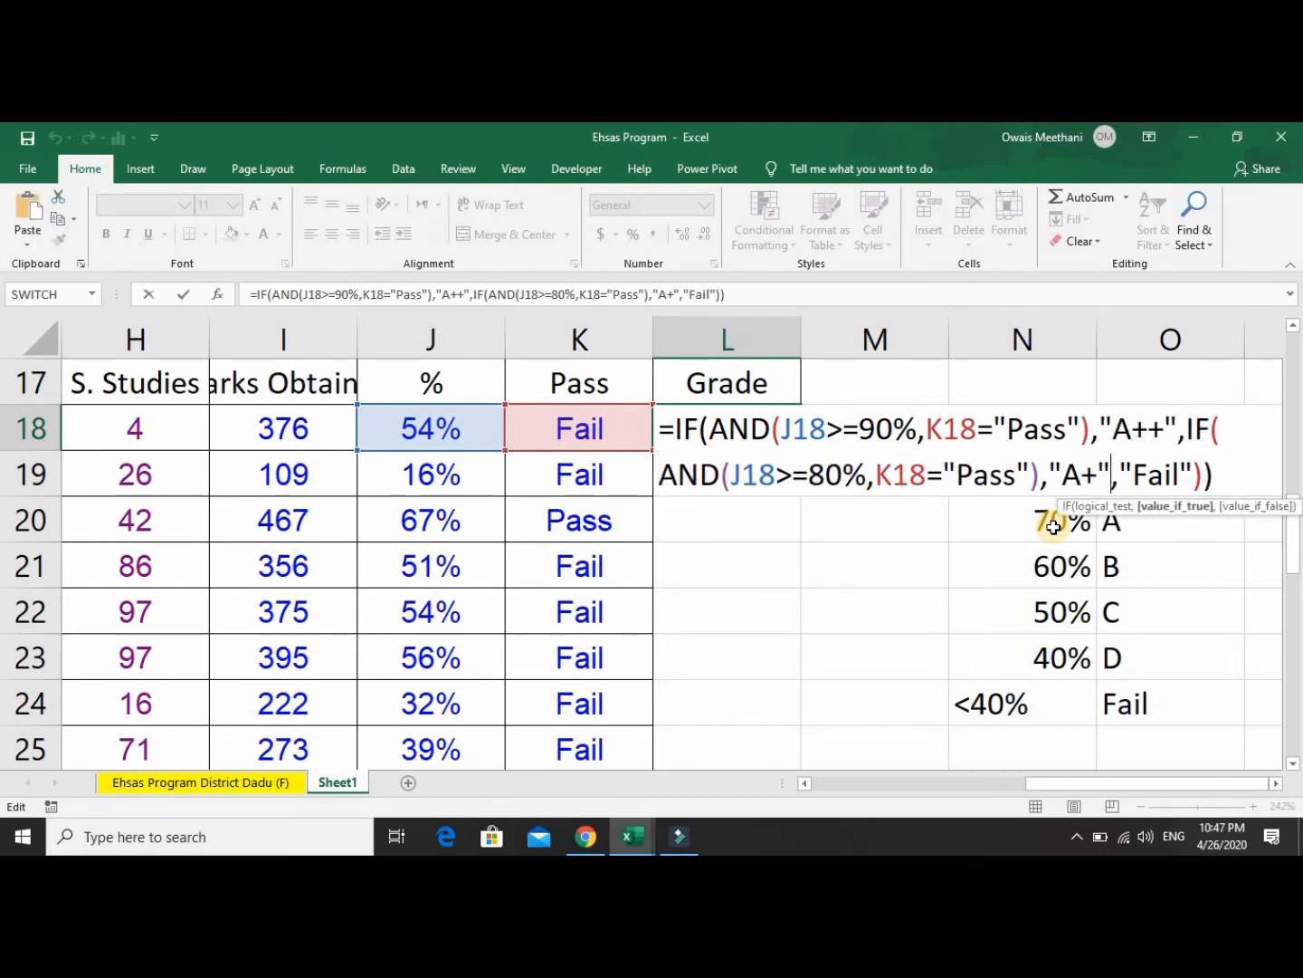
key(ctrl+v)
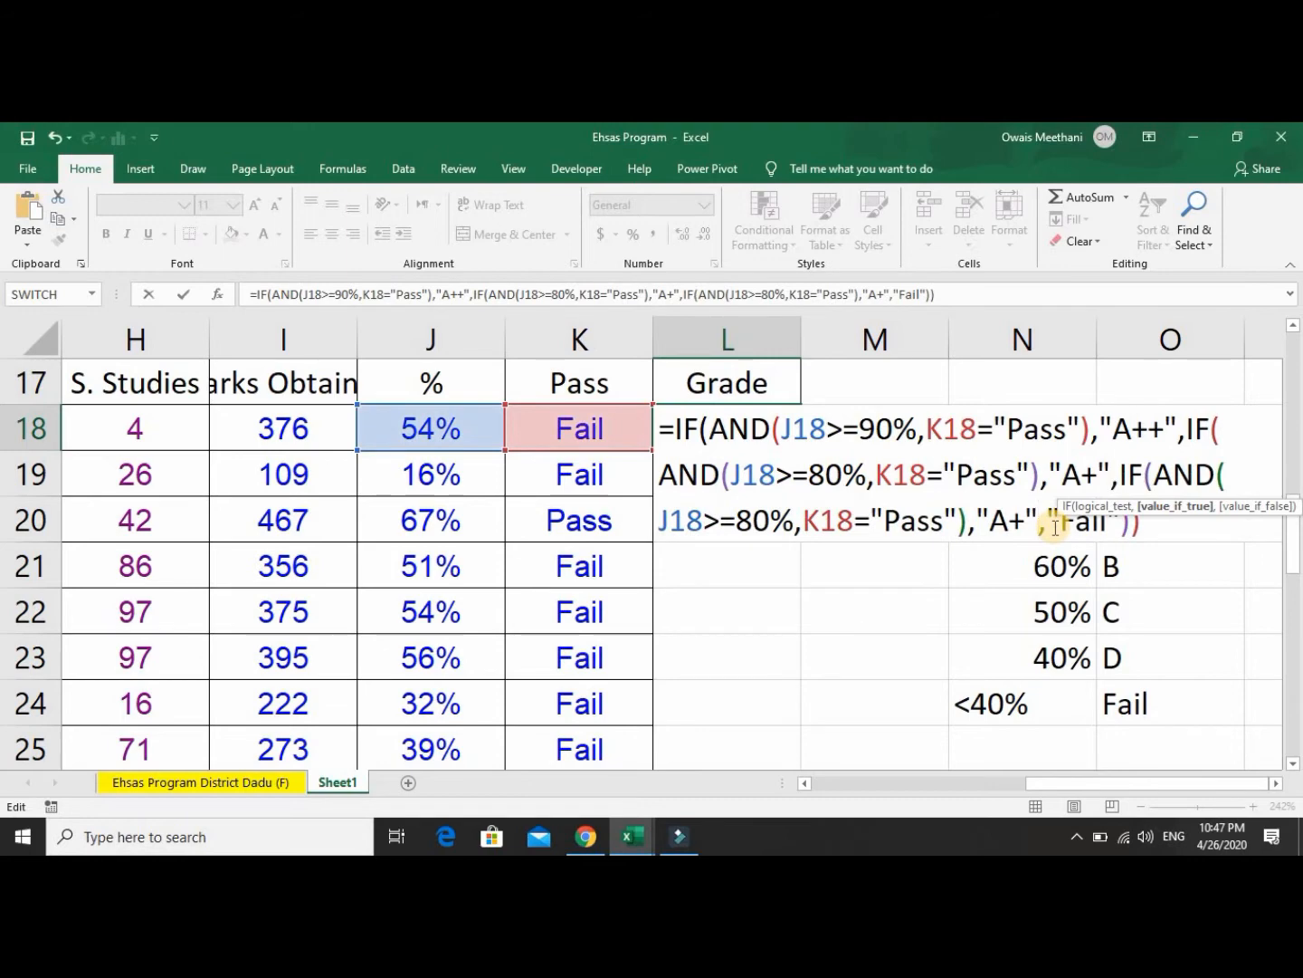
Change the duplicated IF segment's percentage threshold to 70% and its grade to "A".
key(Left)
key(Left)
key(Left)
key(Left)
key(Left)
key(Left)
key(Left)
key(Left)
key(Left)
key(Left)
key(Left)
key(Left)
key(Left)
key(Left)
key(Left)
key(Left)
key(Left)
key(Left)
key(Left)
key(Left)
key(Left)
key(Left)
key(Left)
key(Left)
key(Left)
key(Left)
key(Left)
key(Left)
key(Left)
key(Left)
key(Right)
key(Right)
key(Right)
key(Right)
key(Right)
key(Right)
key(Right)
key(Right)
key(Right)
key(Right)
key(Right)
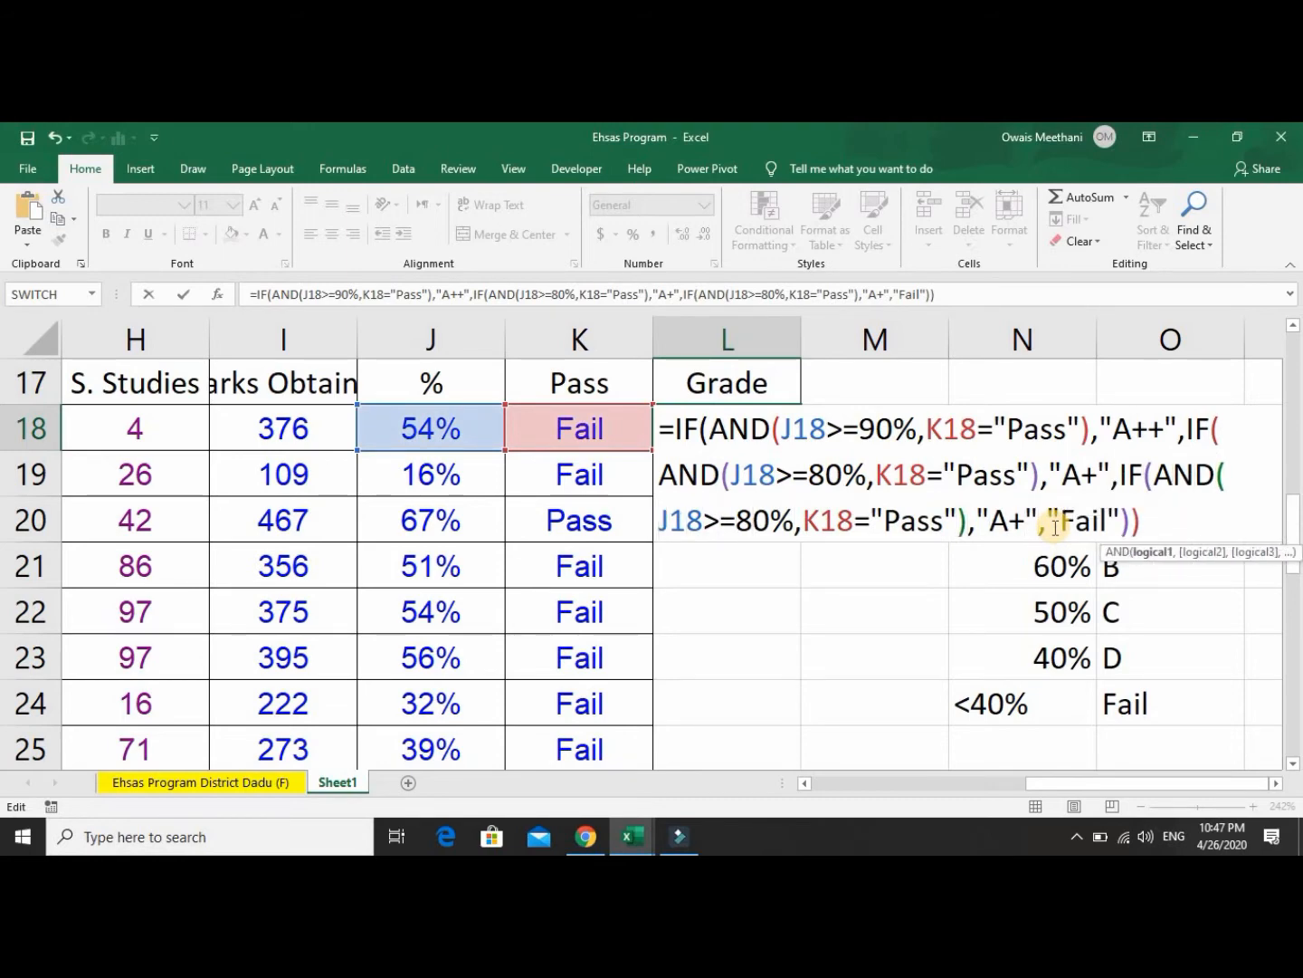
key(BackSpace)
text(7)
key(Right)
key(Right)
key(Right)
key(Right)
key(Right)
key(Right)
key(Right)
key(Right)
key(Right)
key(Right)
key(Right)
key(Right)
key(Right)
key(Right)
key(Right)
key(Right)
key(Right)
key(Right)
key(BackSpace)
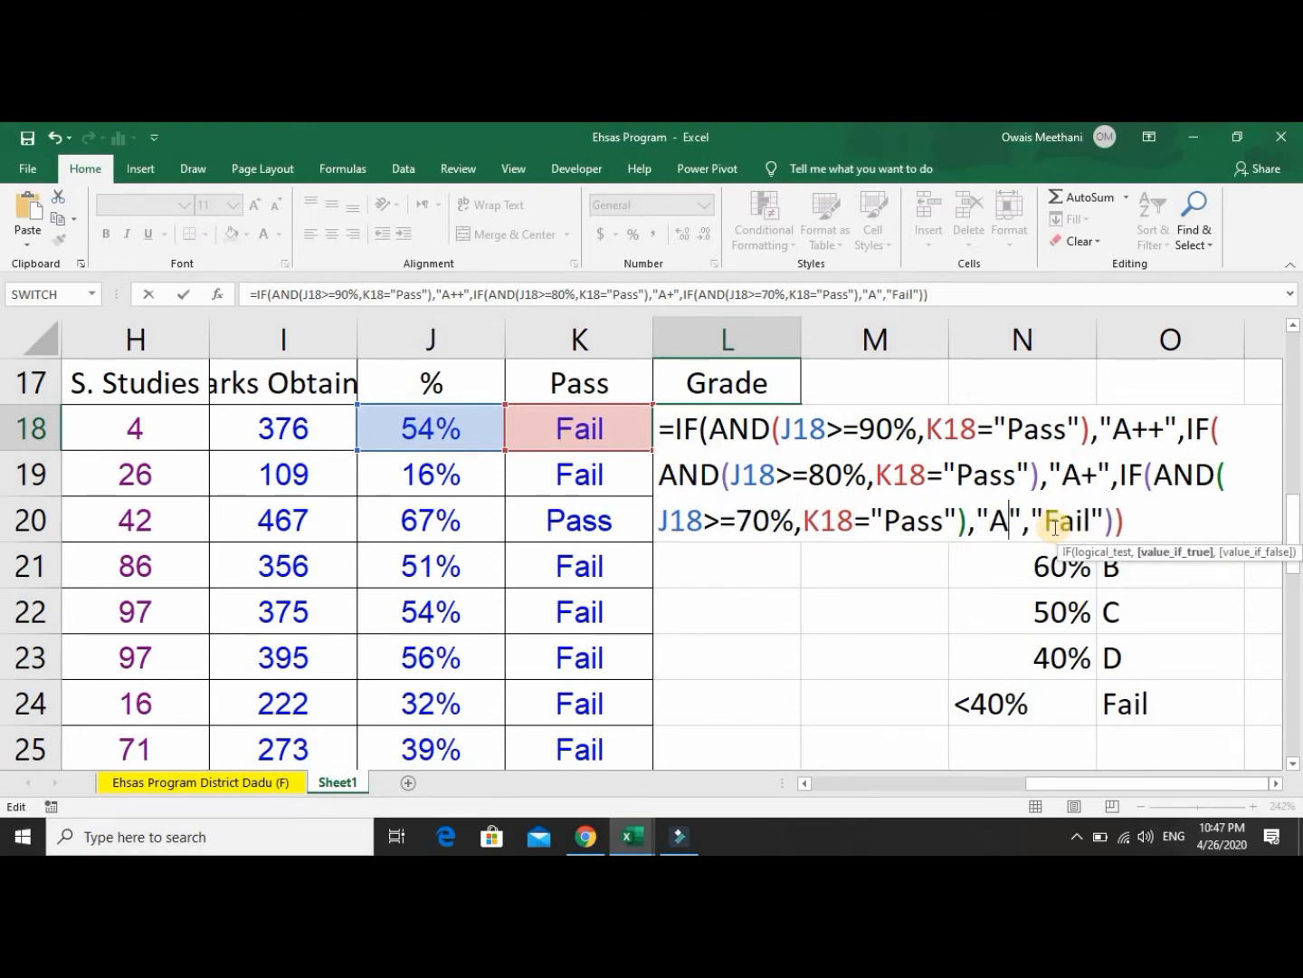
Paste the copied IF segment after the grade "A" in the L18 formula and set its percentage threshold to 60%.
key(Right)
key(Right)
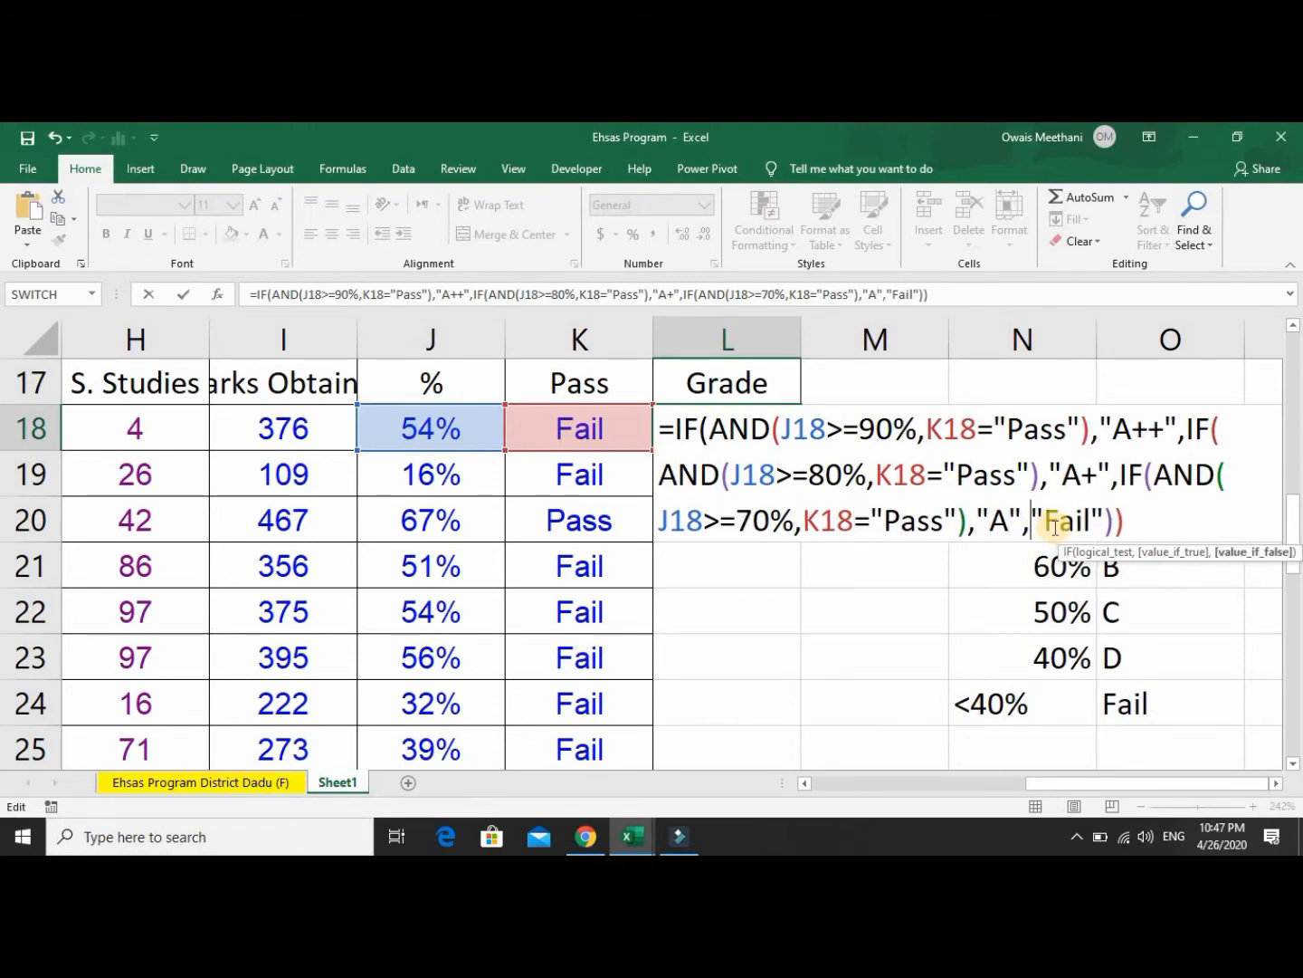
key(ctrl+v)
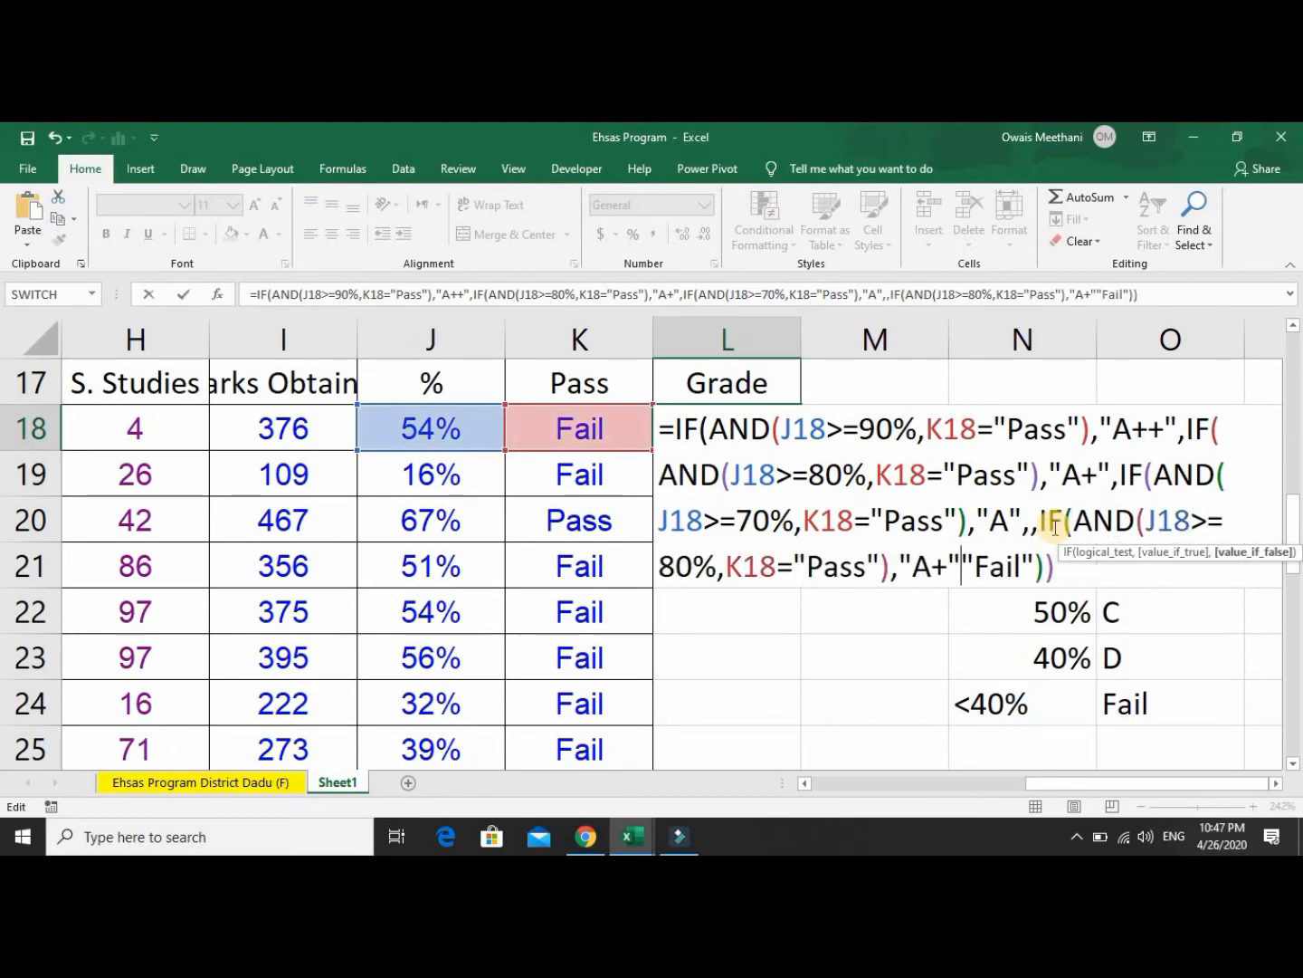
key(Left)
key(Left)
key(Left)
key(Left)
key(Left)
key(Left)
key(Left)
key(Left)
key(Left)
key(Left)
key(Left)
key(Left)
key(Left)
key(Left)
key(Left)
key(Left)
key(Left)
key(Left)
key(Left)
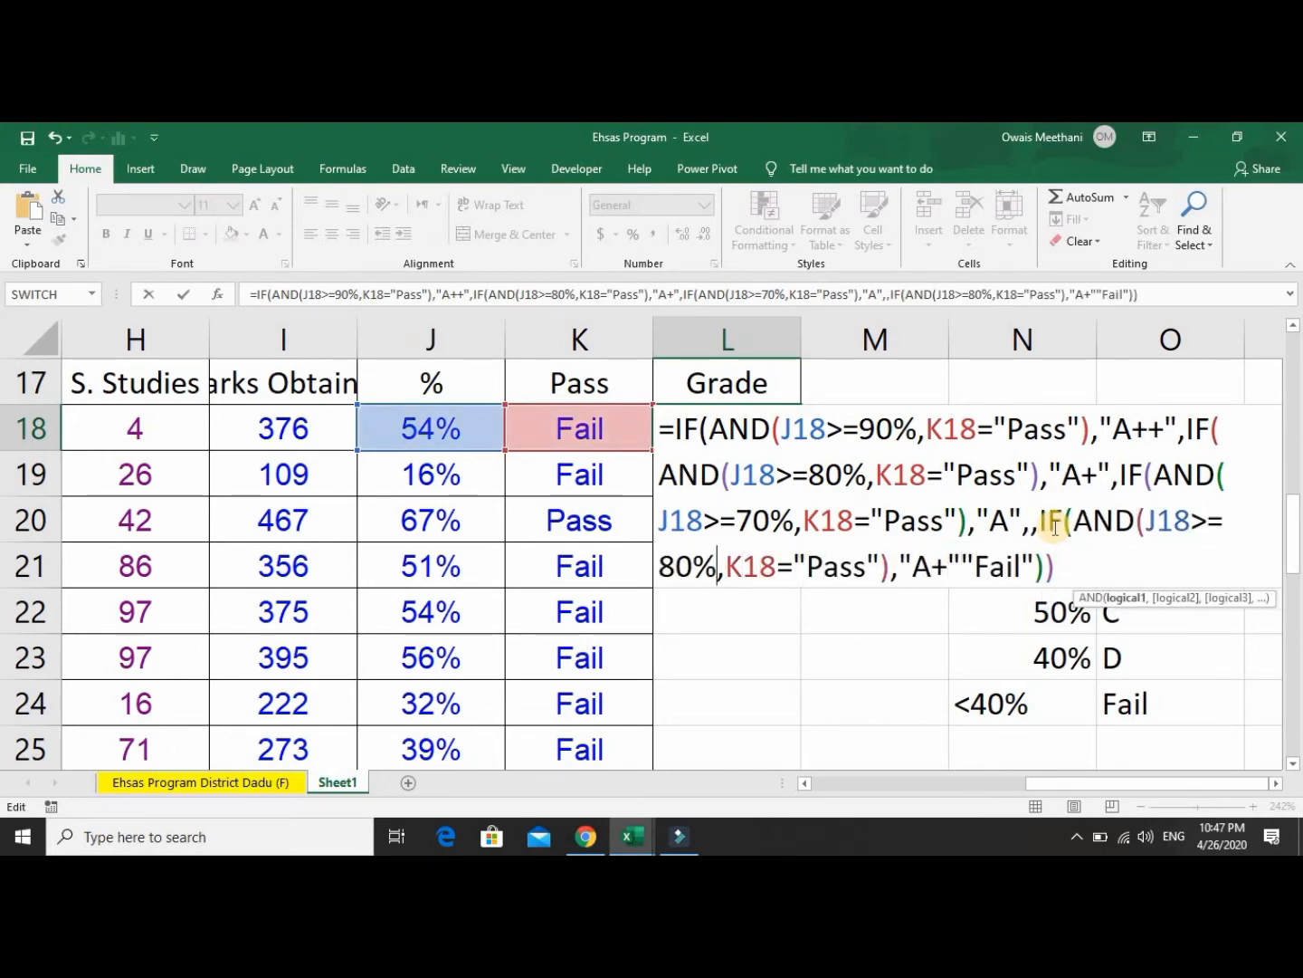
key(BackSpace)
text(6)
Change the grade returned by the 60% IF segment to "B".
key(Right)
key(Right)
key(Right)
key(Right)
key(Right)
key(Right)
key(Right)
key(Right)
key(Right)
key(Right)
key(Right)
key(Right)
key(Right)
key(Right)
key(Right)
key(Right)
key(Right)
key(Right)
key(BackSpace)
key(BackSpace)
text(B)
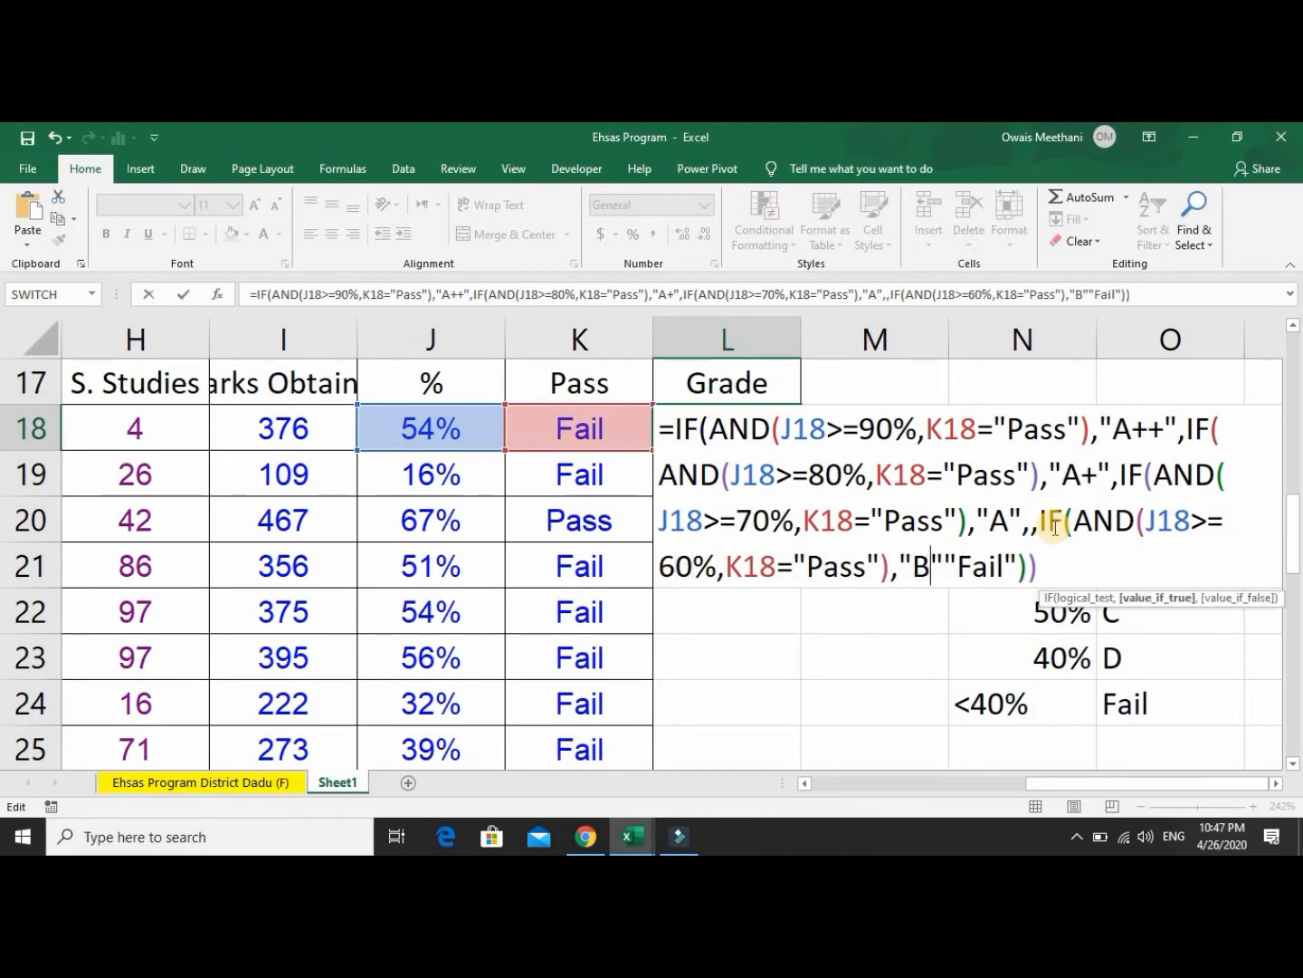
Paste the copied IF segment after the grade "B" and set its percentage threshold to 50%.
key(Right)
key(ctrl+v)
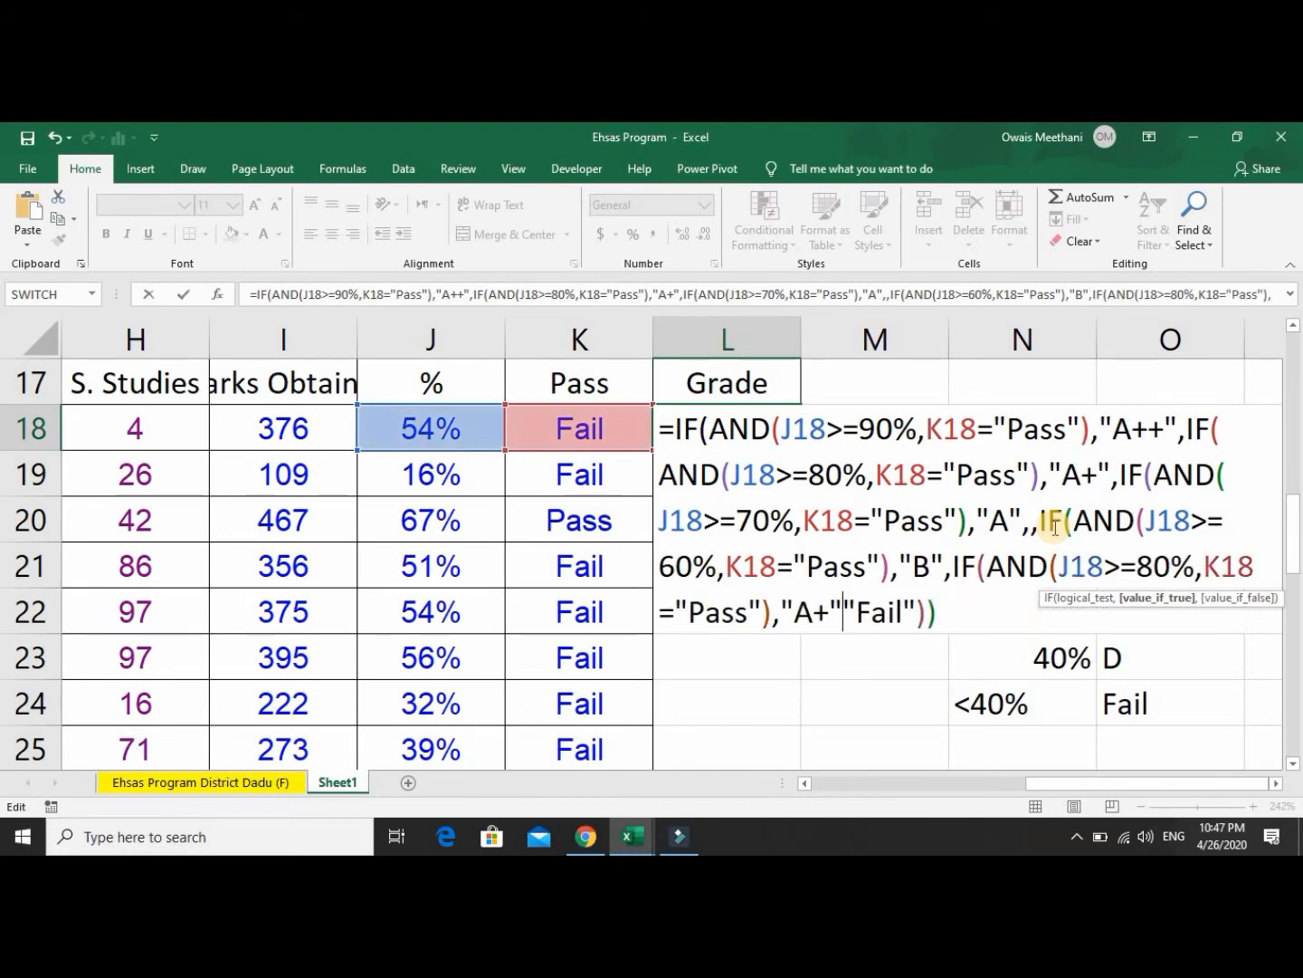
key(Left)
key(Left)
key(Left)
key(Left)
key(Left)
key(Left)
key(Left)
key(Left)
key(Left)
key(Left)
key(Left)
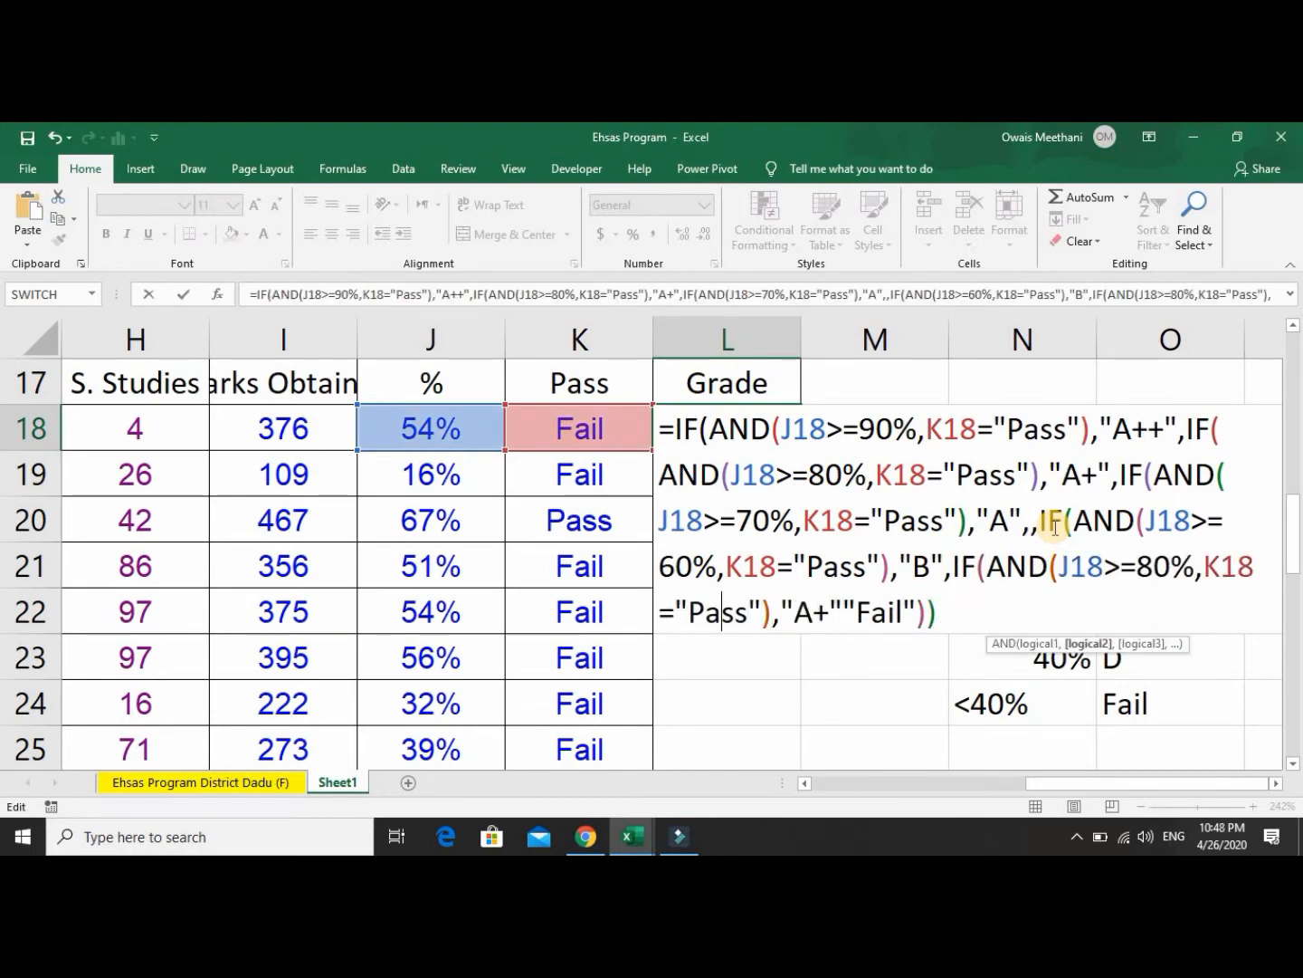
key(Left)
key(Left)
key(Left)
key(Left)
key(Left)
key(Left)
key(Left)
key(Left)
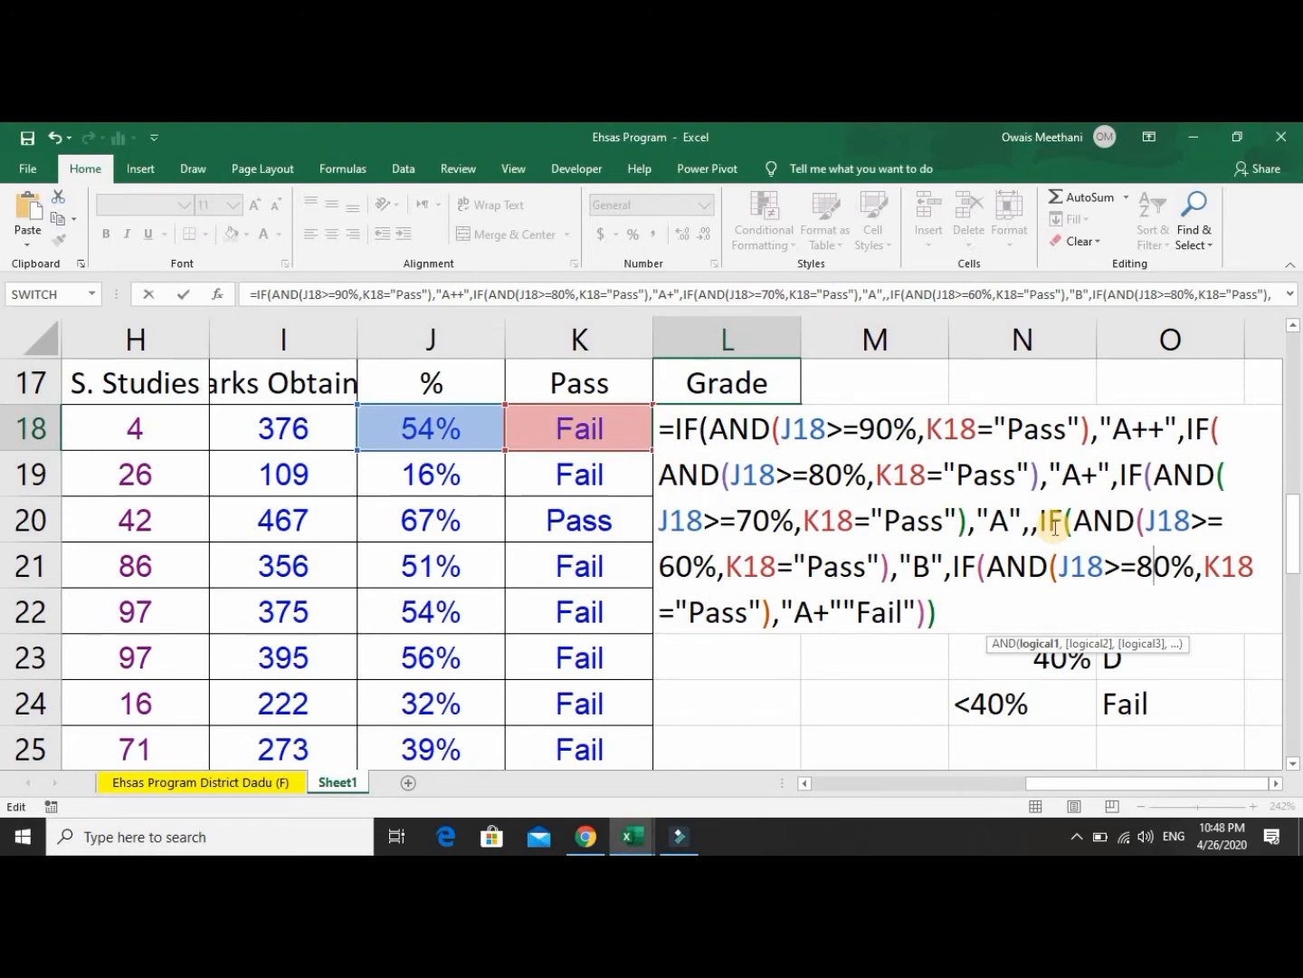
key(Delete)
text(5)
Change the grade returned by the 50% IF segment to "C".
key(Right)
key(Right)
key(Right)
key(Right)
key(Right)
key(Right)
key(Right)
key(Right)
key(Right)
key(Right)
key(Right)
key(Right)
key(Right)
key(Right)
key(Right)
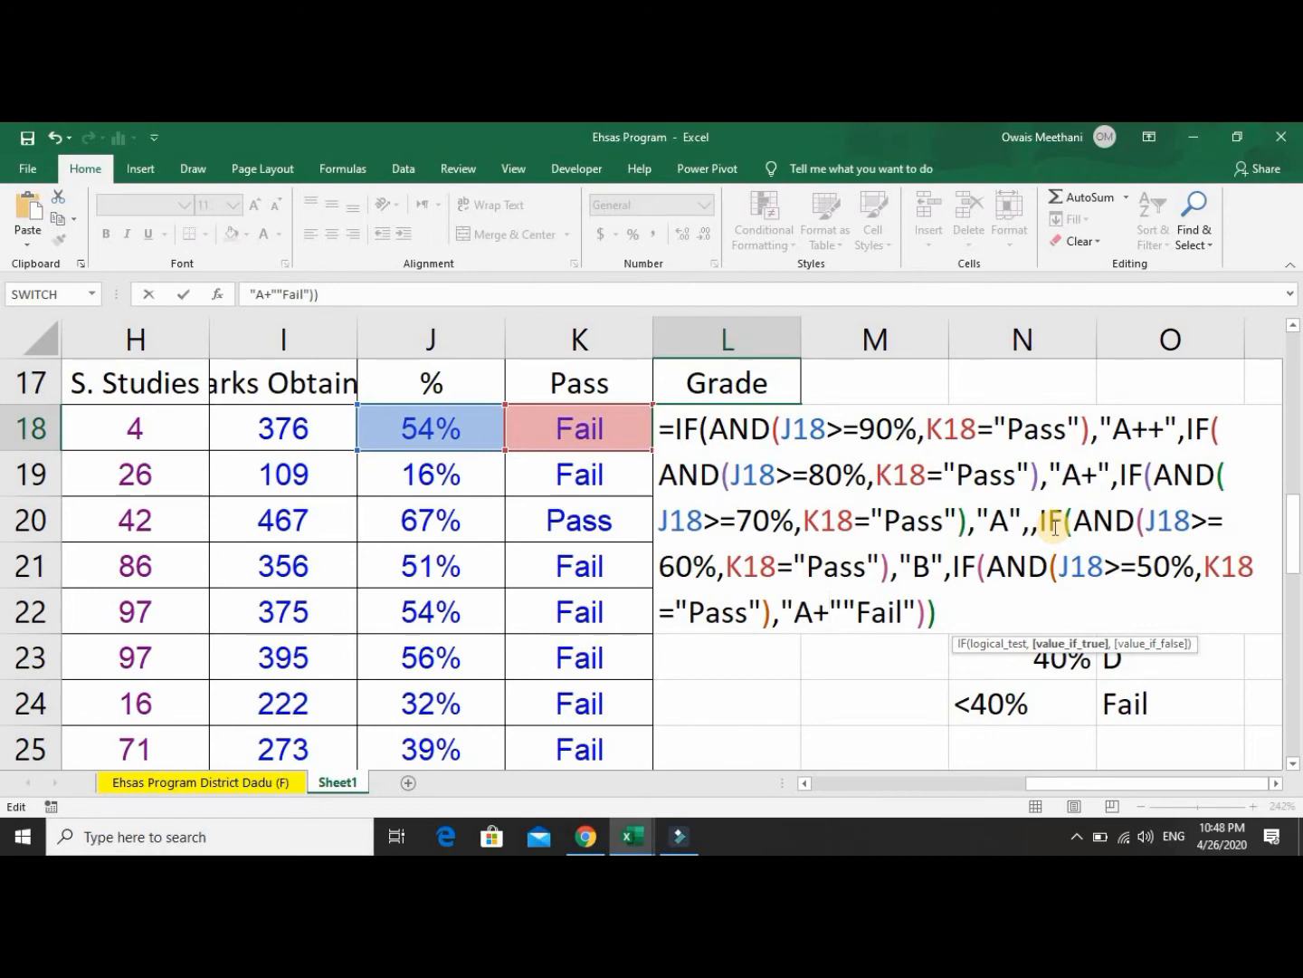
key(BackSpace)
key(BackSpace)
text(C)
Paste the copied IF segment after the grade "C" and set its percentage threshold to 50%.
key(Right)
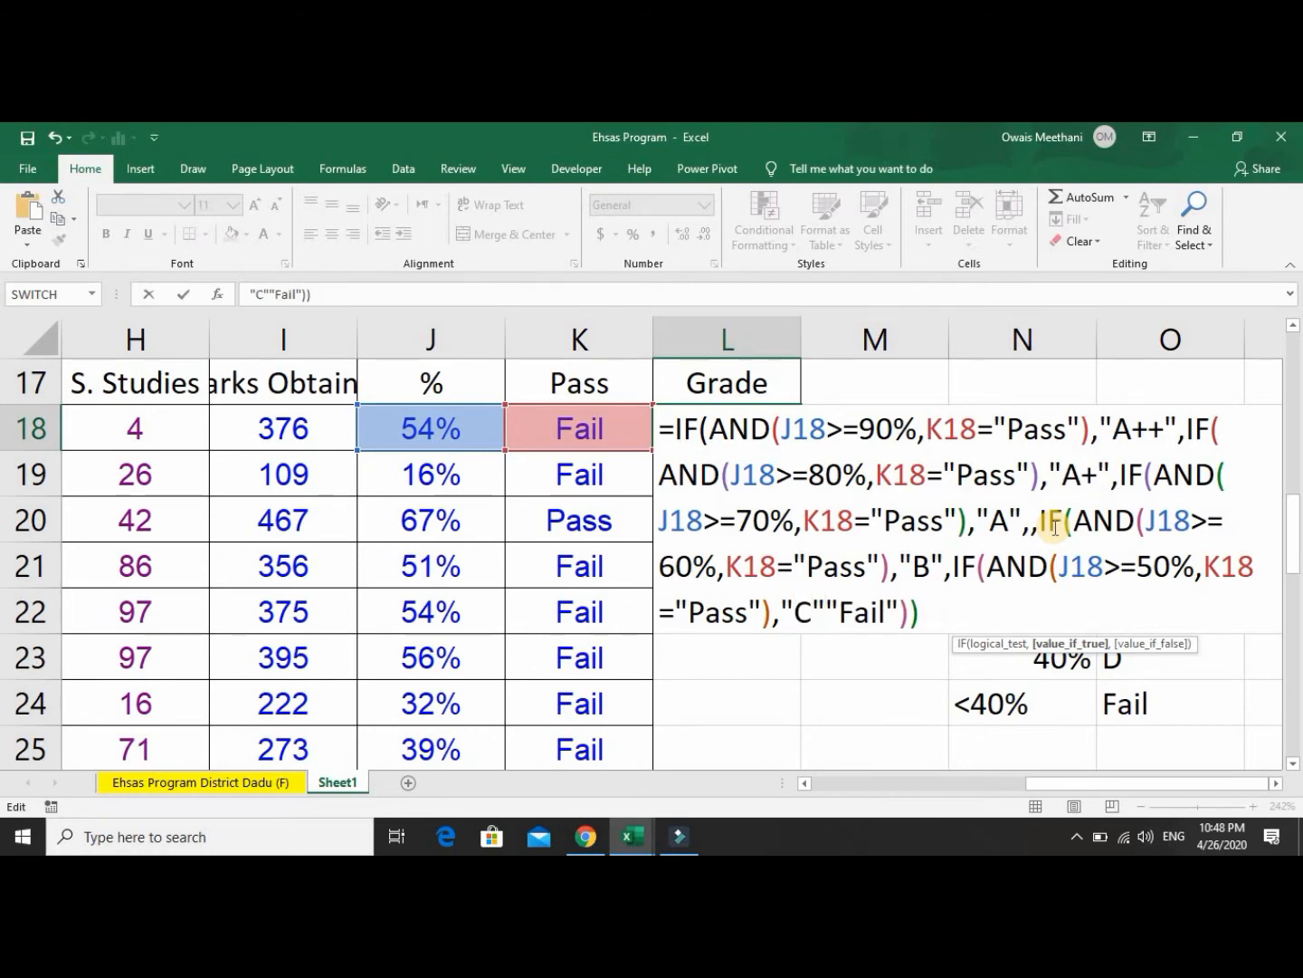
text(,IF(AND(J18>=80%,K18="Pass"),"A+")
key(Left)
key(Left)
key(Left)
key(Left)
key(Left)
key(Left)
key(Left)
key(Left)
key(Left)
key(Left)
key(Left)
key(Left)
key(Left)
key(Left)
key(Left)
key(Left)
key(Left)
key(Left)
key(Left)
key(Left)
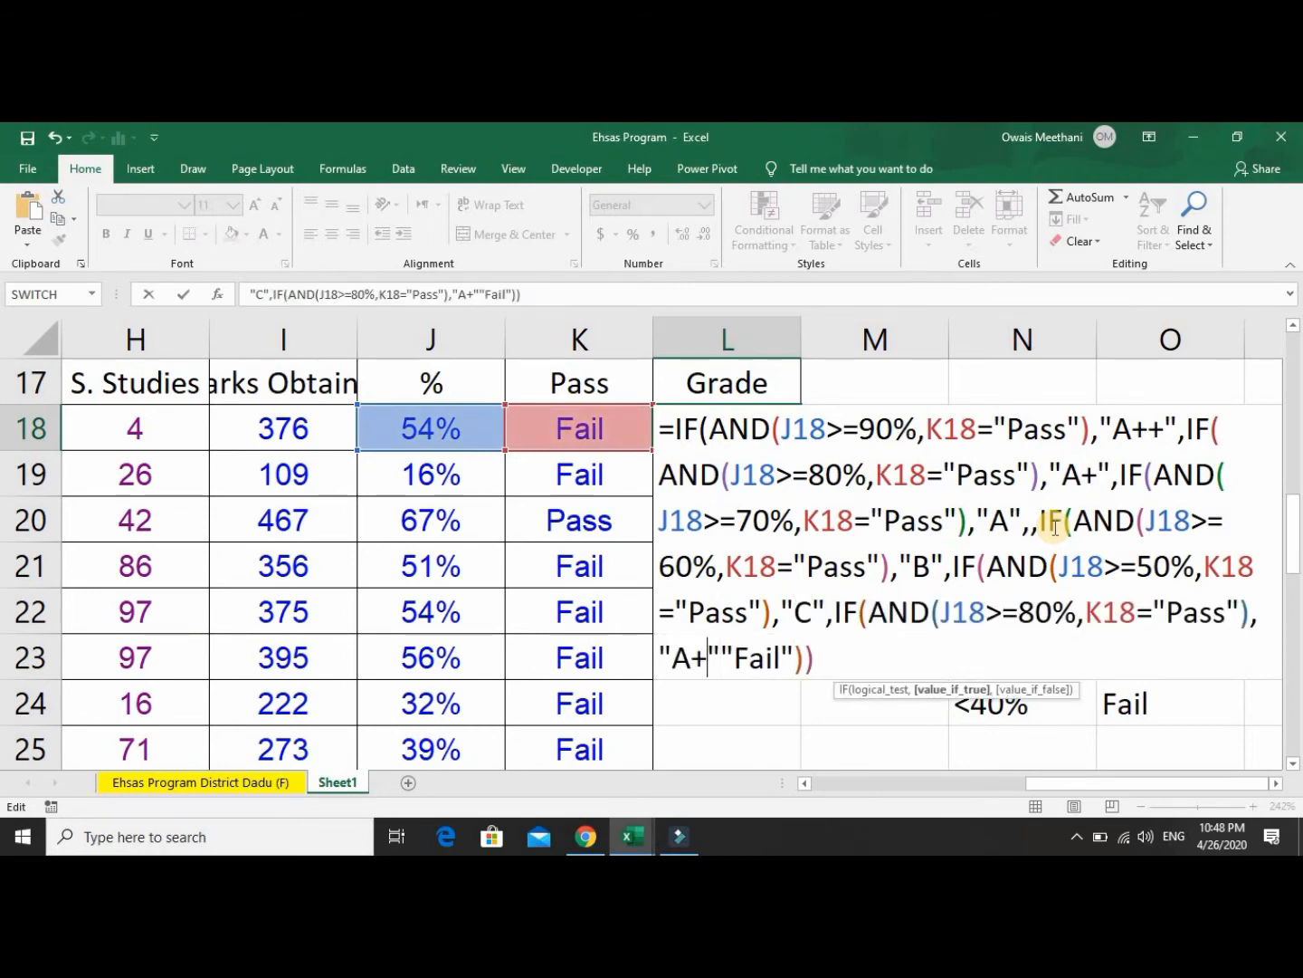
key(Right)
key(BackSpace)
text(5)
Change the last IF segment's grade to "D" and separate it from "Fail" with a comma.
key(Right)
key(Right)
key(Right)
key(Right)
key(Right)
key(Right)
key(Right)
key(Right)
key(Right)
key(Right)
key(Right)
key(Right)
key(Right)
key(Right)
key(Right)
key(Right)
key(Right)
key(Right)
key(Right)
key(BackSpace)
key(BackSpace)
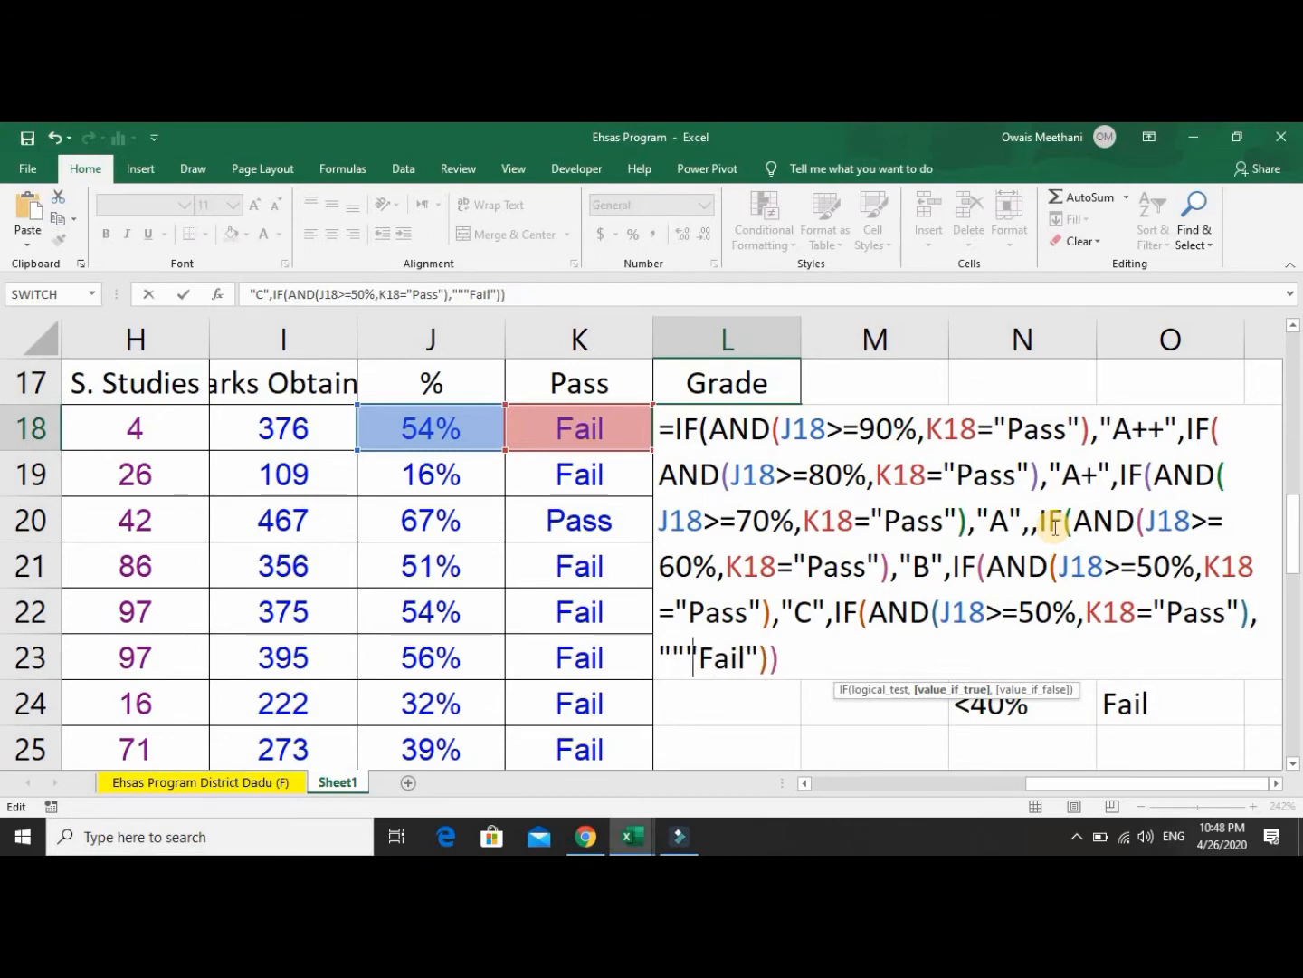
text(D",)
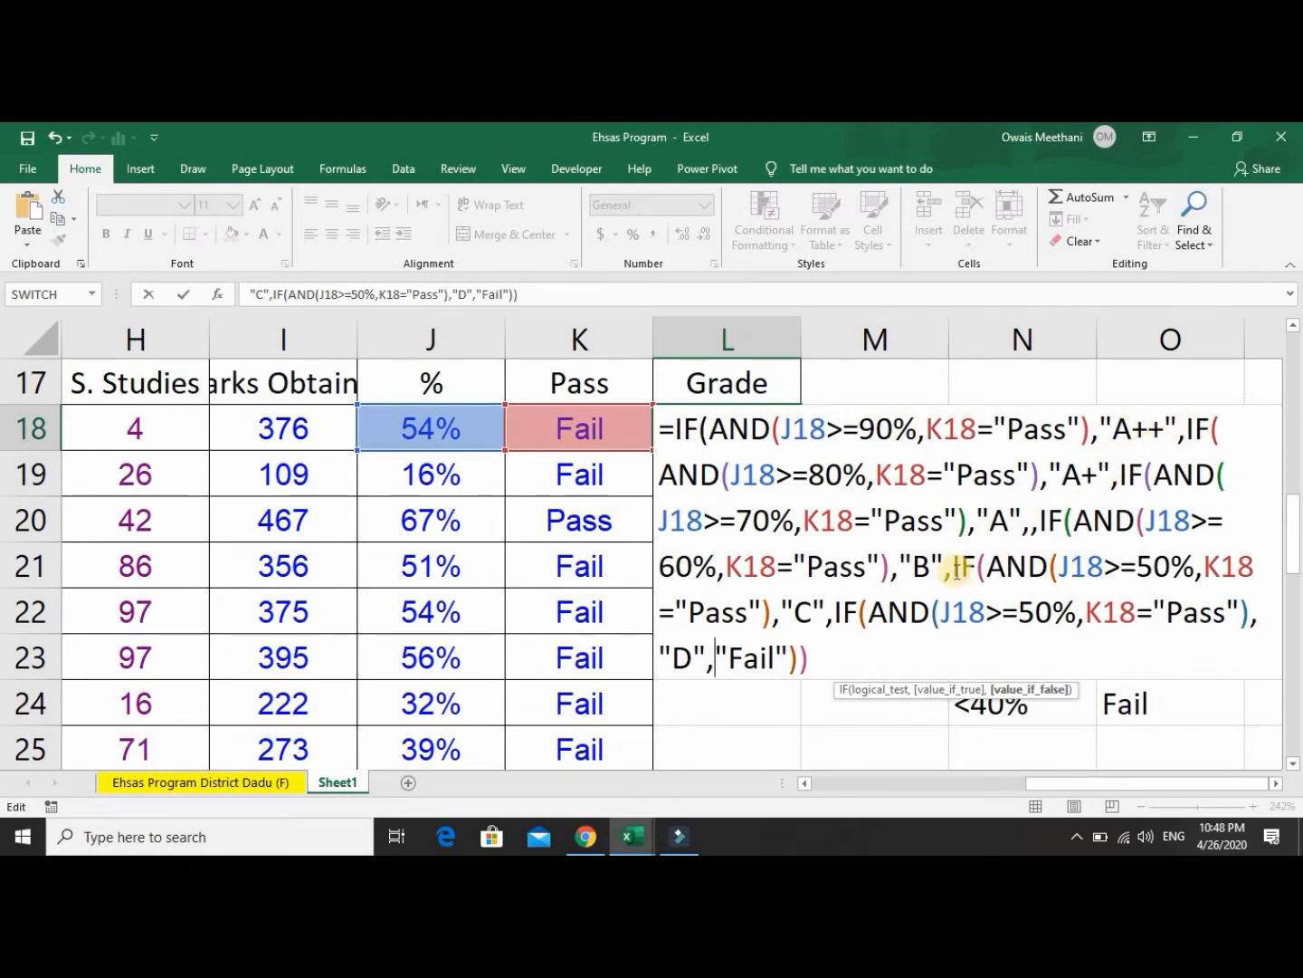
Add four closing parentheses for the nested IFs at the end of the L18 formula and try to commit it.
click(800, 655)
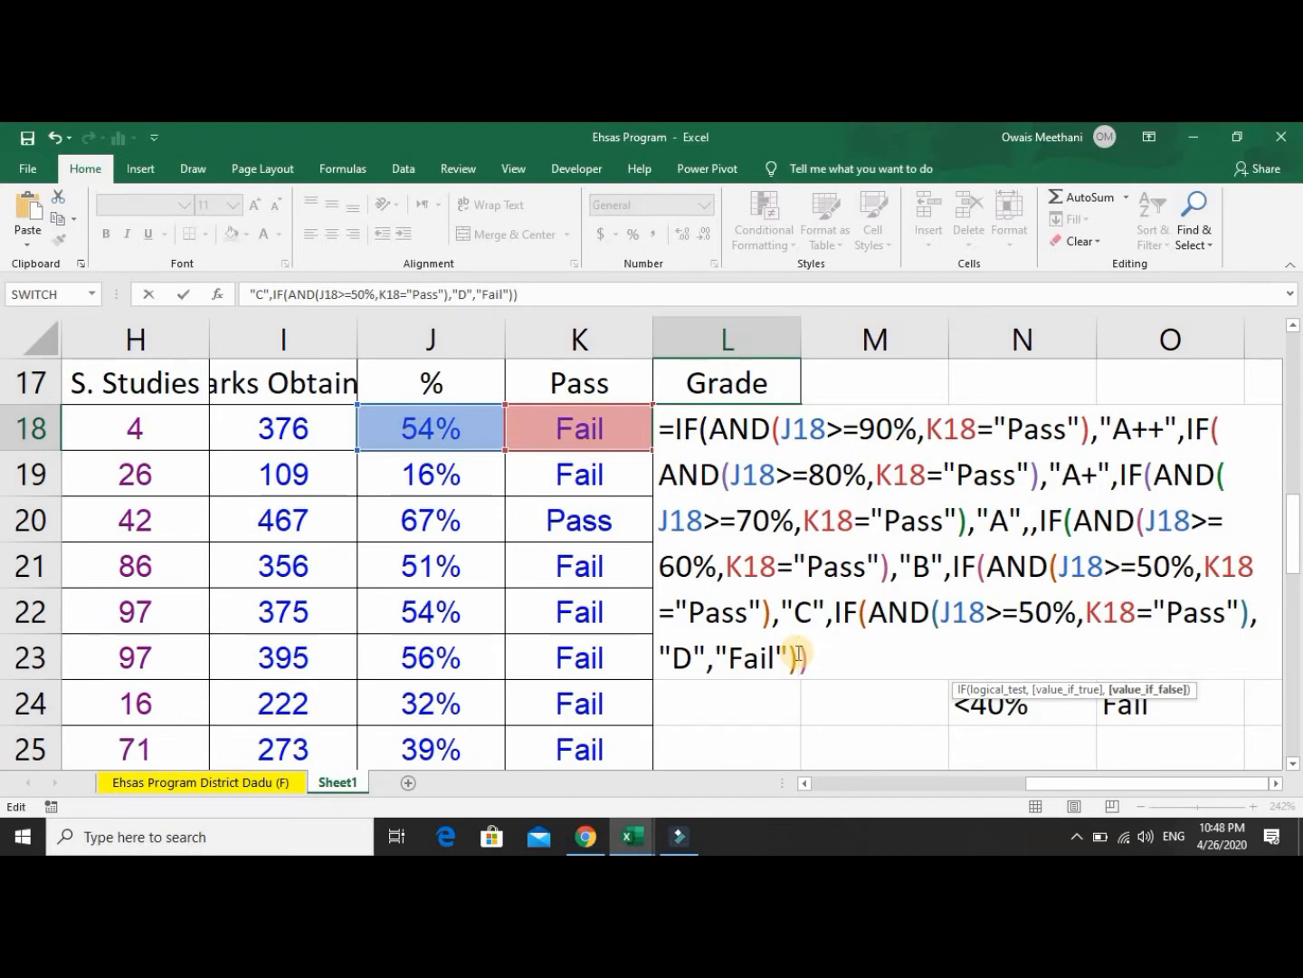
key(Right)
text()))))
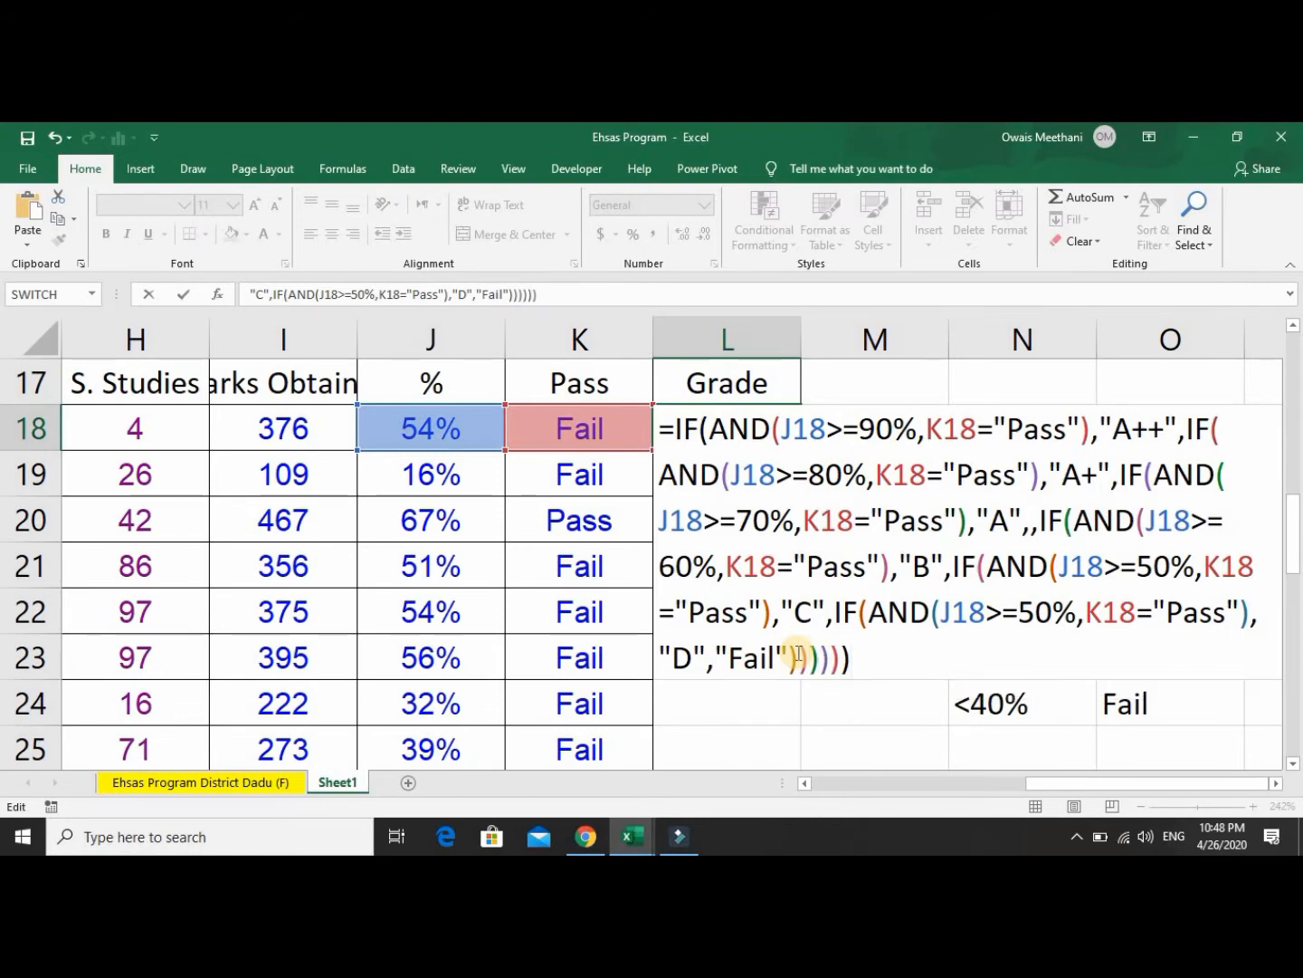
key(Return)
key(Return)
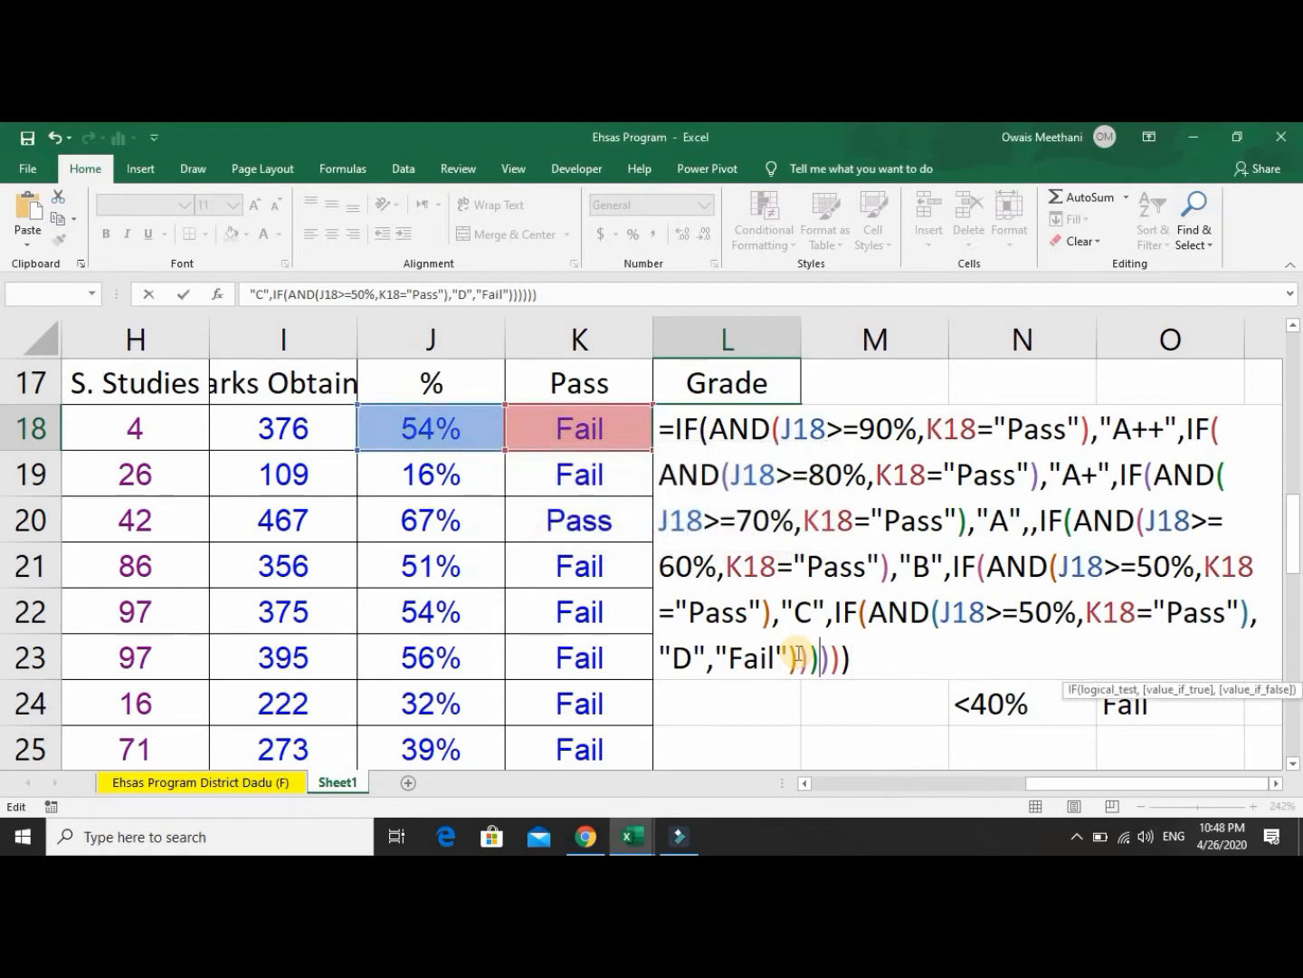
Remove one closing parenthesis from the end of the L18 grade formula and try to commit it.
key(BackSpace)
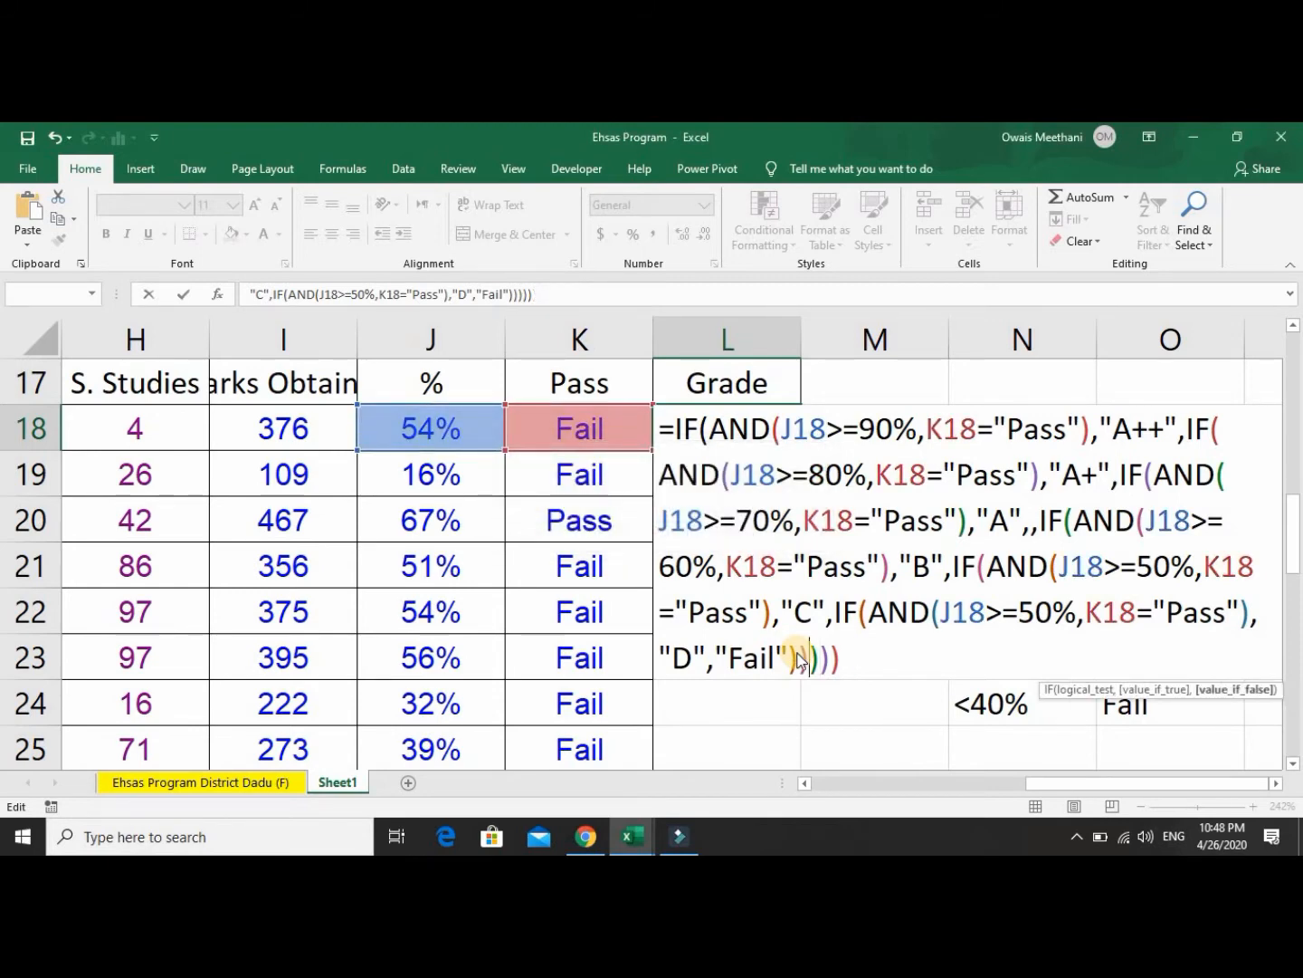
key(Return)
key(Return)
Delete the duplicate comma after the grade "A" in the L18 formula and commit the formula.
key(Left)
key(Left)
key(Left)
key(Left)
key(Left)
key(Left)
key(Left)
key(Left)
key(Left)
key(Left)
key(Left)
key(Left)
key(Left)
key(Left)
key(Left)
key(Left)
key(Left)
key(Left)
key(Left)
key(Left)
key(Left)
key(Left)
key(Left)
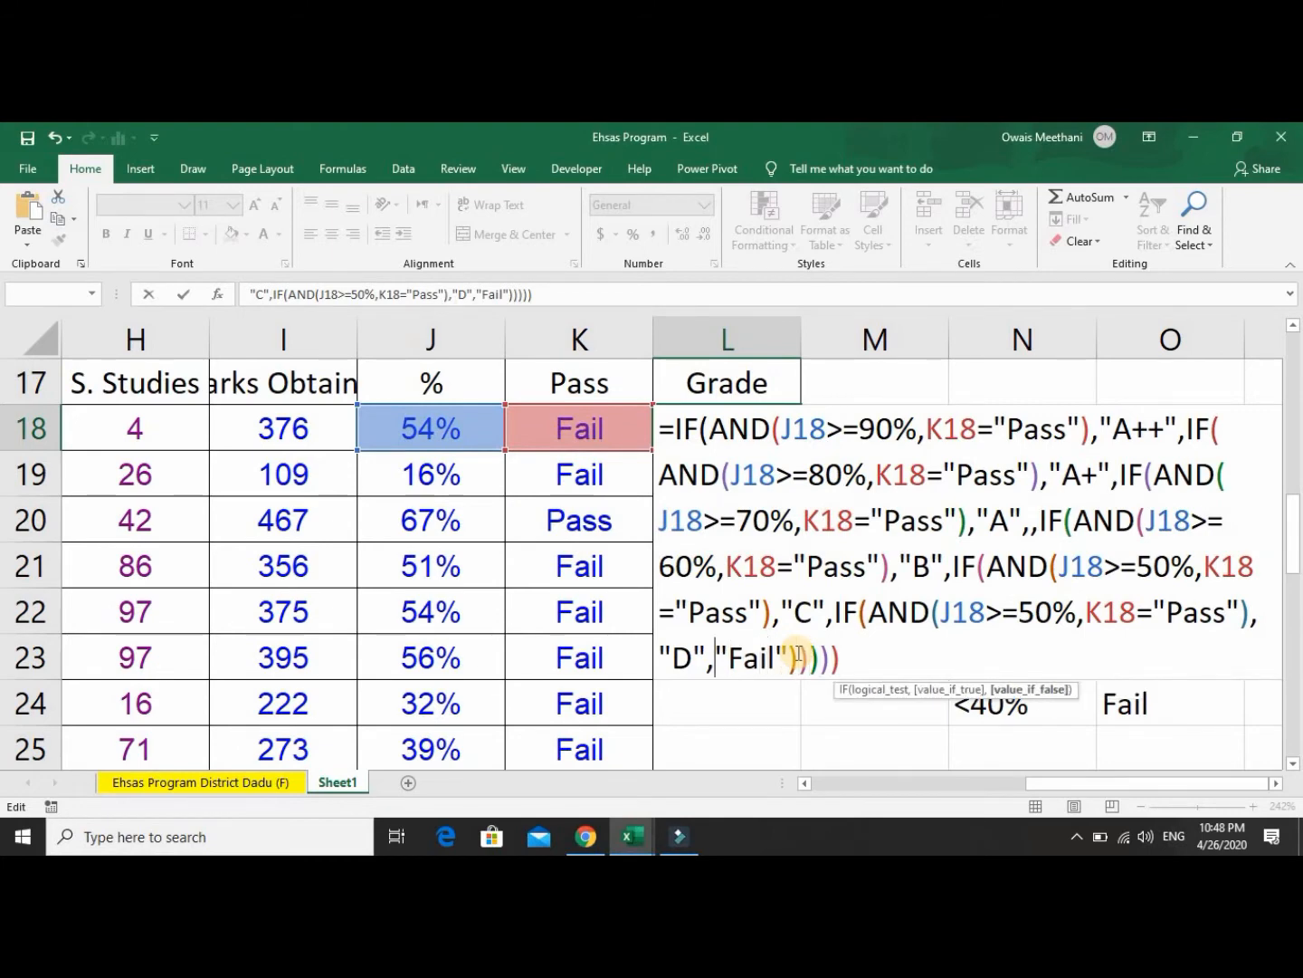
key(Left)
key(Left)
key(Left)
key(Left)
key(Left)
key(Left)
key(Left)
key(Left)
key(Left)
key(Left)
key(Left)
key(Left)
key(Left)
key(Left)
key(Left)
key(Left)
key(Left)
key(Left)
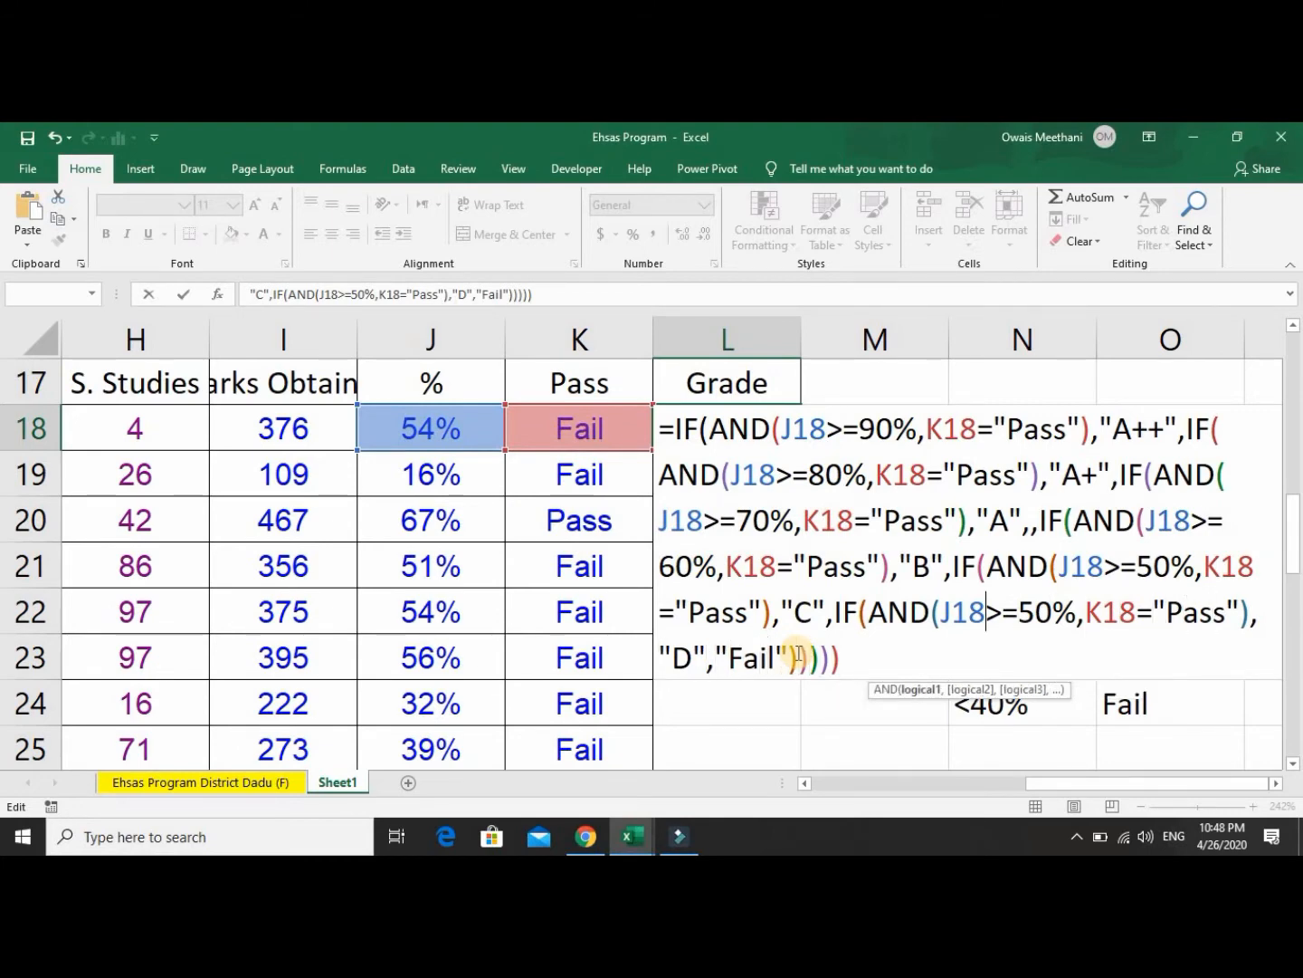
key(Left)
key(Left)
key(Left)
key(Left)
key(Left)
key(Left)
key(Left)
key(Left)
key(Left)
key(Left)
key(Left)
key(Left)
key(Left)
key(Left)
key(Left)
key(Left)
key(Left)
key(Left)
key(Left)
key(Left)
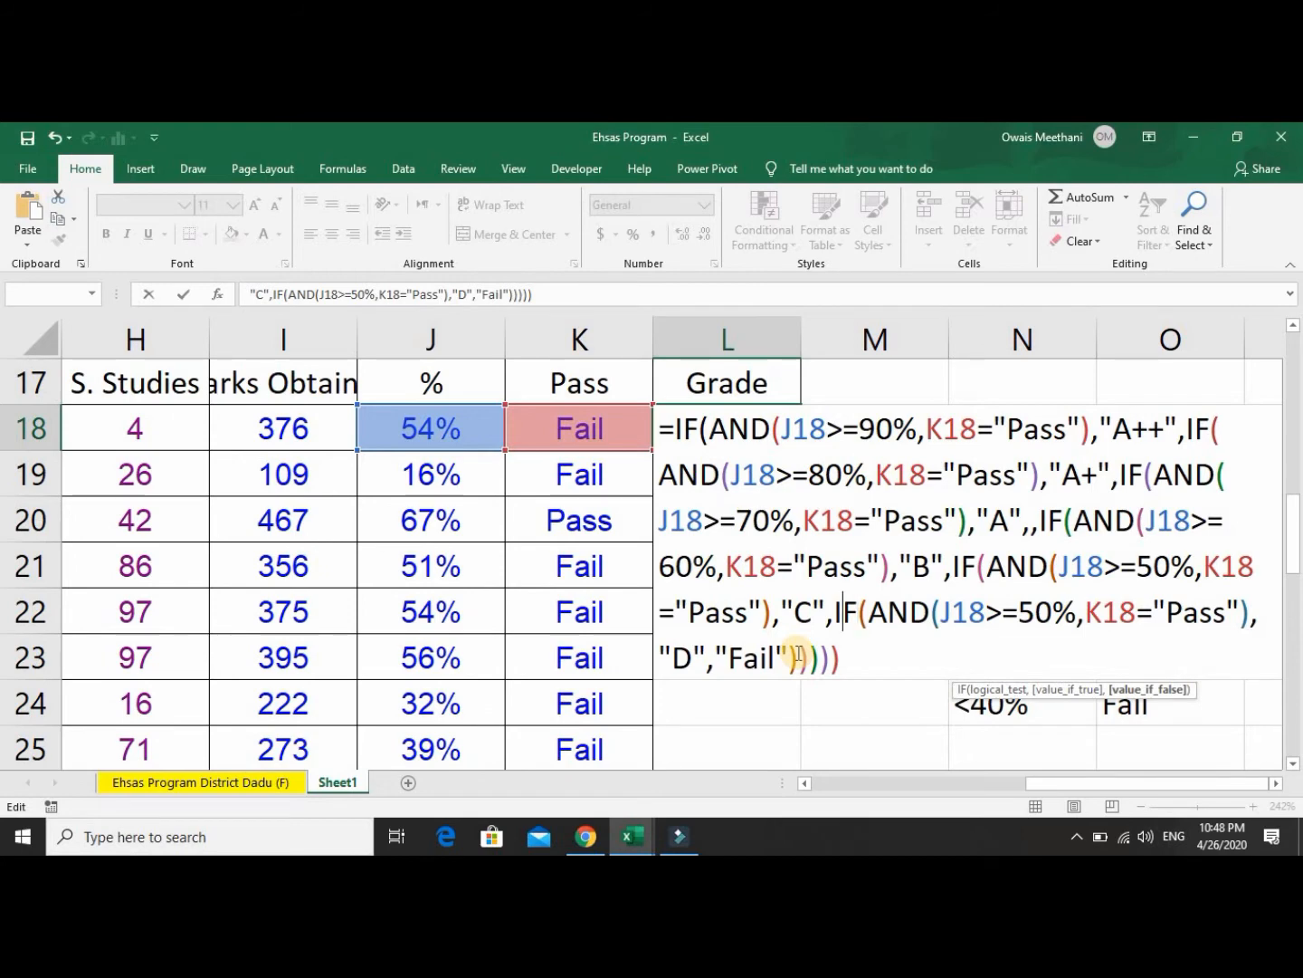
key(Left)
key(Left)
key(Left)
key(Left)
key(Left)
key(Left)
key(Left)
key(Left)
key(Left)
key(Left)
key(Left)
key(Left)
key(Left)
key(Left)
key(Left)
key(Left)
key(Left)
key(Left)
key(Left)
key(Left)
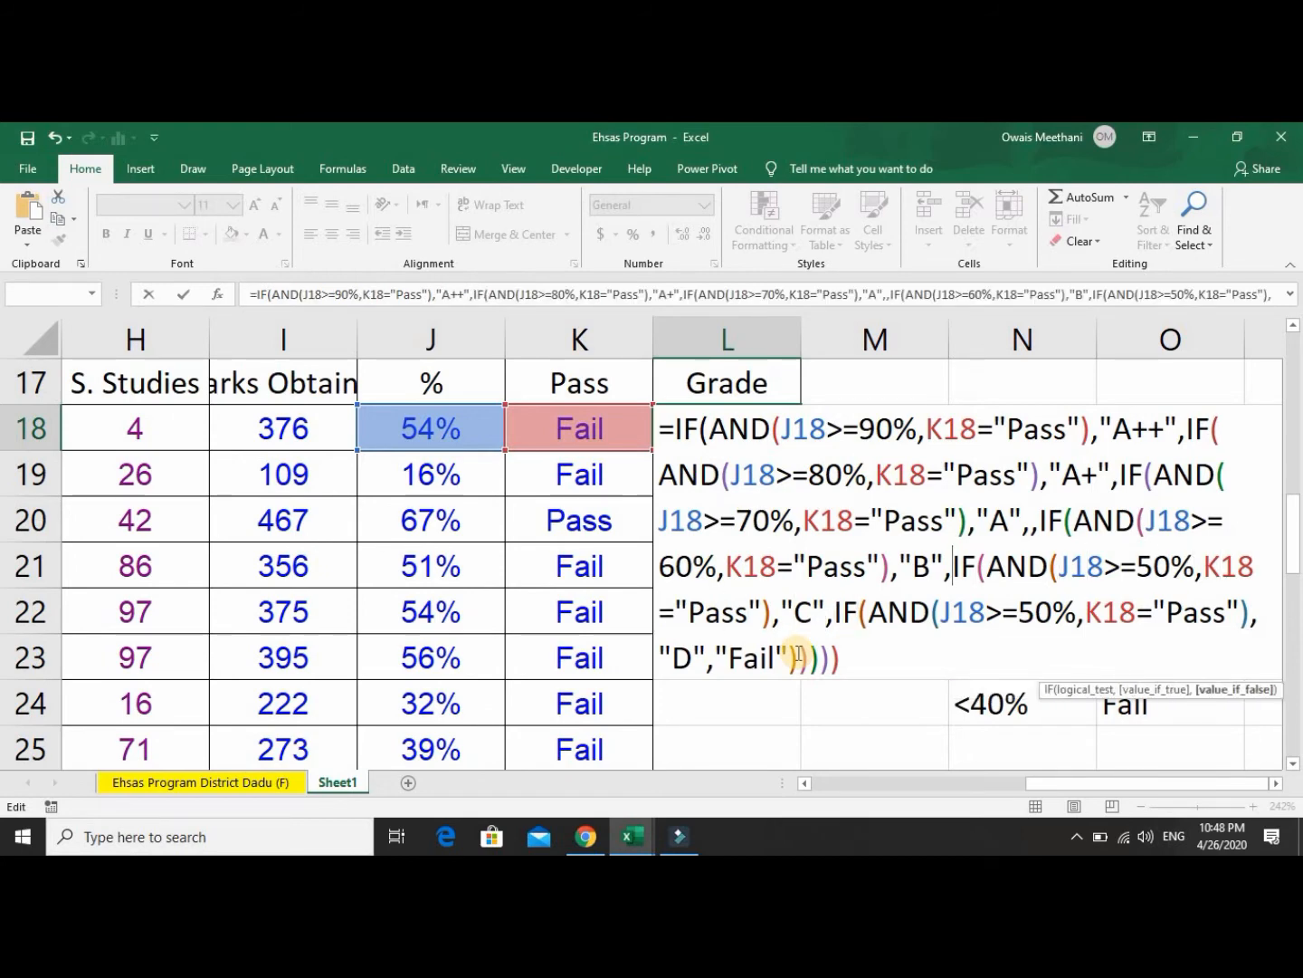
key(Left)
key(Left)
key(Left)
key(Left)
key(Left)
key(Left)
key(Left)
key(Left)
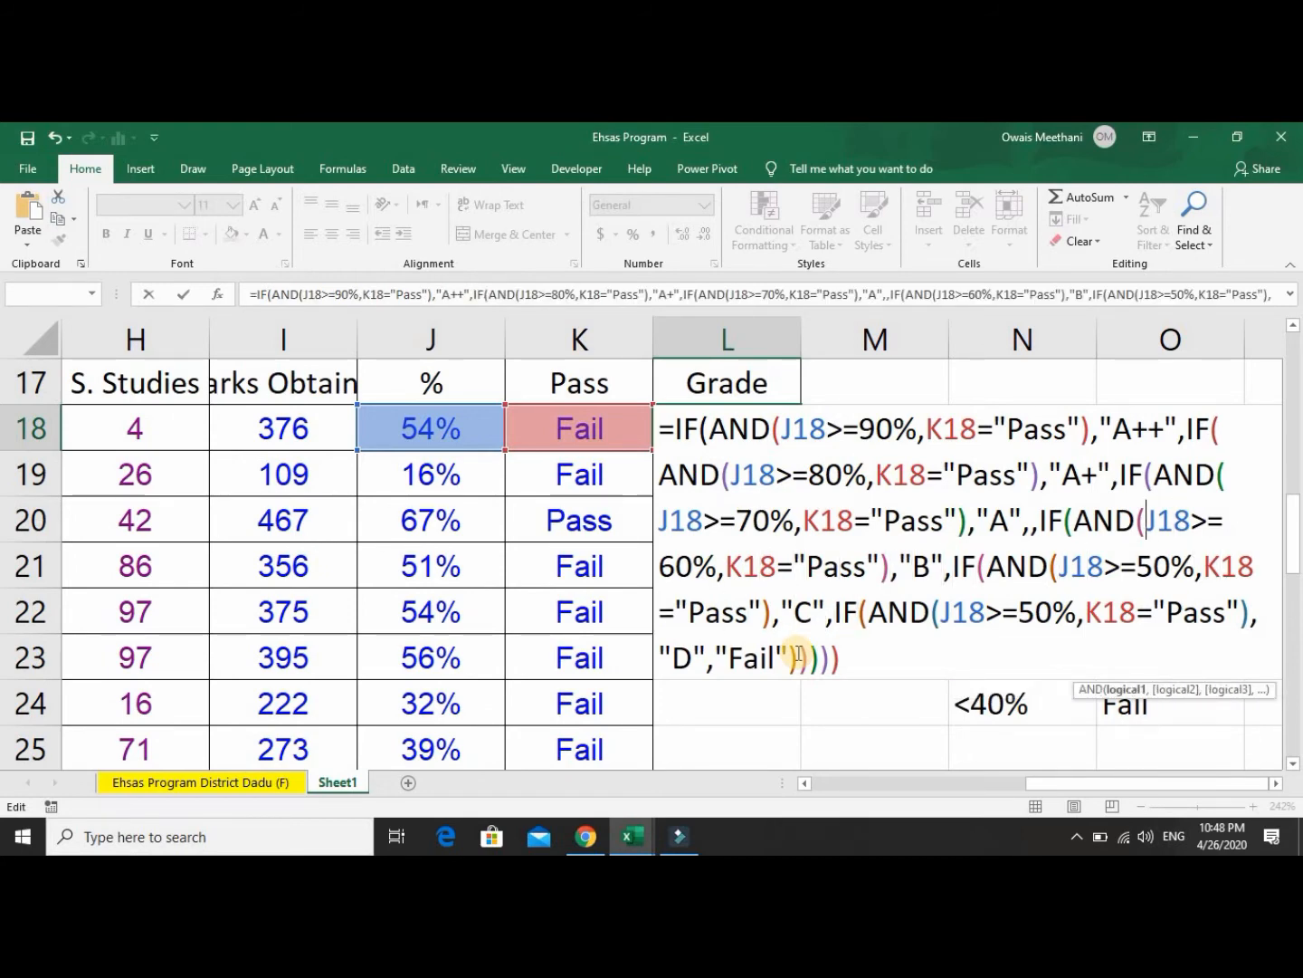
key(BackSpace)
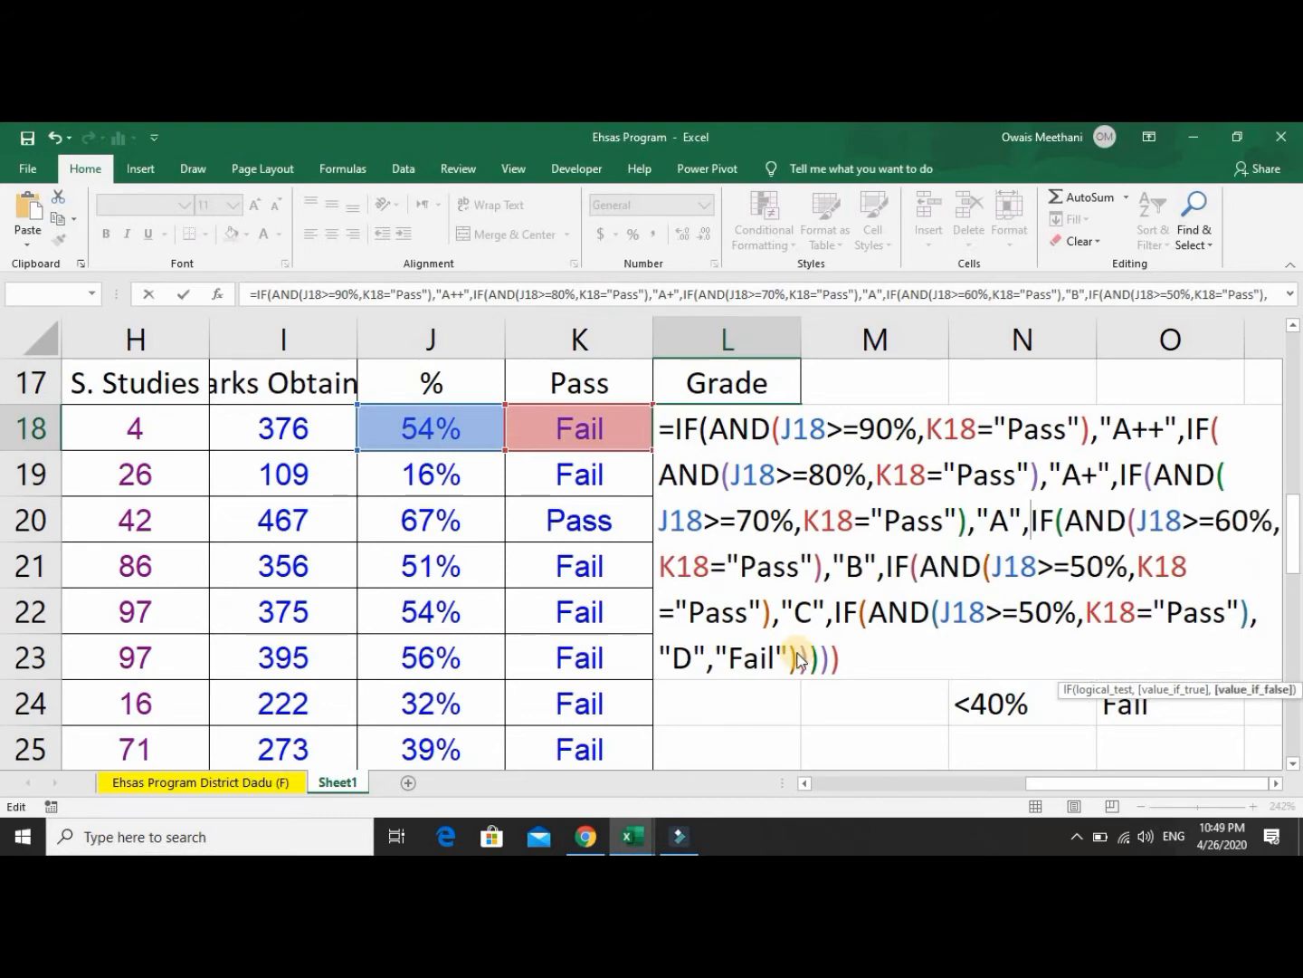
key(Return)
key(Return)
Fill the grade formula from L18 down the Grade column to the last student in row 27.
key(Up)
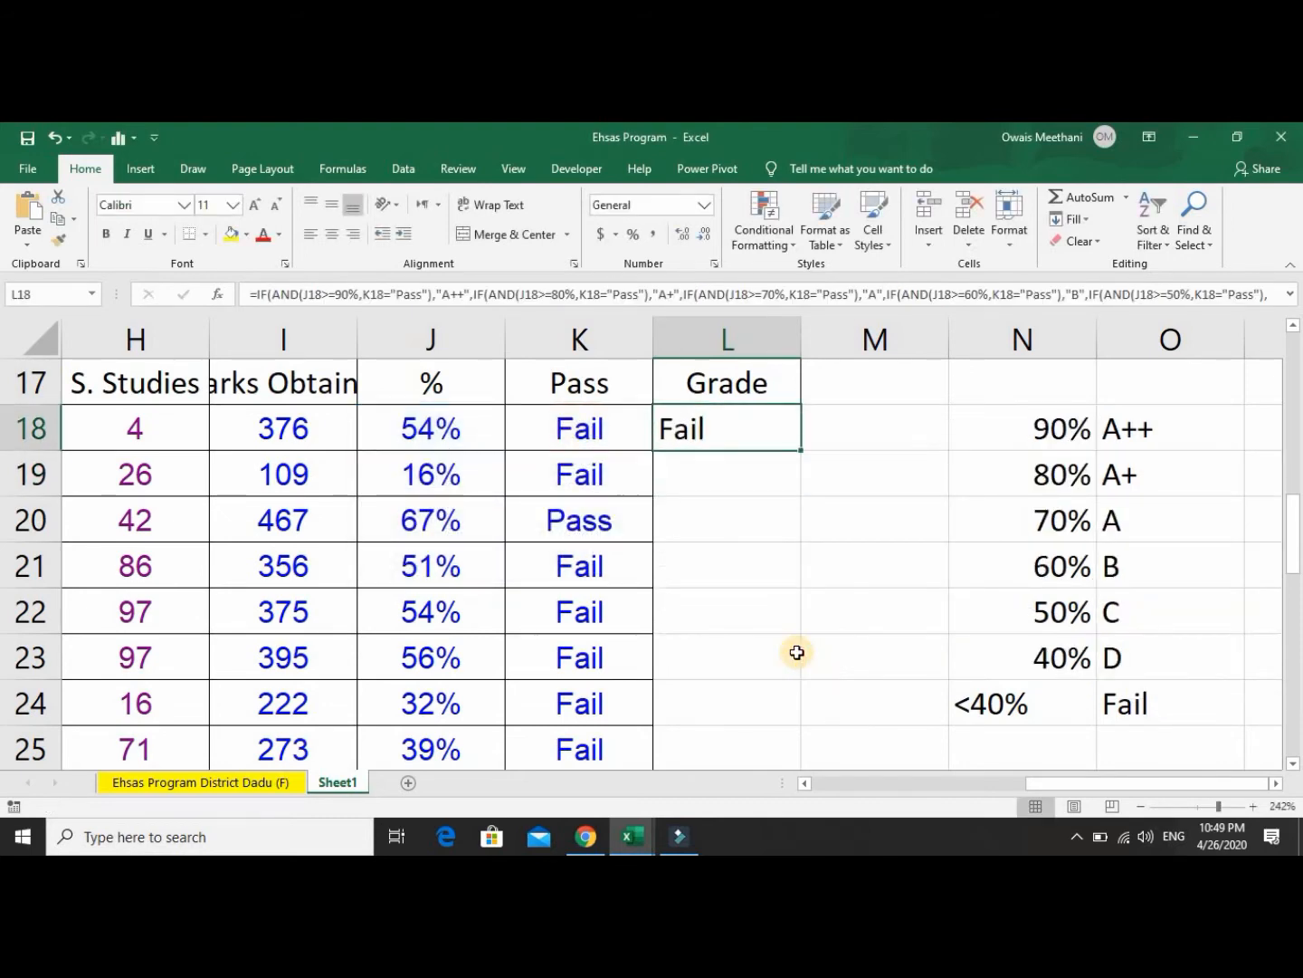
double_click(800, 452)
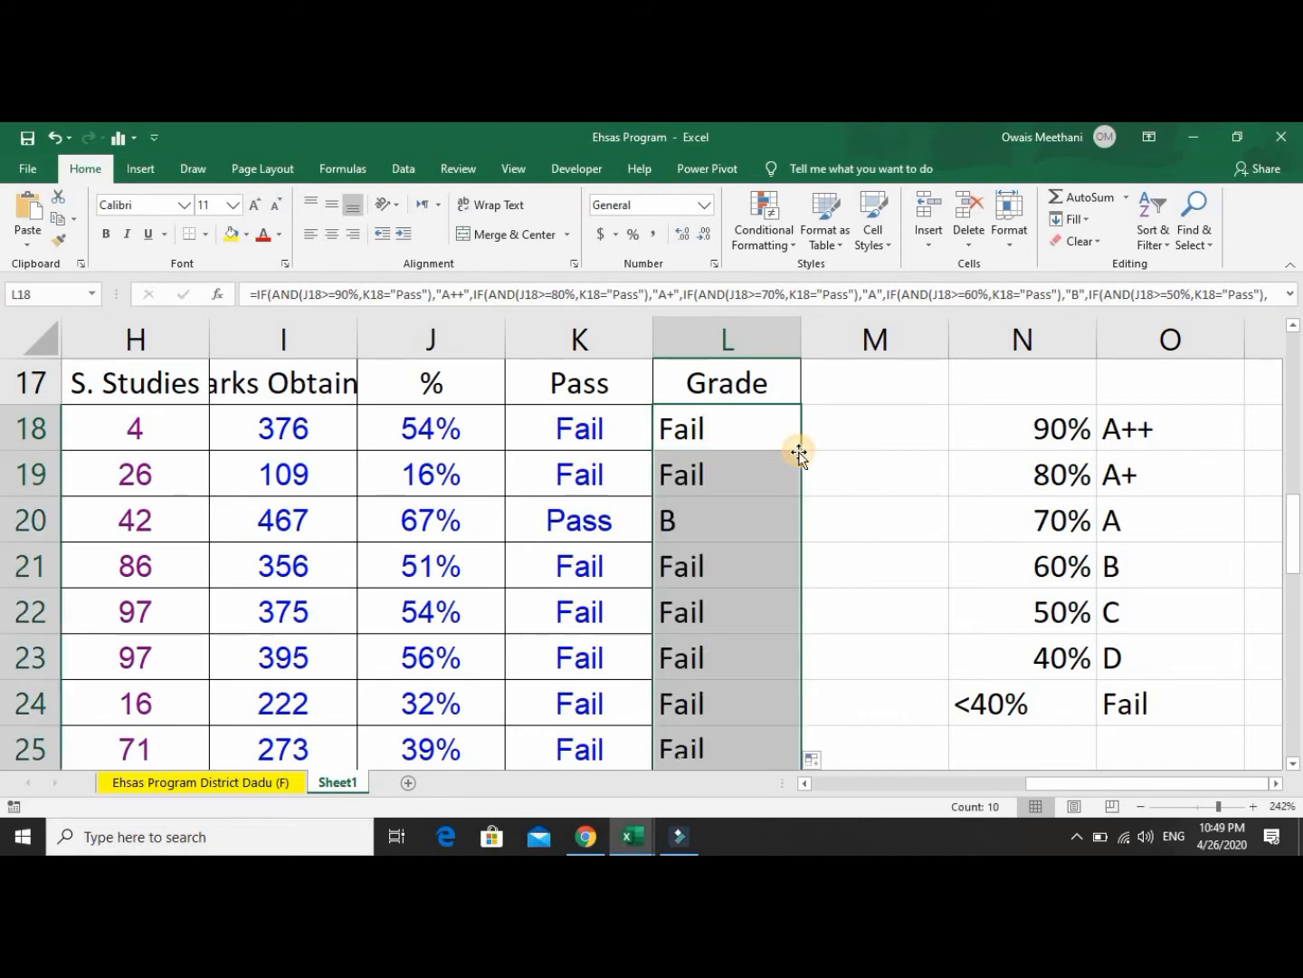
click(778, 461)
Compare the grade in row 20 with that student's percentage and pass status.
key(Down)
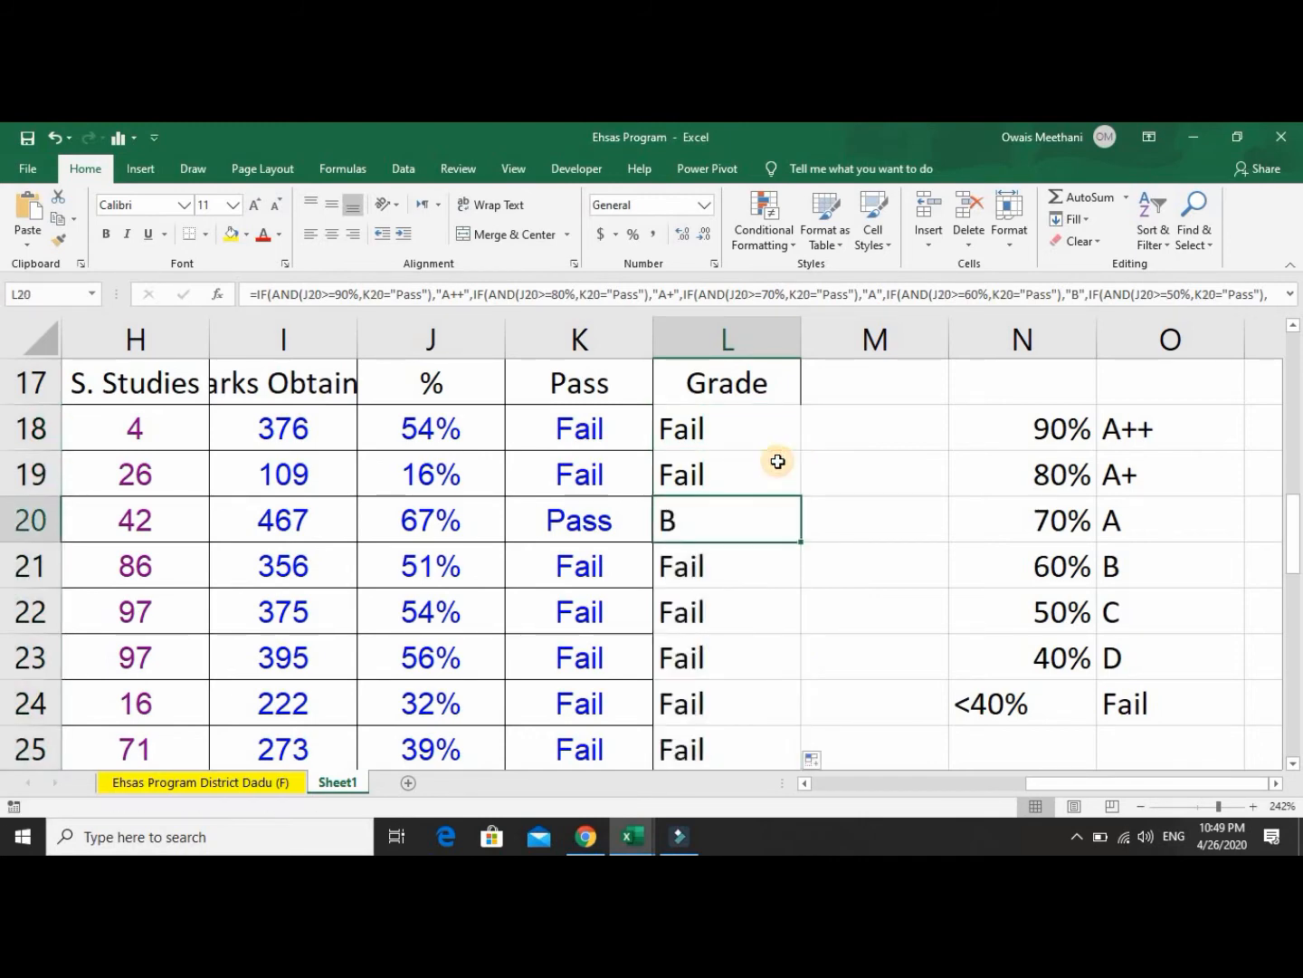
key(Down)
key(Down)
key(Up)
key(Up)
key(Left)
key(Left)
key(Right)
key(Right)
Go down the Grade column to row 26 and check its grade against the student's percentage and pass status.
key(Down)
key(Down)
key(Down)
key(Down)
key(Down)
key(Down)
key(Down)
key(Down)
key(Down)
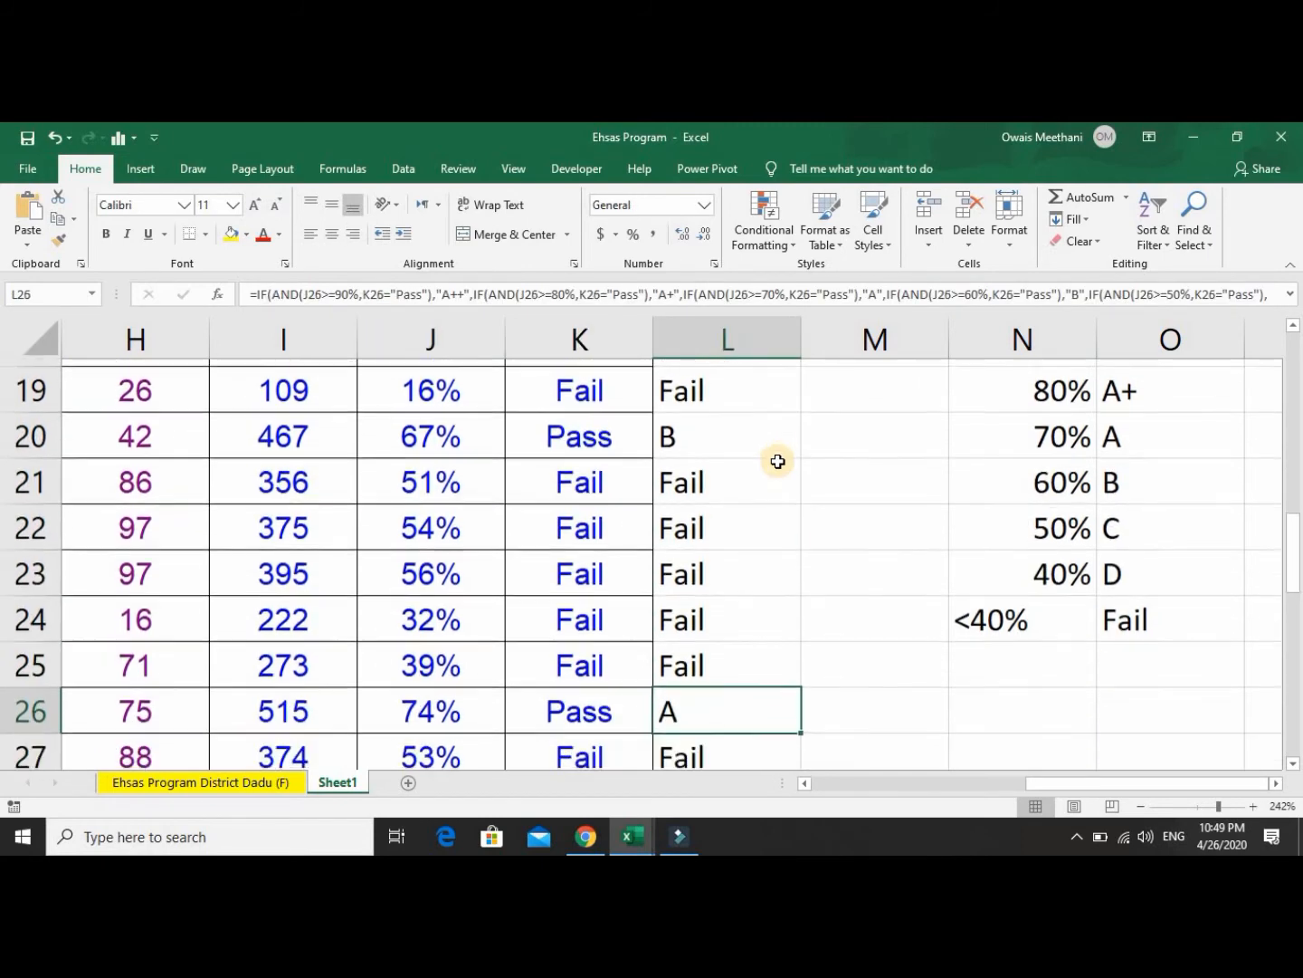
key(Up)
key(Up)
key(Up)
key(Left)
key(Left)
key(Left)
key(Right)
key(Right)
key(Right)
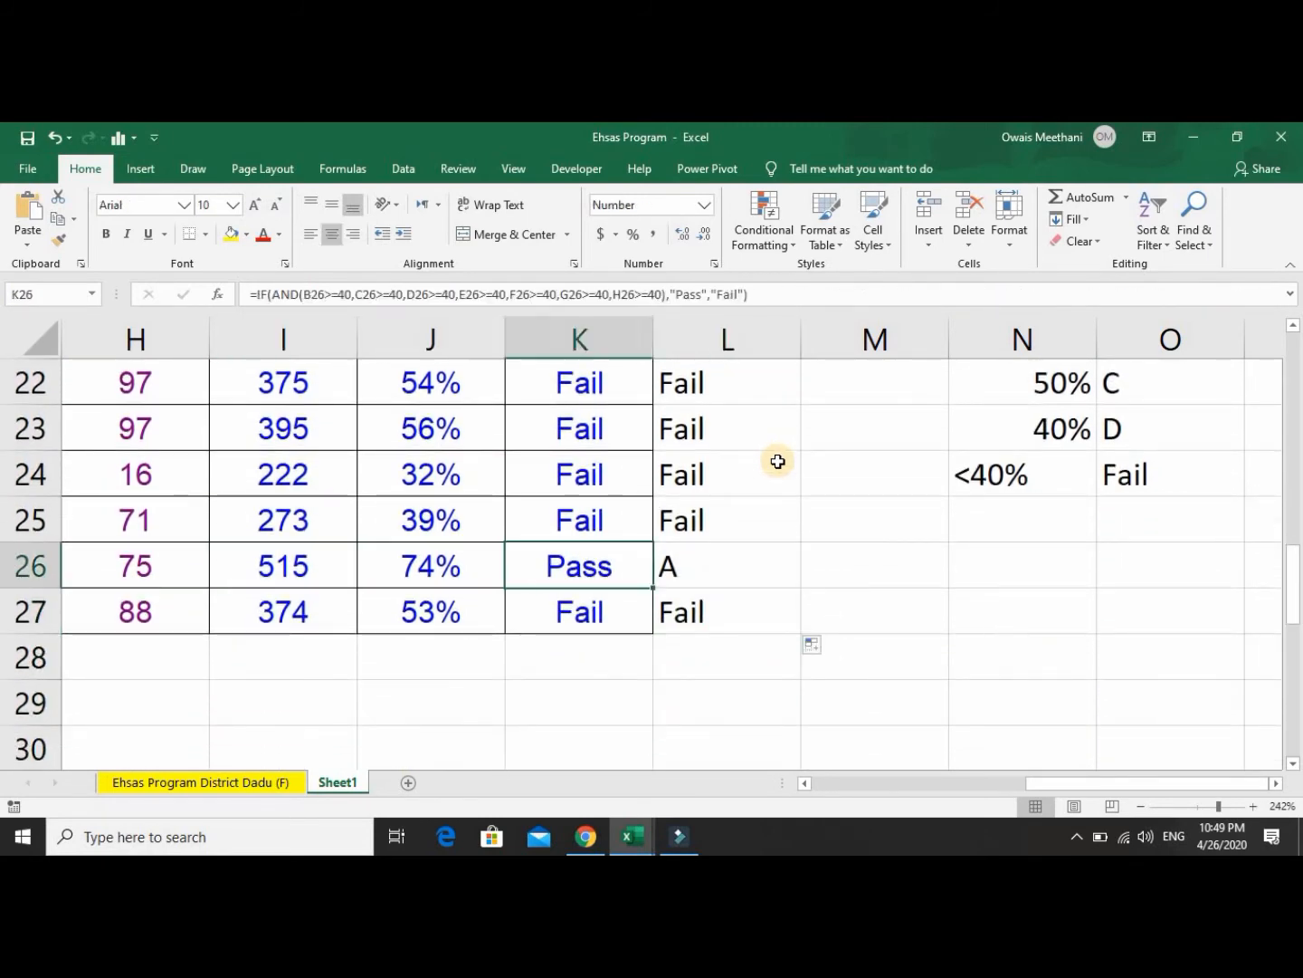
key(Left)
key(Left)
key(Right)
key(Right)
key(Left)
key(Left)
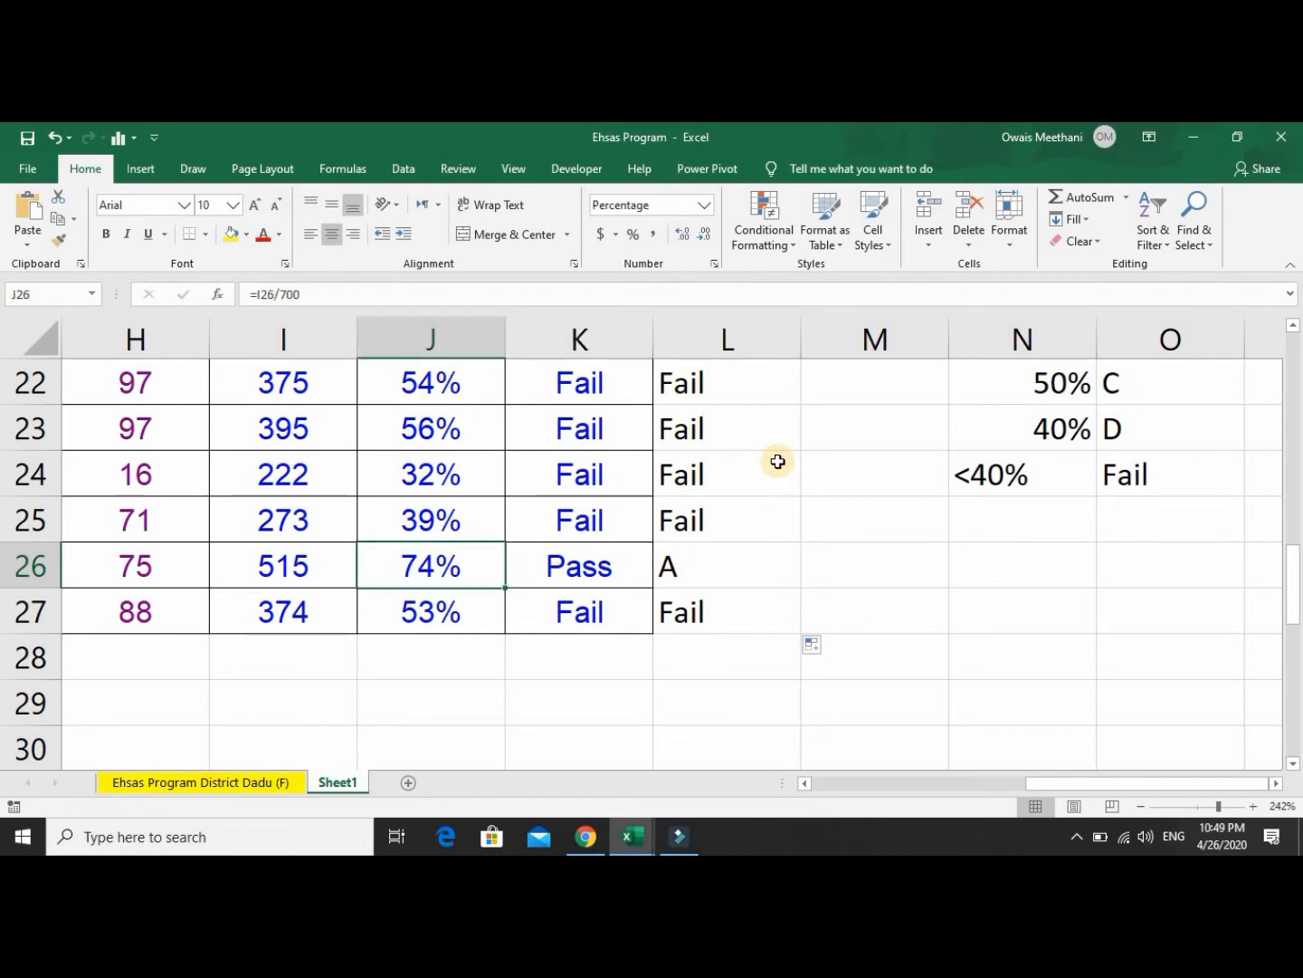
key(Right)
key(Right)
Review the filled grades from row 27 up to the column heading and return to row 20.
key(Down)
key(Up)
key(Up)
key(Up)
key(Up)
key(Up)
key(Up)
key(Up)
key(Up)
key(Up)
key(Up)
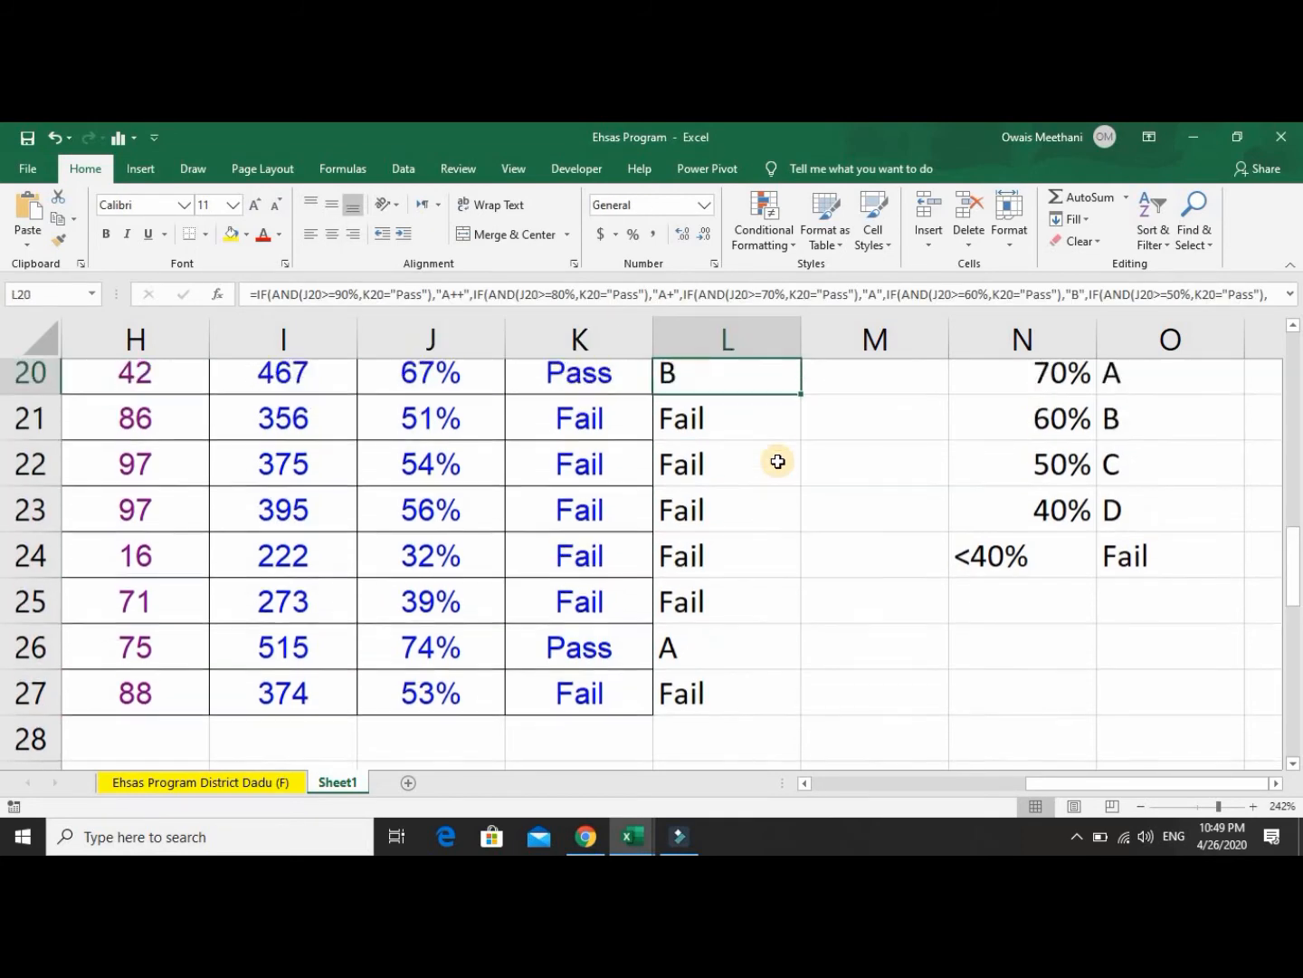
key(Up)
key(Up)
key(Up)
key(Down)
key(Down)
key(Down)
key(Down)
key(Down)
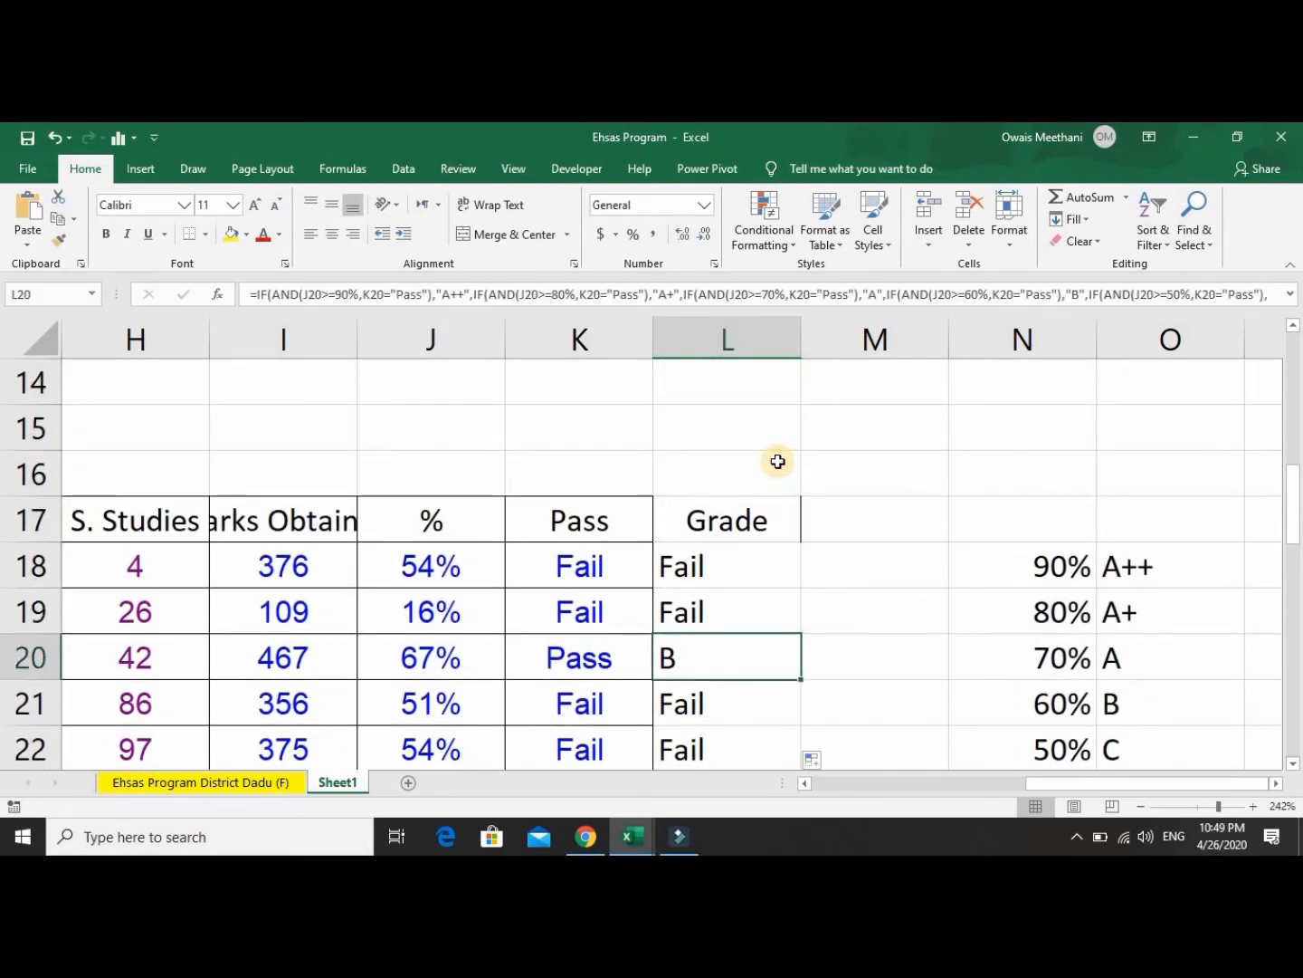
Check the grades down to the last student in row 27 and back up to the first student in row 18.
key(Down)
key(Down)
key(Down)
key(Down)
key(Down)
key(Down)
key(Down)
key(Up)
key(Up)
key(Up)
key(Up)
key(Up)
key(Up)
key(Up)
key(Up)
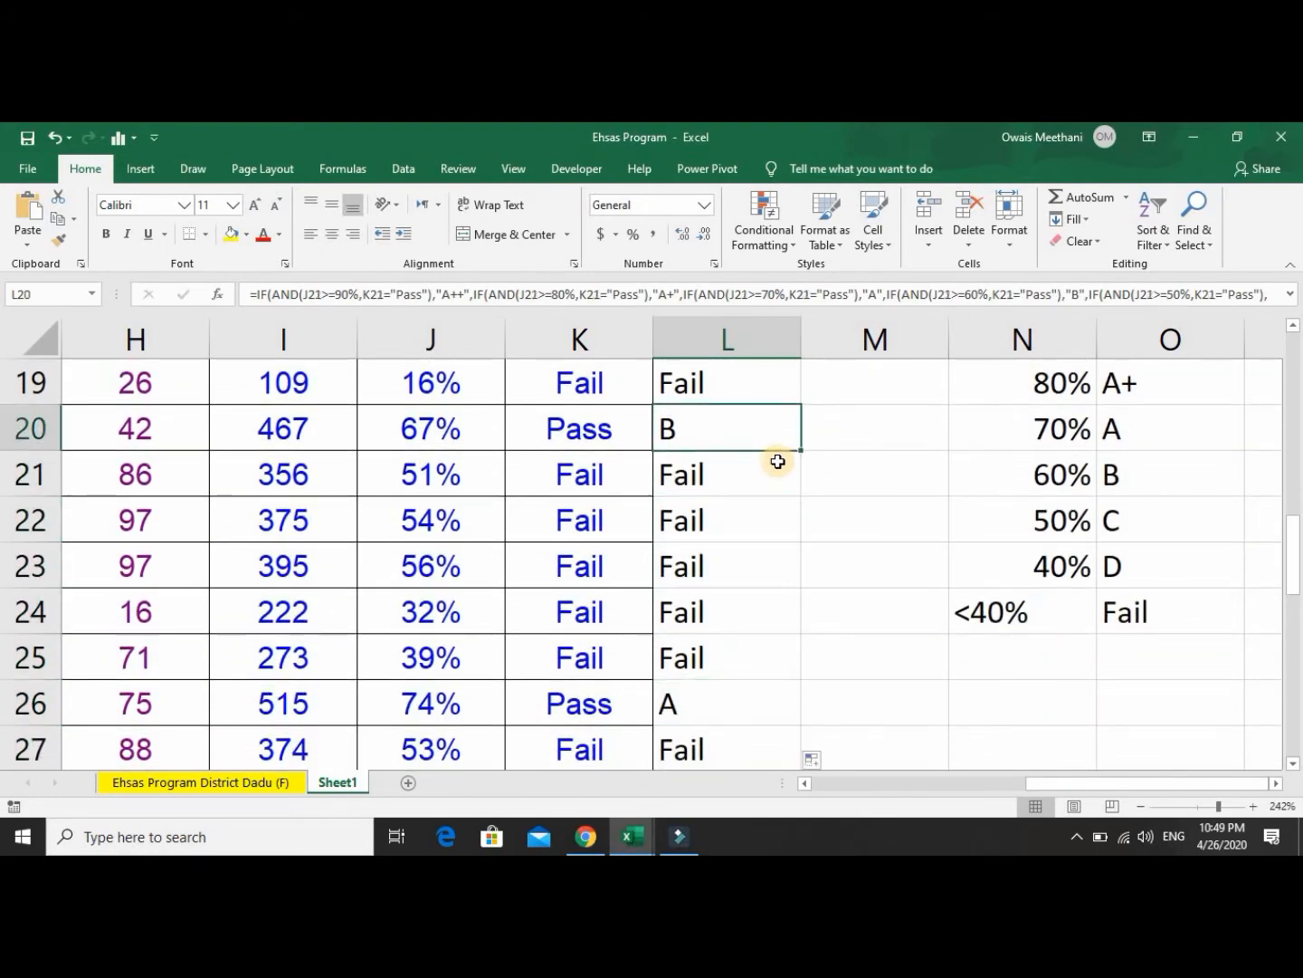
key(Up)
key(Down)
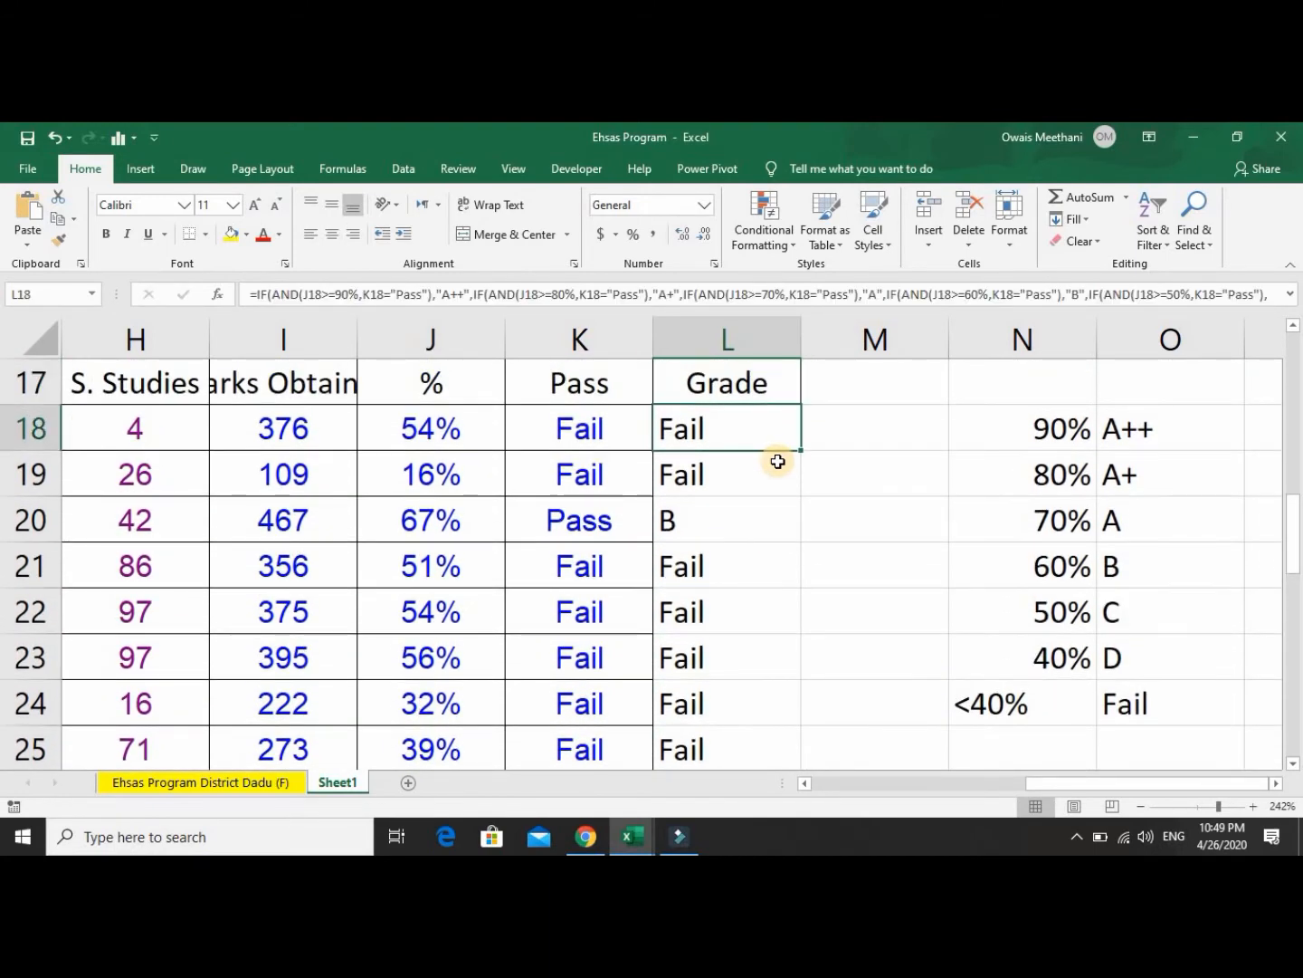
Enter 7 in M19 and 64 in M20 beside the Grade column.
key(Right)
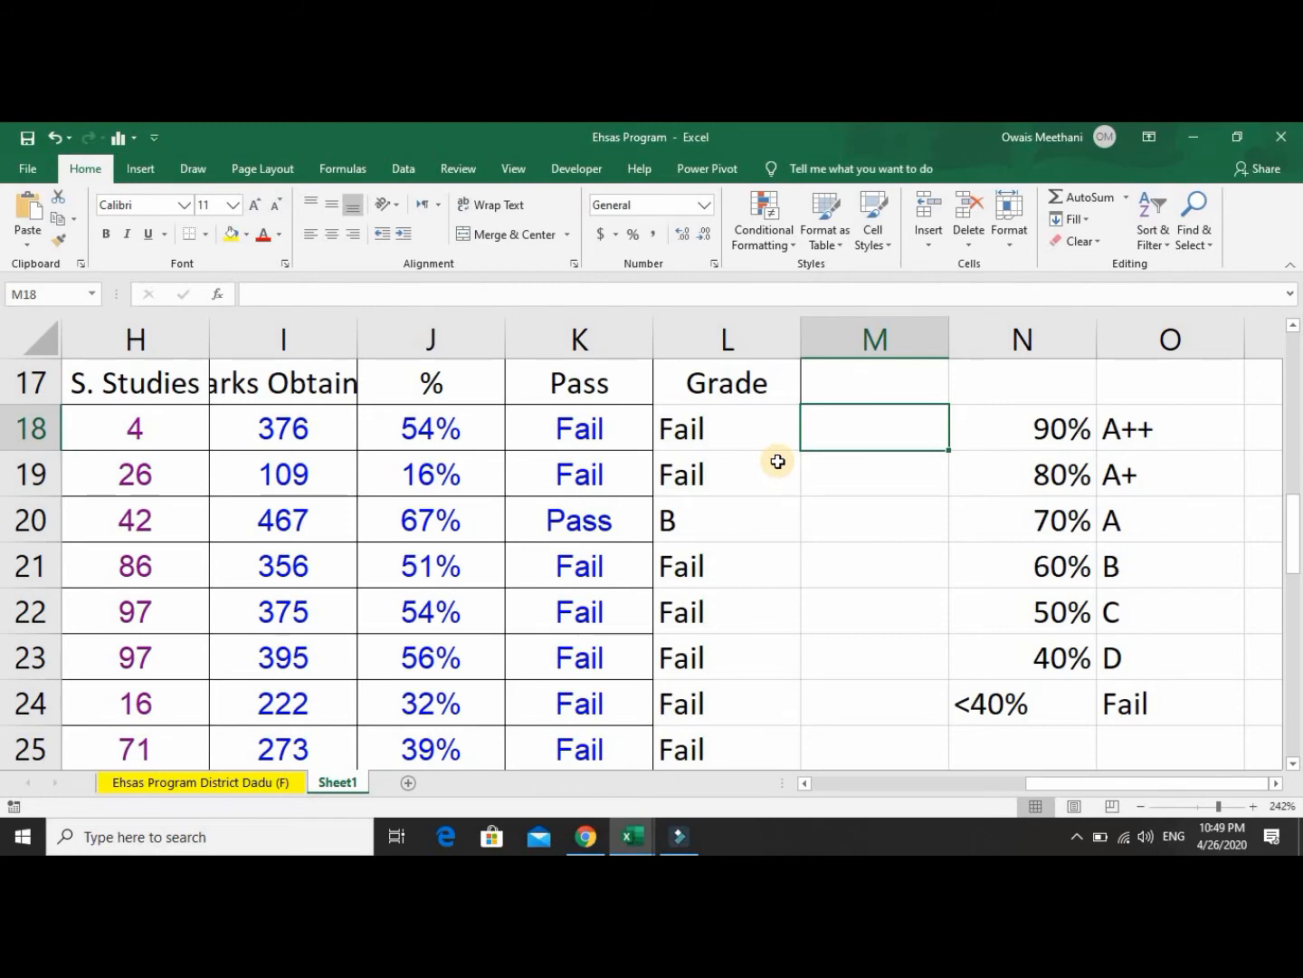
click(778, 462)
key(Right)
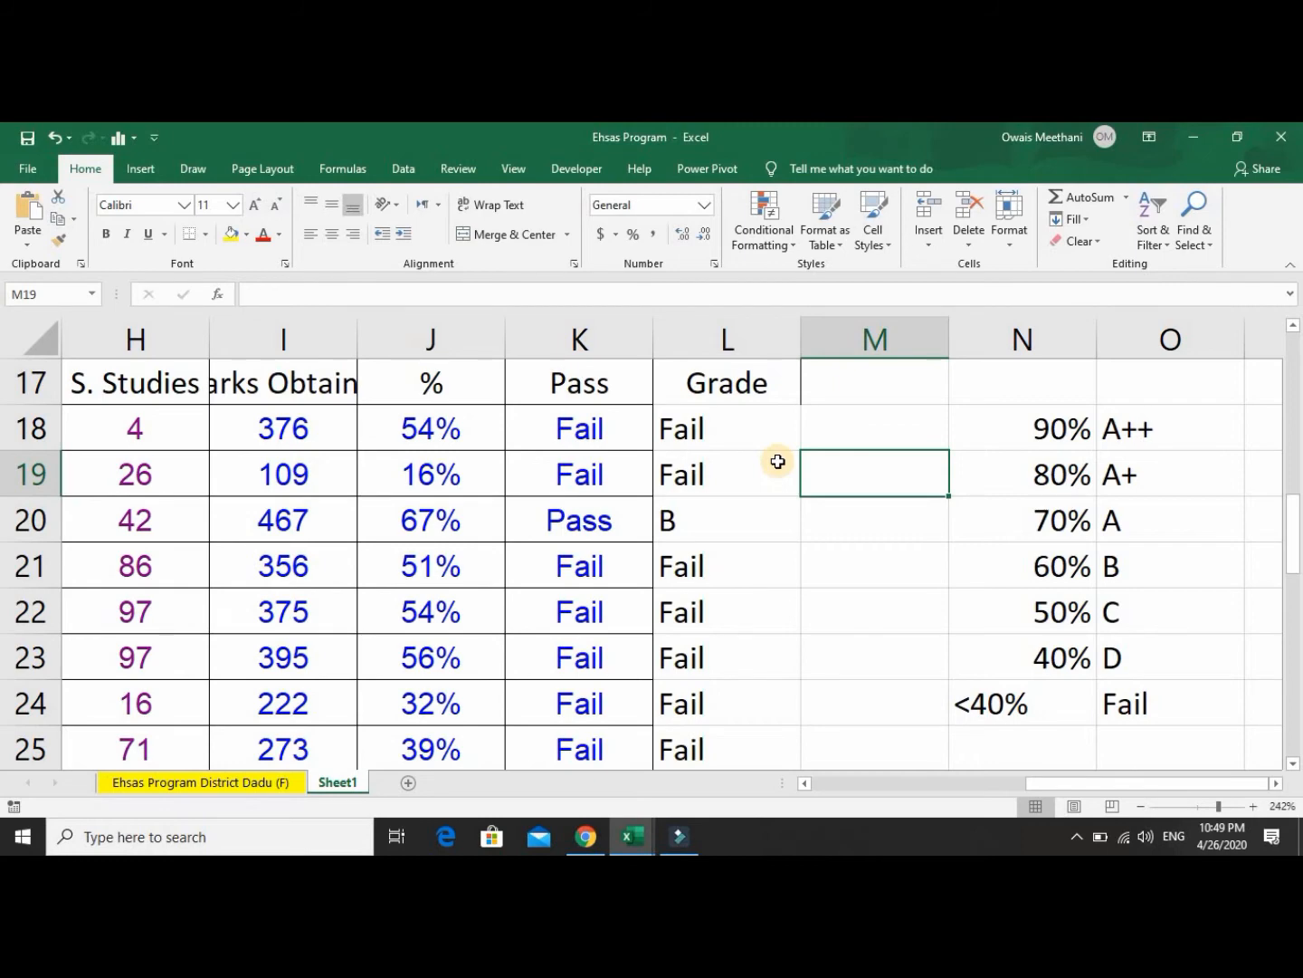
text(7)
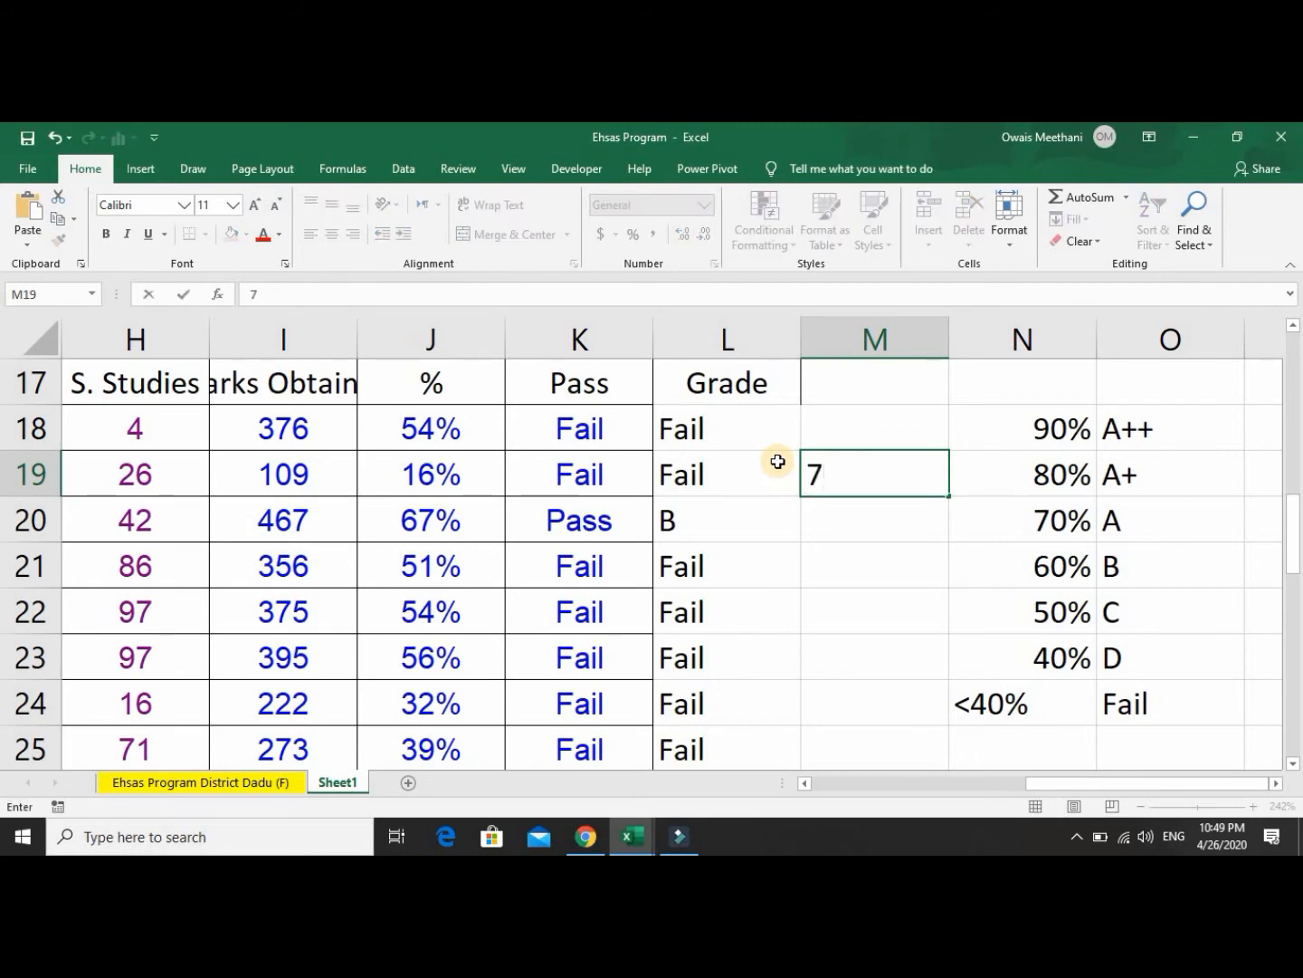
key(Return)
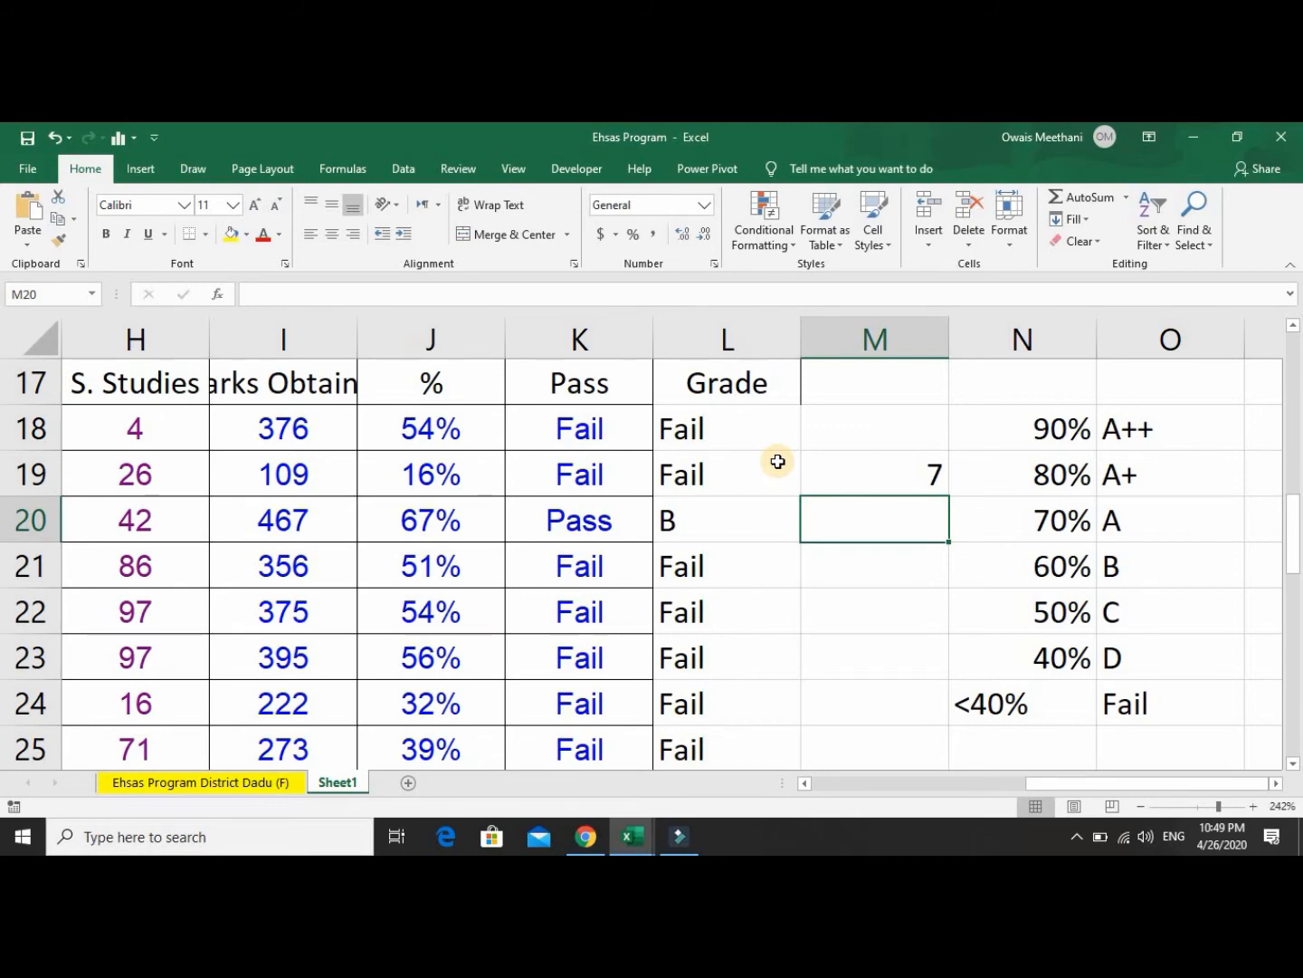
text(64)
key(Return)
key(Up)
key(Up)
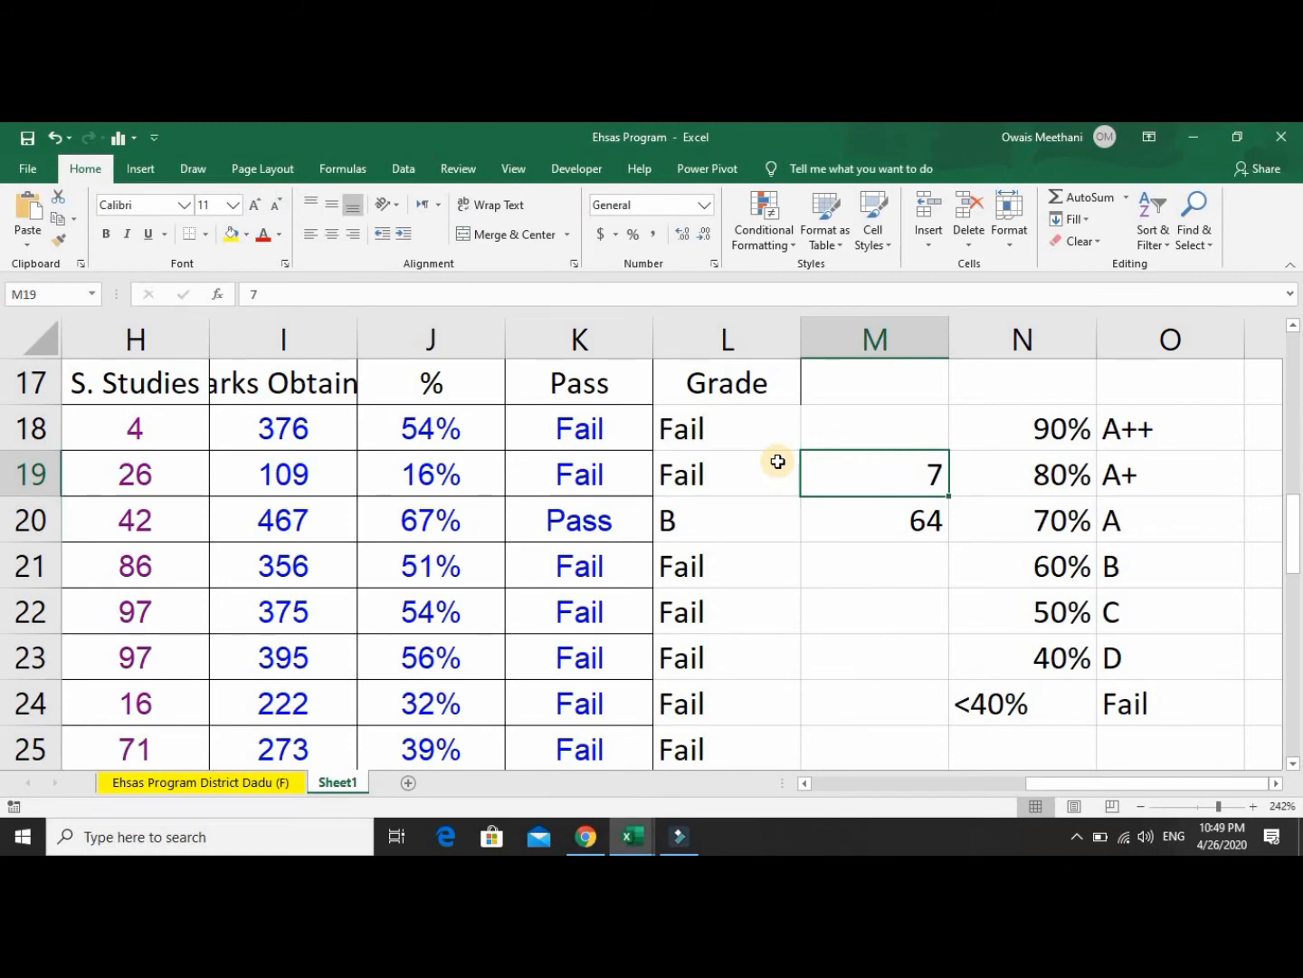
Go over the Grade column again from row 20 through row 25 and back up to the first student.
key(Down)
key(Left)
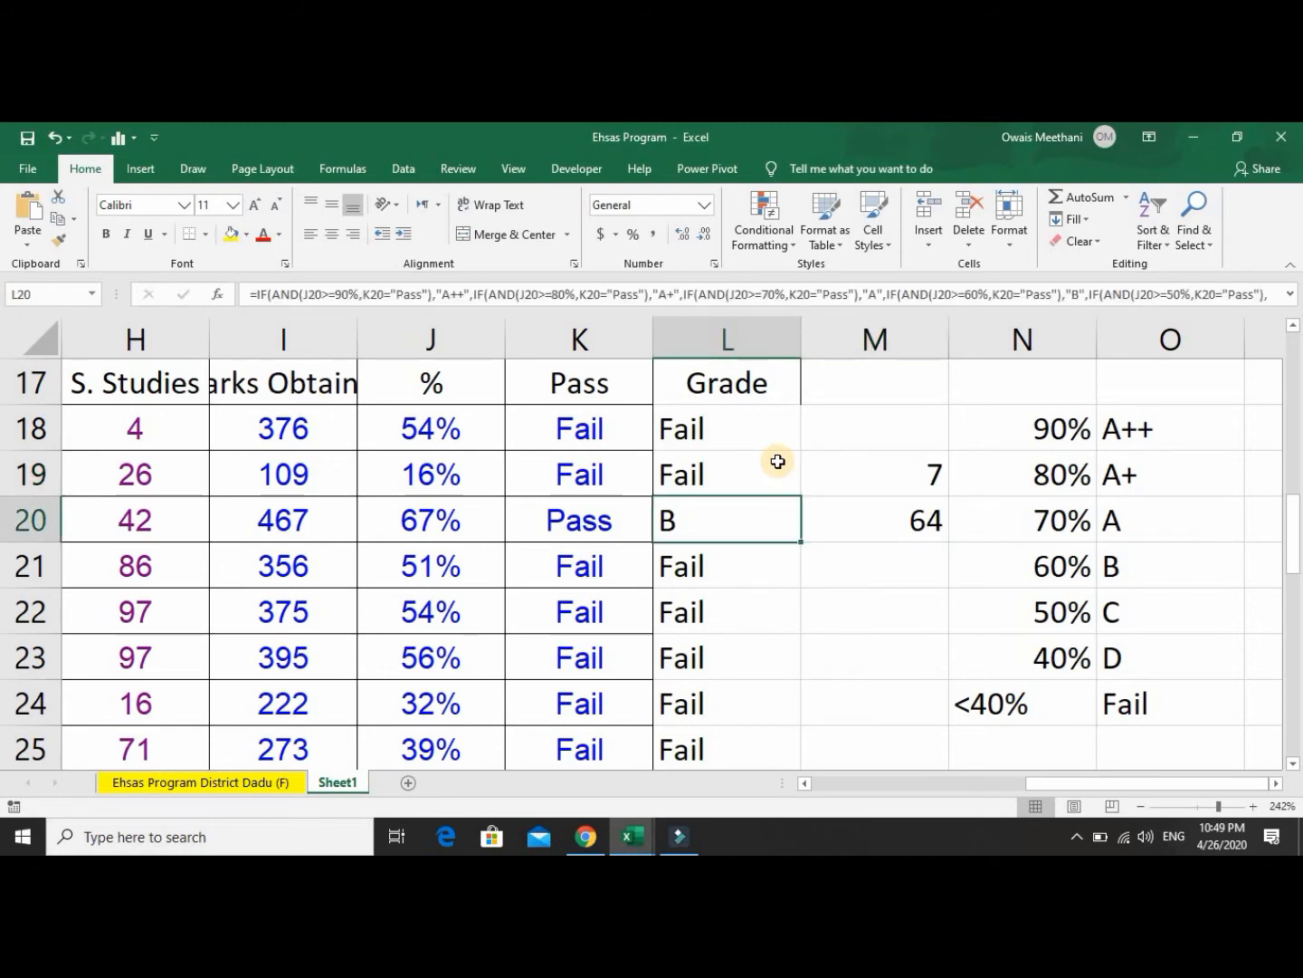
key(Up)
key(Up)
key(Up)
key(Down)
key(Down)
key(Down)
key(Down)
key(Down)
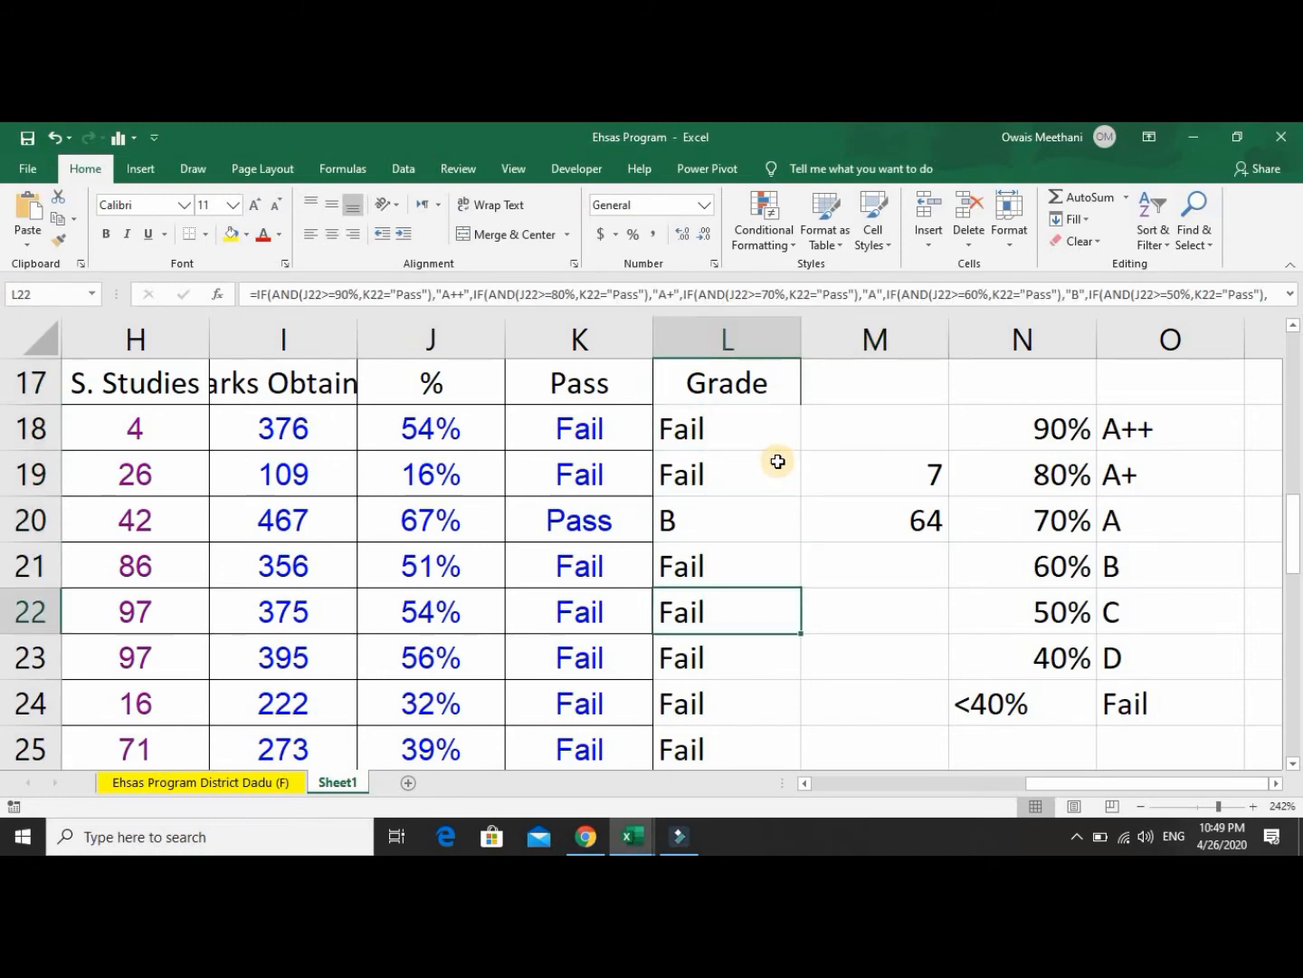
key(Down)
key(Down)
key(Down)
key(Up)
key(Up)
key(Up)
key(Up)
key(Up)
key(Up)
key(Up)
key(Up)
key(Up)
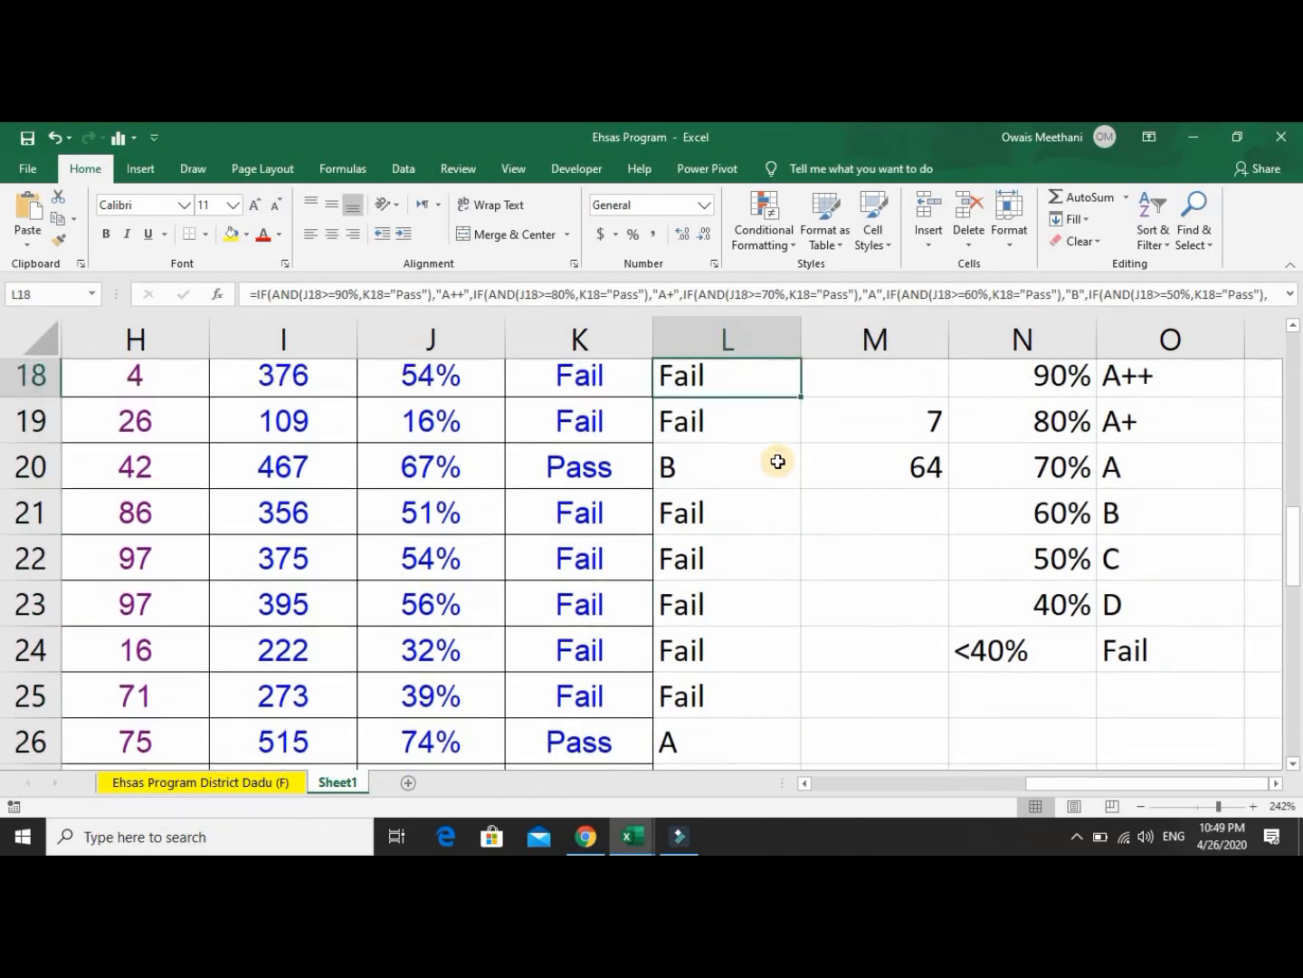
Look back over the worksheet's column A tables, from the first table in row 2 down to the last student in row 27.
key(Up)
key(Up)
key(Up)
key(Up)
key(Up)
key(Up)
key(Up)
key(Up)
key(Up)
key(Up)
key(Up)
key(Up)
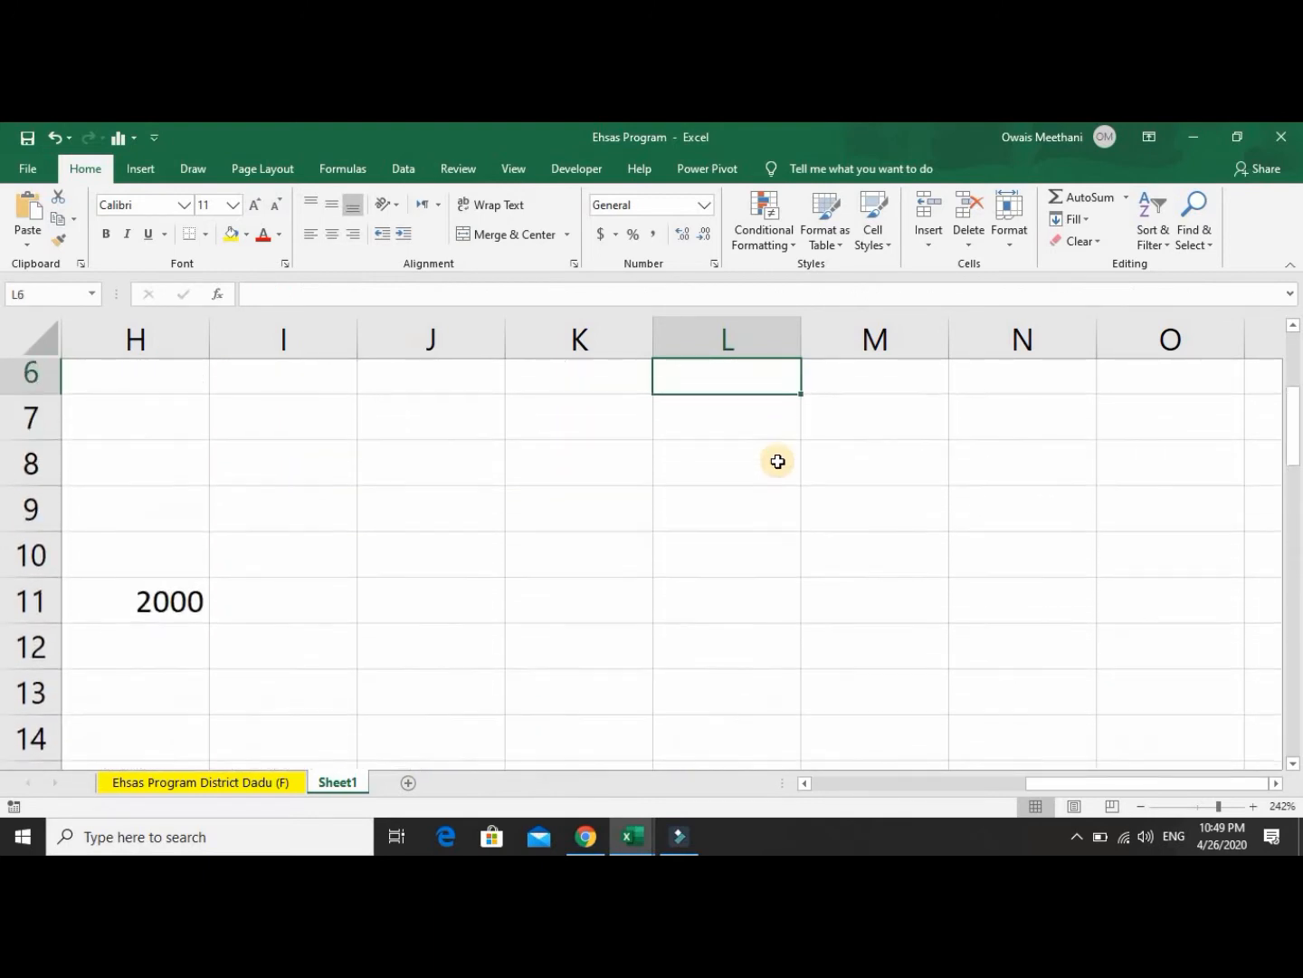
key(Up)
key(Up)
key(Left)
key(Home)
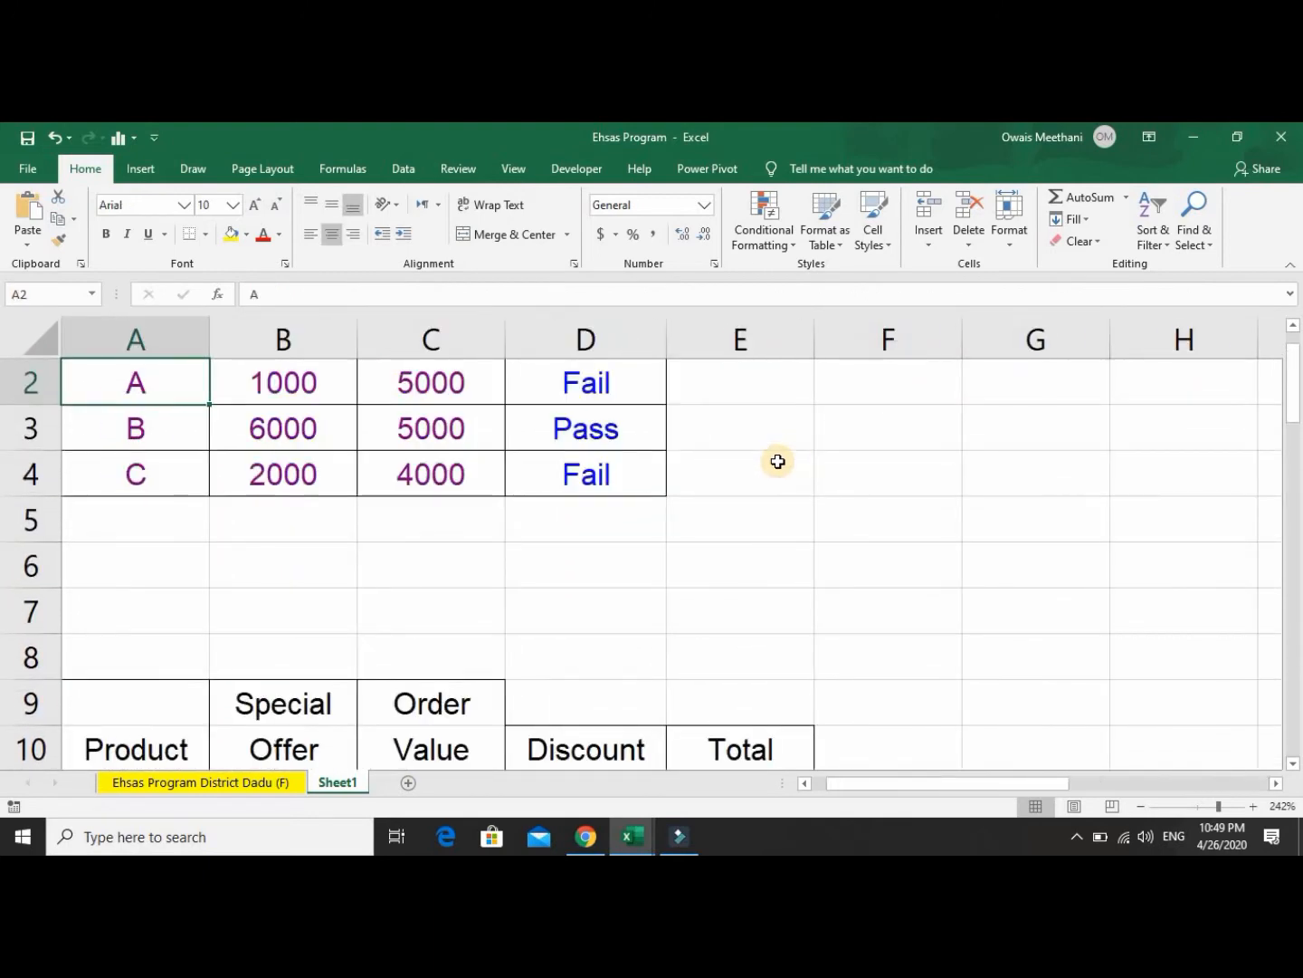
key(Down)
key(Down)
key(ctrl+Down)
key(ctrl+Down)
key(ctrl+Down)
key(ctrl+Down)
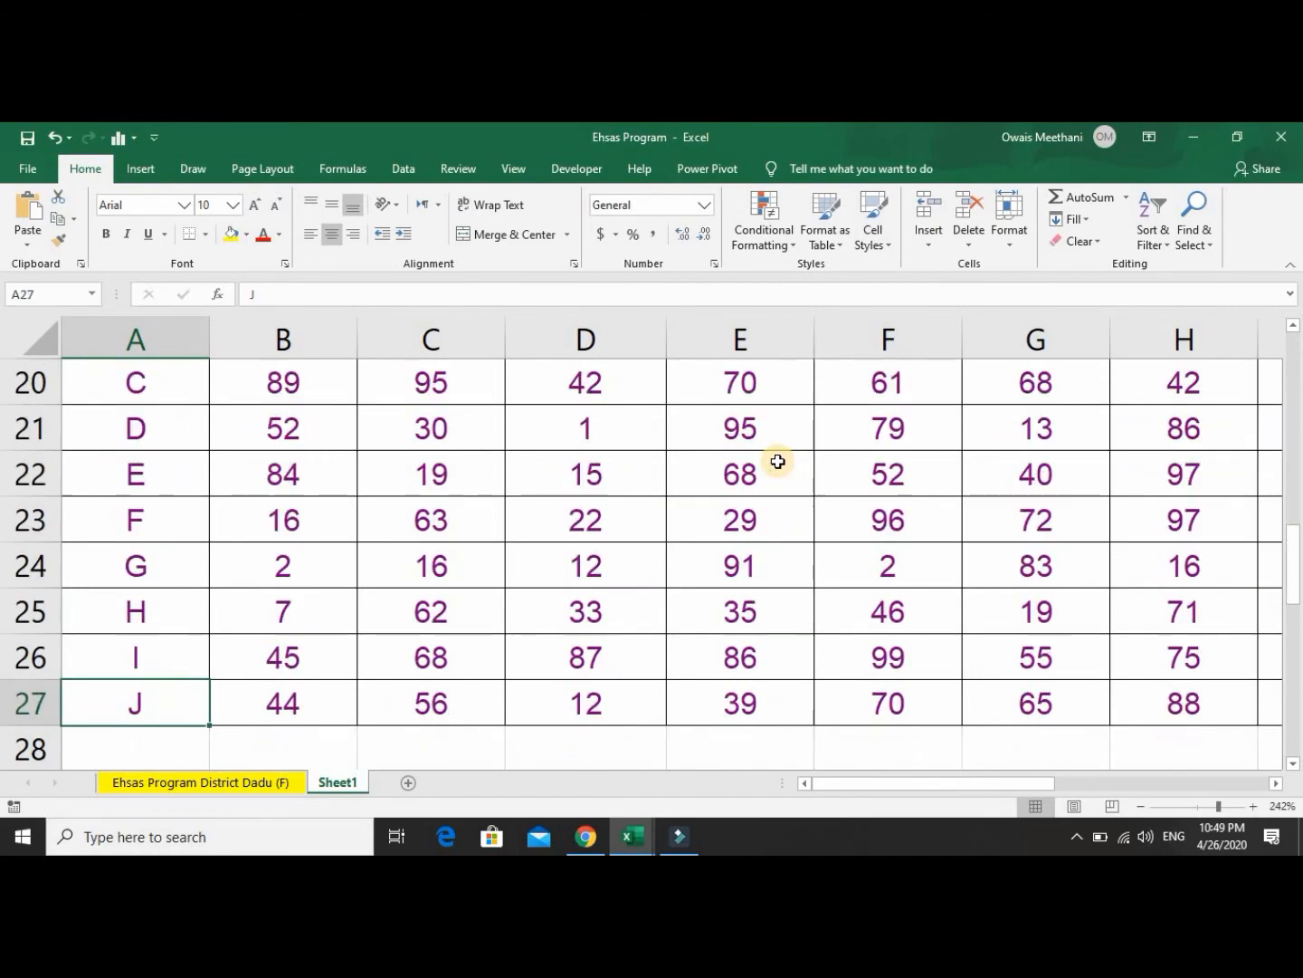
key(Right)
key(Down)
key(Down)
key(Down)
key(Down)
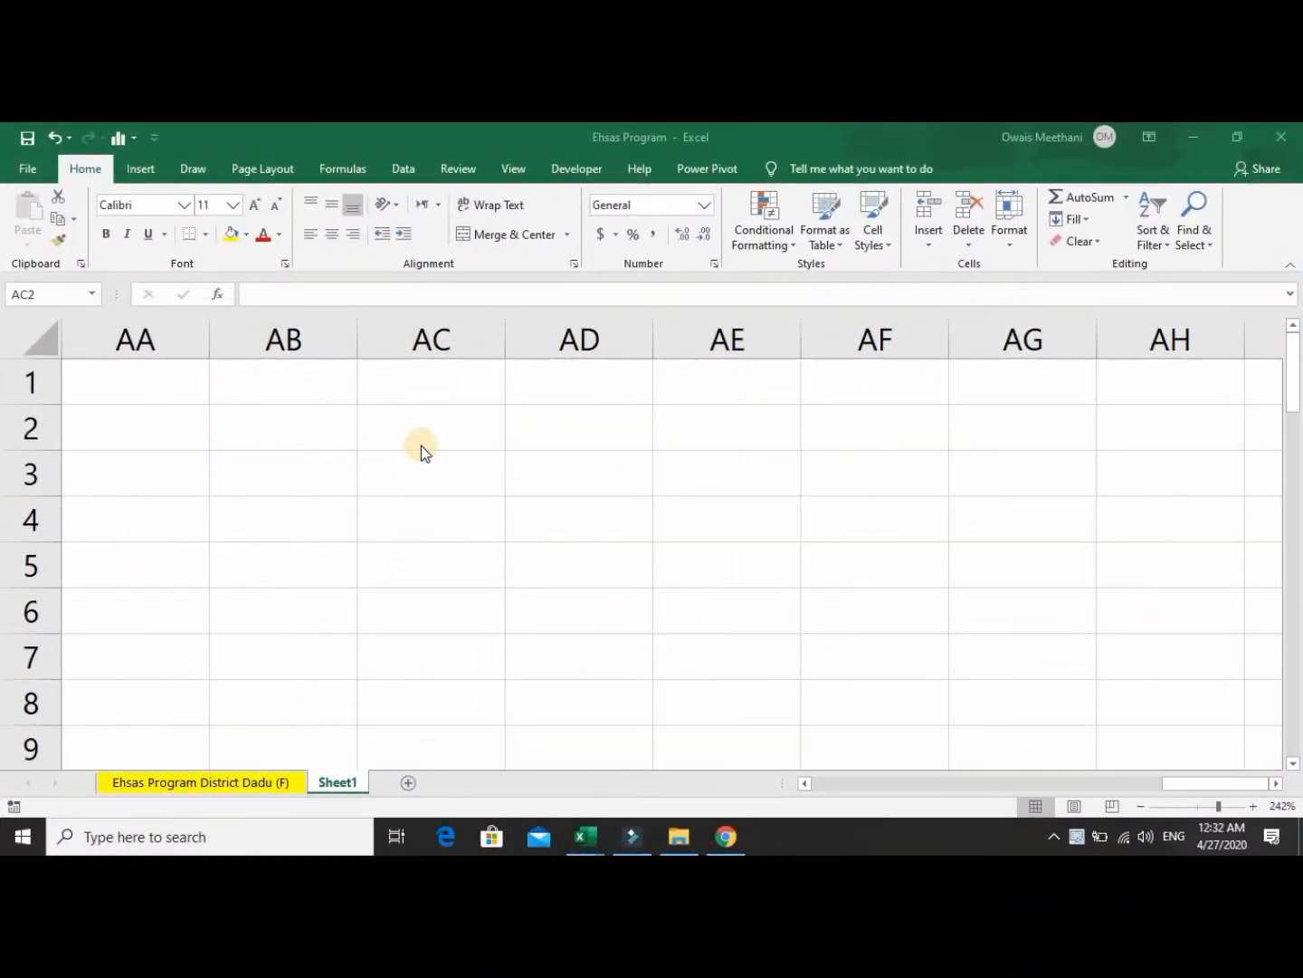
Enter the topic title IFERROR in cell AC2.
click(421, 444)
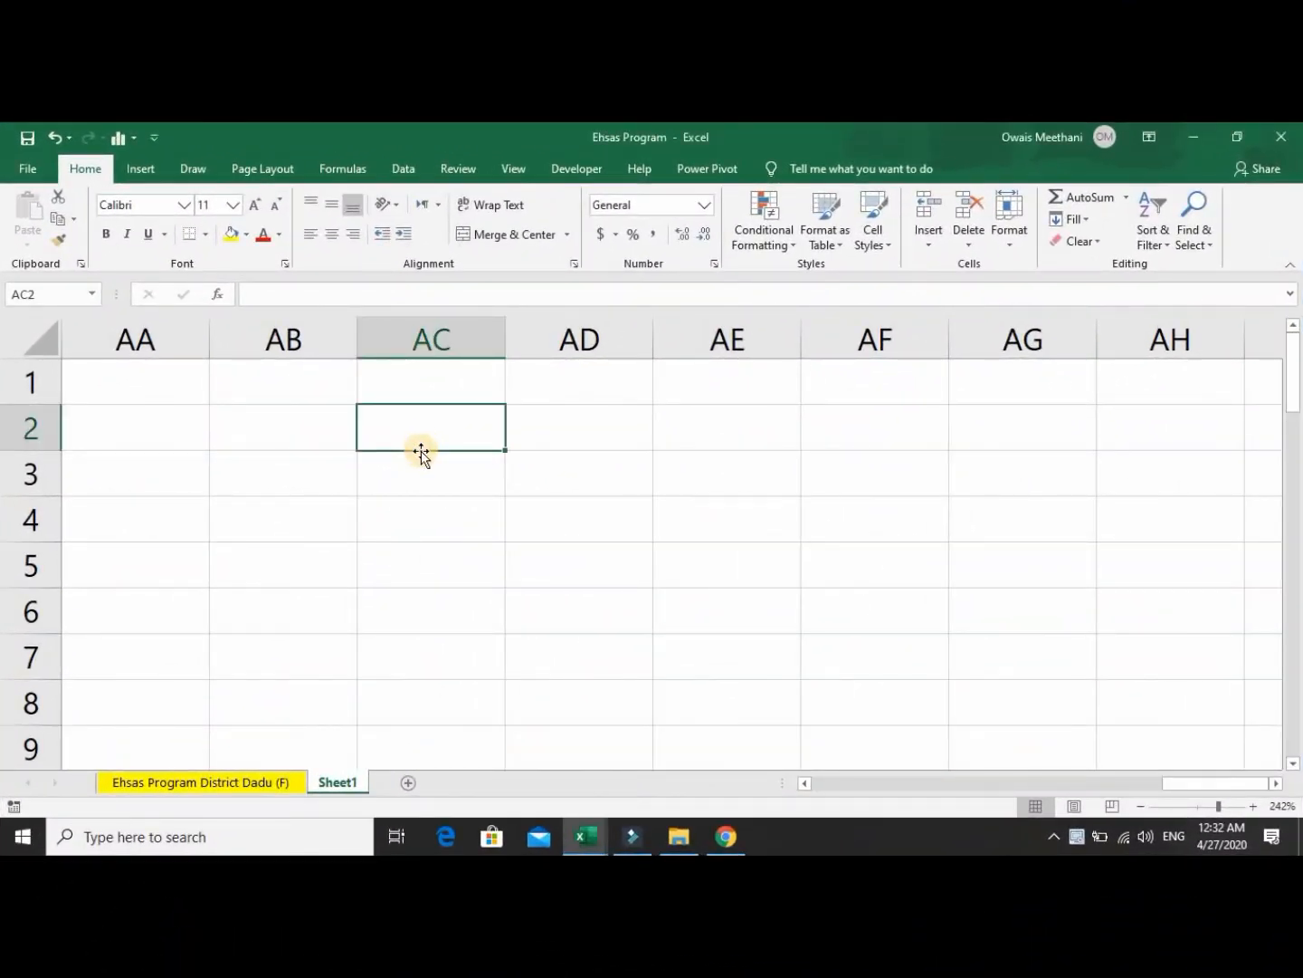
text(IFERROR)
key(Return)
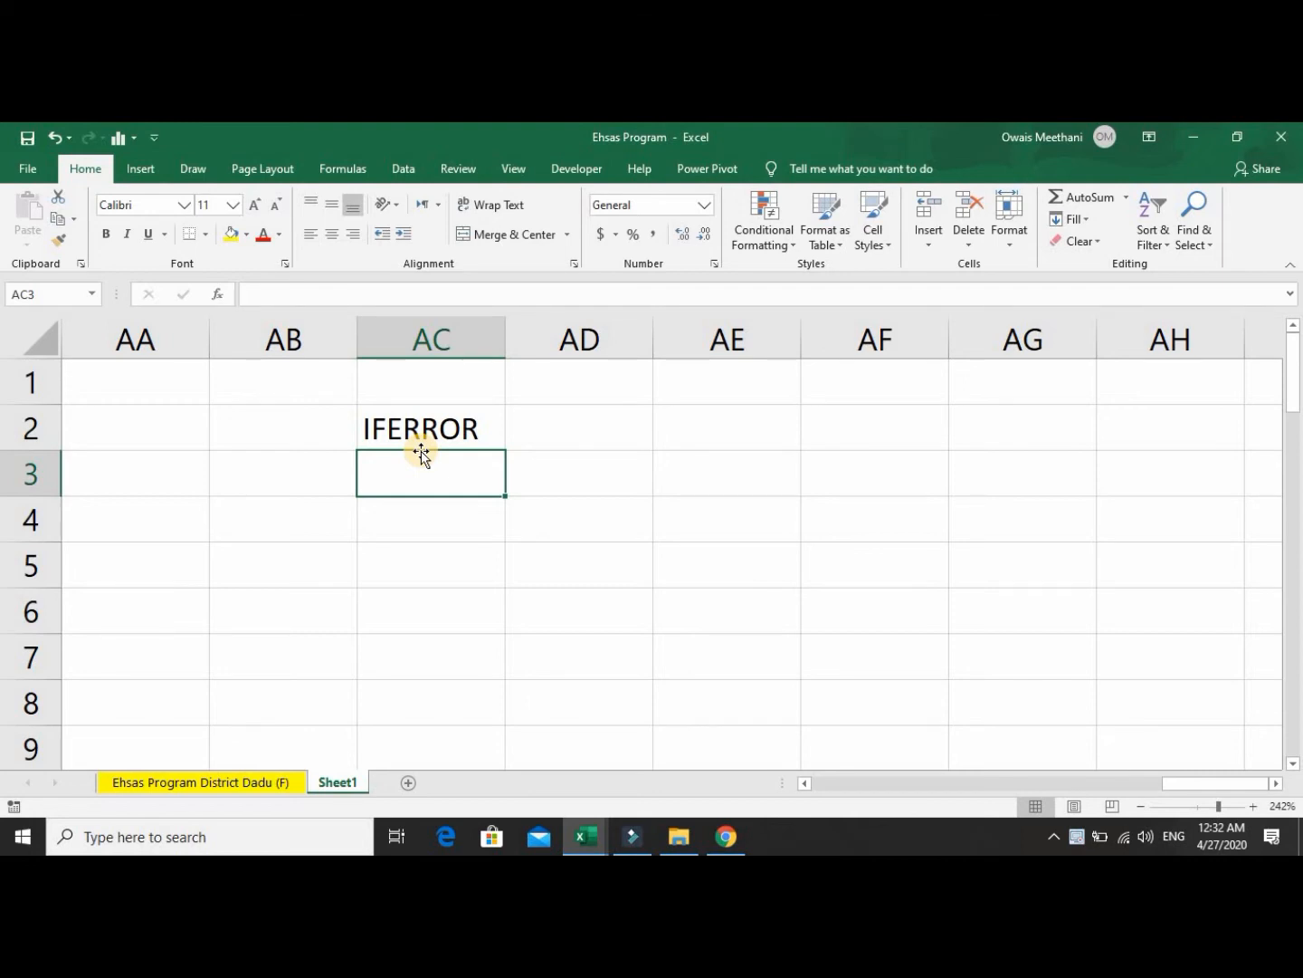
Examine the Name and Marks Obt table in columns U and V, comparing its student names with their marks.
key(Left)
key(Left)
key(Left)
key(Left)
key(Left)
key(Left)
key(Left)
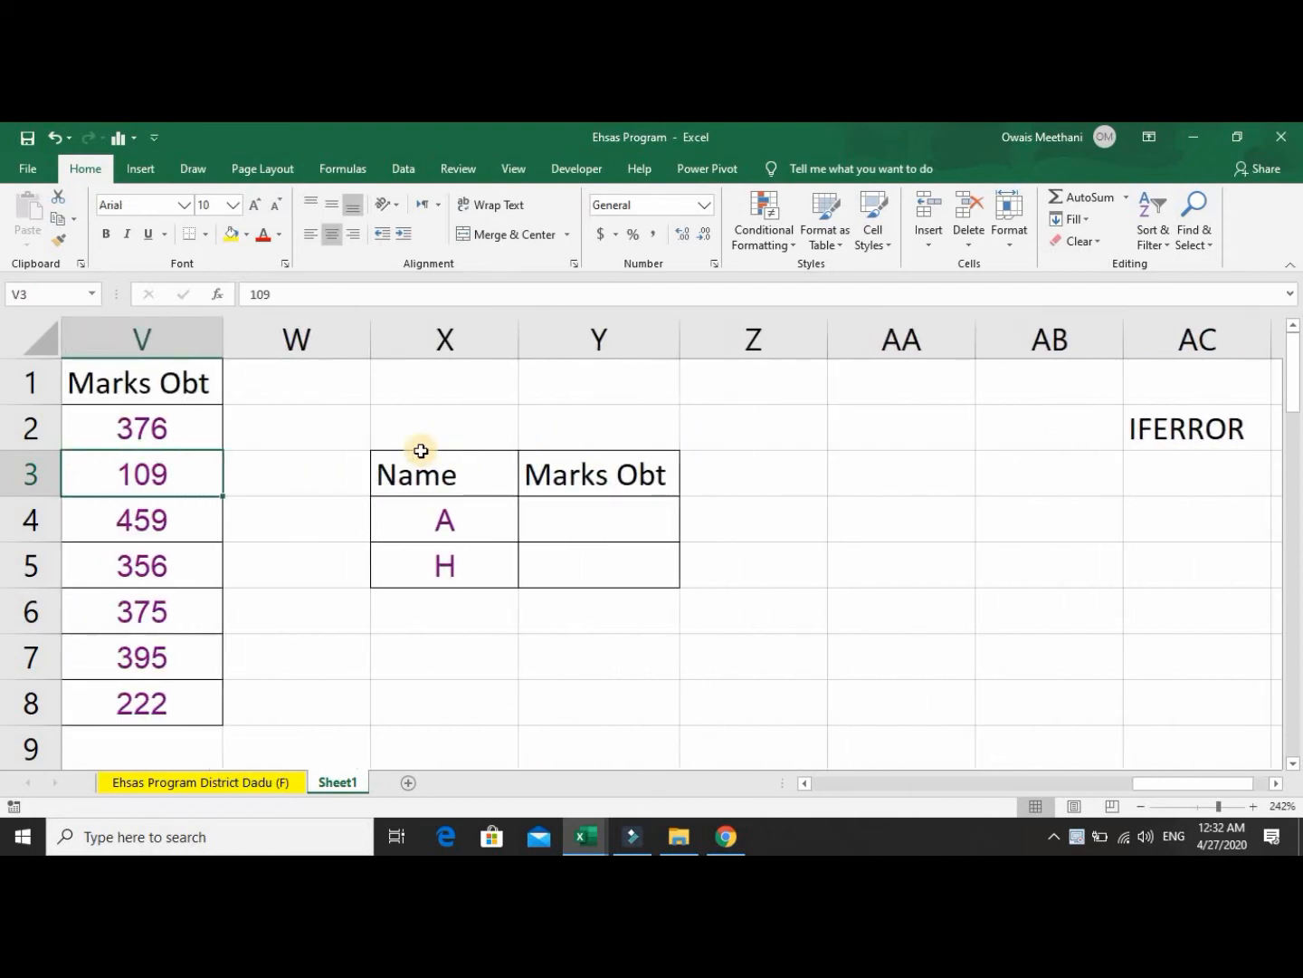
key(Left)
key(Left)
key(Up)
key(Up)
key(Right)
key(Down)
key(Down)
key(Right)
key(Right)
key(Up)
key(Up)
key(Left)
key(Down)
key(Down)
key(Down)
key(Down)
key(Down)
key(Down)
key(Down)
key(Up)
key(Up)
key(Up)
key(Up)
key(Up)
key(Left)
key(Down)
key(Down)
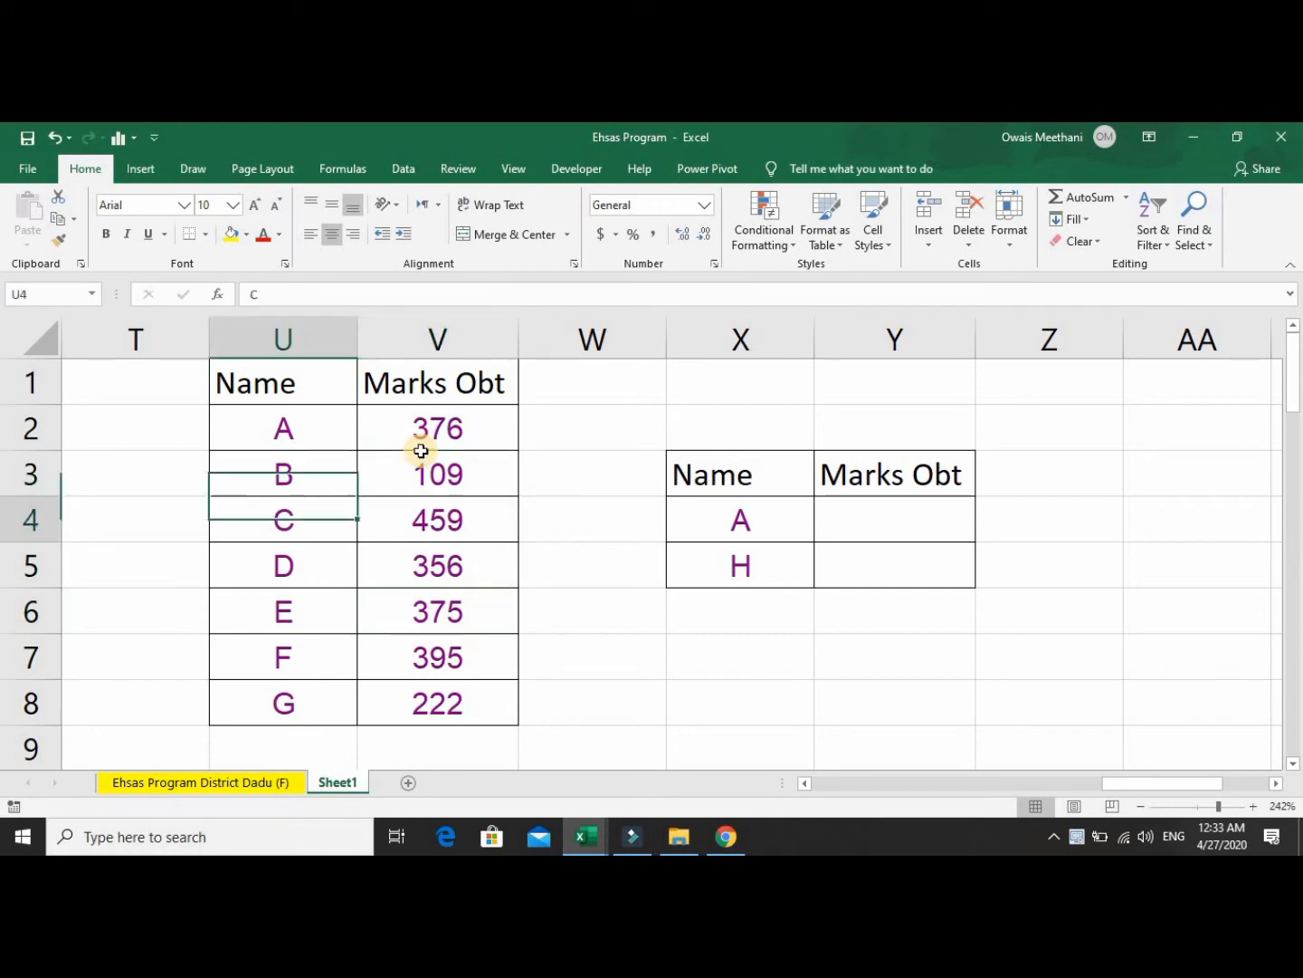
key(Down)
key(Down)
key(Down)
Start a VLOOKUP formula in the Marks Obt cell Y4 with the student name in X4 as the lookup value.
key(Right)
key(Right)
key(Right)
key(Up)
key(Up)
key(Up)
key(Up)
key(Up)
key(Down)
key(Right)
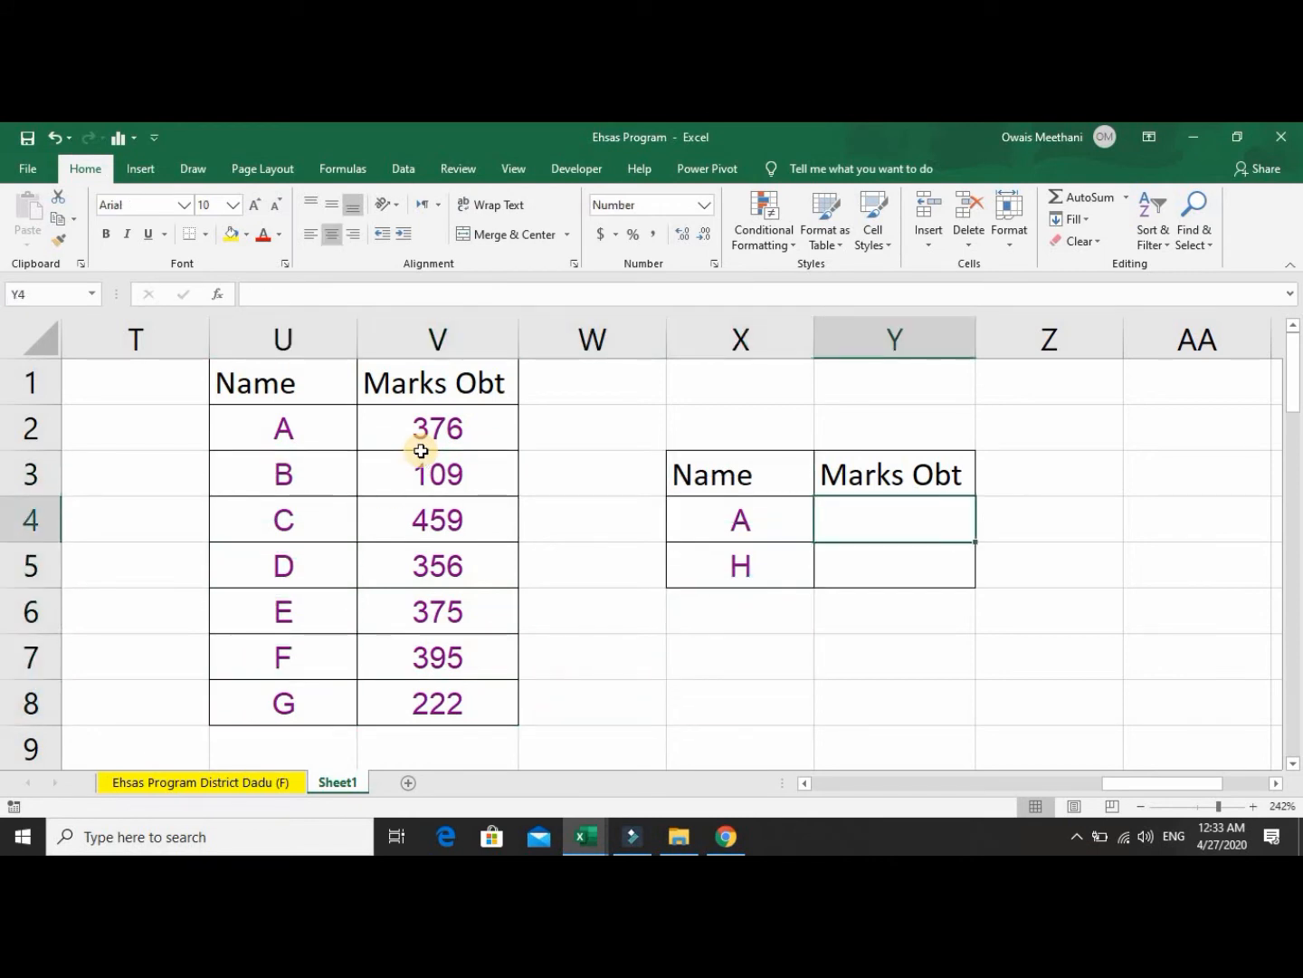
text(=)
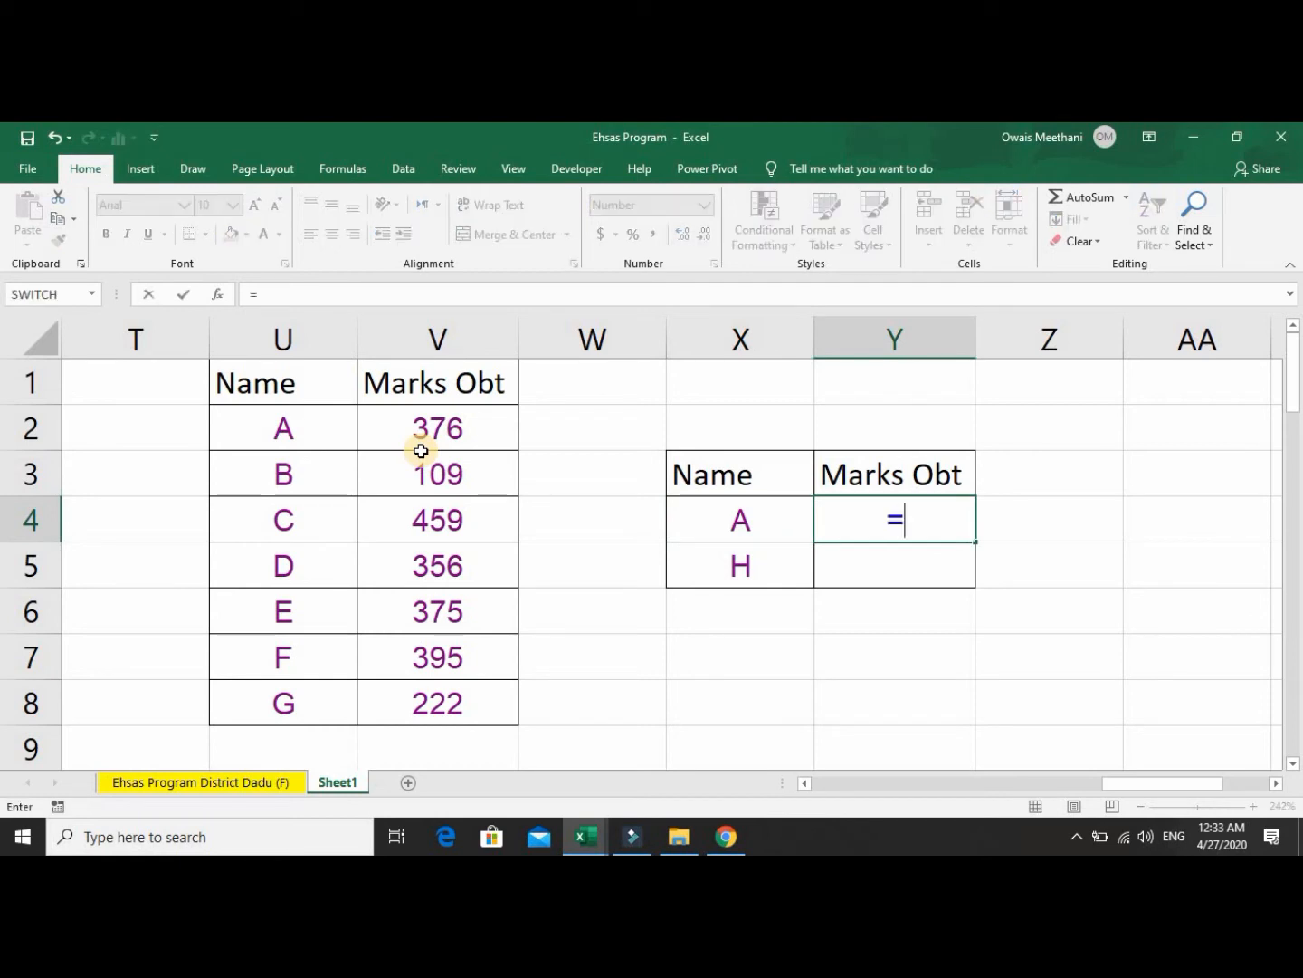
text(VLOOKU)
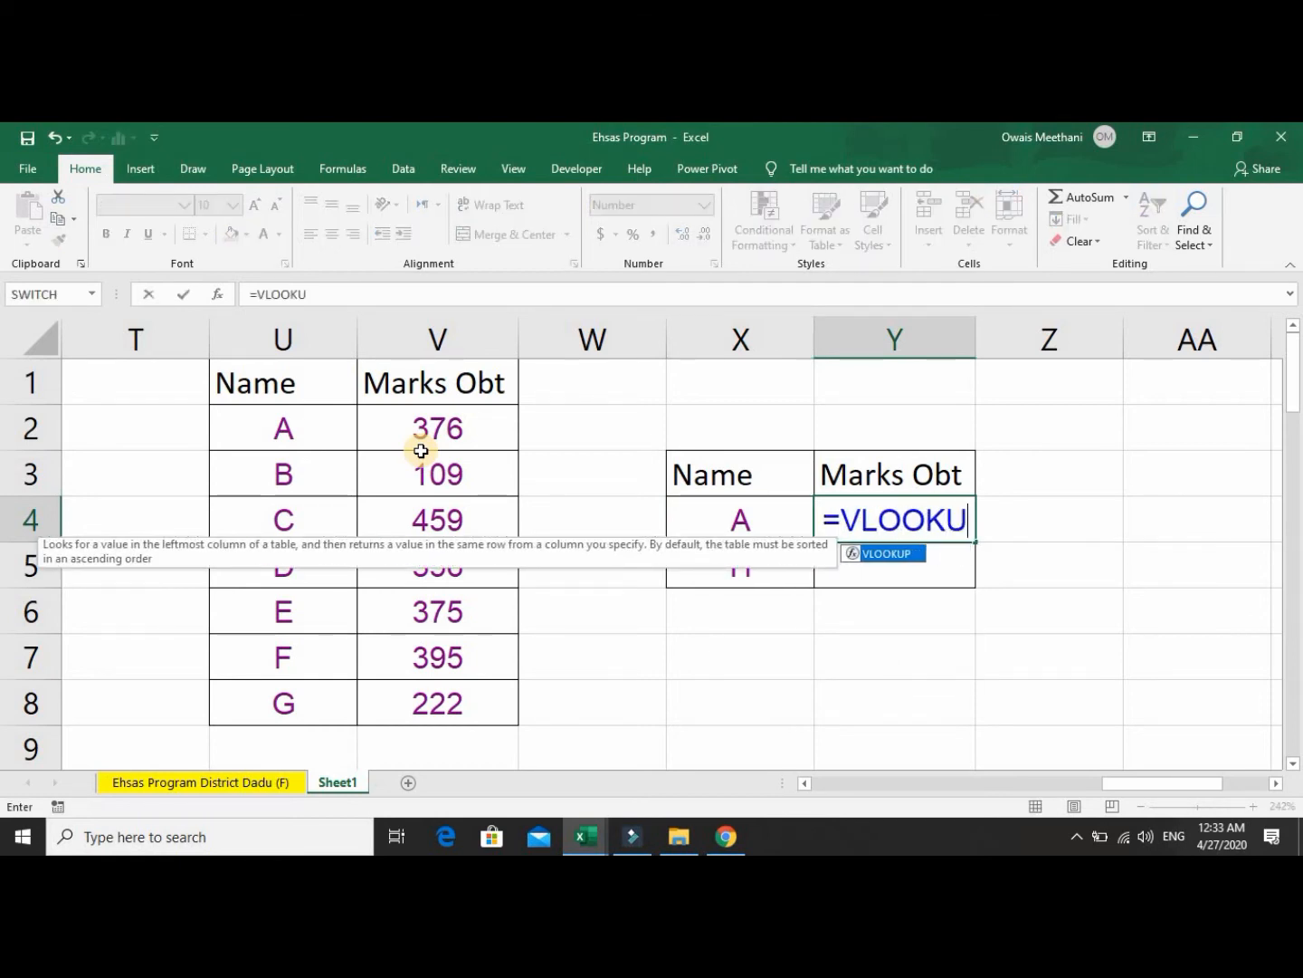
text(P()
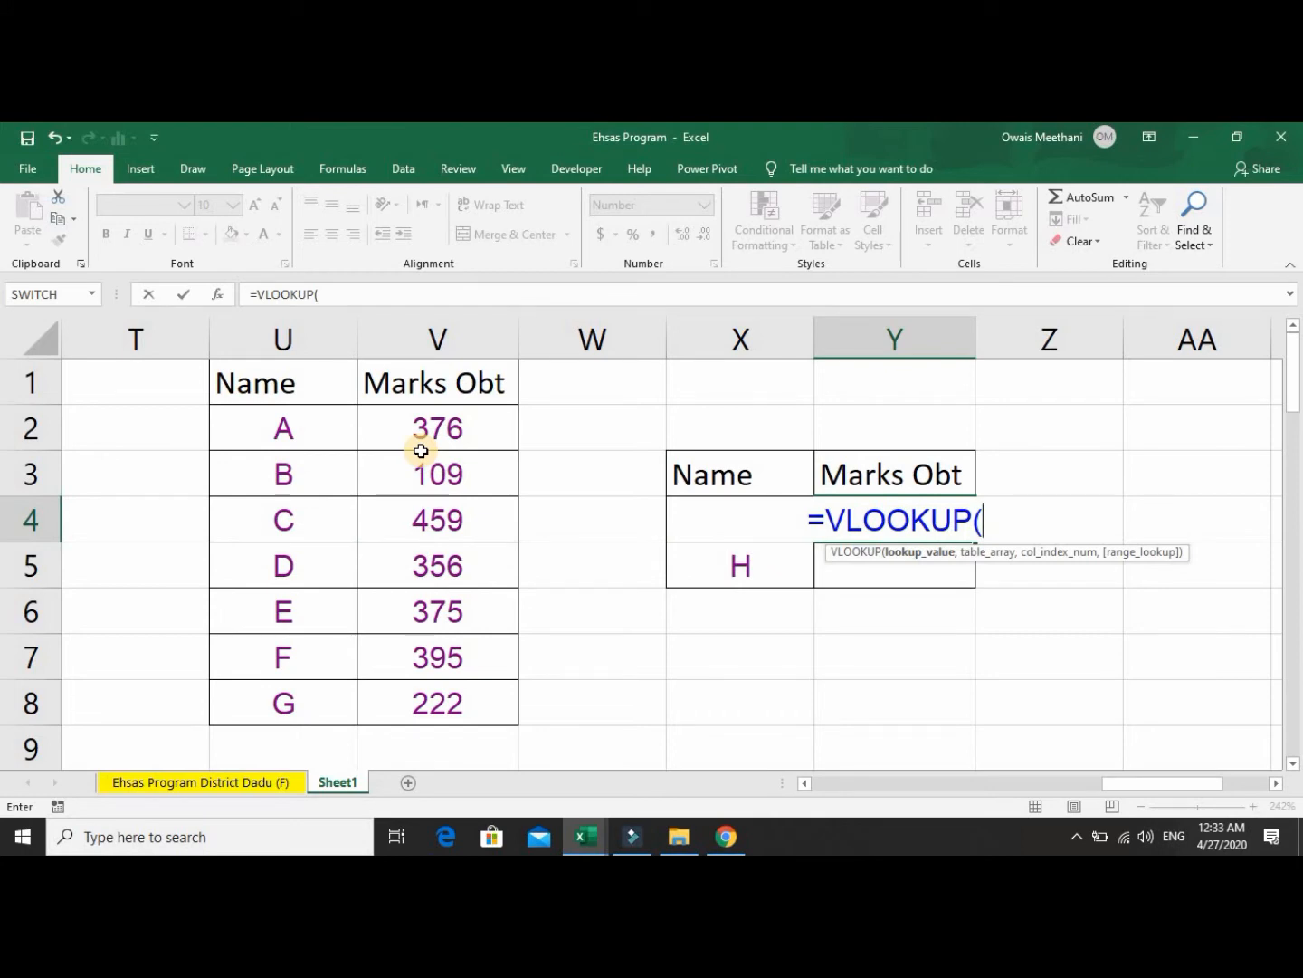
key(Left)
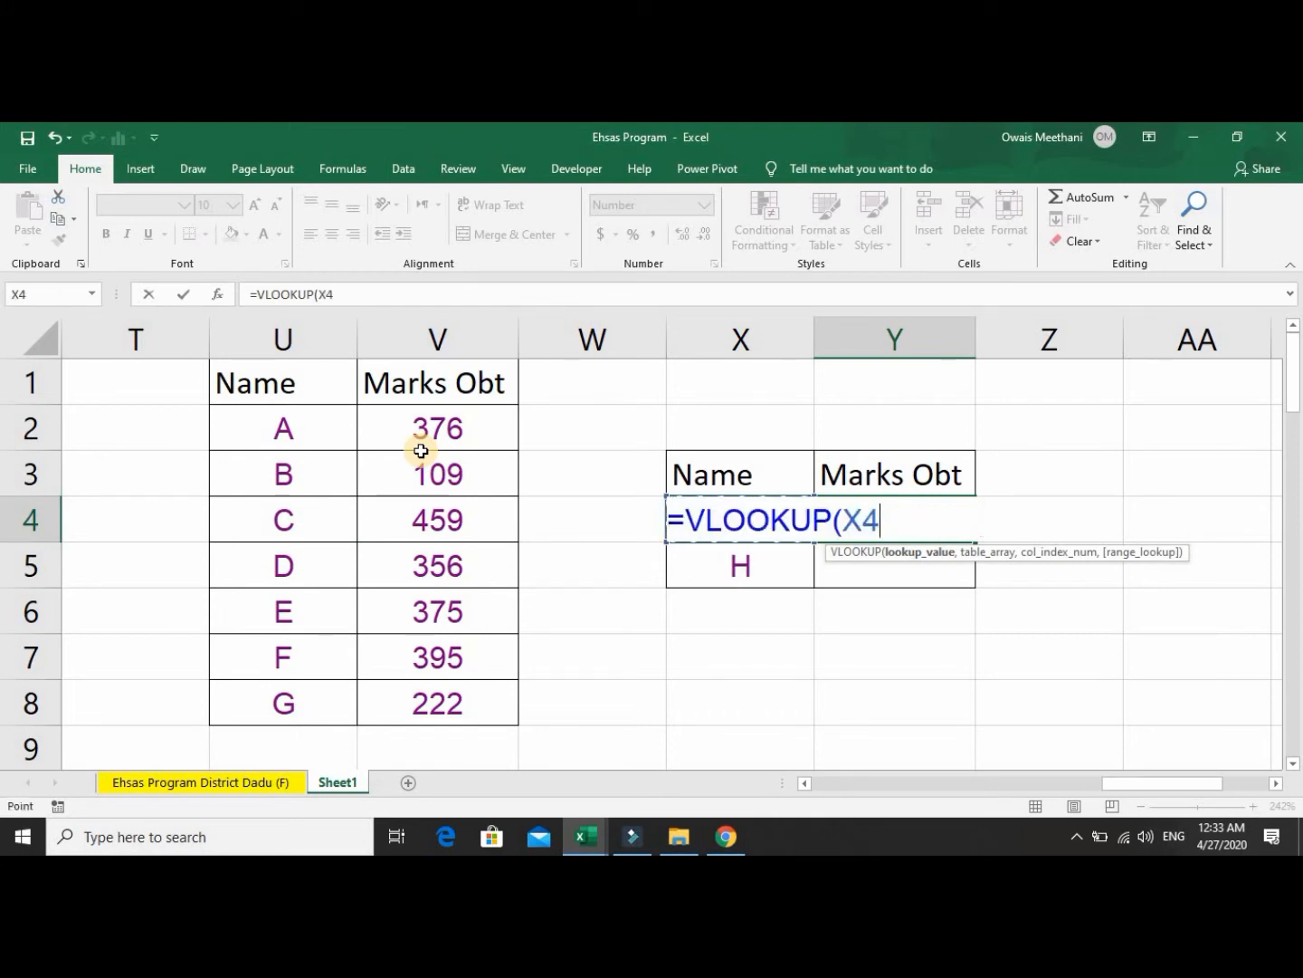
text(,)
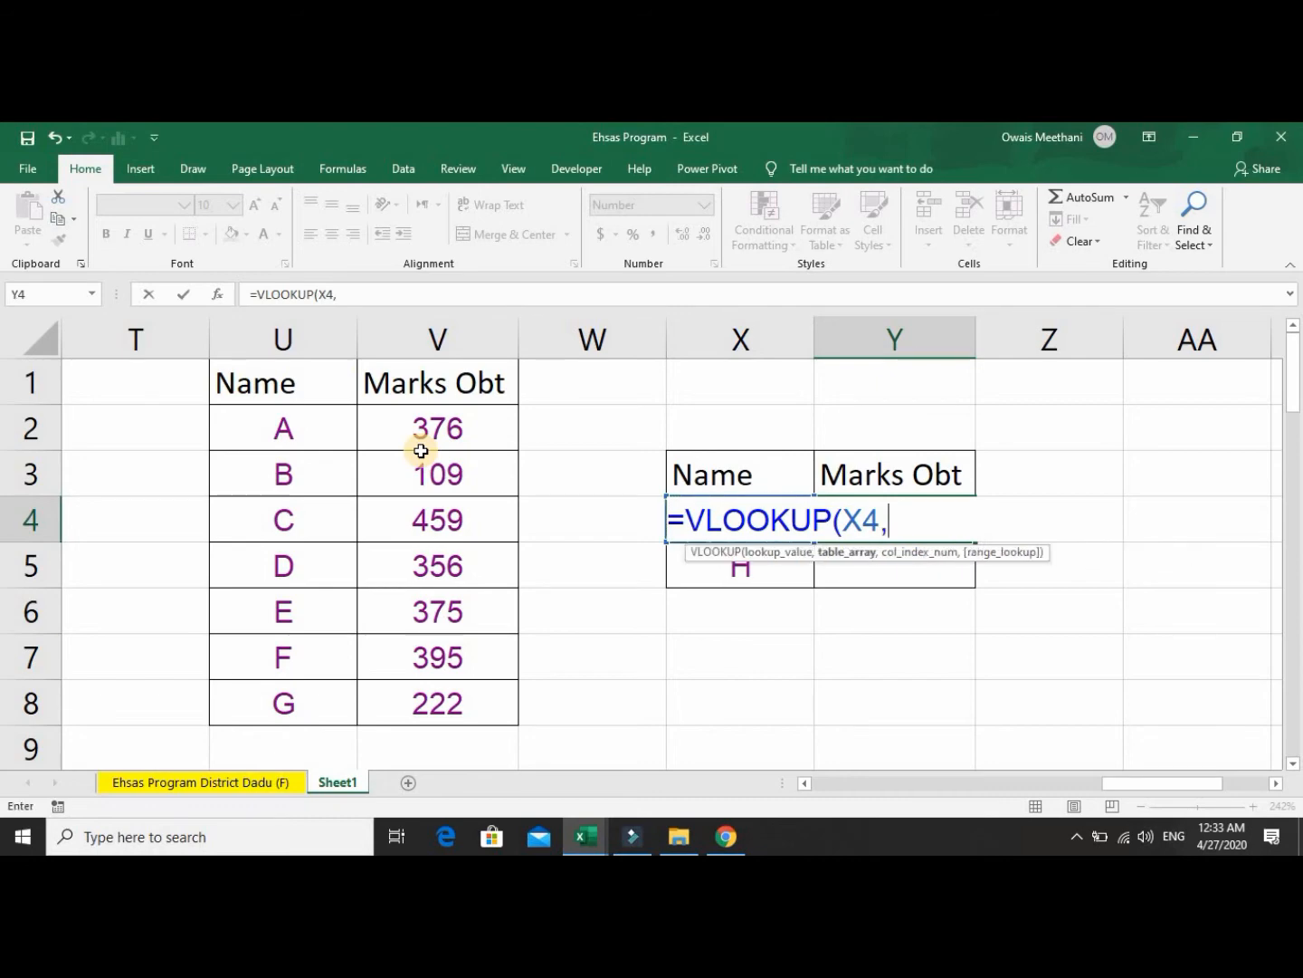
Give the VLOOKUP the names and marks as its table array, locked as $U$2:$V$8.
click(266, 434)
key(shift+Down)
key(shift+Down)
key(shift+Down)
key(shift+Down)
key(shift+Down)
key(shift+Down)
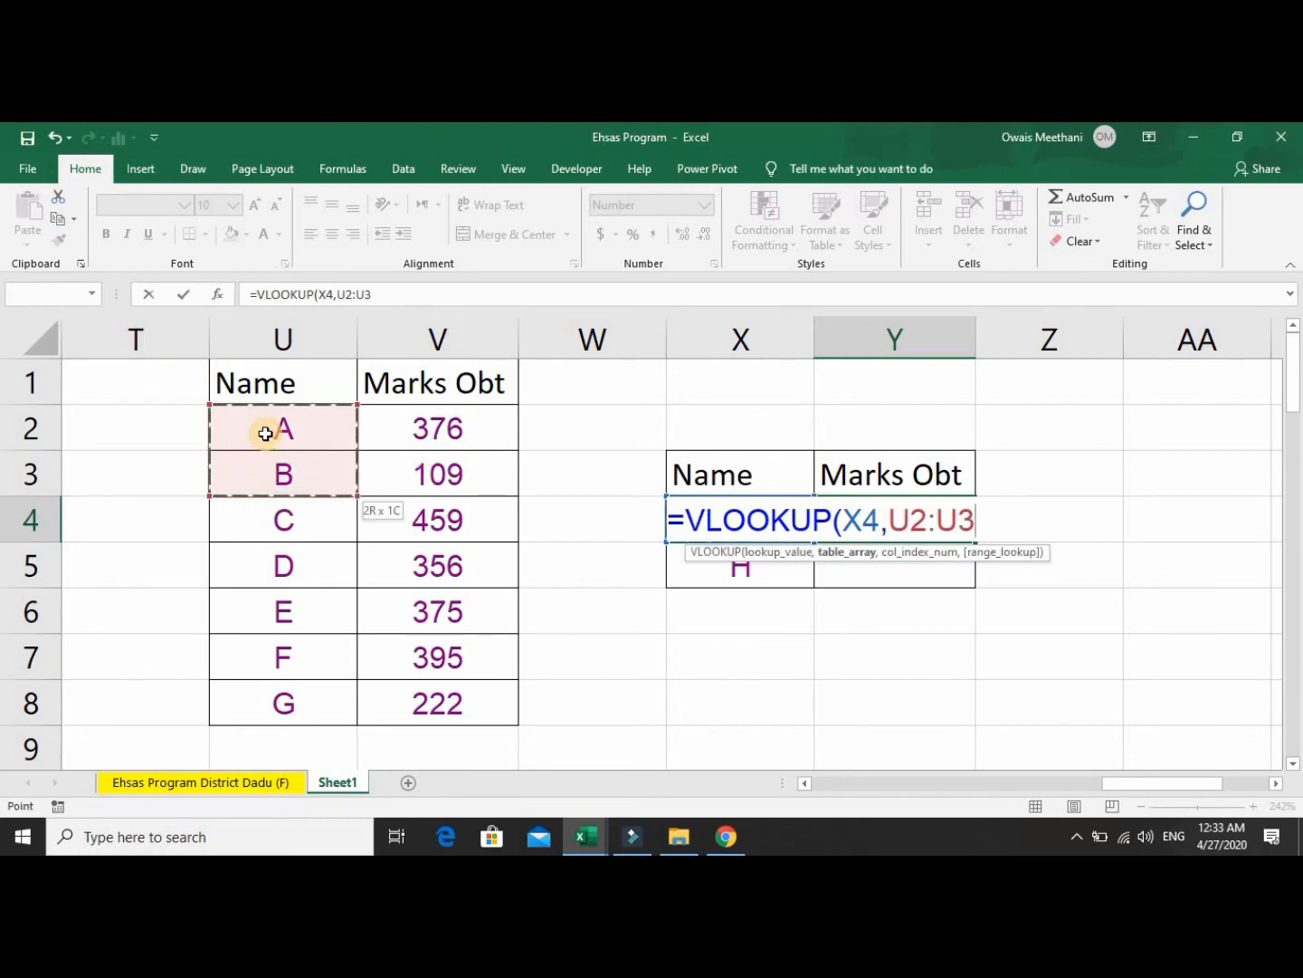
key(shift+Down)
key(shift+Up)
key(shift+Right)
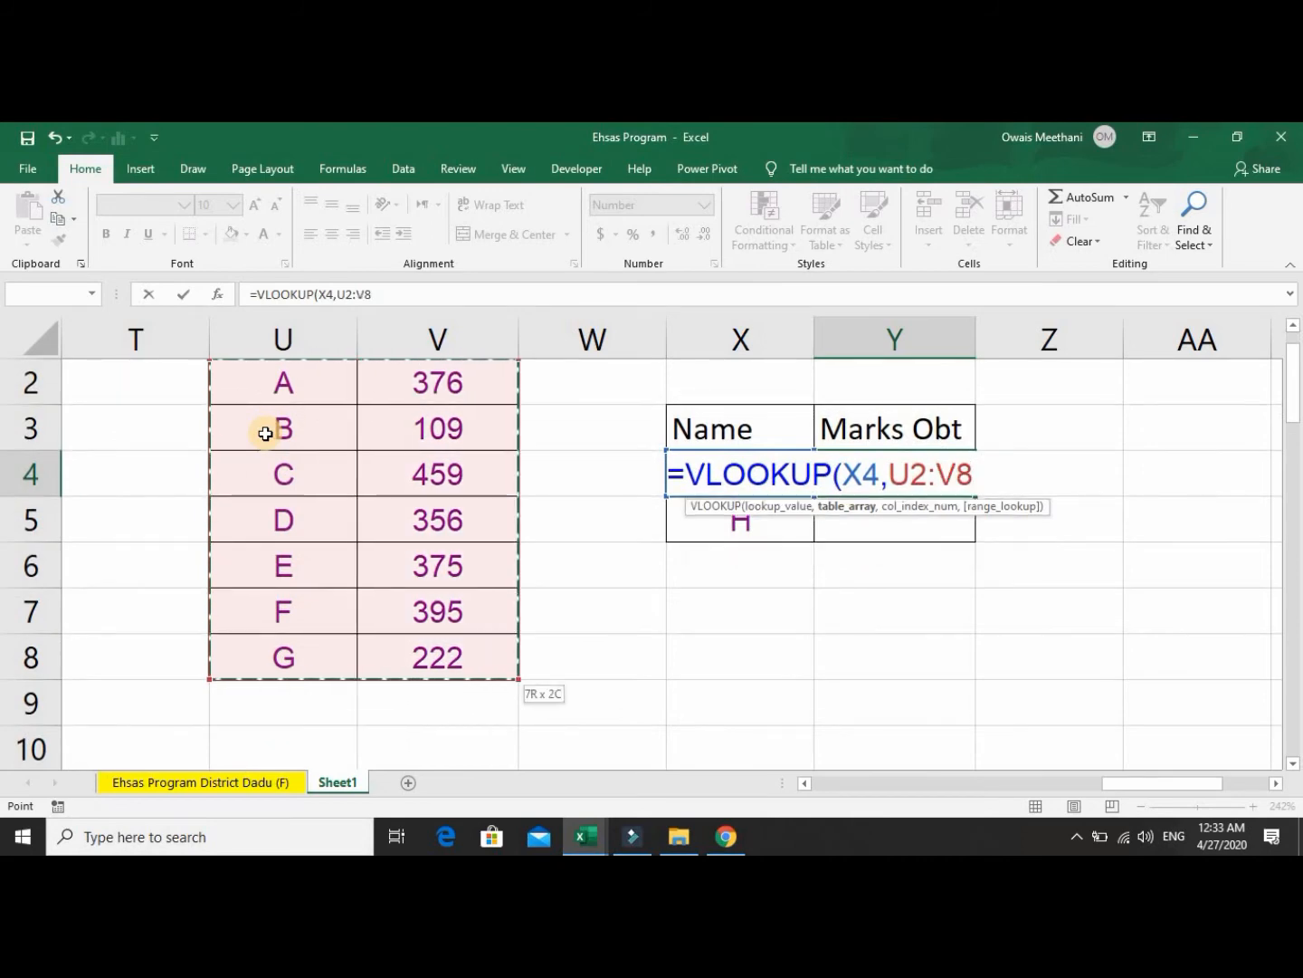
key(F4)
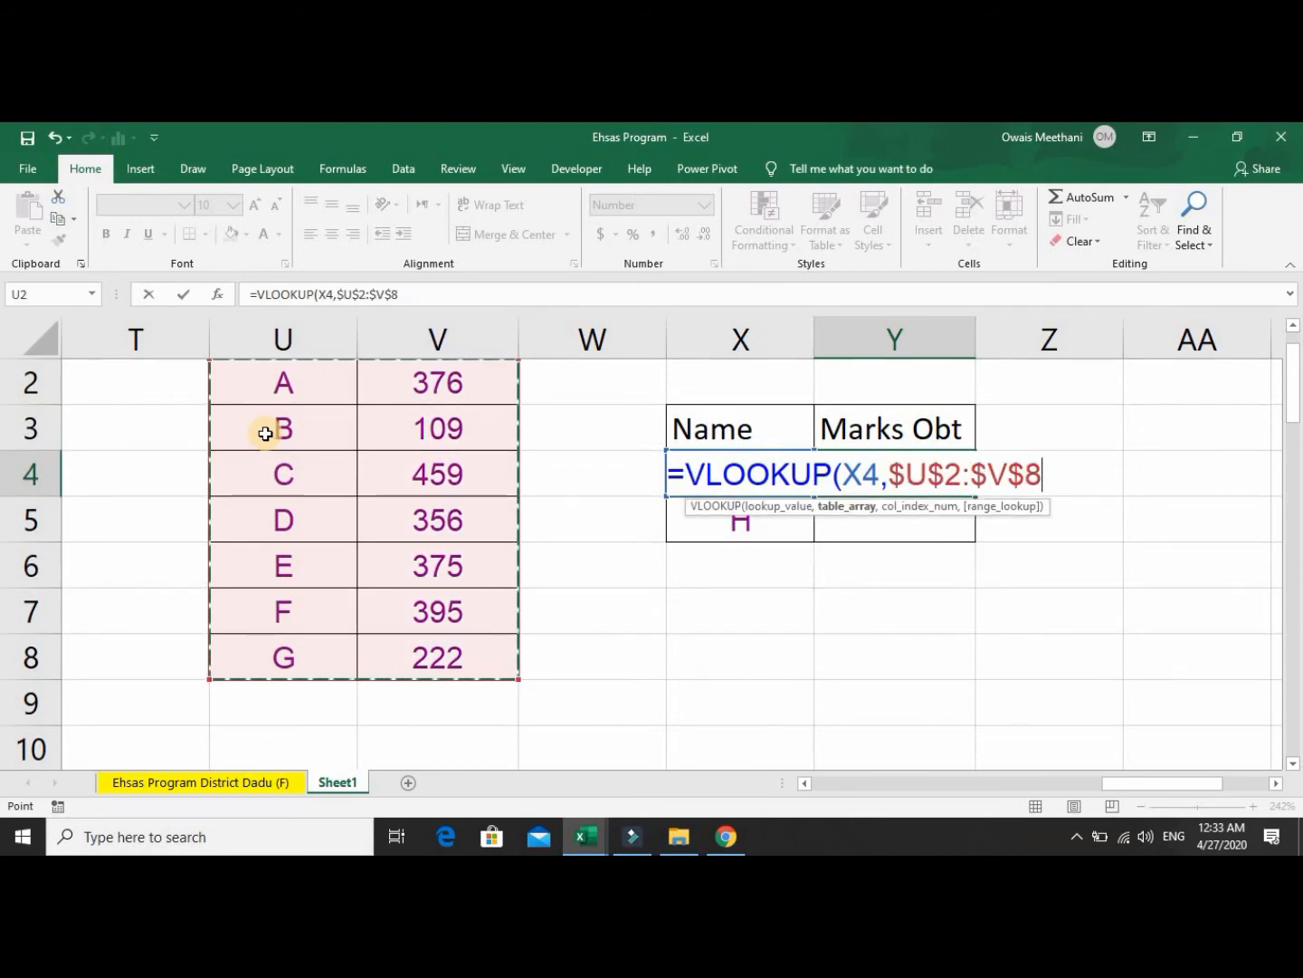
text(,)
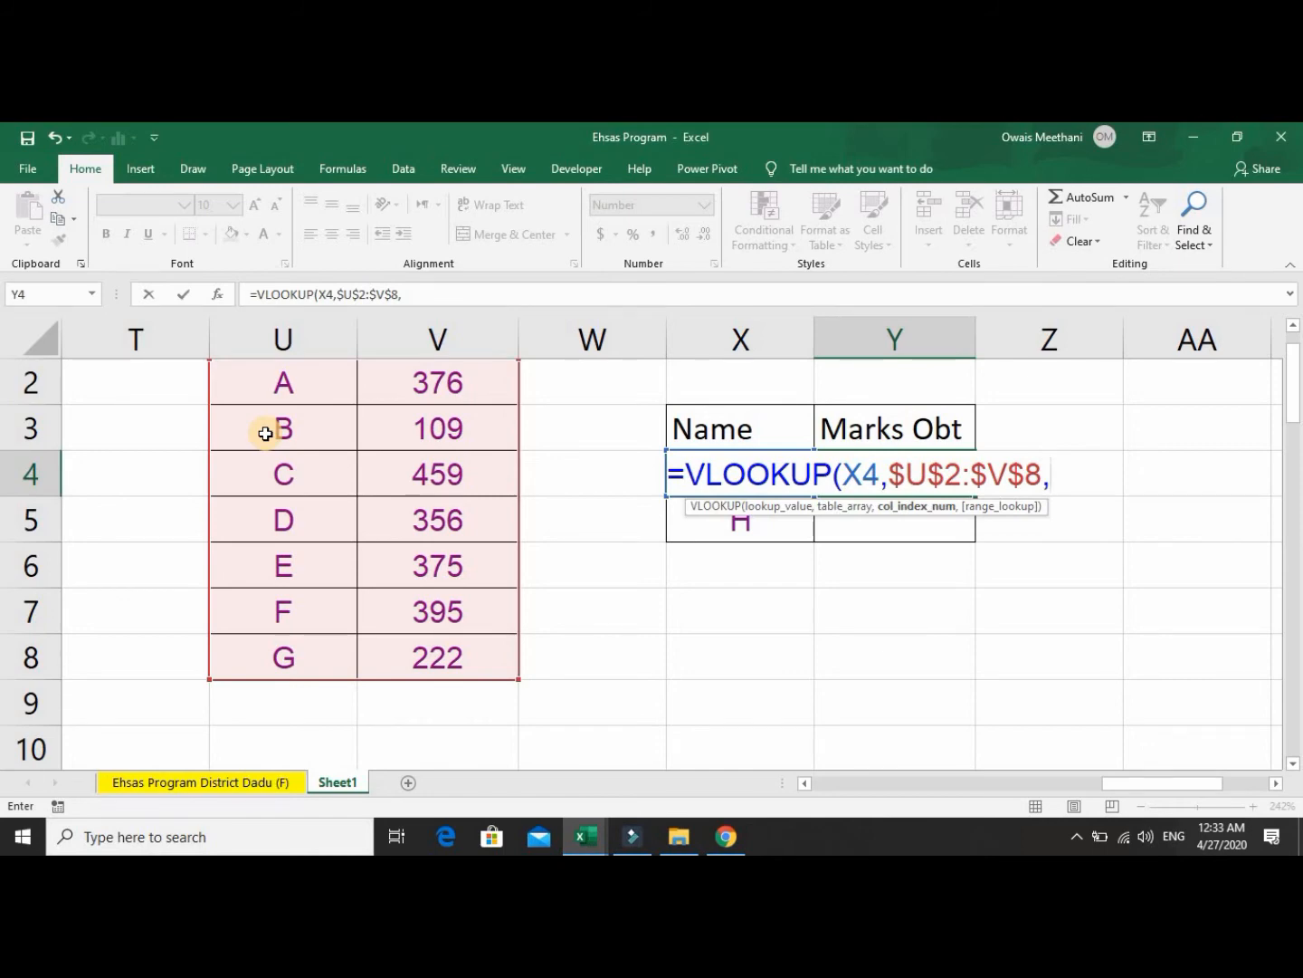
Complete the Y4 lookup with column index 2 and FLASE as the range lookup, and enter the formula while staying in the cell.
text(2,)
text(FLASE)
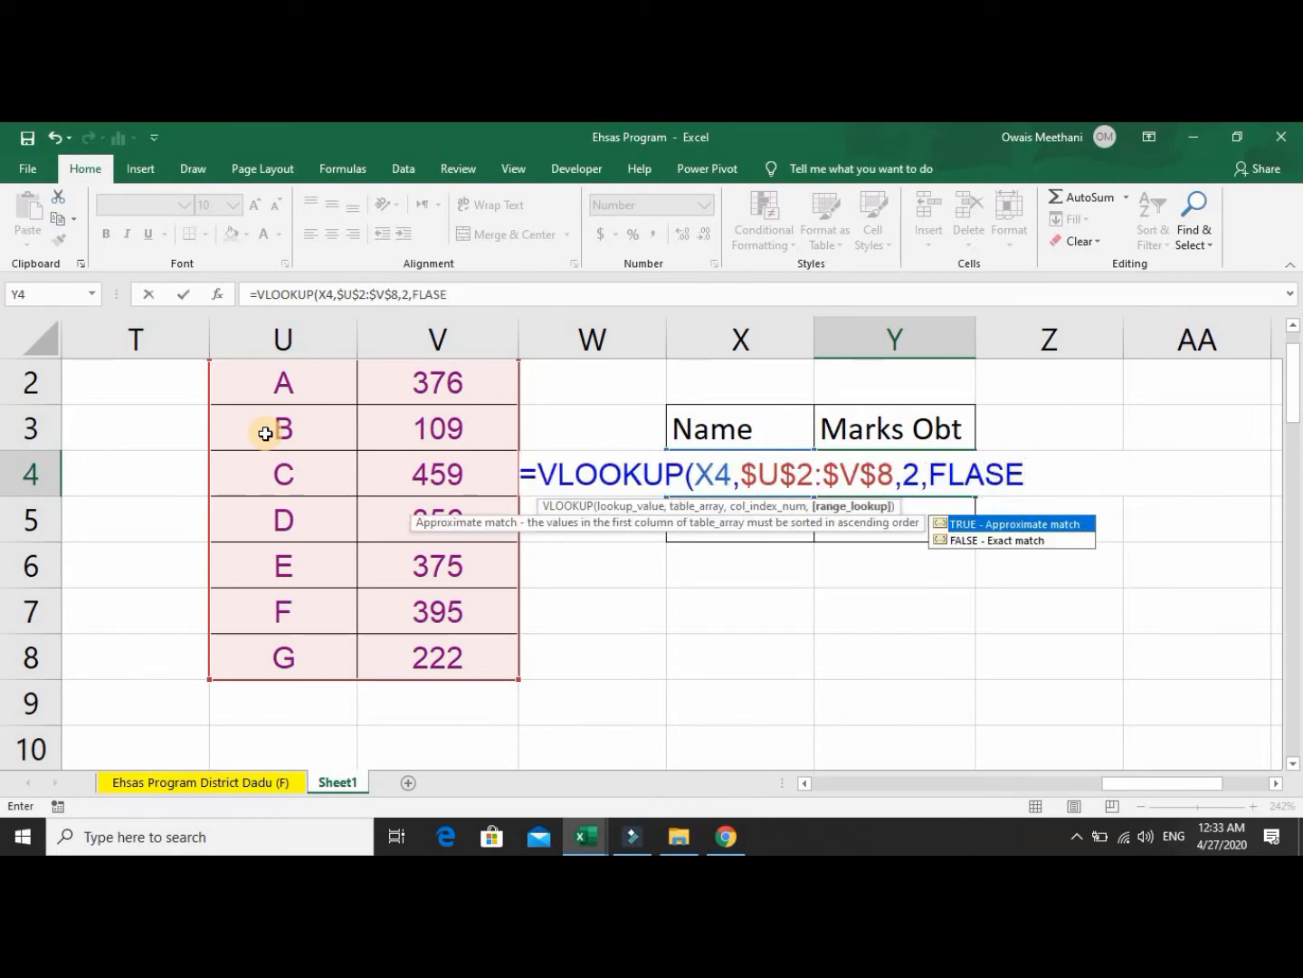
text())
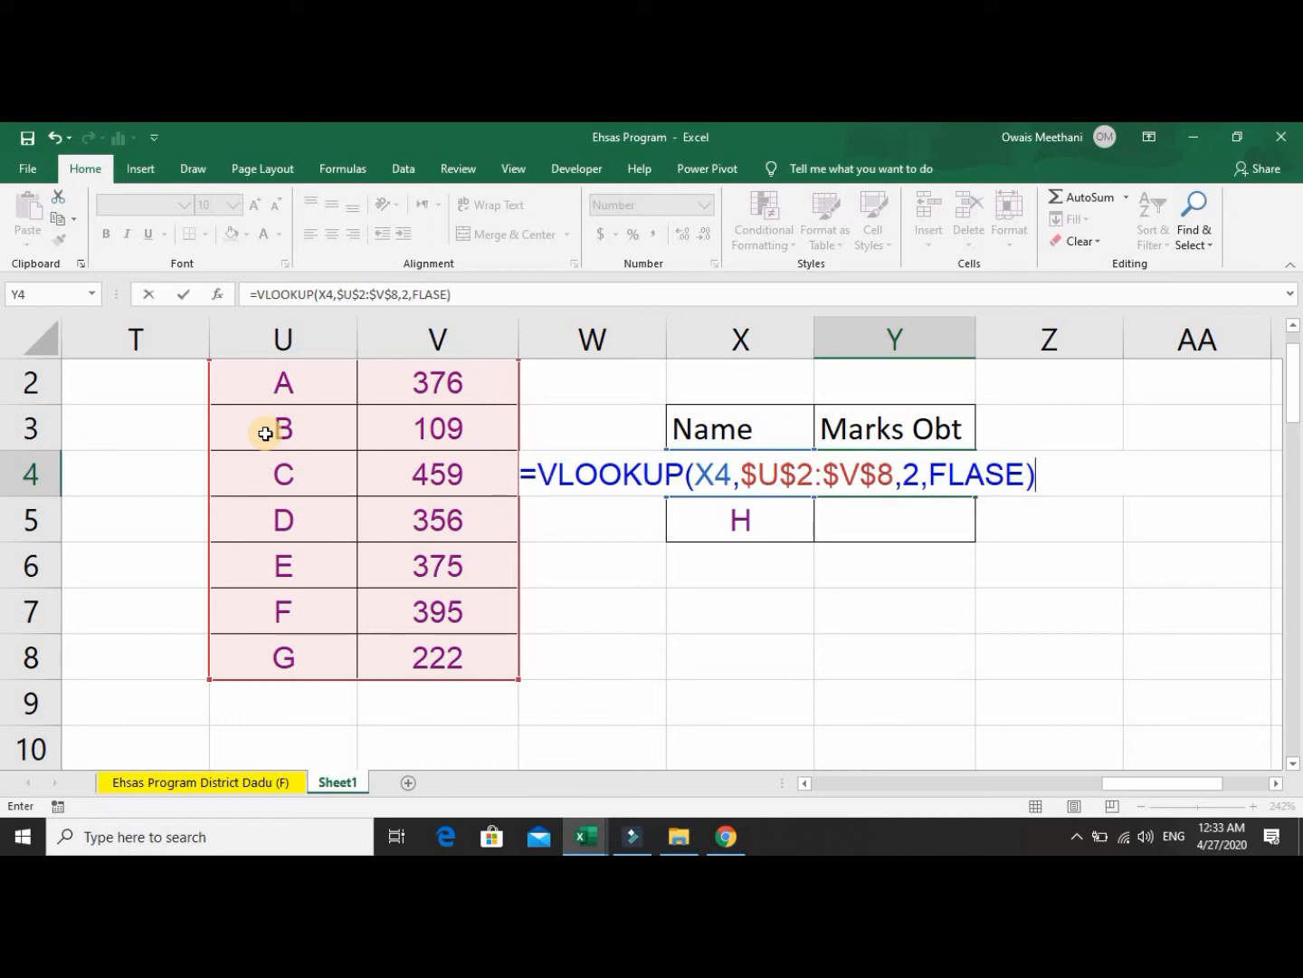
key(ctrl+Return)
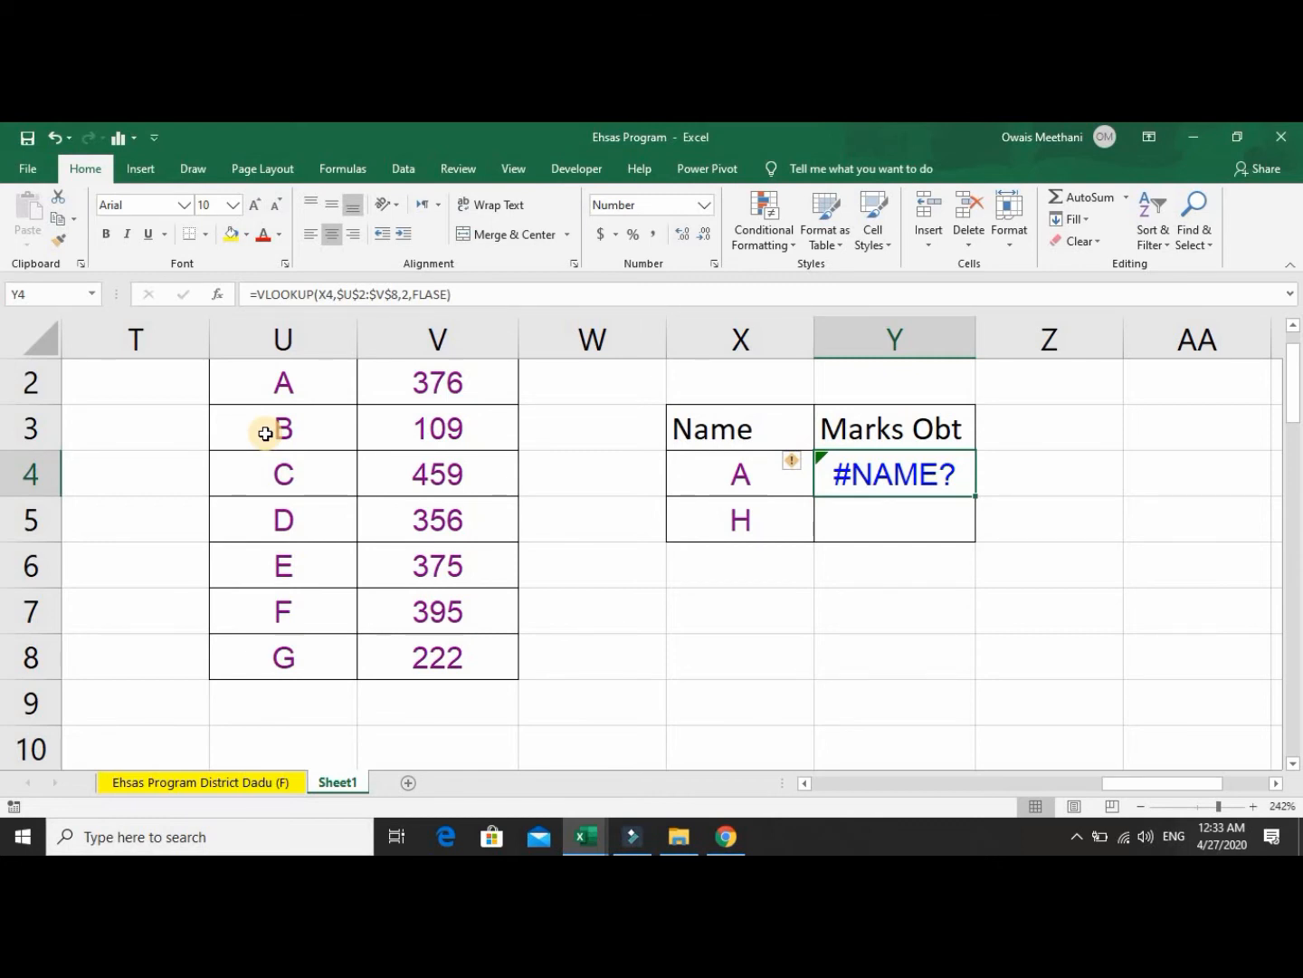
Replace the range lookup argument of the Y4 VLOOKUP formula with 0.
key(F2)
key(Left)
key(Left)
key(Left)
key(Left)
key(Left)
key(Left)
key(Left)
key(Left)
key(Left)
key(Left)
key(Left)
key(Left)
key(Left)
key(Left)
key(Left)
key(Left)
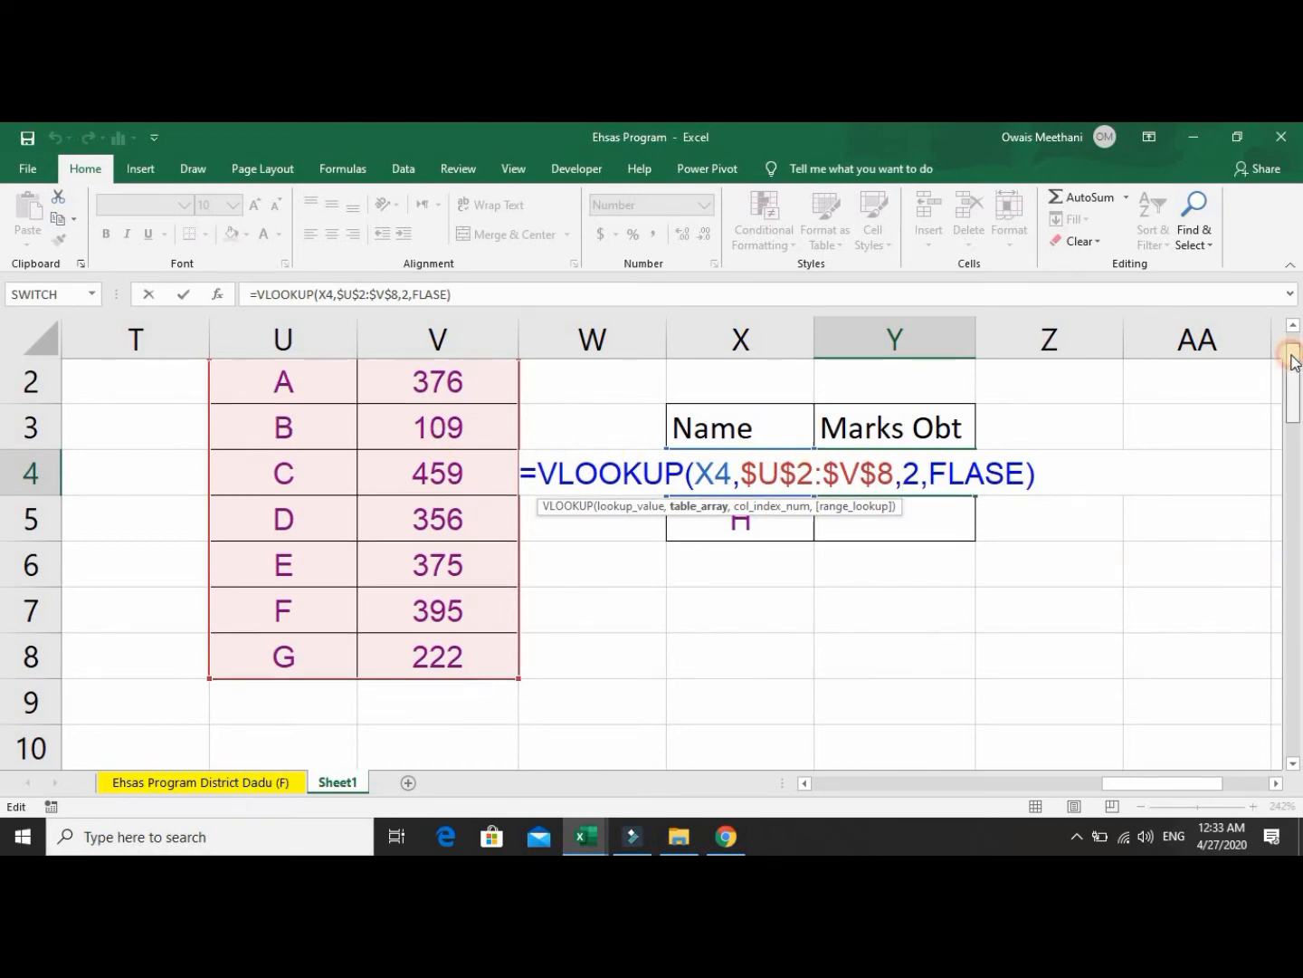
scroll(1294, 360, up, 1)
click(1018, 523)
key(Right)
key(shift+Left)
key(shift+Left)
key(shift+Left)
key(shift+Left)
key(shift+Left)
text(0)
key(Return)
key(Up)
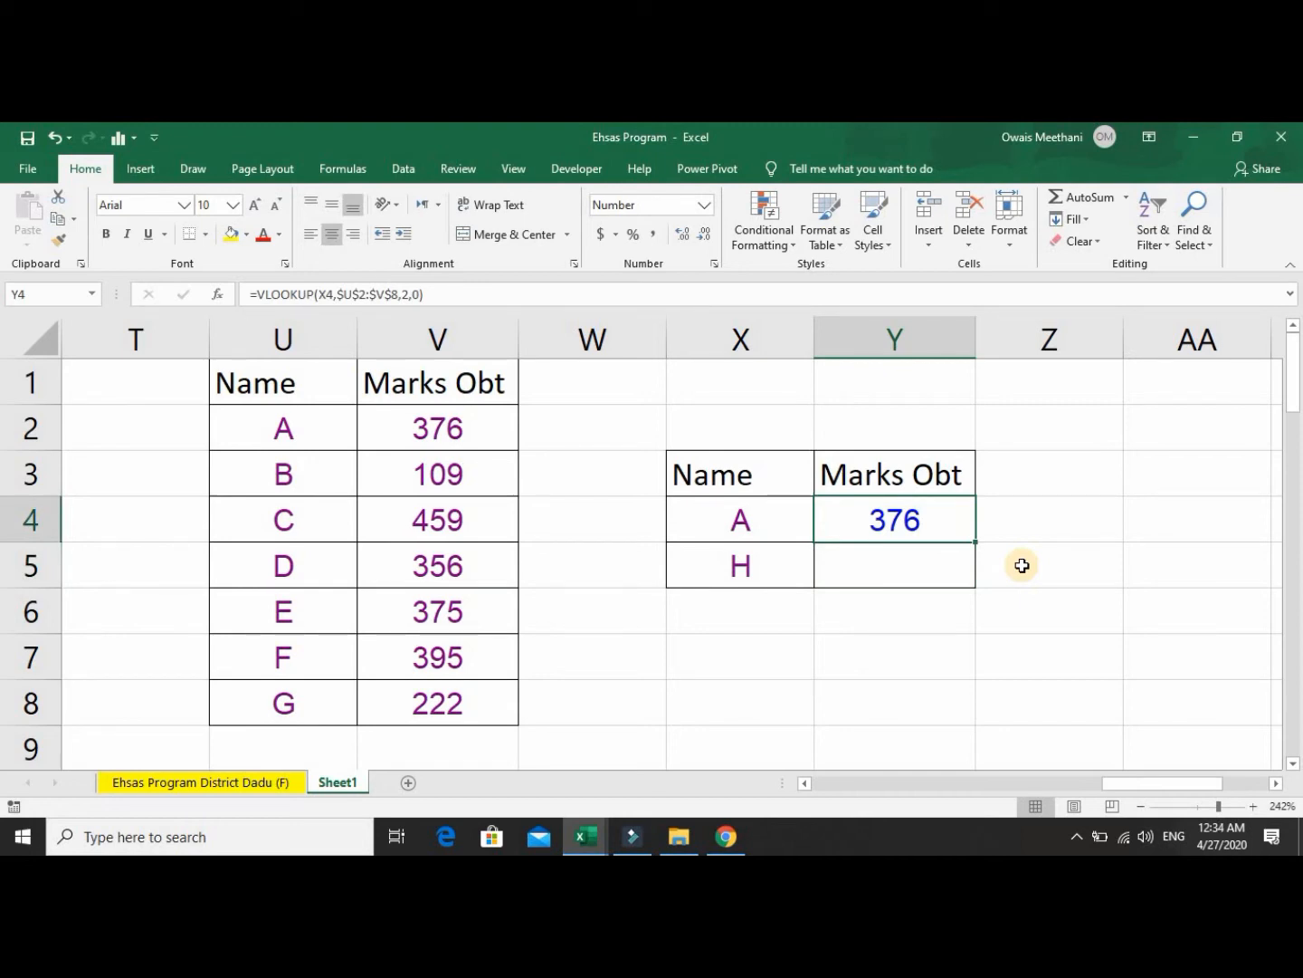
Copy the Y4 lookup formula into Y5 to look up the marks of student H.
key(ctrl+c)
key(Down)
key(ctrl+v)
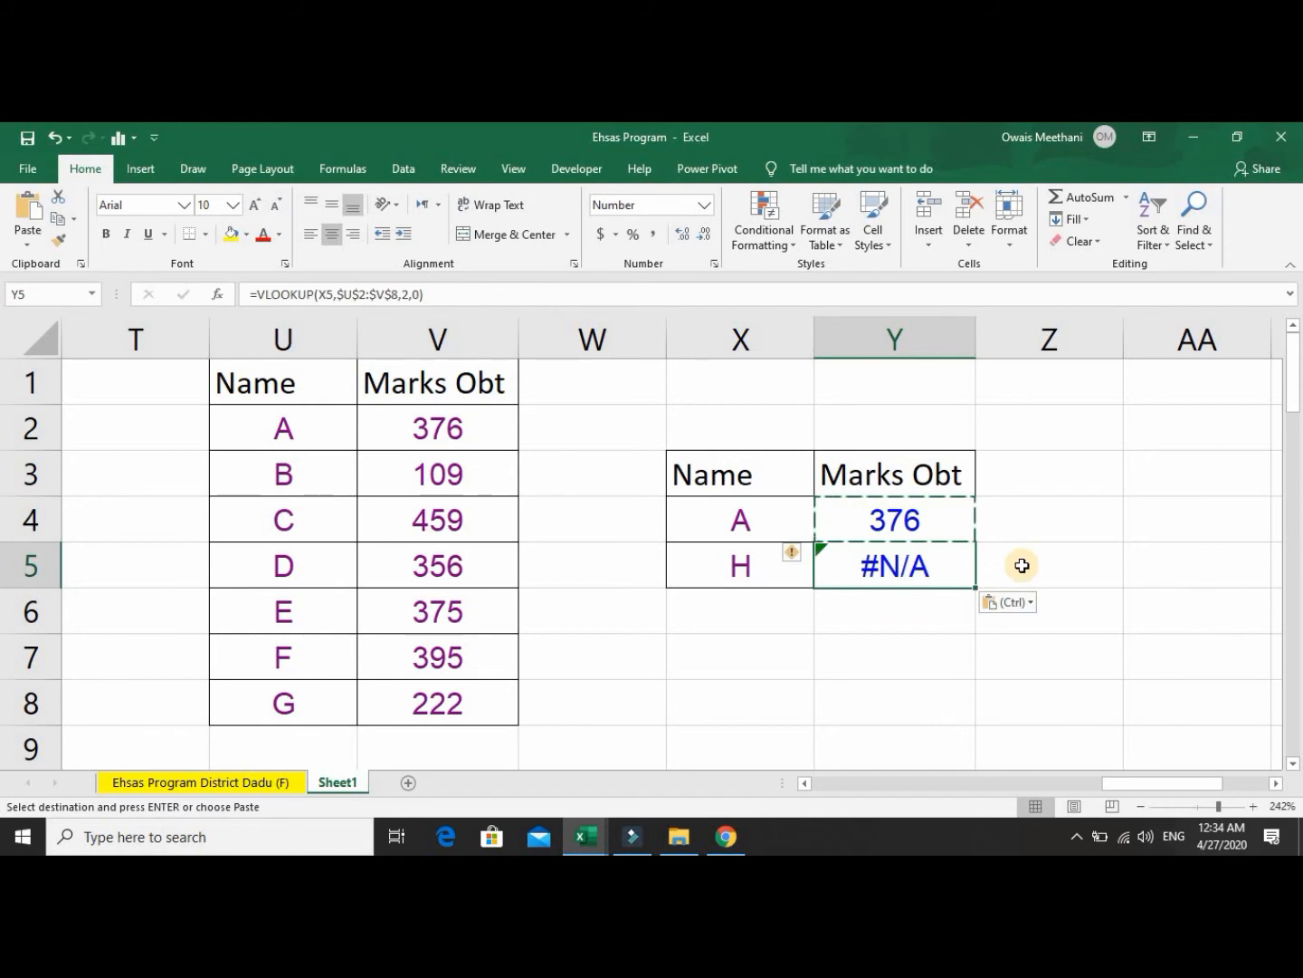
Check the student names in column U for H, the name being looked up in X5.
key(Left)
key(Left)
key(Left)
key(Left)
key(Down)
key(Down)
key(Down)
key(Up)
key(Up)
key(Up)
key(Up)
key(Up)
key(Up)
key(Down)
key(Down)
key(Right)
key(Right)
key(Right)
key(Right)
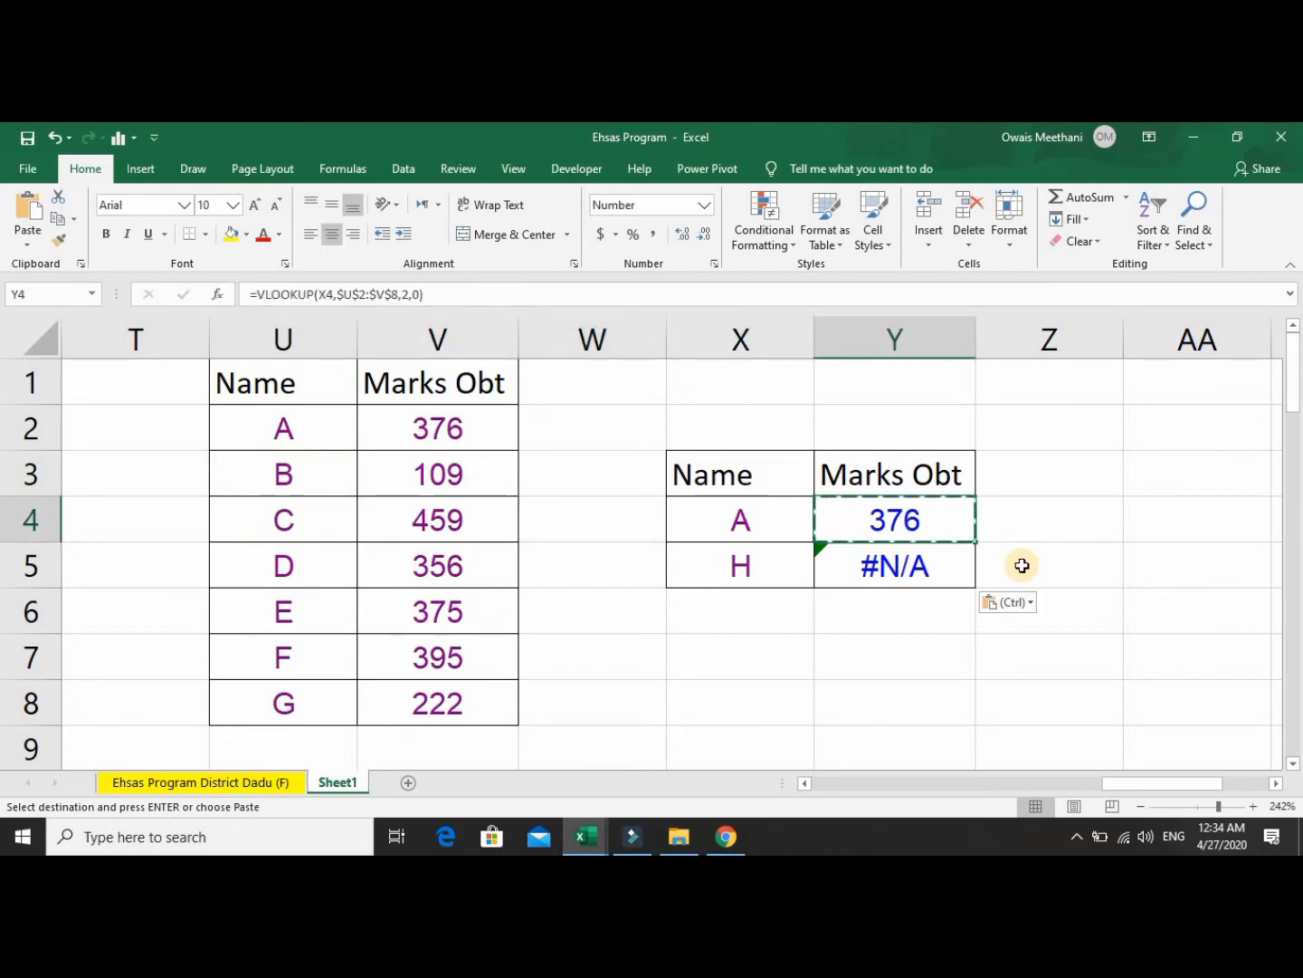
key(F2)
key(BackSpace)
key(BackSpace)
key(BackSpace)
key(BackSpace)
key(BackSpace)
key(BackSpace)
key(BackSpace)
key(BackSpace)
key(BackSpace)
key(BackSpace)
key(BackSpace)
key(BackSpace)
key(BackSpace)
key(BackSpace)
key(BackSpace)
key(BackSpace)
key(BackSpace)
key(BackSpace)
key(BackSpace)
key(BackSpace)
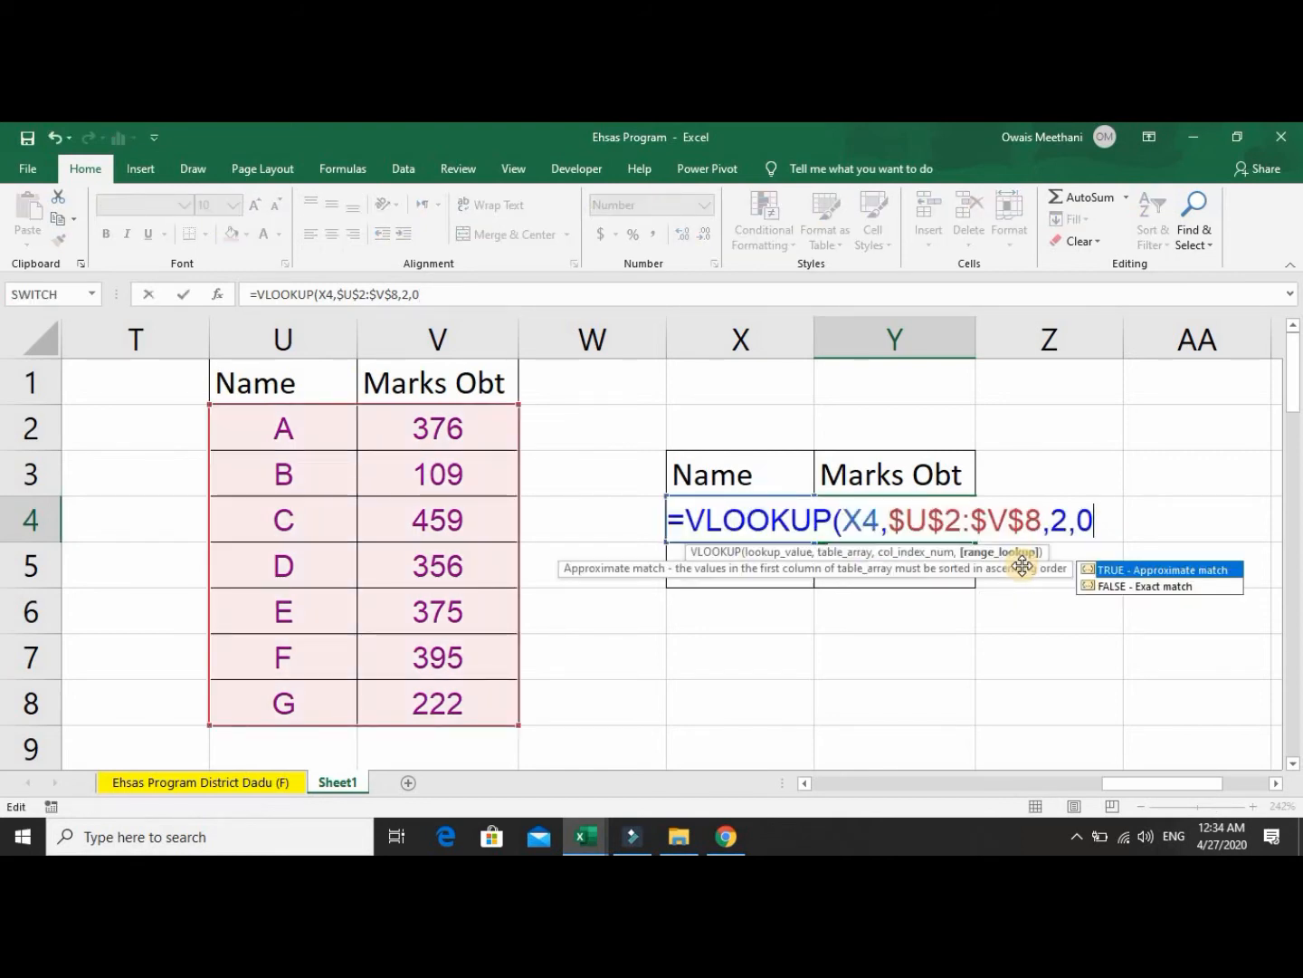
key(Escape)
Clear Y4 and start an IFERROR formula there containing a VLOOKUP with X4 as the lookup value.
key(Delete)
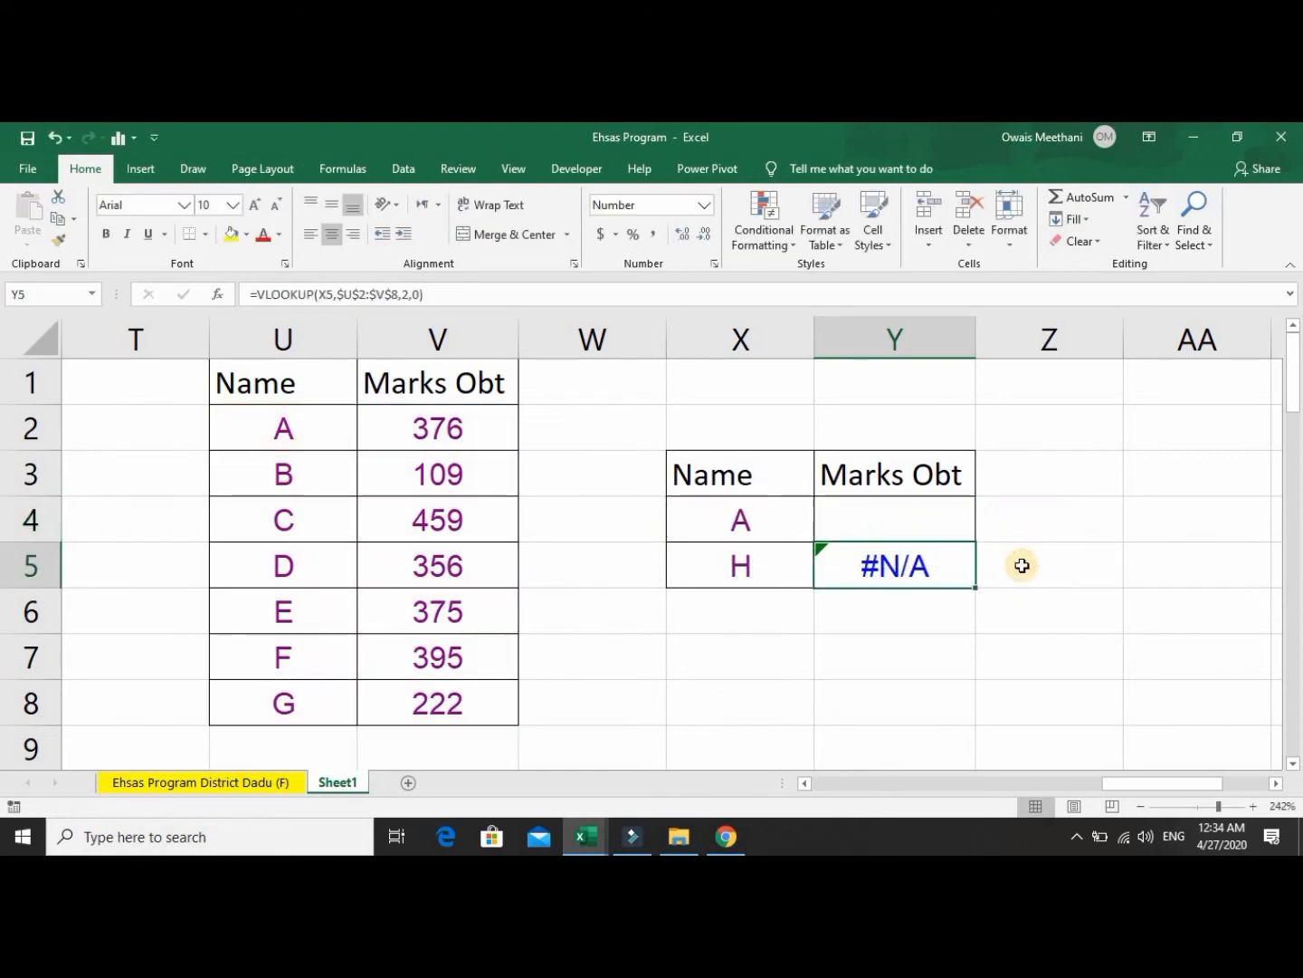
text(=)
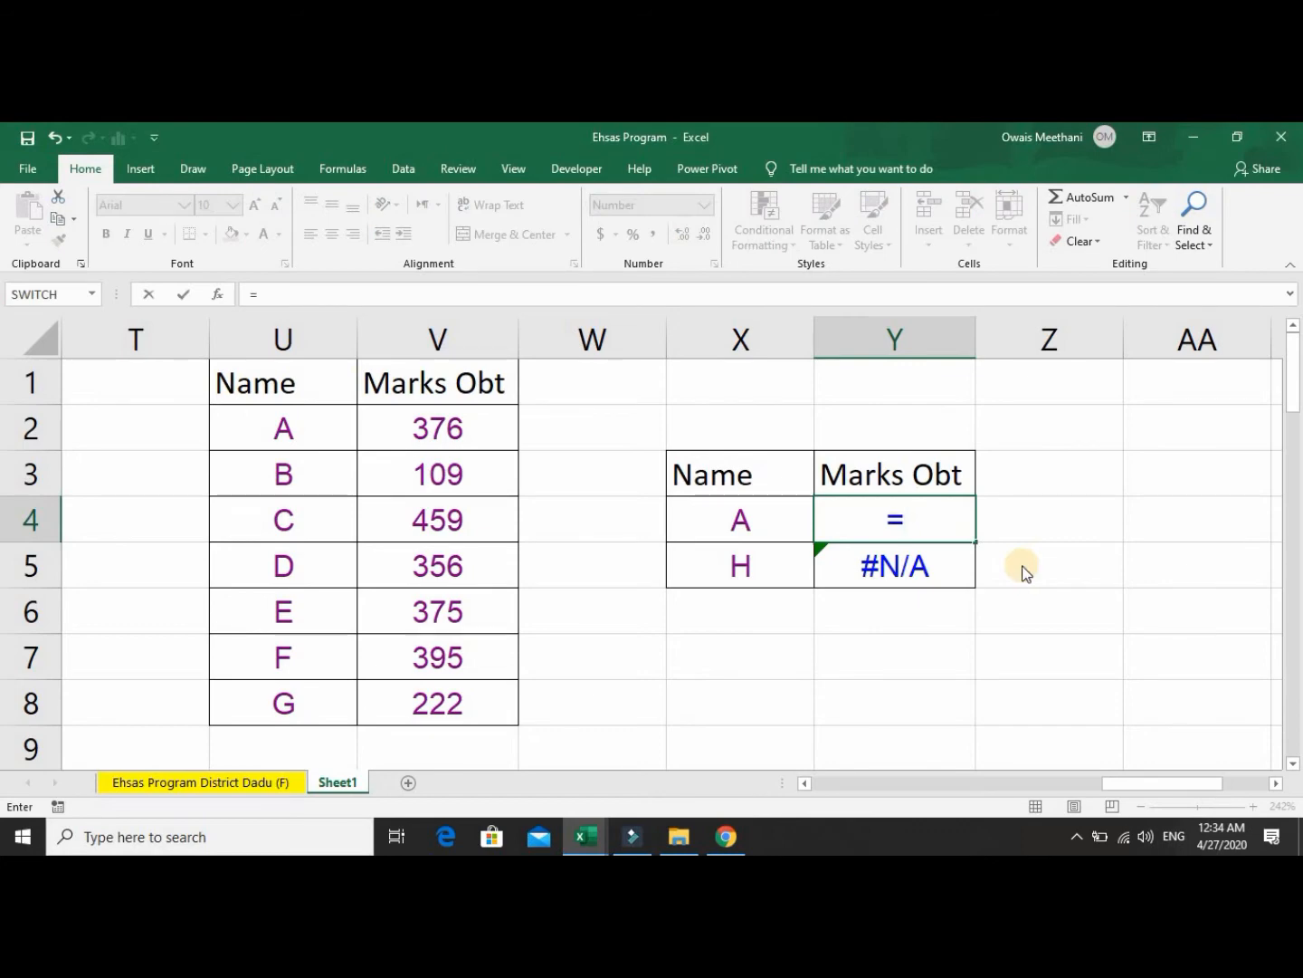
text(IFERR)
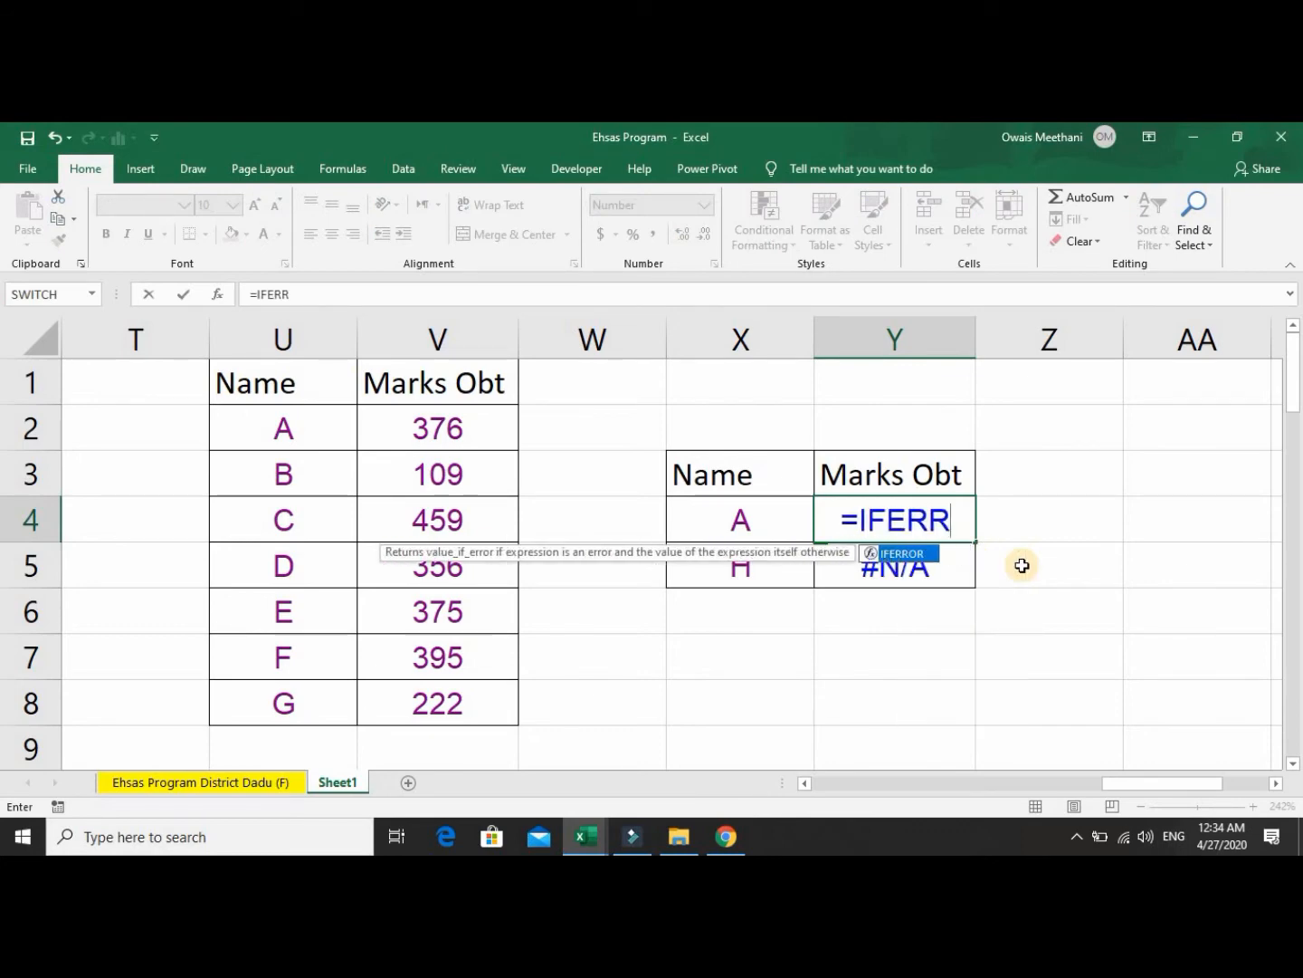
key(Tab)
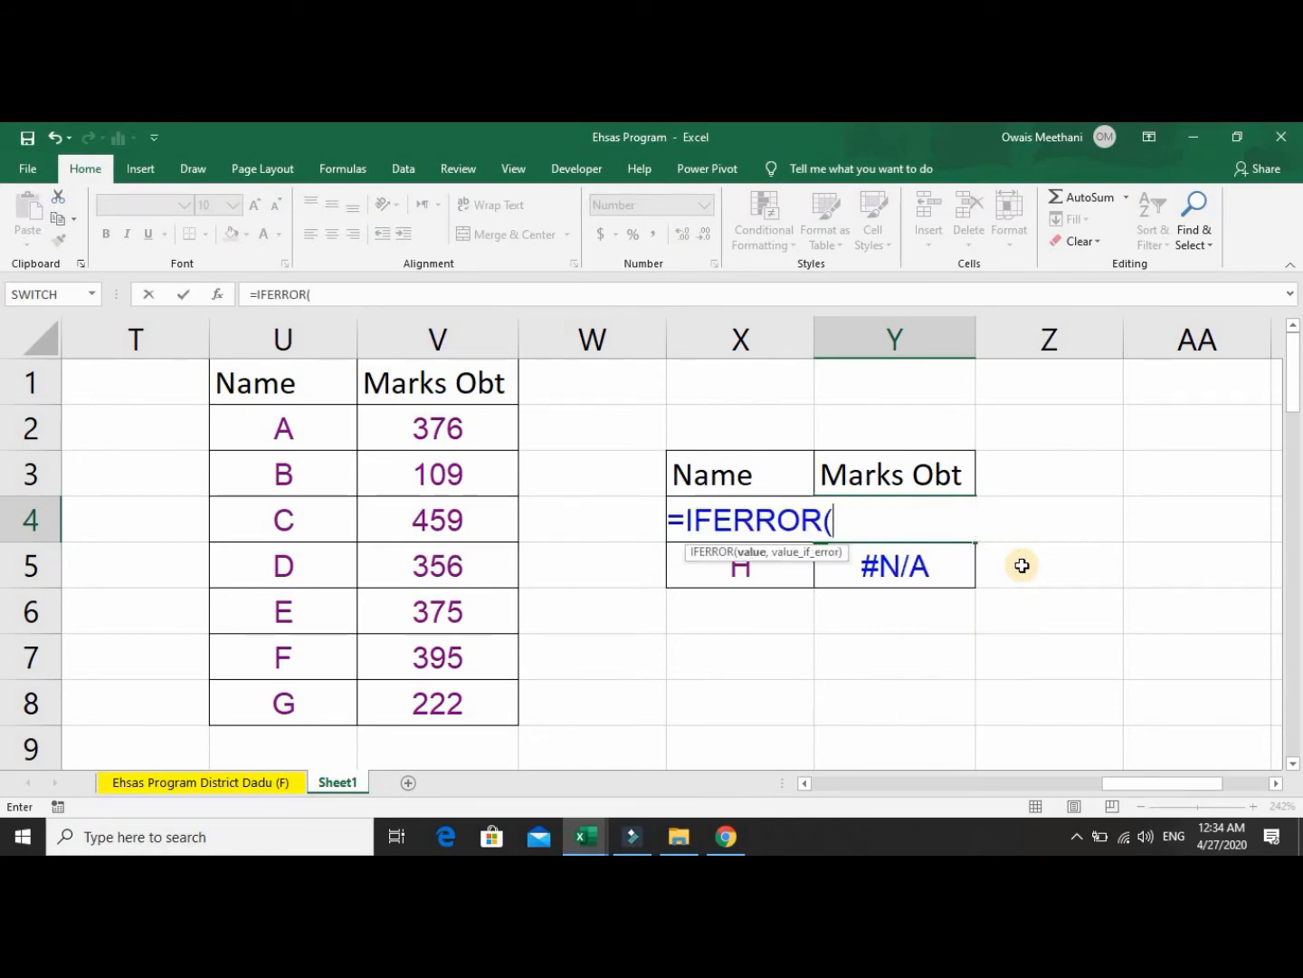
text(VLOOK)
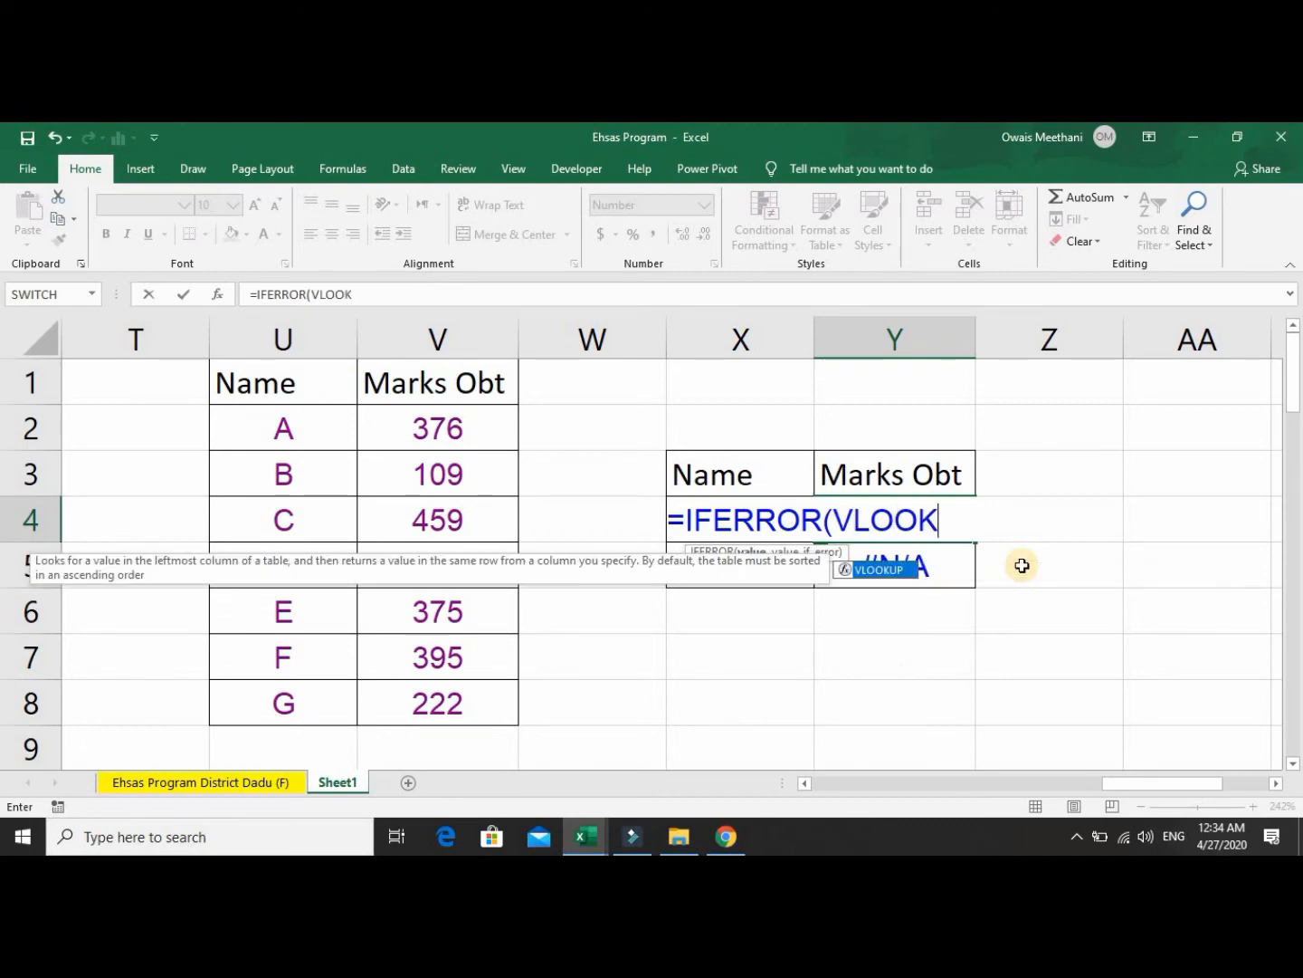
text(UP()
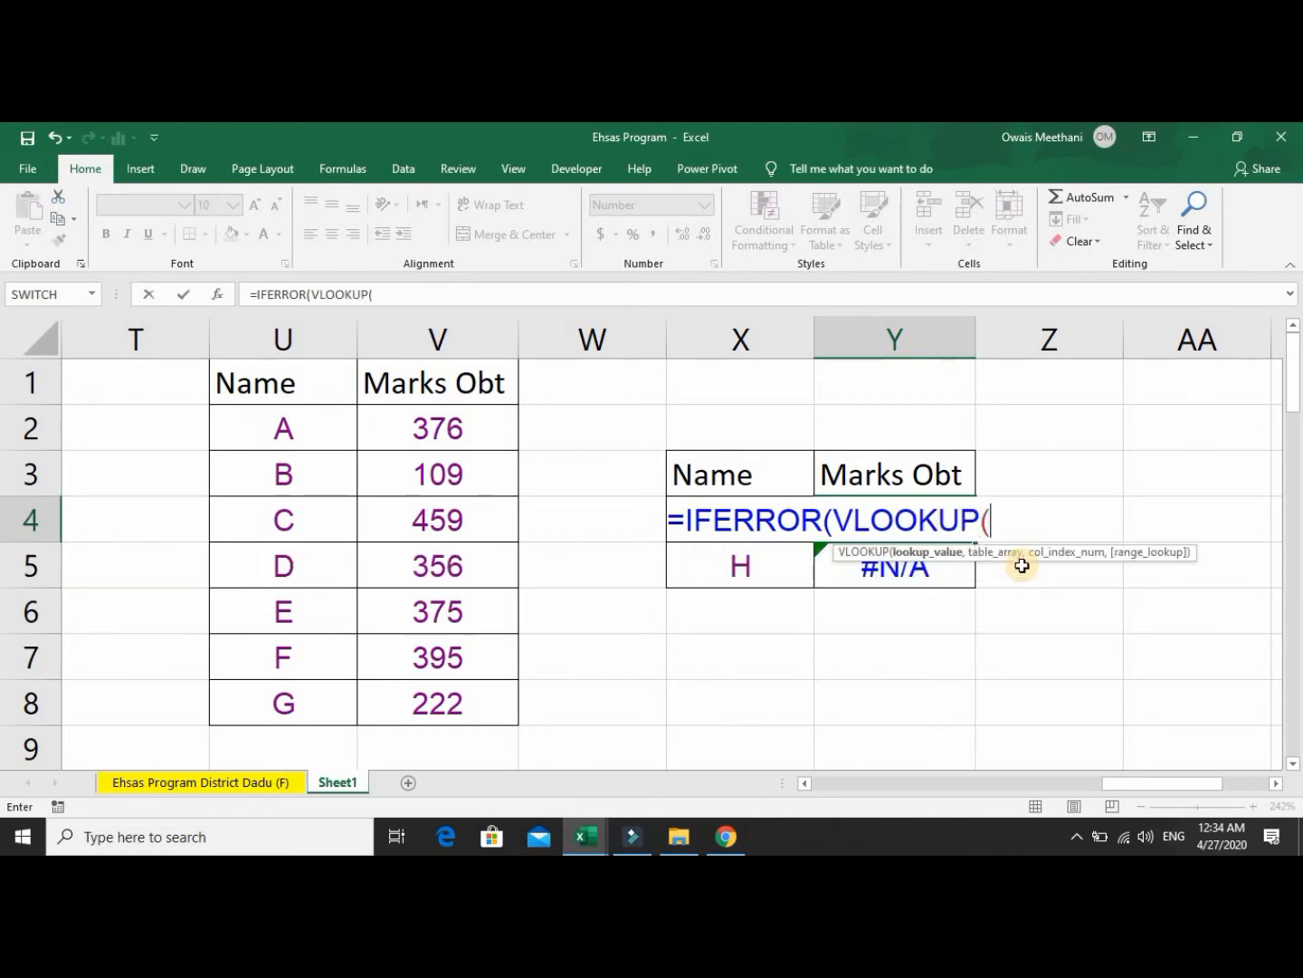
key(Left)
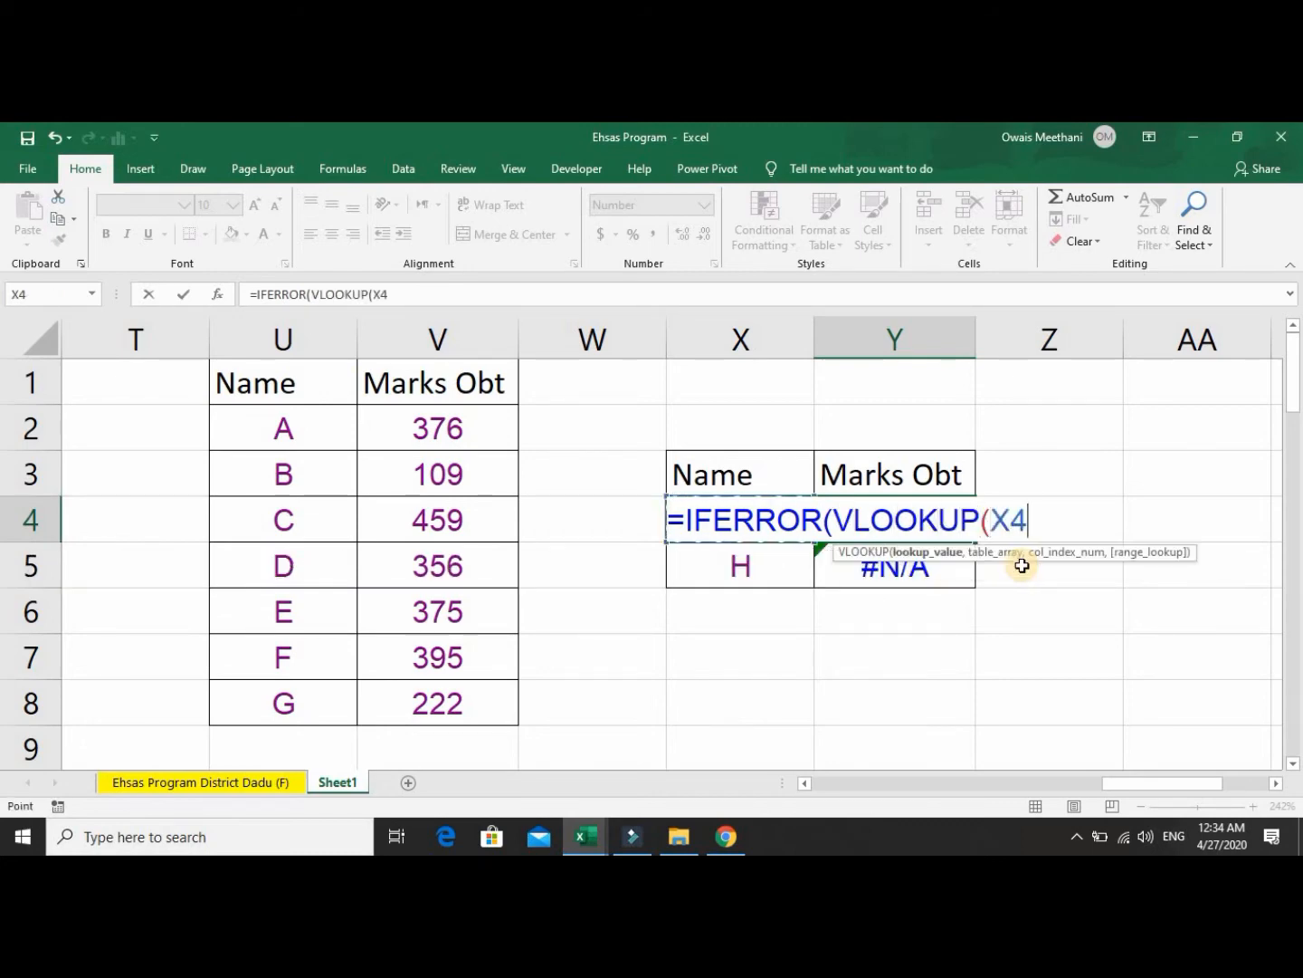
Give the nested VLOOKUP the names and marks as its table array, locked as $U$2:$V$8.
text(,)
key(Left)
key(Left)
key(Left)
key(Left)
key(Up)
key(shift+Up)
key(shift+Down)
key(shift+Down)
key(shift+Down)
key(shift+Down)
key(shift+Down)
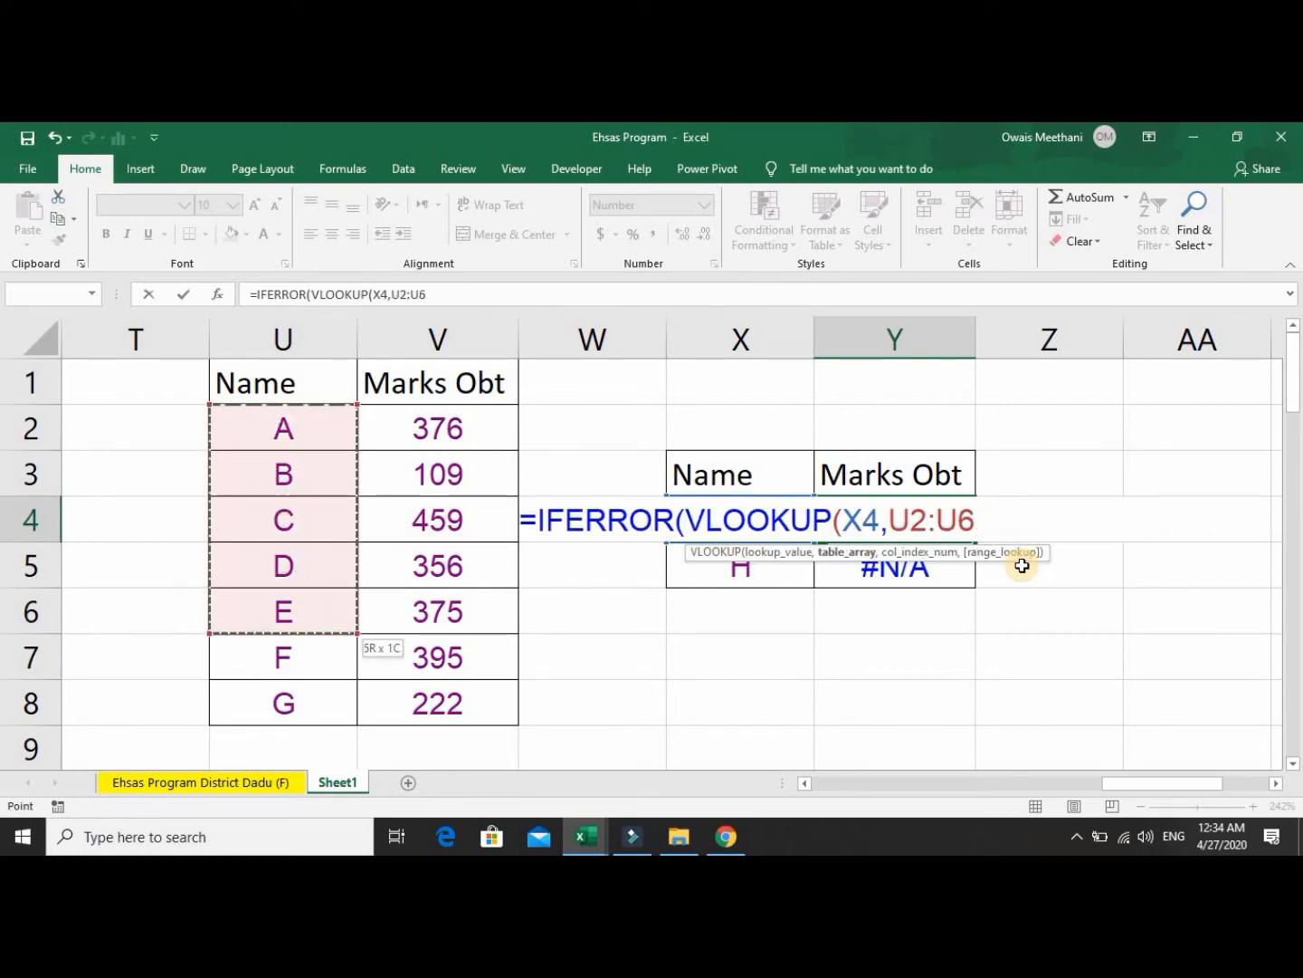
key(shift+Right)
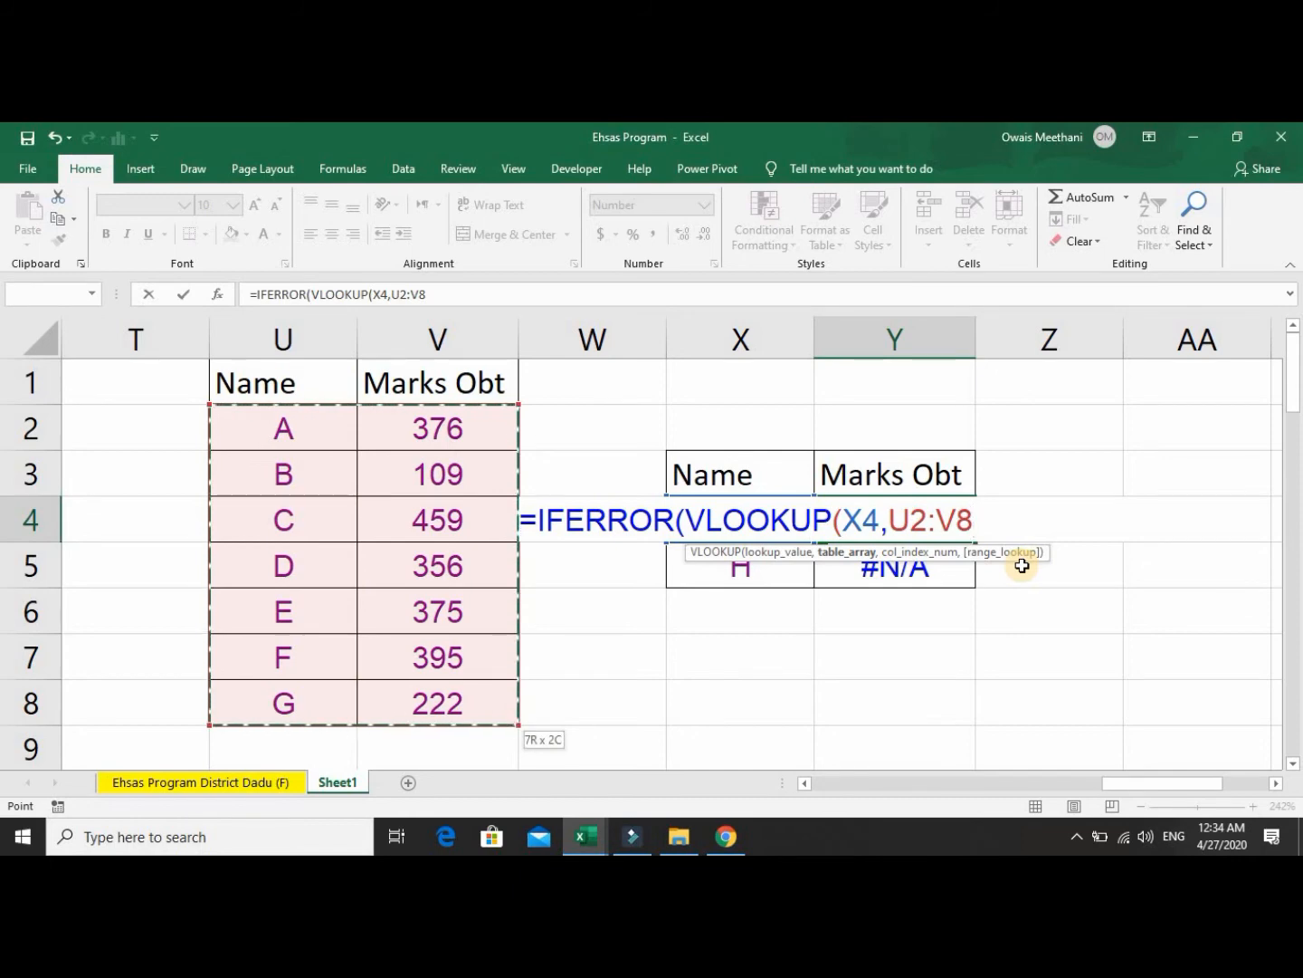
key(F4)
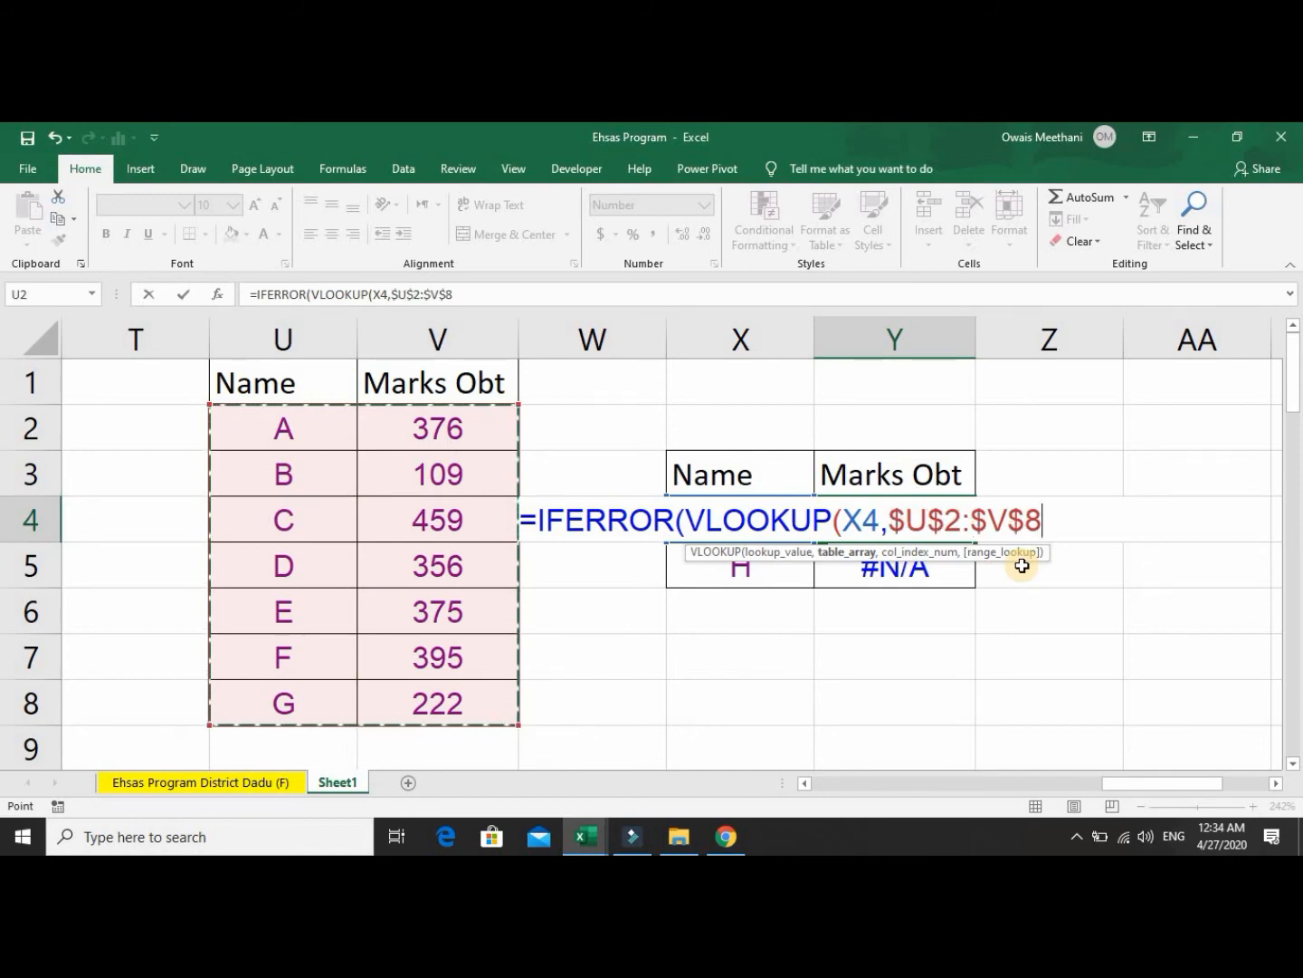
Complete the nested VLOOKUP with column index 2 and FALSE for an exact match.
text(,)
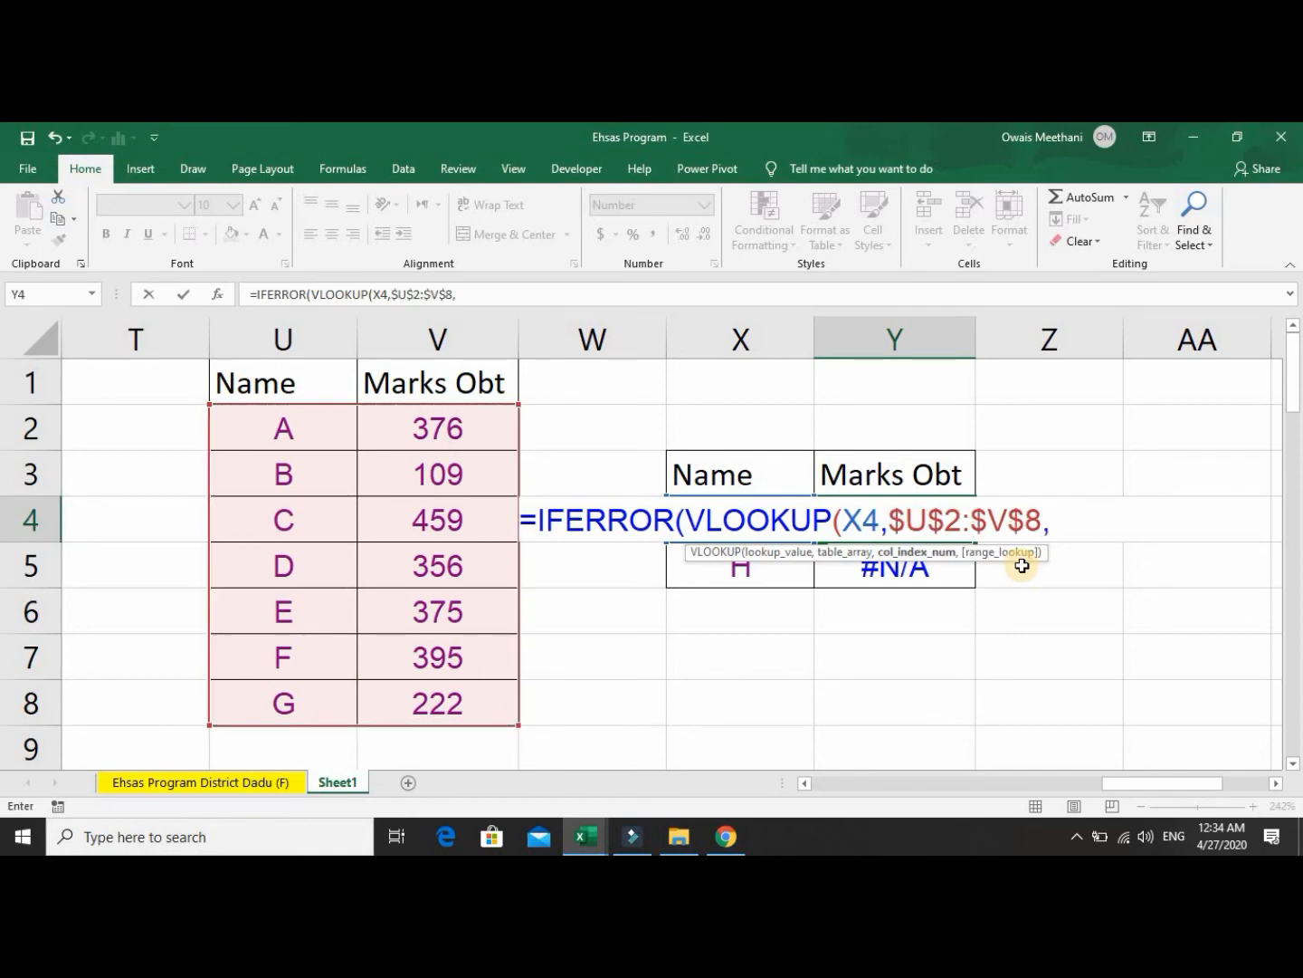
text(2,)
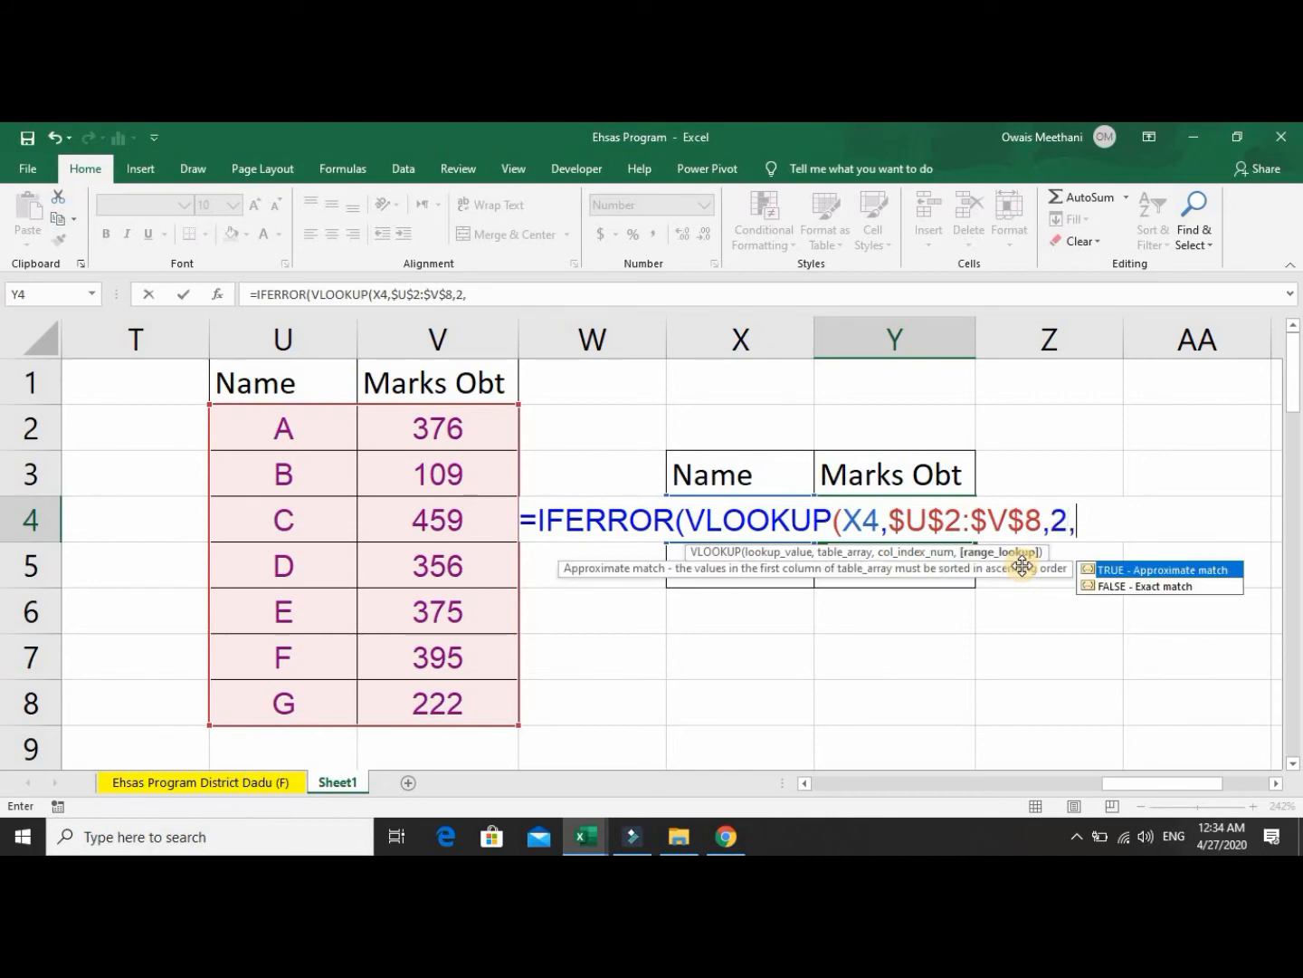
key(Down)
key(Tab)
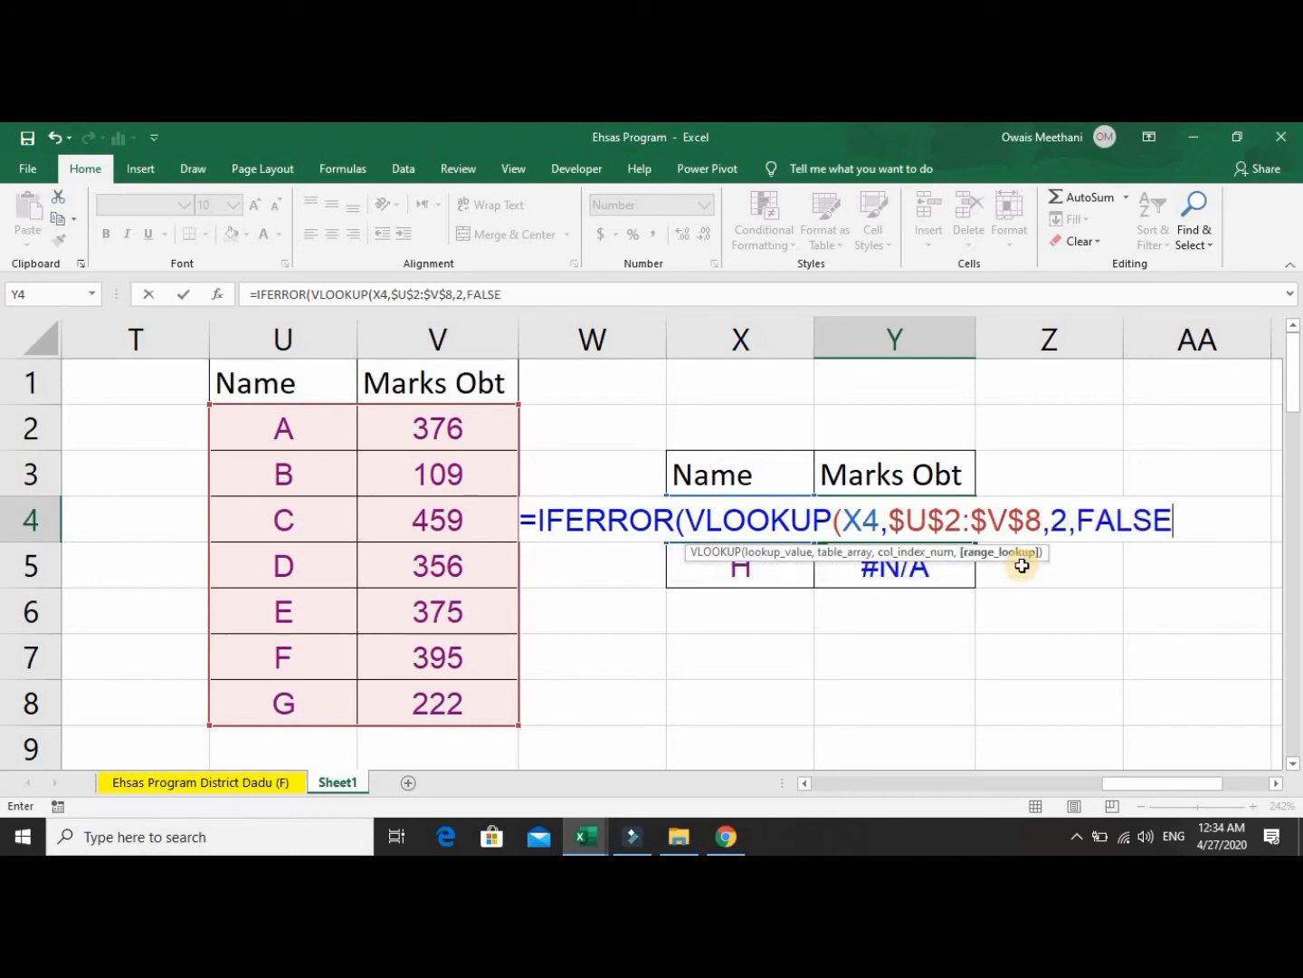
text())
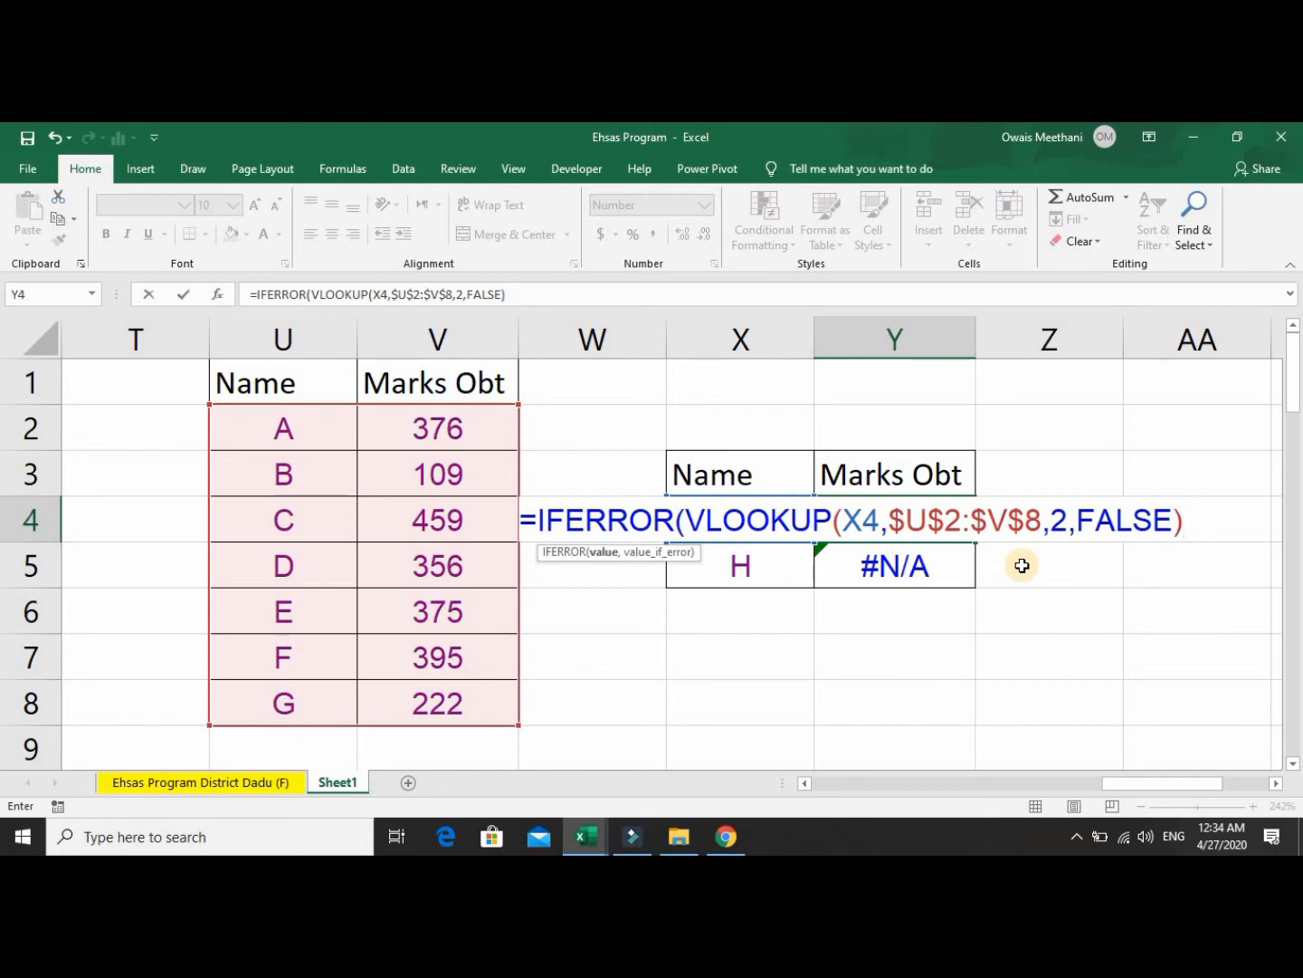
Set "ABSENT" as the IFERROR value_if_error and enter the formula in Y4.
text(,)
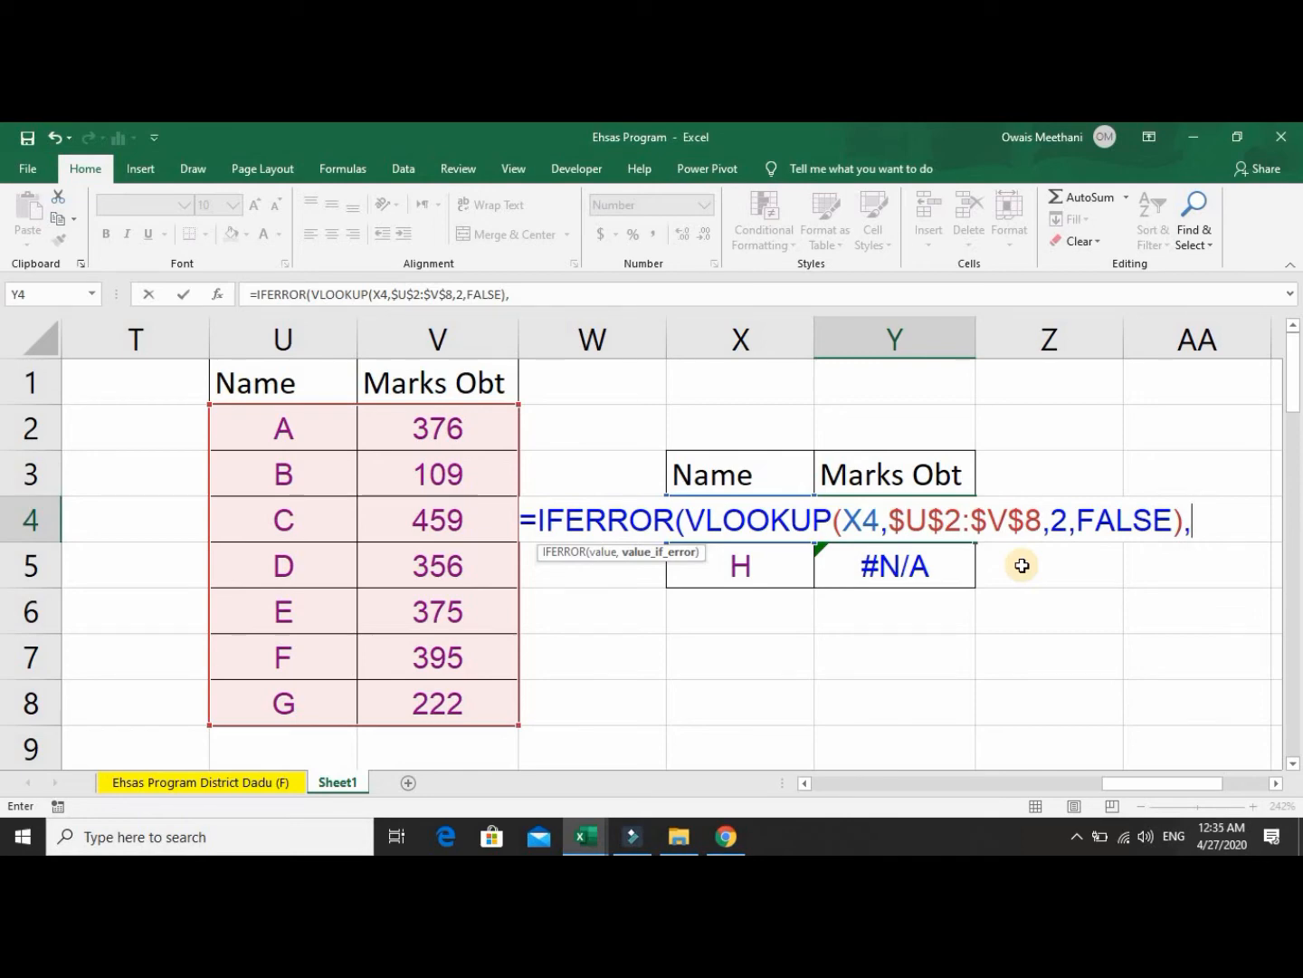
text(ÄBSENT)
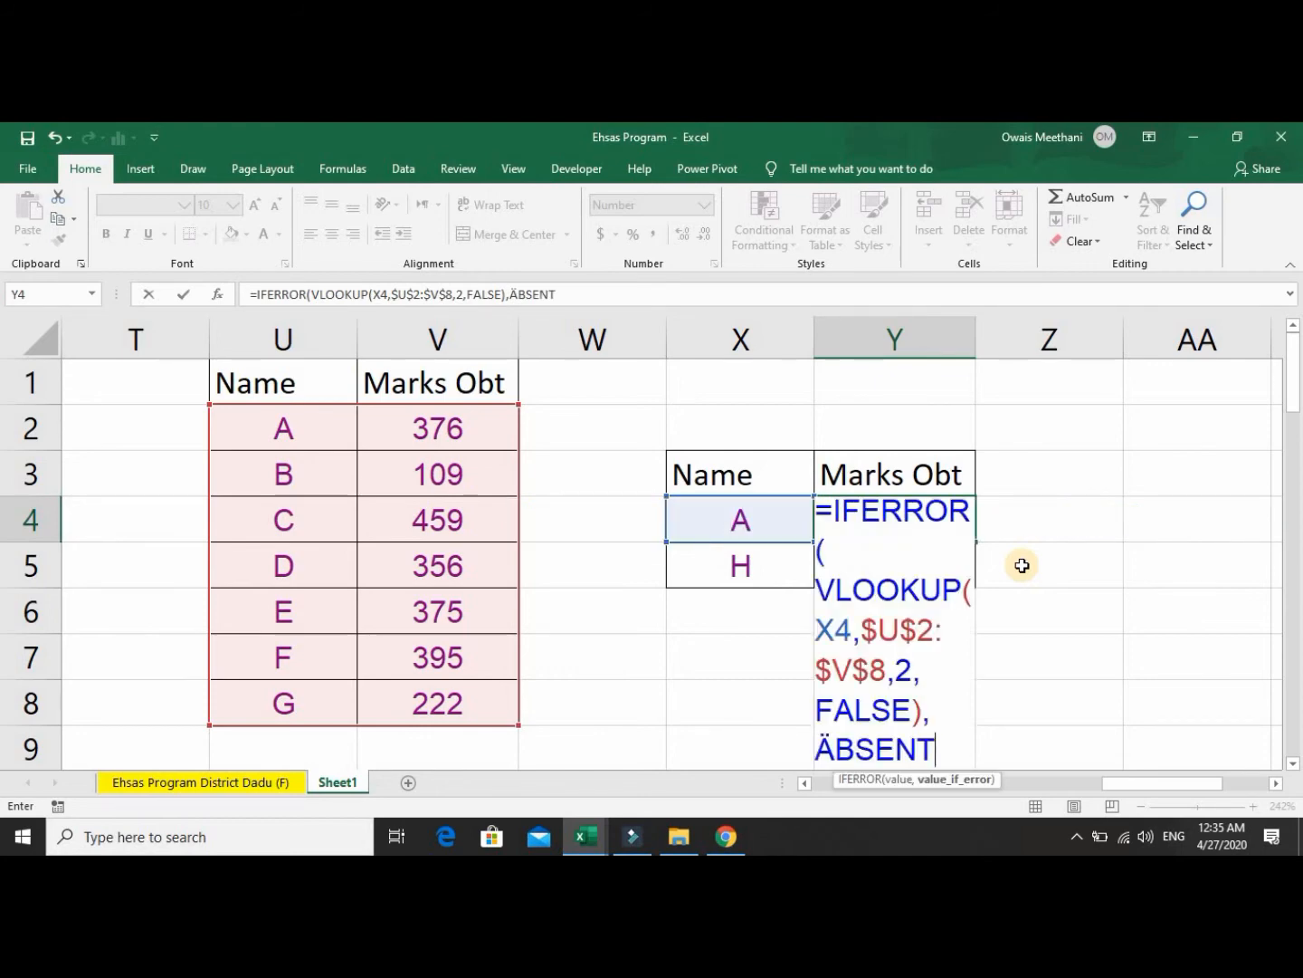
key(BackSpace)
key(BackSpace)
key(BackSpace)
key(BackSpace)
key(BackSpace)
key(BackSpace)
text("ABS)
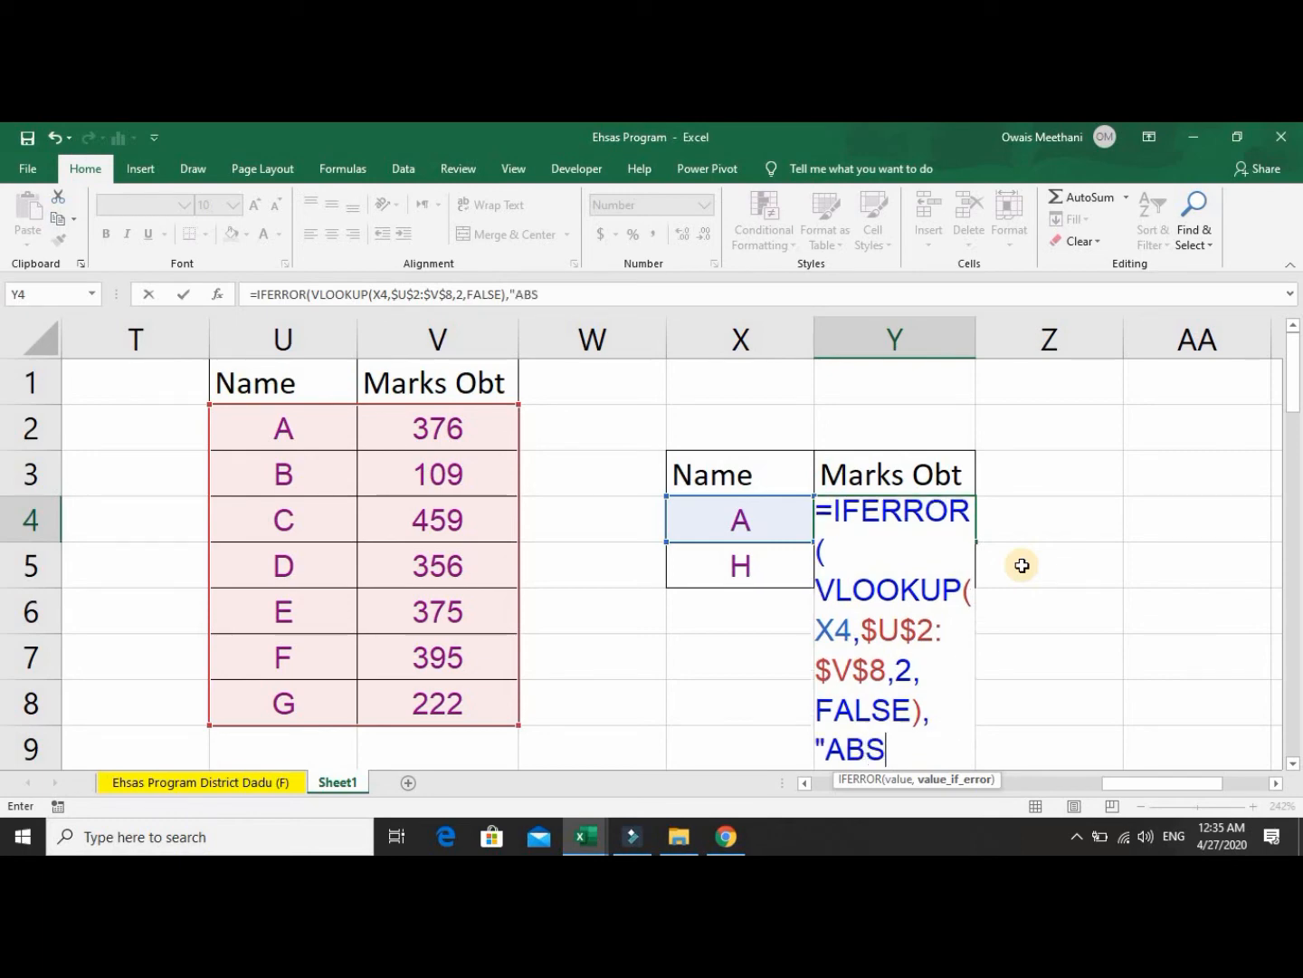
text(ENT"))
key(Return)
key(Up)
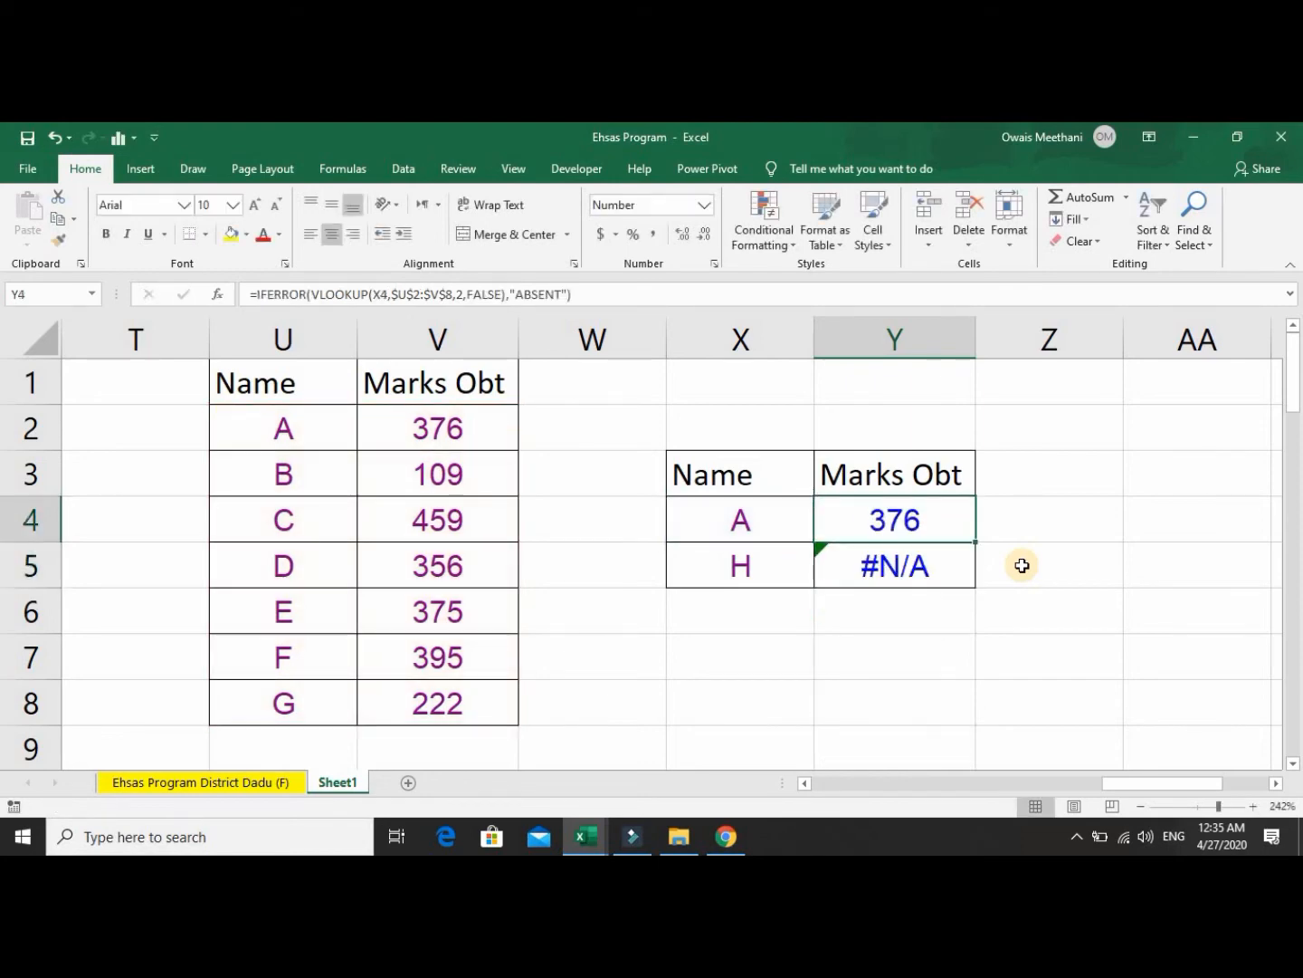
Copy the IFERROR formula from Y4 into Y5 for student H, replacing the plain VLOOKUP.
key(ctrl+c)
key(Down)
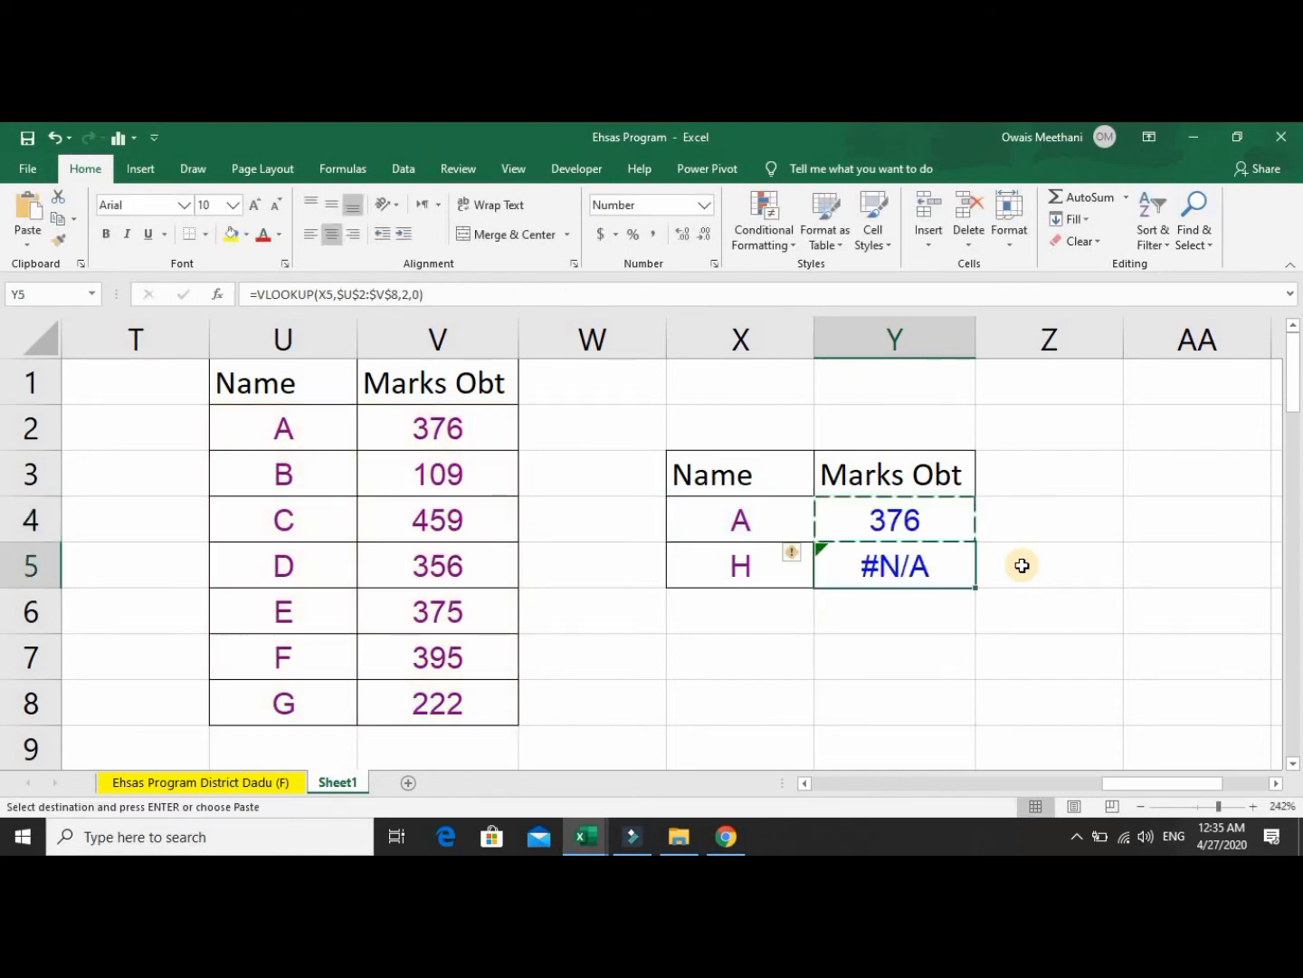
key(ctrl+v)
key(Left)
key(Right)
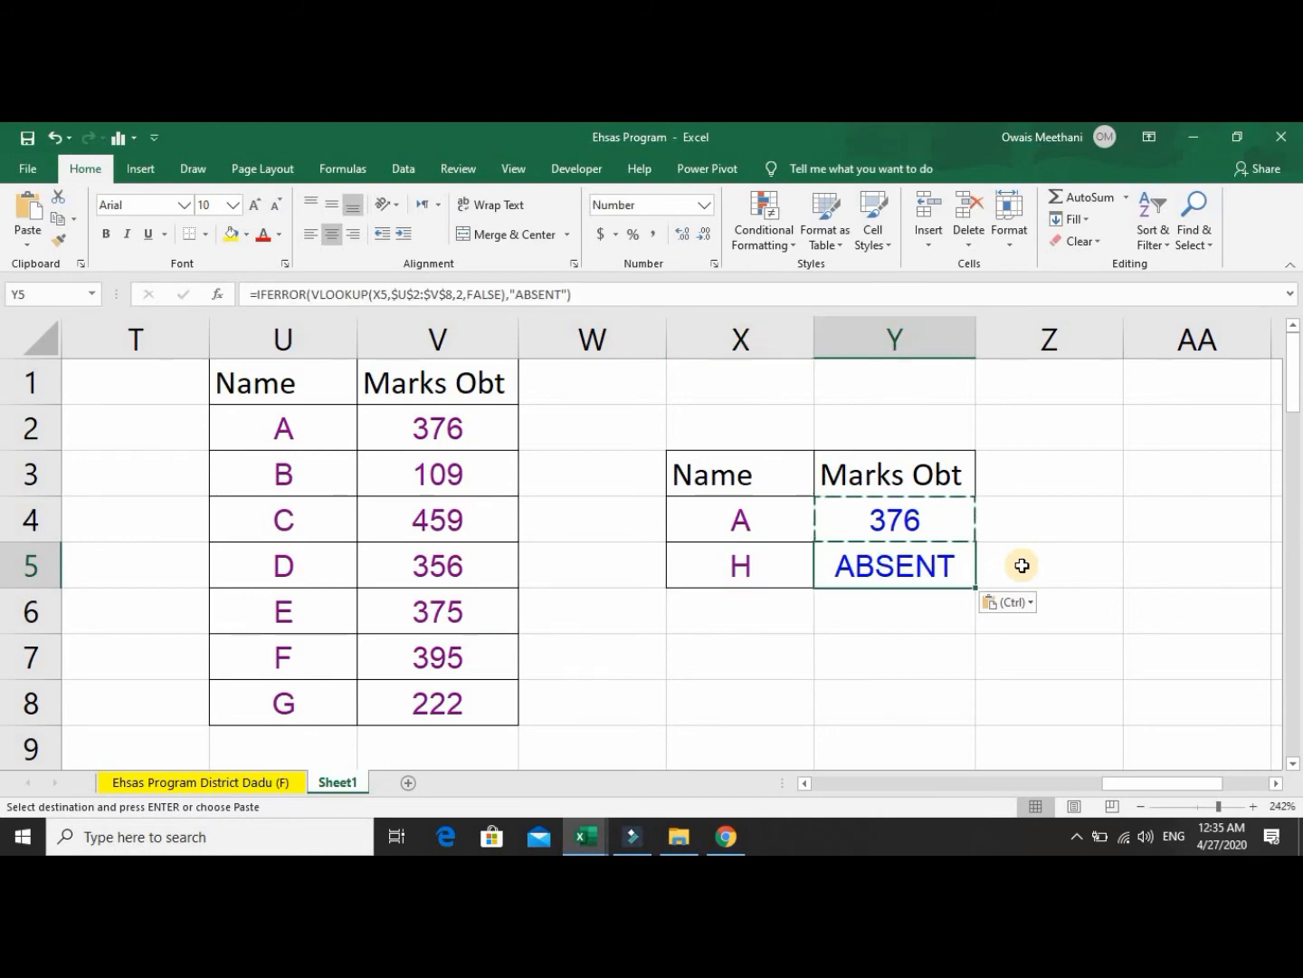
Examine the IFERROR formula in Y5, focusing on its "ABSENT" argument, without changing it.
key(F2)
key(Left)
key(Left)
key(Left)
key(Left)
key(Left)
key(Left)
key(Left)
key(Left)
key(Left)
key(Left)
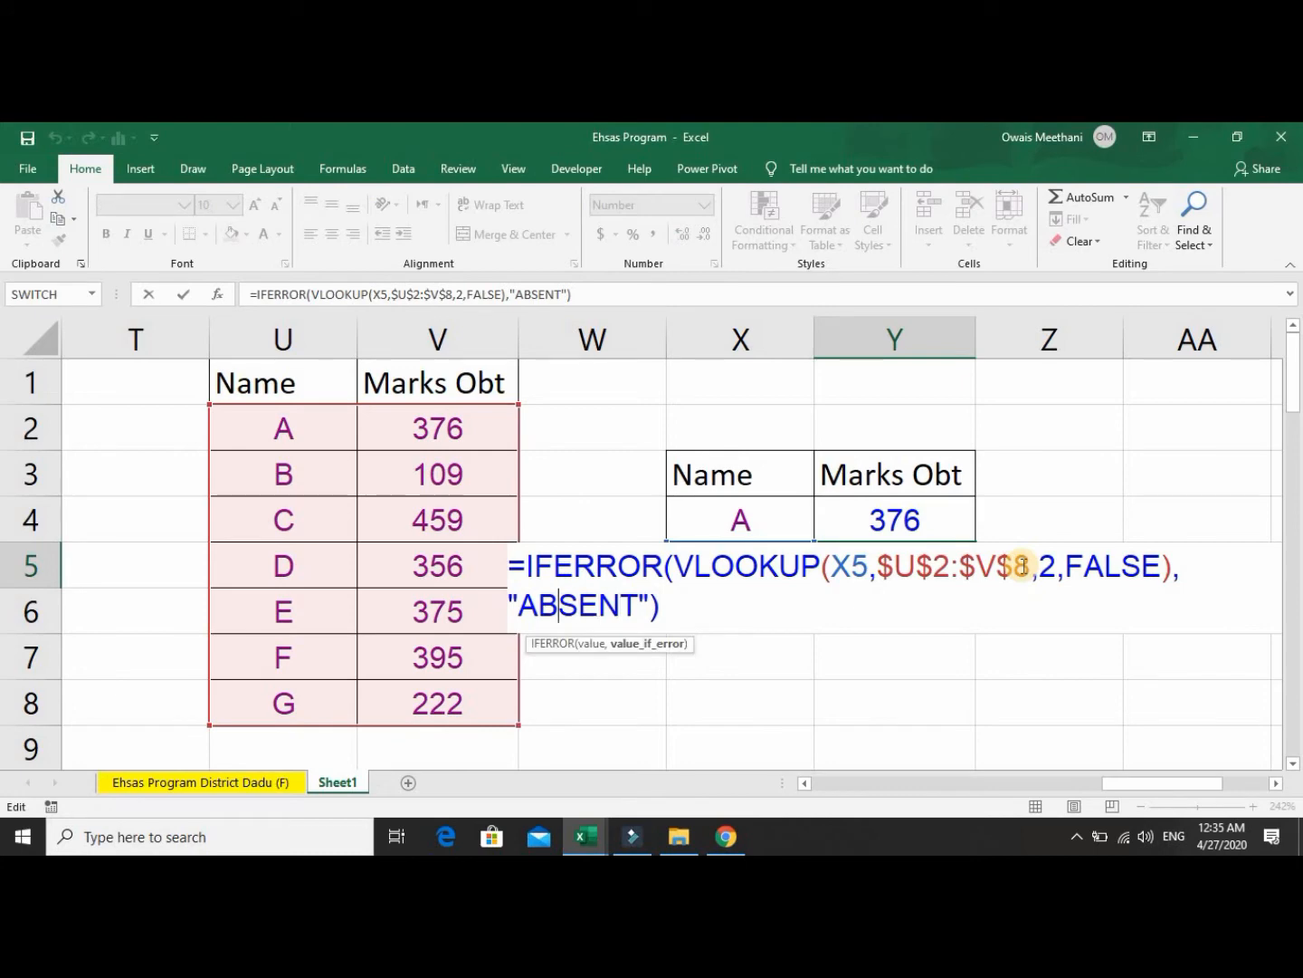
key(Left)
key(Right)
key(Right)
key(Right)
key(Right)
key(Right)
key(Right)
key(Right)
key(Right)
key(Right)
key(Right)
key(Right)
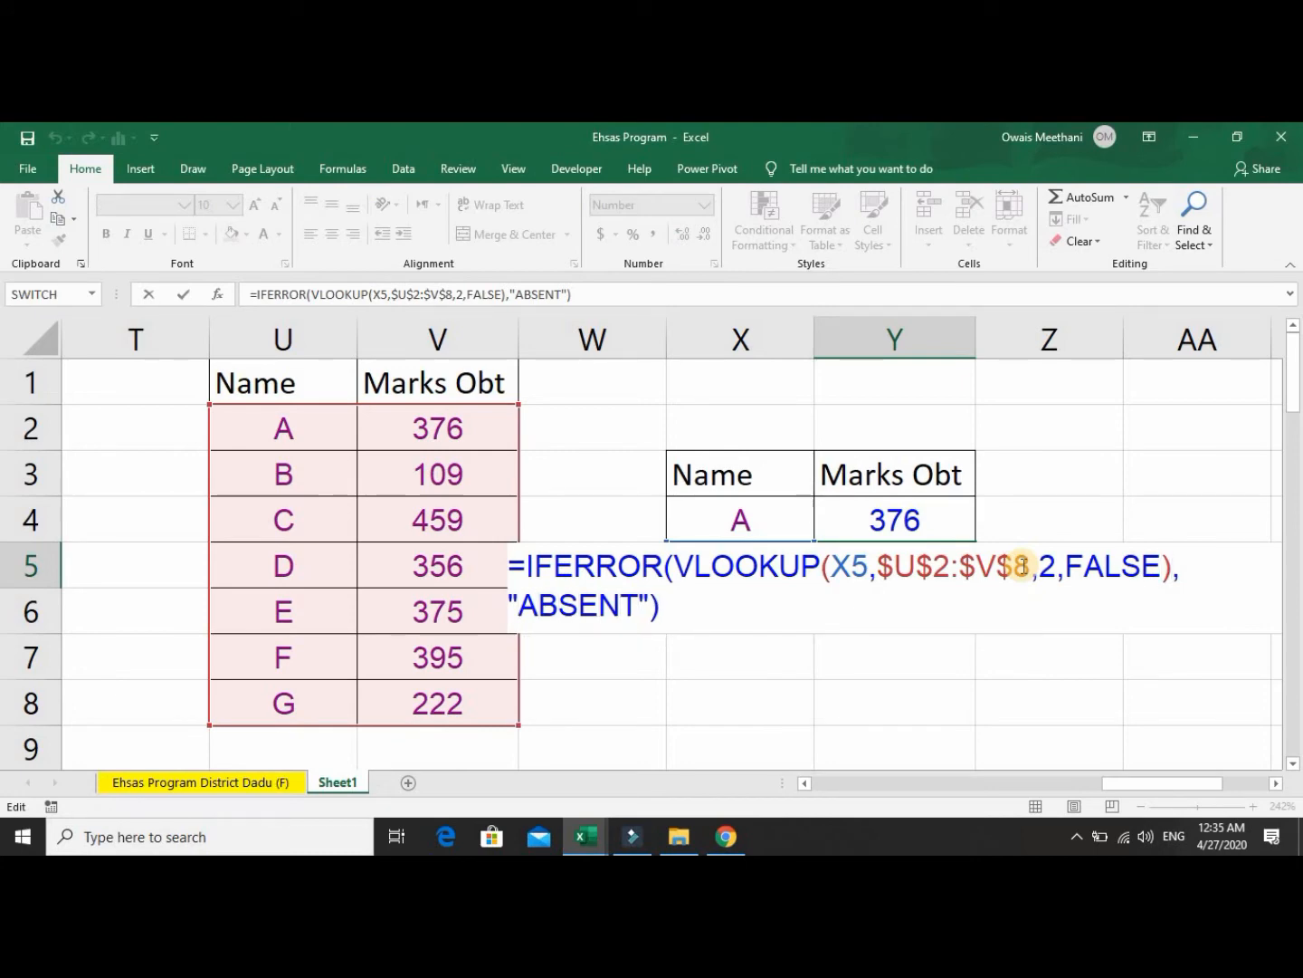
key(Return)
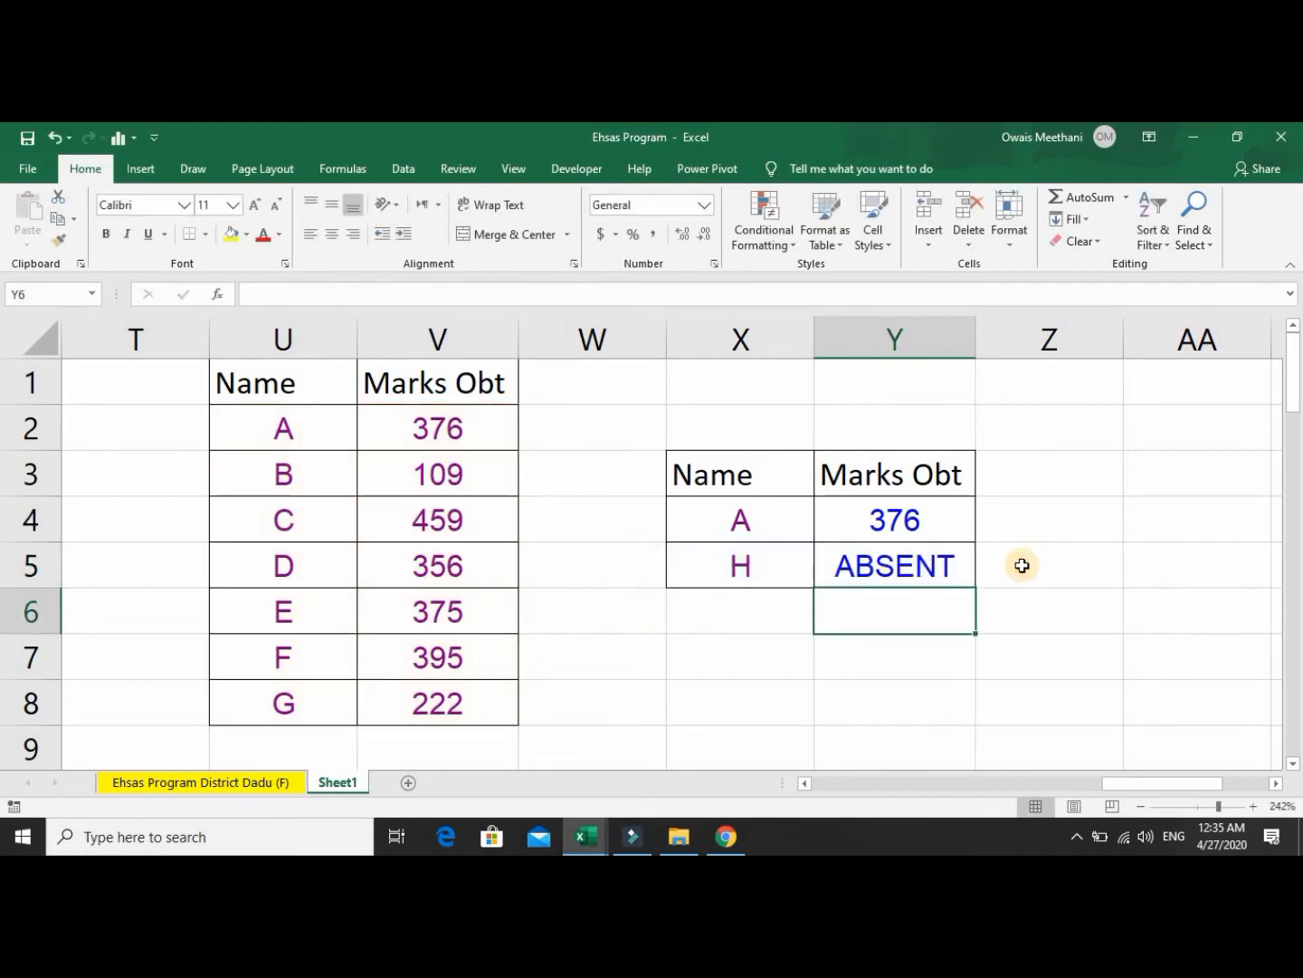
Go to the first supplier in U13 of the supplier cost table below the marks.
key(Down)
key(Down)
key(Down)
key(Down)
key(Down)
key(Down)
key(Down)
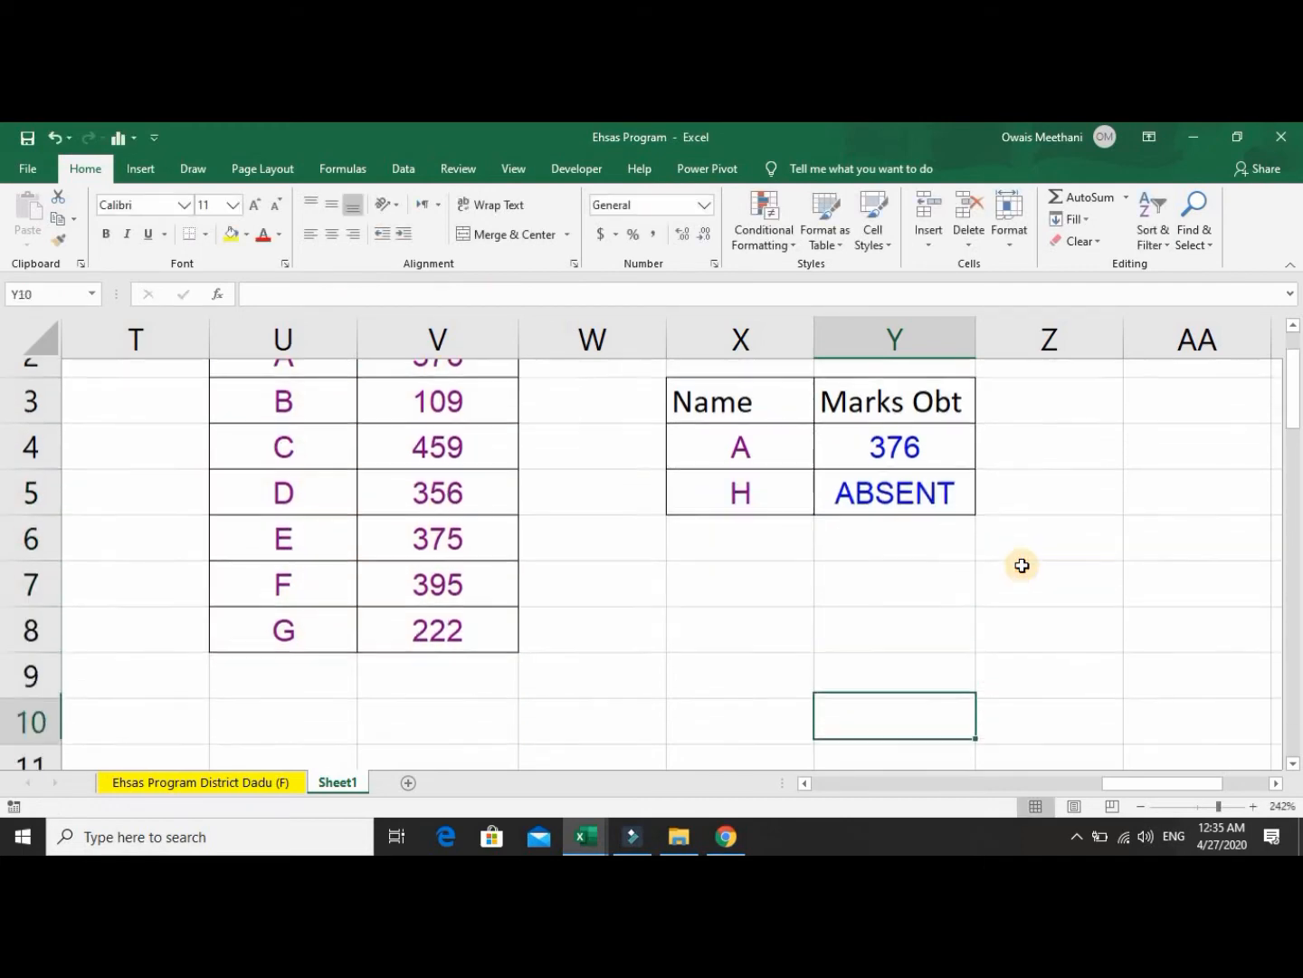
key(Left)
key(Left)
key(Left)
key(Left)
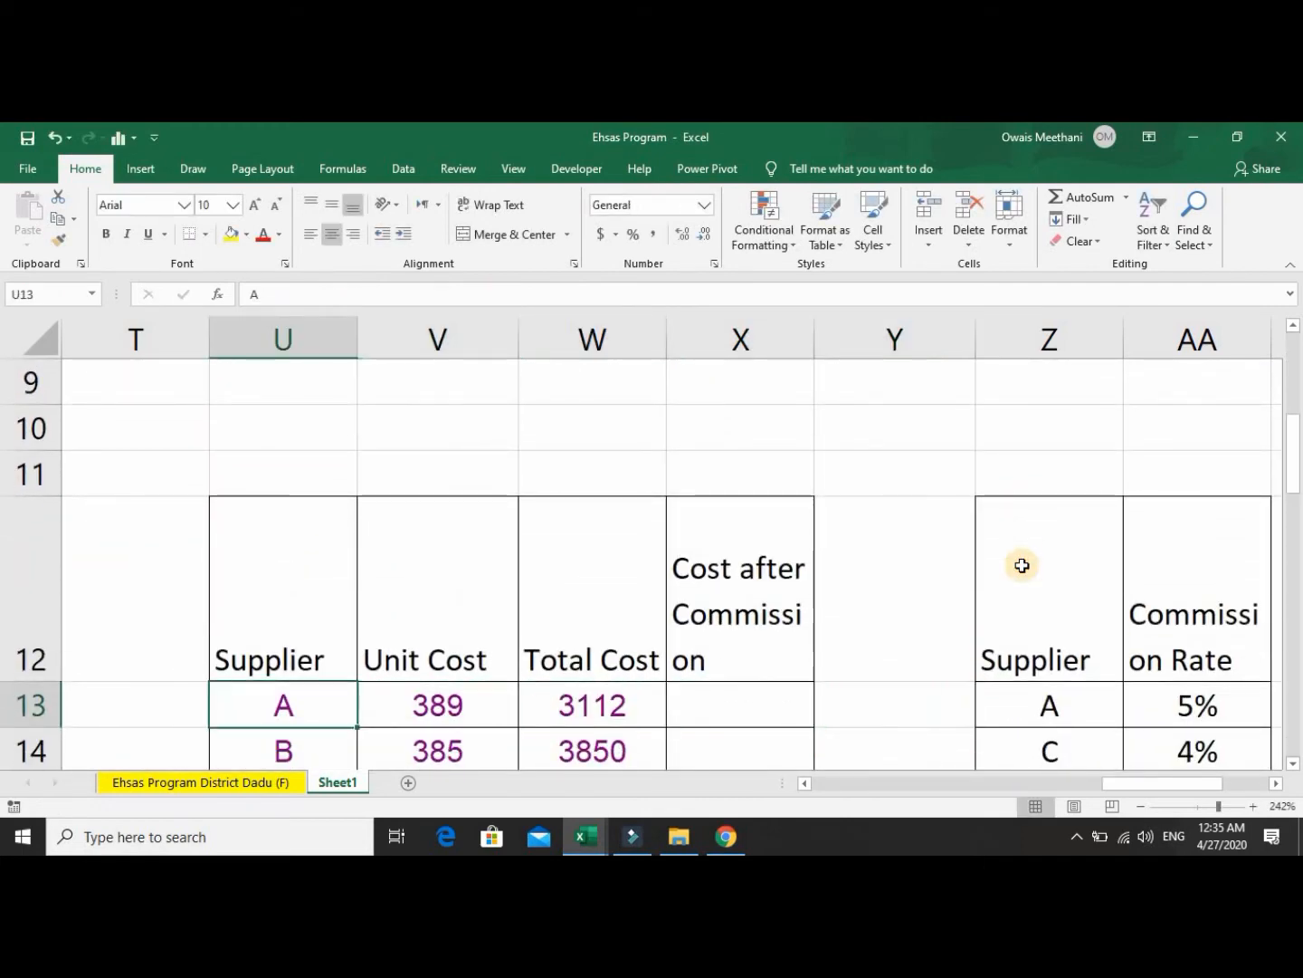
Review the suppliers in column U and the Unit Cost, Total Cost and Cost after Commission columns of the supplier cost table.
key(Down)
key(Down)
key(Down)
key(Down)
key(Down)
key(Down)
key(Up)
key(Up)
key(Up)
key(Up)
key(Up)
key(Up)
key(Up)
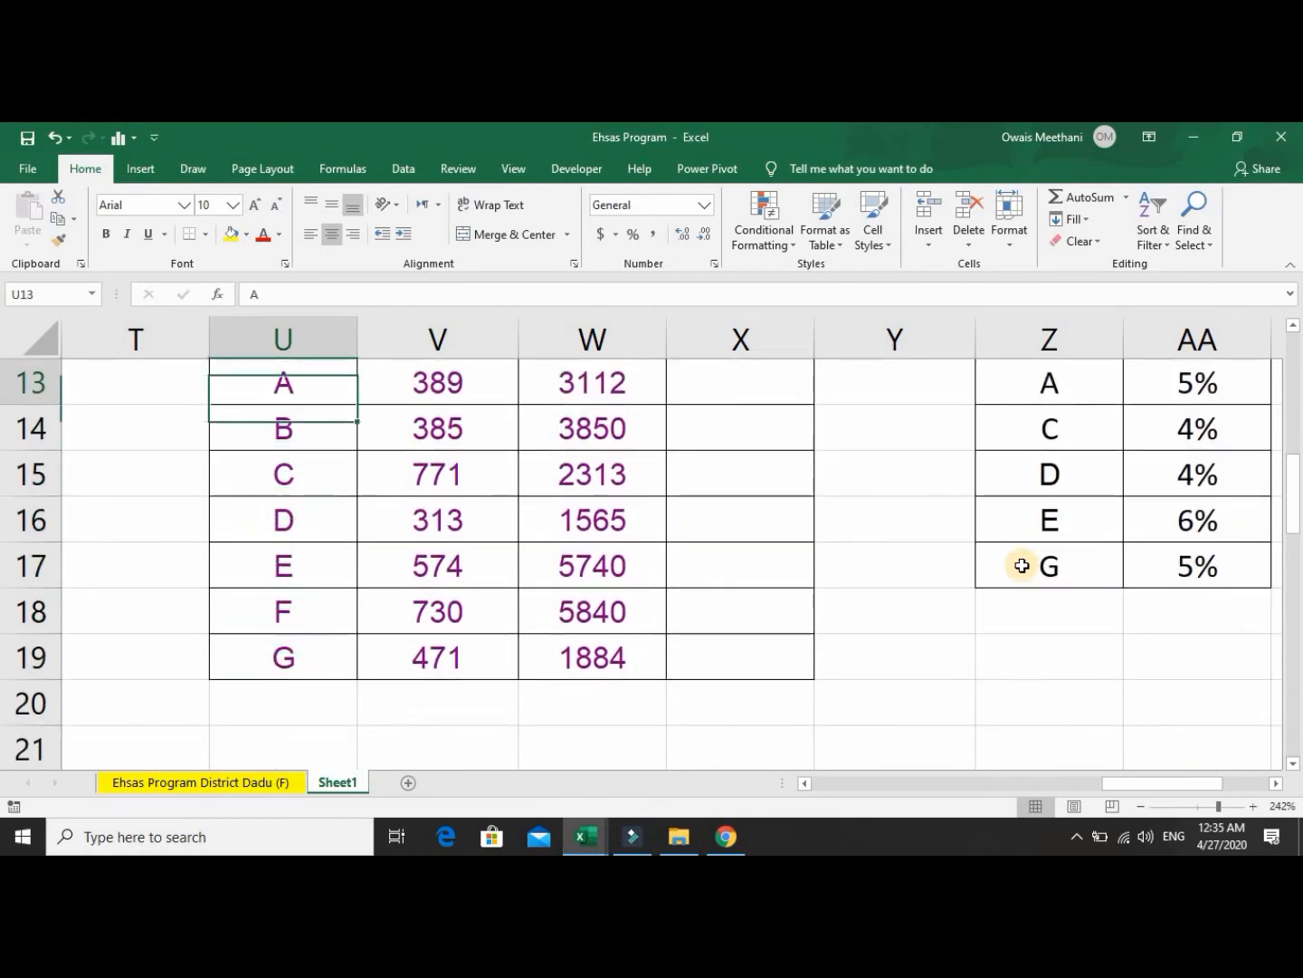
key(Down)
key(Right)
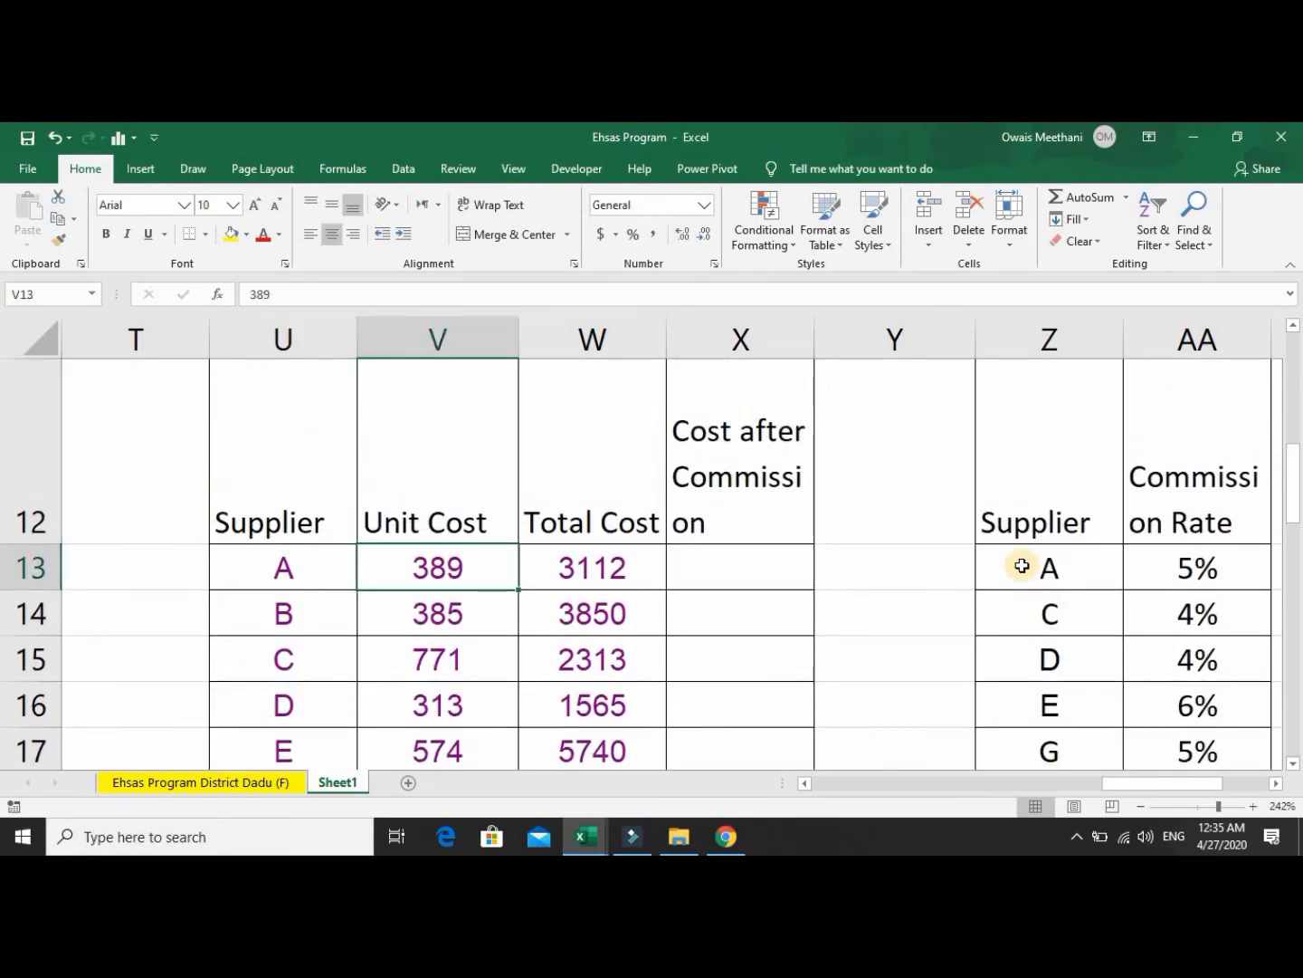
key(Right)
key(Right)
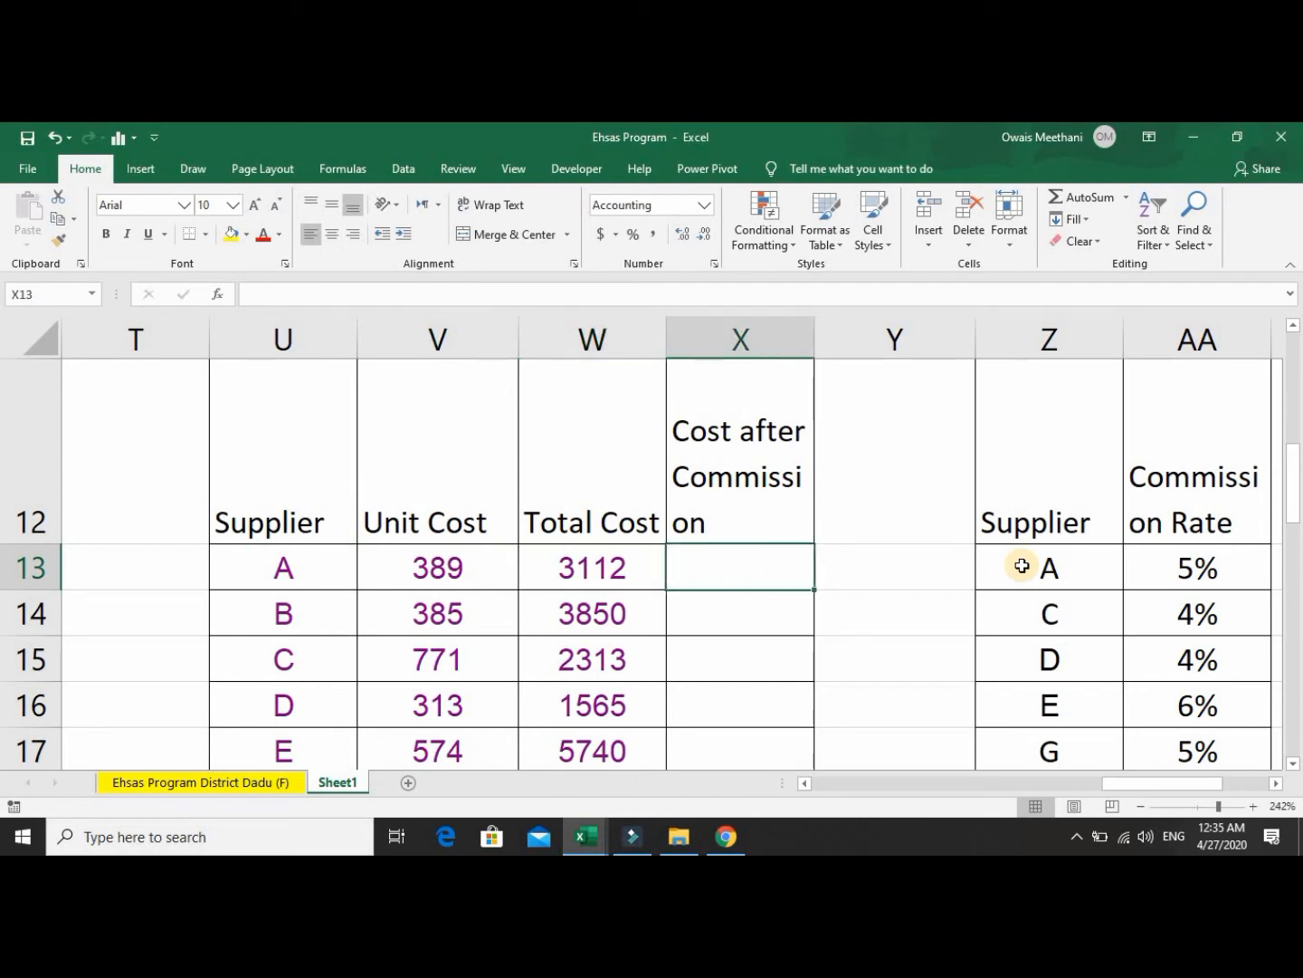
Review the commission rate table in Z13:AA17, going through its rates and the suppliers listed in it.
key(Right)
key(Right)
key(Right)
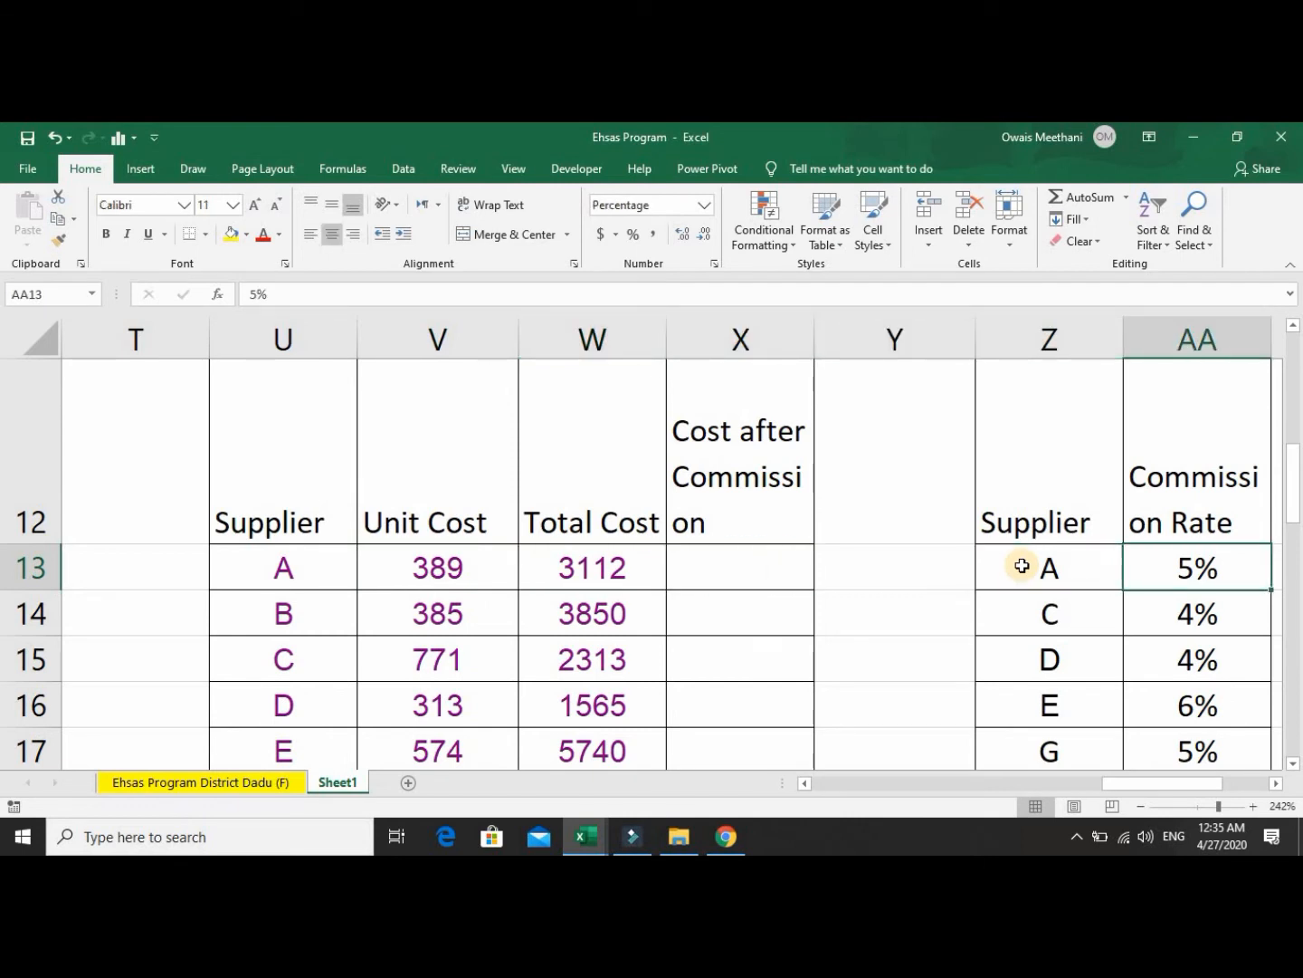
key(Down)
key(Down)
key(Down)
key(Down)
key(Down)
key(Up)
key(Up)
key(Up)
key(Up)
key(Up)
key(Up)
key(Up)
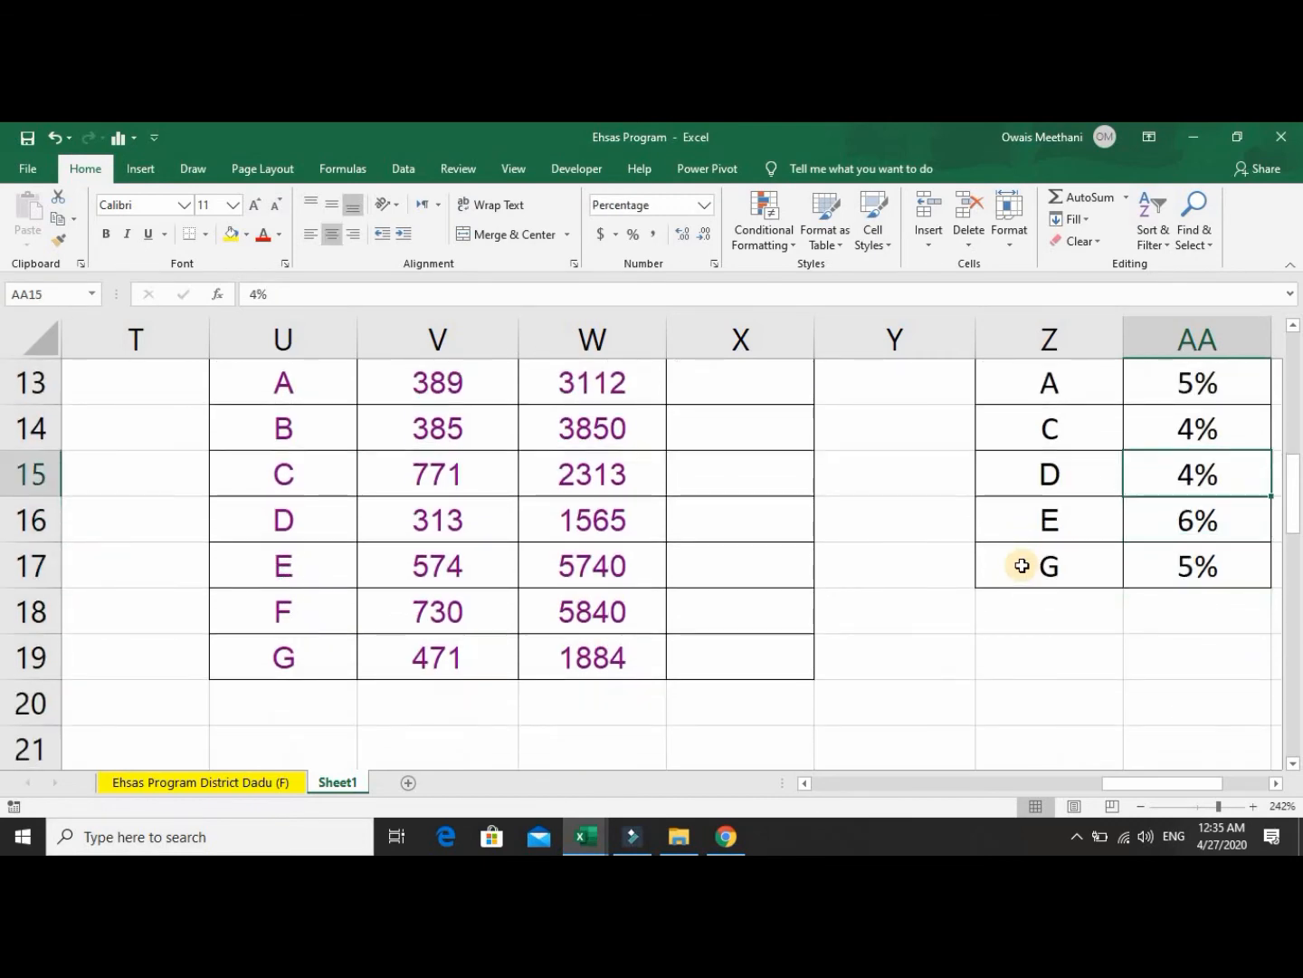
key(Down)
key(Down)
key(Left)
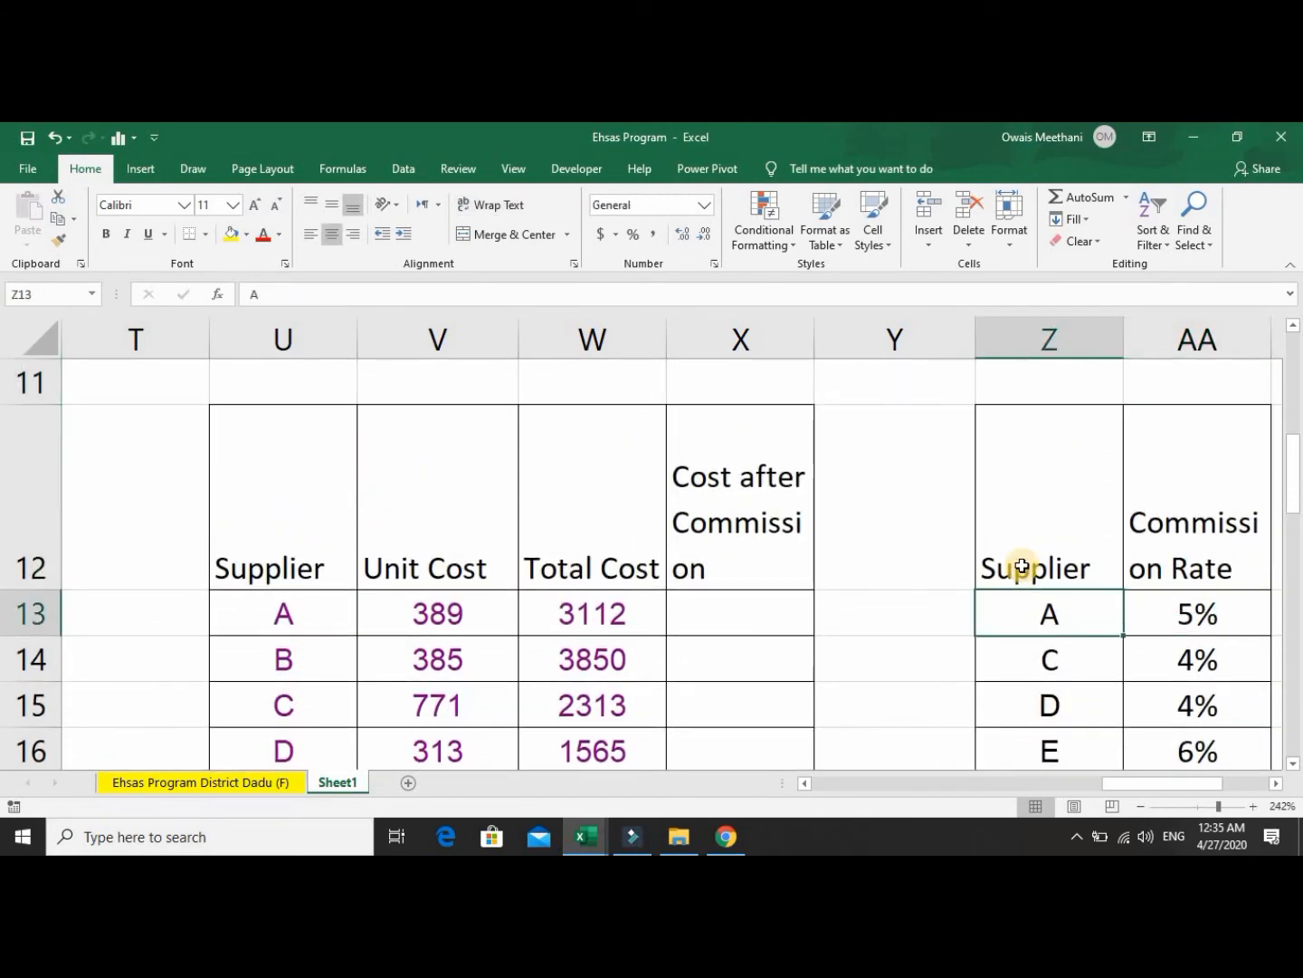
key(Down)
key(Down)
key(Down)
key(Down)
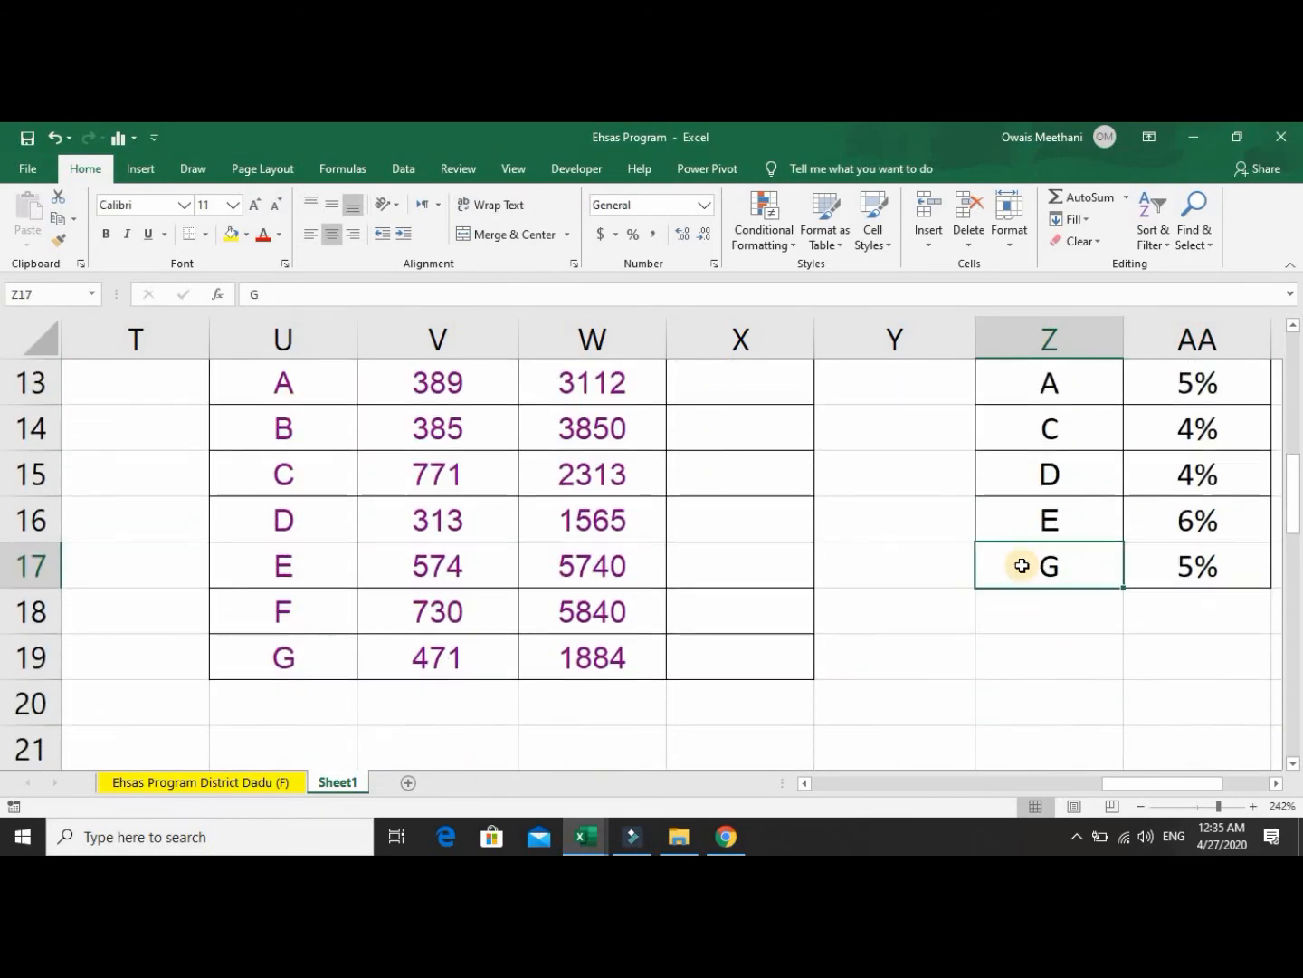
key(Up)
key(Up)
key(Up)
key(Up)
key(Up)
key(Down)
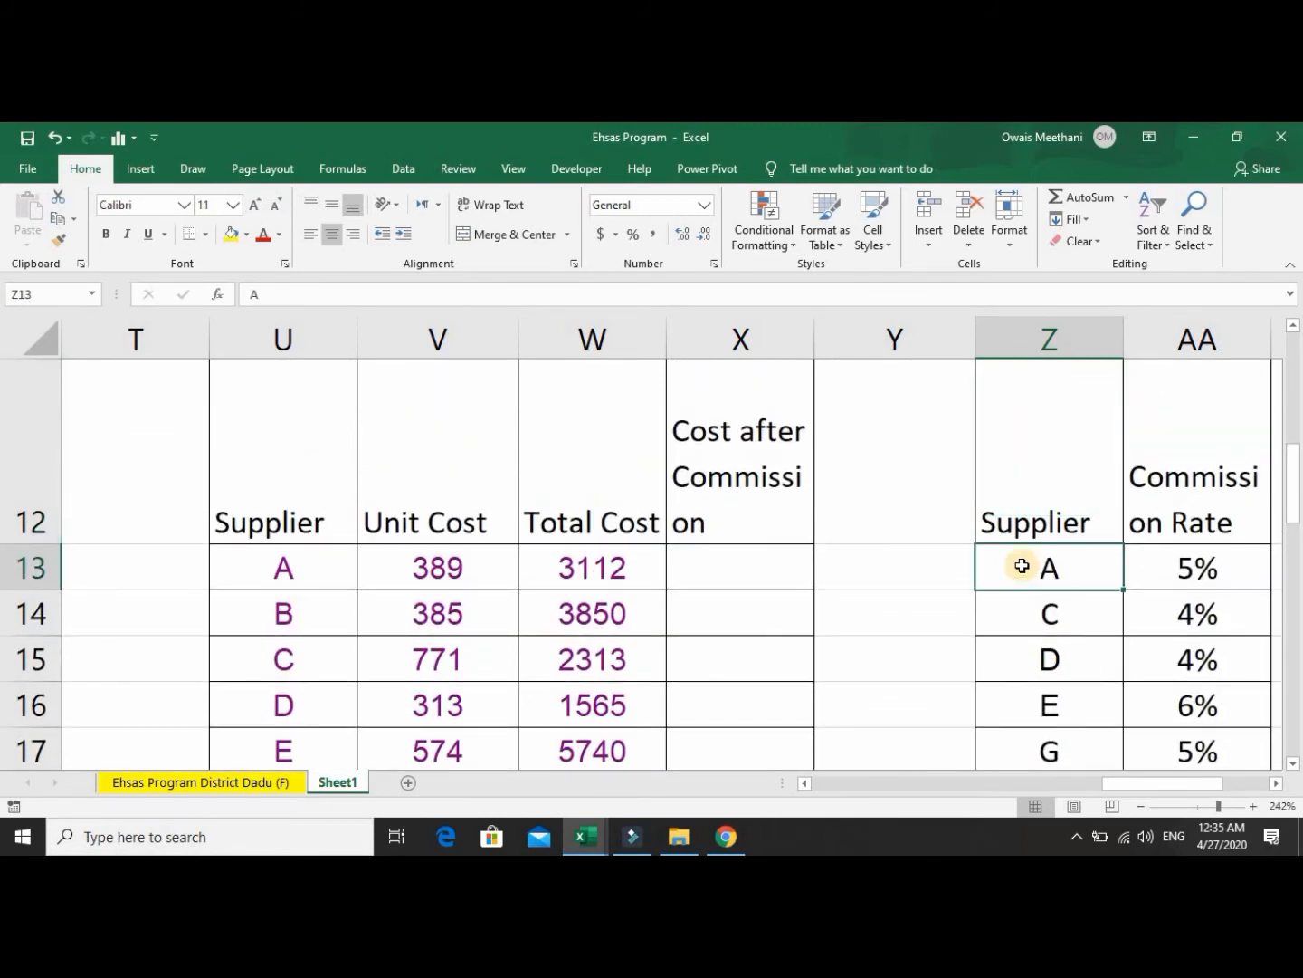
Start an IFERROR formula in X13 with a nested VLOOKUP that uses supplier cell U13 as its lookup value.
key(Left)
key(Left)
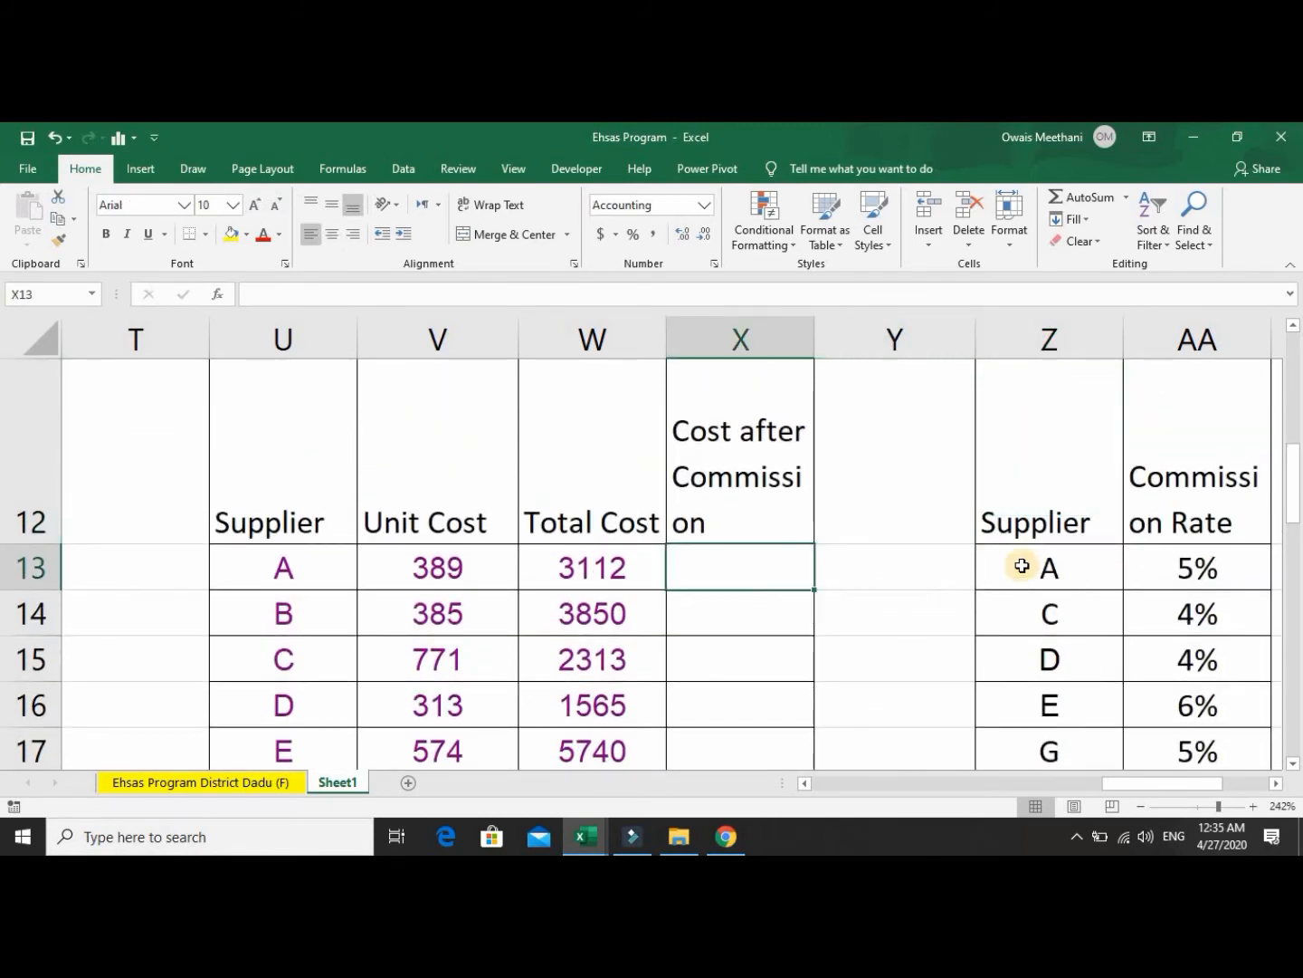
text(=)
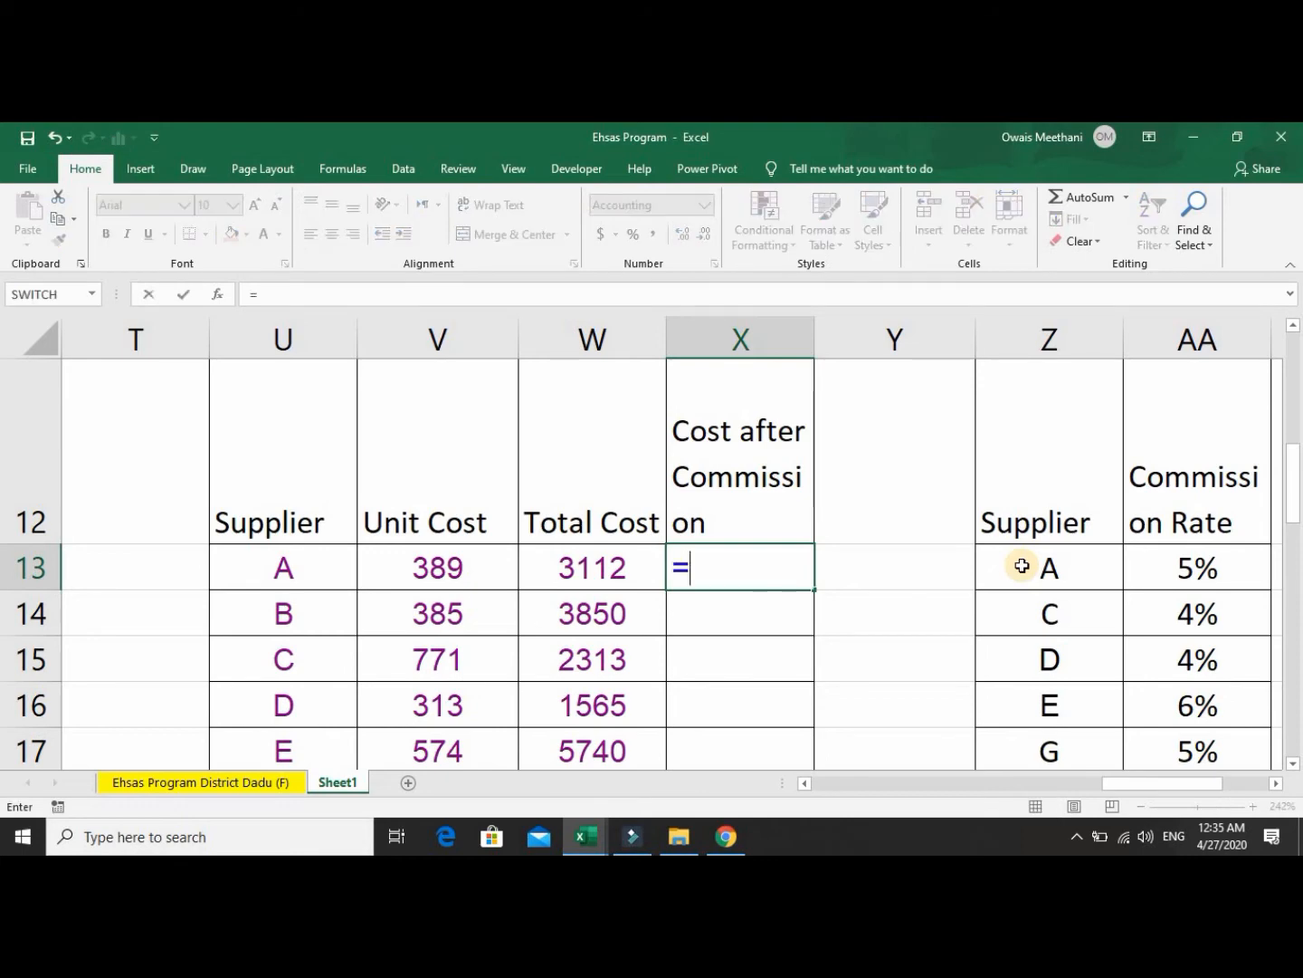
text(IF)
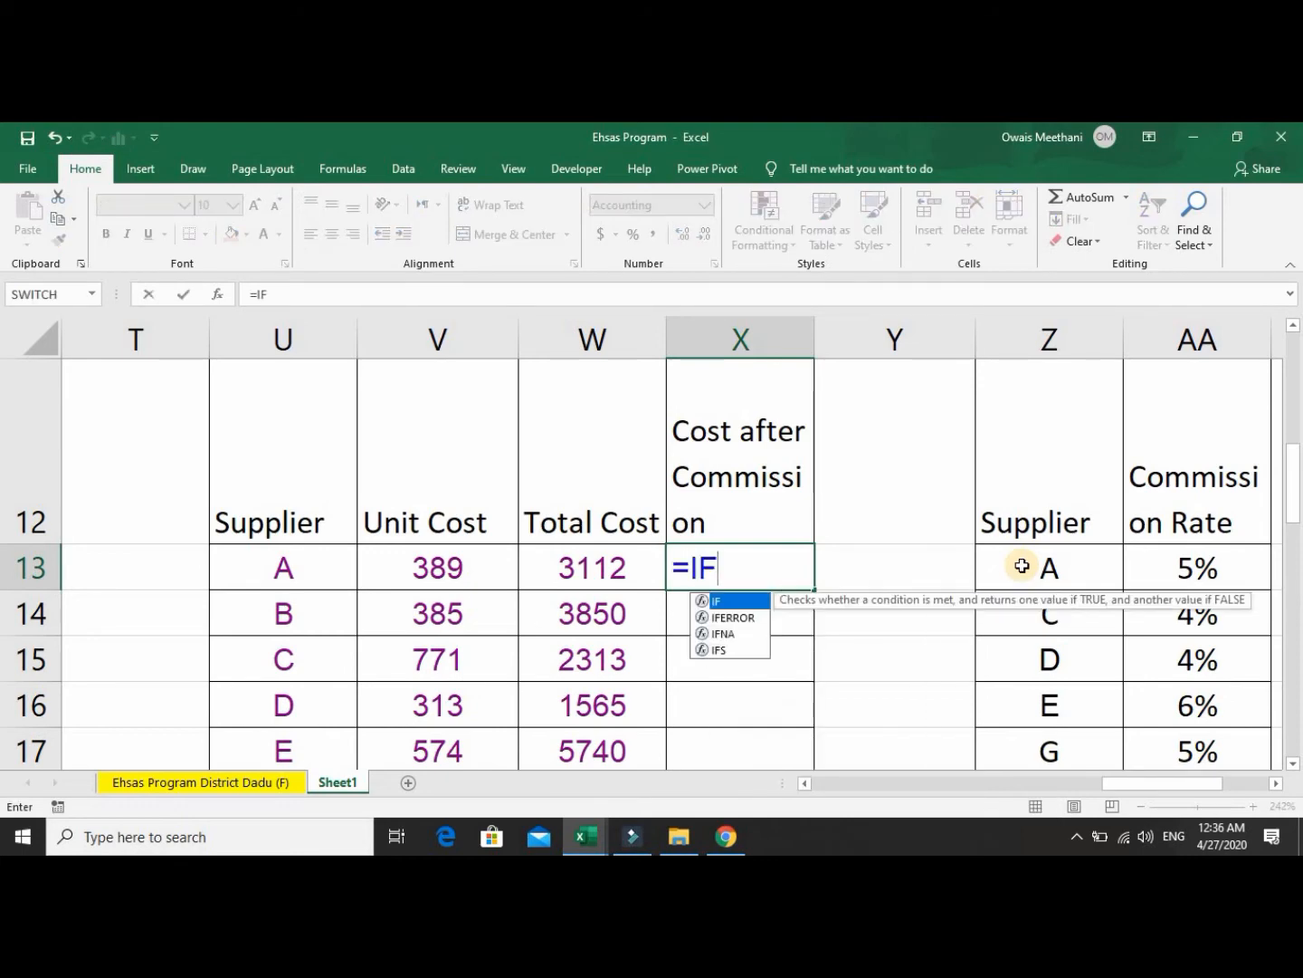
text(E)
key(Tab)
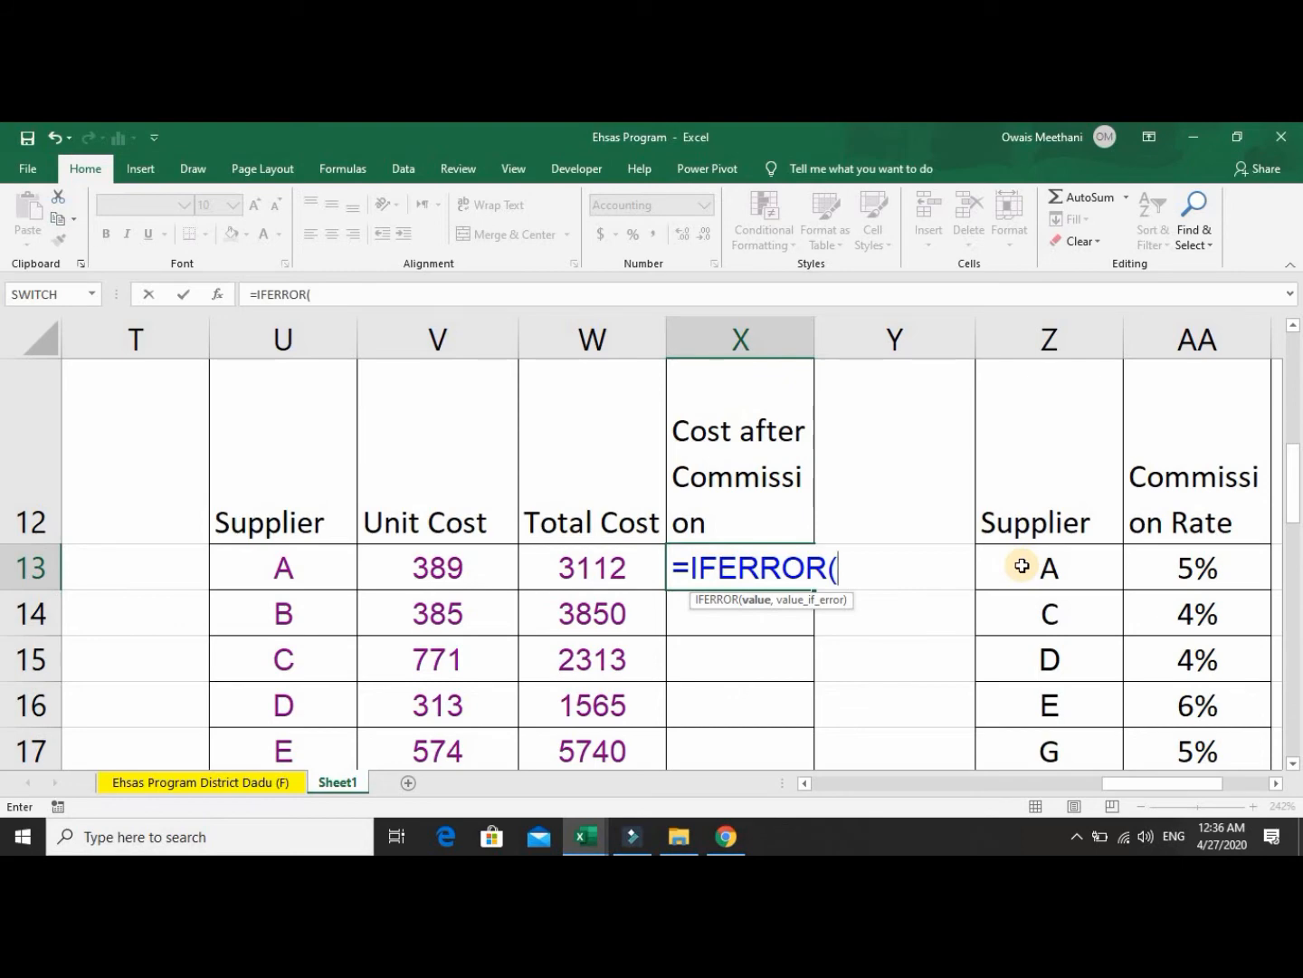
text(VL)
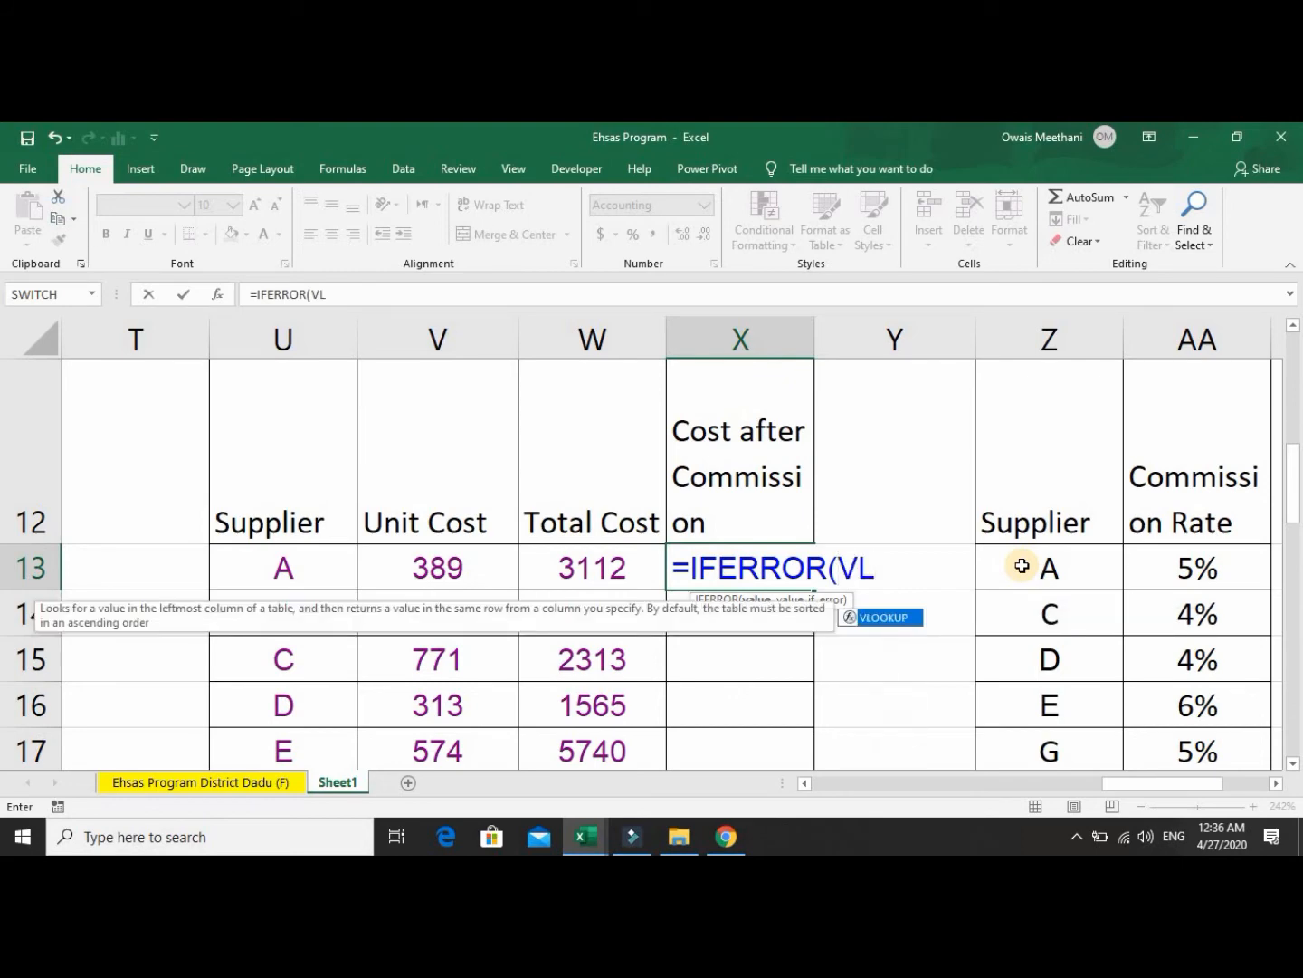
key(Tab)
key(Left)
key(Left)
key(Left)
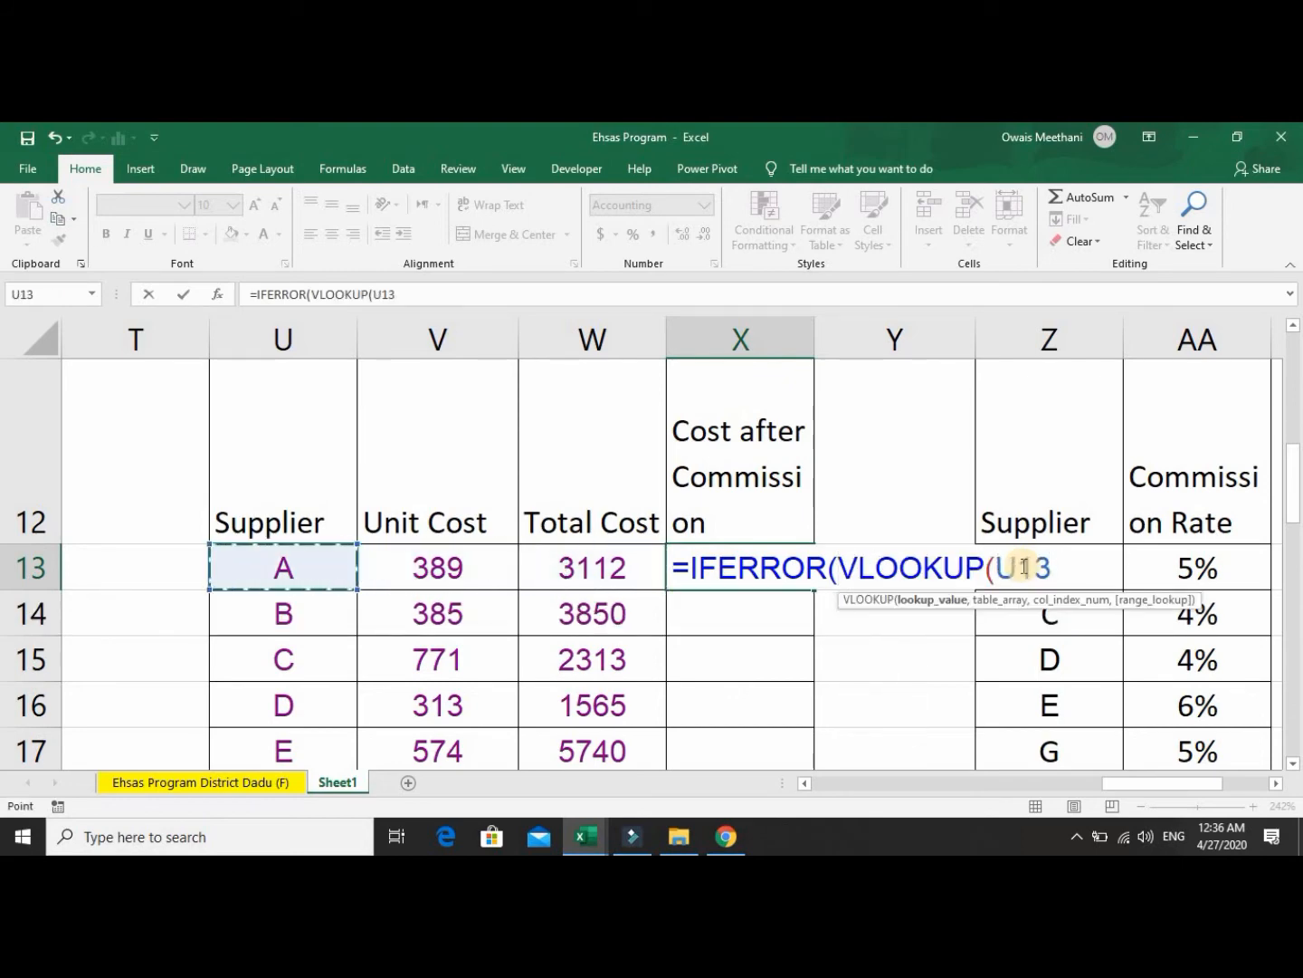
text(,)
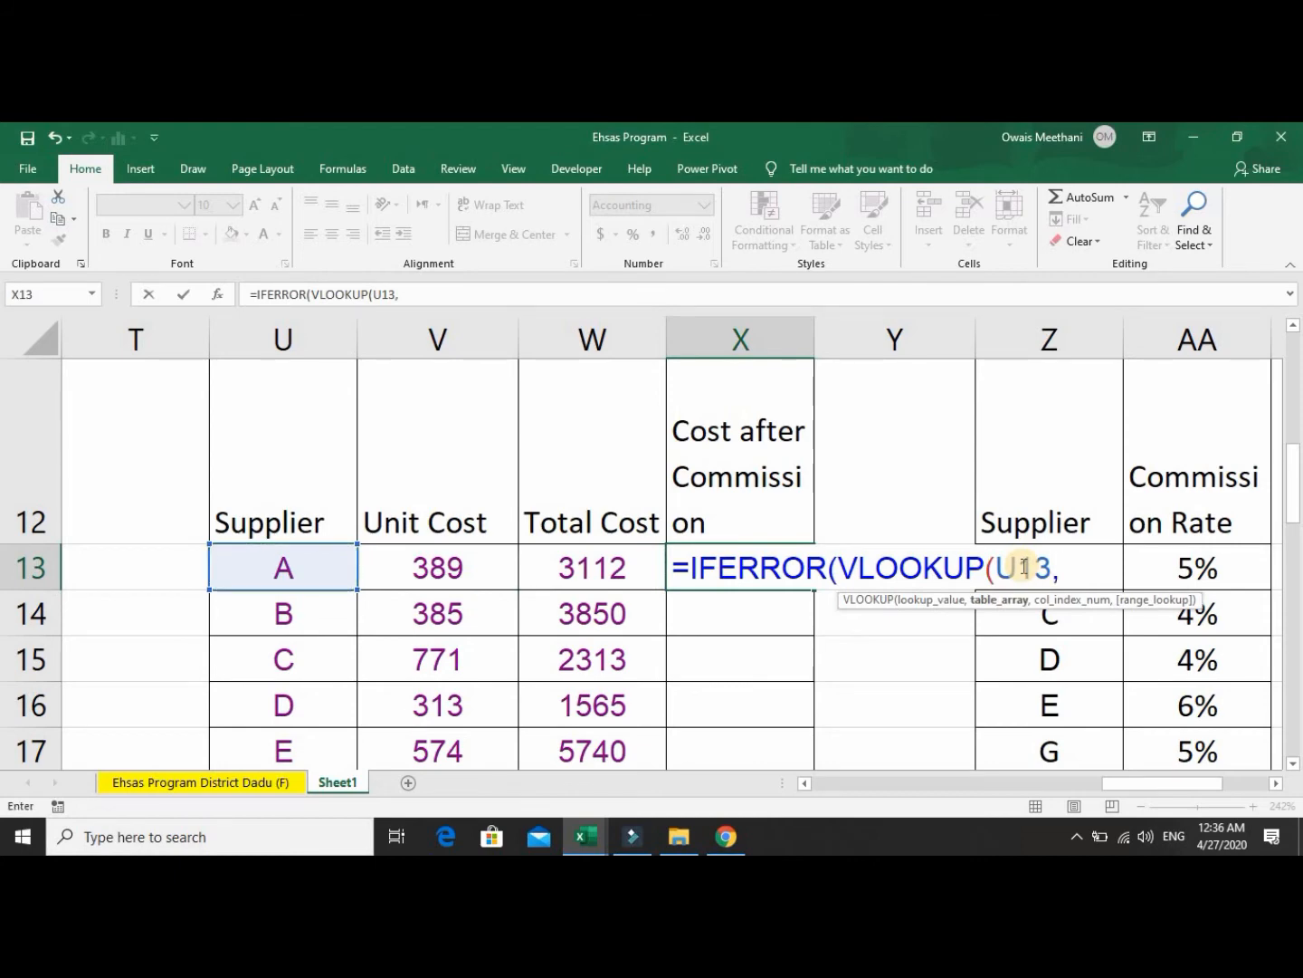
Set the VLOOKUP table array to the commission rate range Z13:AA17, locked as the absolute reference $Z$13:$AA$17.
click(1103, 504)
key(Down)
key(shift+Down)
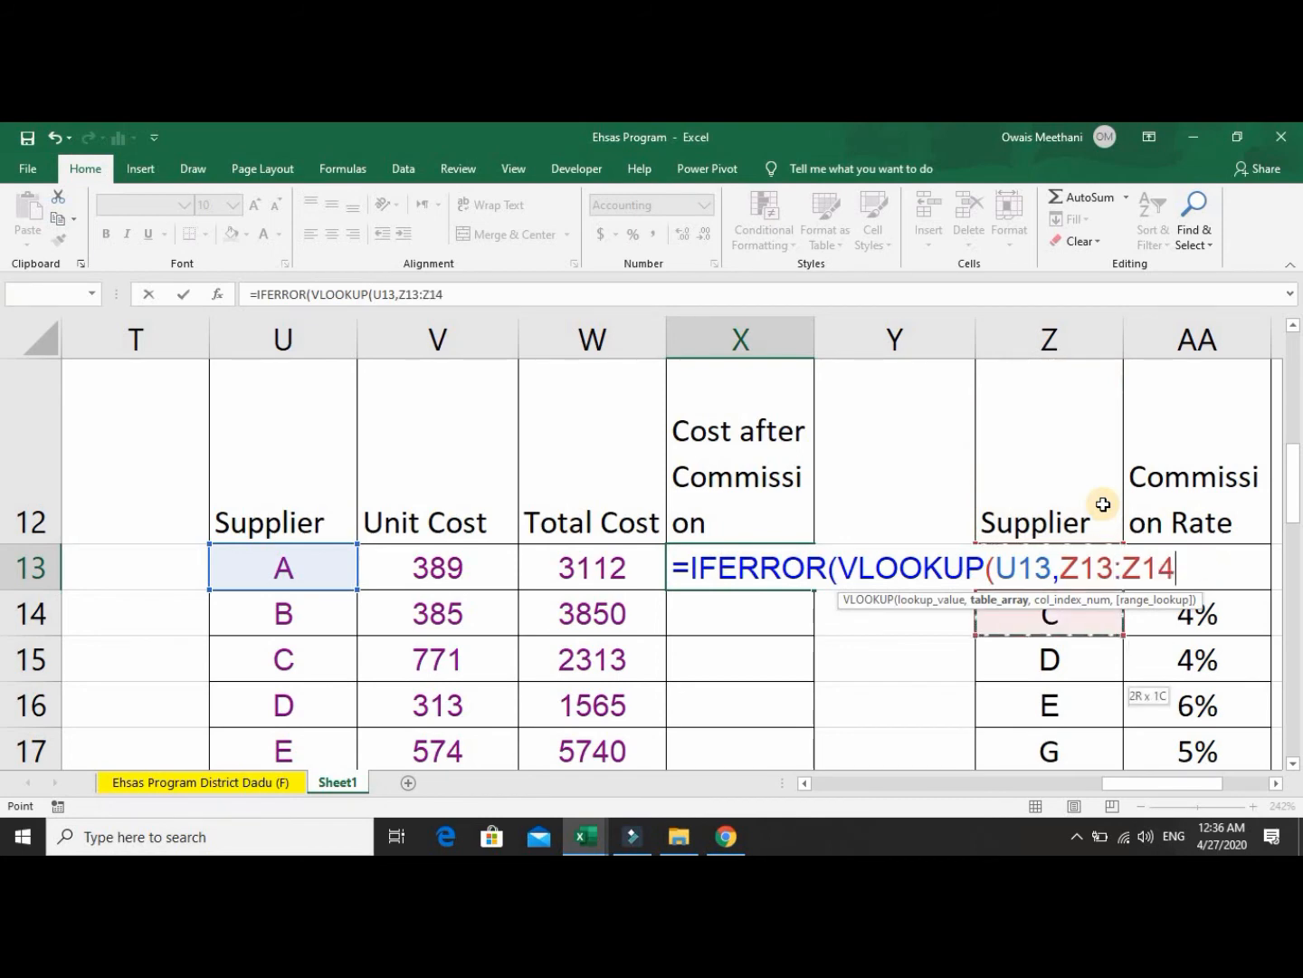
key(shift+Down)
key(shift+Down)
key(shift+Down)
key(shift+Down)
key(shift+Up)
key(shift+Right)
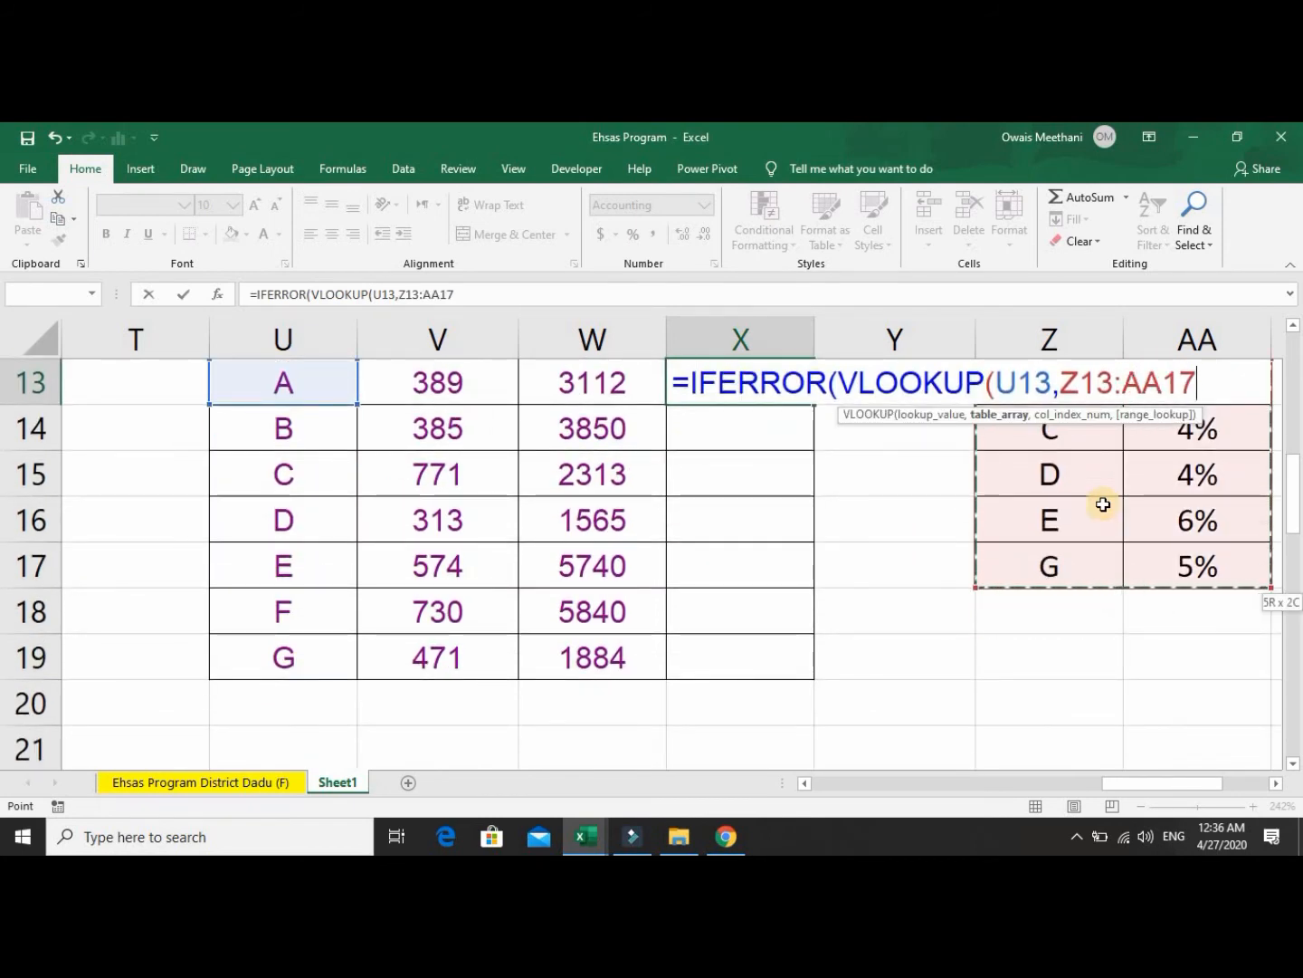
key(F4)
text(,)
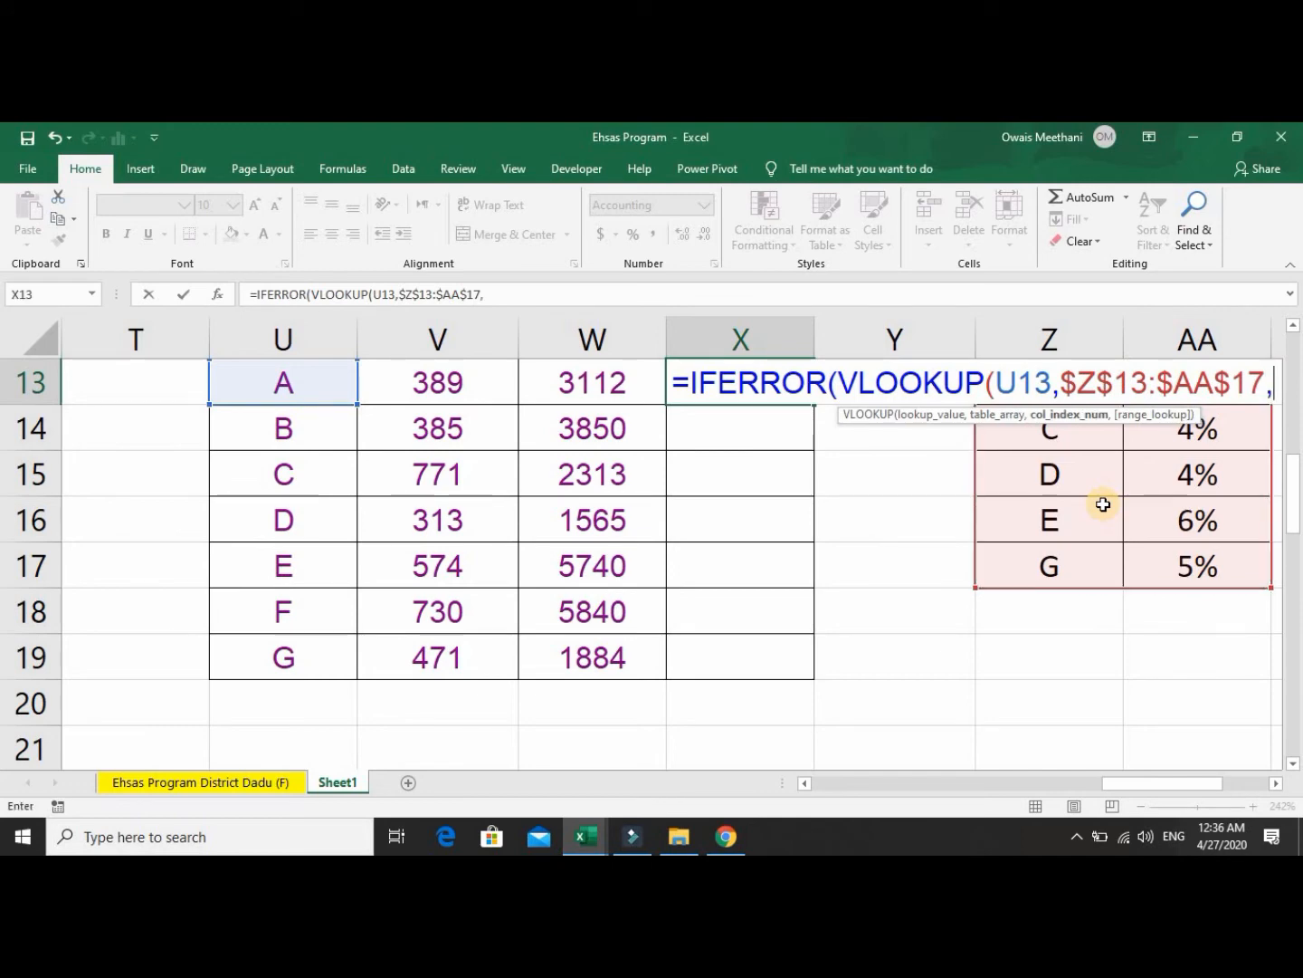
Set the VLOOKUP column index to 2 with FALSE for an exact match, and close the VLOOKUP.
text(2)
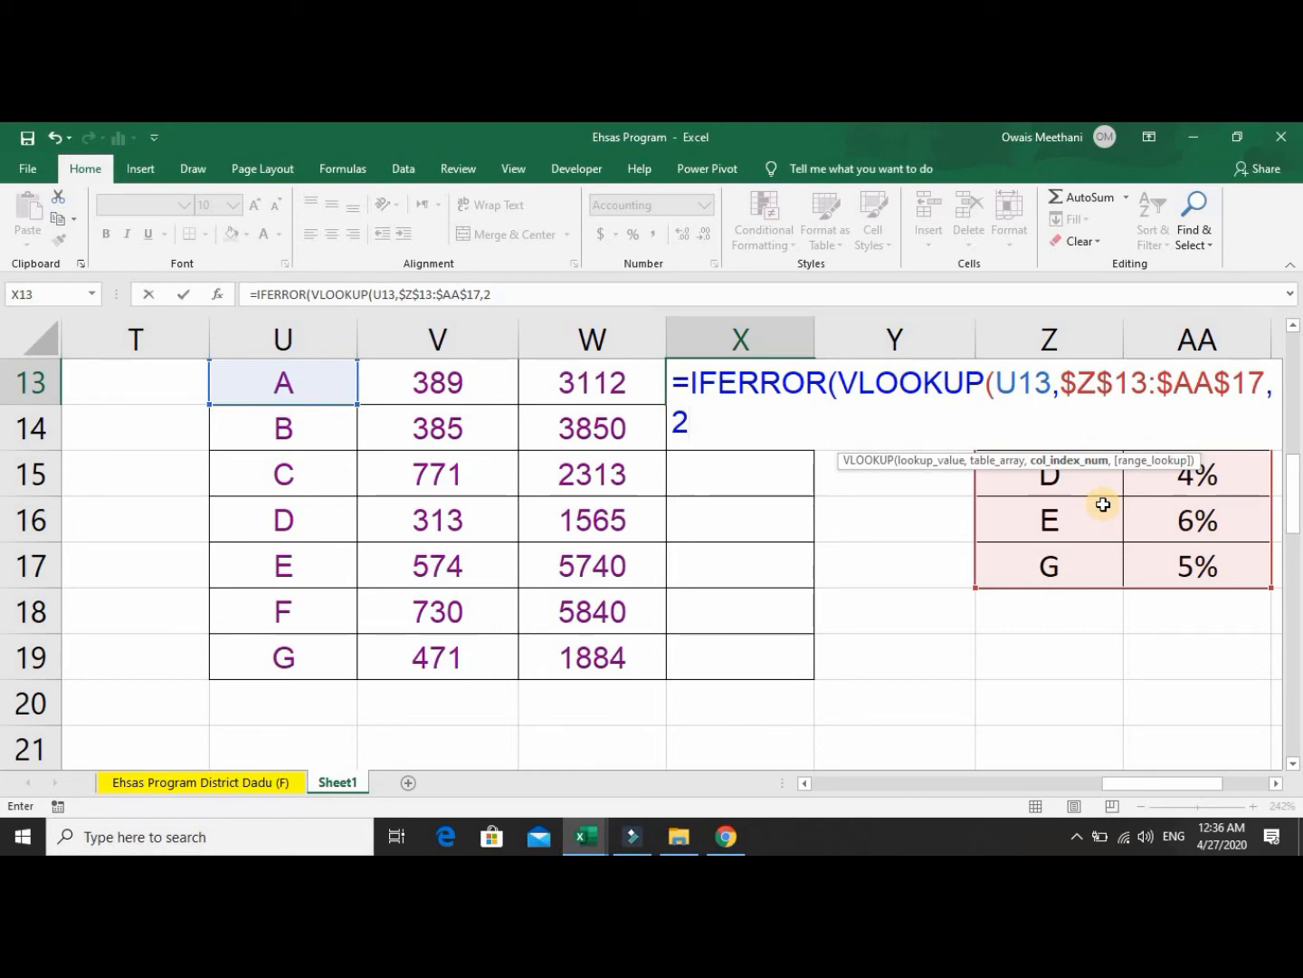
text(,)
key(Down)
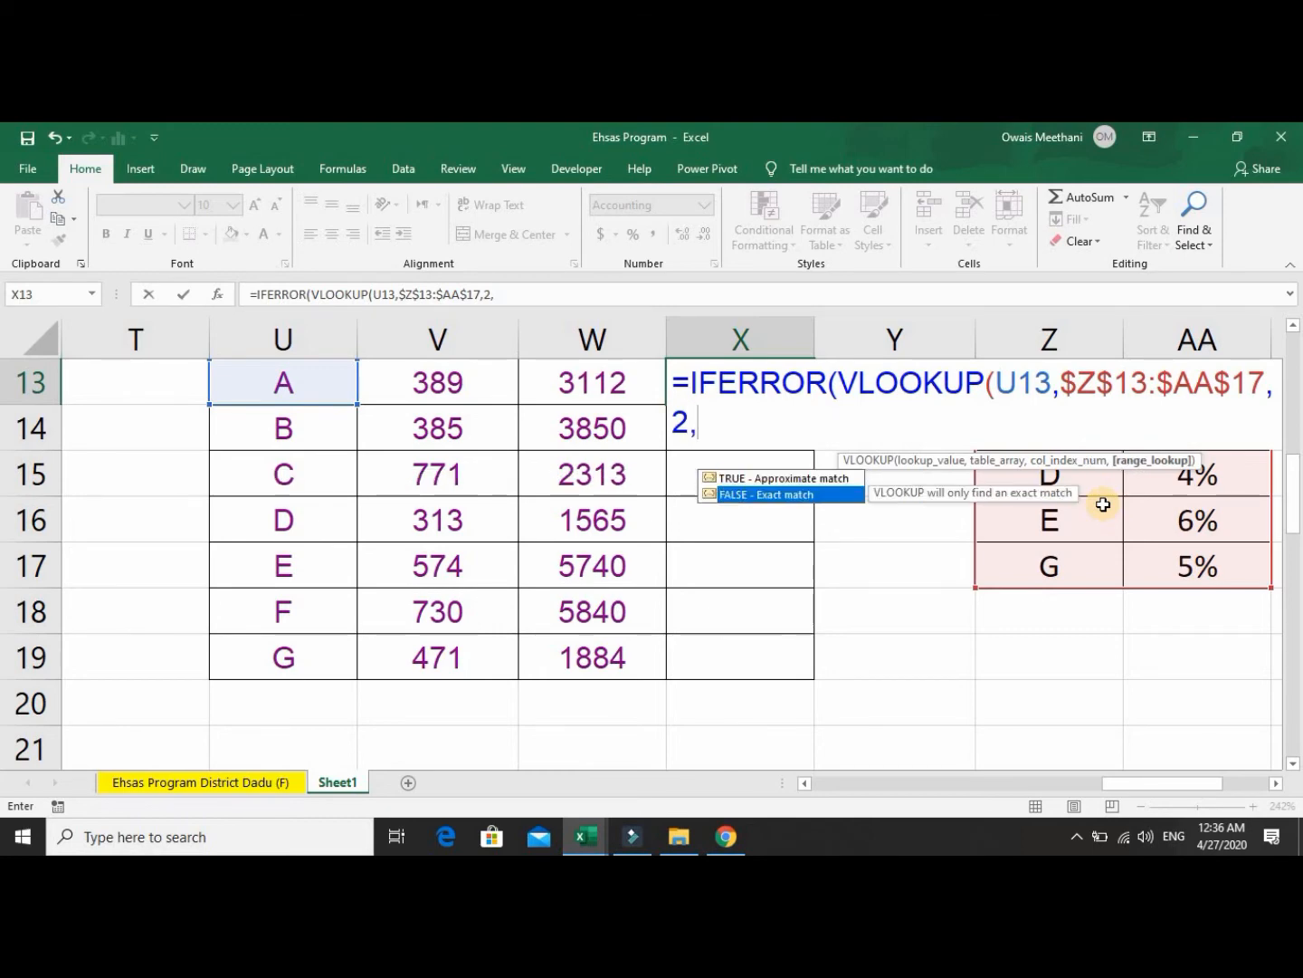
key(Tab)
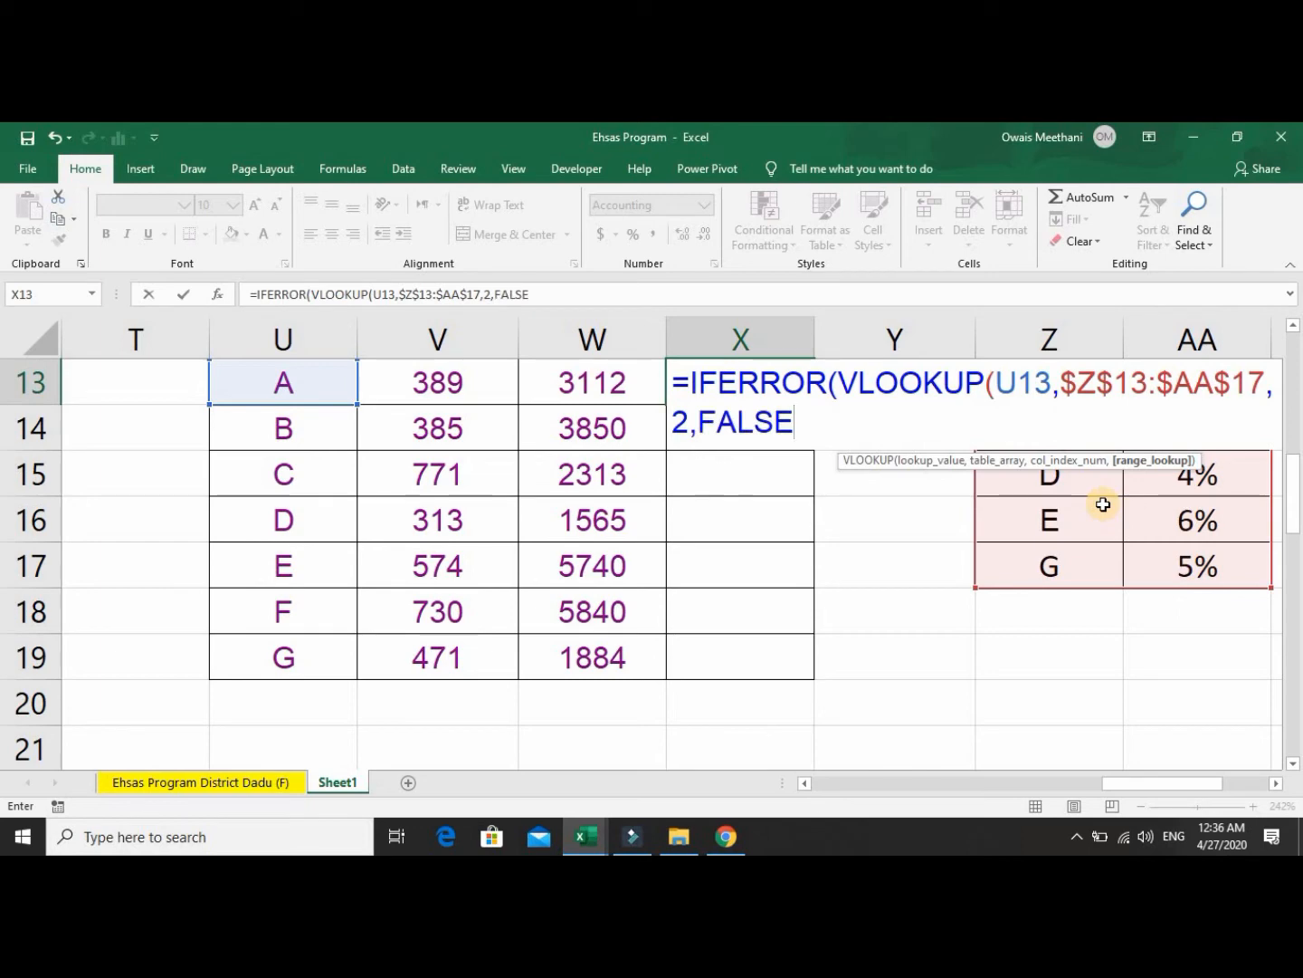
text())
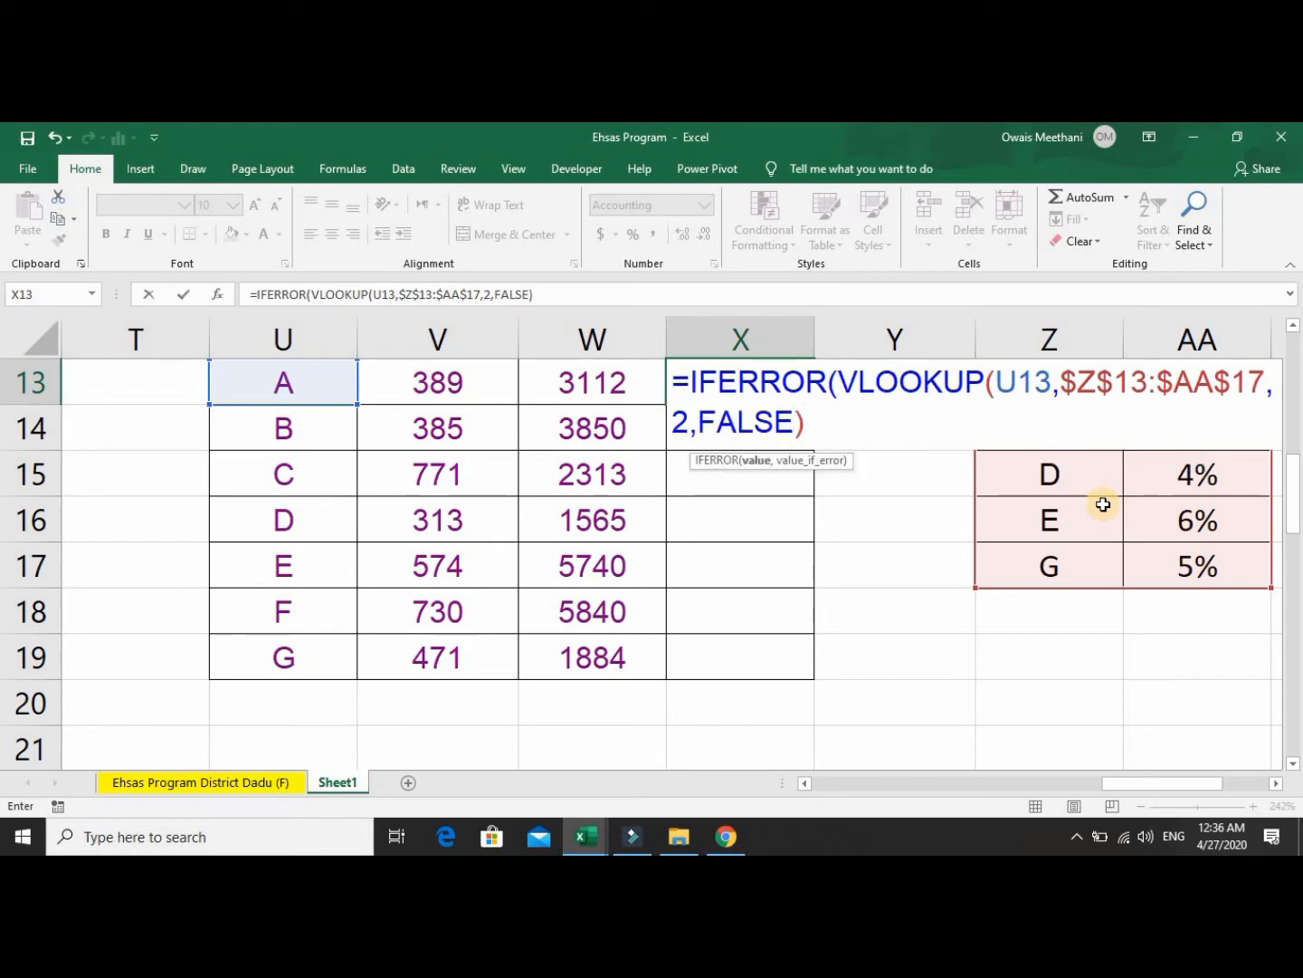
Multiply the VLOOKUP by total cost W13, set W13 as the value_if_error, and enter the formula in X13.
text(*)
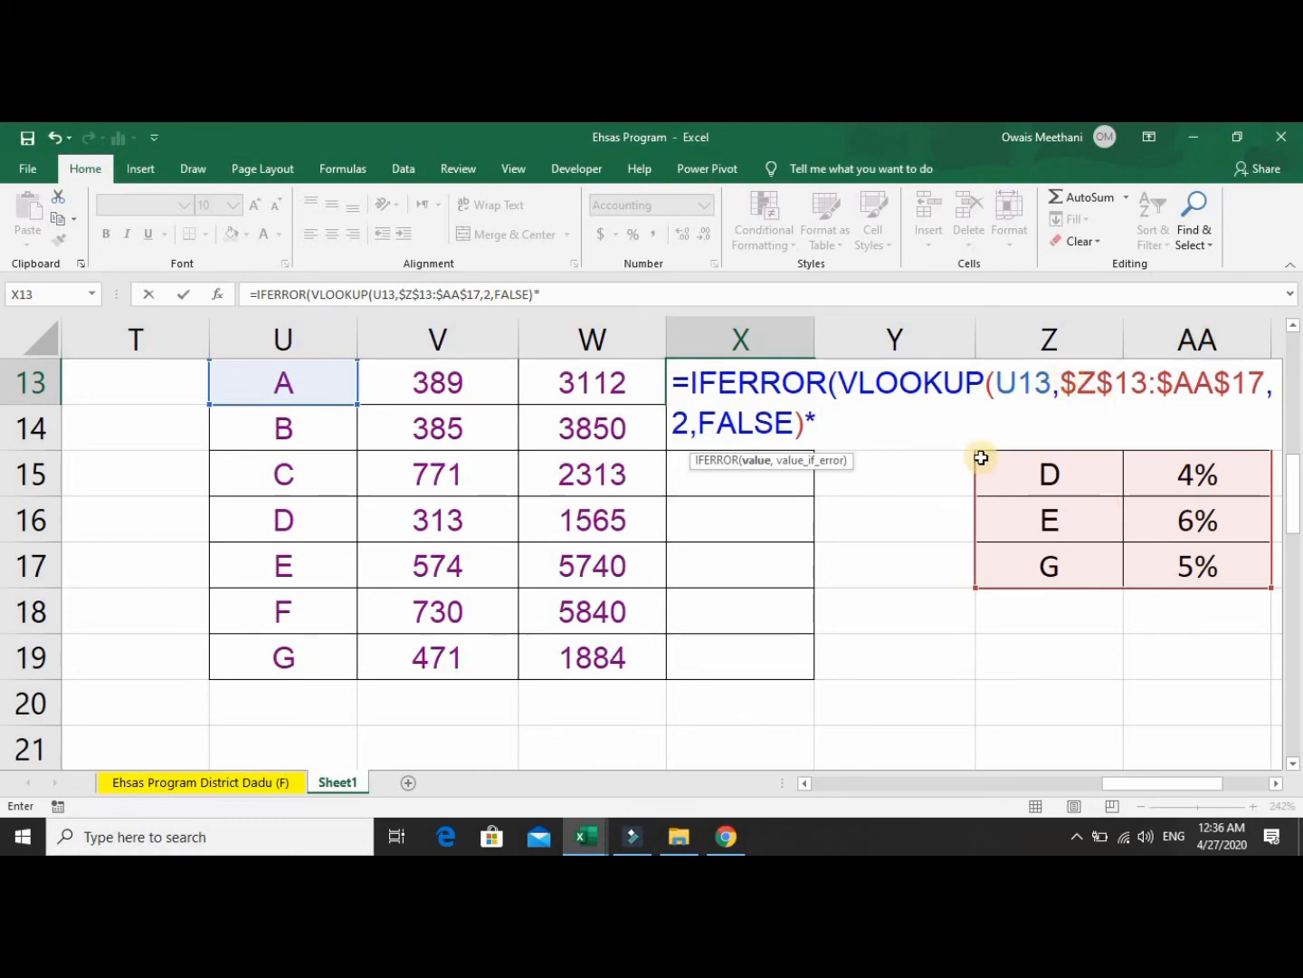
click(621, 396)
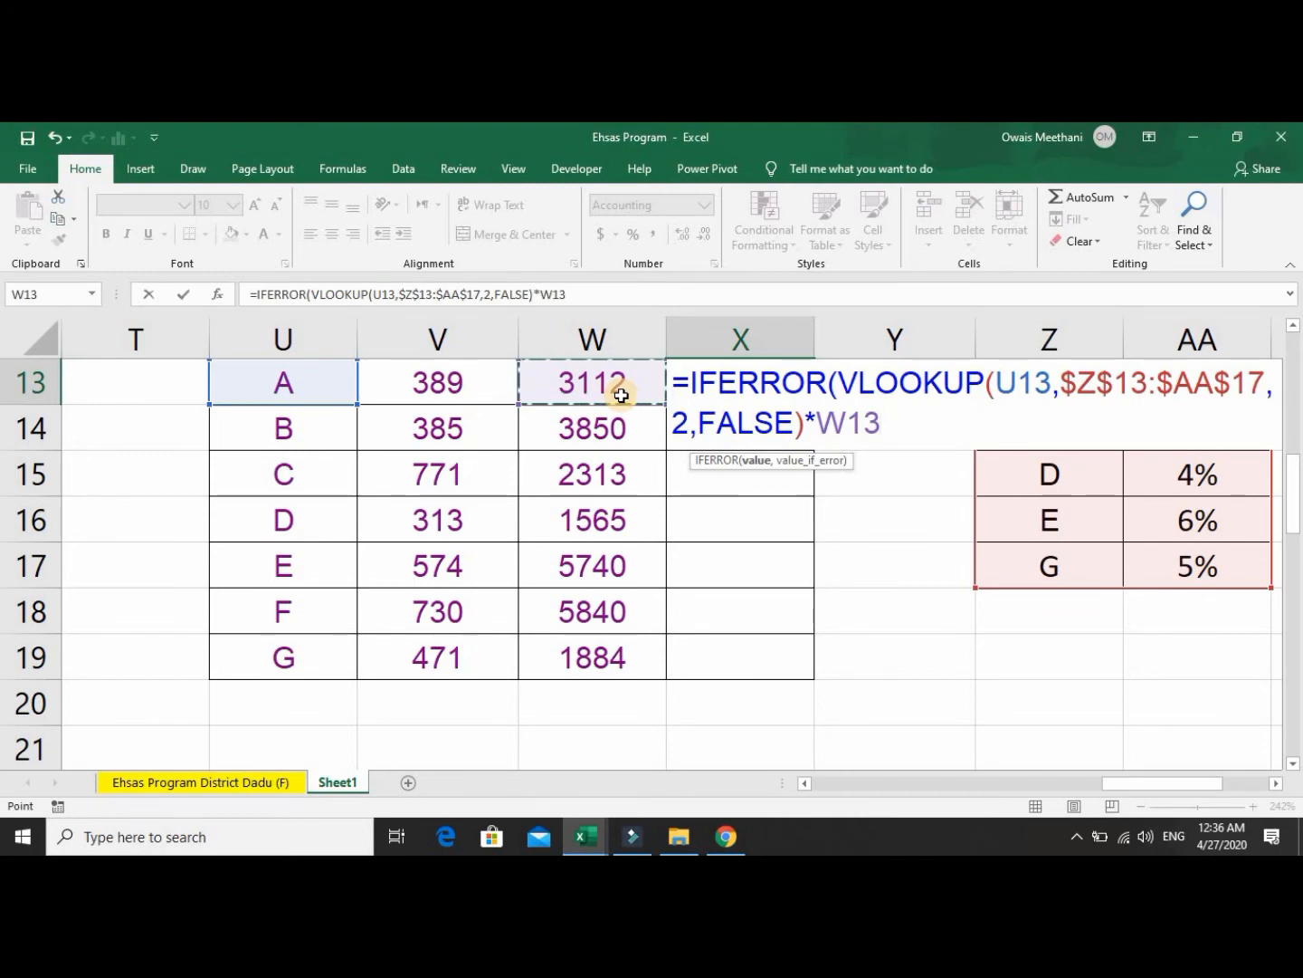
text(,)
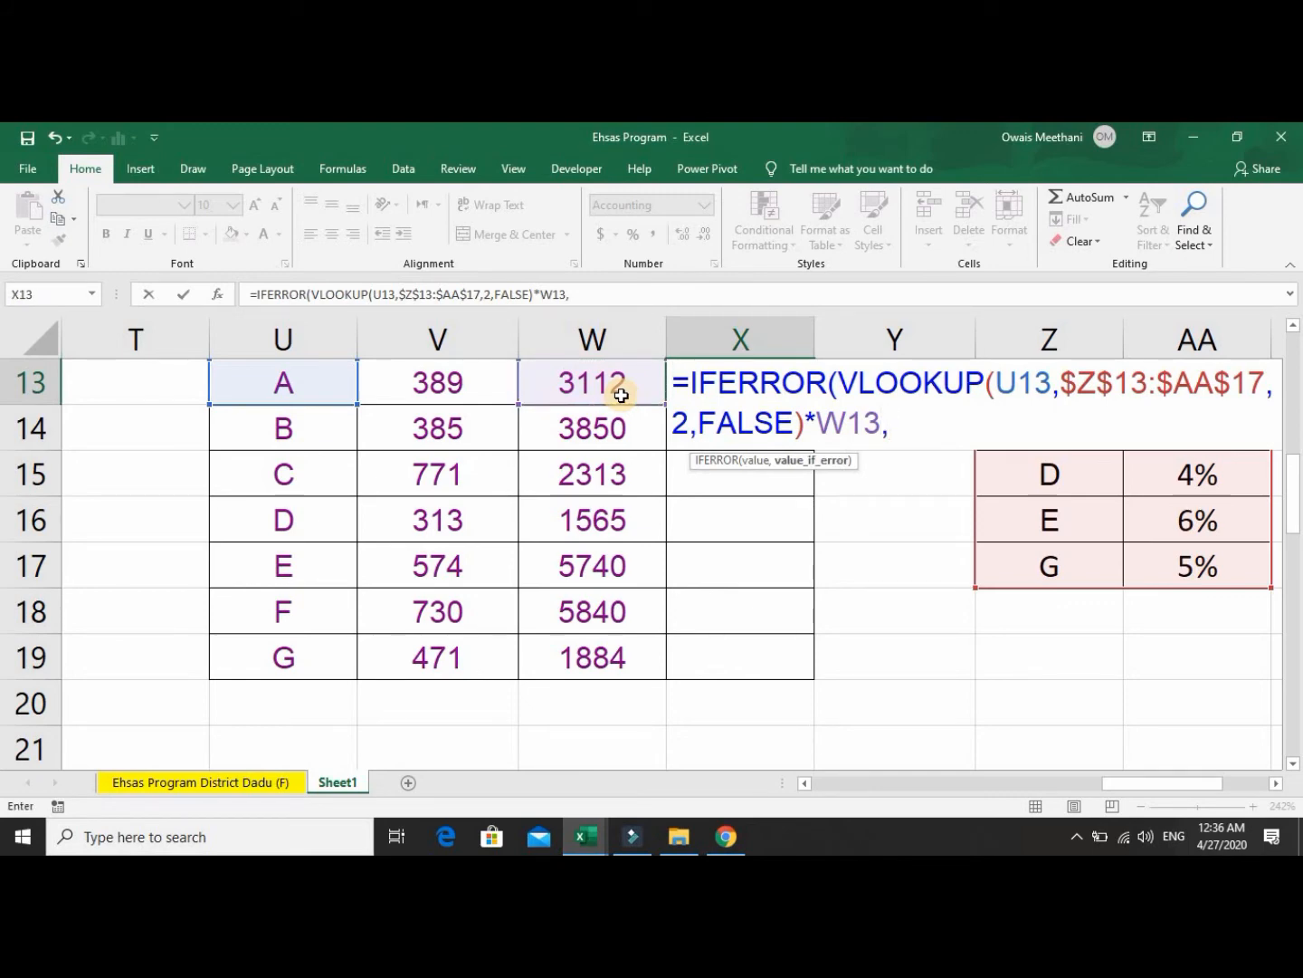
click(617, 383)
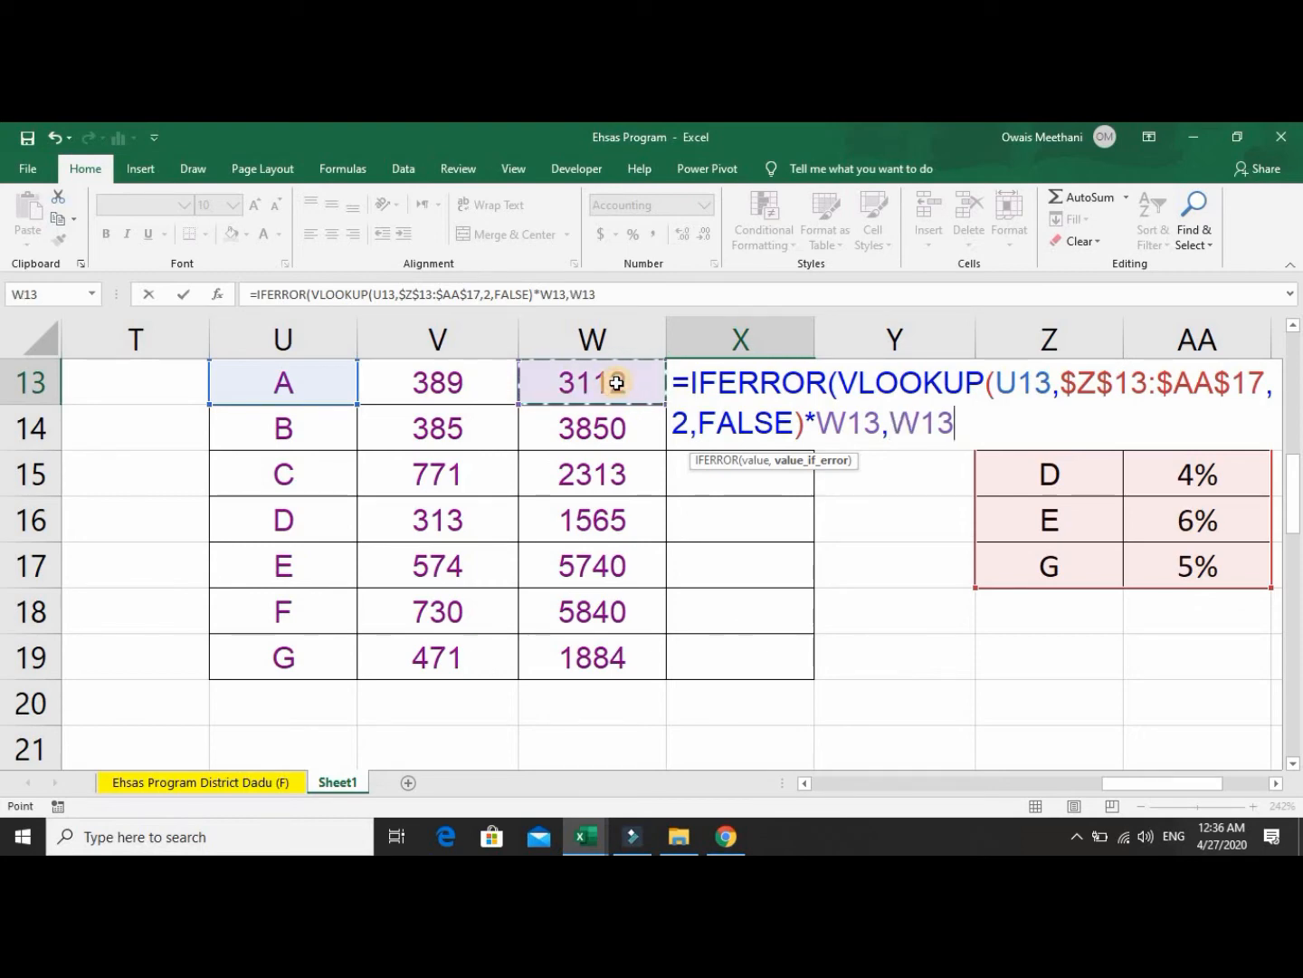
text())
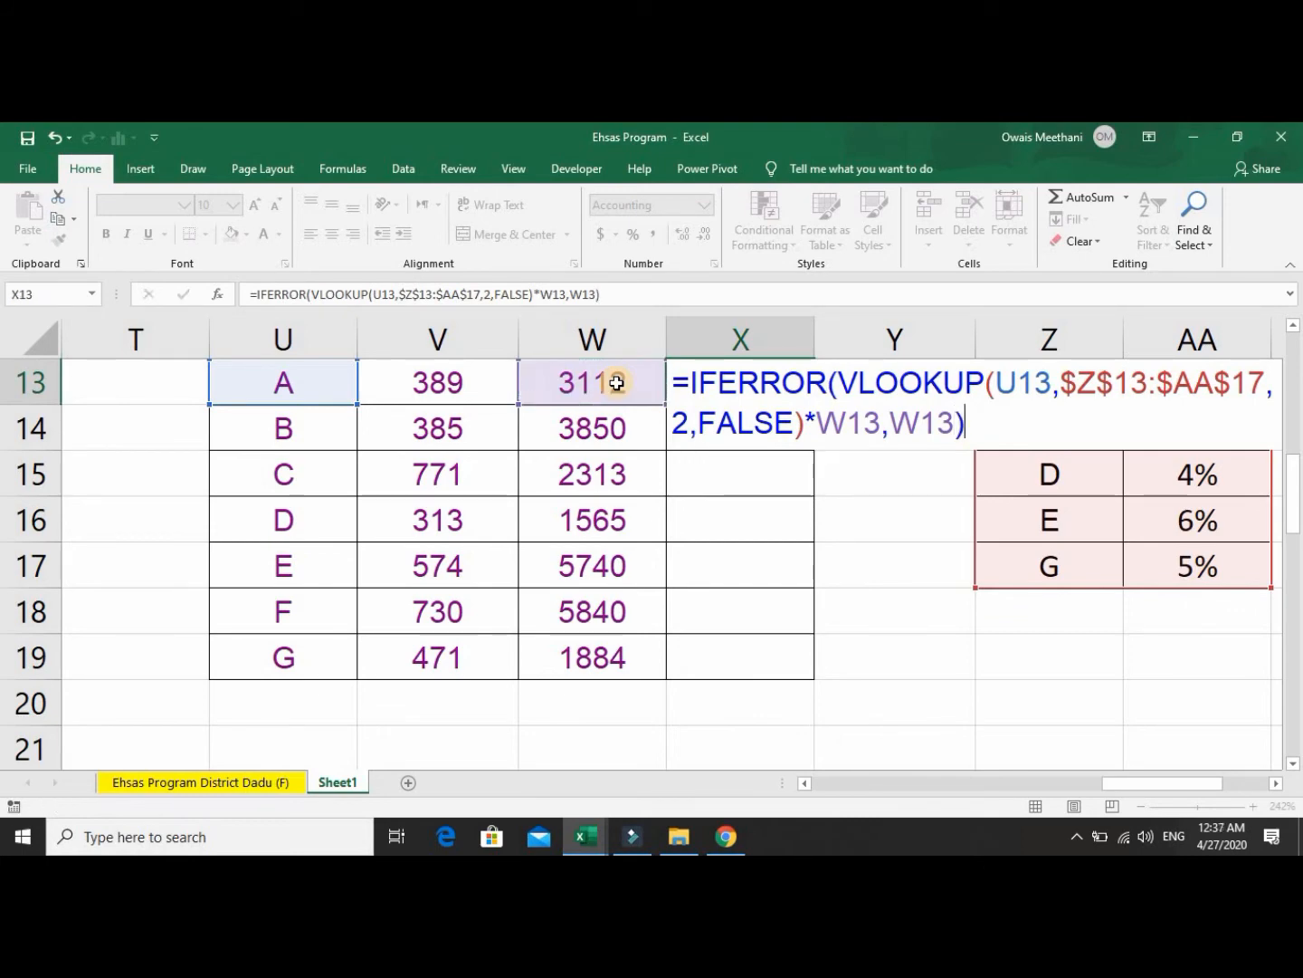
key(Return)
key(Up)
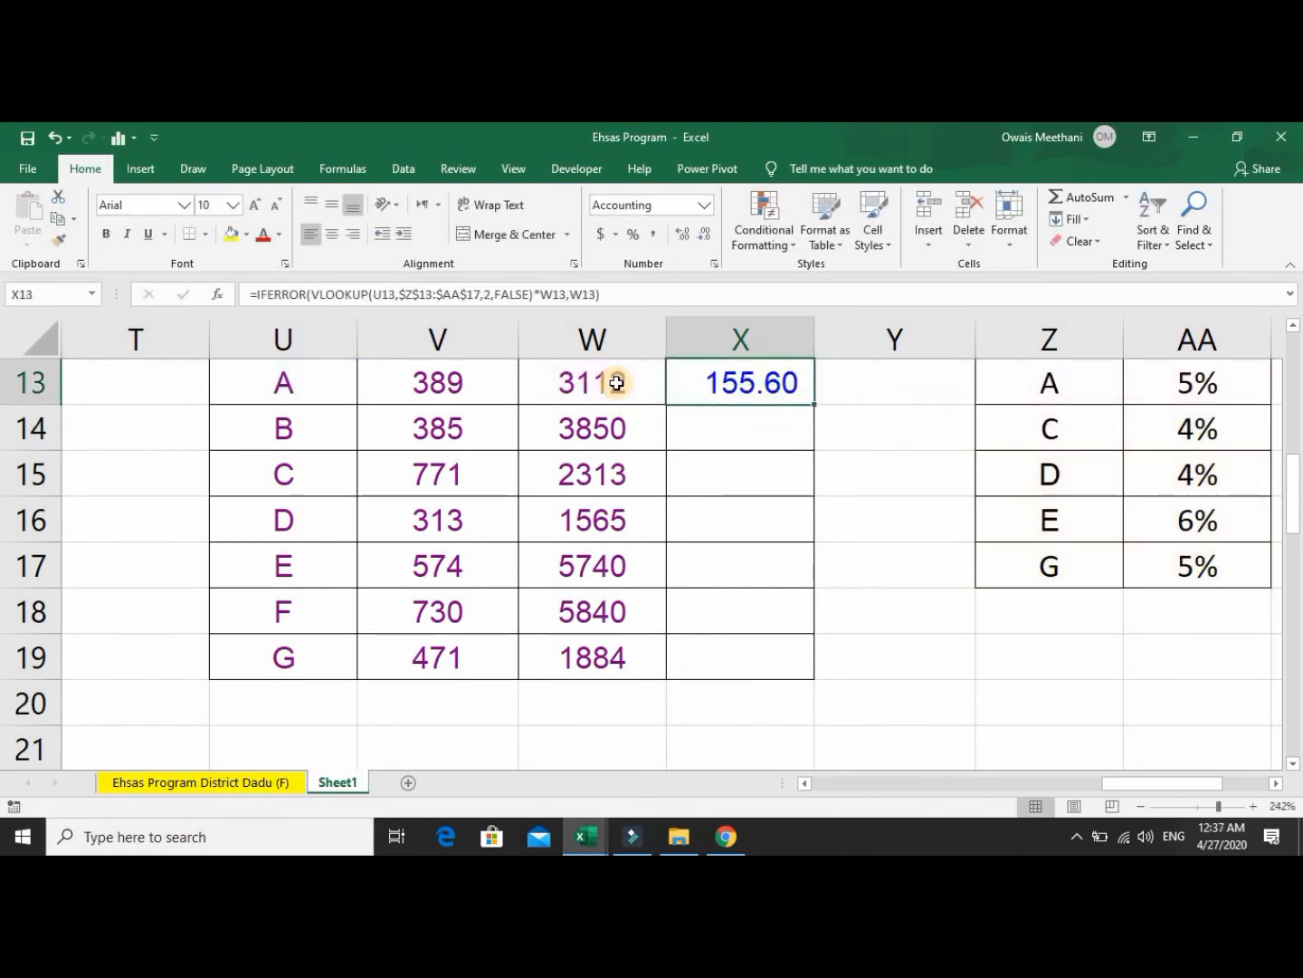
Fill the X13 formula down to X19 and autofit the width of column X.
double_click(815, 404)
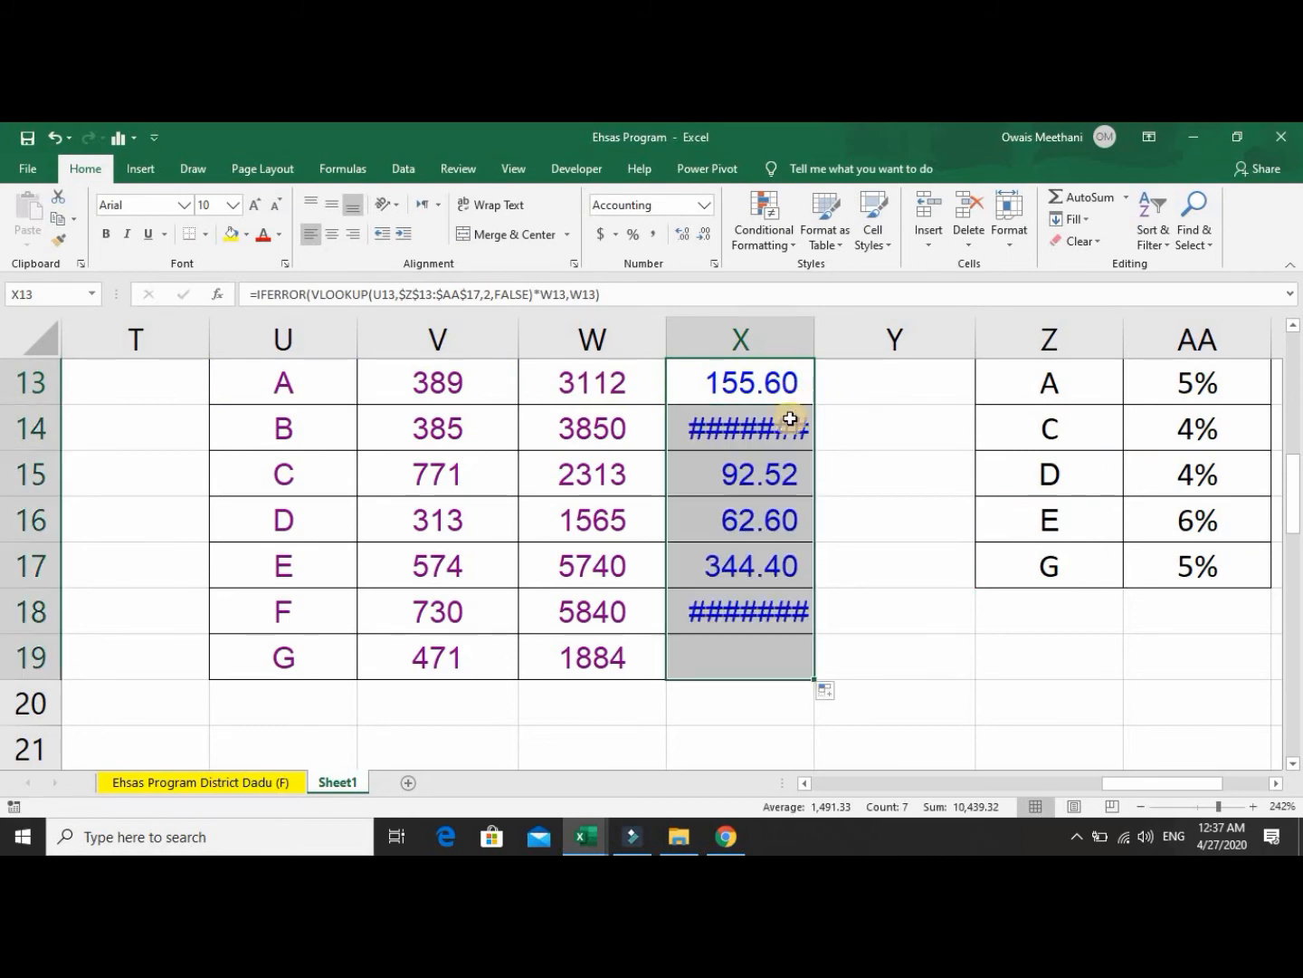
double_click(816, 344)
click(791, 378)
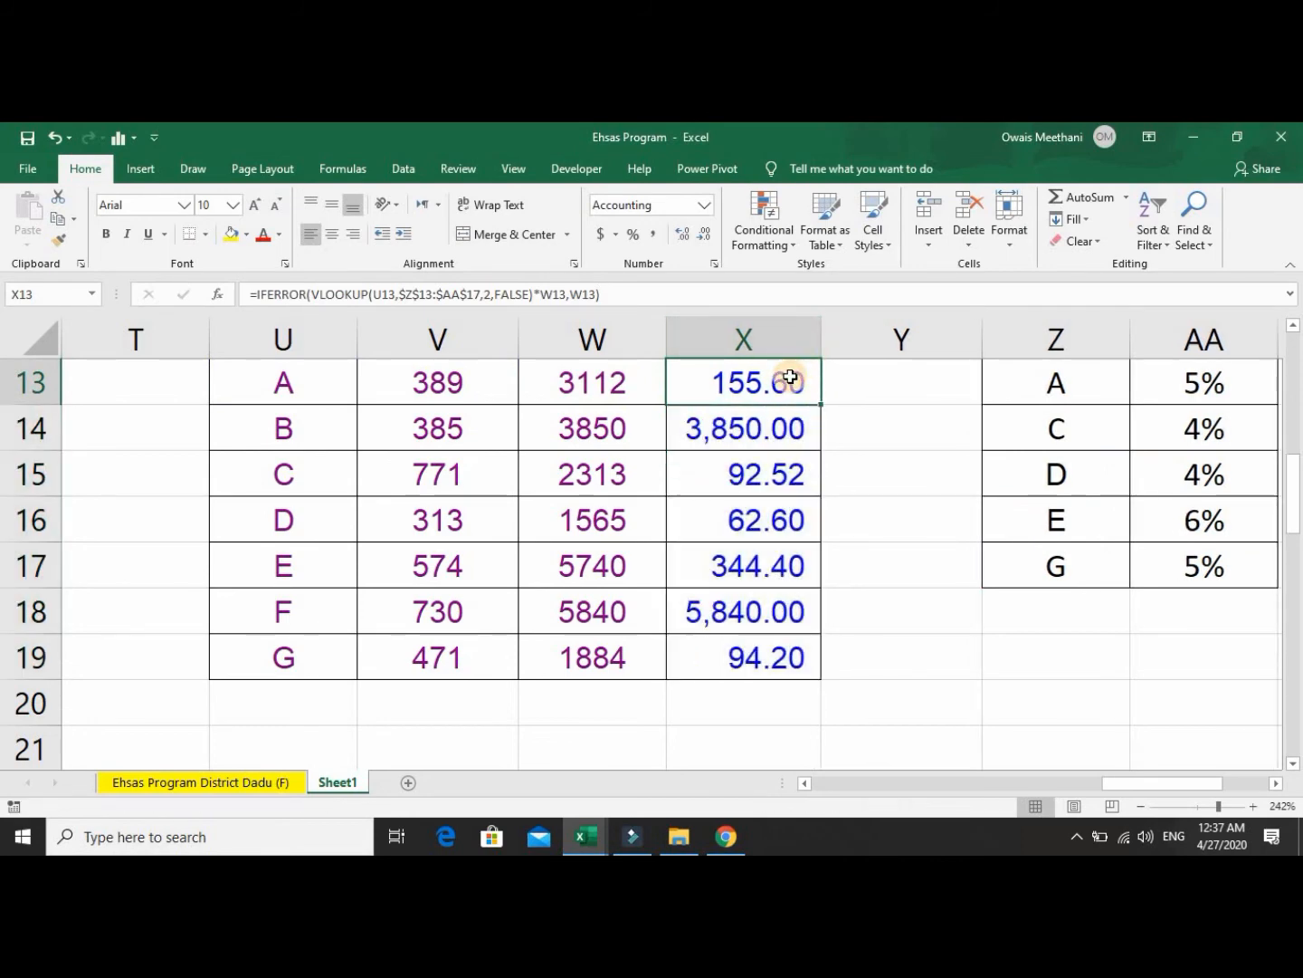
Check the filled Cost after Commission results in X13:X19 for each supplier.
key(Return)
key(Up)
key(Down)
key(Down)
key(Down)
key(Down)
key(Down)
key(Down)
key(Up)
key(Up)
key(Up)
key(Up)
key(Up)
key(Up)
Edit the X13 formula to insert W13- before VLOOKUP inside IFERROR, subtracting the commission from the total cost.
key(F2)
key(Left)
key(Left)
key(Left)
key(Left)
key(Left)
key(Left)
key(Left)
key(Left)
key(Left)
key(Left)
key(Left)
key(Left)
key(Left)
key(Left)
key(Left)
key(Left)
key(Left)
key(Left)
key(Left)
key(Left)
key(Left)
key(Left)
key(Left)
key(Left)
key(Left)
key(Left)
key(Left)
key(Left)
key(Left)
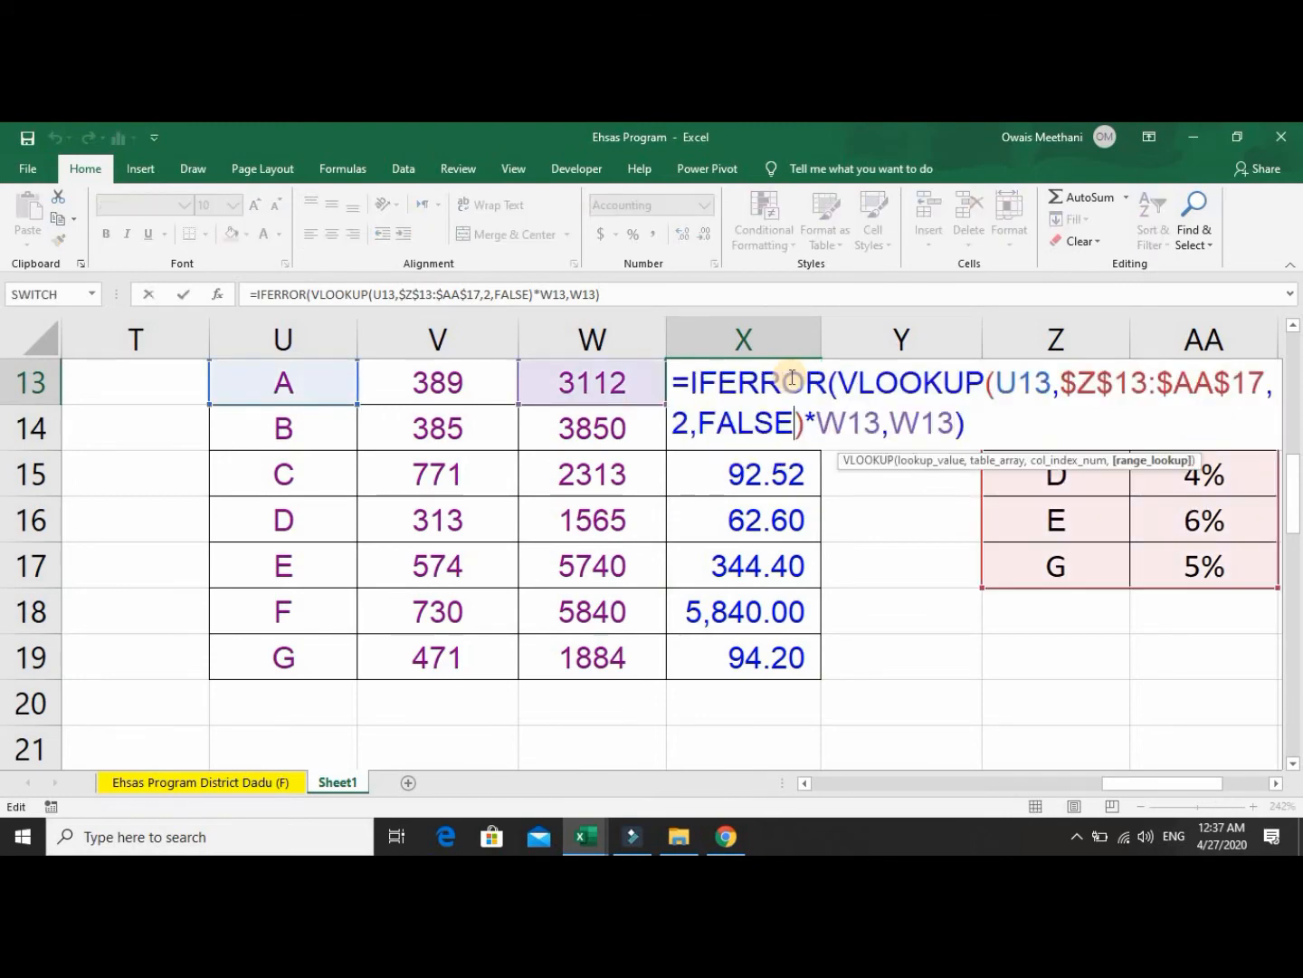
key(Left)
key(Left)
key(Left)
key(Left)
key(Left)
key(Left)
key(Left)
key(Left)
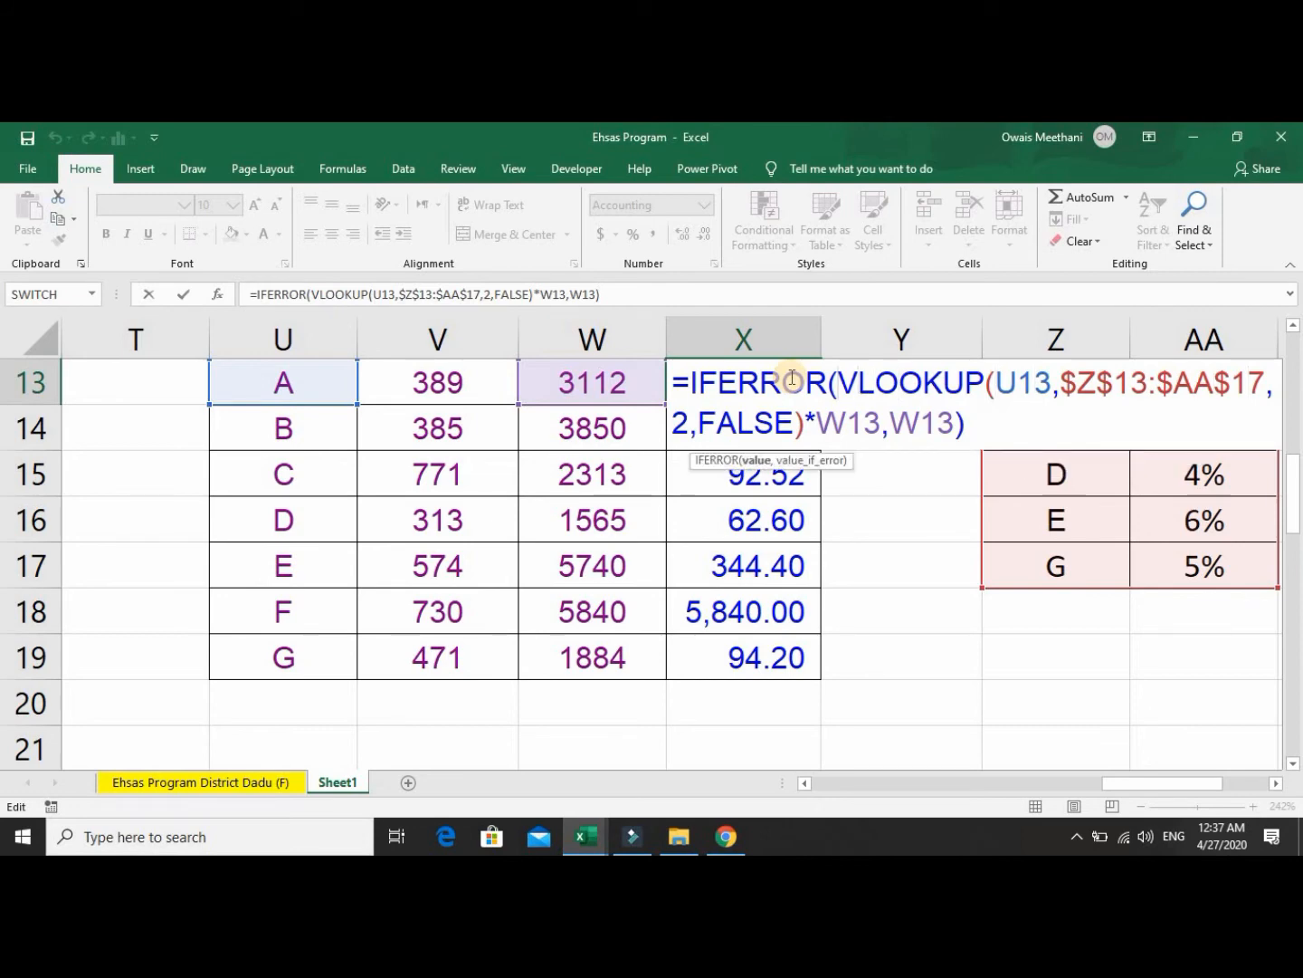
text(W13)
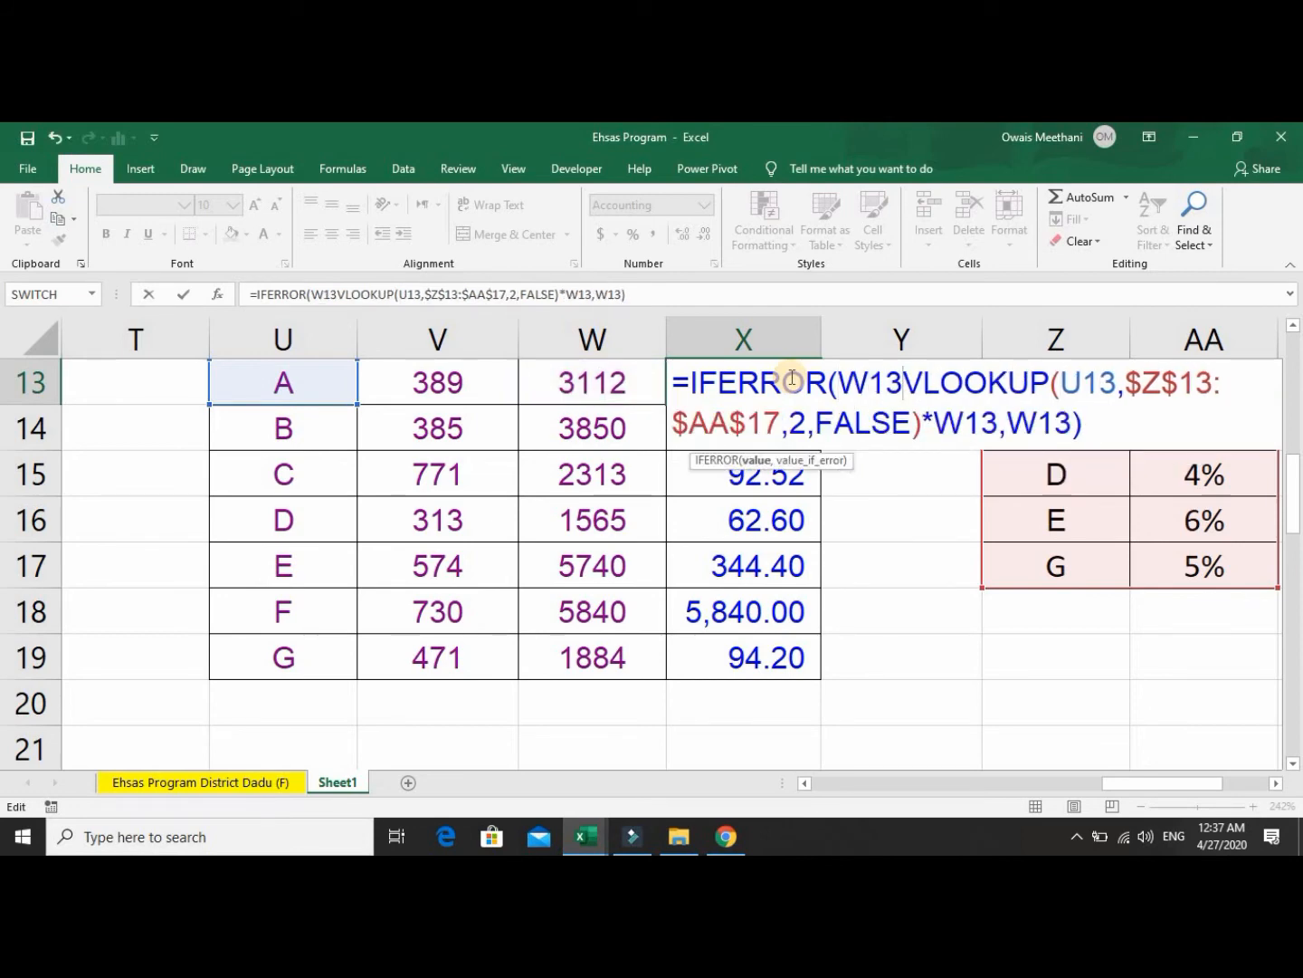
text(-)
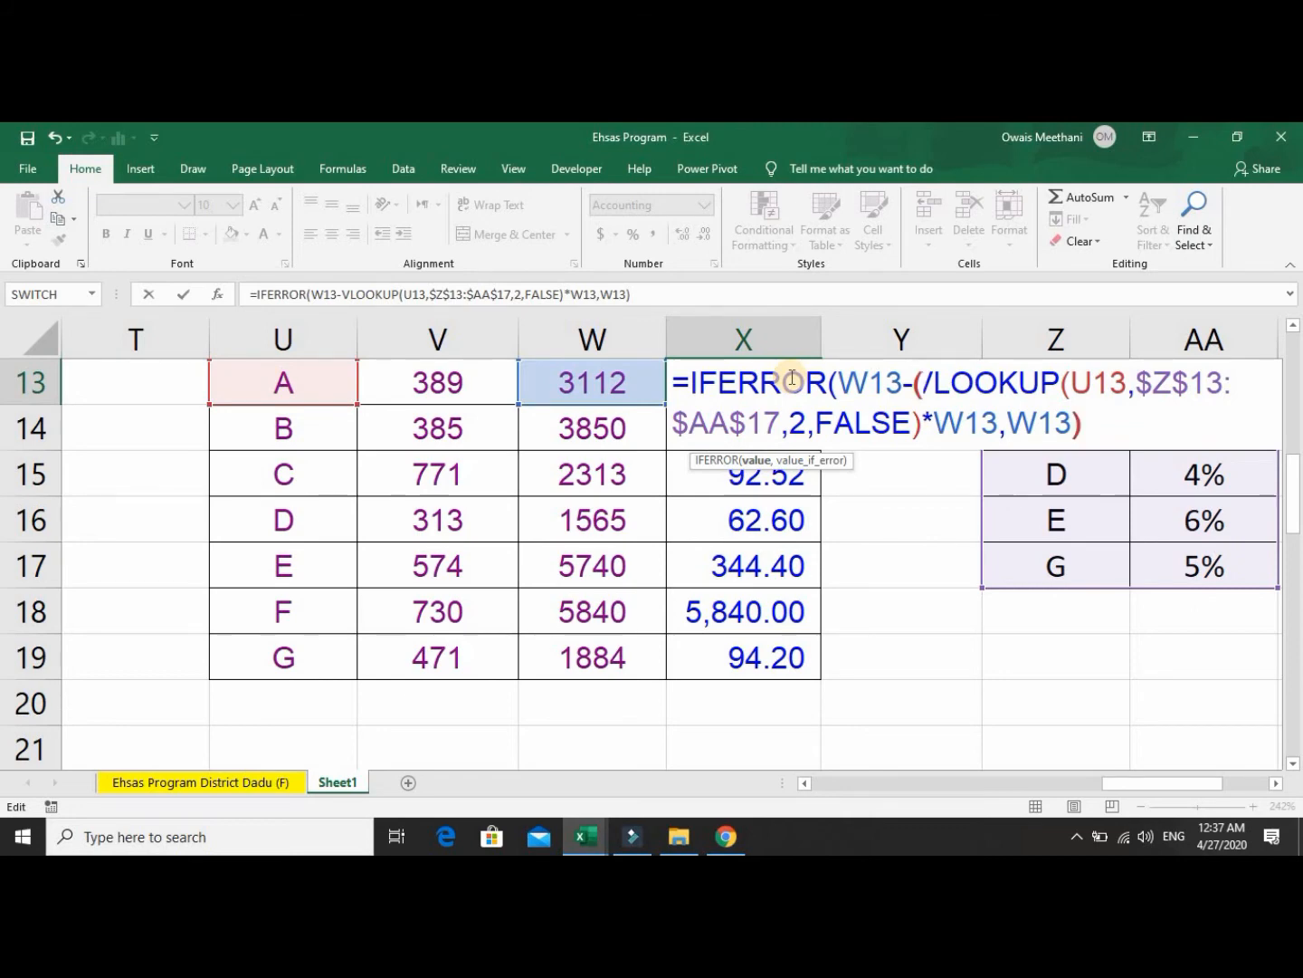
Enclose the VLOOKUP(U13,$Z$13:$AA$17,2,FALSE)*W13 product in parentheses and enter the revised formula in X13.
text(()
key(Down)
key(Right)
key(Right)
key(Right)
key(Right)
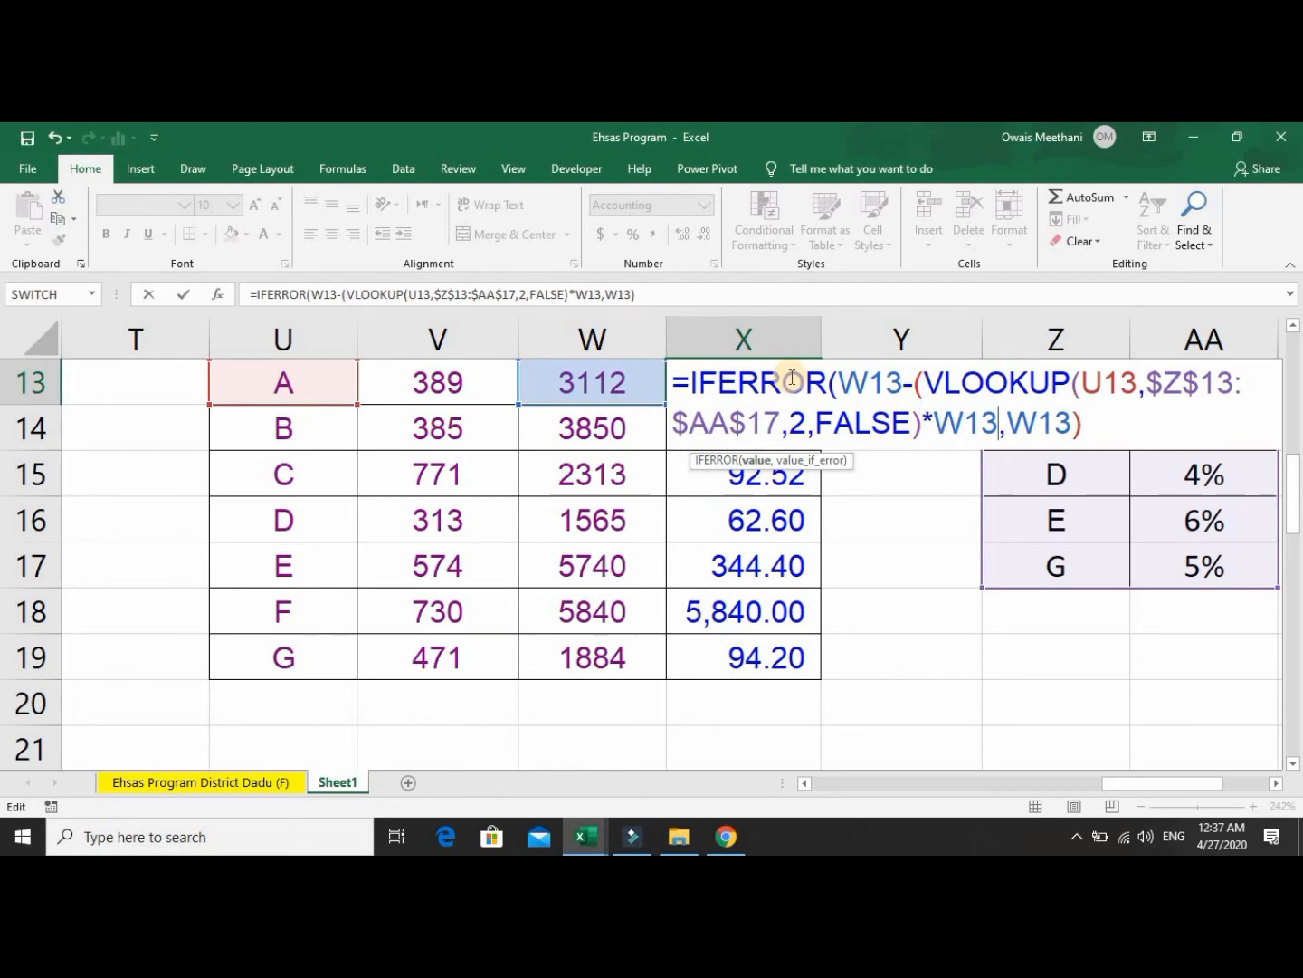
text())
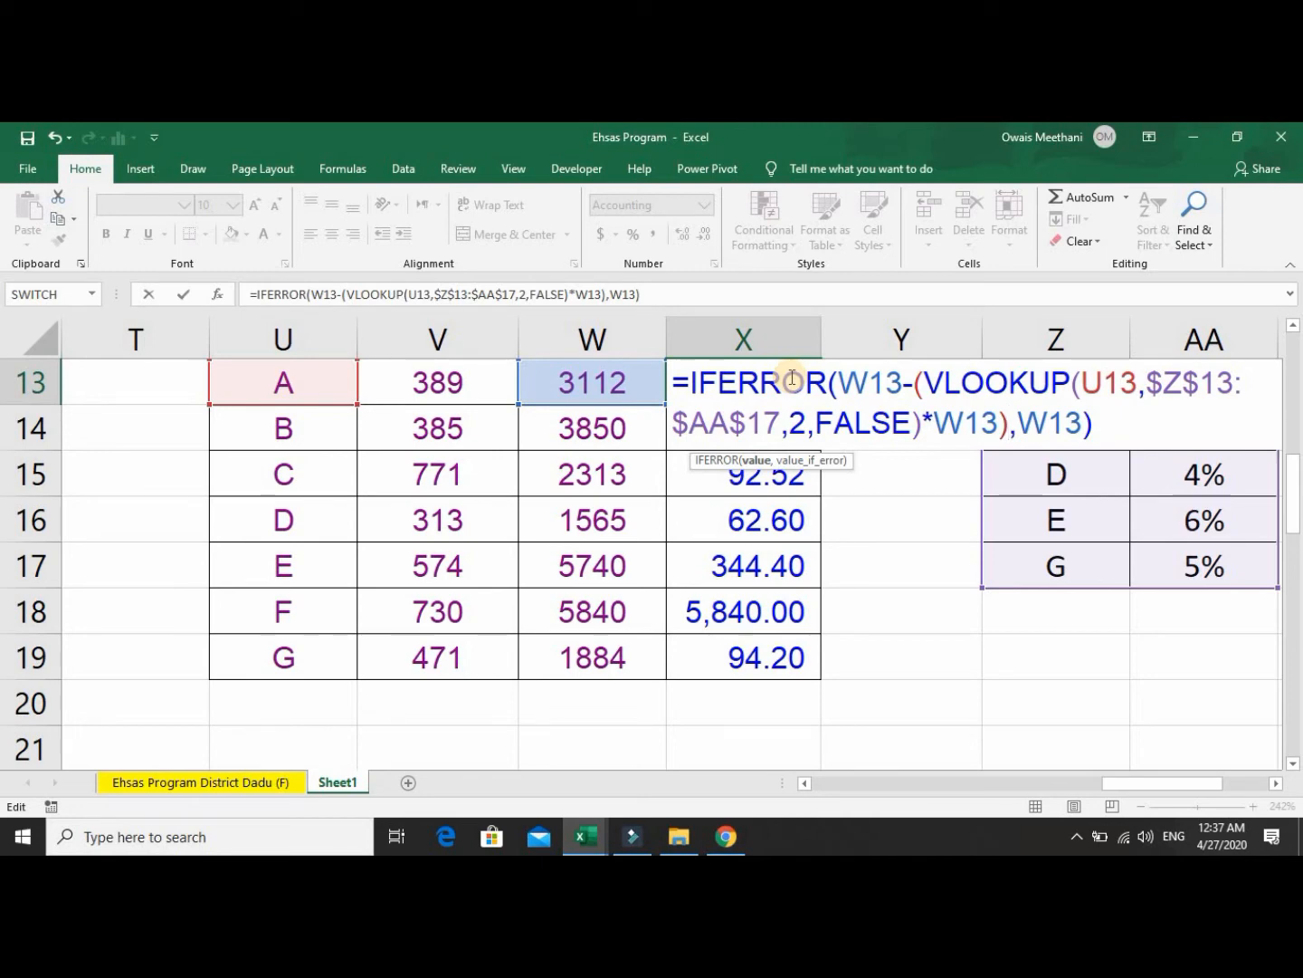
key(Return)
Fill the revised X13 formula down to X19 over the existing Cost after Commission formulas.
click(786, 380)
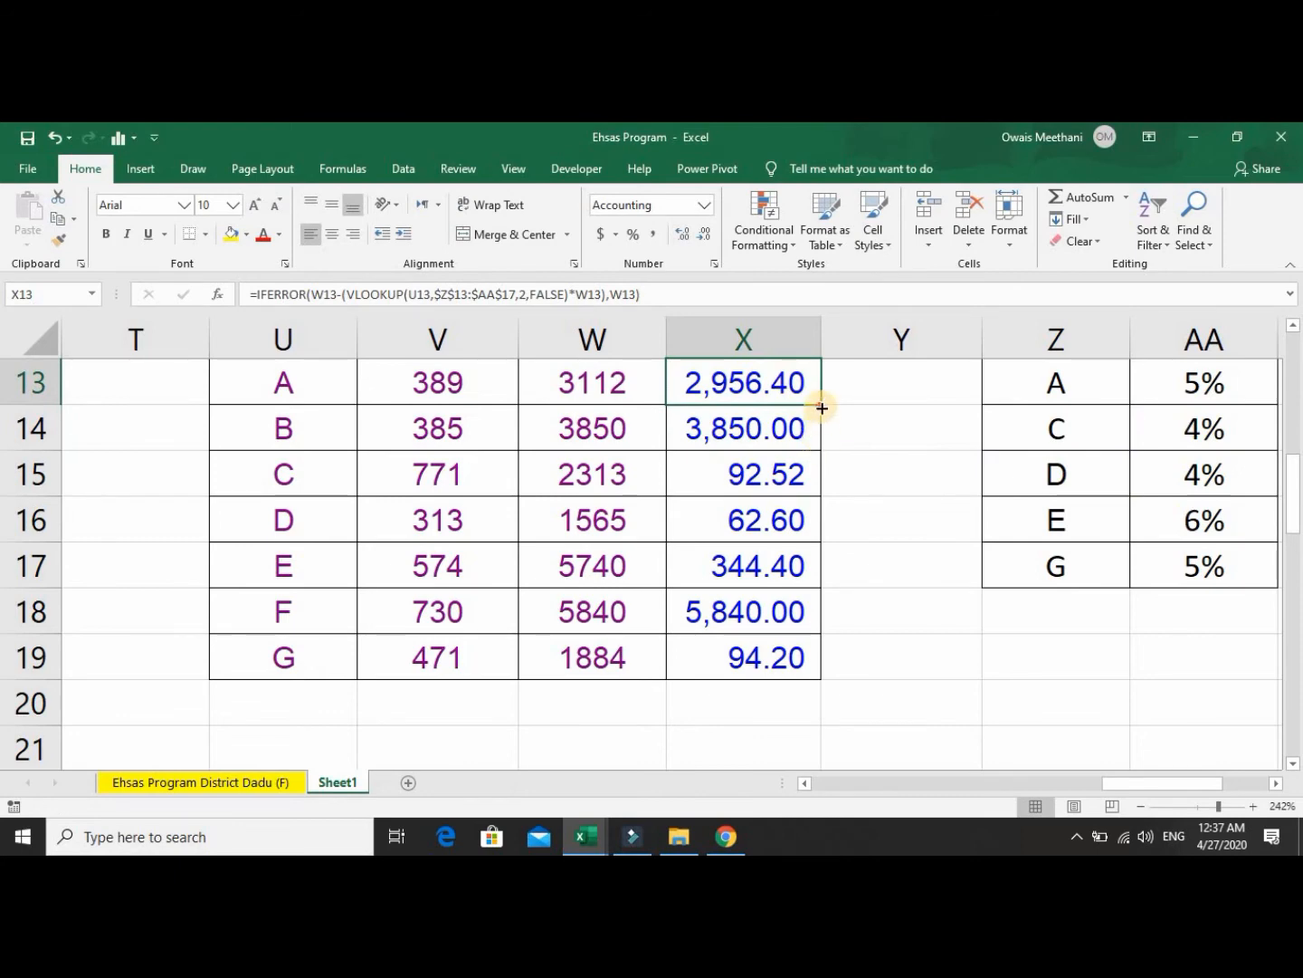
double_click(823, 405)
key(Right)
key(Right)
key(Right)
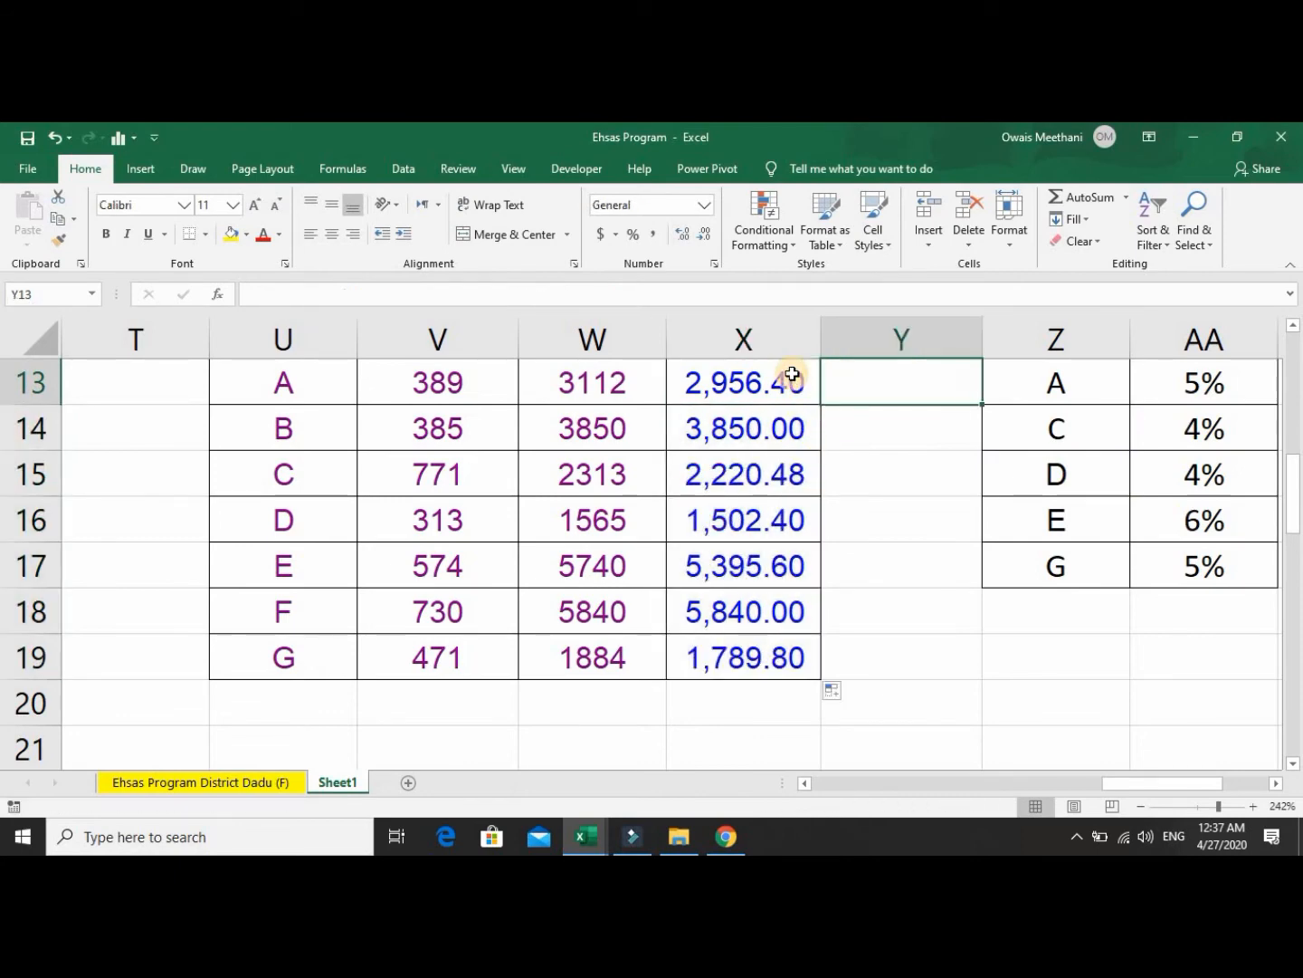
key(Left)
key(Left)
key(Left)
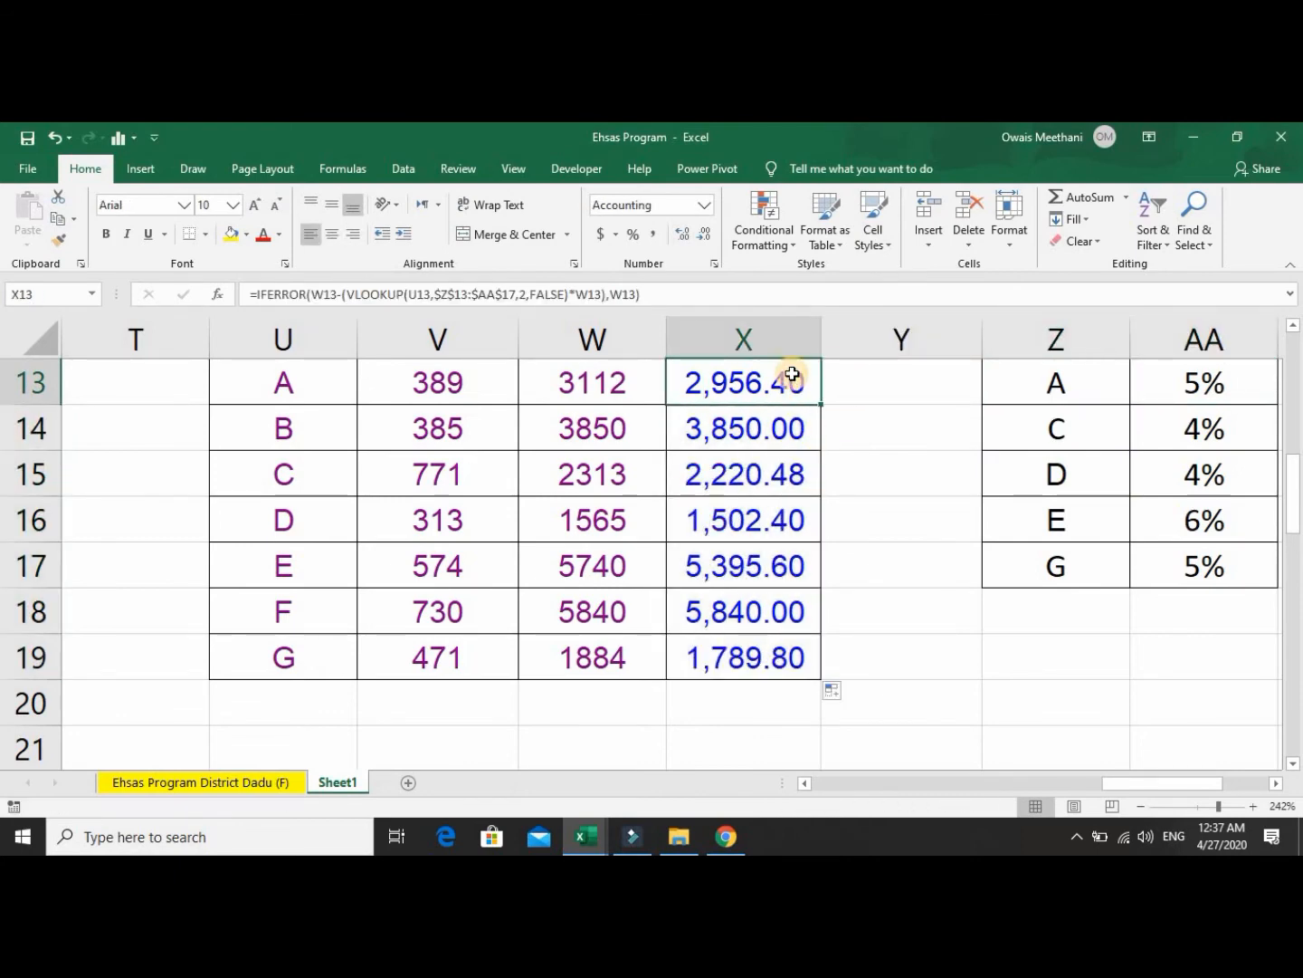
Compare each supplier's total cost with its cost after commission, row by row from 13 to 19.
key(Left)
key(Right)
key(Down)
key(Left)
key(Right)
key(Right)
key(Left)
key(Down)
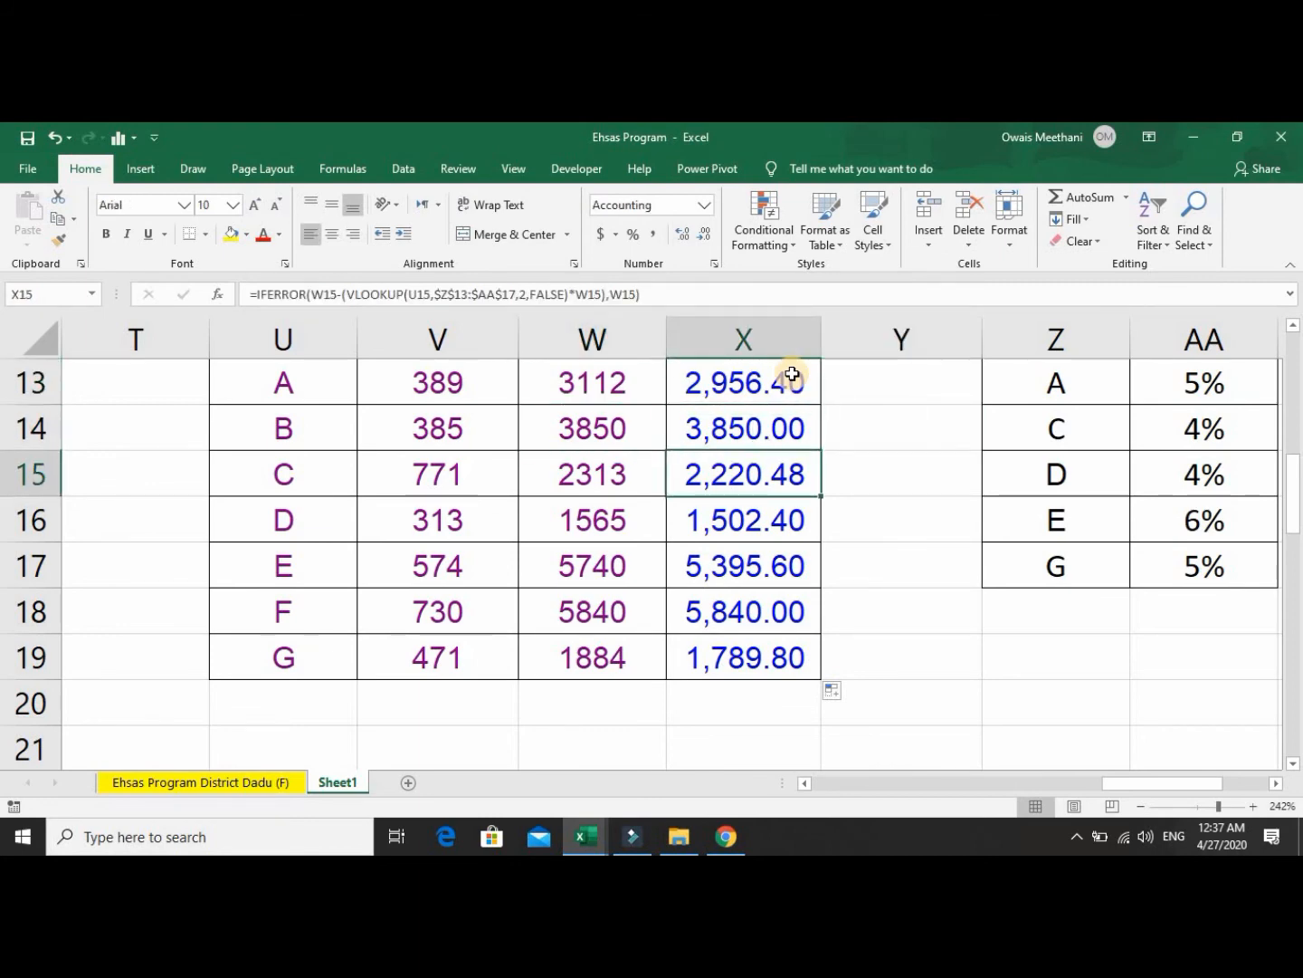
key(Down)
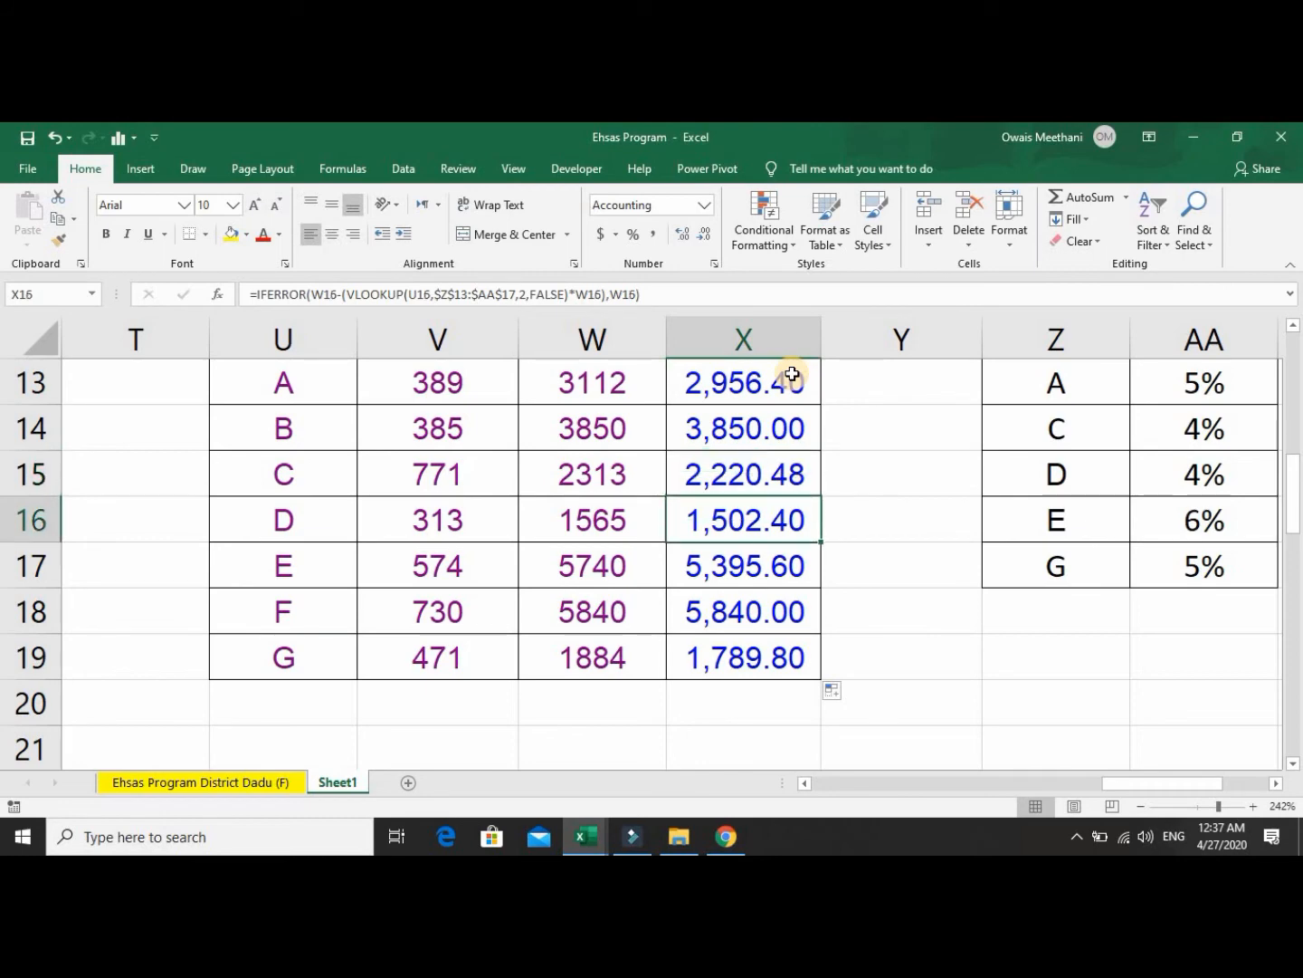
key(Left)
key(Left)
key(Left)
key(Right)
key(Right)
key(Right)
key(Down)
key(Left)
key(Left)
key(Left)
key(Right)
key(Right)
key(Right)
key(Down)
key(Left)
key(Left)
key(Left)
key(Right)
key(Right)
key(Right)
key(Left)
key(Right)
key(Down)
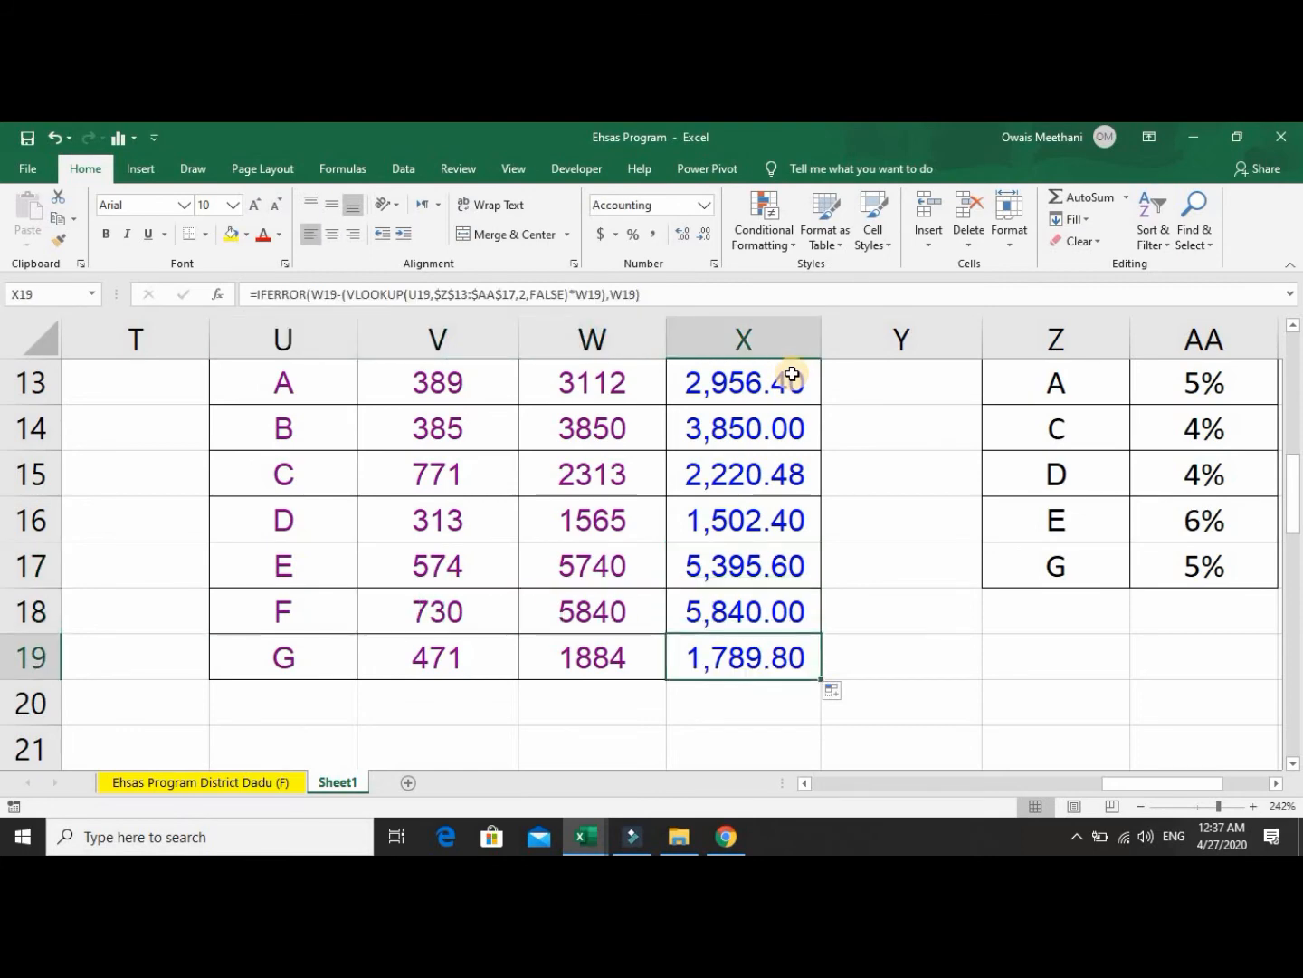
key(Left)
key(Left)
key(Left)
key(Right)
key(Right)
key(Right)
Review the Cost after Commission column again between its header in row 12 and row 19.
key(Up)
key(Up)
key(Up)
key(Up)
key(Up)
key(Up)
key(Down)
key(Down)
key(Down)
key(Down)
key(Down)
key(Down)
key(Up)
key(Up)
key(Up)
key(Up)
key(Up)
key(Up)
key(Up)
key(Down)
key(Down)
key(Down)
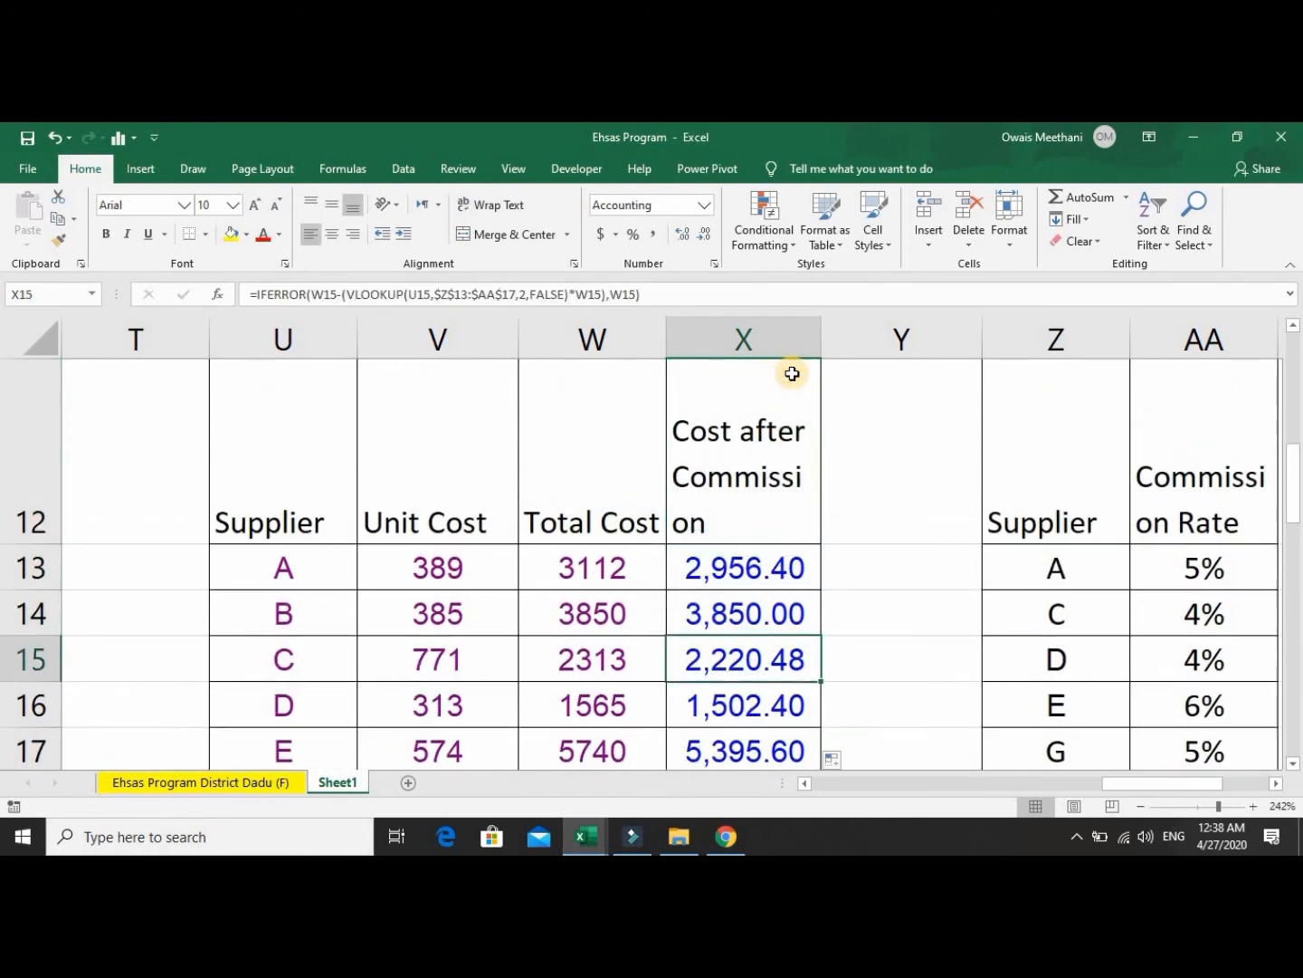
key(Down)
key(Down)
key(Down)
key(Down)
key(Down)
key(Down)
key(Down)
key(Down)
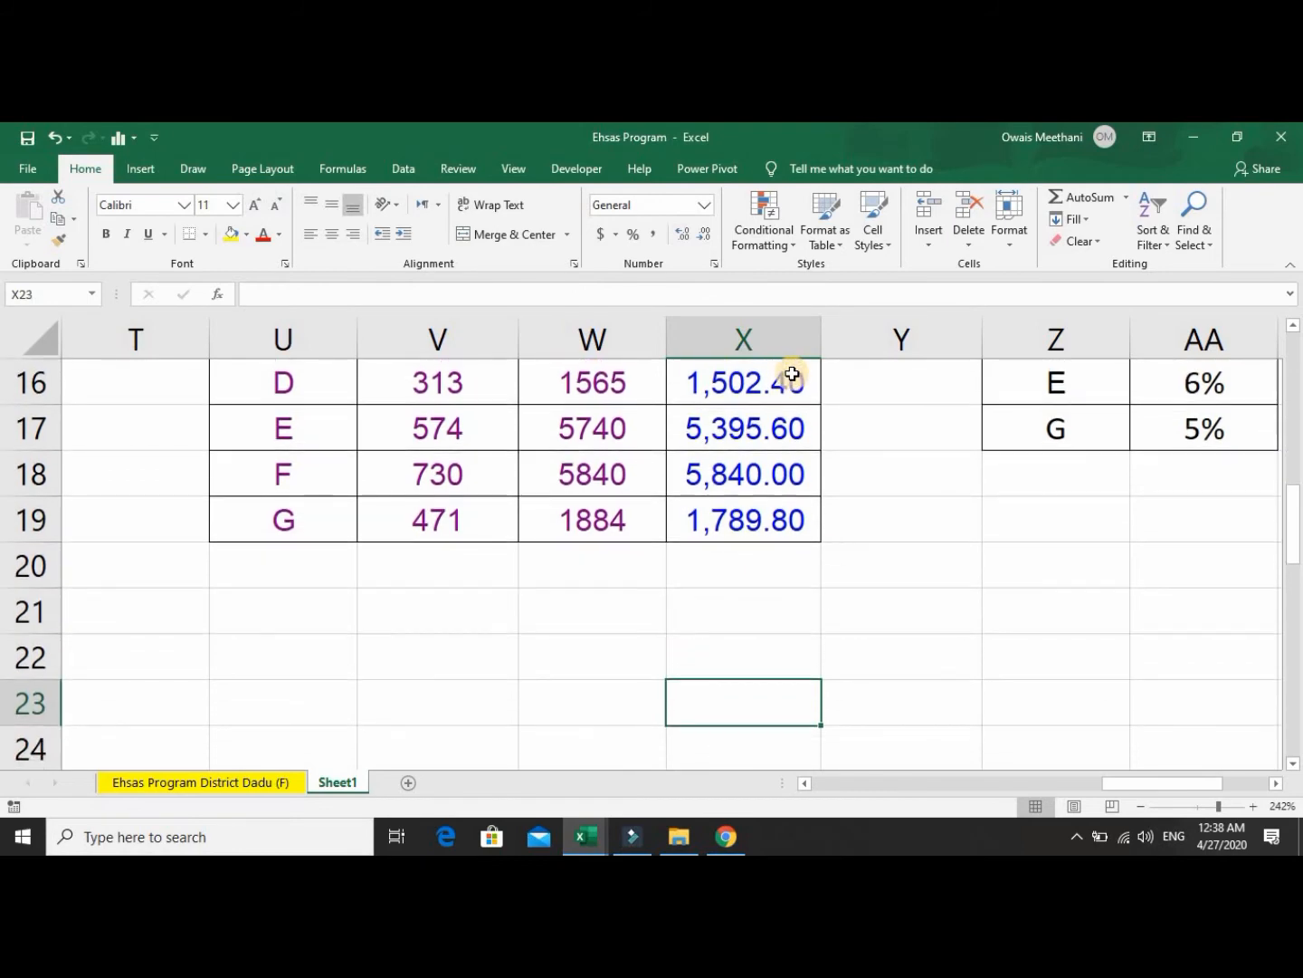
key(Down)
key(Down)
key(Down)
key(Down)
key(Down)
key(Down)
key(Down)
key(Down)
key(Down)
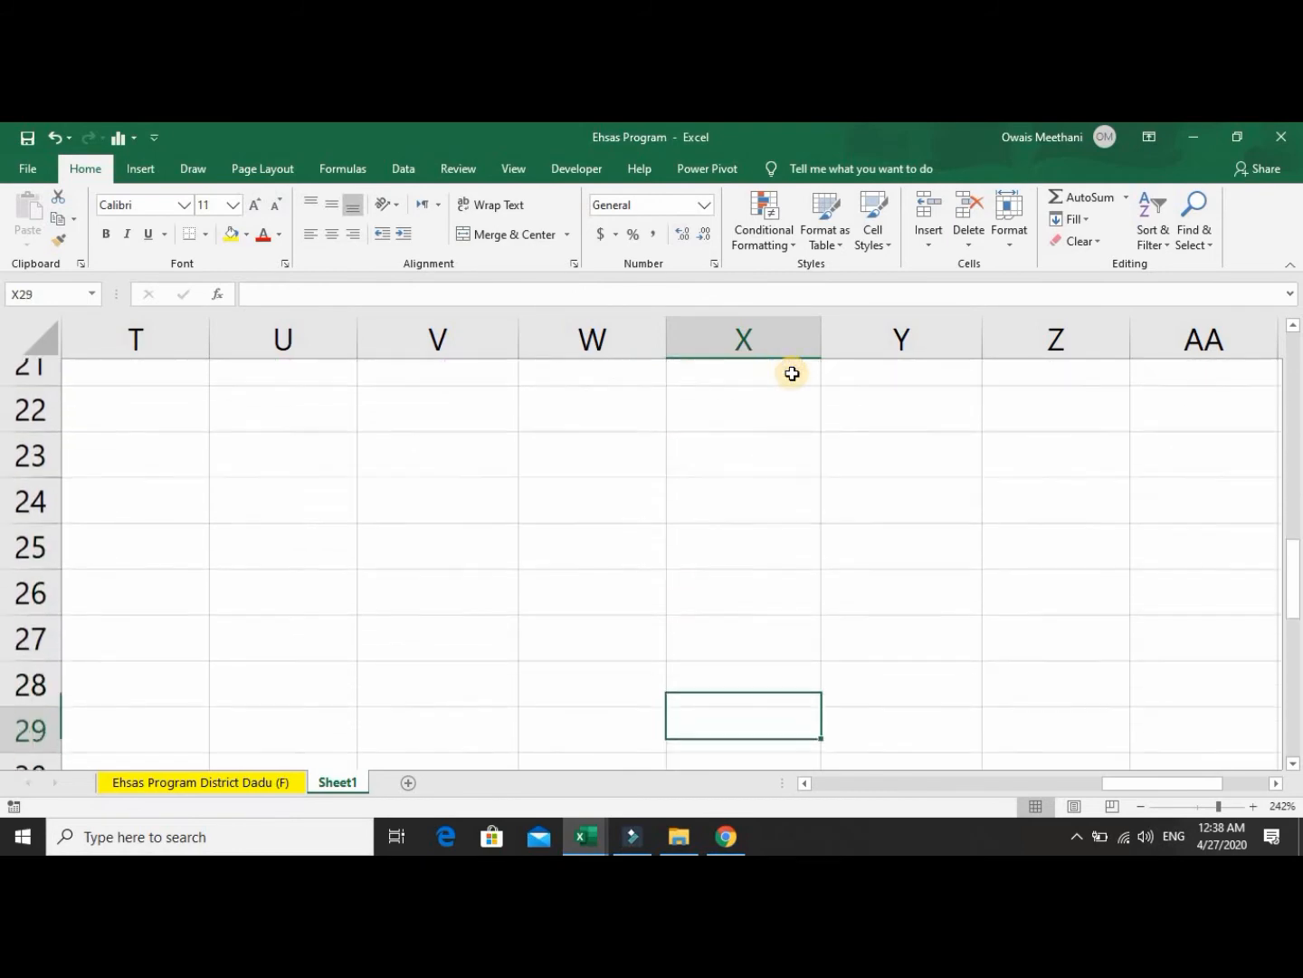
key(Up)
key(Up)
key(Up)
key(Up)
key(Up)
key(Up)
key(Up)
key(Up)
key(Up)
key(Up)
key(Up)
key(Up)
key(Up)
key(Up)
key(Up)
key(Up)
key(Up)
key(Up)
key(Up)
key(Up)
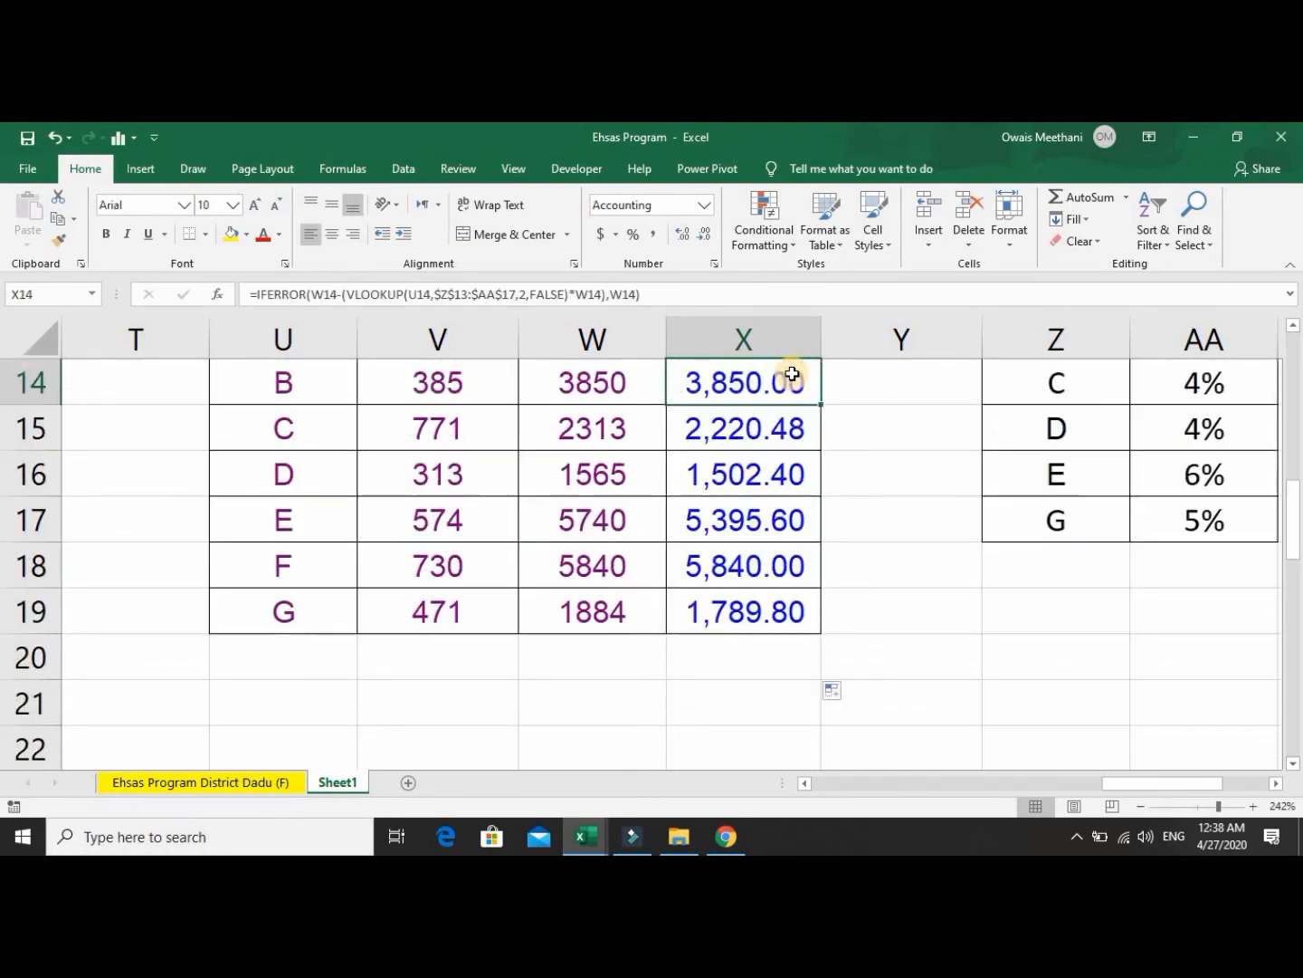
key(Down)
key(Down)
key(Down)
key(Down)
key(Down)
key(Right)
key(Right)
key(Right)
key(Right)
key(Down)
key(Down)
key(Down)
key(Down)
Return to the Name and Marks Obt lookup table in X3:Y5 and examine its entries.
key(Up)
key(Up)
key(Up)
key(Up)
key(Up)
key(Up)
key(Up)
key(Up)
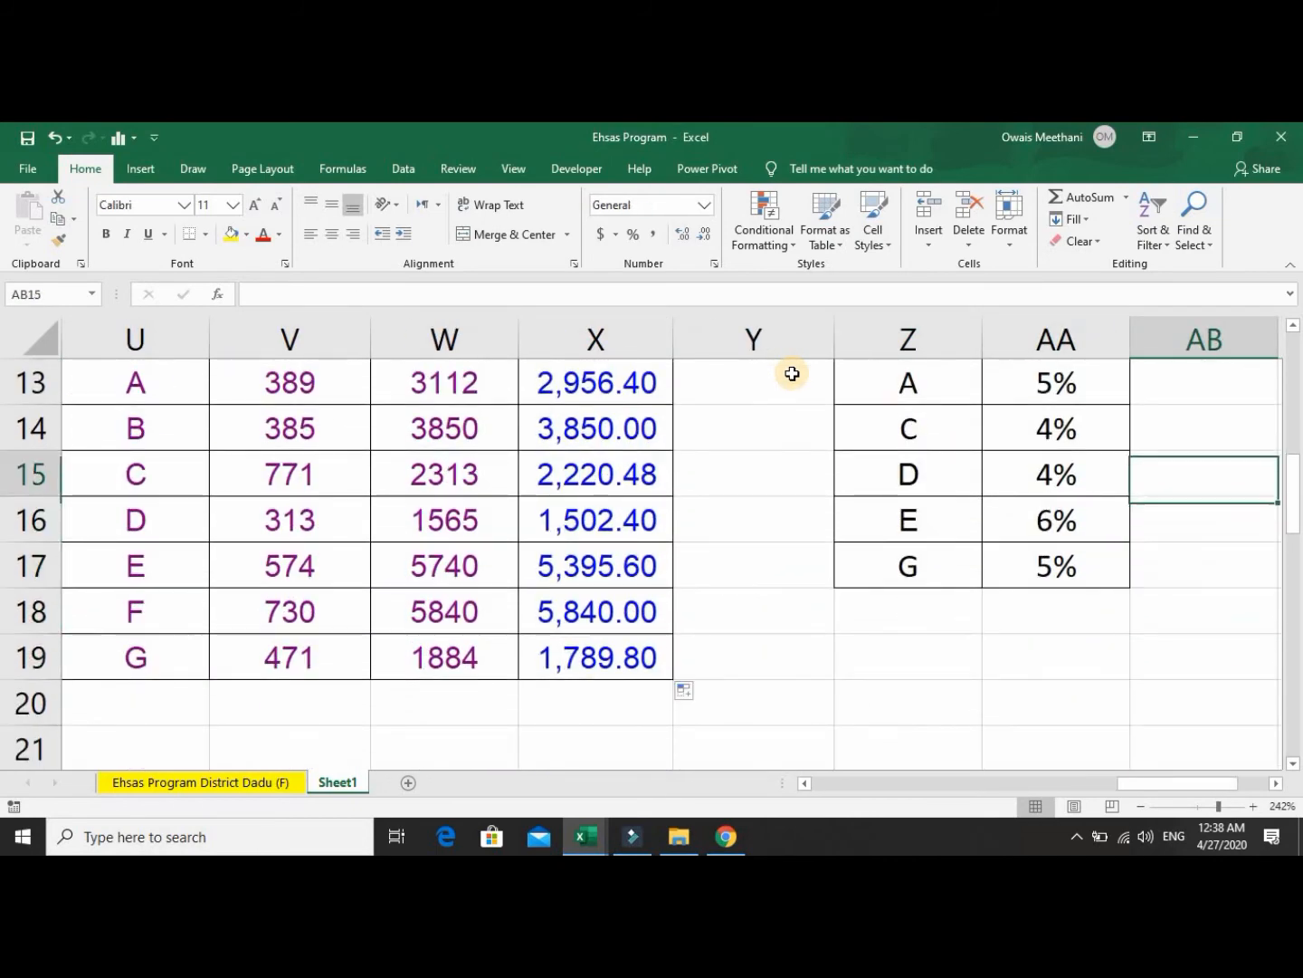
key(Up)
key(Up)
key(Up)
key(Up)
key(Up)
key(Up)
key(Up)
key(Up)
key(Up)
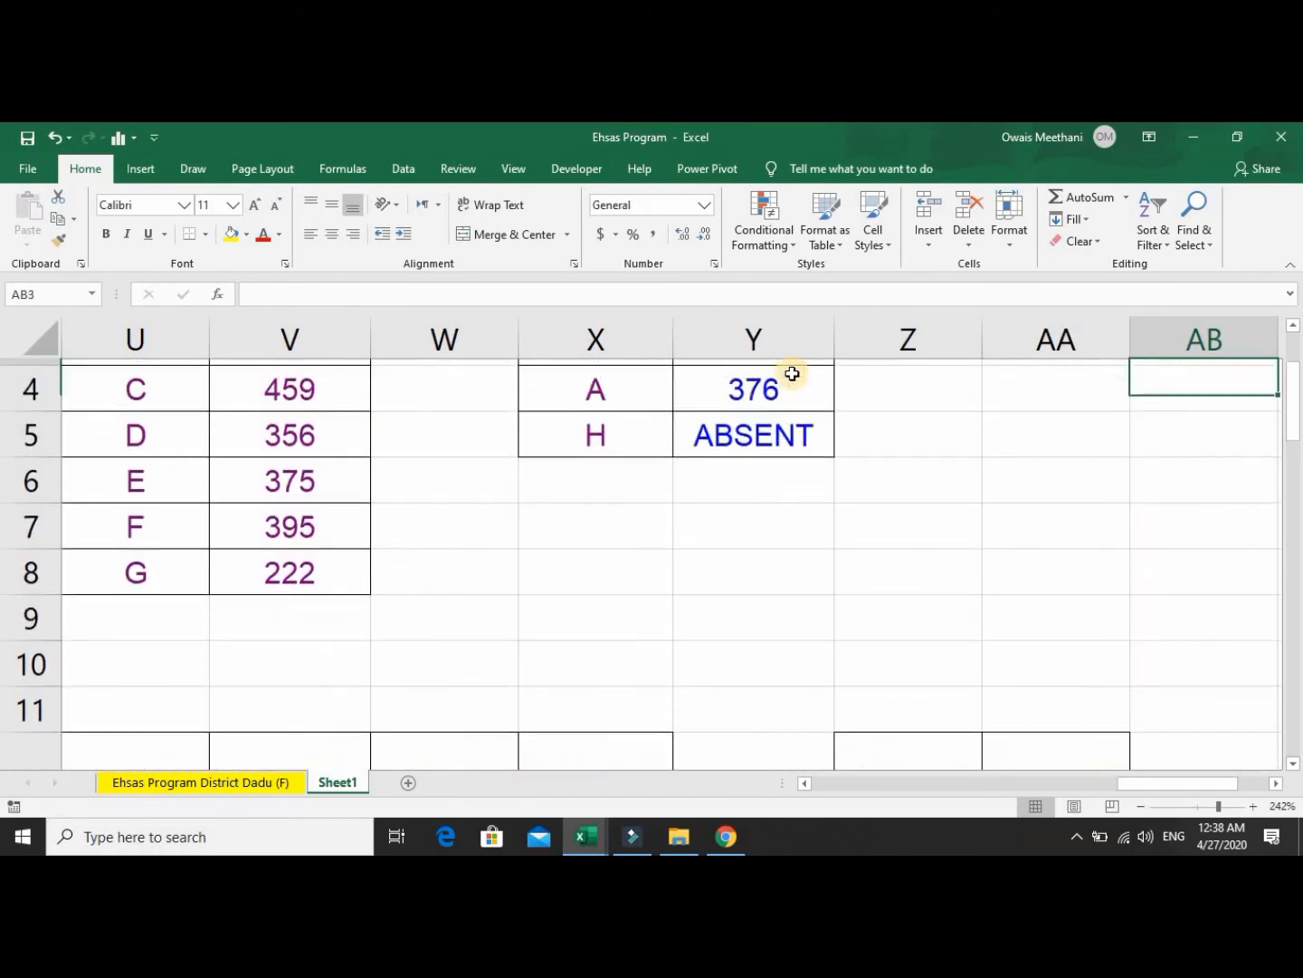
key(Left)
key(Left)
key(Left)
key(Left)
key(Down)
key(Down)
key(Down)
key(Down)
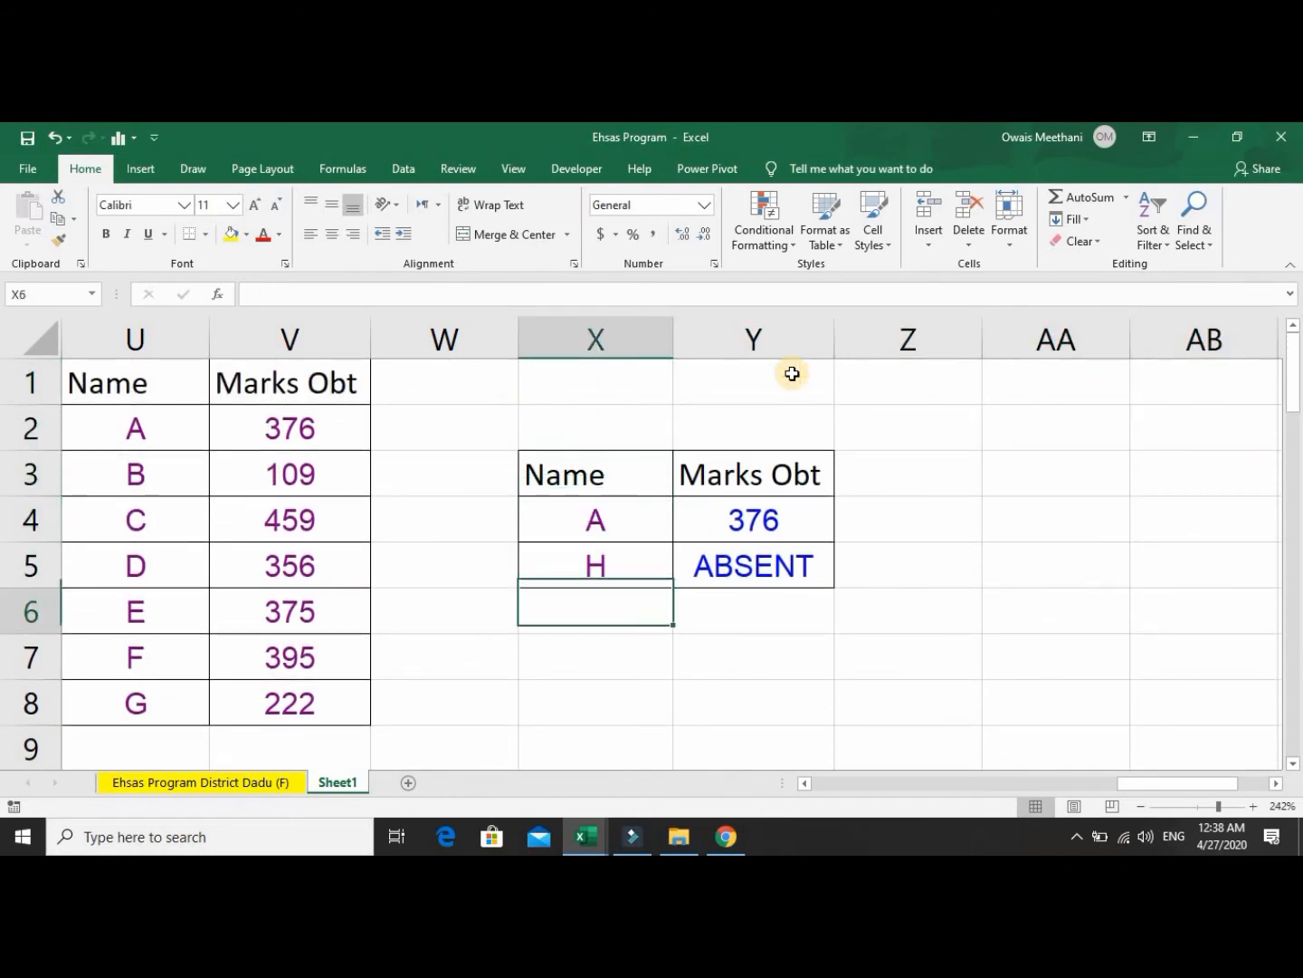
key(Down)
key(Right)
key(Up)
key(Up)
key(Up)
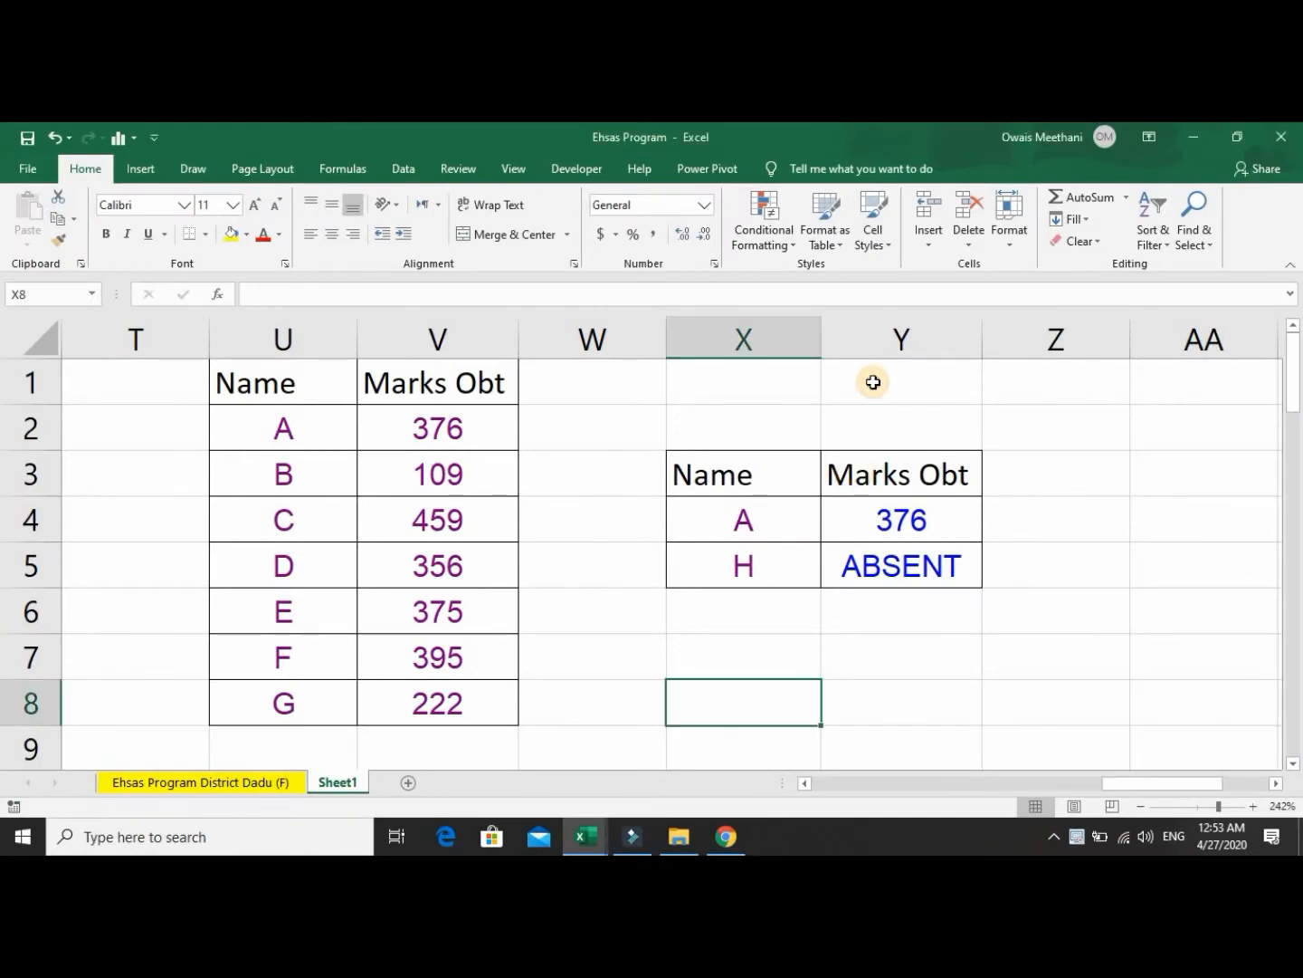
Enter the text IFNA in cell Y1 above the Marks Obt lookup table and clear it again.
text(=)
click(874, 382)
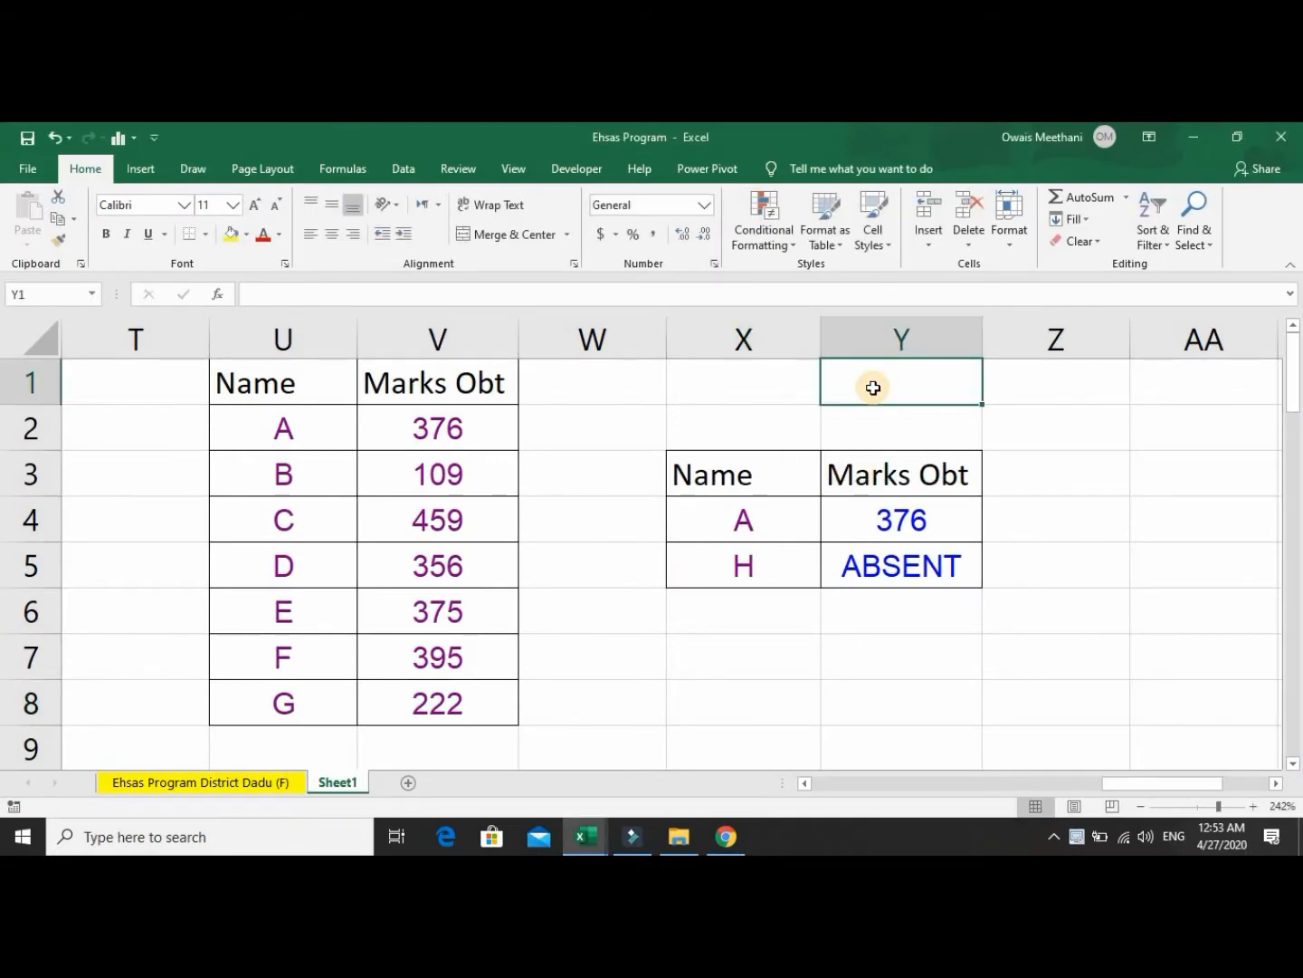
text(IFNA)
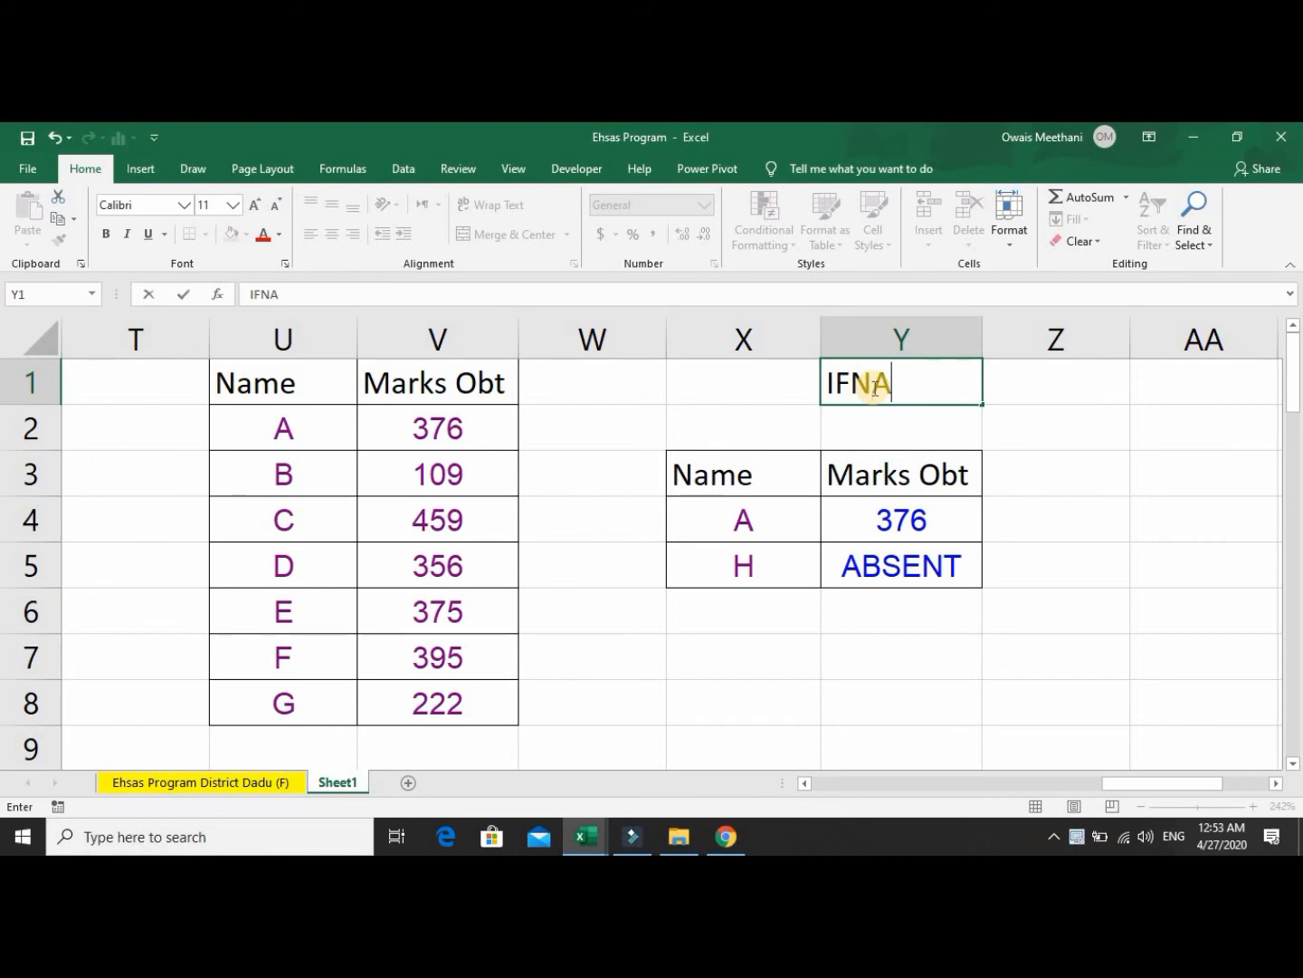
key(Return)
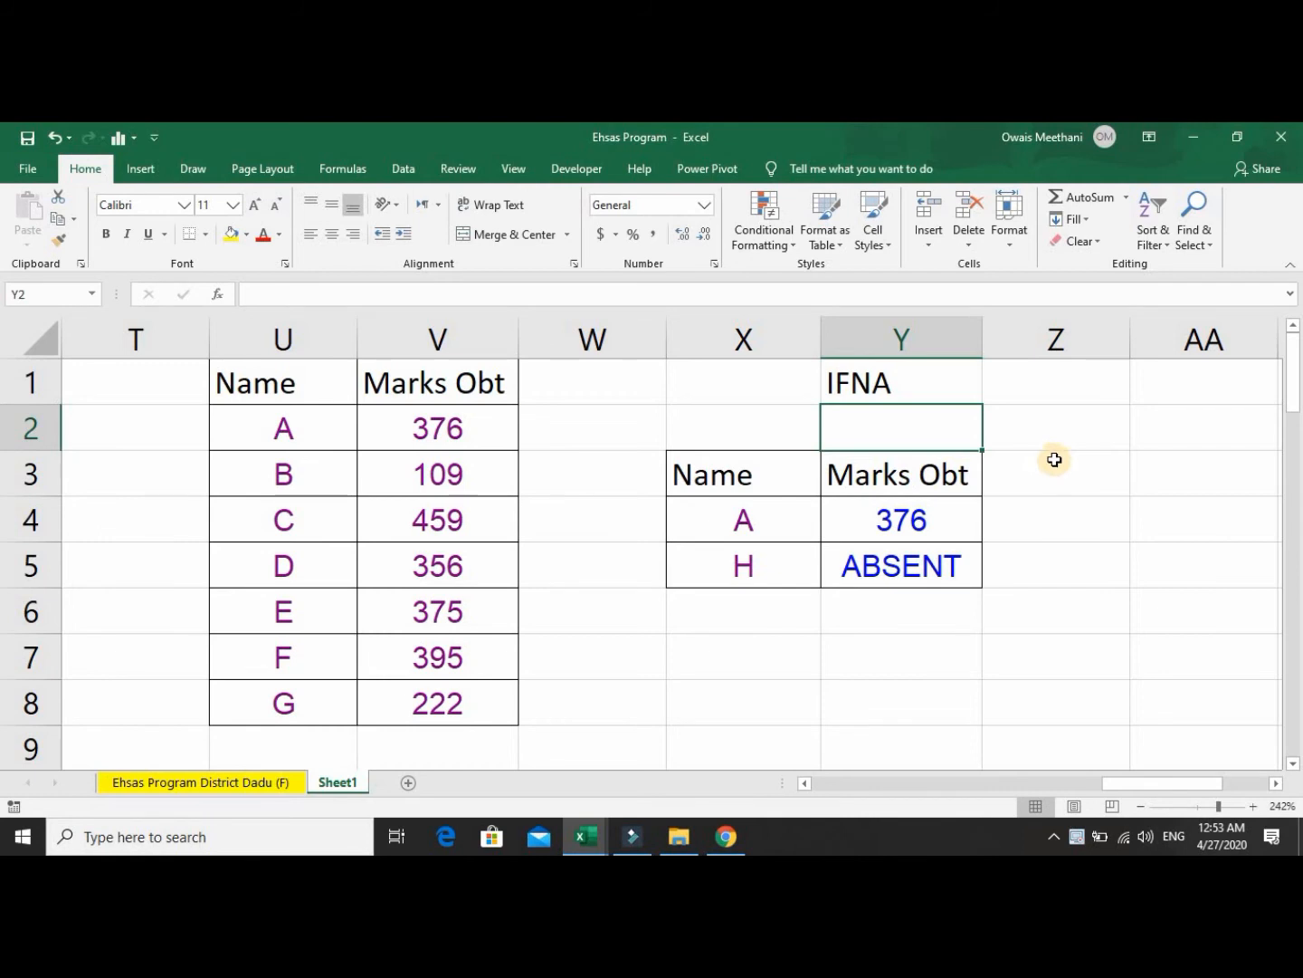
click(958, 384)
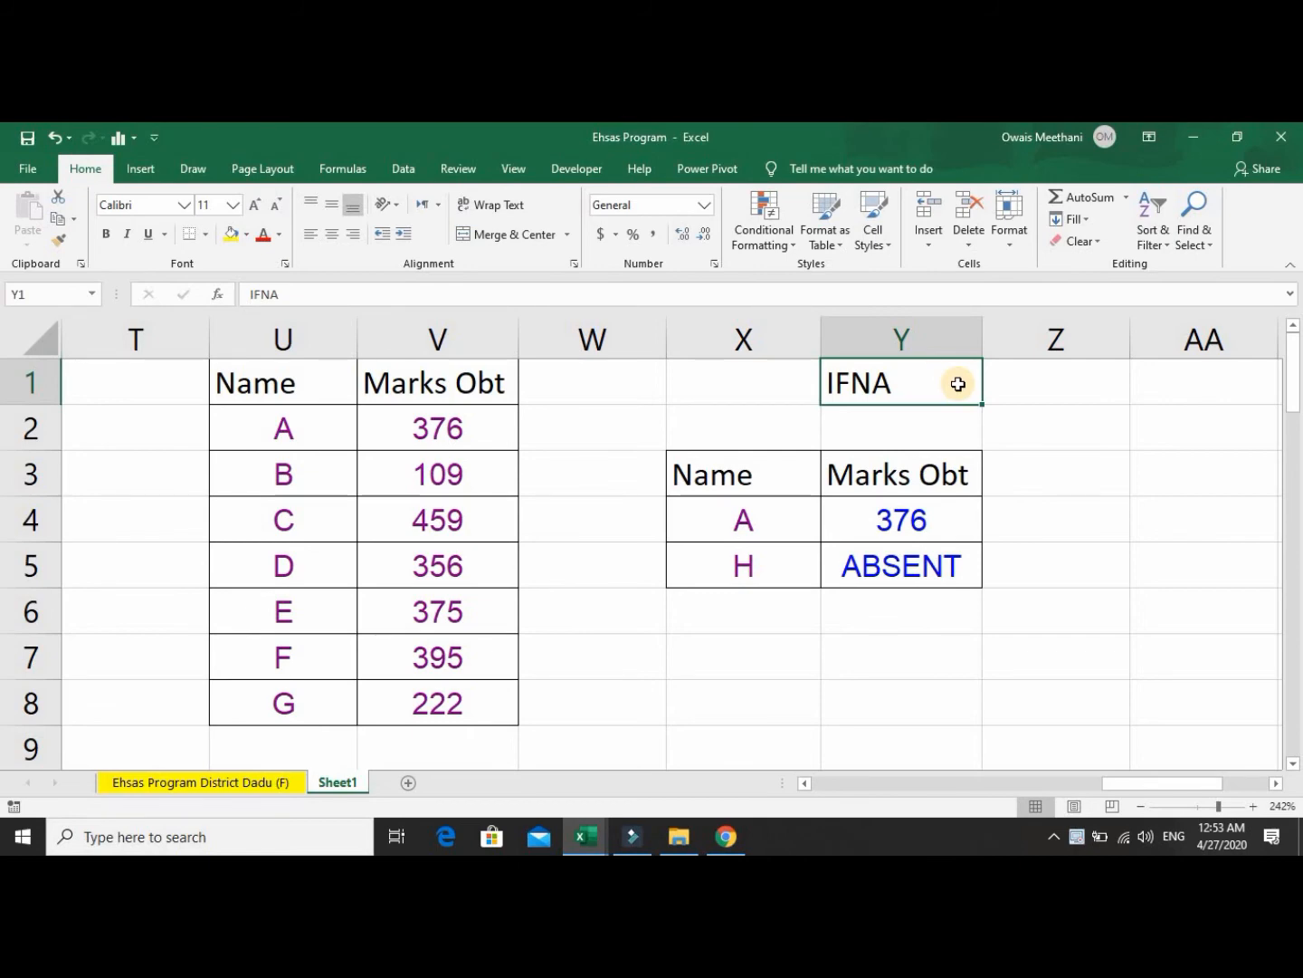
key(Delete)
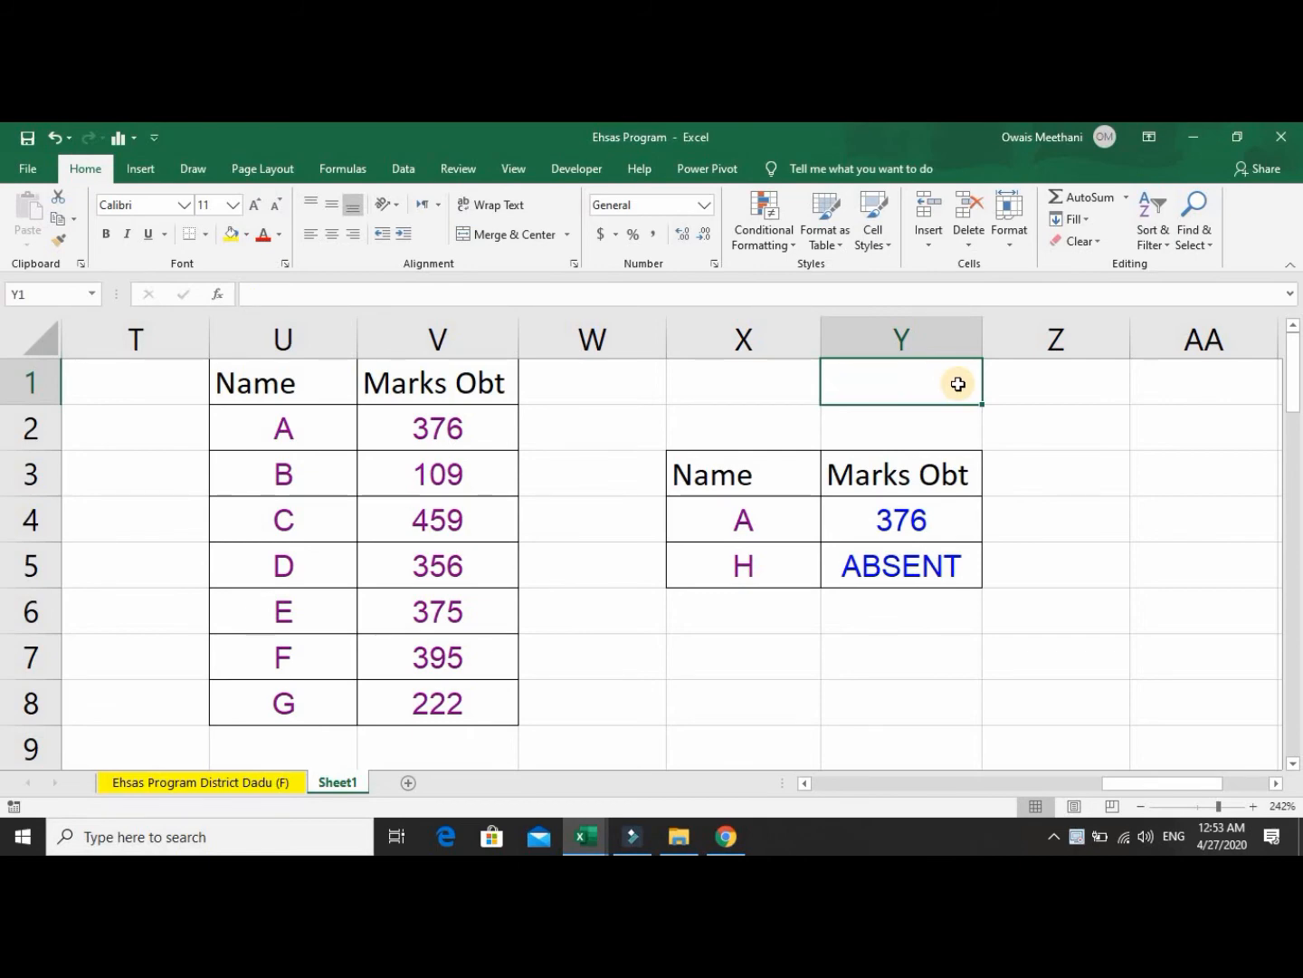
Go to the error code list in column AC and read the #N/A entry and its meaning in row 2.
key(Right)
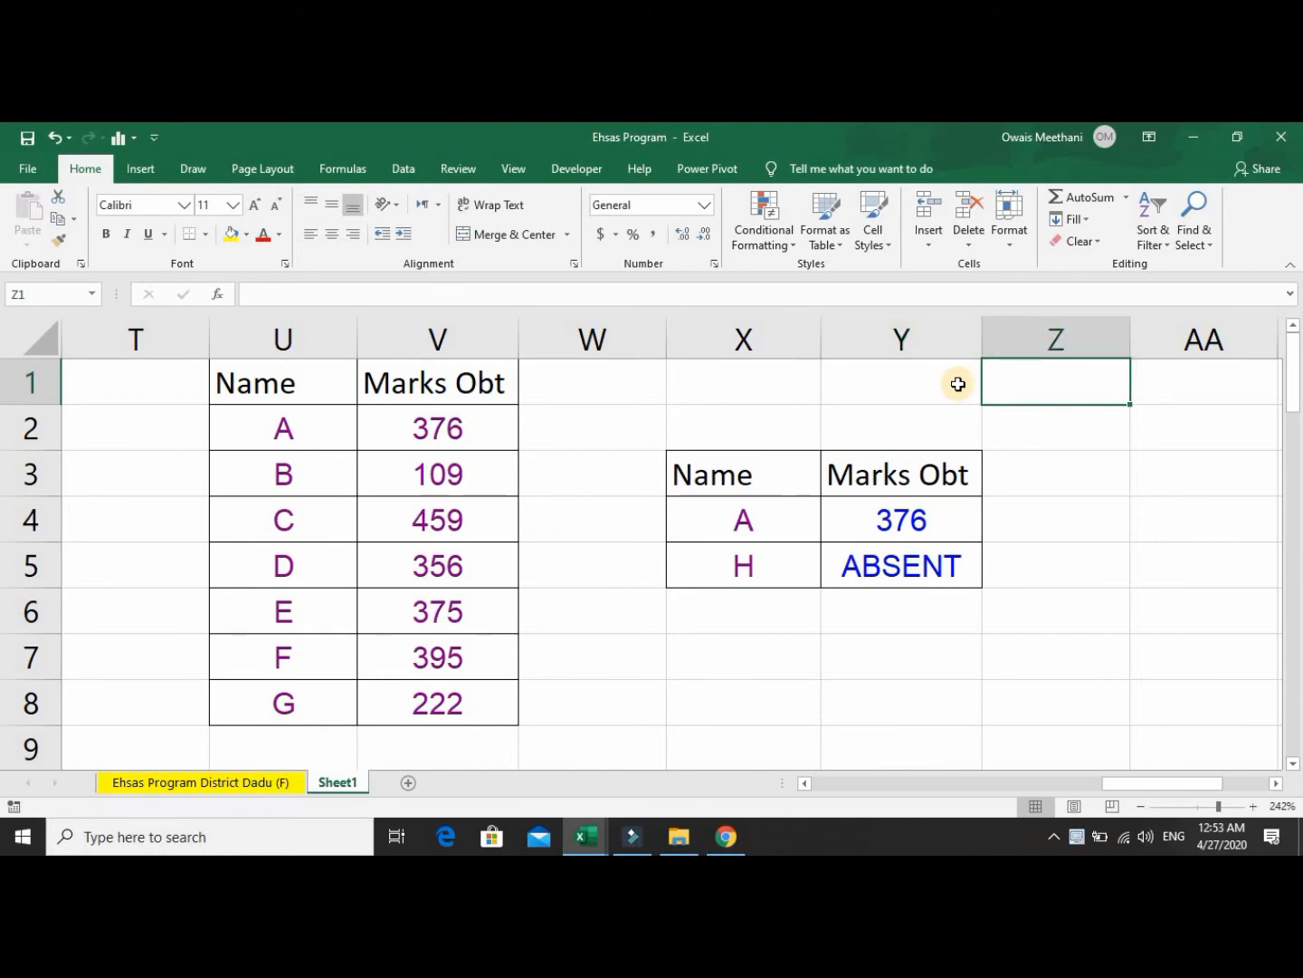
key(Right)
key(Right)
key(Right)
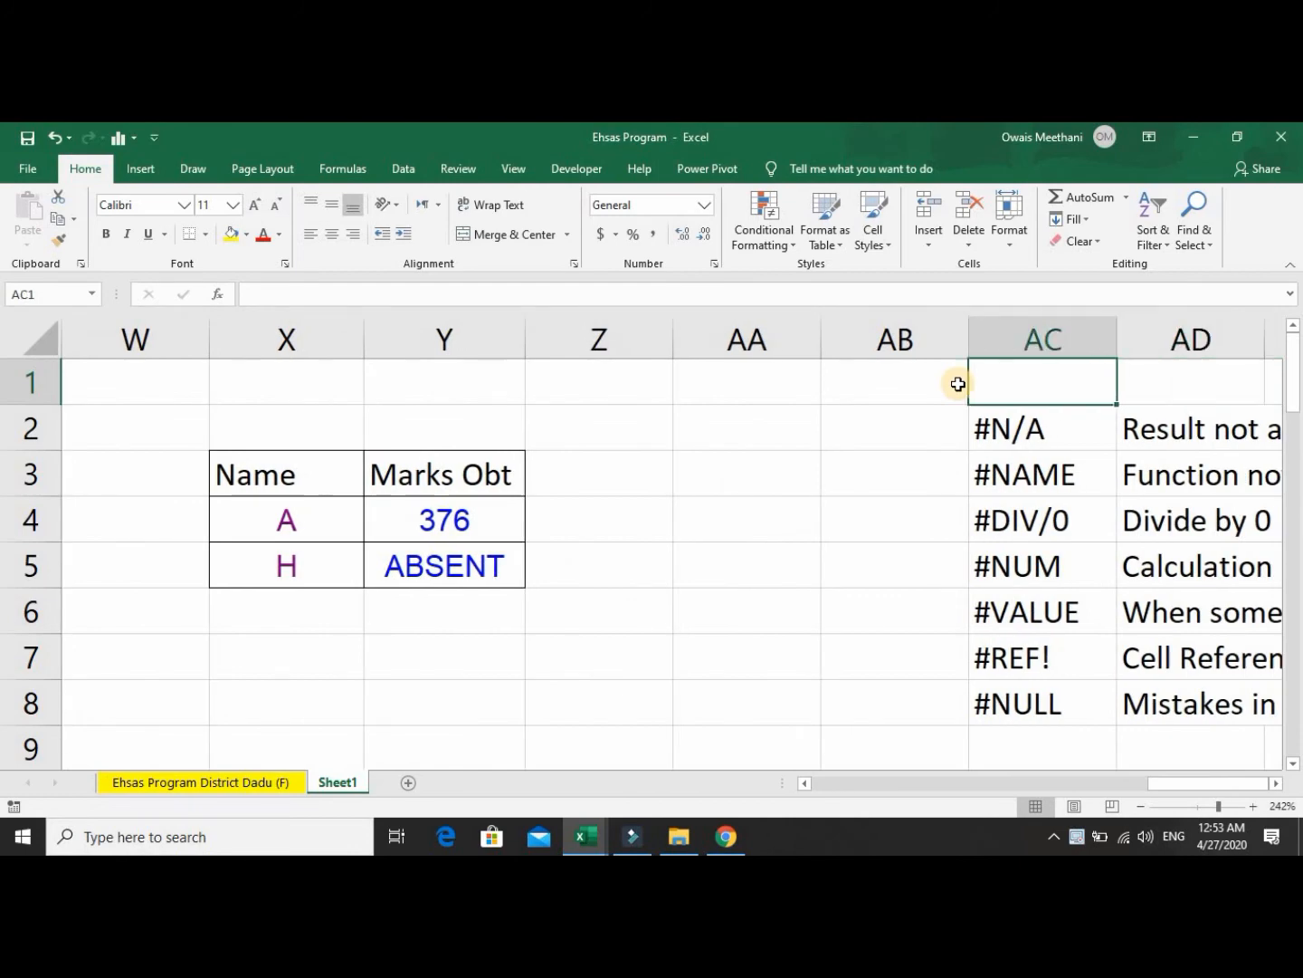
key(Down)
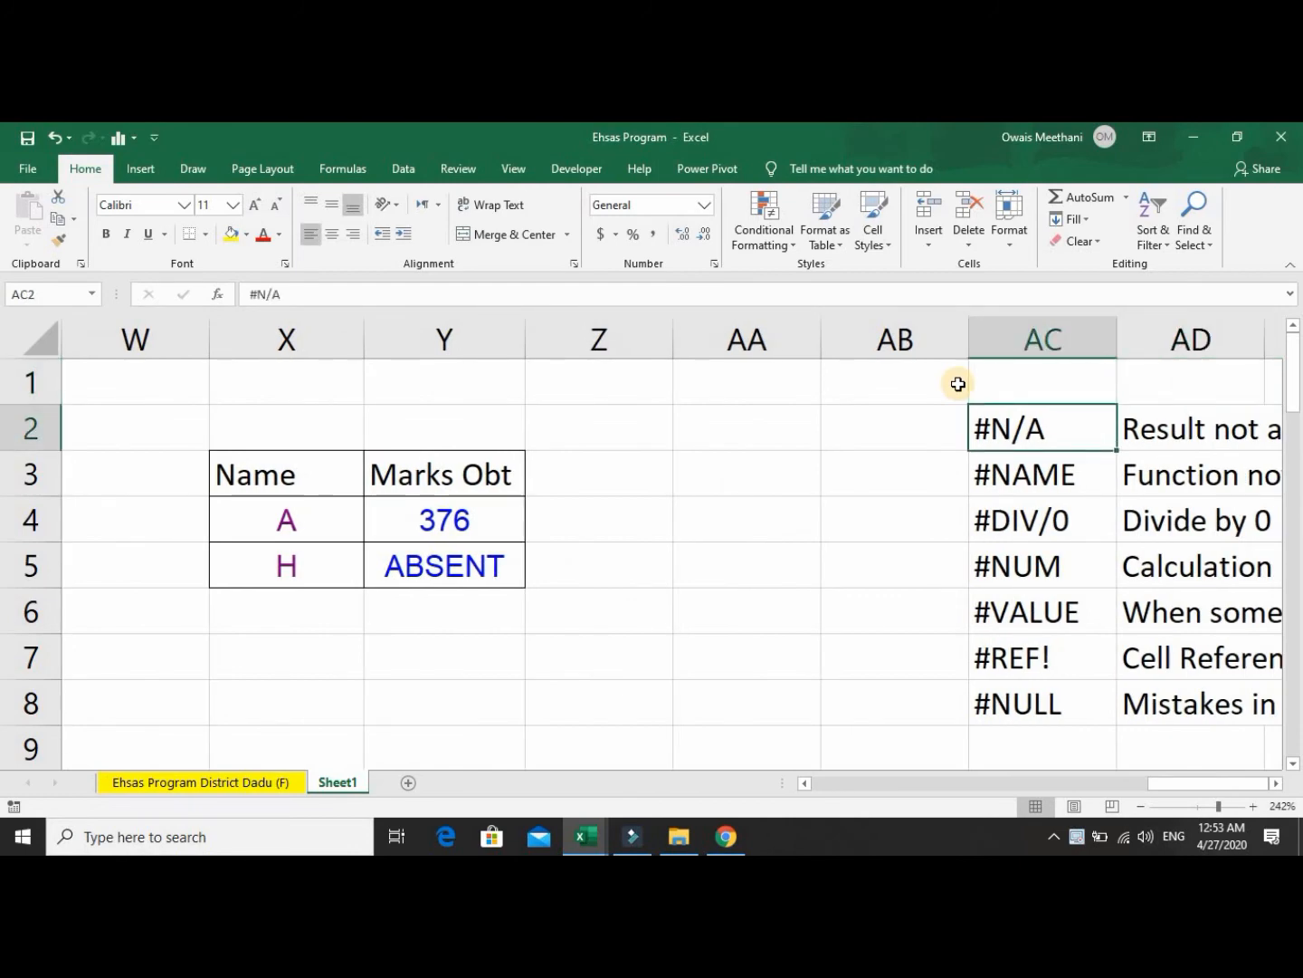
key(Right)
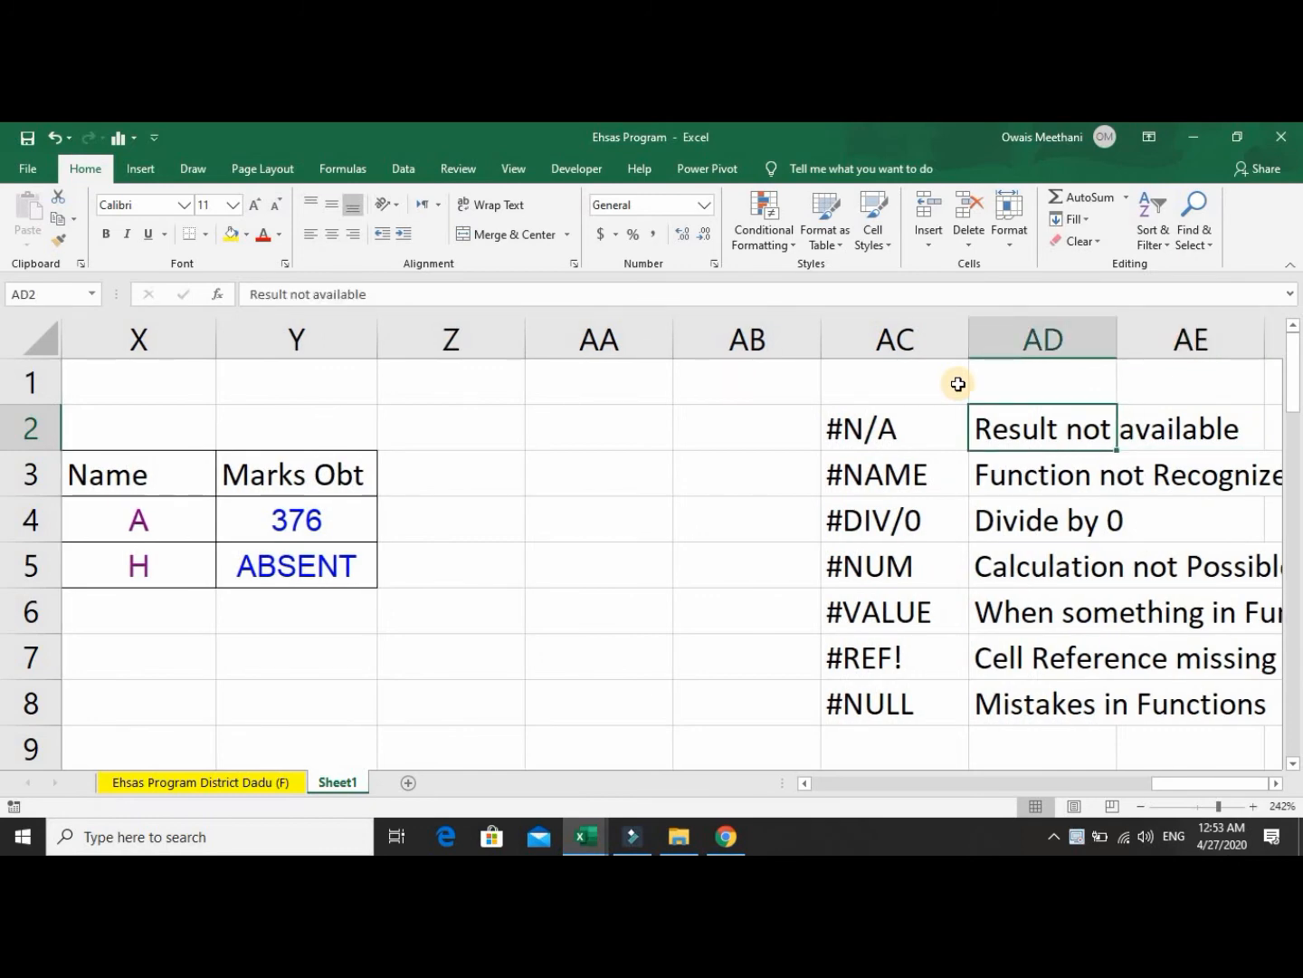
Read the #NAME and #DIV/0 entries and their meanings in rows 3 and 4 of the error list.
key(Left)
key(Down)
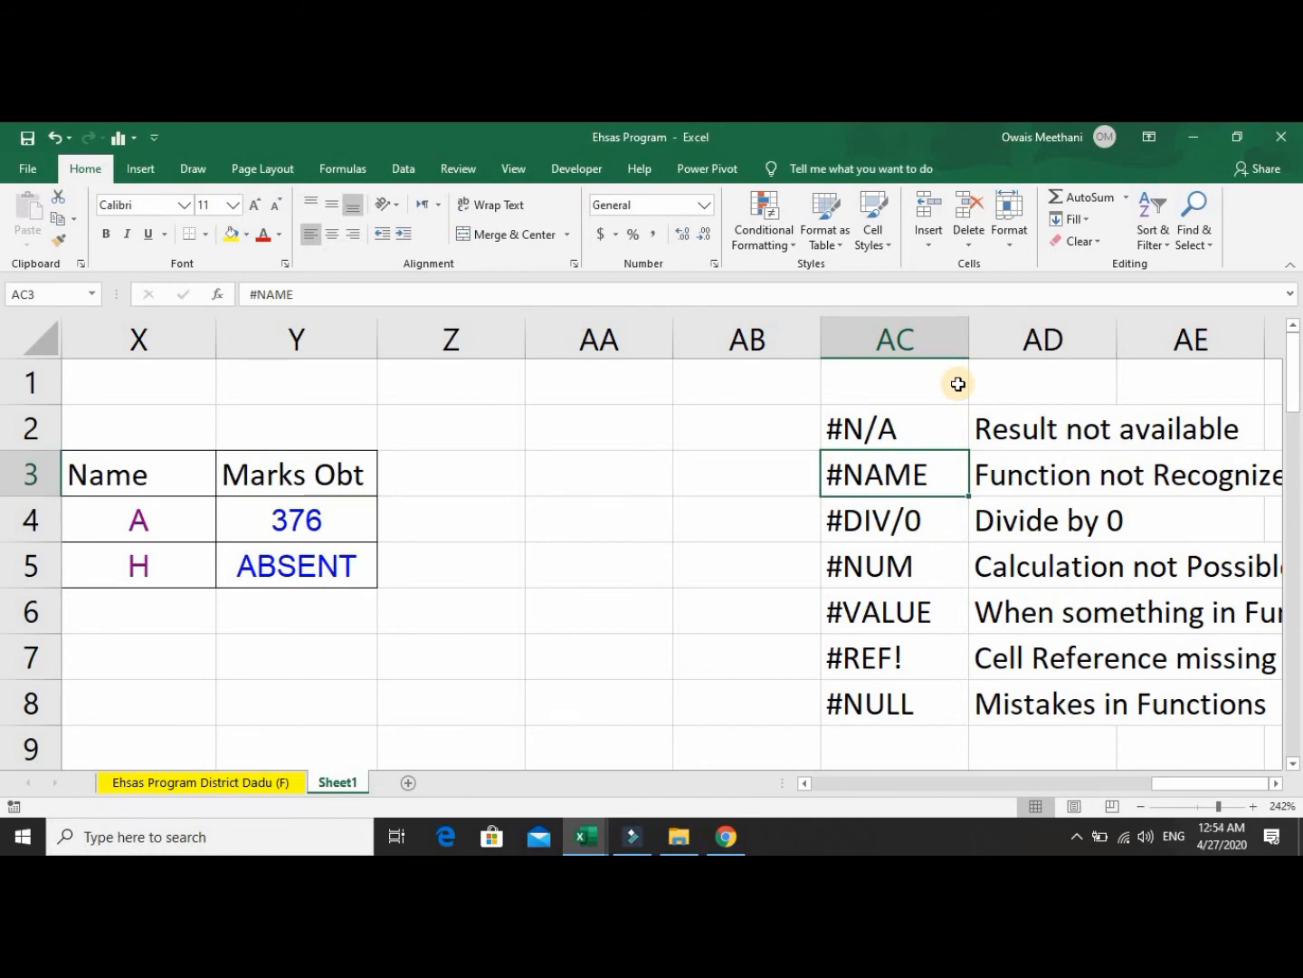
key(Right)
key(Right)
key(Left)
key(Left)
key(Down)
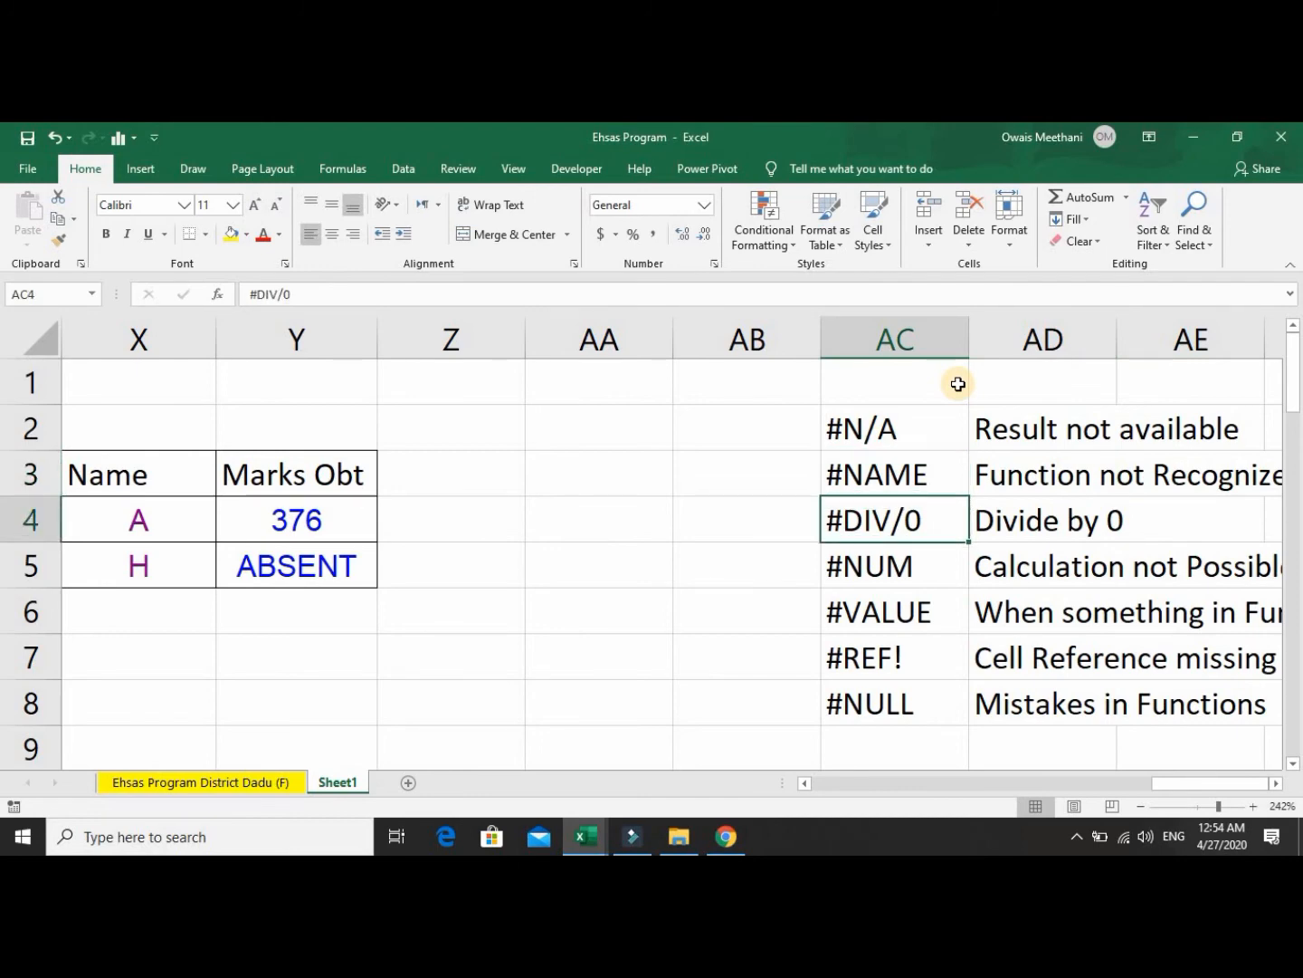
key(Right)
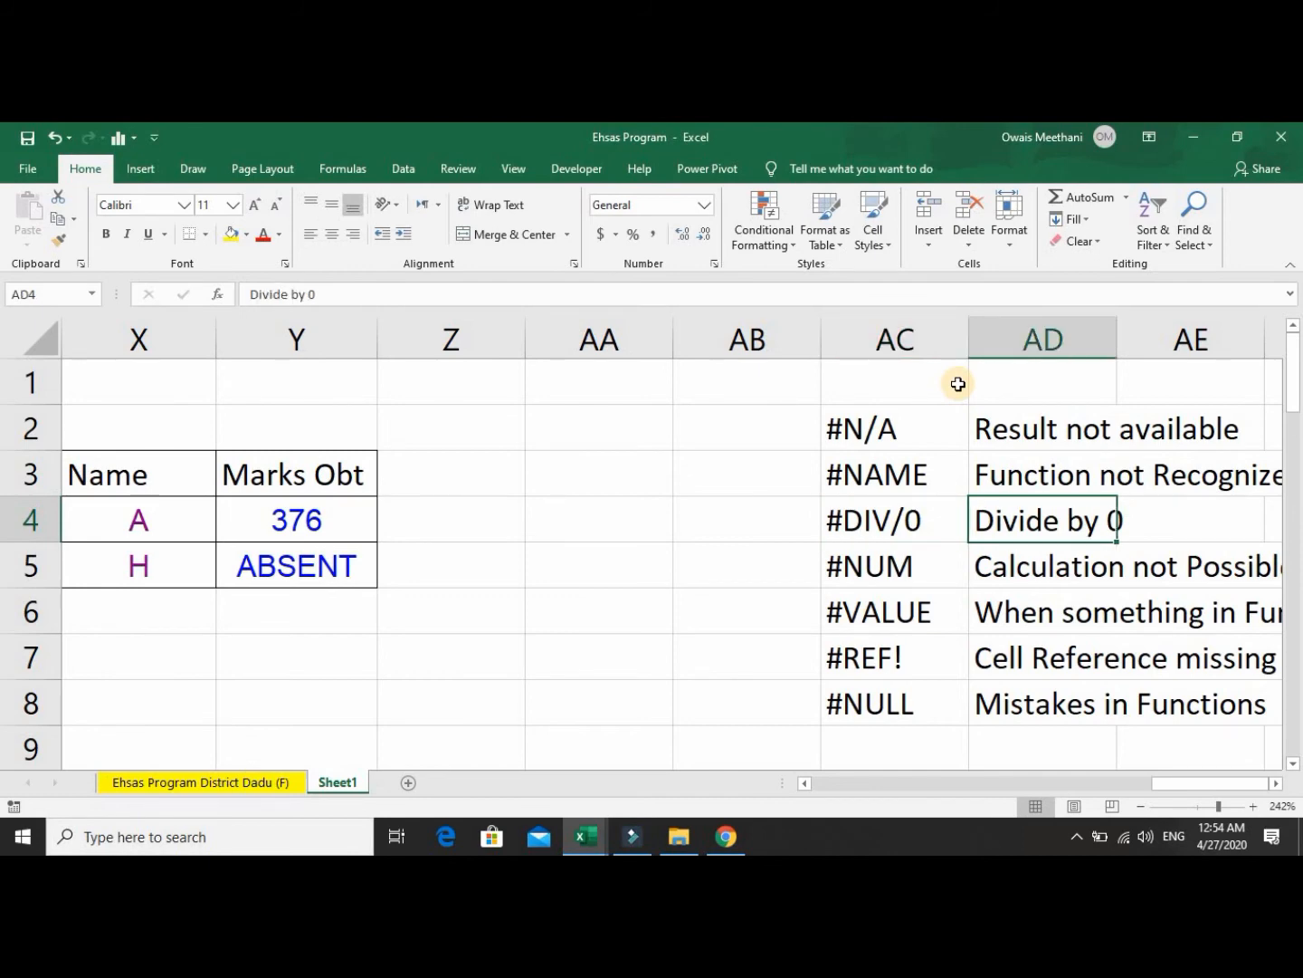
Read the #NUM entry and its full description in row 5 of the error list.
key(Down)
key(Left)
key(Right)
key(Left)
key(Right)
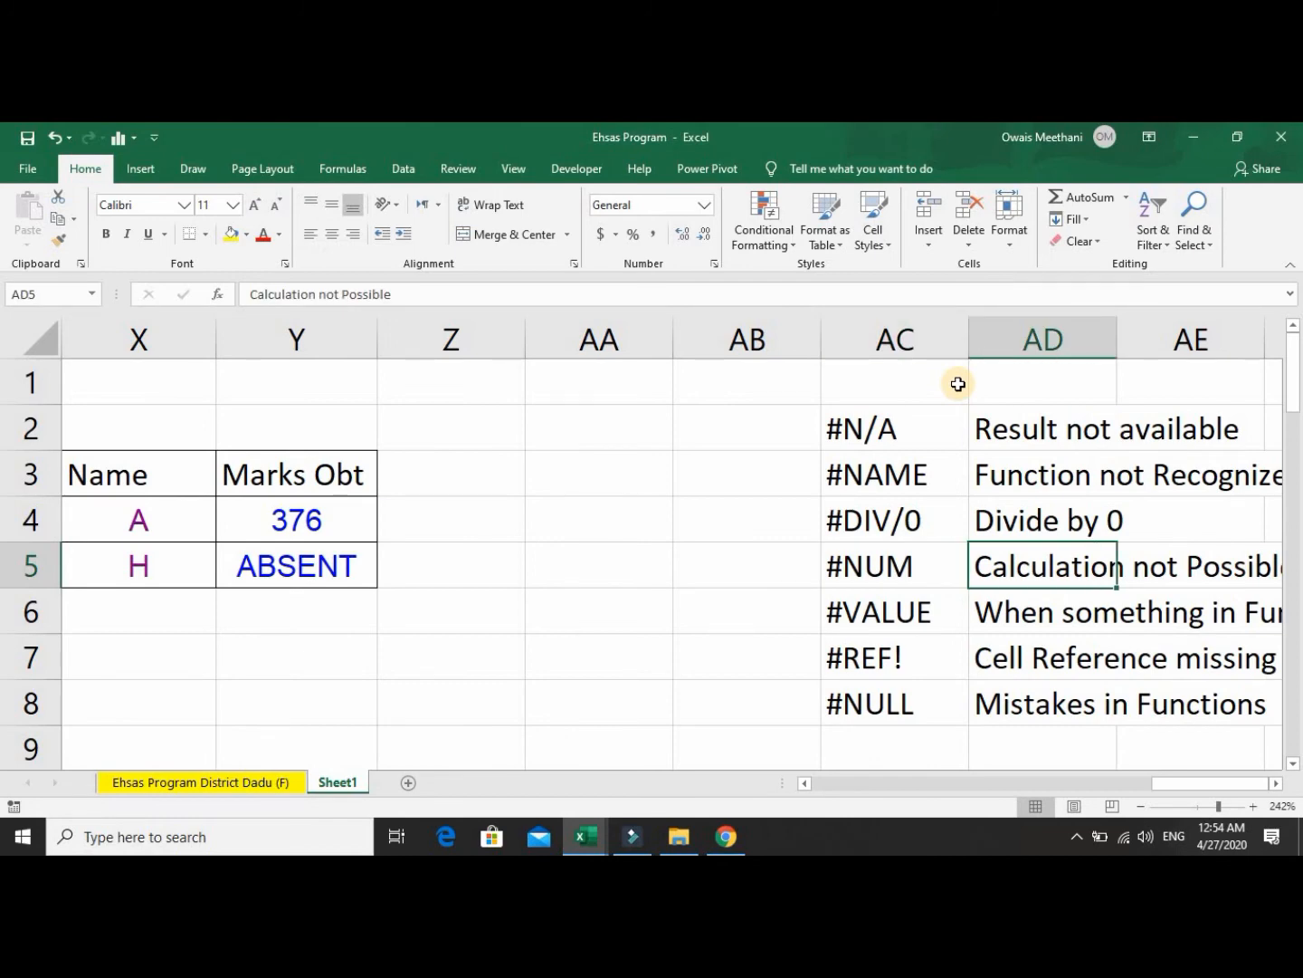
key(Right)
key(Left)
key(Left)
key(Right)
key(Left)
Read the #VALUE entry and its full description in row 6 of the error list.
key(Down)
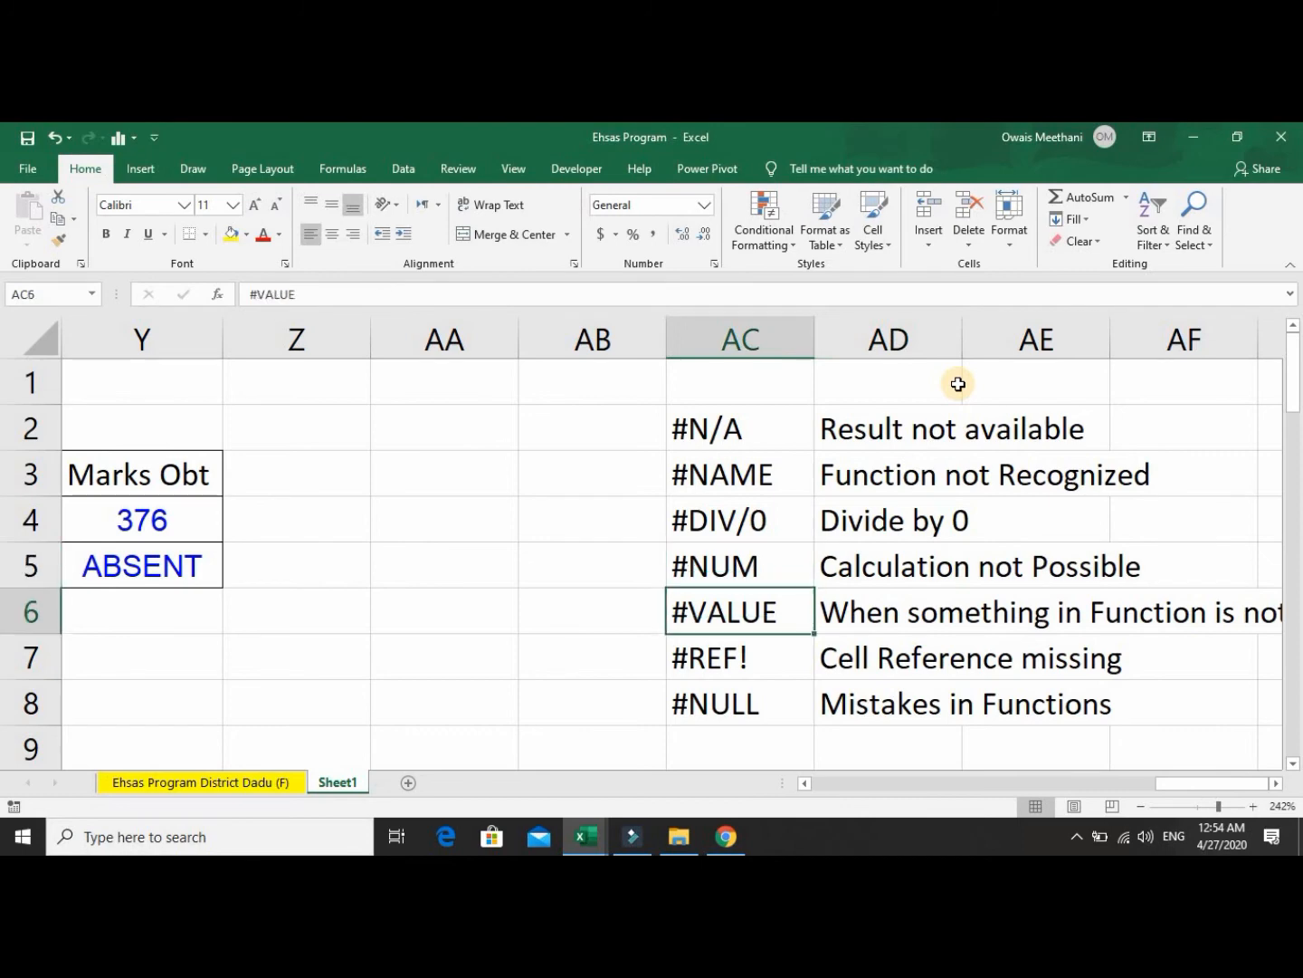
key(Right)
key(Right)
key(Right)
key(Right)
key(Left)
key(Left)
key(Left)
key(Left)
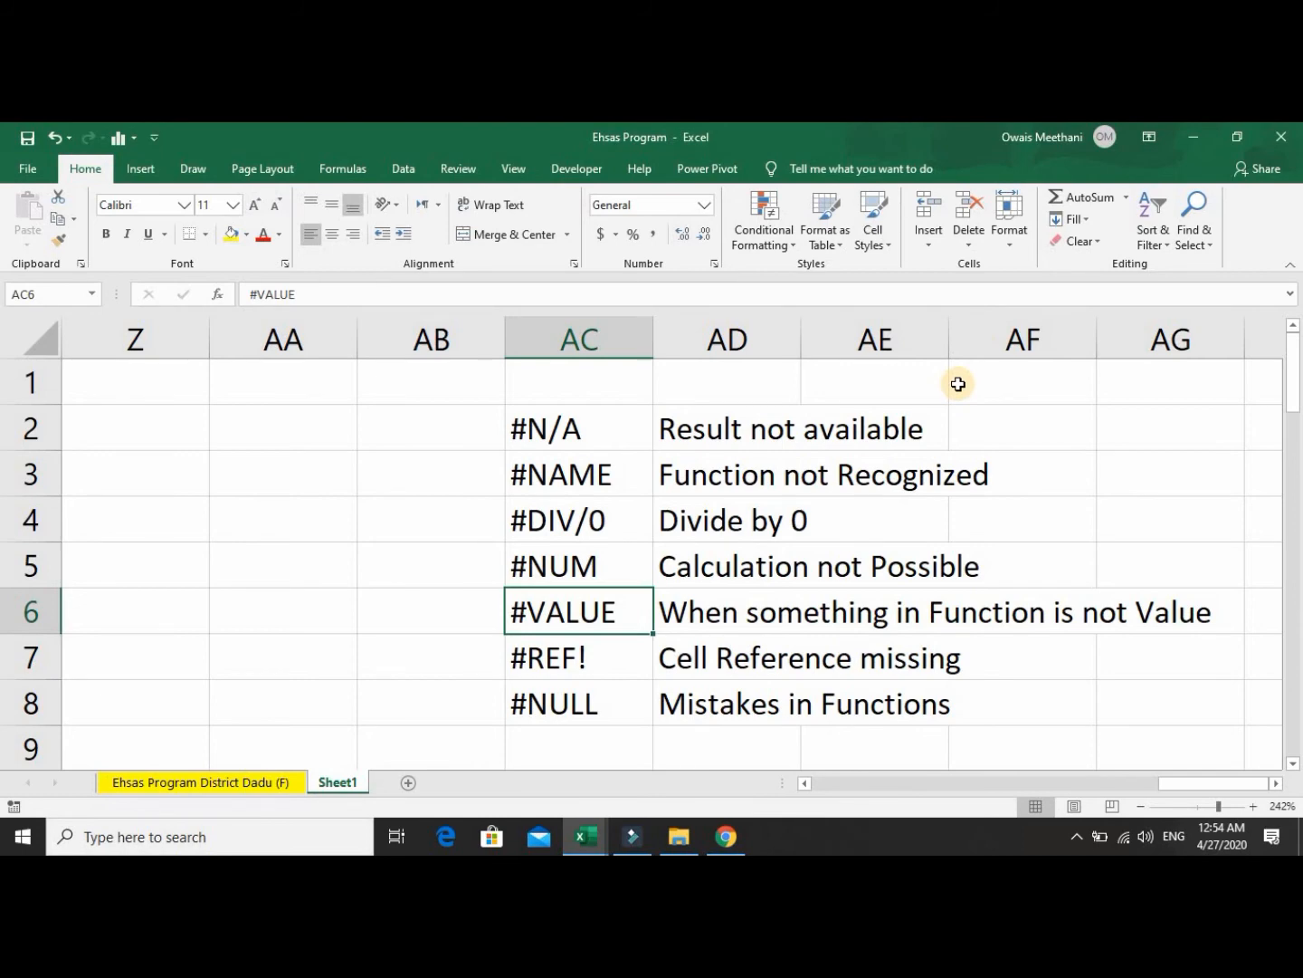
Read the #REF! and #NULL entries and their meanings in rows 7 and 8 of the error list.
key(Down)
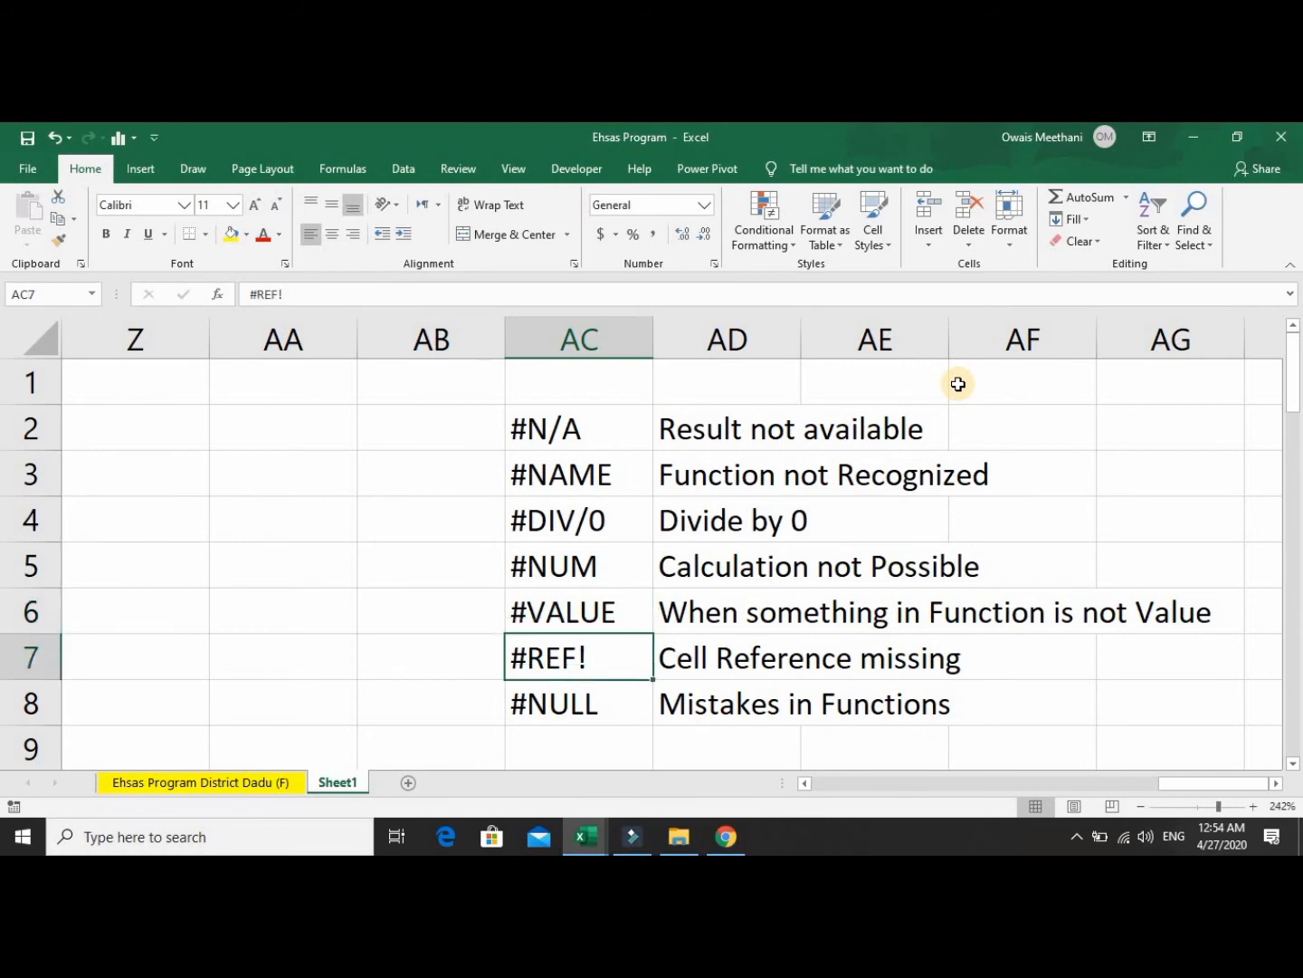
key(Right)
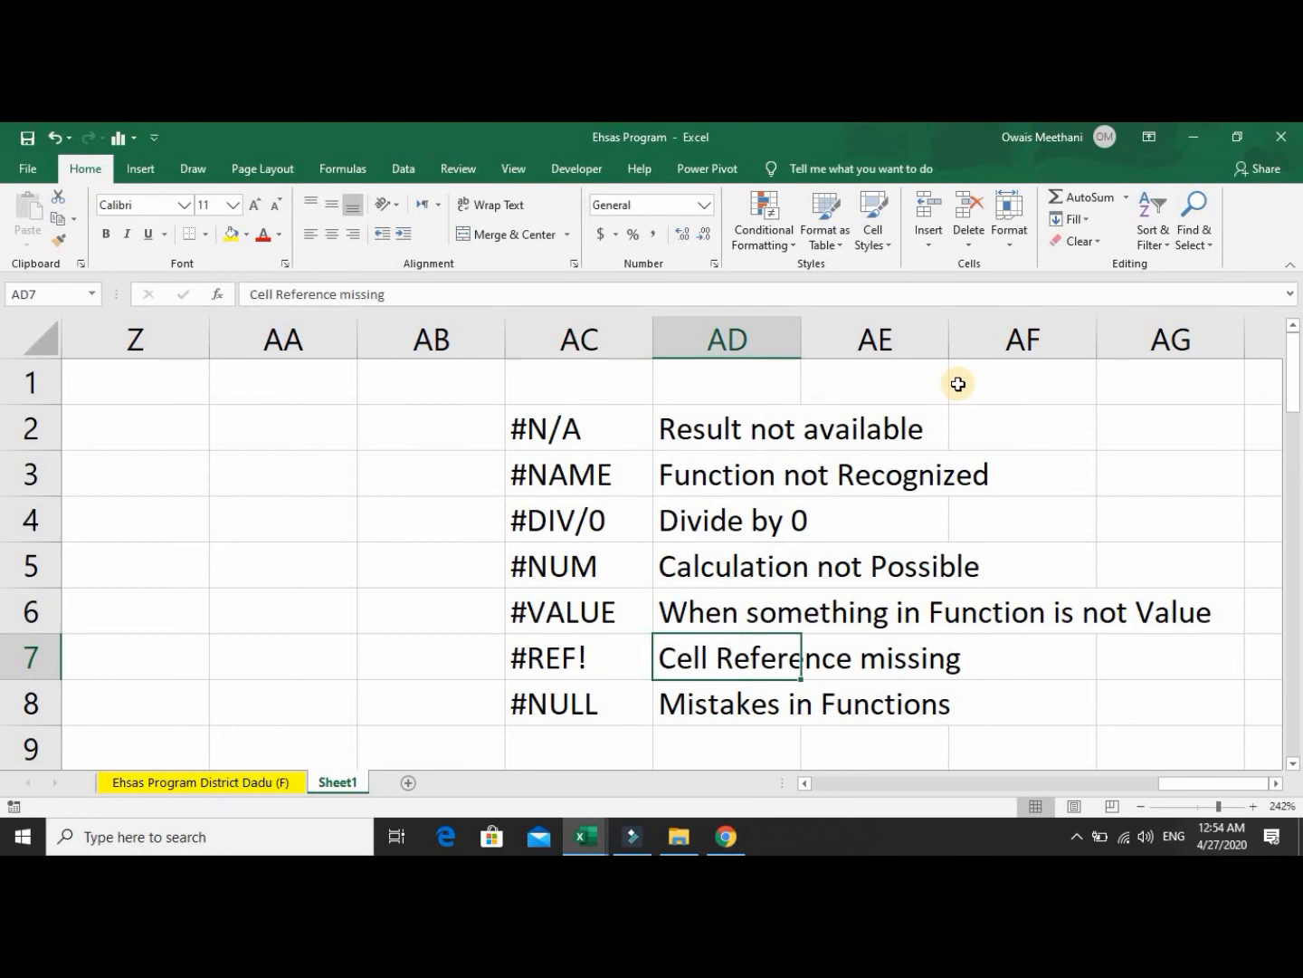
key(Down)
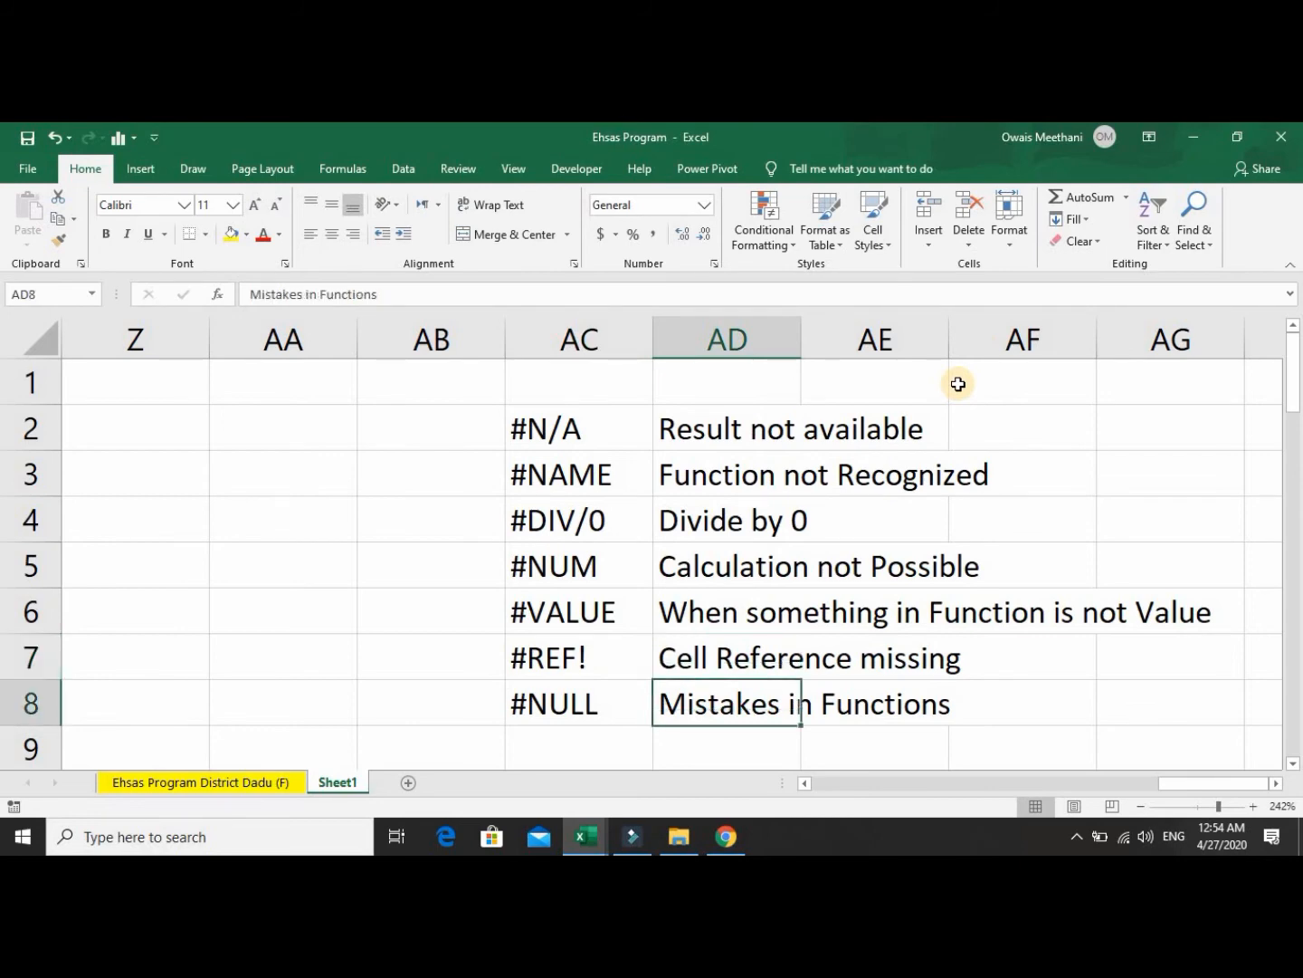
key(Left)
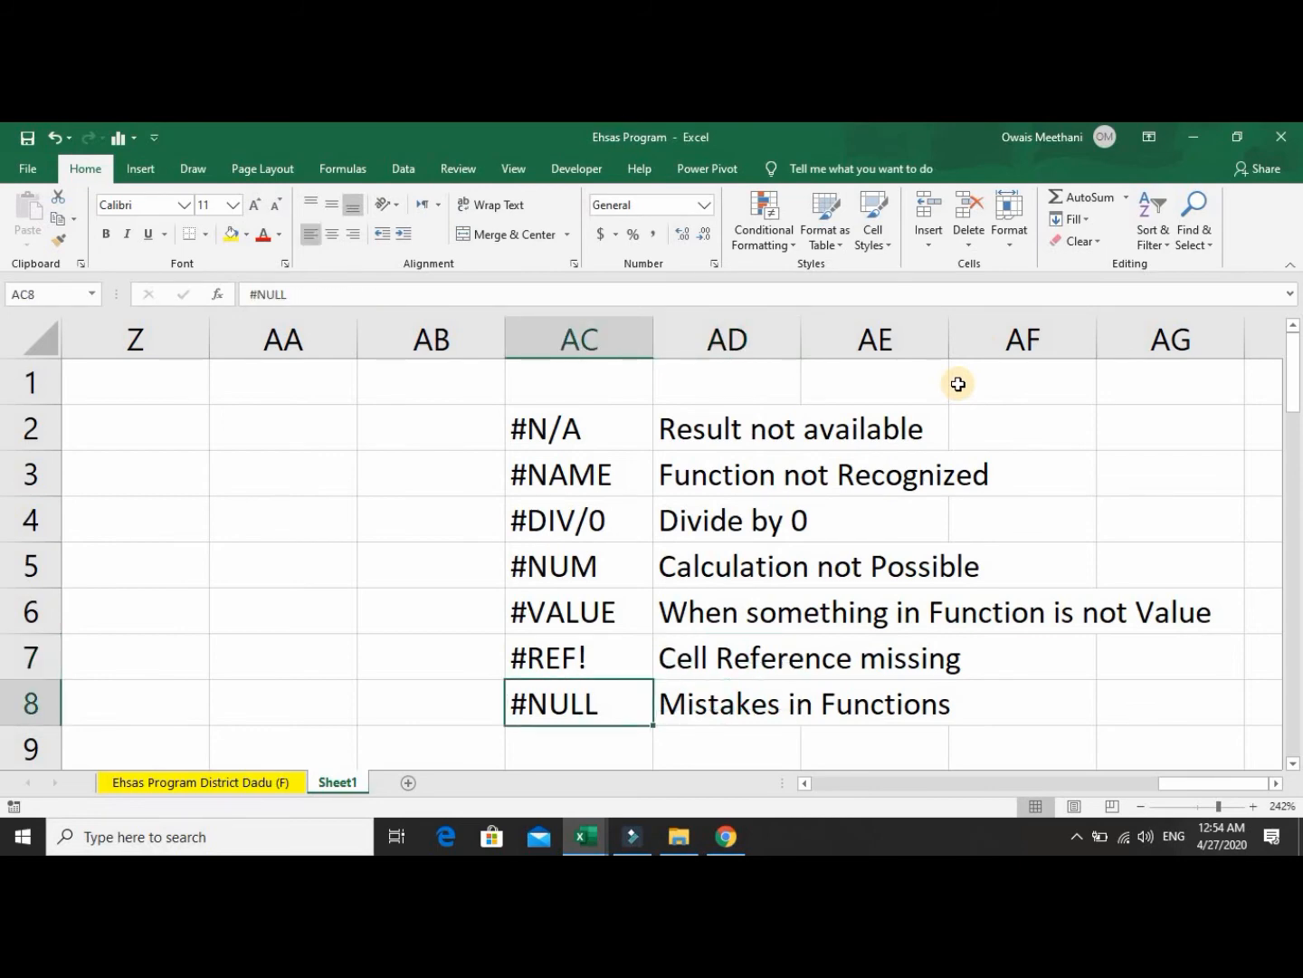
key(Right)
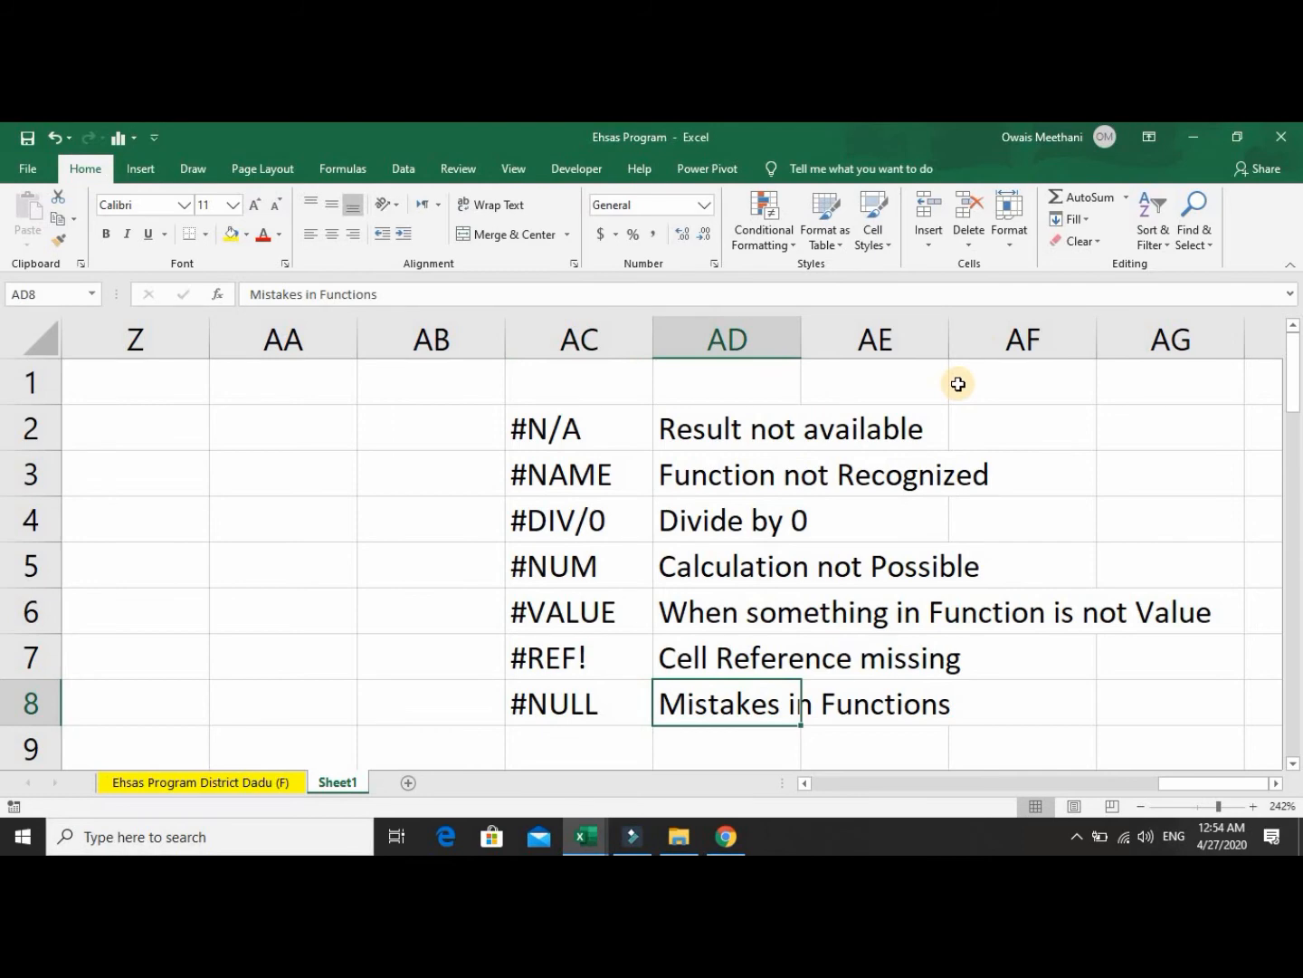
Select all the error codes from #N/A to #NULL in AC2:AC8 to point them out.
key(Up)
key(Up)
key(Up)
key(Up)
key(Up)
key(Up)
key(Up)
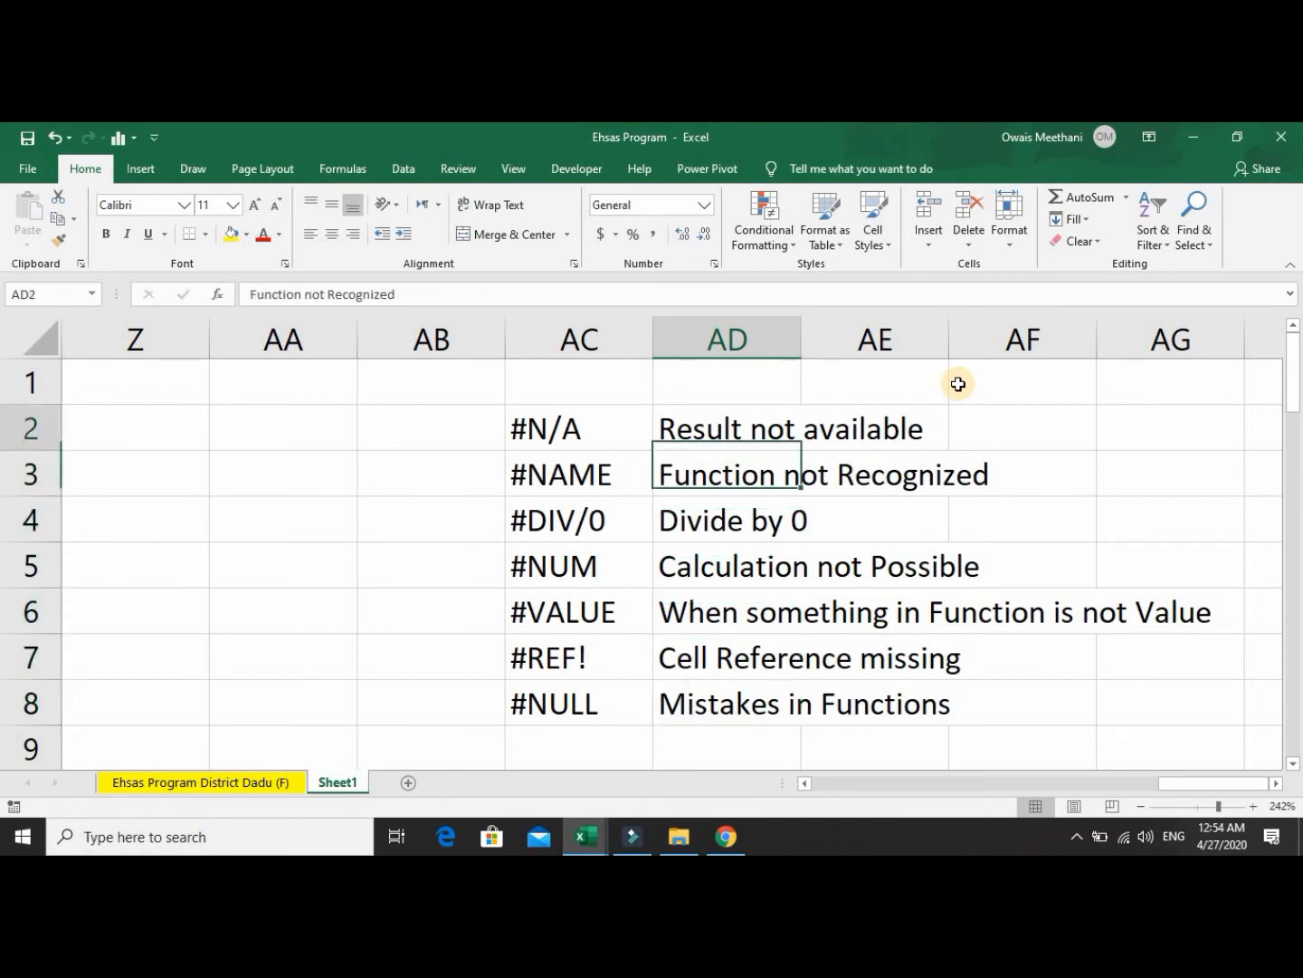
key(Left)
key(Left)
key(Down)
key(Down)
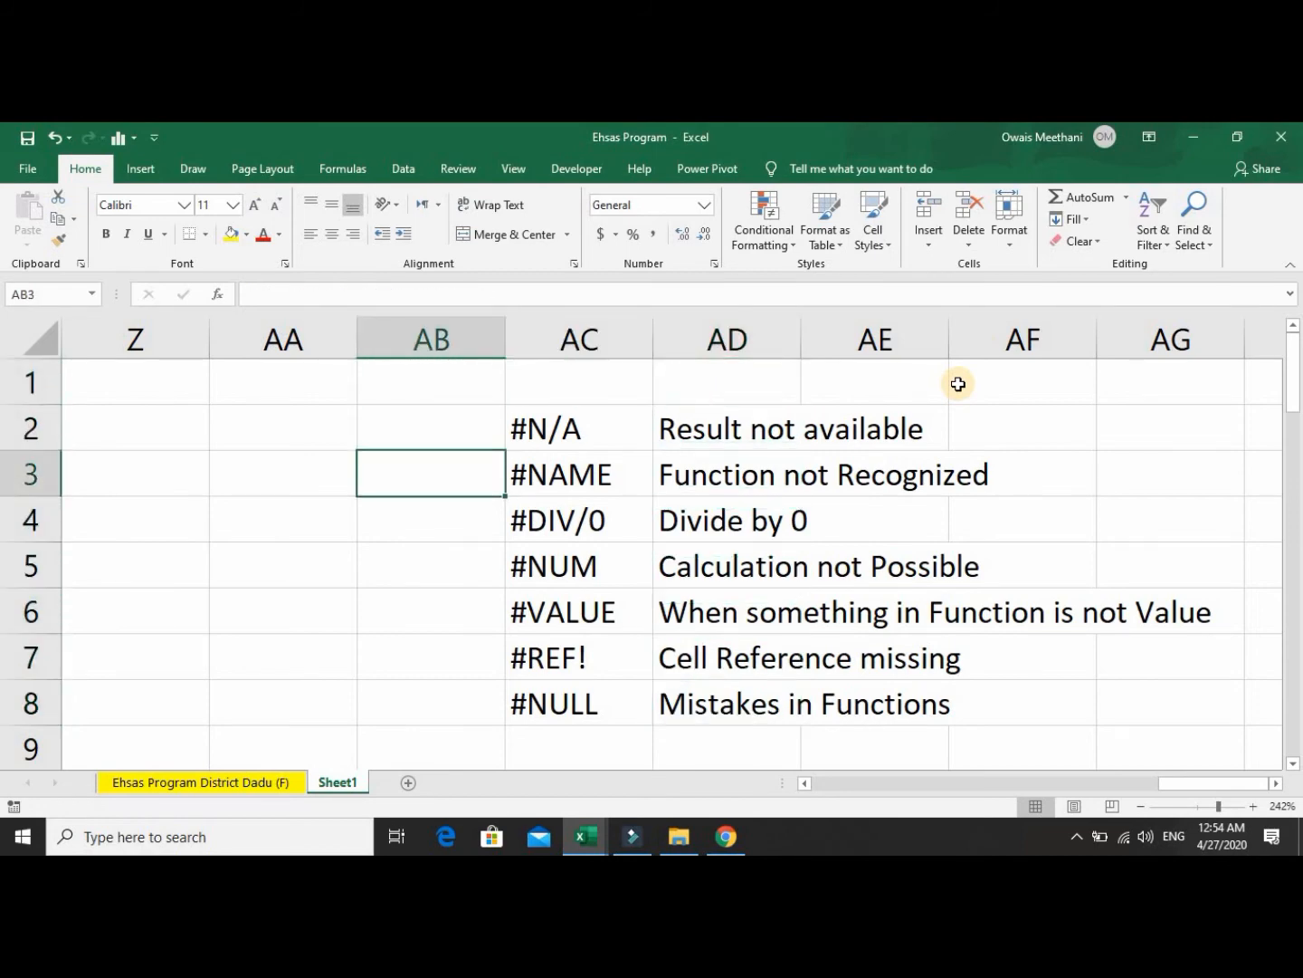
key(Up)
key(Right)
key(shift+Down)
key(shift+Down)
key(shift+Down)
key(shift+Down)
key(shift+Down)
key(shift+Down)
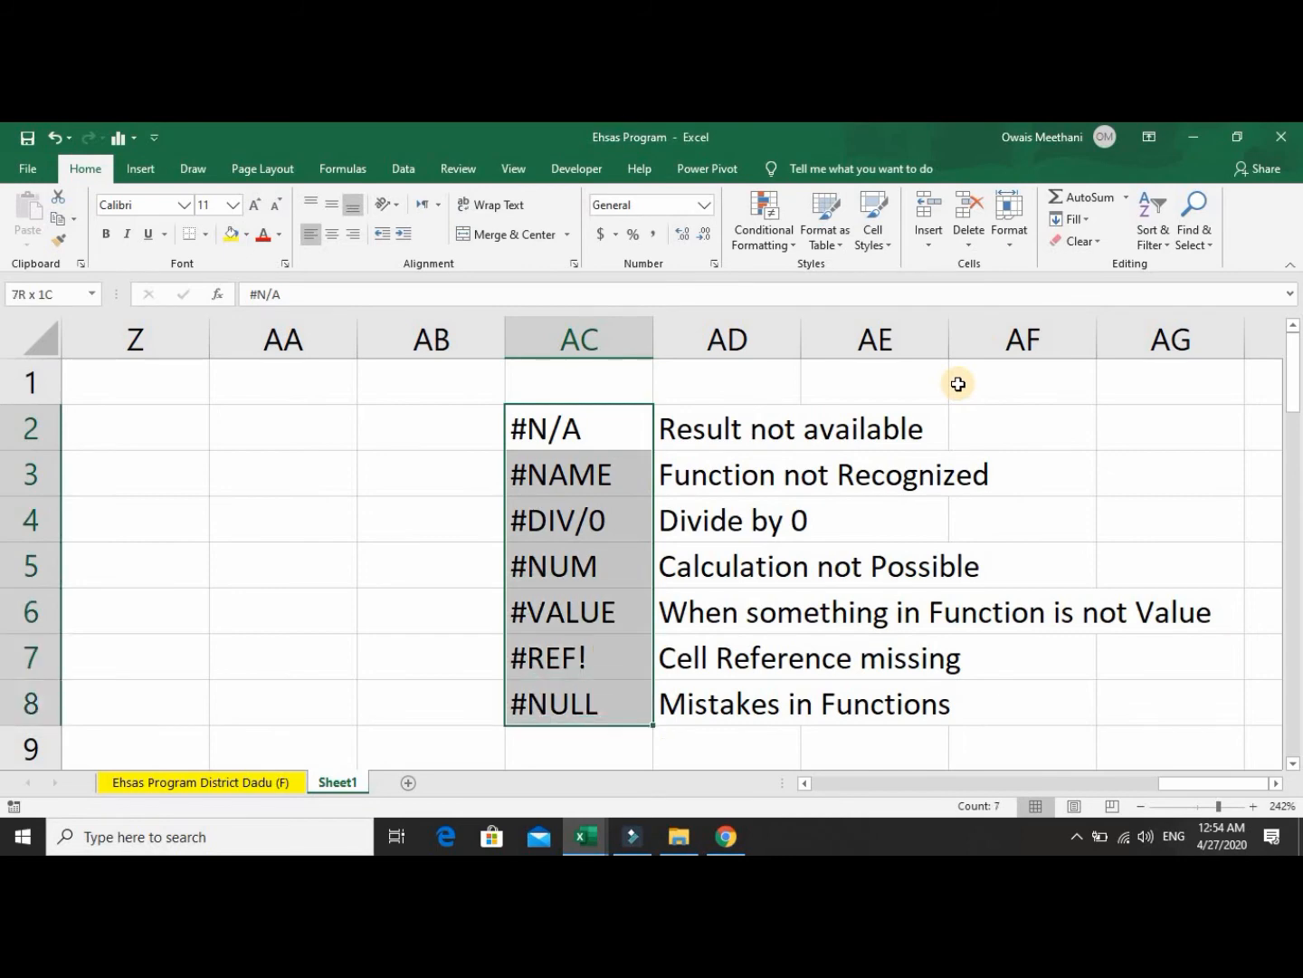
Select the error codes from #NAME to #NULL with their descriptions in AC3:AD8, leaving out the #N/A row.
key(Up)
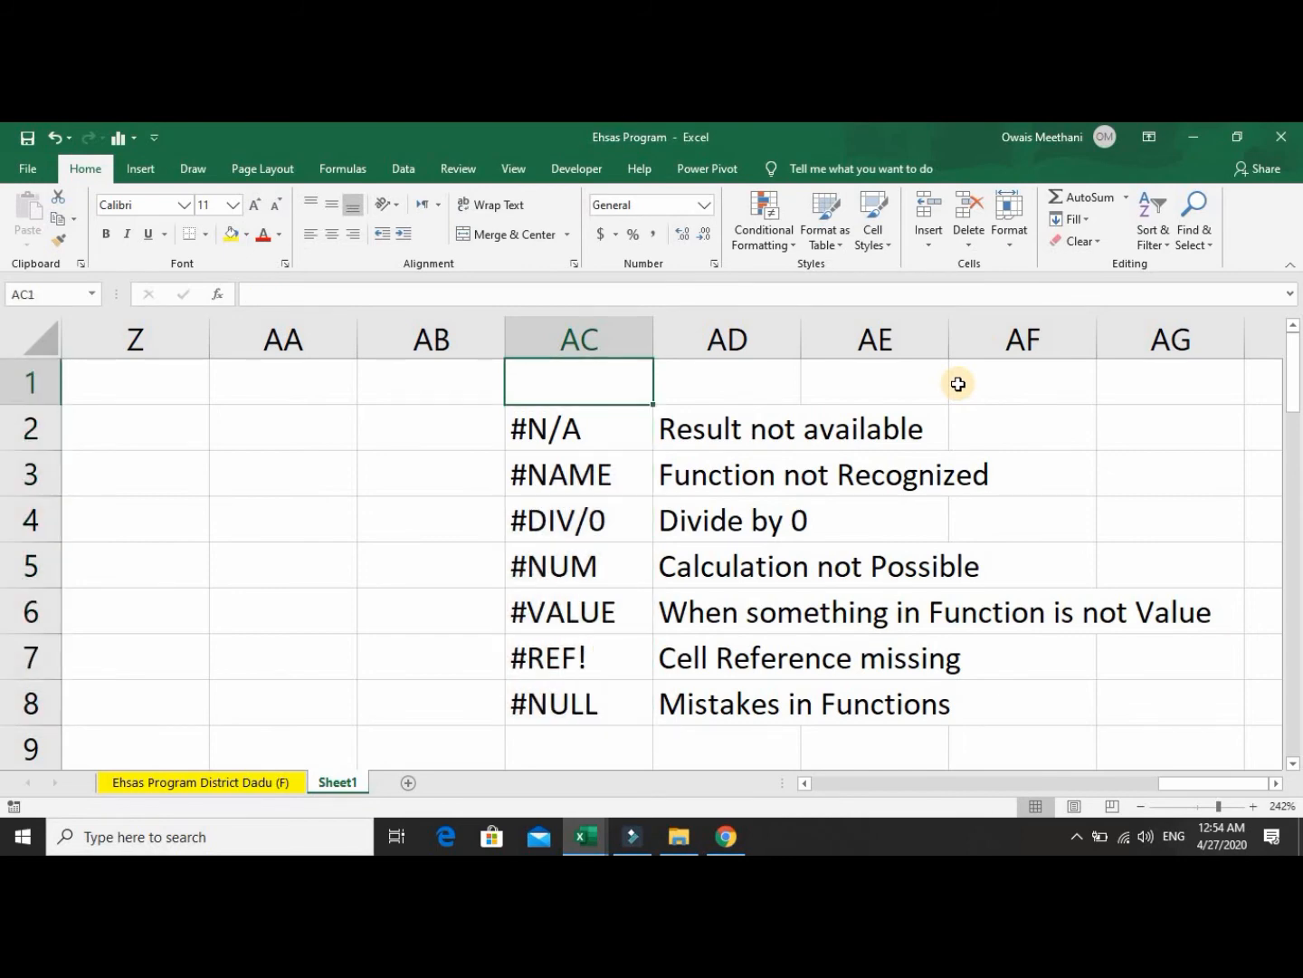
key(Down)
key(Down)
key(shift+Down)
key(shift+Down)
key(shift+Down)
key(shift+Down)
key(shift+Down)
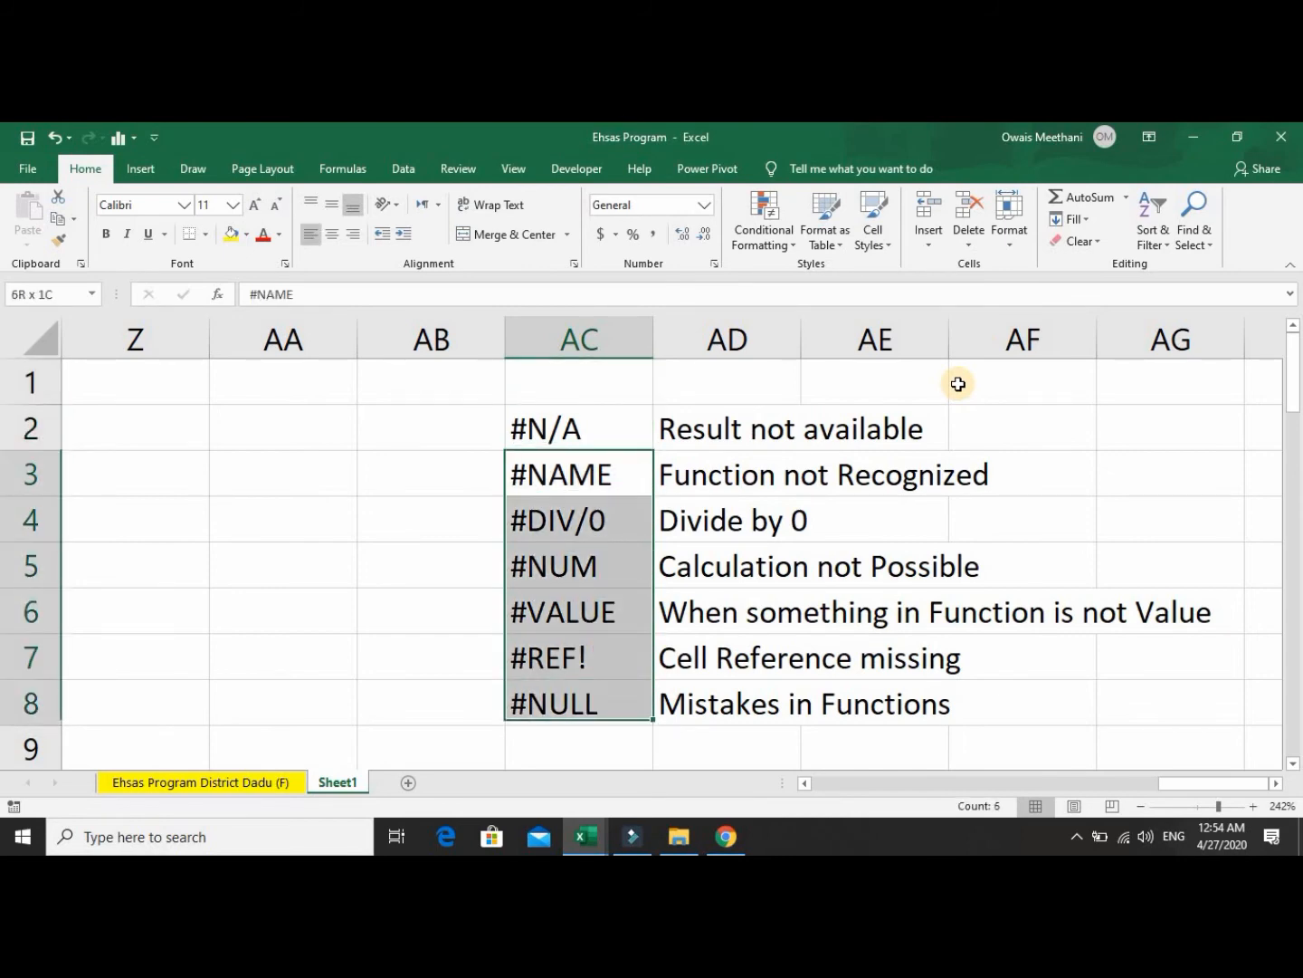
key(shift+Right)
key(Up)
key(Down)
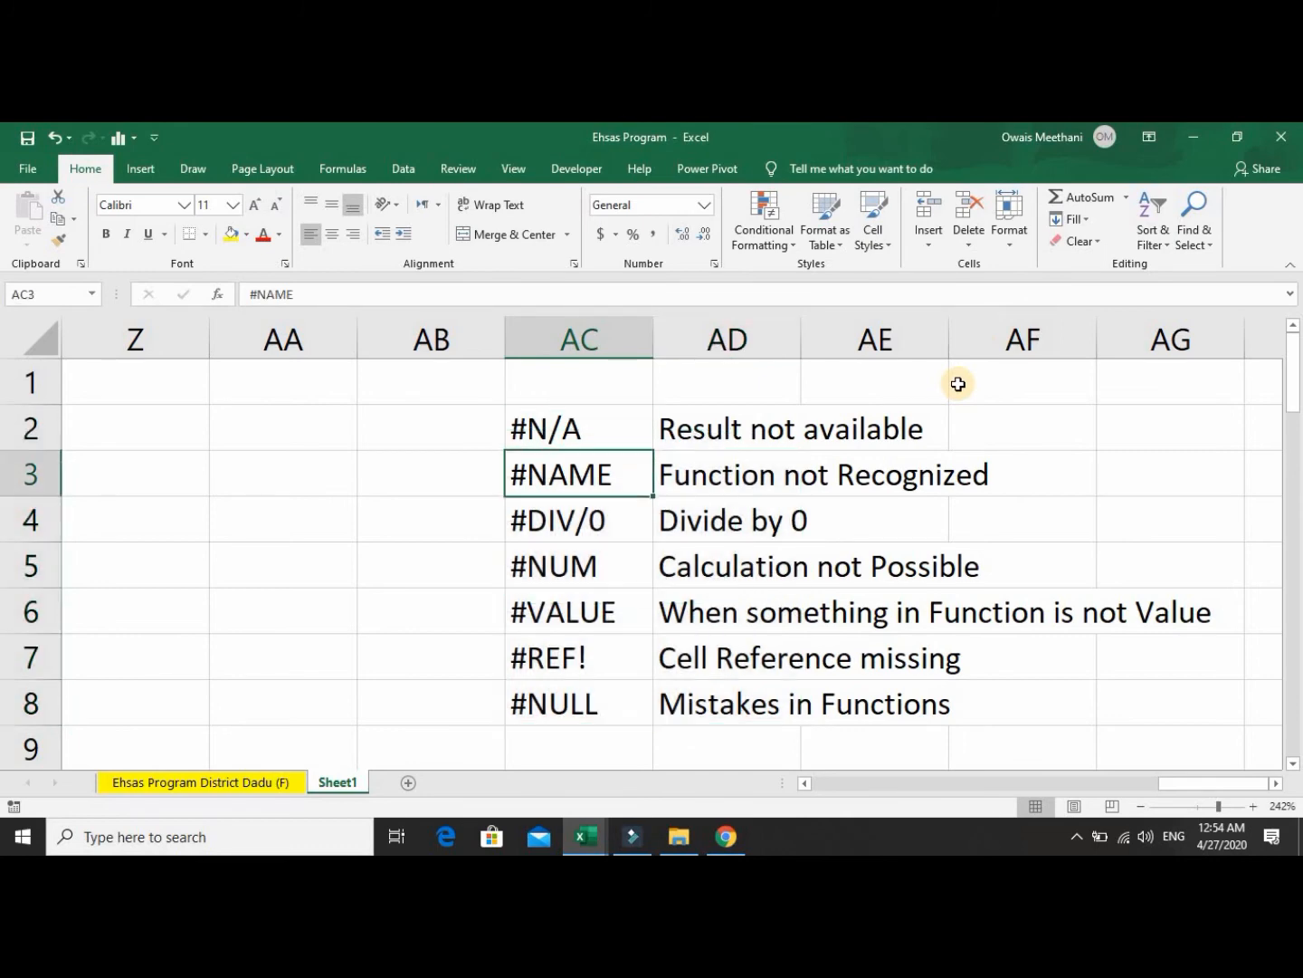
key(shift+Down)
key(shift+Down)
key(shift+Down)
key(shift+Down)
key(shift+Down)
key(shift+Right)
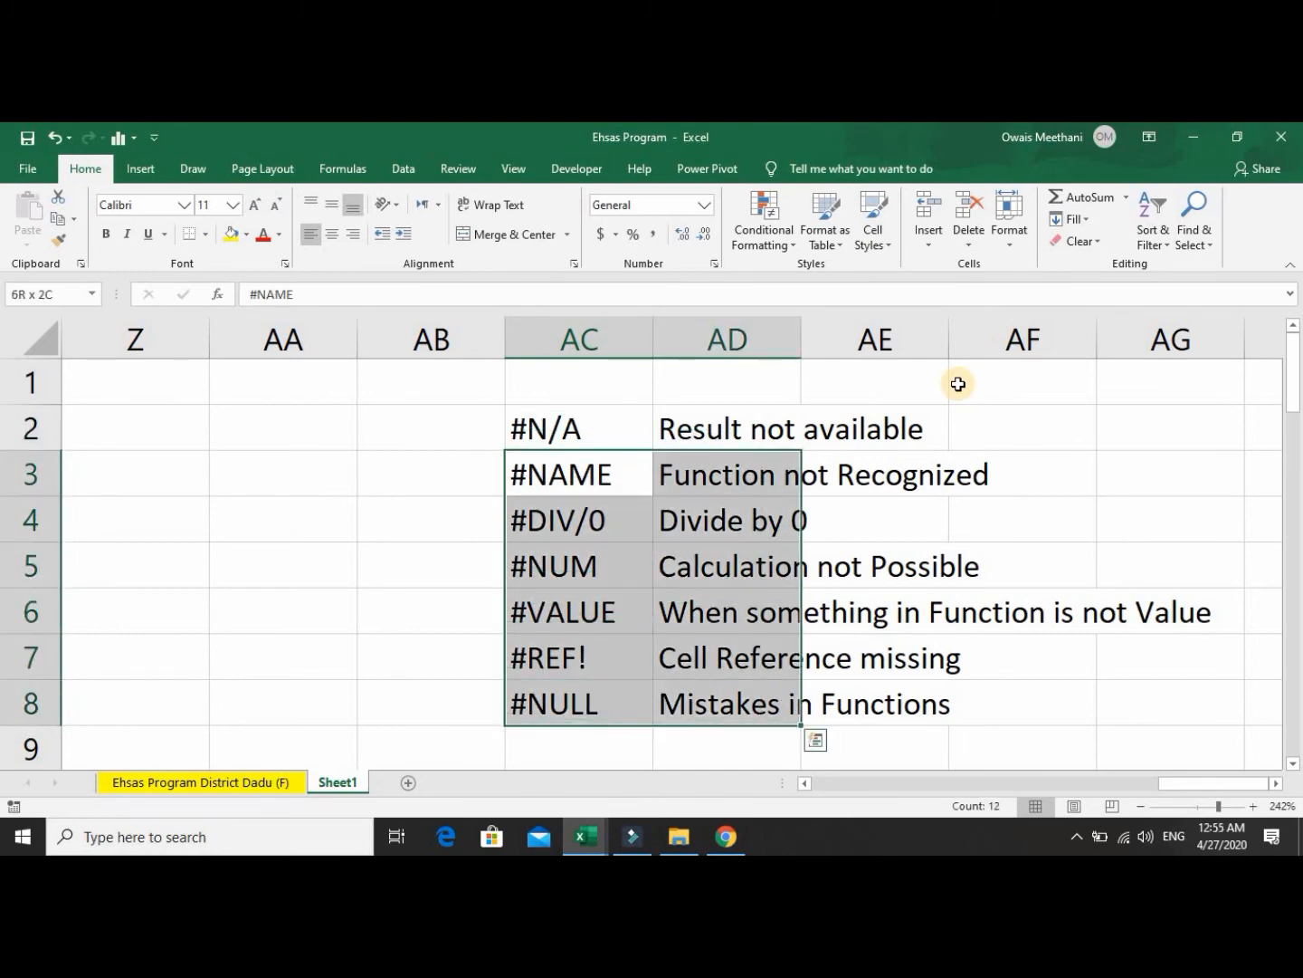
Select the #N/A code in AC2 to single it out from the other error codes.
key(shift+Left)
key(Up)
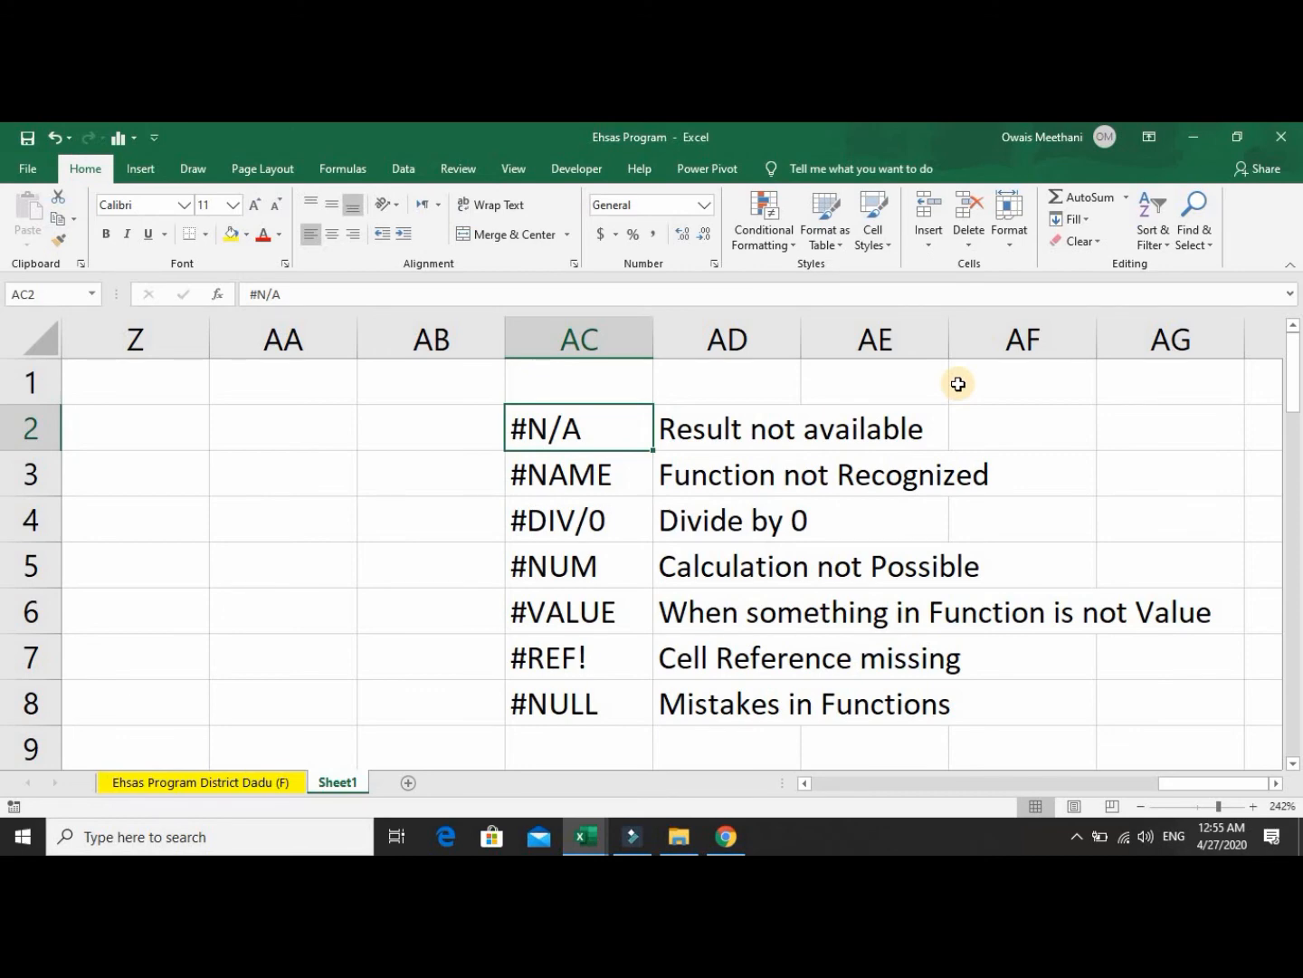
Replace IFERROR with IFNA in the VLOOKUP formula in Y4, keeping its arguments.
key(Left)
key(Left)
key(Left)
key(Left)
key(Left)
key(Left)
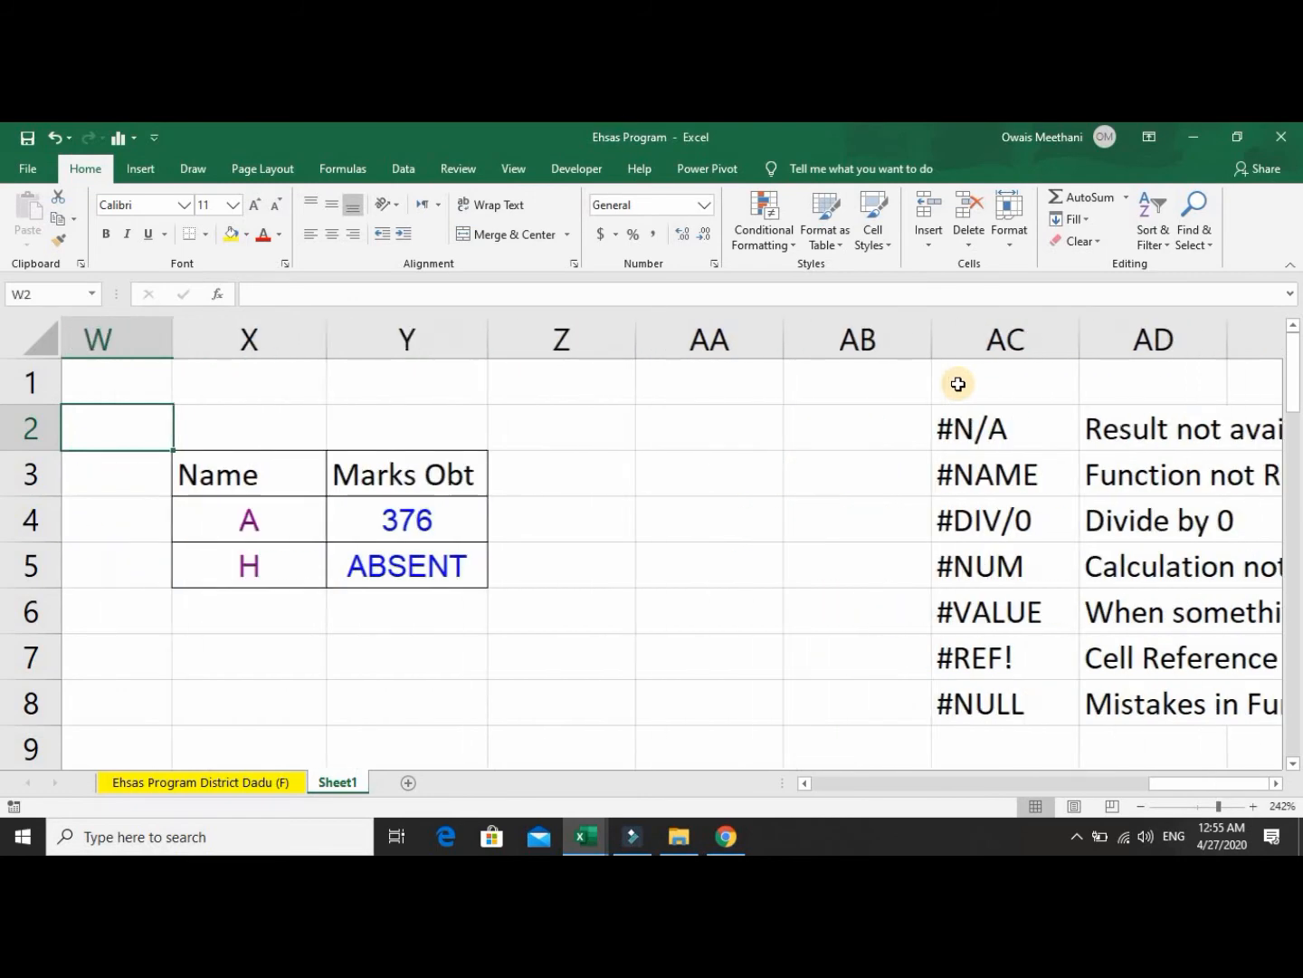
key(Right)
key(Right)
key(Right)
key(Right)
key(Down)
key(Down)
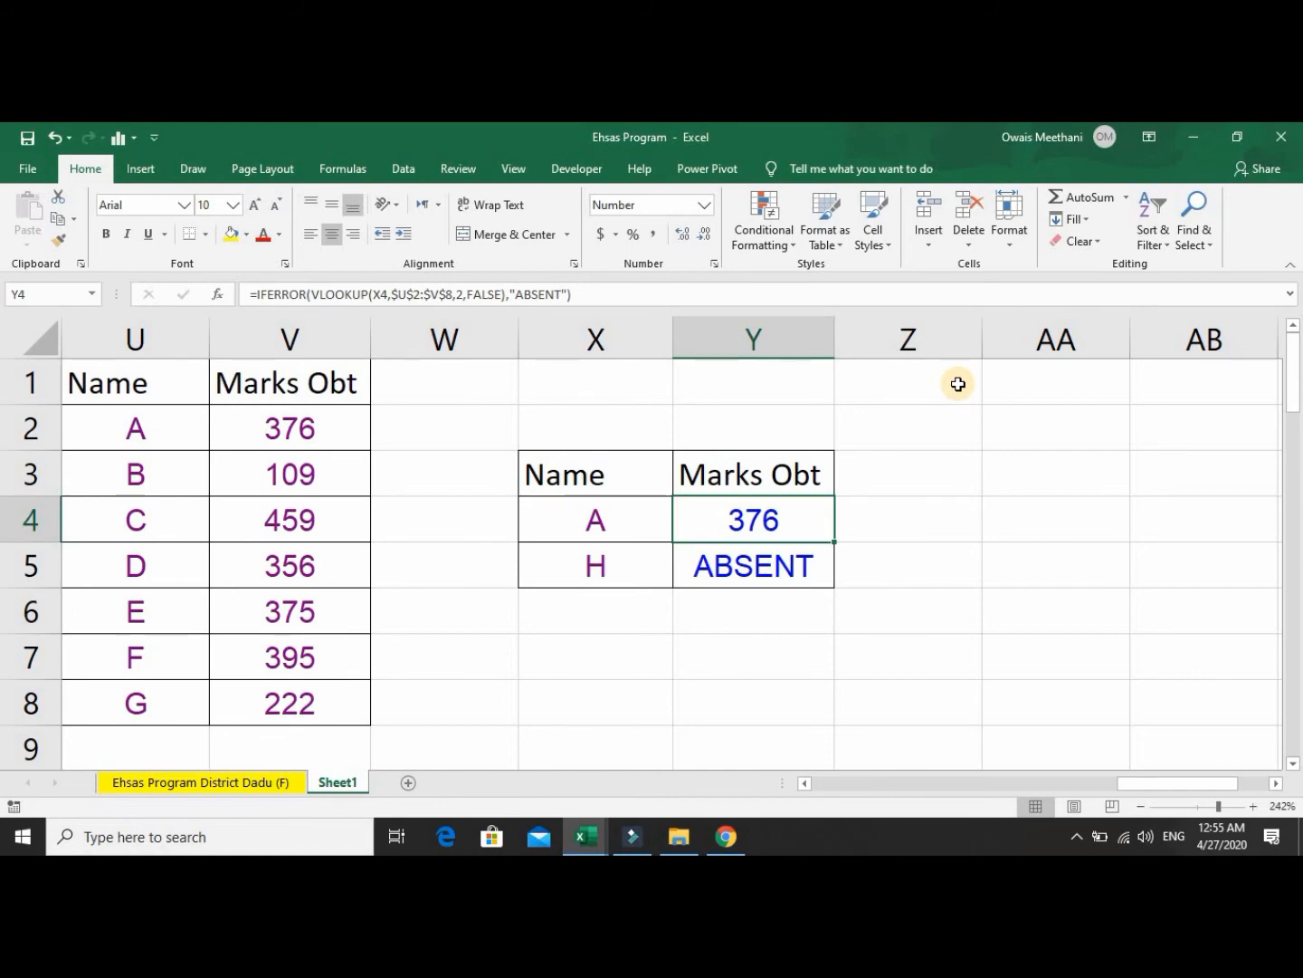
key(F2)
key(Left)
key(Left)
key(Left)
key(Left)
key(Left)
key(Left)
key(Left)
key(Left)
key(Left)
key(Left)
key(Left)
key(Left)
key(Left)
key(Left)
key(Left)
key(Left)
key(Left)
key(Left)
key(Left)
key(Left)
key(Left)
key(Left)
key(Left)
key(Left)
key(Left)
key(Left)
key(Left)
key(Left)
key(Left)
key(Left)
key(Left)
key(Left)
key(Left)
key(Left)
key(Left)
key(Left)
key(Left)
key(Left)
key(Right)
key(Right)
key(shift+Left)
key(shift+Left)
key(shift+Left)
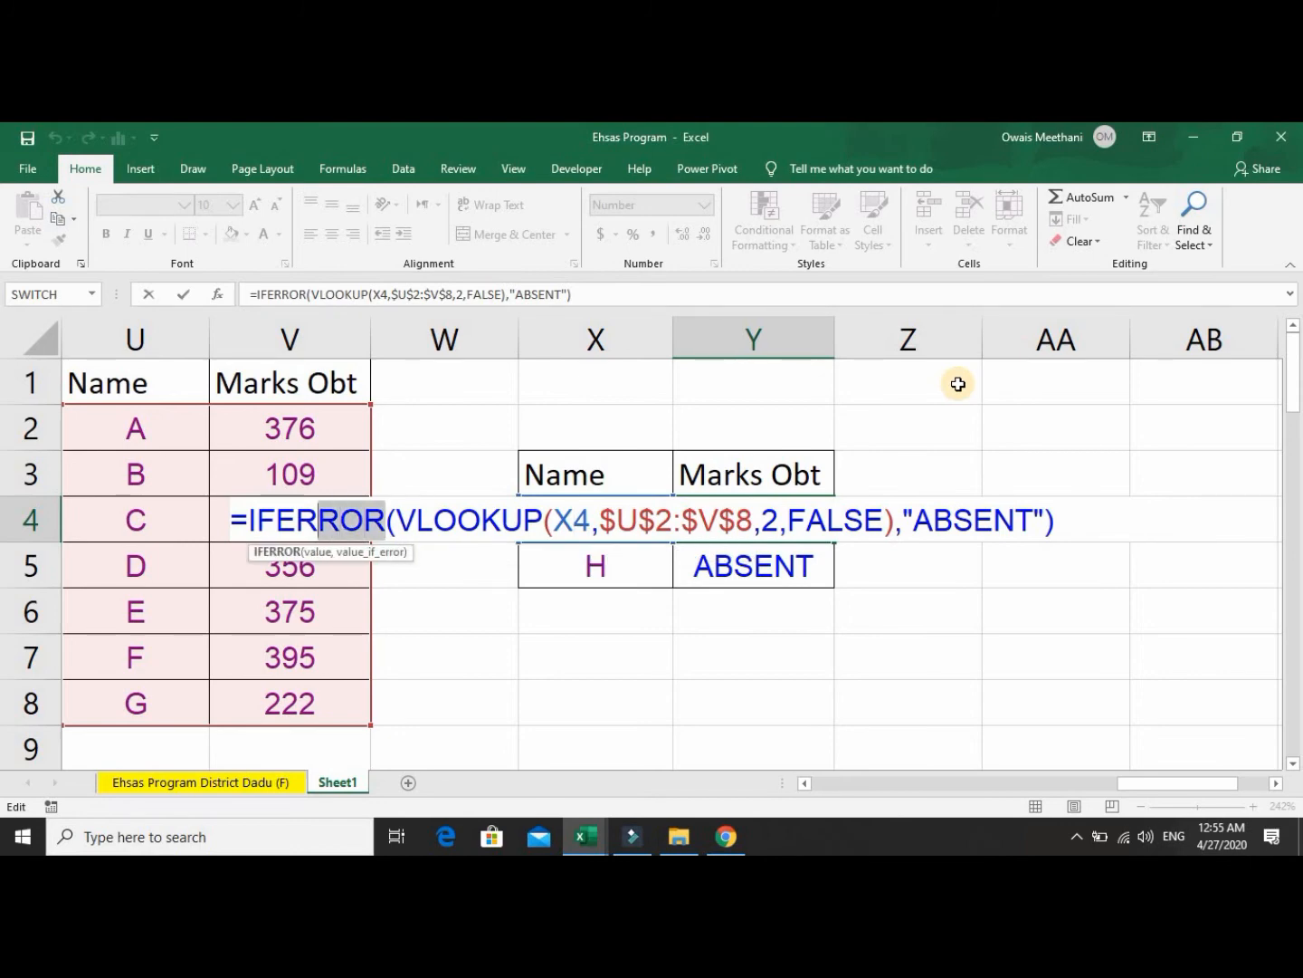
key(shift+Left)
key(shift+Left)
text(NA)
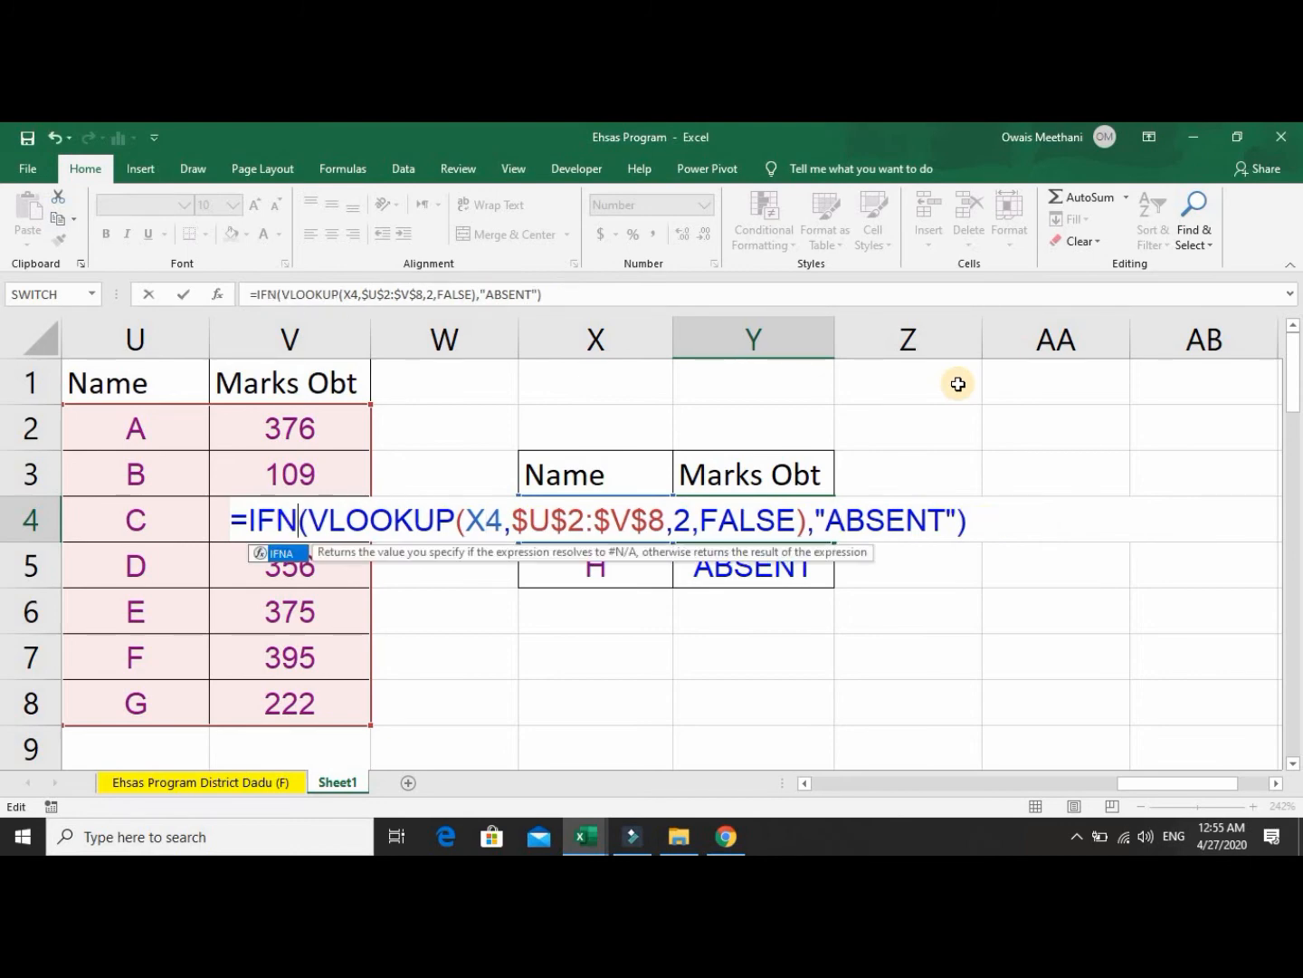
key(Return)
Copy the IFNA formula from Y4 into Y5 for name H.
key(Up)
key(ctrl+c)
key(Down)
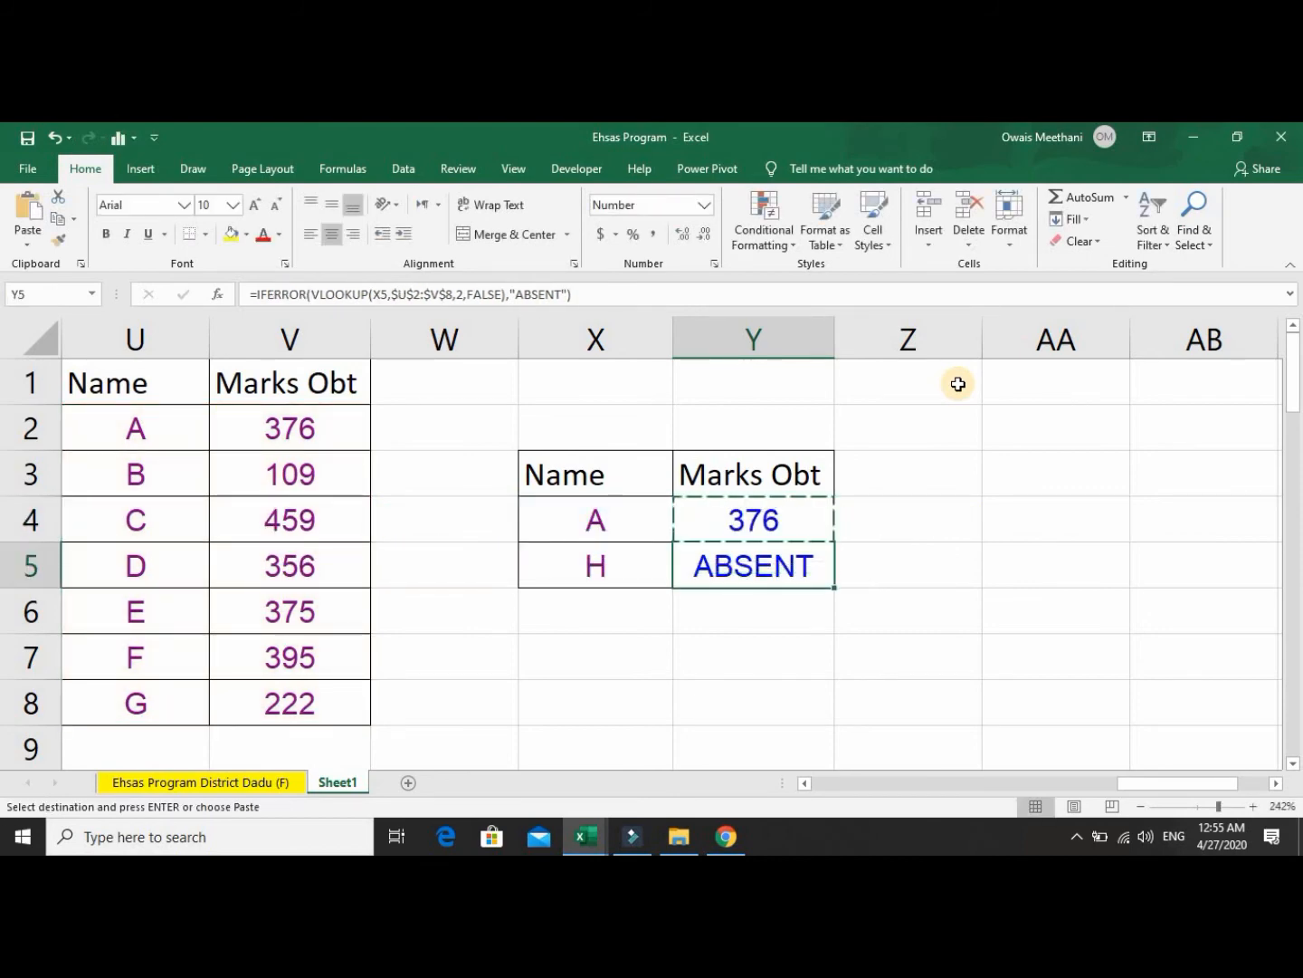
key(ctrl+v)
Look at the supplier commission tables below, and return to Y4 to read its IFNA formula.
key(Down)
key(Down)
key(Down)
key(Down)
key(Down)
key(Down)
key(Down)
key(Down)
key(Down)
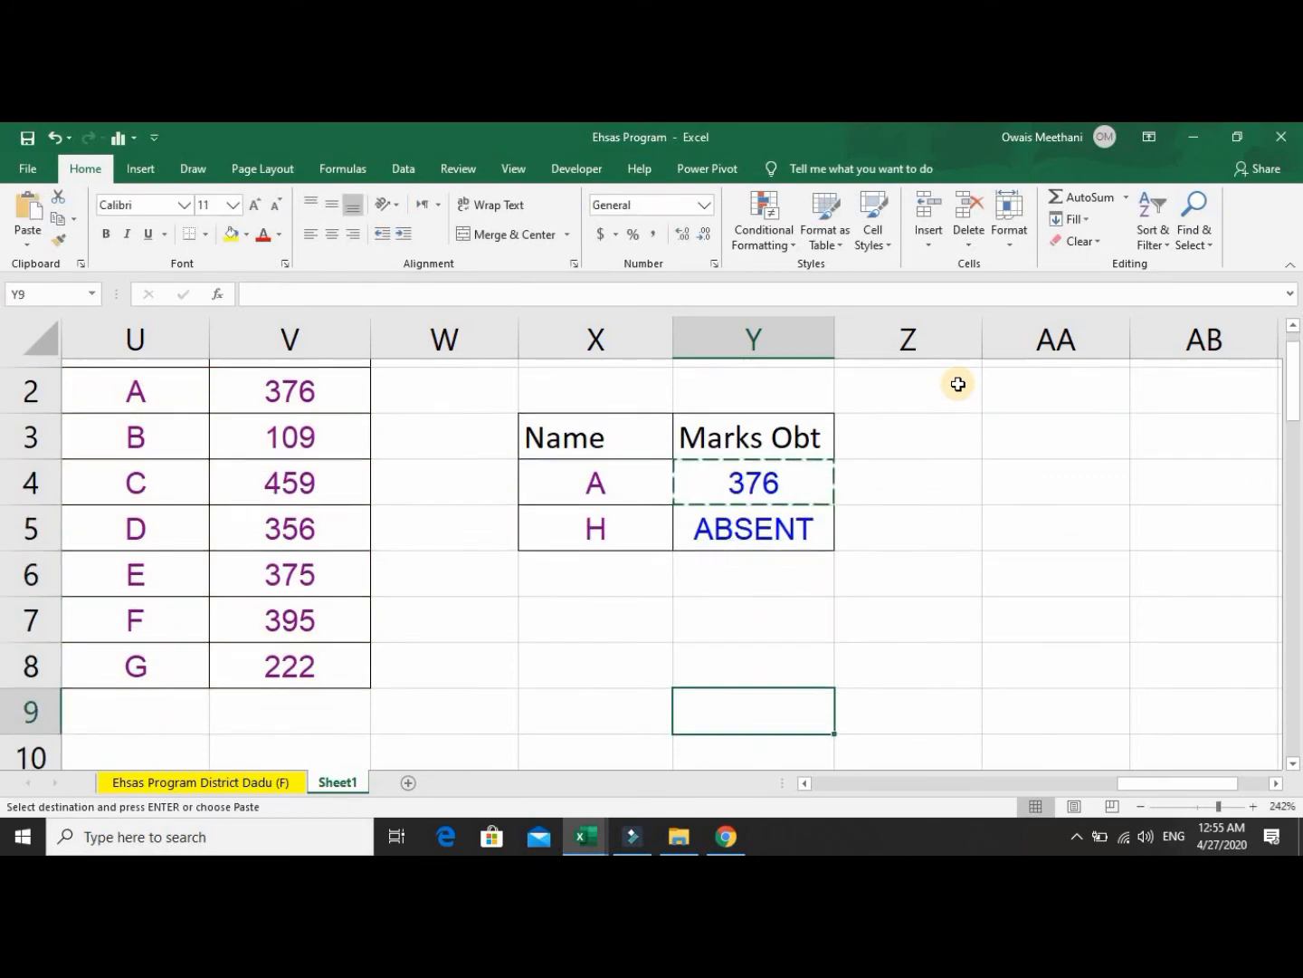
key(Up)
key(Up)
key(Up)
key(Up)
key(Up)
key(Up)
key(Up)
key(Up)
key(Up)
key(Up)
key(Up)
key(Up)
key(Up)
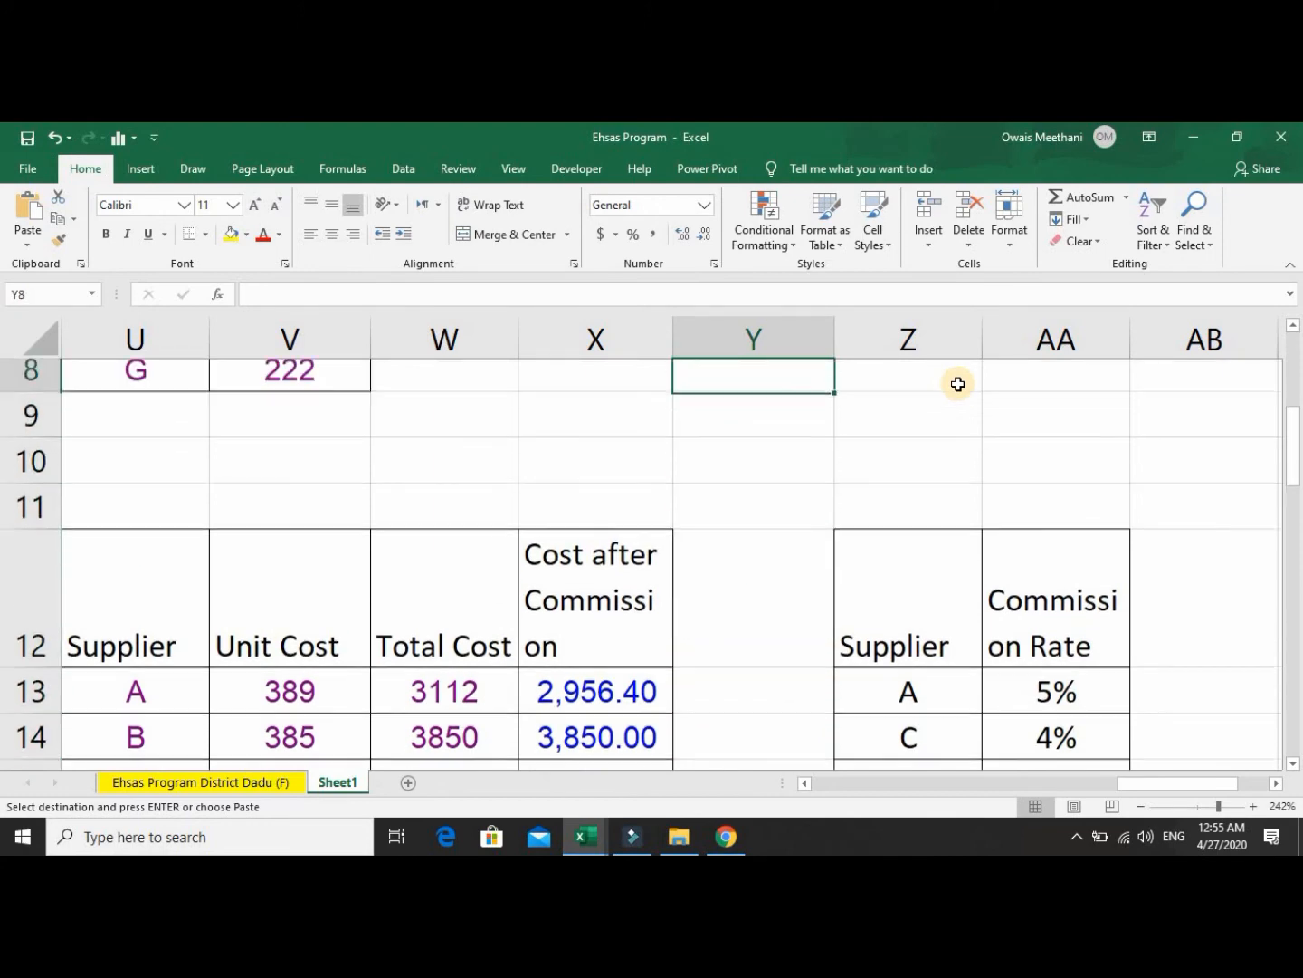
key(Down)
key(Down)
key(Down)
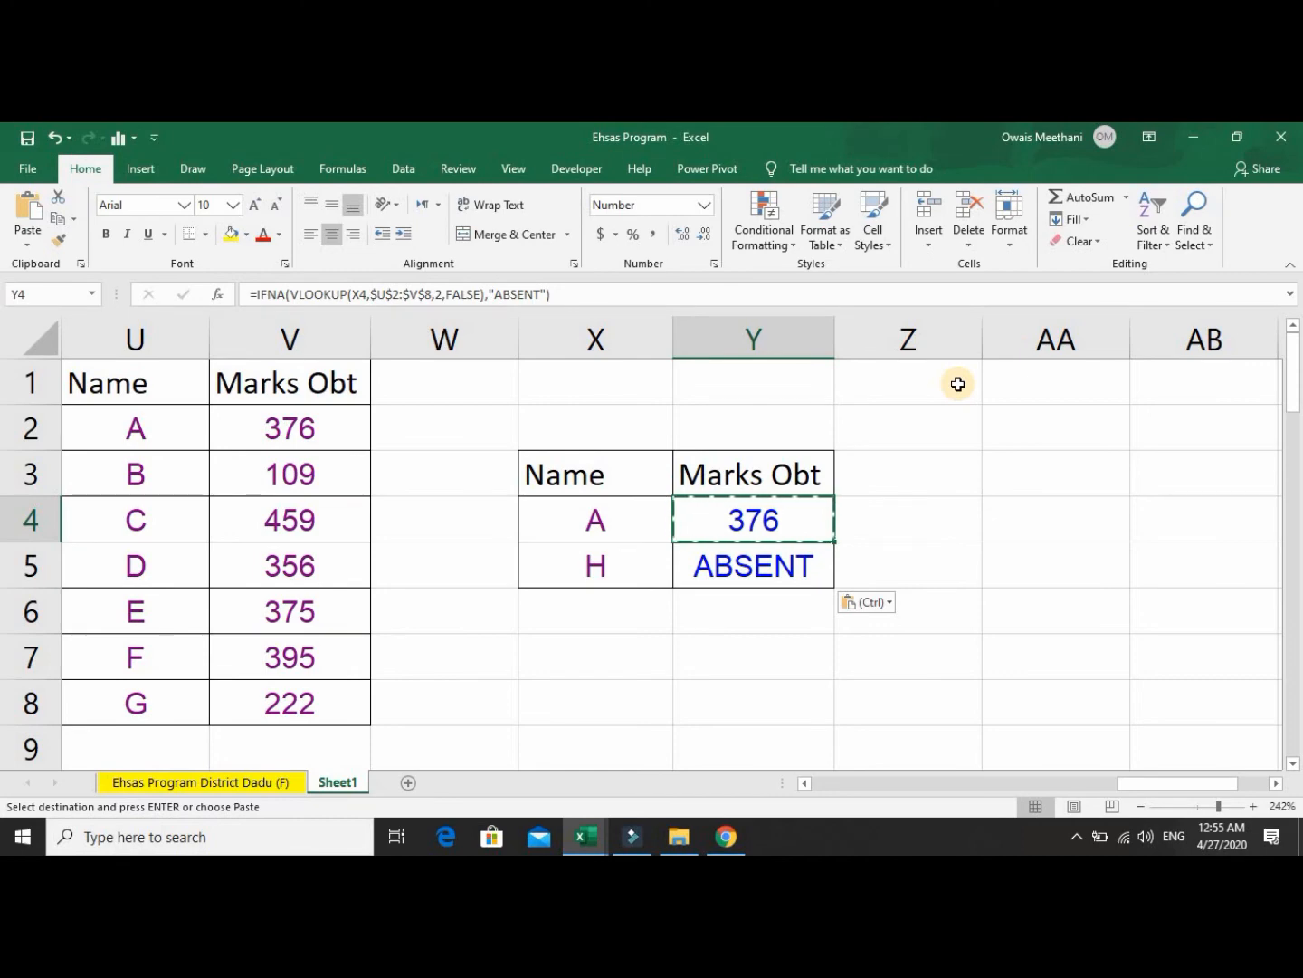
Review the error codes in column AC, from #NULL back up towards #N/A, against the IFNA example.
key(Right)
key(Right)
key(Right)
key(Right)
key(Right)
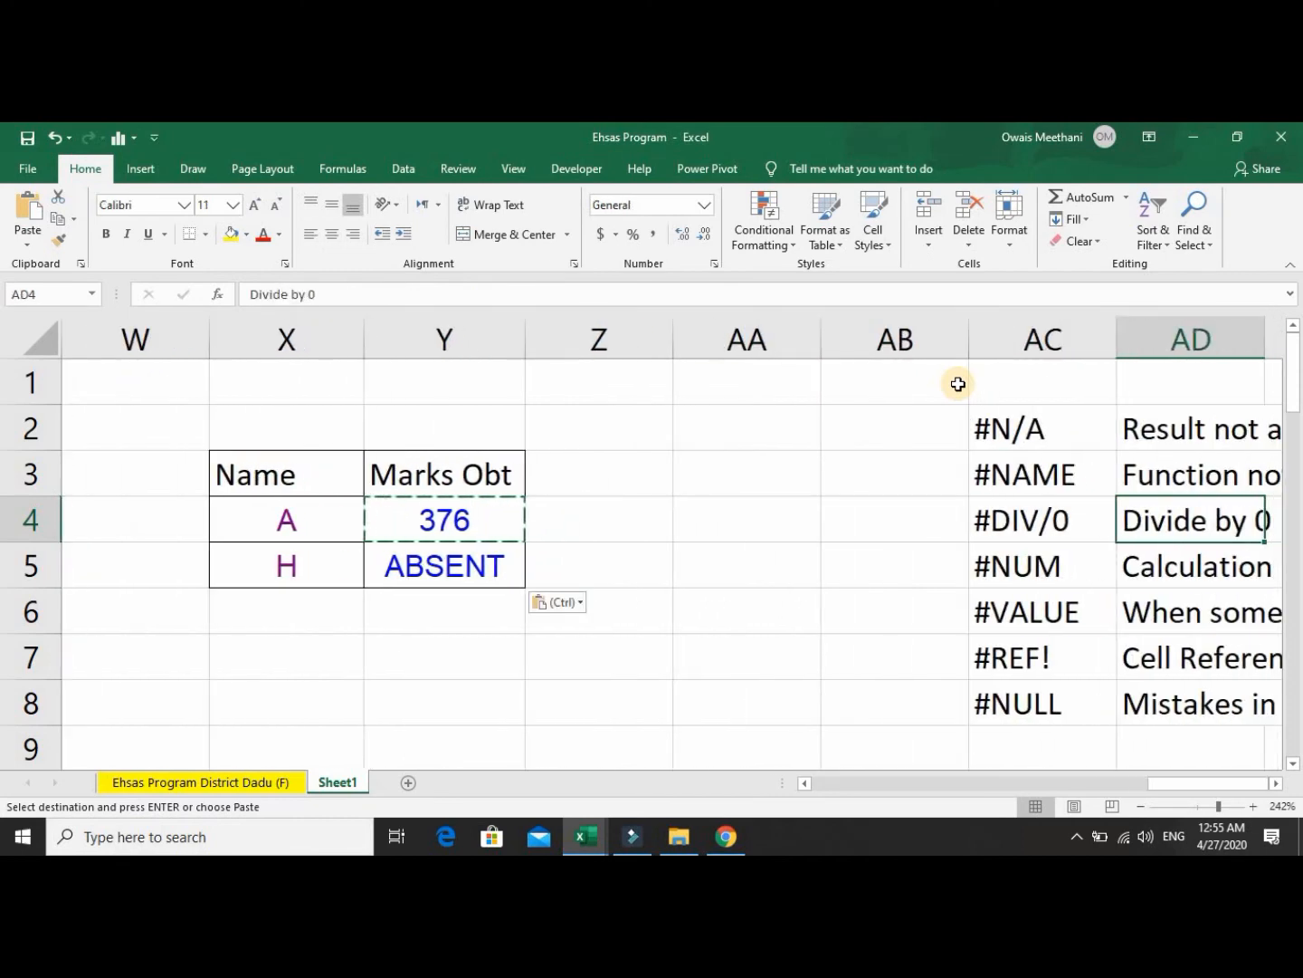
key(Left)
key(Up)
key(Down)
key(Down)
key(Down)
key(Down)
key(Down)
key(Up)
key(Up)
key(Up)
key(Up)
key(Up)
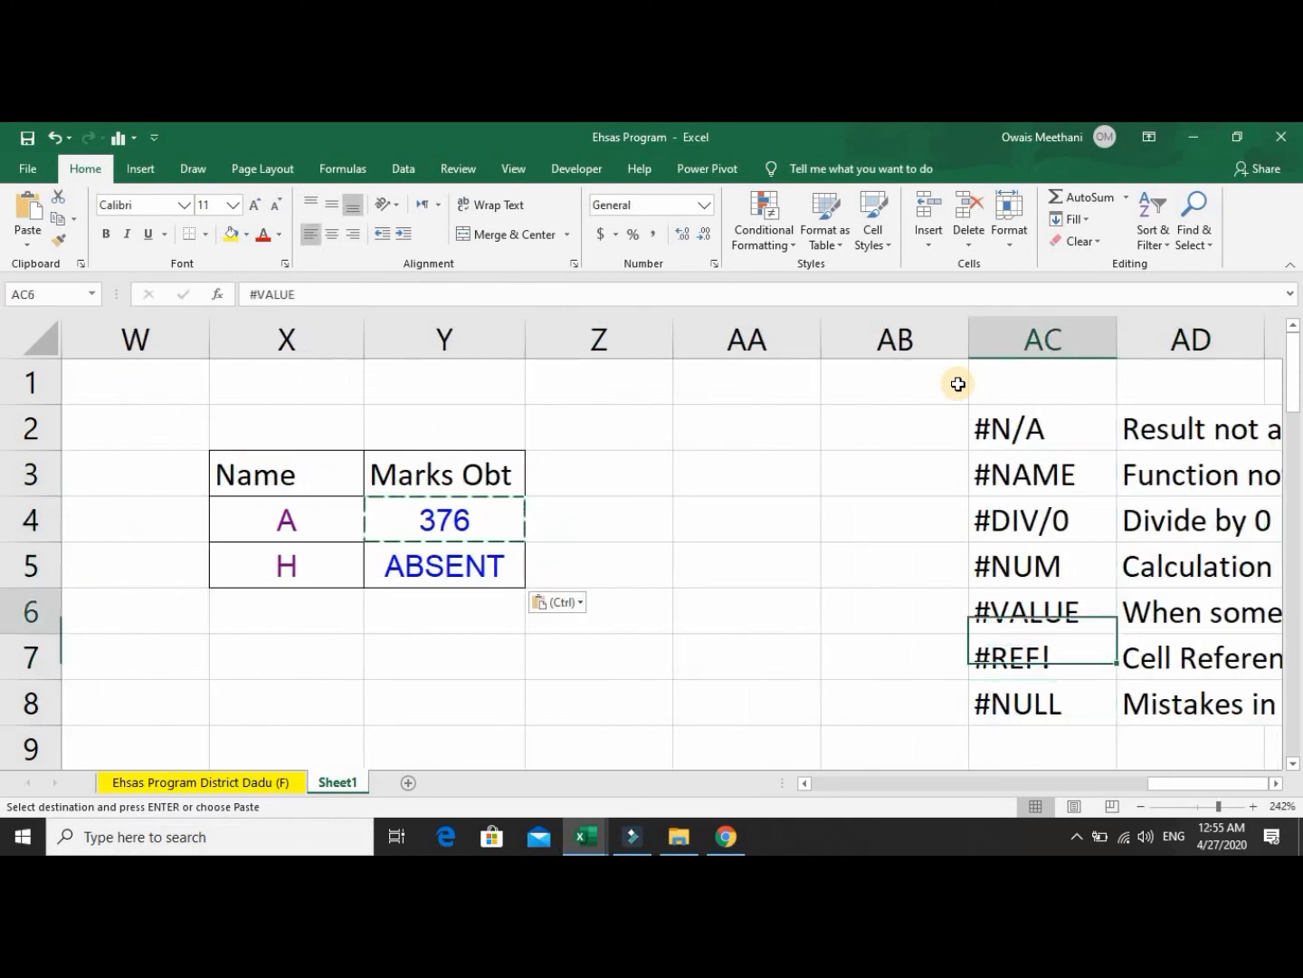
key(Up)
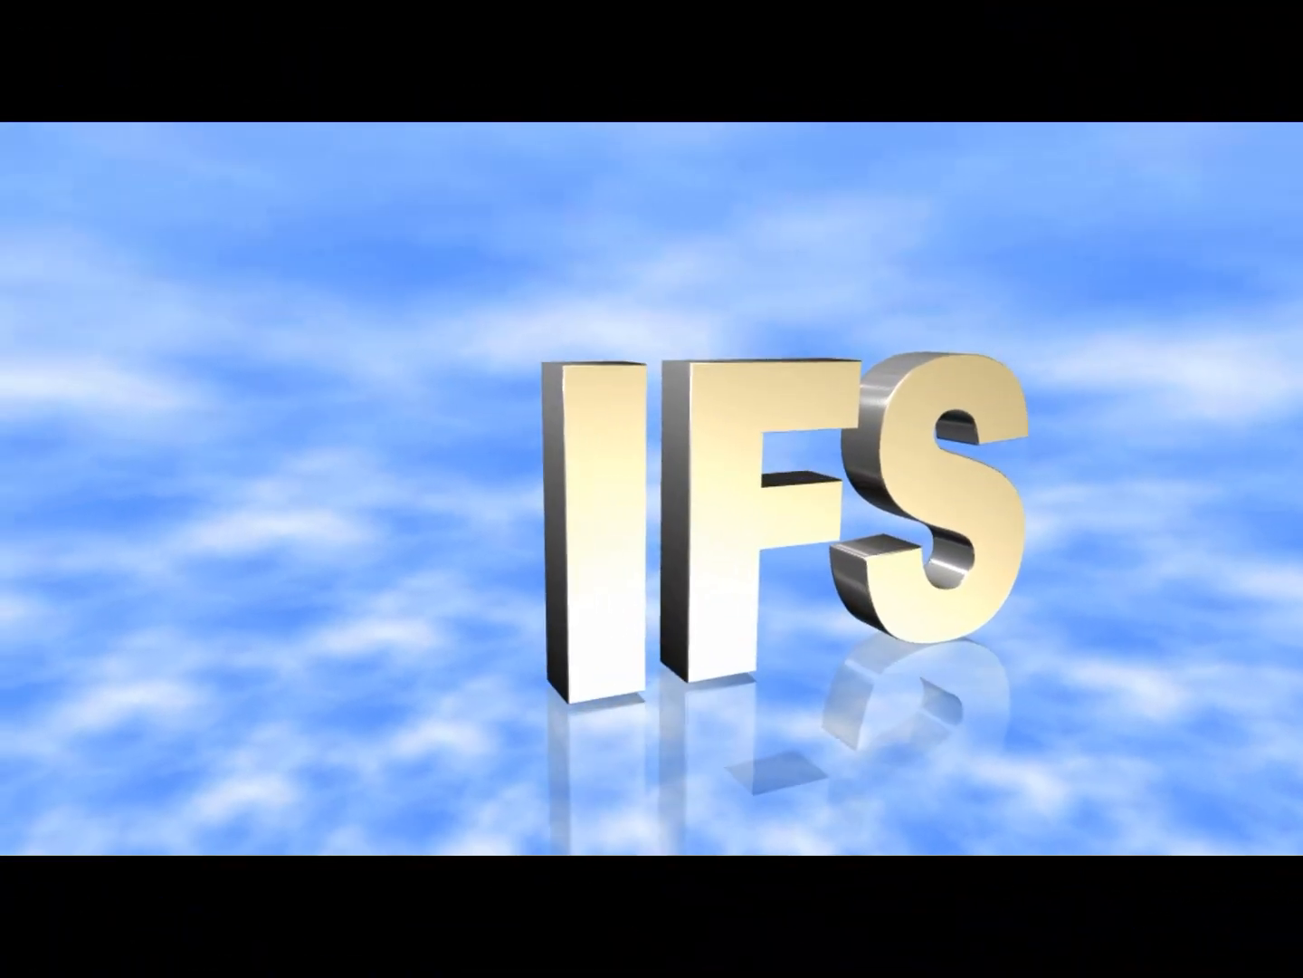
Enter the label IFS in N15 above the percentage and grade scale.
click(678, 517)
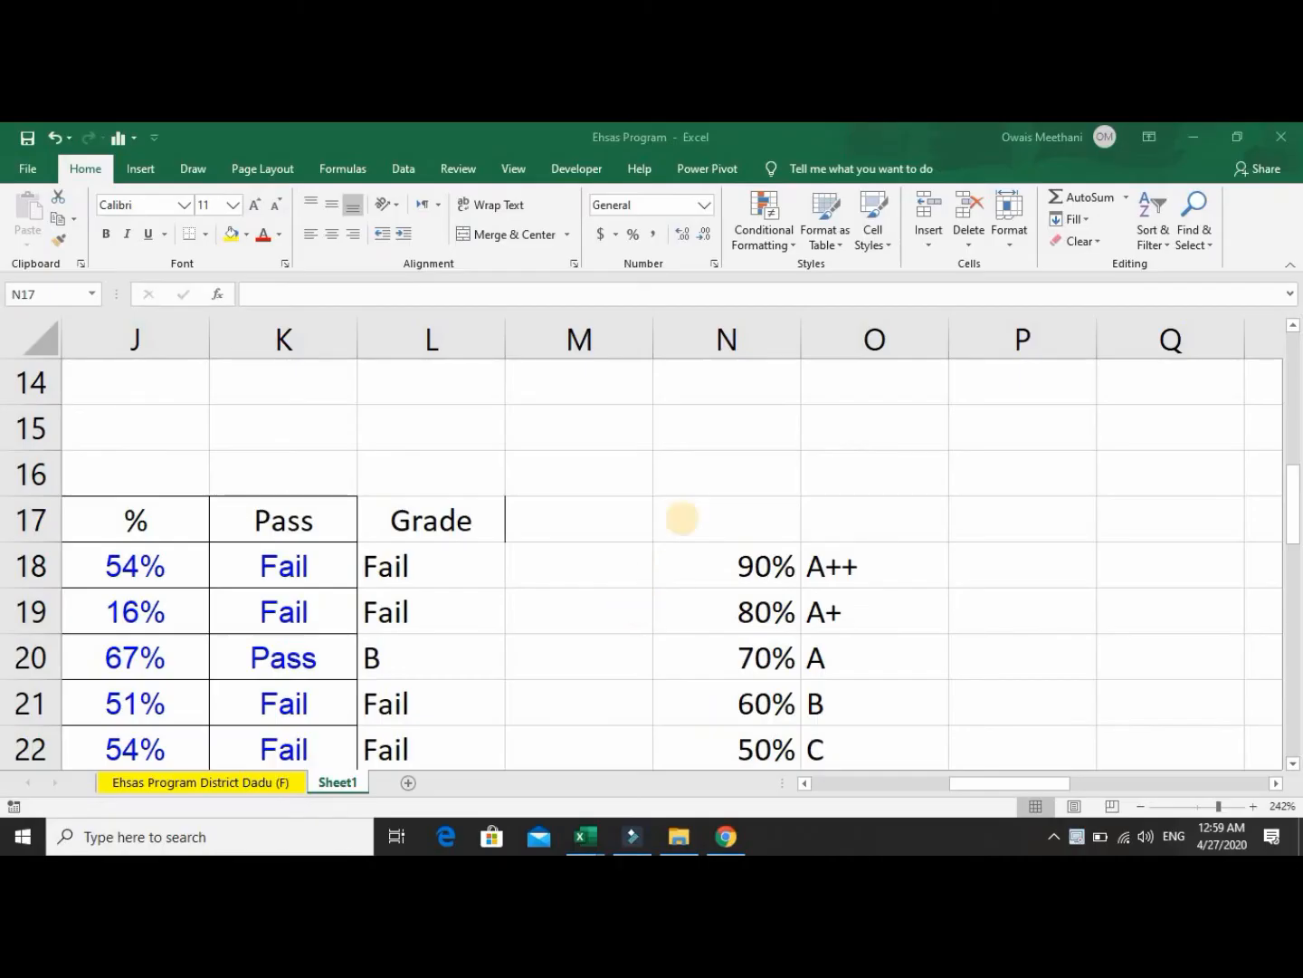
click(702, 427)
text(IFS)
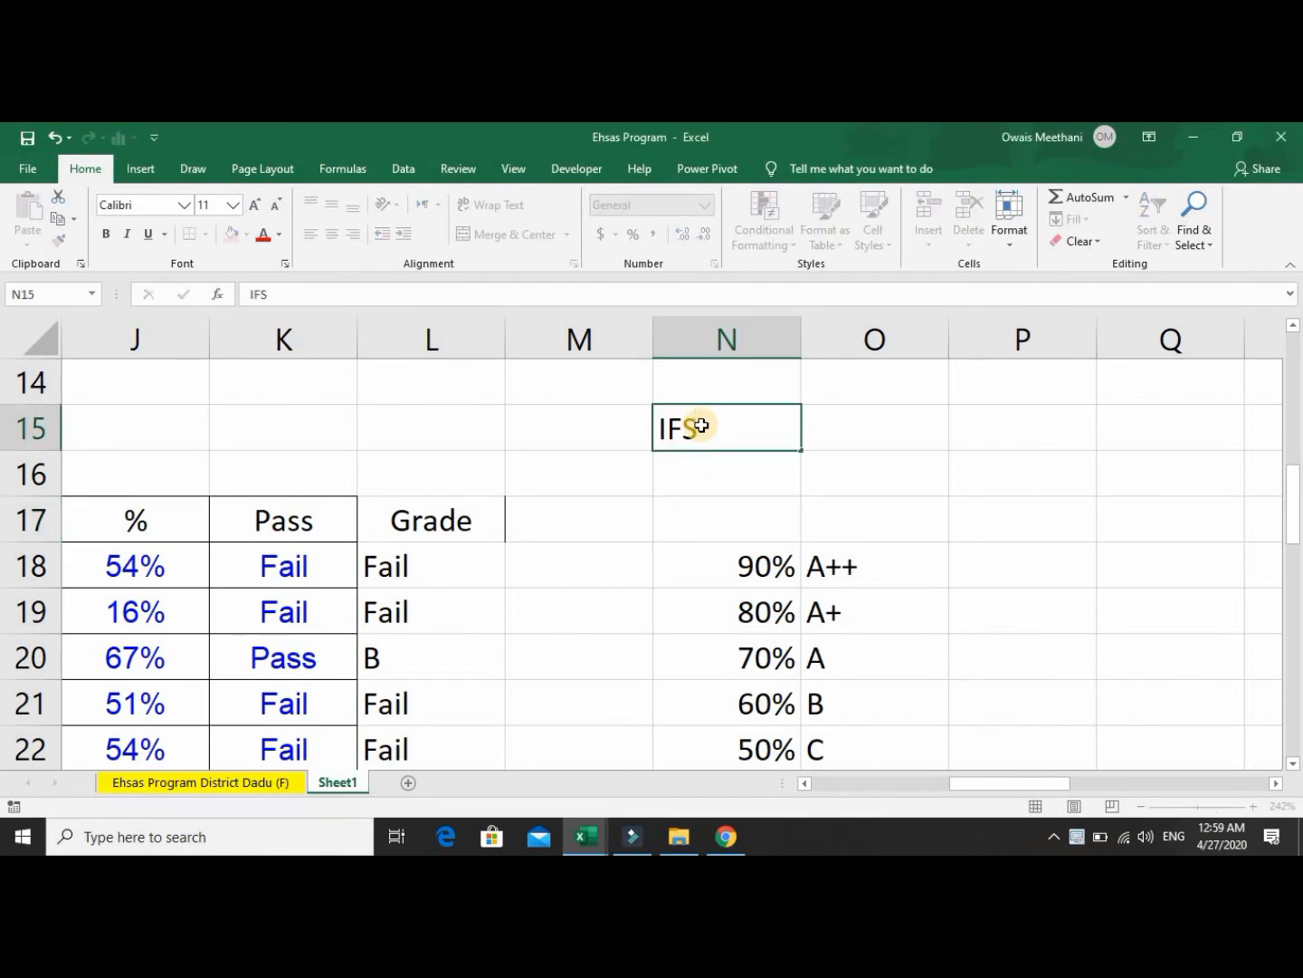
key(Return)
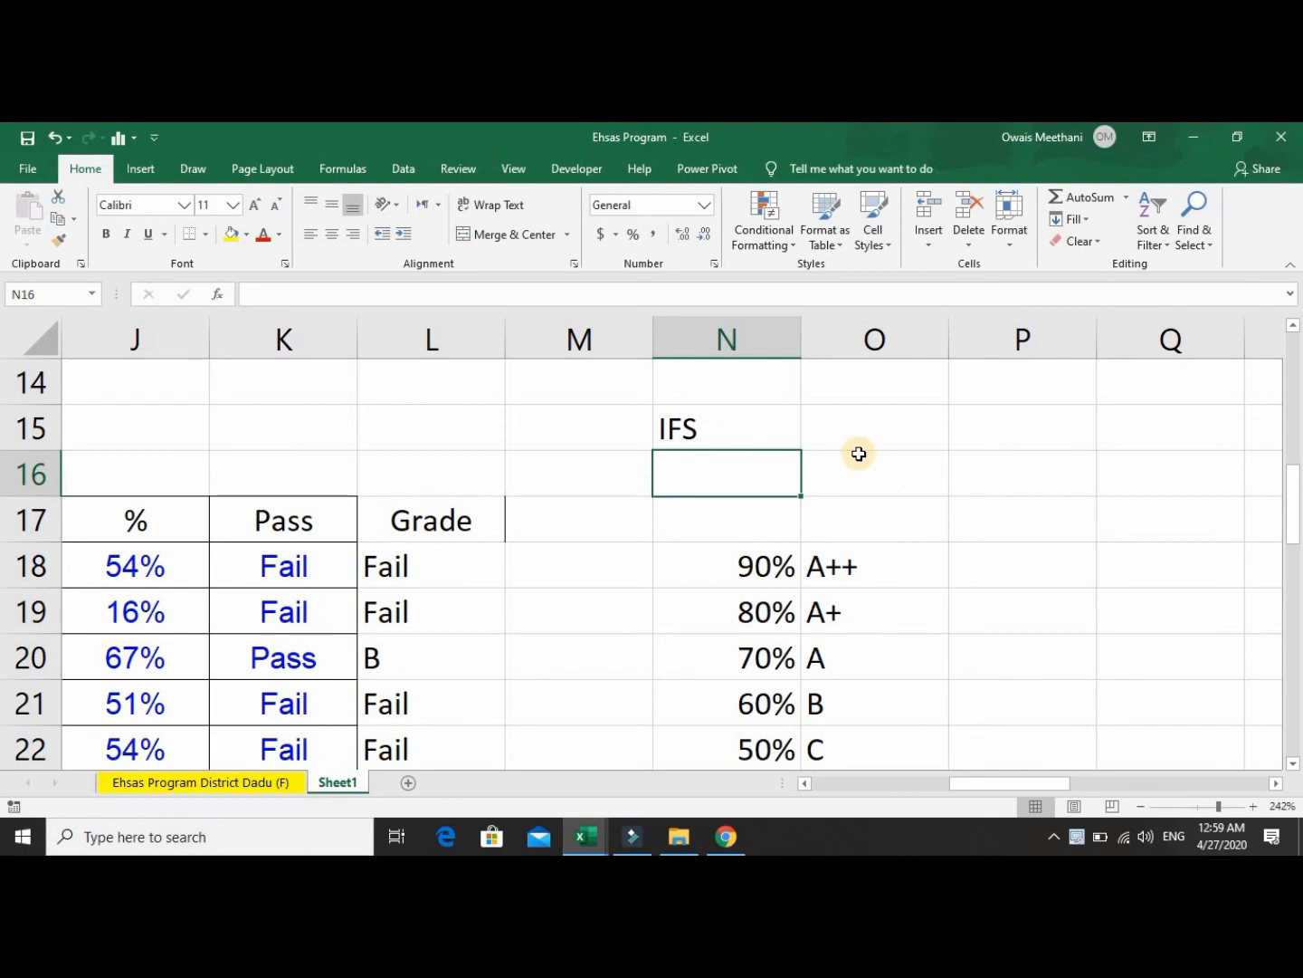
key(Up)
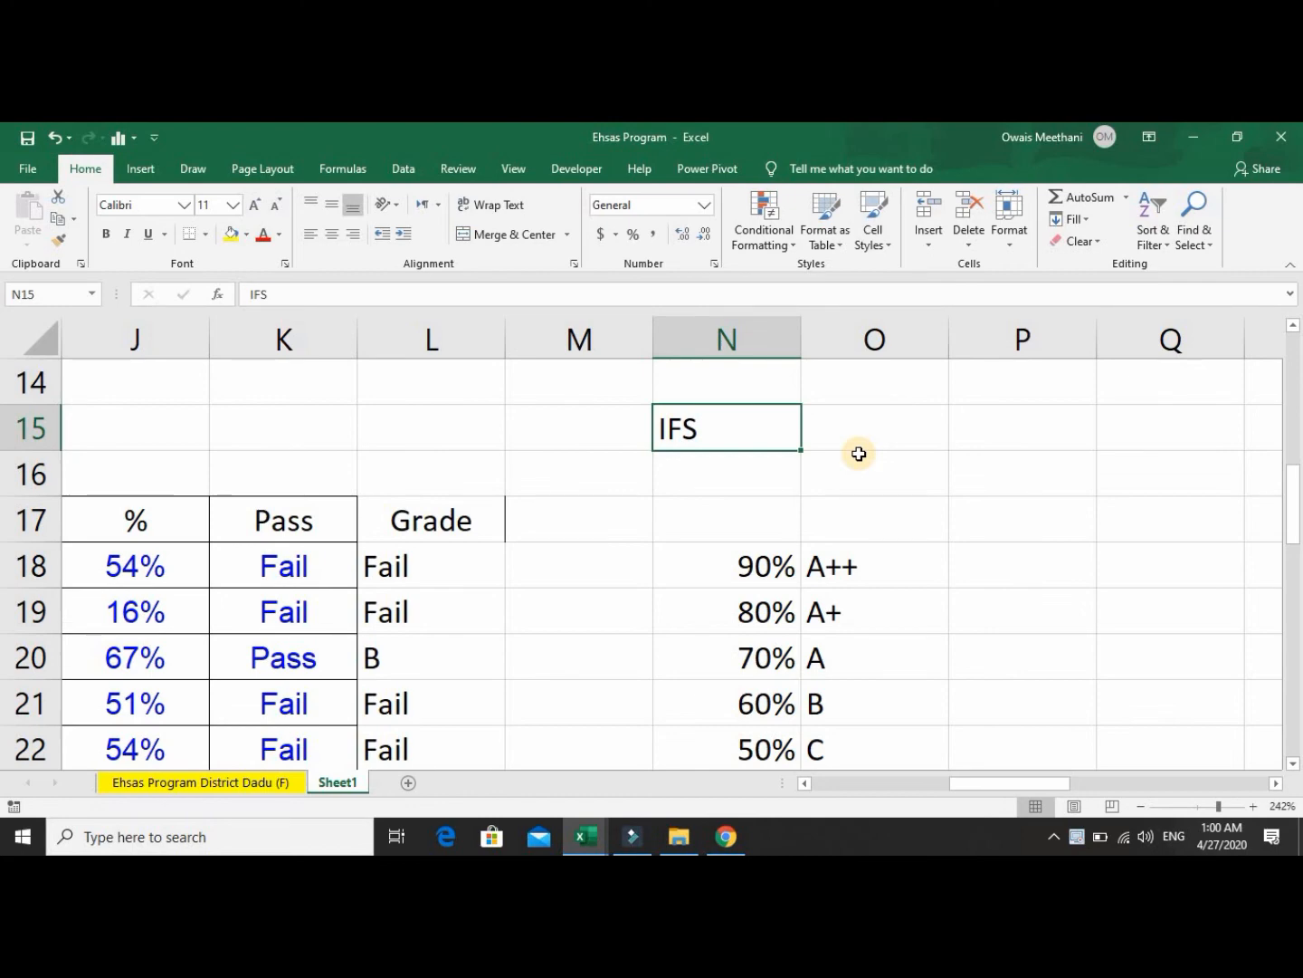
Open the nested IF and AND grade formula in L18 for reading, and return to the IFS label in N15.
key(Left)
key(Left)
key(Down)
key(Down)
key(Down)
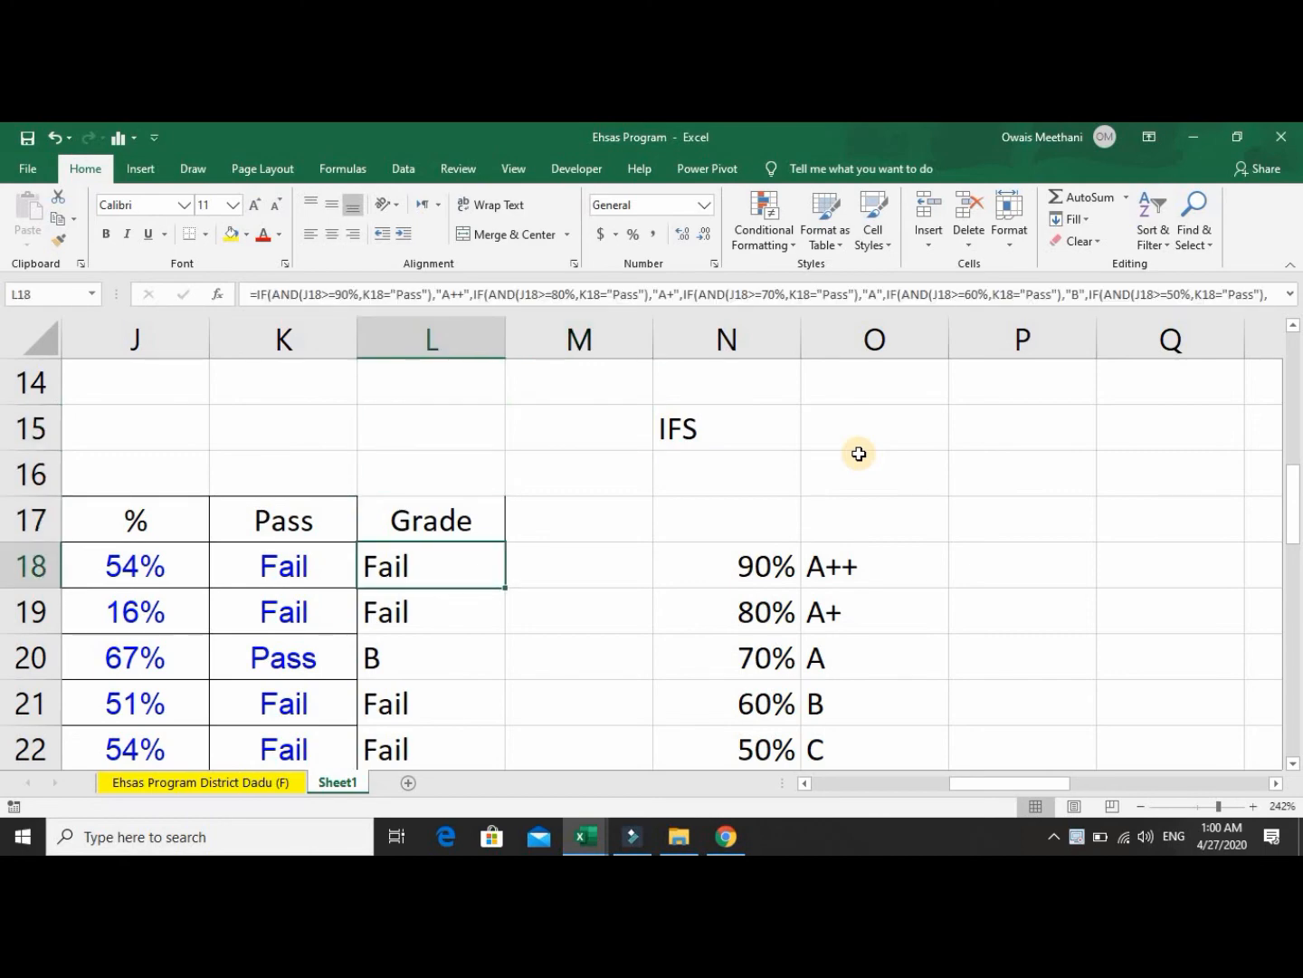
key(F2)
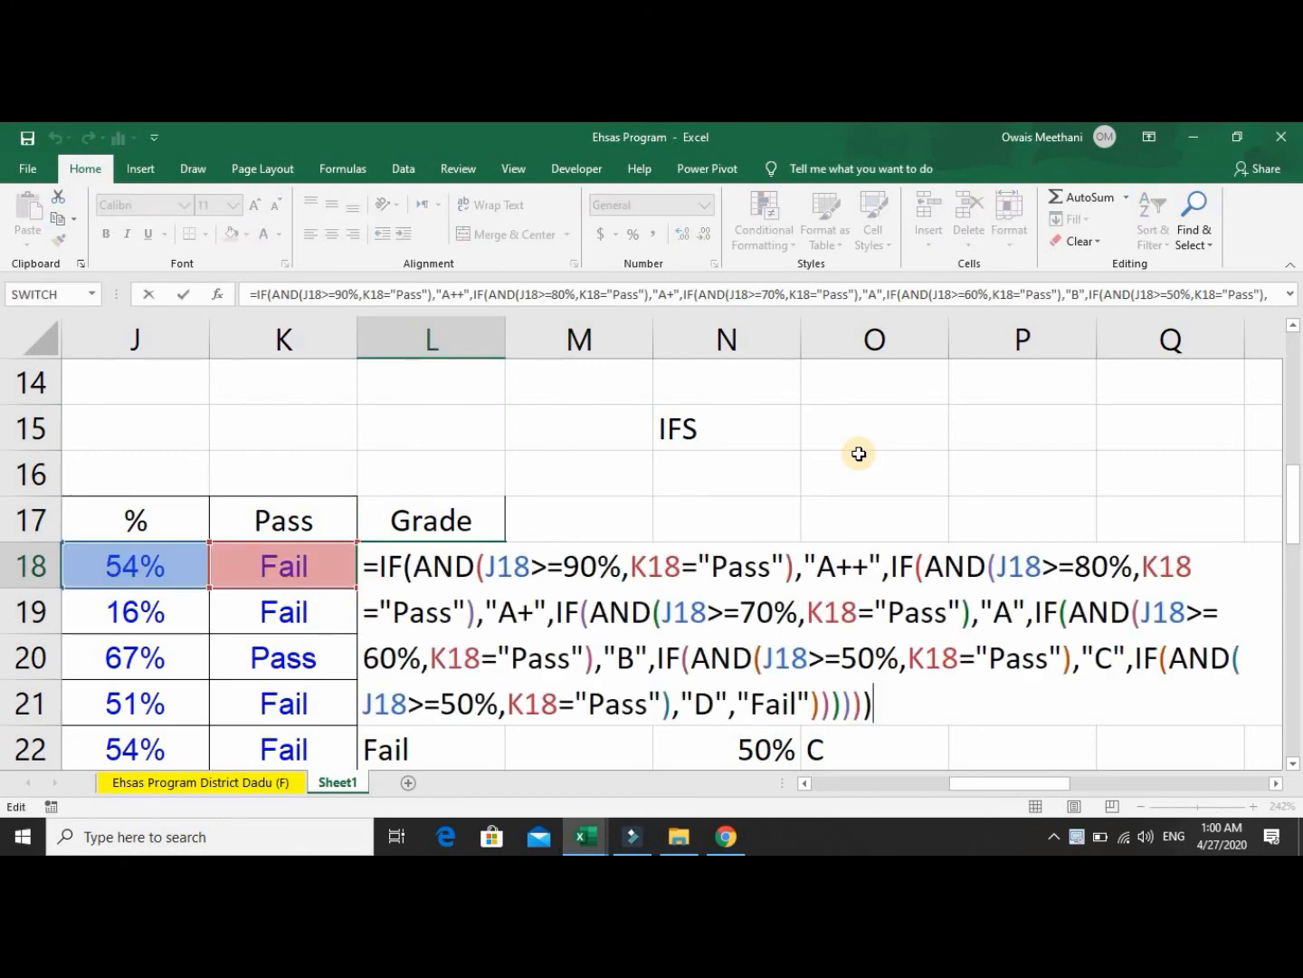
key(Return)
key(Up)
key(Up)
key(Up)
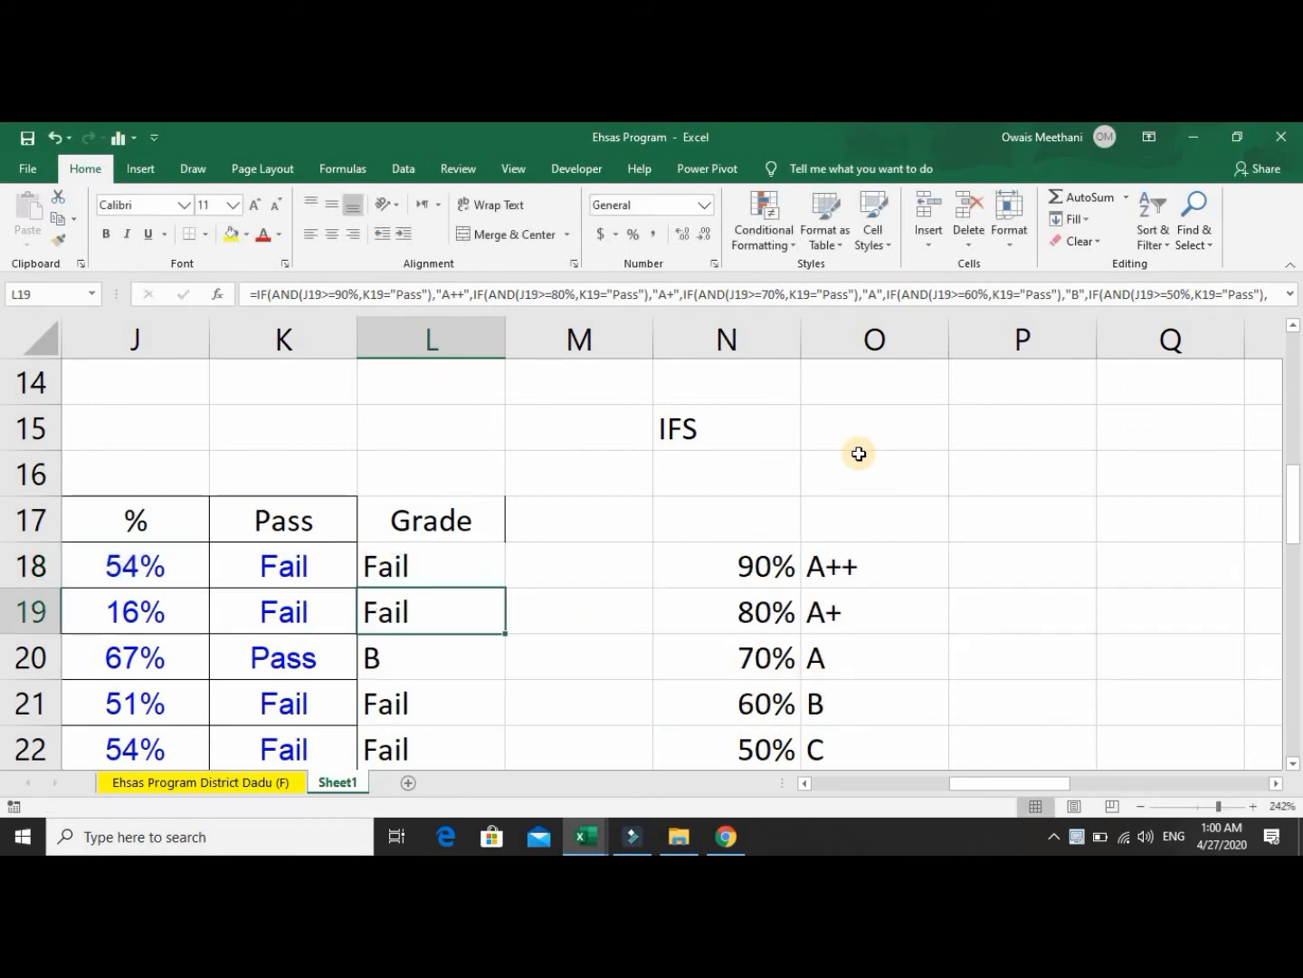
key(Up)
key(Right)
key(Right)
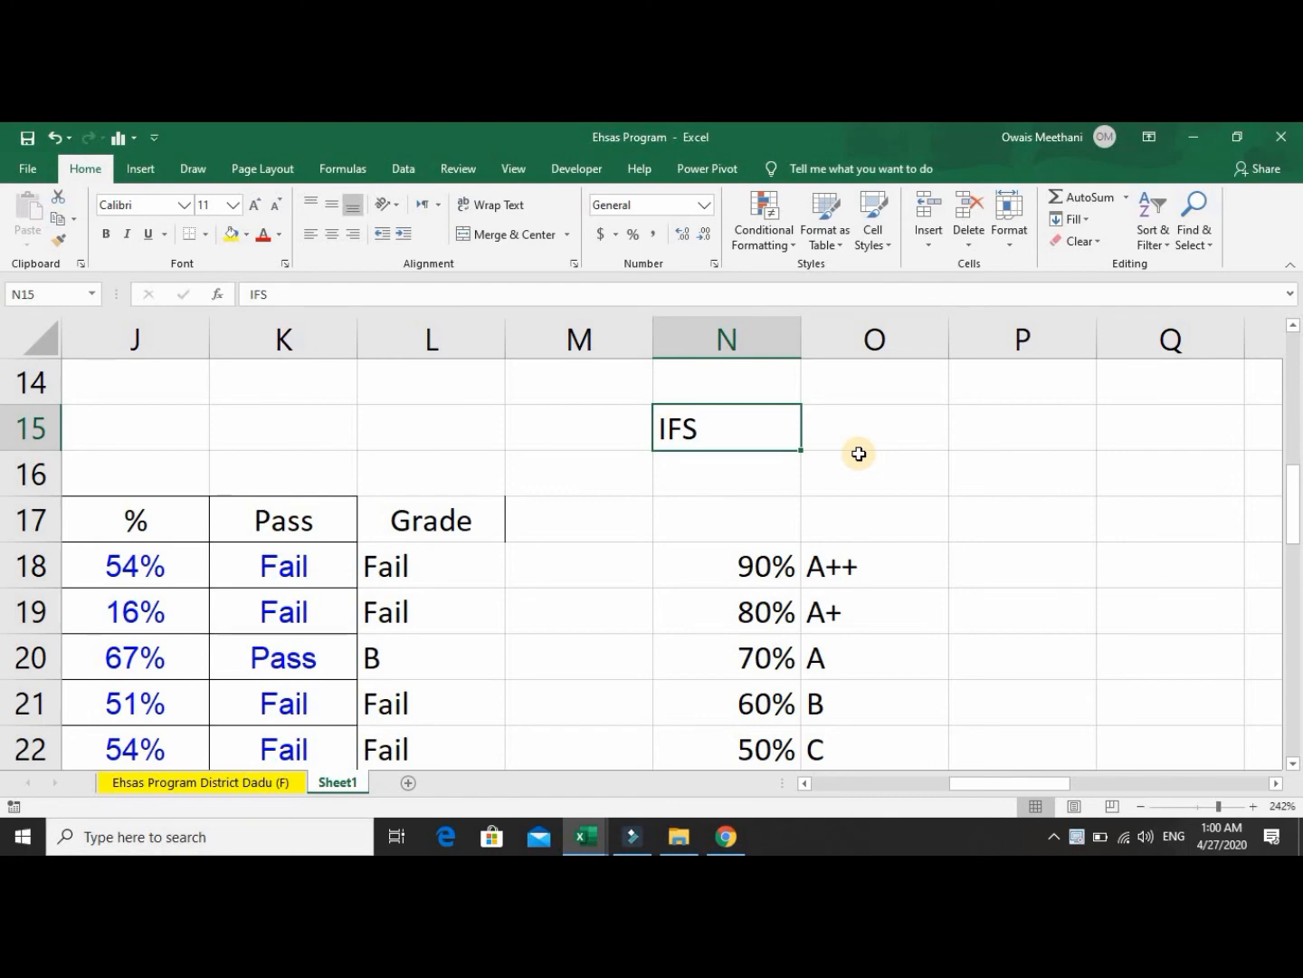
Copy the Grade header from L17 into M17 to head a new column.
key(Down)
key(Down)
key(Down)
key(Left)
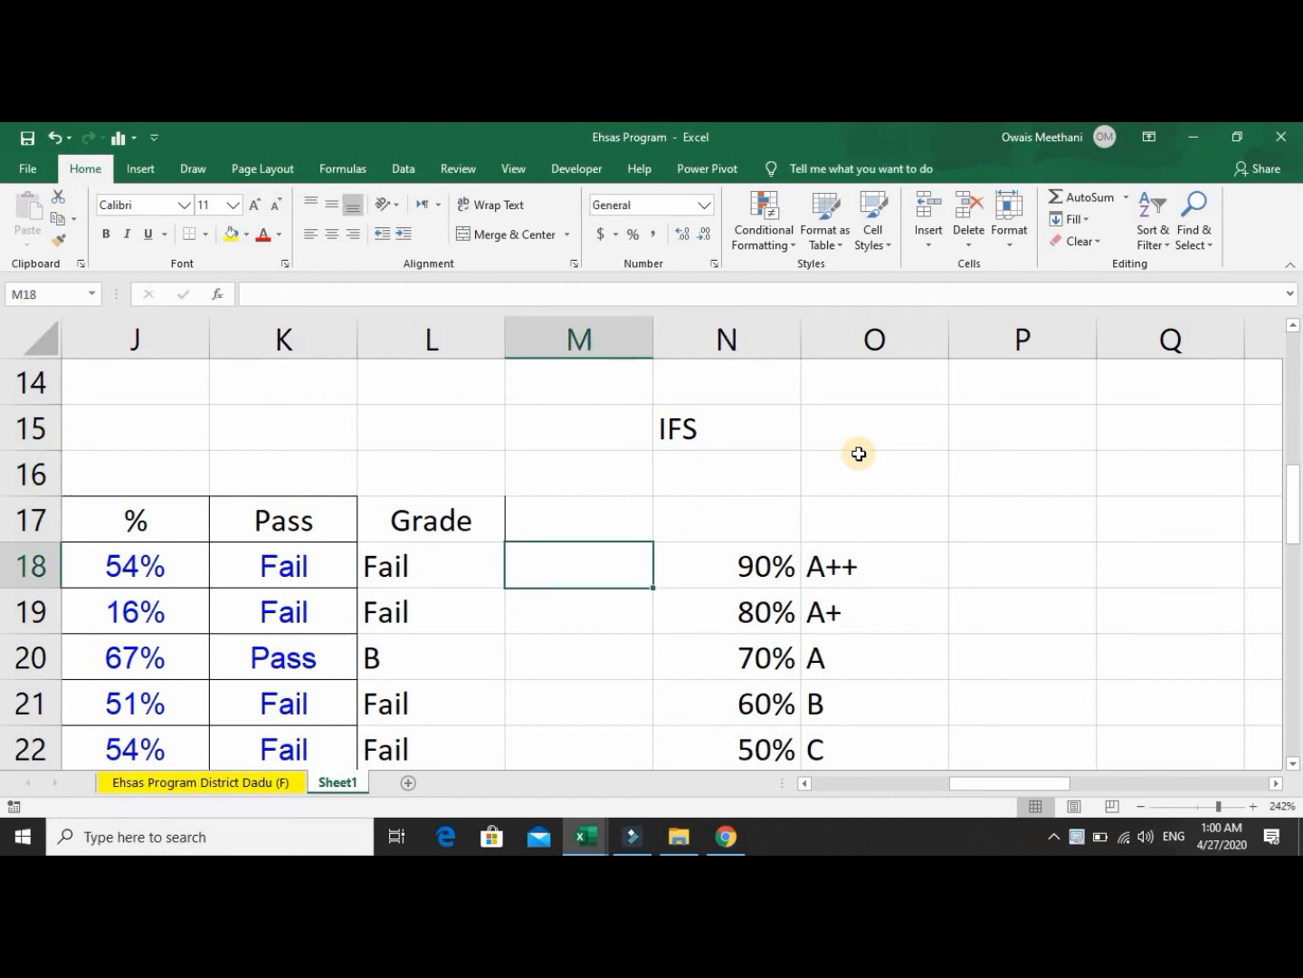
key(Up)
key(Left)
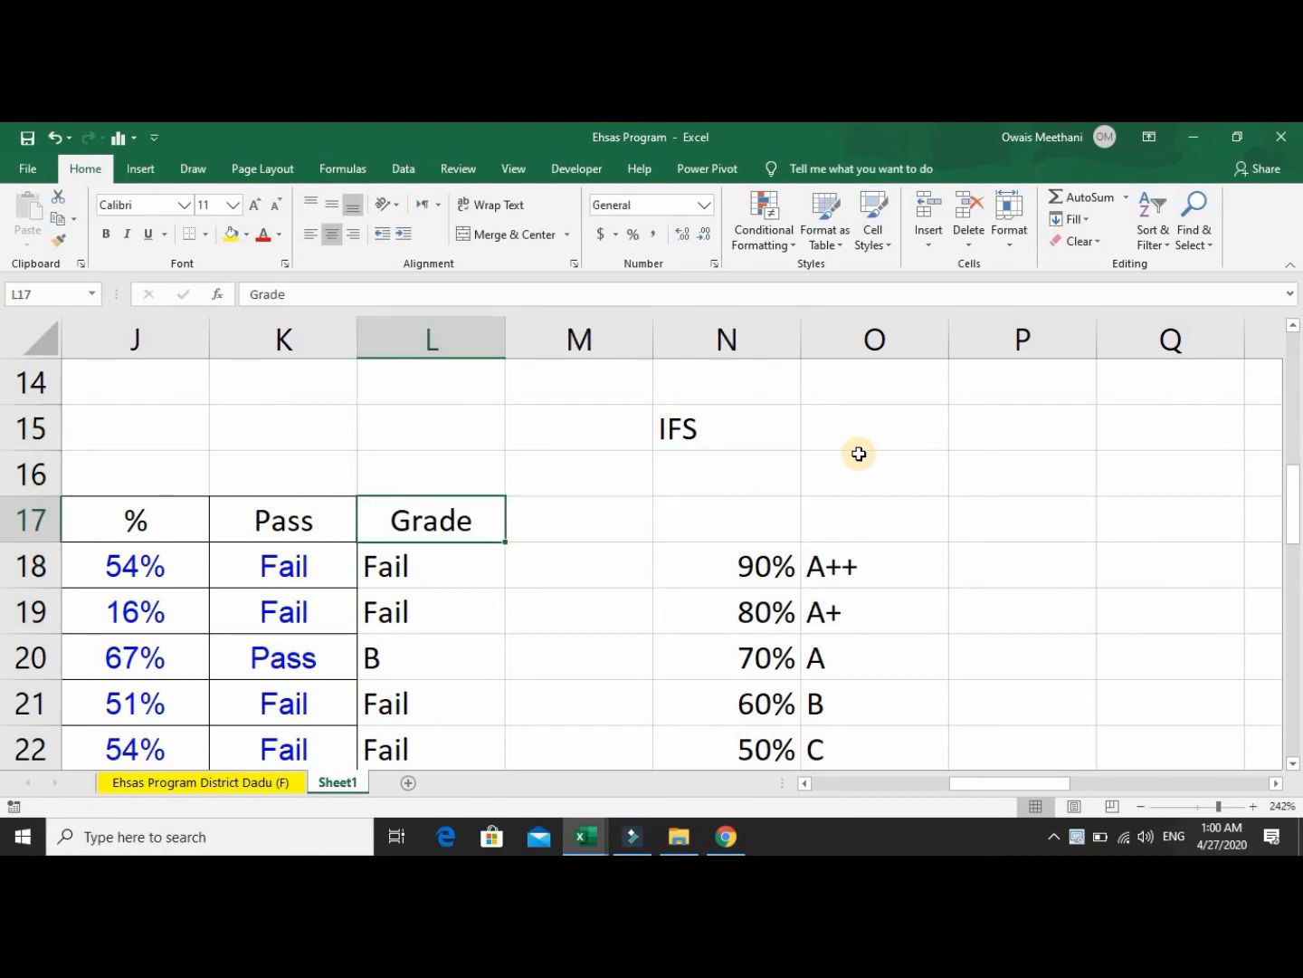
key(ctrl+c)
key(Right)
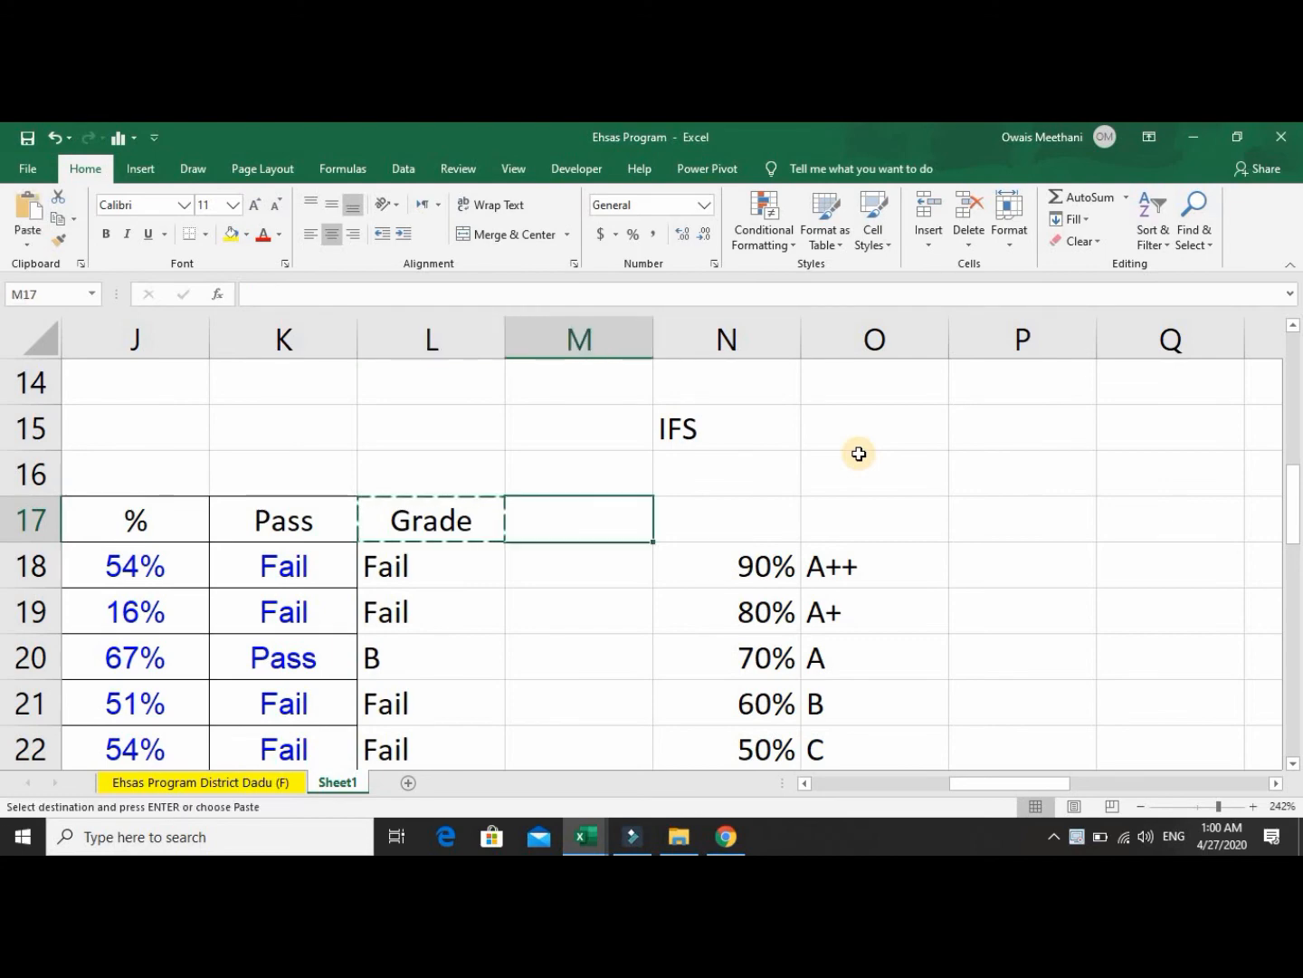
key(ctrl+v)
key(Down)
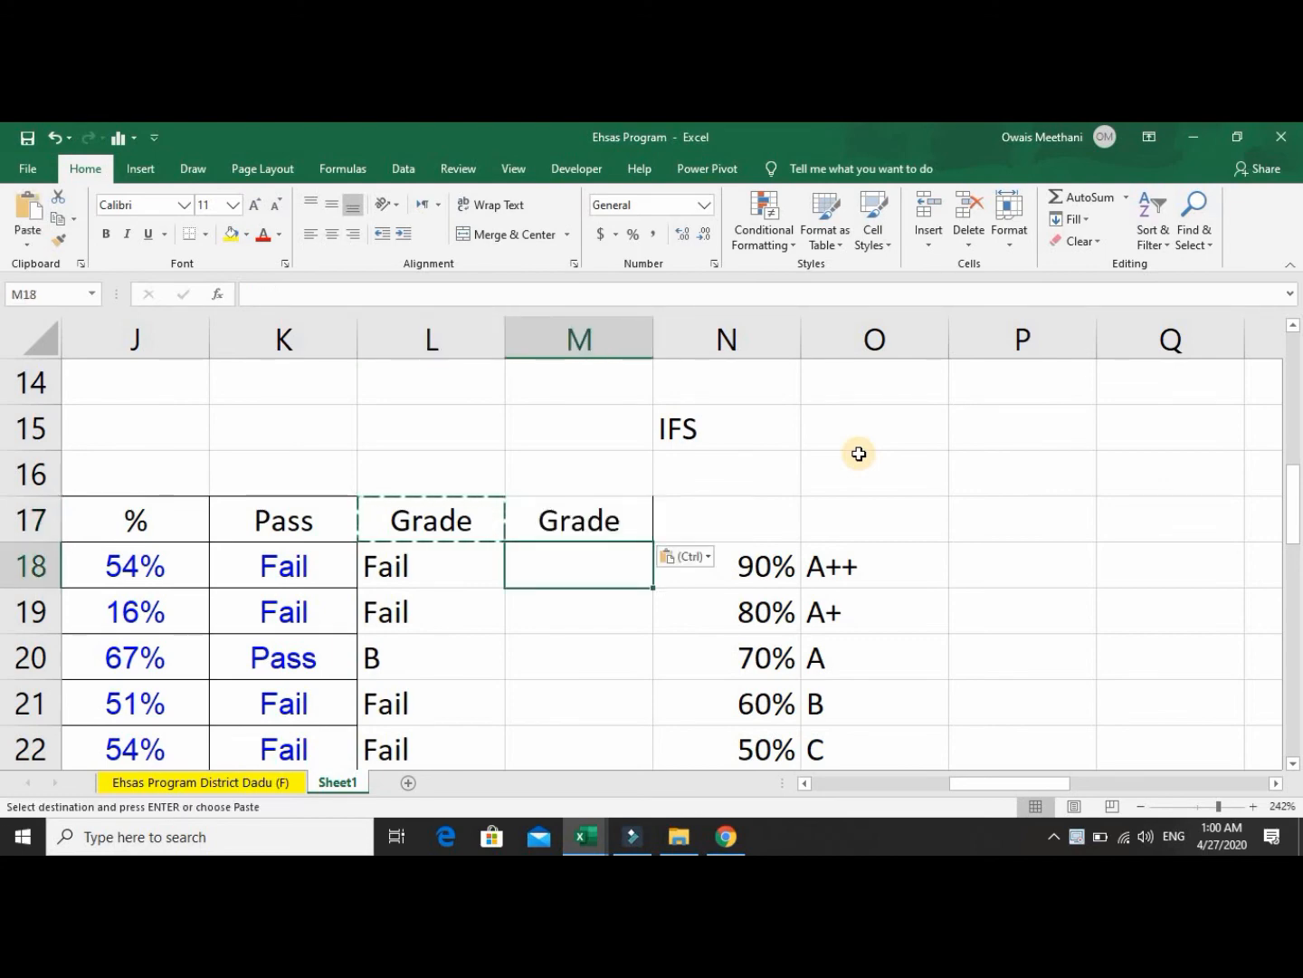
key(Escape)
Start an IFS formula in M18 whose first test is an AND with the condition K18="Pass".
text(=)
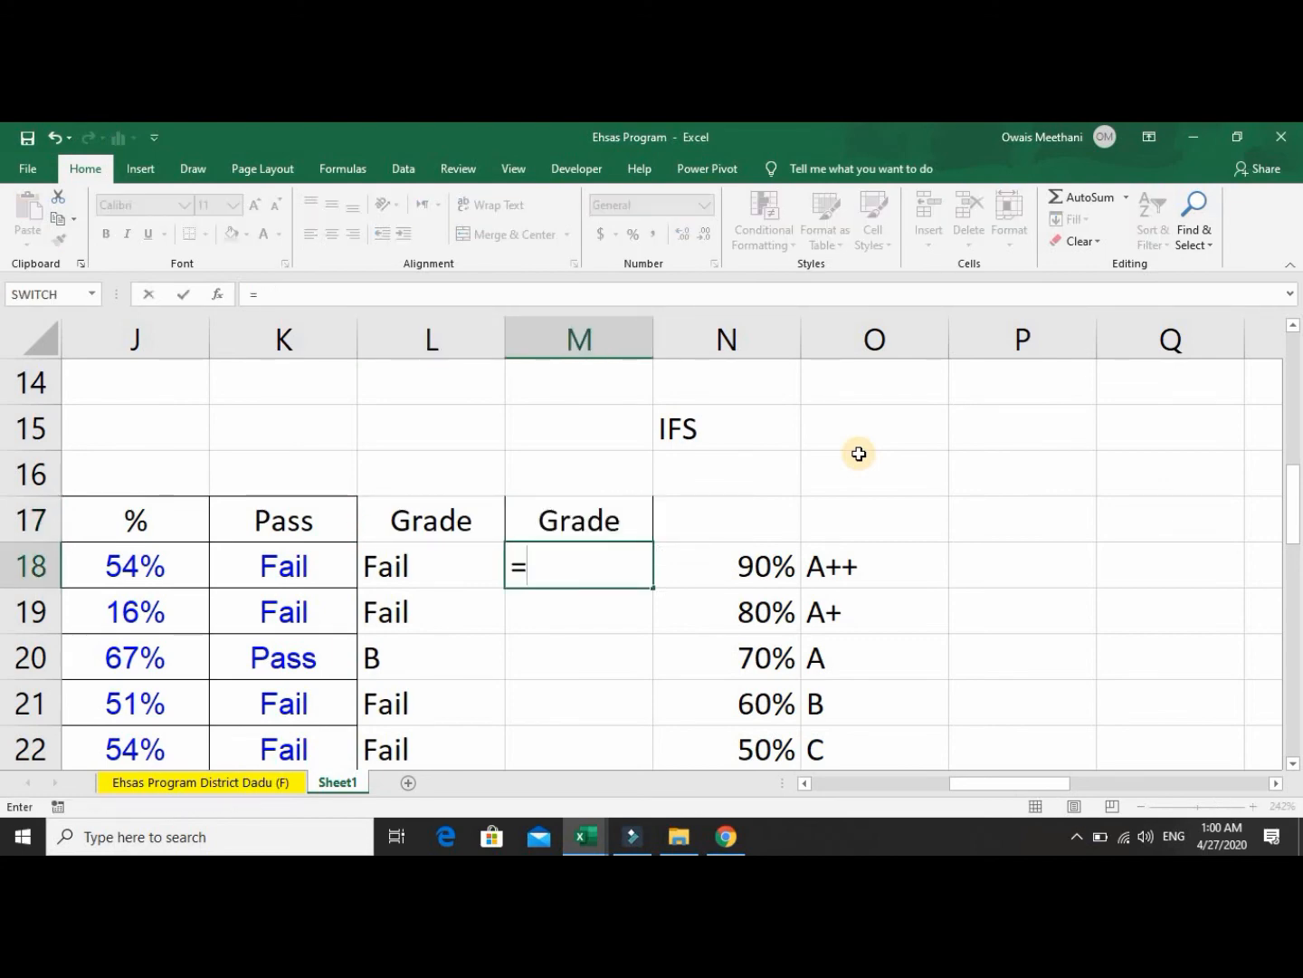
text(IFS()
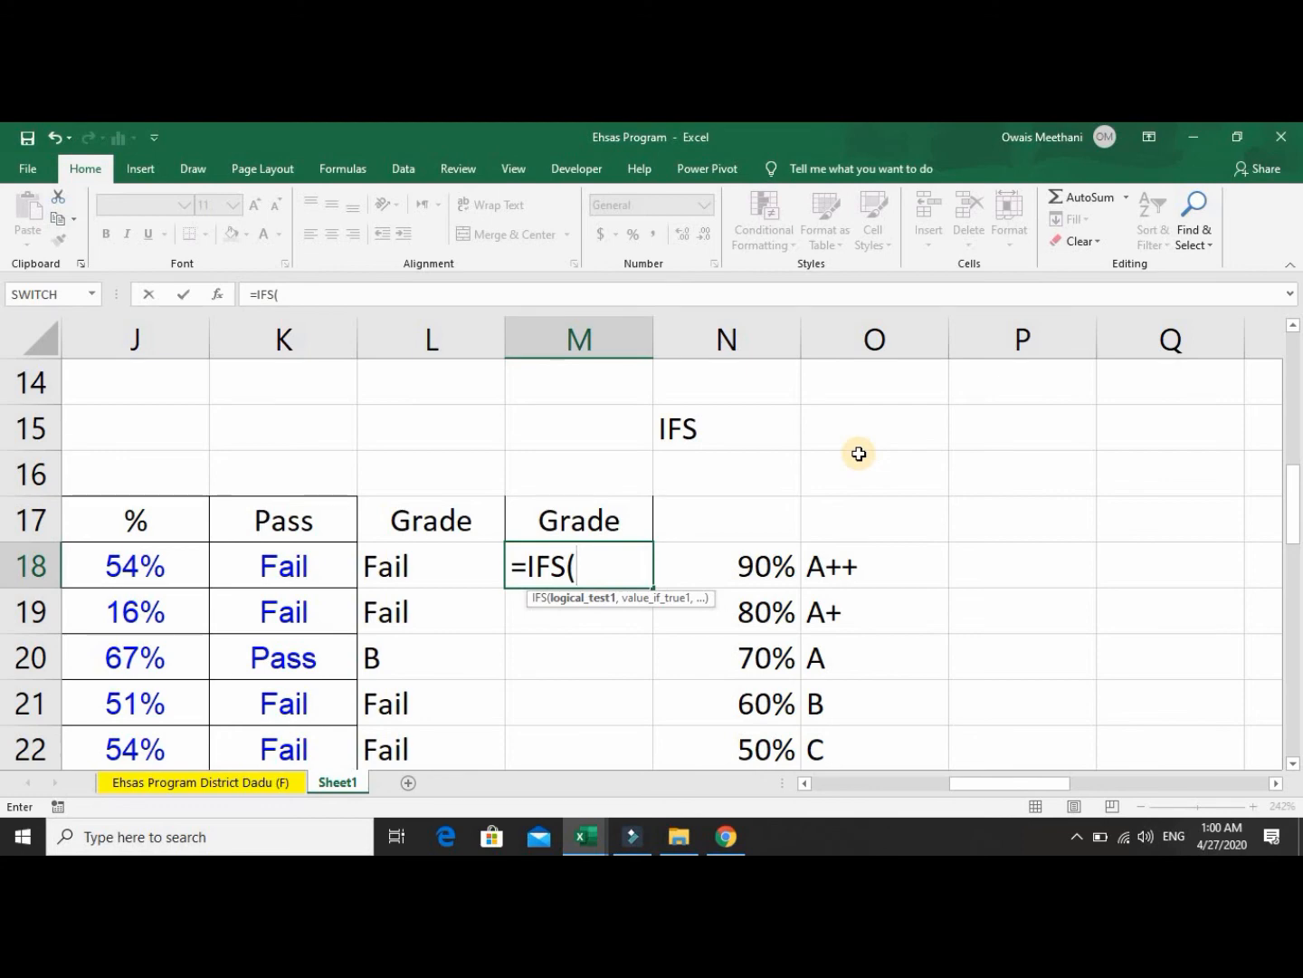
text(AND)
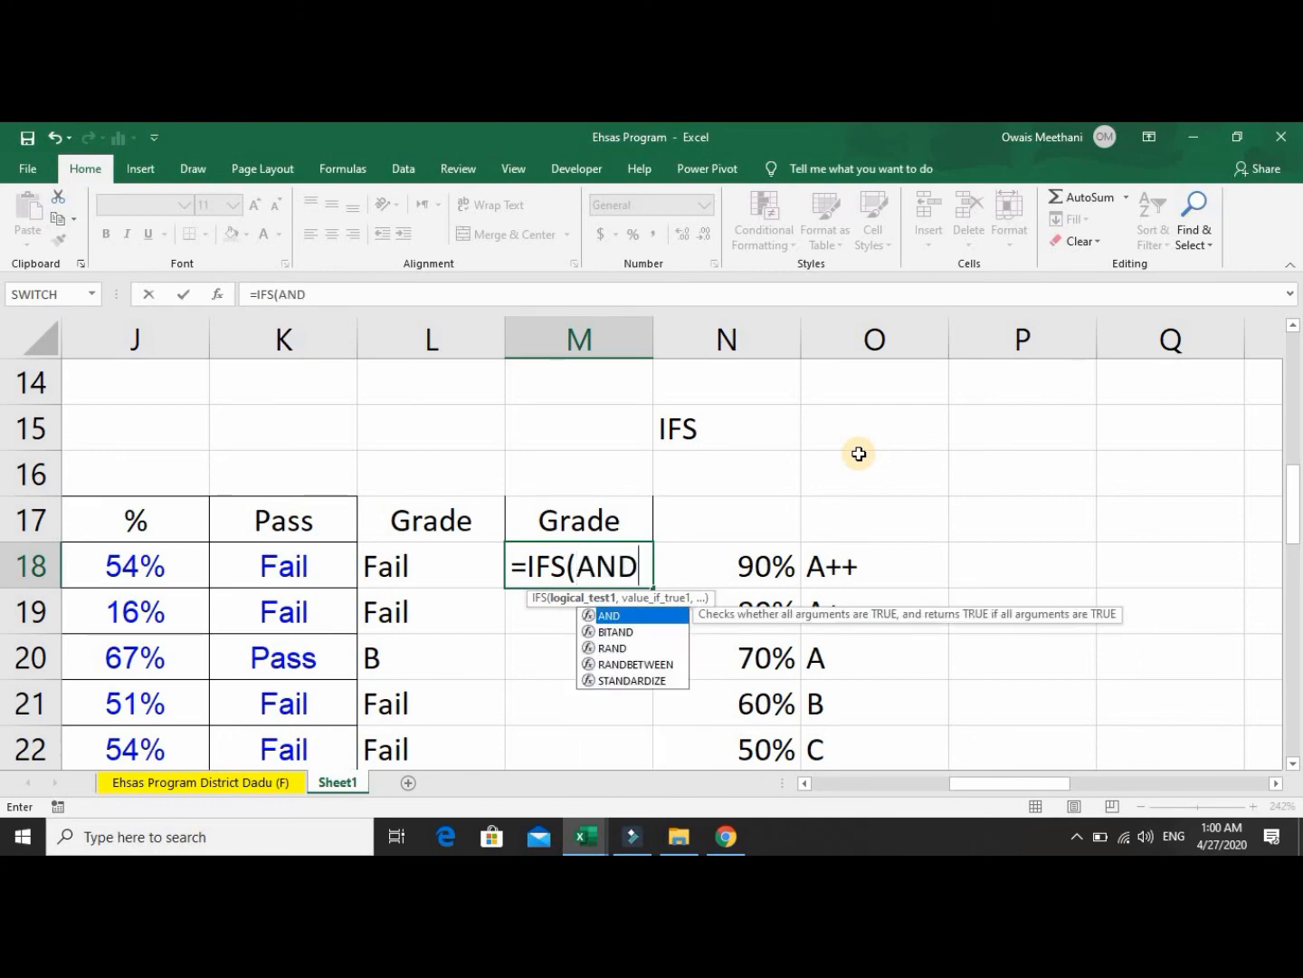
text(()
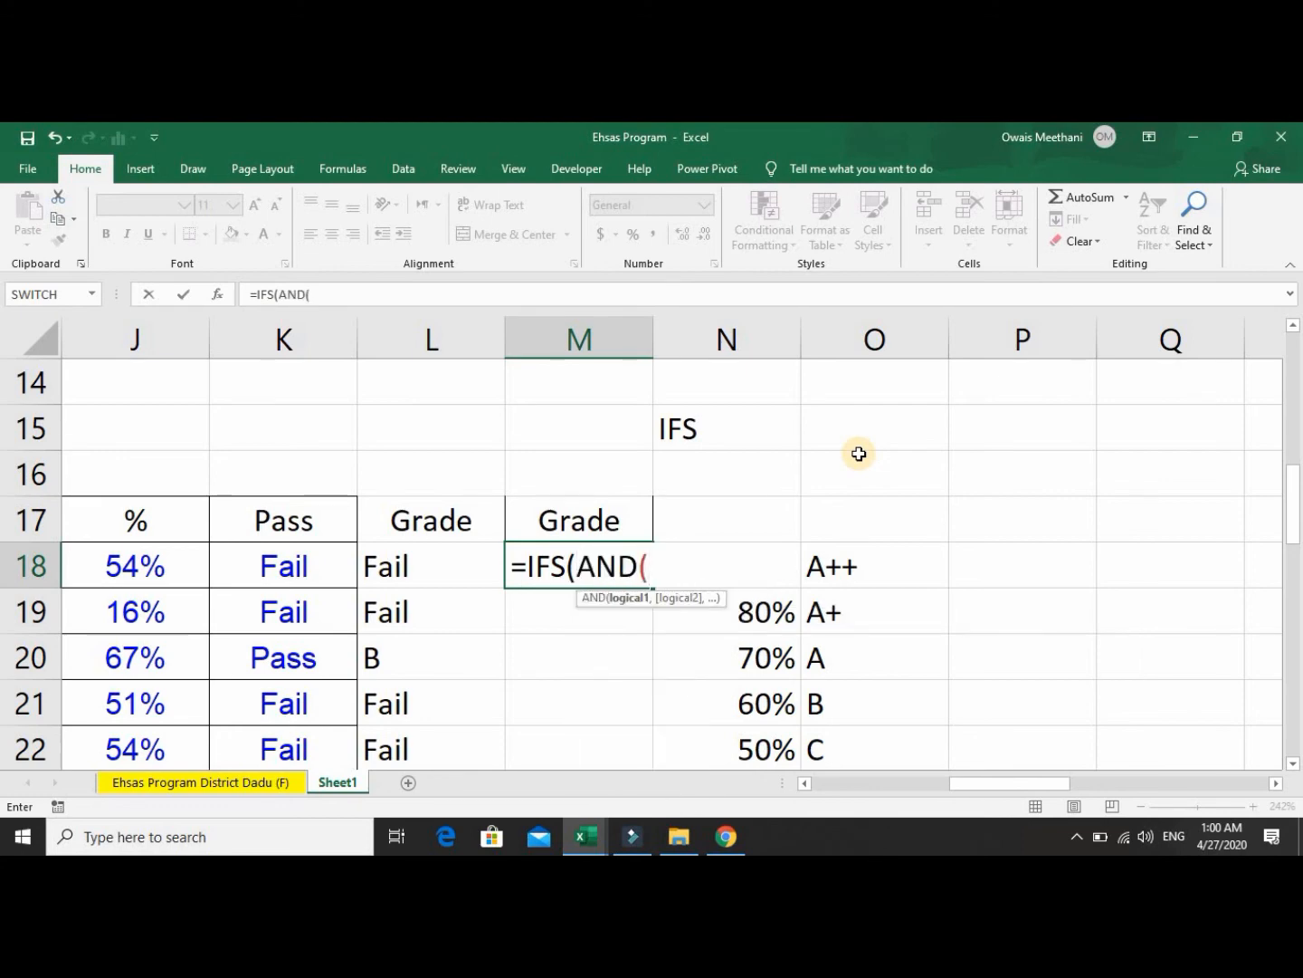
key(Left)
key(Left)
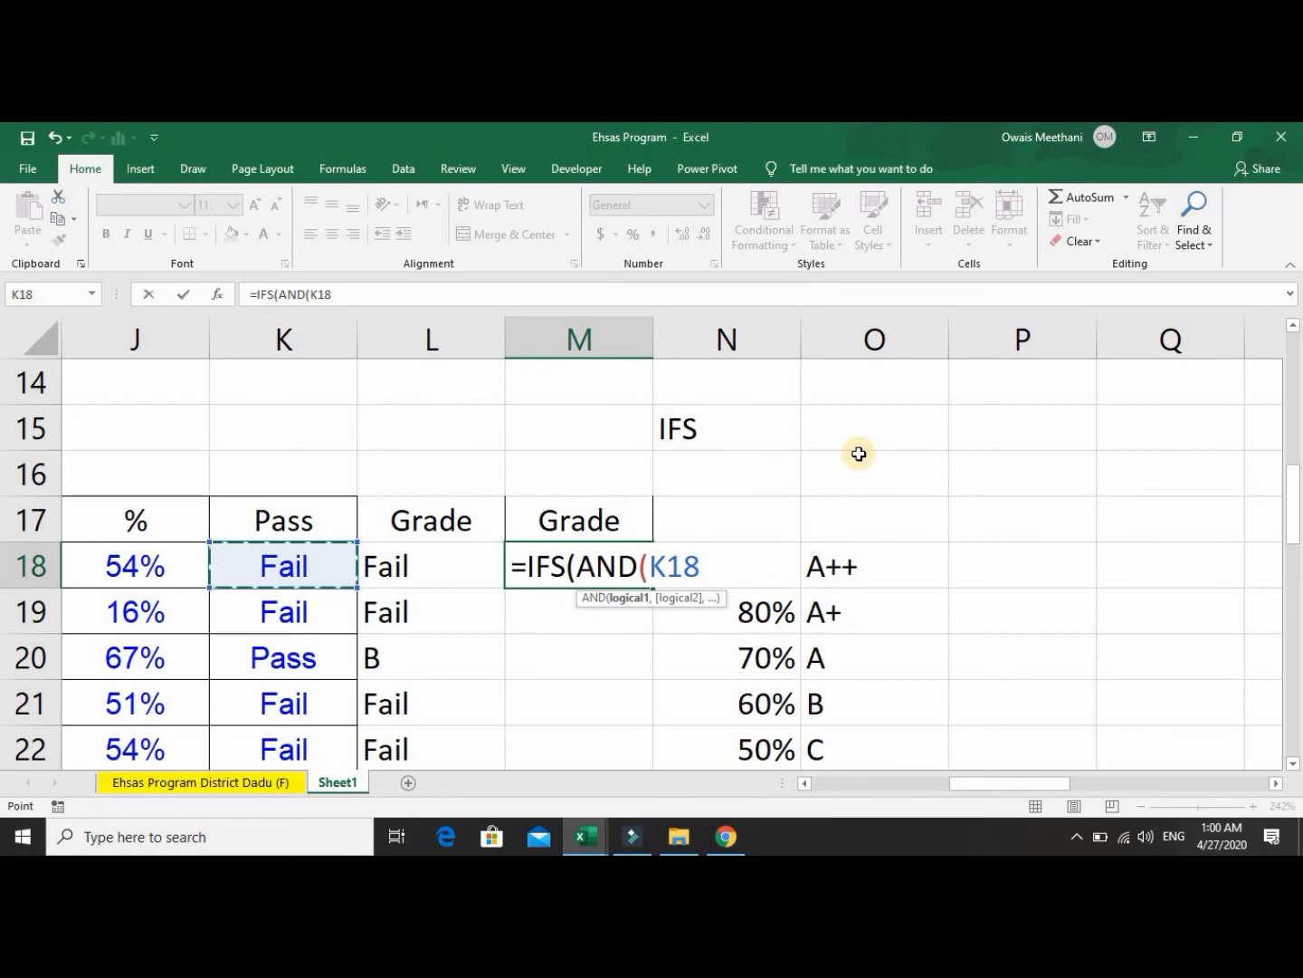
text(=)
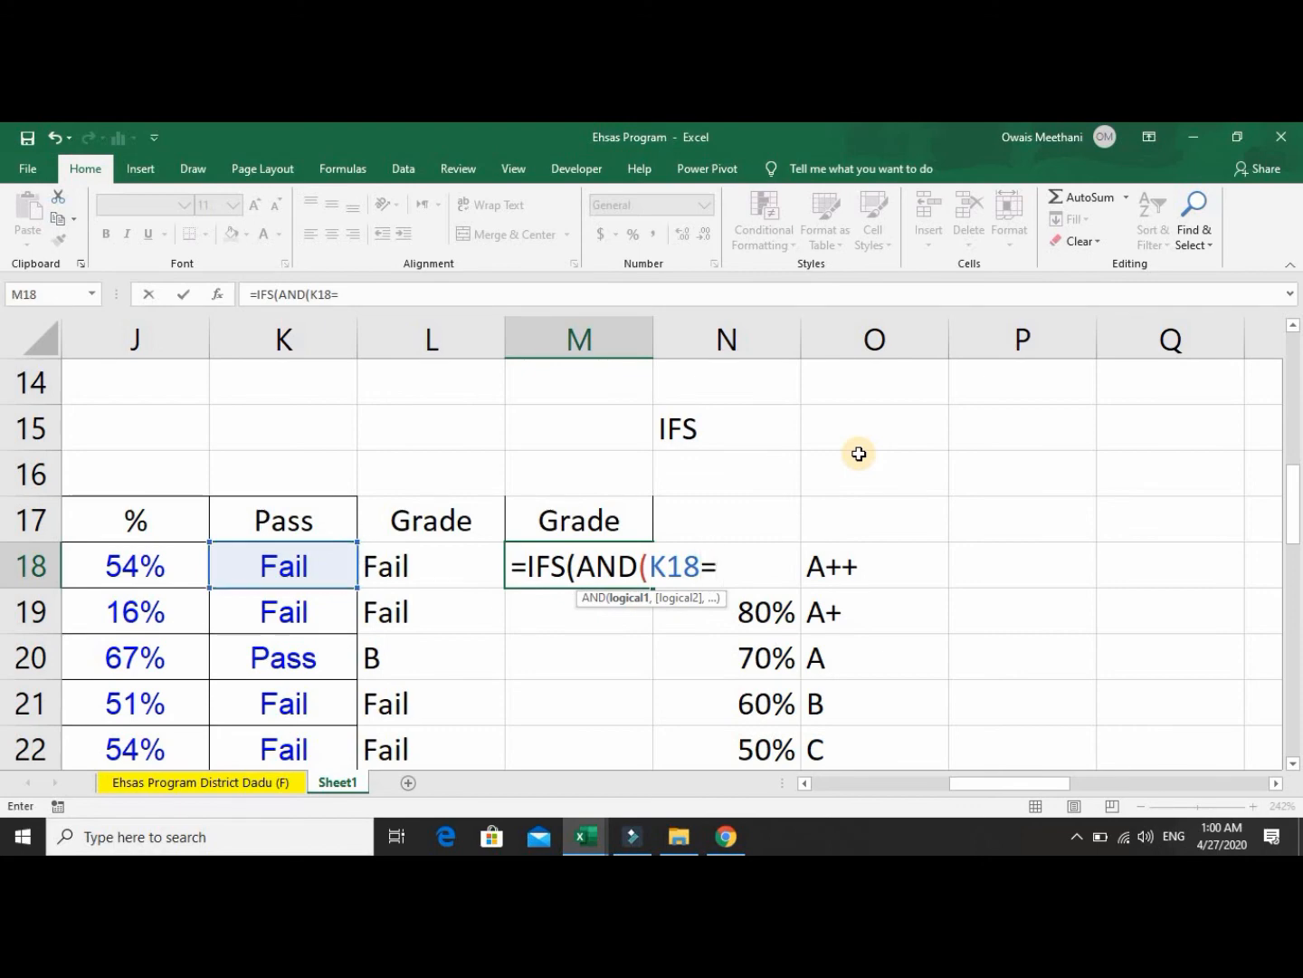
text("Pass)
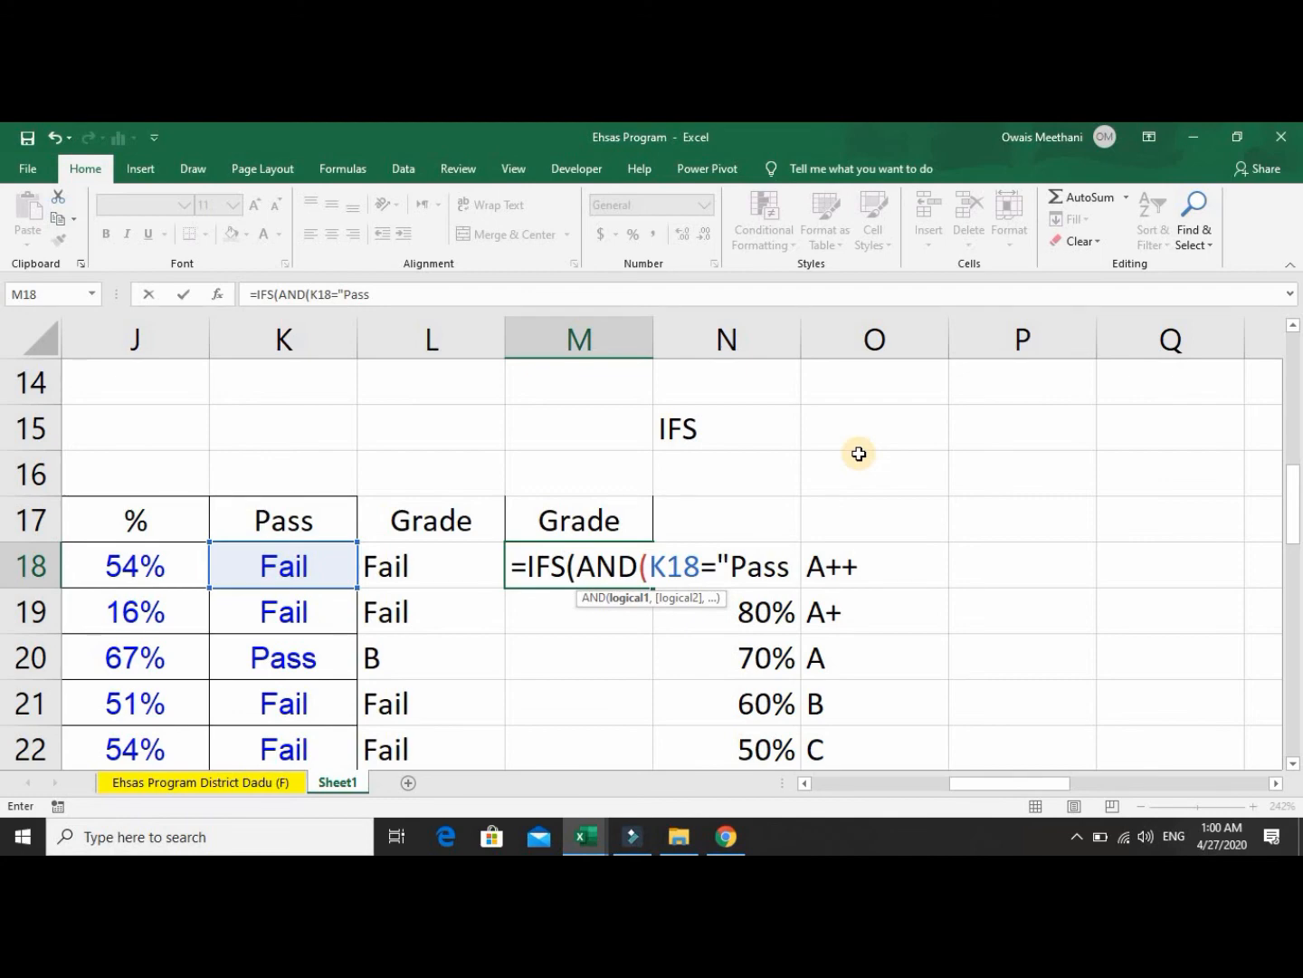
text(",)
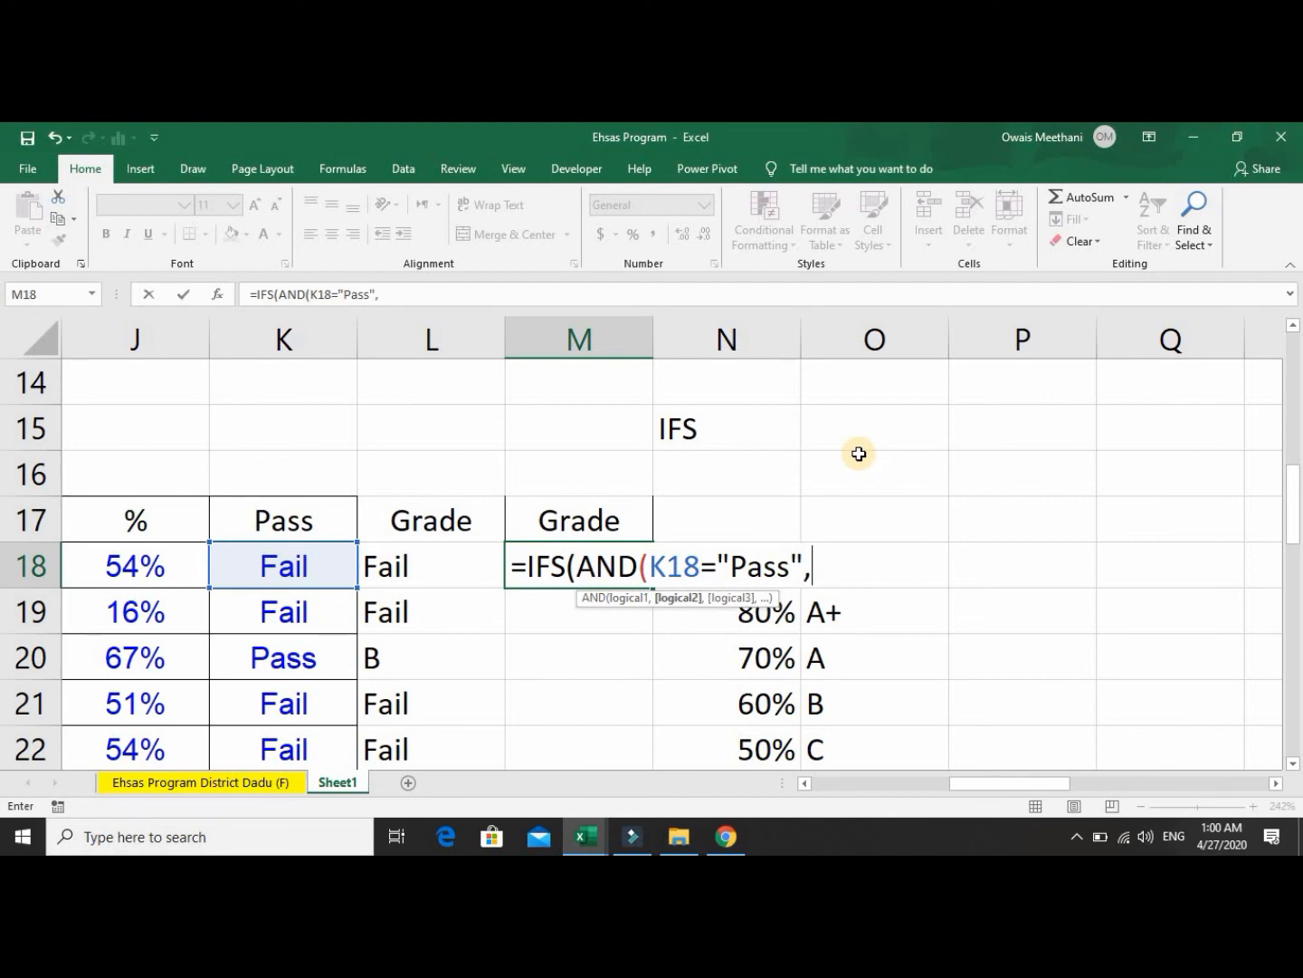
Complete the first IFS test in M18 with J18>=90% and give it the result "A++".
key(Left)
key(Left)
key(Left)
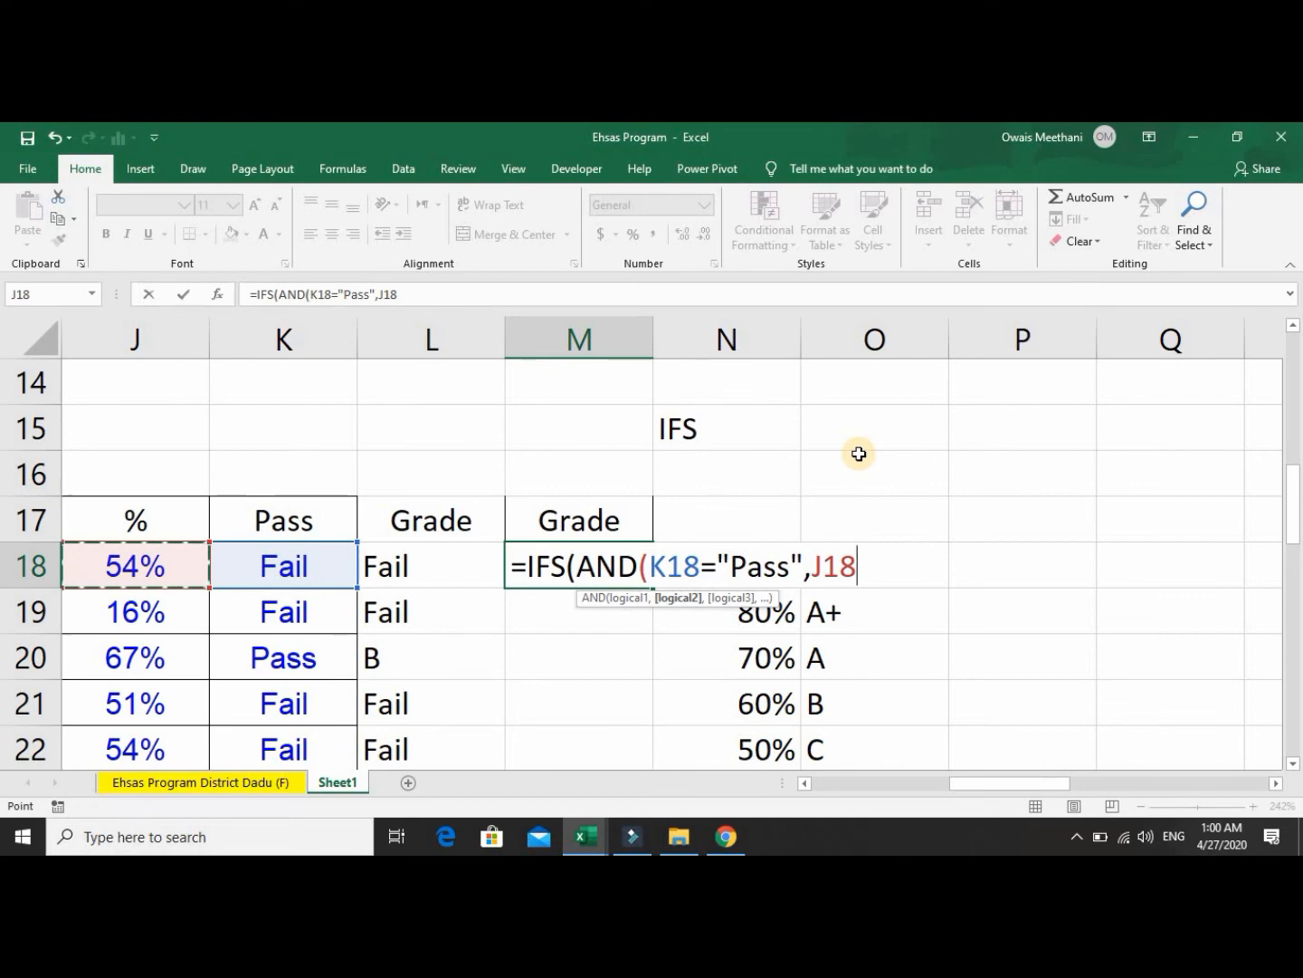
text(>=)
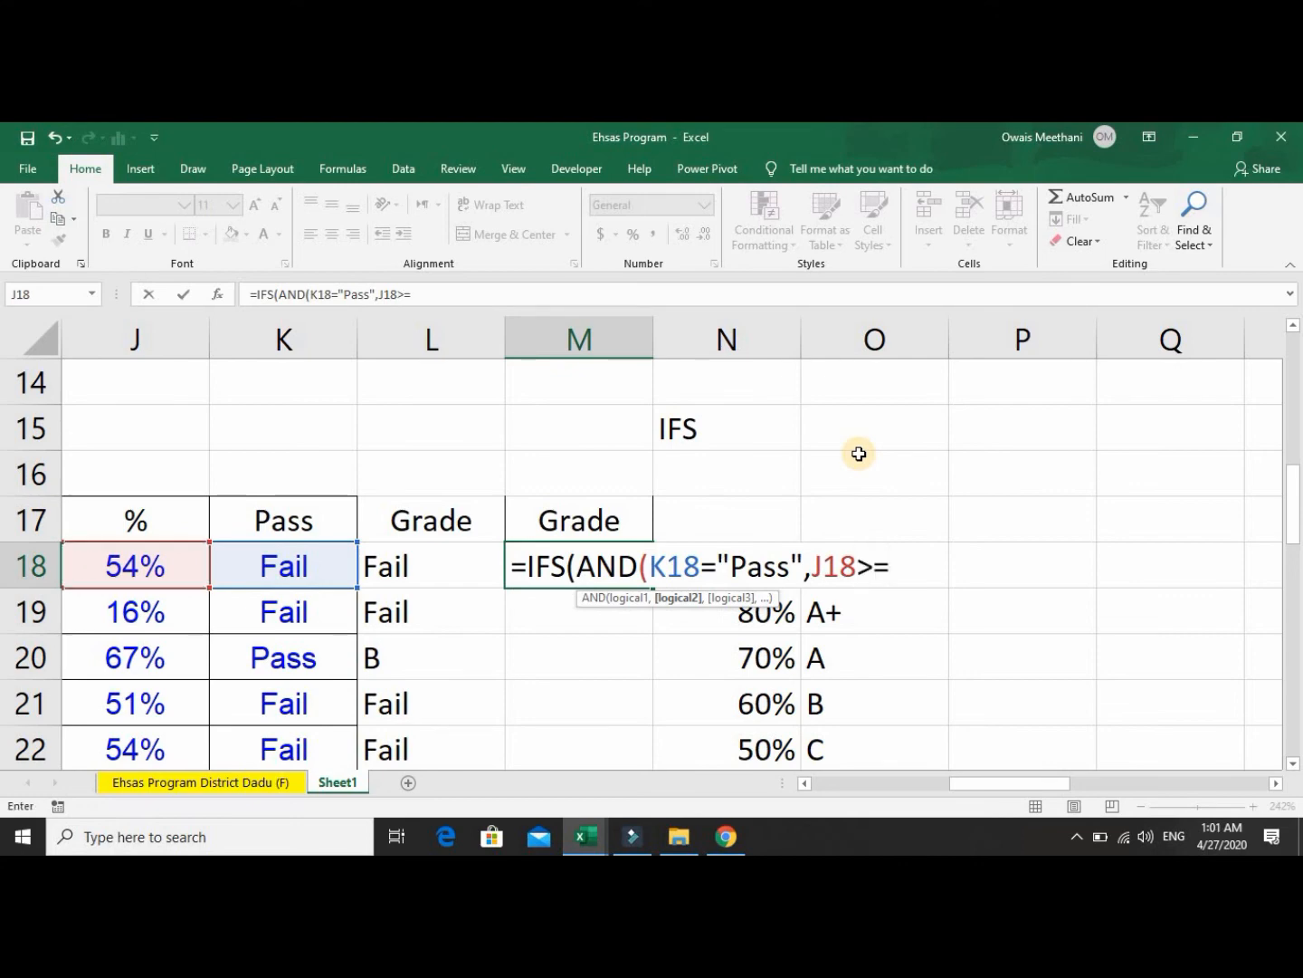
text(90)
text(%)
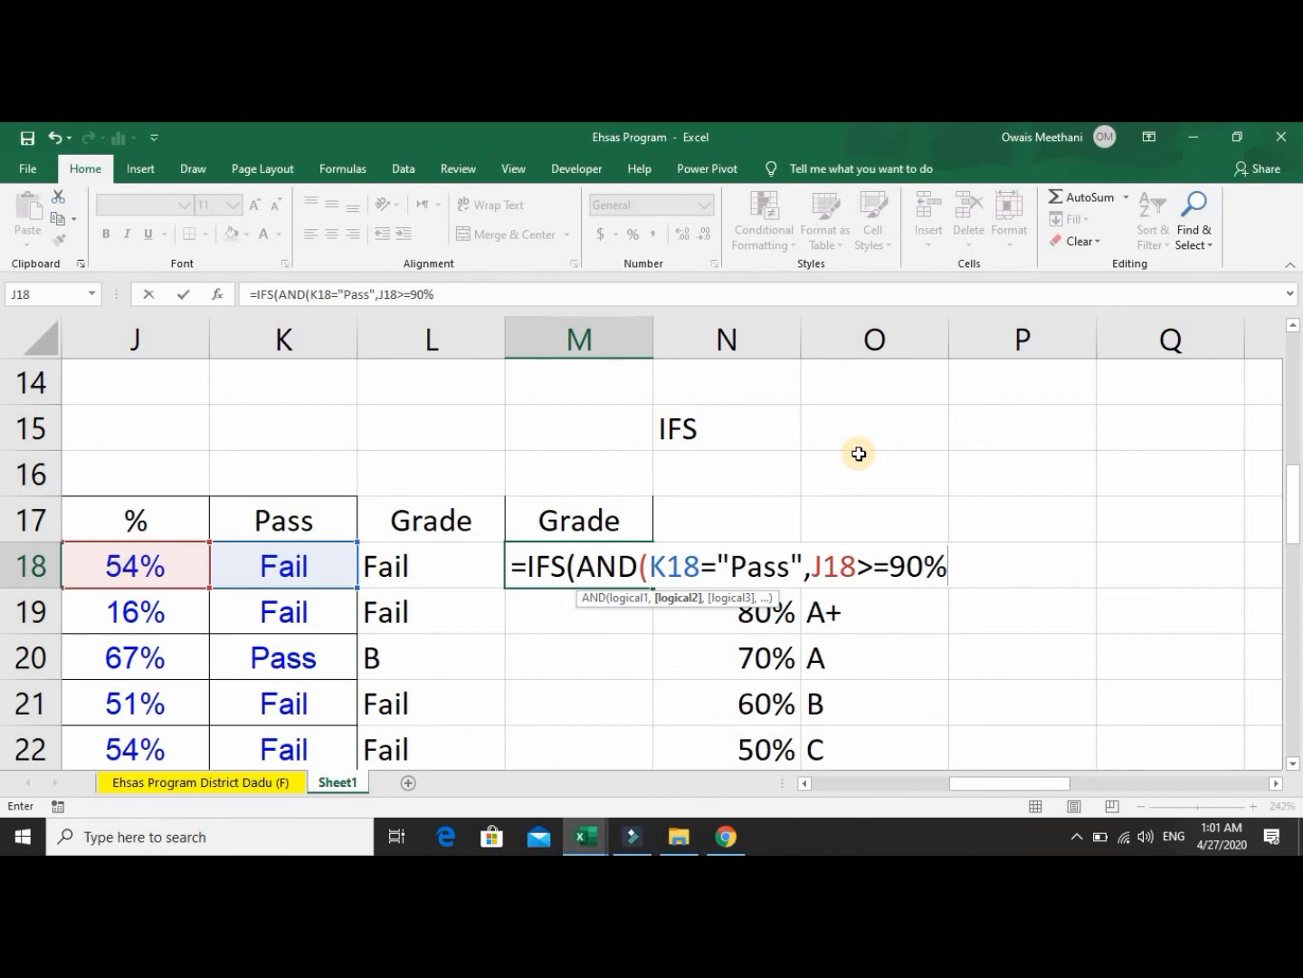
text(,)
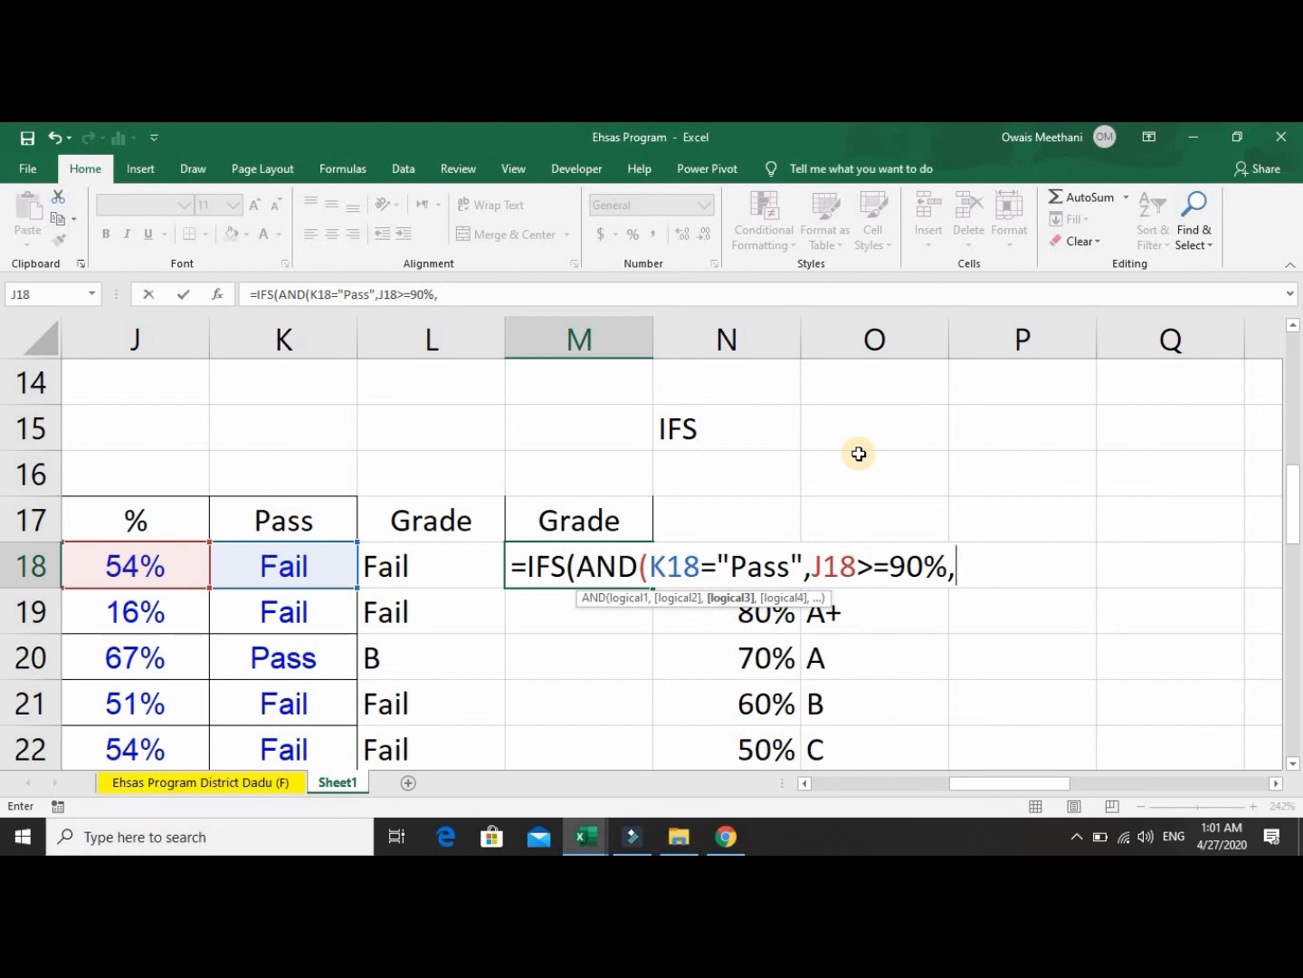
key(BackSpace)
text())
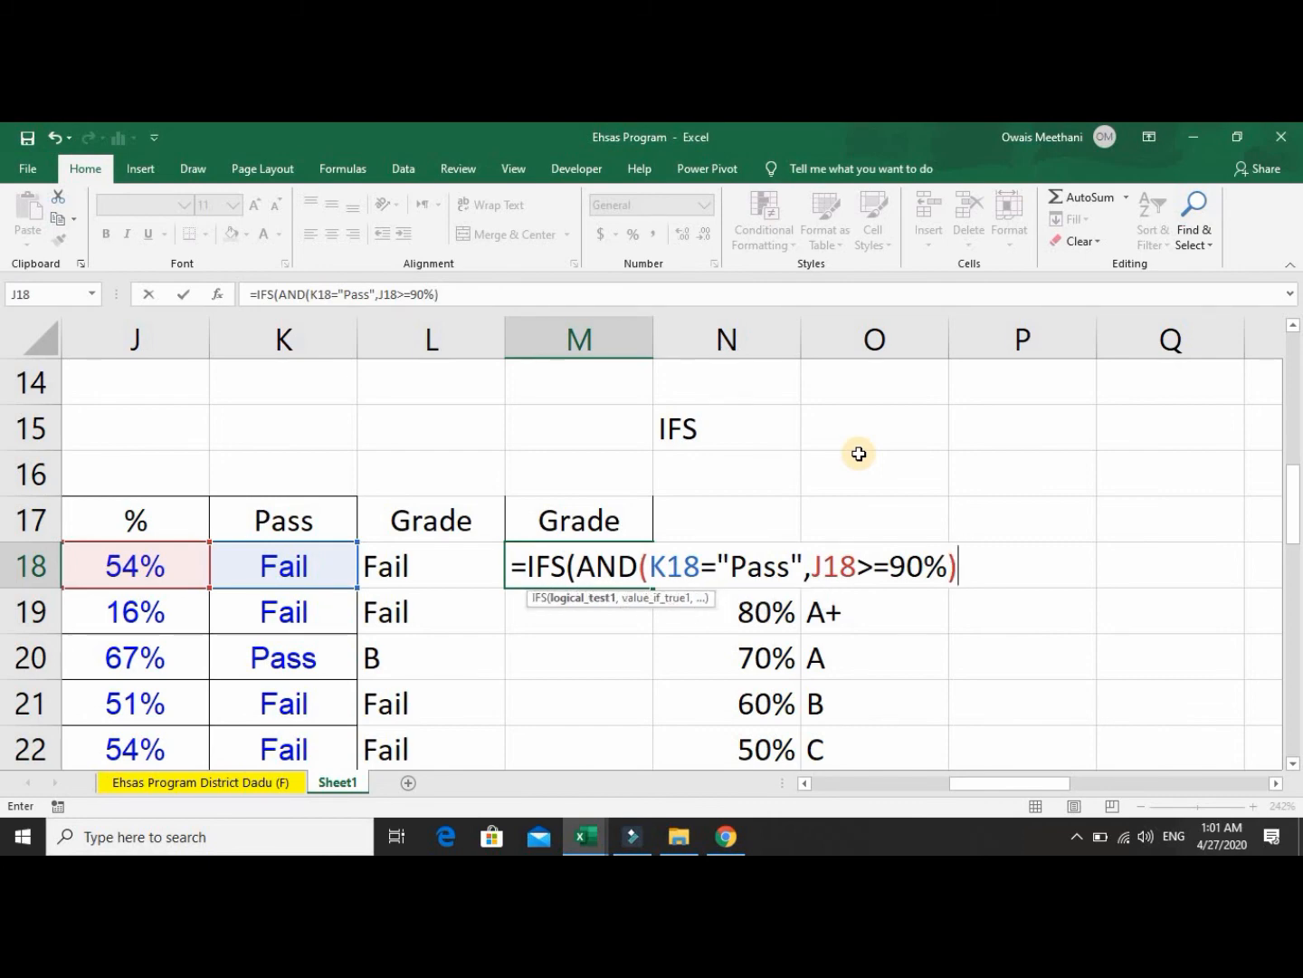
text(,)
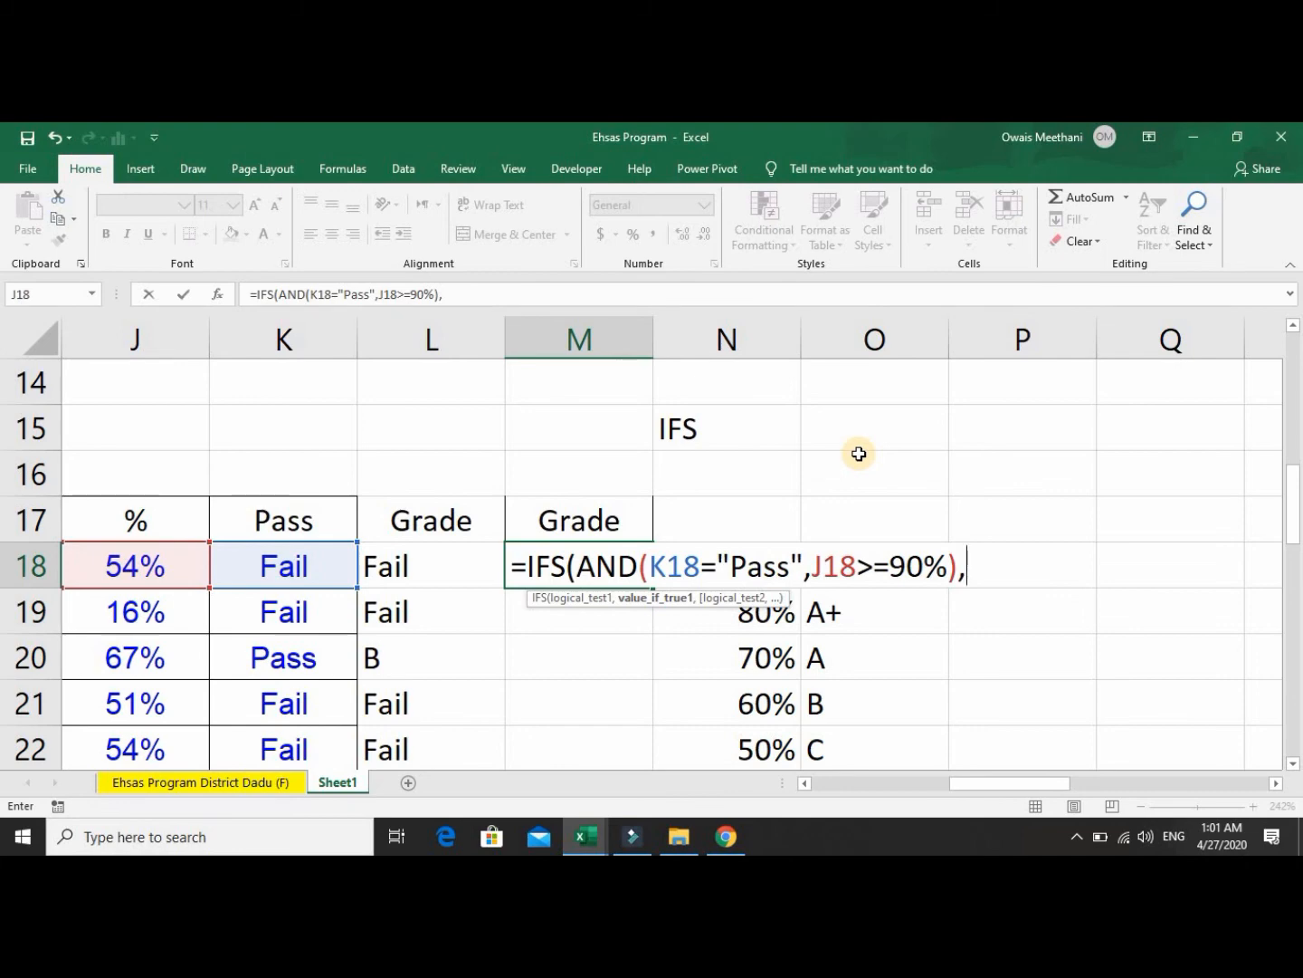
text("A++)
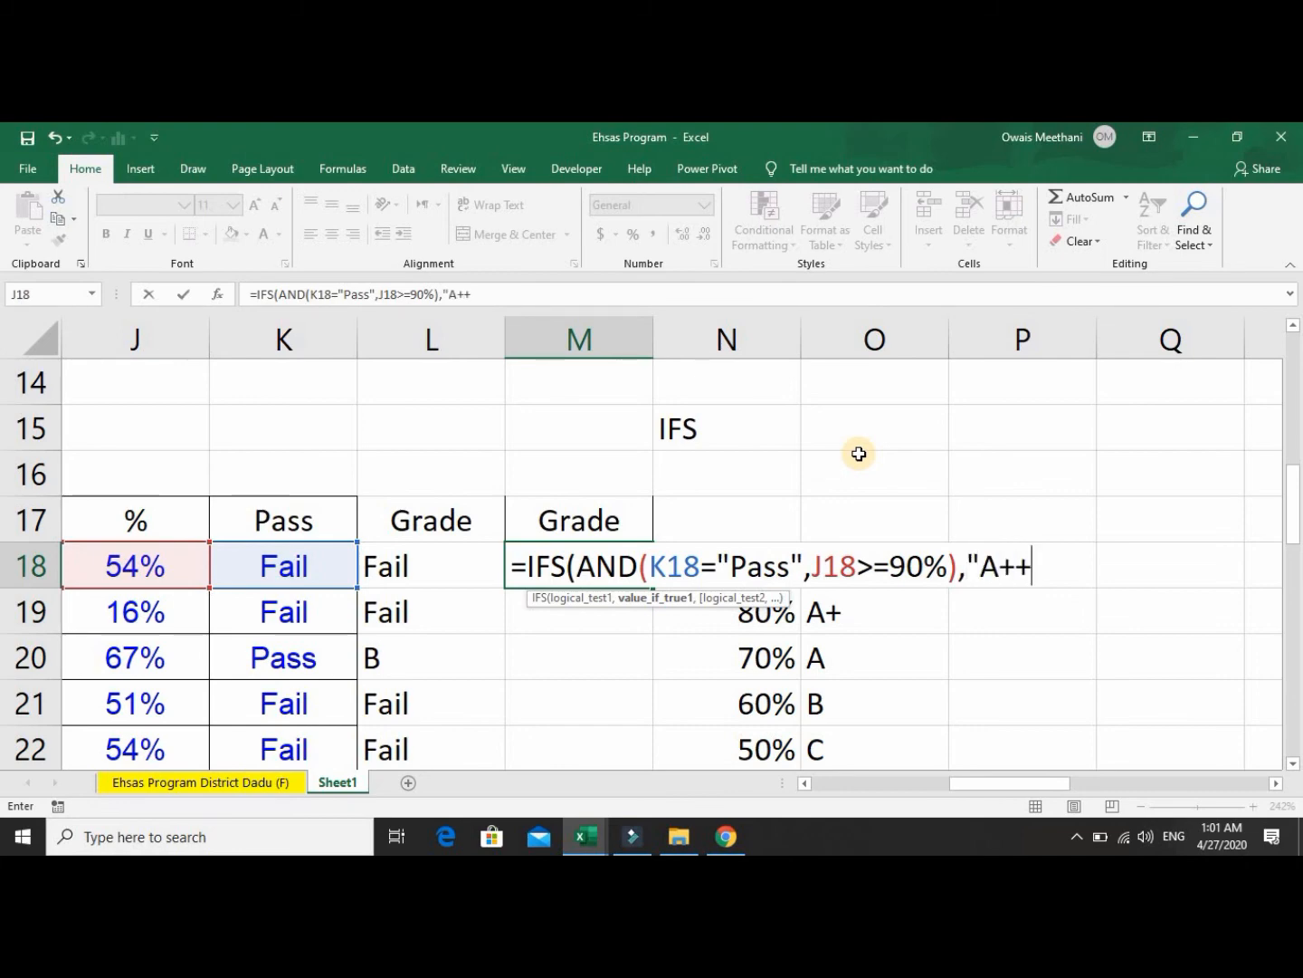
text(",)
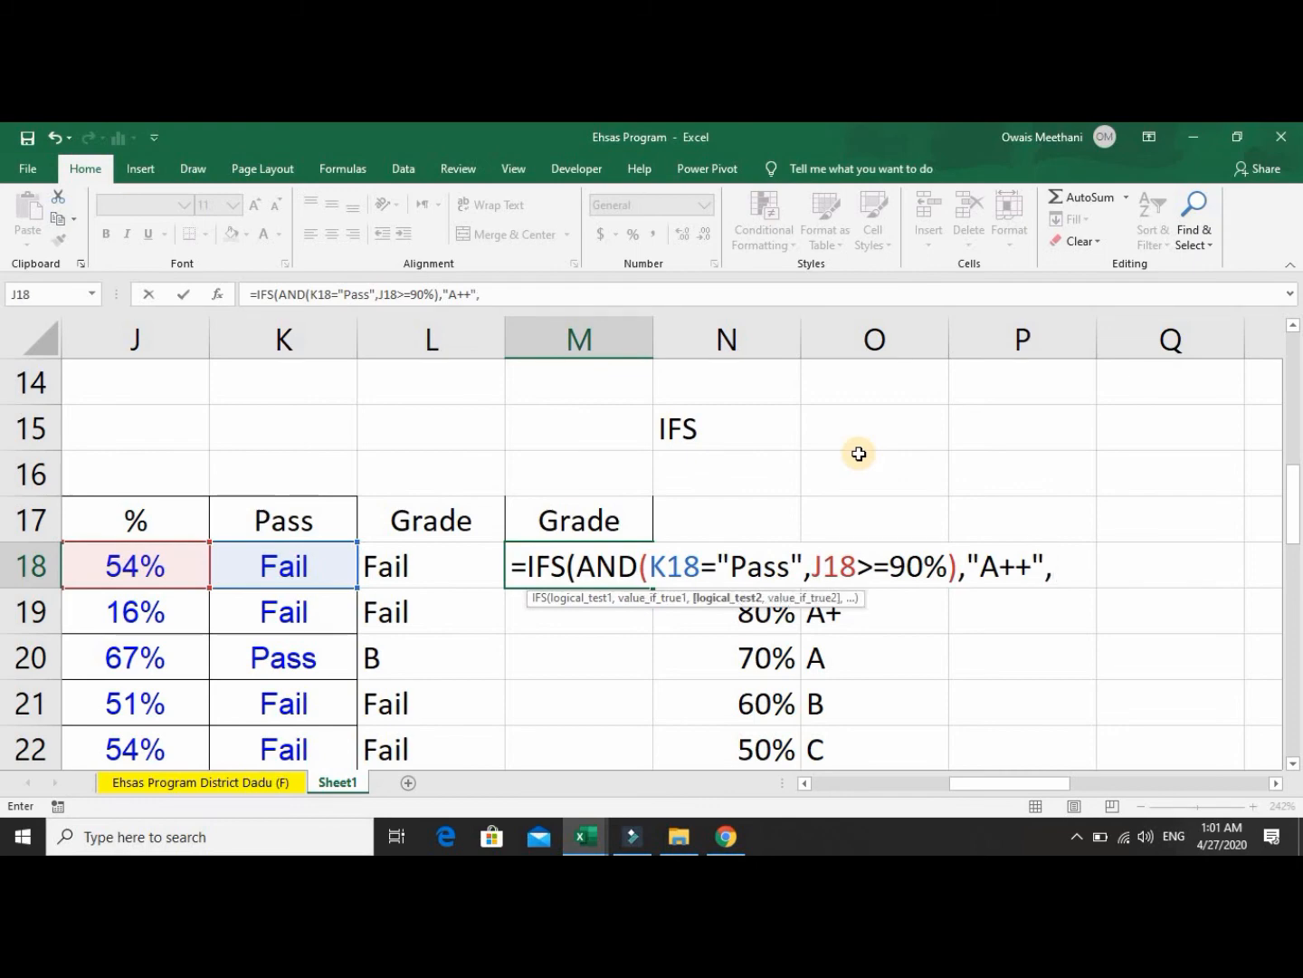
Add a second test AND(K18="Pass",J18>=80%) to the IFS formula with the result "A+".
text(AND)
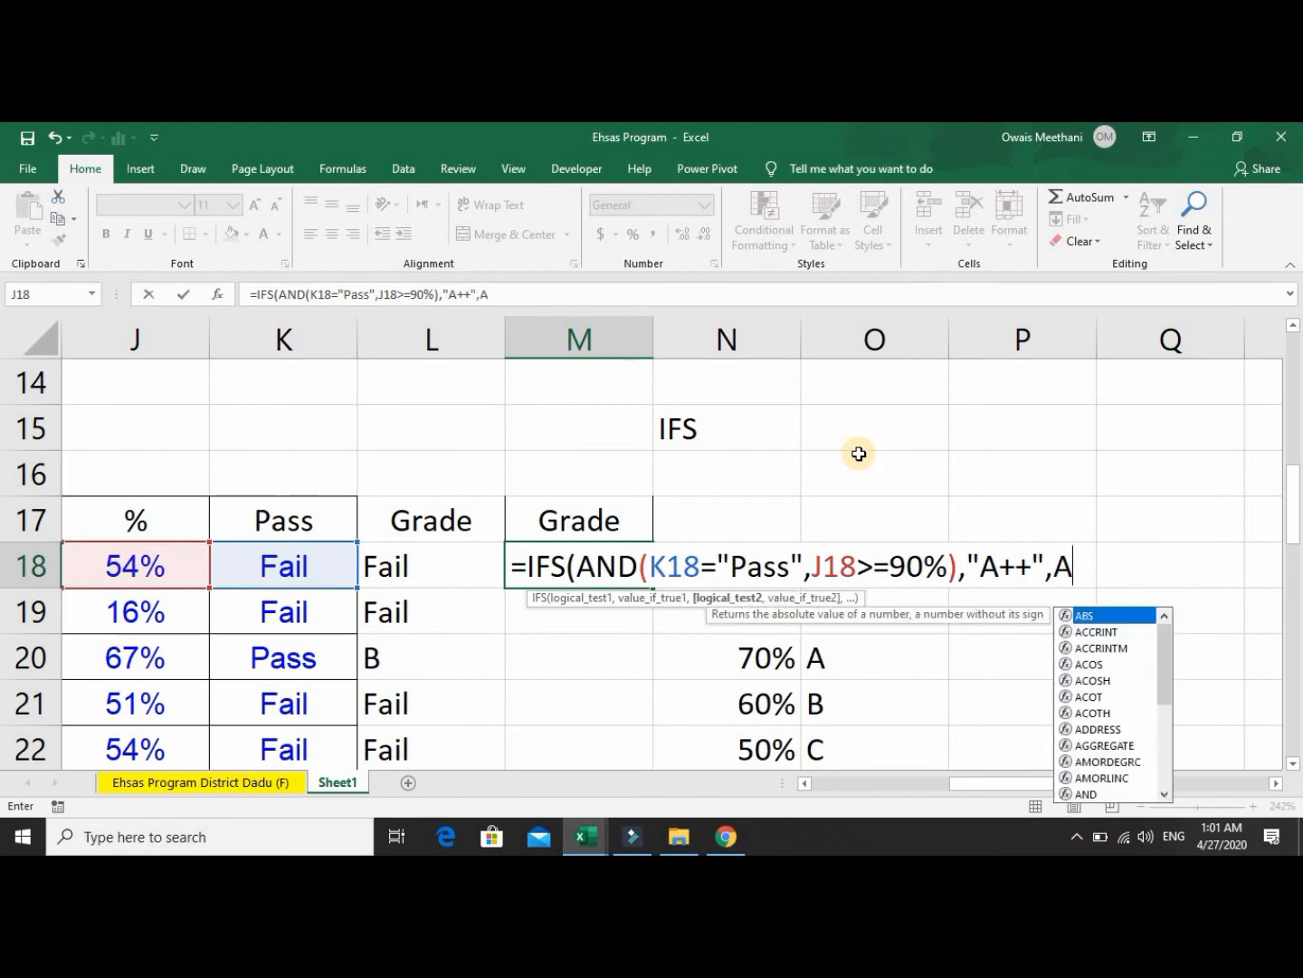
text(()
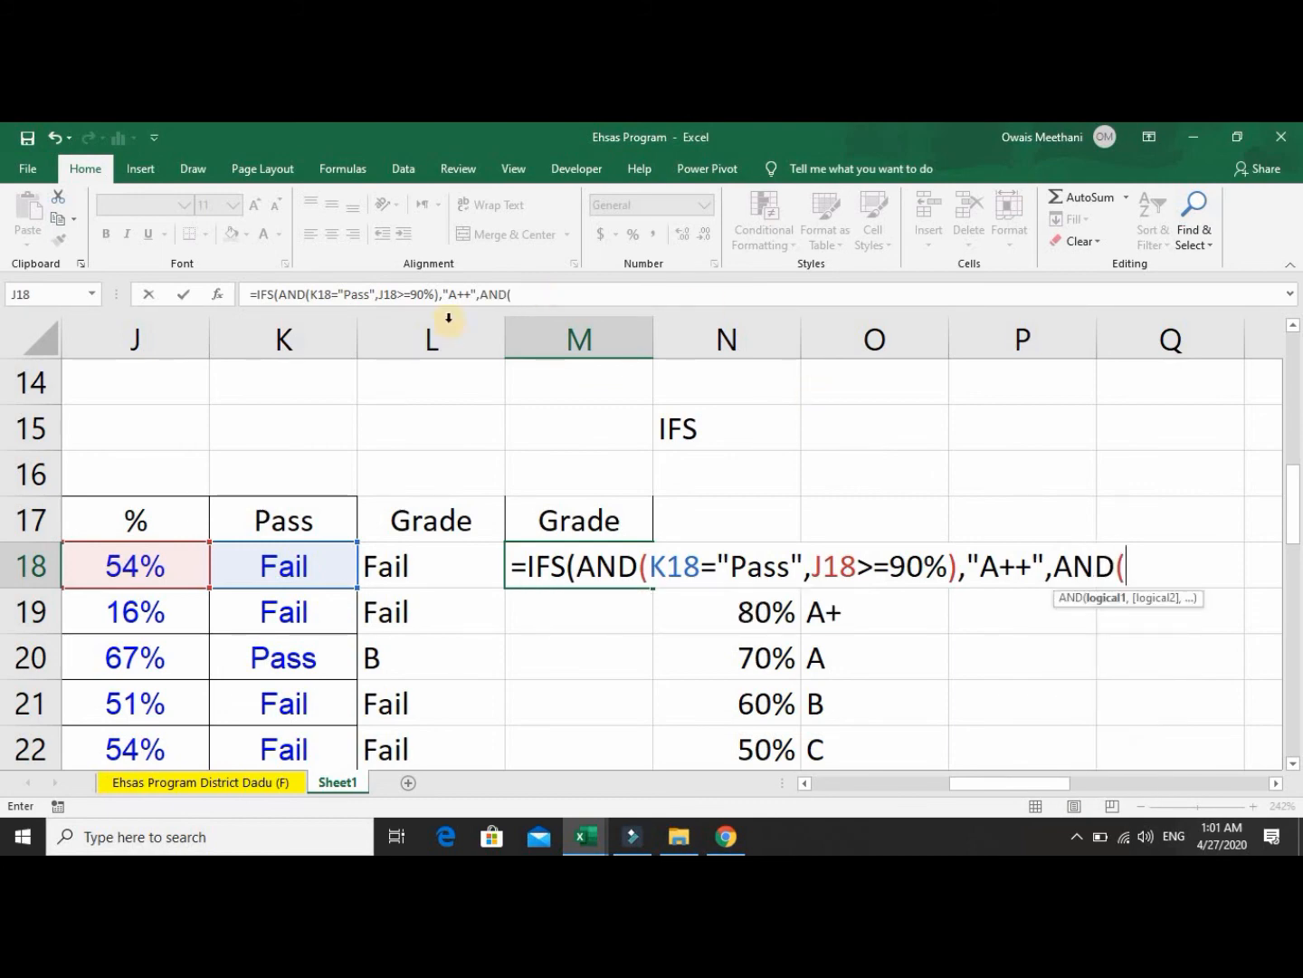
click(284, 580)
text(=)
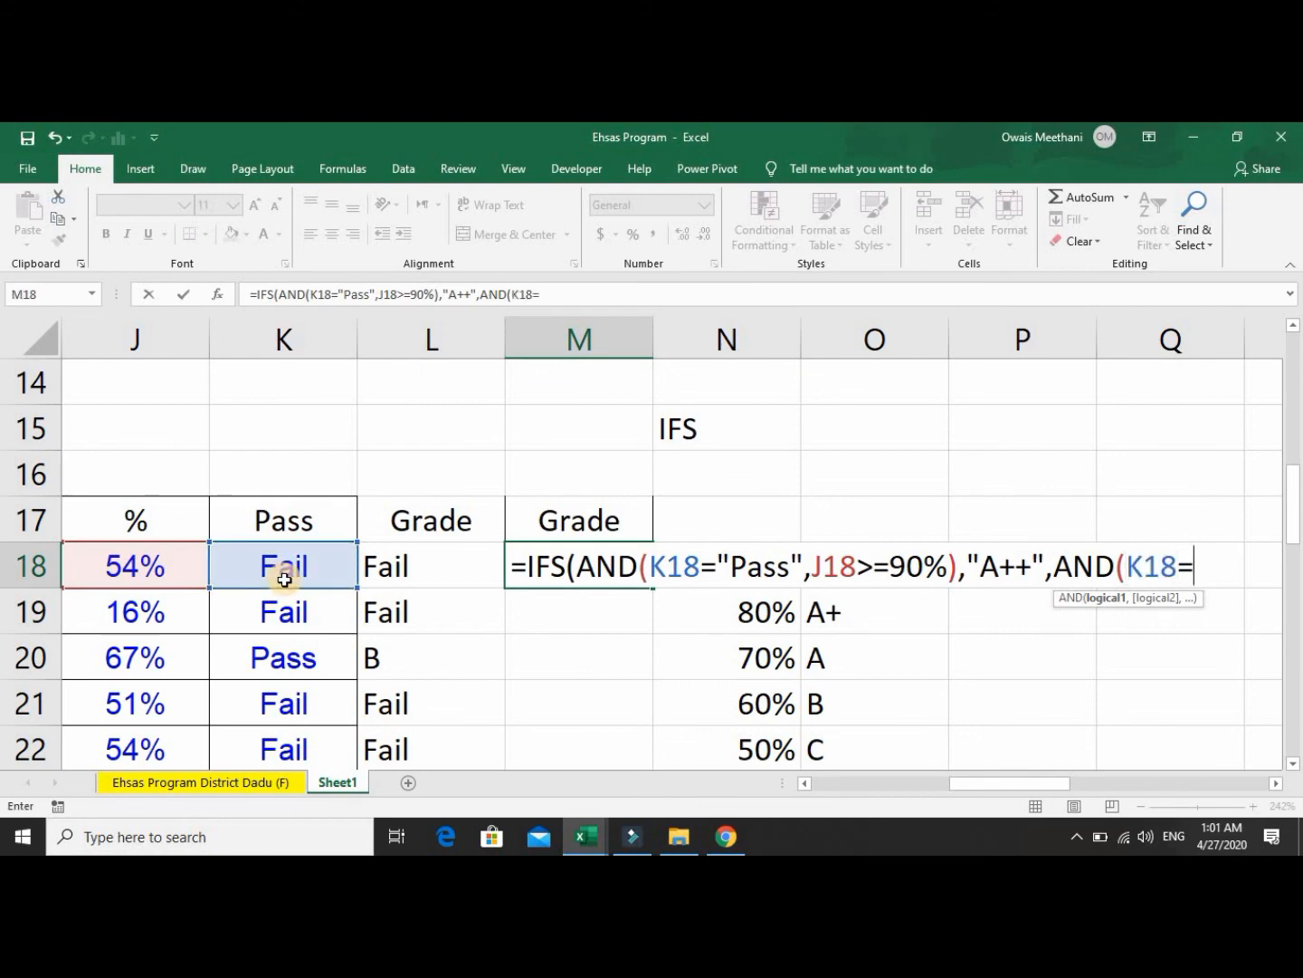
text("Pass)
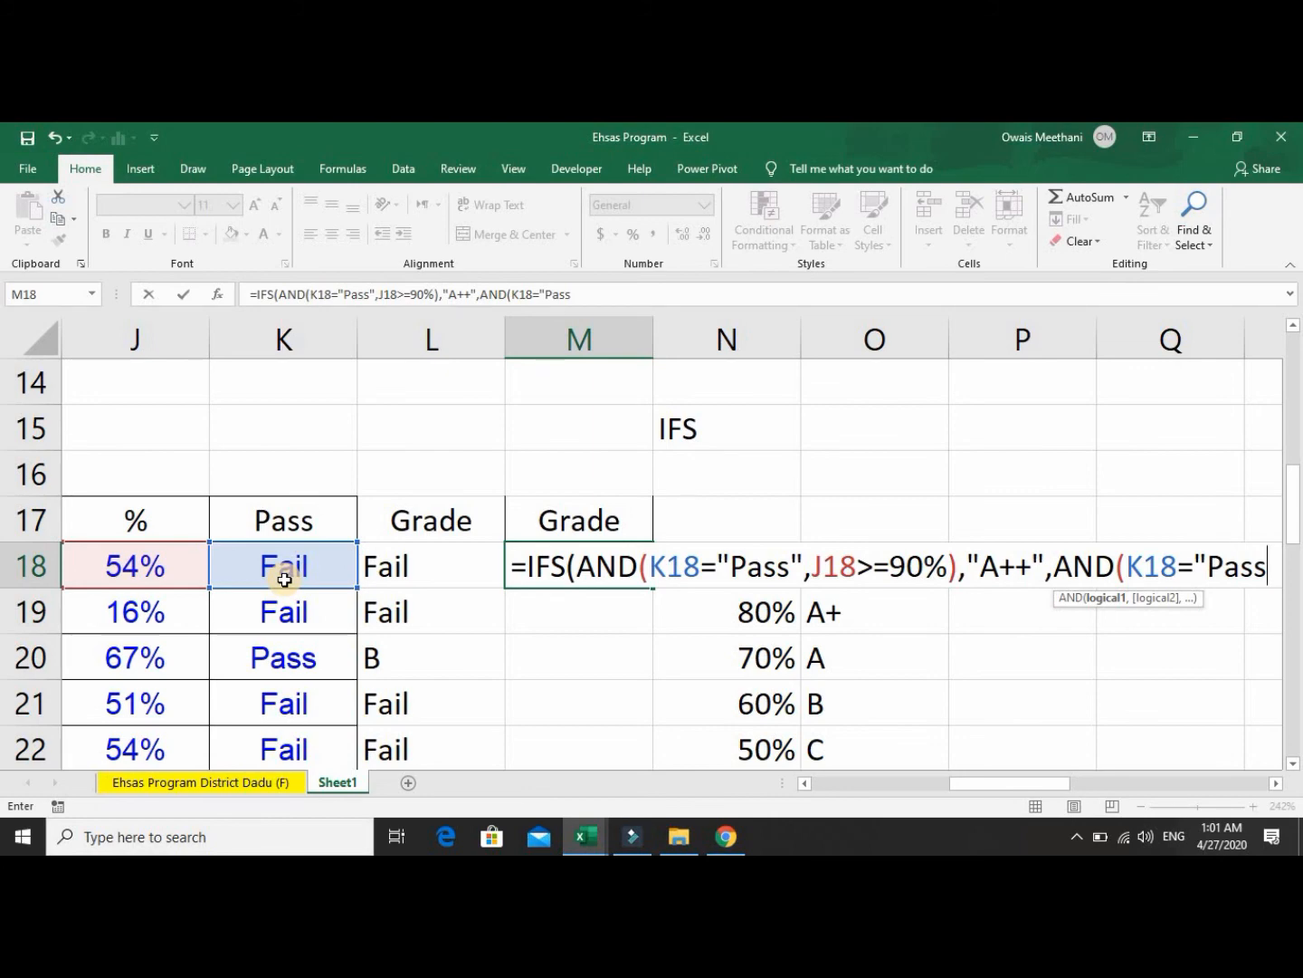
text(",)
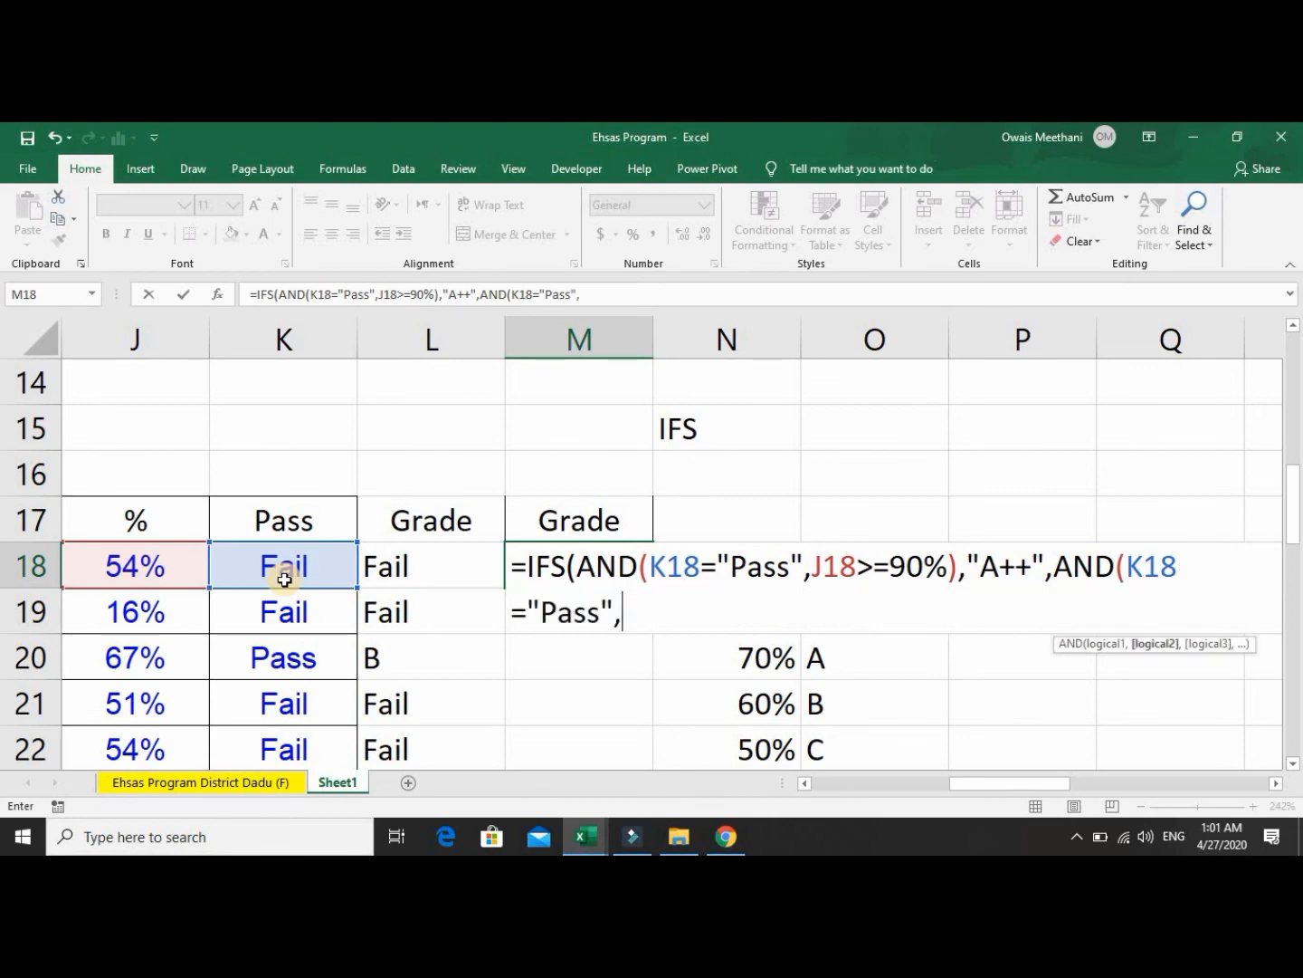
click(171, 566)
text(>=)
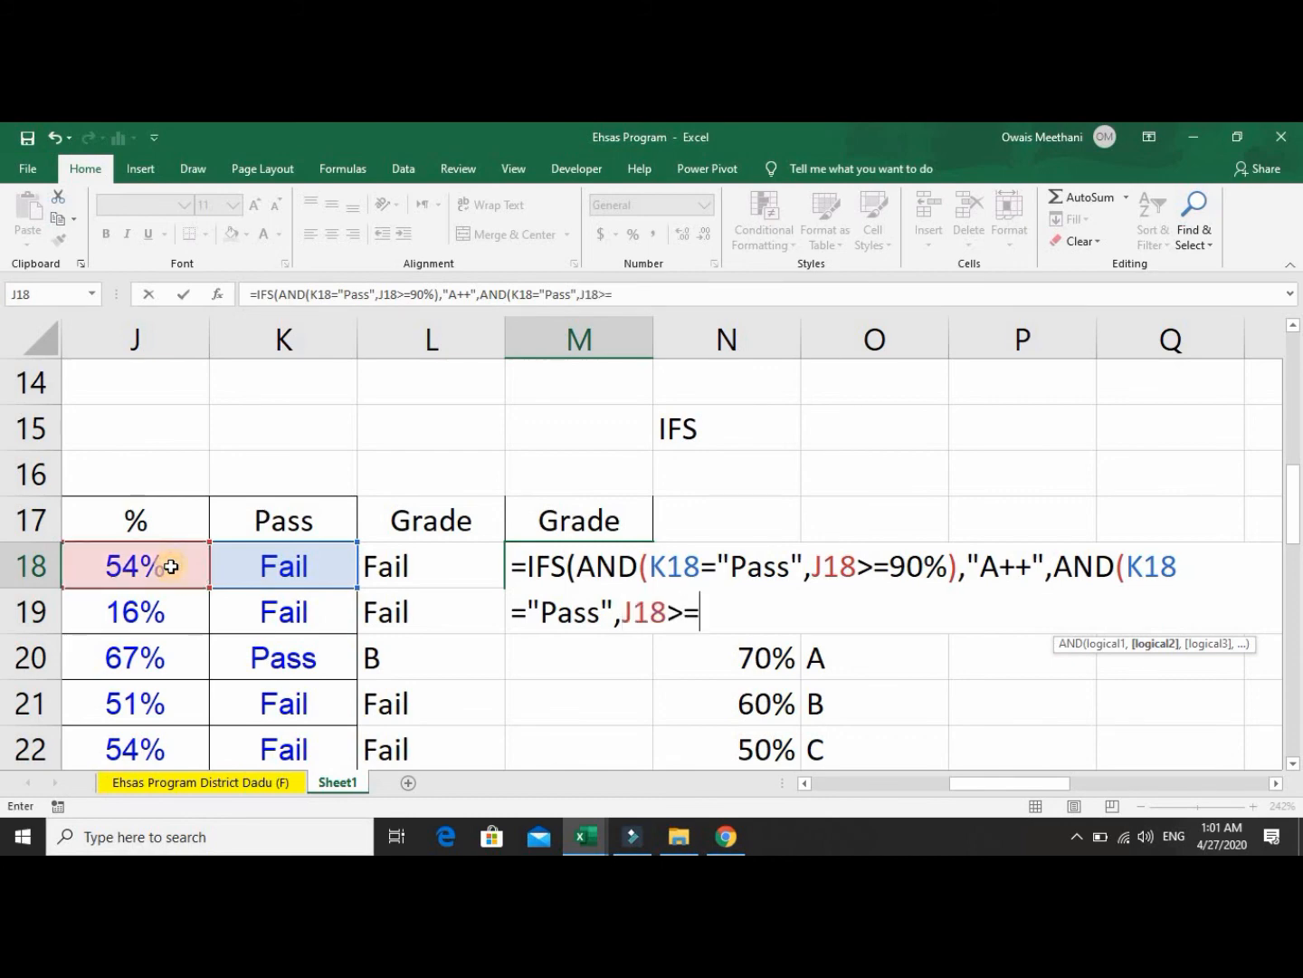
text(80%)
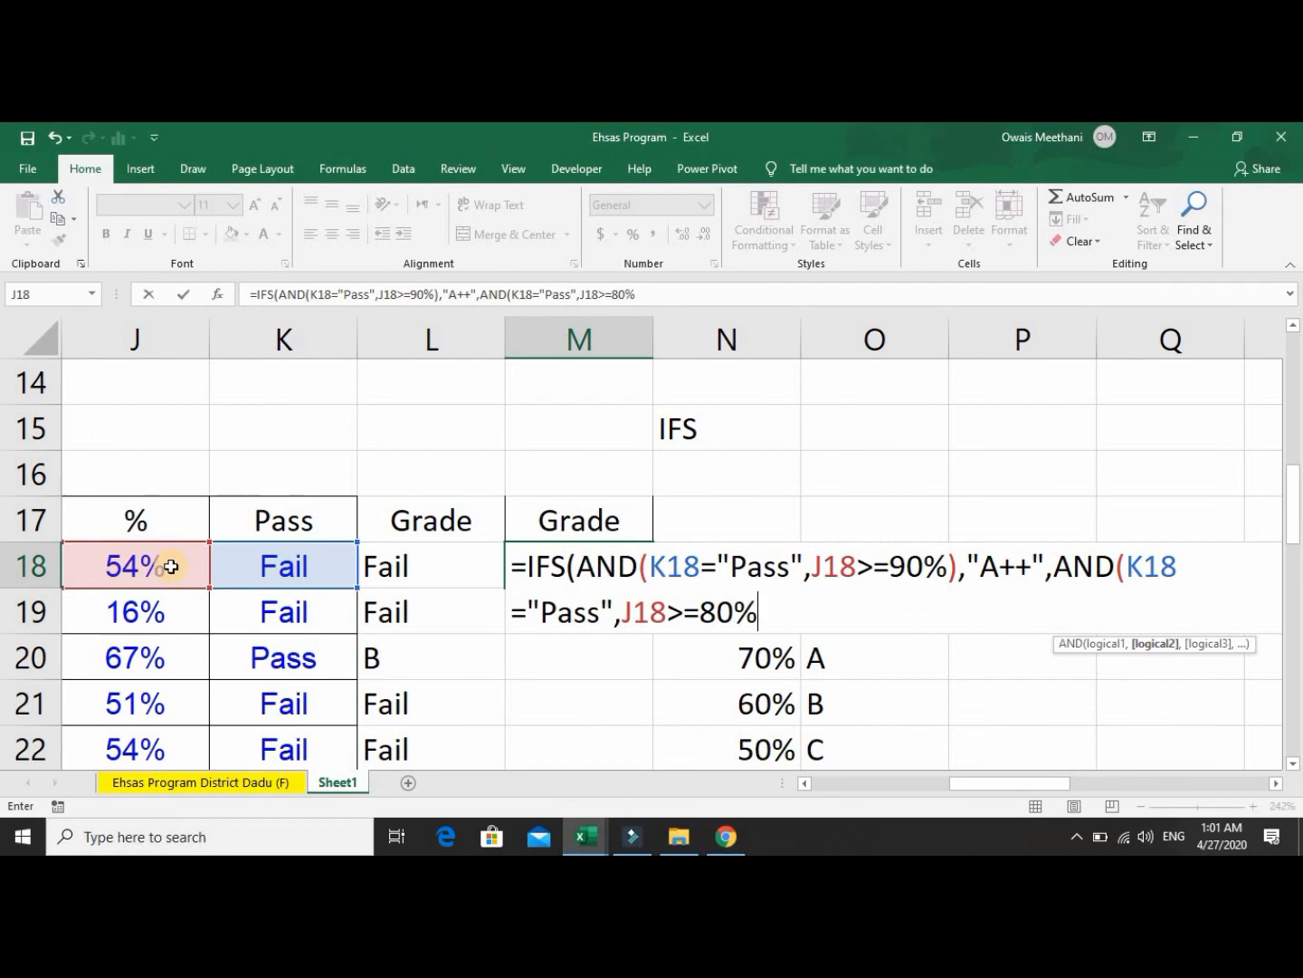
text(),)
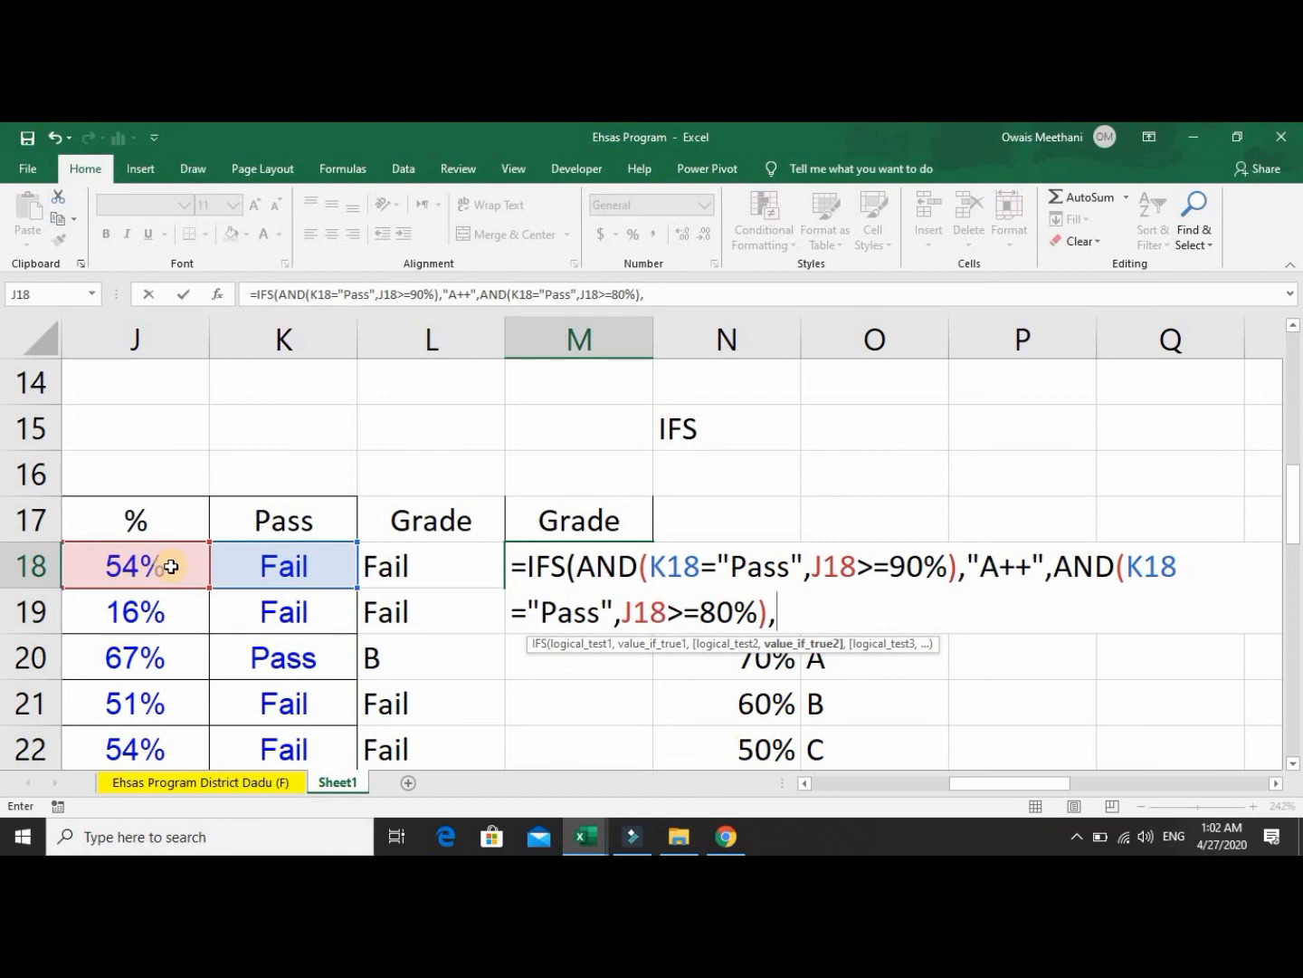
text("A+",)
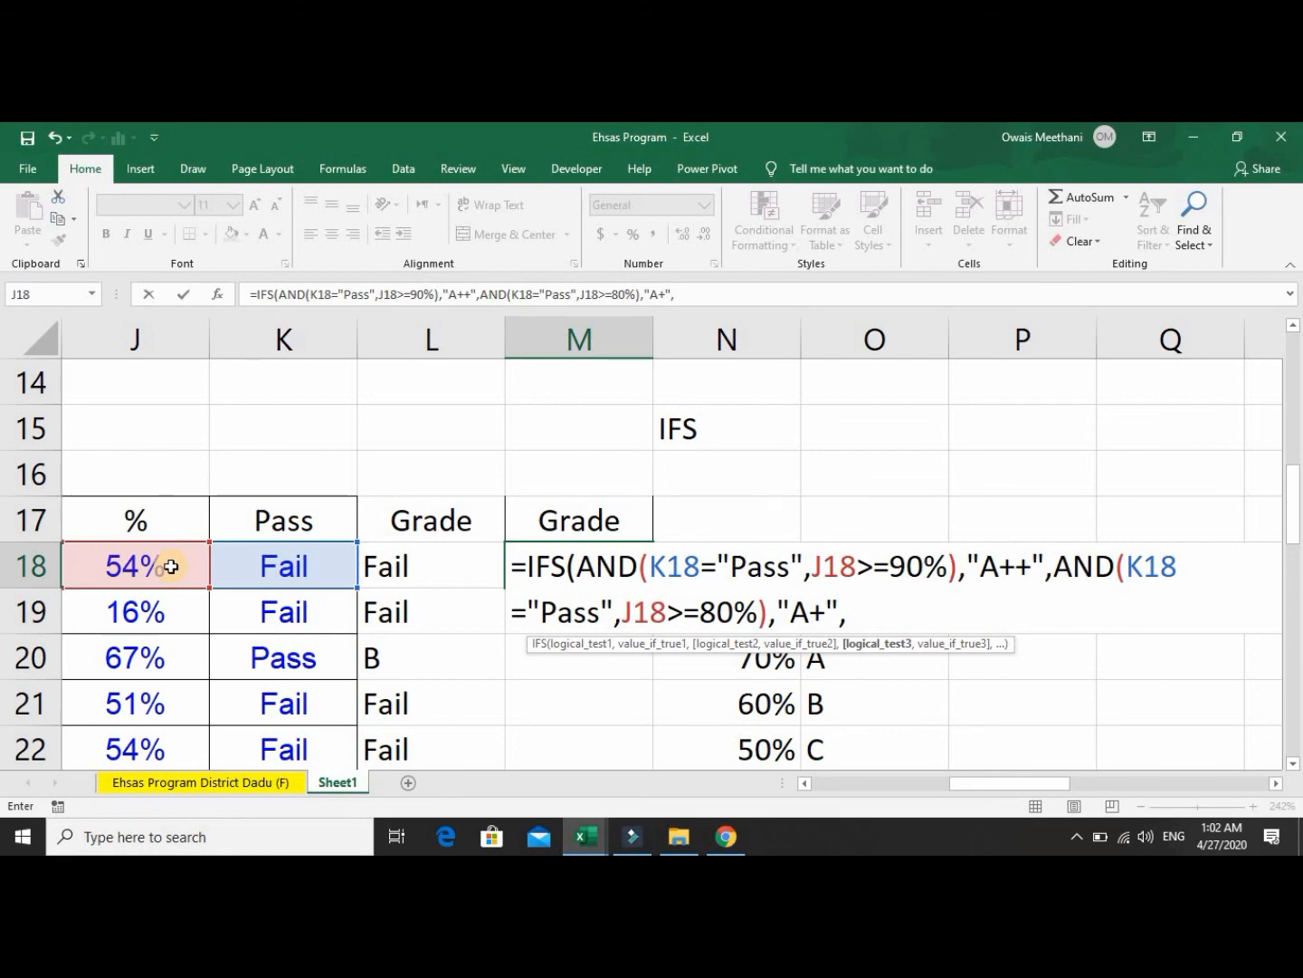
Finish the IFS formula in M18 with a TRUE test returning "Fail", and fill it down the Grade column to row 27.
text(TRUE)
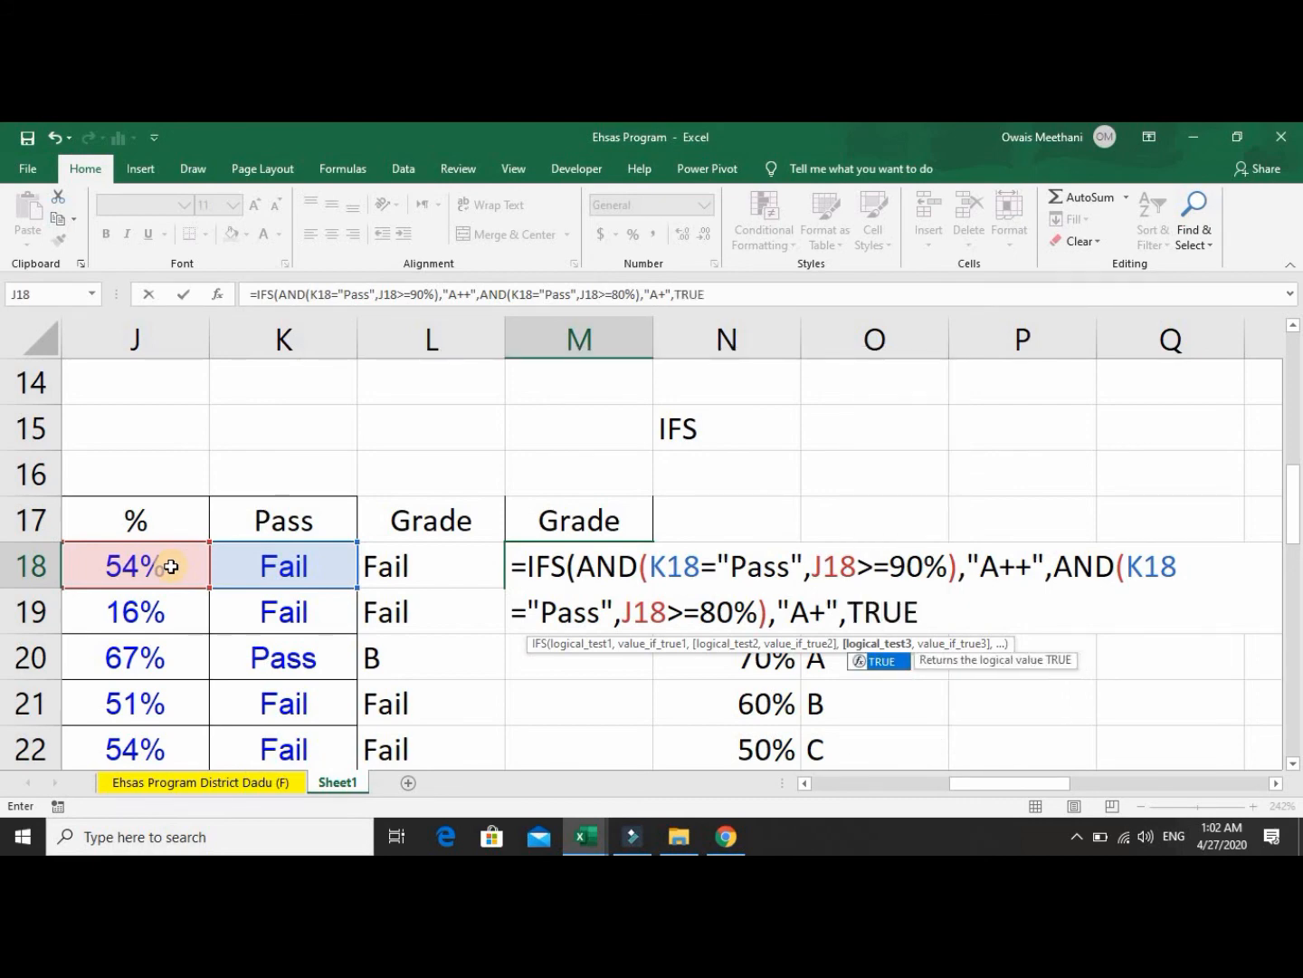
text(,)
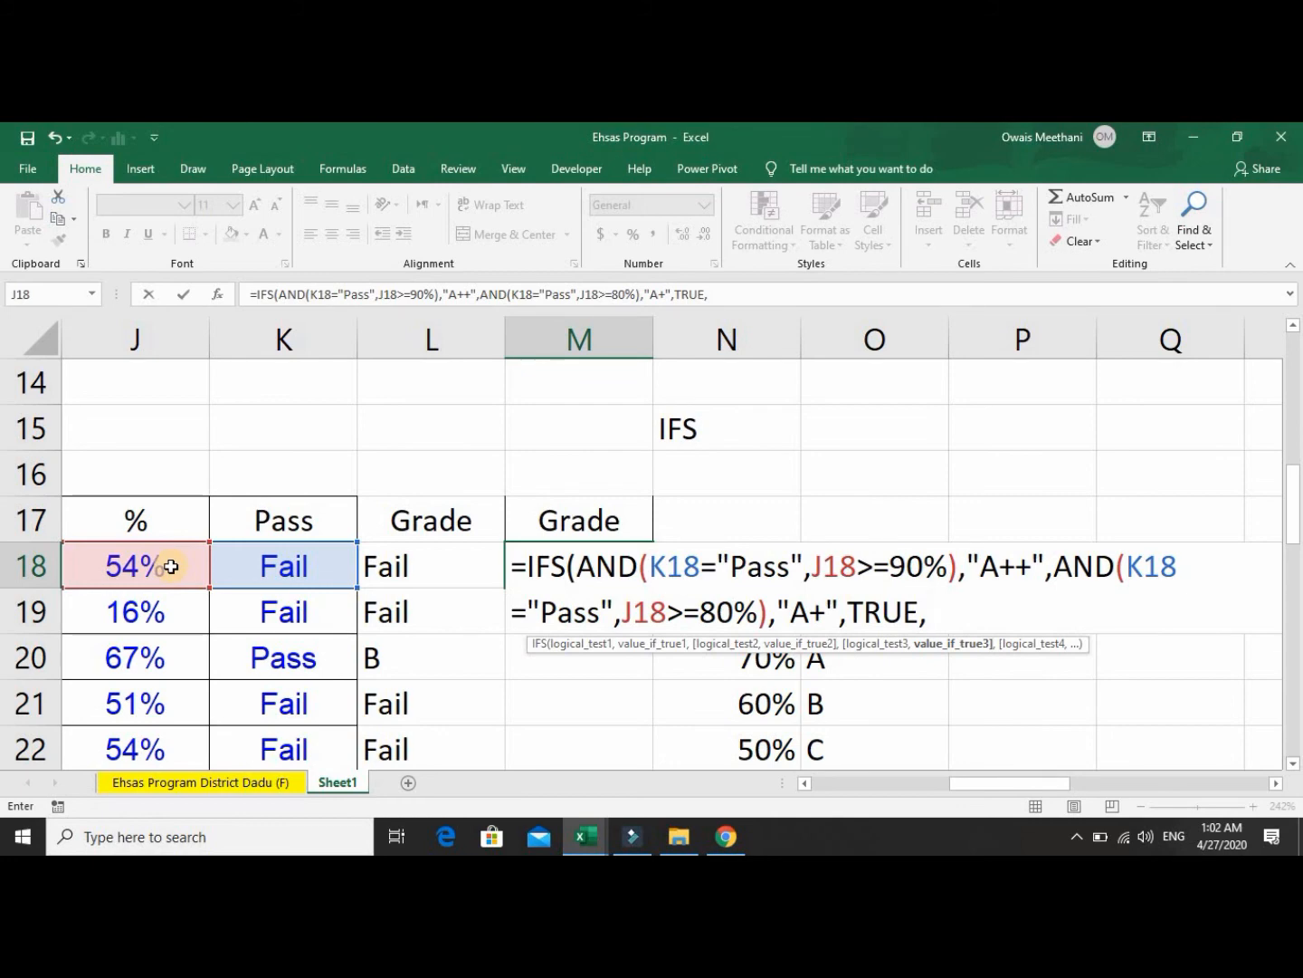
text("Fail)
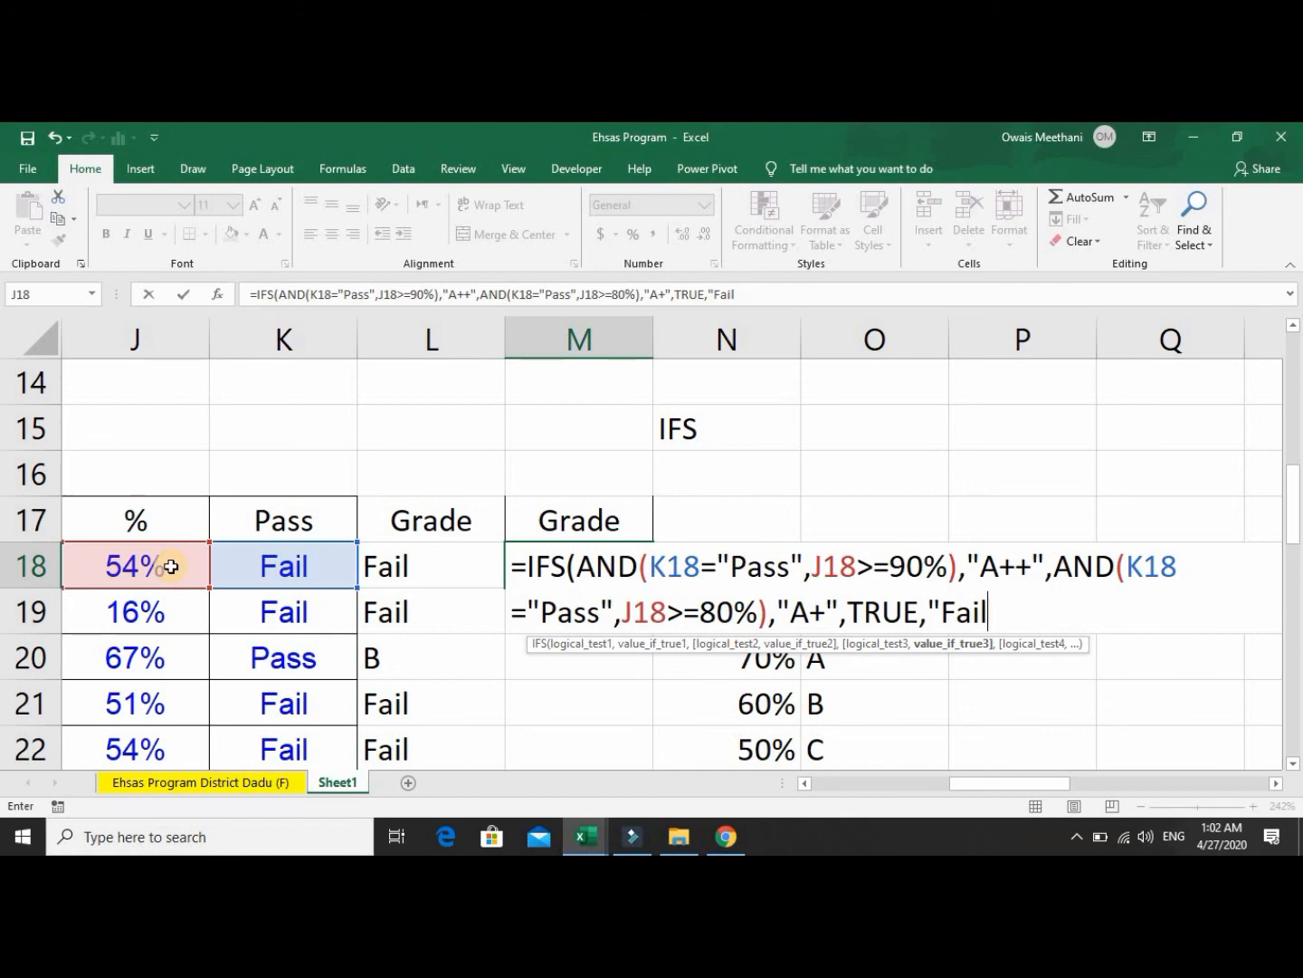
text( )")
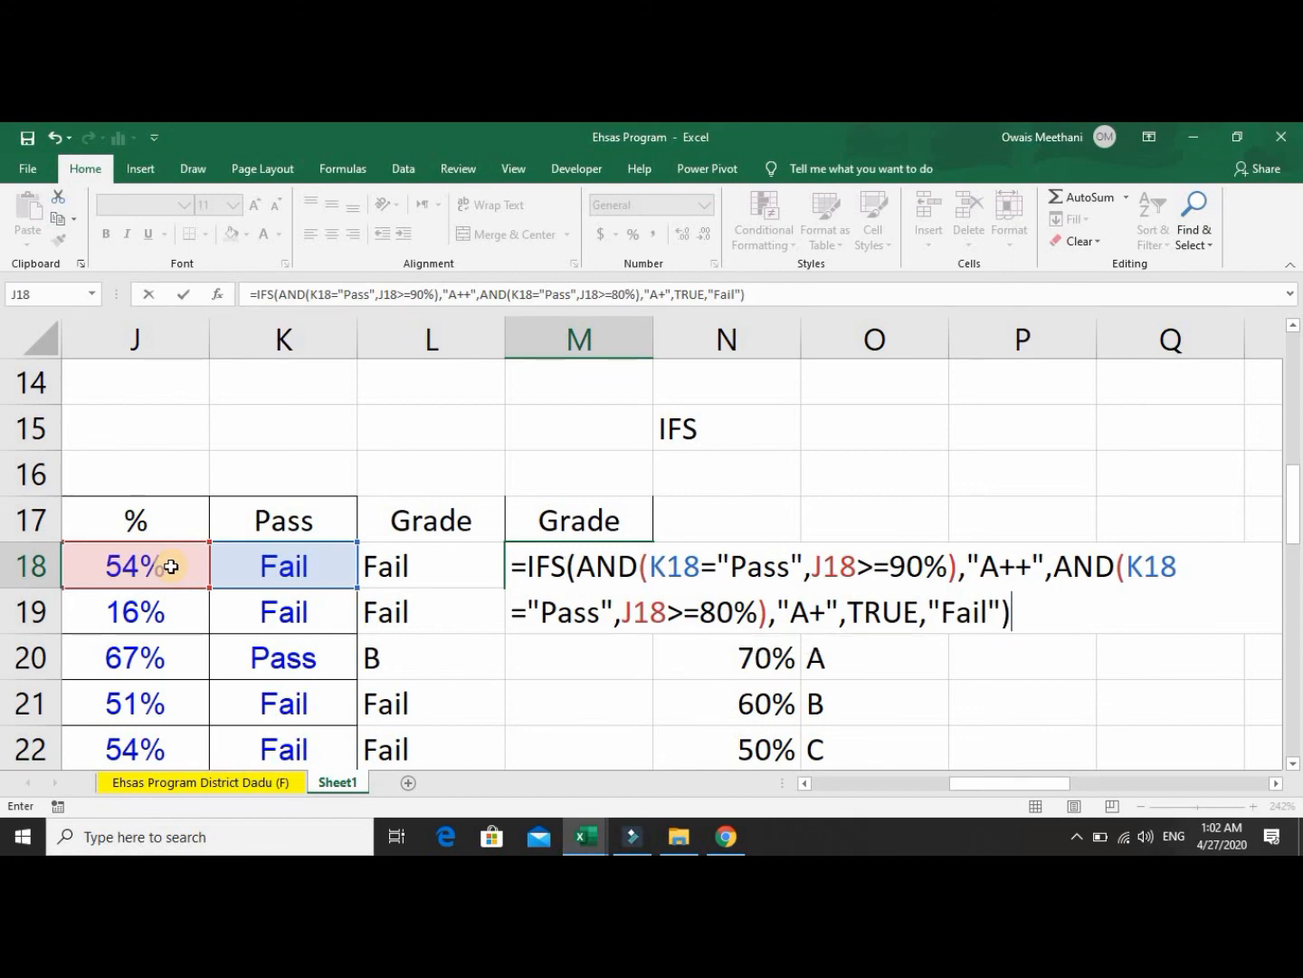
key(Return)
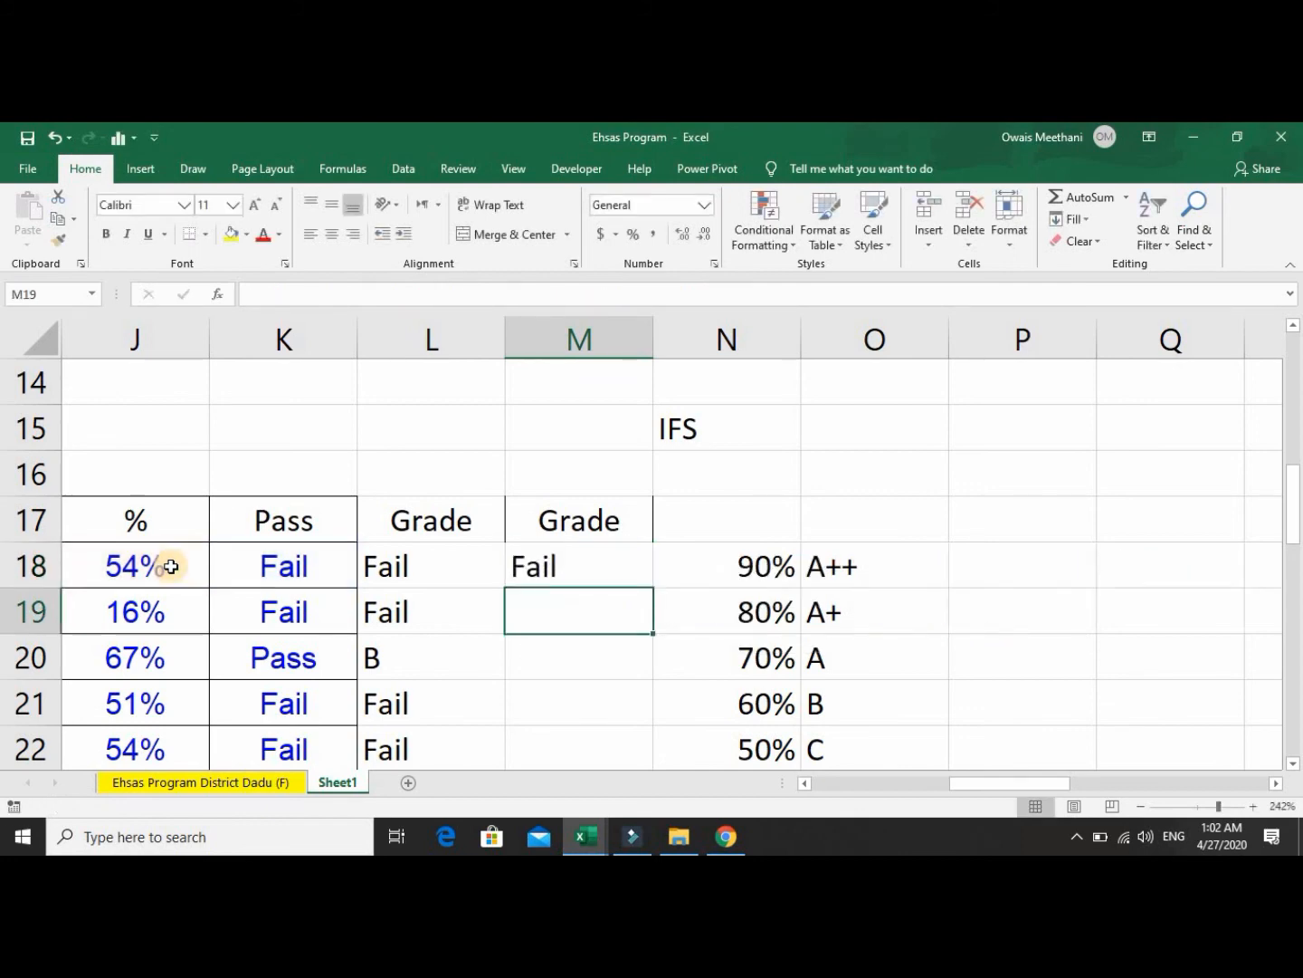
key(Up)
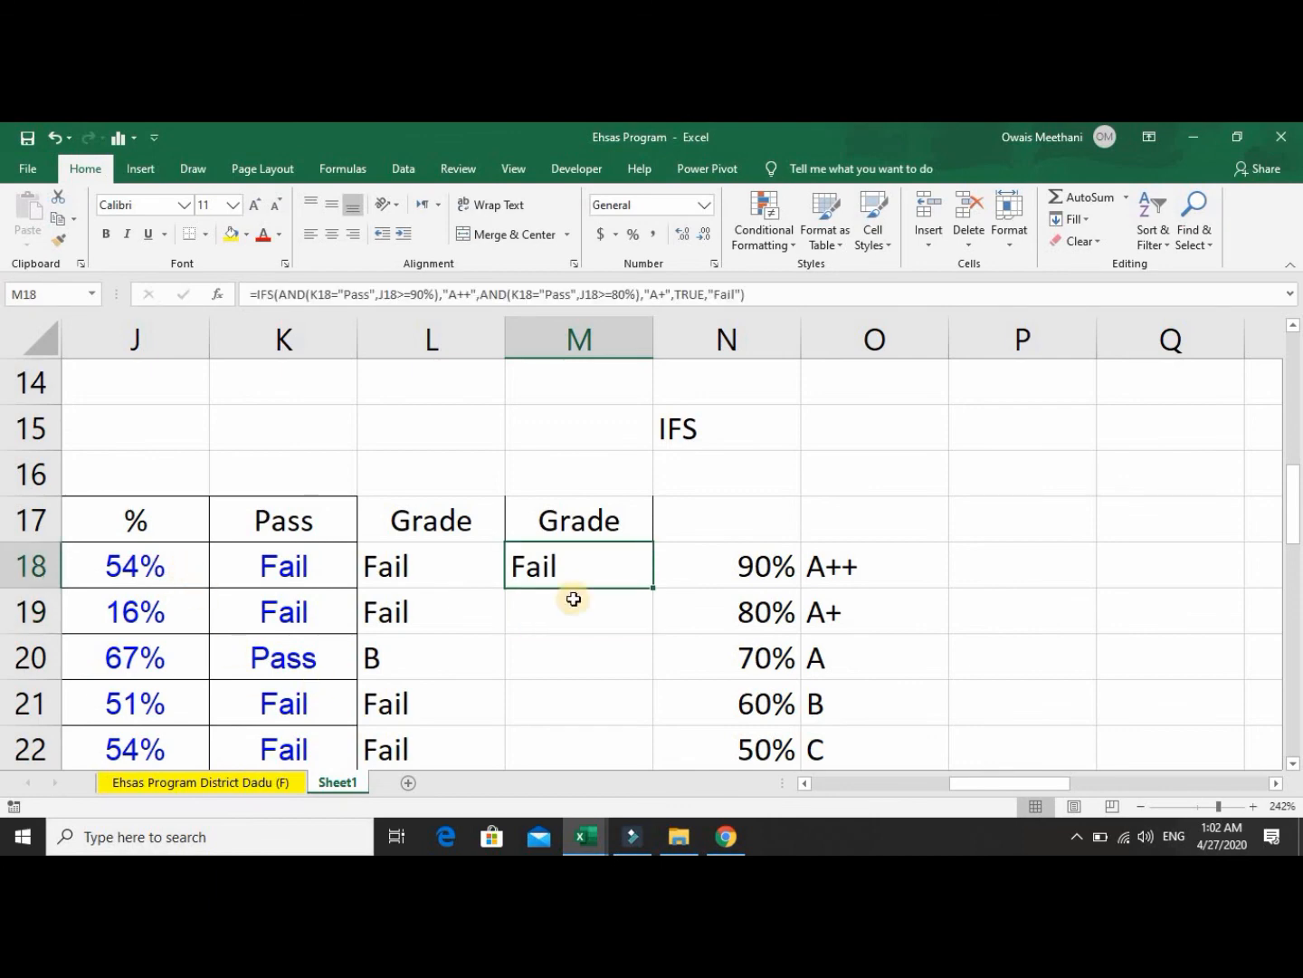
double_click(653, 587)
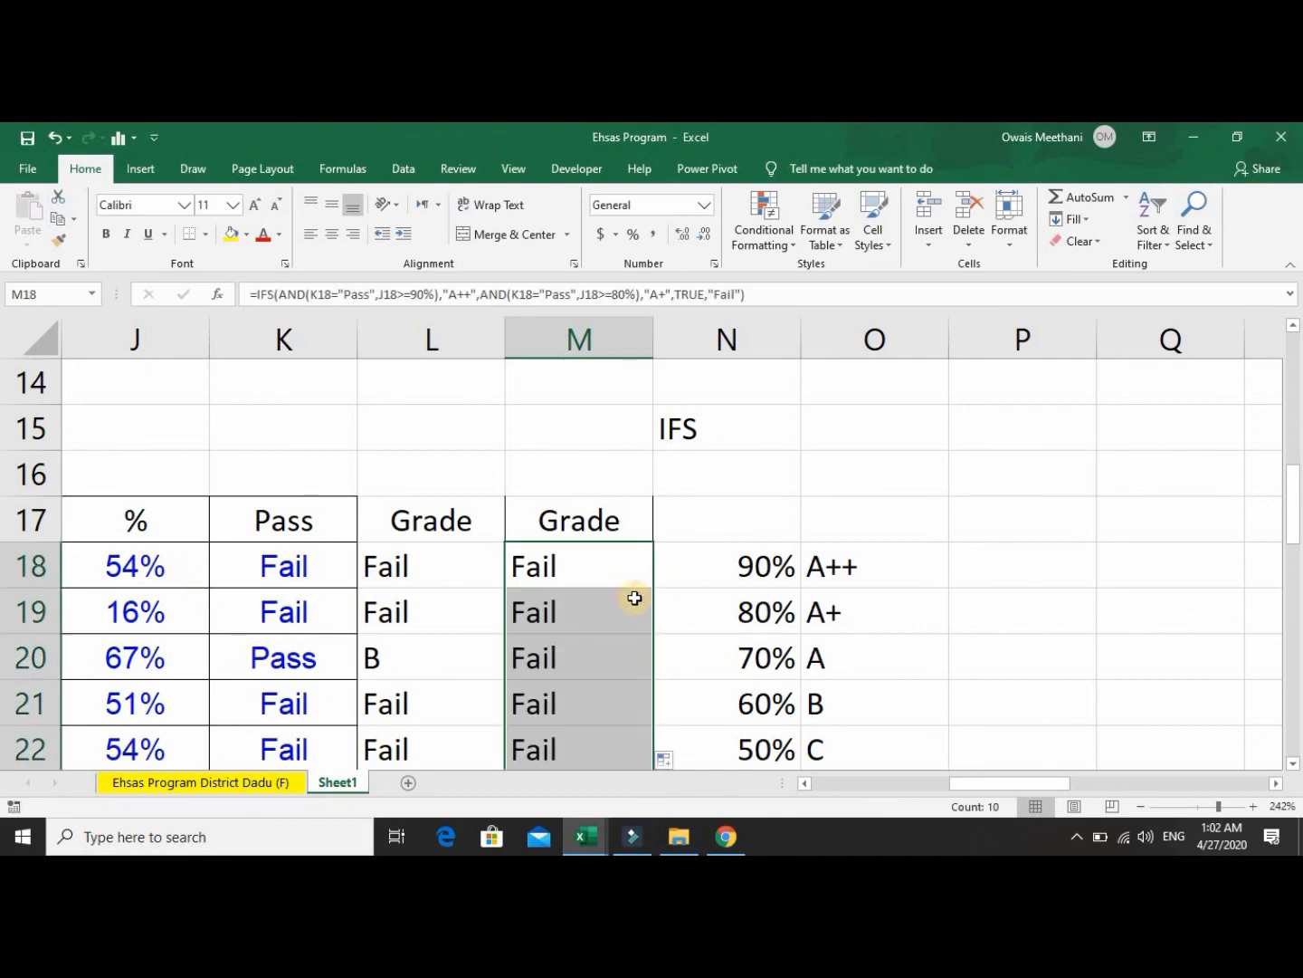
Check the filled IFS grades in column M against the column L grades, and return to M18.
click(592, 641)
key(Down)
key(Down)
key(Down)
key(Down)
key(Down)
key(Down)
key(Down)
key(Down)
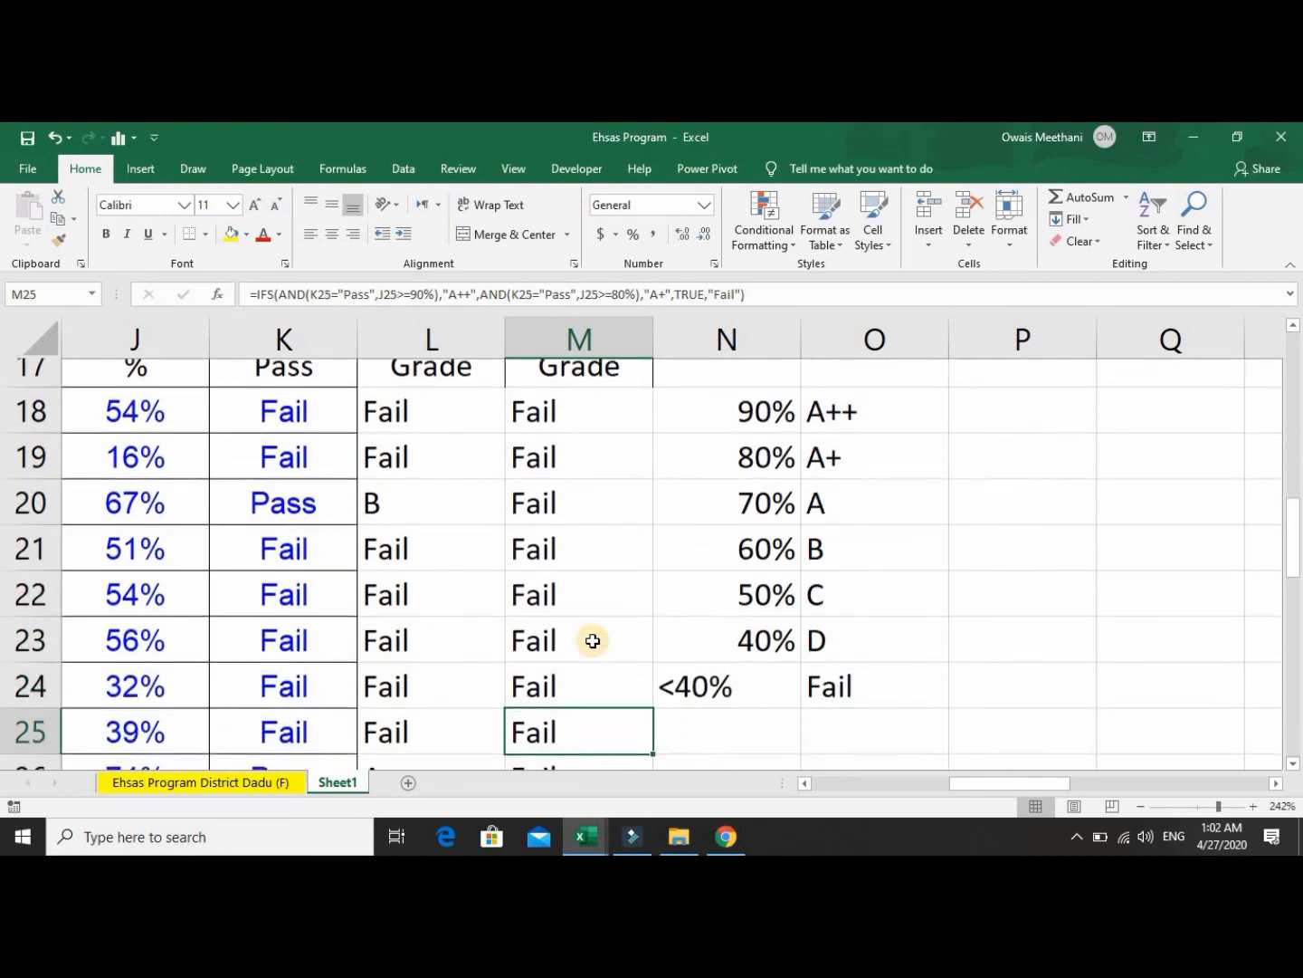
key(Up)
key(Up)
key(Up)
key(Up)
key(Up)
key(Up)
key(Up)
key(Up)
key(Up)
key(Up)
key(Up)
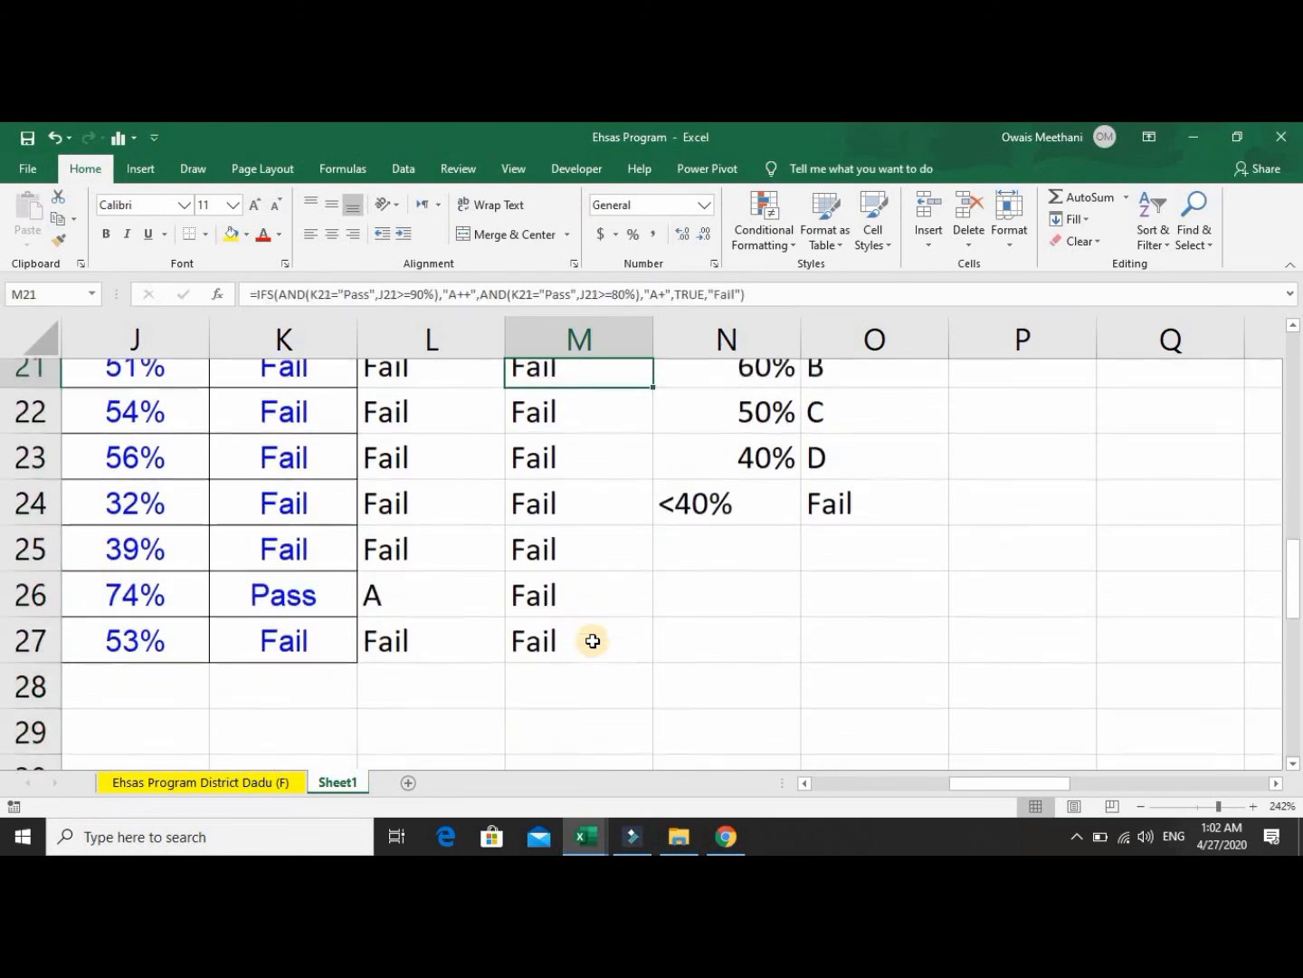
key(Down)
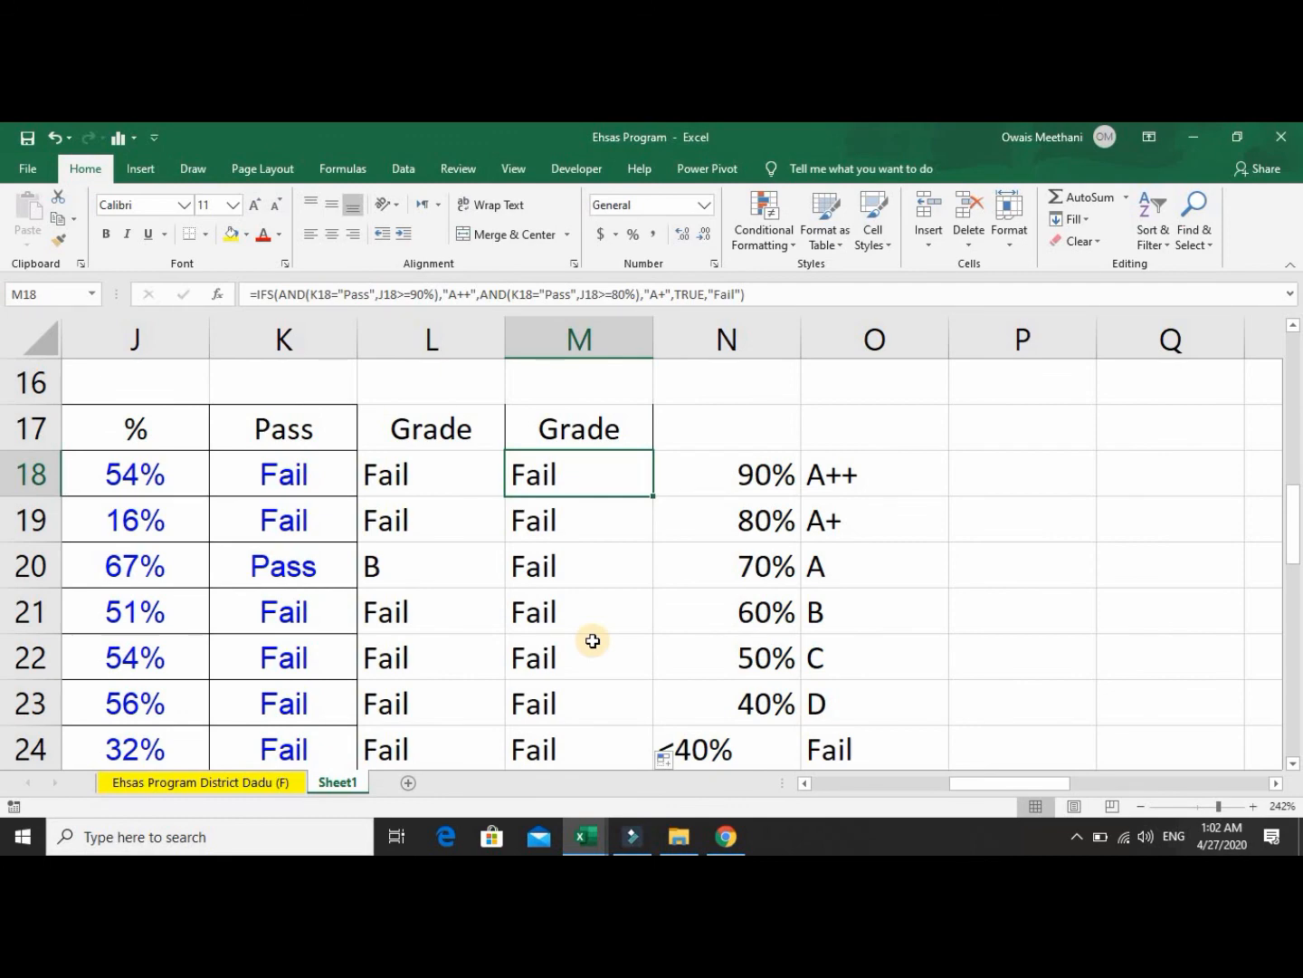
In the M18 formula, copy the 80% AND test with its "A+" result and paste it before TRUE.
key(F2)
key(Left)
key(Left)
key(Left)
key(Left)
key(Left)
key(Left)
key(Left)
key(Left)
key(Left)
key(Left)
key(Left)
key(Left)
key(Left)
key(Left)
key(Left)
key(Left)
key(Left)
key(Left)
key(Right)
key(Right)
key(Right)
key(Right)
key(Right)
key(Right)
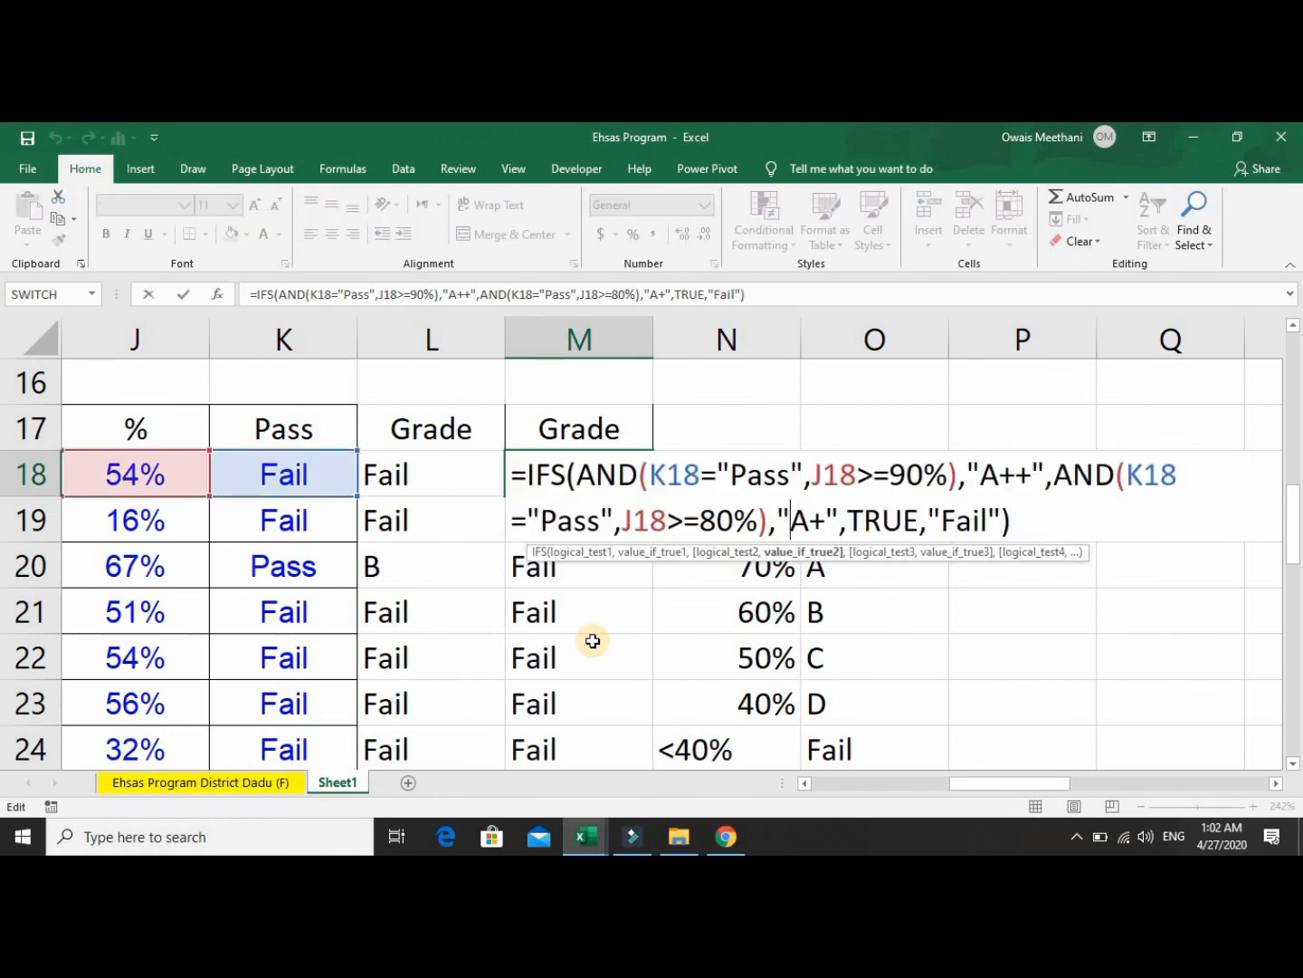
key(shift+Left)
key(shift+Left)
key(shift+Left)
key(shift+Left)
key(shift+Left)
key(shift+Left)
key(shift+Left)
key(shift+Left)
key(shift+Left)
key(shift+Left)
key(shift+Left)
key(shift+Left)
key(shift+Left)
key(shift+Left)
key(shift+Left)
key(shift+Left)
key(shift+Left)
key(shift+Left)
key(shift+Left)
key(shift+Left)
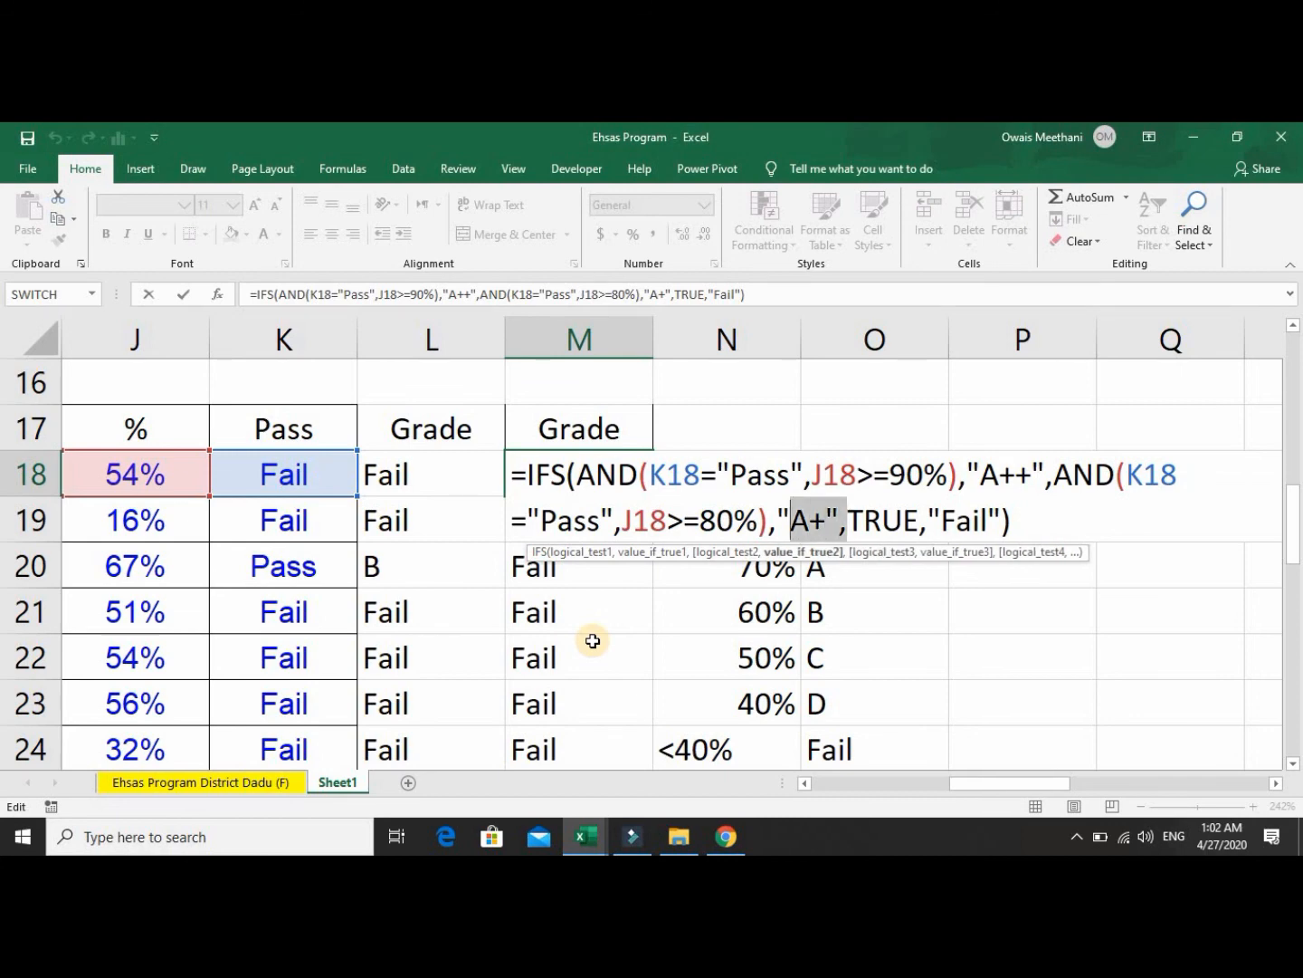
key(shift+Left)
key(shift+Left)
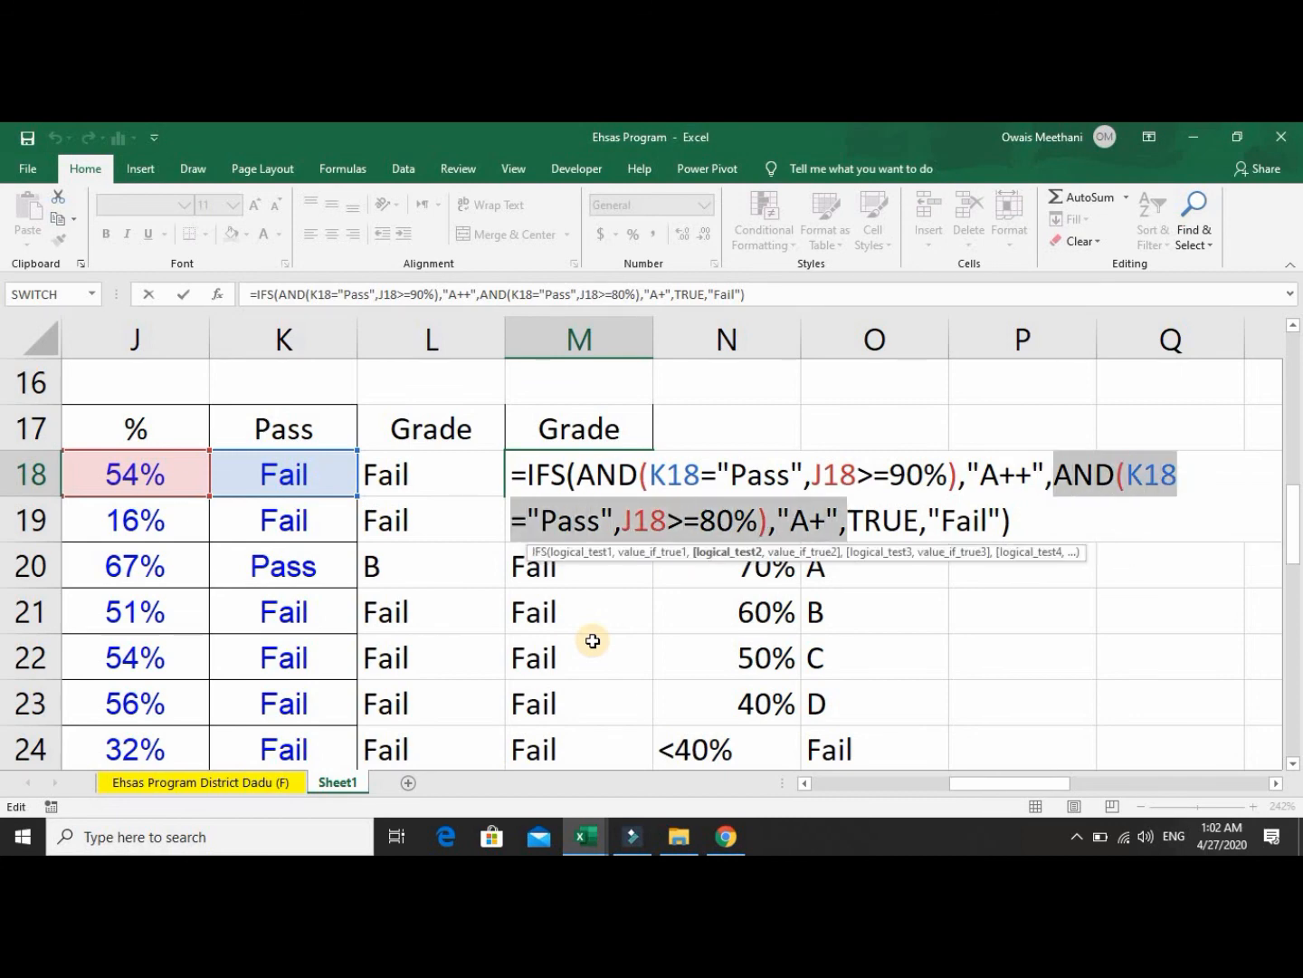
key(shift+Left)
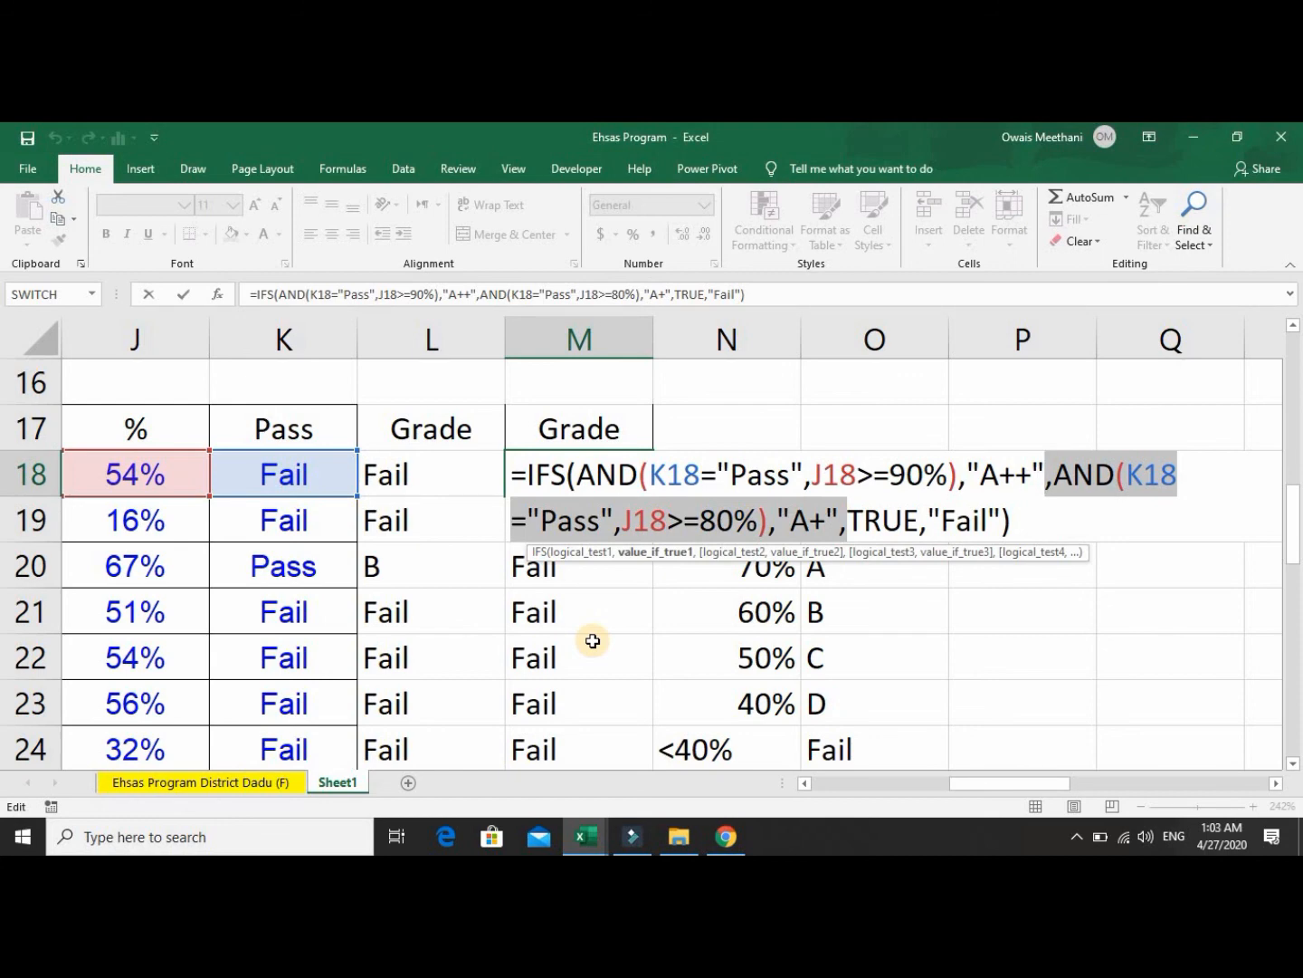
key(ctrl+c)
key(Right)
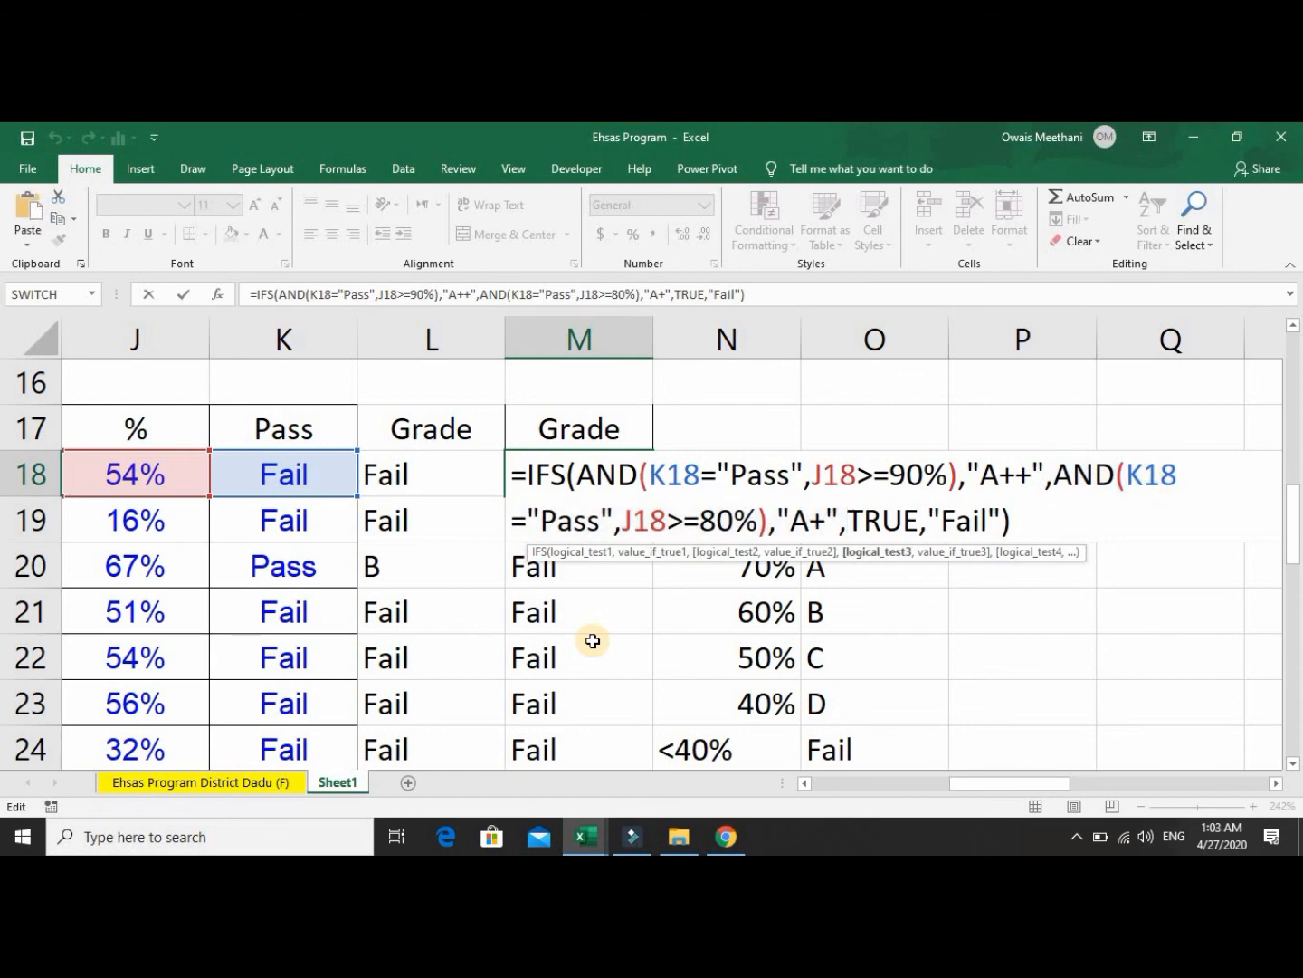
key(ctrl+v)
Remove the extra comma in front of the pasted AND test in the M18 formula.
key(Left)
key(Left)
key(Left)
key(Left)
key(Left)
key(Left)
key(Left)
key(Left)
key(Left)
key(Left)
key(Left)
key(Left)
key(Left)
key(Left)
key(Left)
key(Left)
key(Left)
key(Left)
key(Left)
key(Left)
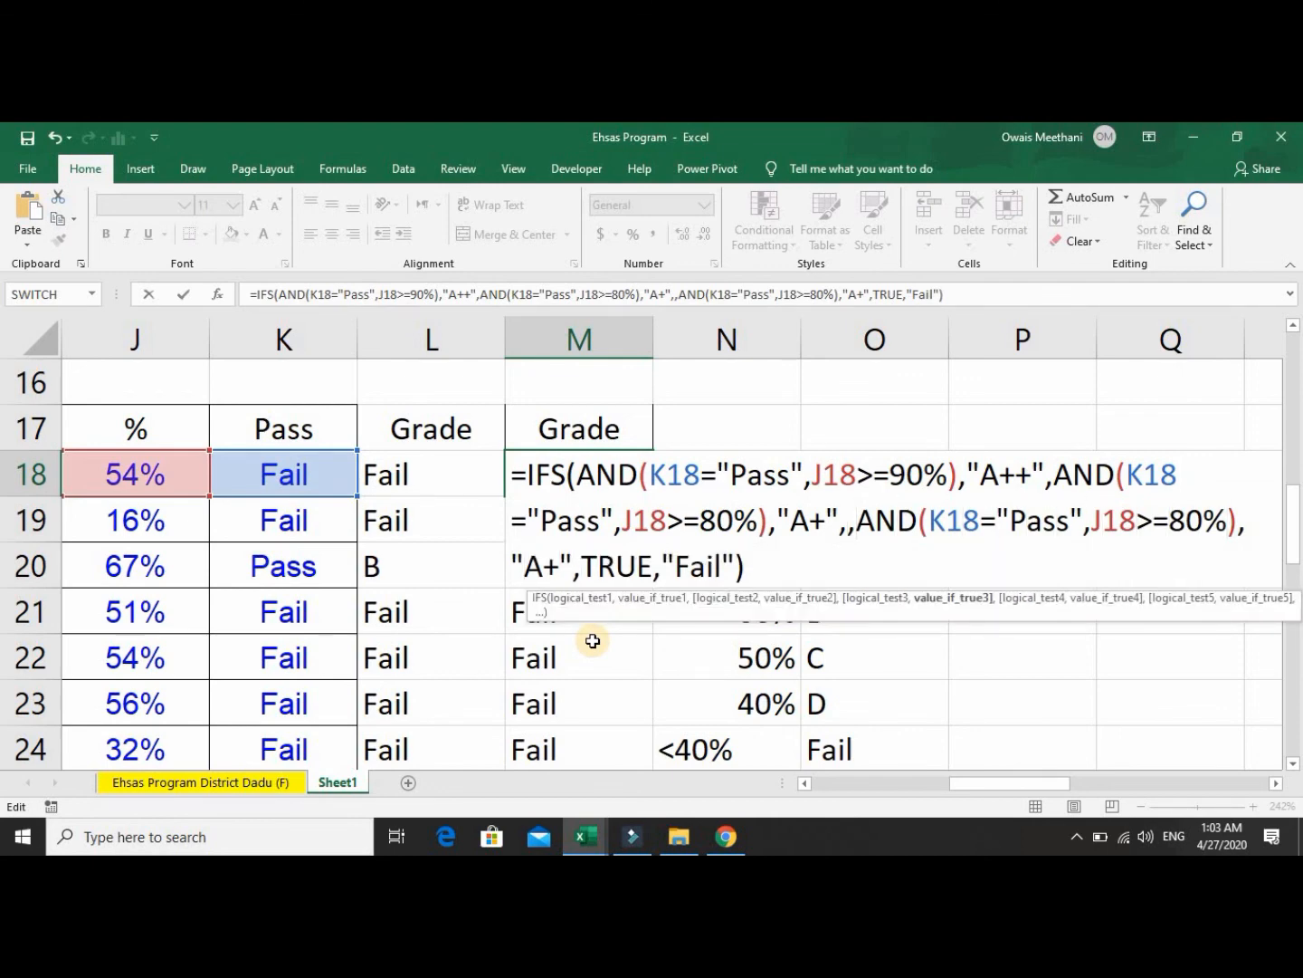
key(BackSpace)
Set the threshold of the pasted AND test in the M18 formula to 70%.
key(Right)
key(Right)
key(Right)
key(Right)
key(Right)
key(Right)
key(Right)
key(Right)
key(Right)
key(Right)
key(Right)
key(Right)
key(Right)
key(Right)
key(Right)
key(Right)
key(Right)
key(Right)
key(Right)
key(Right)
key(BackSpace)
text(7)
Change the result of the 70% test in the M18 formula to "A".
key(Right)
key(Right)
key(Right)
key(Right)
key(Right)
key(Right)
key(Right)
key(Right)
key(Left)
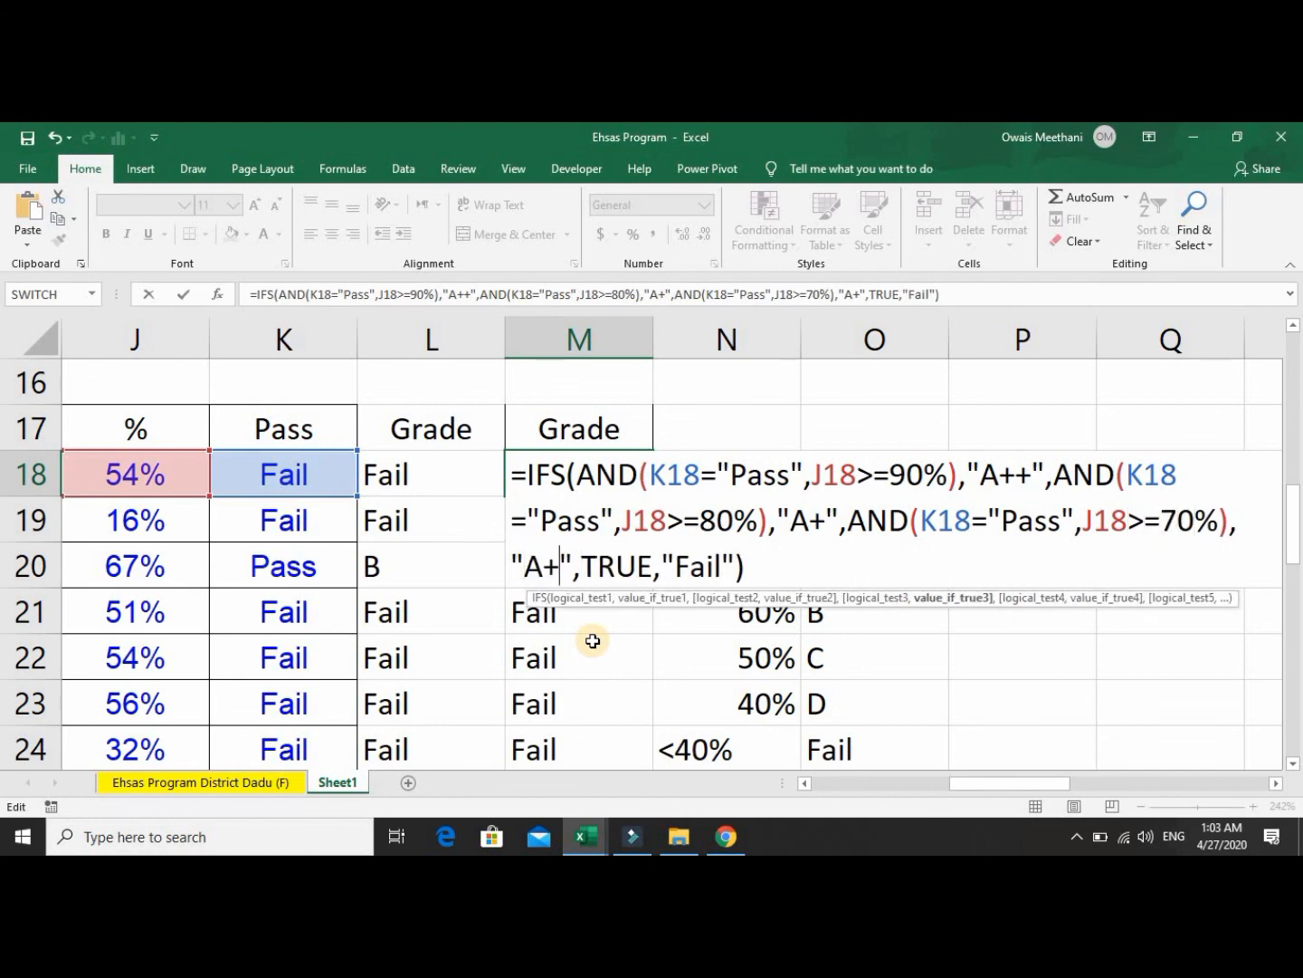
key(BackSpace)
key(Right)
key(Right)
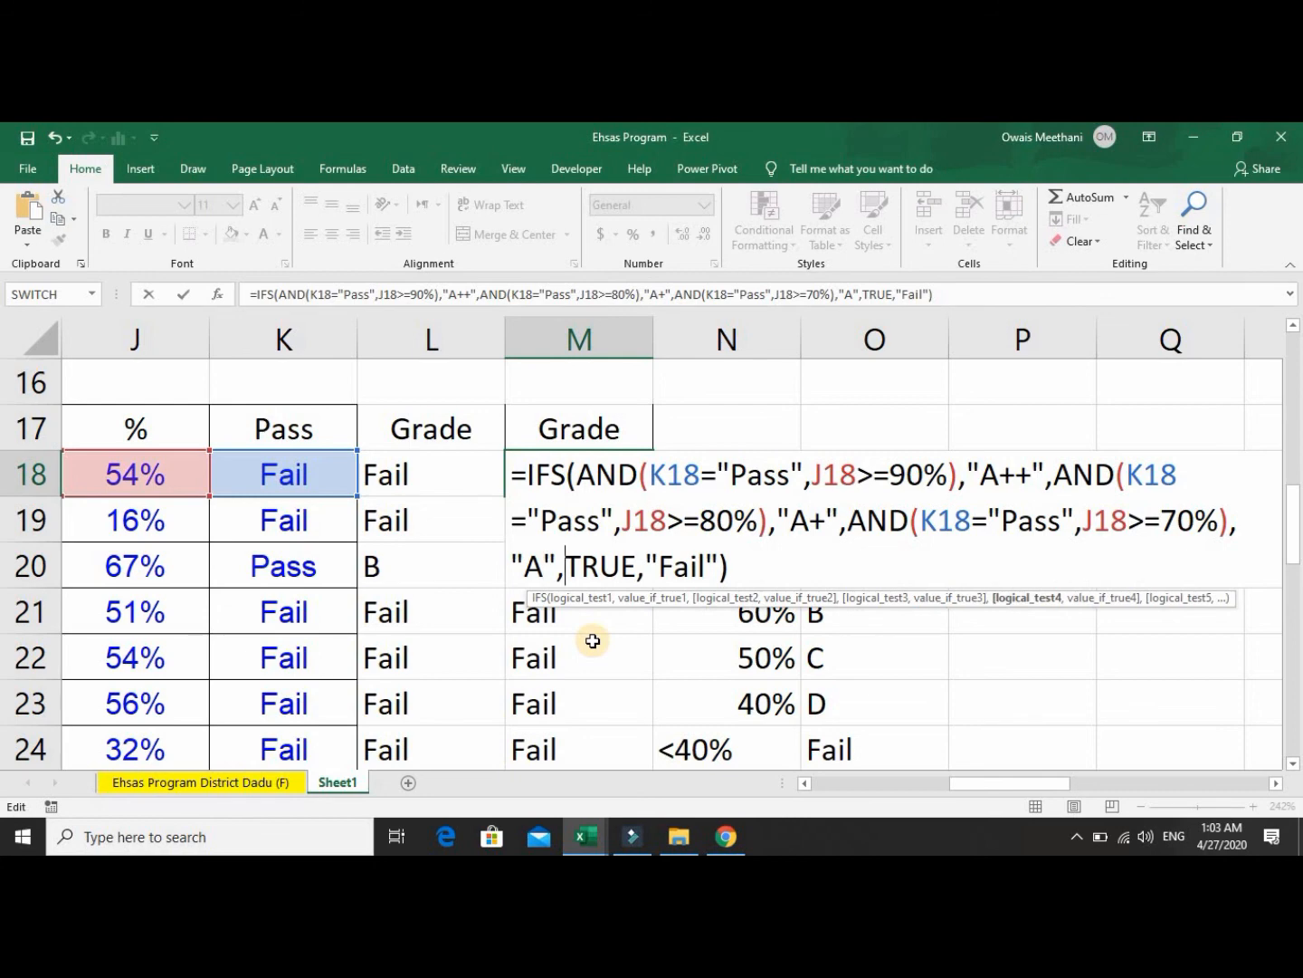
Paste the copied 80% AND test before TRUE in the M18 formula and remove the extra comma in front of it.
key(ctrl+v)
key(Left)
key(Left)
key(Left)
key(Left)
key(Left)
key(Left)
key(Left)
key(Left)
key(Left)
key(Left)
key(Left)
key(Left)
key(Left)
key(Left)
key(Left)
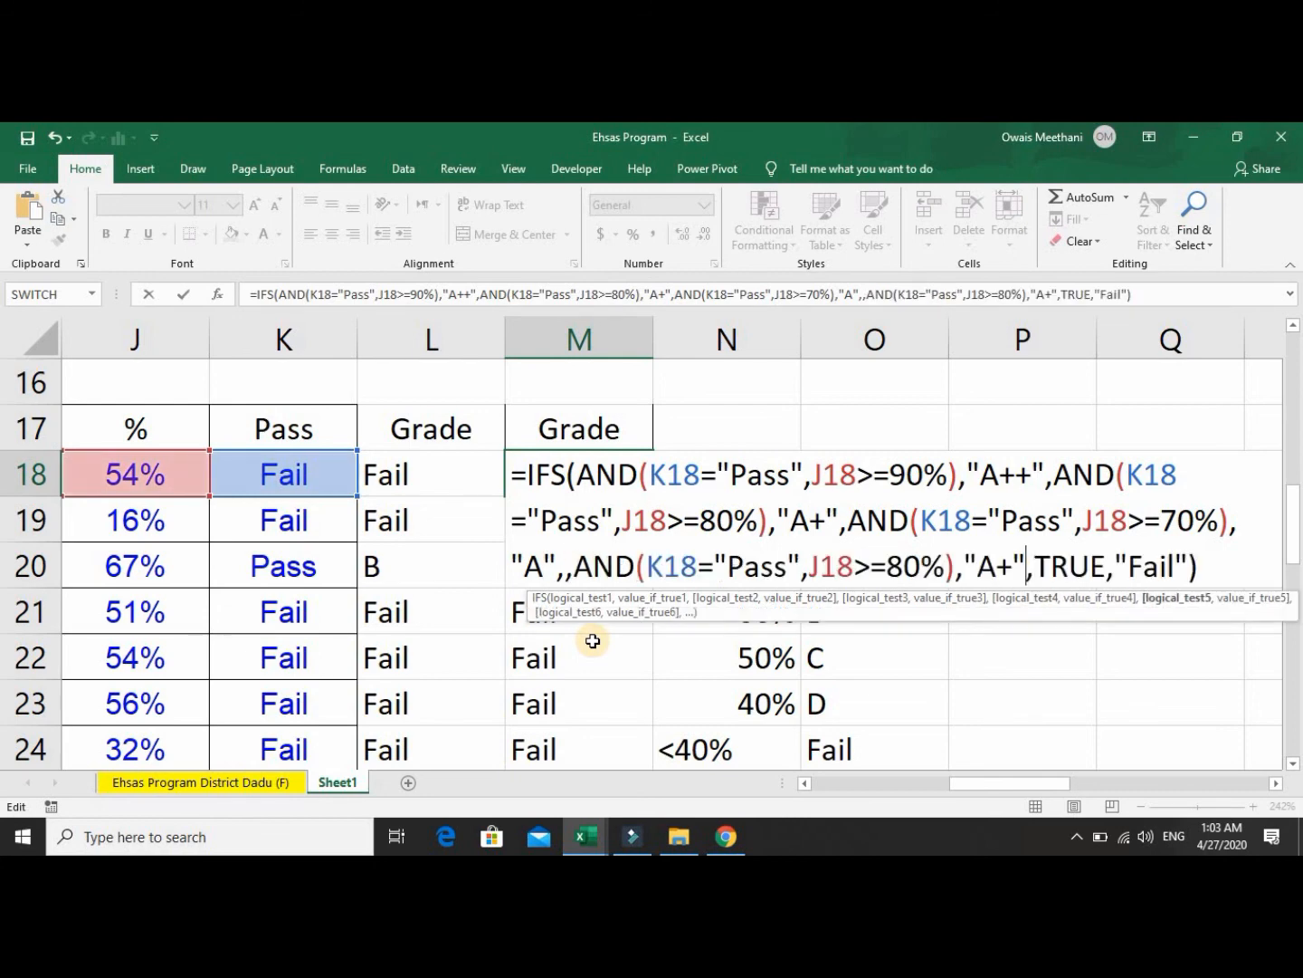
key(Left)
key(Left)
key(Left)
key(Left)
key(Left)
key(Left)
key(Left)
key(Left)
key(Left)
key(Left)
key(Left)
key(Left)
key(Left)
key(Left)
key(Left)
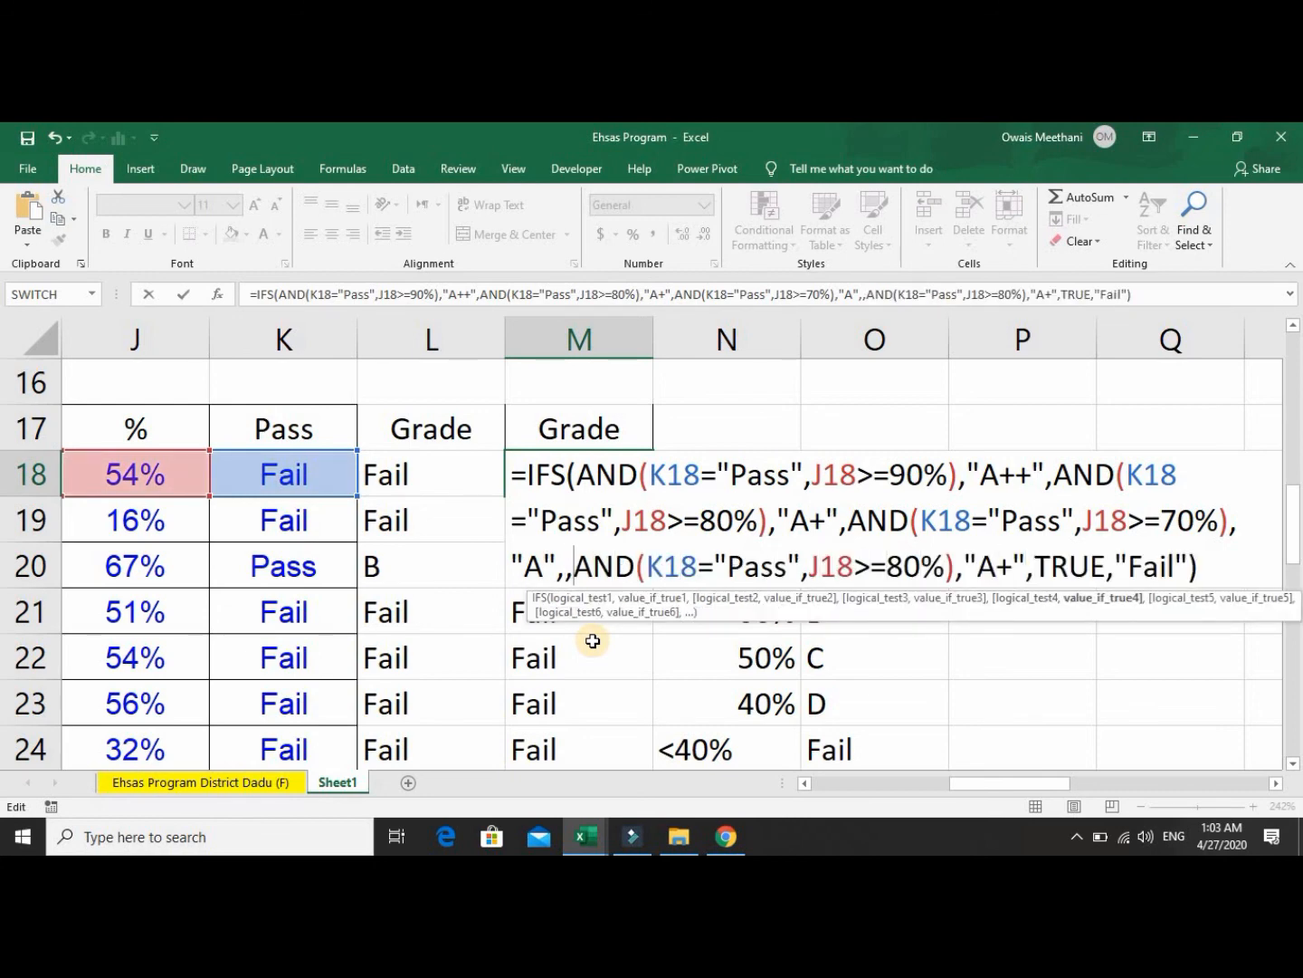
key(BackSpace)
Set the threshold of the newly pasted AND test, after the "A" result in the M18 formula, to 60%.
key(Right)
key(Right)
key(Right)
key(Right)
key(Right)
key(Right)
key(Right)
key(Right)
key(Right)
key(Right)
key(Right)
key(Right)
key(Right)
key(Right)
key(Right)
key(Right)
key(Right)
key(Right)
key(Right)
key(Right)
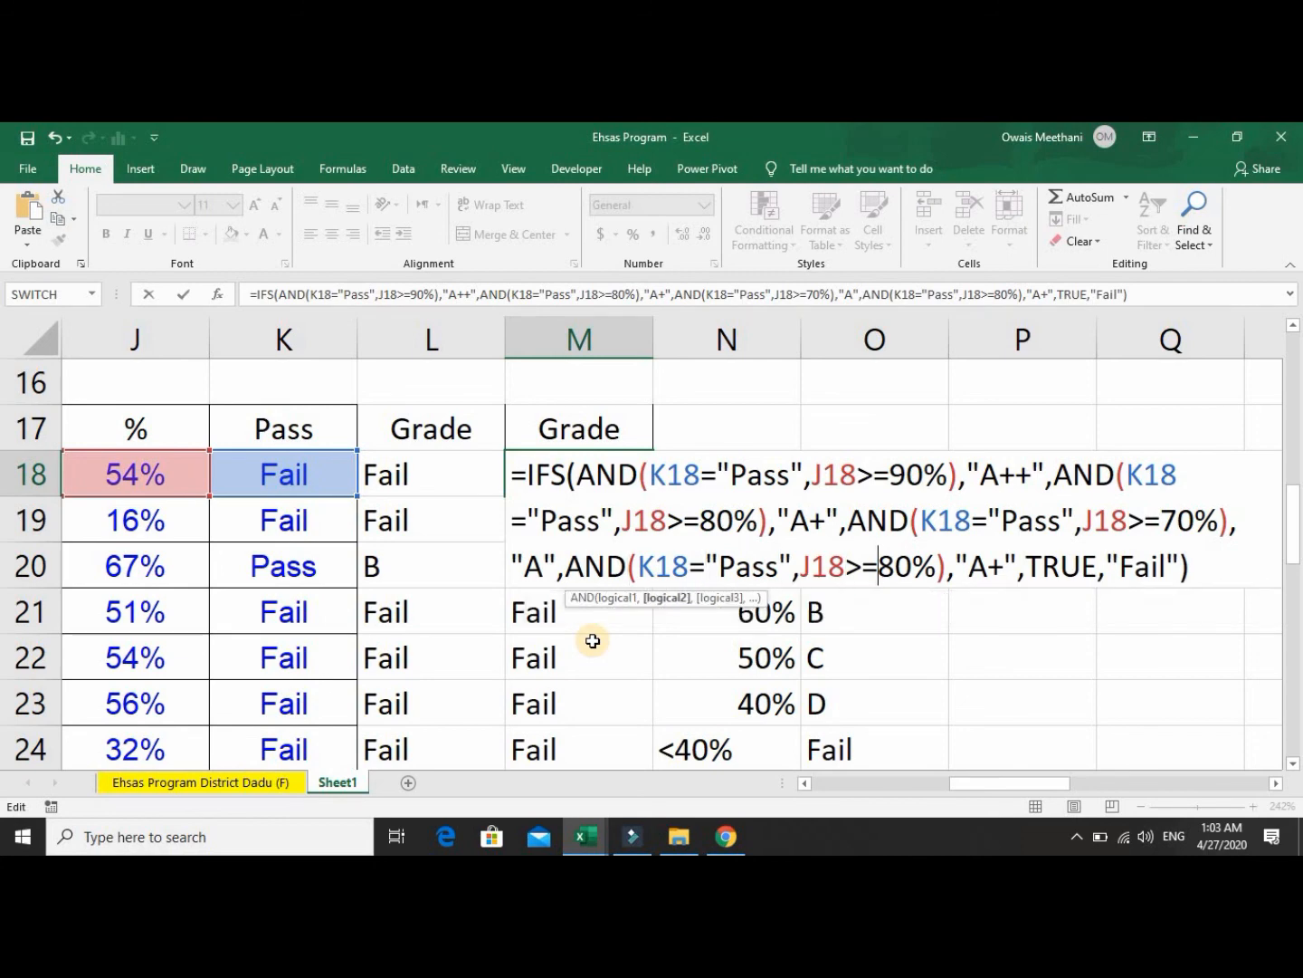
key(BackSpace)
text(6)
Change the result of the 60% test in the M18 formula to "B".
key(Right)
key(Right)
key(Right)
key(Right)
key(Right)
key(Right)
key(Delete)
key(BackSpace)
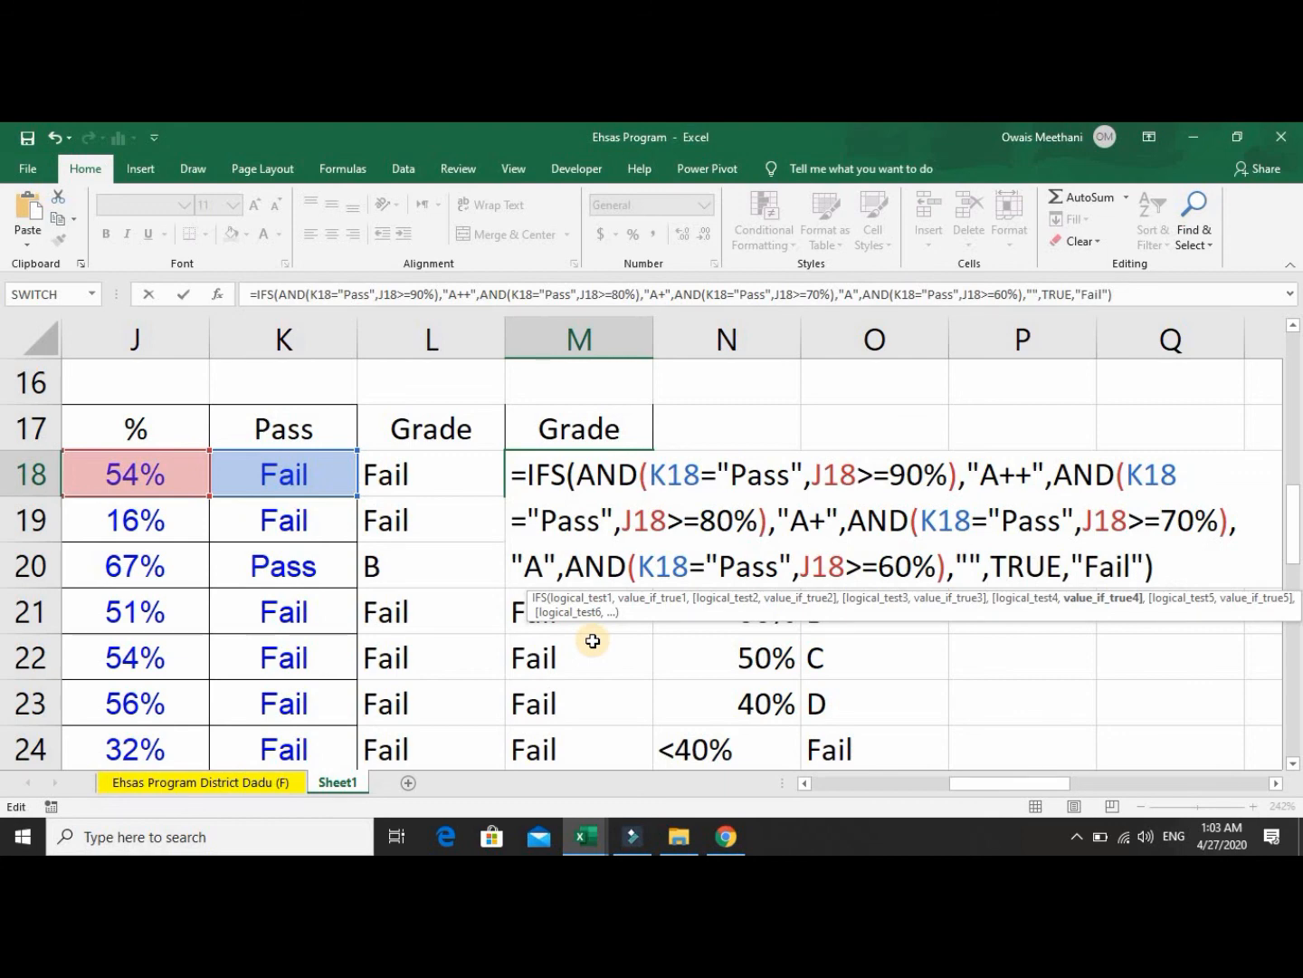
text(B)
key(Right)
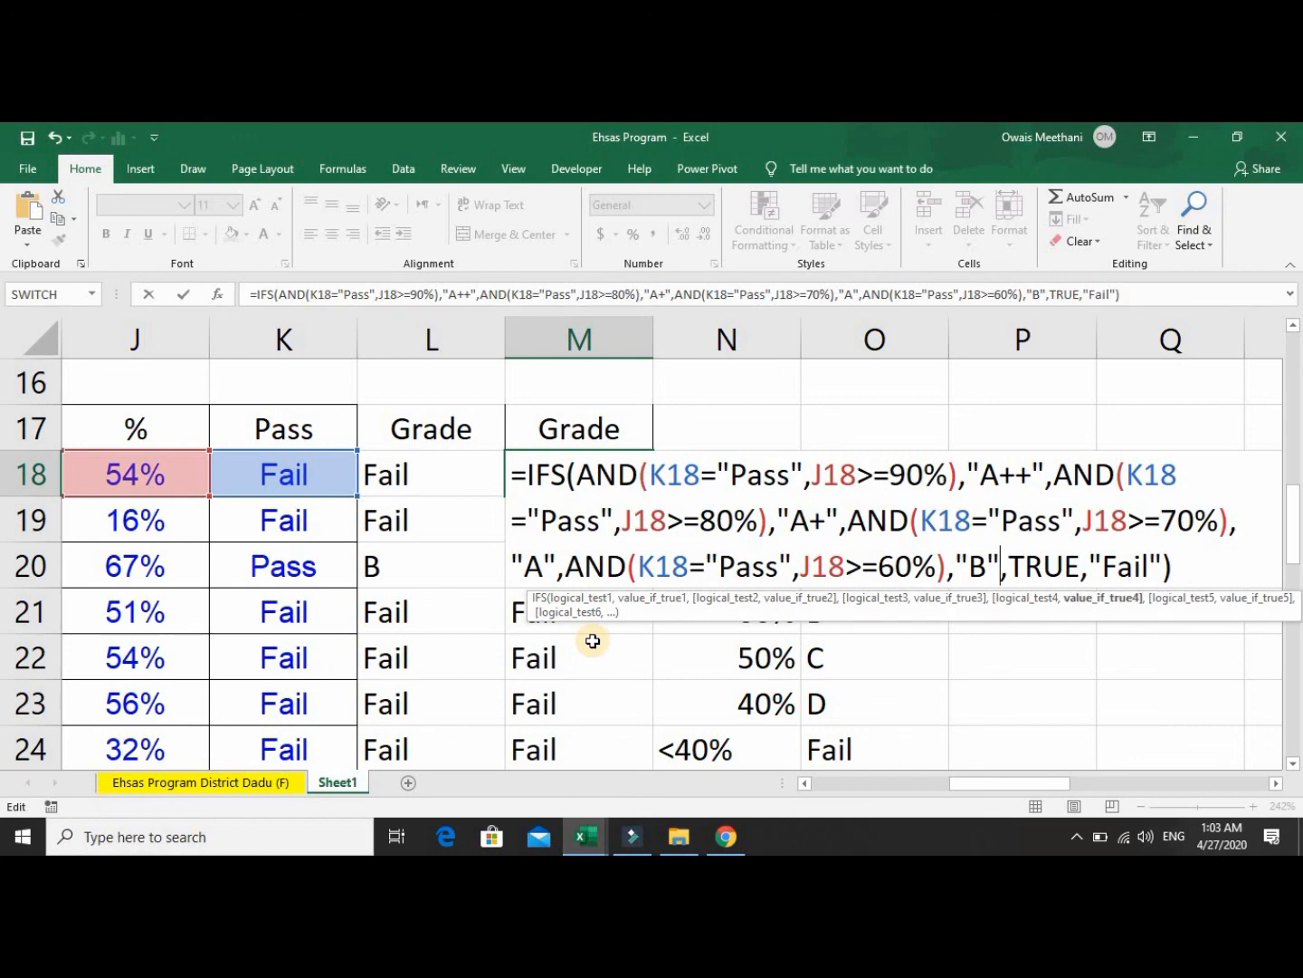
Paste another copy of the AND test after the "B" result in the M18 formula and set its threshold to 50%.
key(ctrl+v)
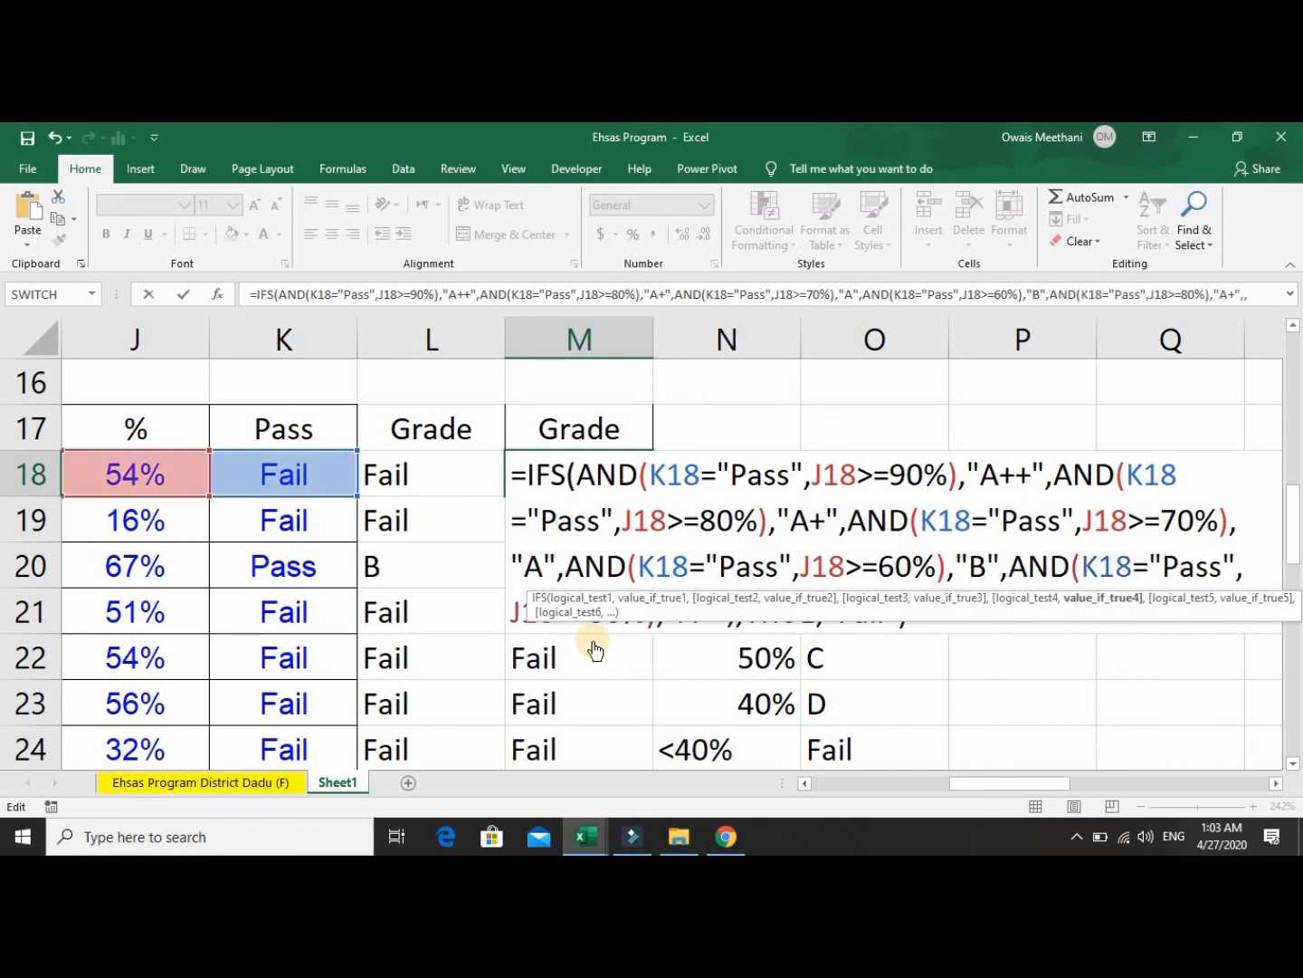
key(Left)
key(Left)
key(Left)
key(Left)
key(Left)
key(Left)
key(Left)
key(Left)
key(Left)
key(Left)
key(Left)
key(Left)
key(Right)
key(Right)
key(Right)
key(Left)
key(Left)
key(Right)
key(Right)
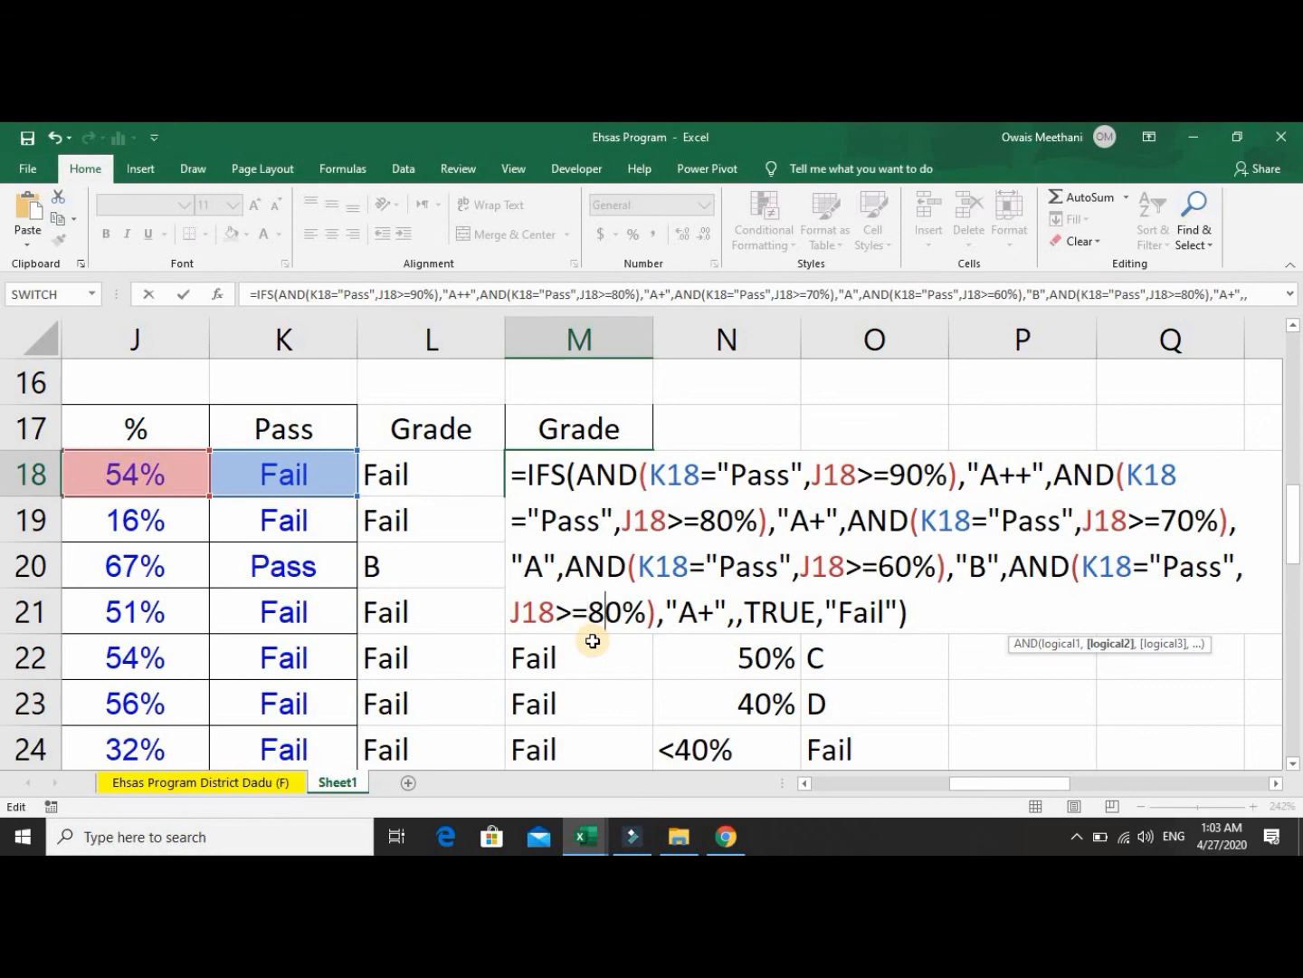
text(\)
key(BackSpace)
key(BackSpace)
text(5)
Change the result of the 50% test in the M18 formula to "C".
key(Right)
key(Right)
key(Right)
key(Right)
key(Right)
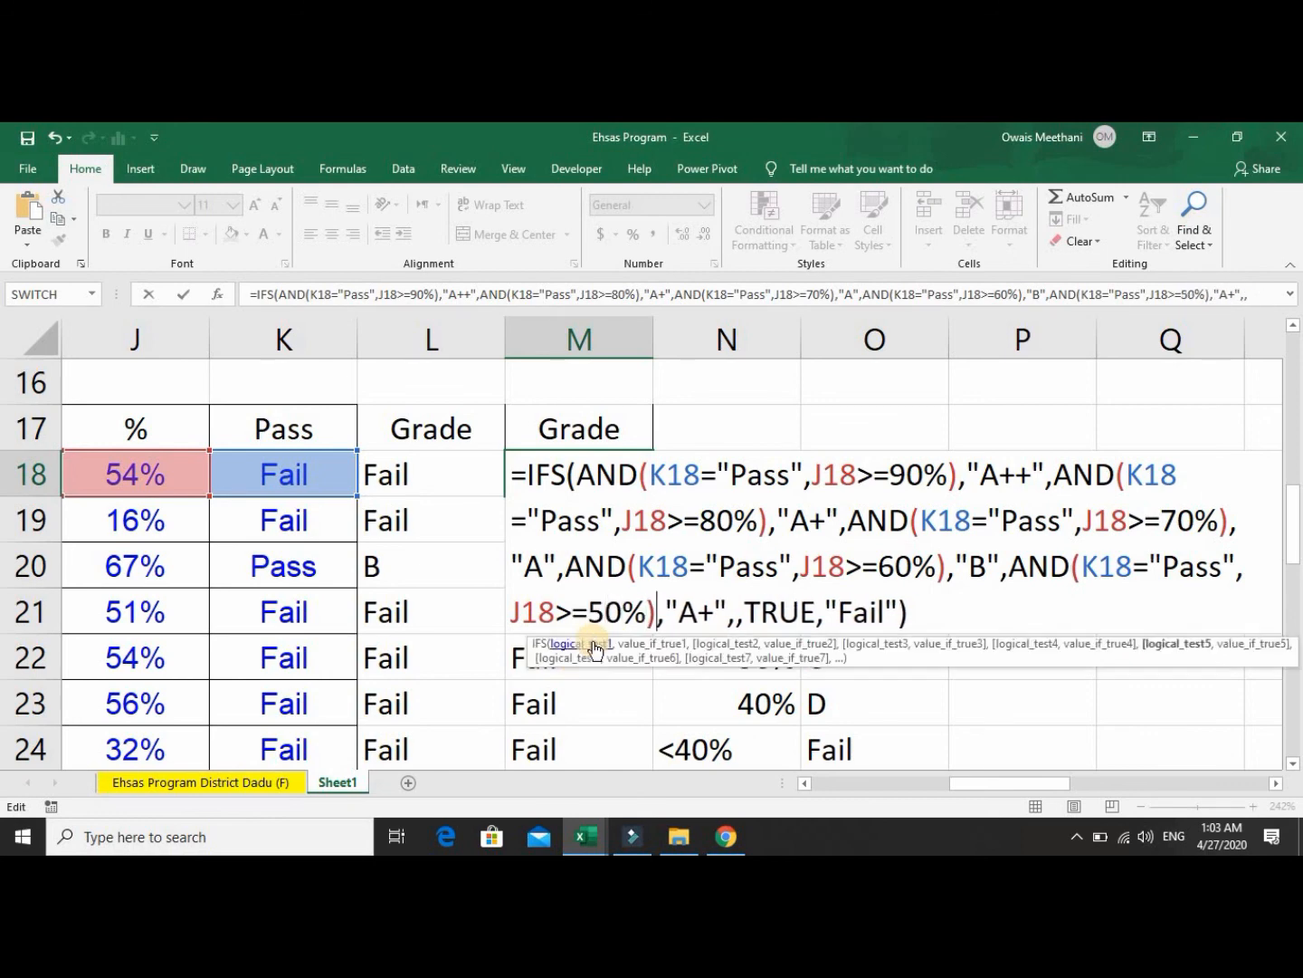
key(BackSpace)
key(BackSpace)
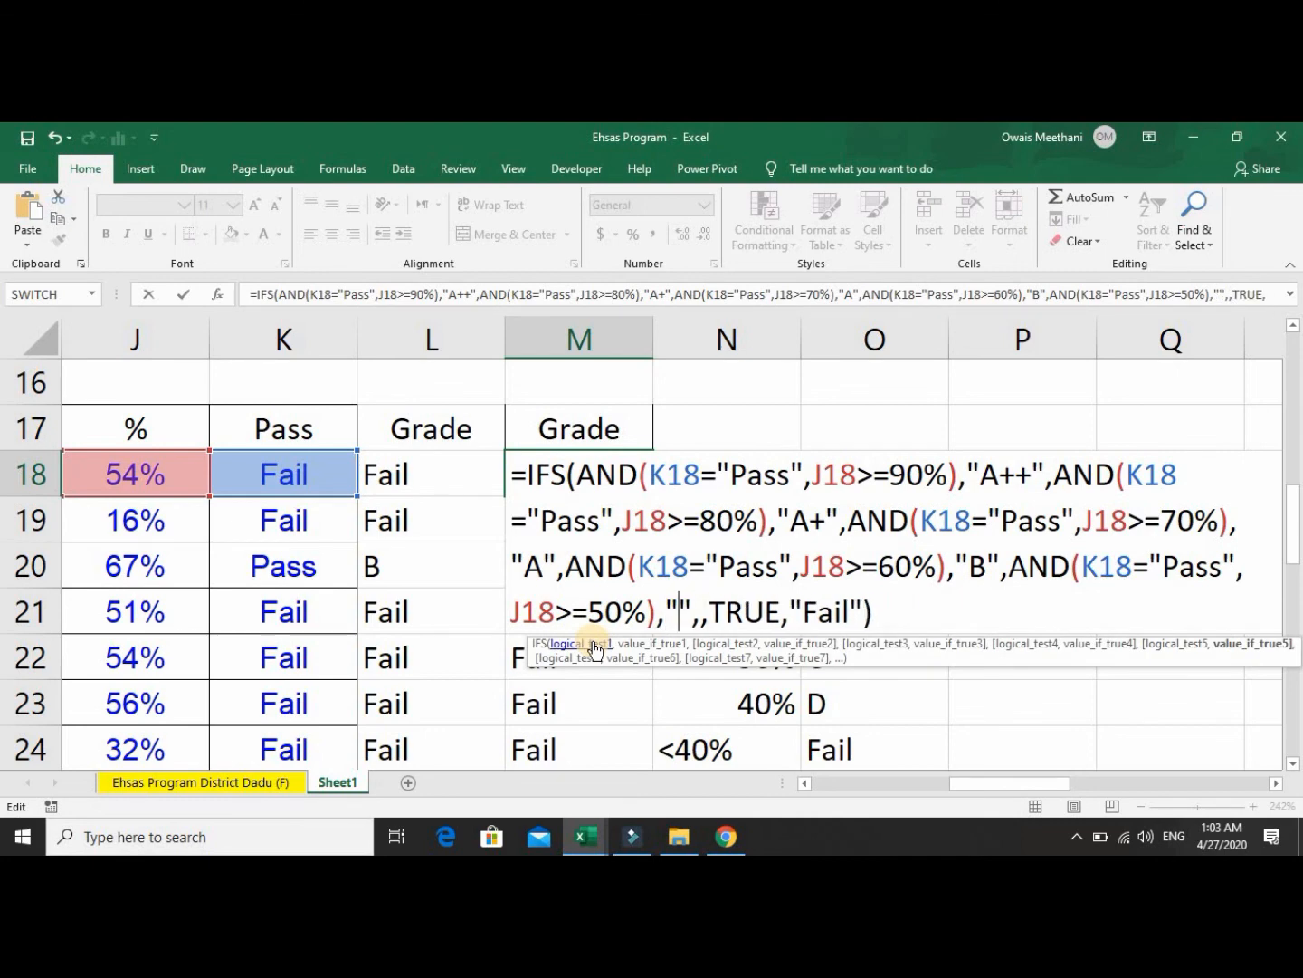
text(c)
key(BackSpace)
text(C)
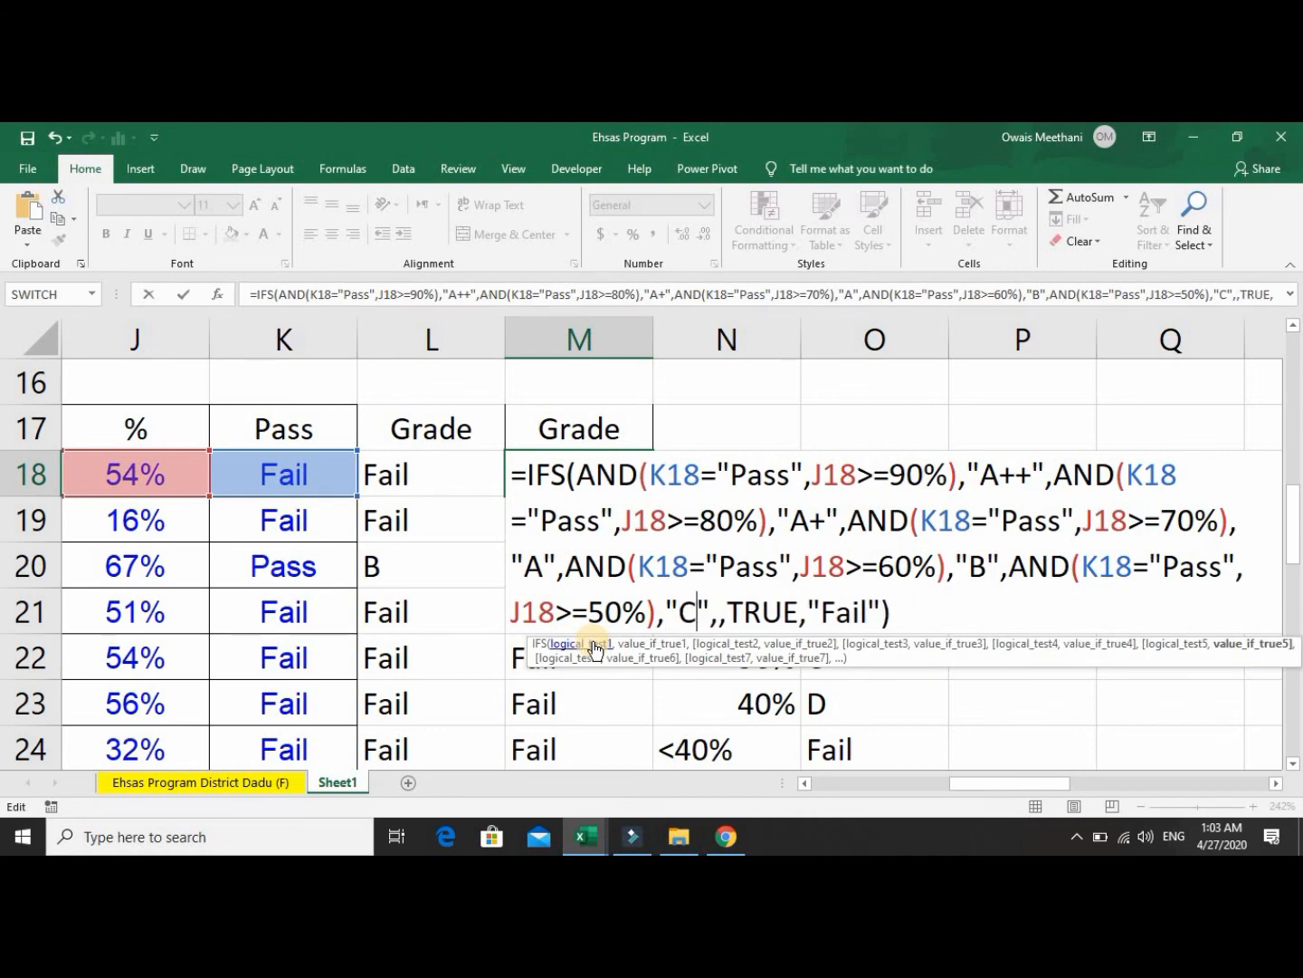
Remove the extra comma after the "C" result in the M18 formula and paste another copy of the AND test there.
key(Right)
key(Right)
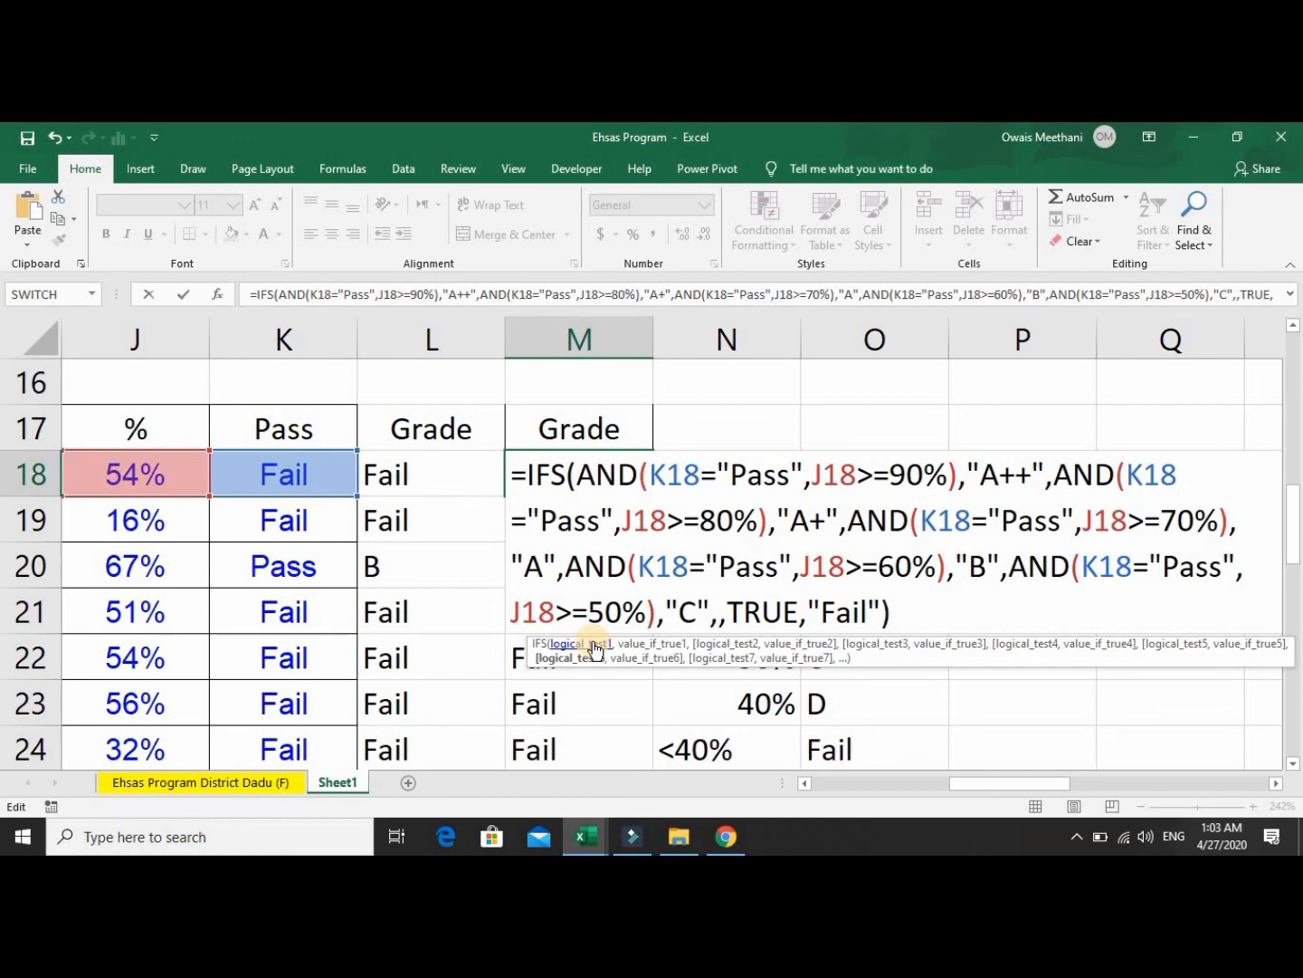
key(BackSpace)
text(,AND(K18="Pass",J18>=80%),"A+",)
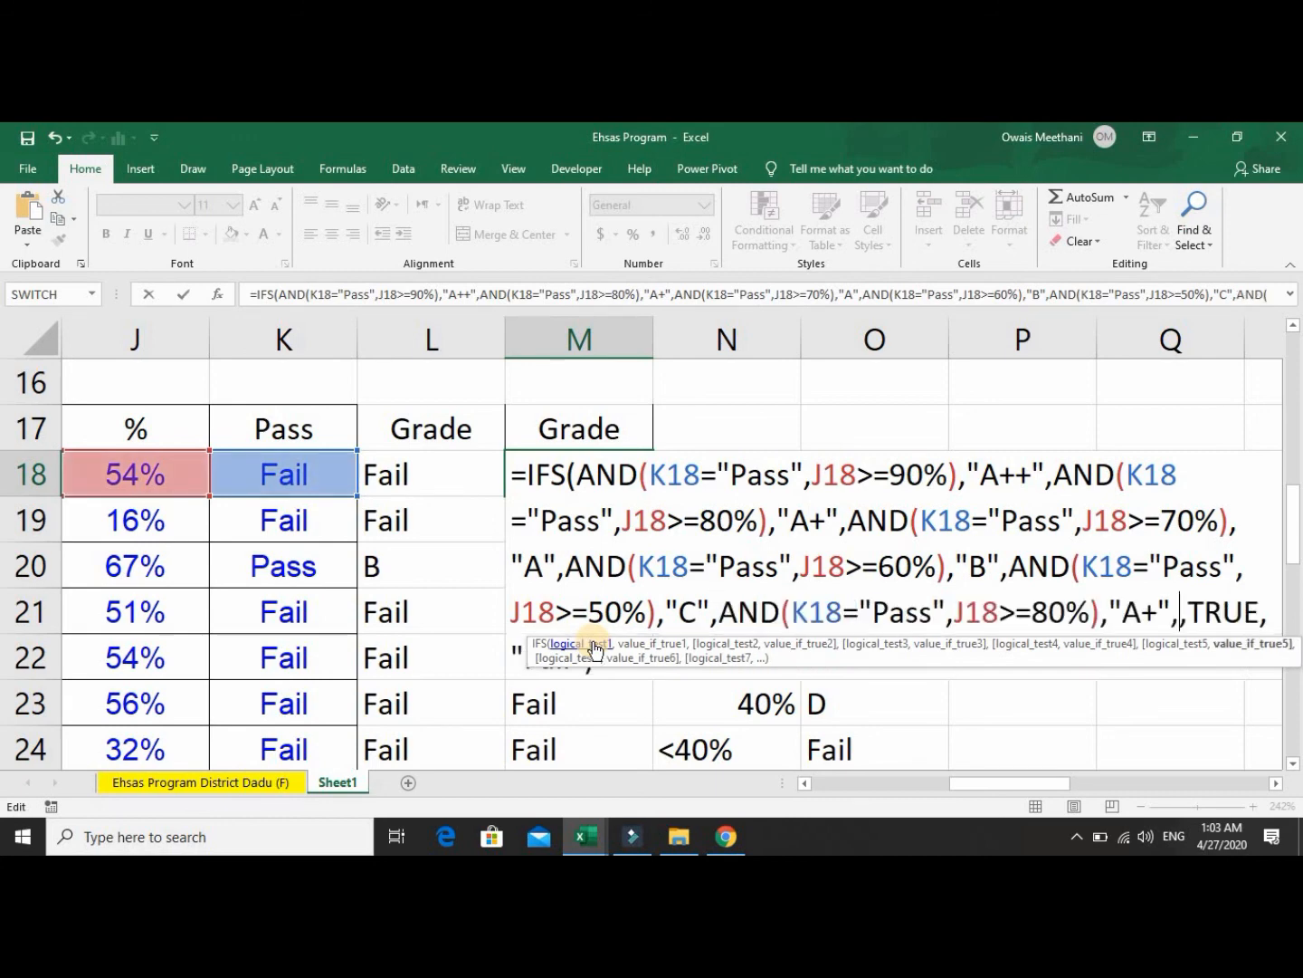
Set the threshold of the last AND test in the M18 formula to 40%.
key(Left)
key(Left)
key(Left)
key(Left)
key(Left)
key(Left)
key(Left)
key(Left)
key(Left)
key(Left)
key(Left)
key(Left)
key(Left)
key(Left)
key(Left)
key(Right)
key(Right)
key(Right)
key(Right)
key(Right)
key(Right)
key(BackSpace)
text(4)
Change the result of the 40% test in the M18 formula to "D".
key(Right)
key(Right)
key(Right)
key(Right)
key(Right)
key(Right)
key(Right)
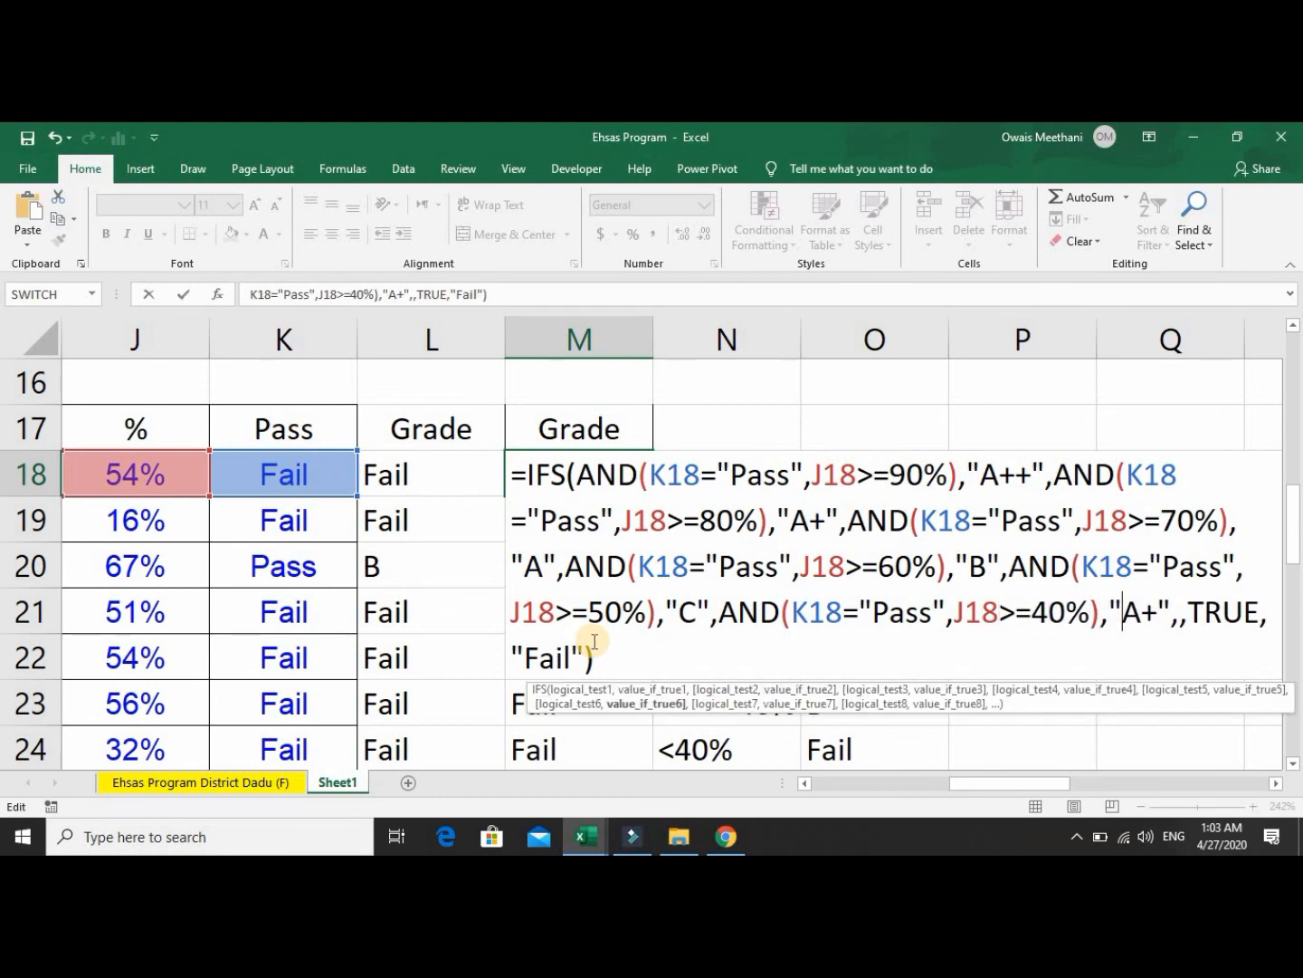
key(BackSpace)
key(Delete)
text(D)
Remove the extra comma before TRUE in the M18 formula and enter the completed IFS formula.
key(Right)
key(Delete)
key(Return)
key(Up)
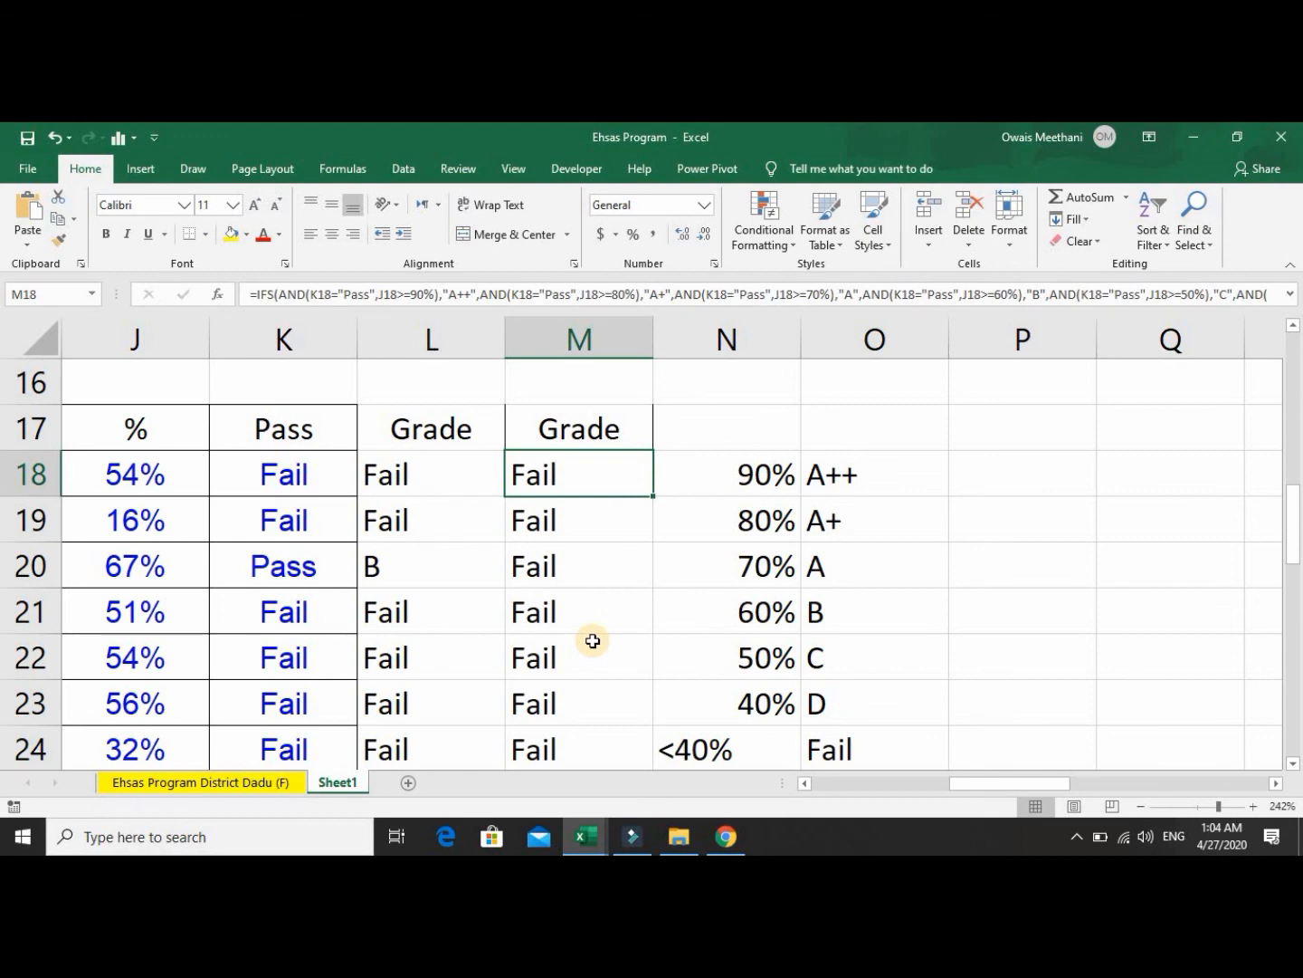
Review the IFS formula in M18, fill it down the Grade column and select M20 to check its grade.
key(F2)
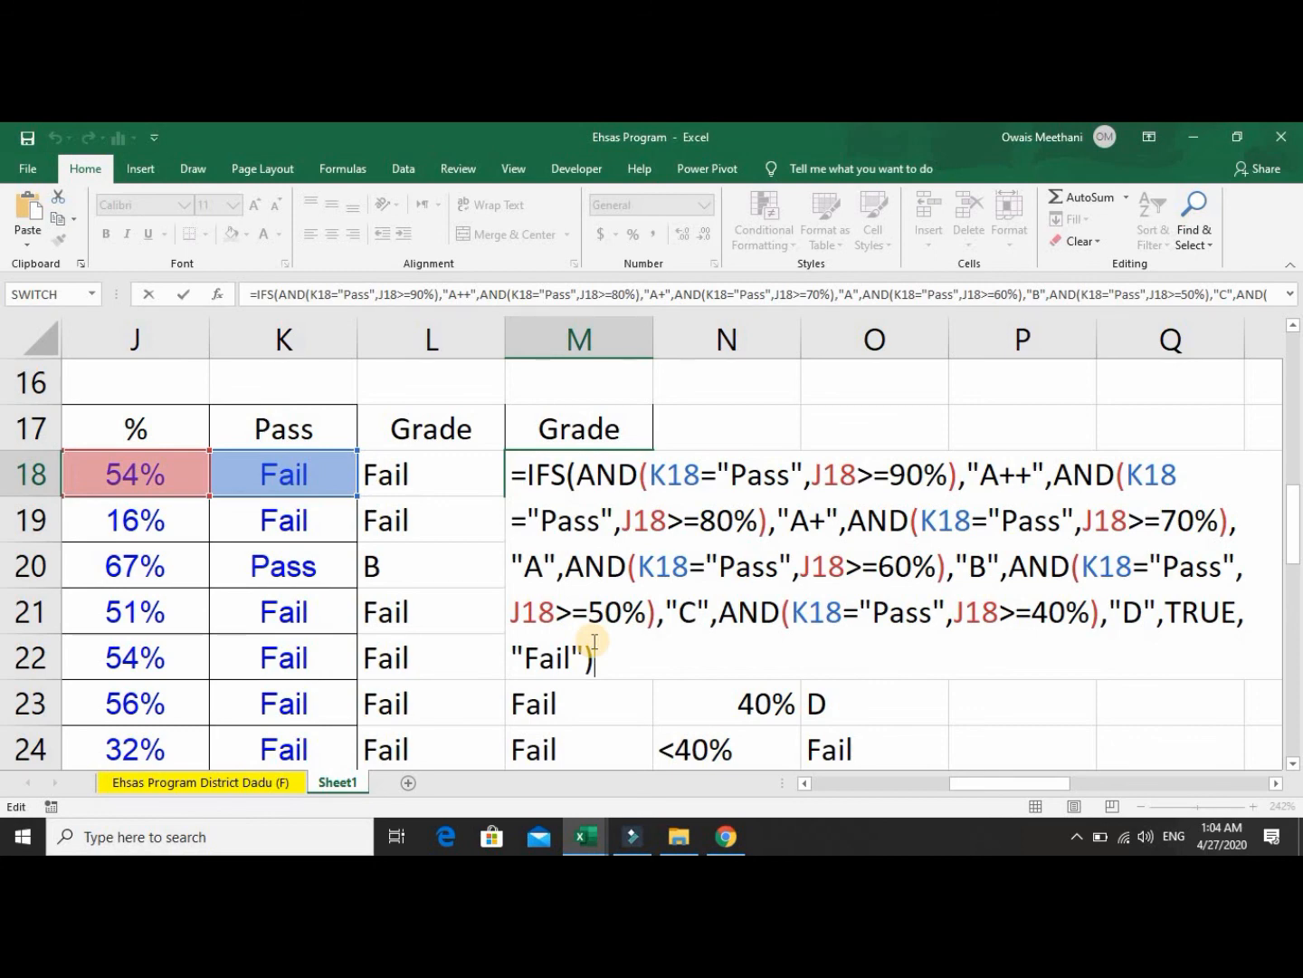
key(Return)
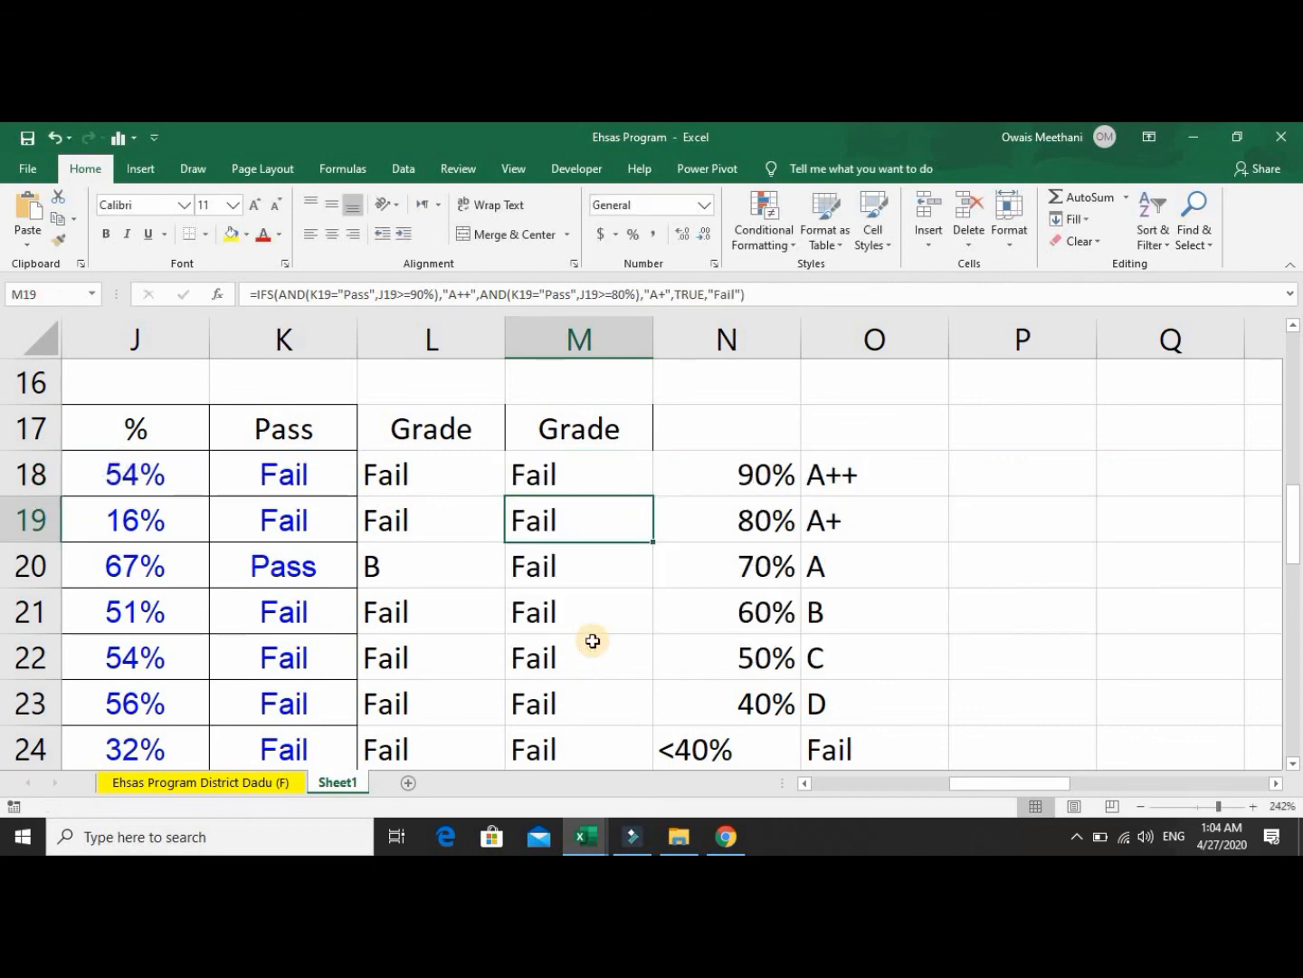
key(Up)
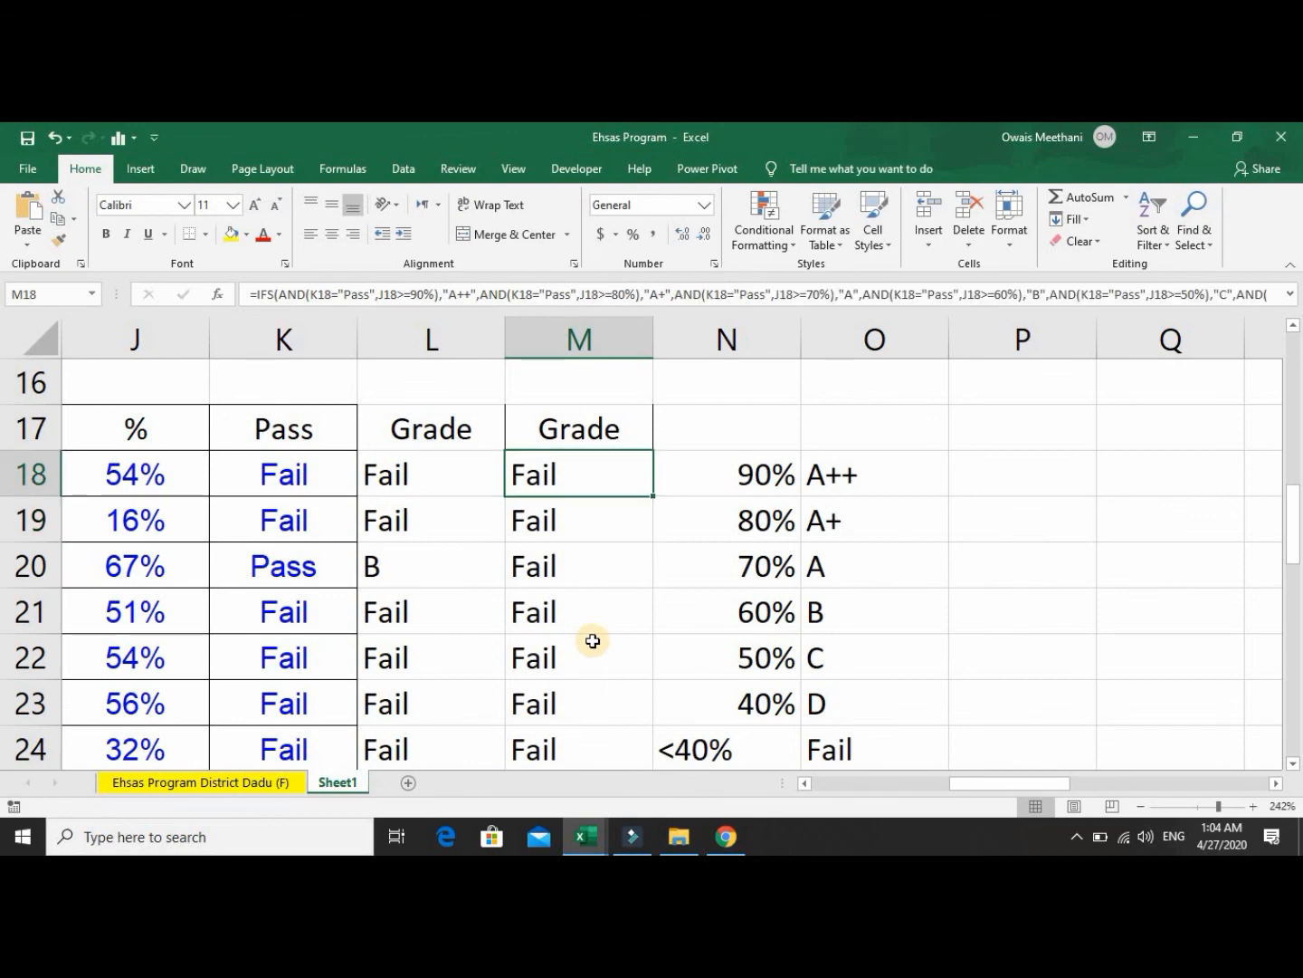
double_click(652, 496)
click(591, 573)
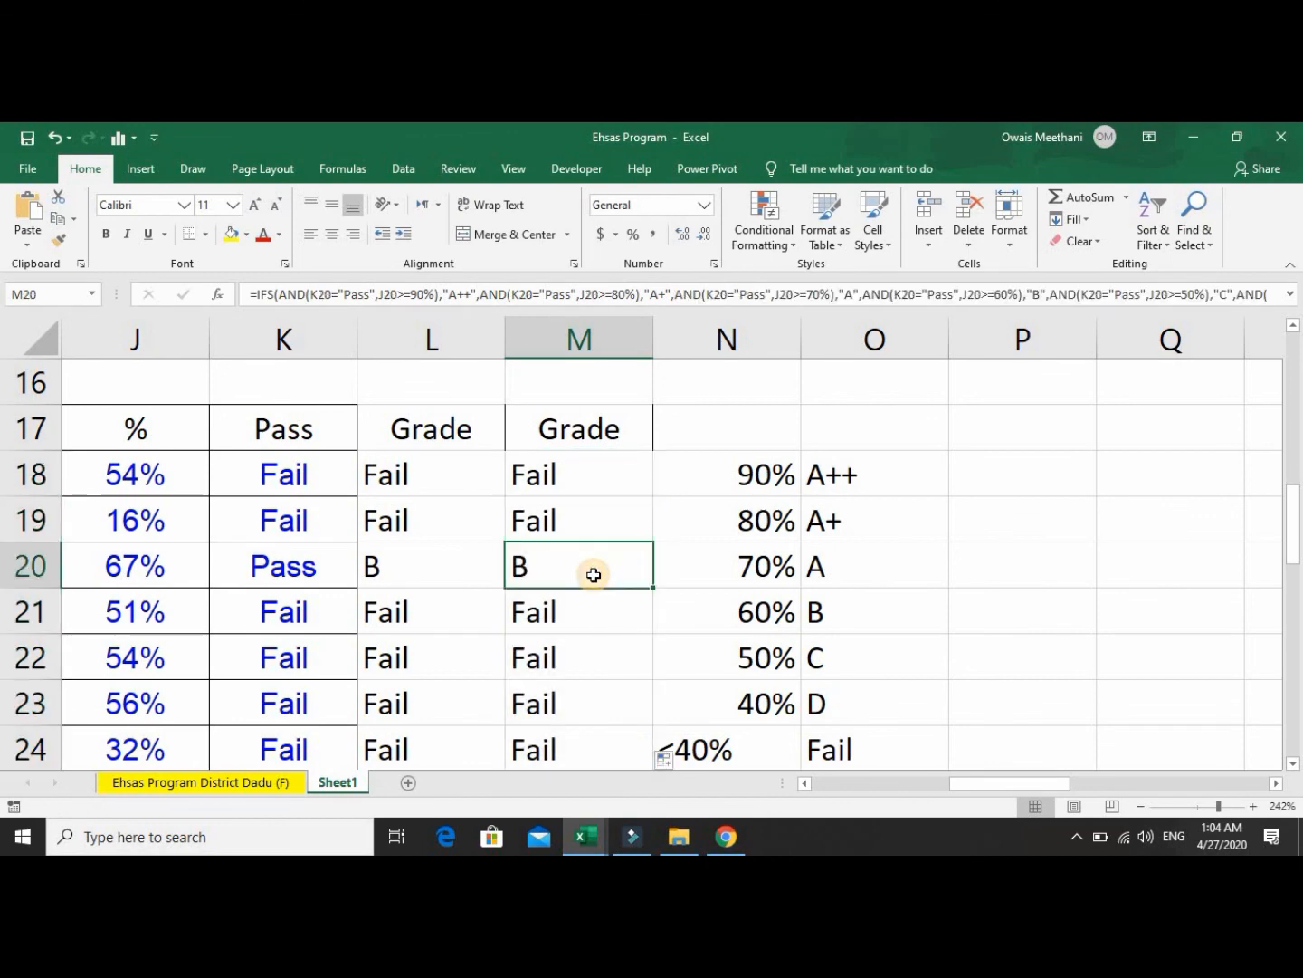
Check the filled grades in column M against the percentages, pass status and existing grades down to row 27.
key(Down)
key(Down)
key(Down)
key(Down)
key(Down)
key(Down)
key(Down)
key(Down)
key(Down)
key(Up)
key(Up)
key(Up)
key(Up)
key(Up)
key(Up)
key(Up)
key(Up)
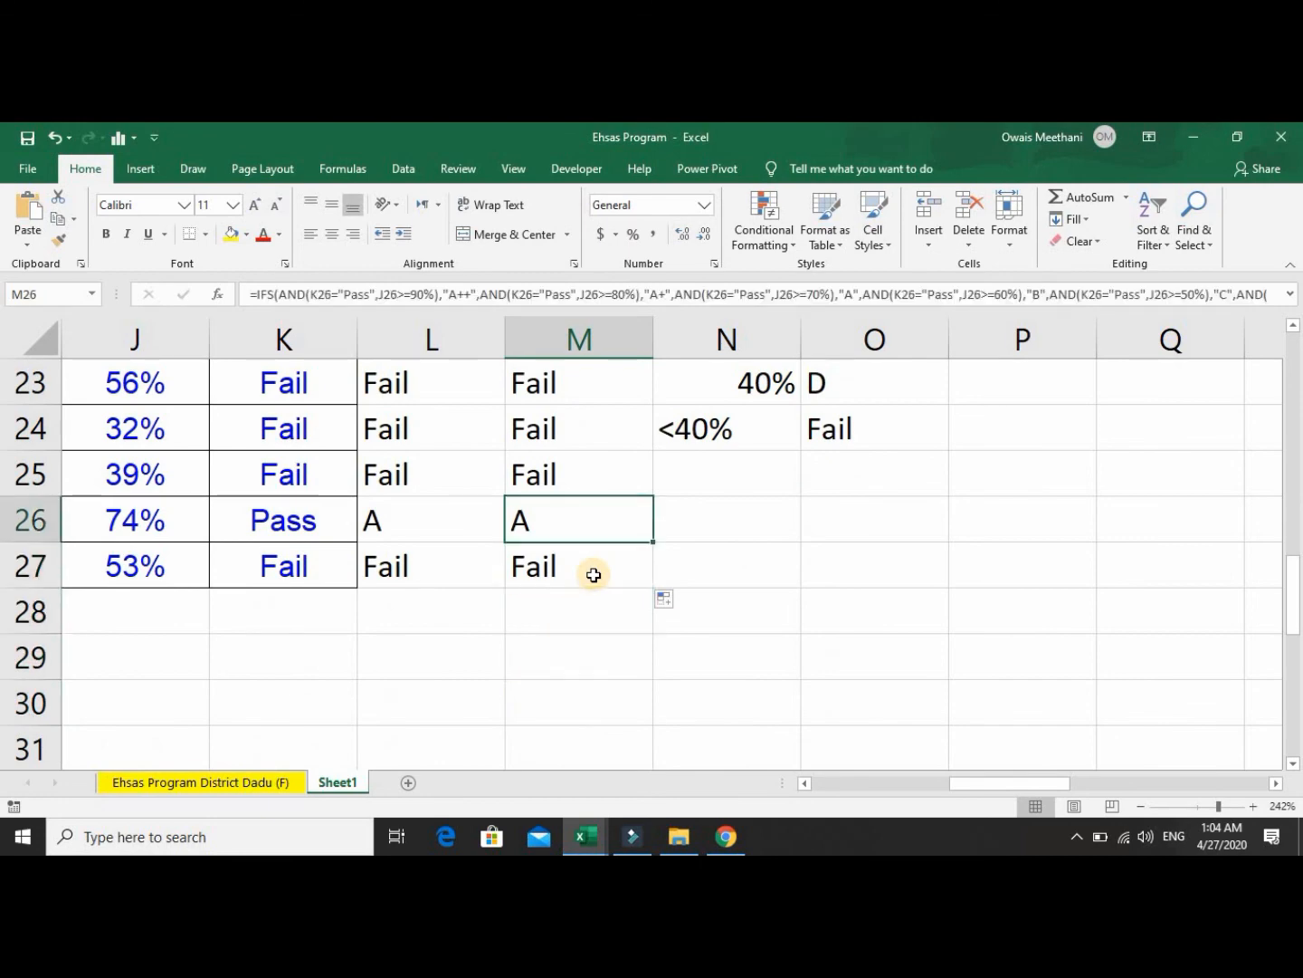
key(Up)
key(Up)
key(Up)
key(Up)
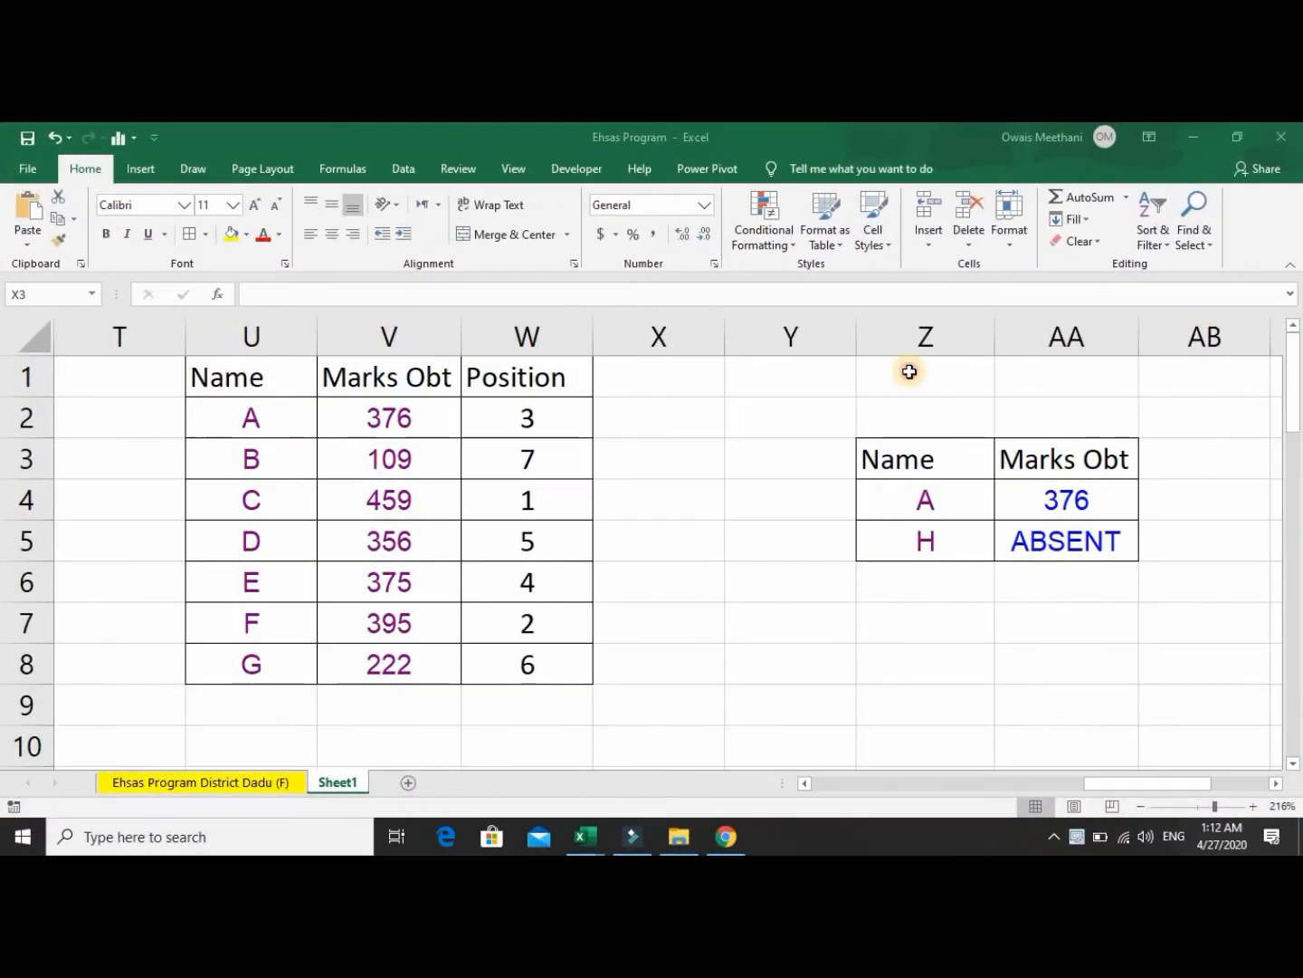
Enter the label SWITCH in cell Z1 above the small Name and Marks Obt table.
click(909, 371)
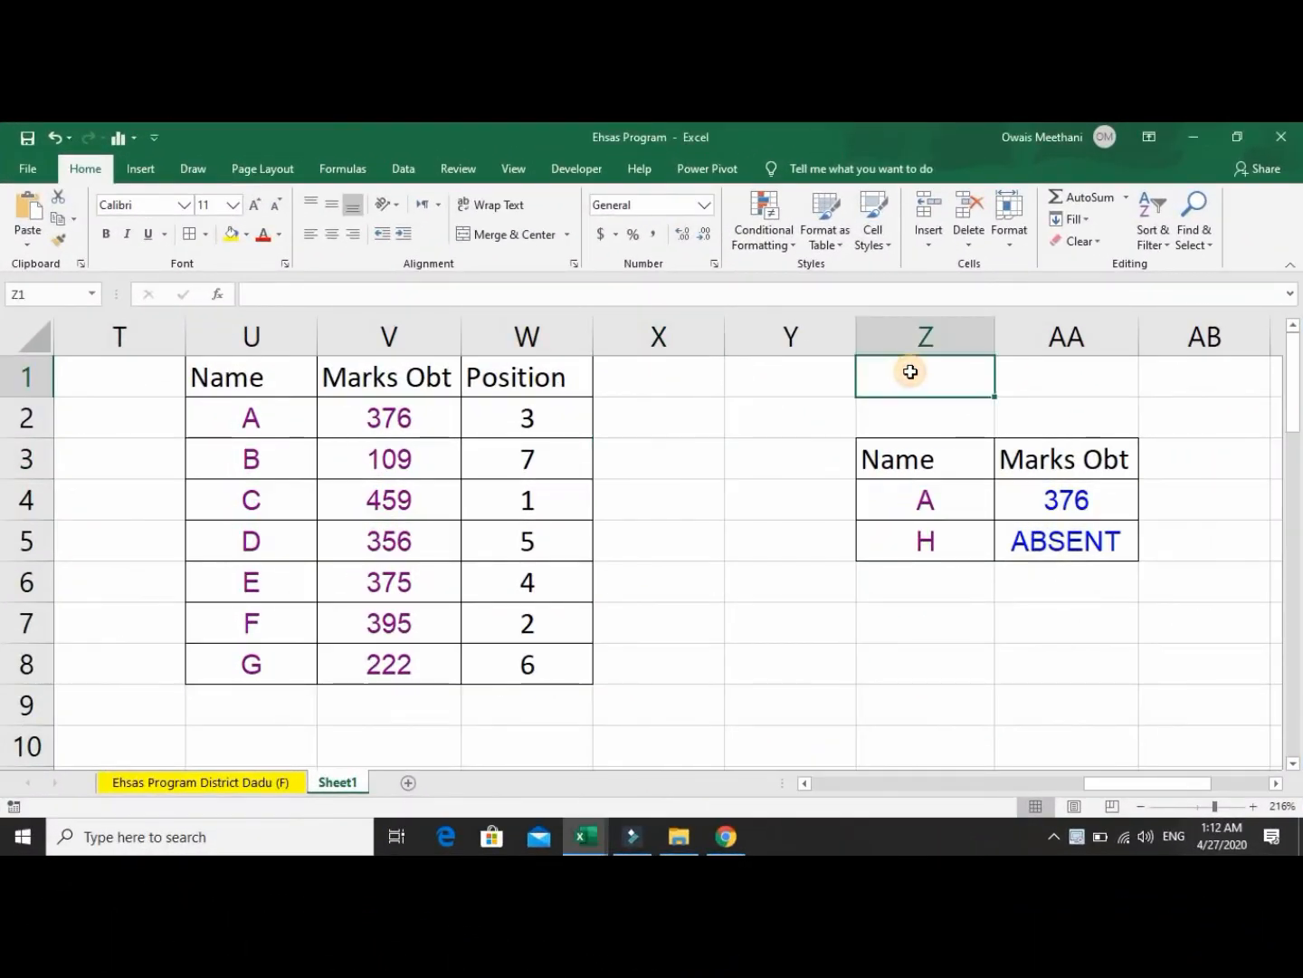
text(SW)
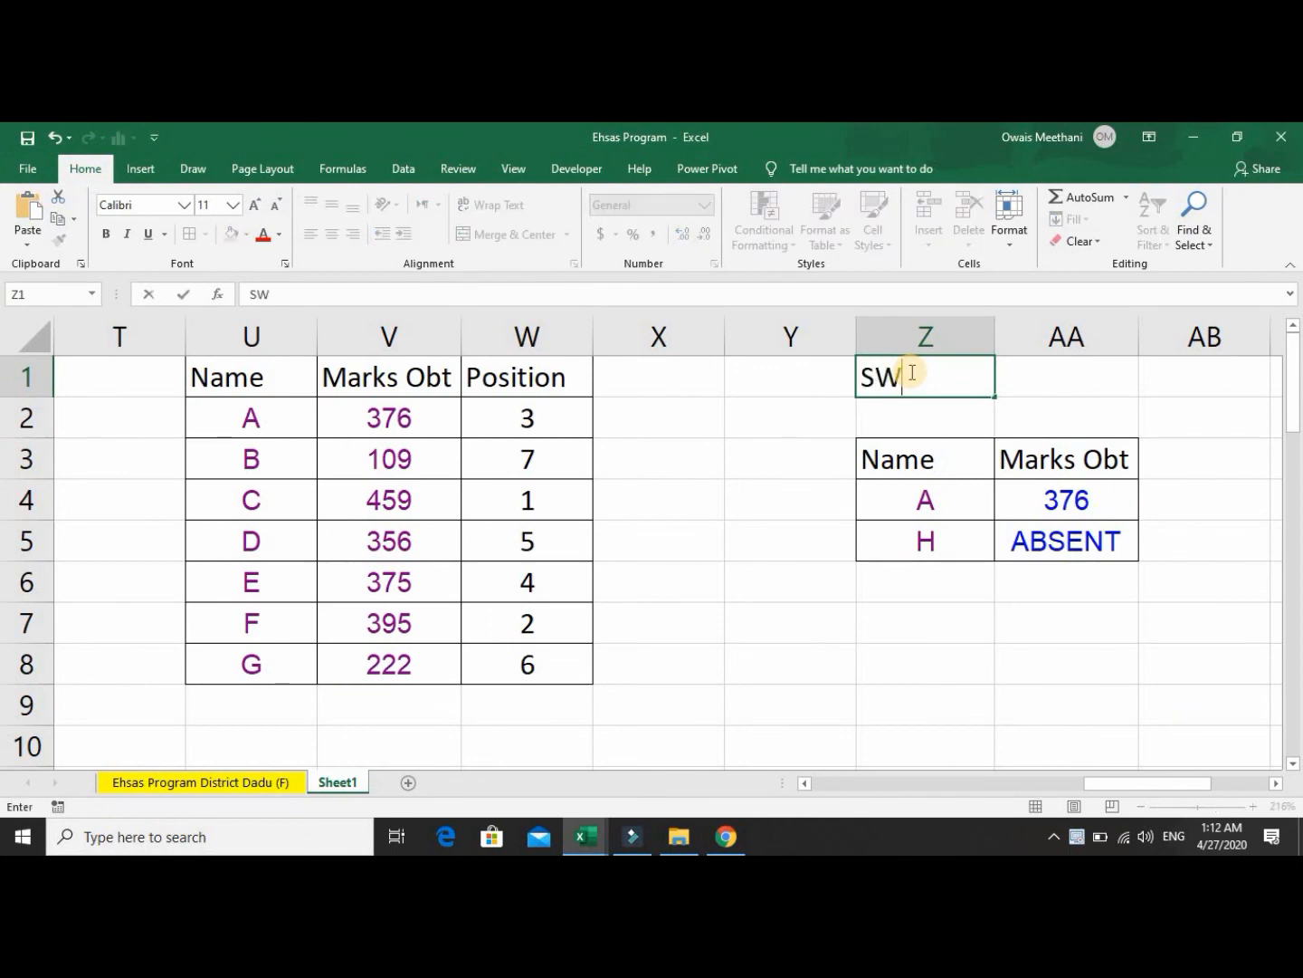
text(ITCH)
key(Return)
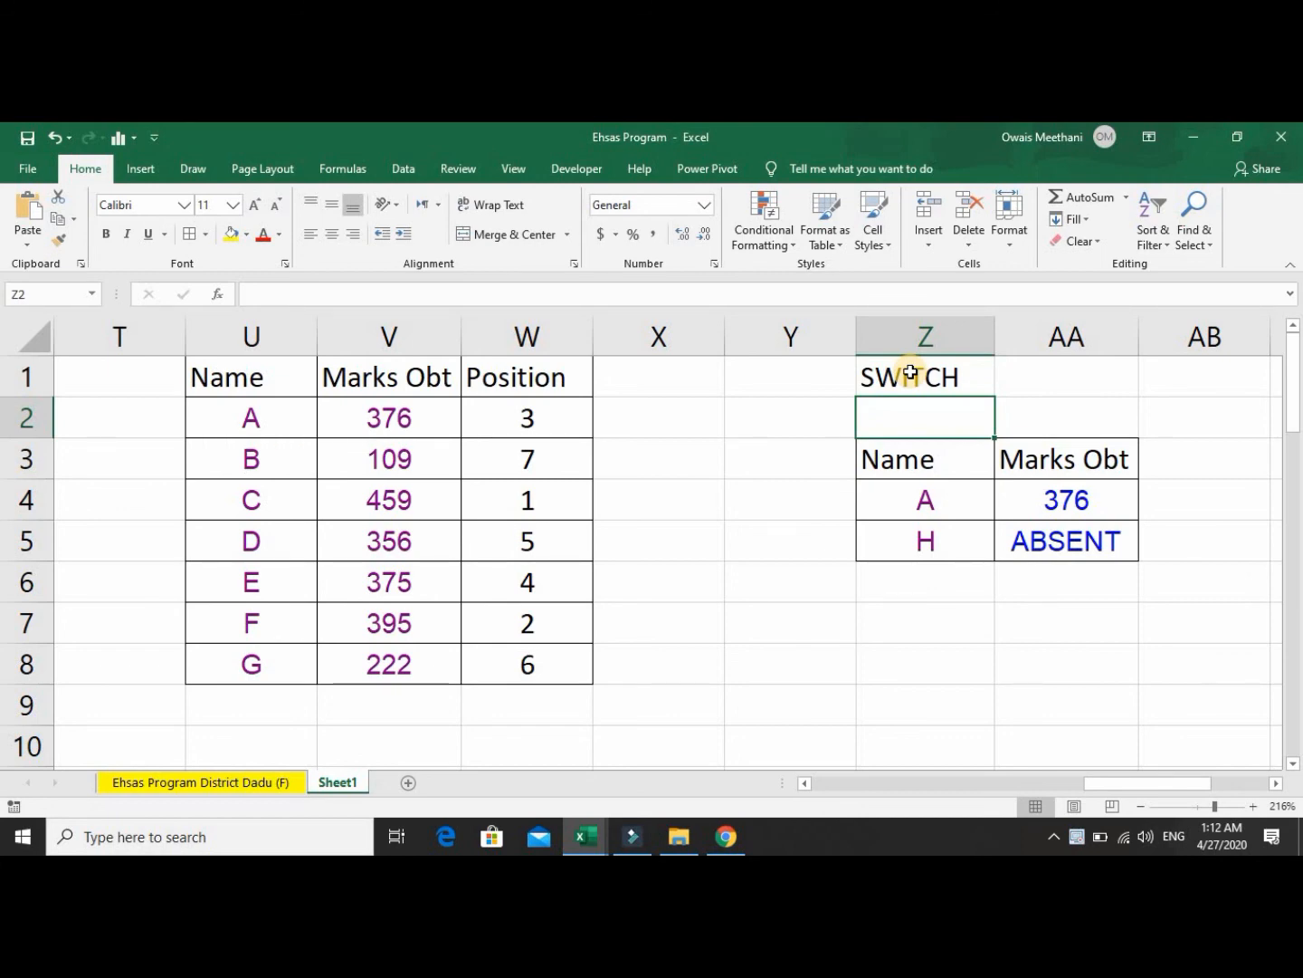
Begin a SWITCH formula in X2 that evaluates W2, returns "FIRST" for 1, and has 2 as its second value.
key(Left)
key(Left)
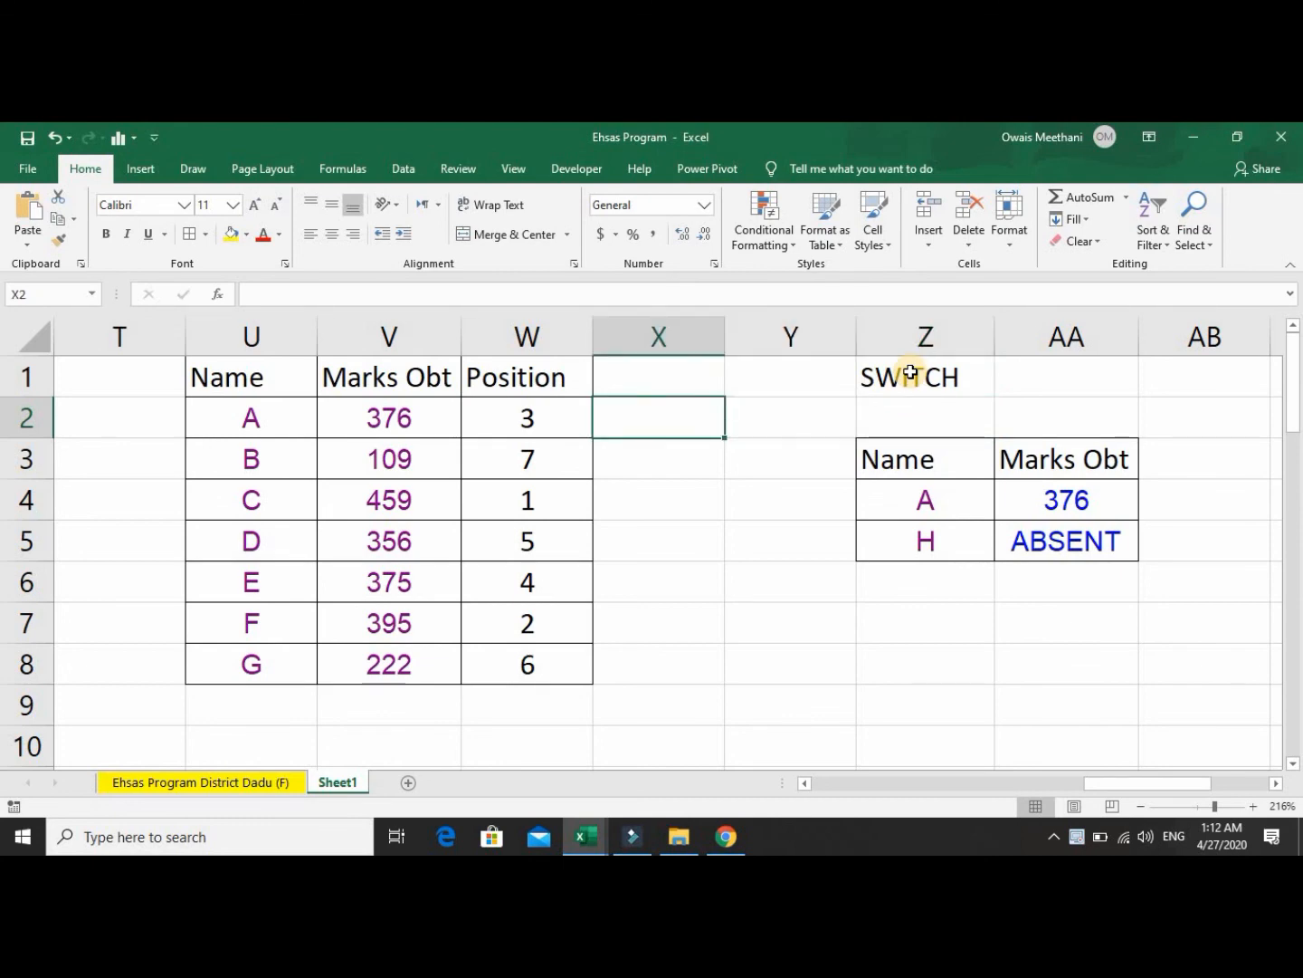
text(=SW)
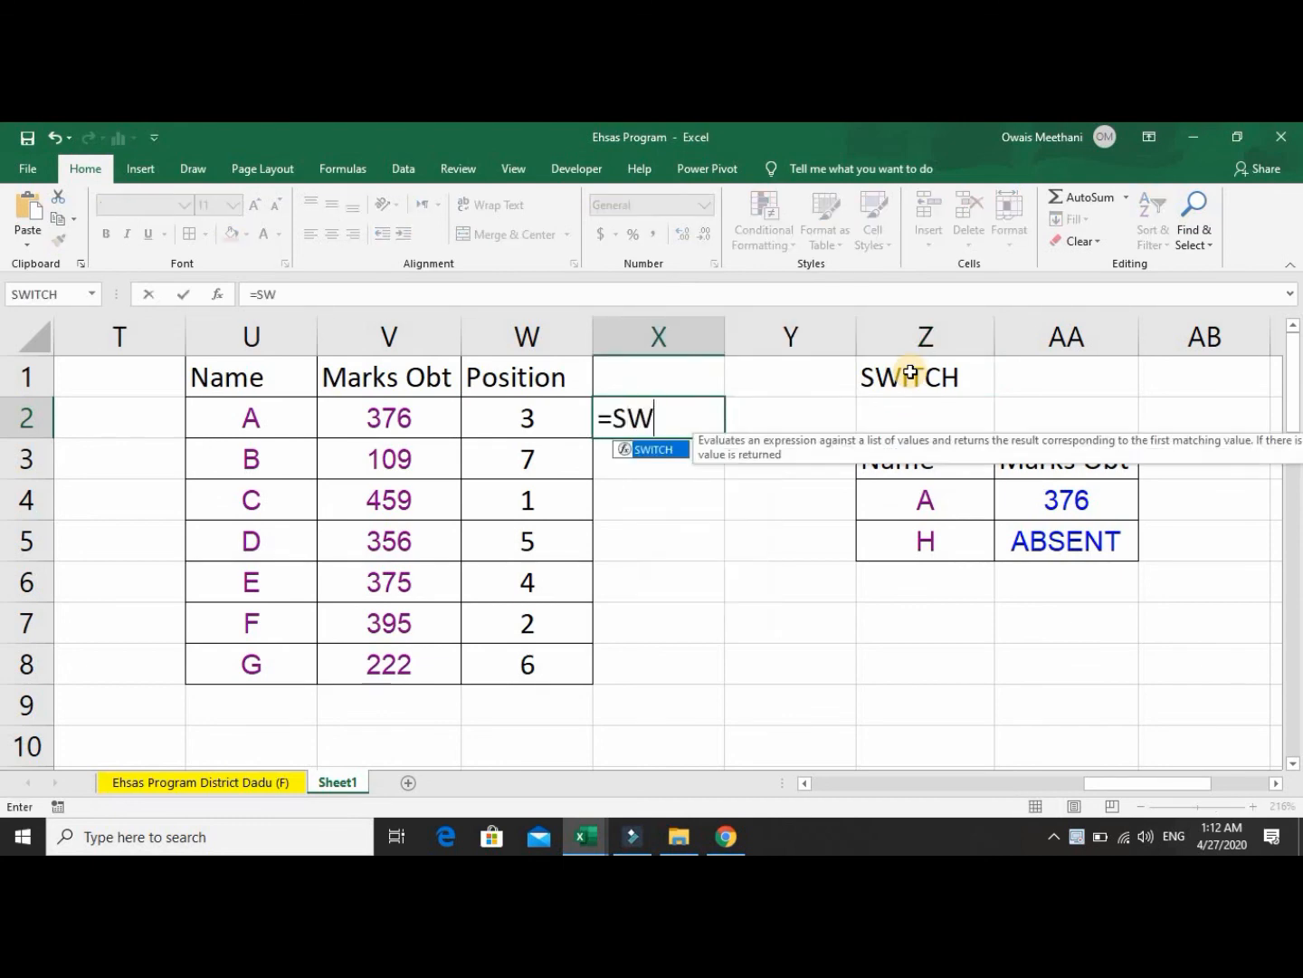
key(Tab)
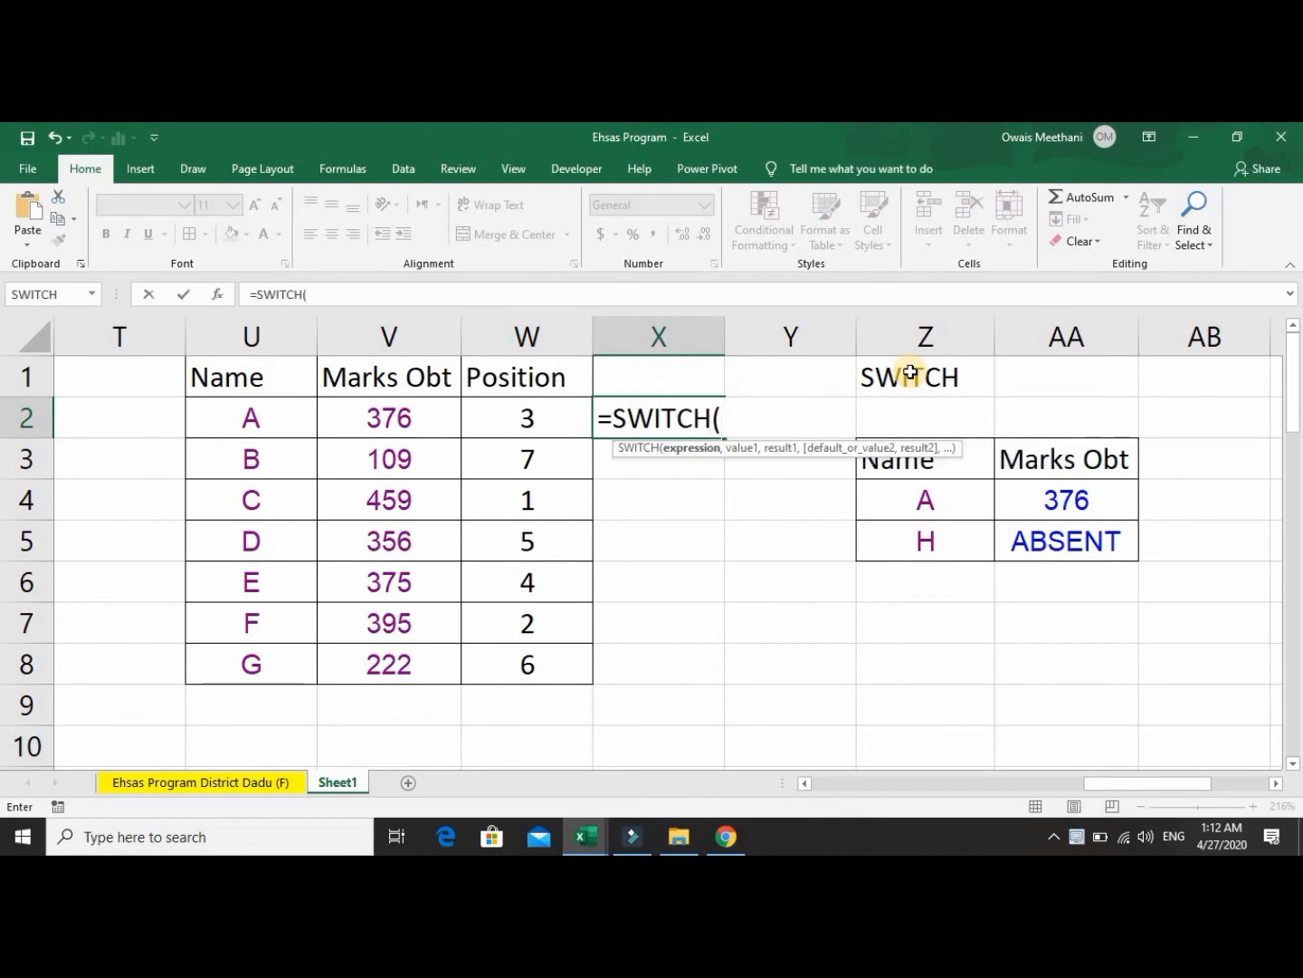
key(Left)
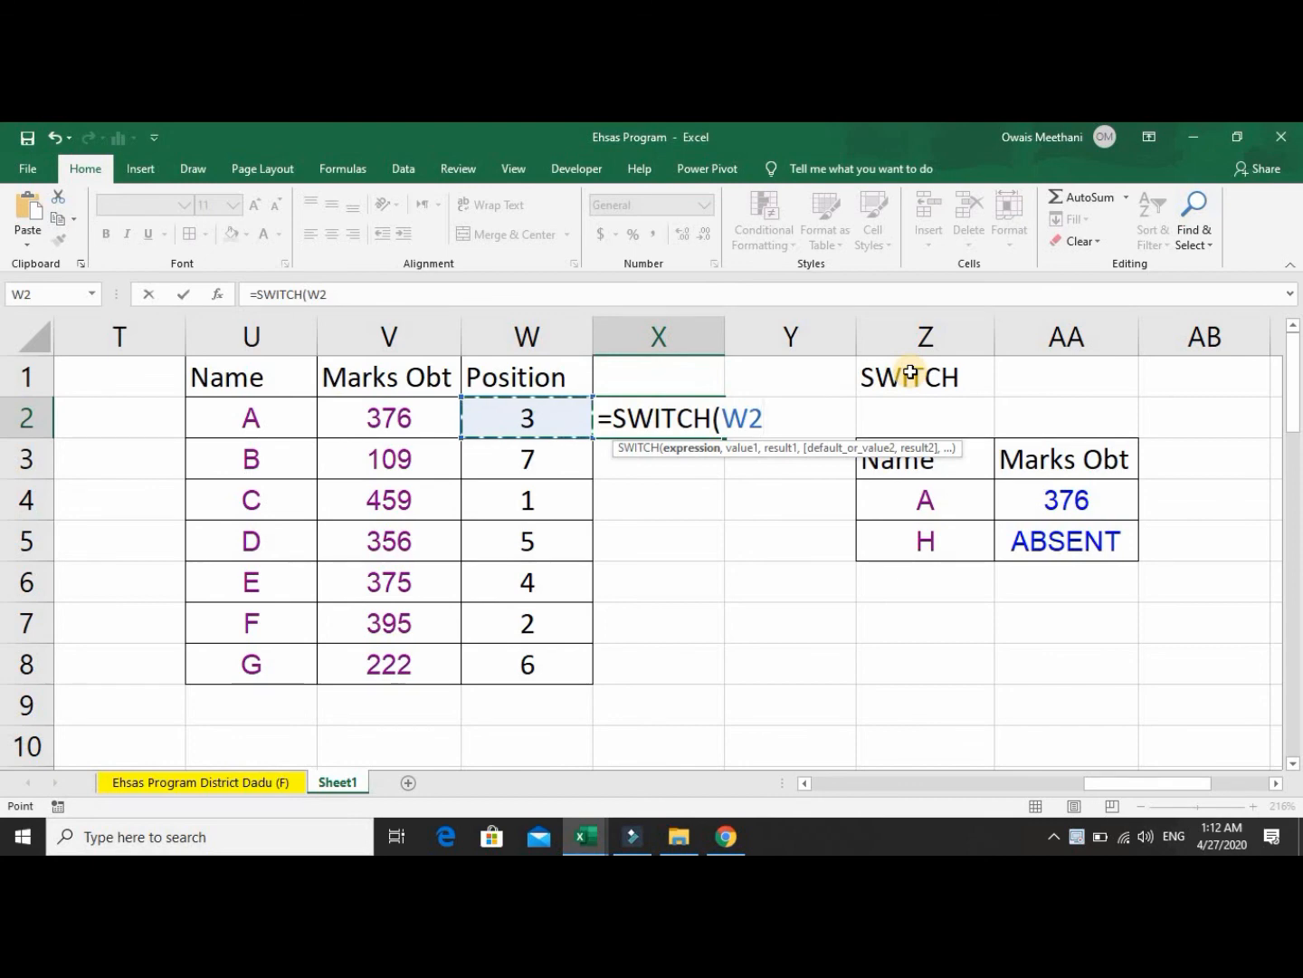
text(,)
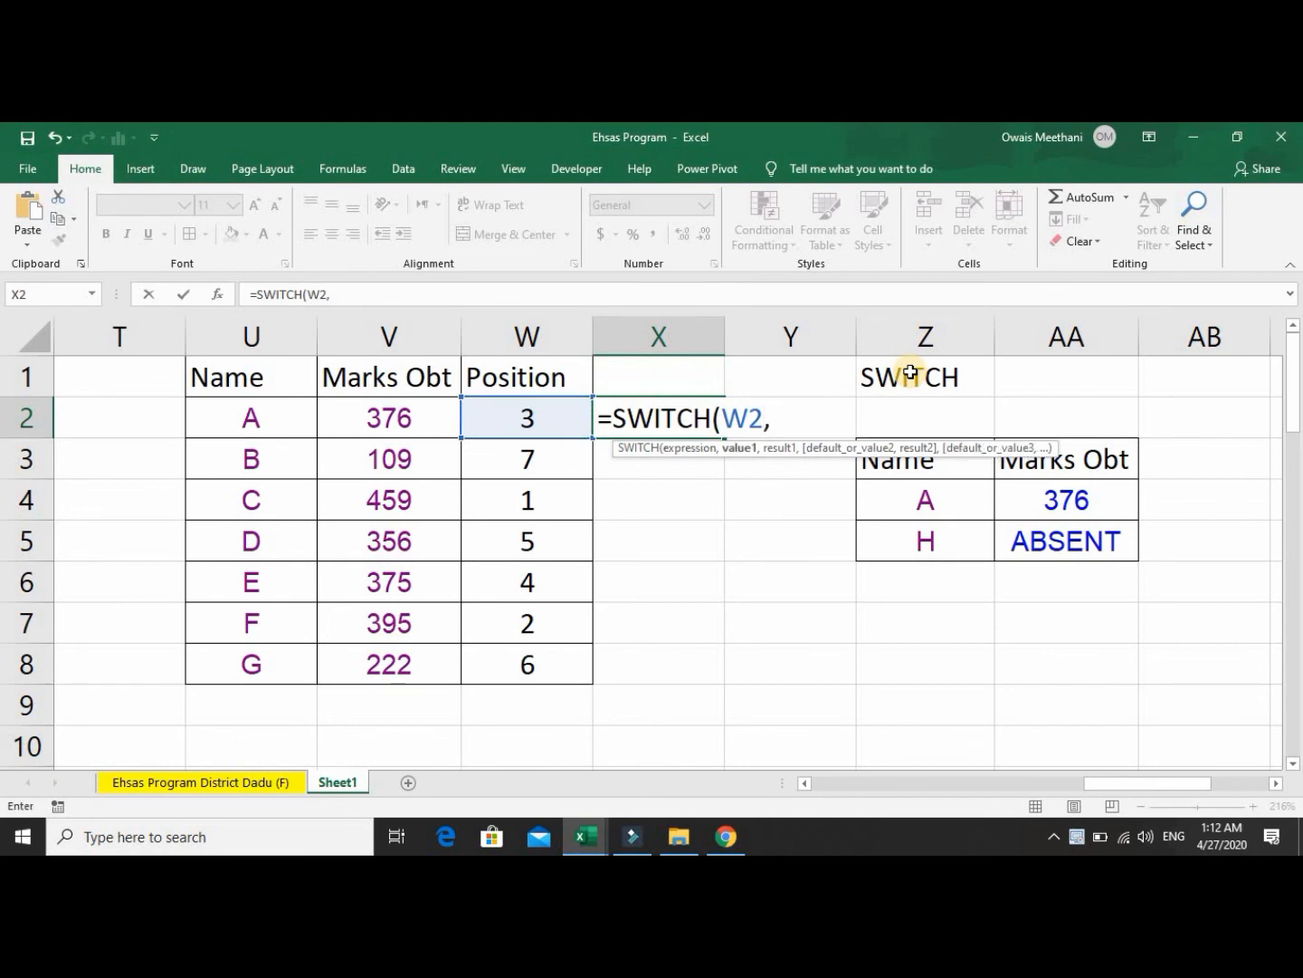
text(1,)
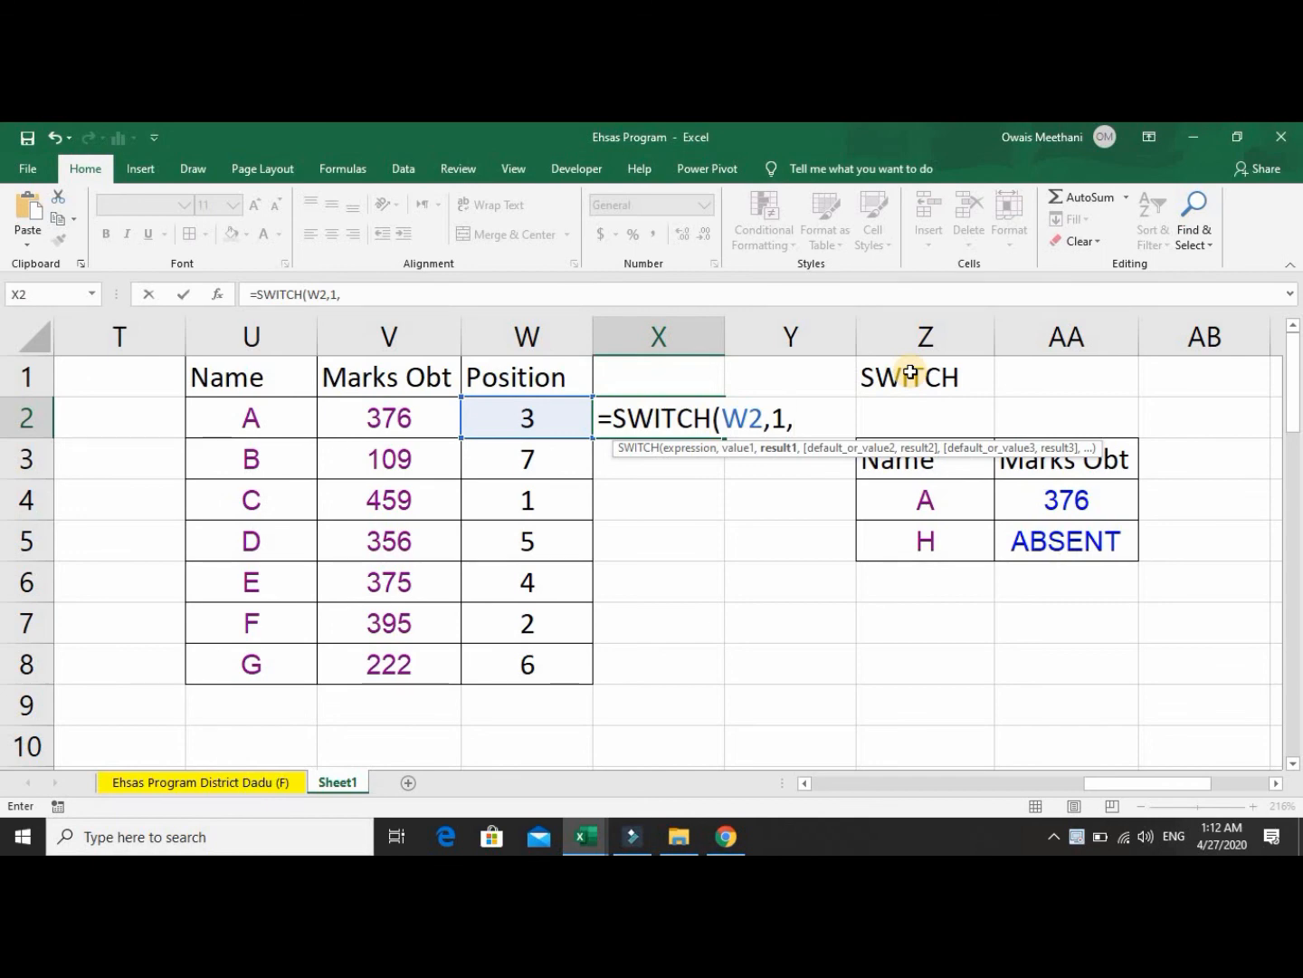
text("FIRS)
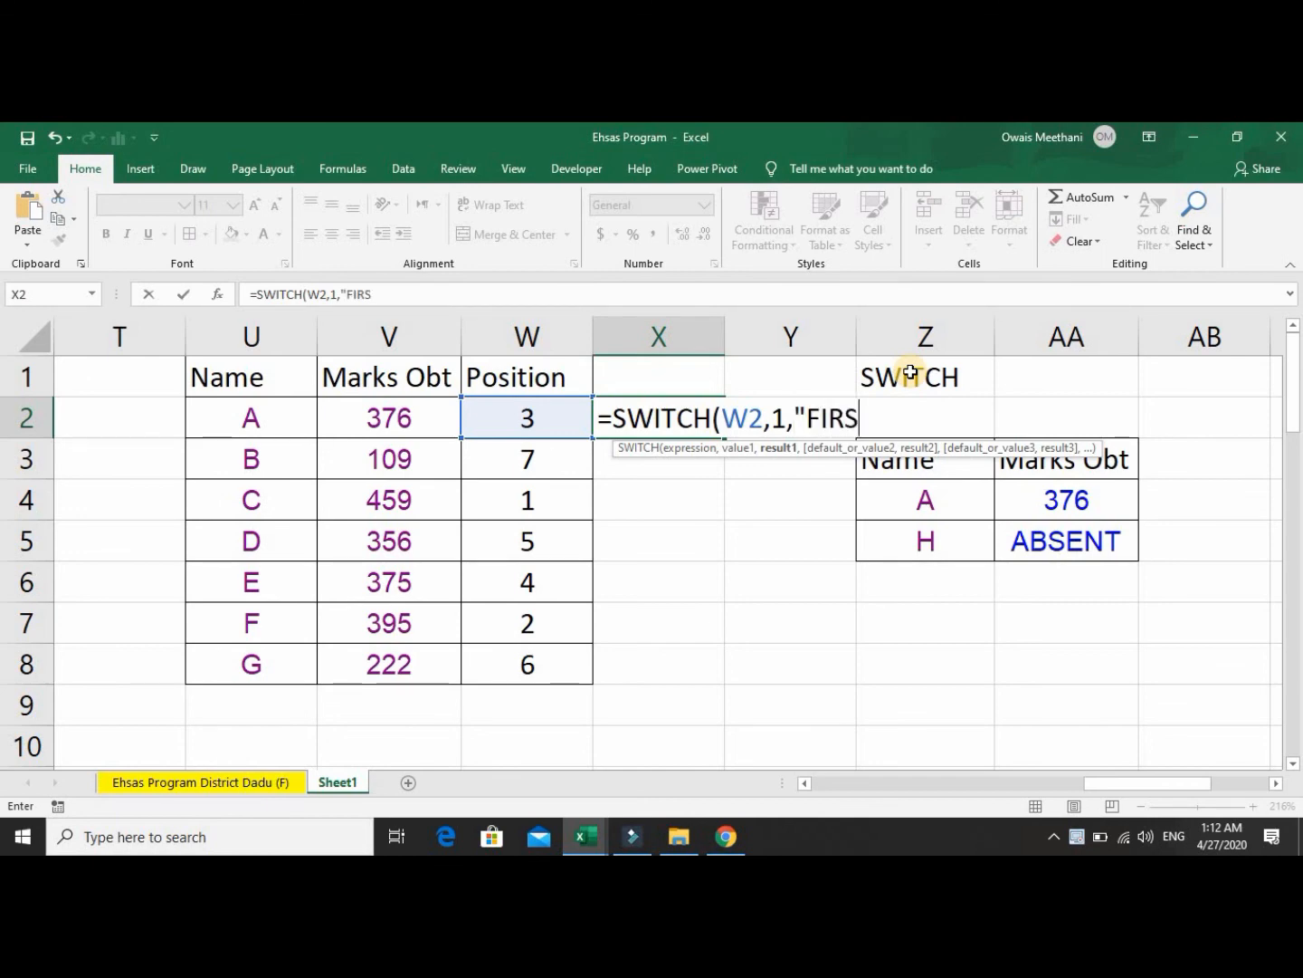
text(T",2)
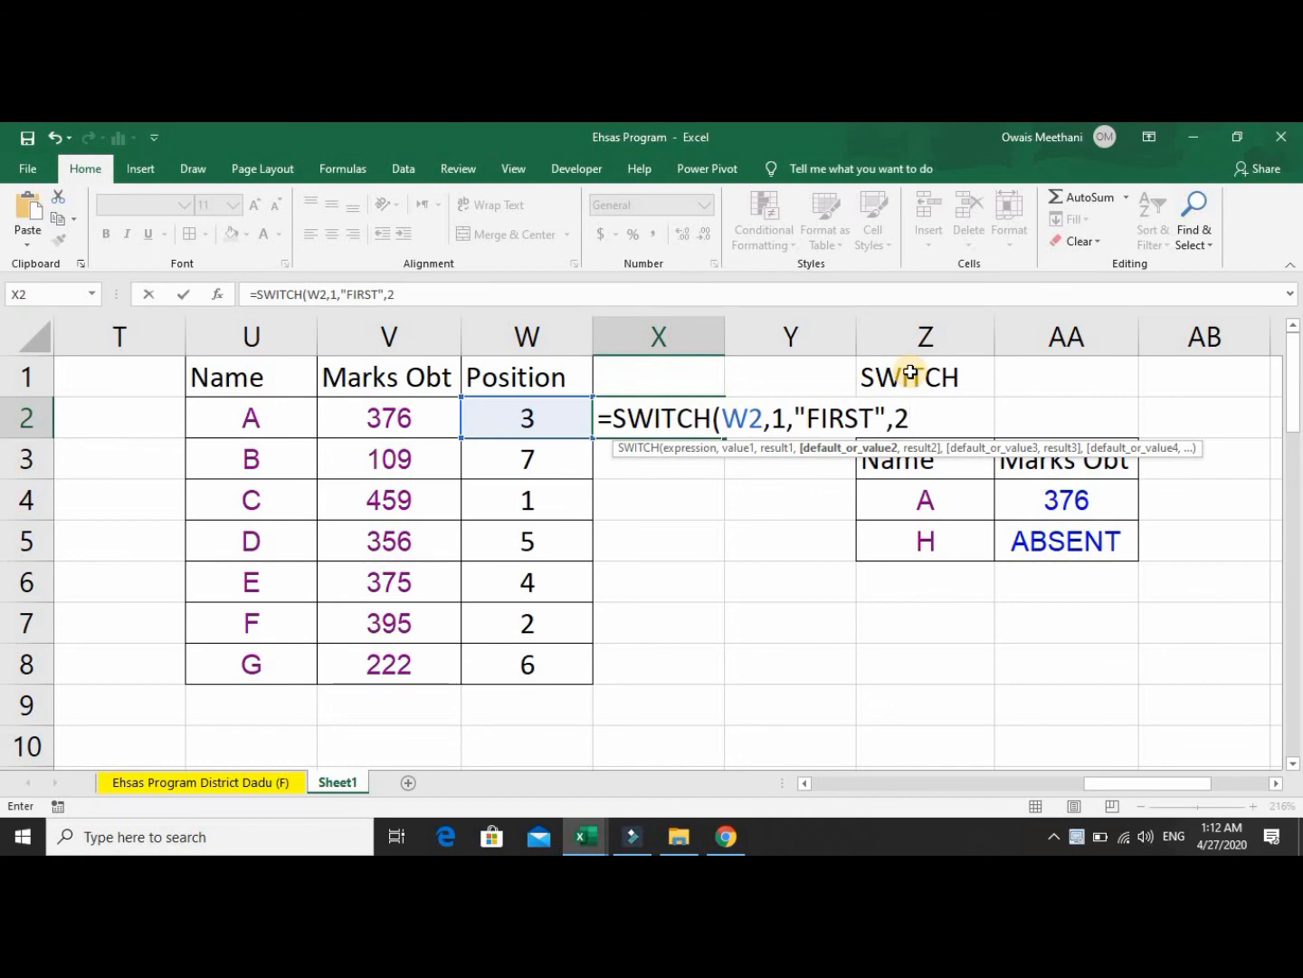
Extend the X2 SWITCH formula with the result "SECOND" for 2 and "THIRD" for 3.
text(,)
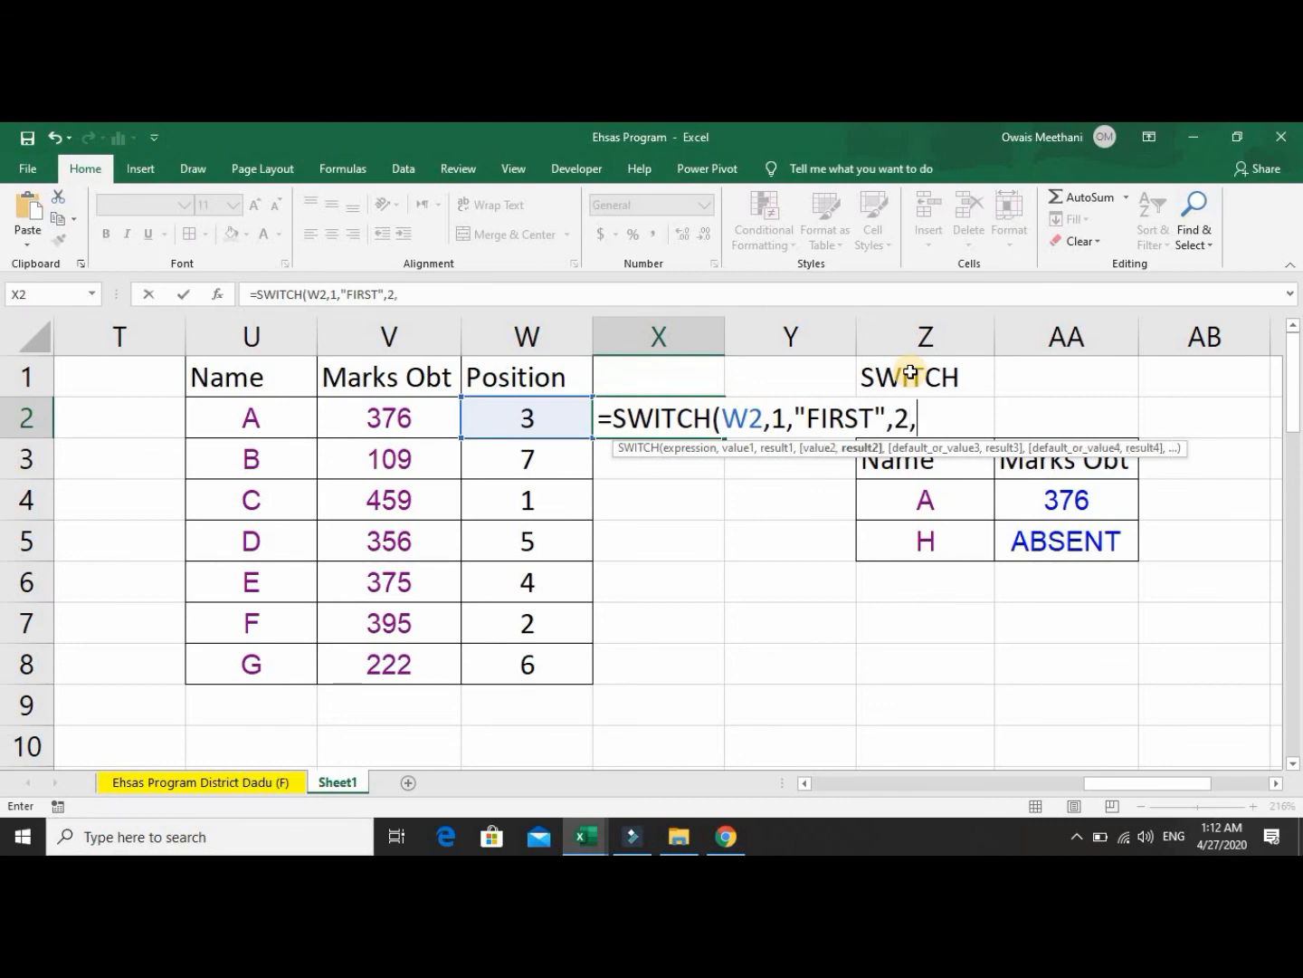
text("SECOND)
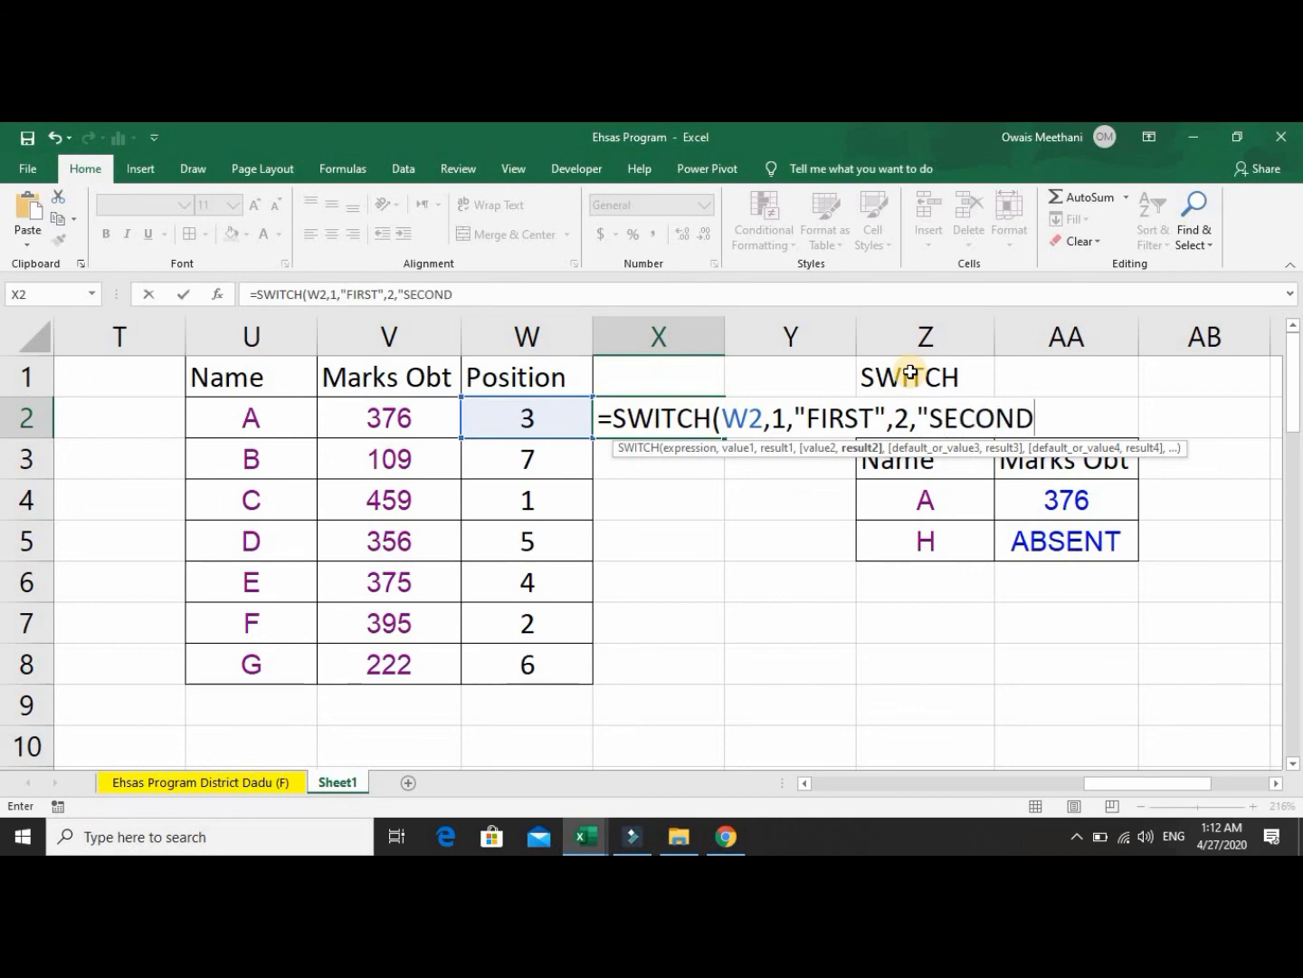
text(",)
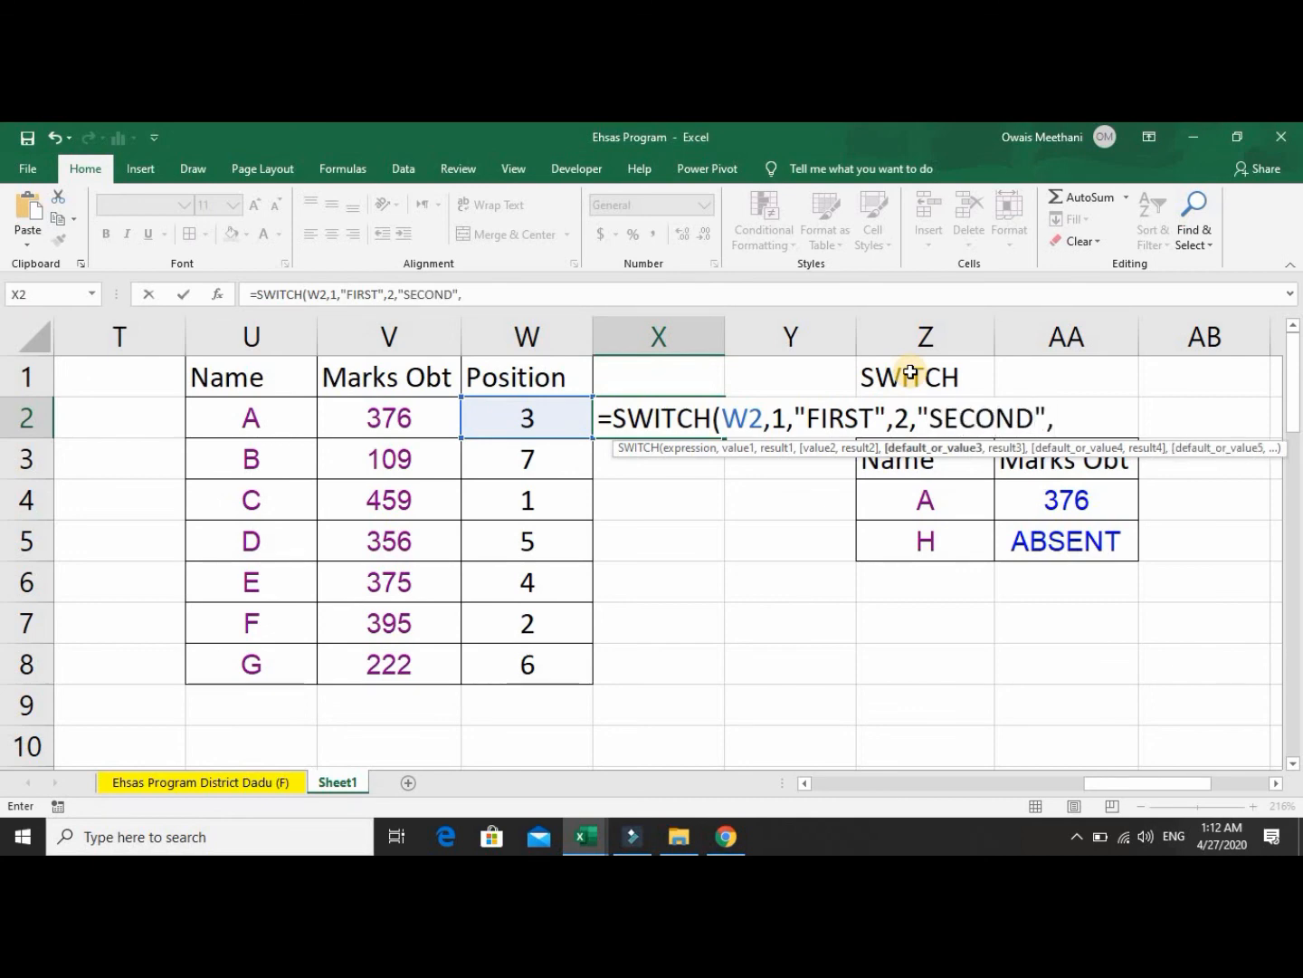
text(3,)
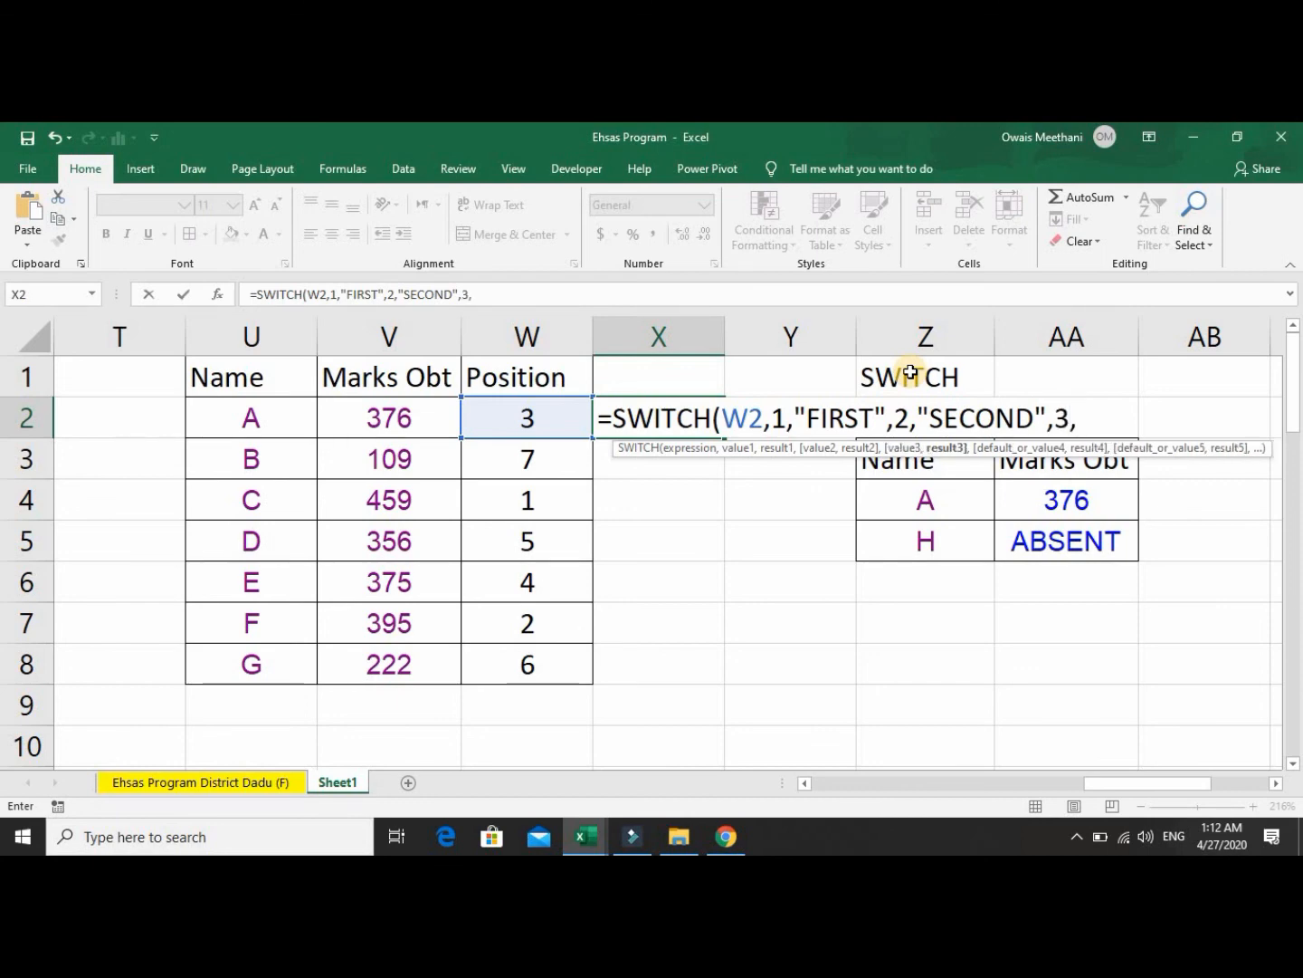
text("THIRD)
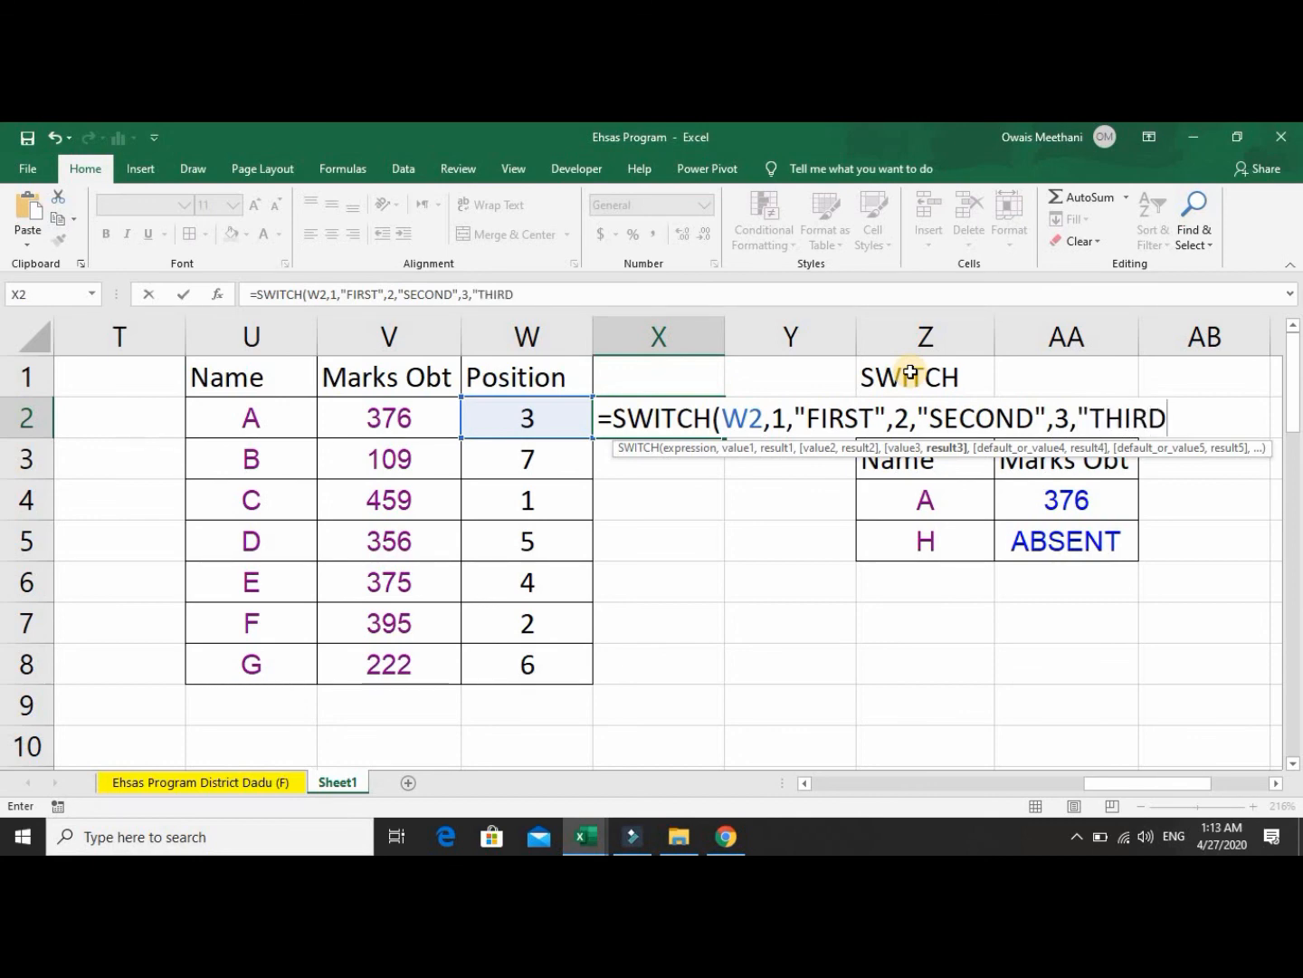
text(",)
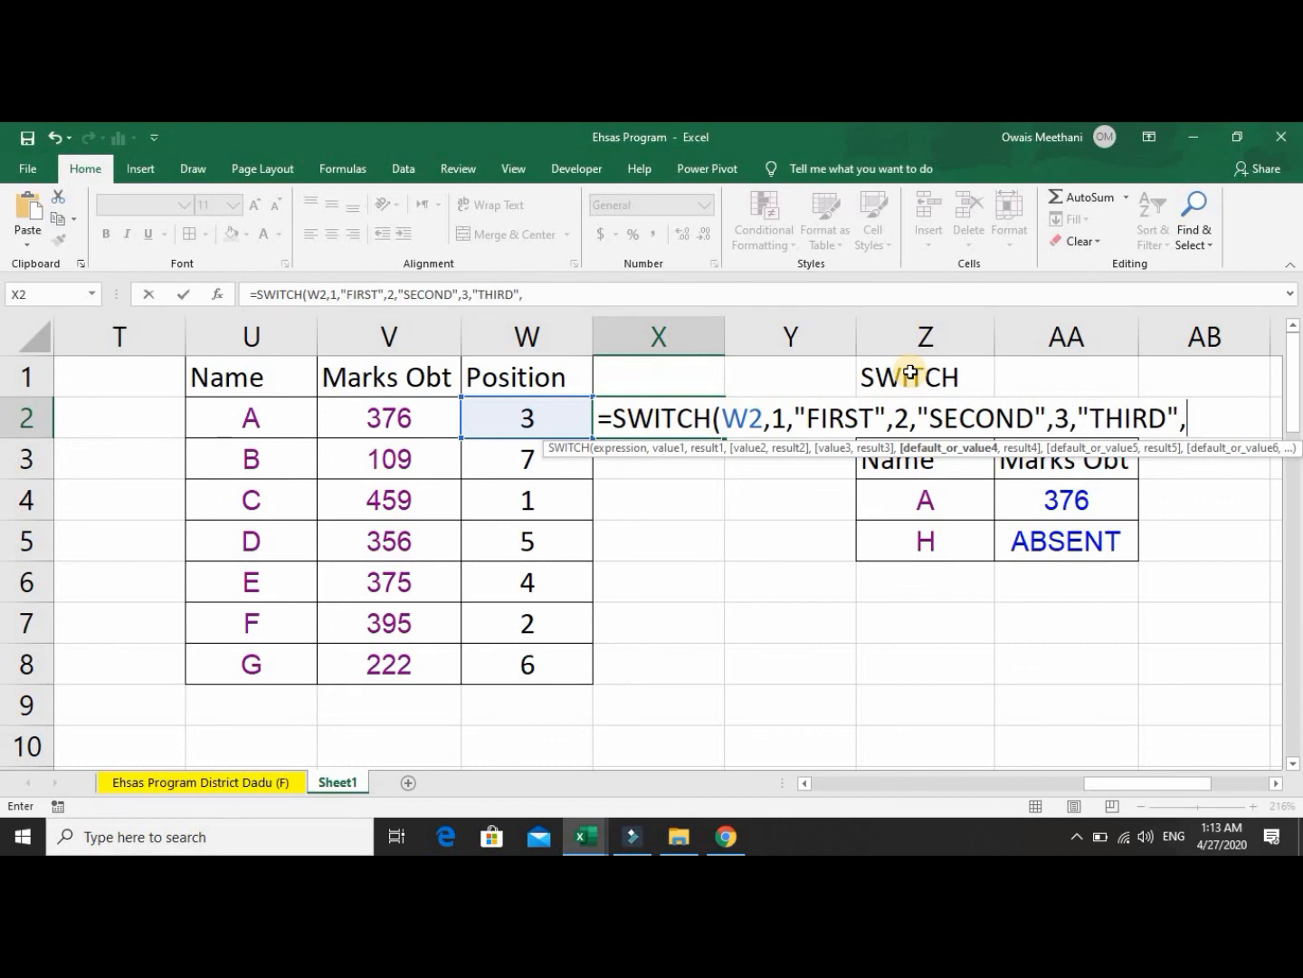
Complete the X2 SWITCH formula with the default "NO POSITION" and fill it down to X8.
text("NO P)
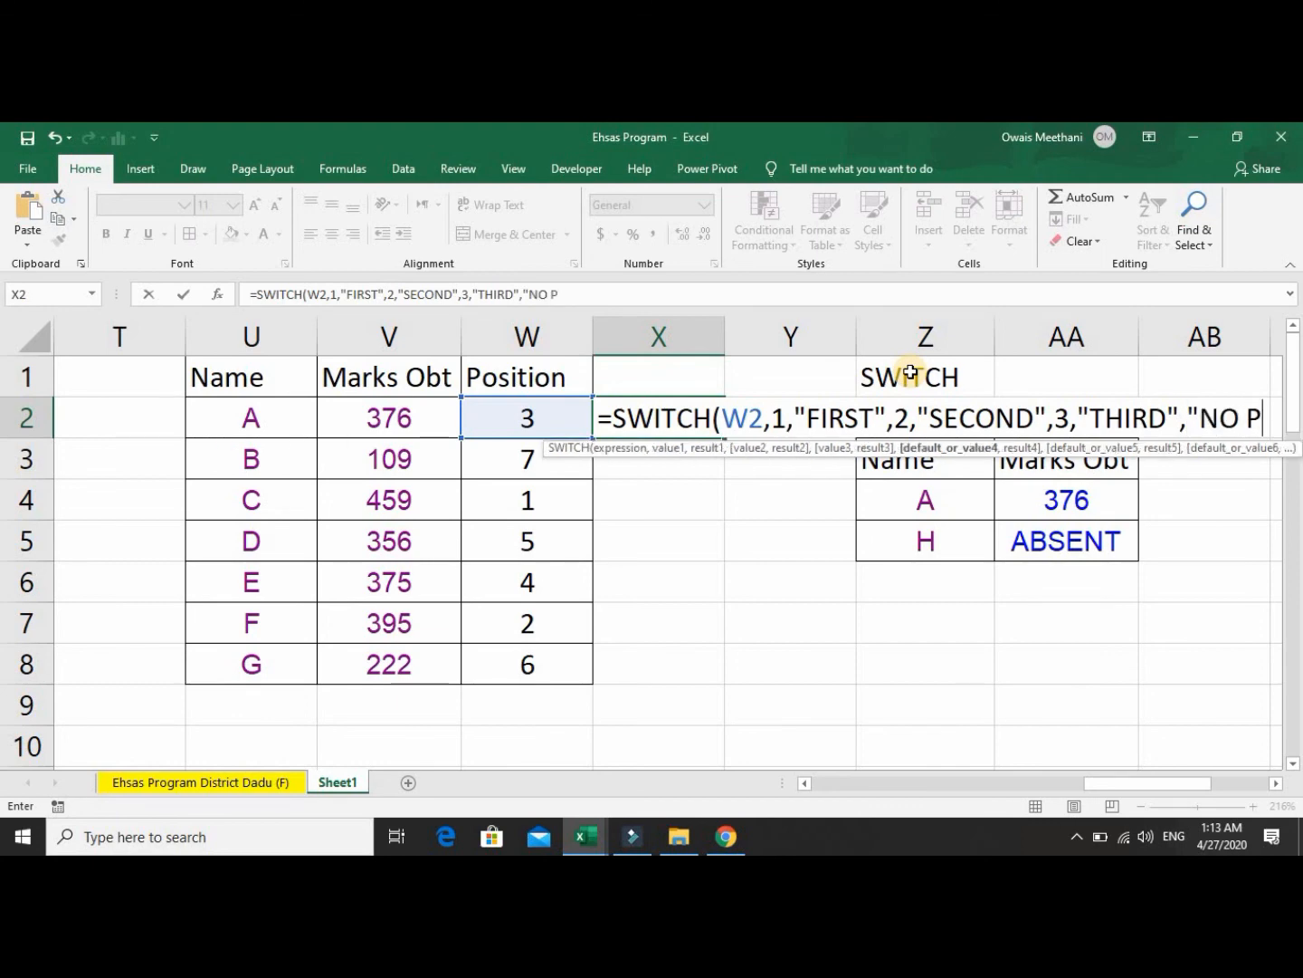
text(OSITION)
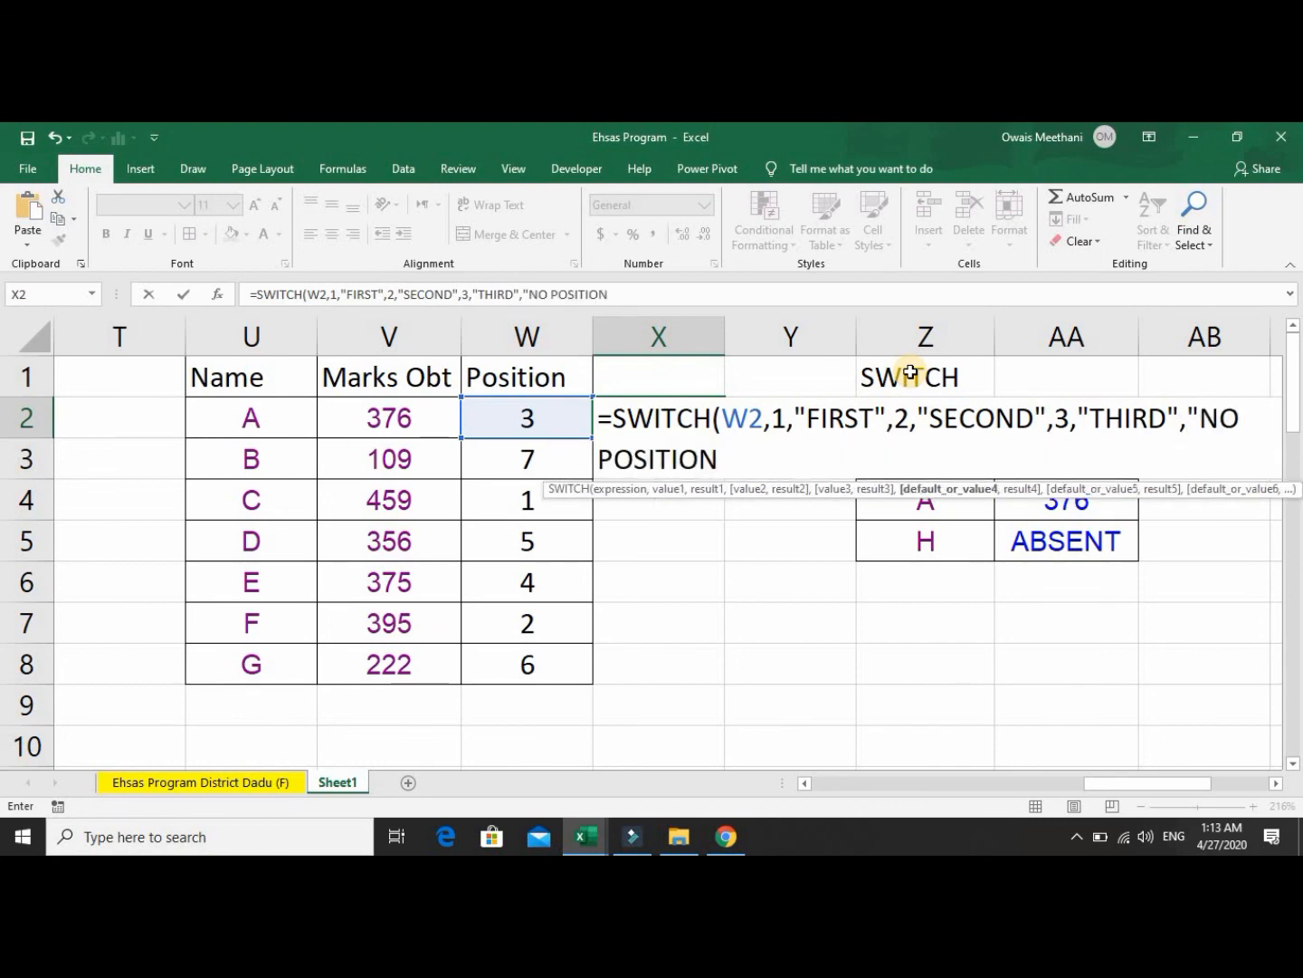
text("))
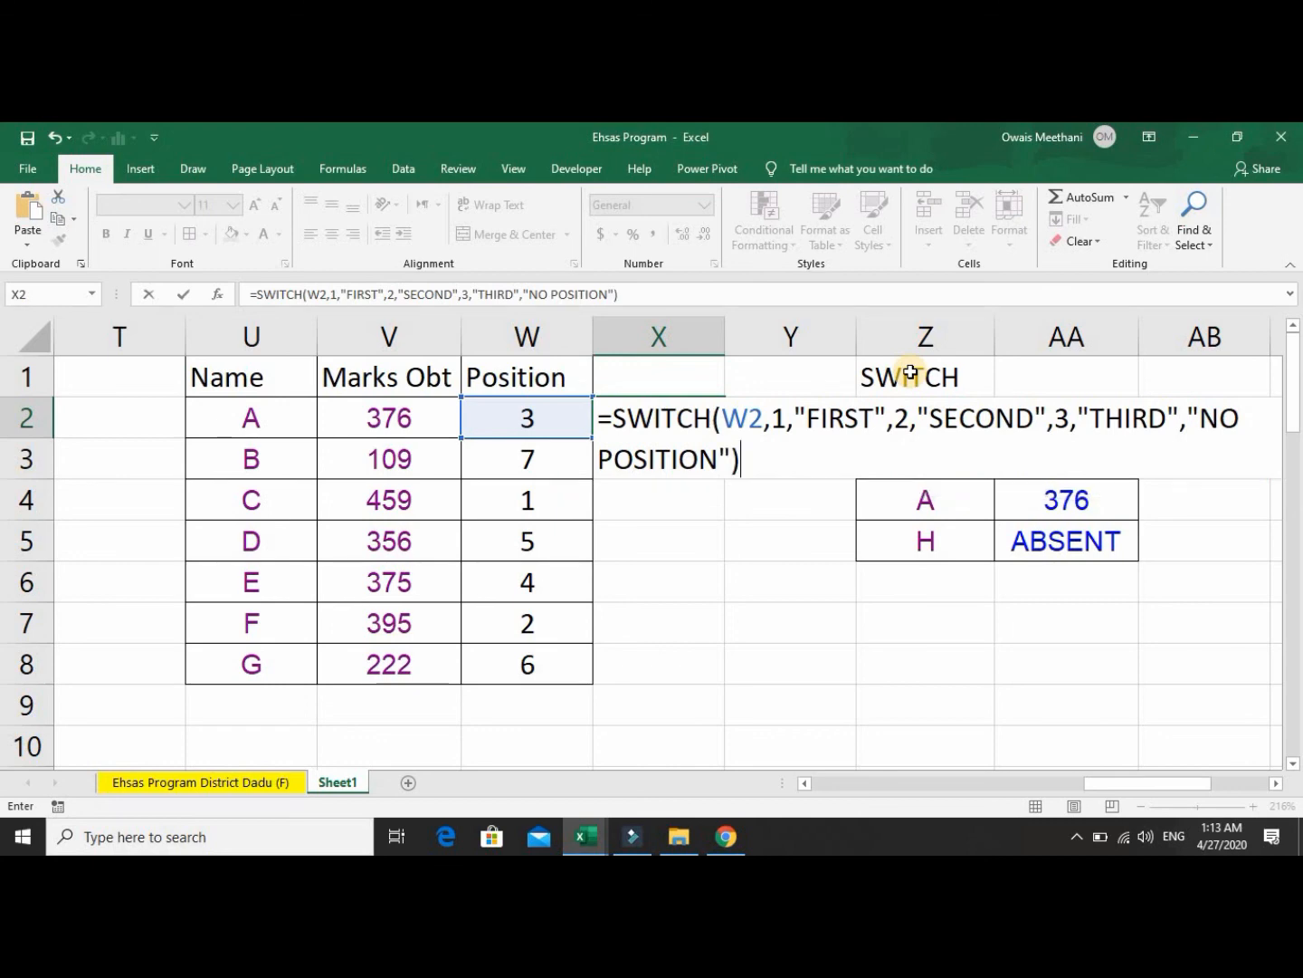
key(Return)
key(Up)
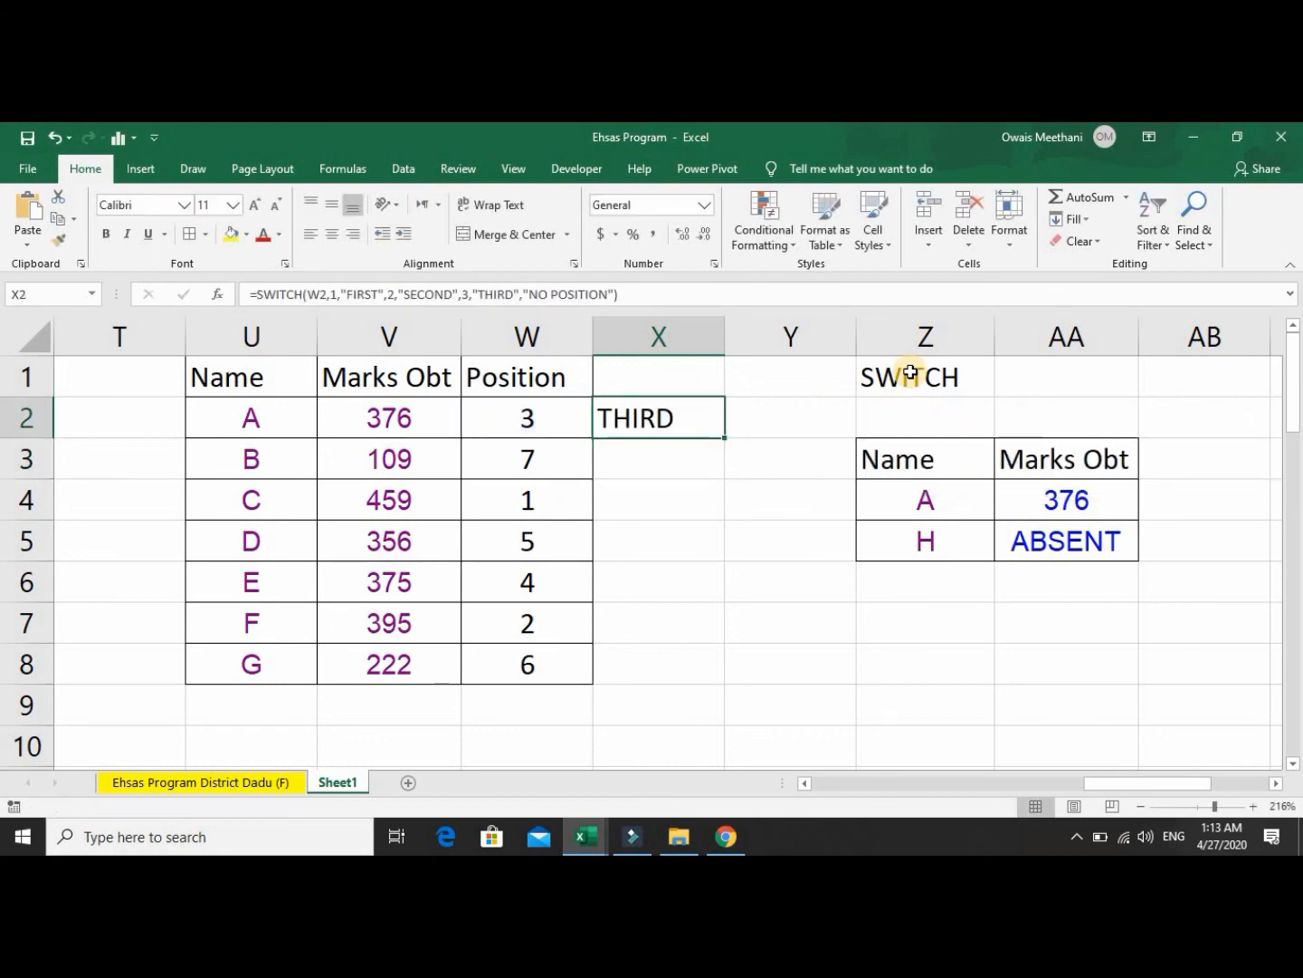
double_click(724, 435)
Check the SWITCH results in column X against the position numbers in column W for each student.
click(685, 453)
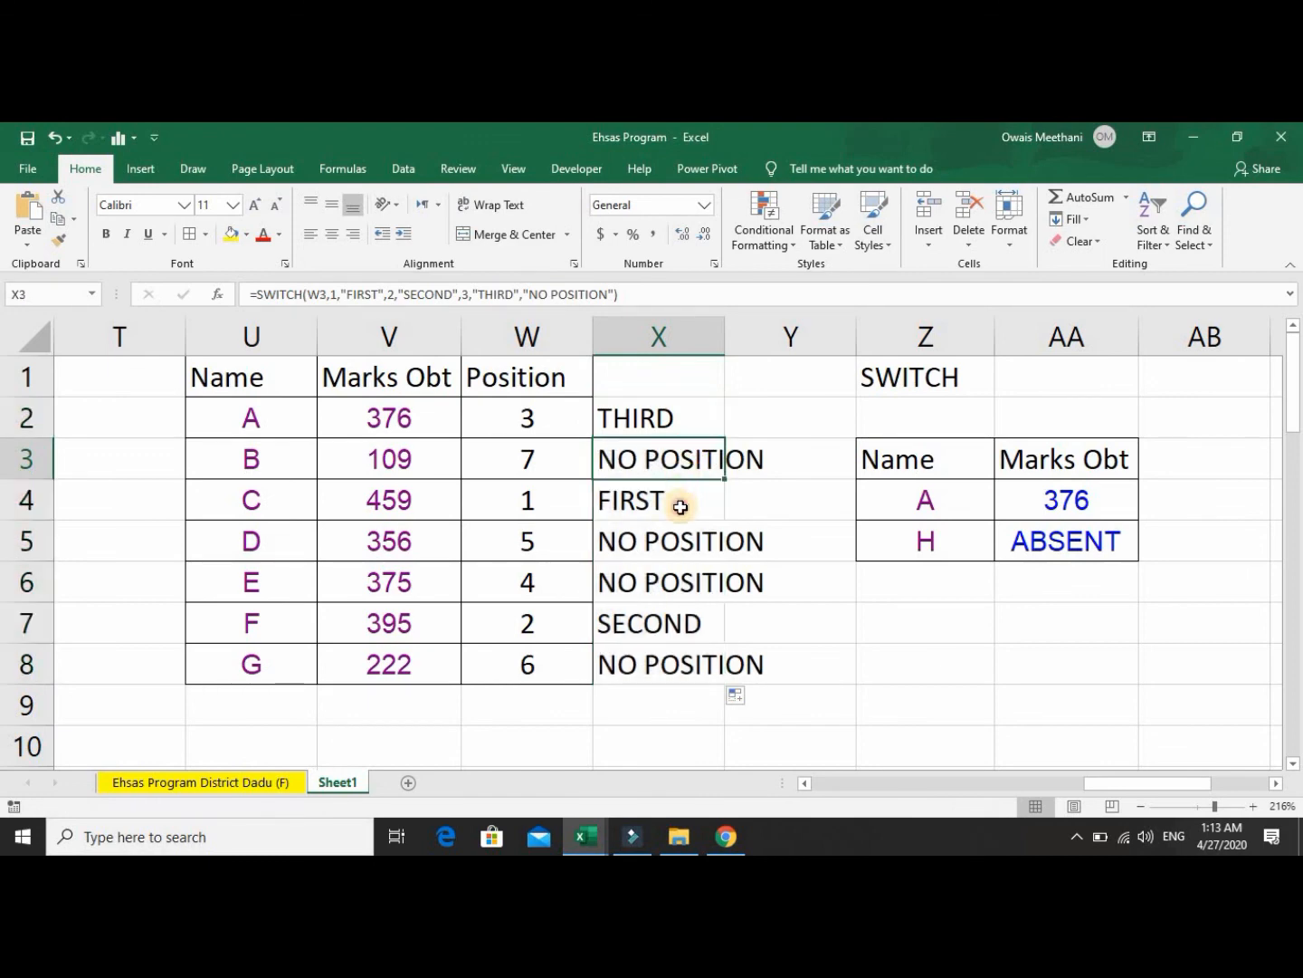
click(680, 501)
click(681, 546)
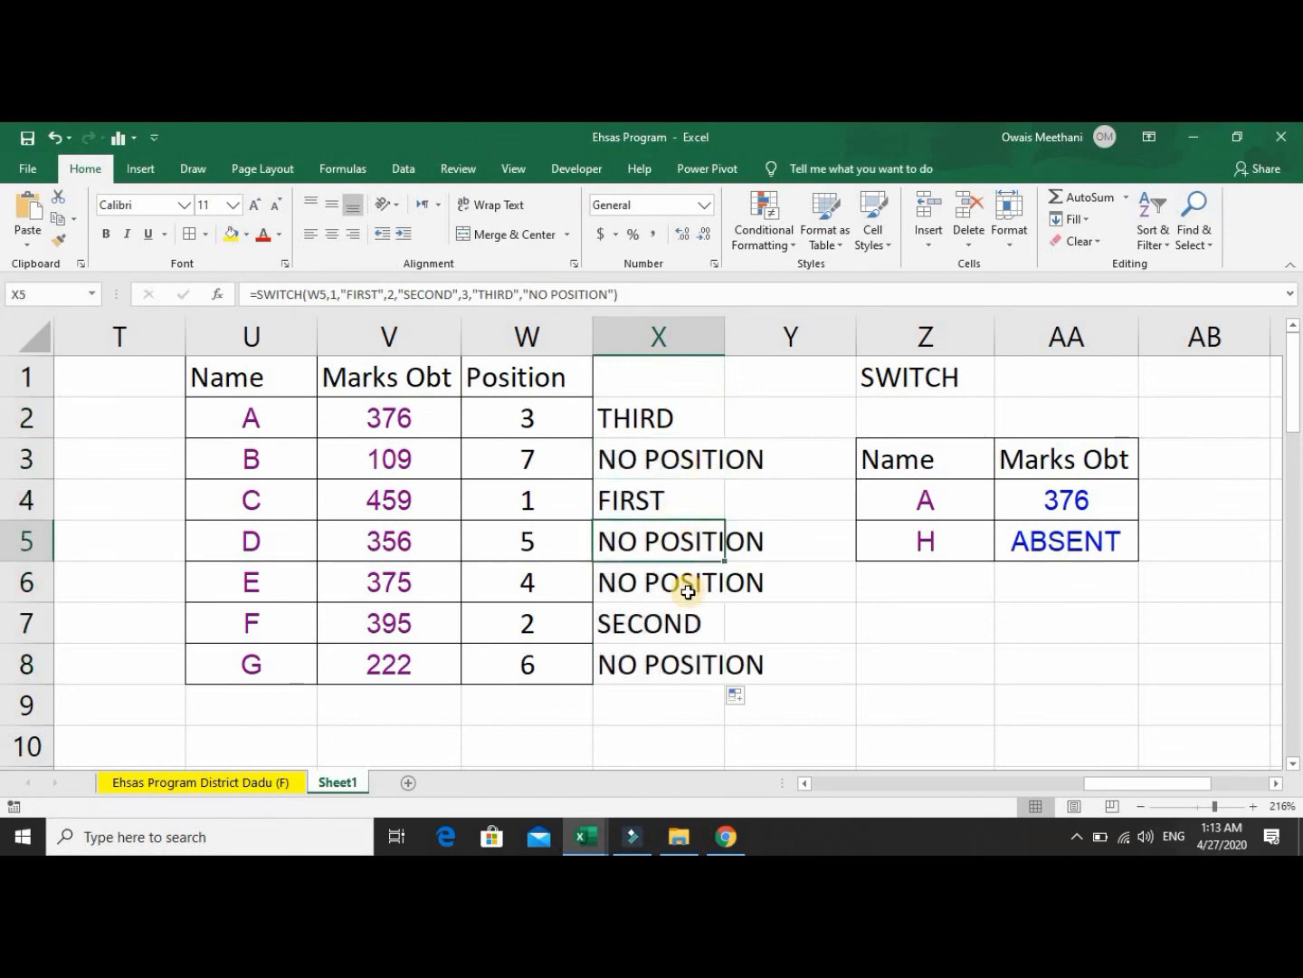
click(685, 584)
click(686, 624)
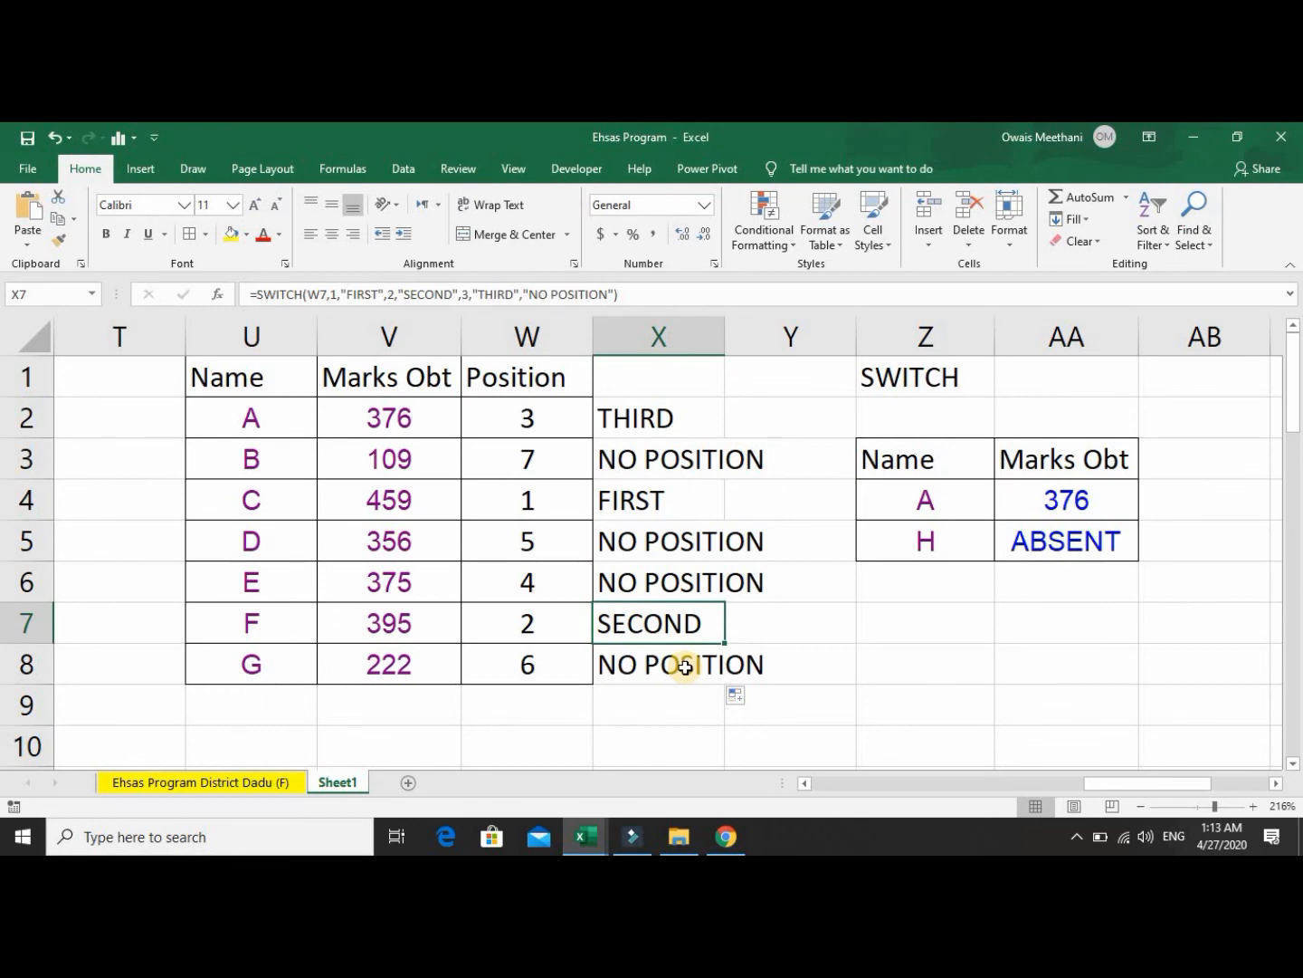
click(685, 667)
key(Up)
key(Up)
key(Up)
key(Up)
key(Up)
key(Up)
key(Up)
key(Down)
key(Down)
key(Down)
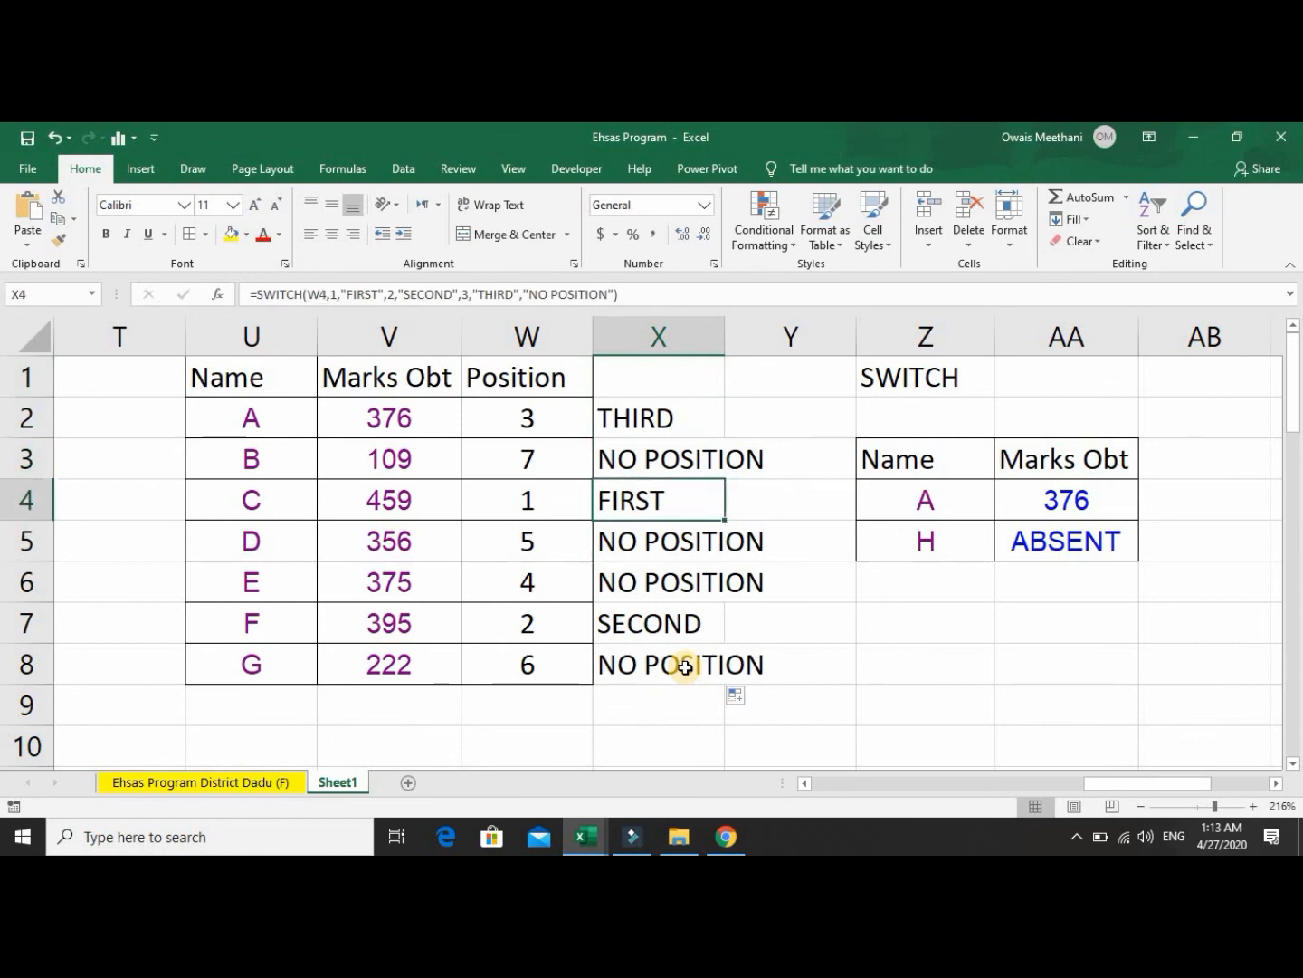
Enter the label IFS in cell AA1 beside the SWITCH label.
key(Up)
key(Up)
key(Up)
key(Right)
key(Right)
key(Right)
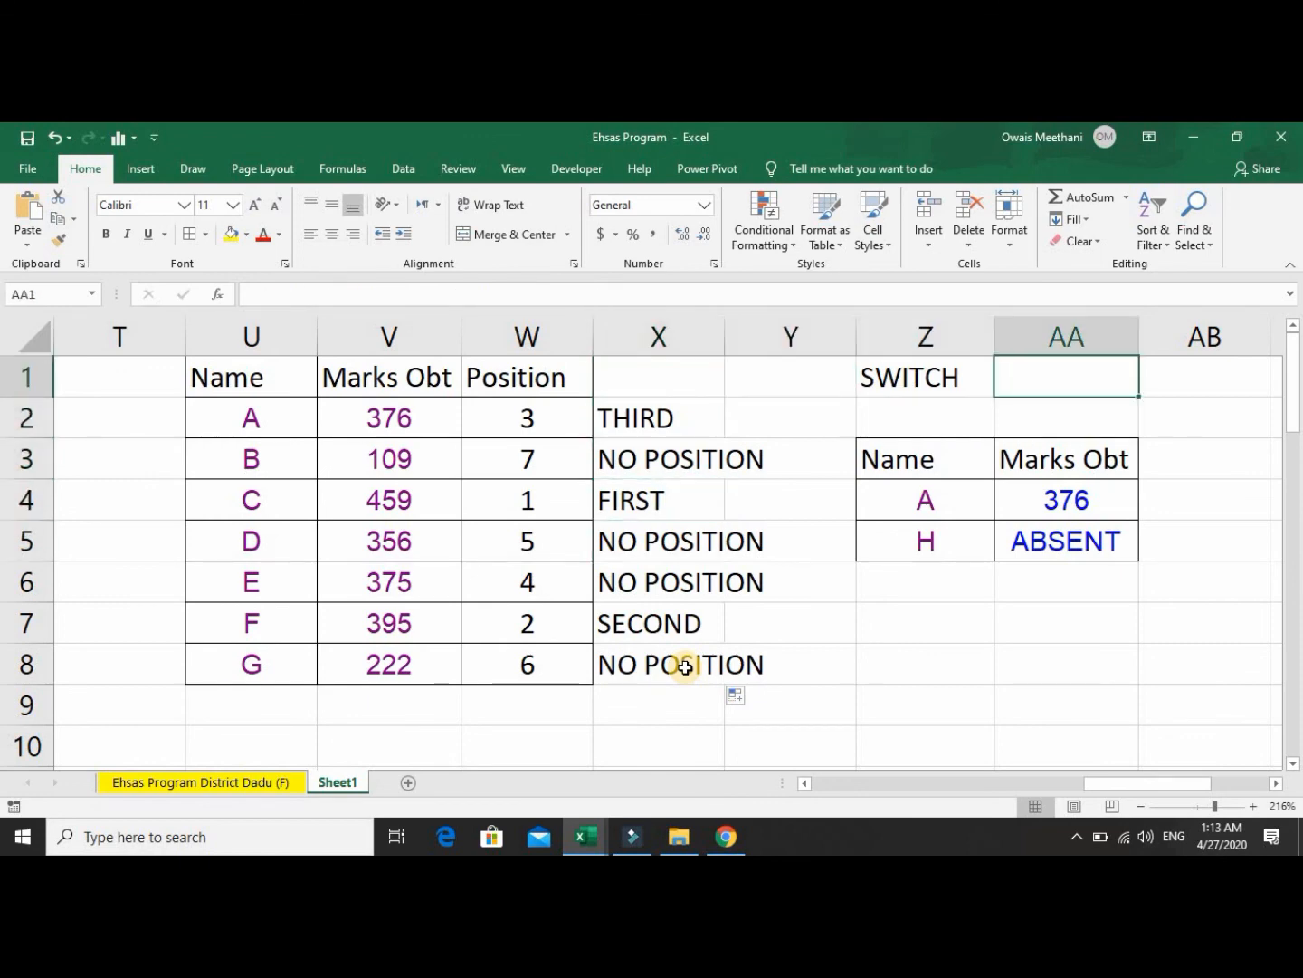
text(IFS)
key(Return)
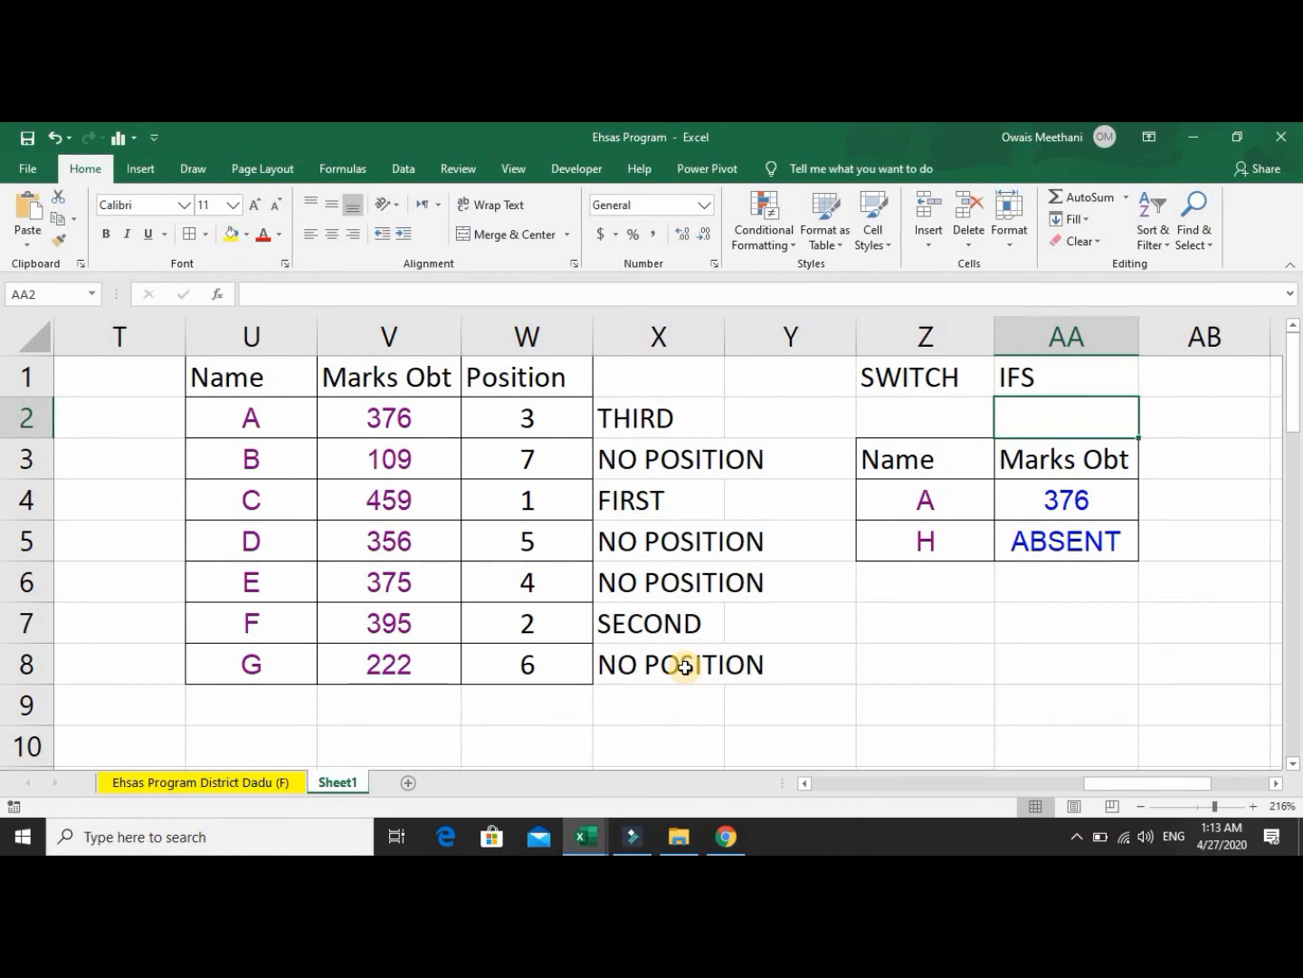
Review the SWITCH and IFS labels in row 1 together with the SWITCH formula in X2.
key(Up)
key(Left)
key(Left)
key(Left)
key(Down)
key(Up)
key(Right)
key(Right)
key(Right)
key(Left)
key(Left)
key(Left)
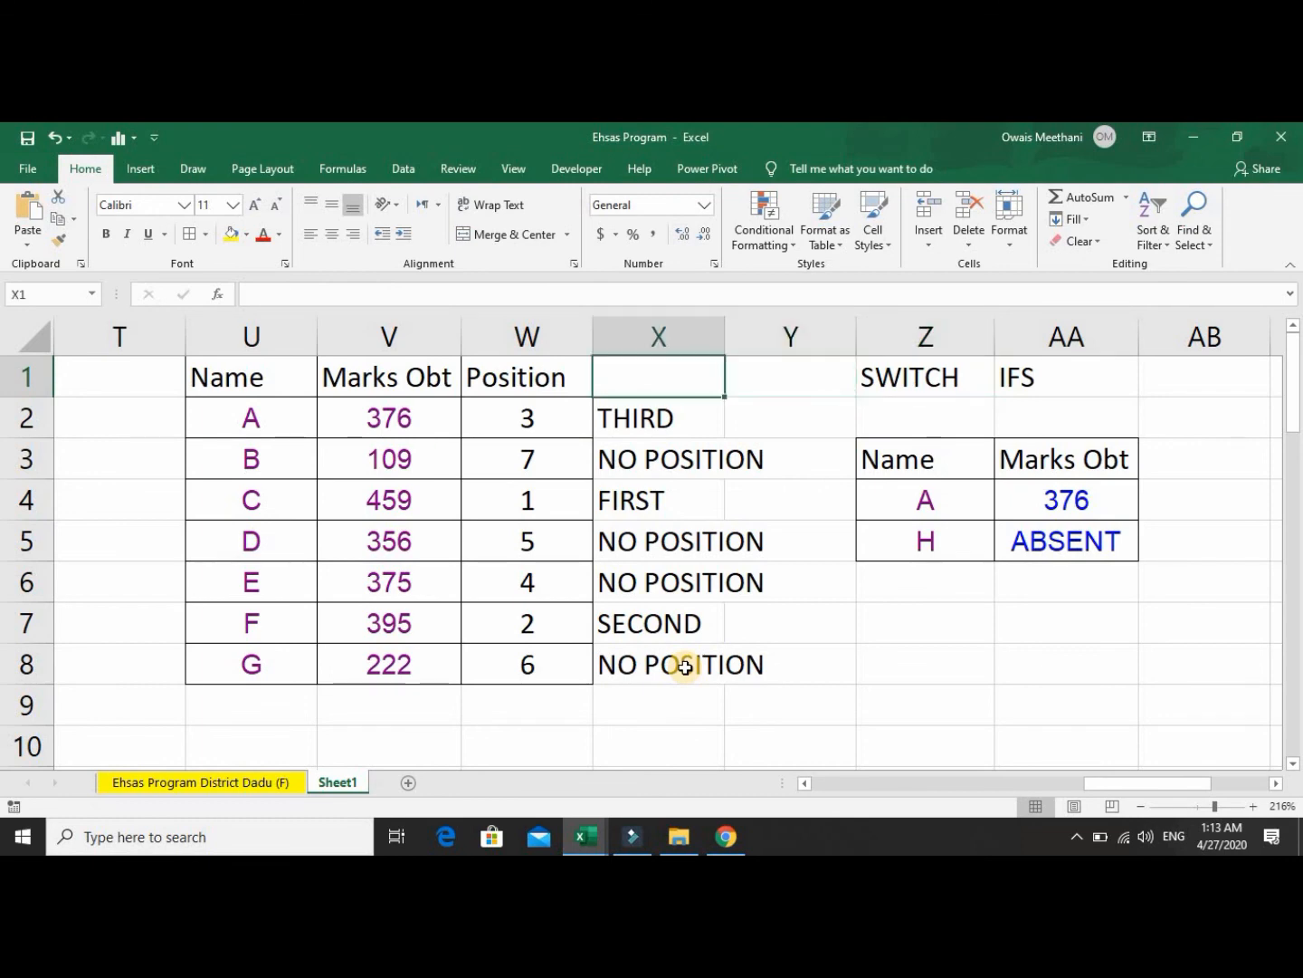
key(Down)
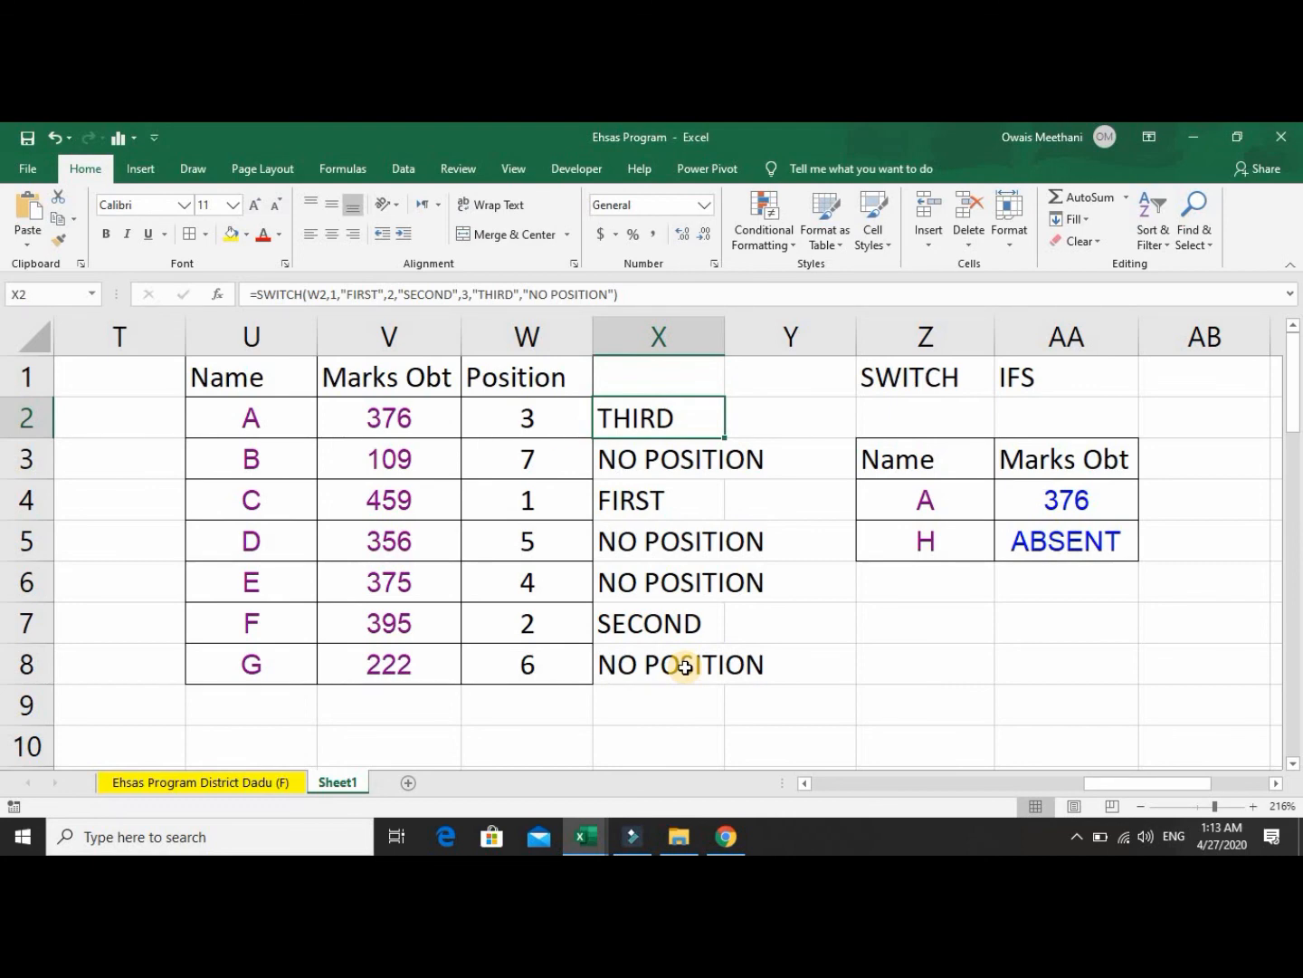
key(Up)
key(Right)
key(Right)
key(Right)
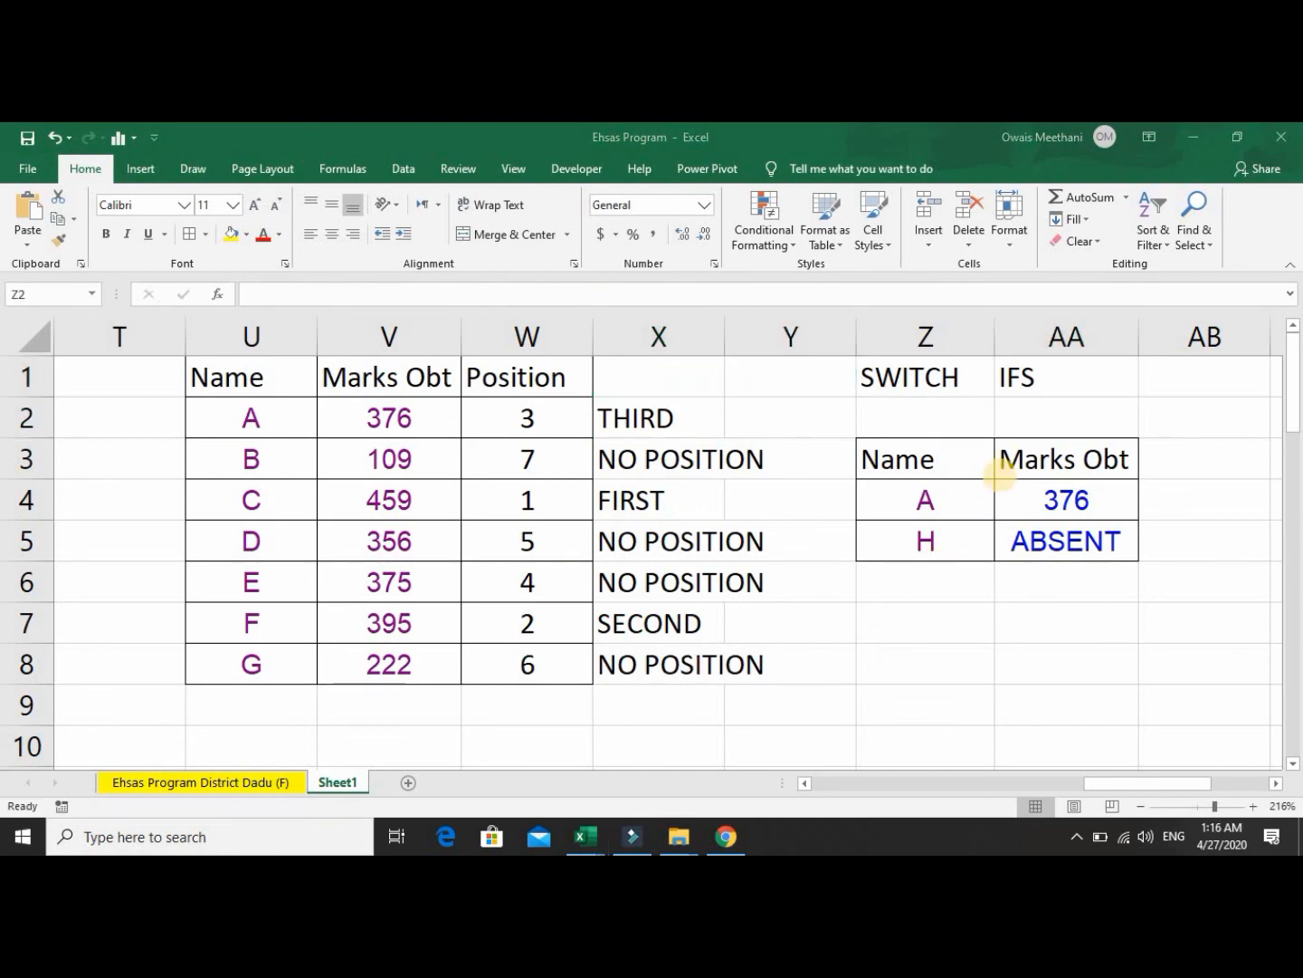
Examine the cells of row 2 around the SWITCH result, including the Position formula in W2.
click(969, 424)
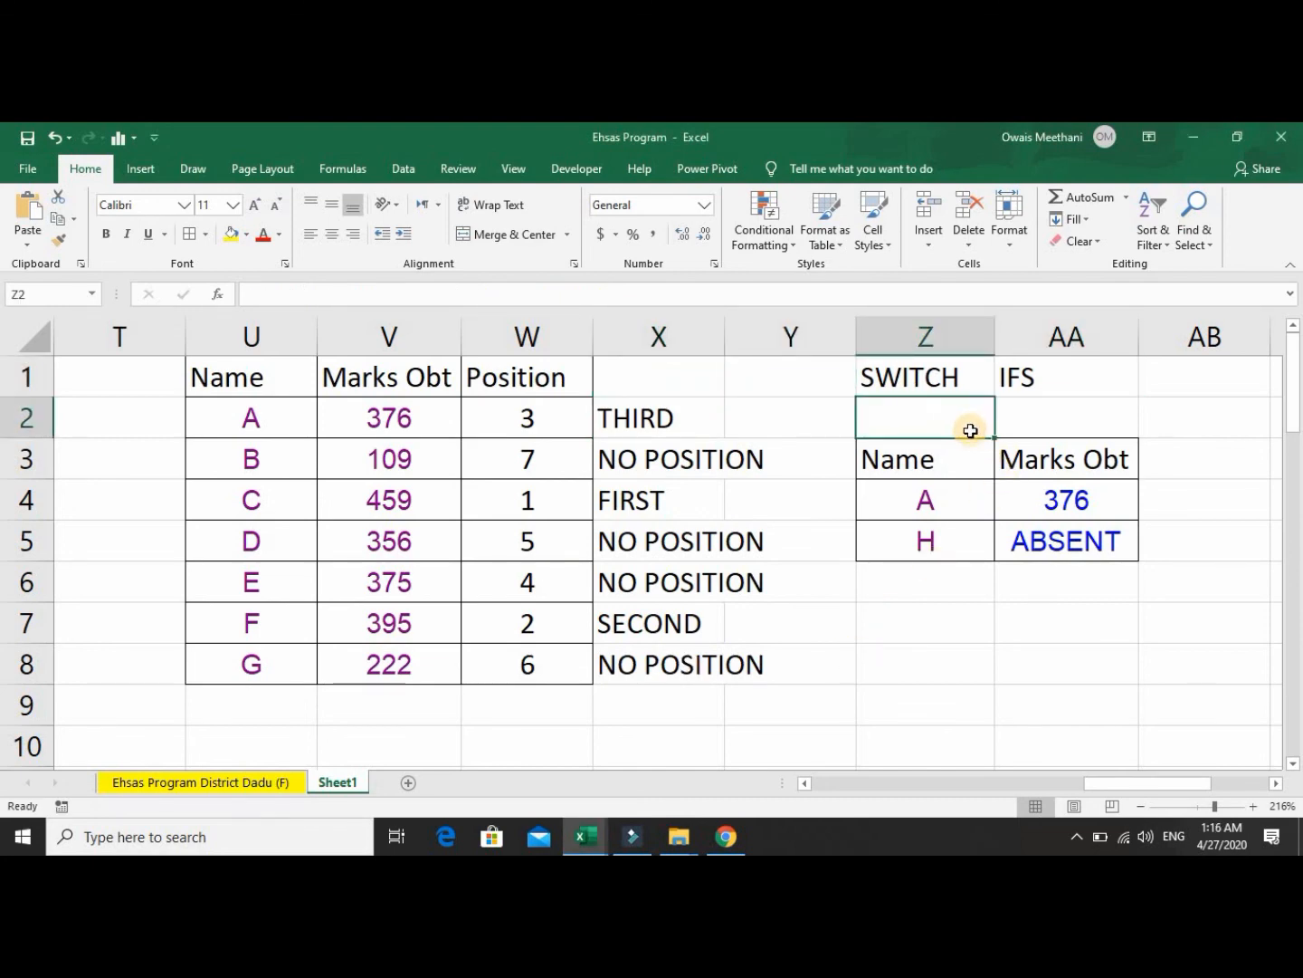
key(Left)
key(Left)
key(Left)
key(Right)
key(Right)
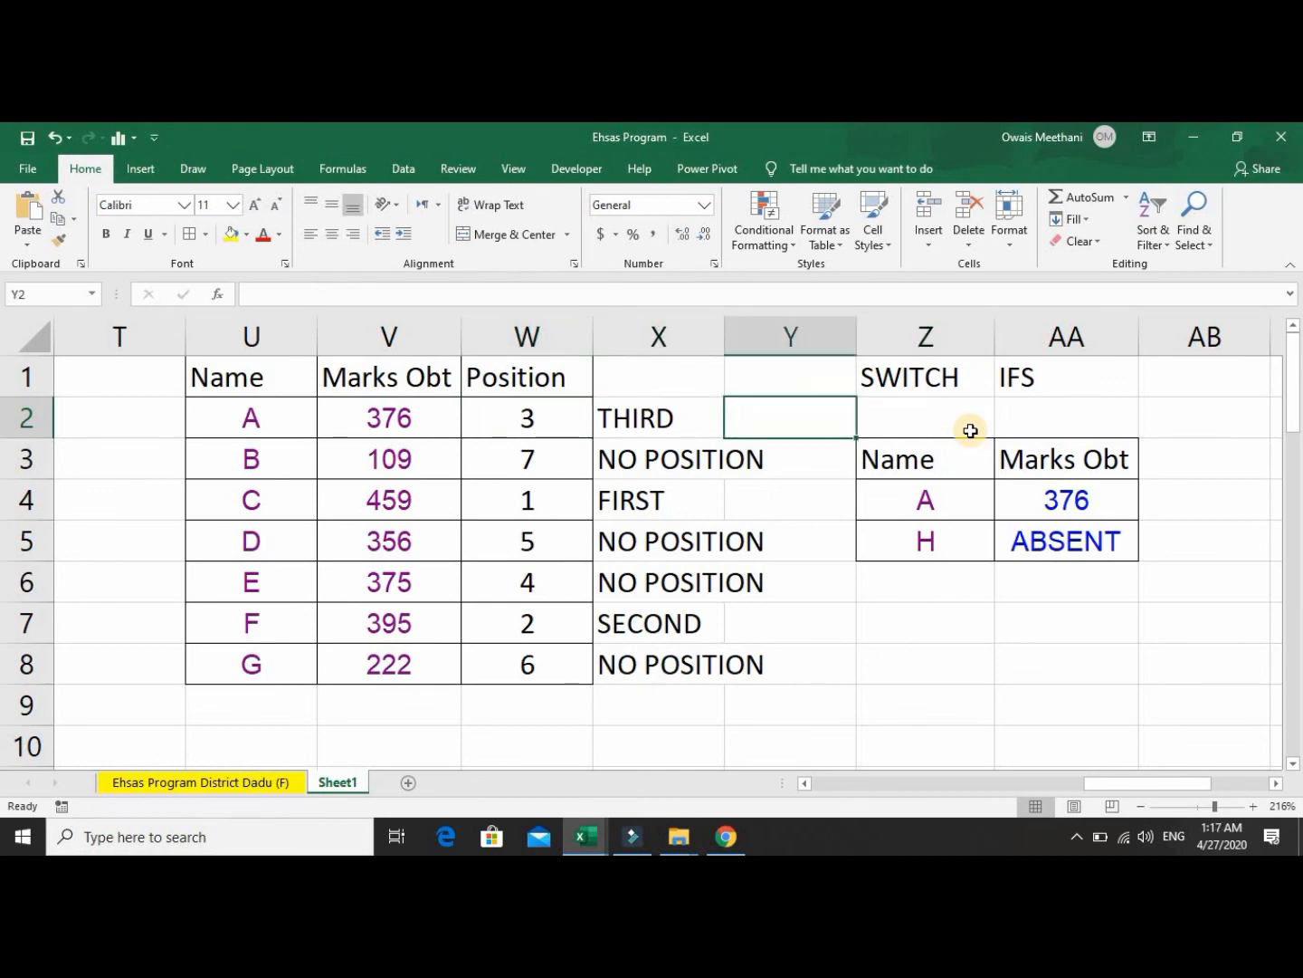
key(Right)
key(Left)
key(Left)
key(Left)
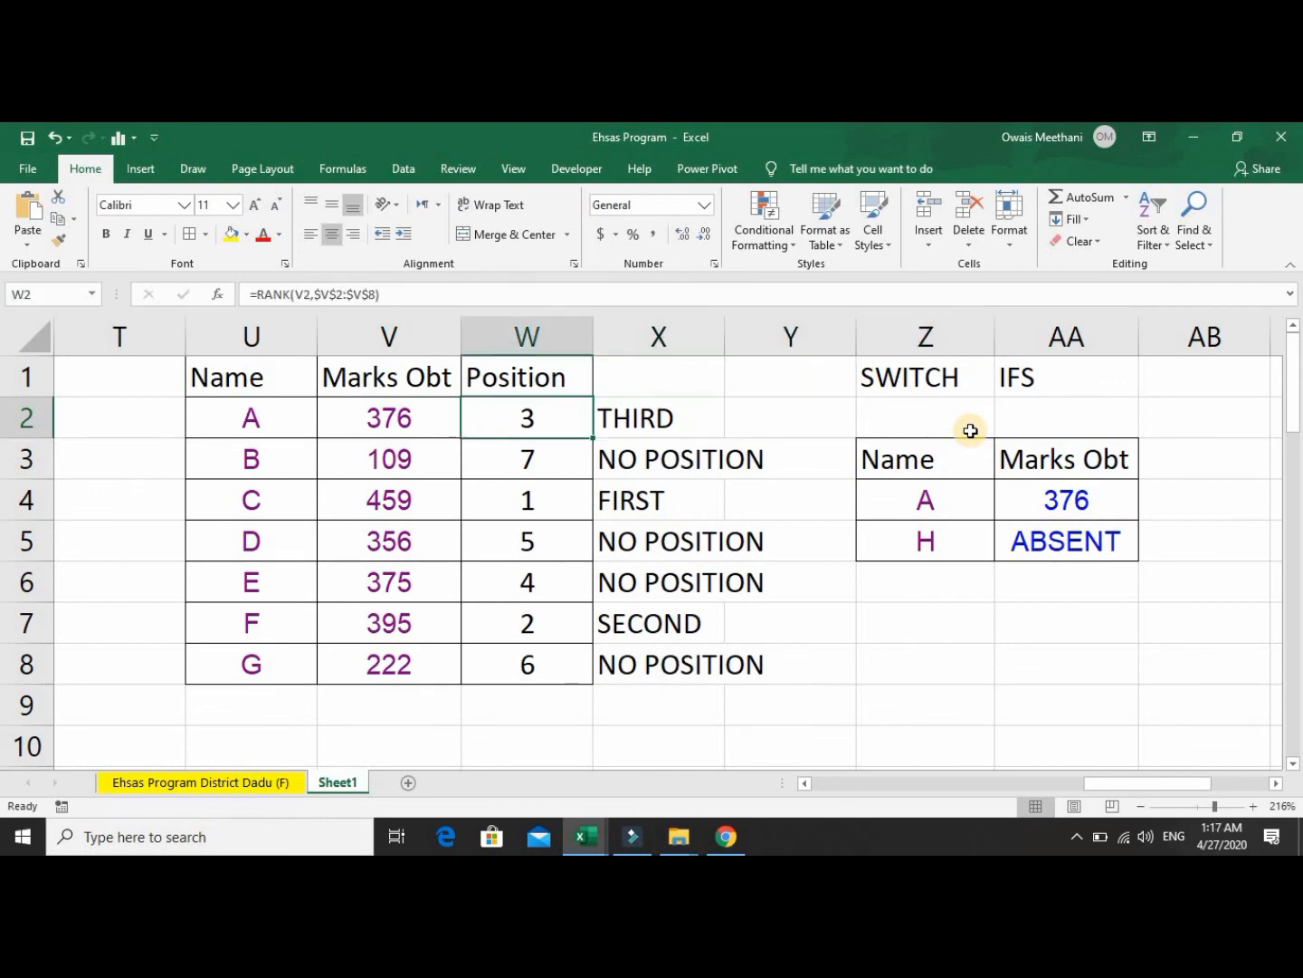
Examine the position numbers and their RANK formulas down column W, starting from W2.
key(Down)
key(Down)
key(Down)
key(Down)
key(Down)
key(Up)
key(Up)
key(Up)
key(Up)
key(Up)
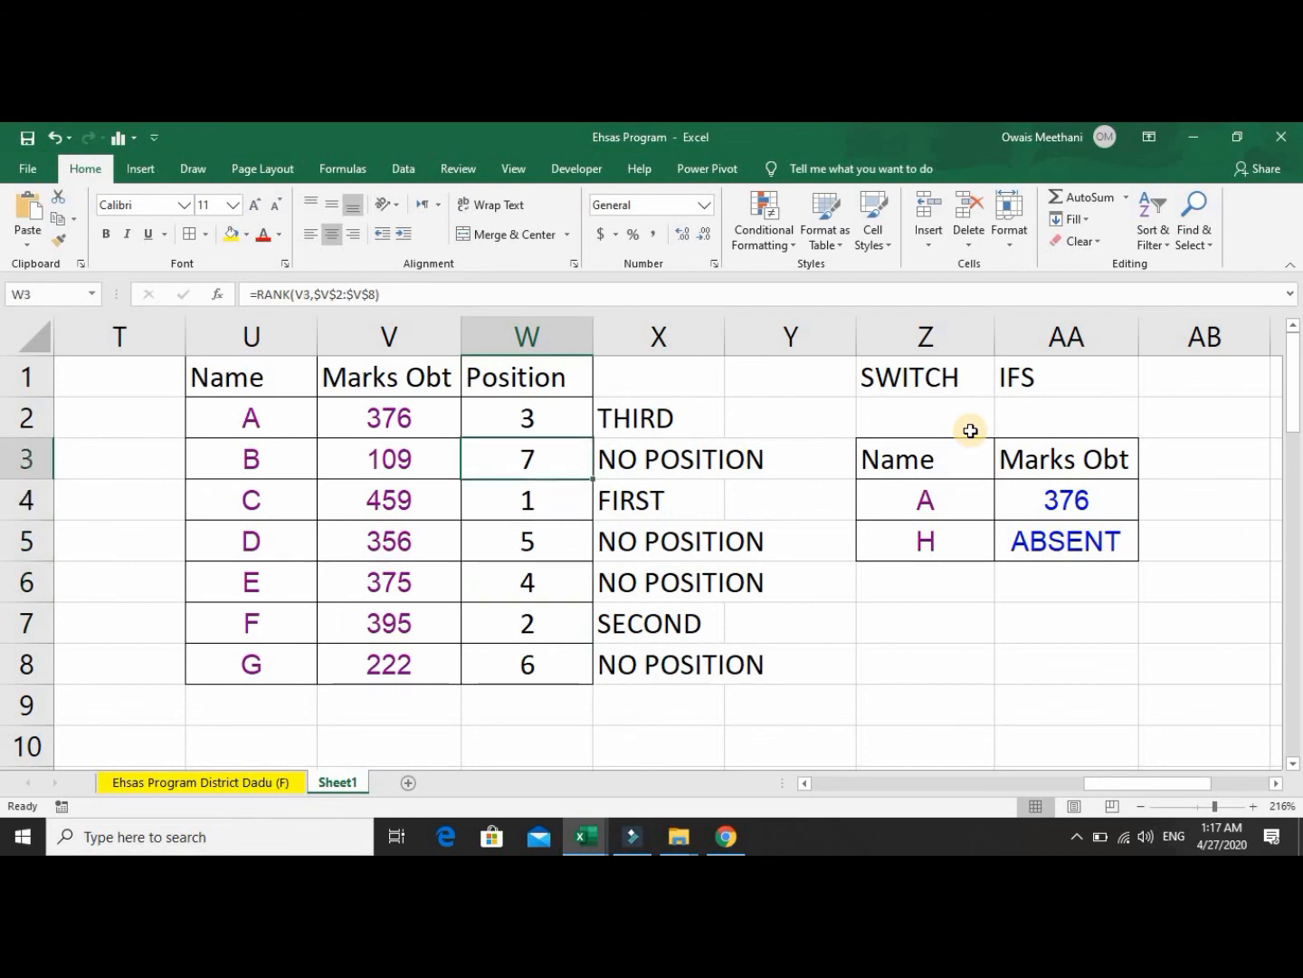
Show an equals sign in cell Y2 as an illustration for SWITCH and clear it again.
key(Right)
key(Right)
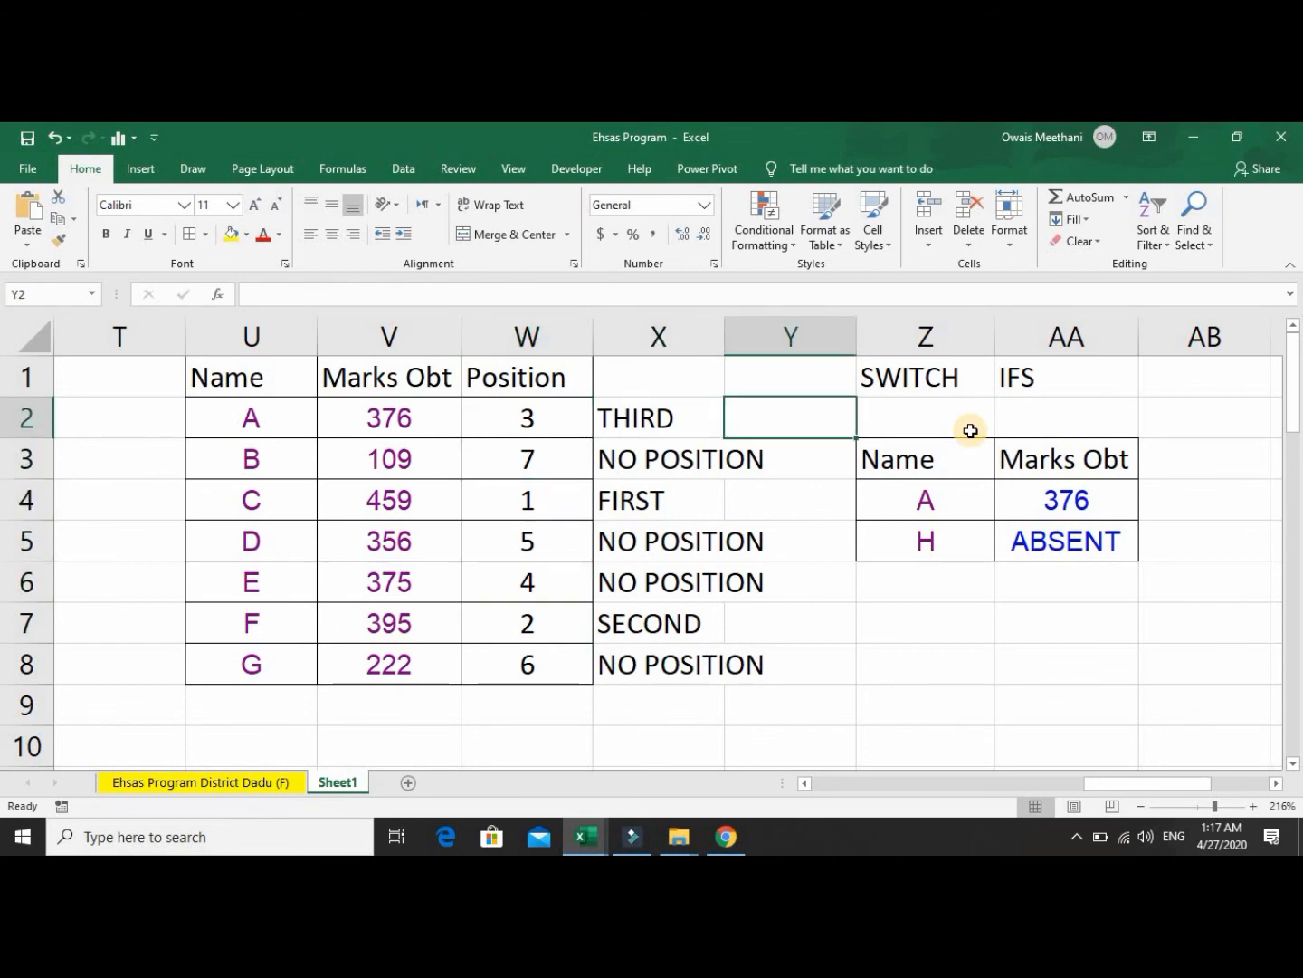
text(=)
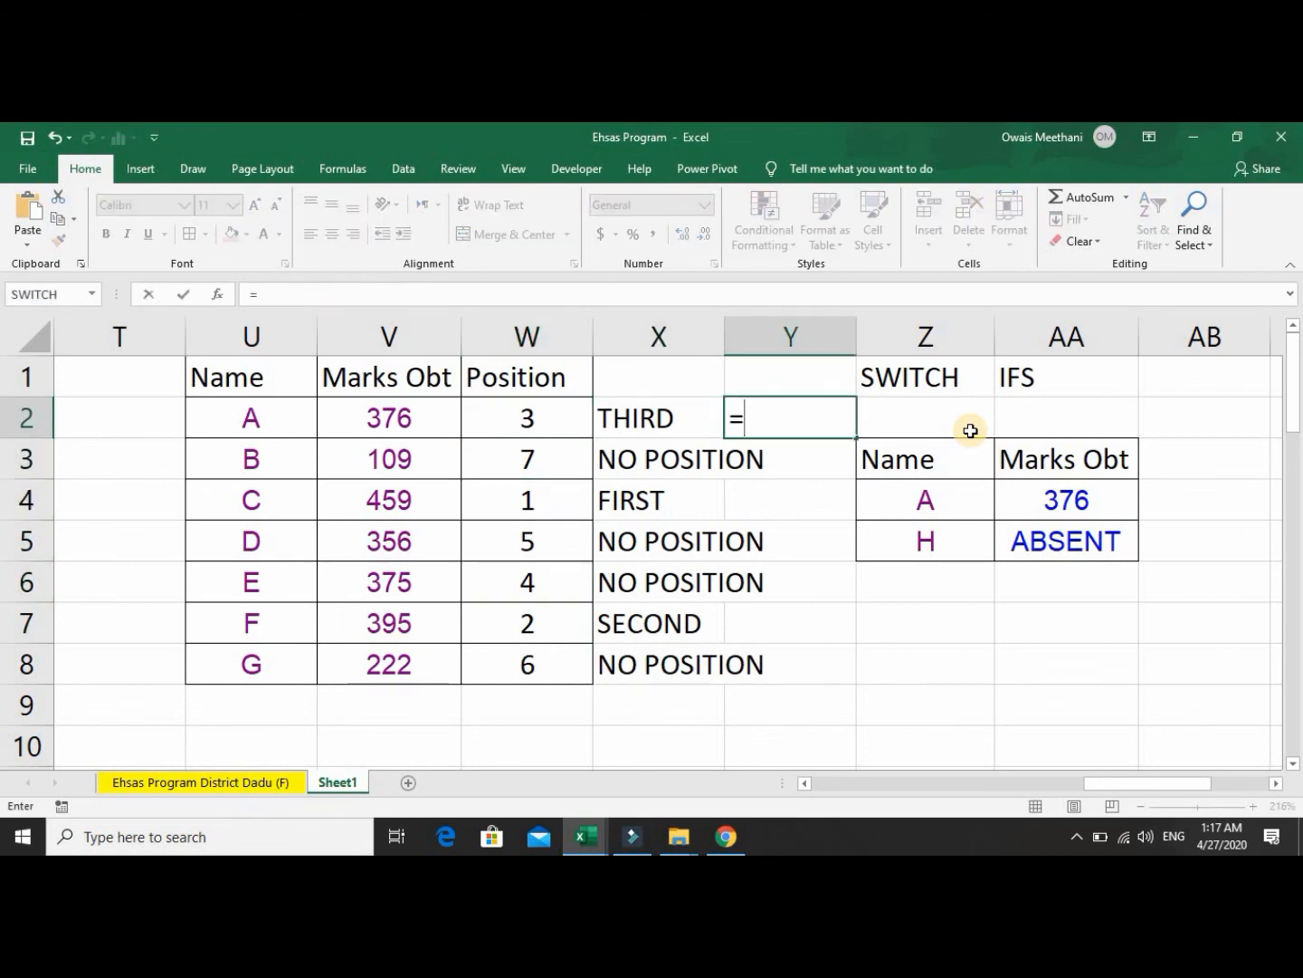
key(BackSpace)
key(Right)
key(Right)
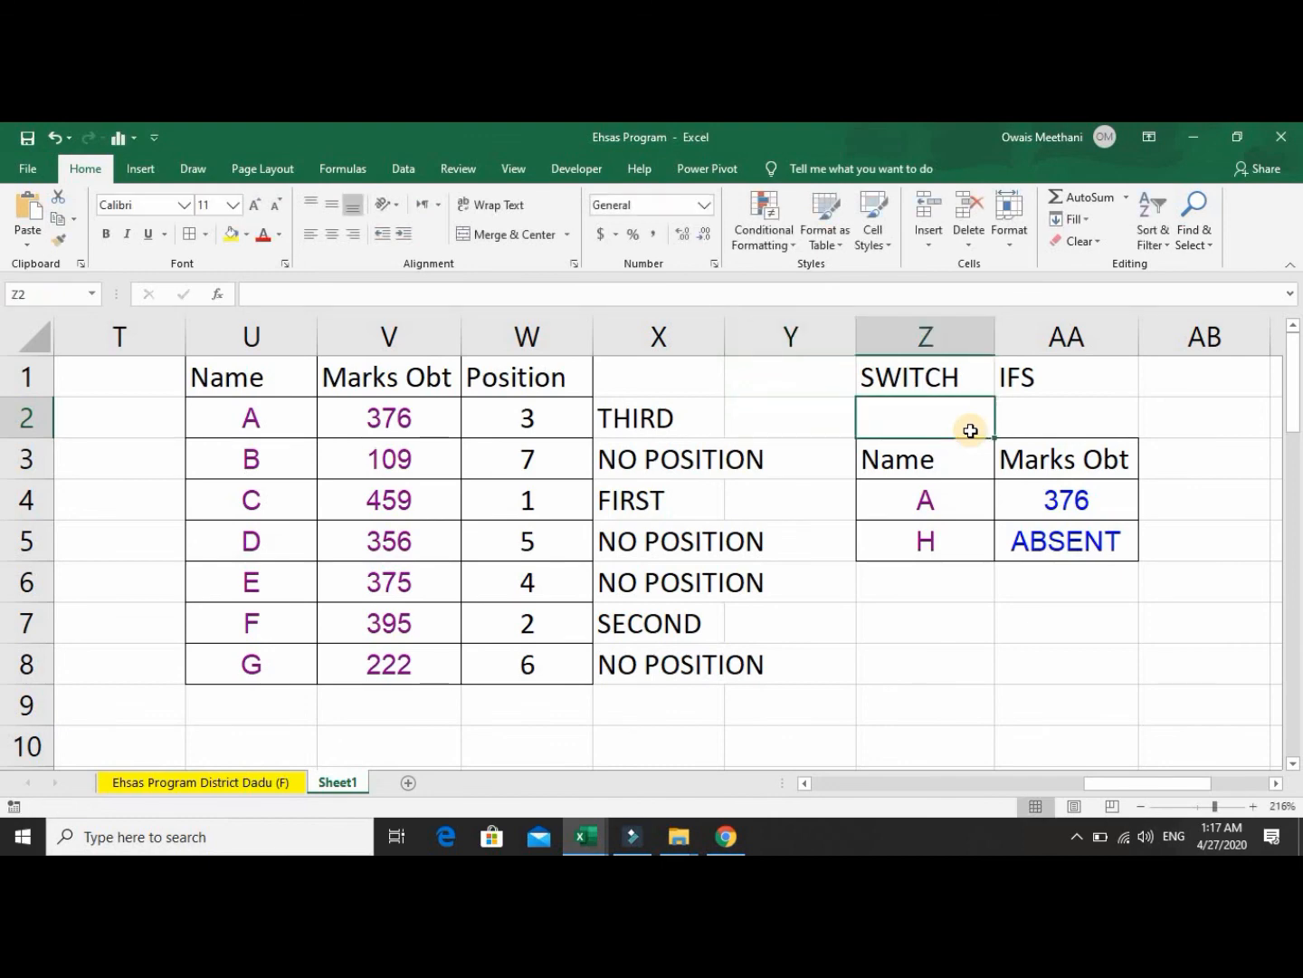
Show the operators ><=+- in cell AA2 beneath the IFS label and clear them again.
text(><)
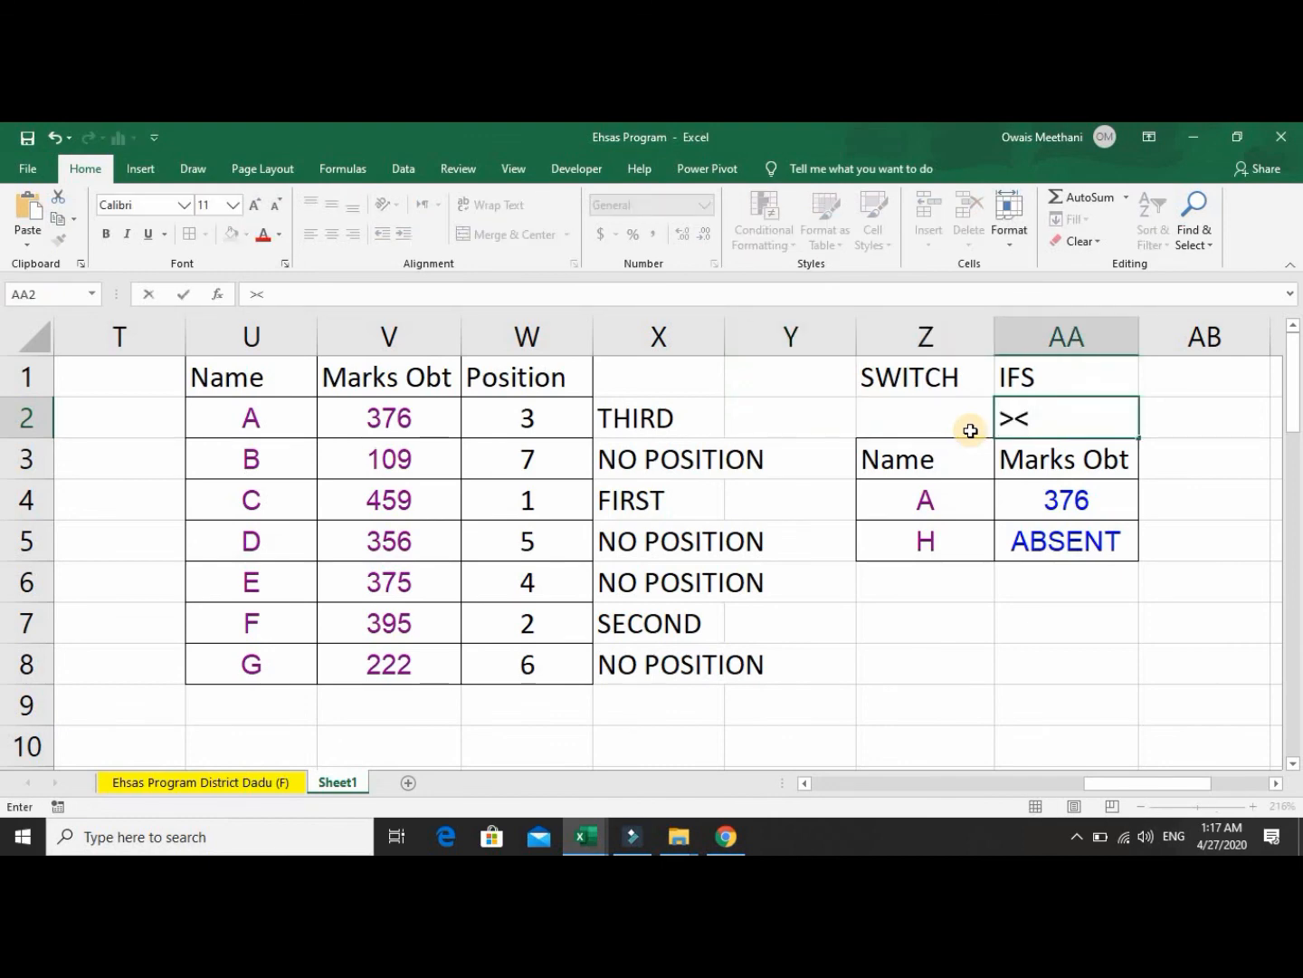
text(=+-)
key(BackSpace)
key(BackSpace)
key(BackSpace)
key(BackSpace)
key(BackSpace)
key(Return)
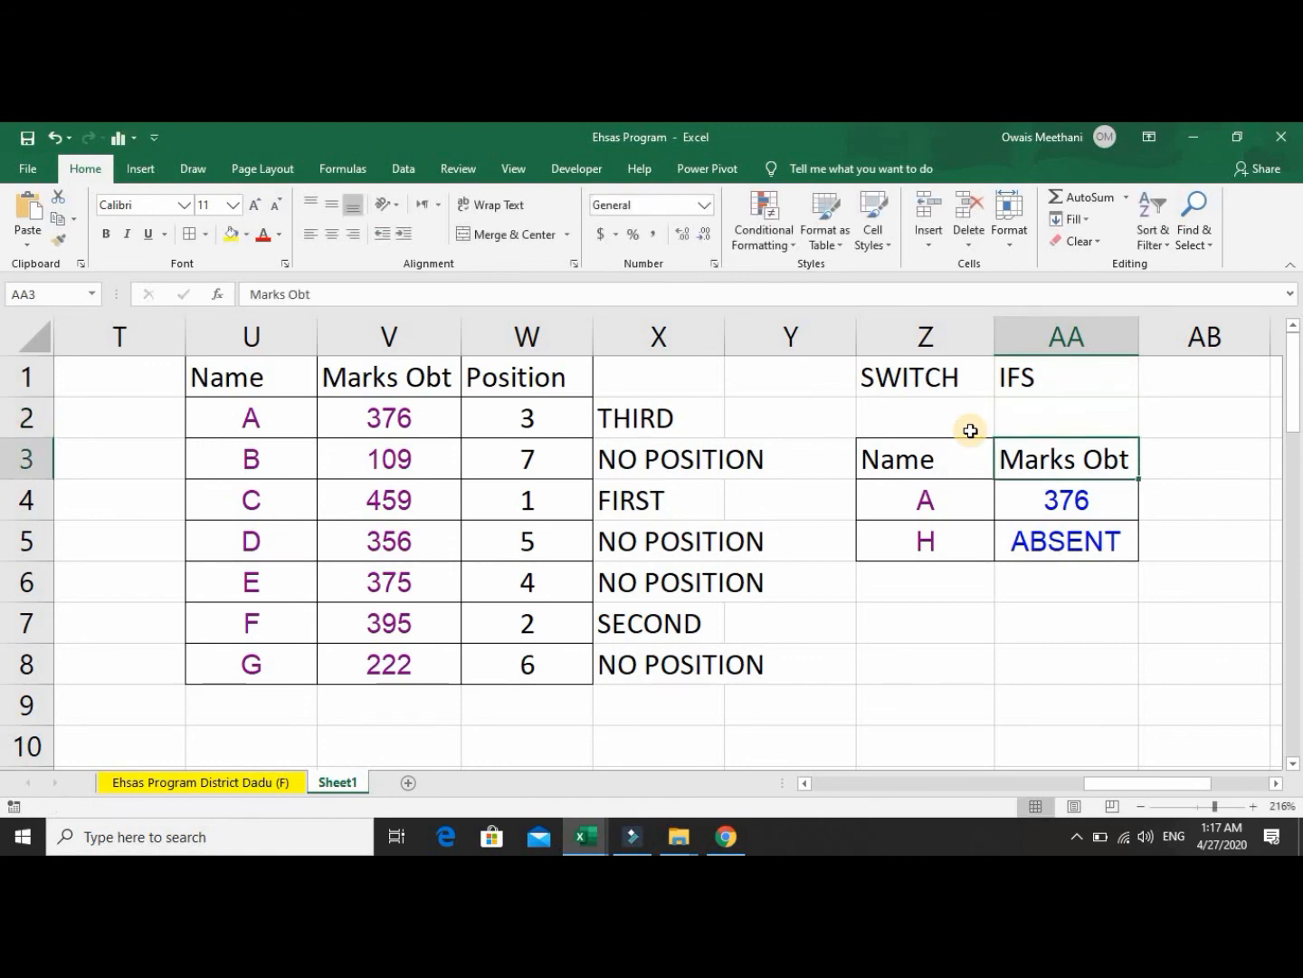
Review the Position values in column W from row 3 down to row 7 and back up.
key(Left)
key(Left)
key(Left)
key(Left)
key(Down)
key(Down)
key(Down)
key(Down)
key(Up)
key(Up)
key(Up)
key(Up)
Inspect row 2 from the Marks Obt value in V2 across to the cells beneath the SWITCH and IFS labels.
key(Left)
key(Up)
key(Right)
key(Right)
key(Right)
key(Right)
key(Right)
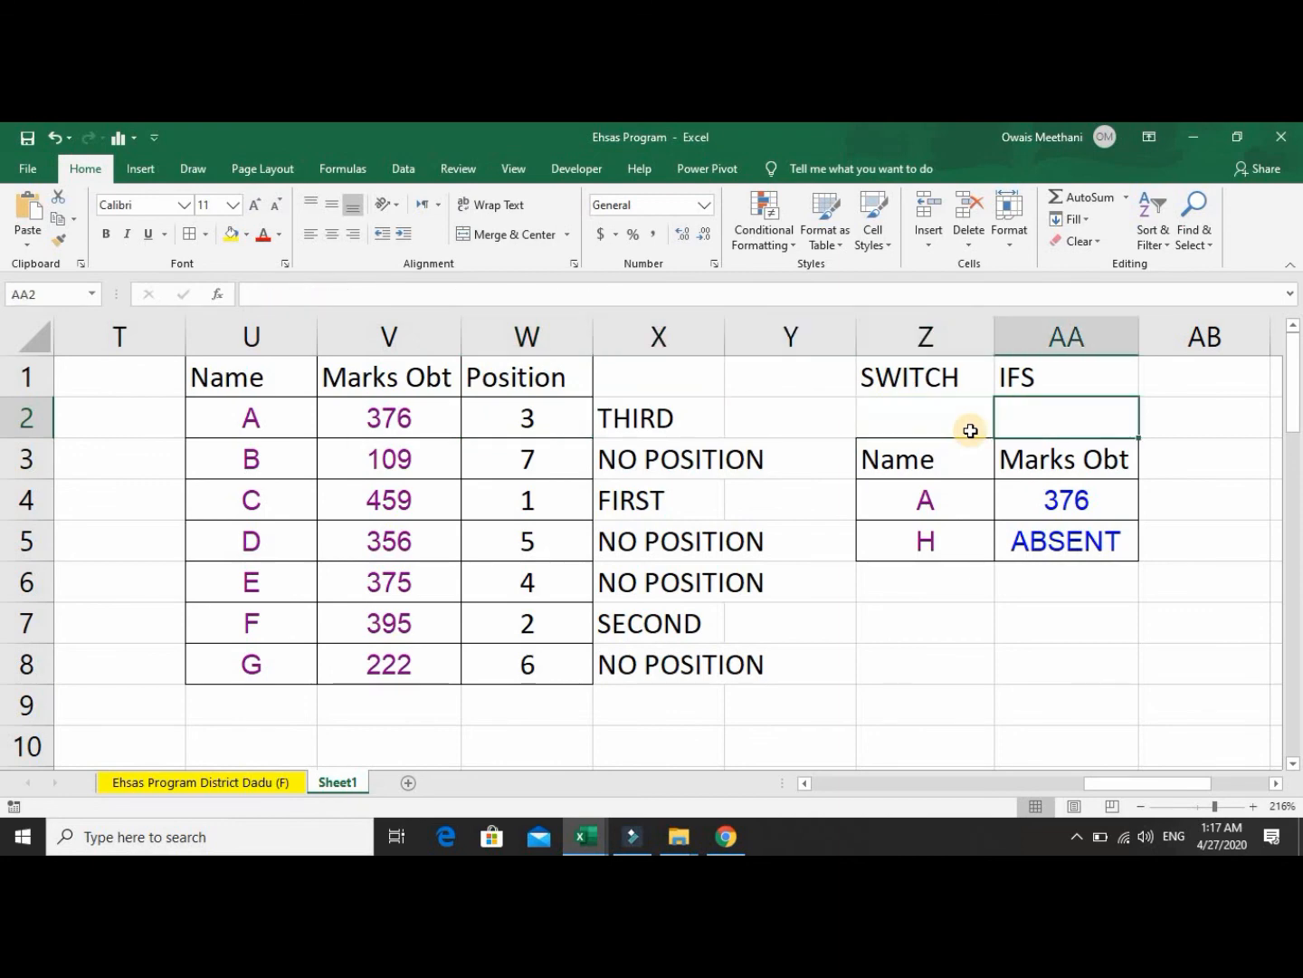
key(Left)
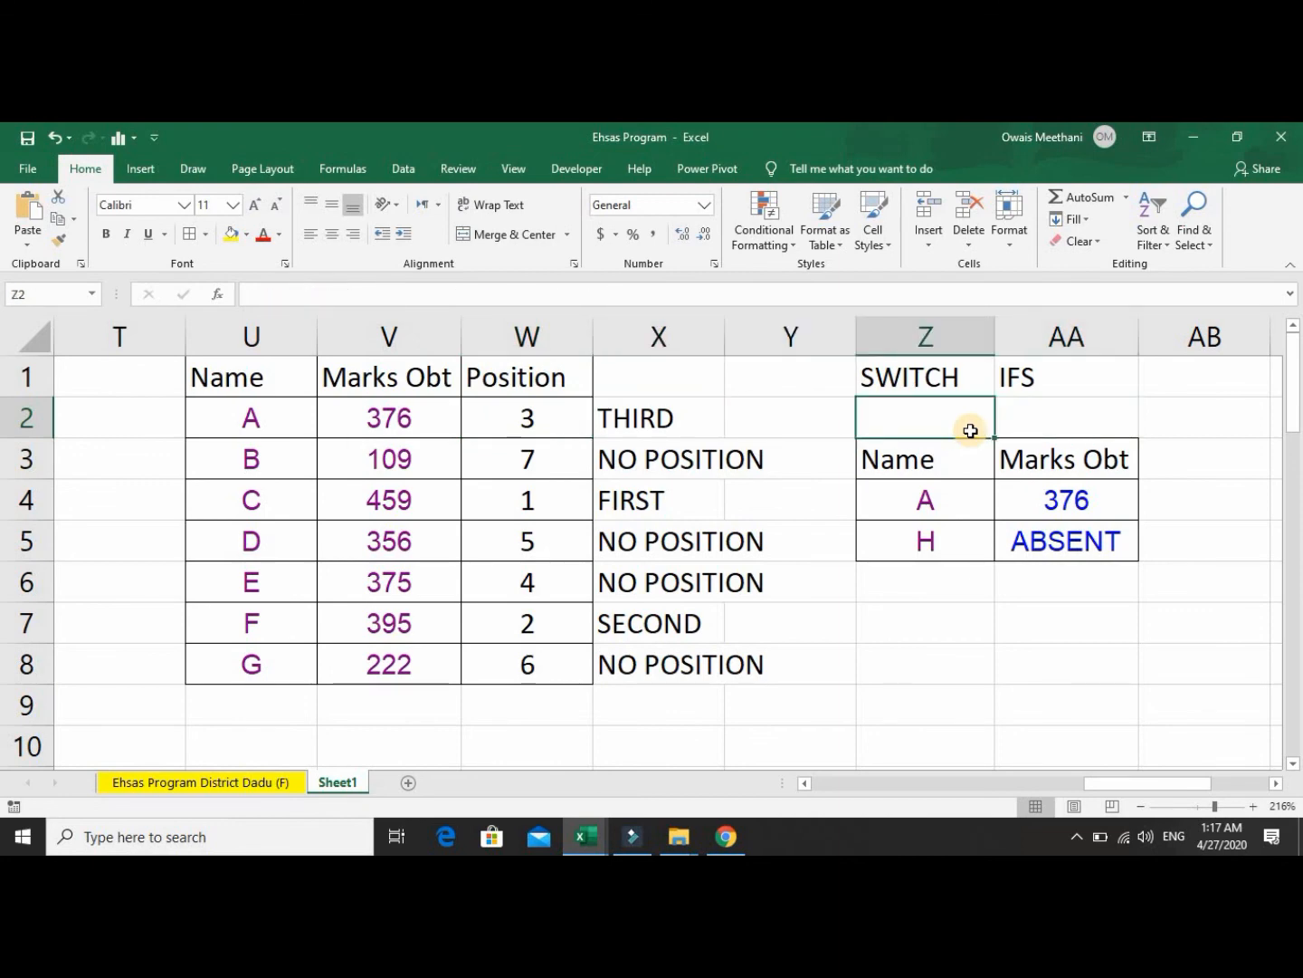
key(Right)
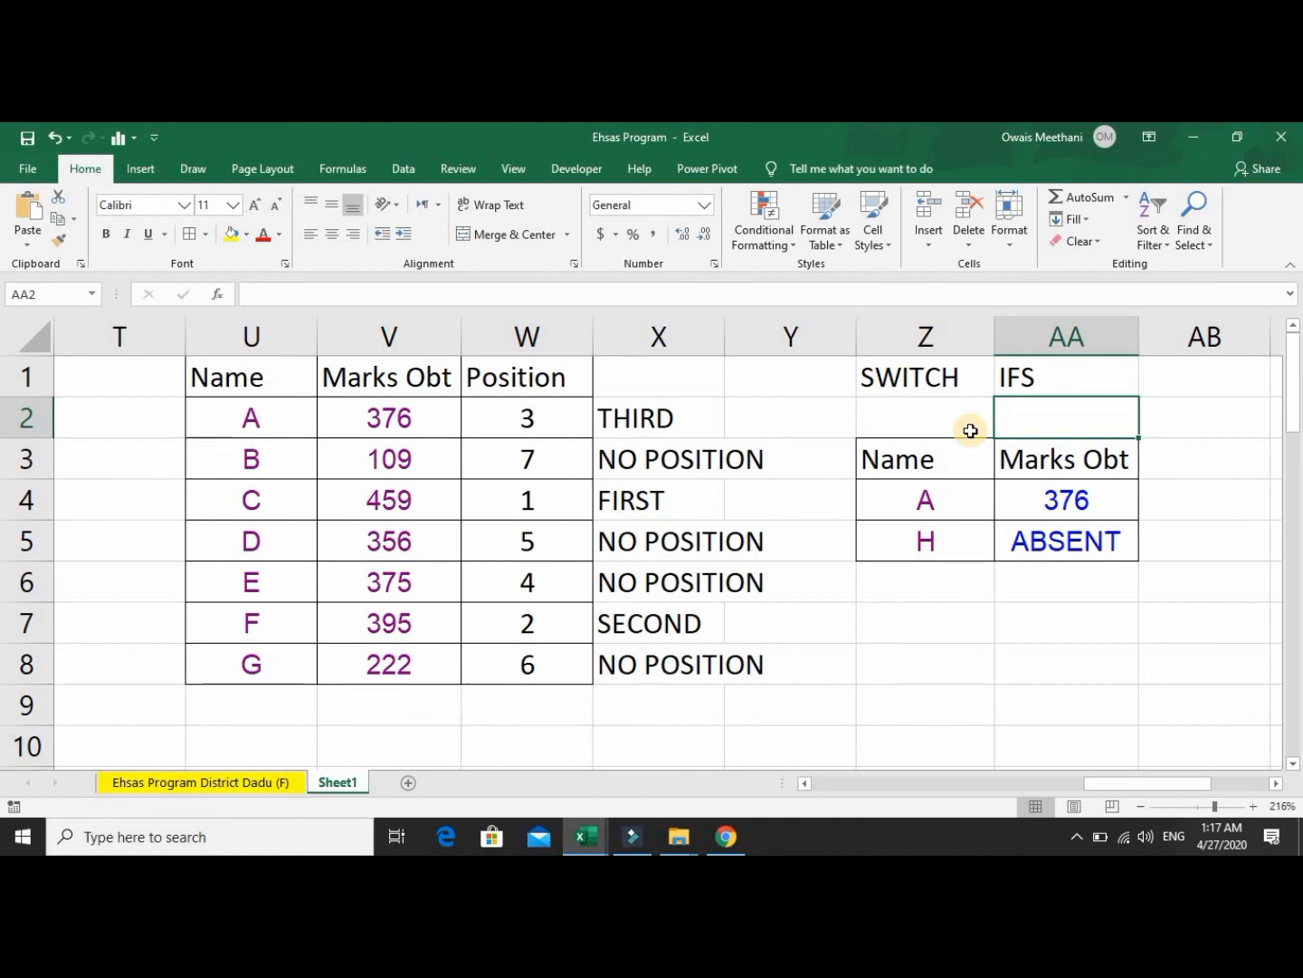